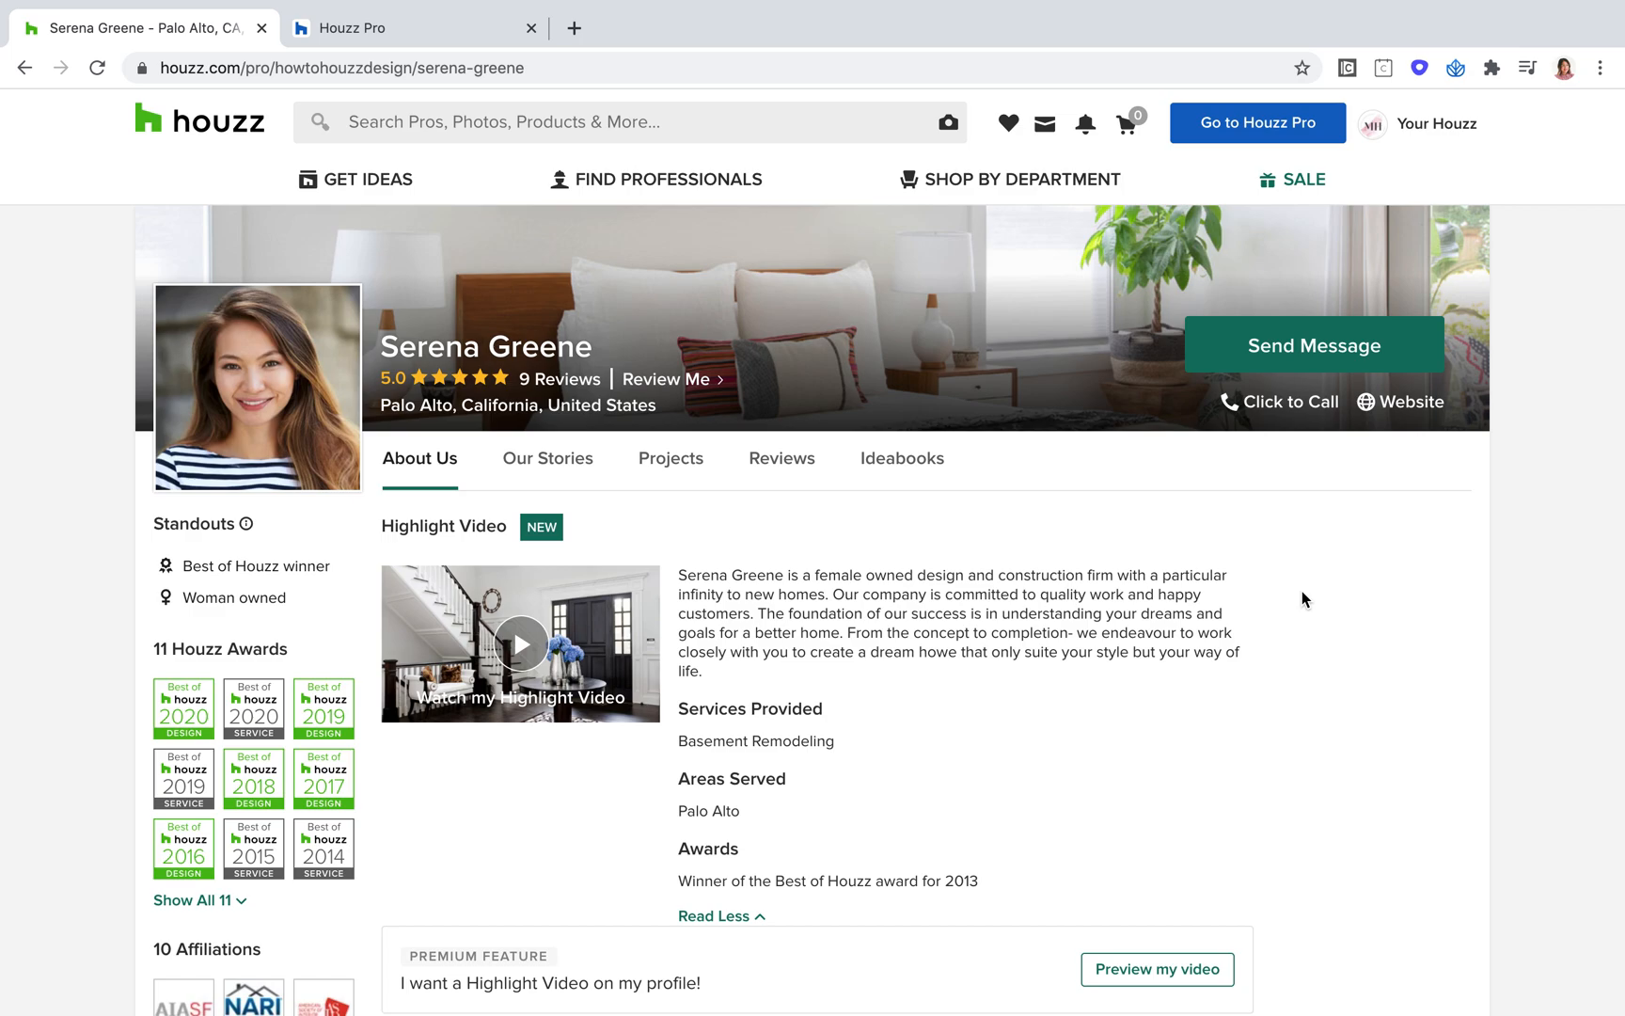
Step: Examine the professional's Houzz profile header, including the photo, star rating, review links, location and standouts
{"action": "scroll", "coordinate": [1155, 696], "scroll_direction": "down", "scroll_amount": 1}
{"action": "scroll", "coordinate": [1155, 696], "scroll_direction": "up", "scroll_amount": 1}
{"action": "scroll", "coordinate": [1155, 697], "scroll_direction": "down", "scroll_amount": 4}
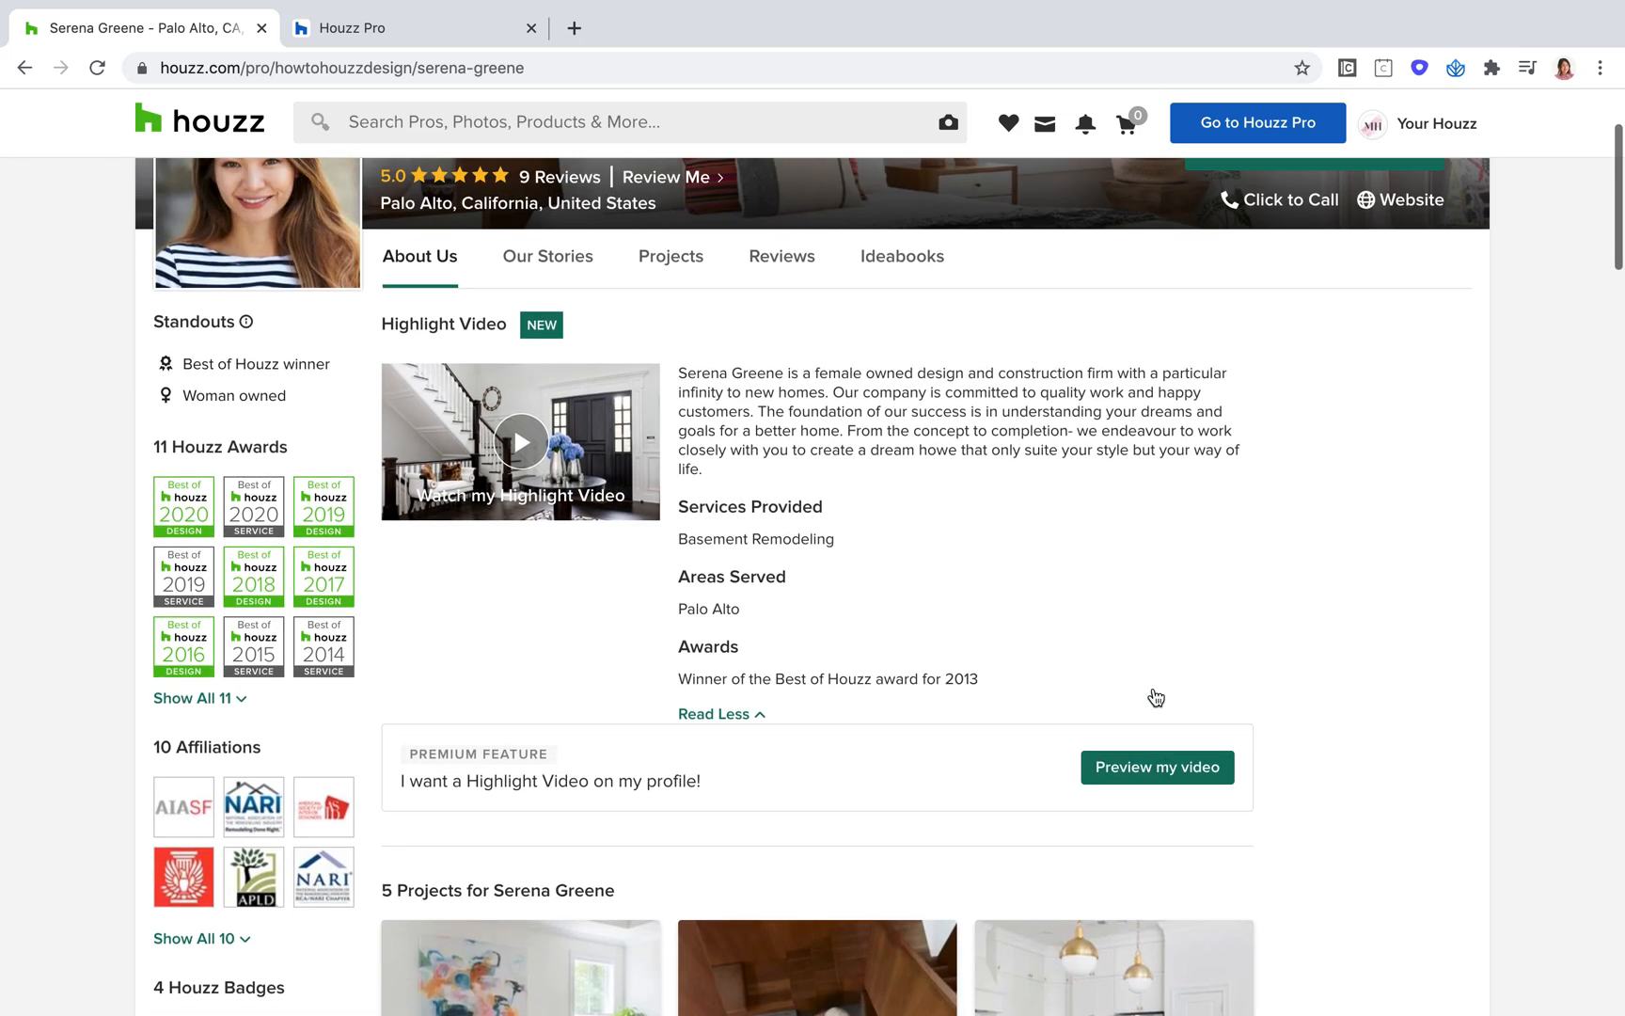
{"action": "scroll", "coordinate": [1155, 696], "scroll_direction": "up", "scroll_amount": 3}
{"action": "scroll", "coordinate": [1153, 693], "scroll_direction": "up", "scroll_amount": 1}
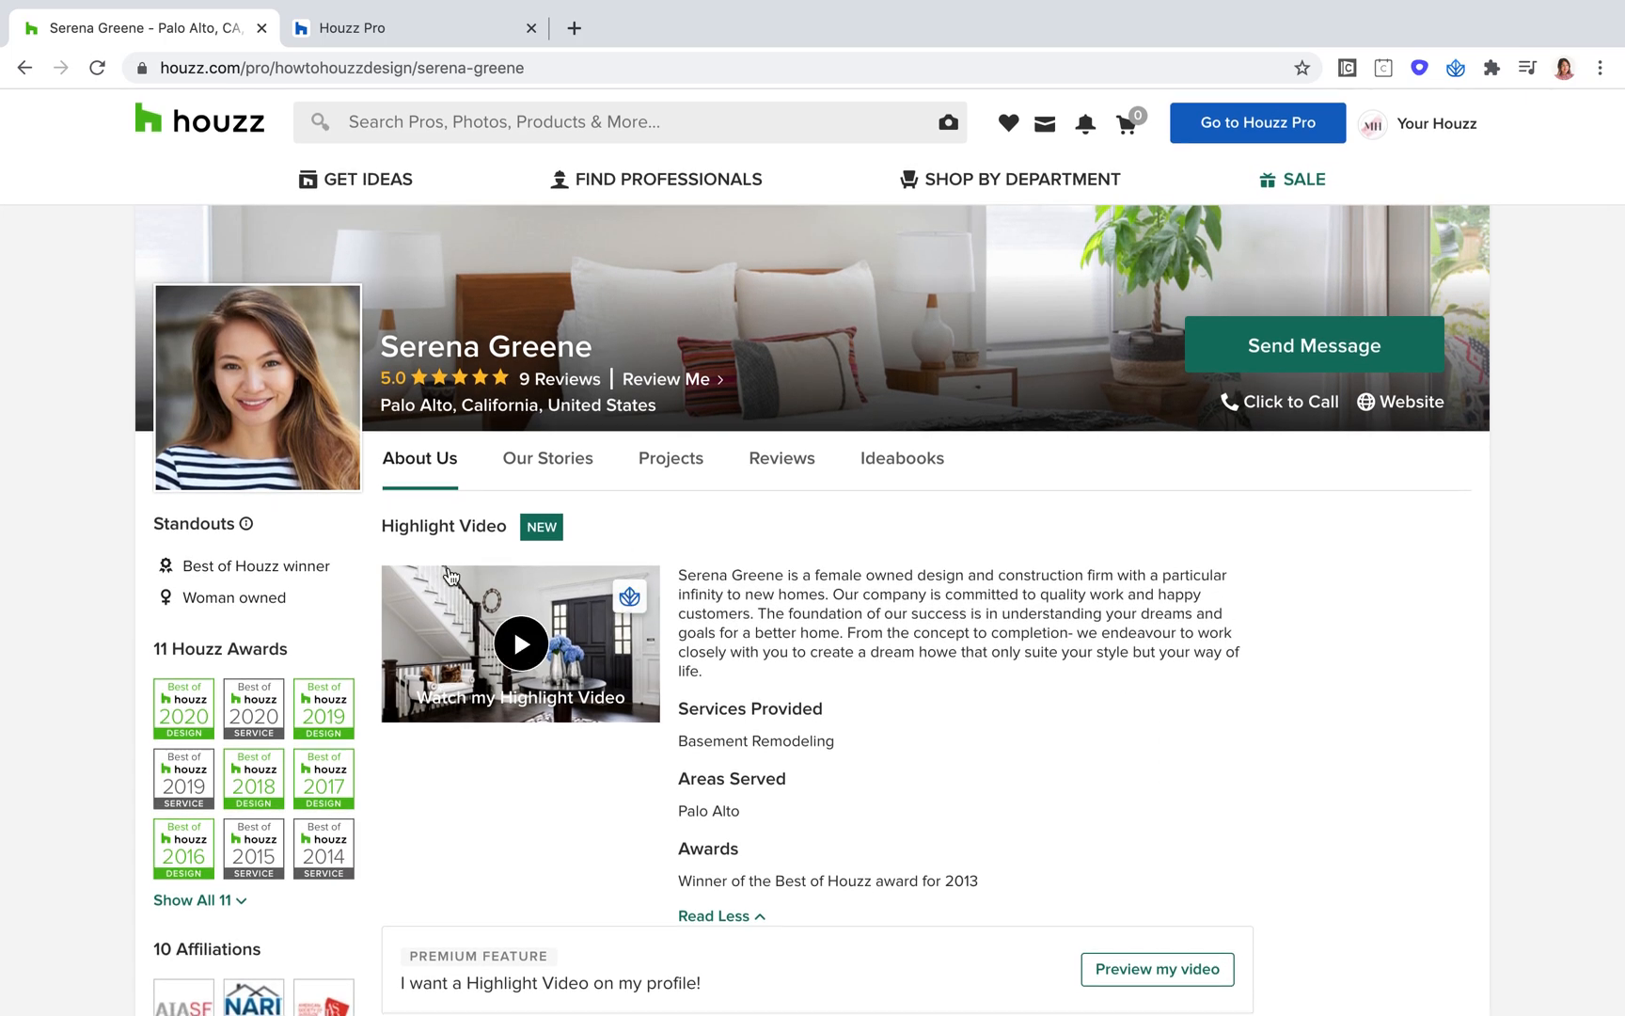
{"action": "scroll", "coordinate": [302, 453], "scroll_direction": "up", "scroll_amount": 5}
{"action": "scroll", "coordinate": [302, 452], "scroll_direction": "down", "scroll_amount": 1}
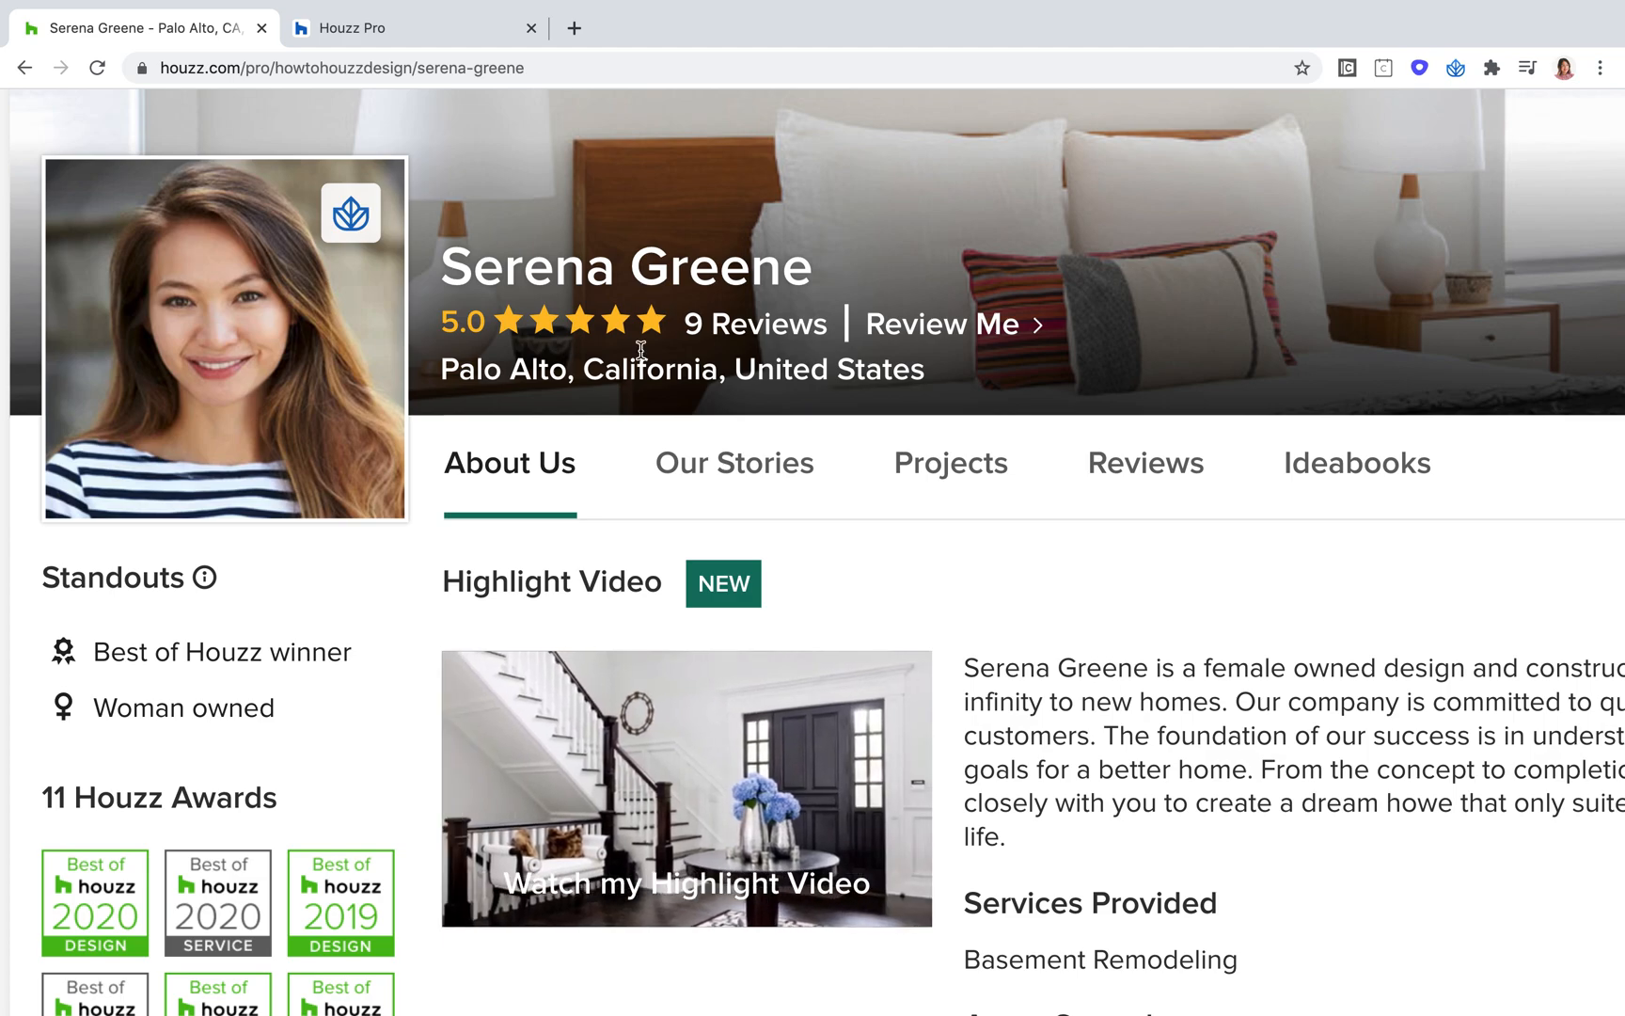
{"action": "mouse_move", "coordinate": [333, 647]}
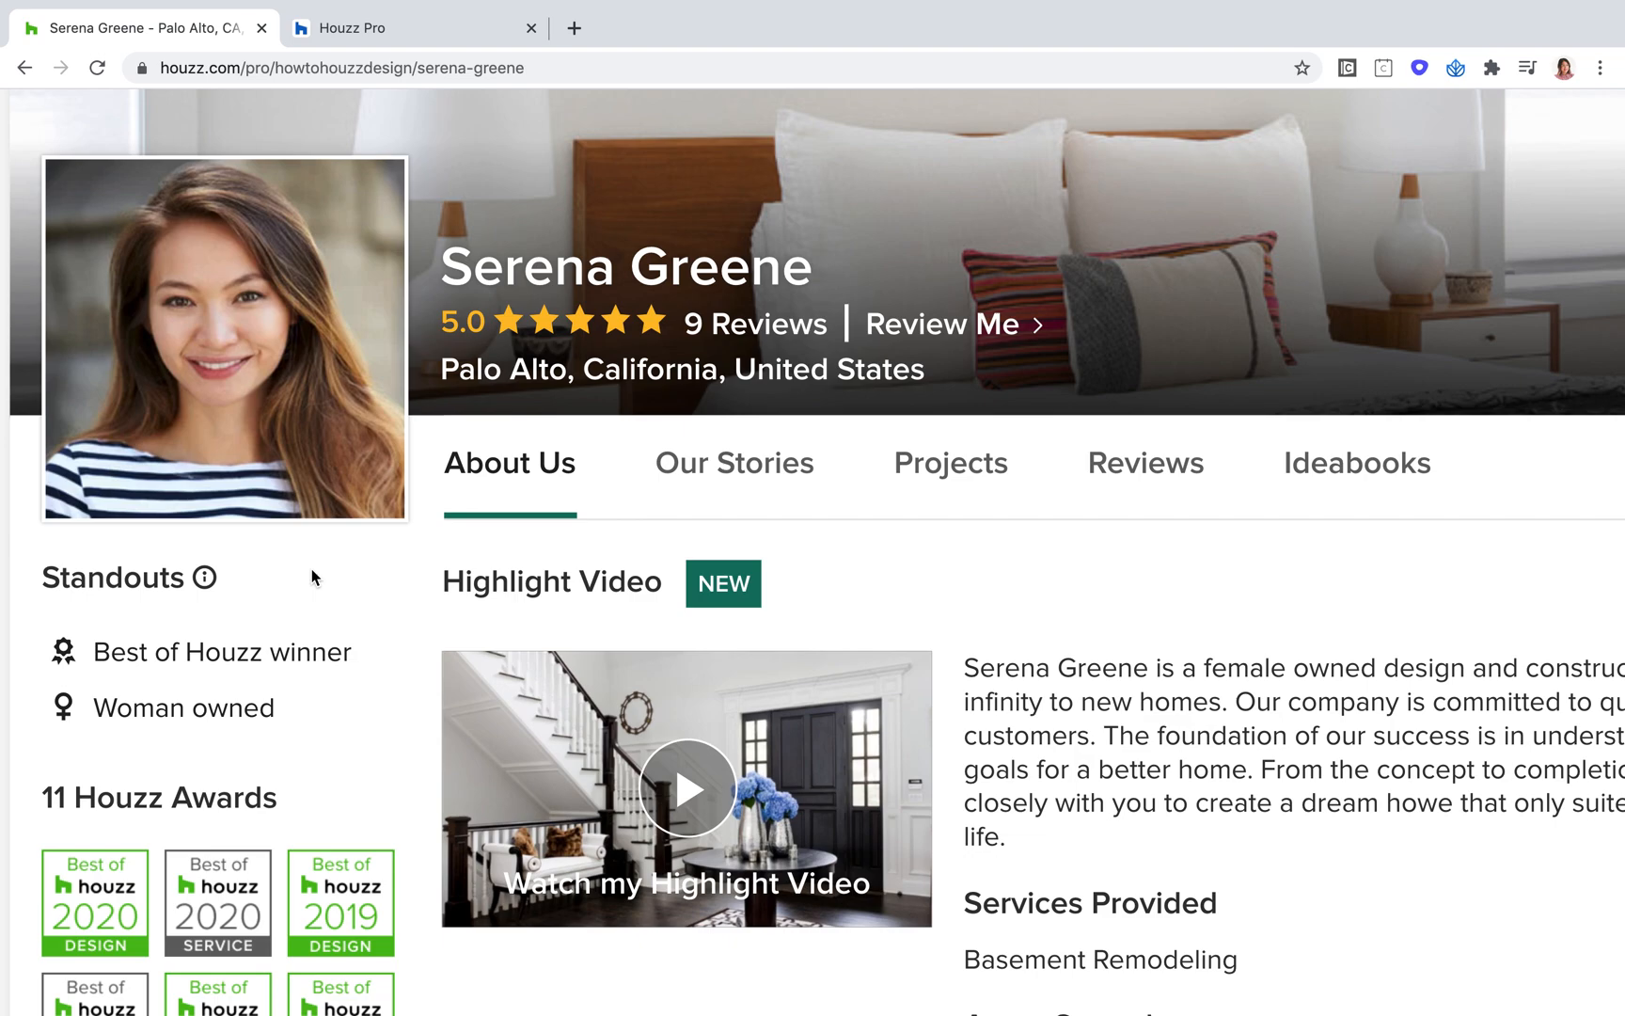
{"action": "key", "text": "super+minus"}
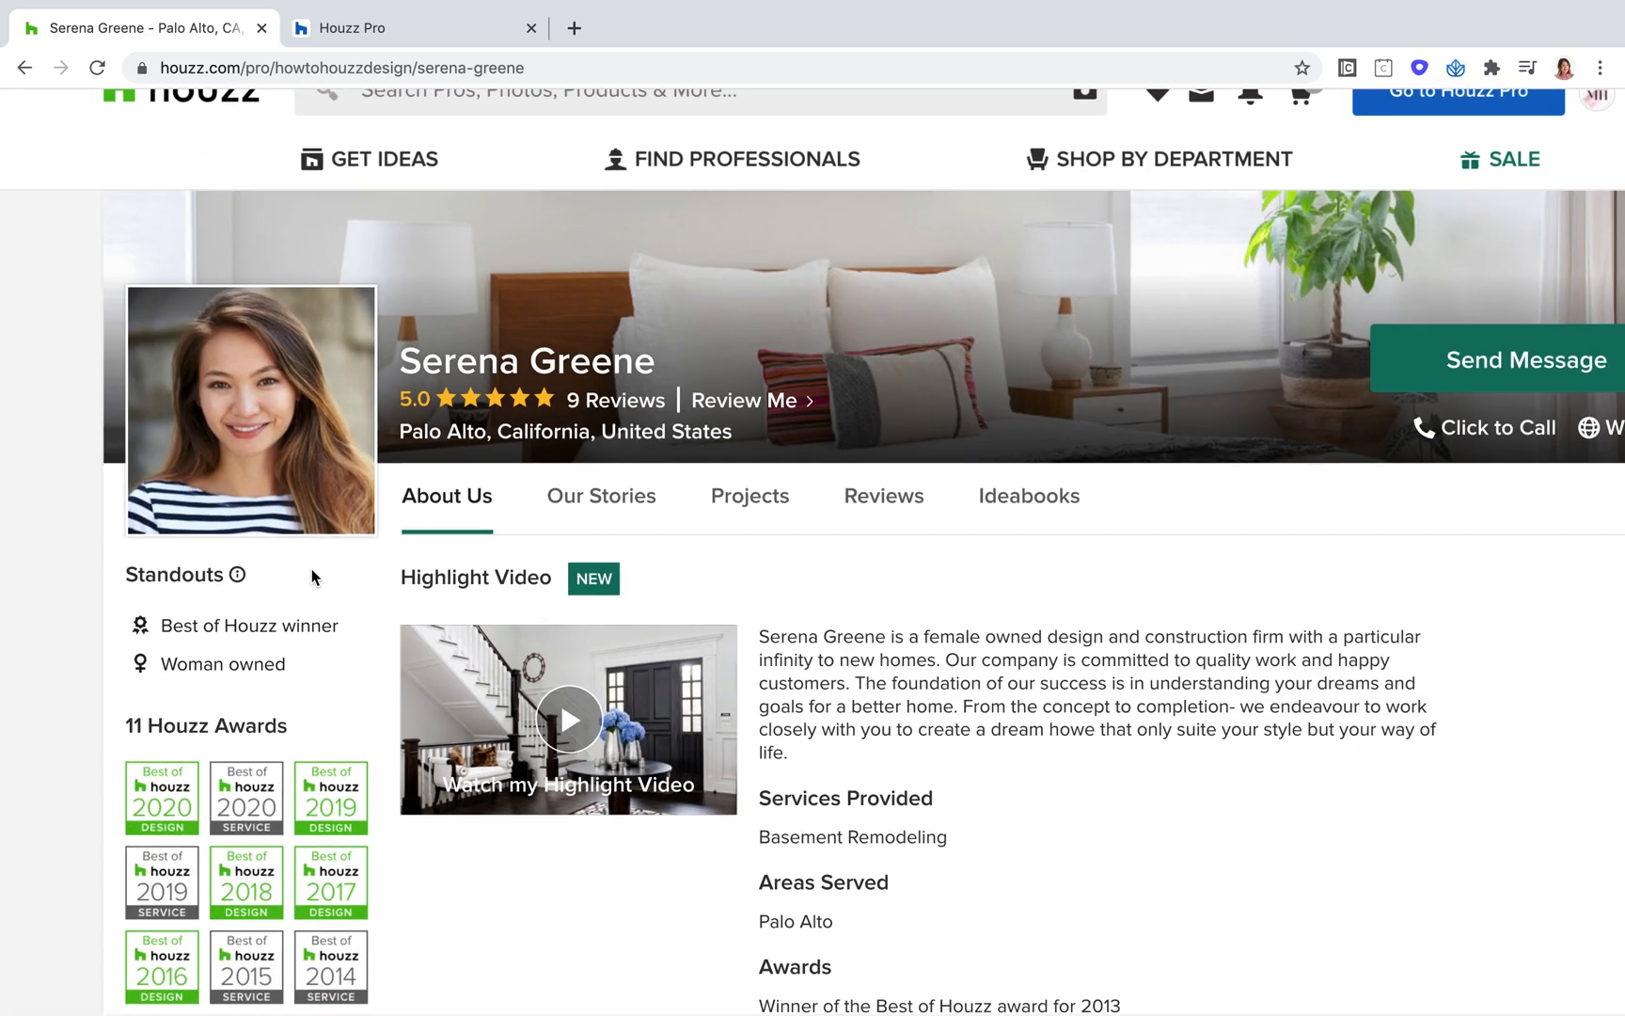
{"action": "key", "text": "super+minus"}
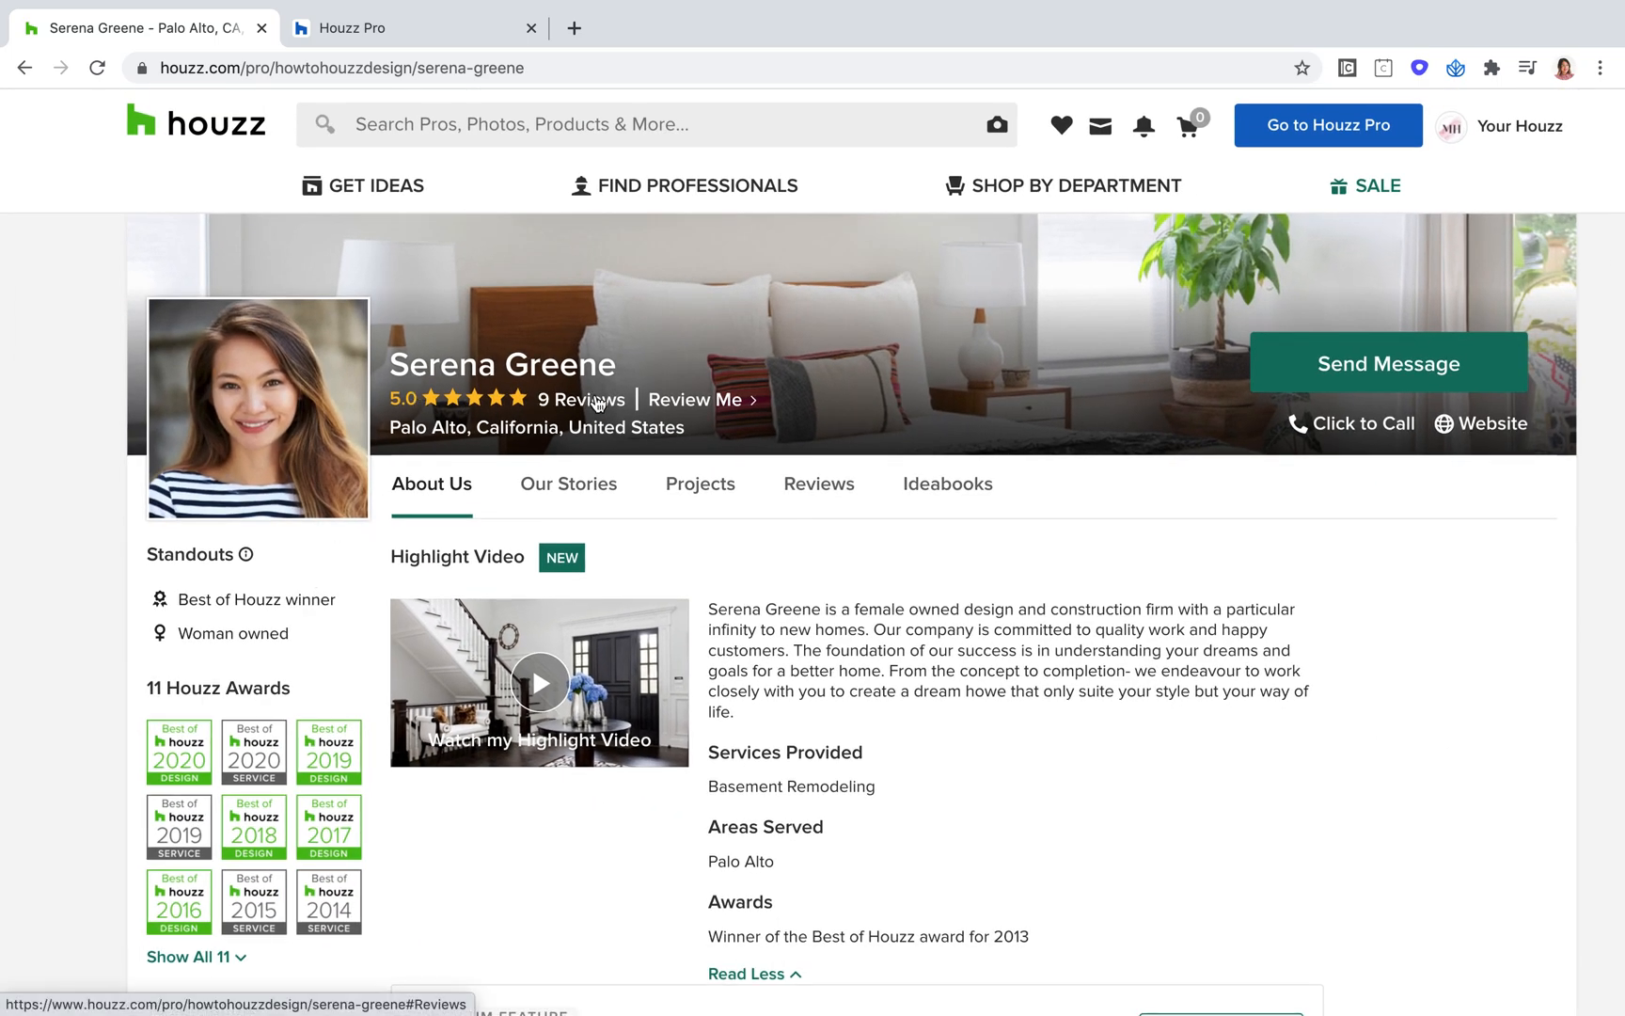
{"action": "scroll", "coordinate": [597, 397], "scroll_direction": "up", "scroll_amount": 5}
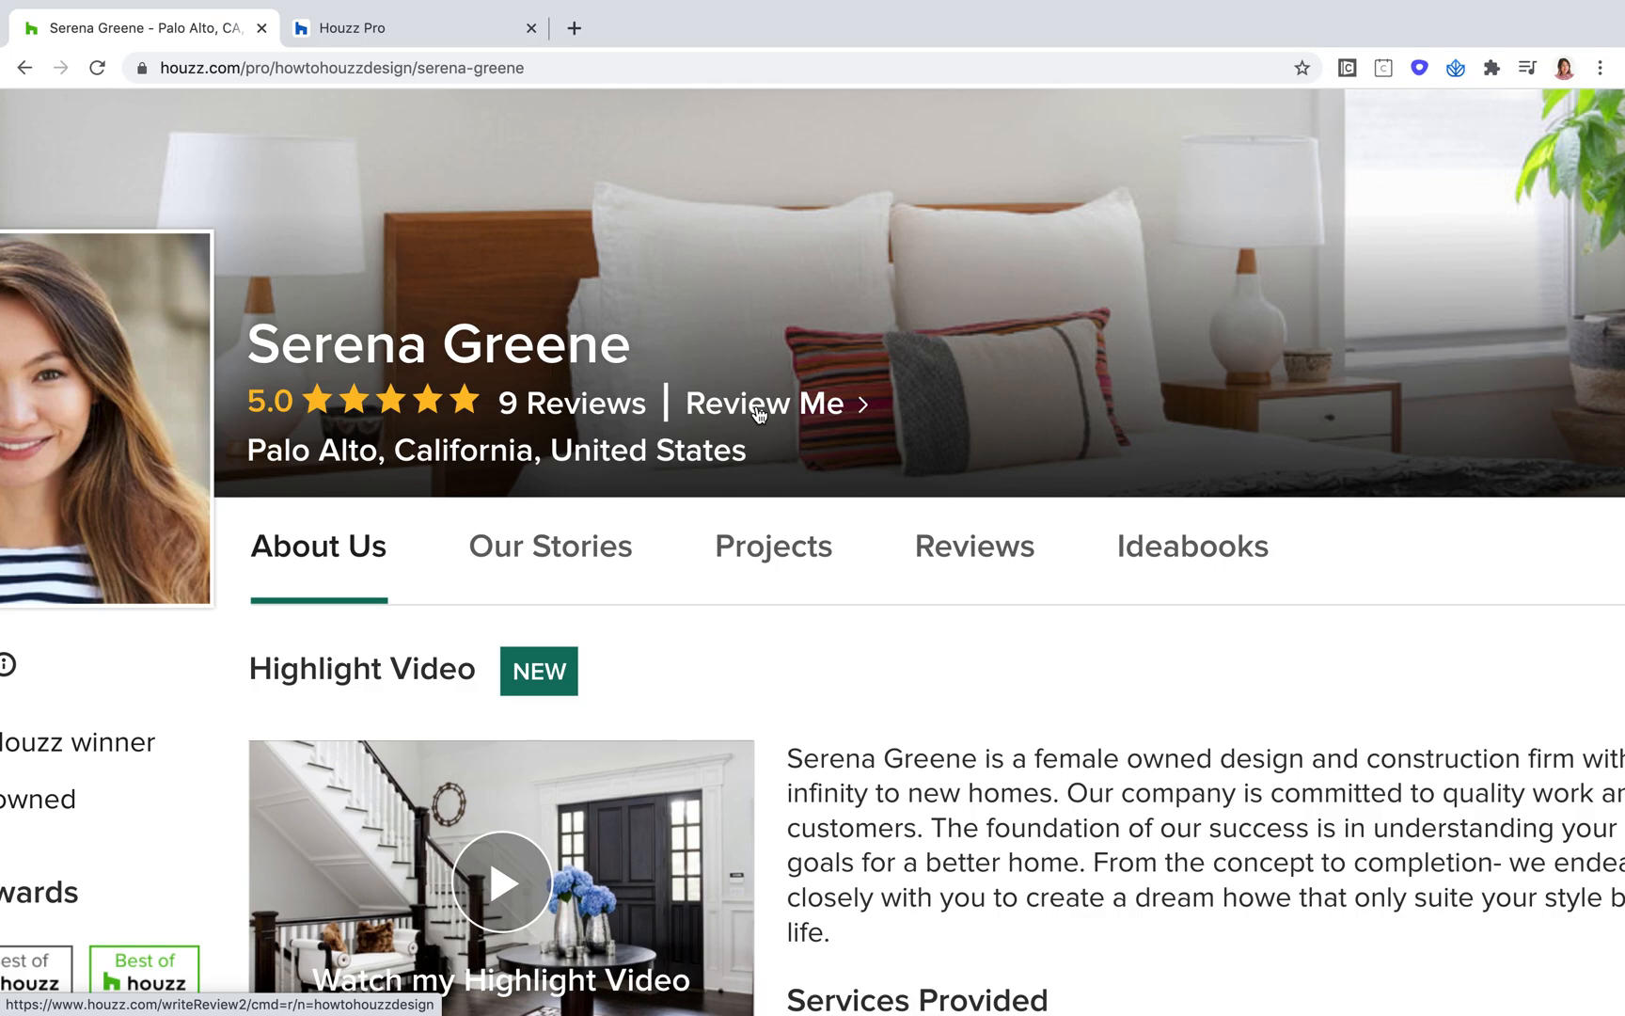
{"action": "scroll", "coordinate": [760, 414], "scroll_direction": "down", "scroll_amount": 3}
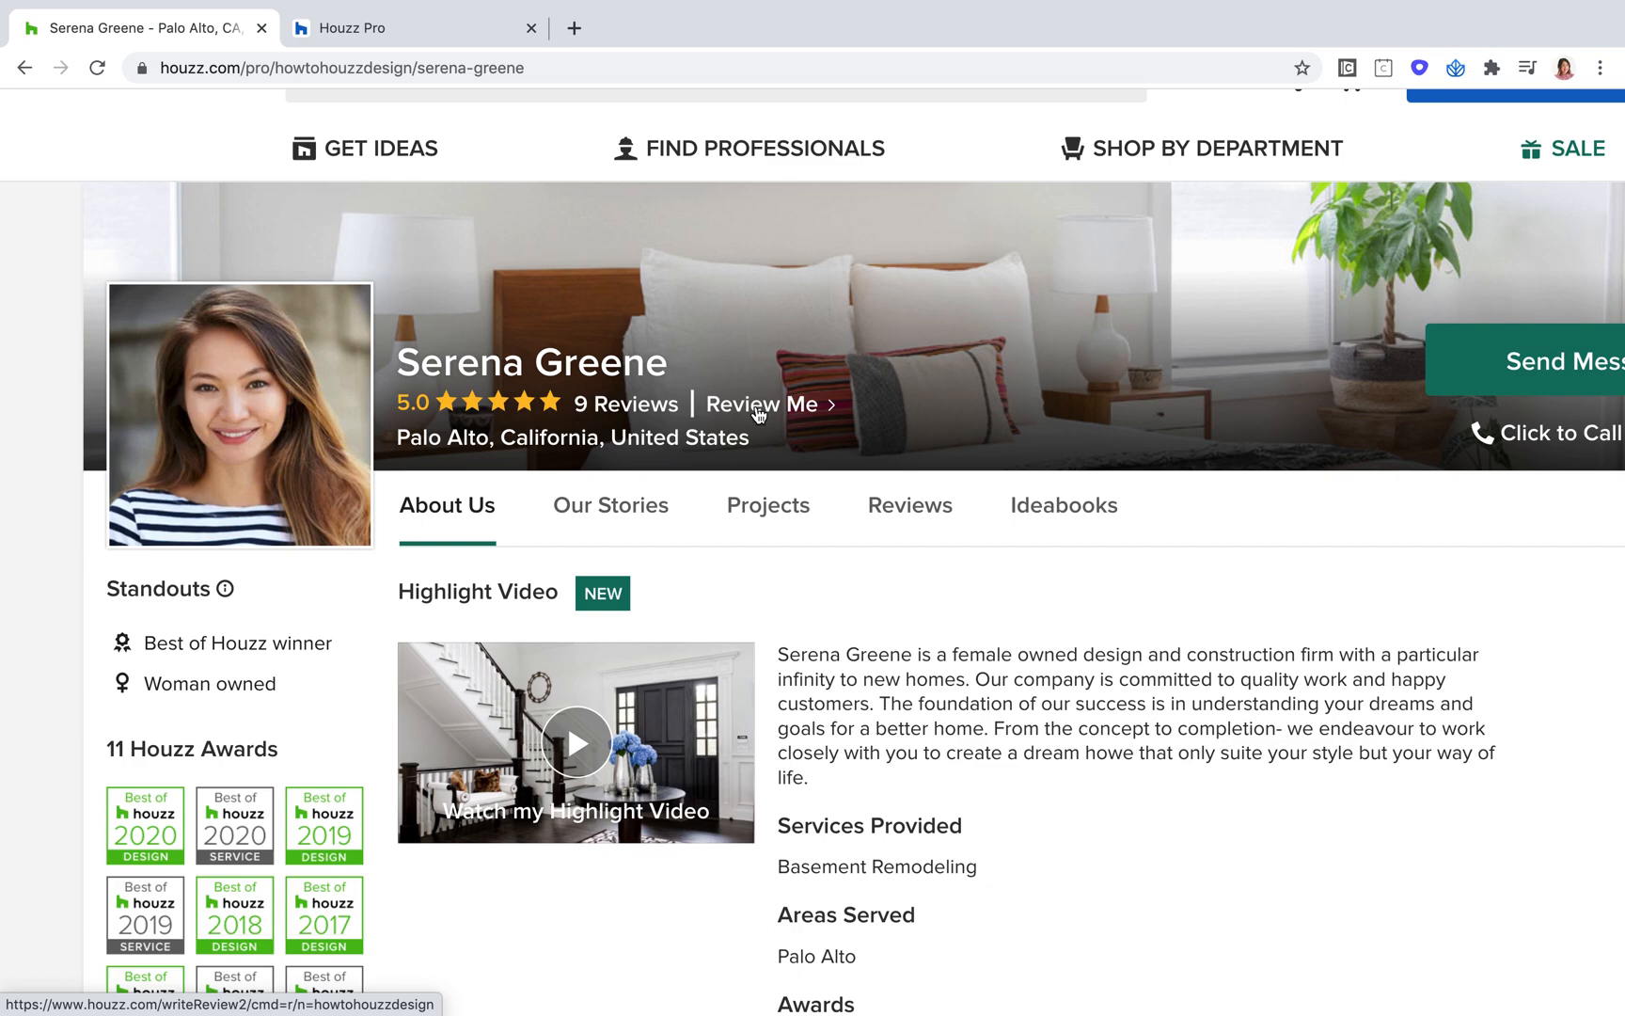
{"action": "scroll", "coordinate": [759, 415], "scroll_direction": "down", "scroll_amount": 2}
Step: Read the business description, Services Provided and Areas Served in the profile's About Us section
{"action": "left_click_drag", "start_coordinate": [818, 698], "coordinate": [782, 568]}
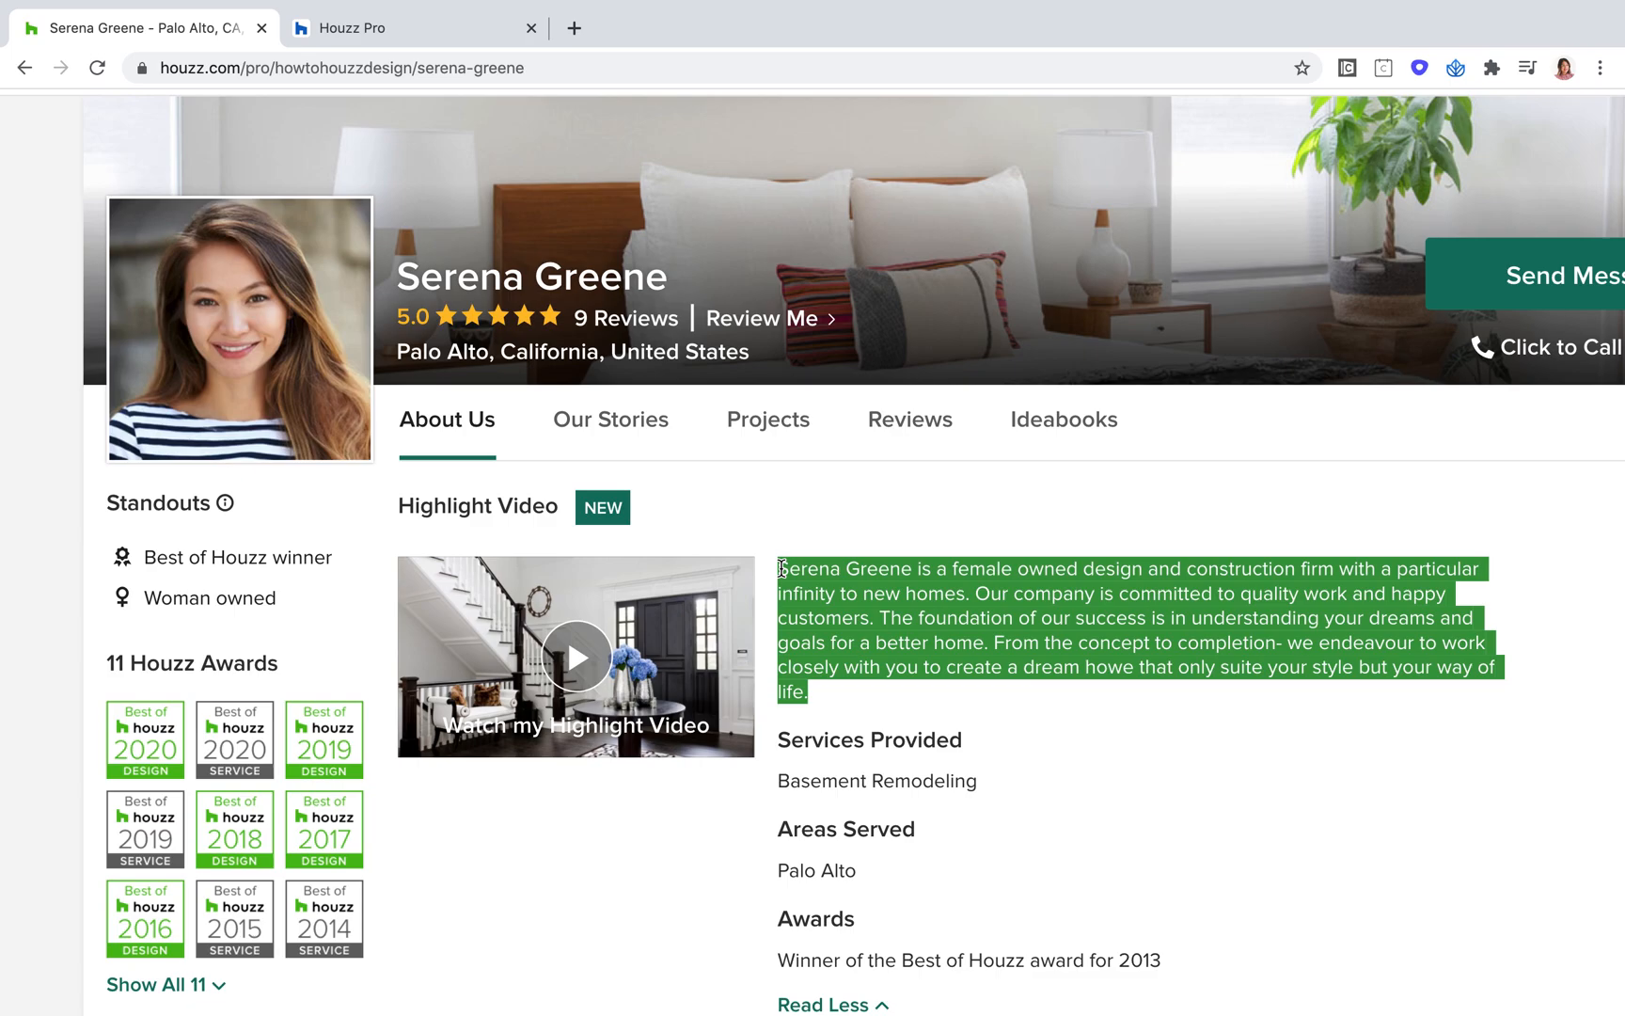
{"action": "left_click", "coordinate": [1088, 825]}
{"action": "scroll", "coordinate": [1088, 825], "scroll_direction": "down", "scroll_amount": 2}
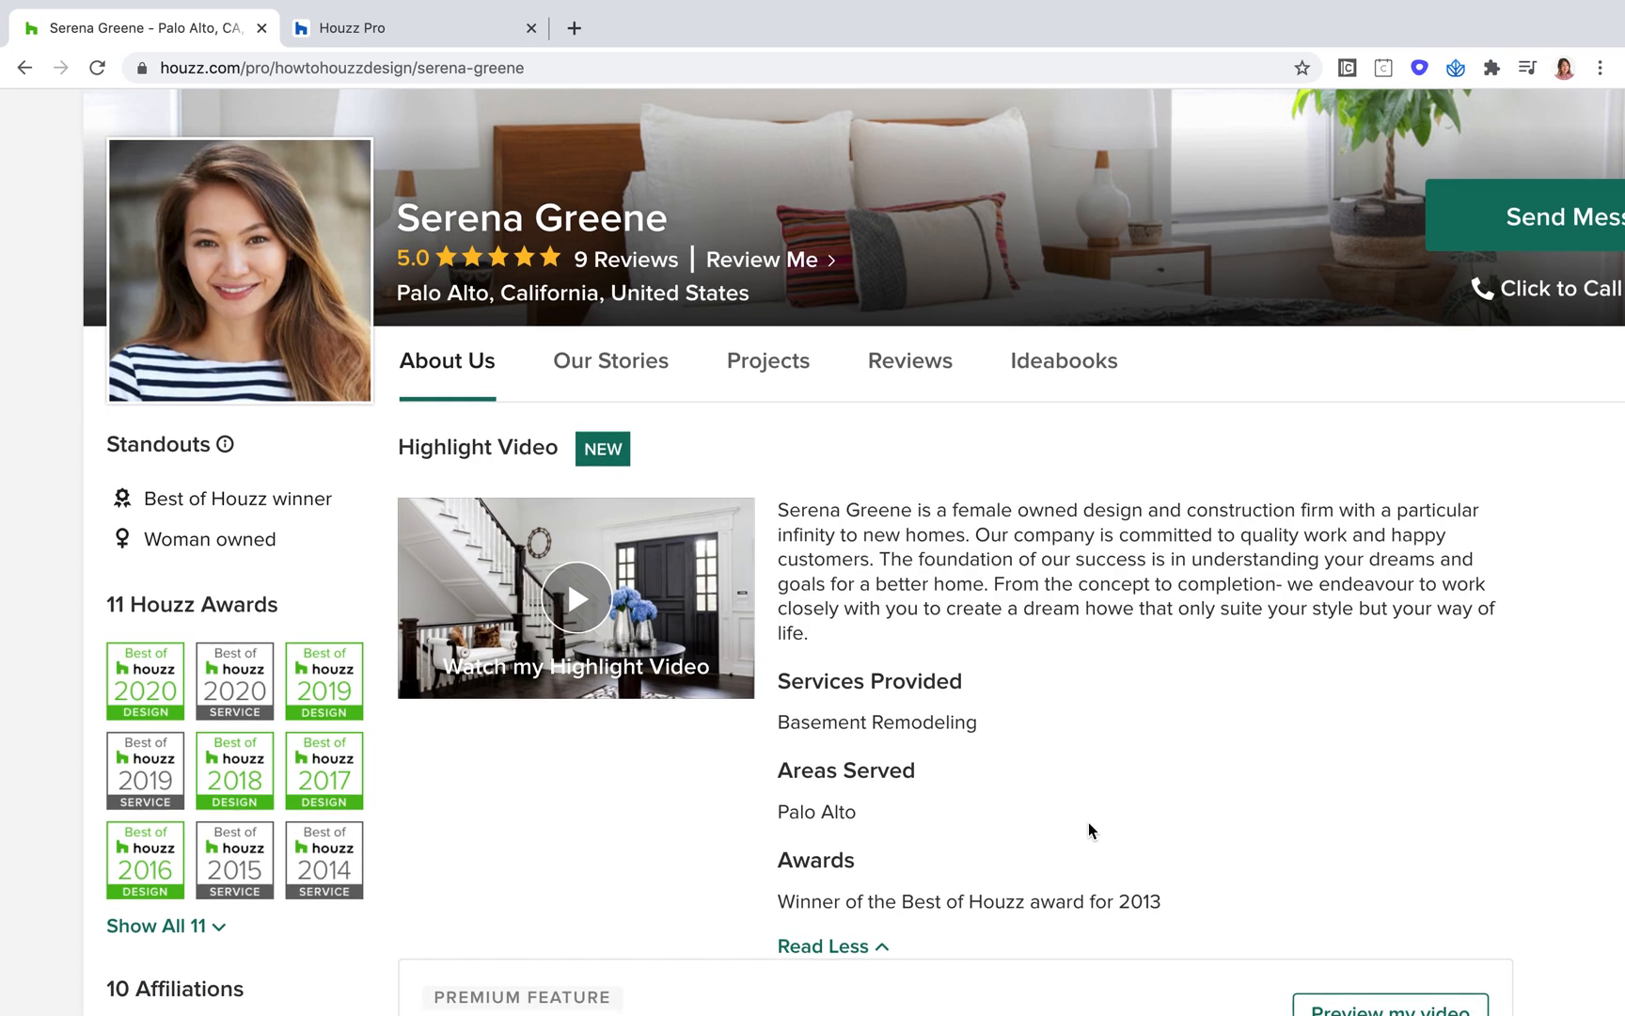
{"action": "scroll", "coordinate": [1088, 821], "scroll_direction": "down", "scroll_amount": 2}
{"action": "left_click_drag", "start_coordinate": [999, 613], "coordinate": [776, 612]}
{"action": "scroll", "coordinate": [1193, 580], "scroll_direction": "down", "scroll_amount": 4}
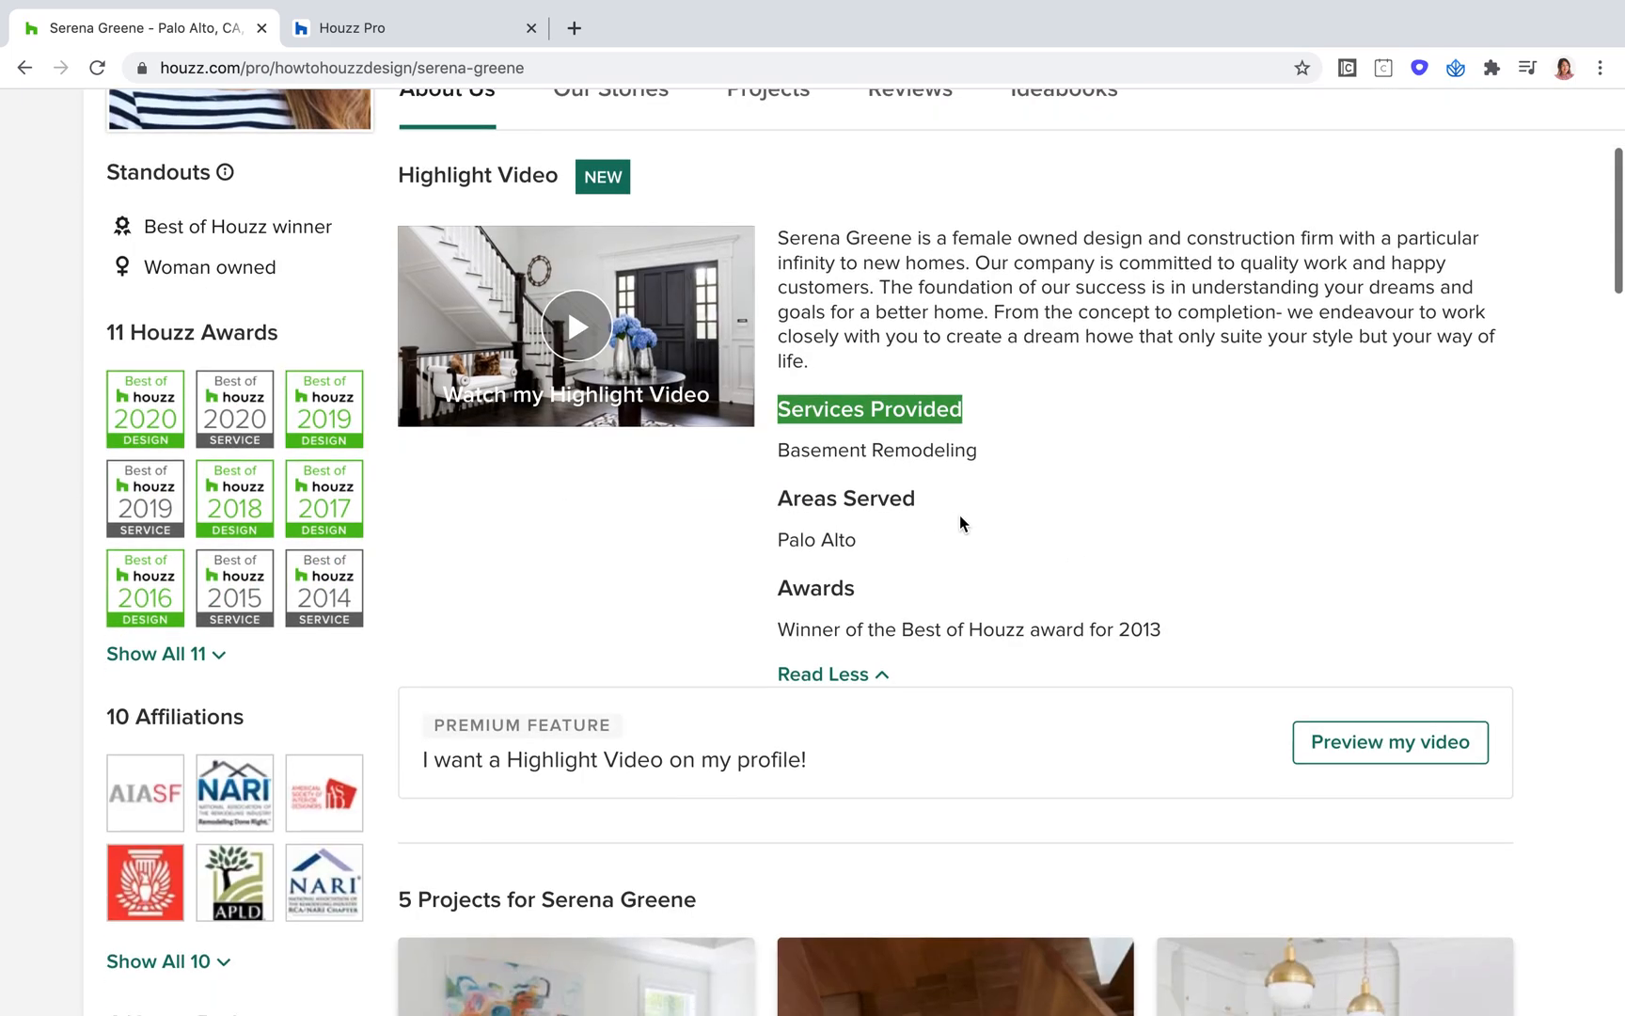
{"action": "left_click_drag", "start_coordinate": [918, 499], "coordinate": [775, 499]}
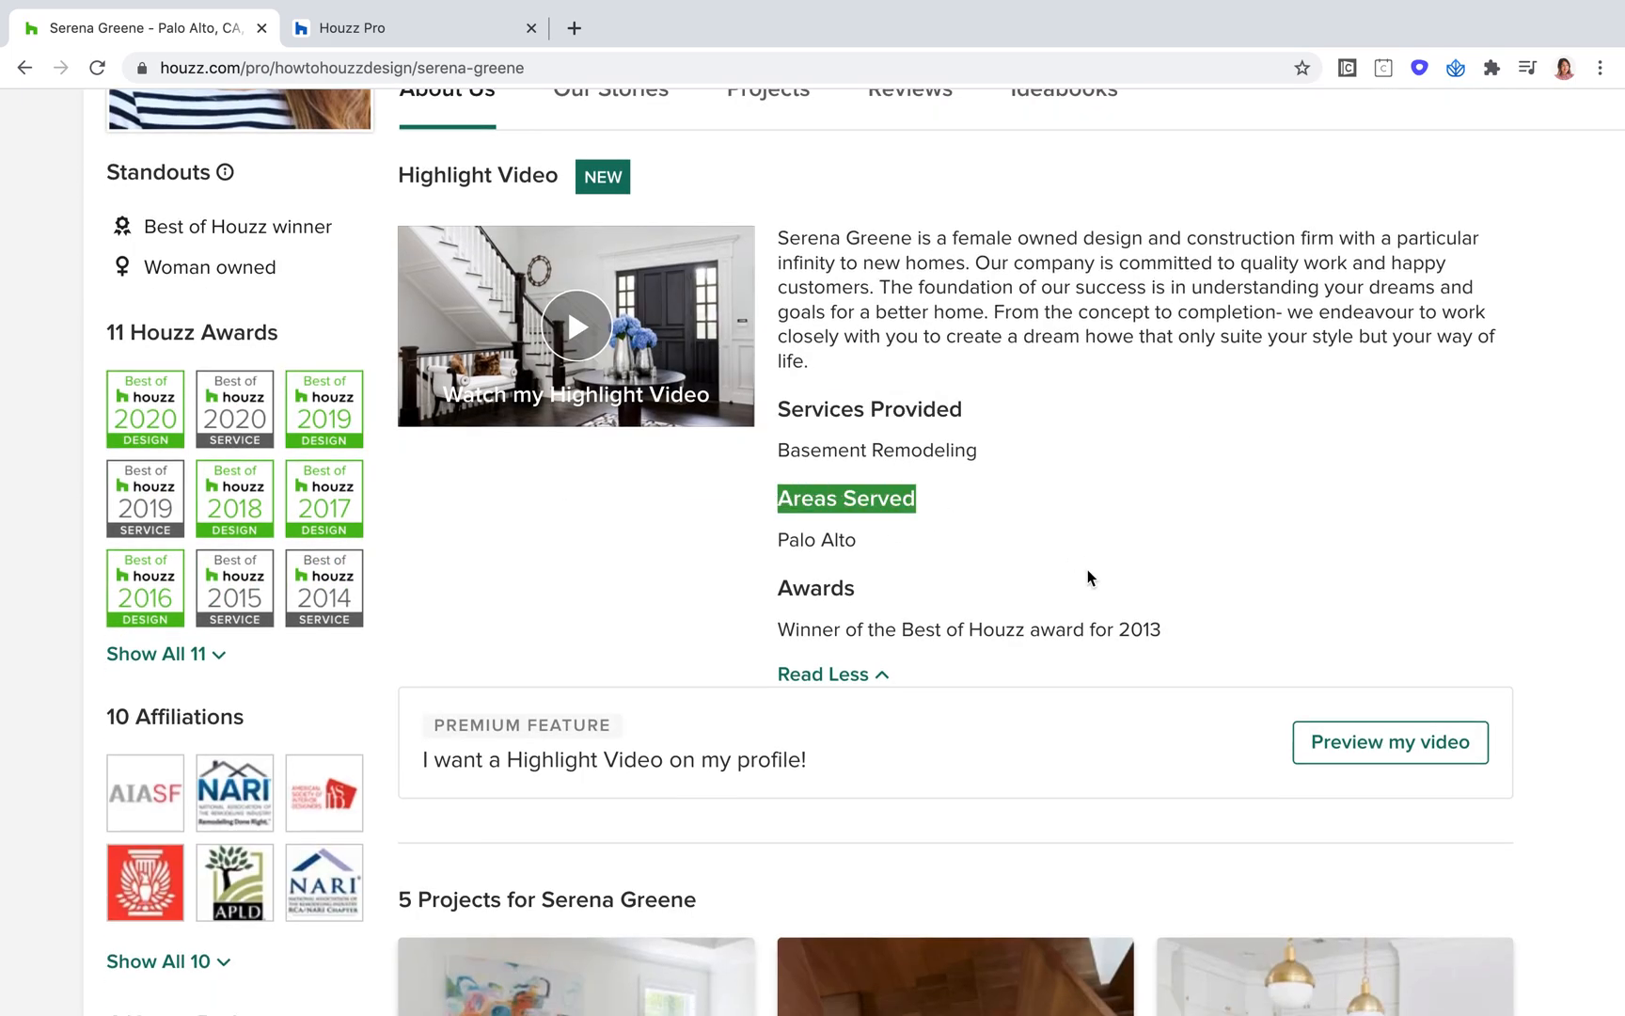
Step: Review the profile's badges, contact info, Typical Job Costs and project gallery
{"action": "scroll", "coordinate": [1089, 577], "scroll_direction": "down", "scroll_amount": 4}
{"action": "scroll", "coordinate": [323, 654], "scroll_direction": "down", "scroll_amount": 10}
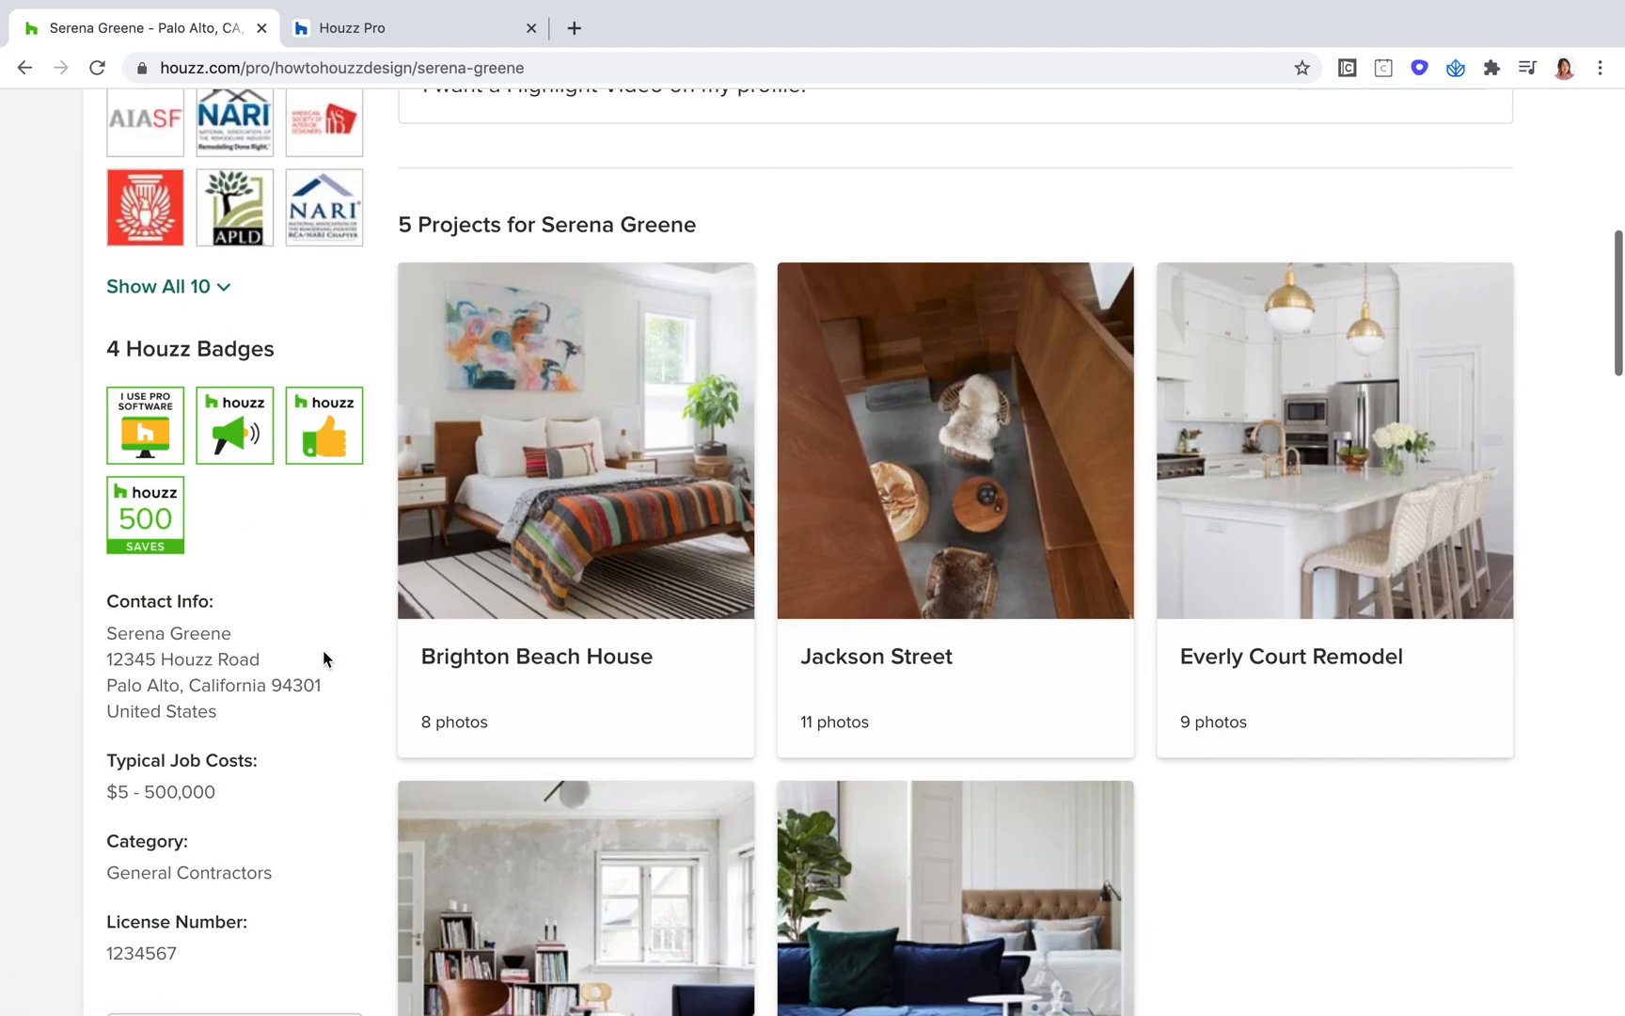
{"action": "scroll", "coordinate": [322, 650], "scroll_direction": "down", "scroll_amount": 2}
{"action": "left_click_drag", "start_coordinate": [271, 676], "coordinate": [108, 674]}
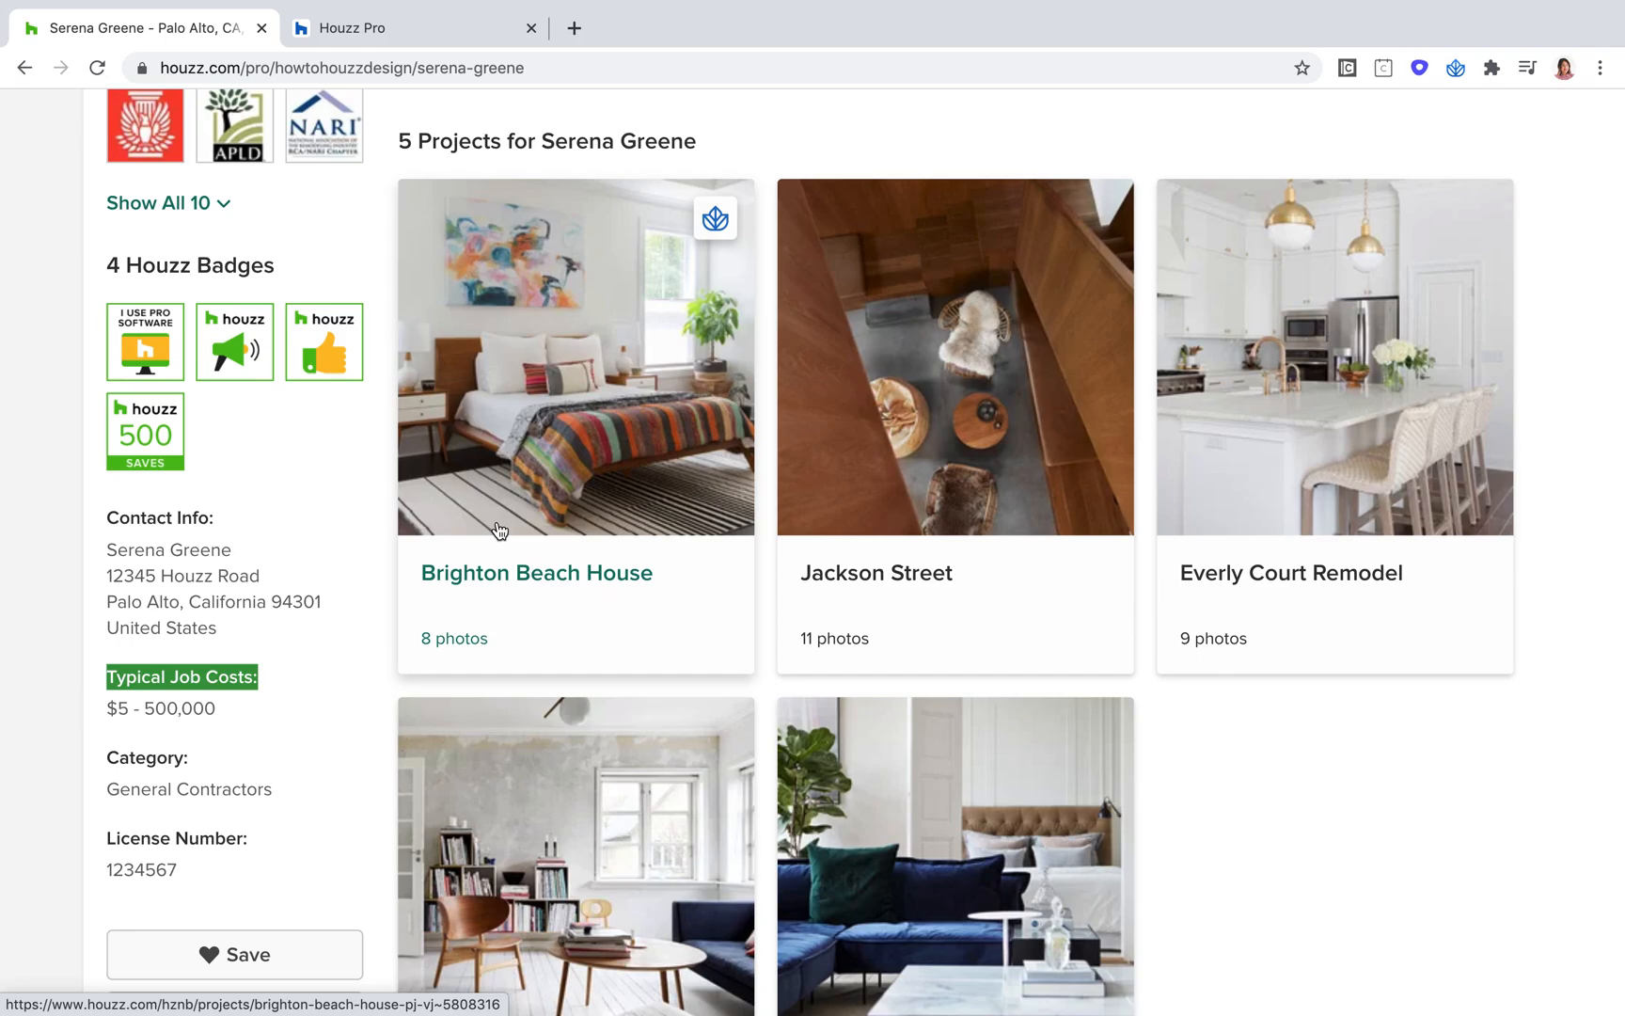
{"action": "scroll", "coordinate": [653, 534], "scroll_direction": "down", "scroll_amount": 3}
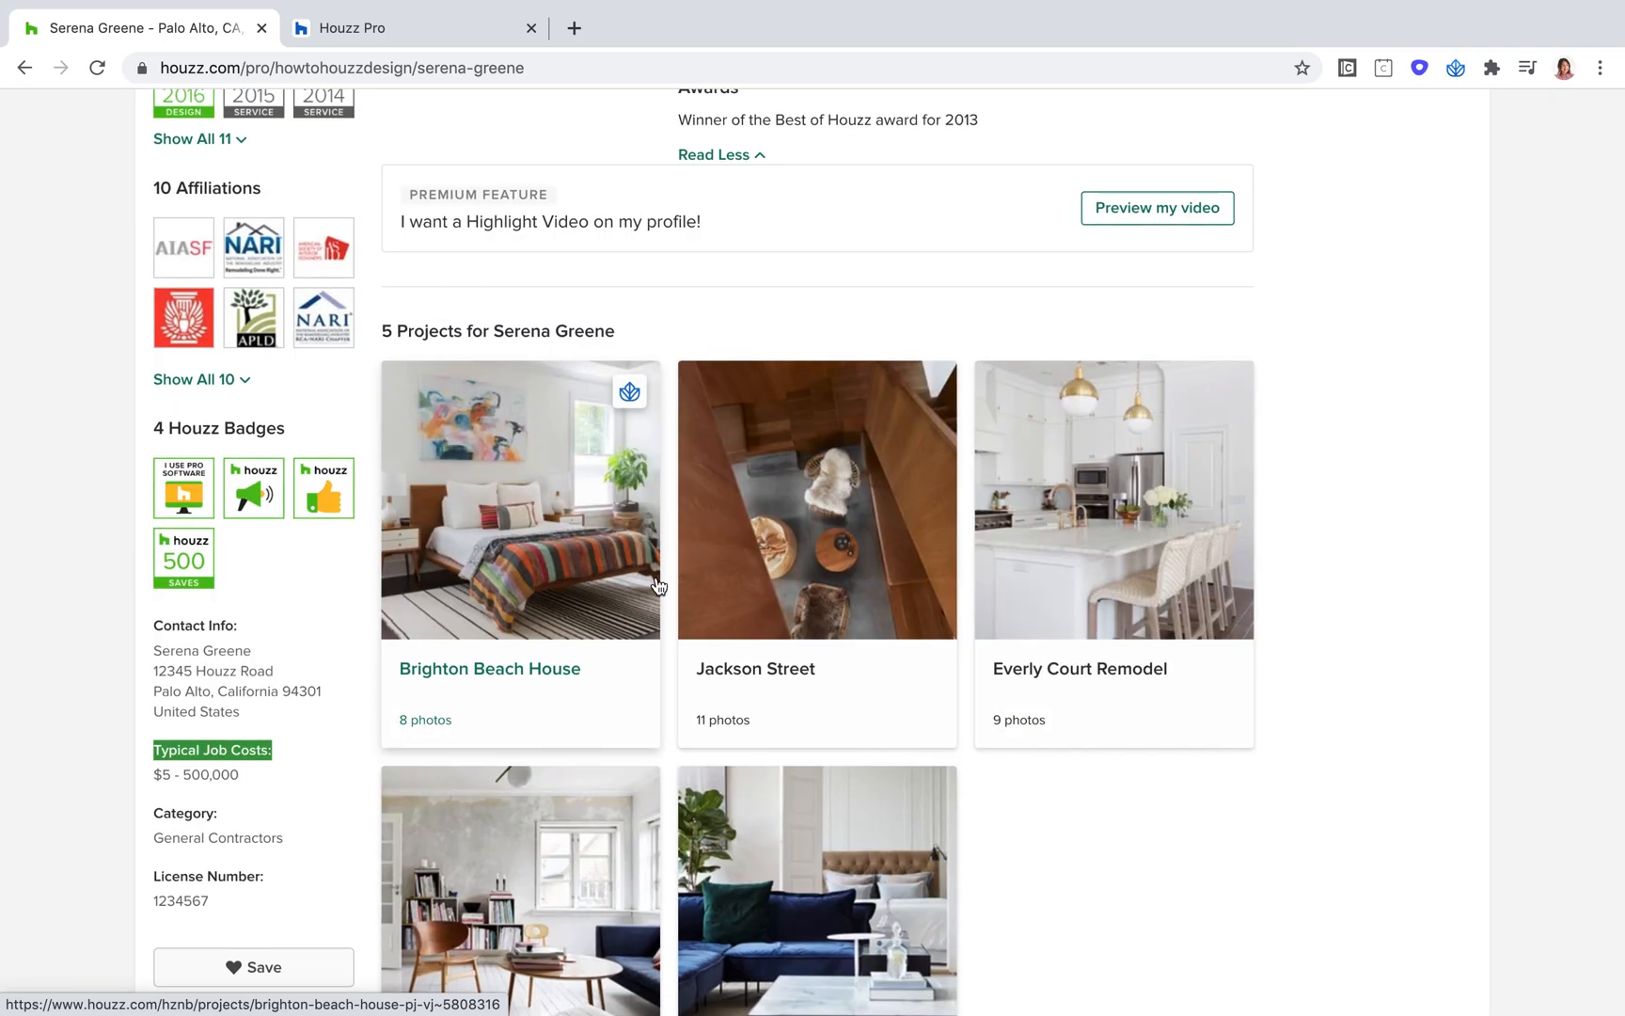
Step: Jump to the profile's client reviews from the header and read the featured and individual reviews
{"action": "scroll", "coordinate": [1392, 339], "scroll_direction": "up", "scroll_amount": 6}
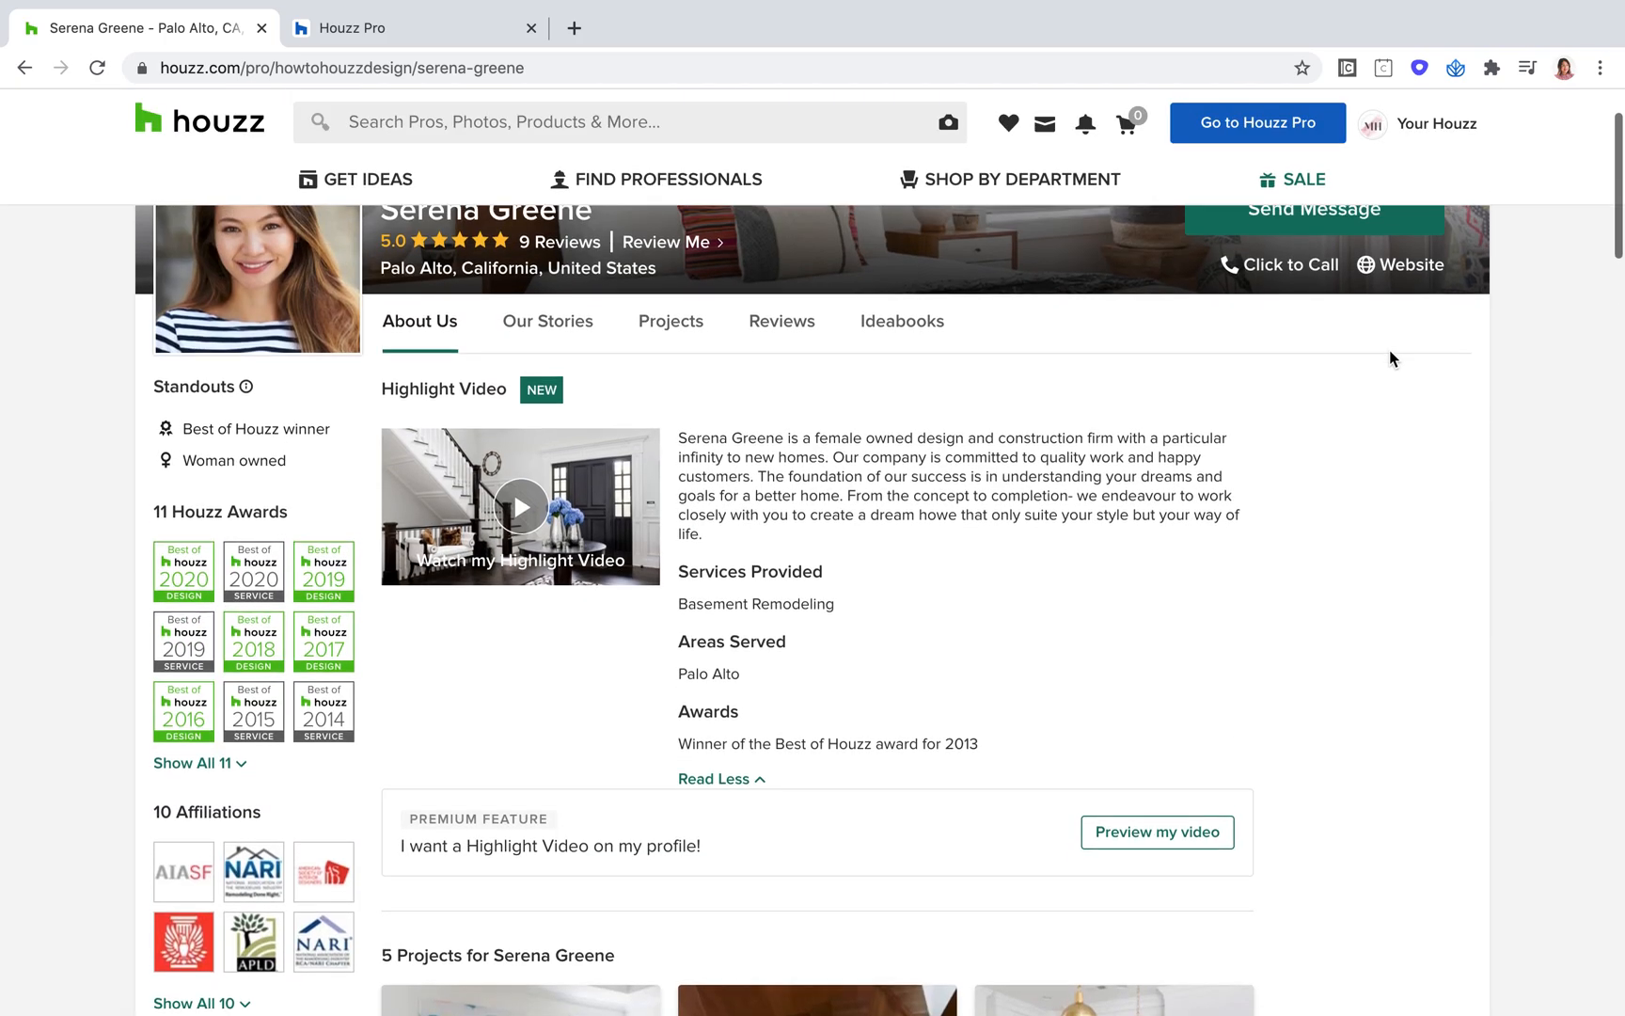
{"action": "scroll", "coordinate": [1390, 351], "scroll_direction": "up", "scroll_amount": 1}
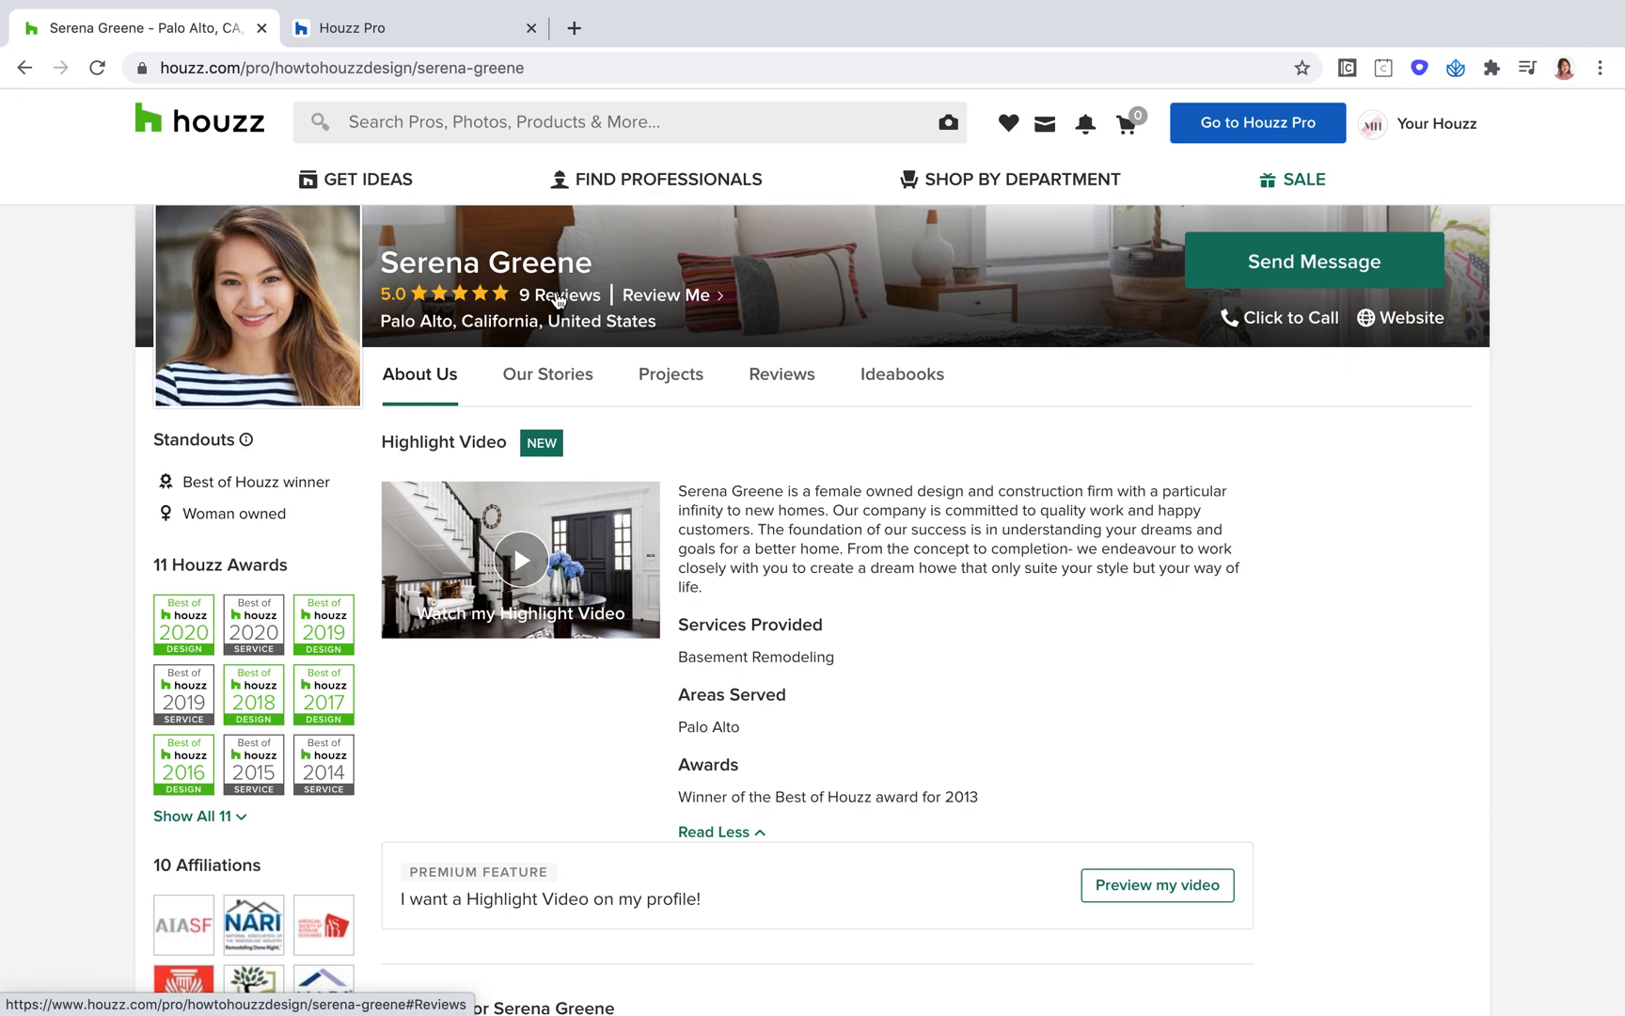
{"action": "left_click", "coordinate": [557, 296]}
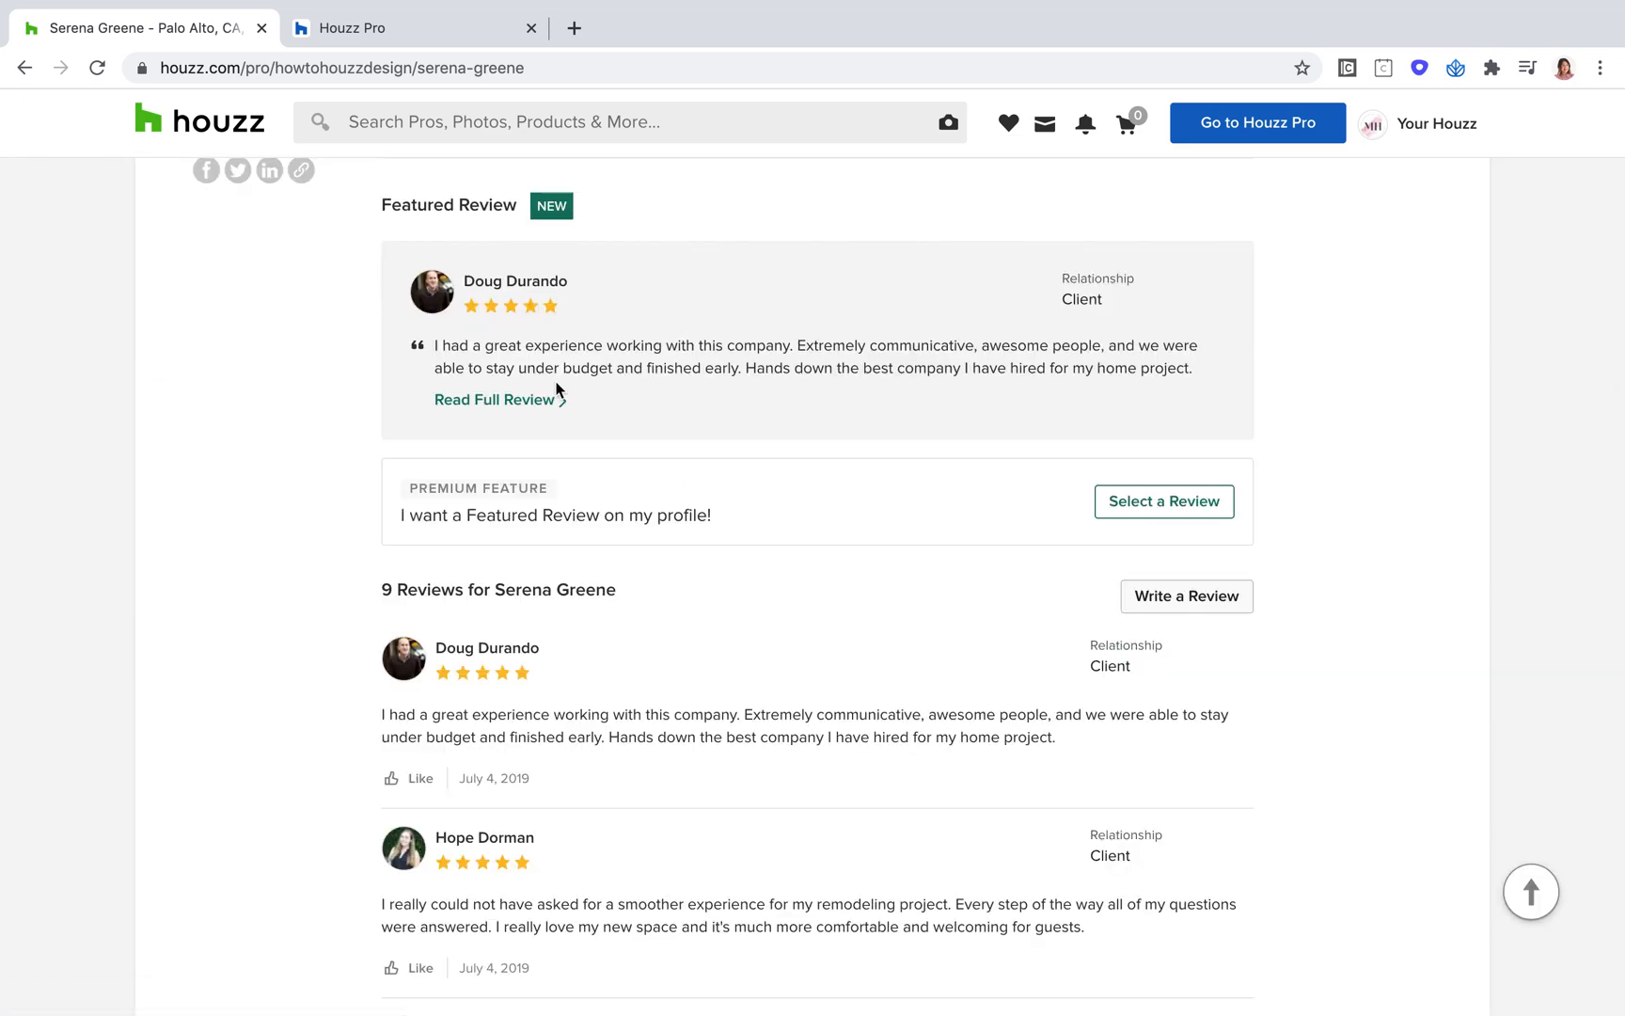
{"action": "scroll", "coordinate": [508, 743], "scroll_direction": "down", "scroll_amount": 1}
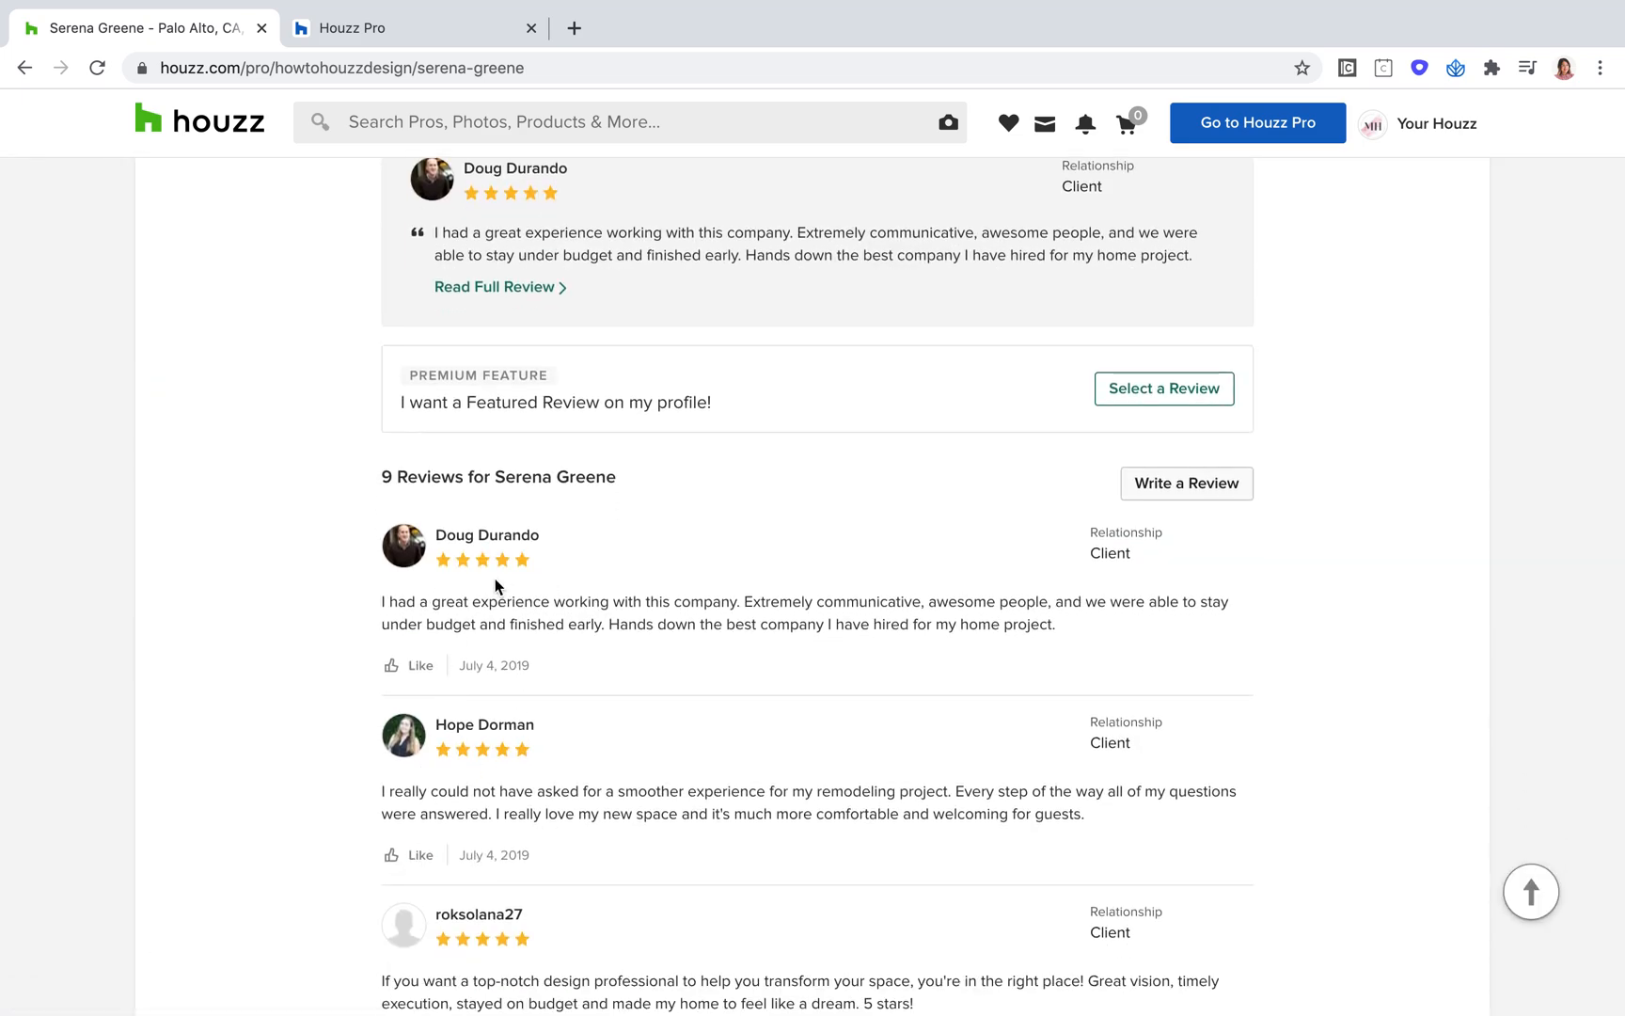
{"action": "scroll", "coordinate": [497, 583], "scroll_direction": "up", "scroll_amount": 1}
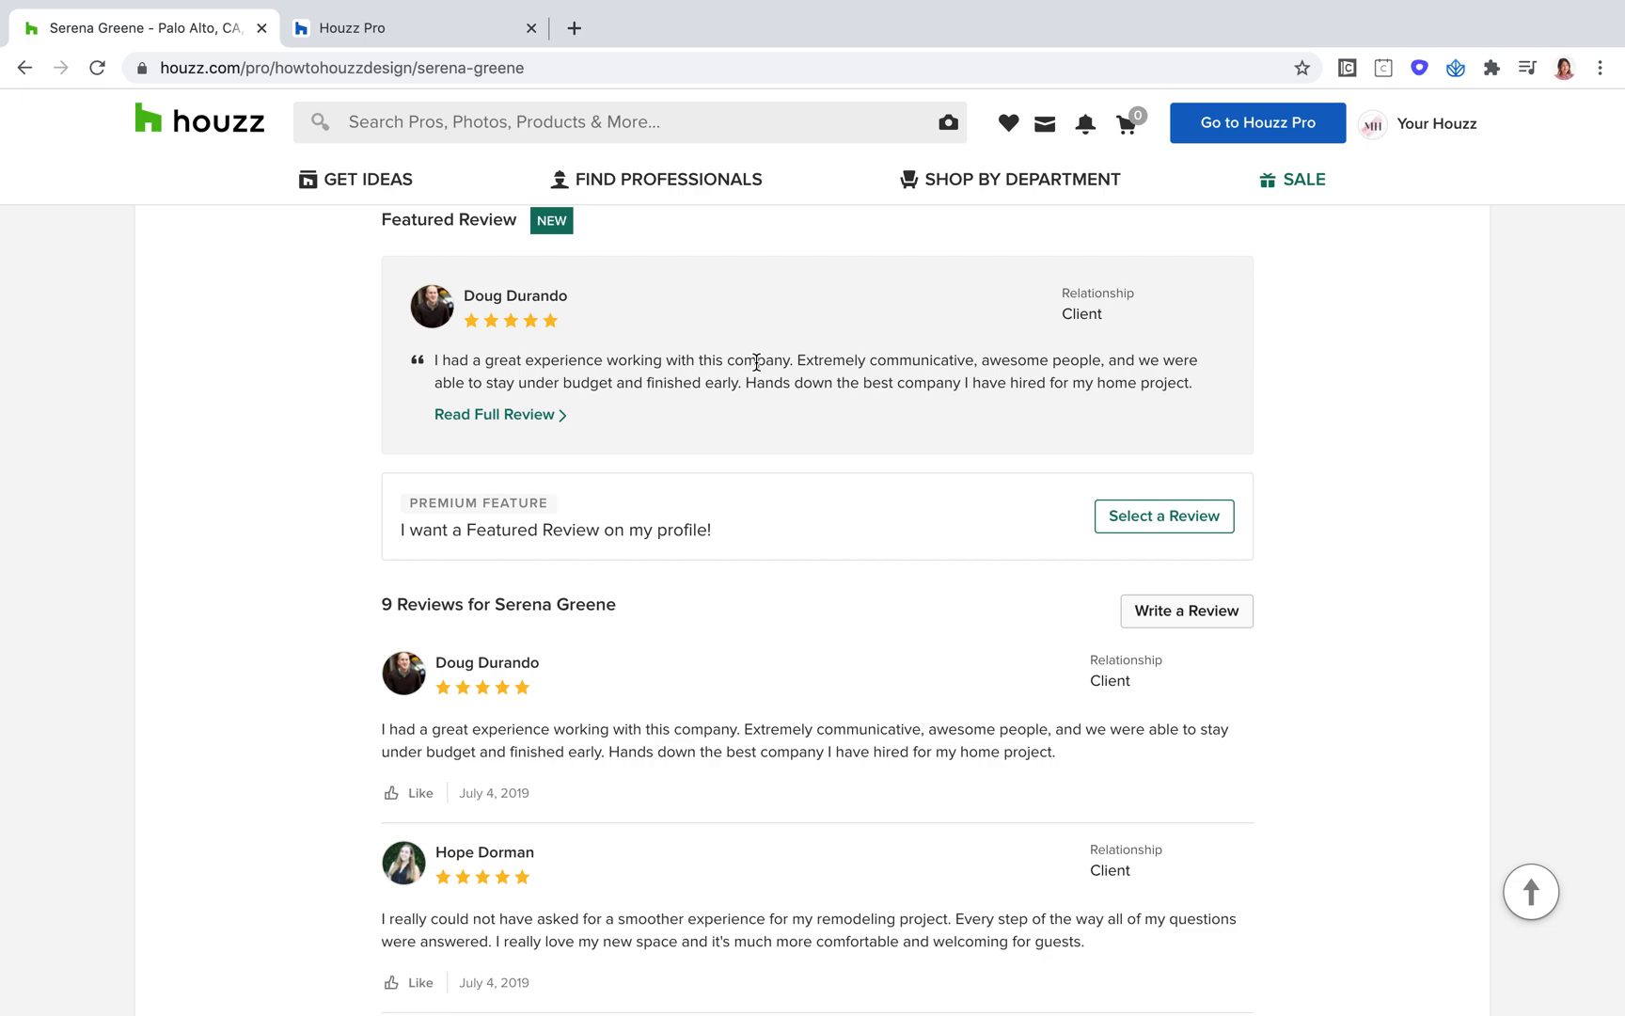
Step: Play the profile's Highlight Video, mute its sound and close the video player
{"action": "scroll", "coordinate": [756, 364], "scroll_direction": "up", "scroll_amount": 15}
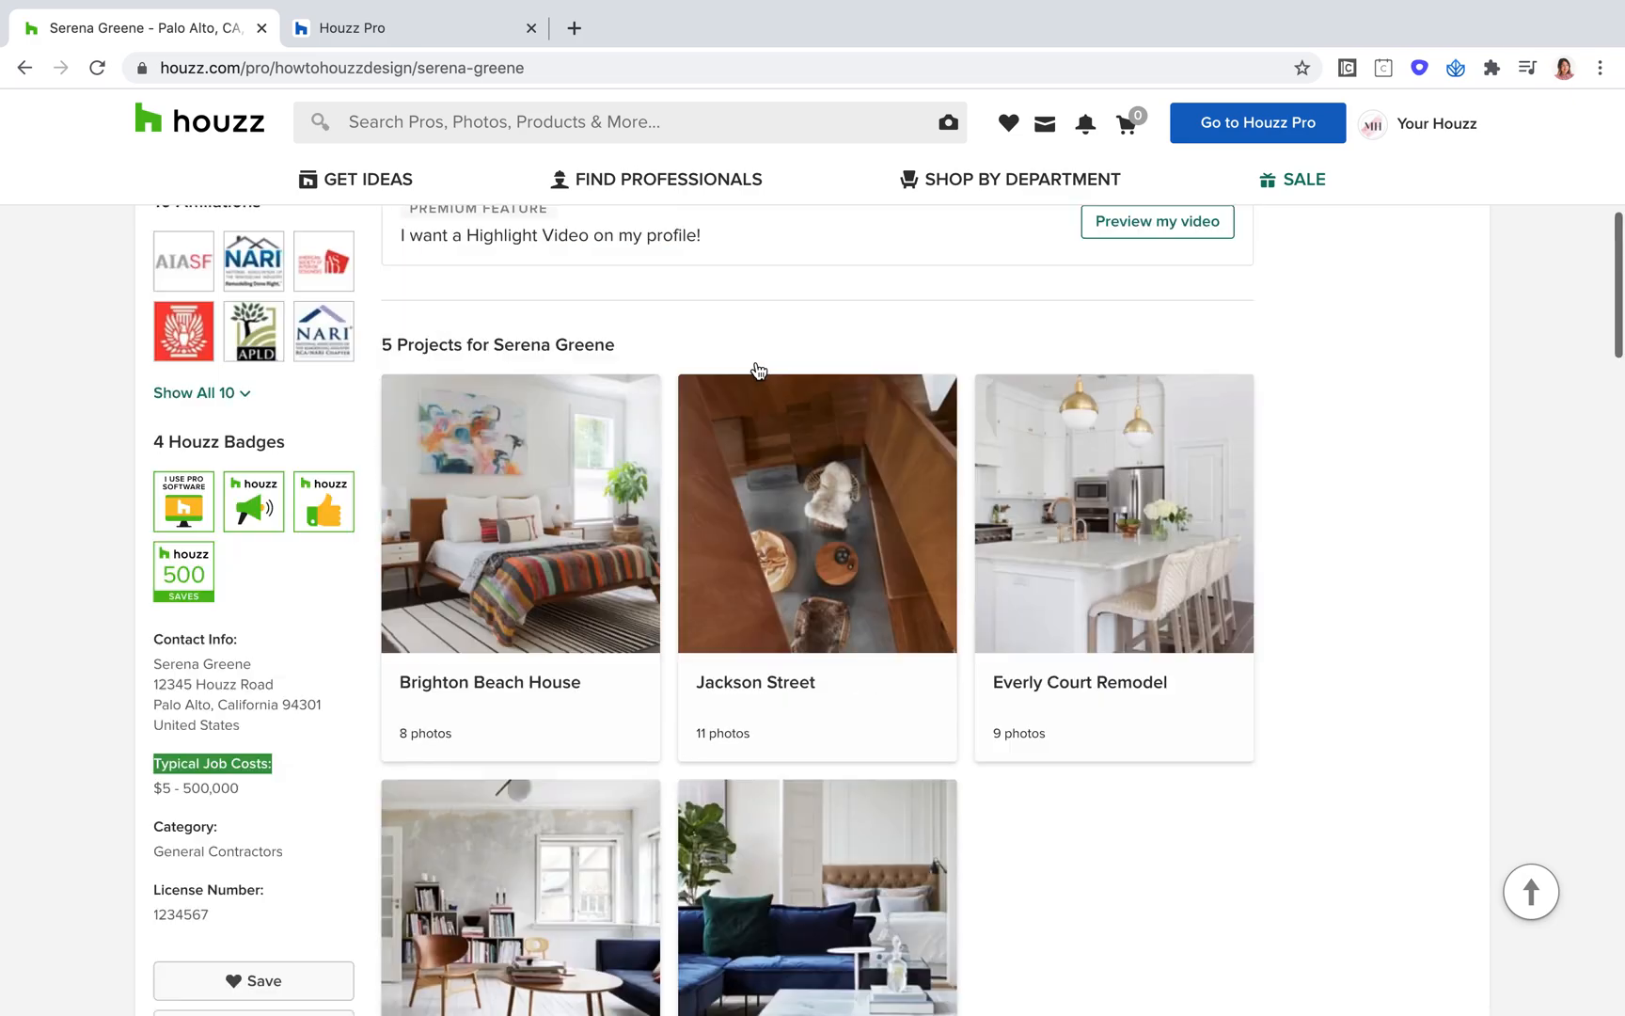
{"action": "scroll", "coordinate": [487, 550], "scroll_direction": "down", "scroll_amount": 1}
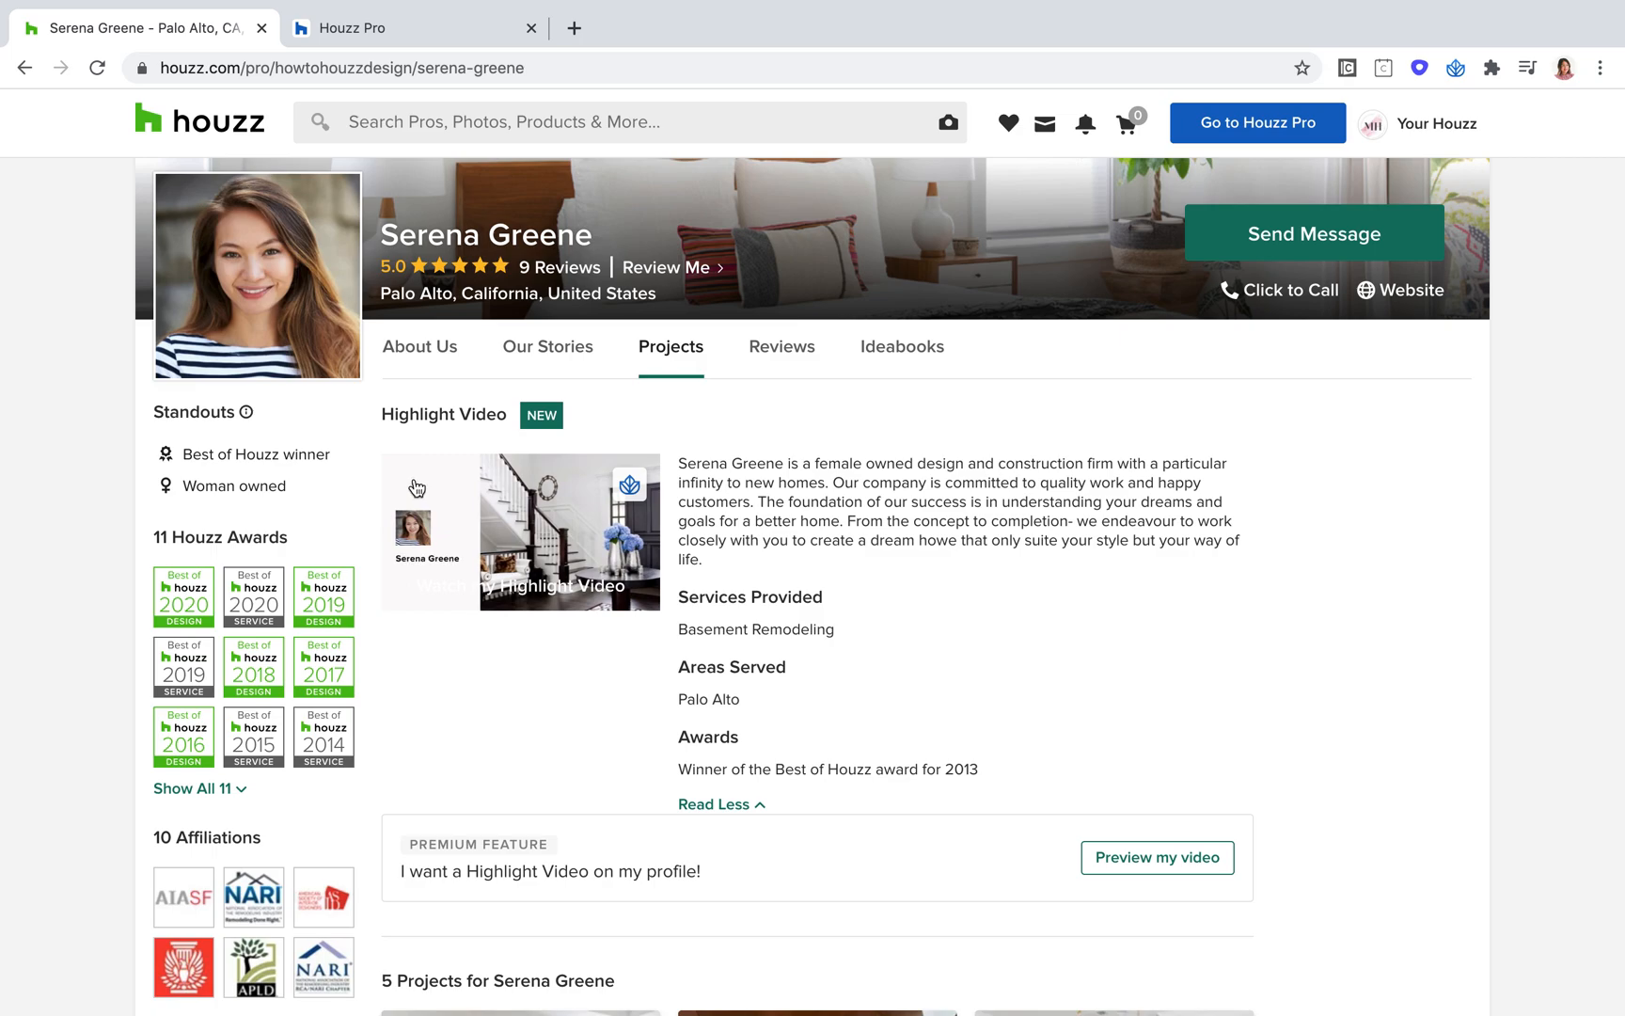
{"action": "left_click", "coordinate": [418, 487]}
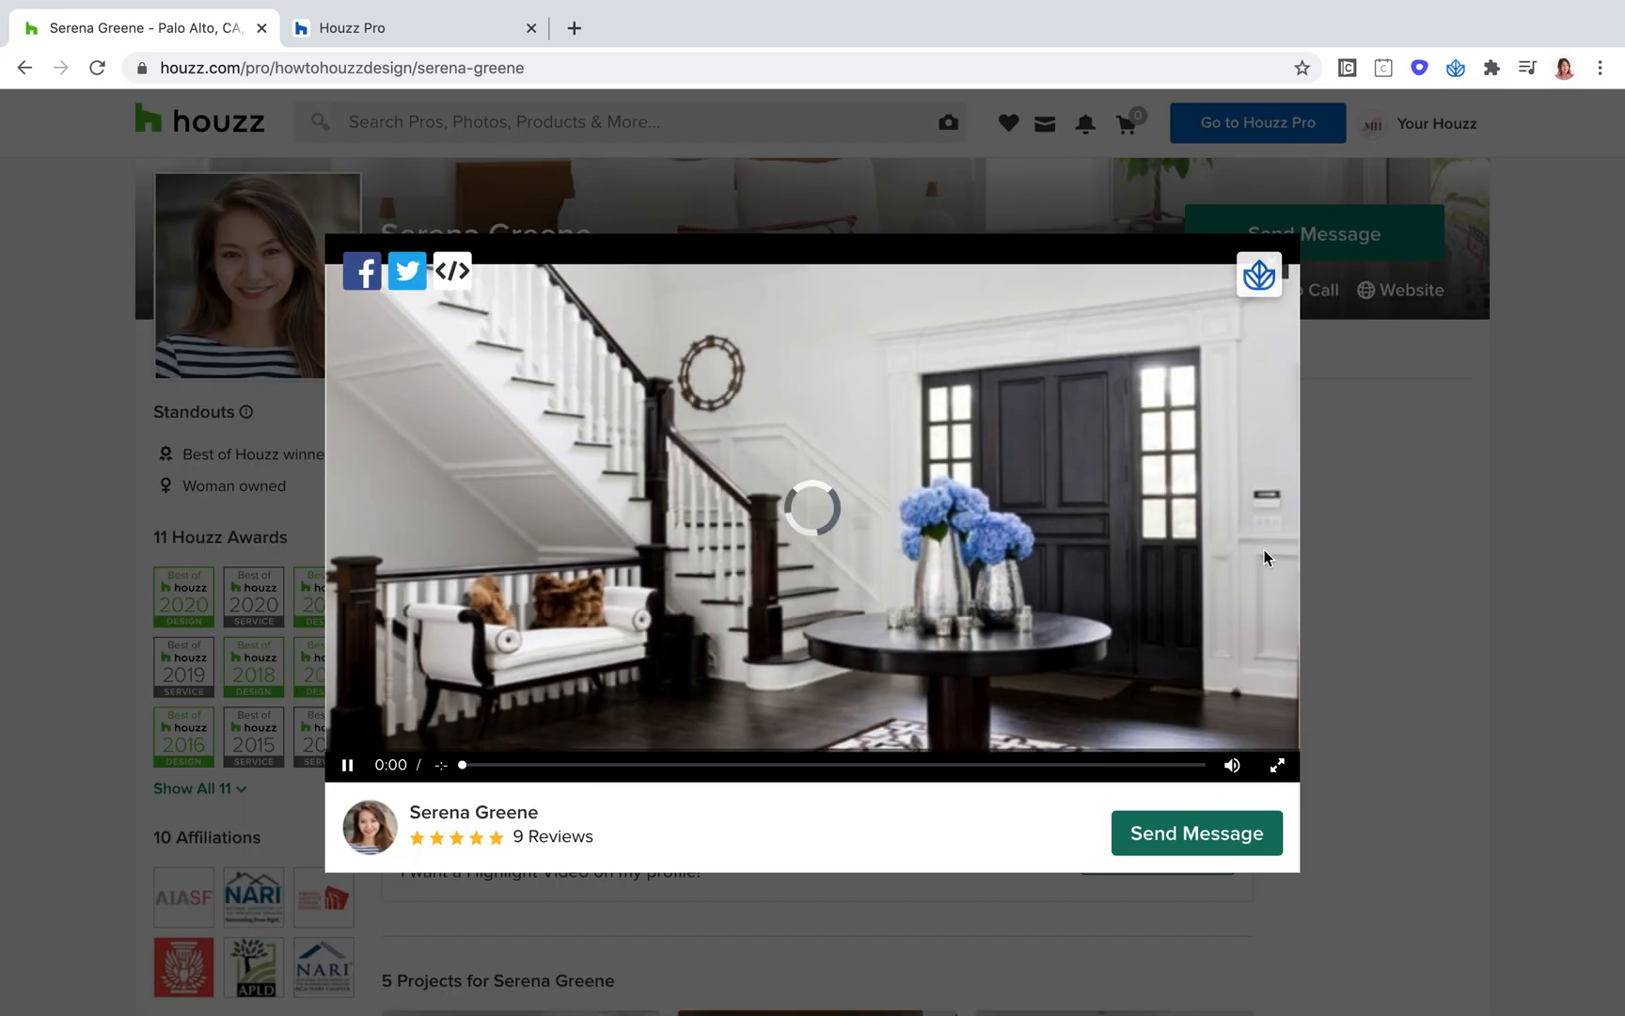
{"action": "mouse_move", "coordinate": [1231, 767]}
{"action": "left_click", "coordinate": [1142, 766]}
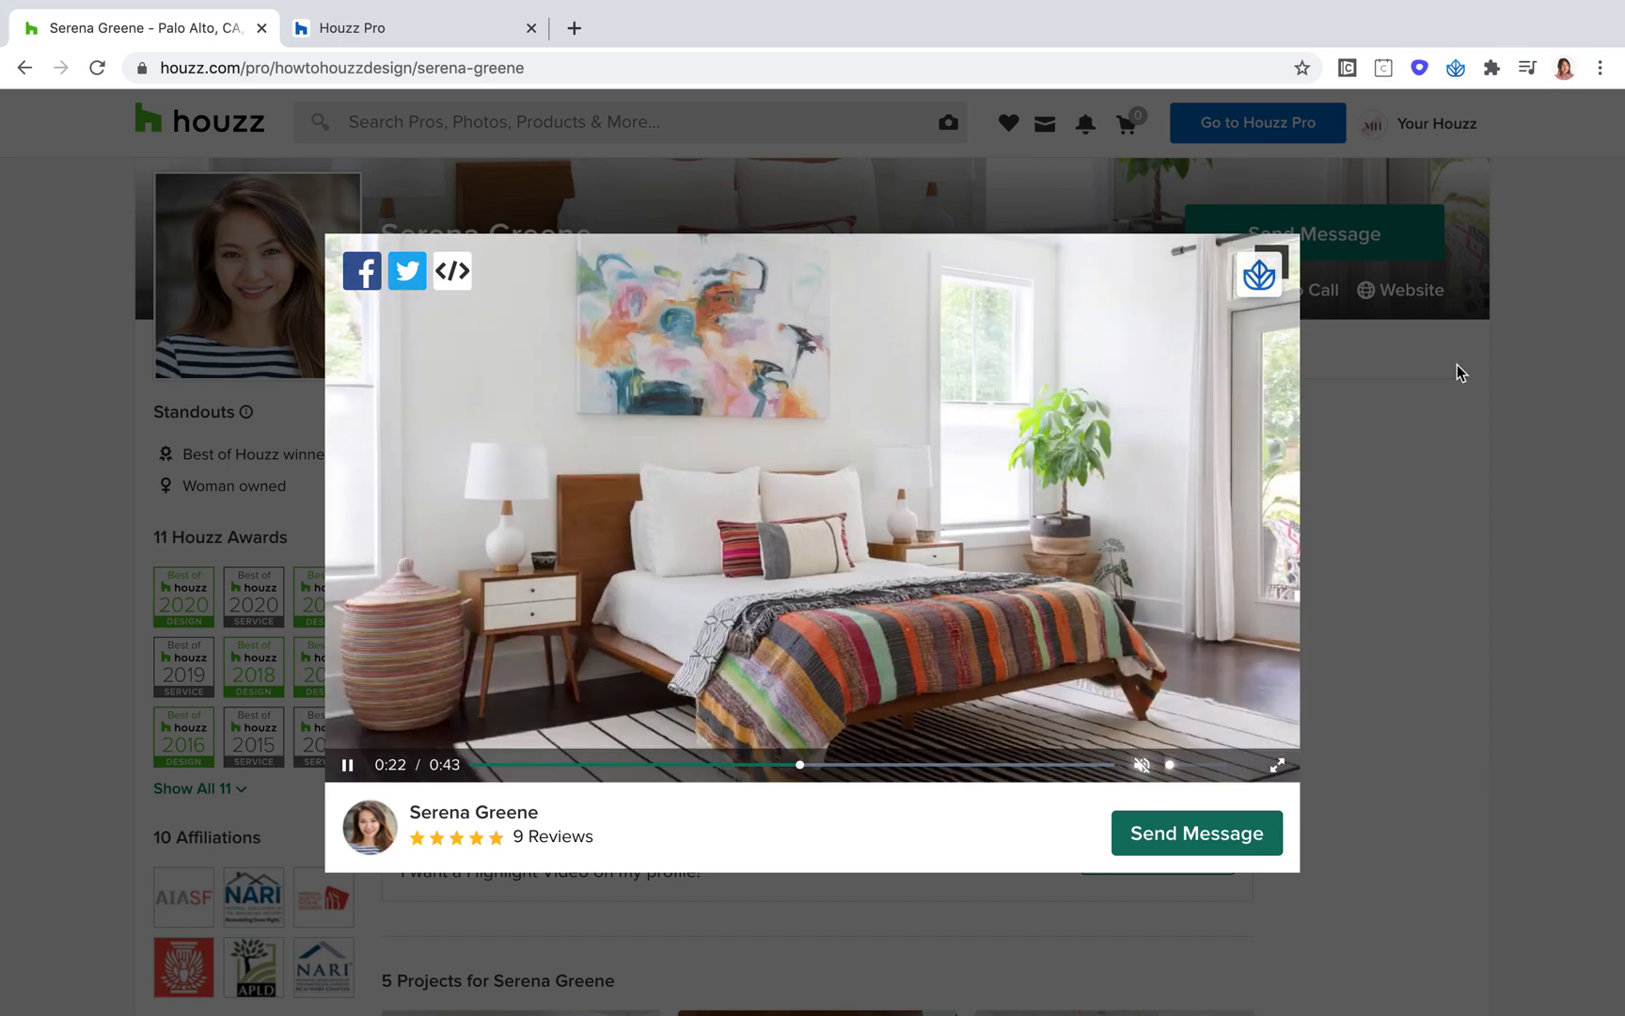
{"action": "left_click", "coordinate": [1343, 287]}
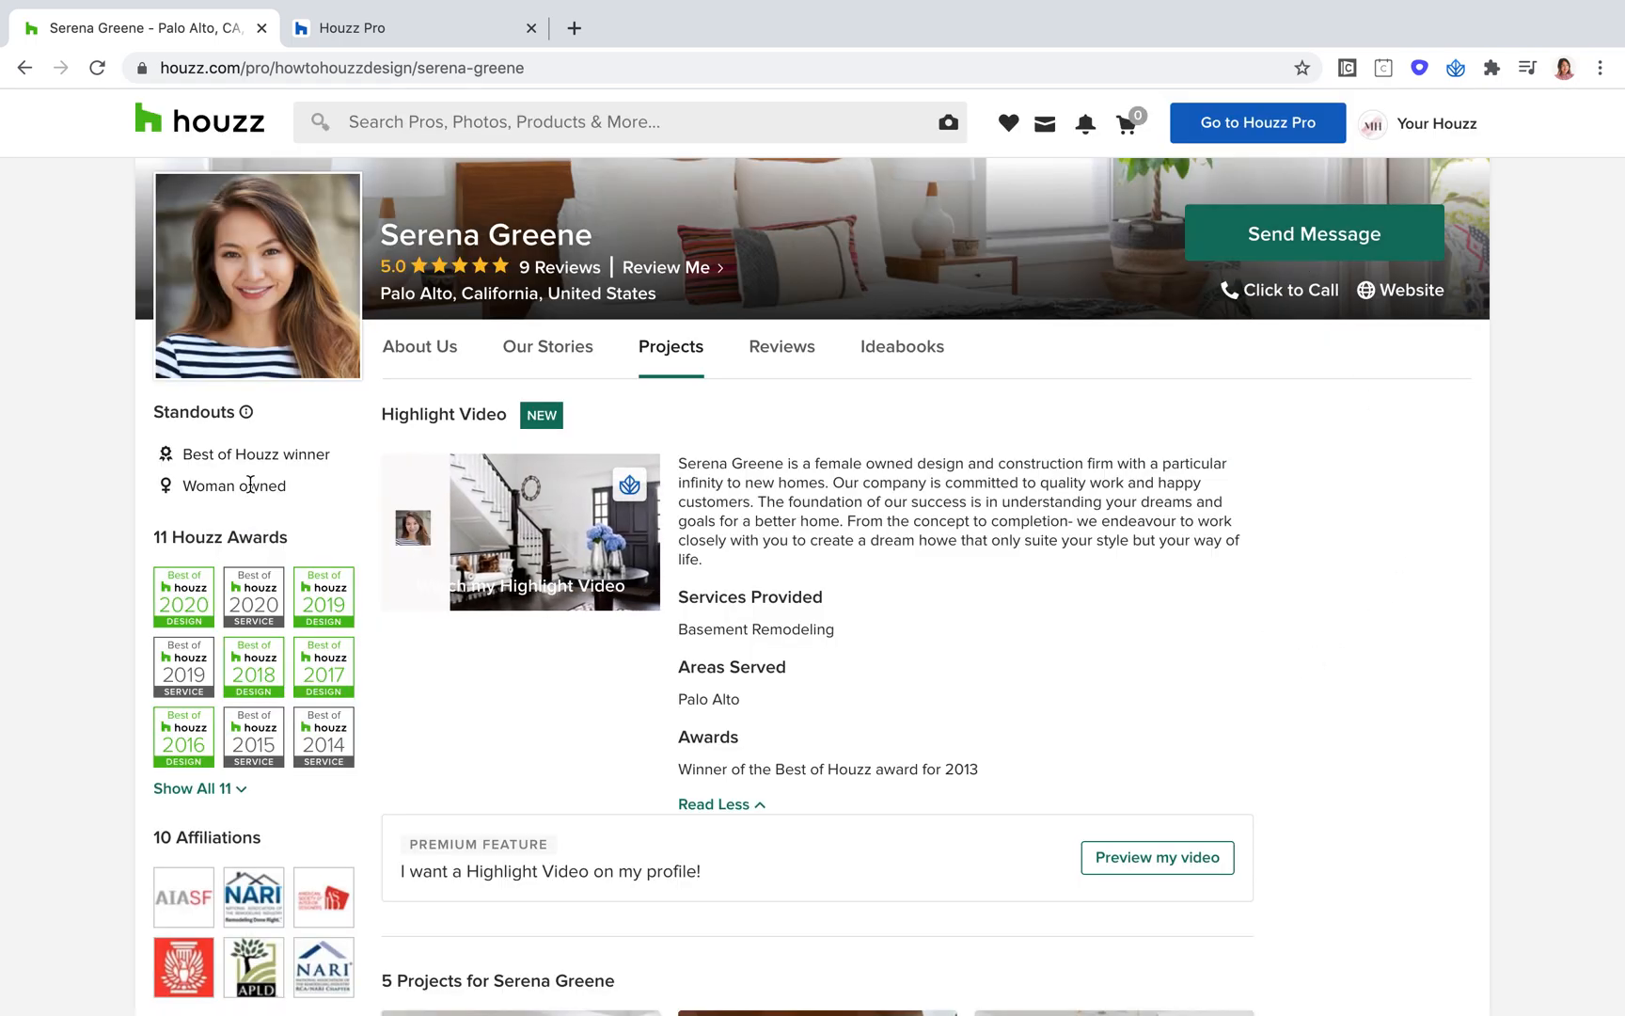
Step: Examine the profile's Standouts section, highlighting the "Best of Houzz winner" and "Woman owned" entries
{"action": "mouse_move", "coordinate": [250, 485]}
{"action": "scroll", "coordinate": [250, 484], "scroll_direction": "up", "scroll_amount": 5}
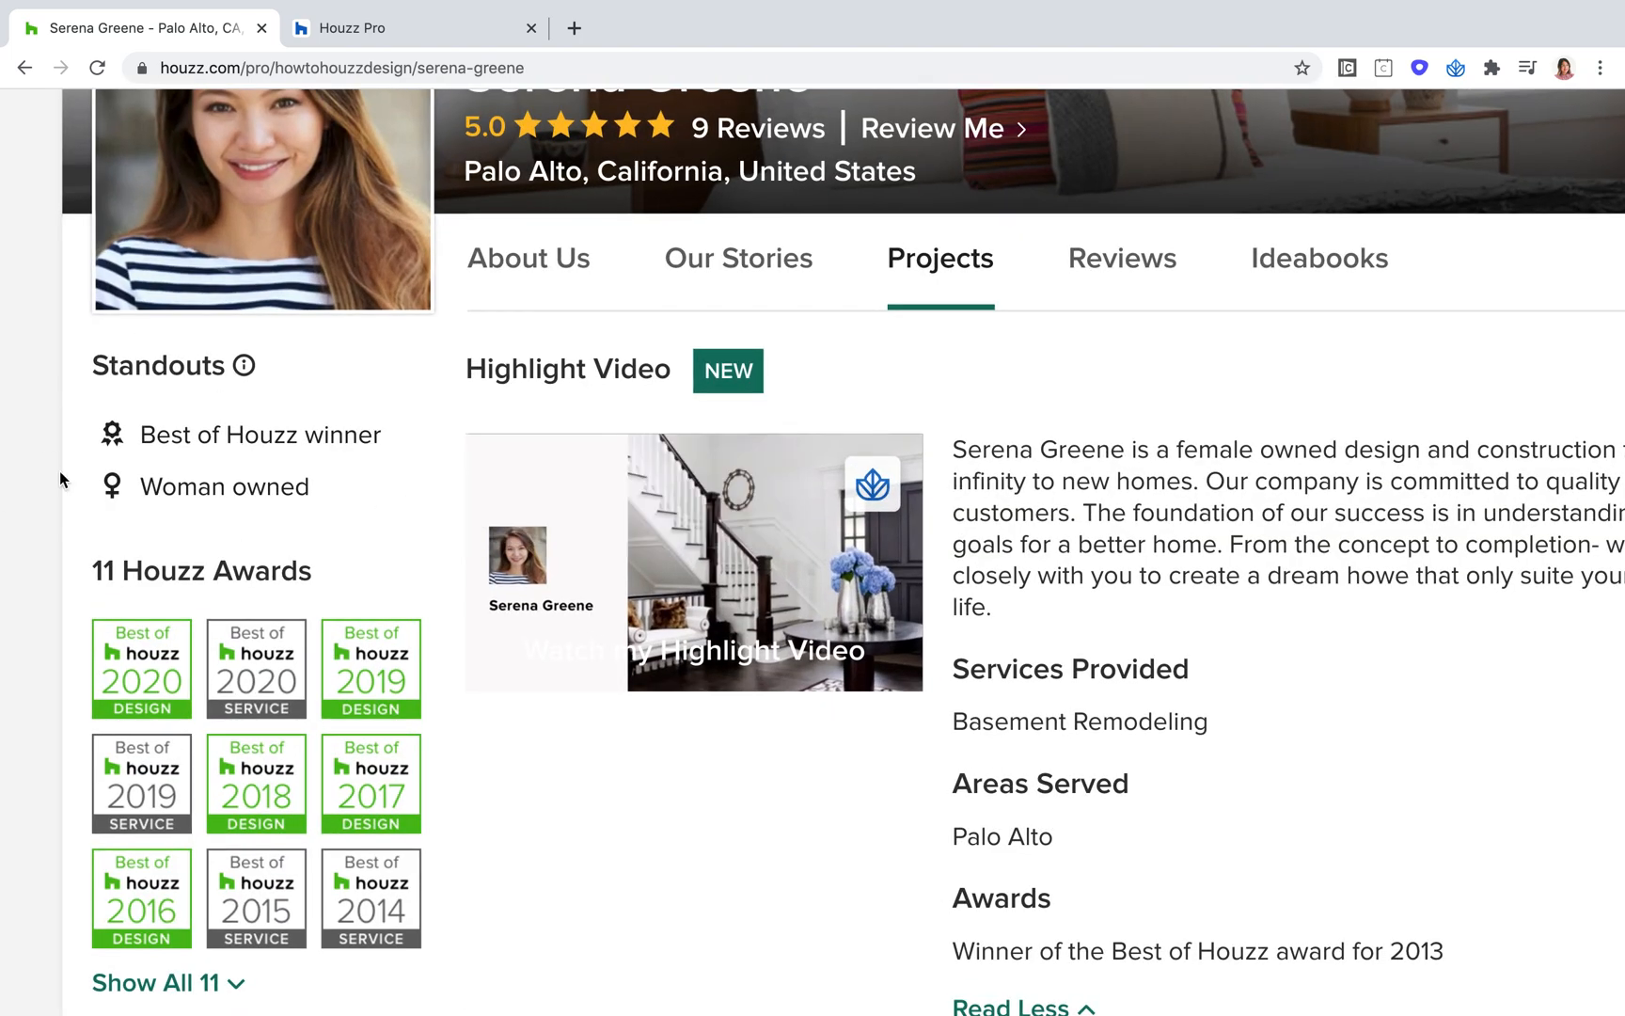
{"action": "left_click_drag", "start_coordinate": [315, 488], "coordinate": [105, 450]}
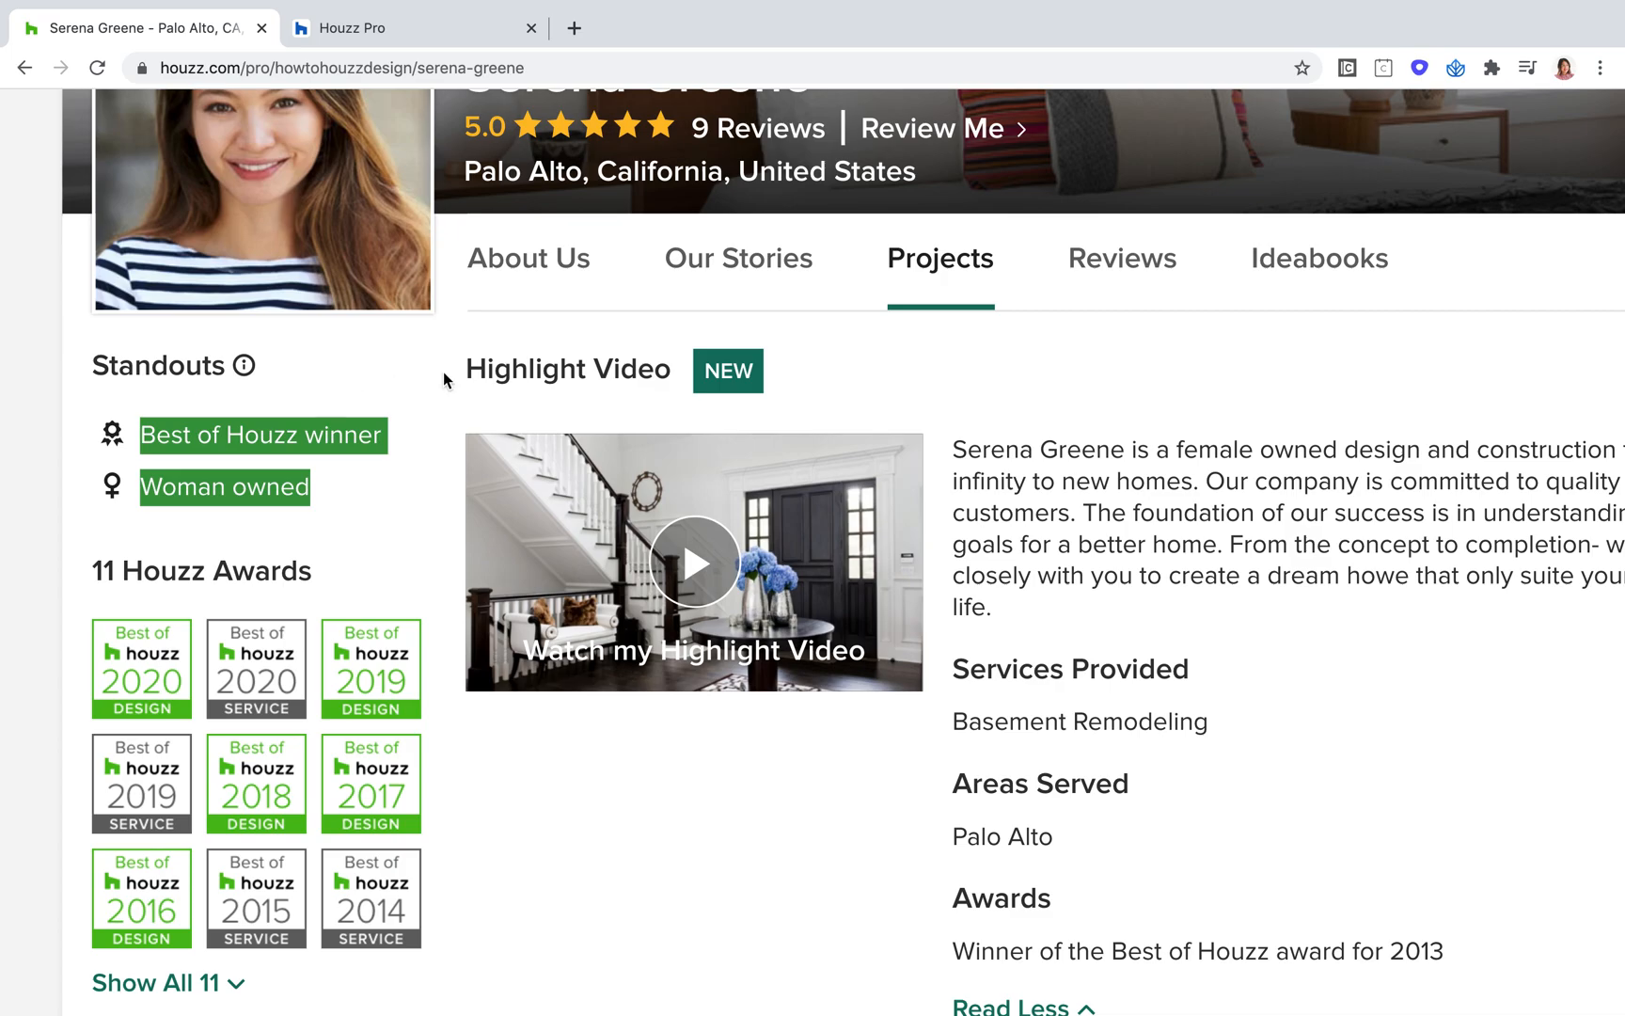
{"action": "scroll", "coordinate": [593, 429], "scroll_direction": "down", "scroll_amount": 5}
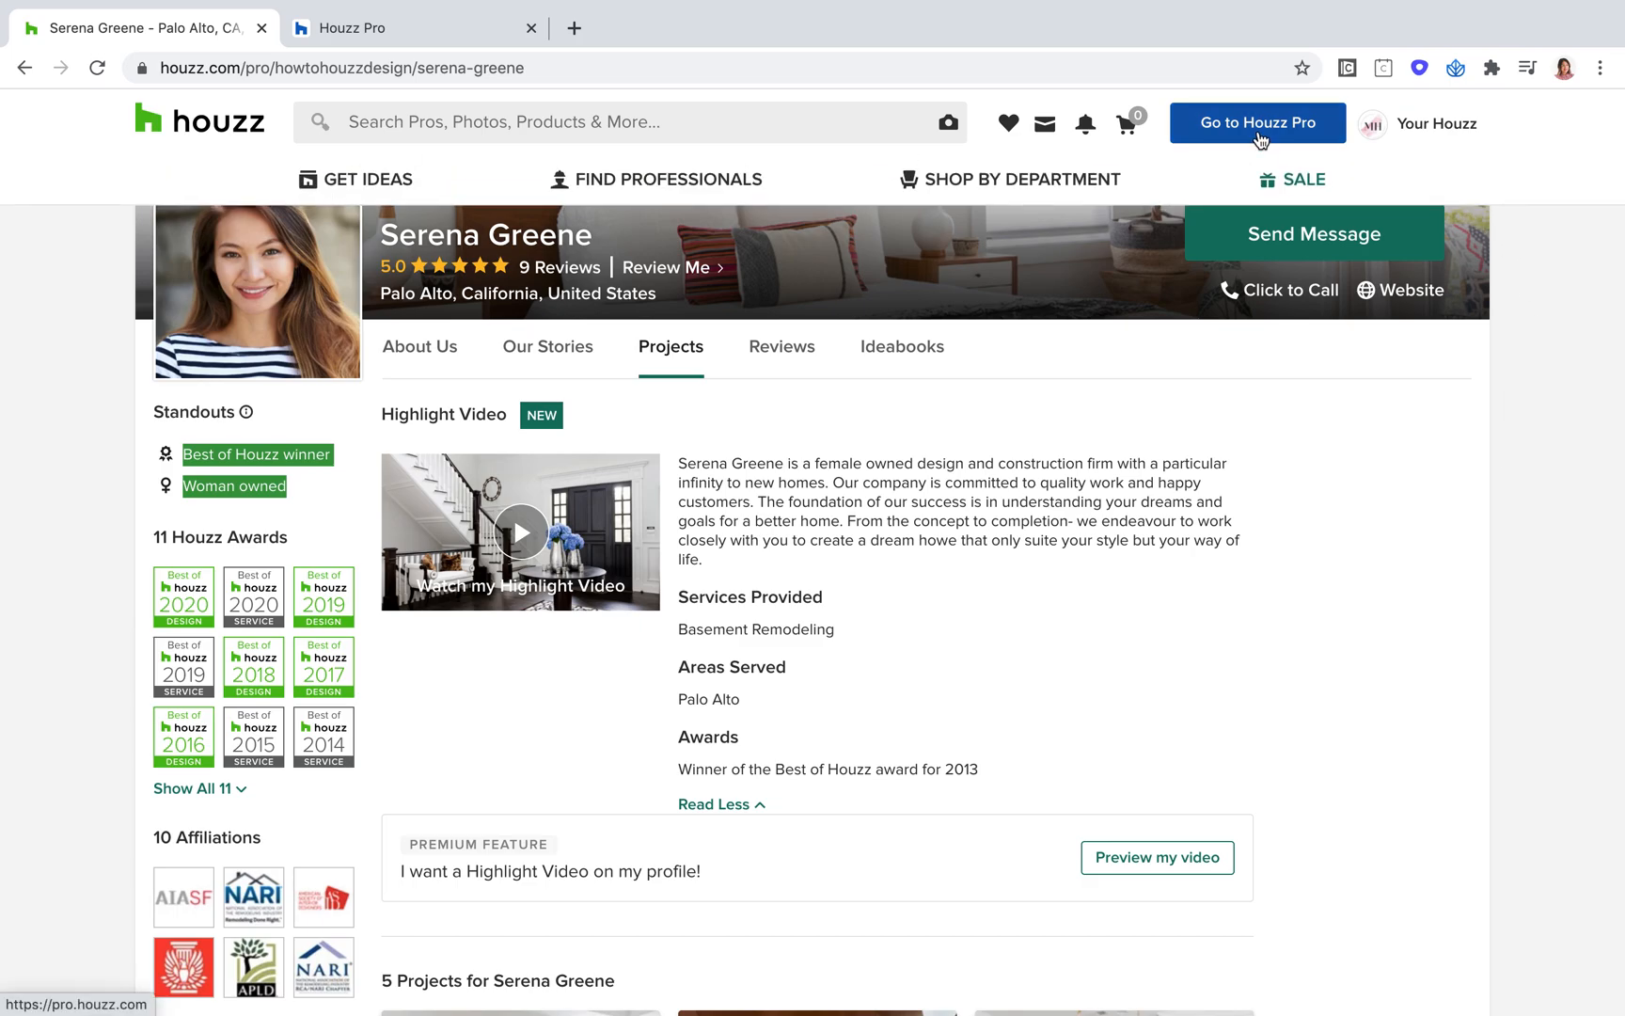
Step: Go from the public Houzz profile to the Houzz Pro dashboard
{"action": "mouse_move", "coordinate": [1200, 187]}
{"action": "scroll", "coordinate": [1238, 130], "scroll_direction": "up", "scroll_amount": 5}
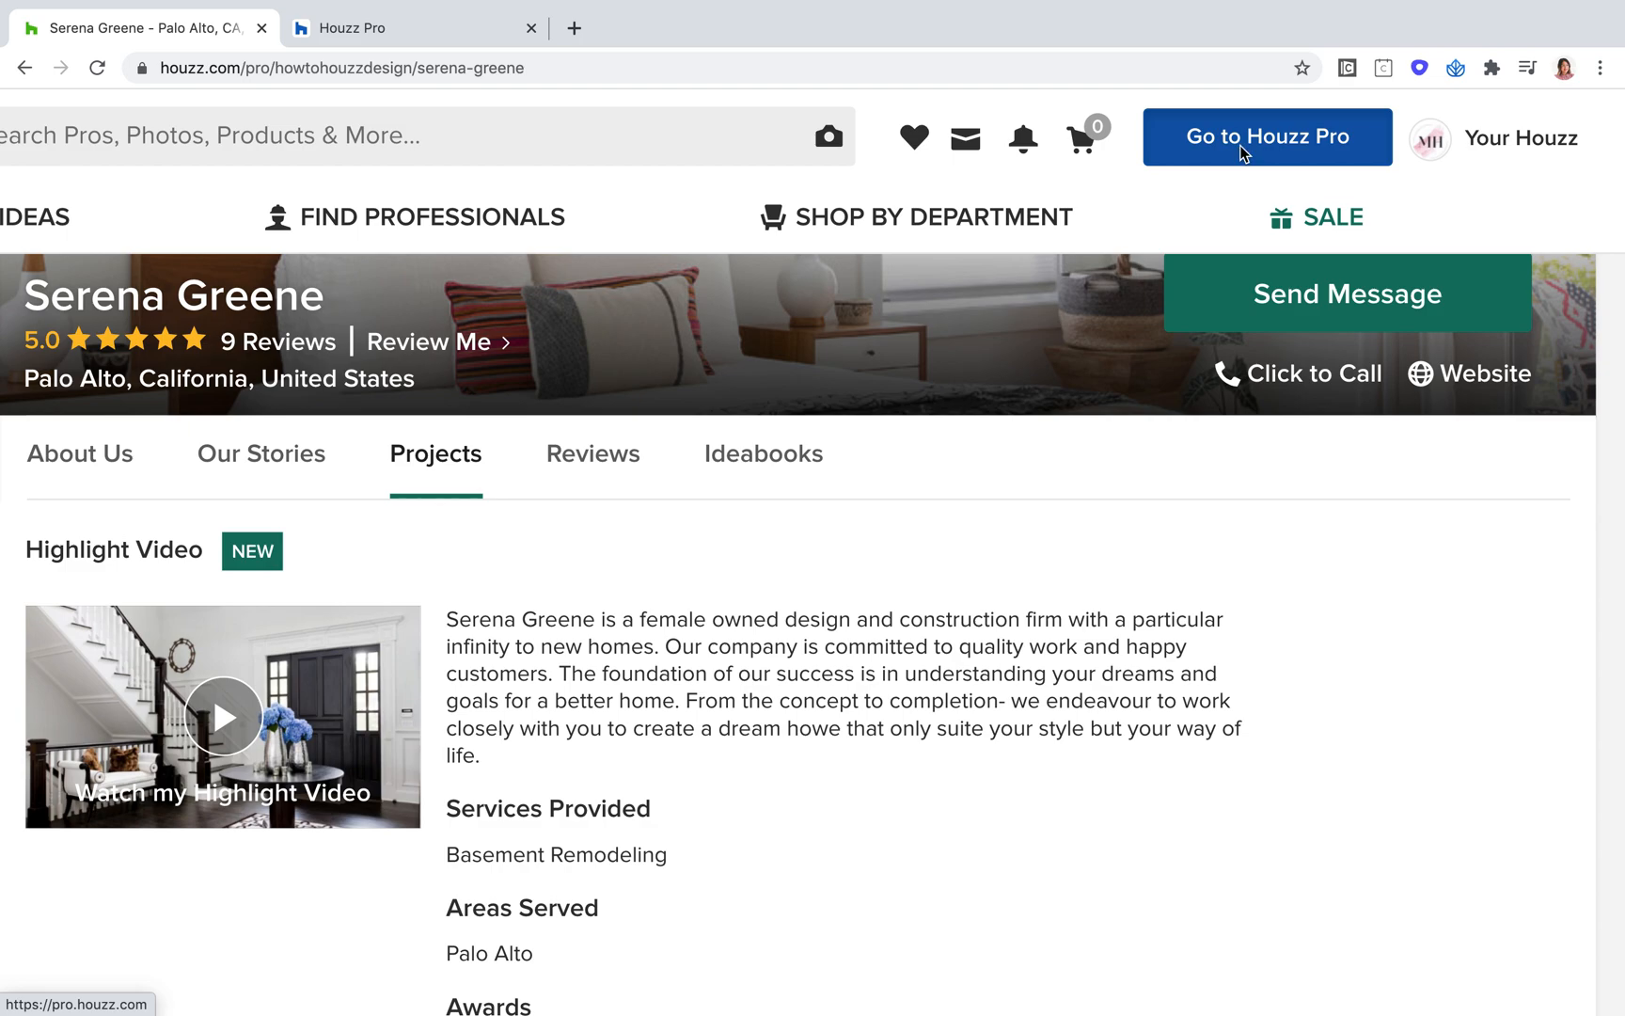
{"action": "left_click", "coordinate": [1242, 149]}
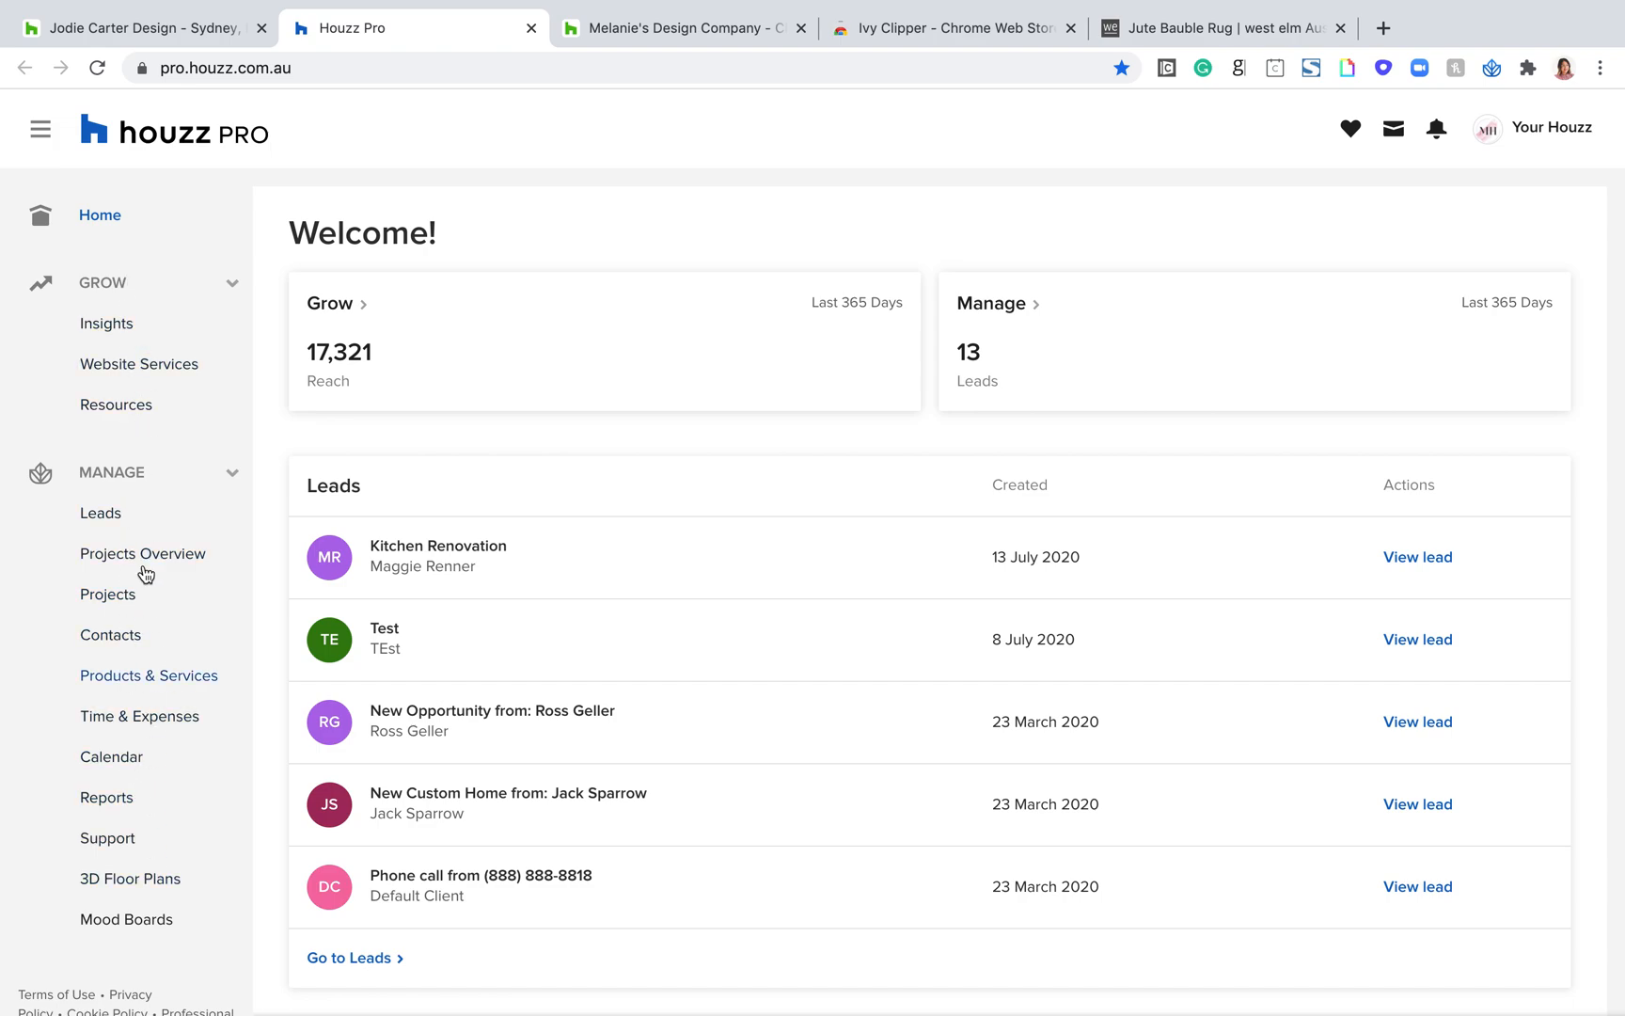
Step: Collapse the Manage section of the dashboard navigation and open the Insights page under Grow
{"action": "left_click", "coordinate": [229, 288]}
{"action": "left_click", "coordinate": [231, 354]}
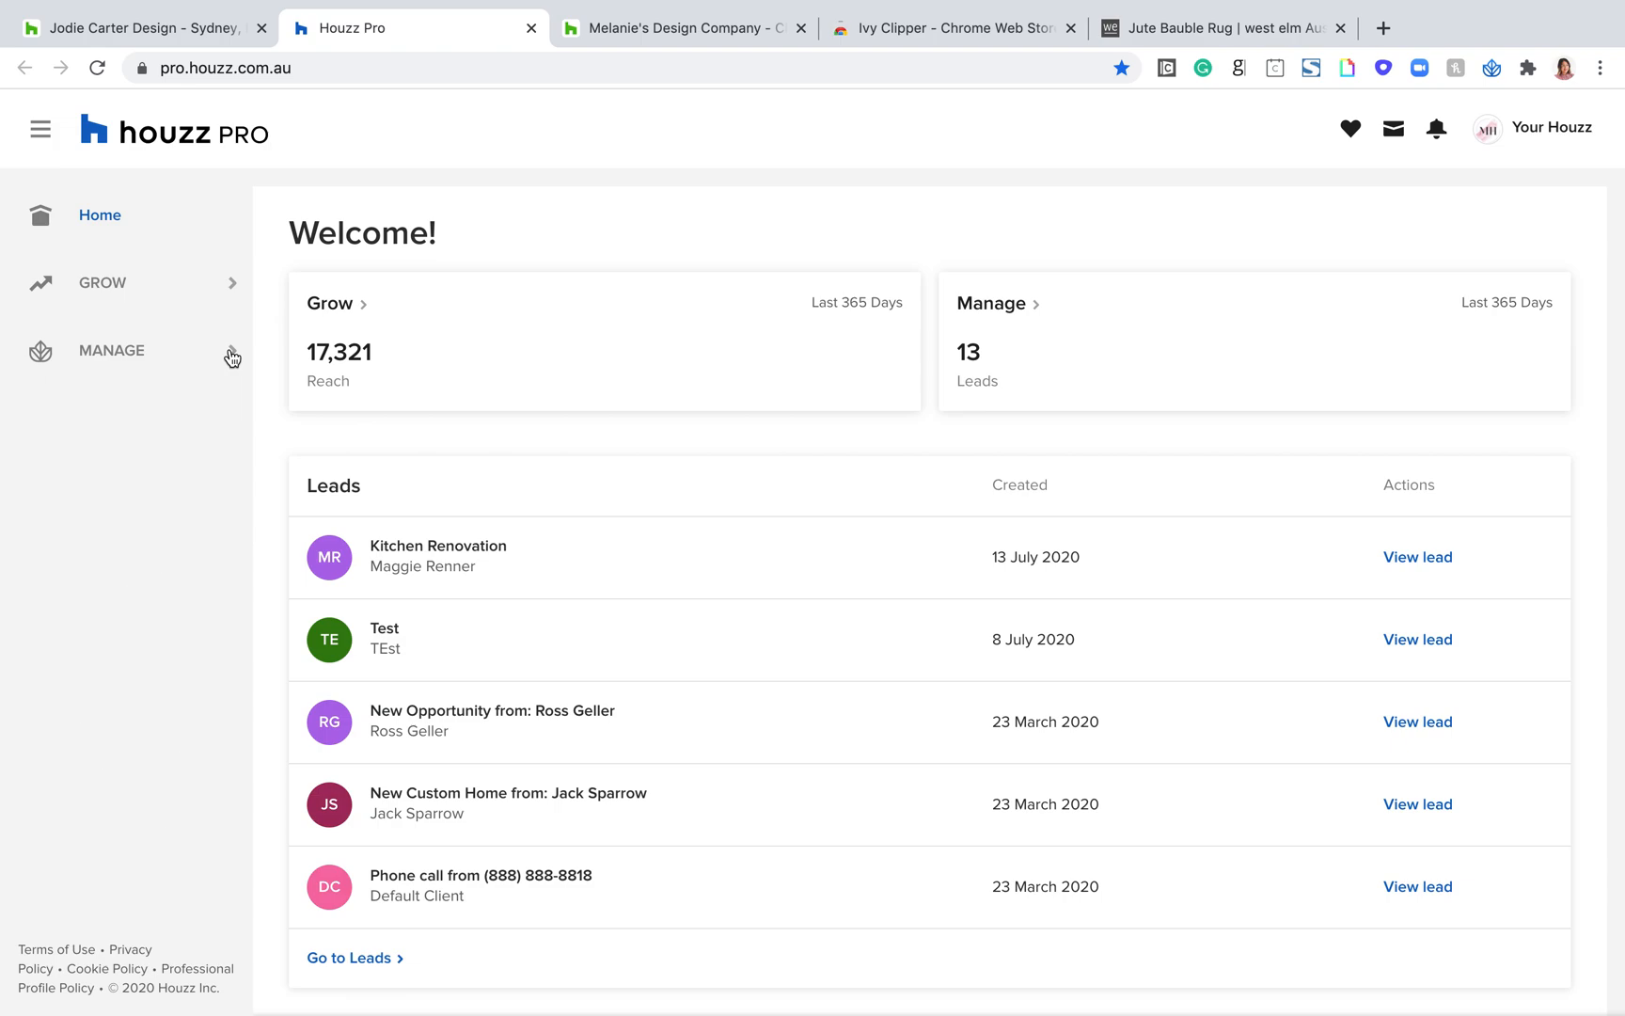
{"action": "left_click", "coordinate": [231, 282]}
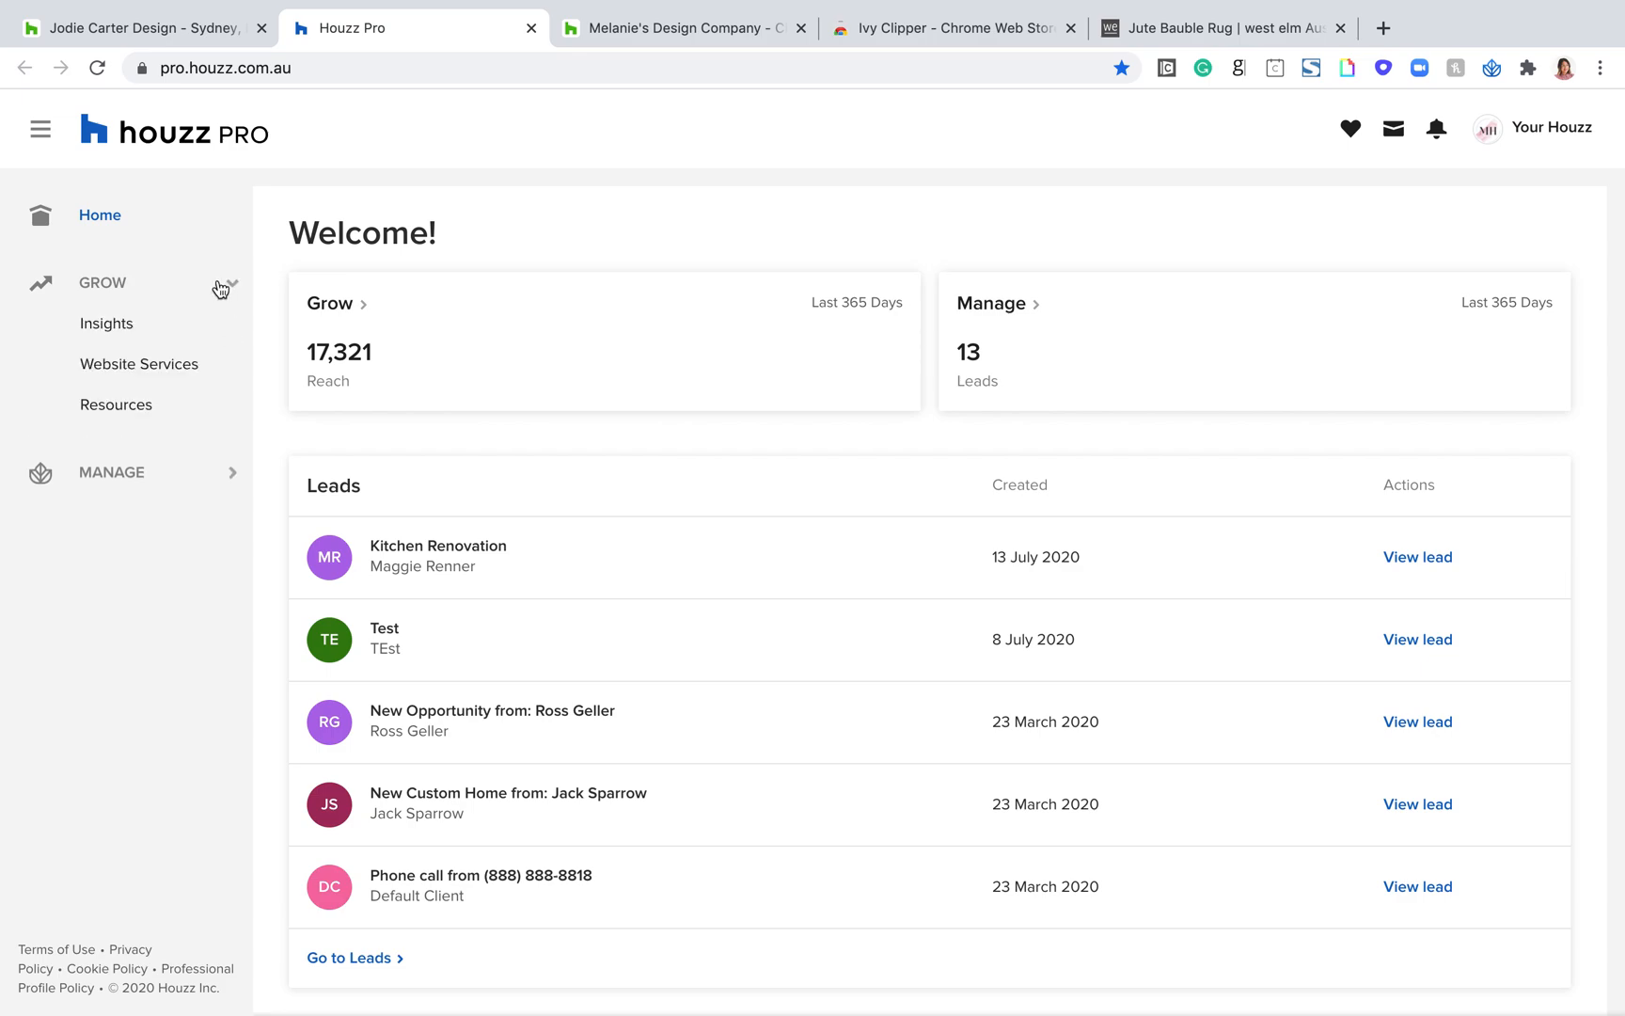
{"action": "left_click", "coordinate": [120, 322]}
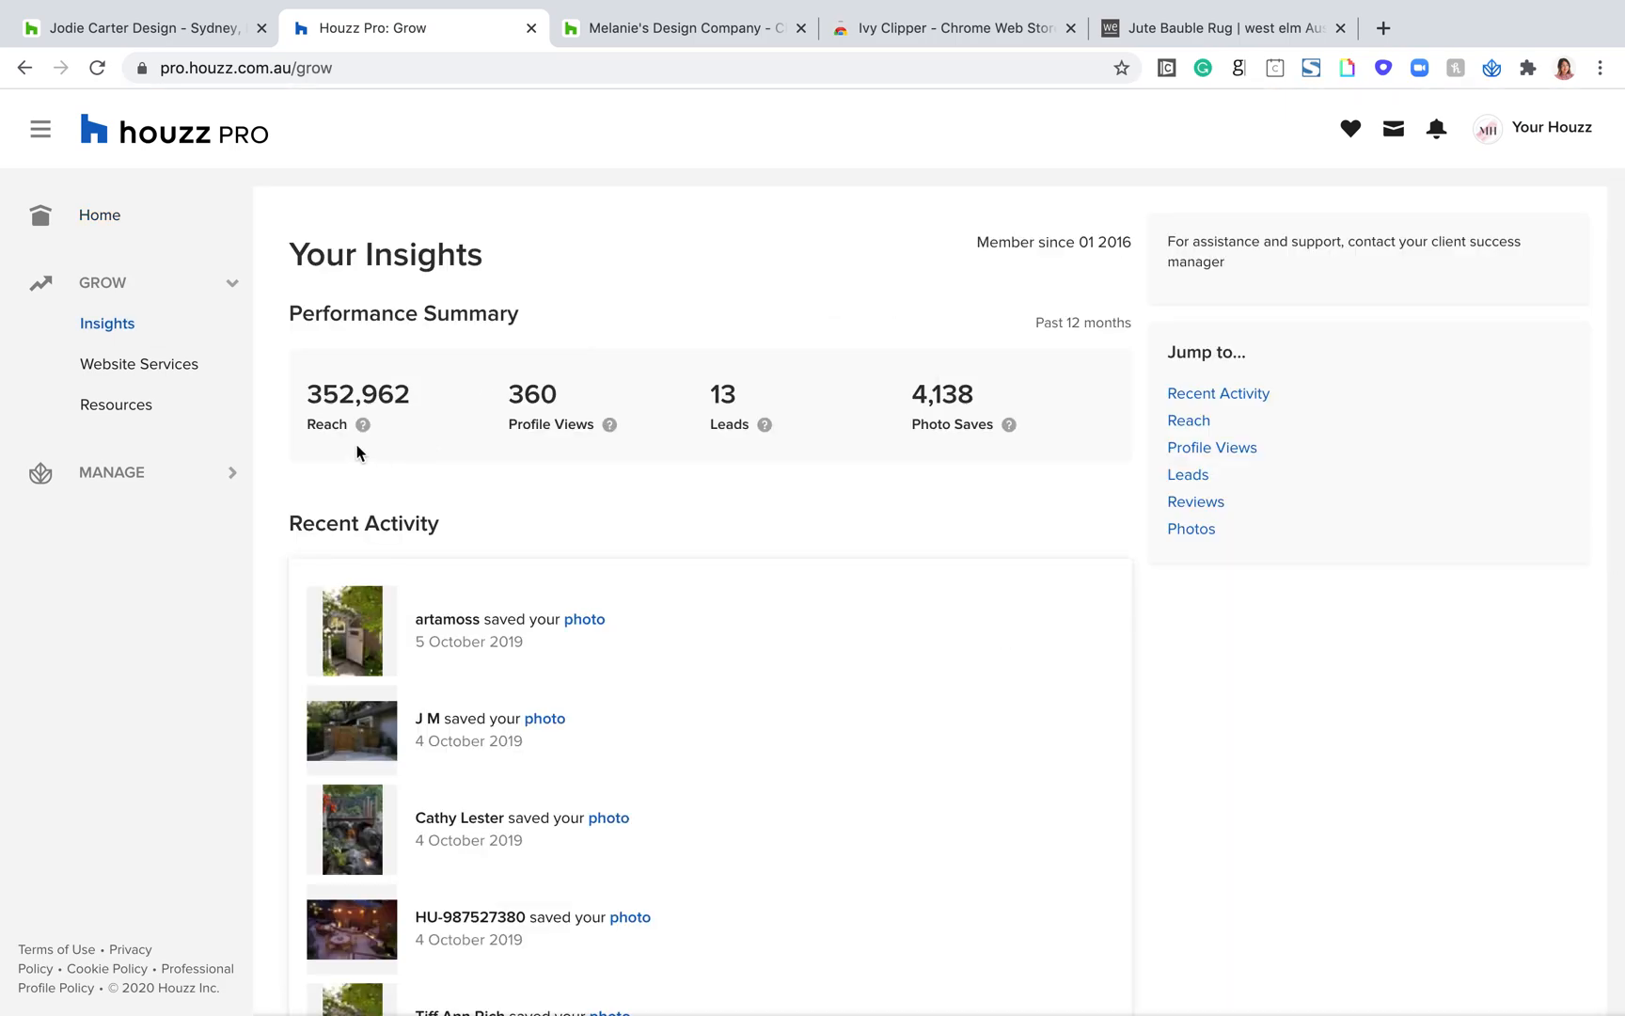
Step: Review the Performance Summary, Recent Activity and Reach chart on the Insights page
{"action": "mouse_move", "coordinate": [363, 425]}
{"action": "scroll", "coordinate": [726, 573], "scroll_direction": "down", "scroll_amount": 2}
{"action": "scroll", "coordinate": [727, 574], "scroll_direction": "down", "scroll_amount": 5}
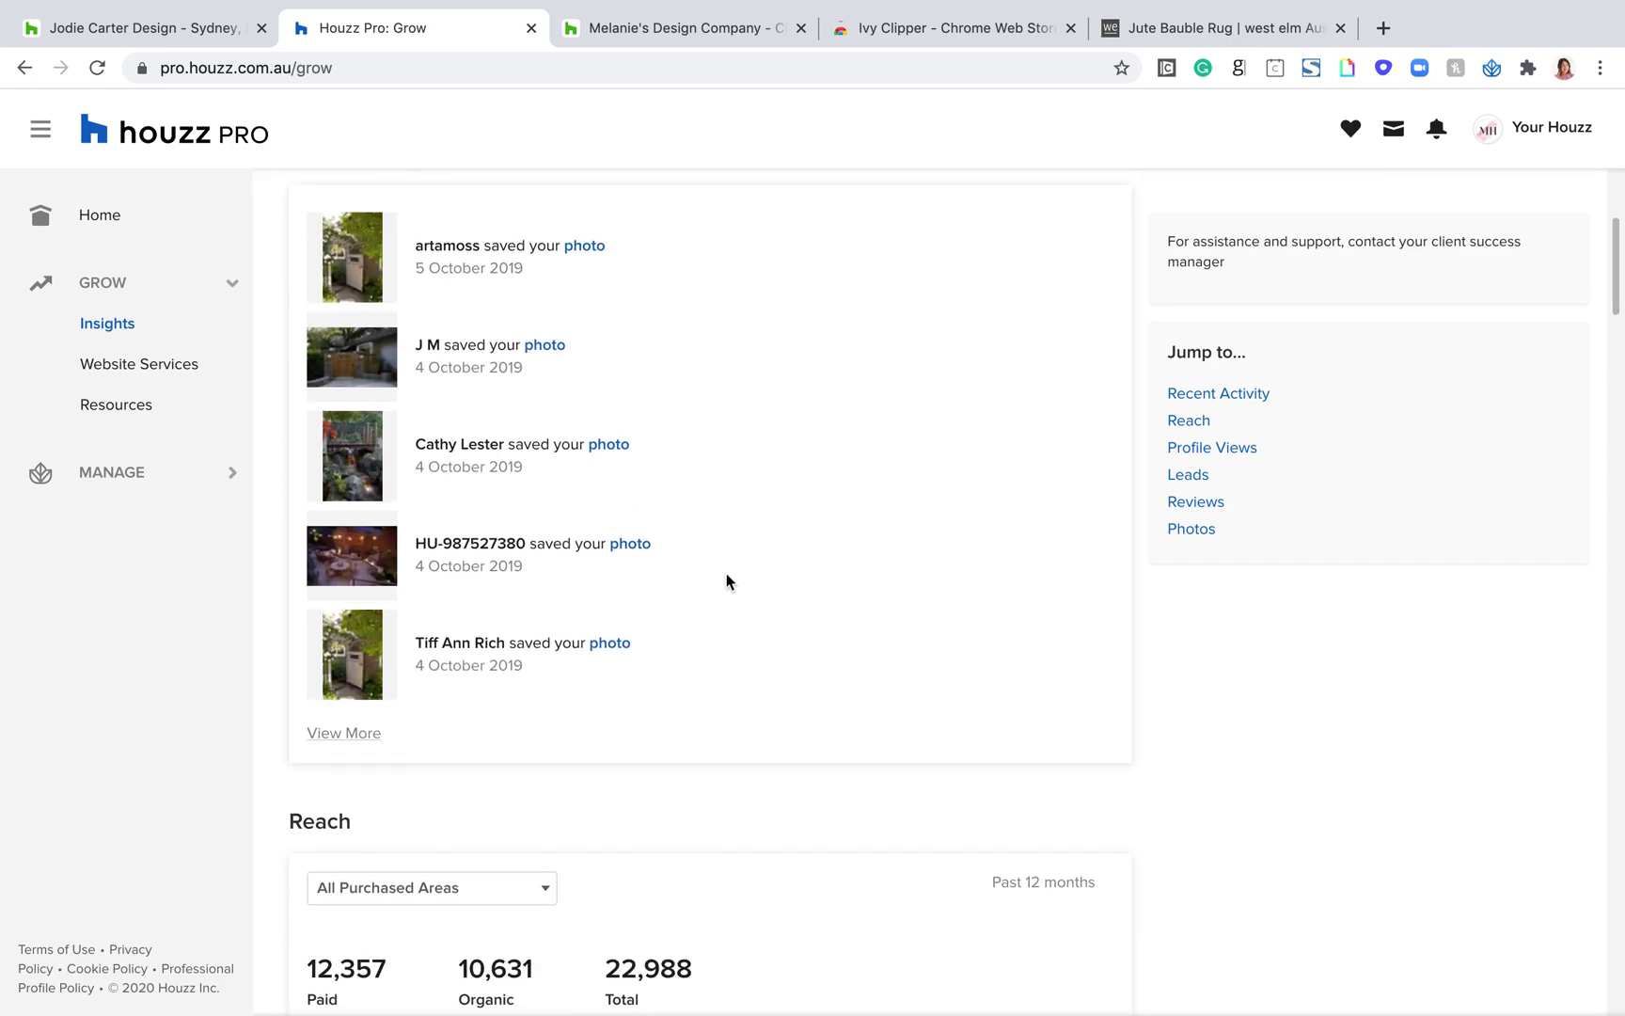
{"action": "scroll", "coordinate": [726, 575], "scroll_direction": "down", "scroll_amount": 6}
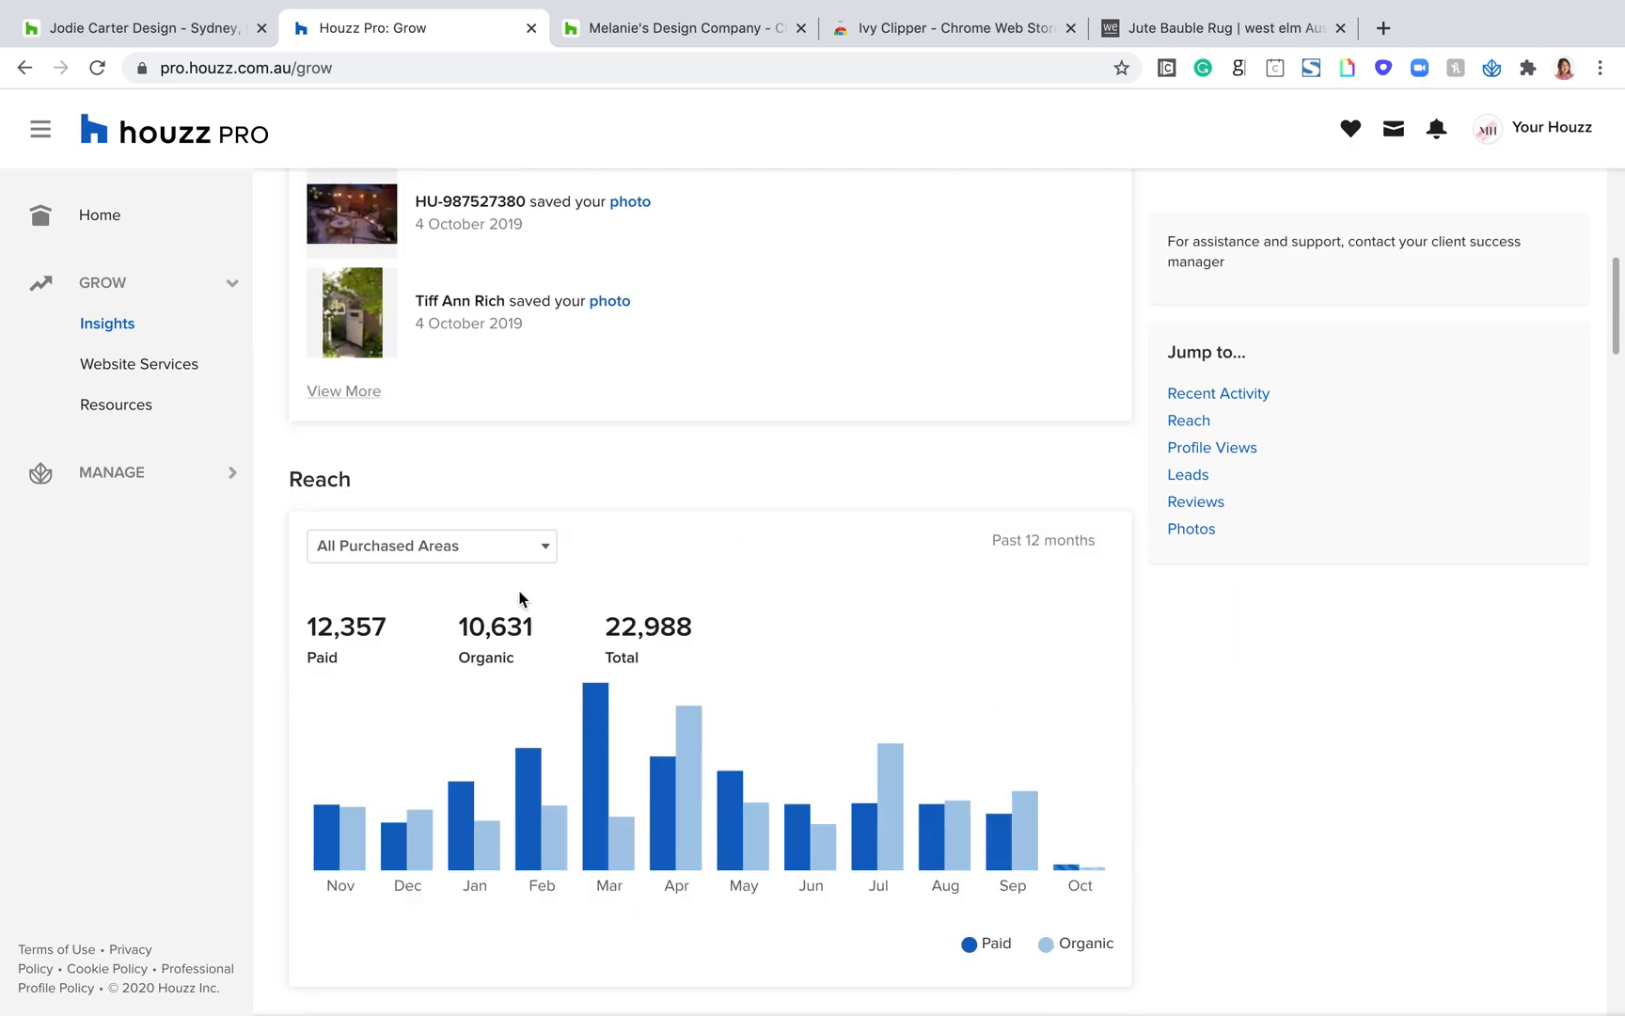
{"action": "scroll", "coordinate": [826, 530], "scroll_direction": "up", "scroll_amount": 13}
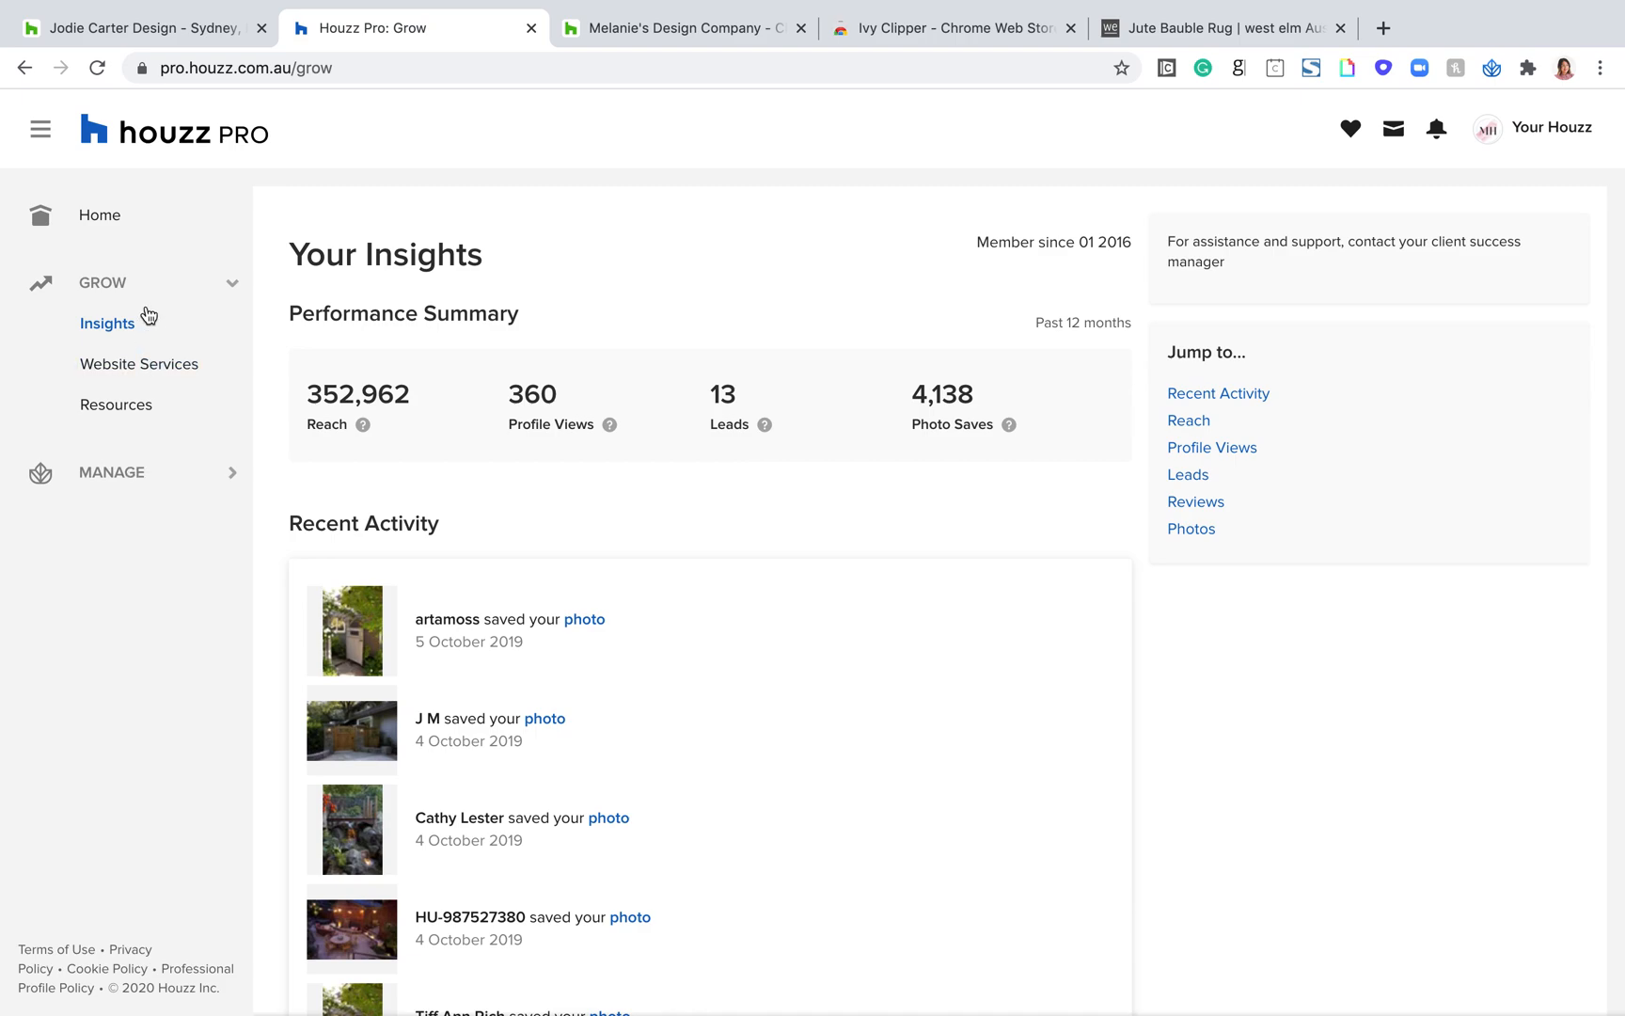
Step: Open the Resources page under Grow, then collapse the Grow section and expand the Manage section of the navigation
{"action": "left_click", "coordinate": [130, 406]}
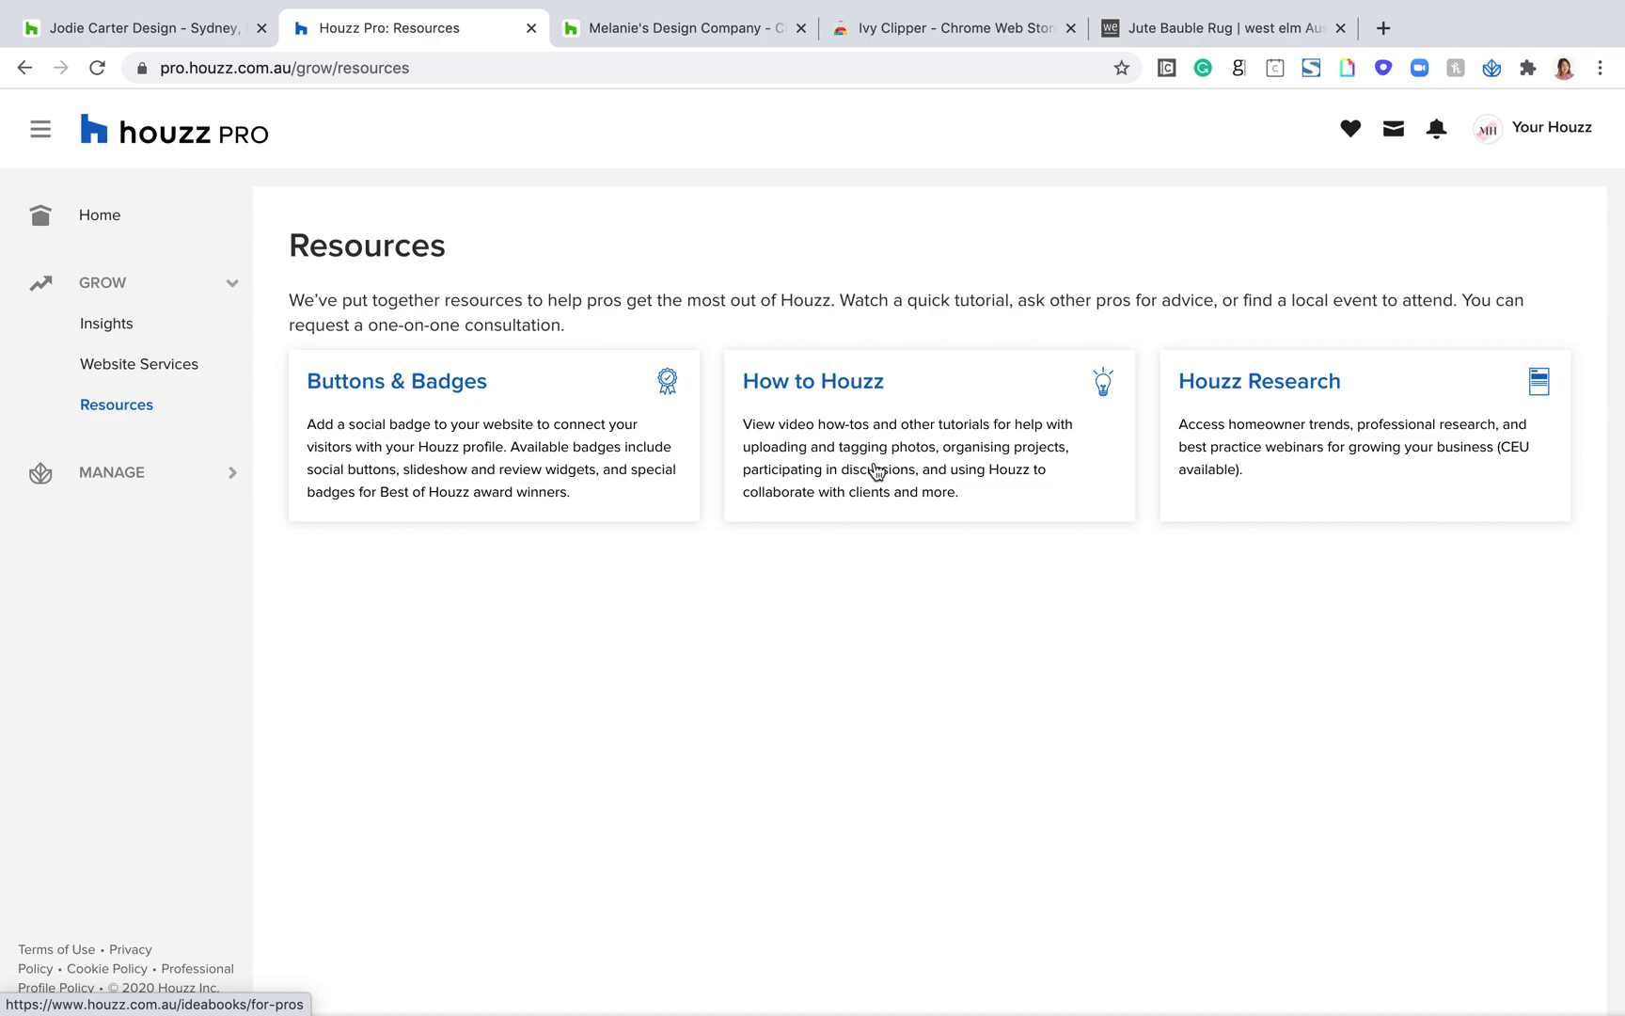
{"action": "left_click", "coordinate": [232, 282]}
{"action": "left_click", "coordinate": [231, 392]}
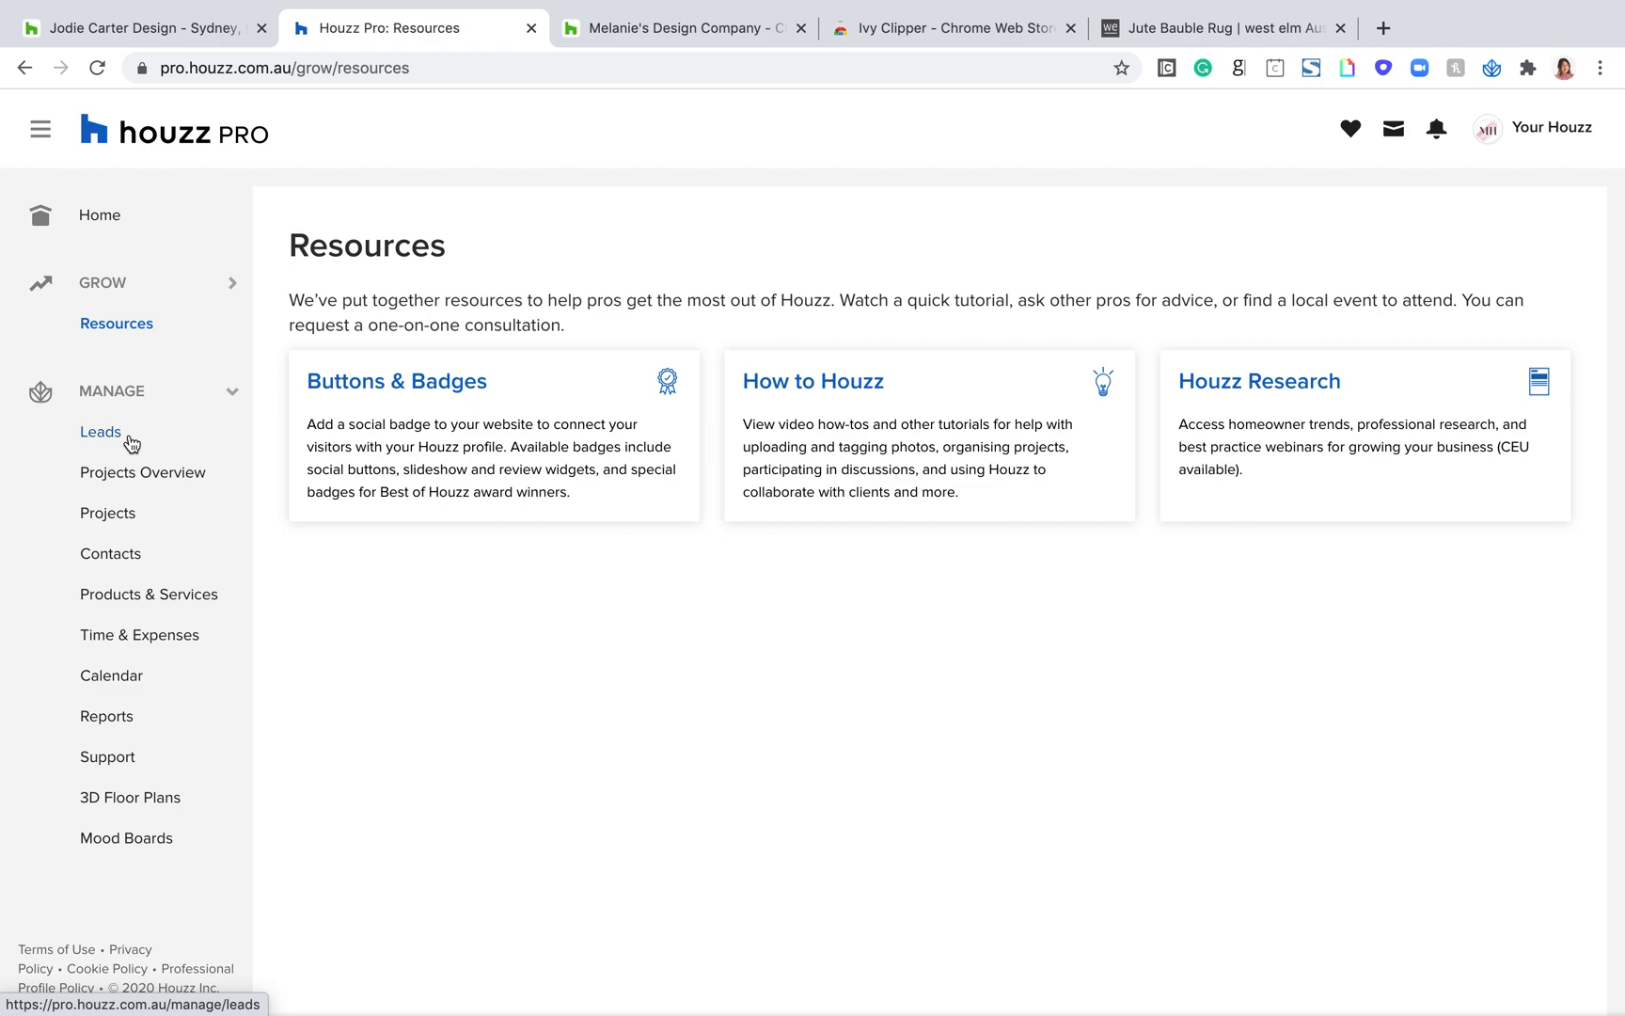
Step: Go to Houzz Pro Settings, highlight the page heading and open the Account settings
{"action": "left_click", "coordinate": [1550, 129]}
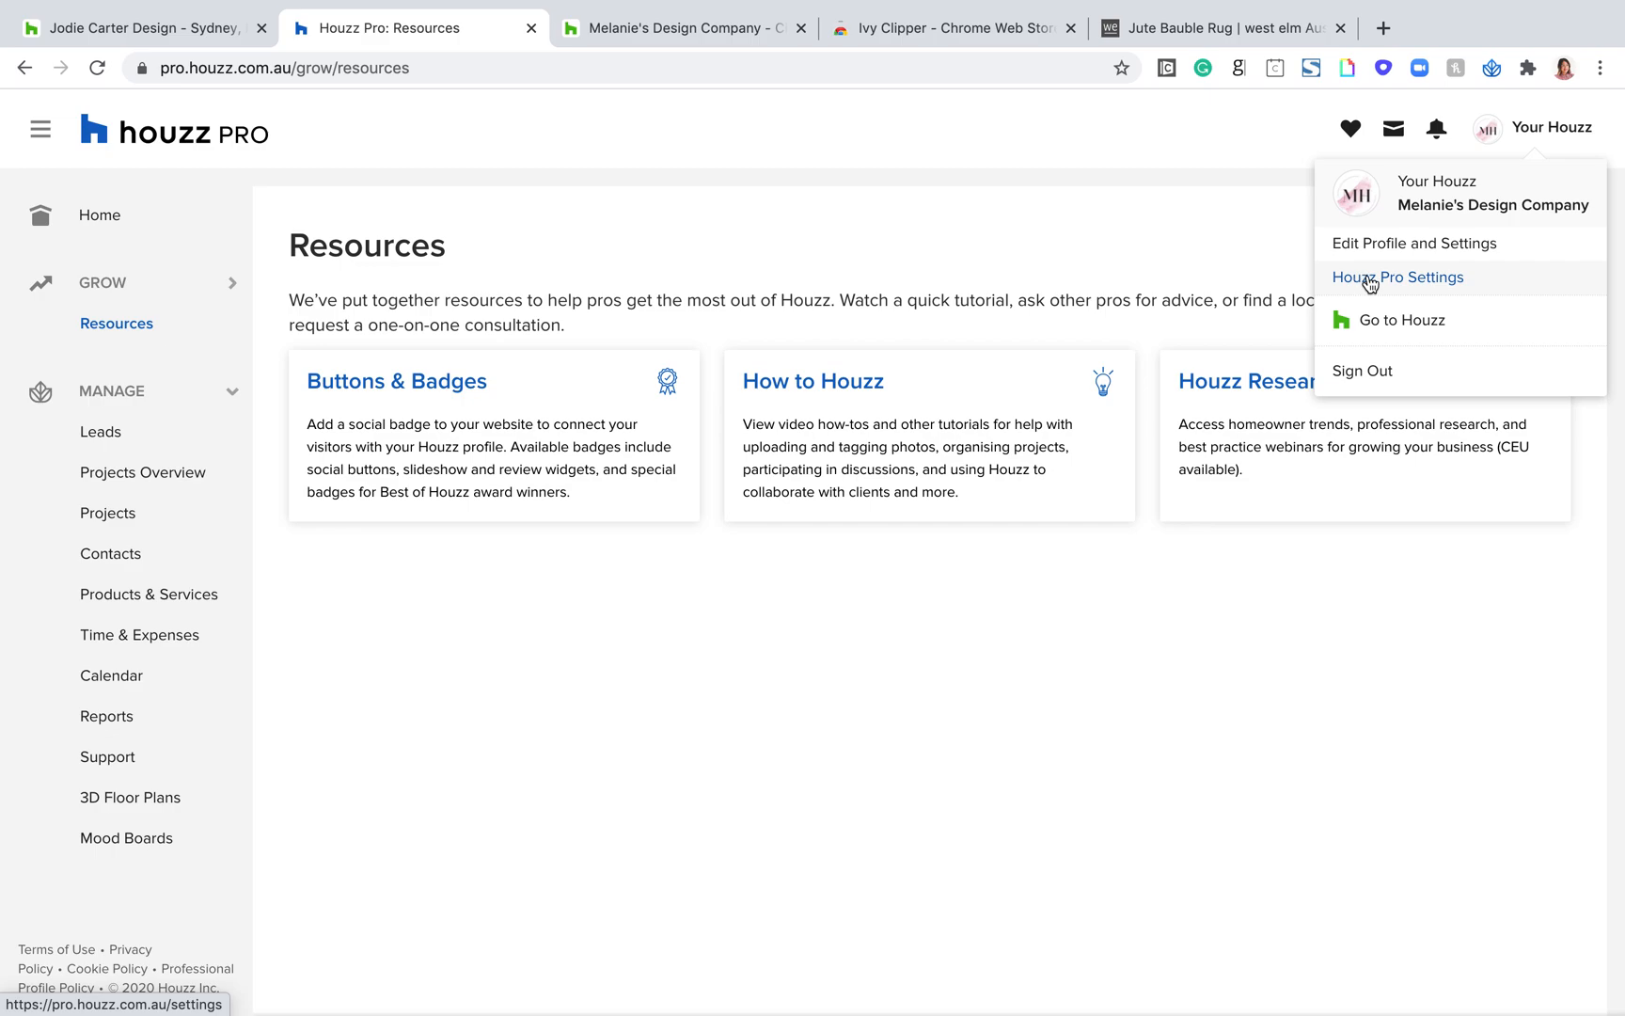
{"action": "left_click", "coordinate": [1364, 278]}
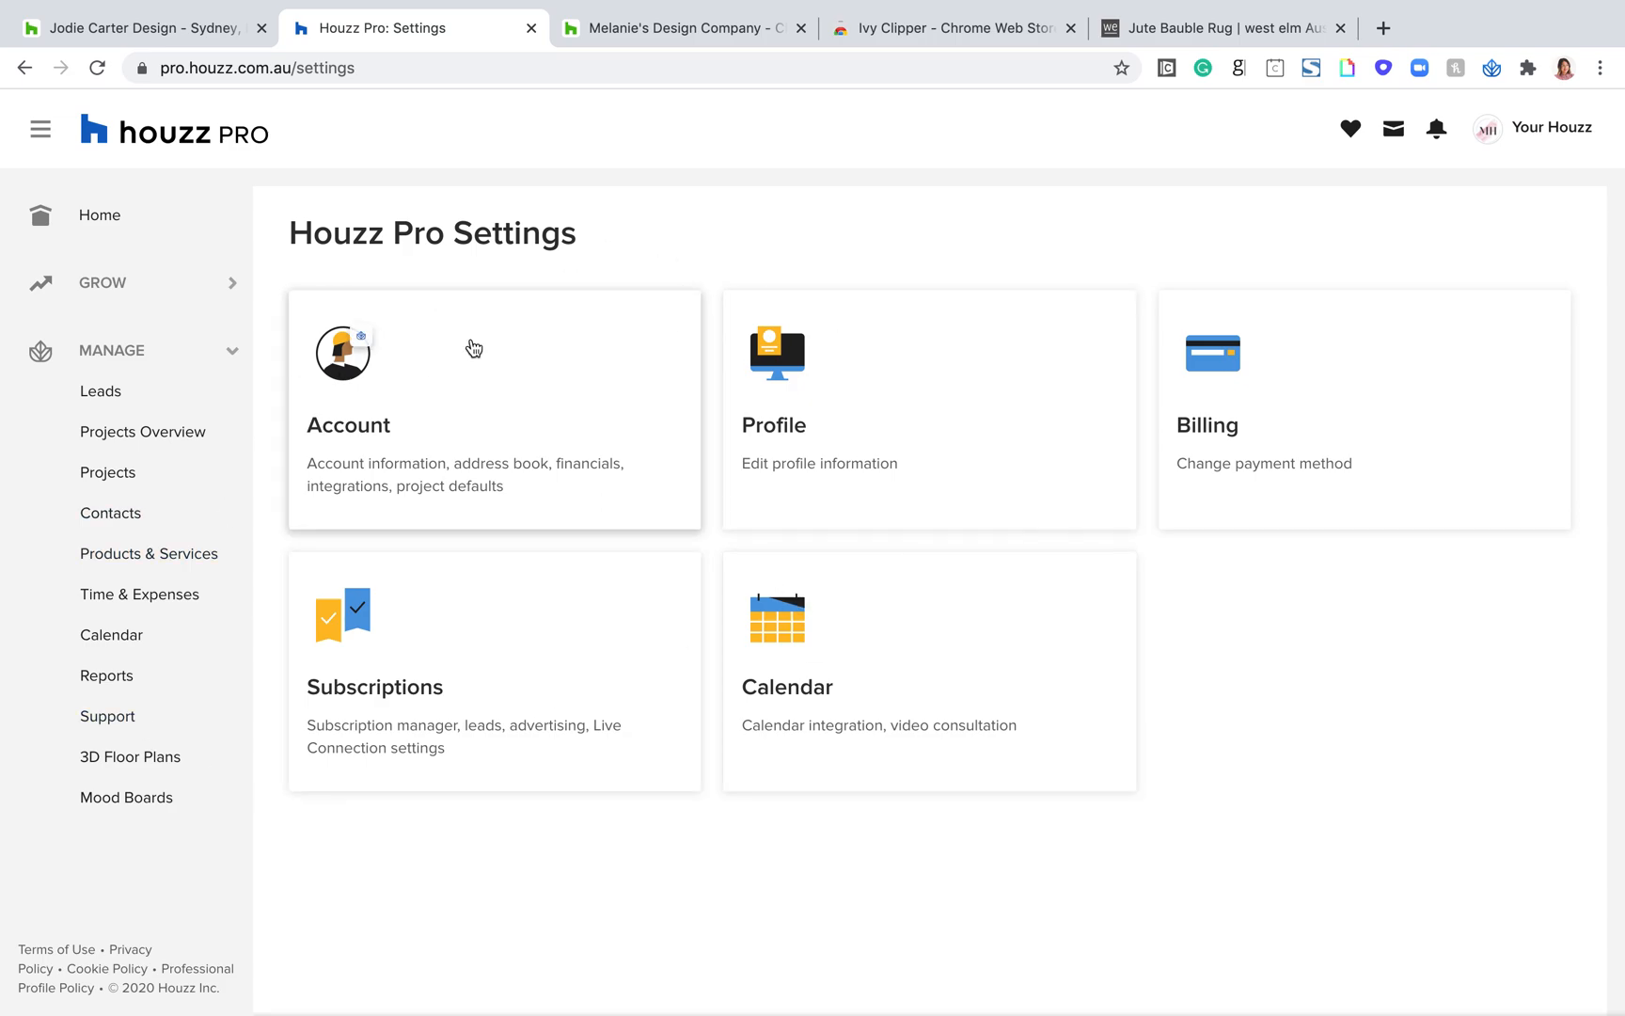
{"action": "left_click_drag", "start_coordinate": [569, 260], "coordinate": [313, 237]}
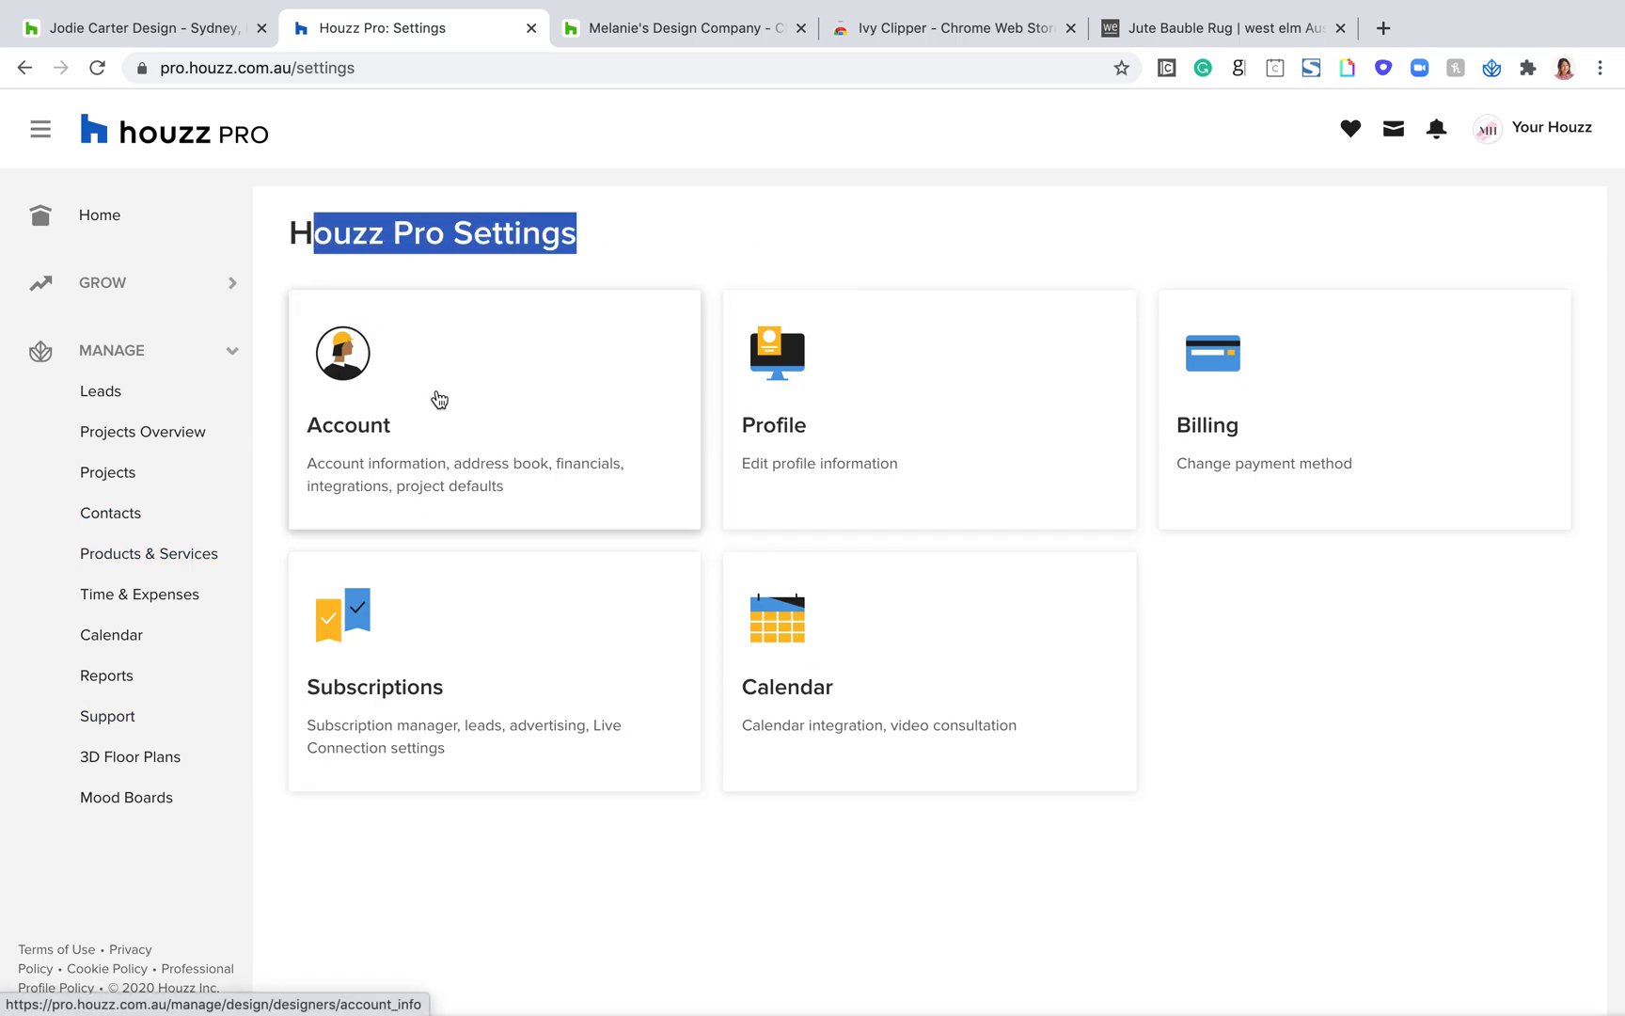
{"action": "left_click", "coordinate": [433, 448]}
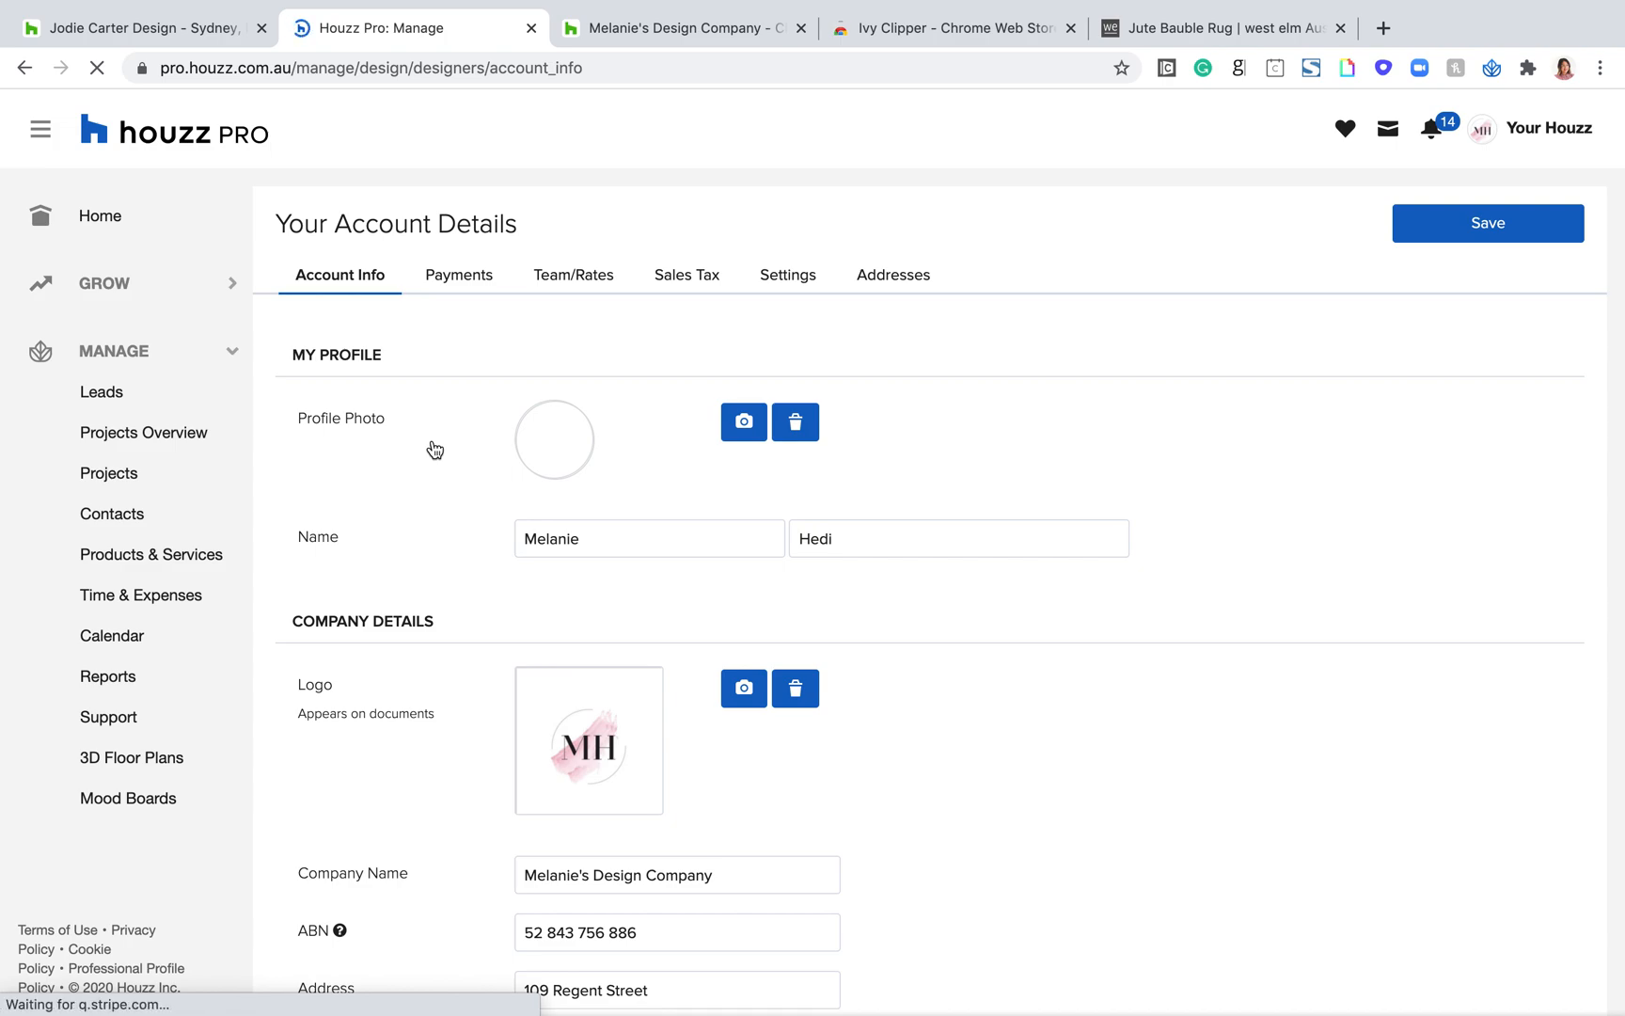
Step: Examine the Account Info page from the profile and company details down to the email preferences and account section
{"action": "scroll", "coordinate": [1117, 548], "scroll_direction": "down", "scroll_amount": 3}
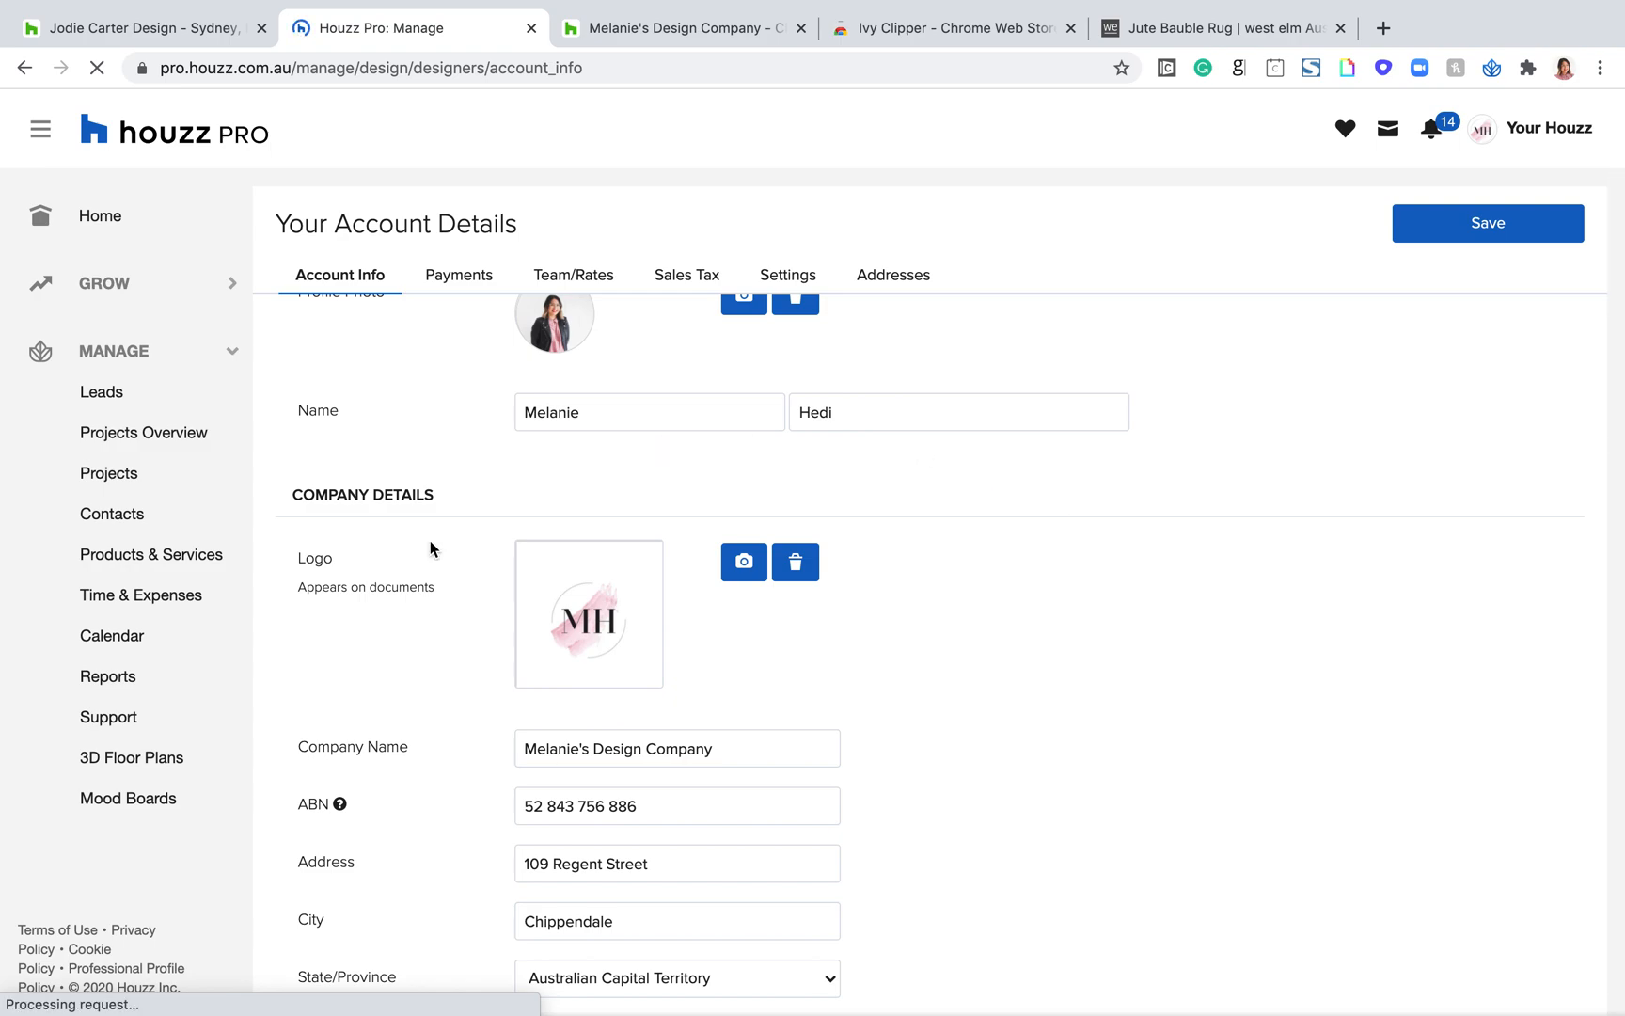
{"action": "scroll", "coordinate": [1064, 793], "scroll_direction": "down", "scroll_amount": 1}
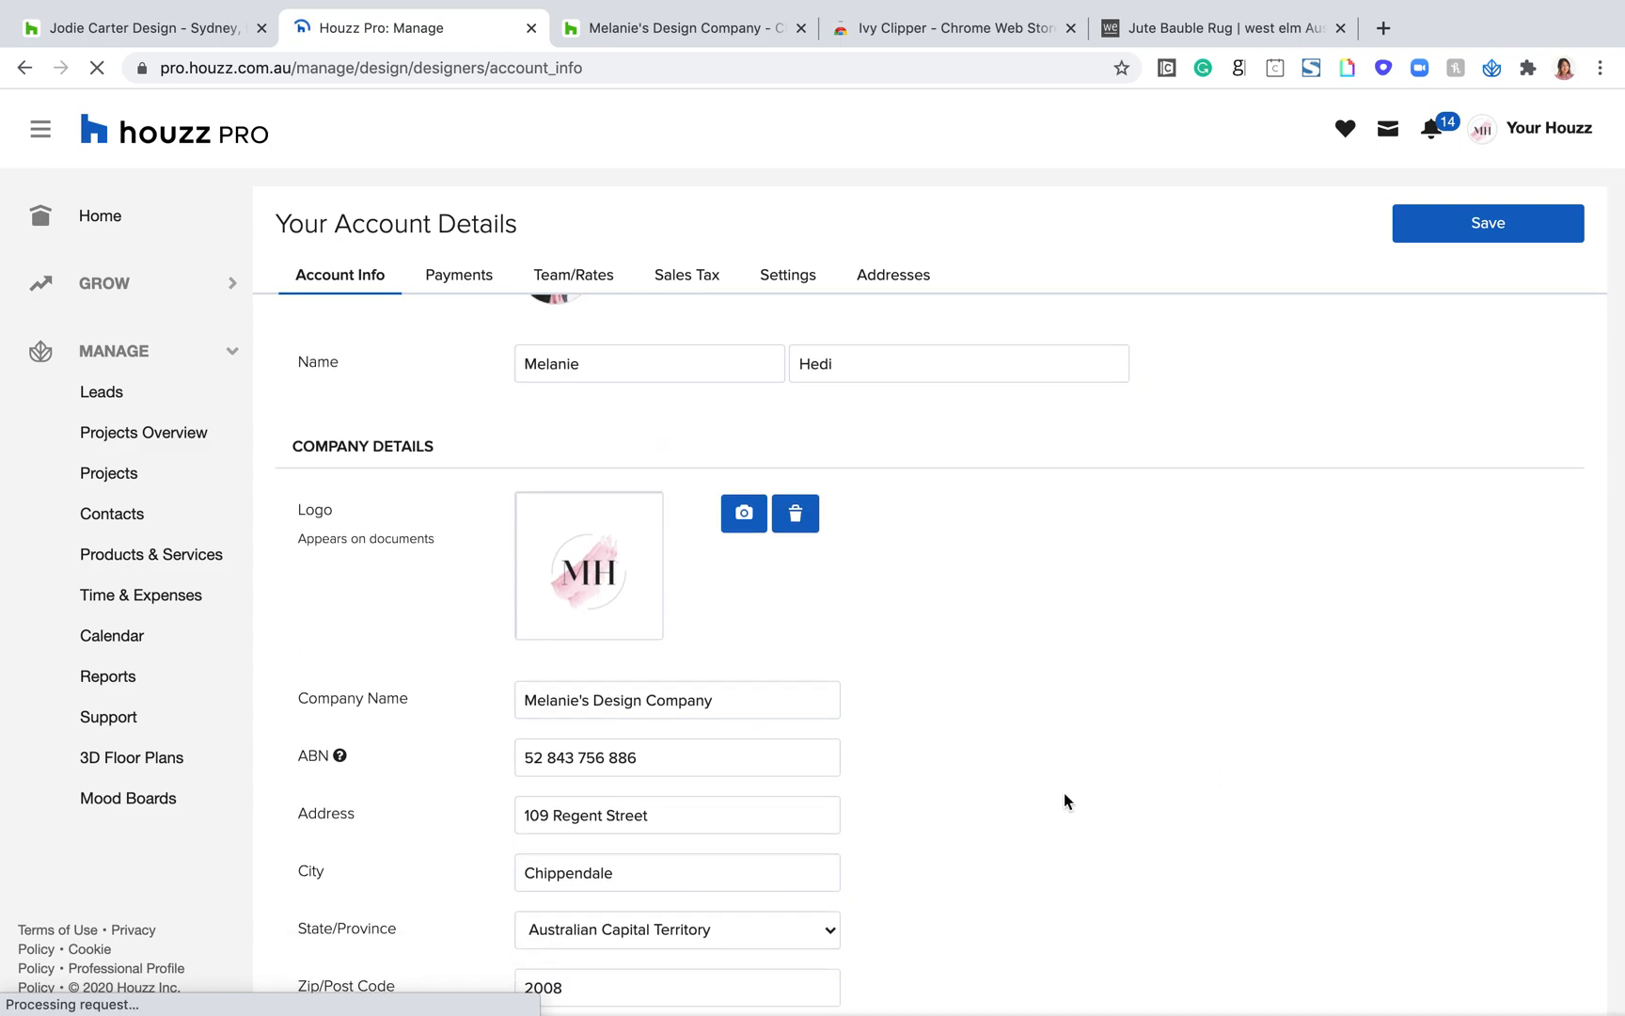
{"action": "scroll", "coordinate": [1064, 793], "scroll_direction": "down", "scroll_amount": 1}
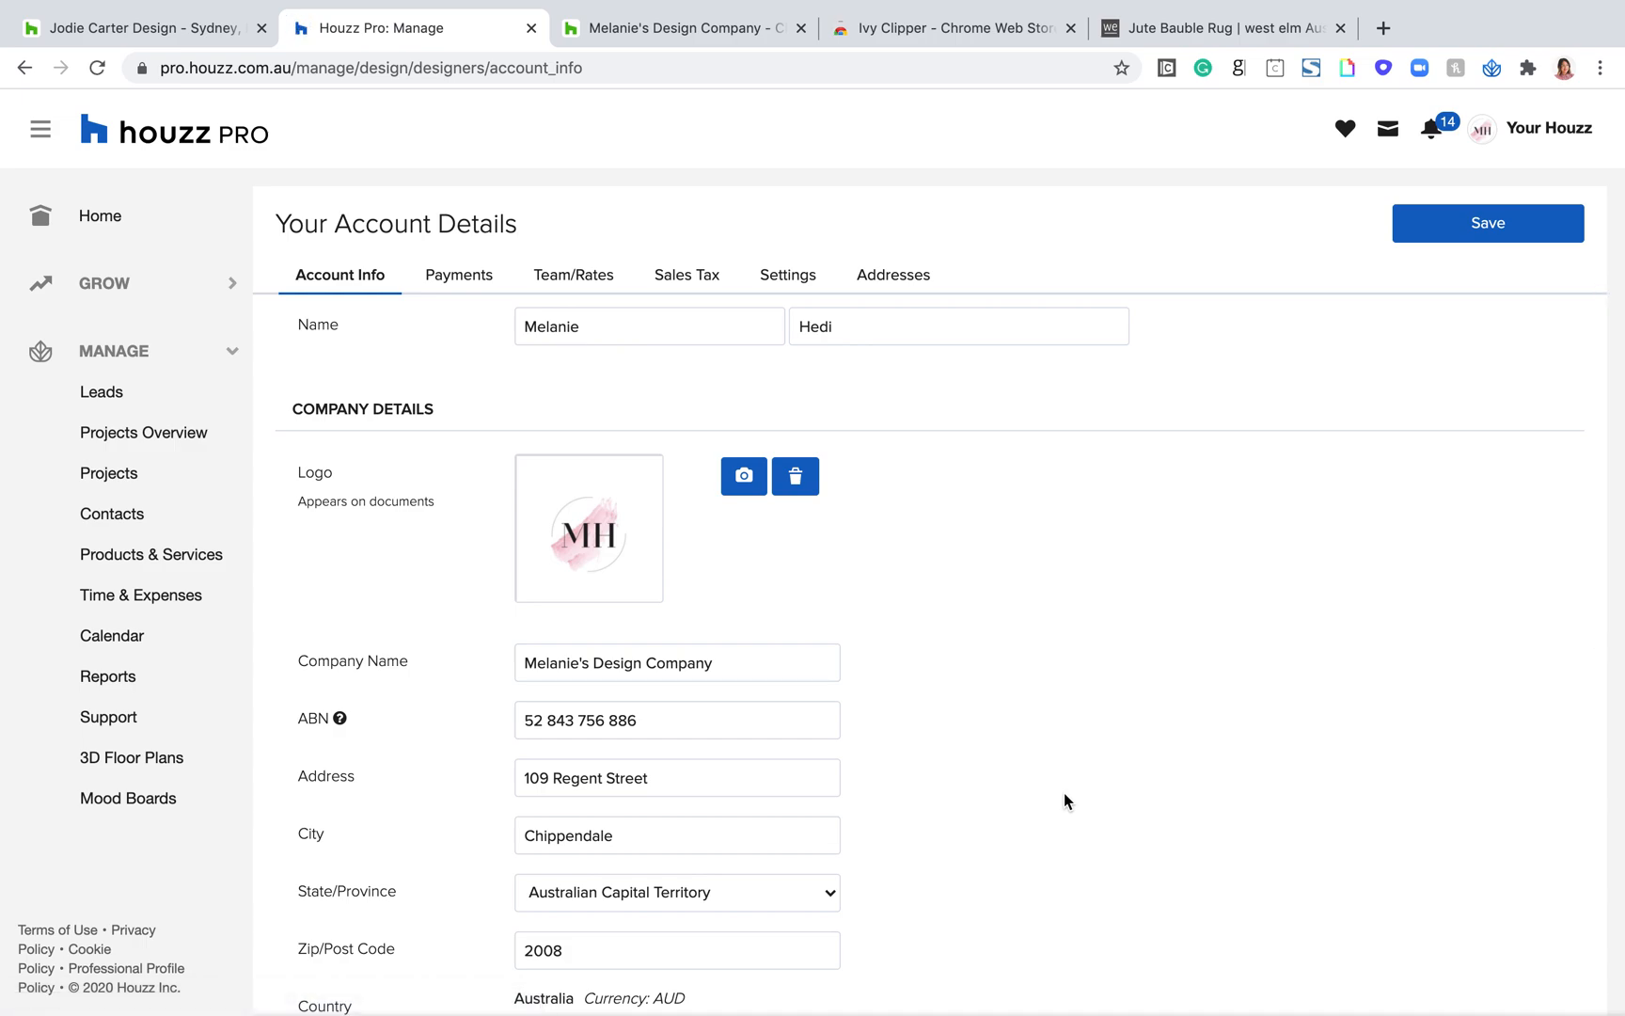
{"action": "scroll", "coordinate": [1065, 794], "scroll_direction": "down", "scroll_amount": 1}
{"action": "scroll", "coordinate": [1047, 626], "scroll_direction": "down", "scroll_amount": 2}
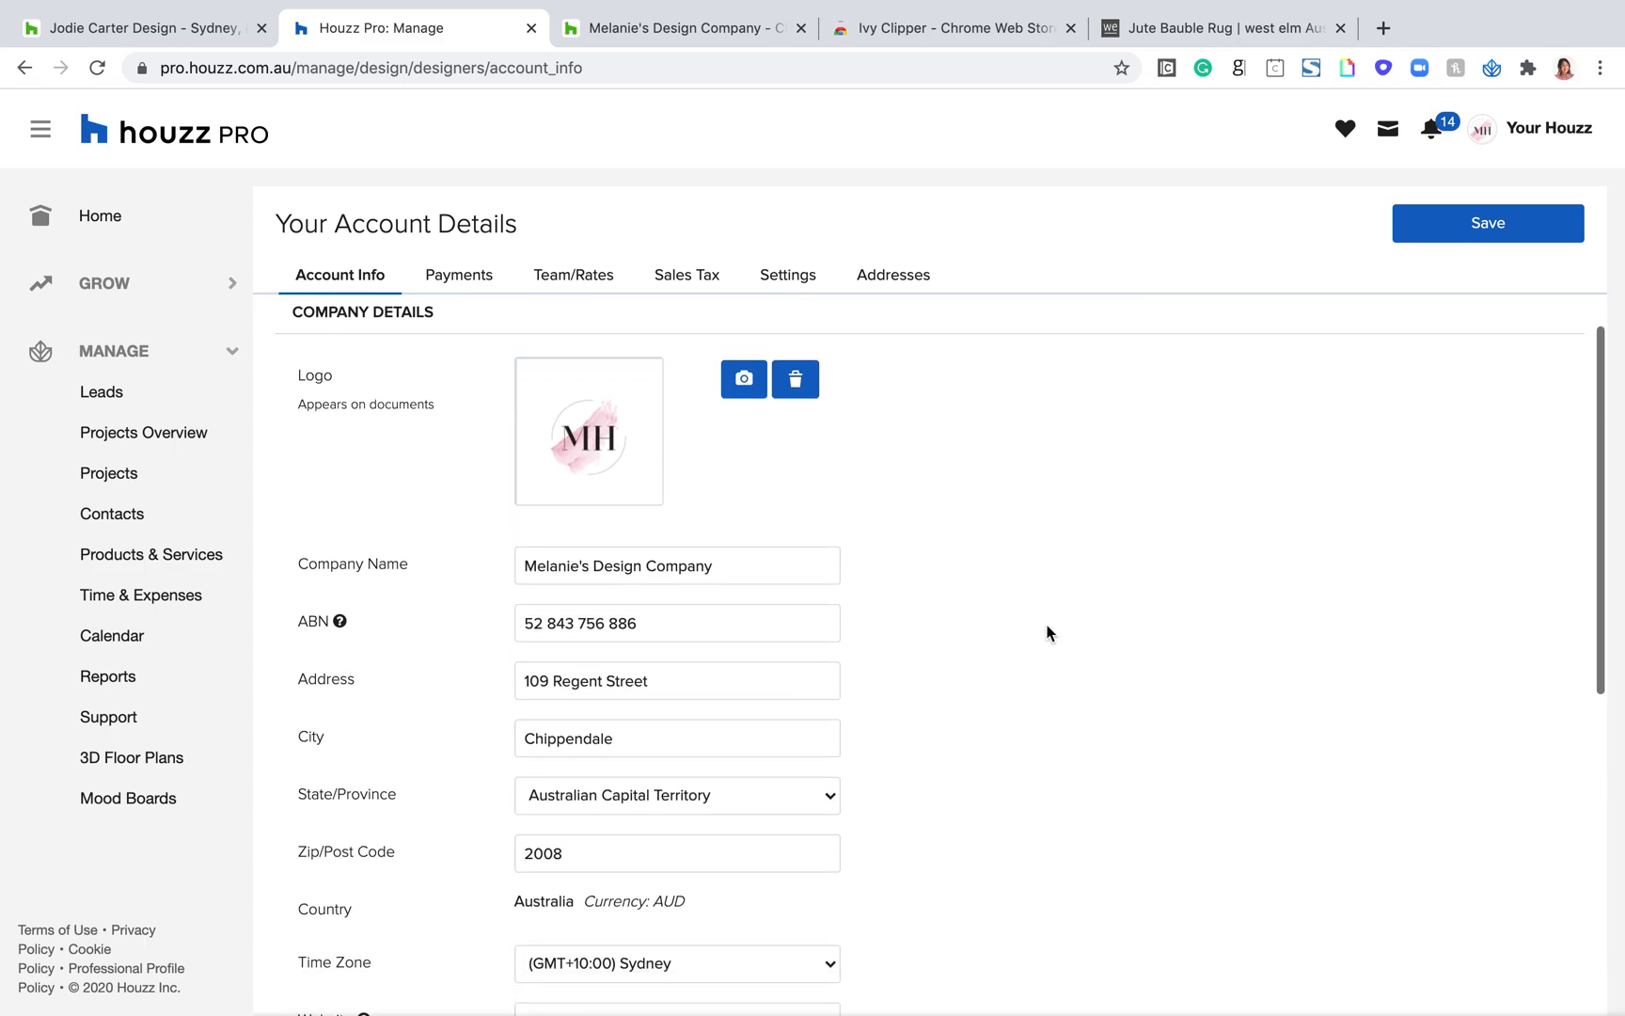
{"action": "scroll", "coordinate": [657, 590], "scroll_direction": "down", "scroll_amount": 10}
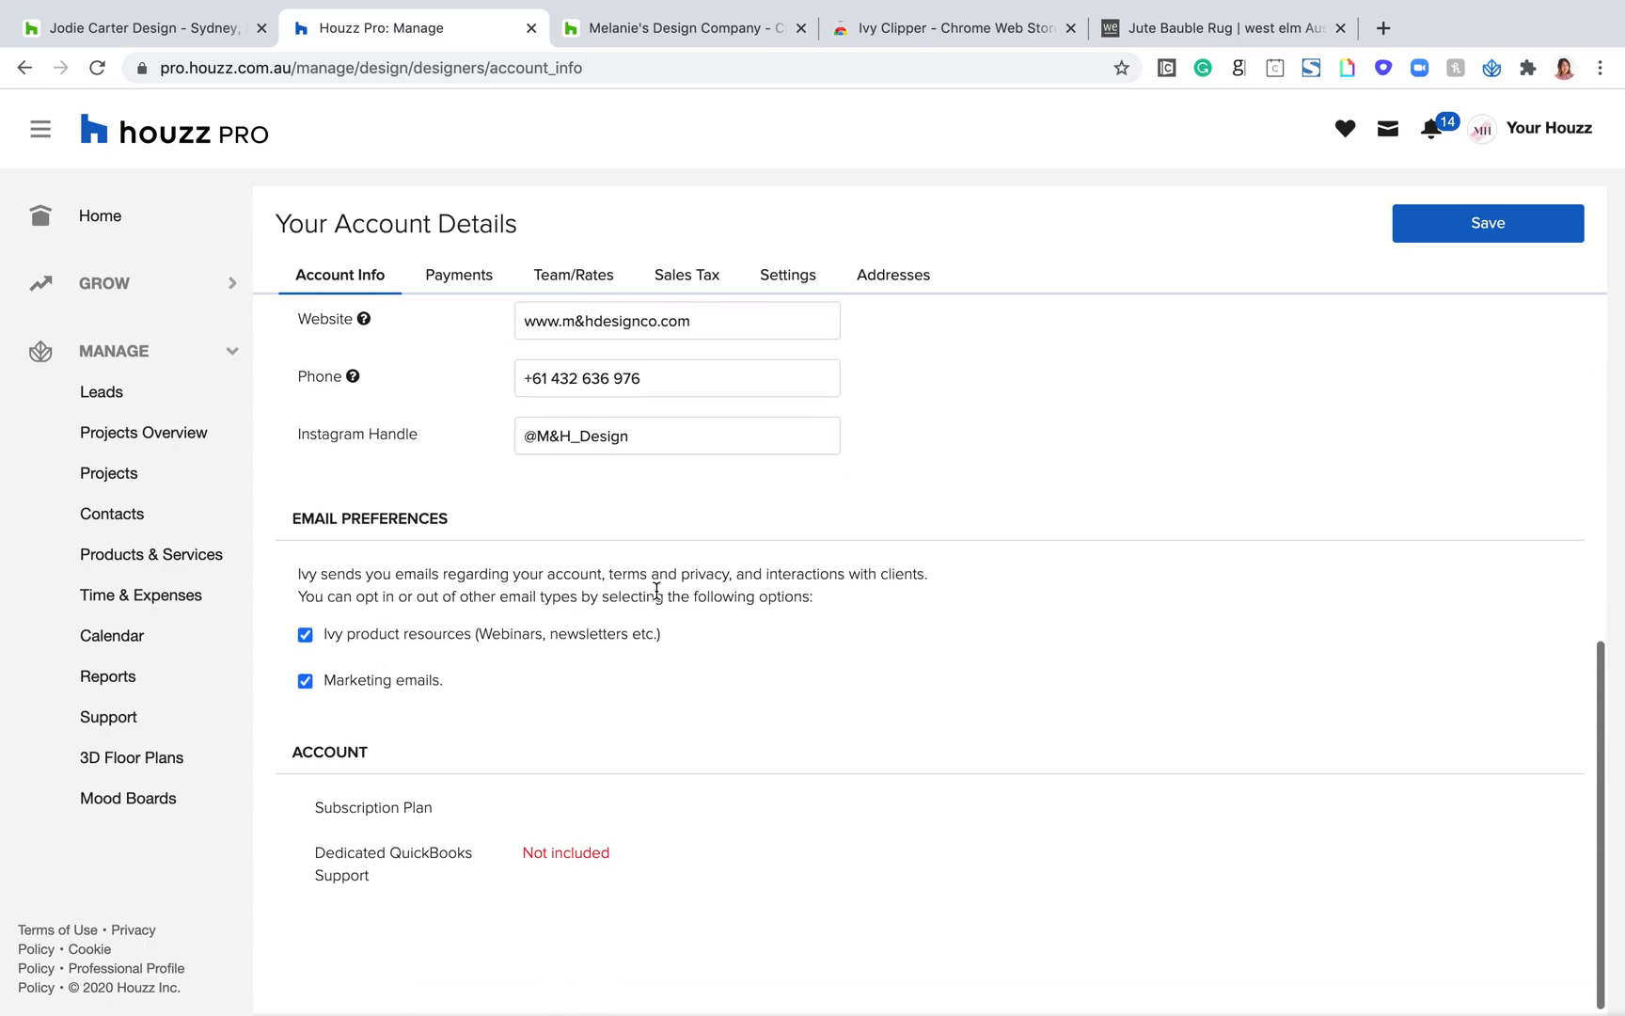
{"action": "scroll", "coordinate": [656, 591], "scroll_direction": "up", "scroll_amount": 10}
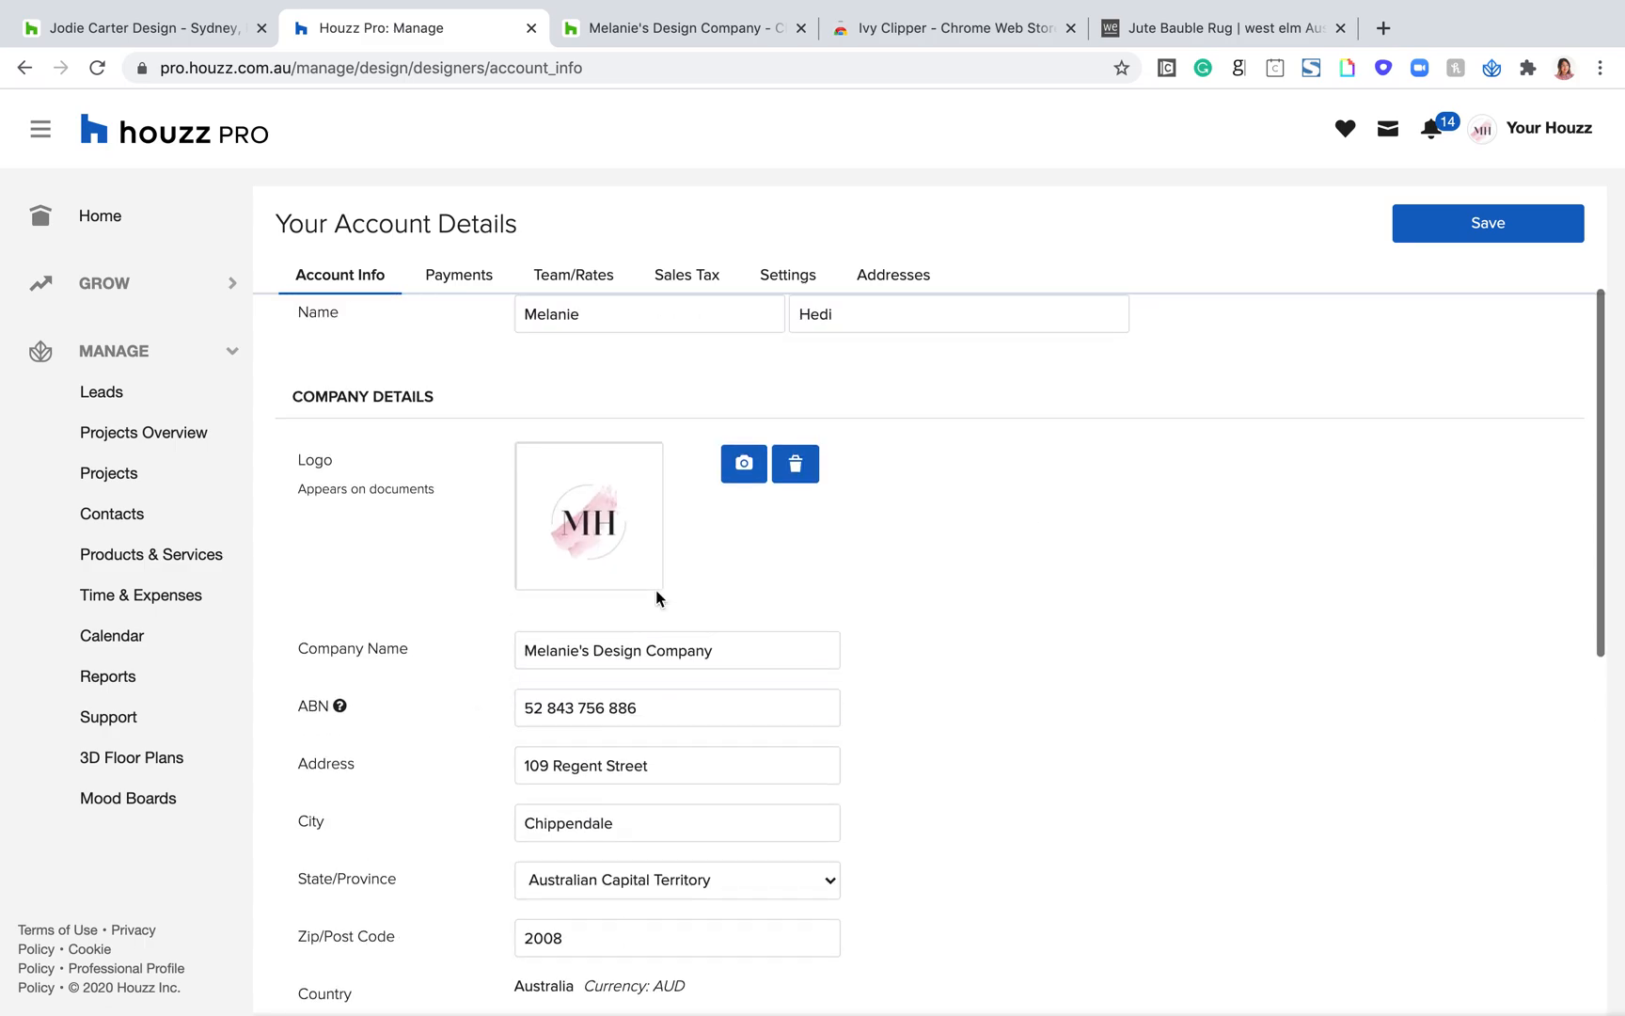
Step: Open the account's Payments page and highlight the Payment Account heading
{"action": "left_click", "coordinate": [464, 272]}
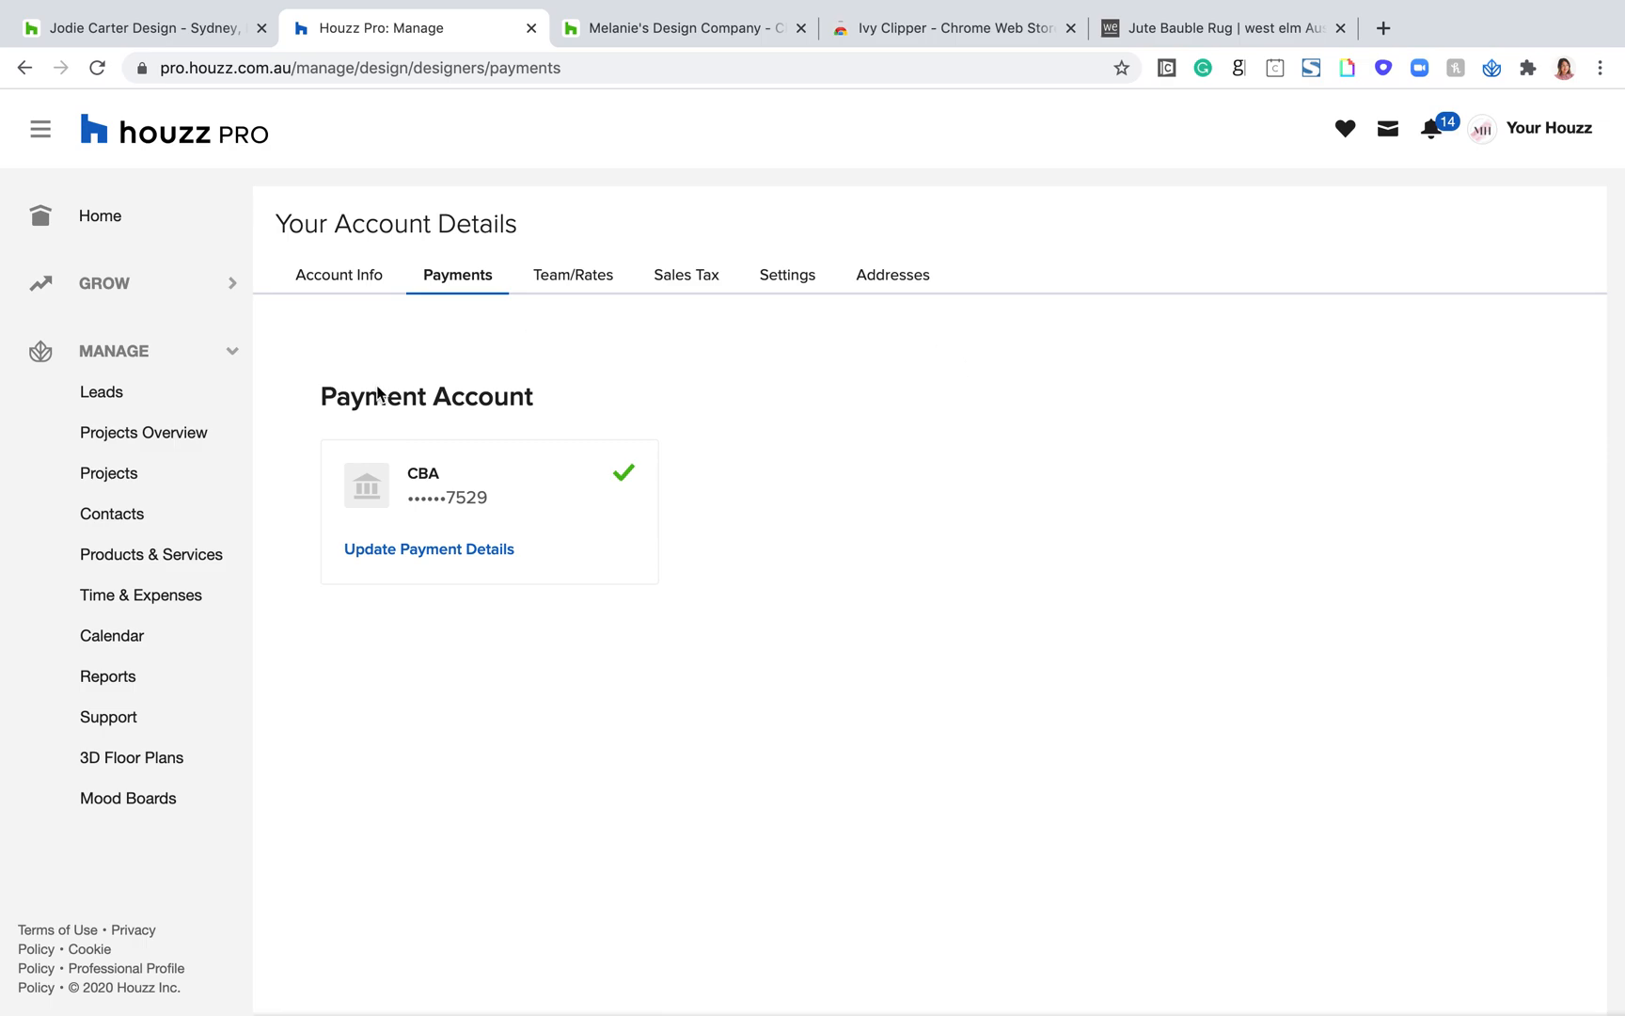
{"action": "left_click_drag", "start_coordinate": [534, 412], "coordinate": [389, 373]}
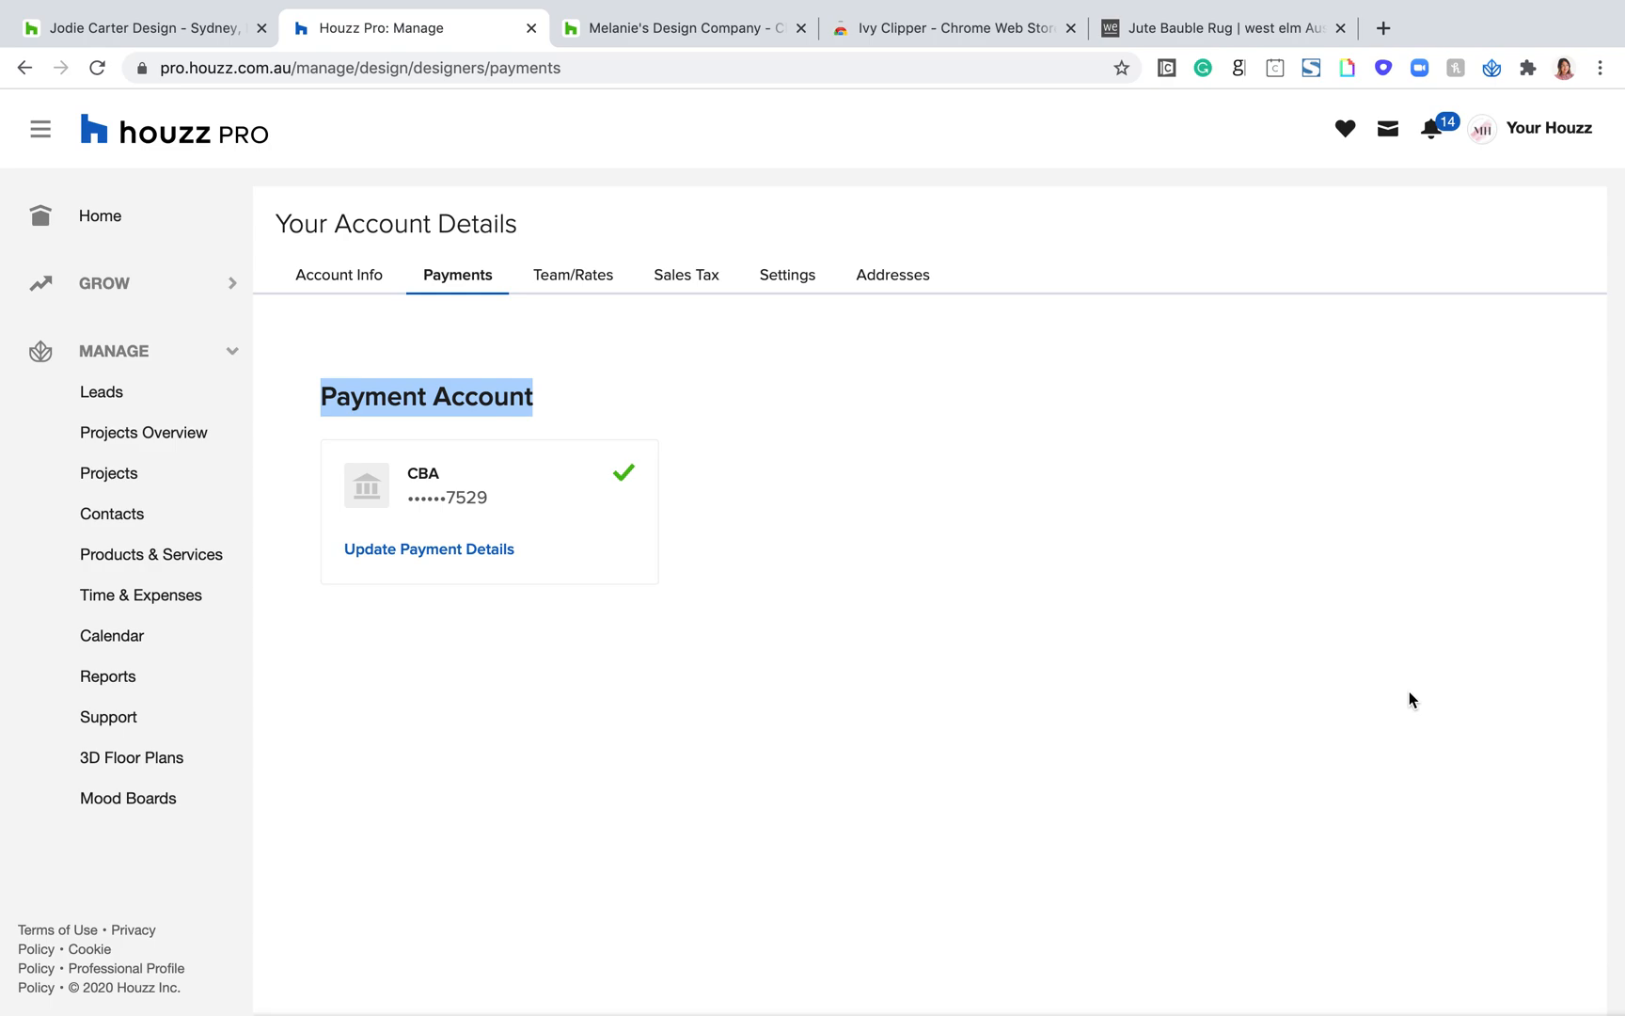
Step: Open the Team/Rates page and review the service rates of every team member, down to My Rates
{"action": "left_click", "coordinate": [571, 284]}
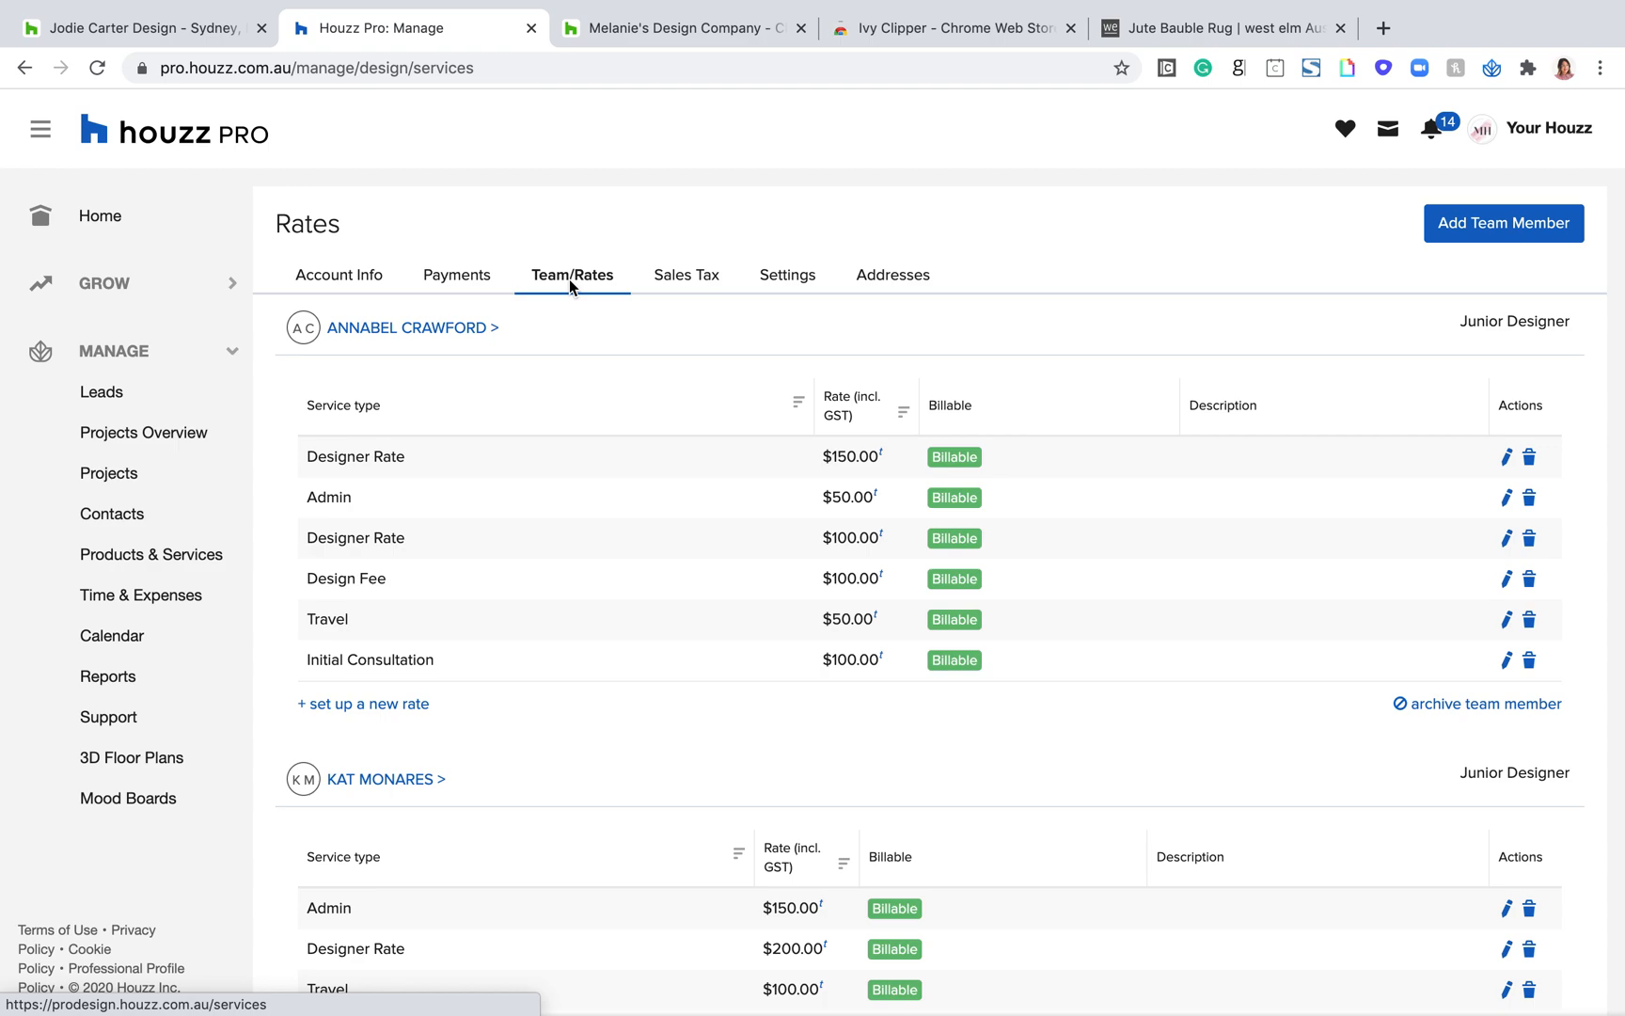
{"action": "scroll", "coordinate": [411, 345], "scroll_direction": "down", "scroll_amount": 1}
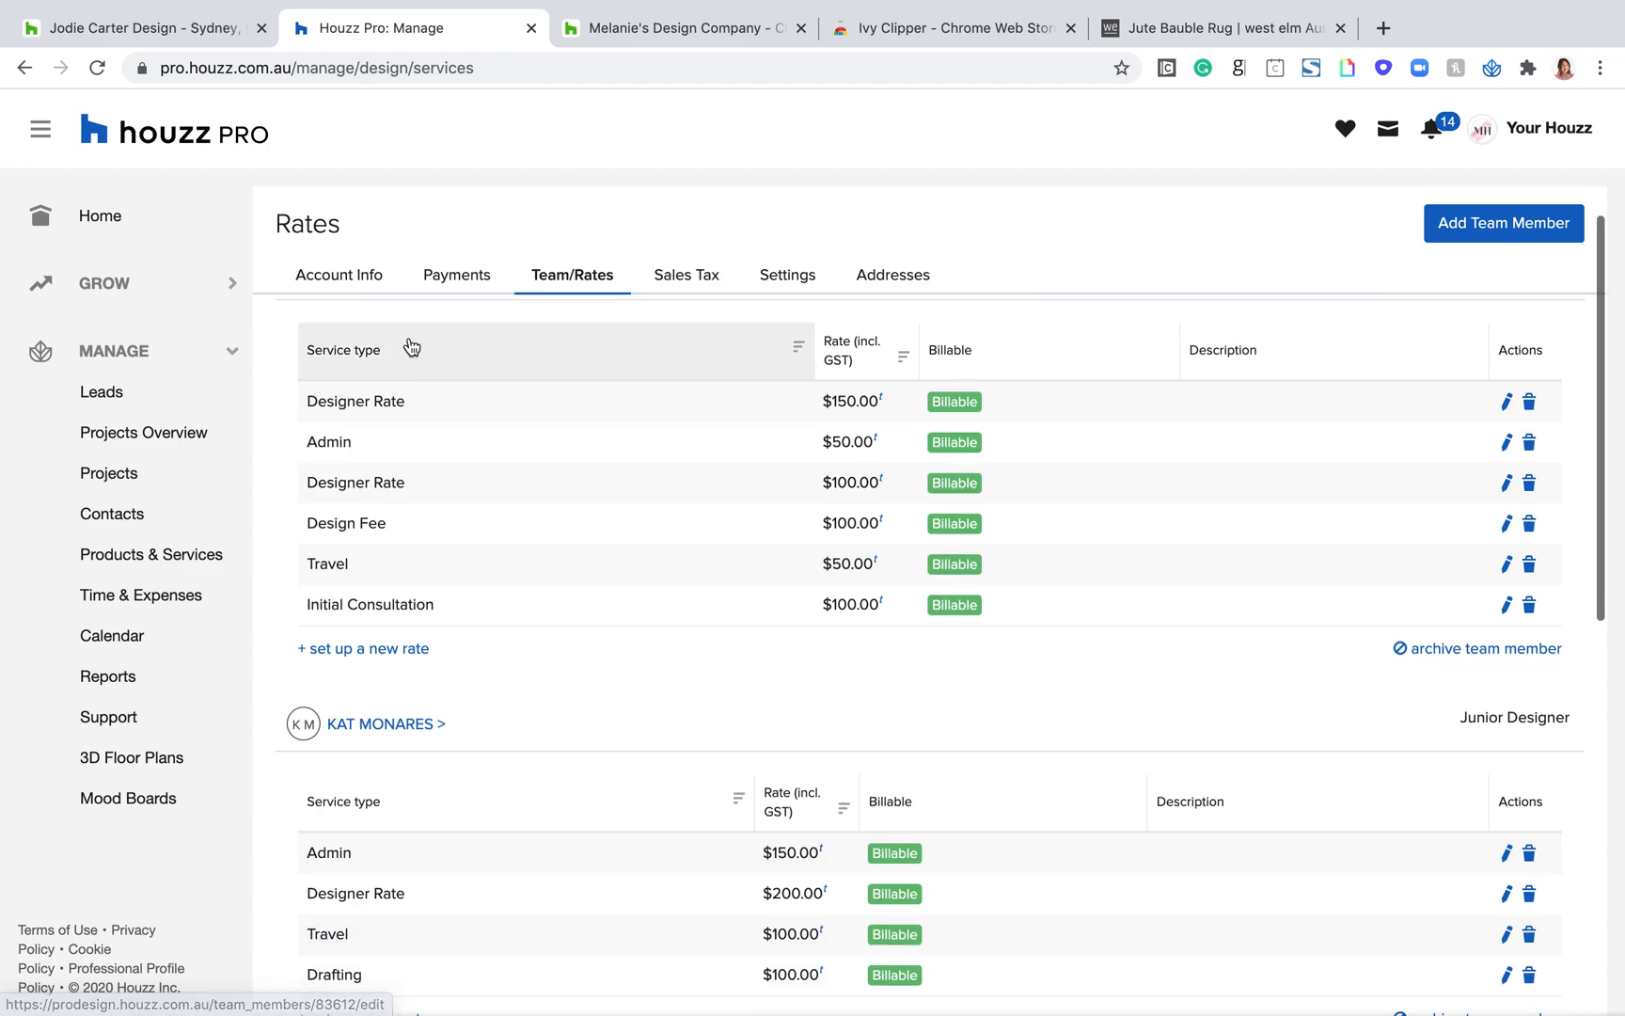
{"action": "scroll", "coordinate": [411, 346], "scroll_direction": "up", "scroll_amount": 1}
{"action": "scroll", "coordinate": [461, 352], "scroll_direction": "down", "scroll_amount": 5}
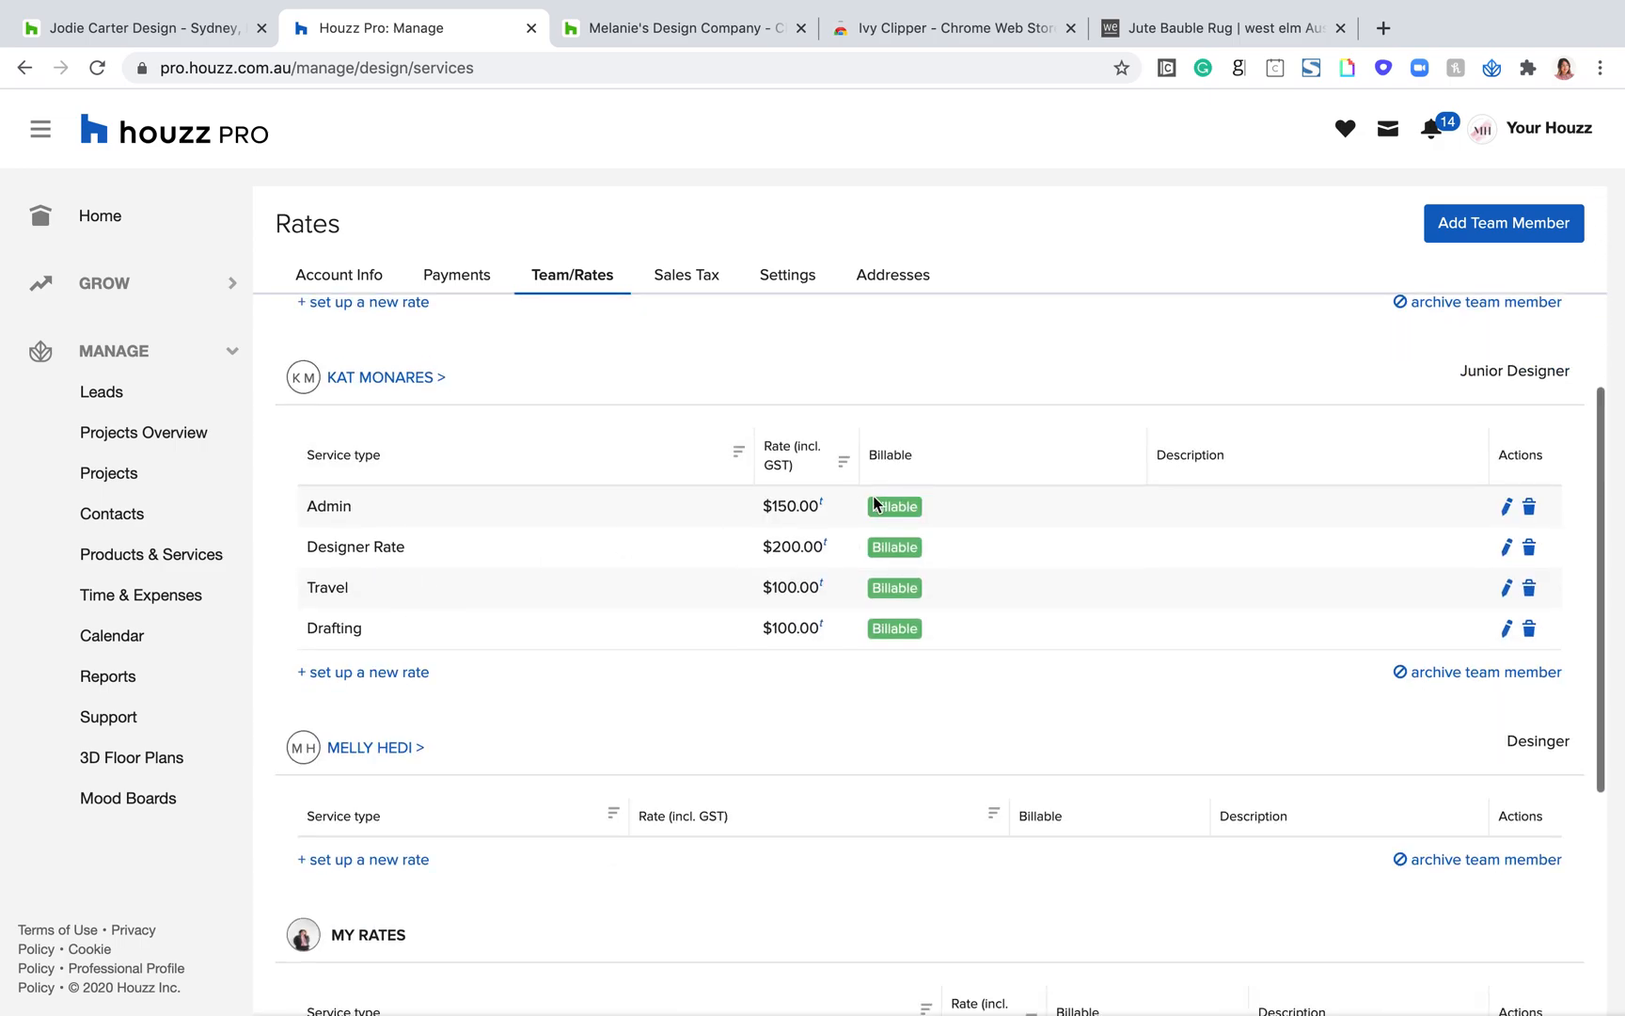
{"action": "scroll", "coordinate": [797, 614], "scroll_direction": "down", "scroll_amount": 5}
{"action": "scroll", "coordinate": [504, 638], "scroll_direction": "down", "scroll_amount": 3}
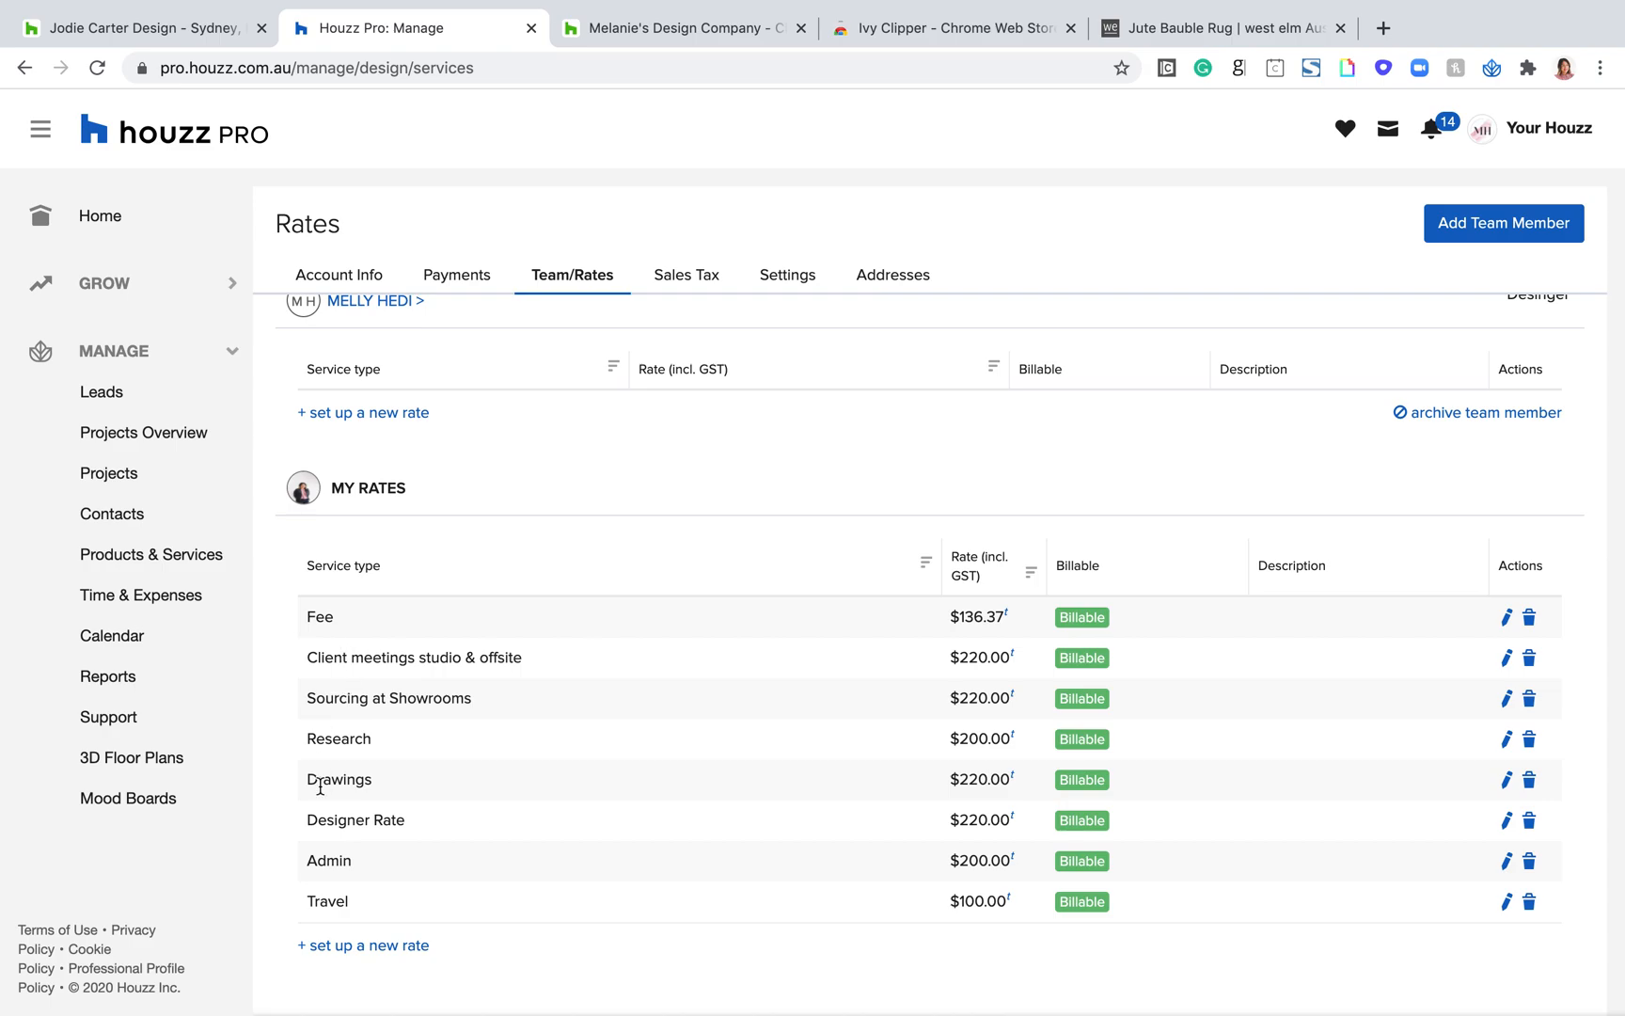
{"action": "scroll", "coordinate": [674, 587], "scroll_direction": "up", "scroll_amount": 15}
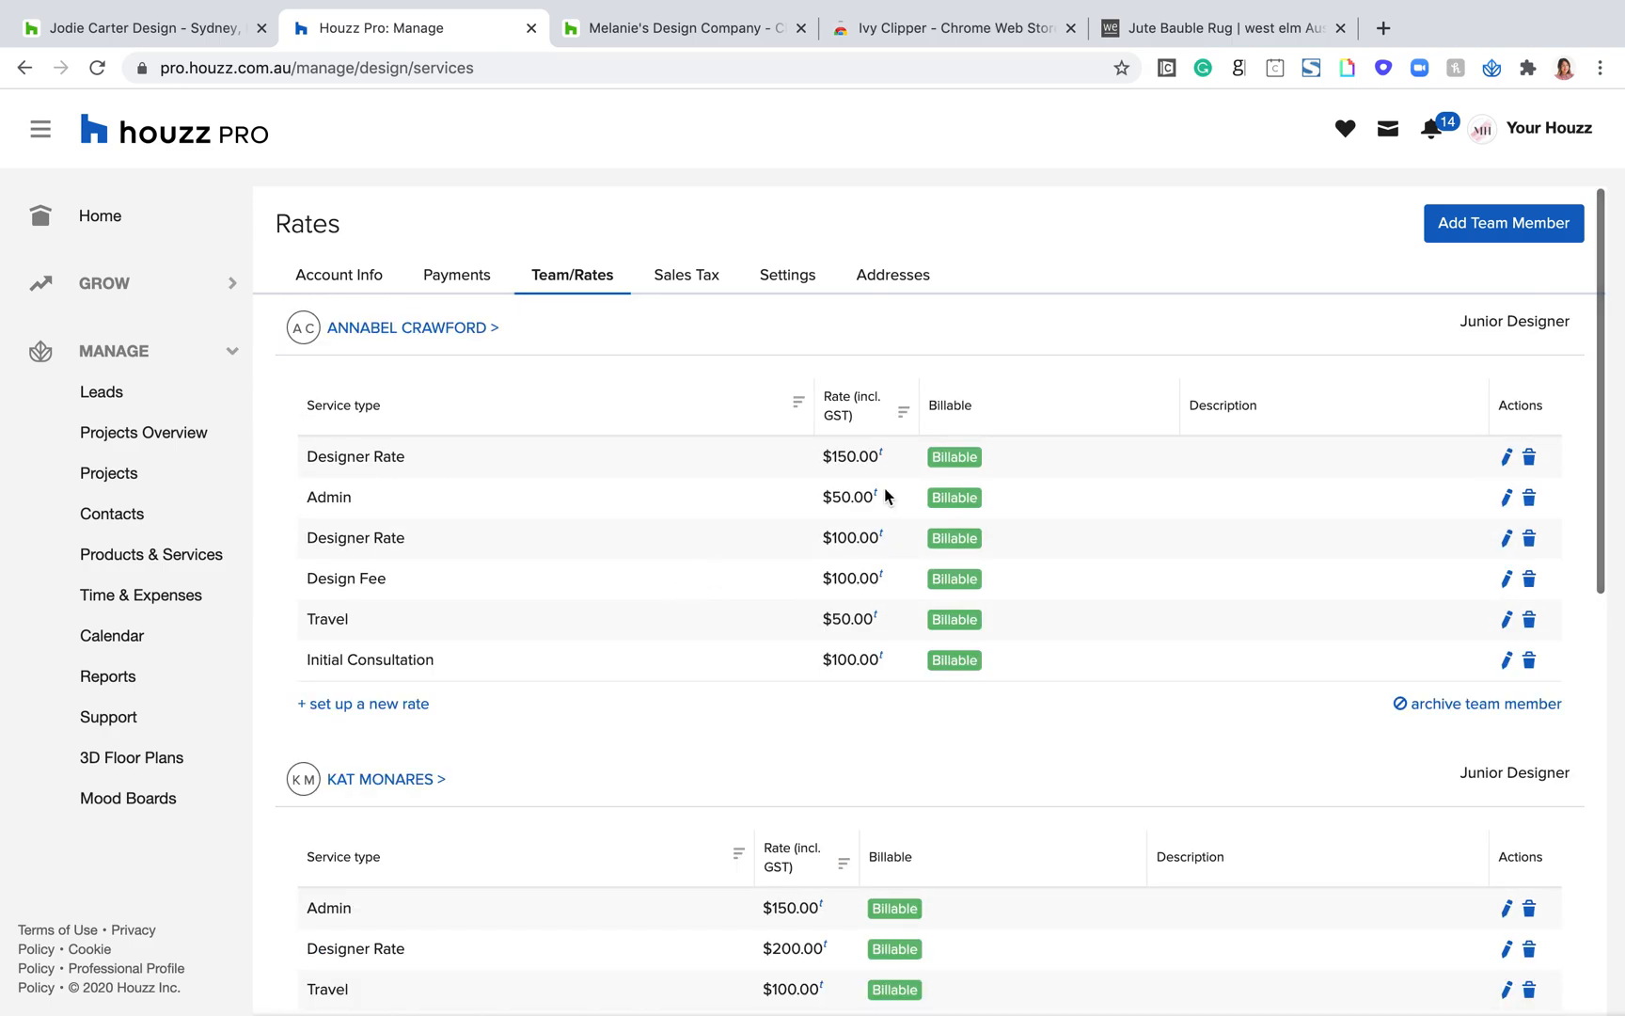
Step: Open the Add Team Member form and point out its First Name, Email and Employee Cost fields without filling them in
{"action": "left_click", "coordinate": [1464, 233]}
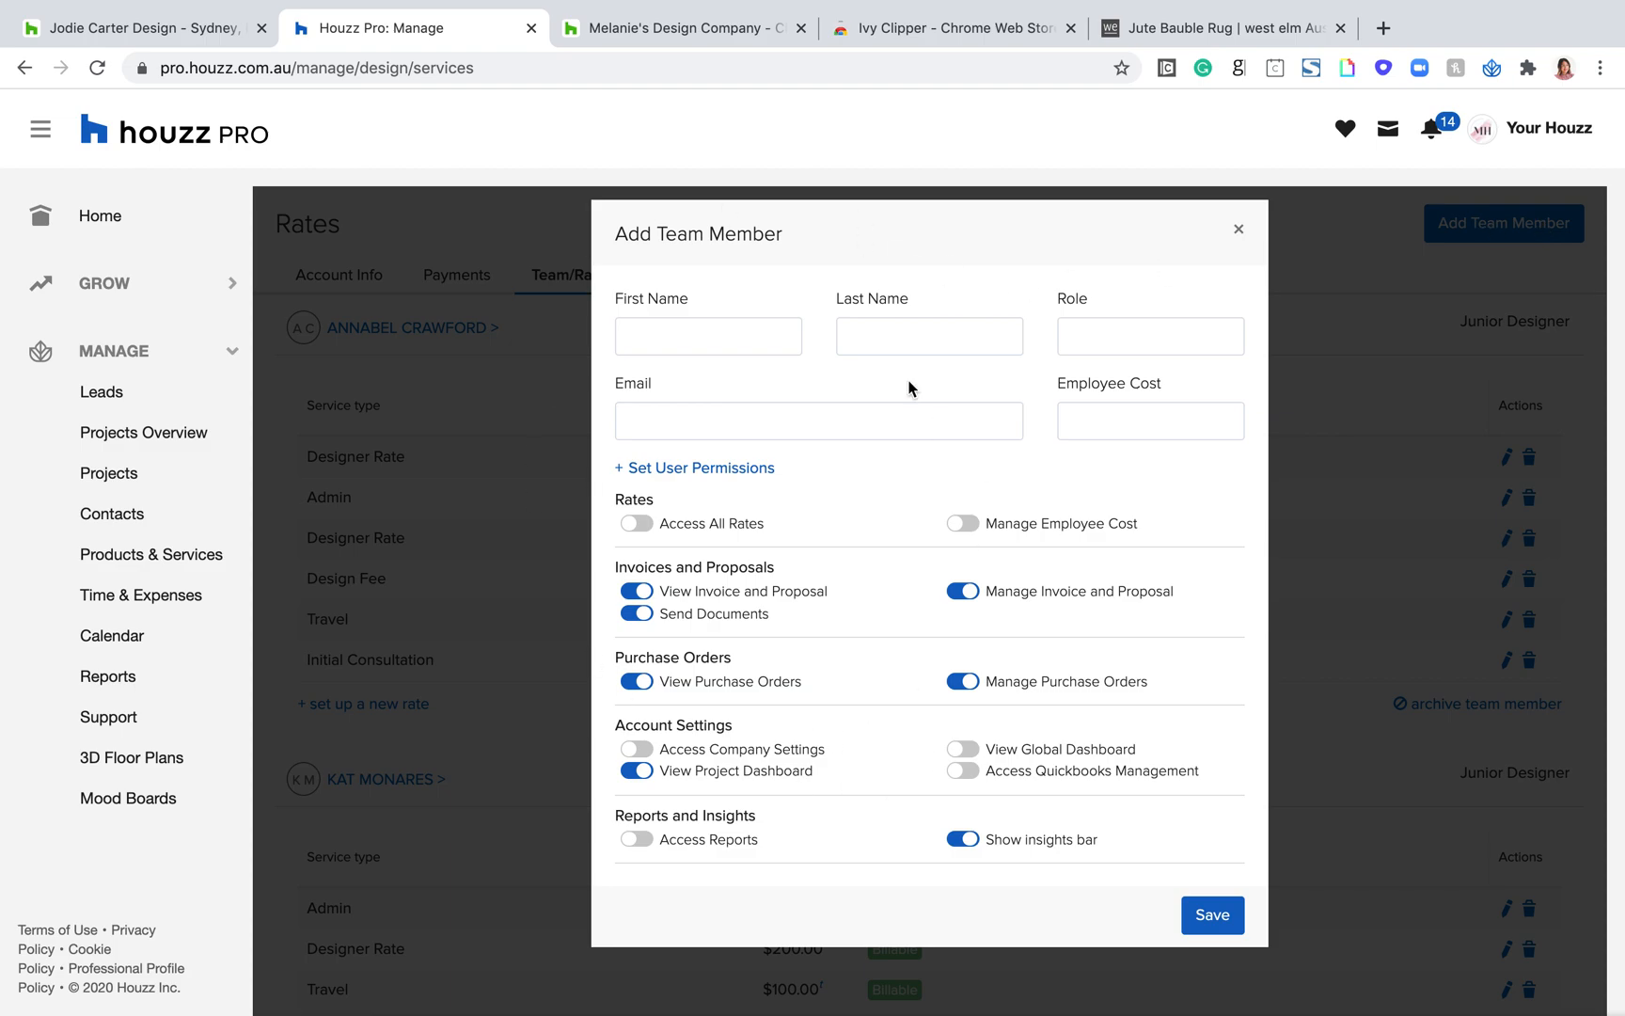
{"action": "left_click", "coordinate": [671, 341]}
{"action": "left_click", "coordinate": [730, 282]}
{"action": "left_click", "coordinate": [853, 410]}
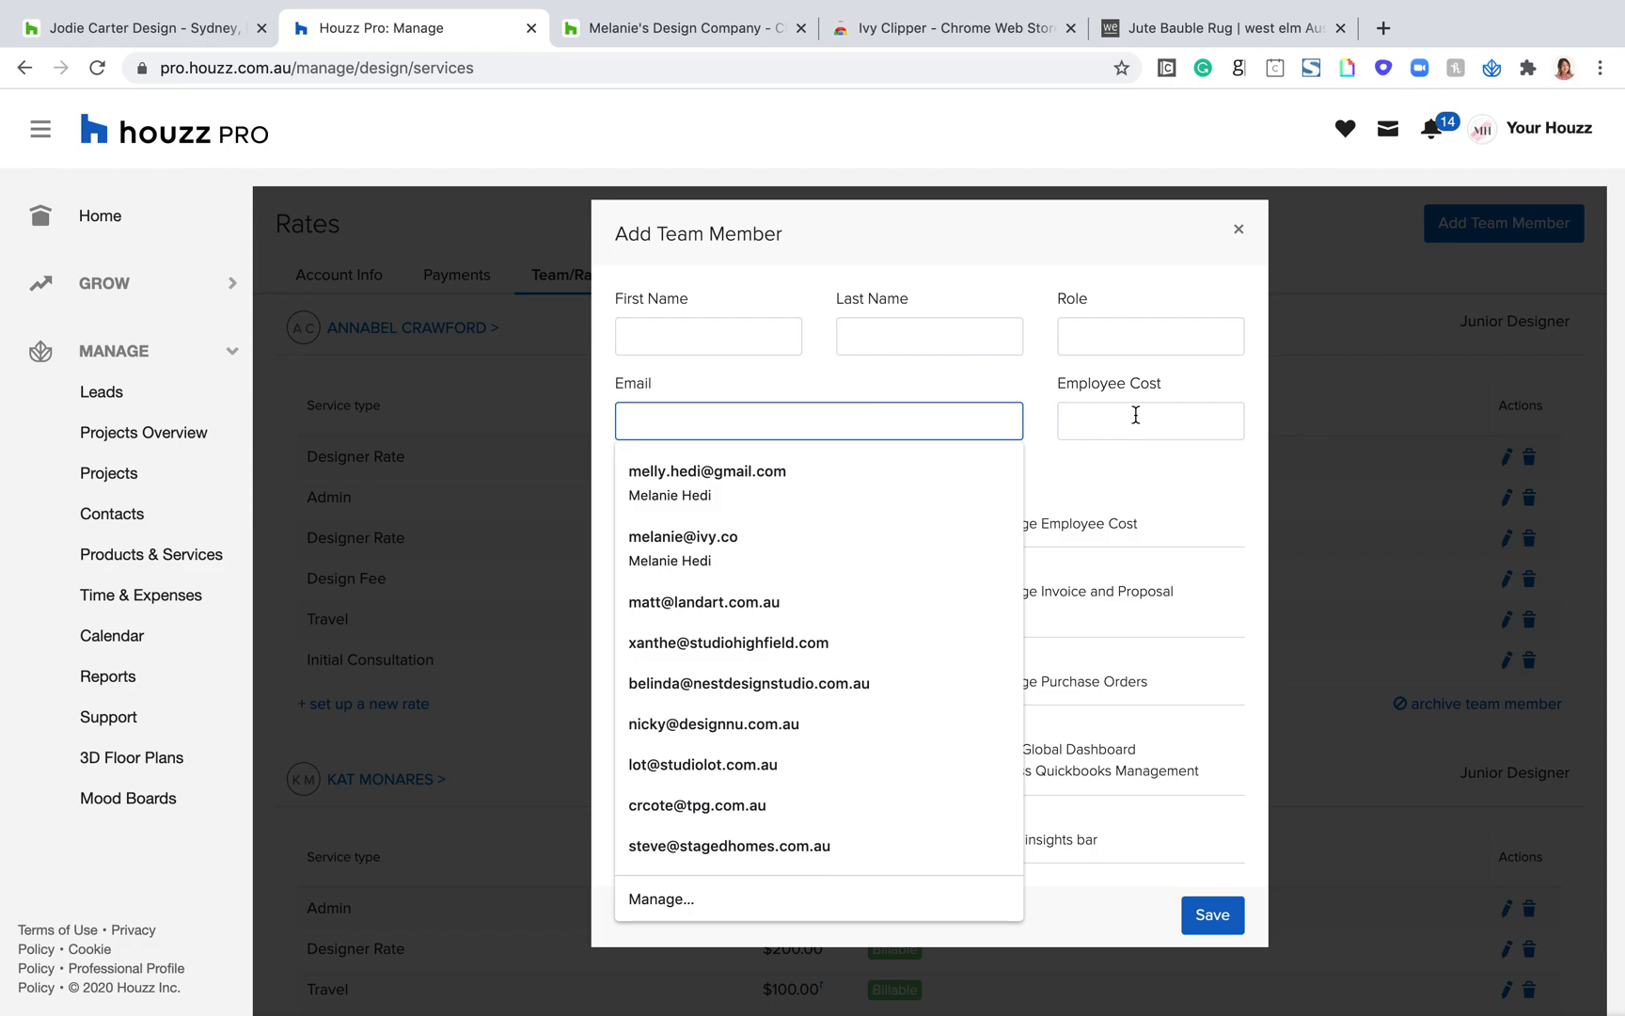
{"action": "left_click", "coordinate": [1136, 414]}
{"action": "left_click", "coordinate": [890, 489]}
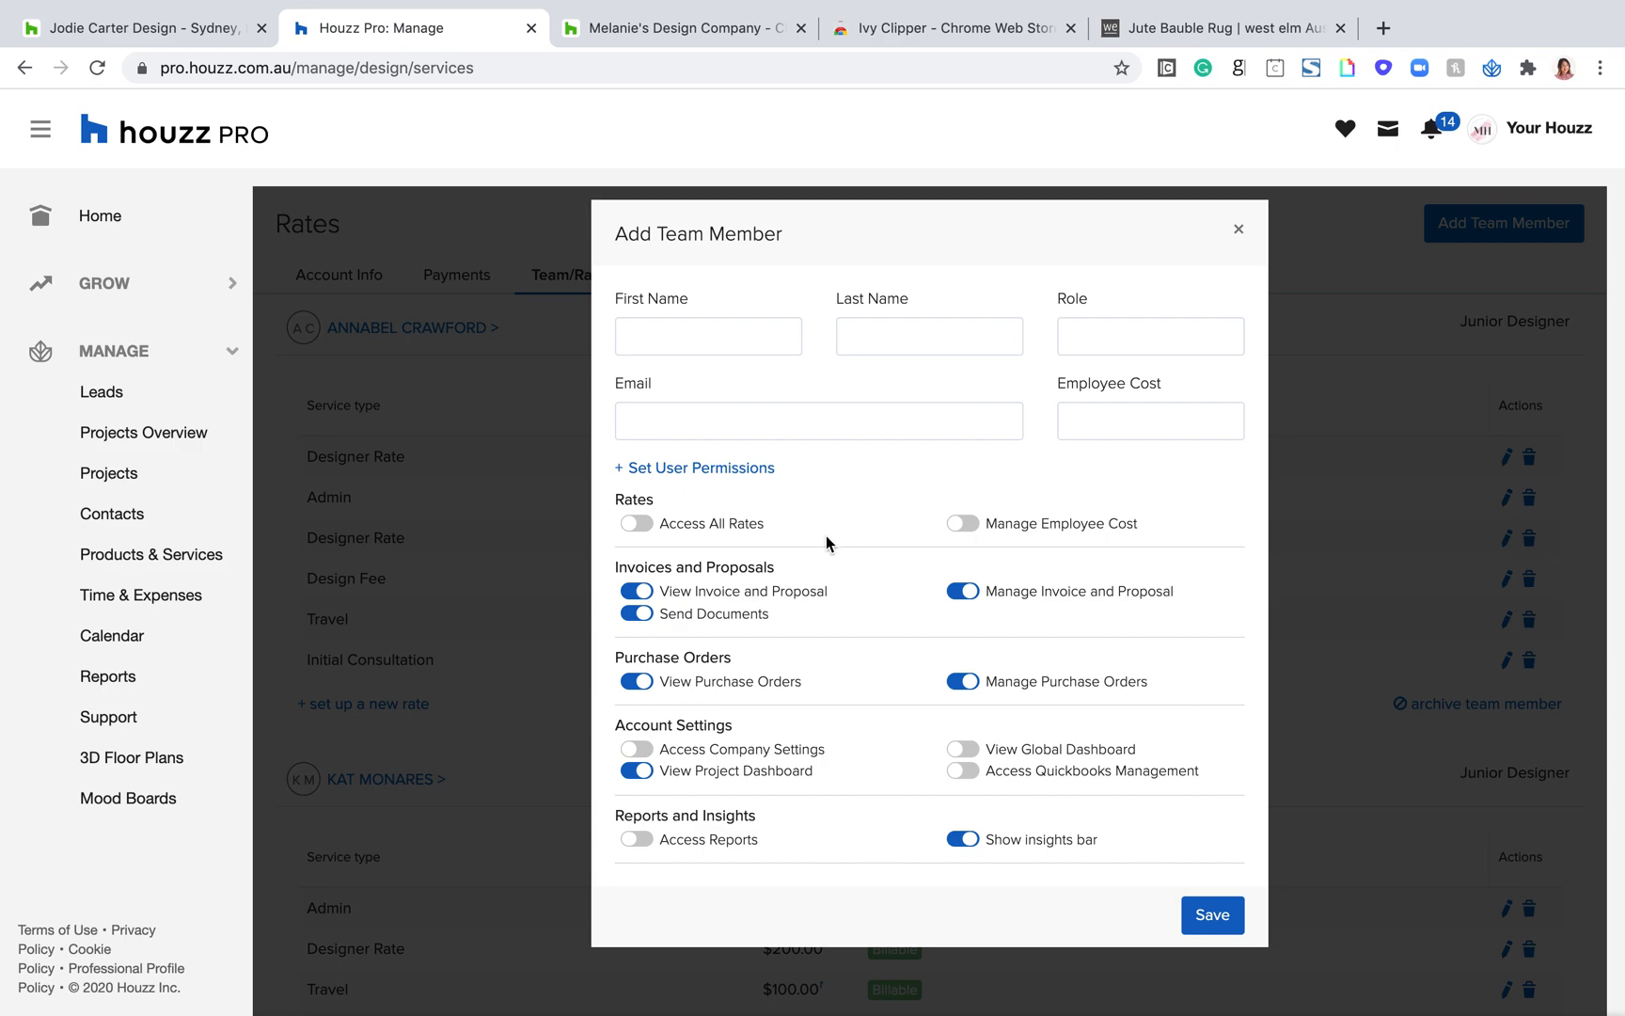
Step: Highlight the Access All Rates and Manage Employee Cost permissions, toggle Access All Rates on and off, and close the form without saving
{"action": "left_click_drag", "start_coordinate": [775, 538], "coordinate": [658, 527]}
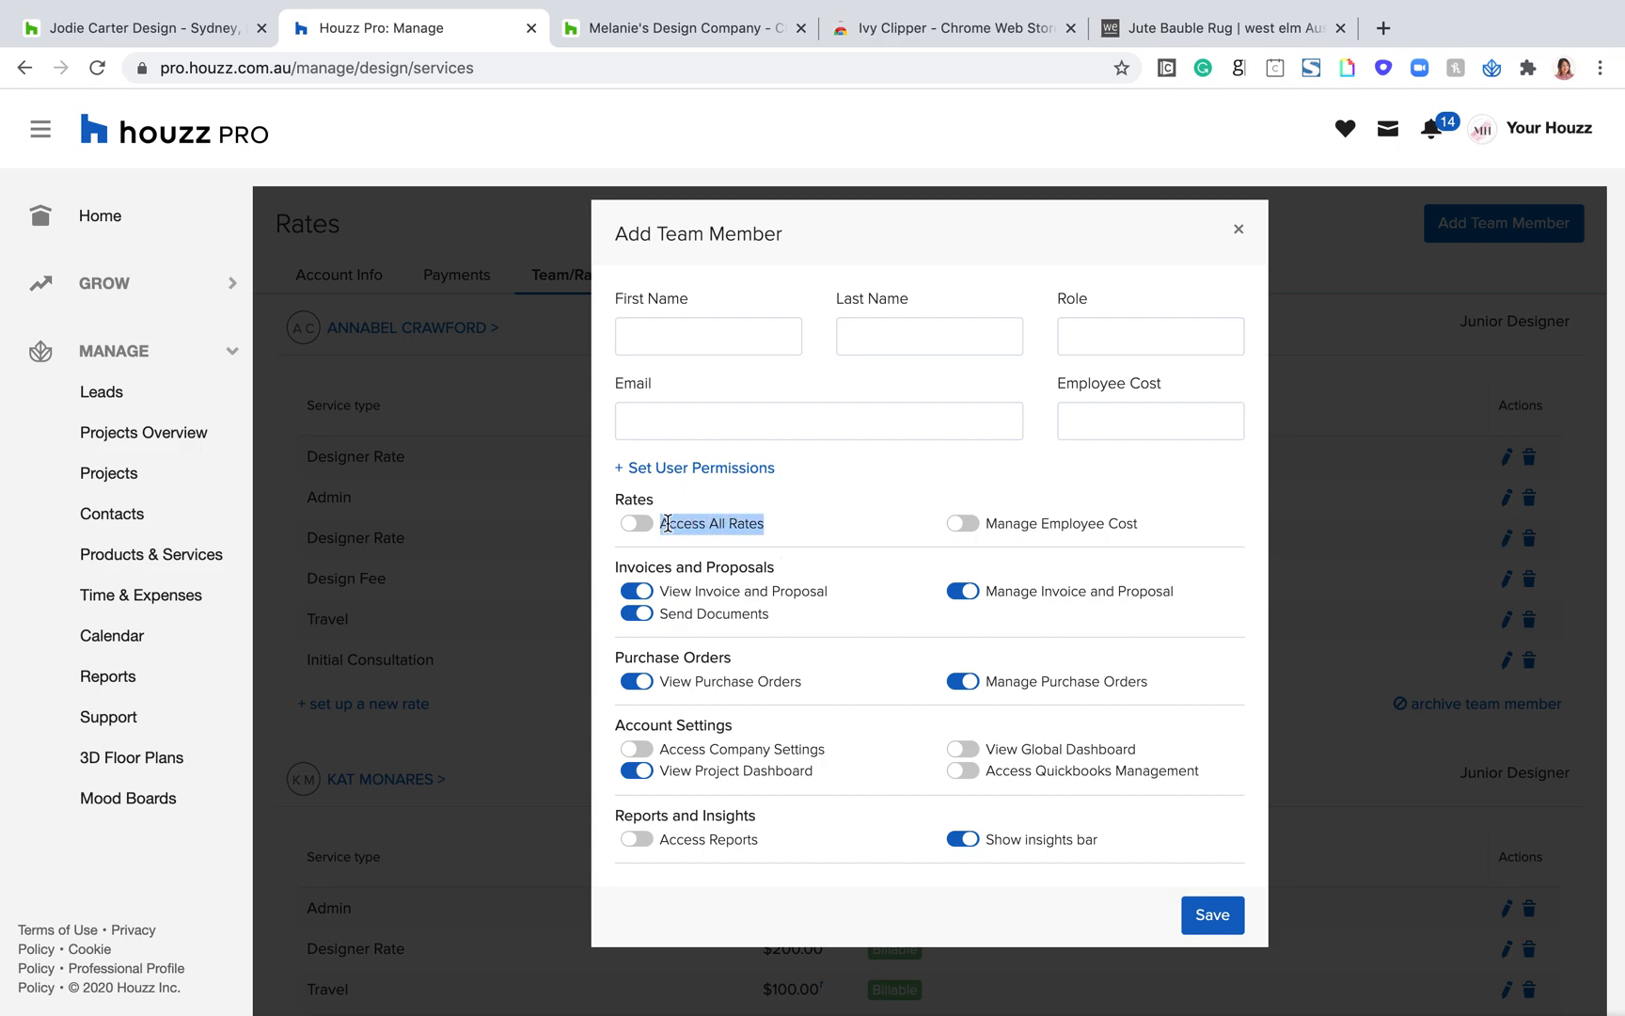
{"action": "left_click_drag", "start_coordinate": [1139, 523], "coordinate": [1005, 523]}
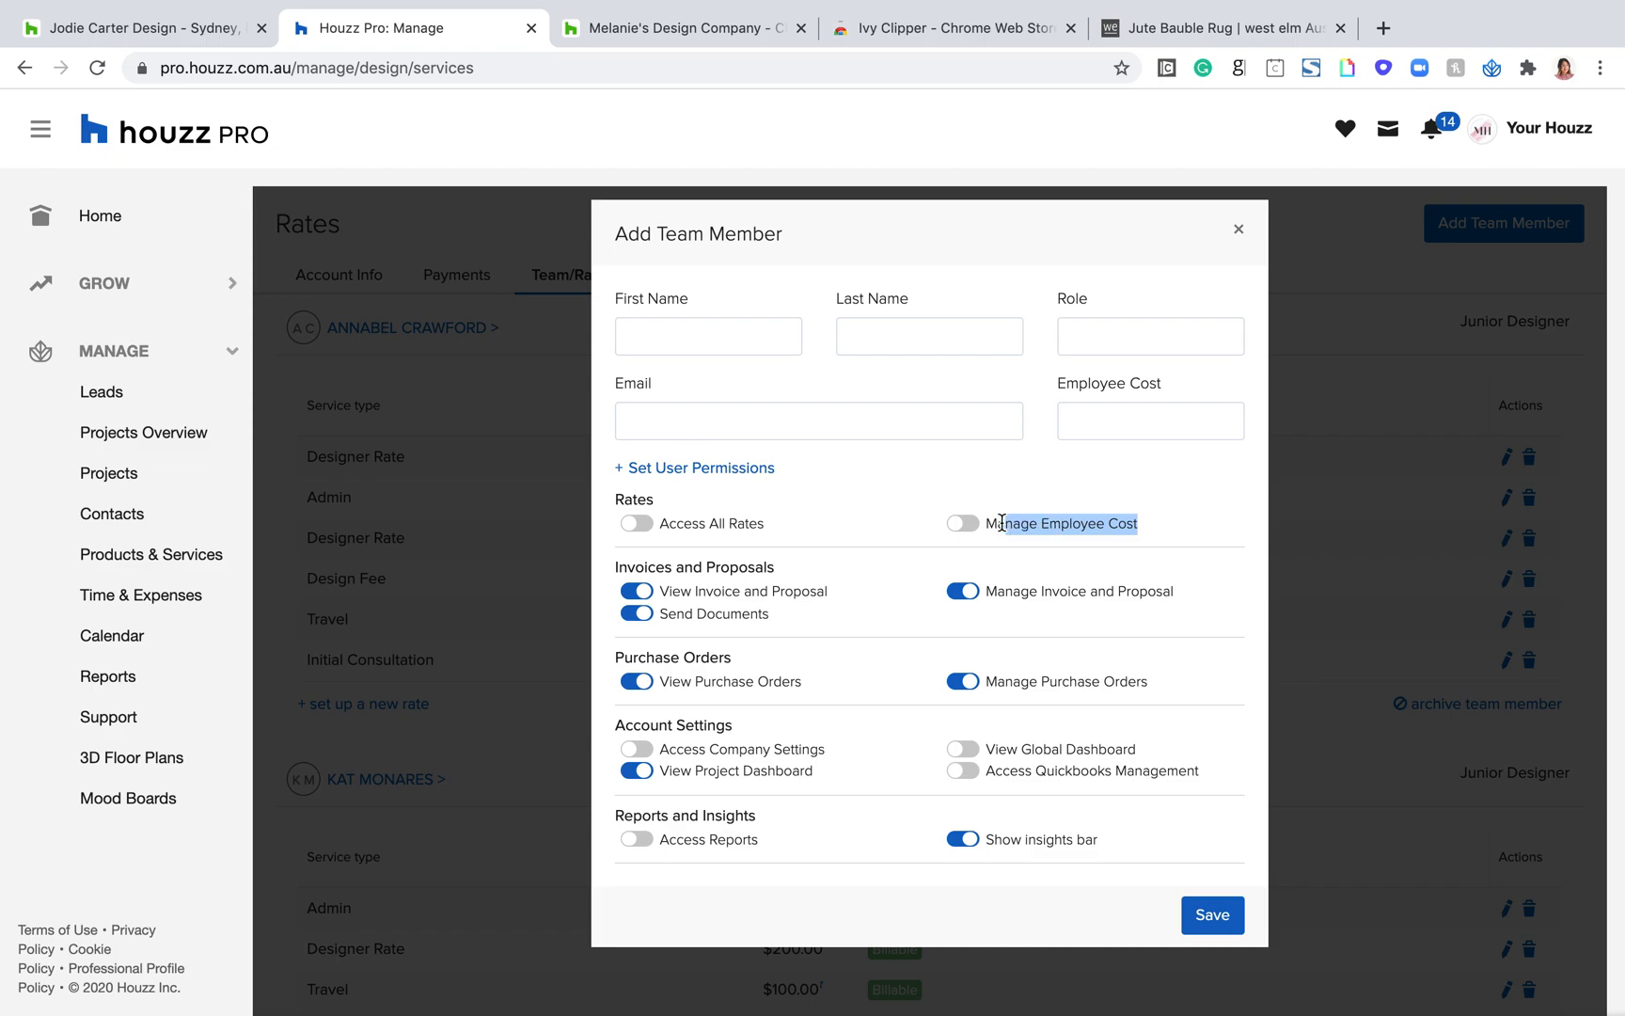
{"action": "left_click", "coordinate": [636, 527]}
{"action": "left_click", "coordinate": [636, 527]}
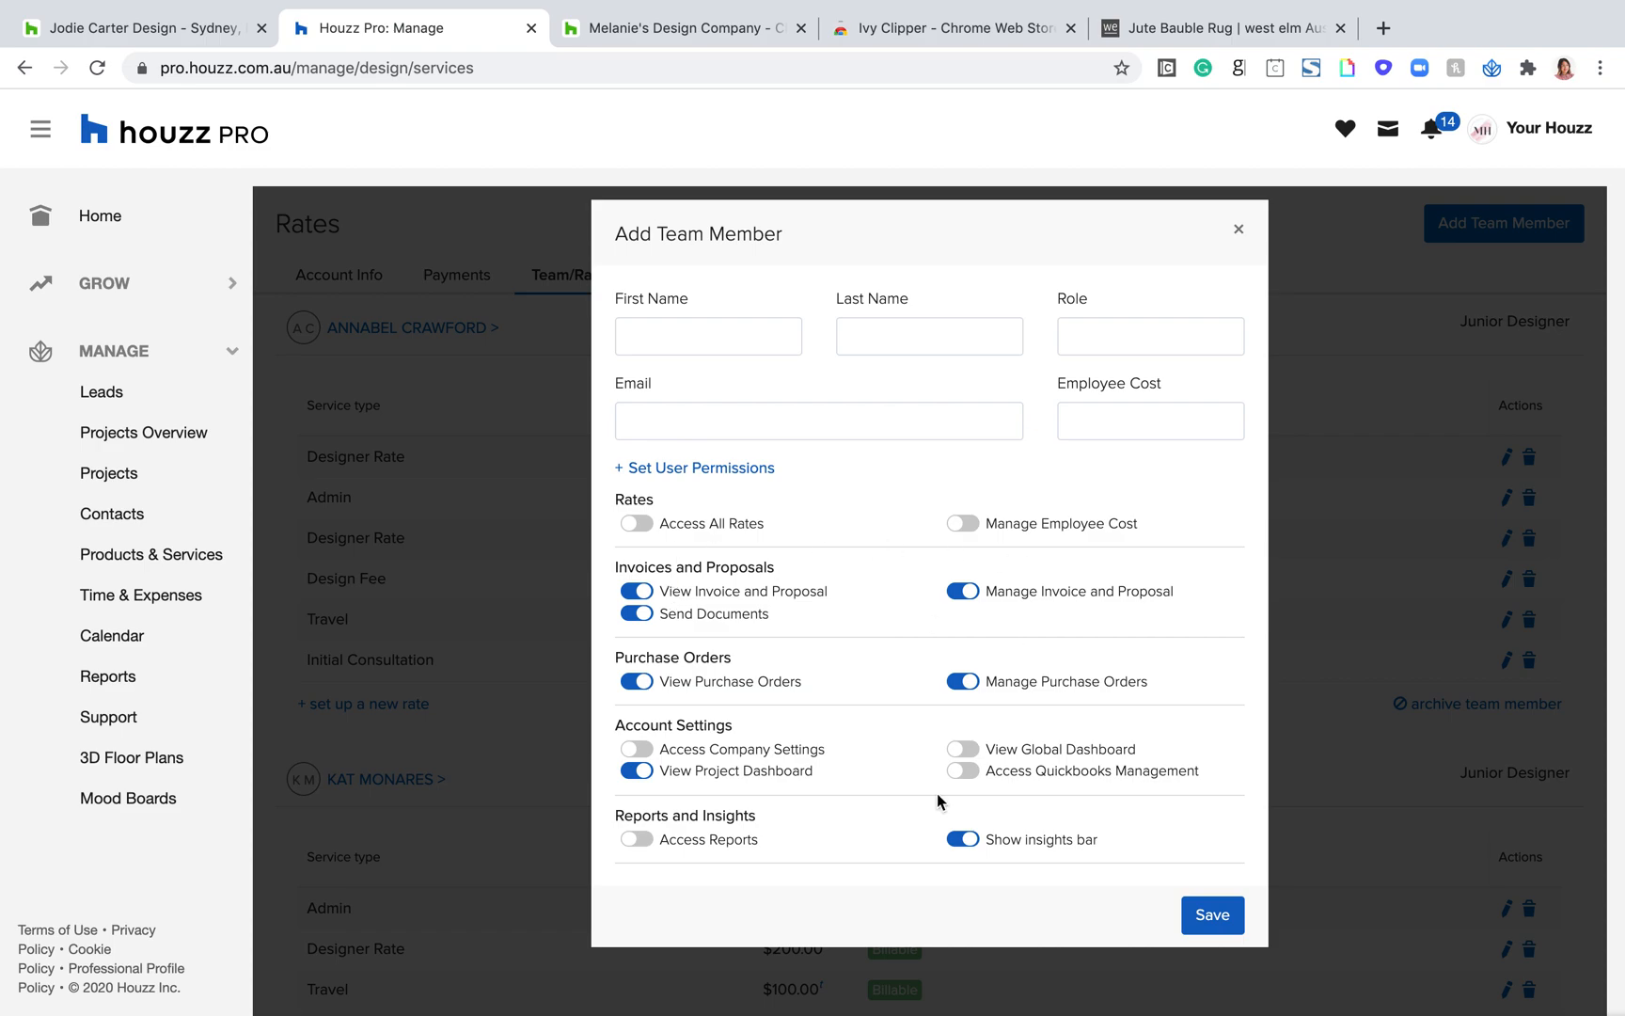
{"action": "left_click", "coordinate": [1240, 230]}
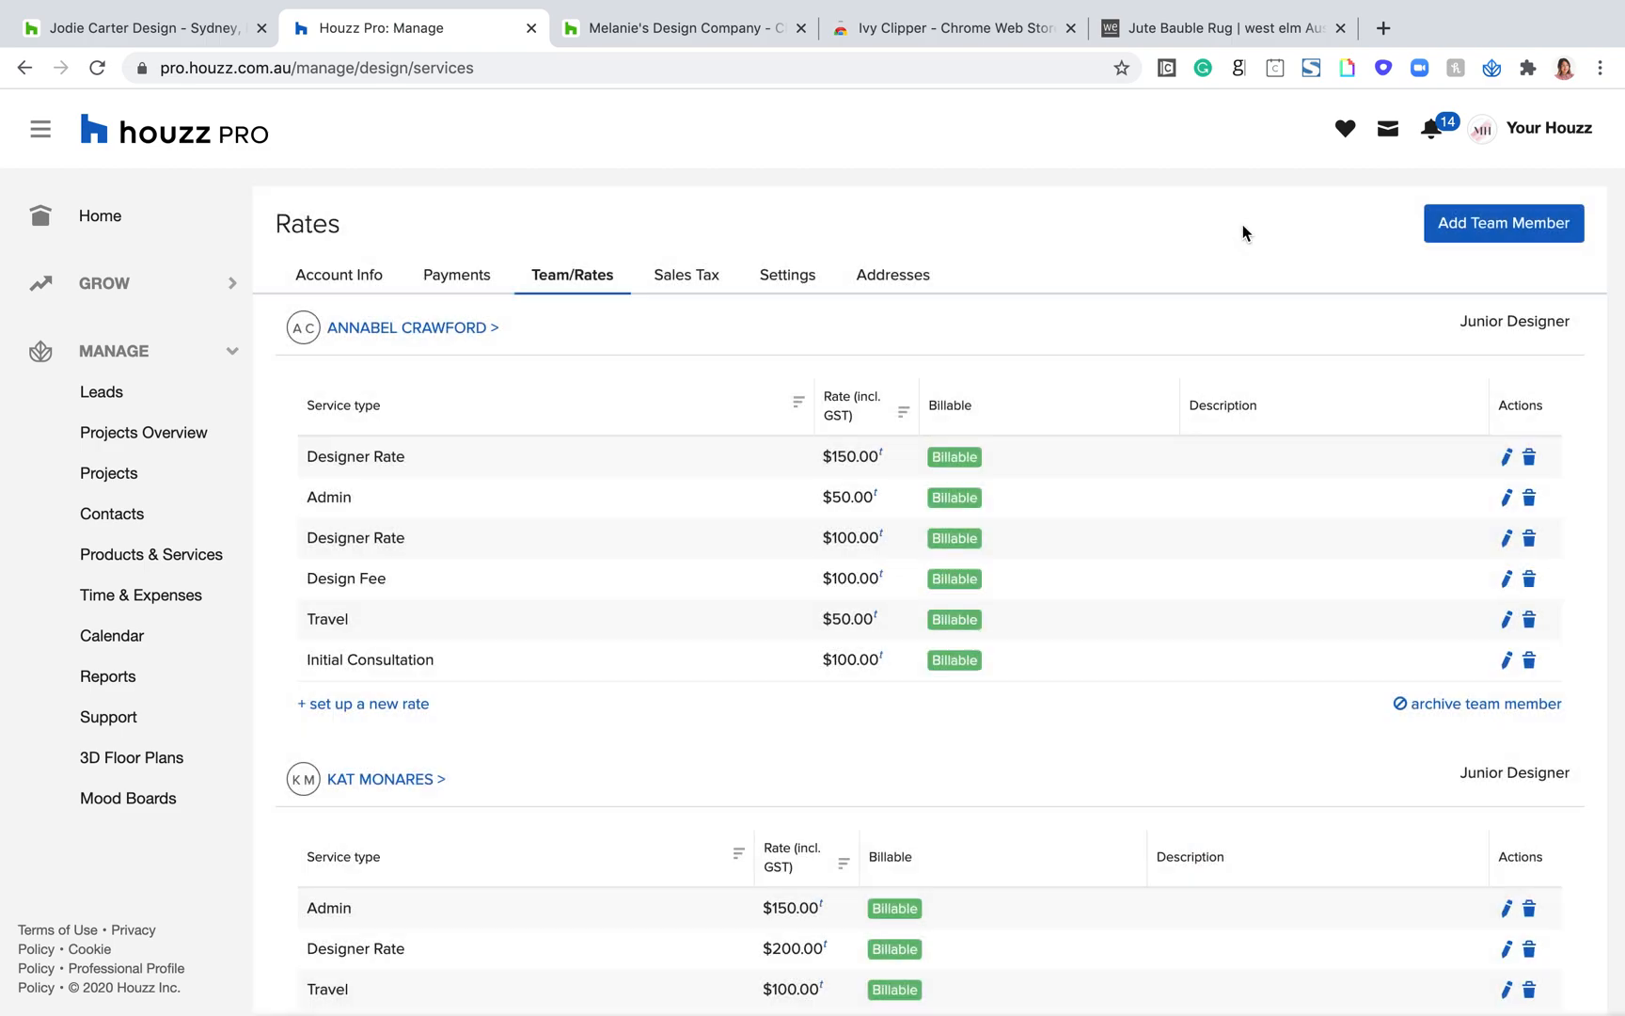
Step: Start a new rate for the first listed team member with service type Admin, a rate of $1000 and Billable kept at Yes
{"action": "scroll", "coordinate": [603, 533], "scroll_direction": "down", "scroll_amount": 2}
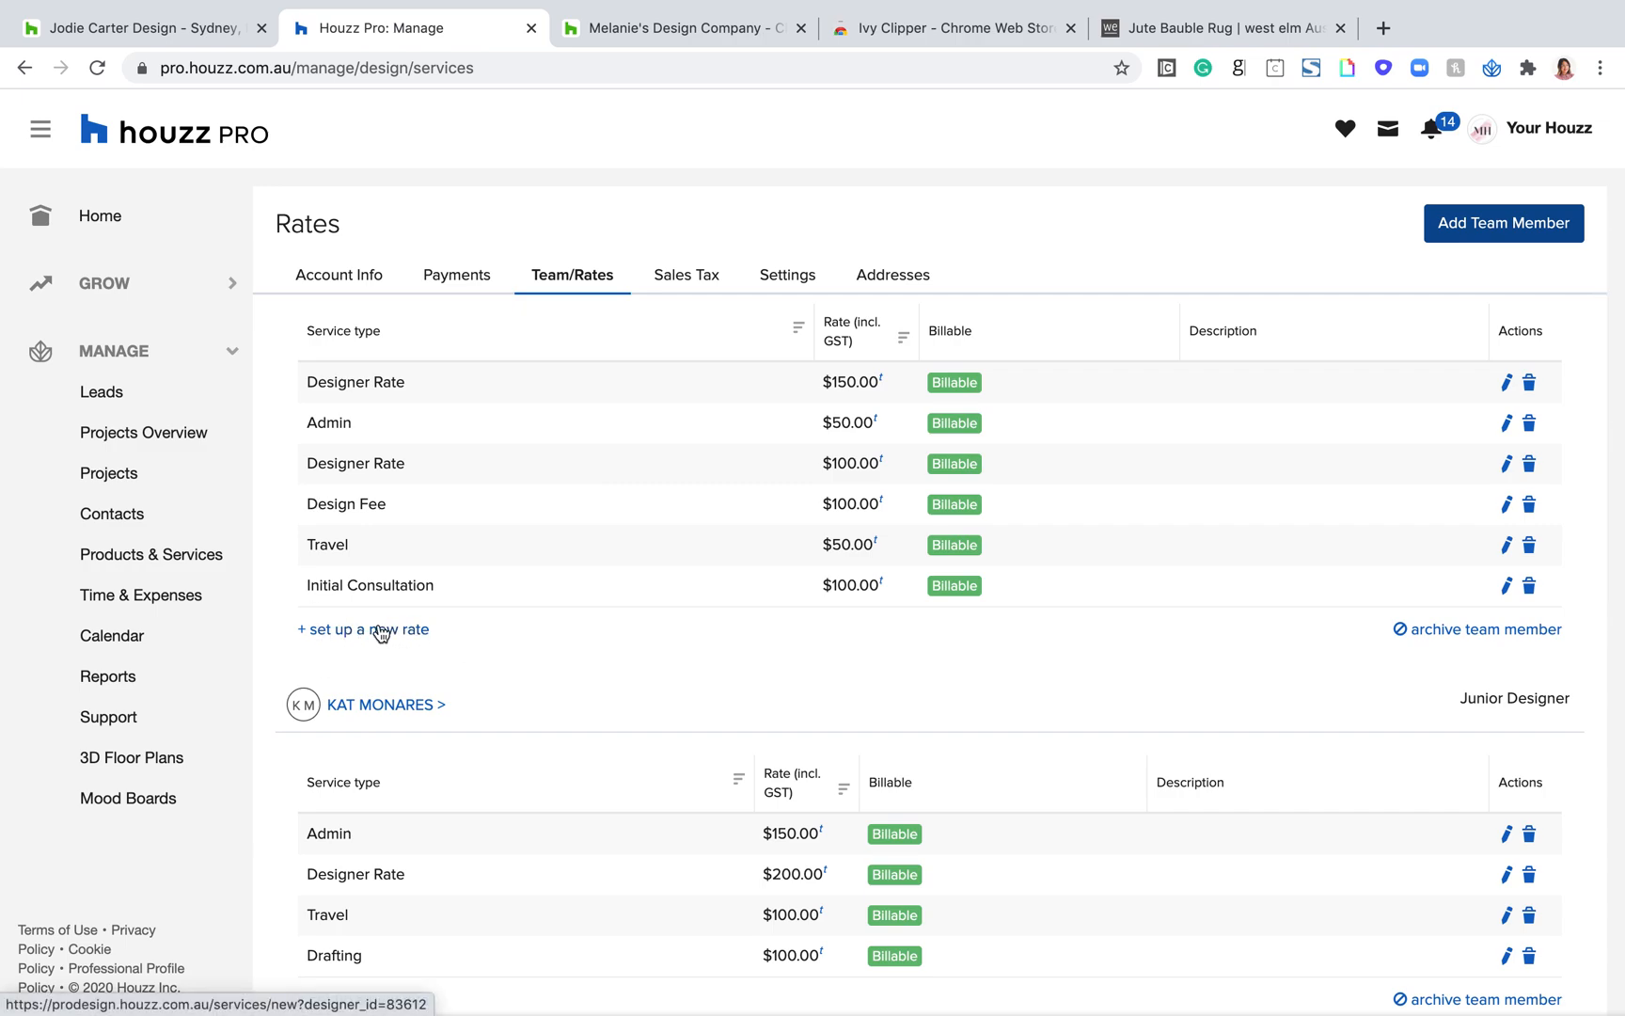
{"action": "scroll", "coordinate": [380, 632], "scroll_direction": "up", "scroll_amount": 2}
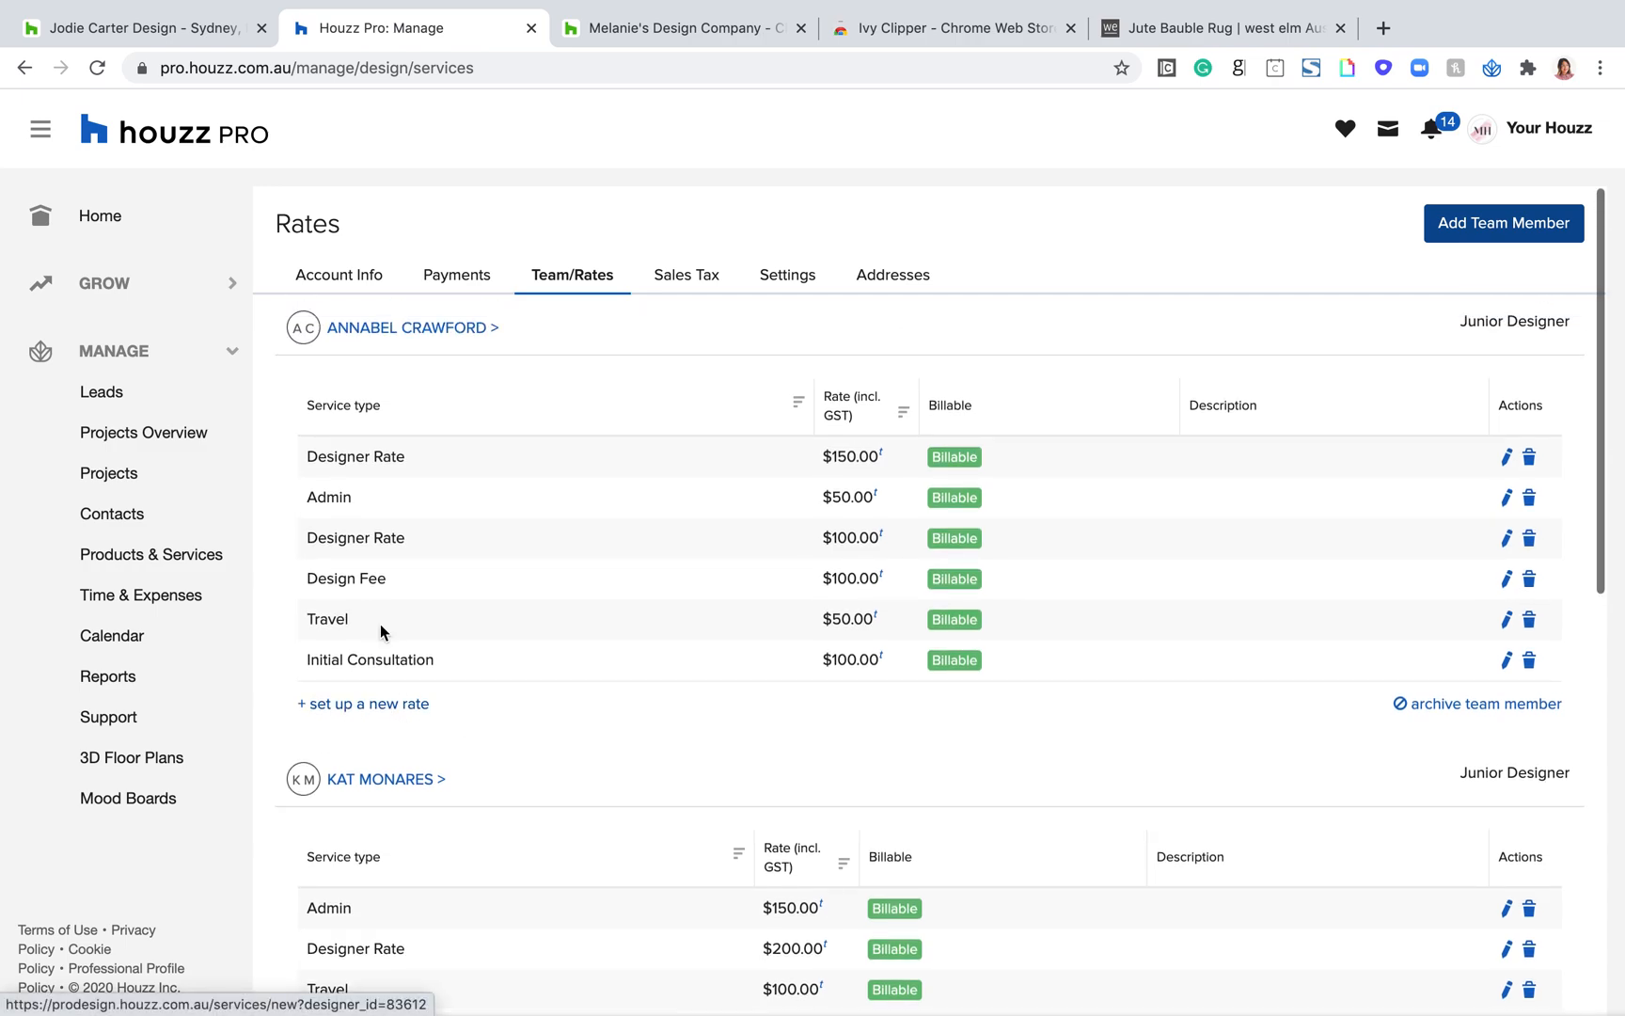
{"action": "left_click", "coordinate": [346, 704]}
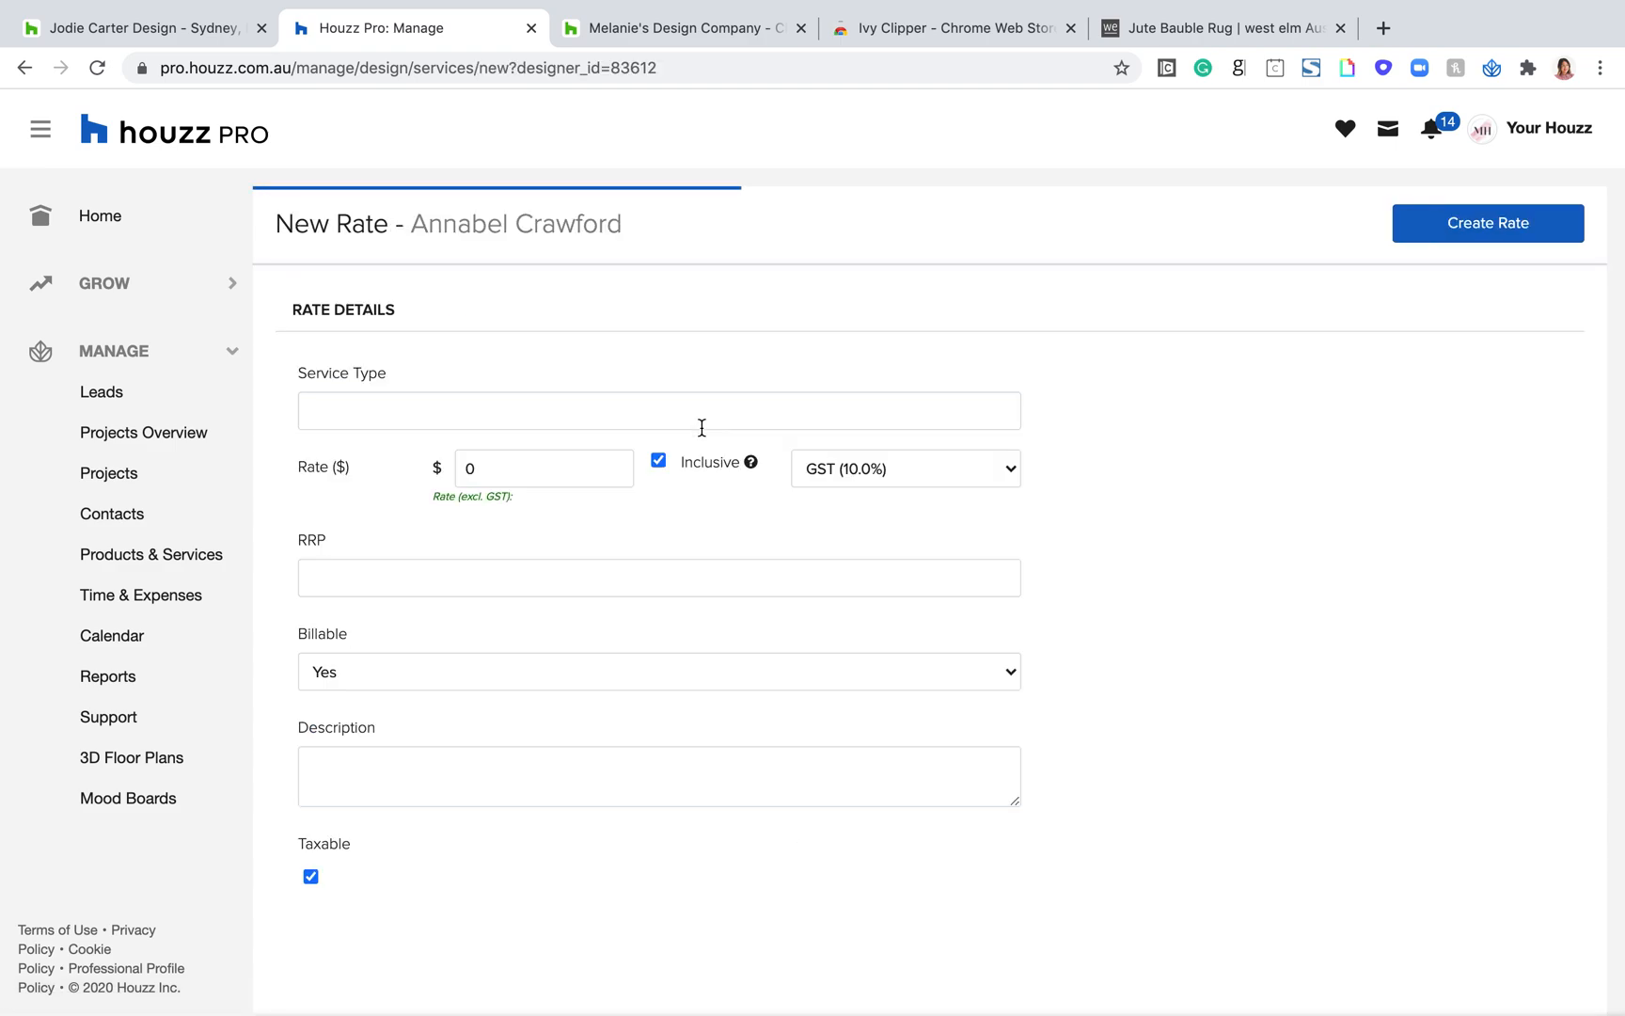
{"action": "left_click", "coordinate": [373, 401]}
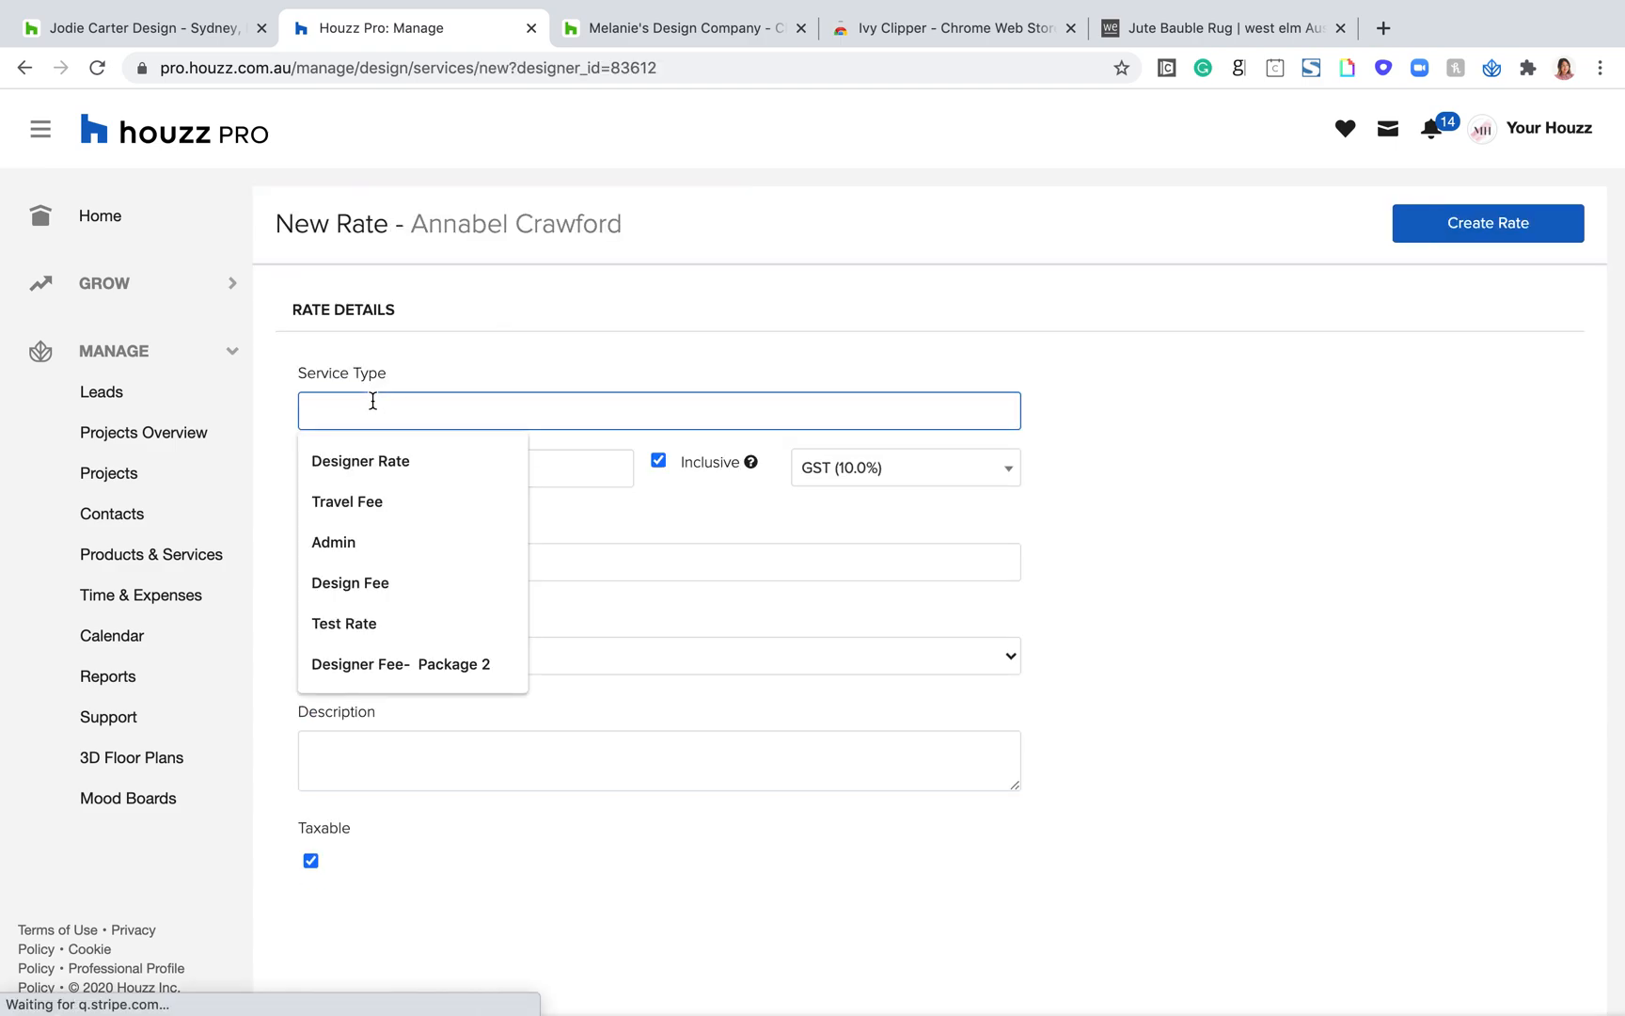
{"action": "left_click", "coordinate": [363, 536]}
{"action": "left_click", "coordinate": [500, 460]}
{"action": "type", "text": "1000"}
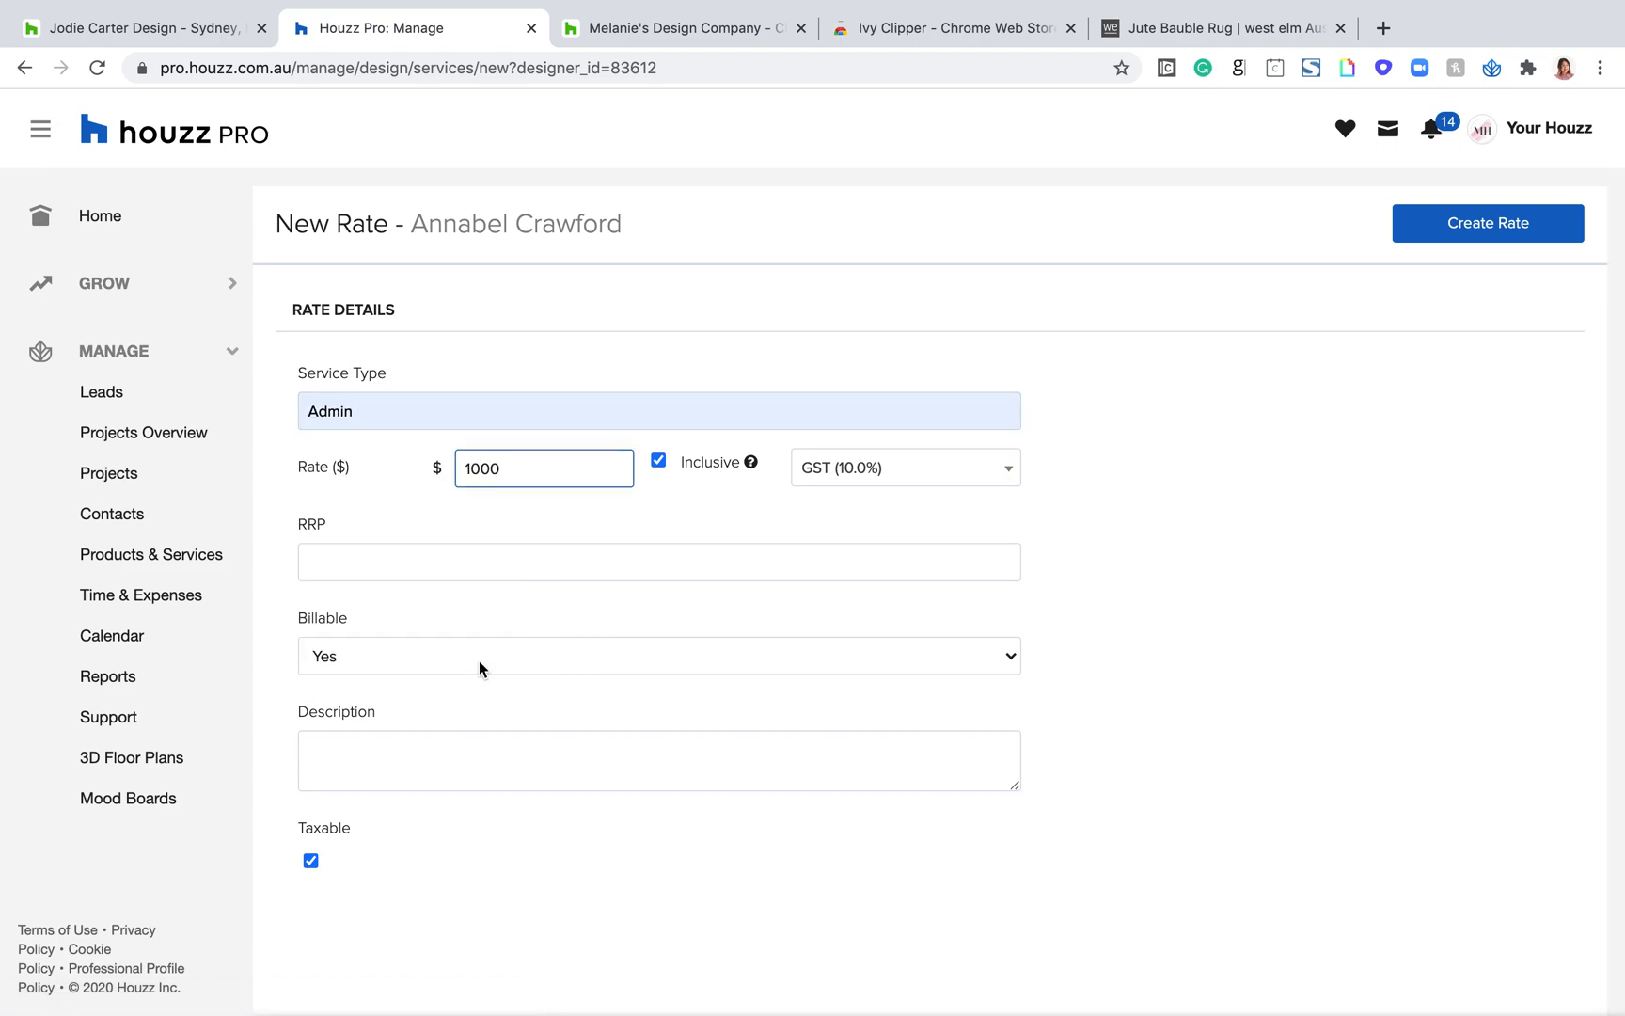
{"action": "left_click", "coordinate": [468, 662]}
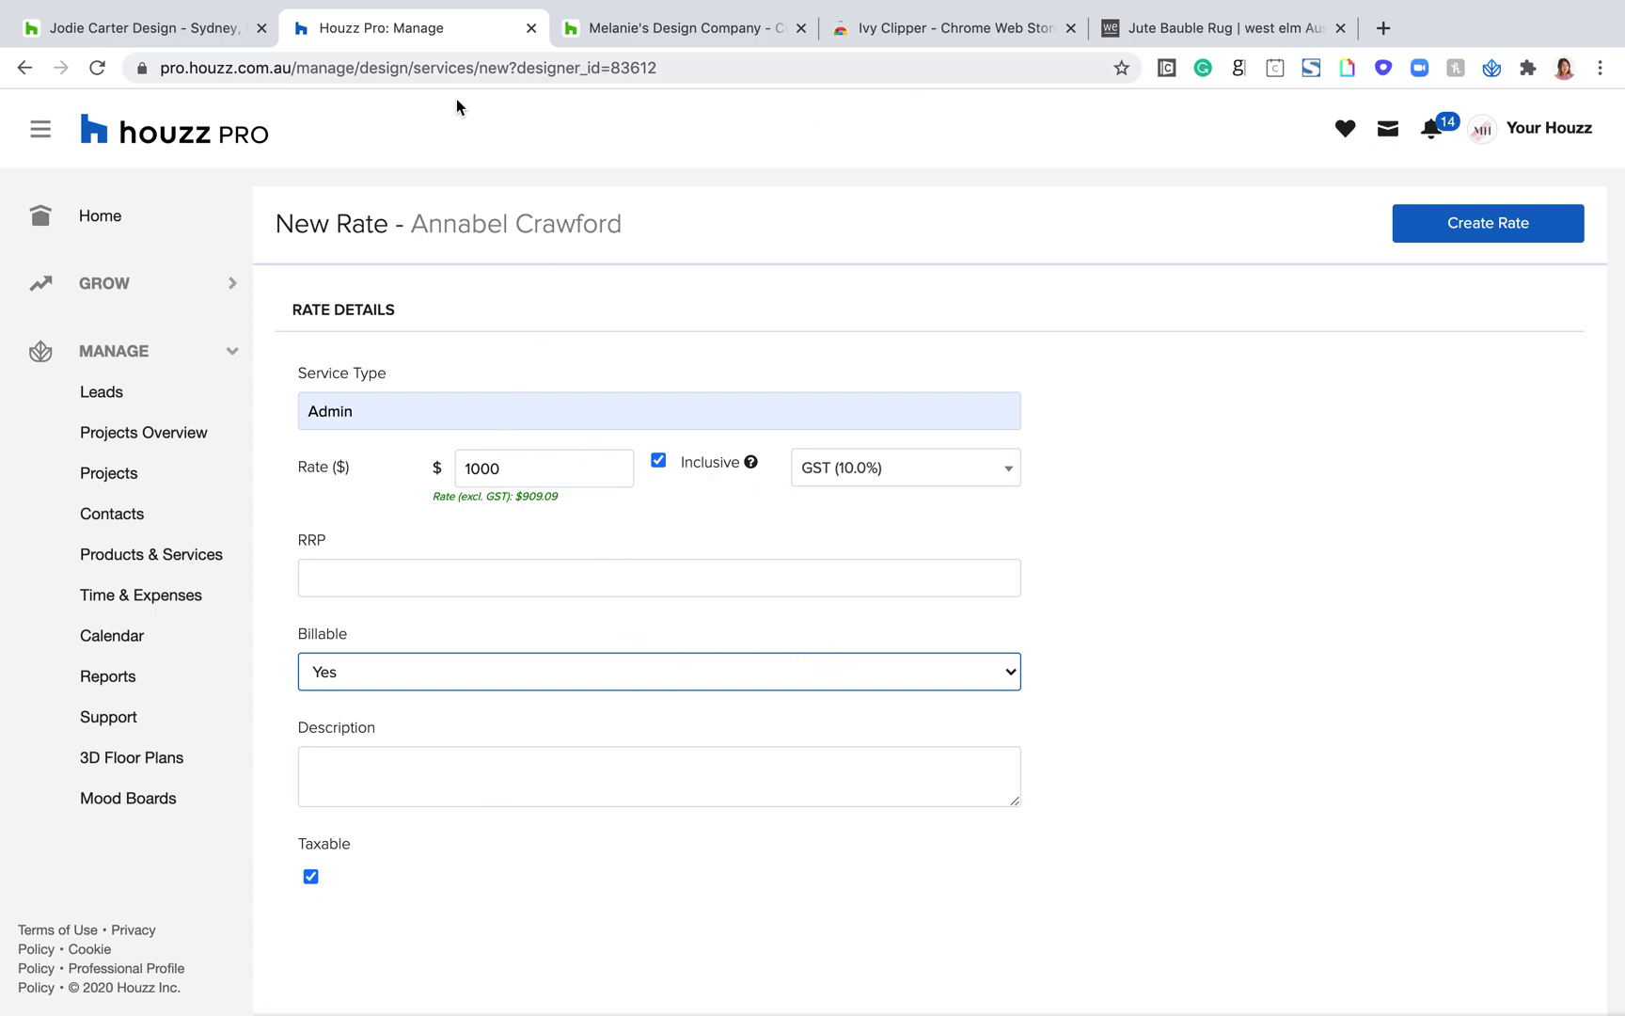
Step: Leave the new rate form without saving and review the team members' rates, highlighting the My Rates heading
{"action": "left_click", "coordinate": [23, 68]}
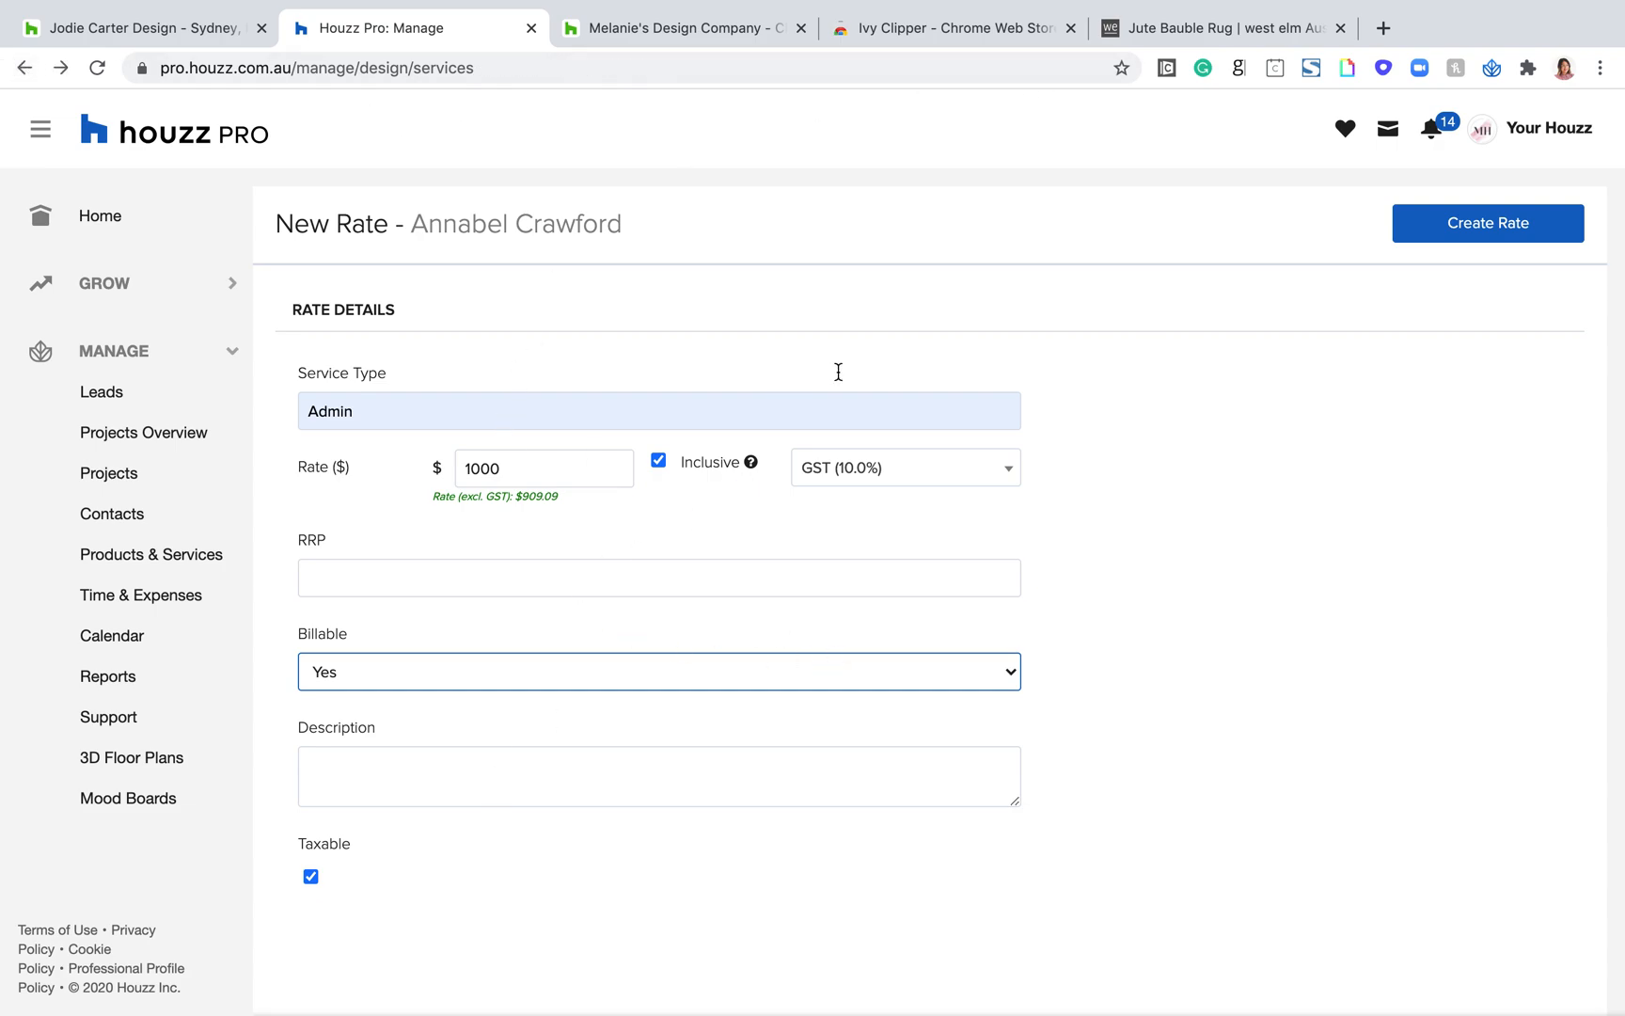
{"action": "scroll", "coordinate": [680, 652], "scroll_direction": "down", "scroll_amount": 3}
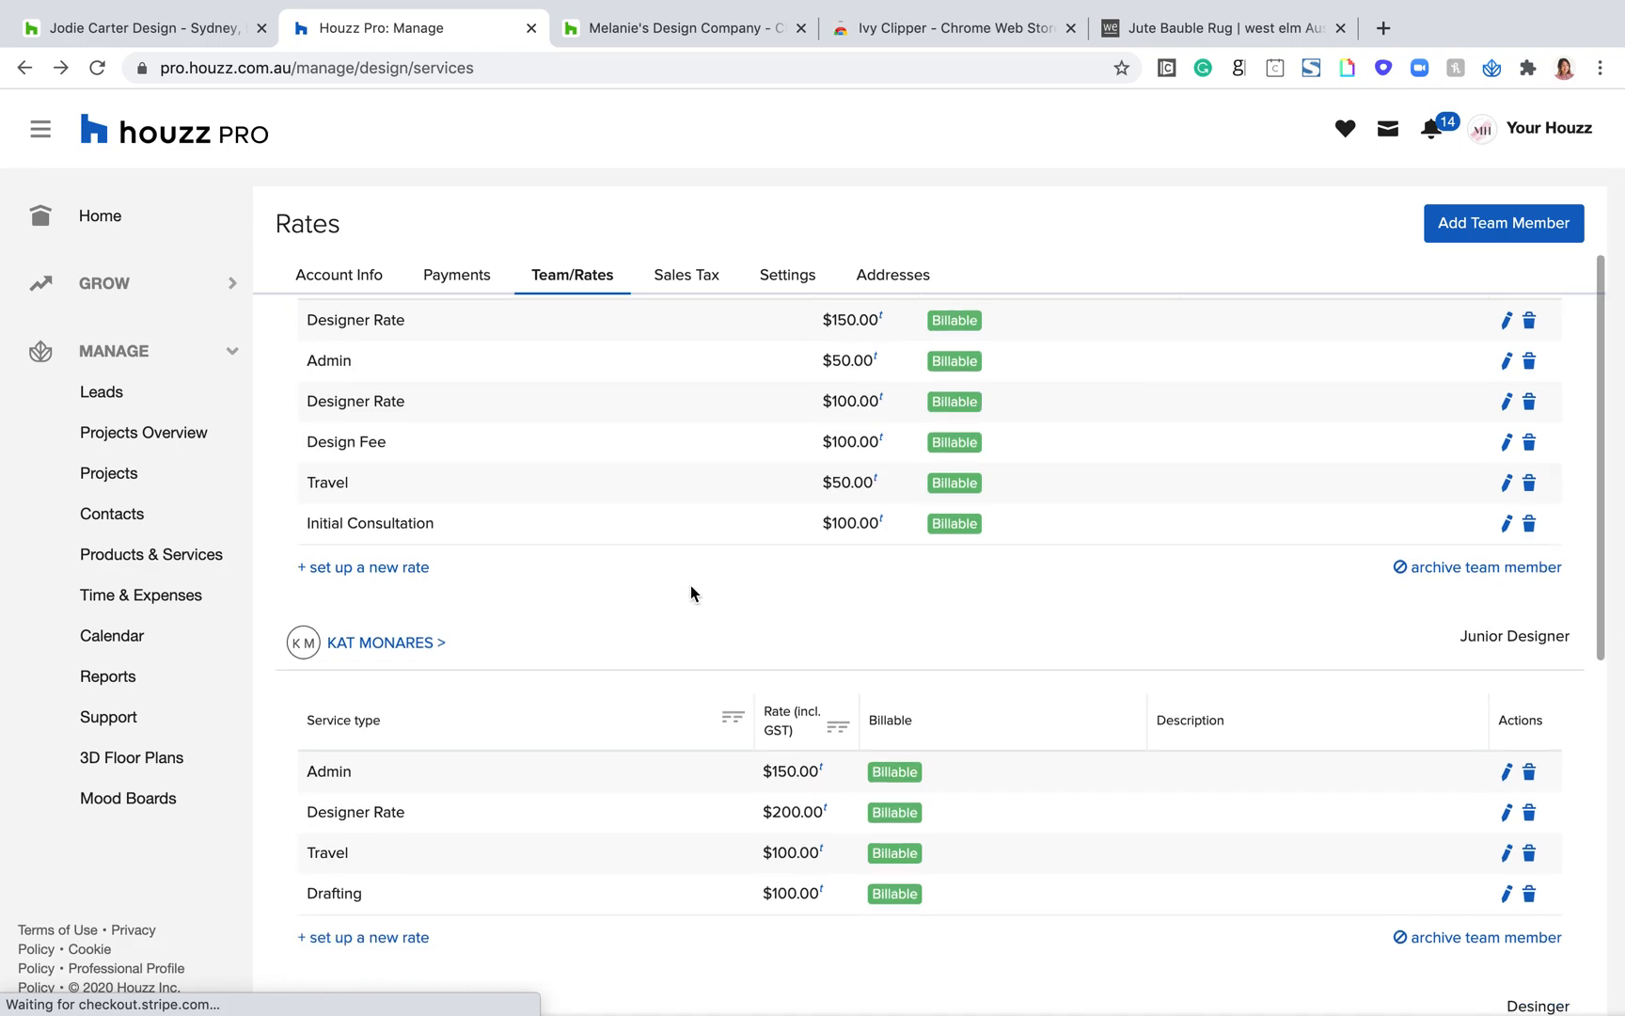
{"action": "scroll", "coordinate": [691, 585], "scroll_direction": "down", "scroll_amount": 7}
{"action": "left_click_drag", "start_coordinate": [429, 490], "coordinate": [313, 485]}
{"action": "scroll", "coordinate": [707, 555], "scroll_direction": "down", "scroll_amount": 1}
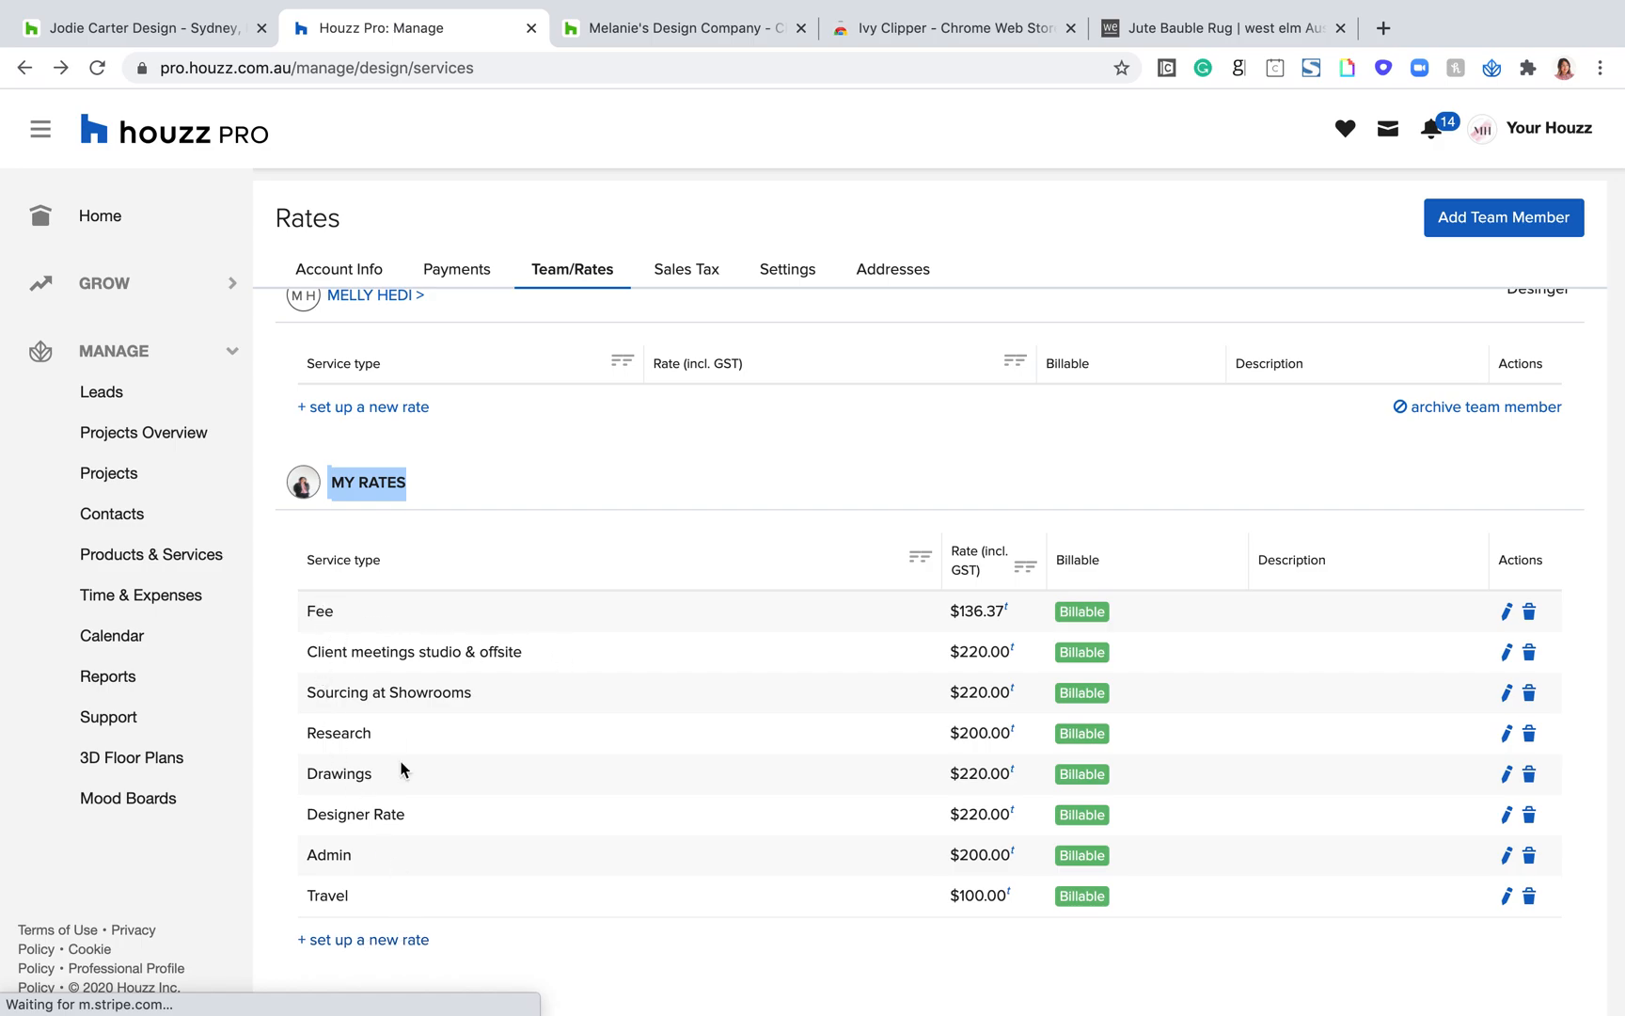
{"action": "scroll", "coordinate": [1153, 785], "scroll_direction": "up", "scroll_amount": 3}
{"action": "scroll", "coordinate": [1153, 785], "scroll_direction": "up", "scroll_amount": 5}
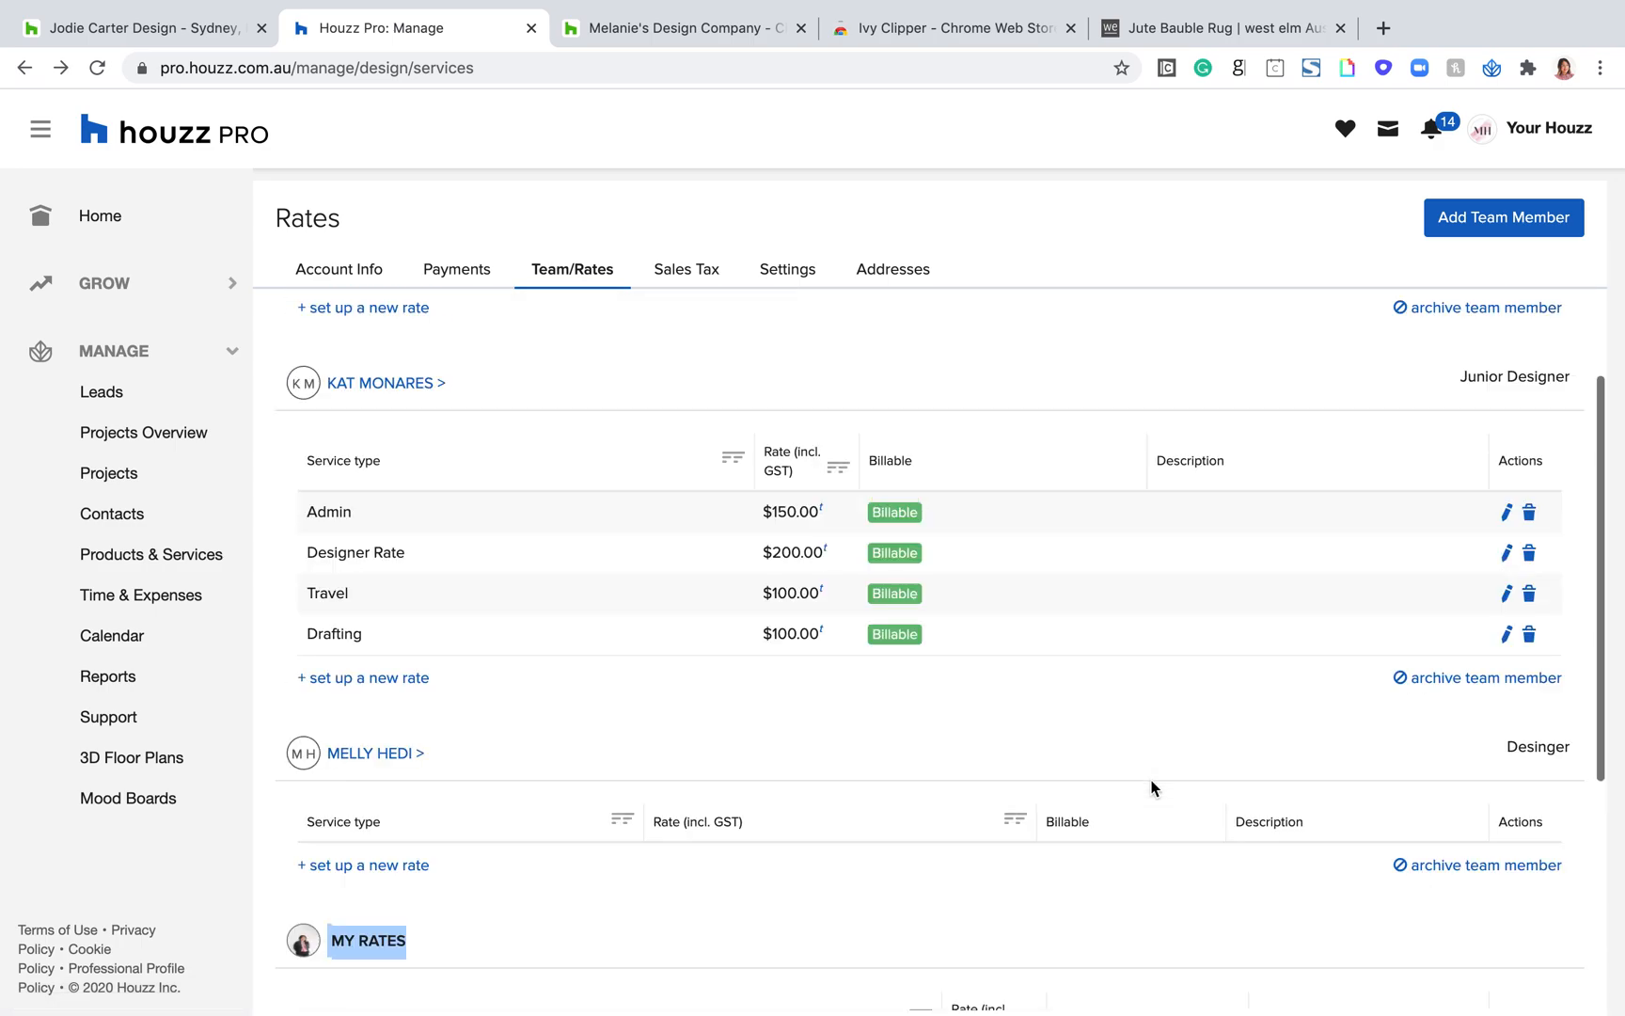
Step: Open the Sales Tax page and point out the Products and Services rows and the Products Inclusive option in the default tax settings
{"action": "left_click", "coordinate": [669, 285]}
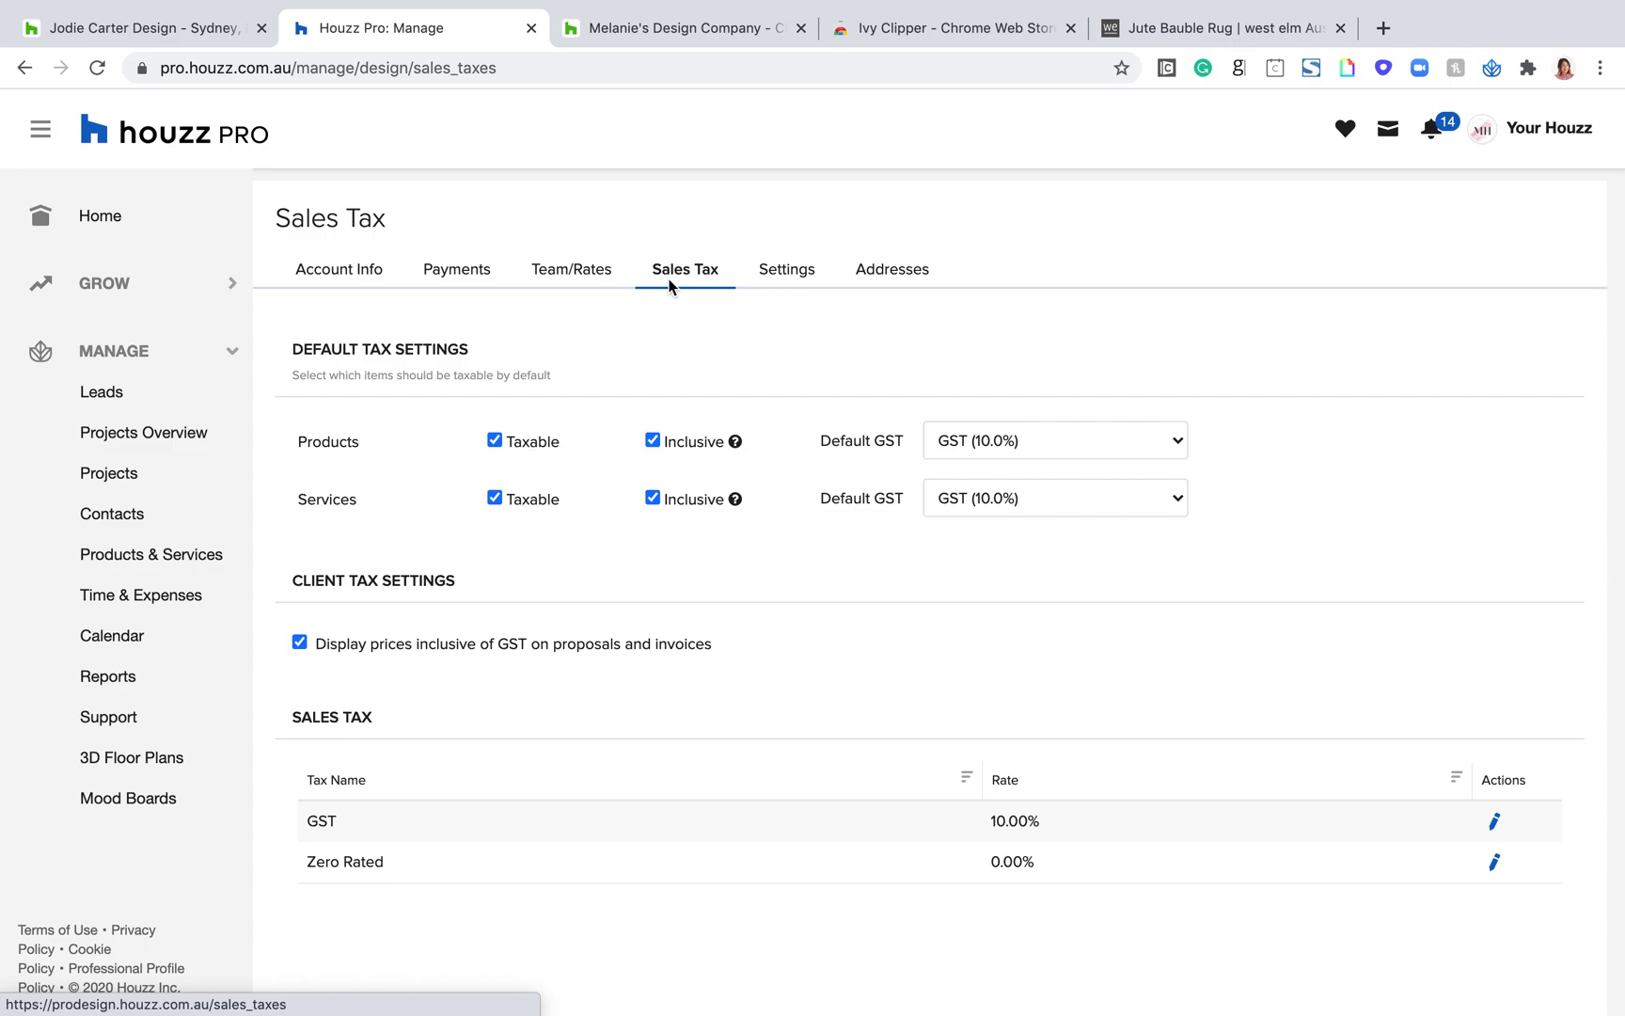
{"action": "left_click_drag", "start_coordinate": [384, 443], "coordinate": [293, 443]}
{"action": "left_click_drag", "start_coordinate": [362, 505], "coordinate": [284, 495]}
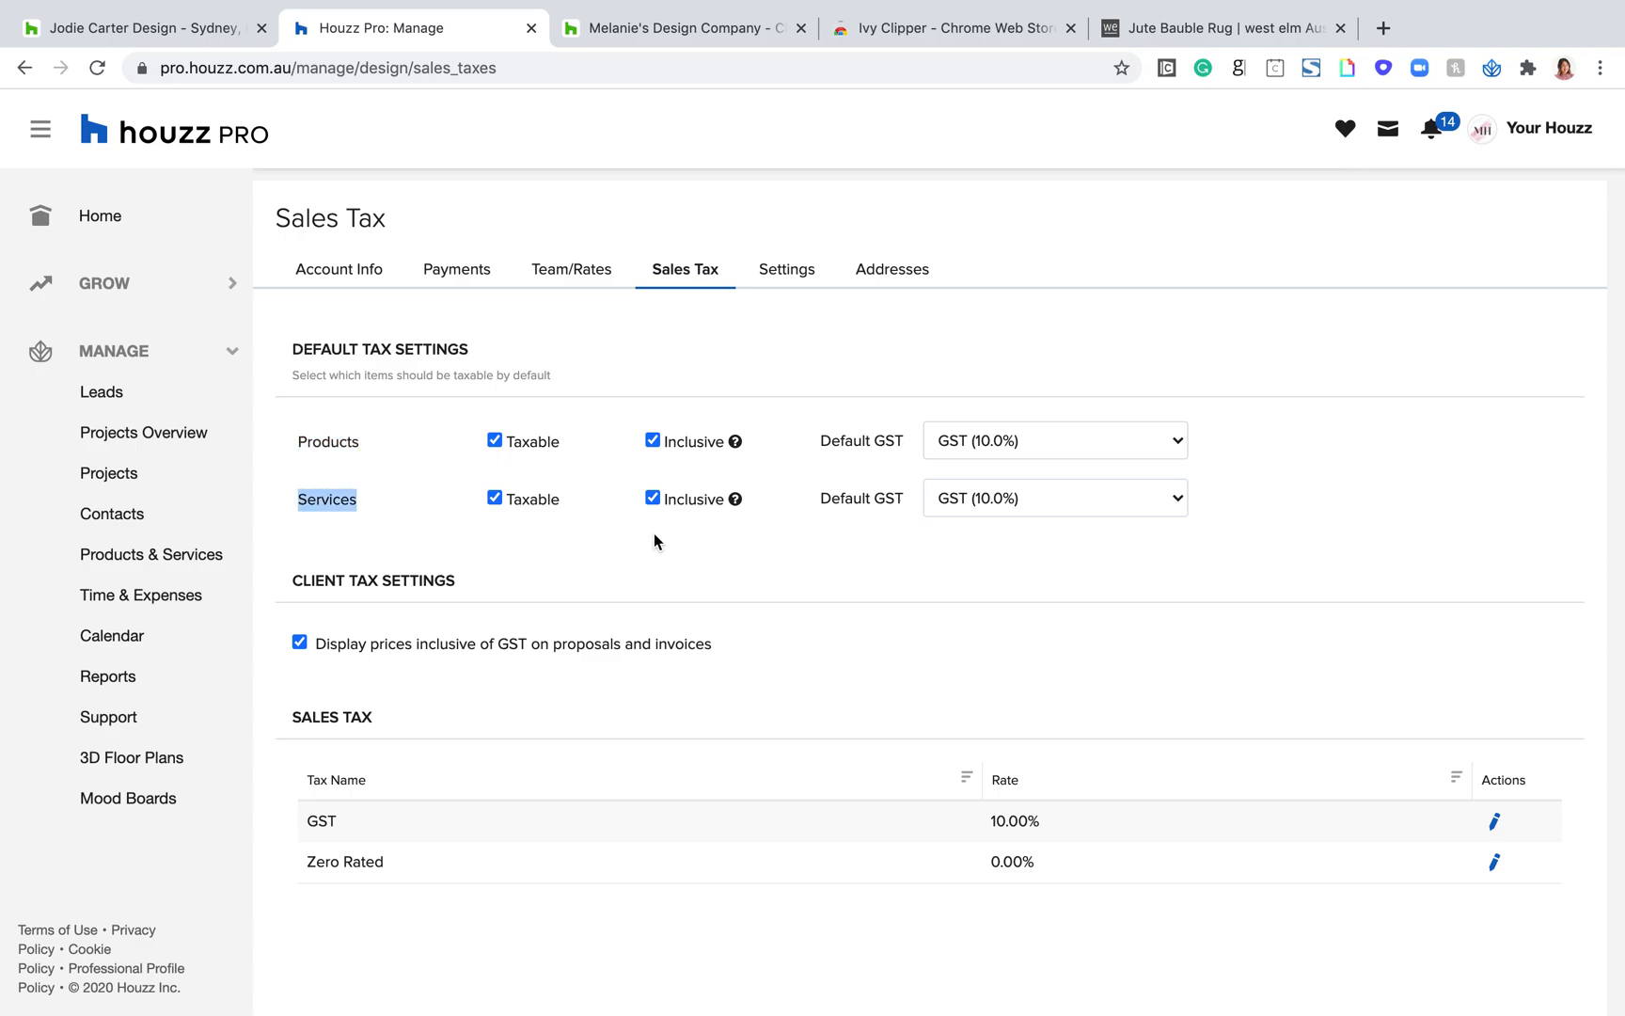
{"action": "scroll", "coordinate": [654, 533], "scroll_direction": "up", "scroll_amount": 2}
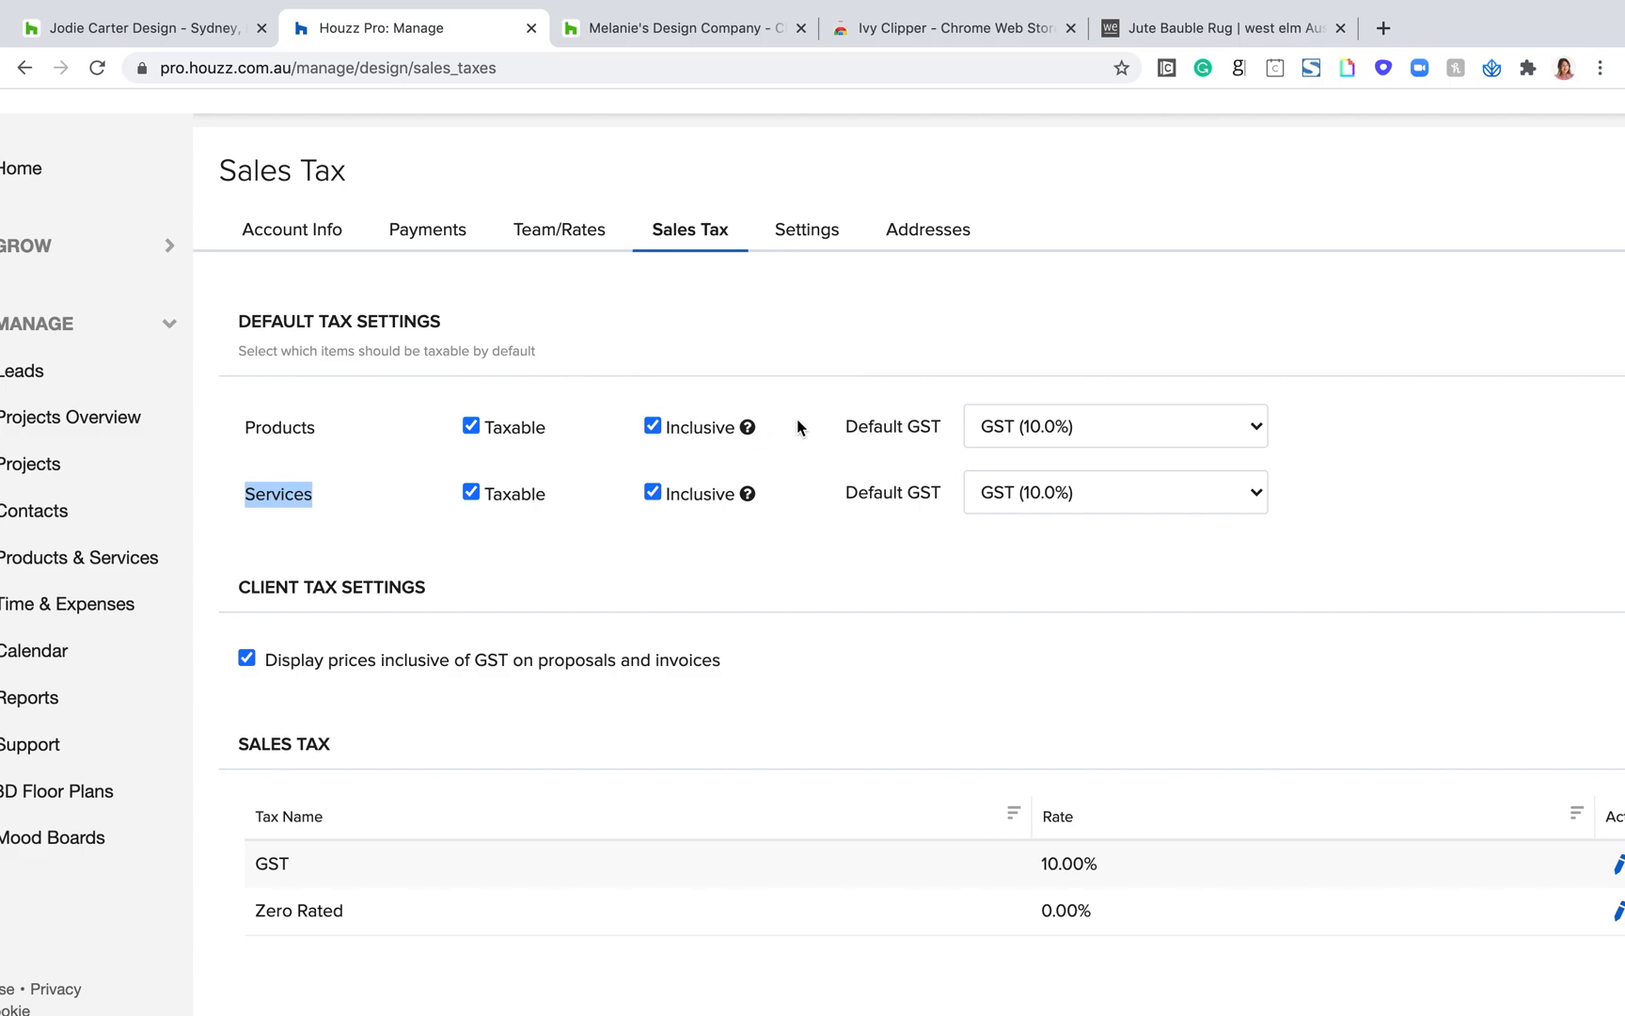
{"action": "left_click_drag", "start_coordinate": [795, 421], "coordinate": [673, 428]}
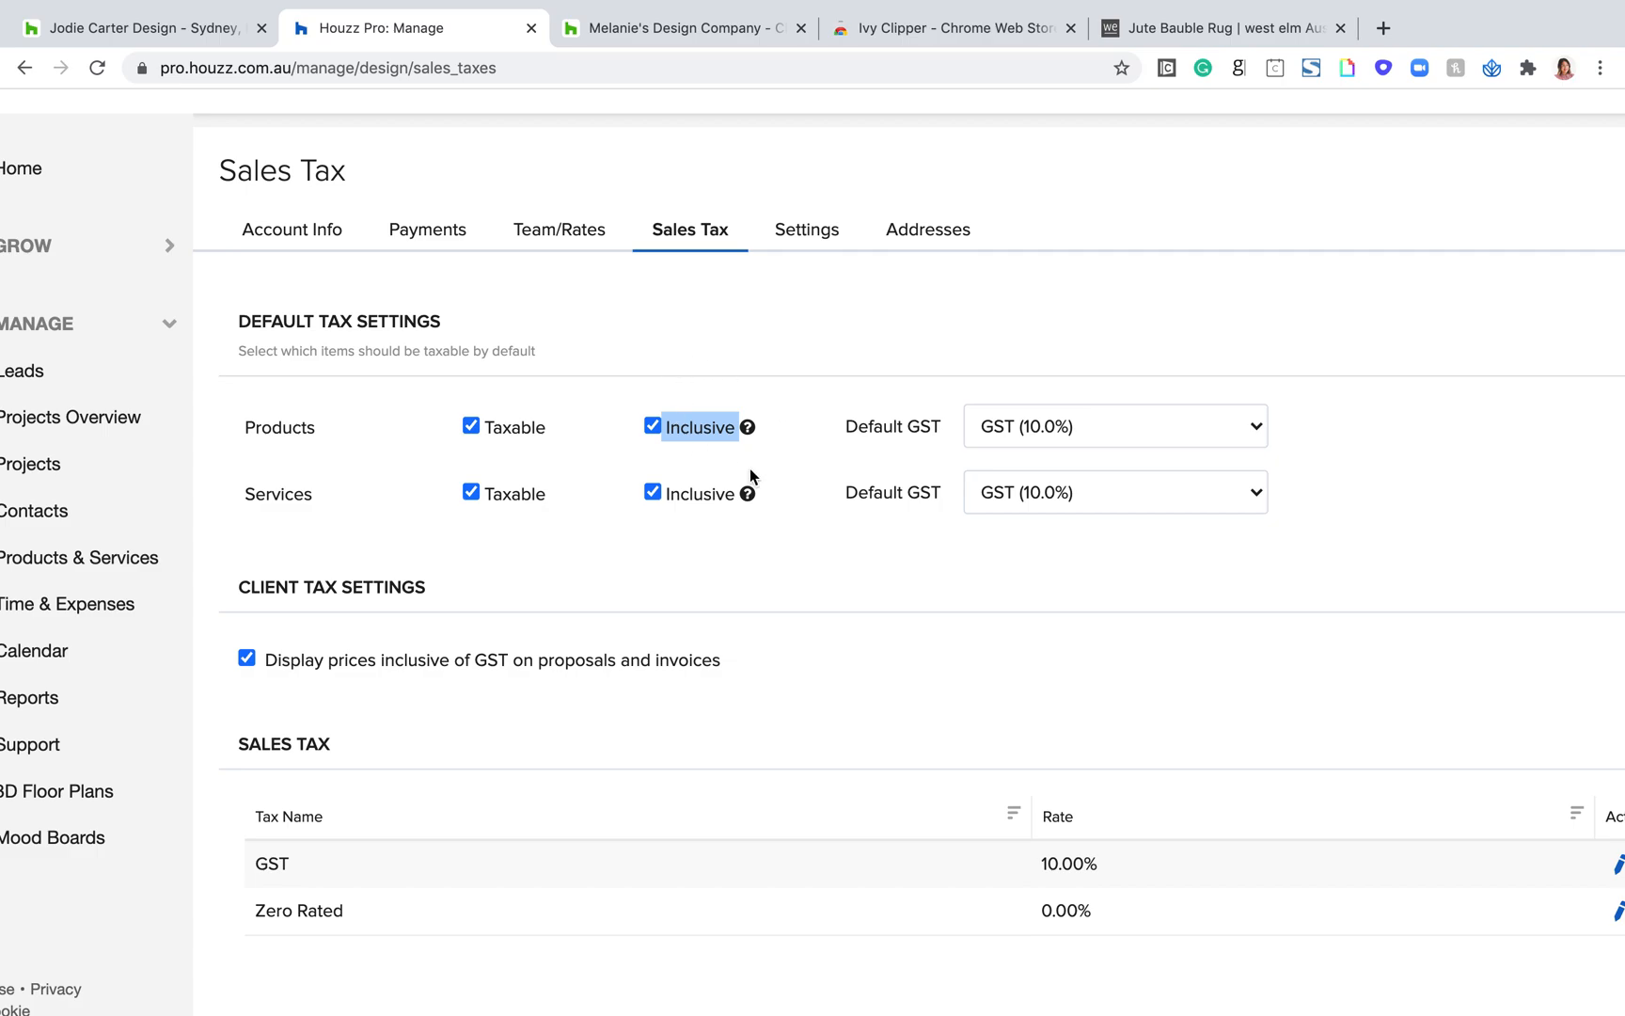
{"action": "scroll", "coordinate": [768, 413], "scroll_direction": "down", "scroll_amount": 1}
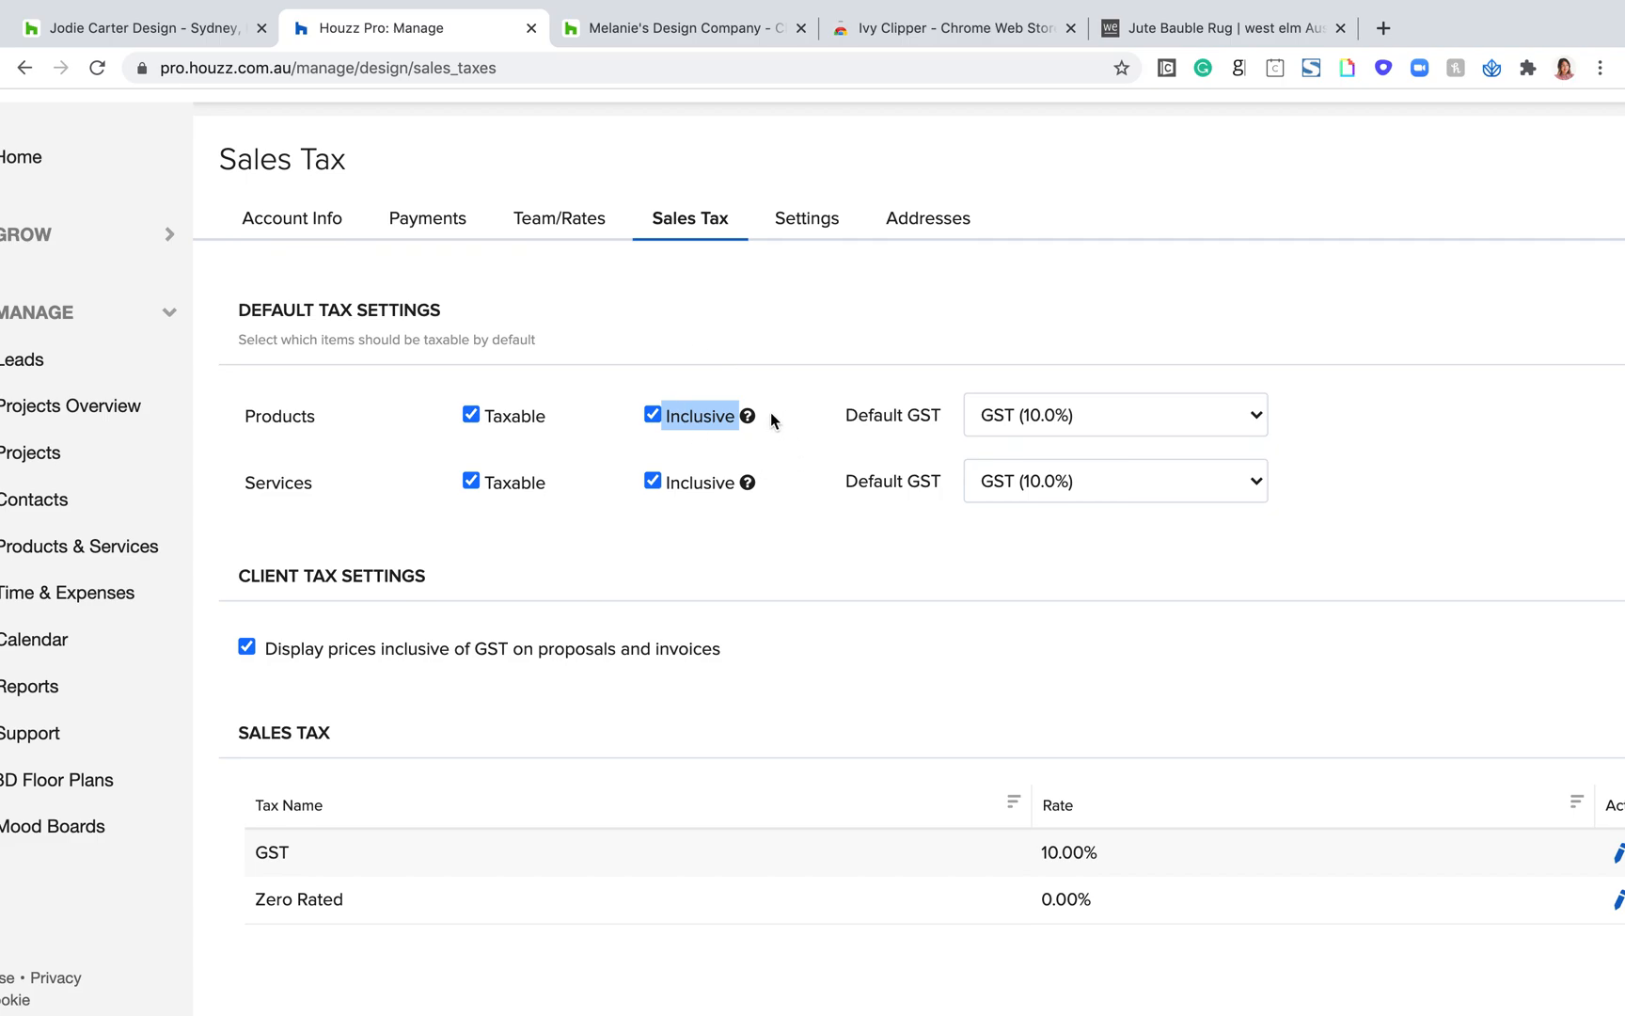
{"action": "scroll", "coordinate": [770, 413], "scroll_direction": "down", "scroll_amount": 3}
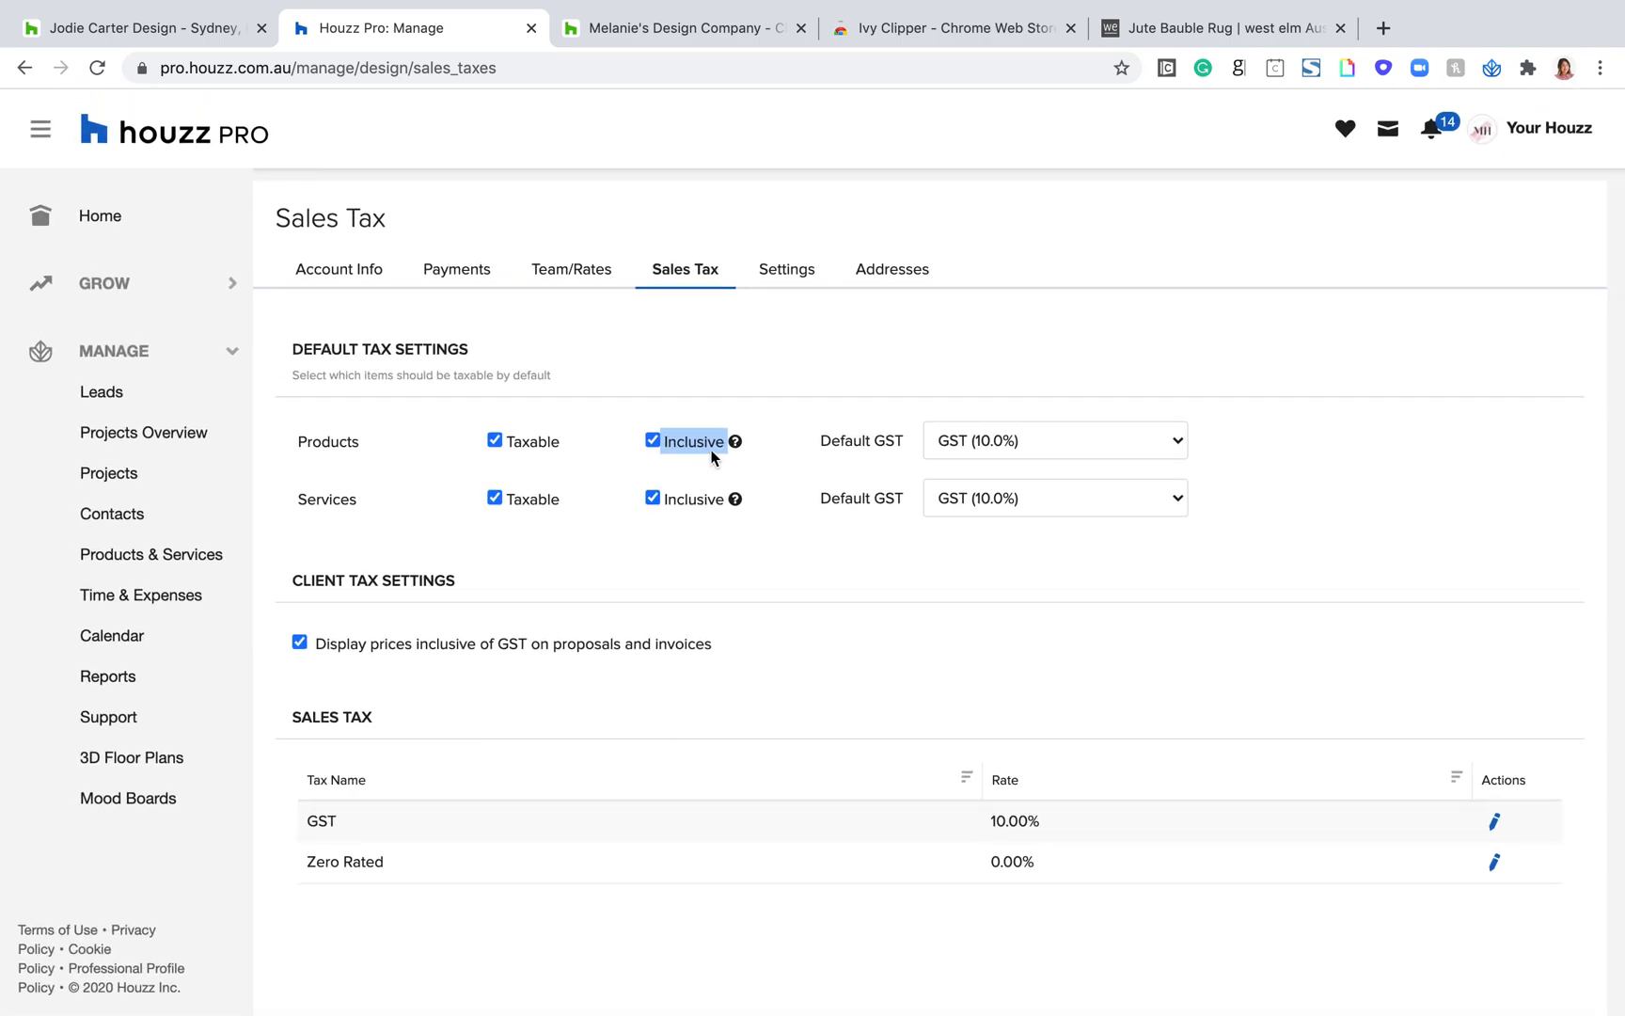
Step: Switch the Products row's Inclusive option off and on again, and highlight its Inclusive and Taxable labels
{"action": "left_click_drag", "start_coordinate": [377, 436], "coordinate": [276, 436]}
{"action": "left_click_drag", "start_coordinate": [365, 467], "coordinate": [317, 445]}
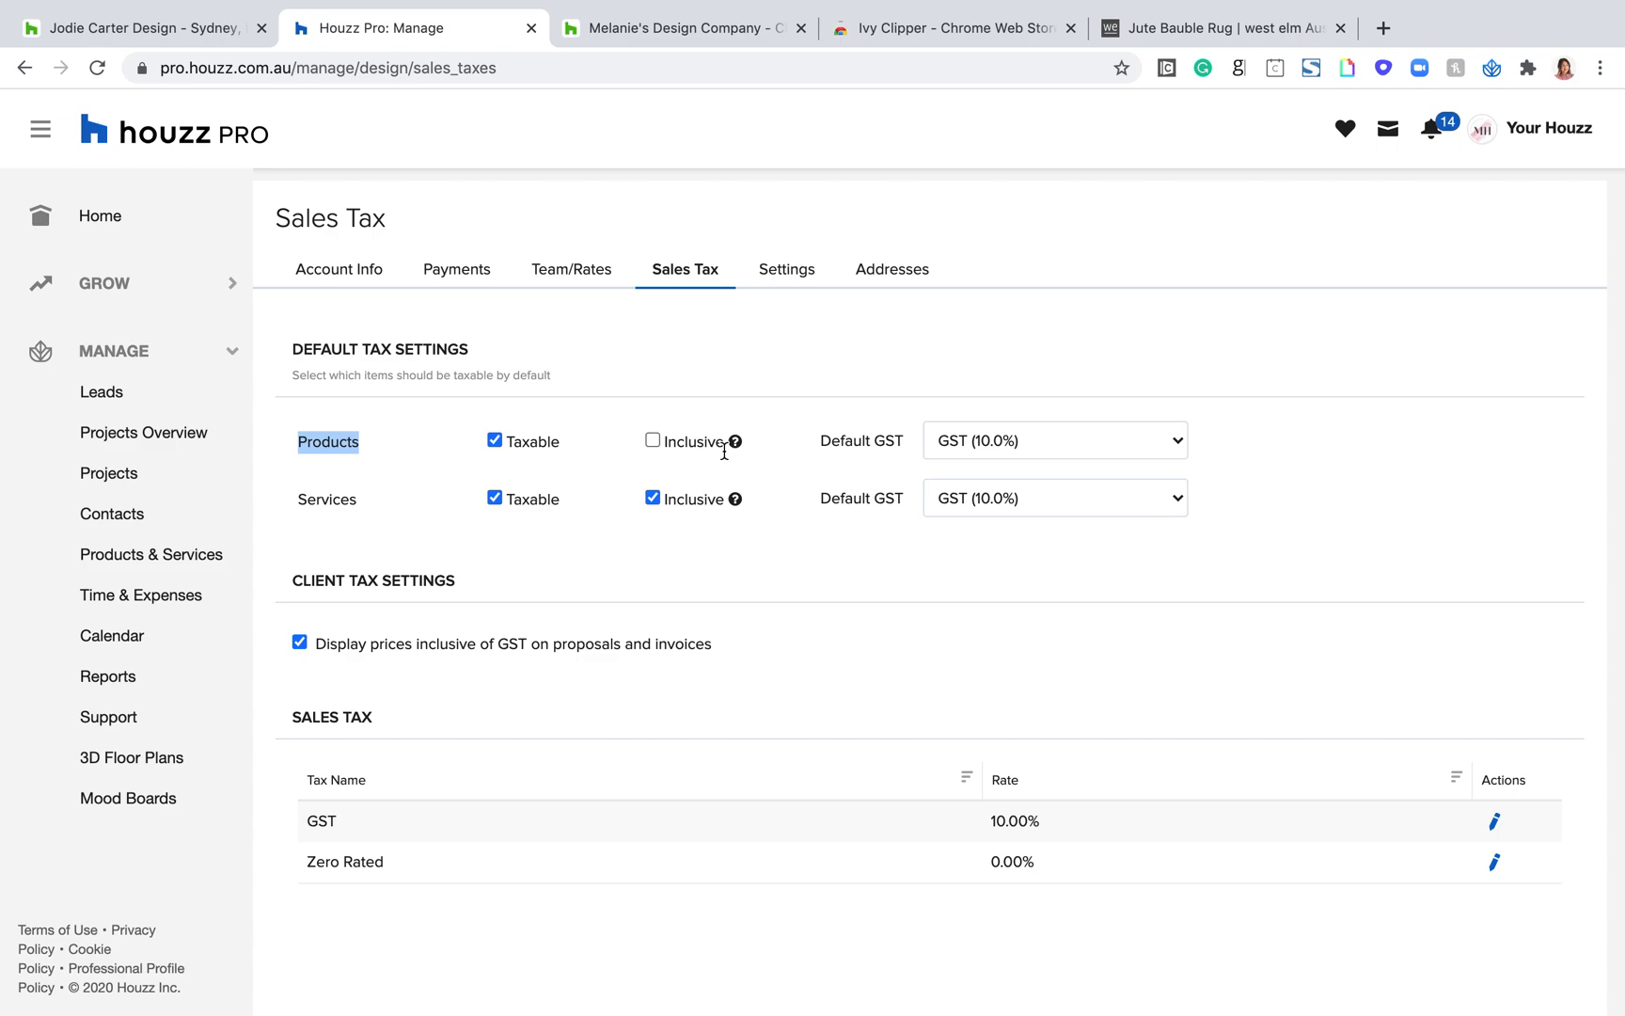
{"action": "left_click", "coordinate": [669, 395]}
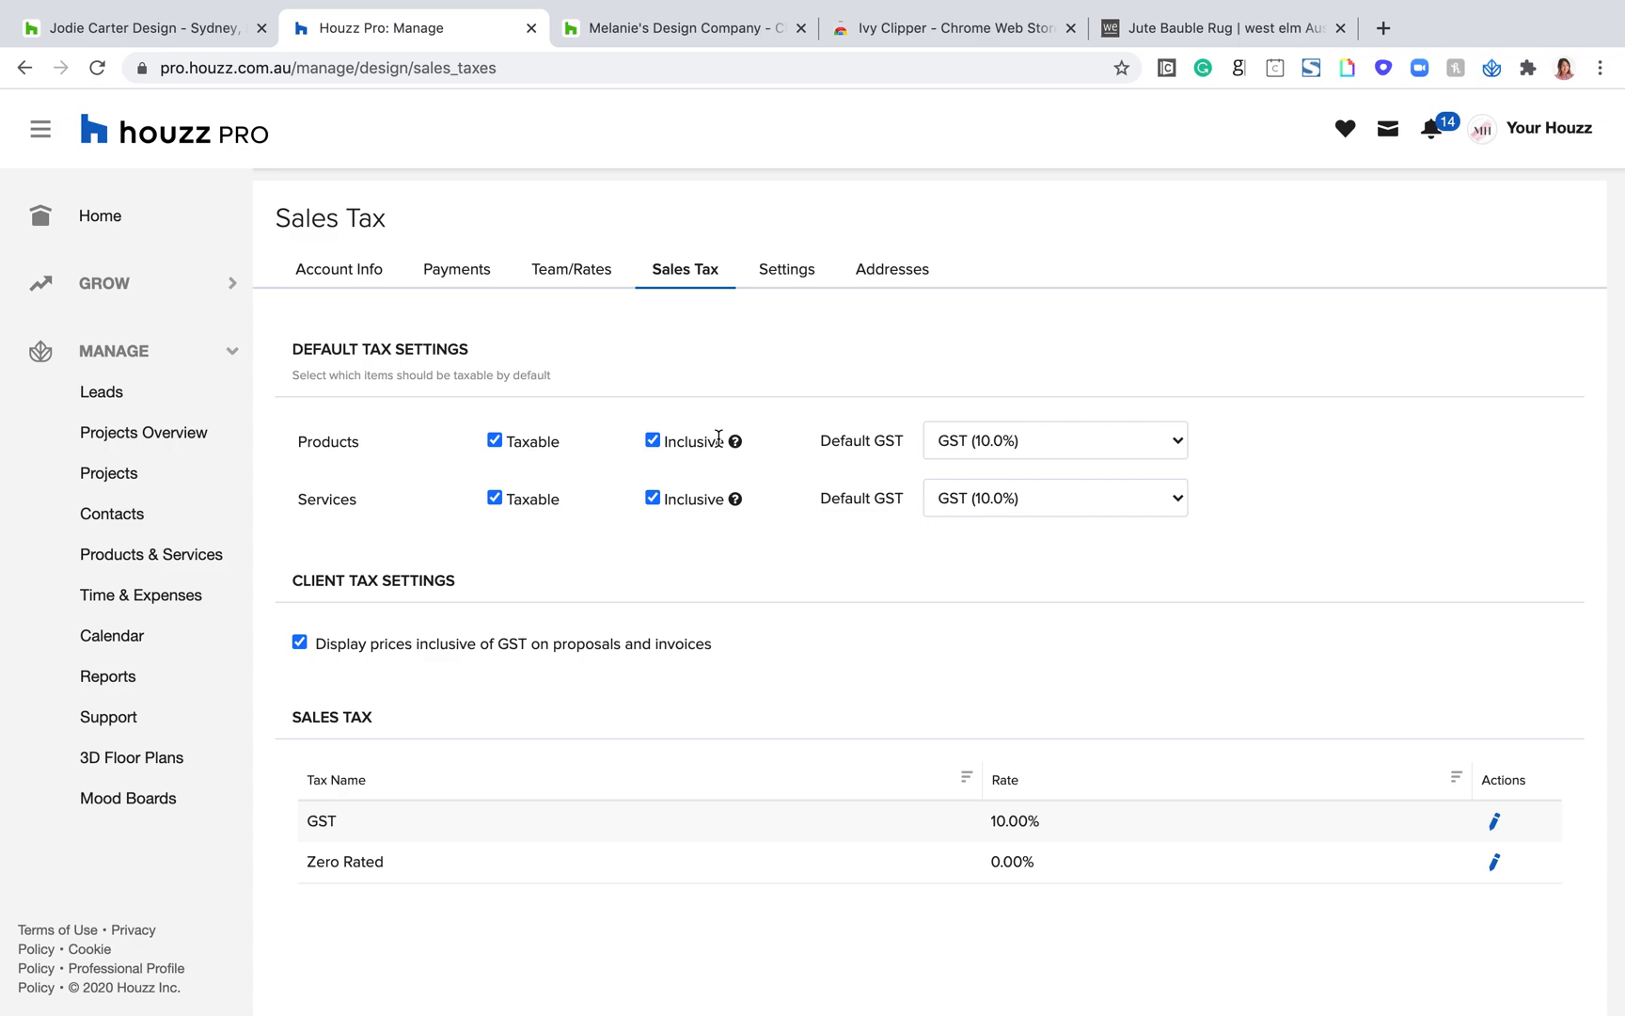
{"action": "left_click_drag", "start_coordinate": [729, 441], "coordinate": [620, 433]}
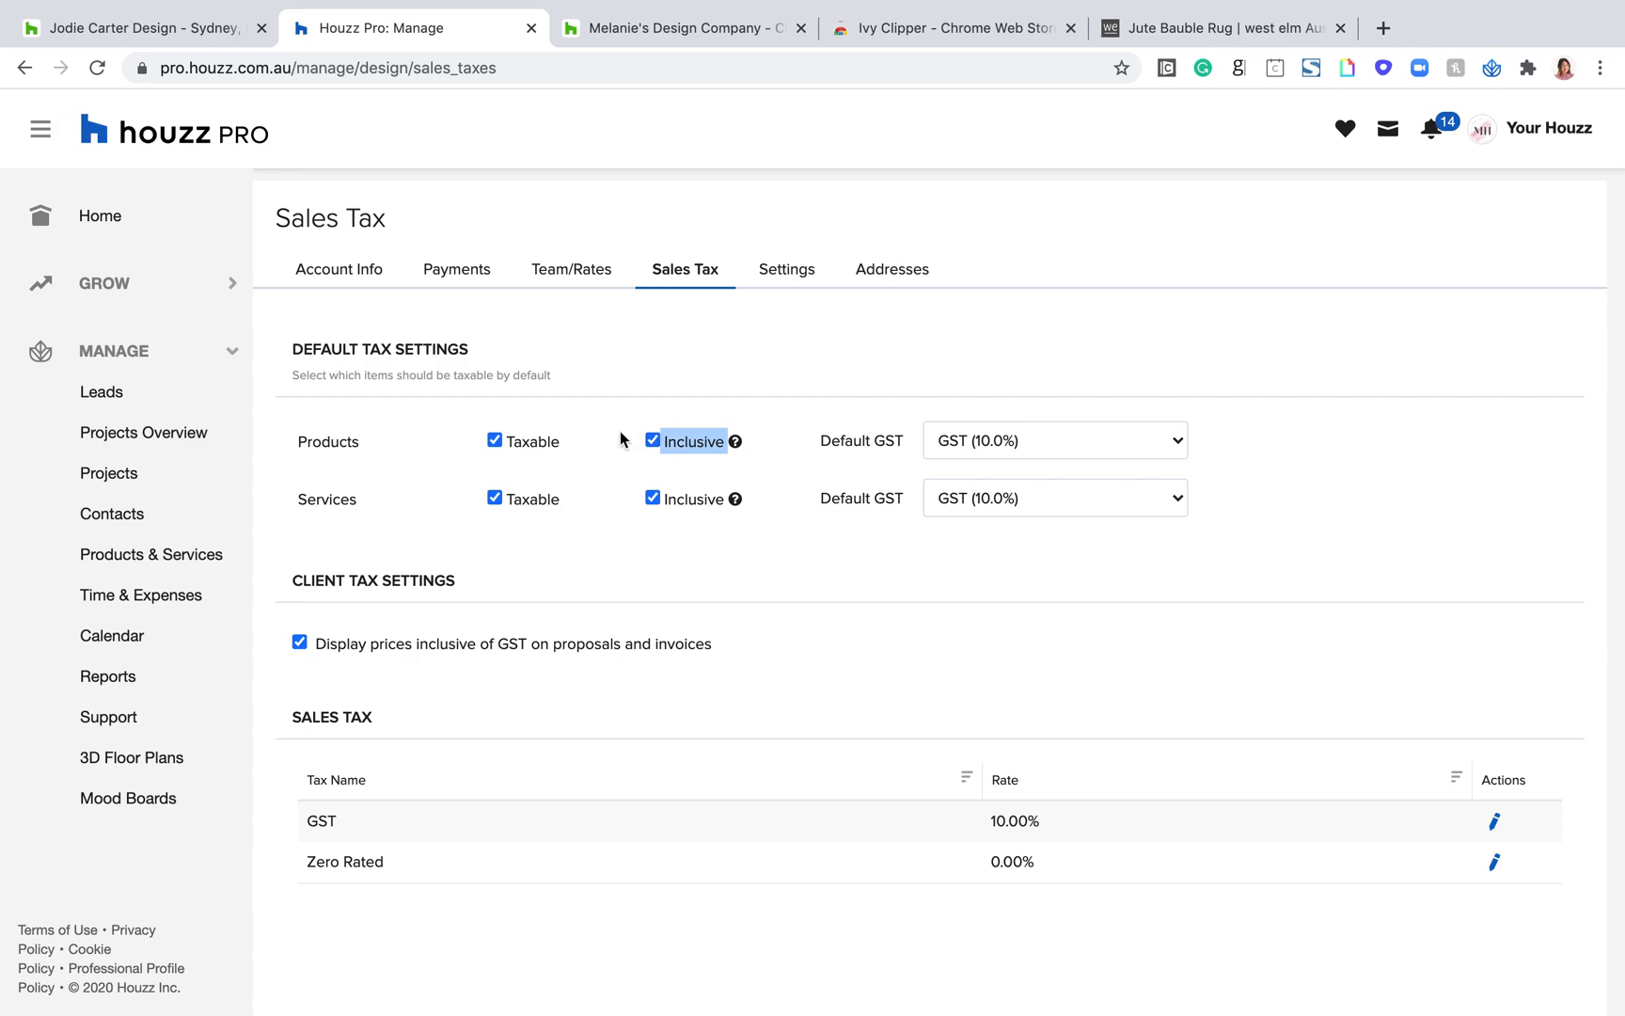
{"action": "left_click", "coordinate": [831, 365]}
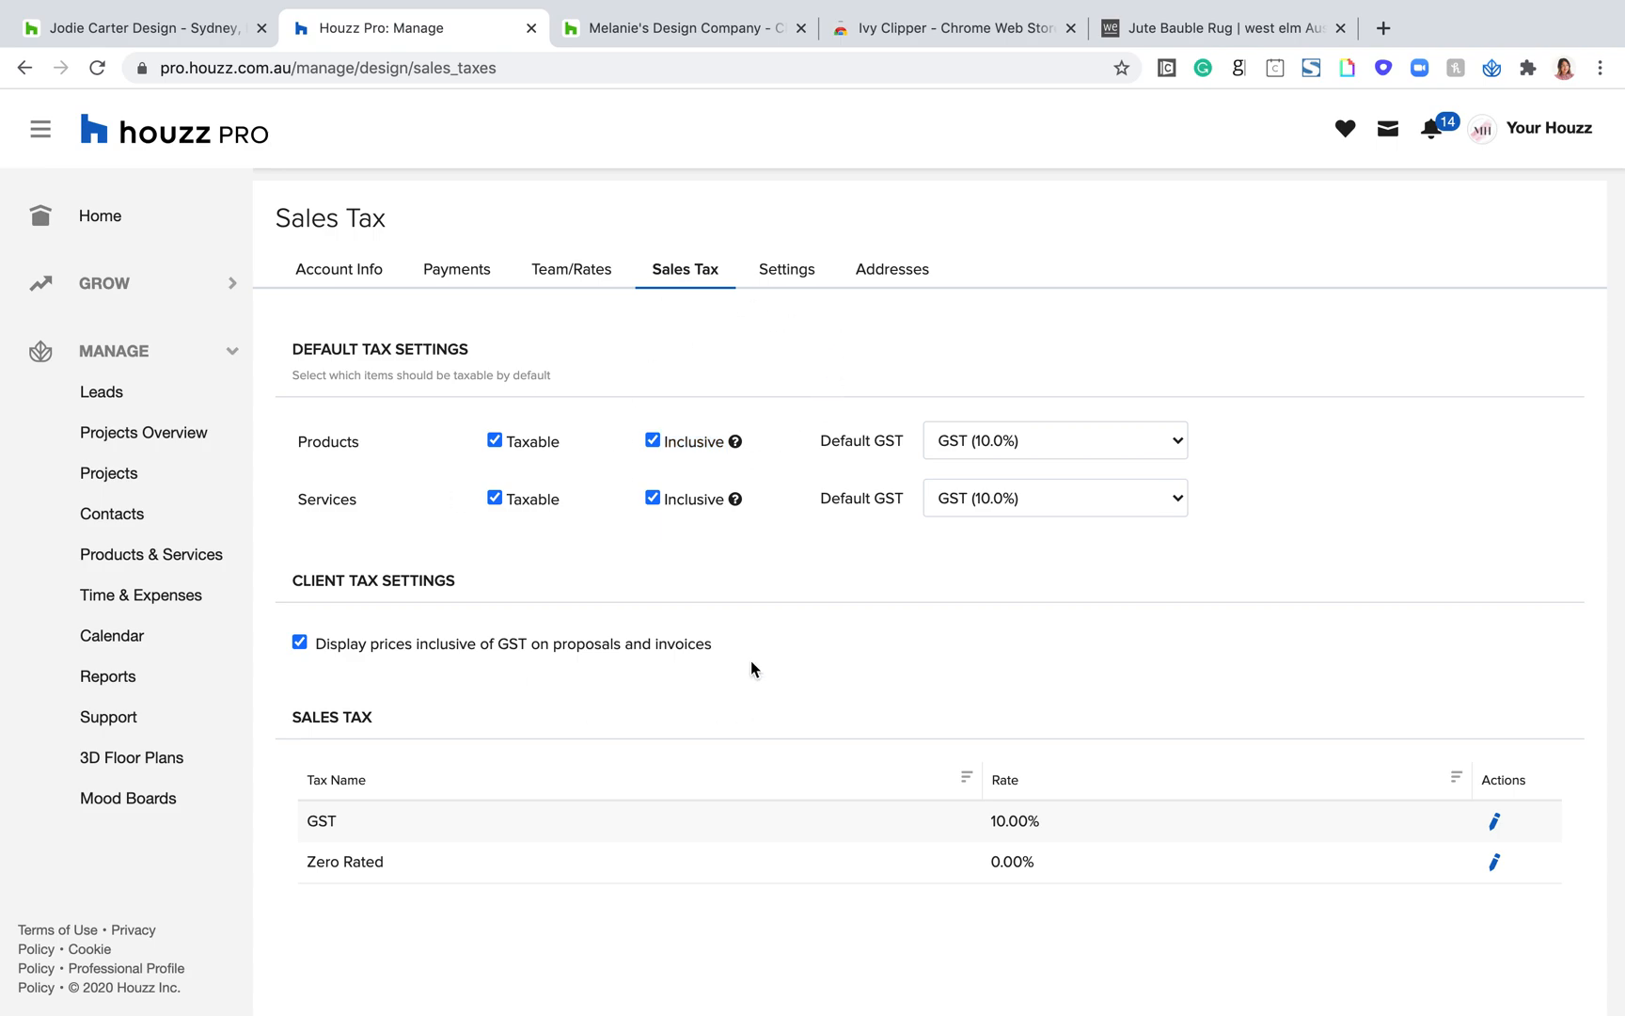
{"action": "left_click_drag", "start_coordinate": [568, 448], "coordinate": [505, 436]}
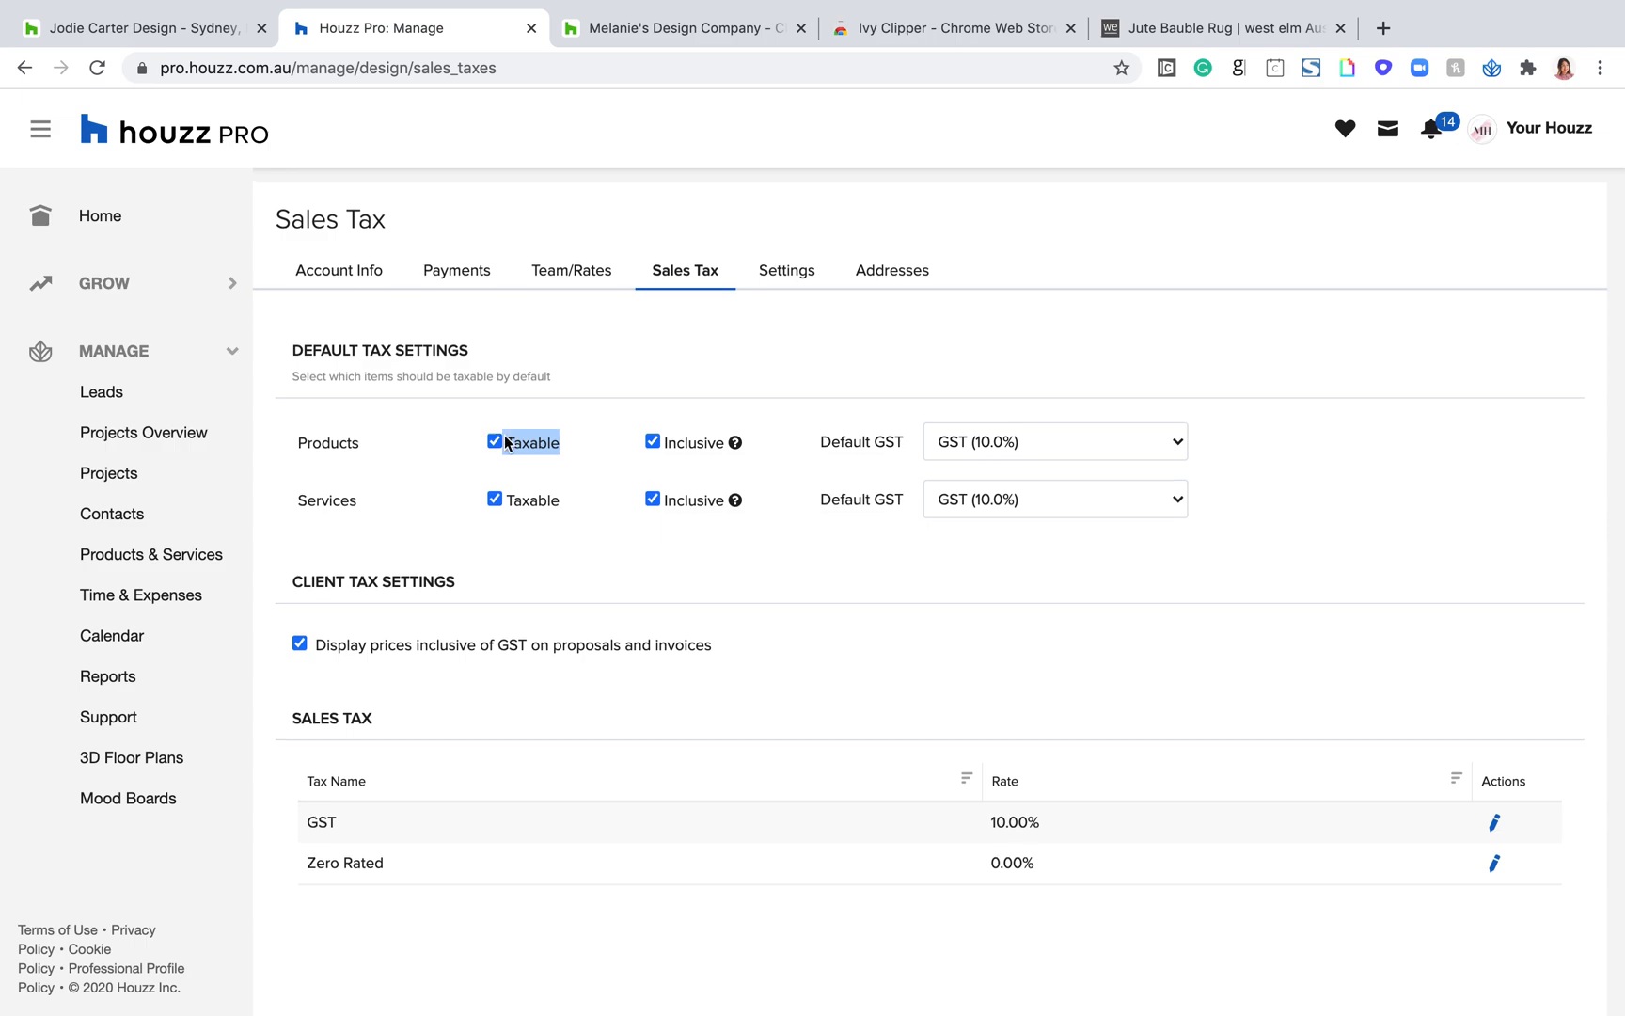
{"action": "scroll", "coordinate": [923, 226], "scroll_direction": "up", "scroll_amount": 1}
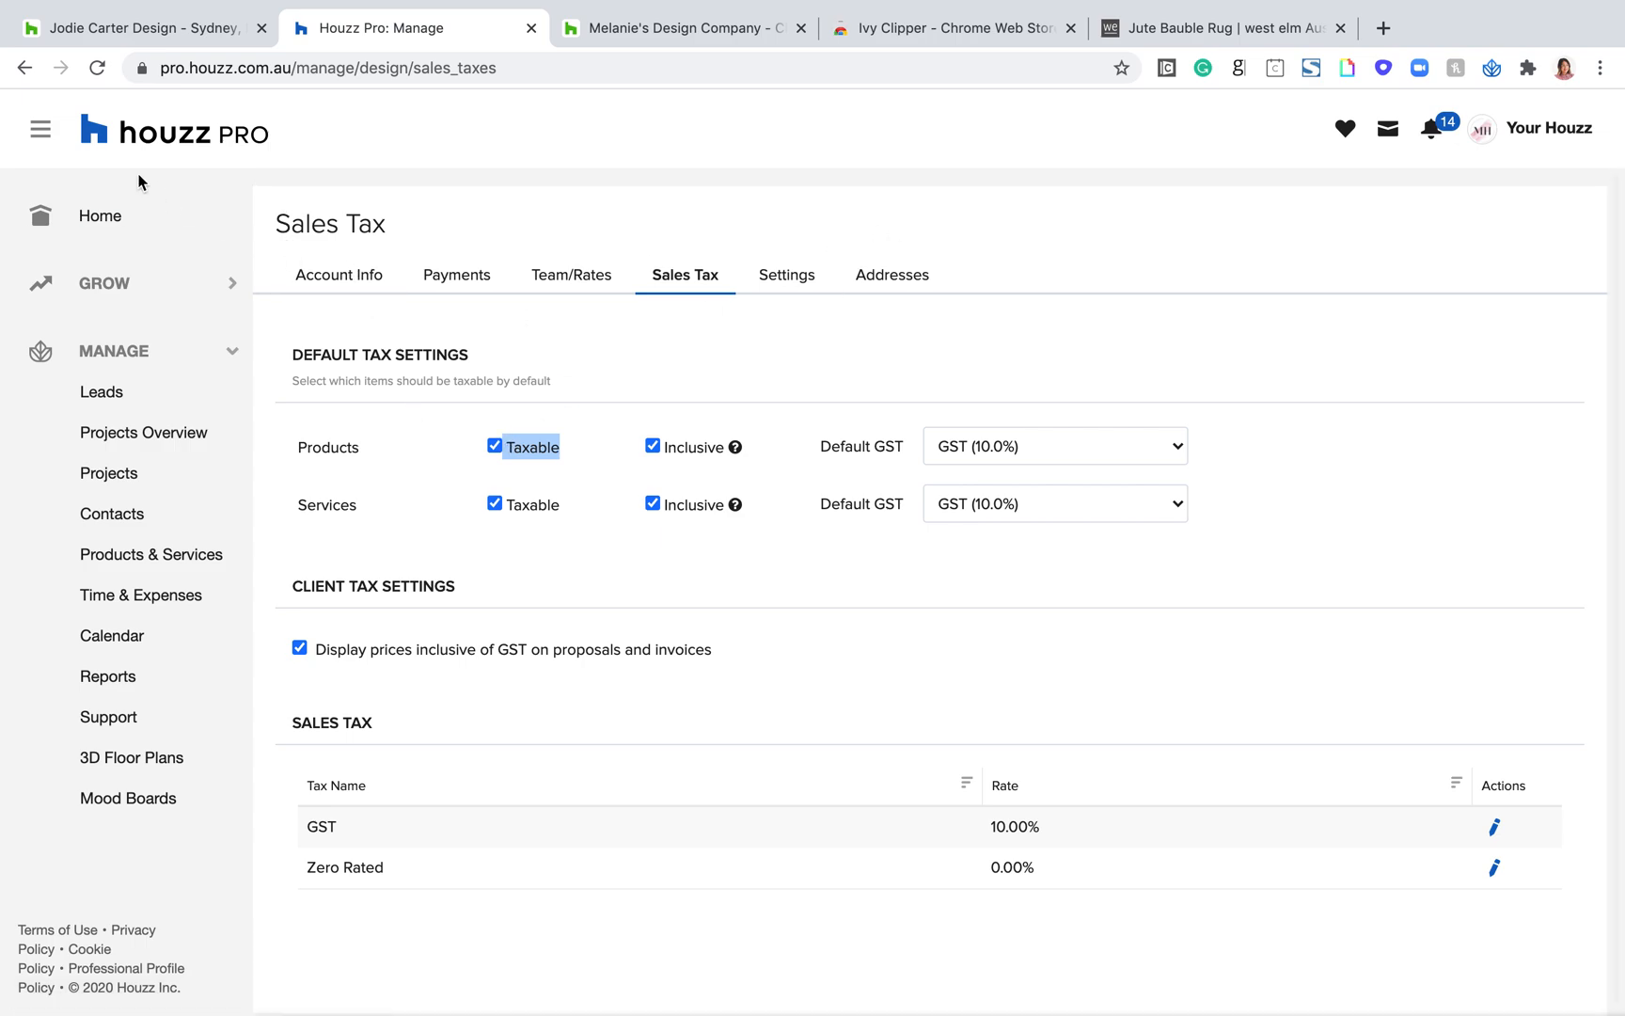
Step: Leave the Sales Tax page and open the Calendar settings from Houzz Pro Settings
{"action": "left_click", "coordinate": [20, 72]}
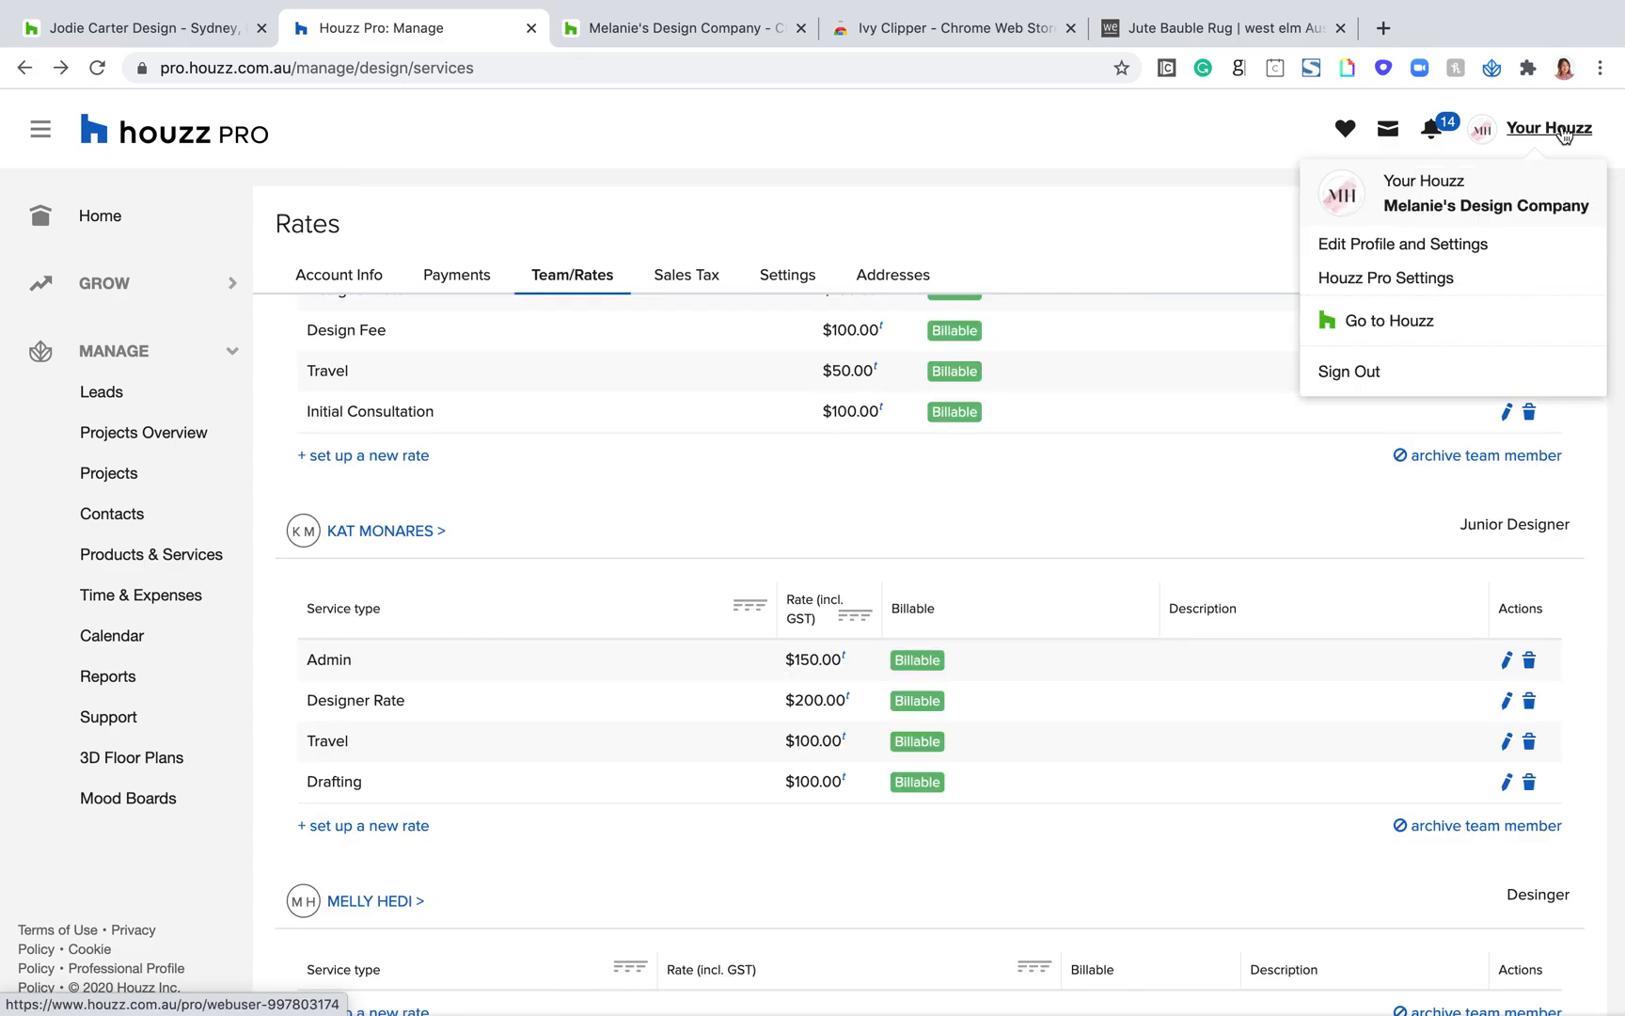
{"action": "left_click", "coordinate": [21, 71]}
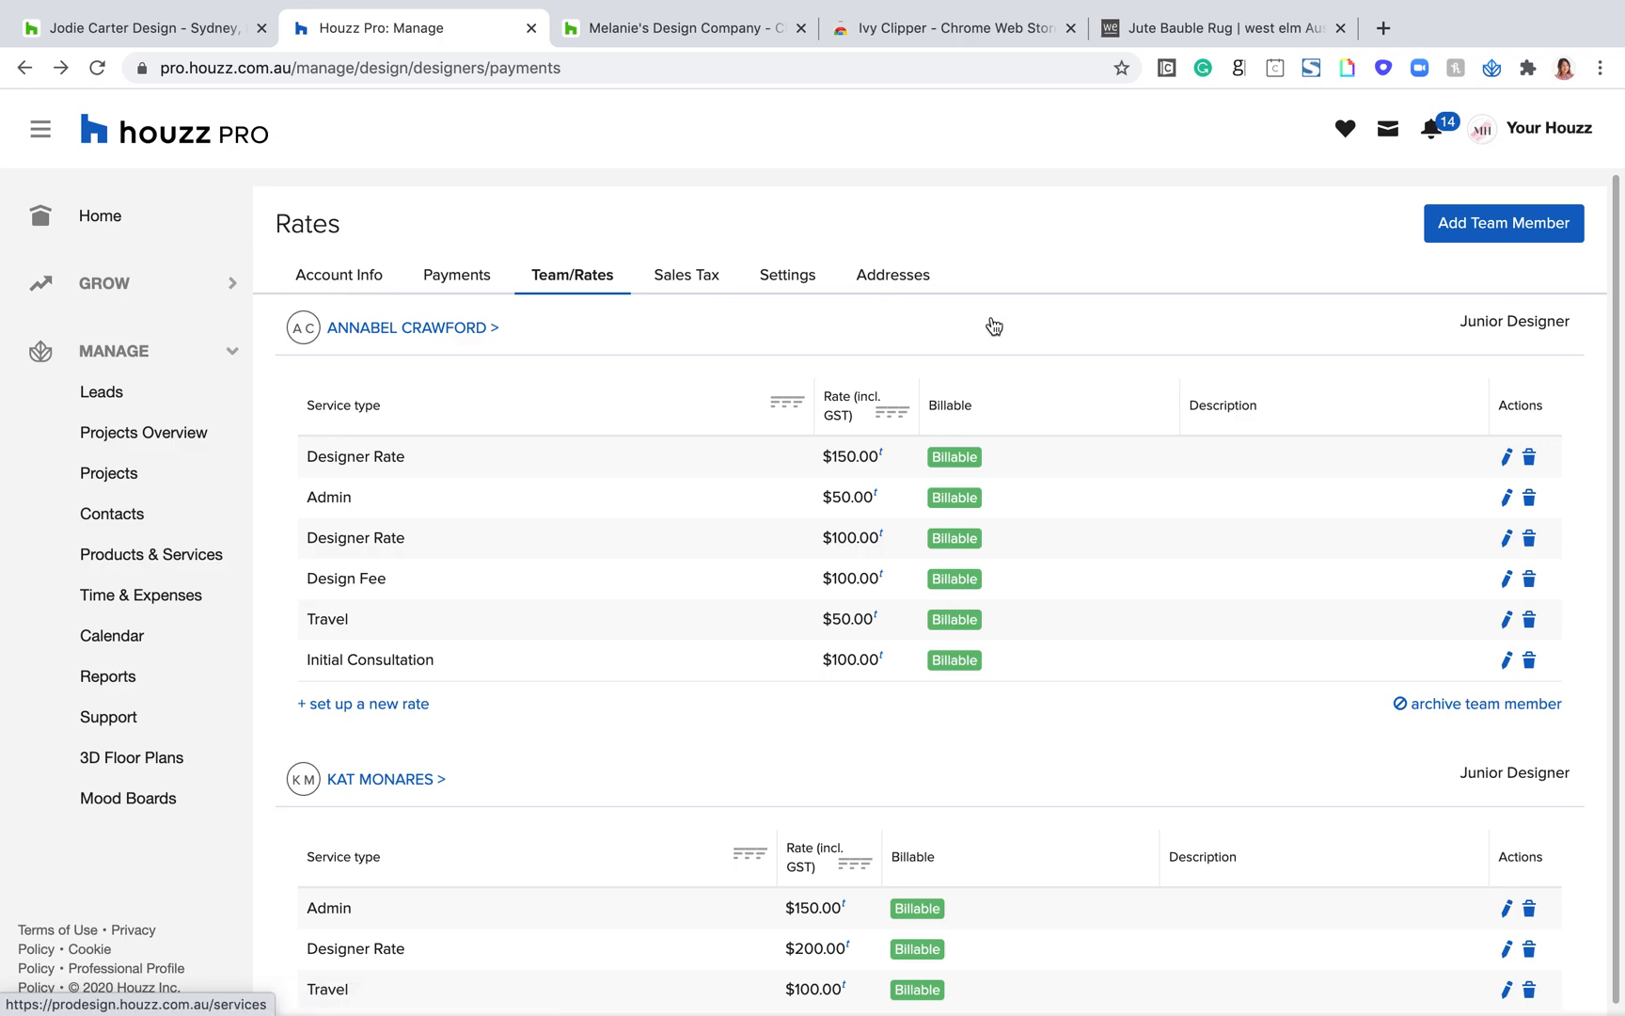
{"action": "mouse_move", "coordinate": [1550, 133]}
{"action": "left_click", "coordinate": [1389, 279]}
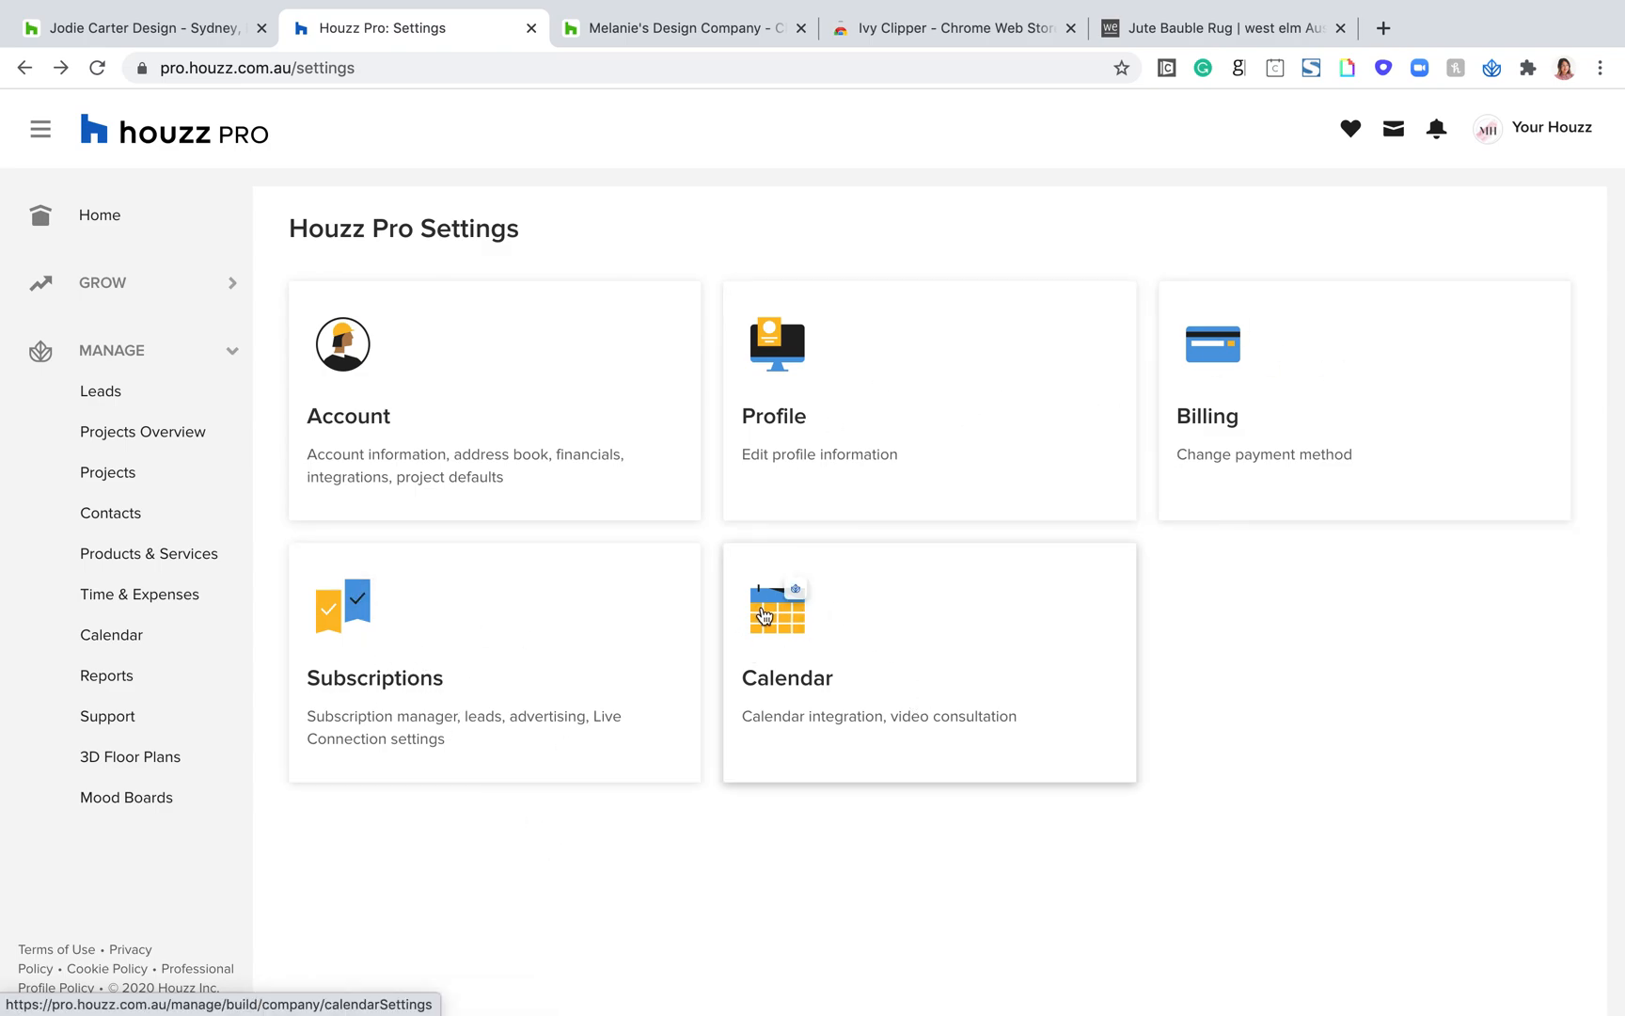
{"action": "left_click", "coordinate": [786, 694]}
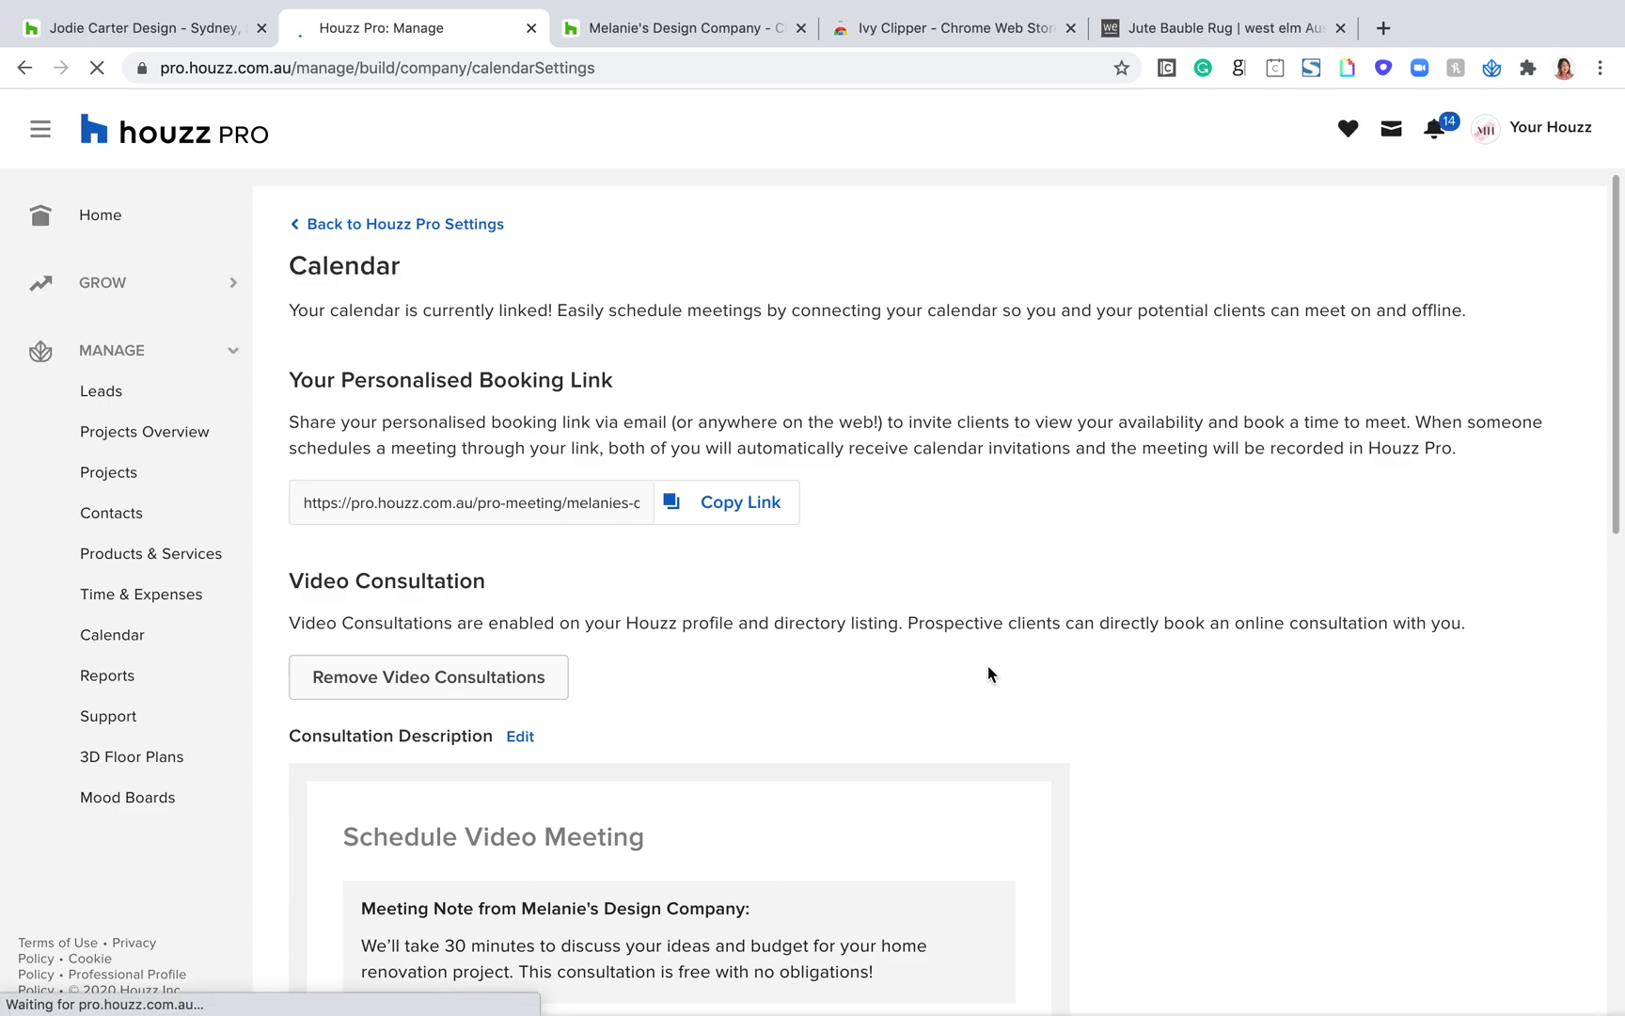
Step: Review the personalised booking link and highlight the Video Consultation section of the Calendar settings
{"action": "scroll", "coordinate": [987, 665], "scroll_direction": "down", "scroll_amount": 1}
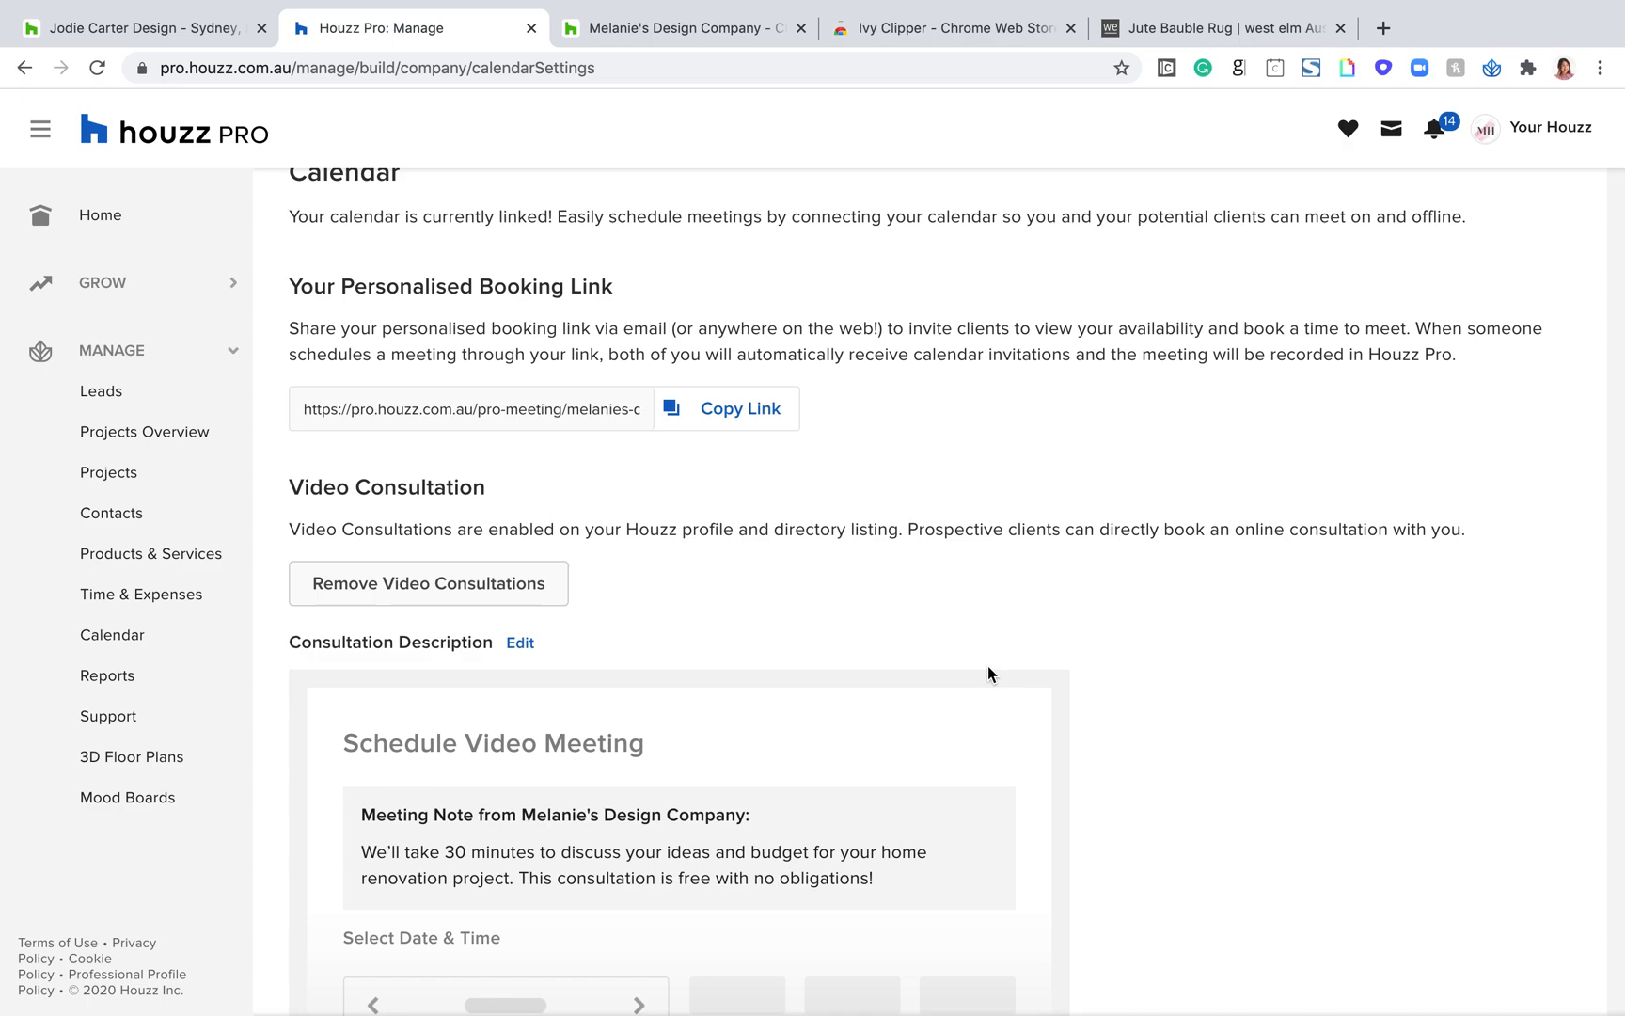
{"action": "scroll", "coordinate": [988, 672], "scroll_direction": "down", "scroll_amount": 2}
{"action": "left_click_drag", "start_coordinate": [498, 379], "coordinate": [286, 377]}
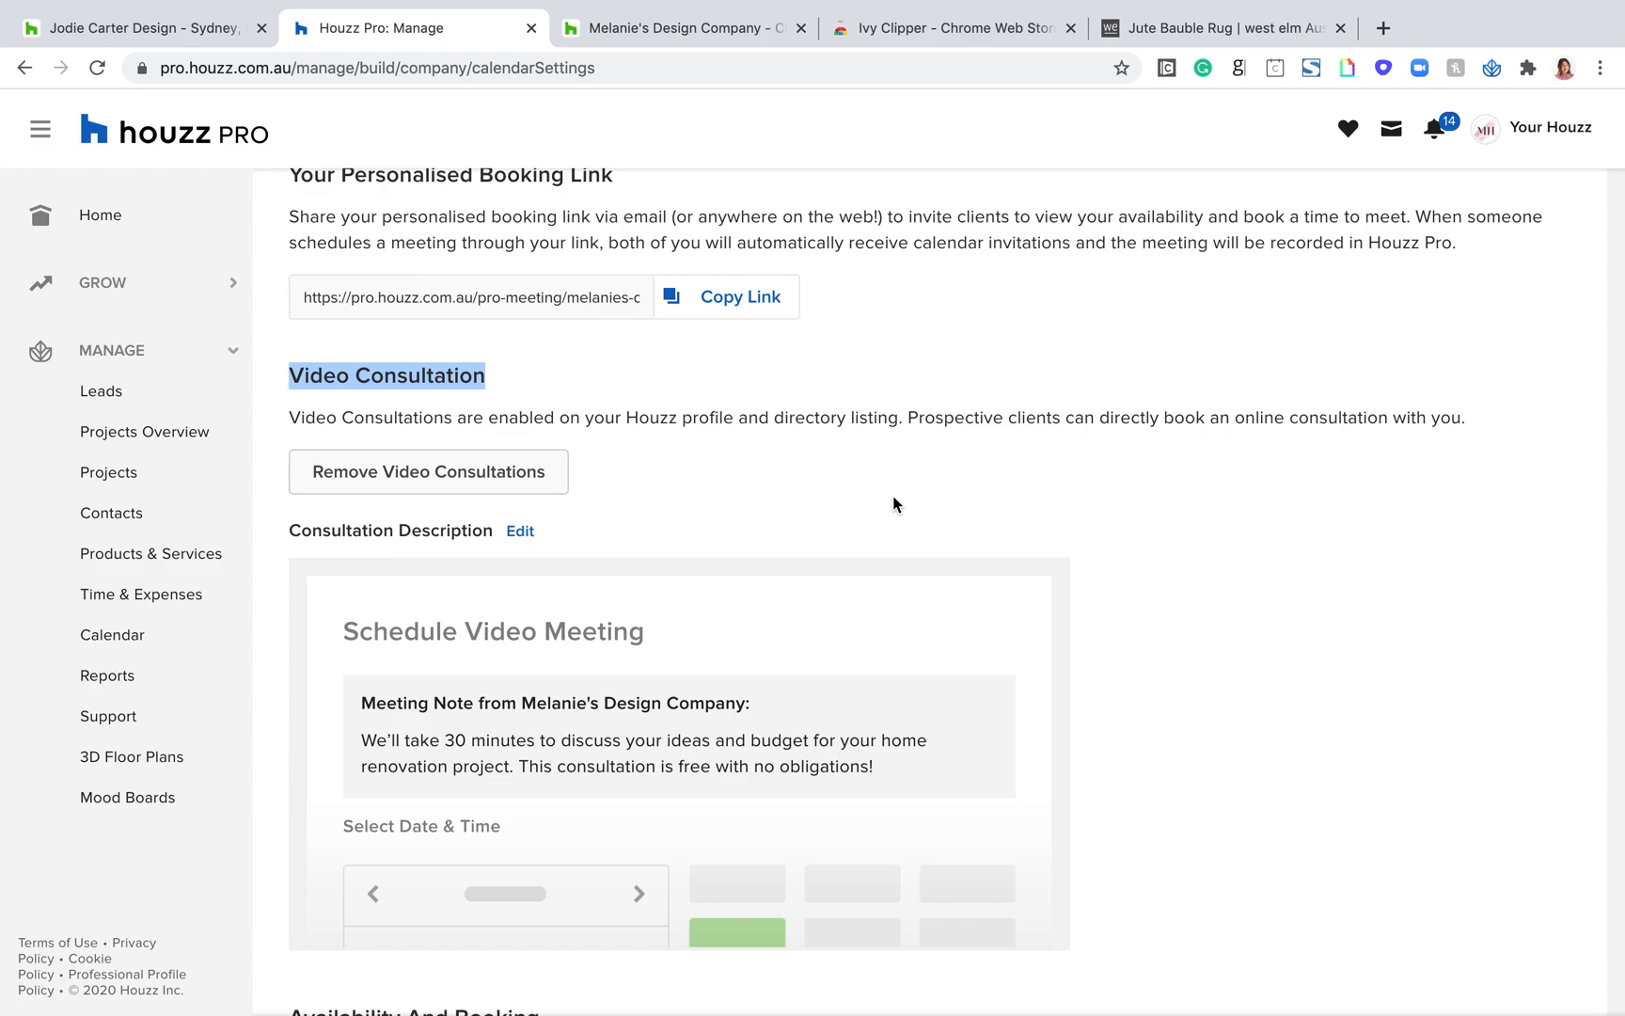
Step: Review Availability And Booking and Calendar Integration without changing them, and return to the Houzz Pro Settings overview
{"action": "scroll", "coordinate": [893, 495], "scroll_direction": "down", "scroll_amount": 7}
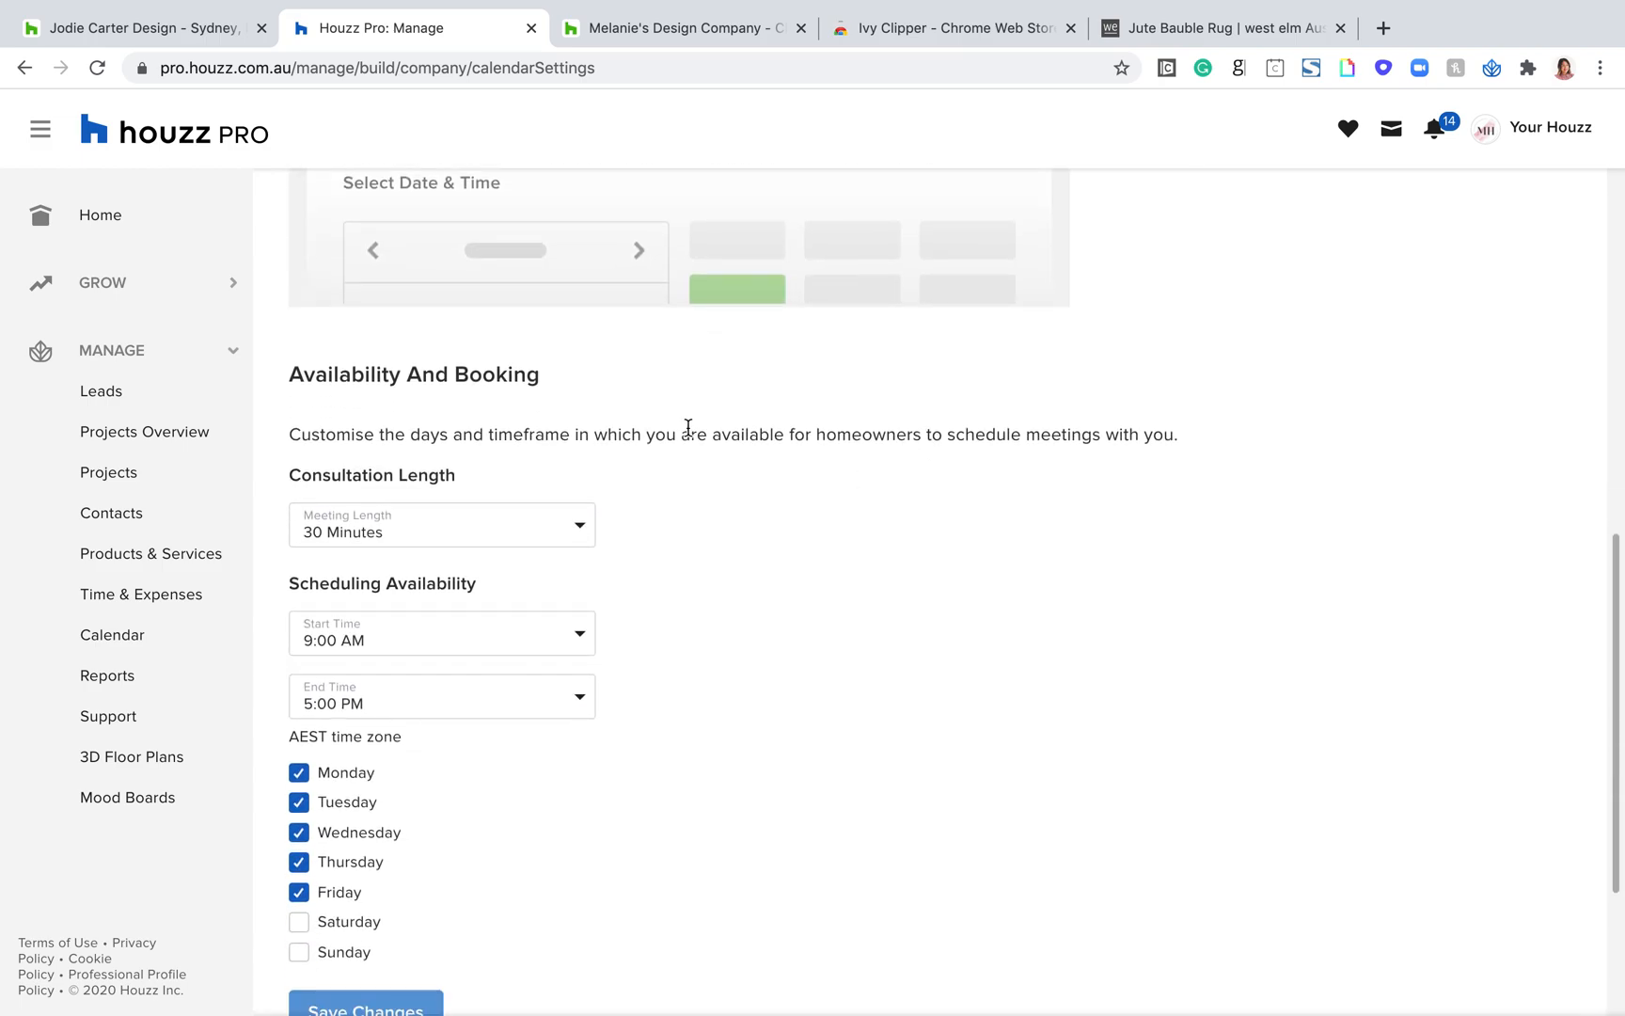
{"action": "scroll", "coordinate": [470, 489], "scroll_direction": "down", "scroll_amount": 1}
{"action": "left_click_drag", "start_coordinate": [554, 370], "coordinate": [303, 356]}
{"action": "scroll", "coordinate": [498, 489], "scroll_direction": "down", "scroll_amount": 1}
{"action": "scroll", "coordinate": [555, 652], "scroll_direction": "down", "scroll_amount": 2}
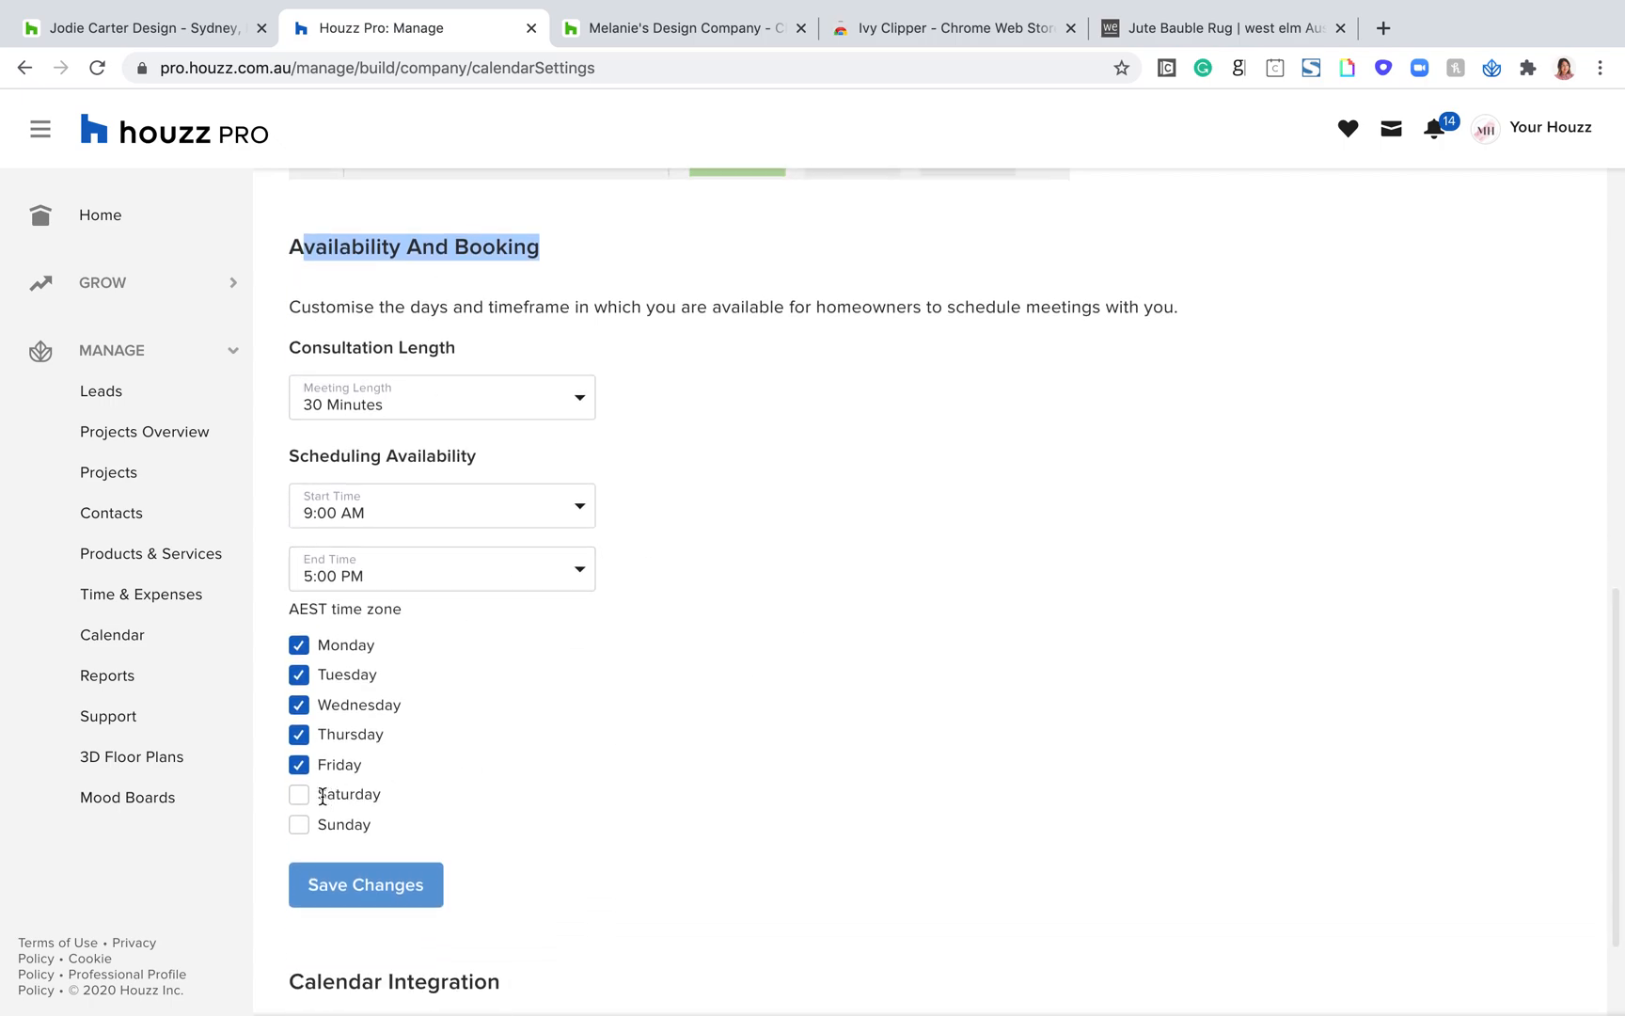
{"action": "scroll", "coordinate": [429, 749], "scroll_direction": "down", "scroll_amount": 4}
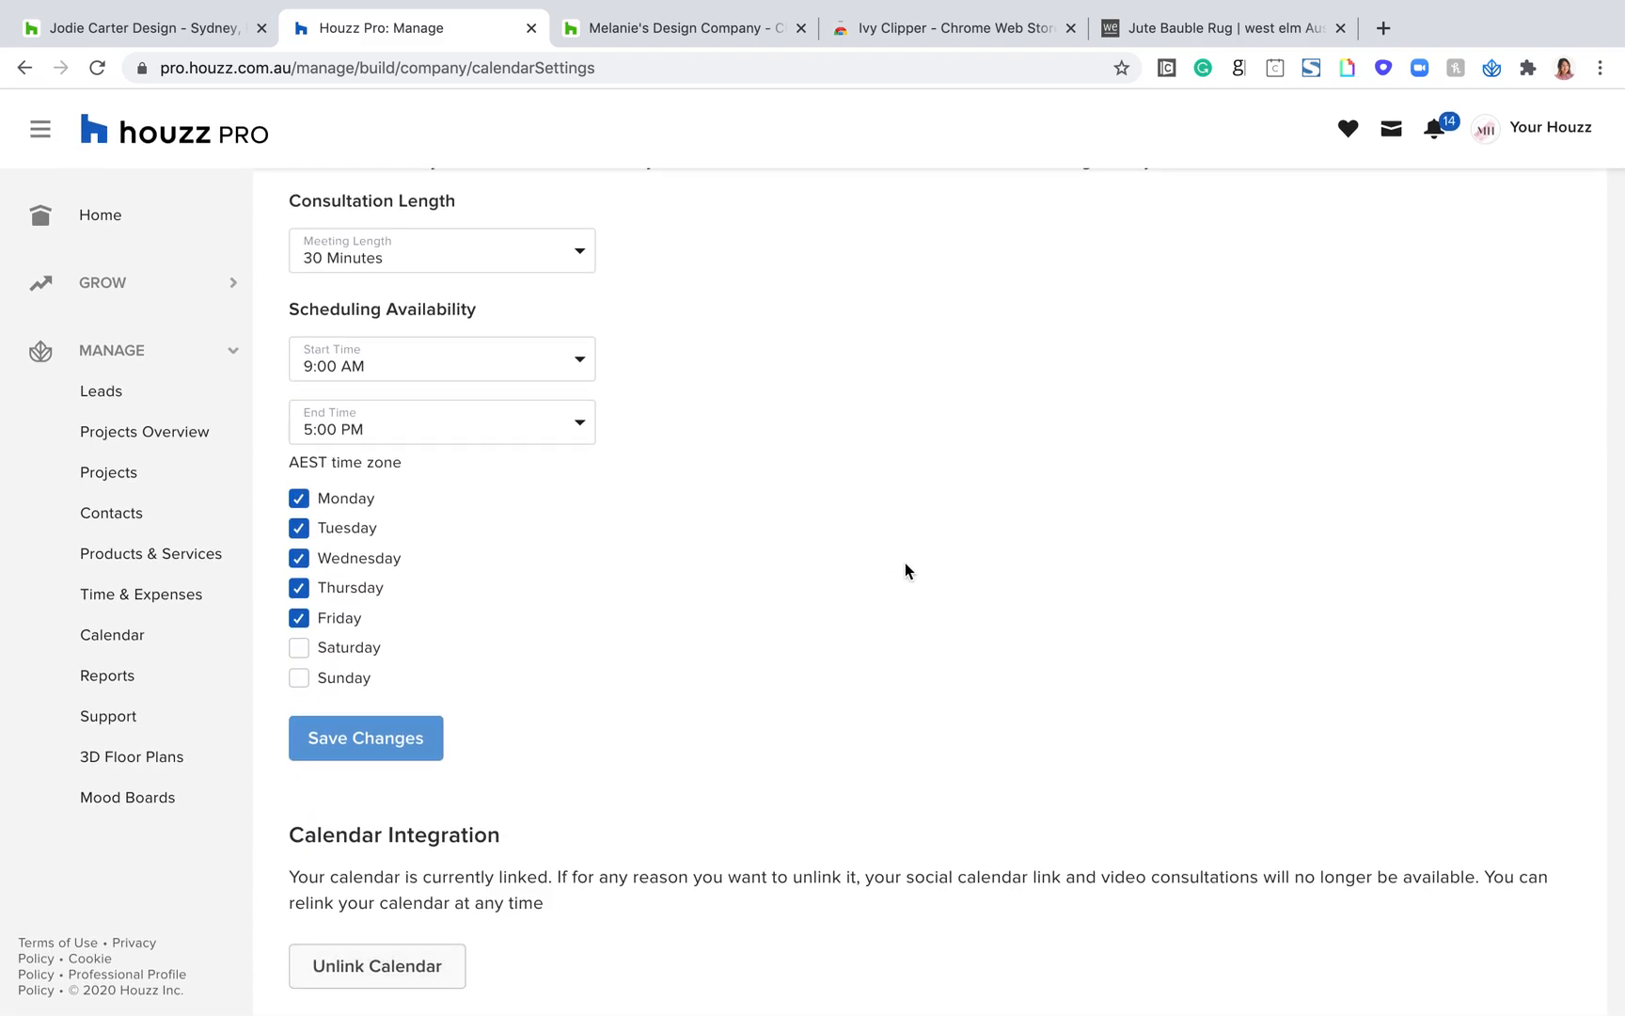
{"action": "scroll", "coordinate": [906, 562], "scroll_direction": "up", "scroll_amount": 15}
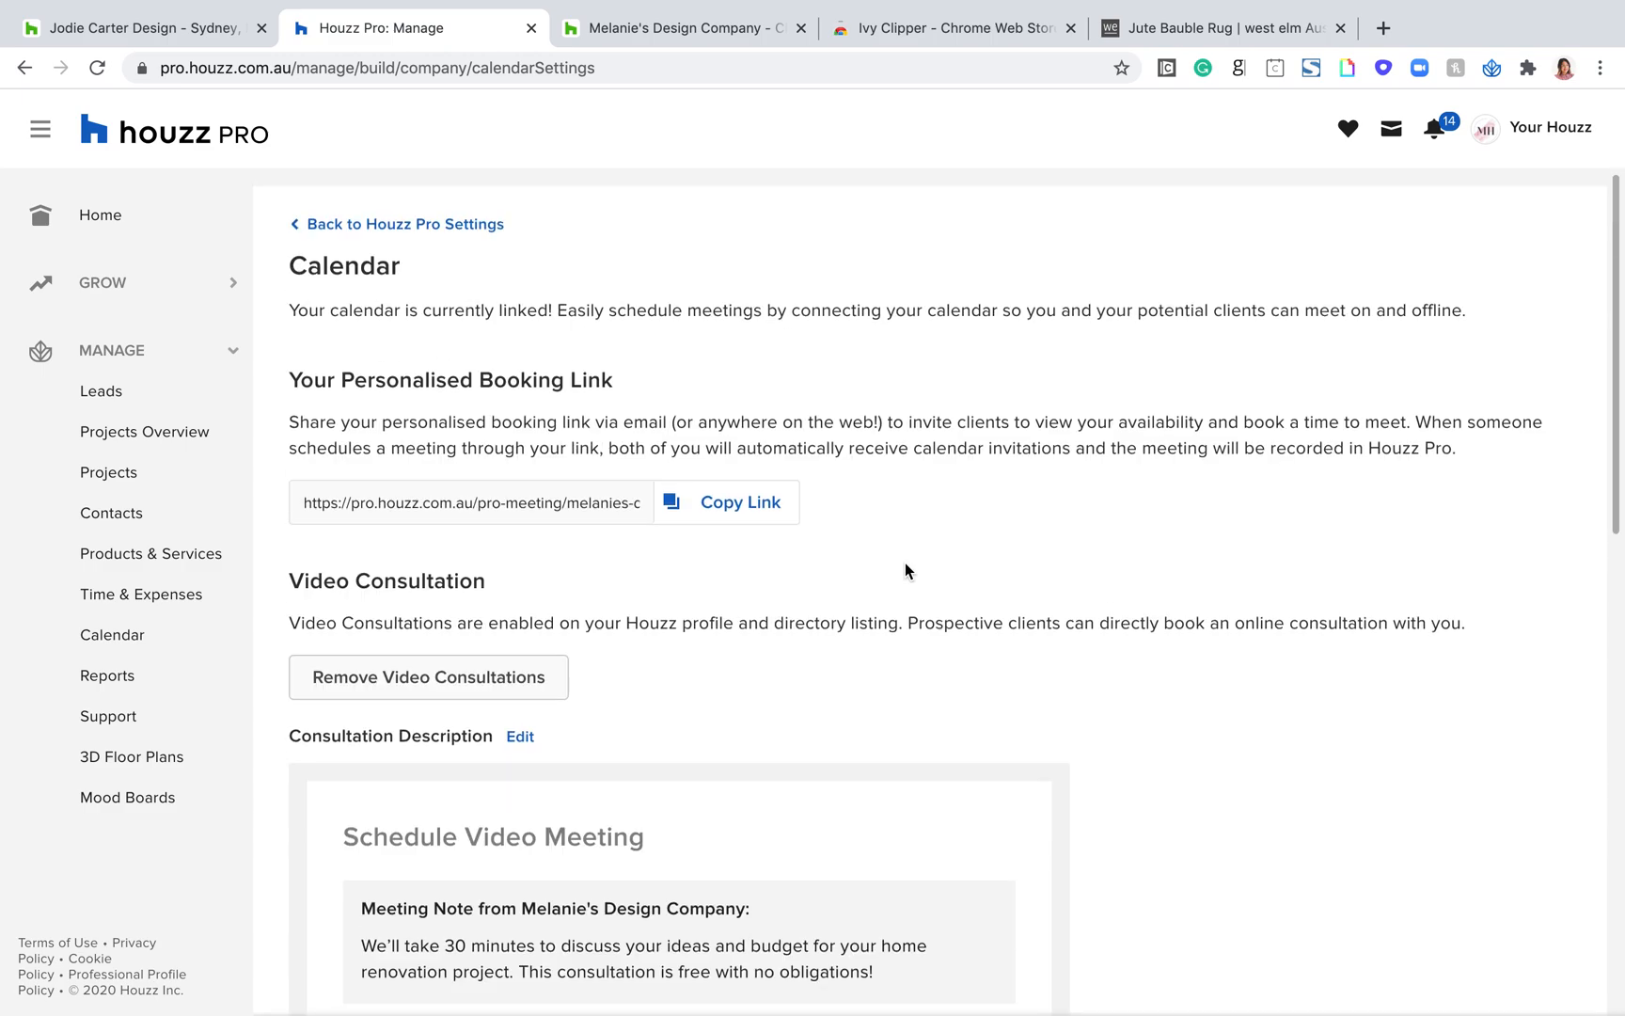
{"action": "left_click", "coordinate": [308, 231]}
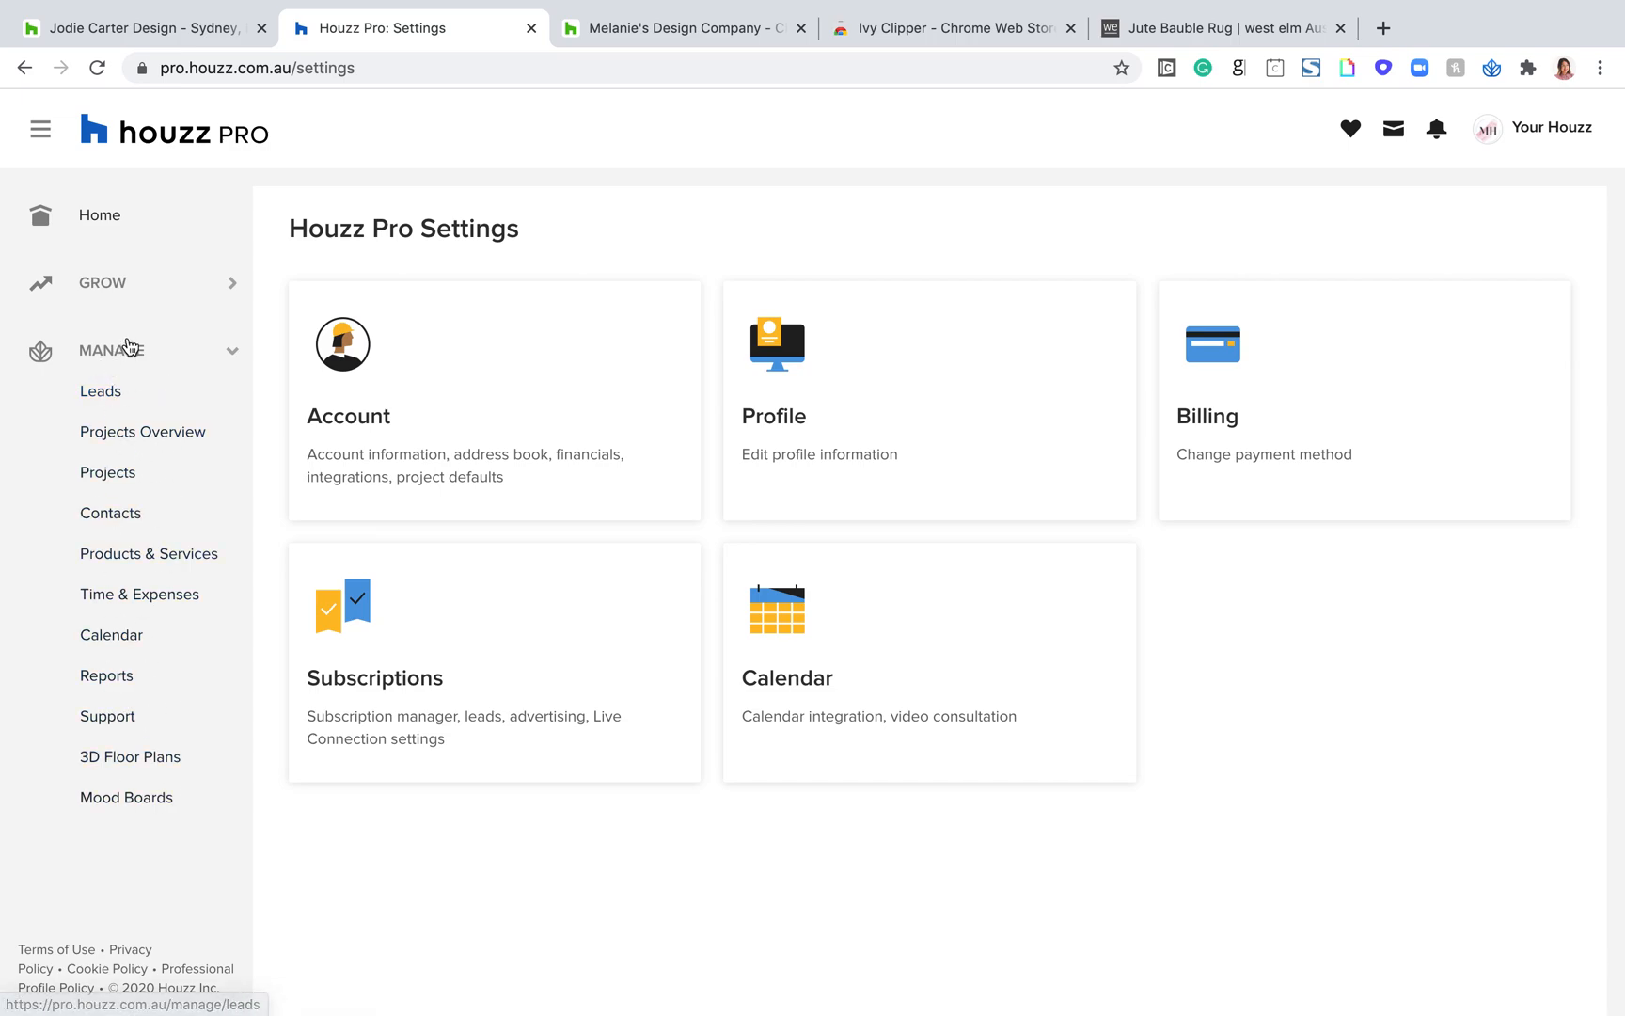
Step: Open the Leads page and start creating a new lead
{"action": "left_click", "coordinate": [116, 403]}
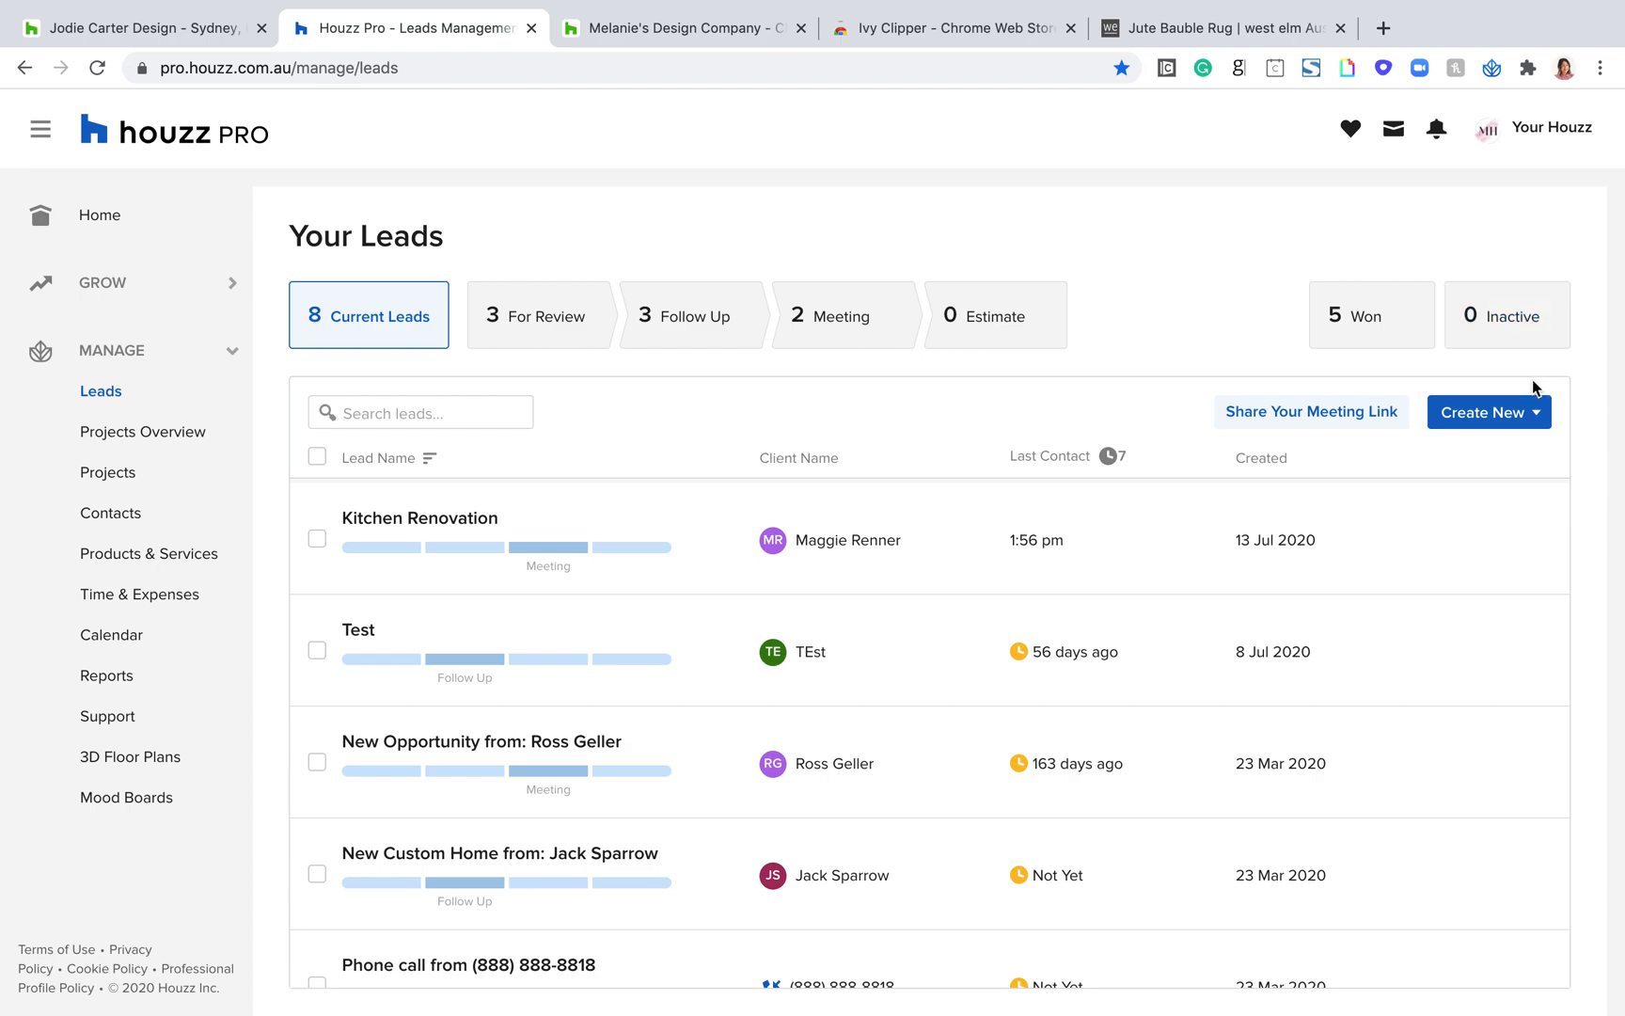
{"action": "left_click", "coordinate": [1483, 415]}
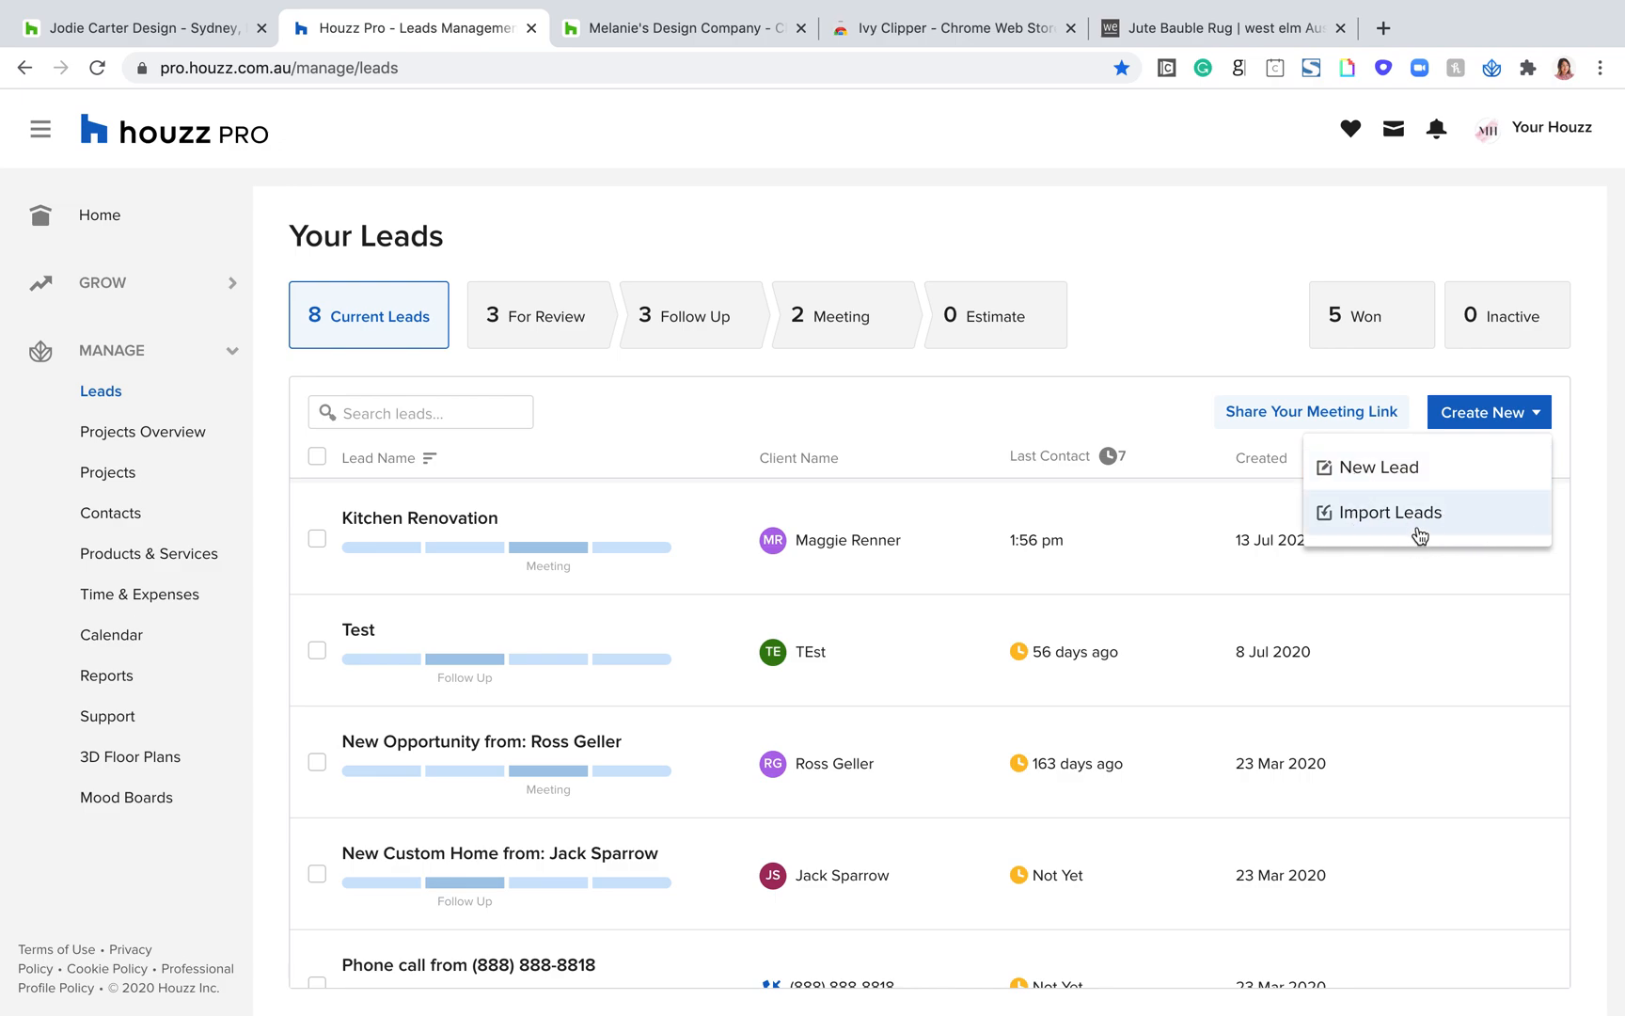
{"action": "left_click", "coordinate": [1390, 470]}
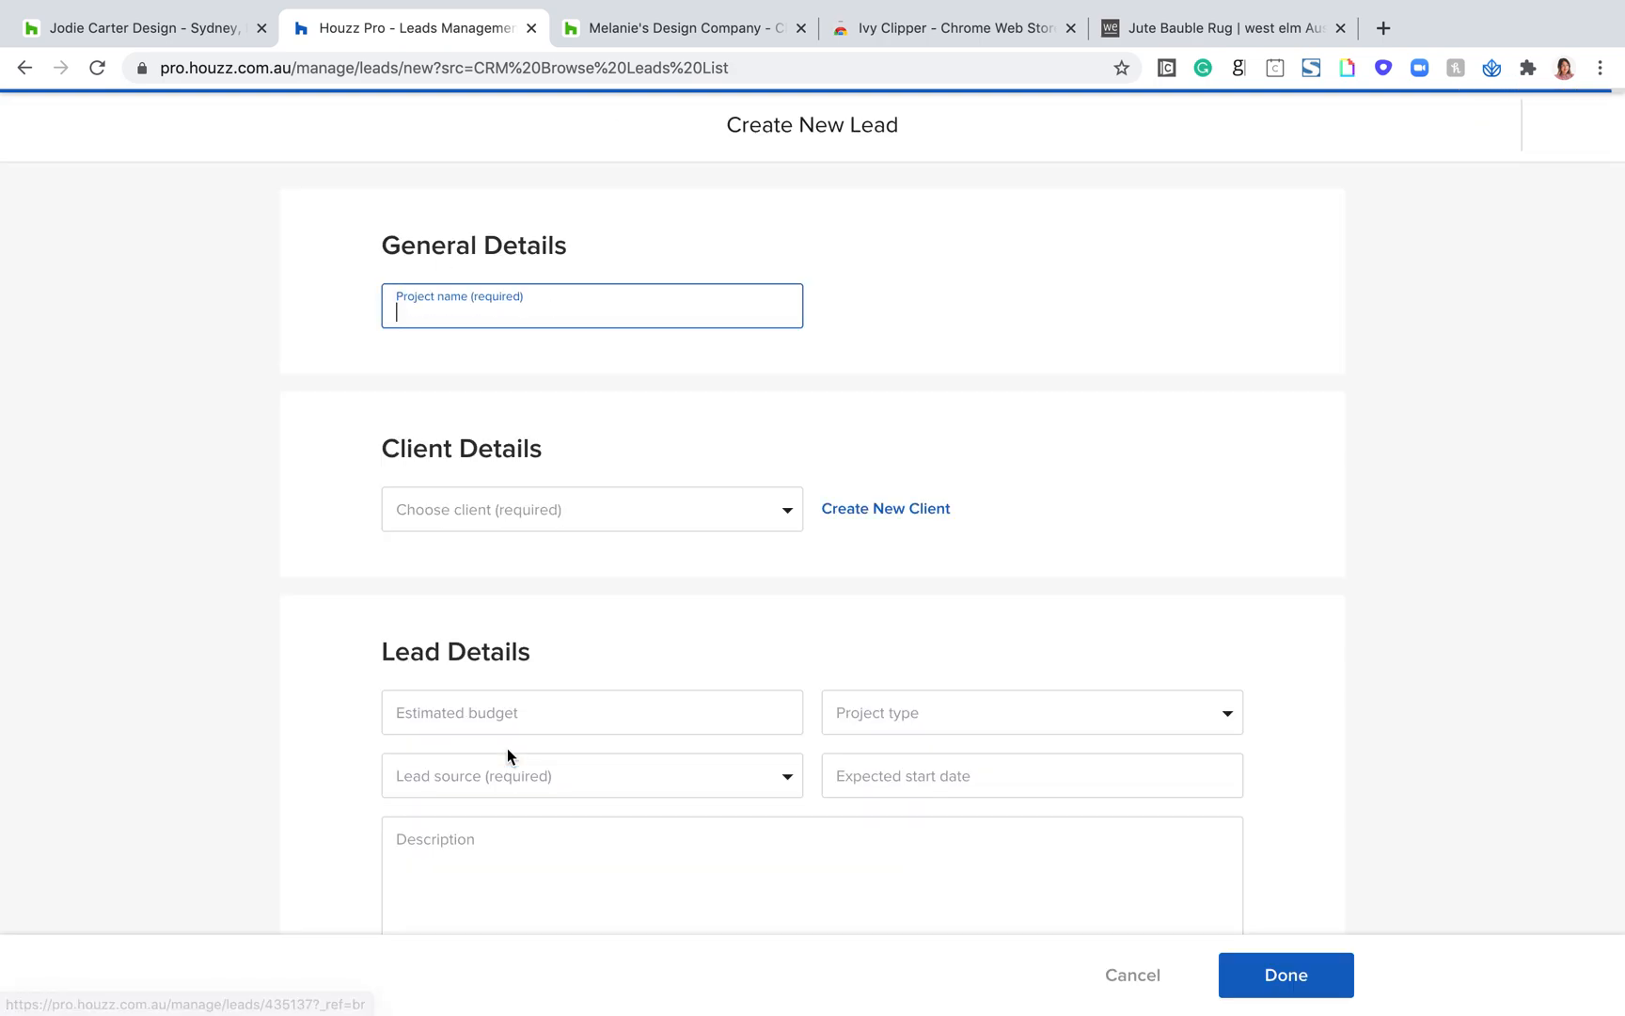
Step: Point out the Create New Lead form's title, required project name field, and General Details and Client Details headings
{"action": "left_click_drag", "start_coordinate": [931, 127], "coordinate": [701, 130]}
{"action": "left_click", "coordinate": [504, 308]}
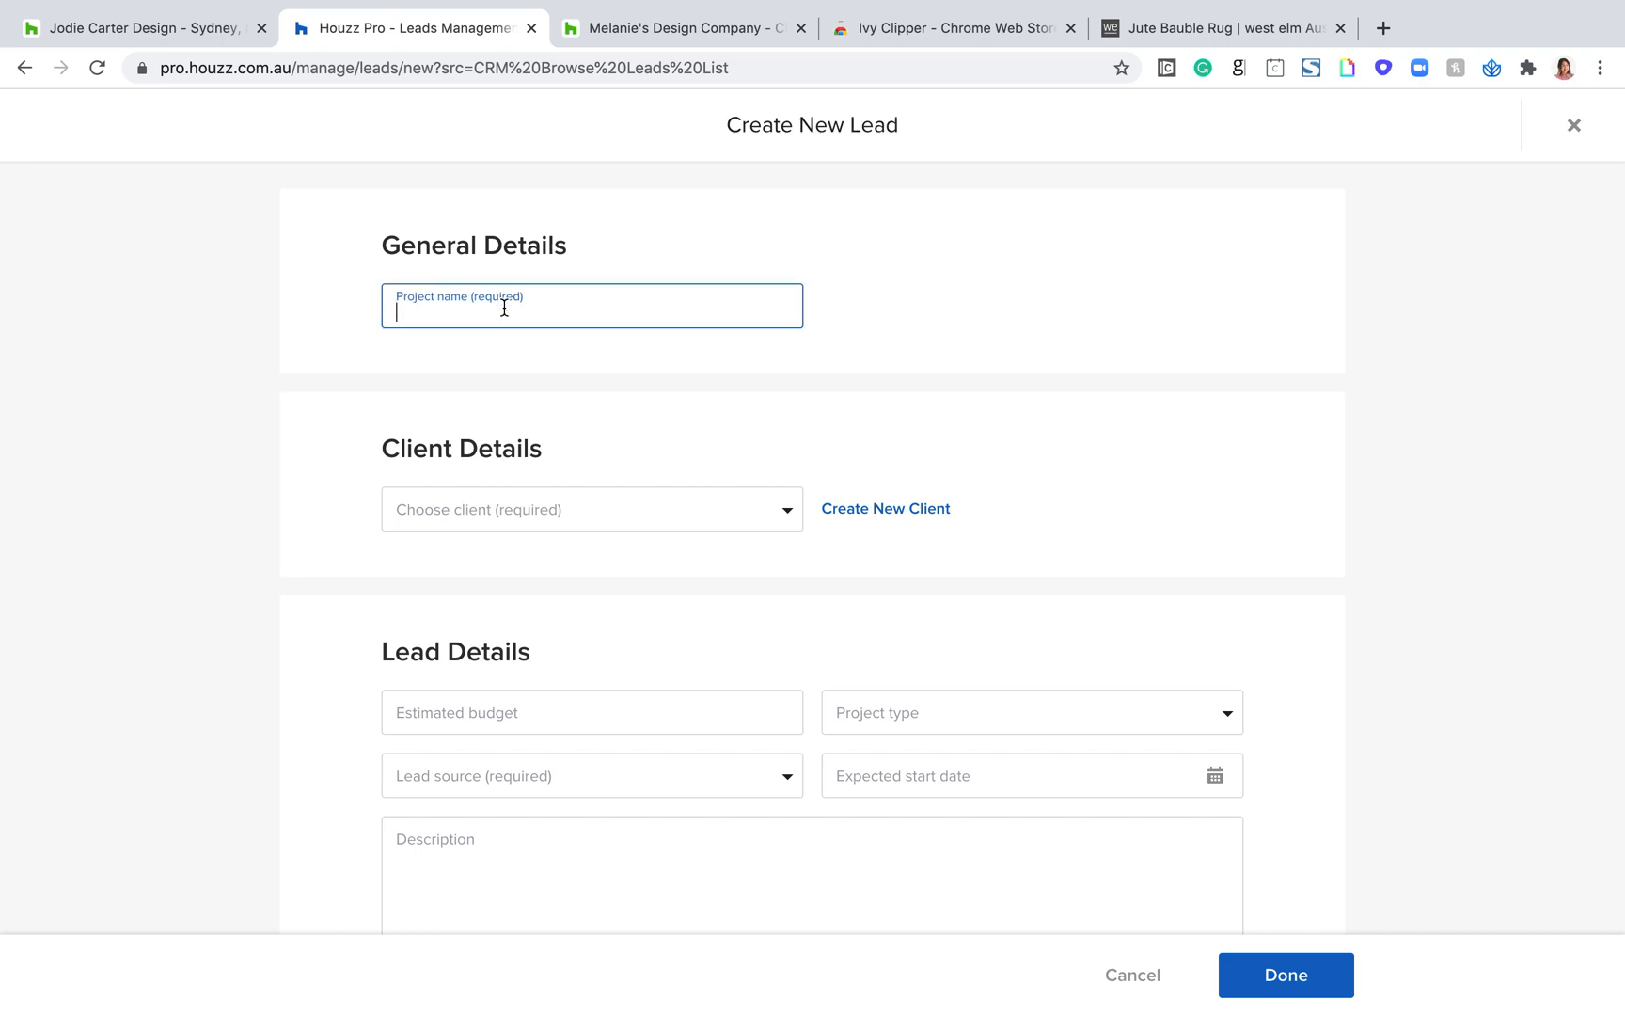
{"action": "left_click_drag", "start_coordinate": [580, 249], "coordinate": [360, 245]}
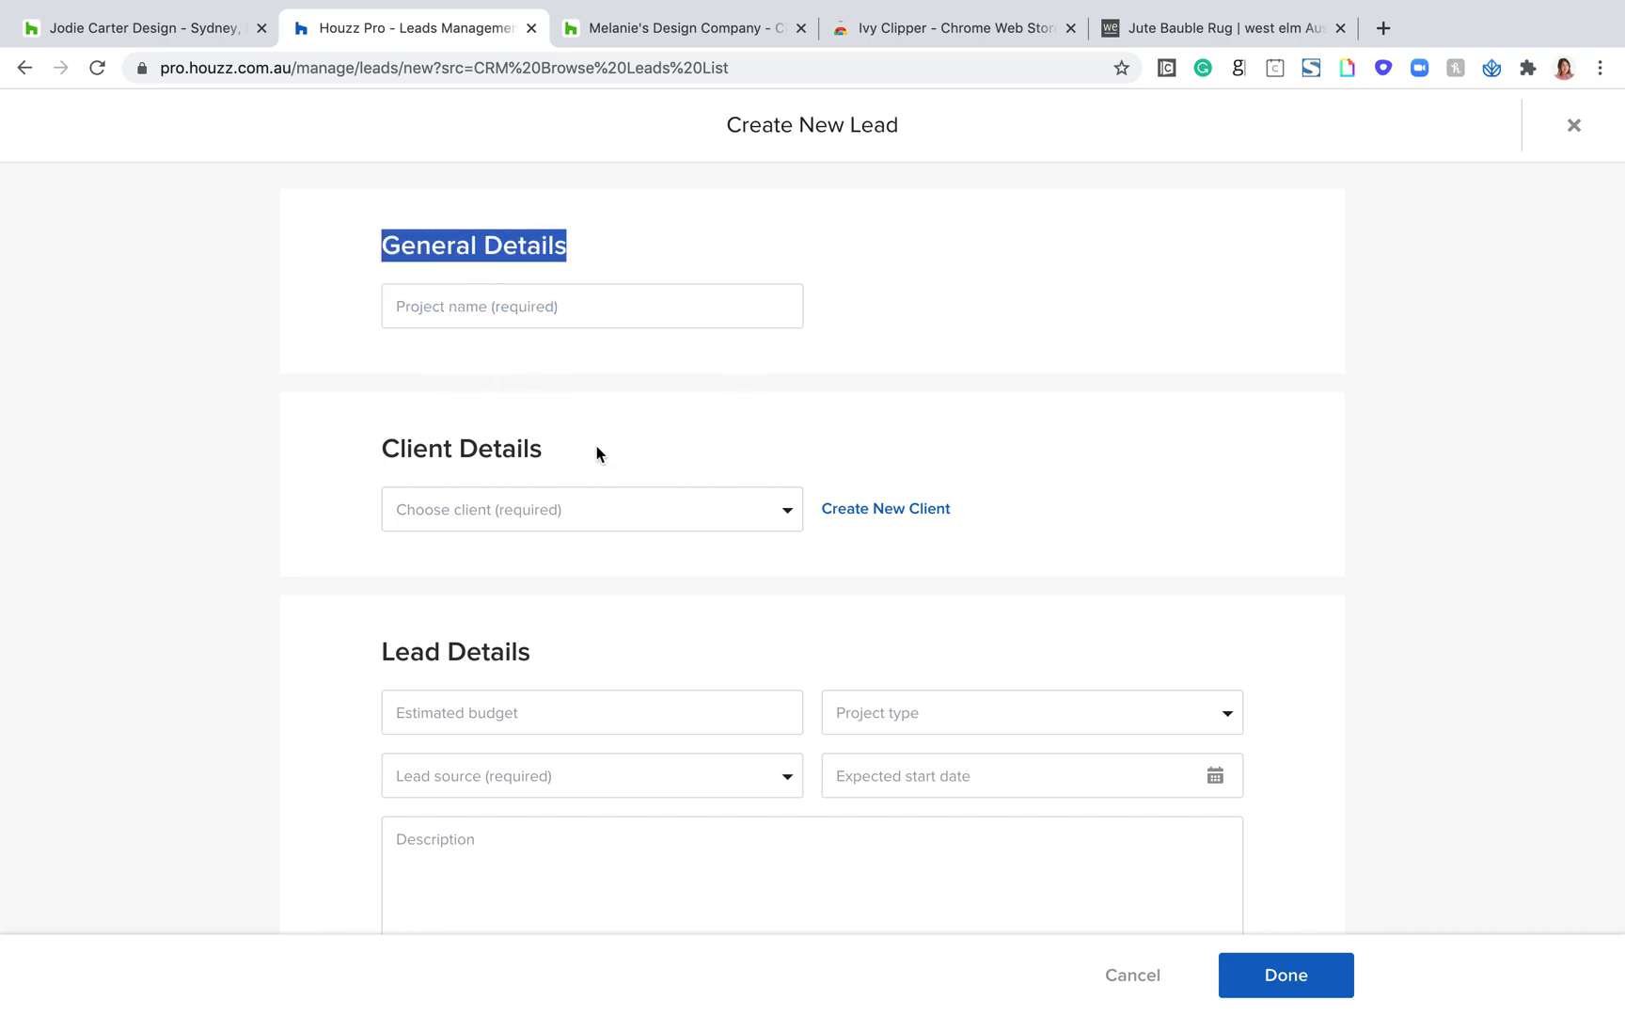
{"action": "left_click_drag", "start_coordinate": [598, 454], "coordinate": [360, 453]}
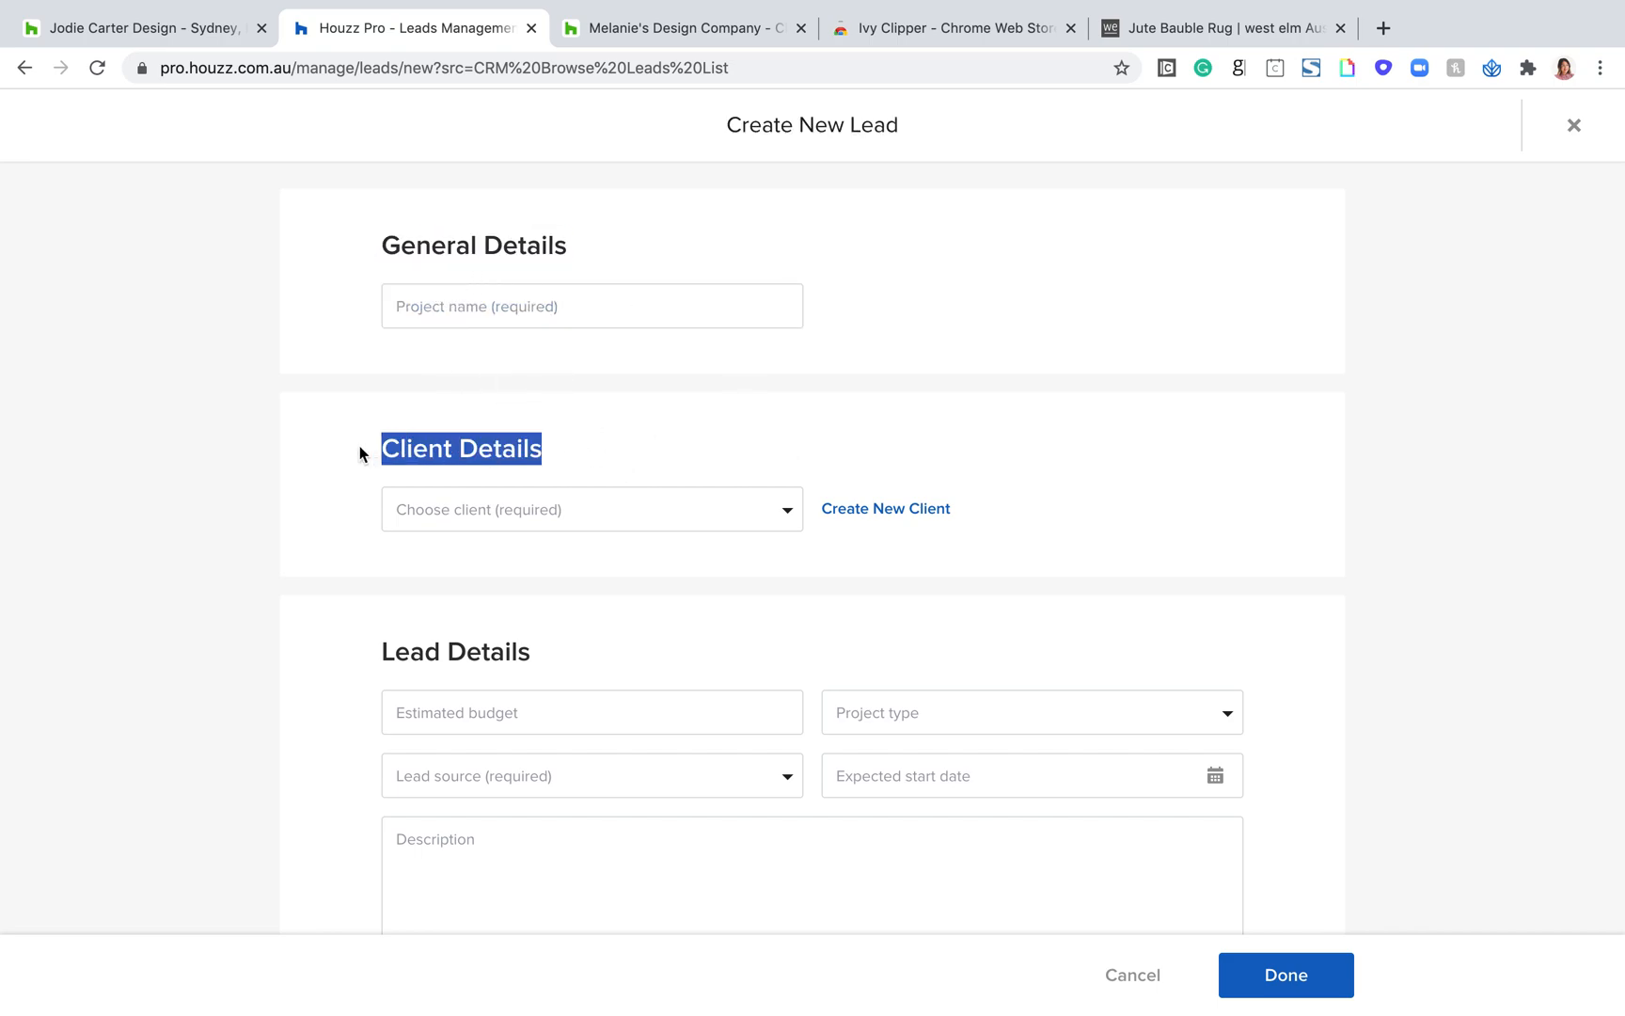
Step: Open the client list under Client Details and browse the existing clients without choosing one
{"action": "left_click", "coordinate": [792, 513]}
{"action": "scroll", "coordinate": [442, 713], "scroll_direction": "down", "scroll_amount": 1}
{"action": "scroll", "coordinate": [442, 713], "scroll_direction": "up", "scroll_amount": 1}
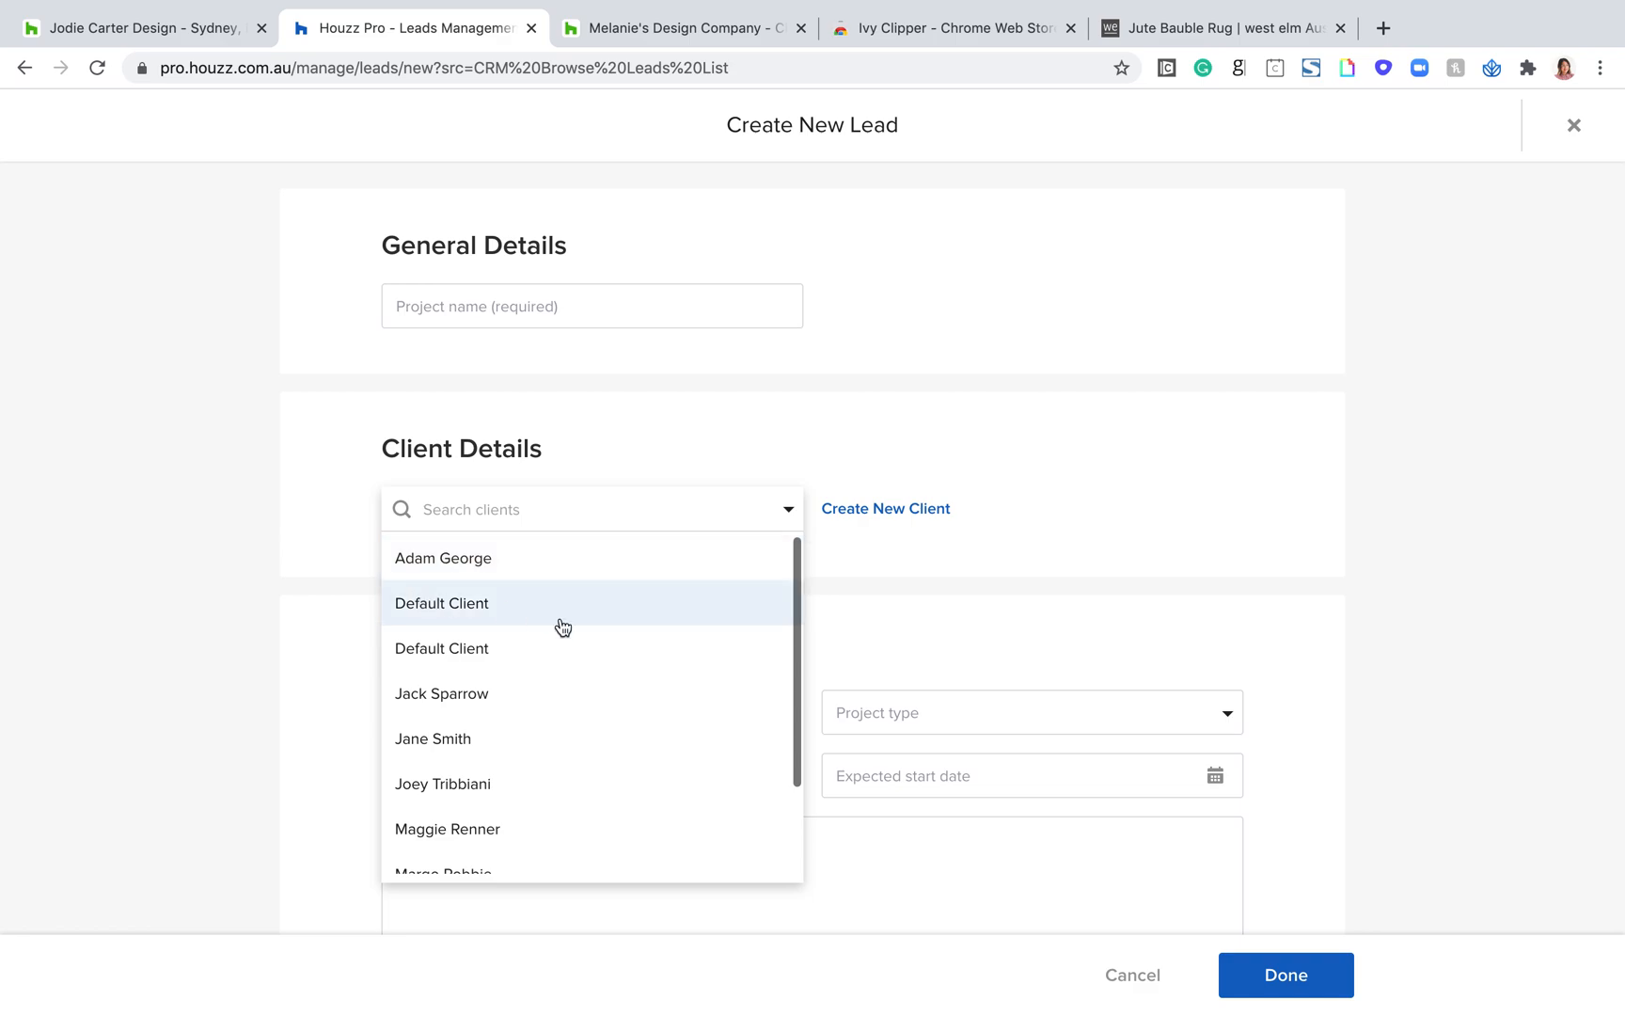
{"action": "scroll", "coordinate": [438, 720], "scroll_direction": "down", "scroll_amount": 2}
{"action": "scroll", "coordinate": [442, 715], "scroll_direction": "up", "scroll_amount": 2}
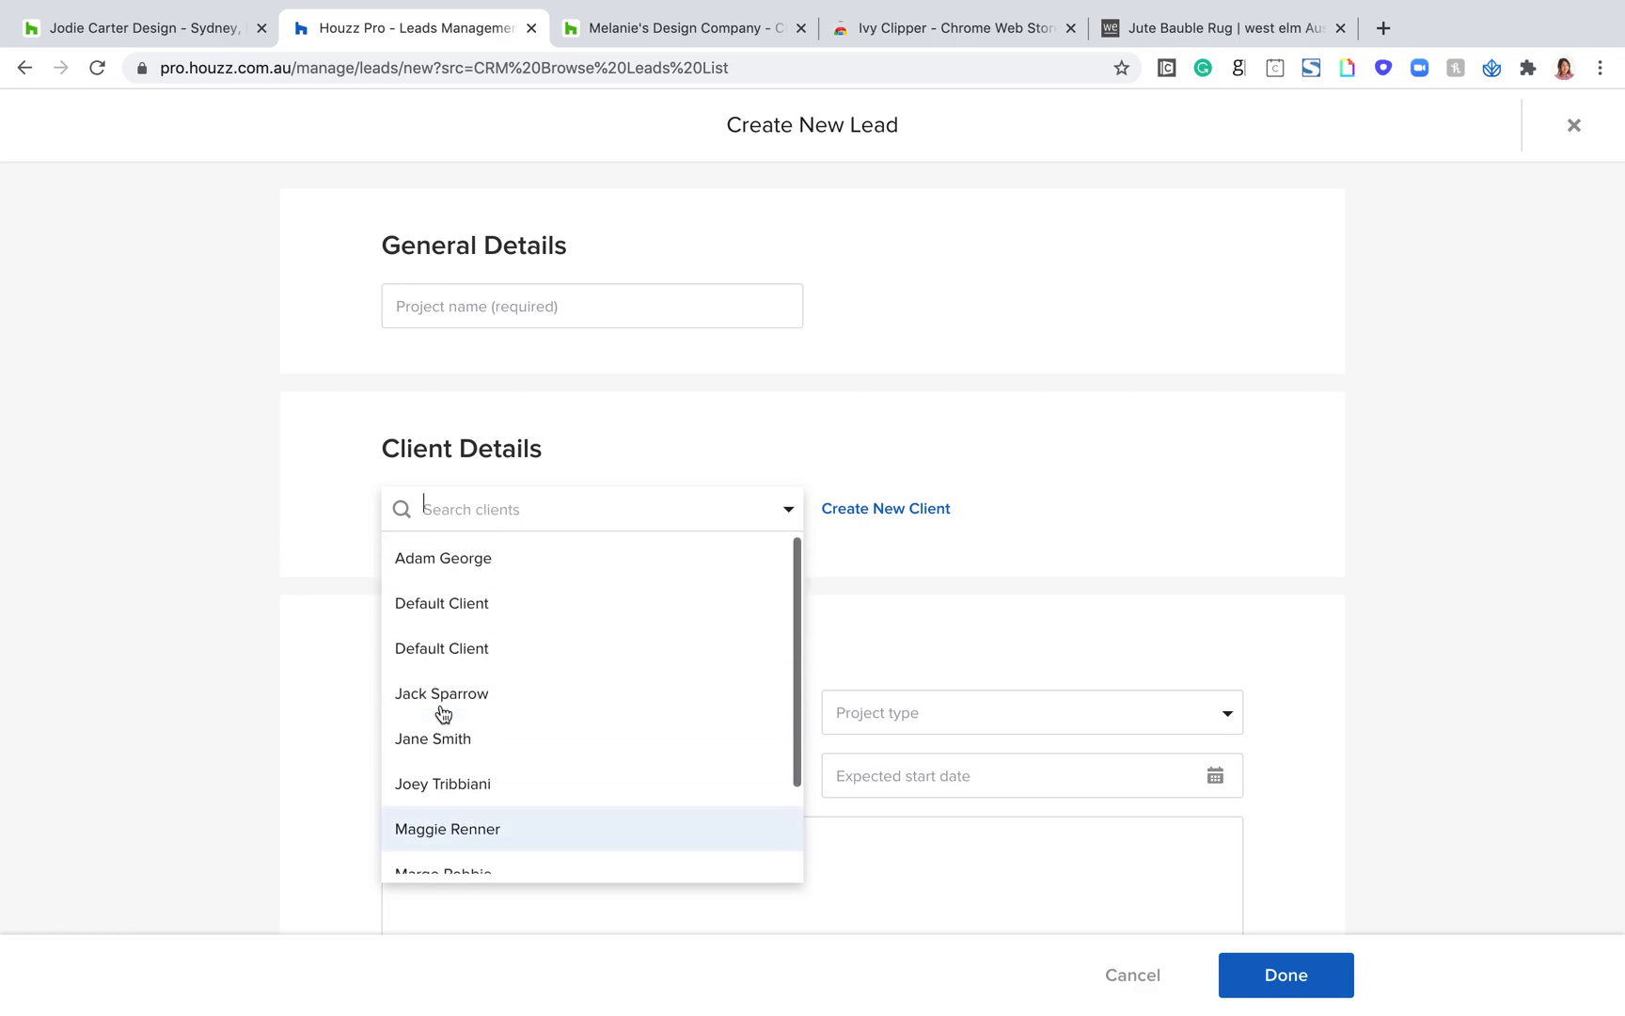
Step: Close the client list, open the Create New Client form to view its fields, and cancel without entering anything
{"action": "left_click", "coordinate": [881, 322]}
{"action": "left_click", "coordinate": [904, 512]}
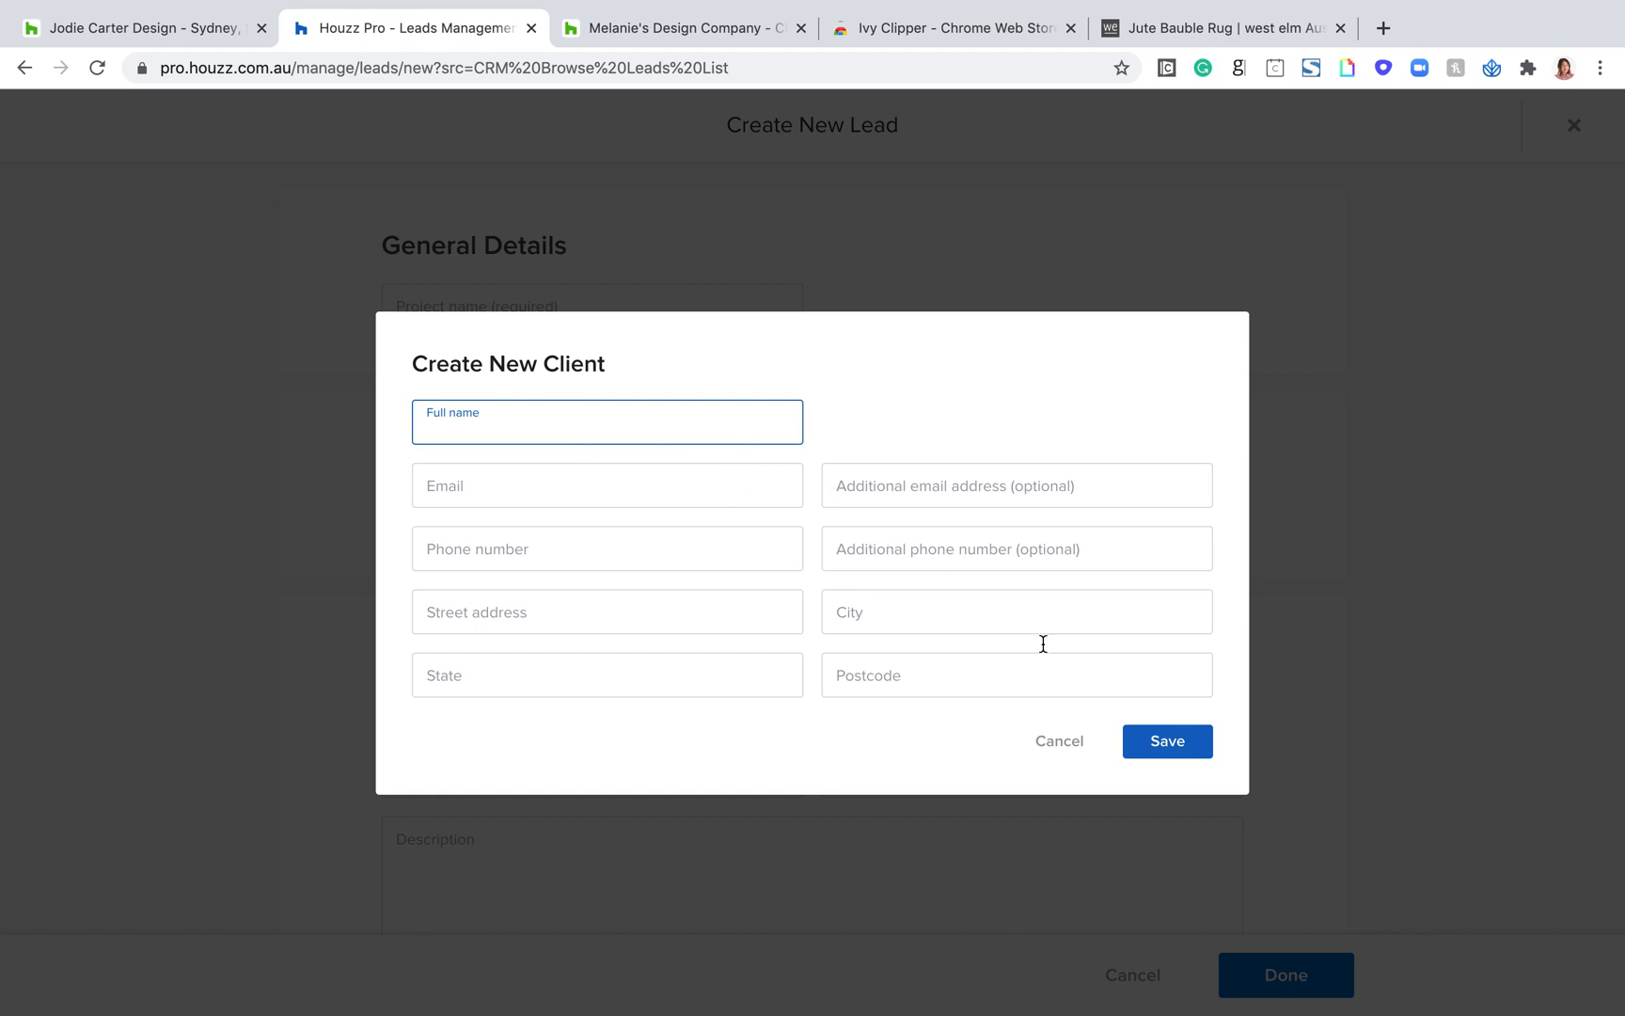
{"action": "left_click", "coordinate": [1060, 741]}
Step: Point out the Lead Details heading and estimated budget field, and browse the project type options without choosing one
{"action": "scroll", "coordinate": [755, 646], "scroll_direction": "down", "scroll_amount": 2}
{"action": "left_click_drag", "start_coordinate": [592, 541], "coordinate": [367, 548]}
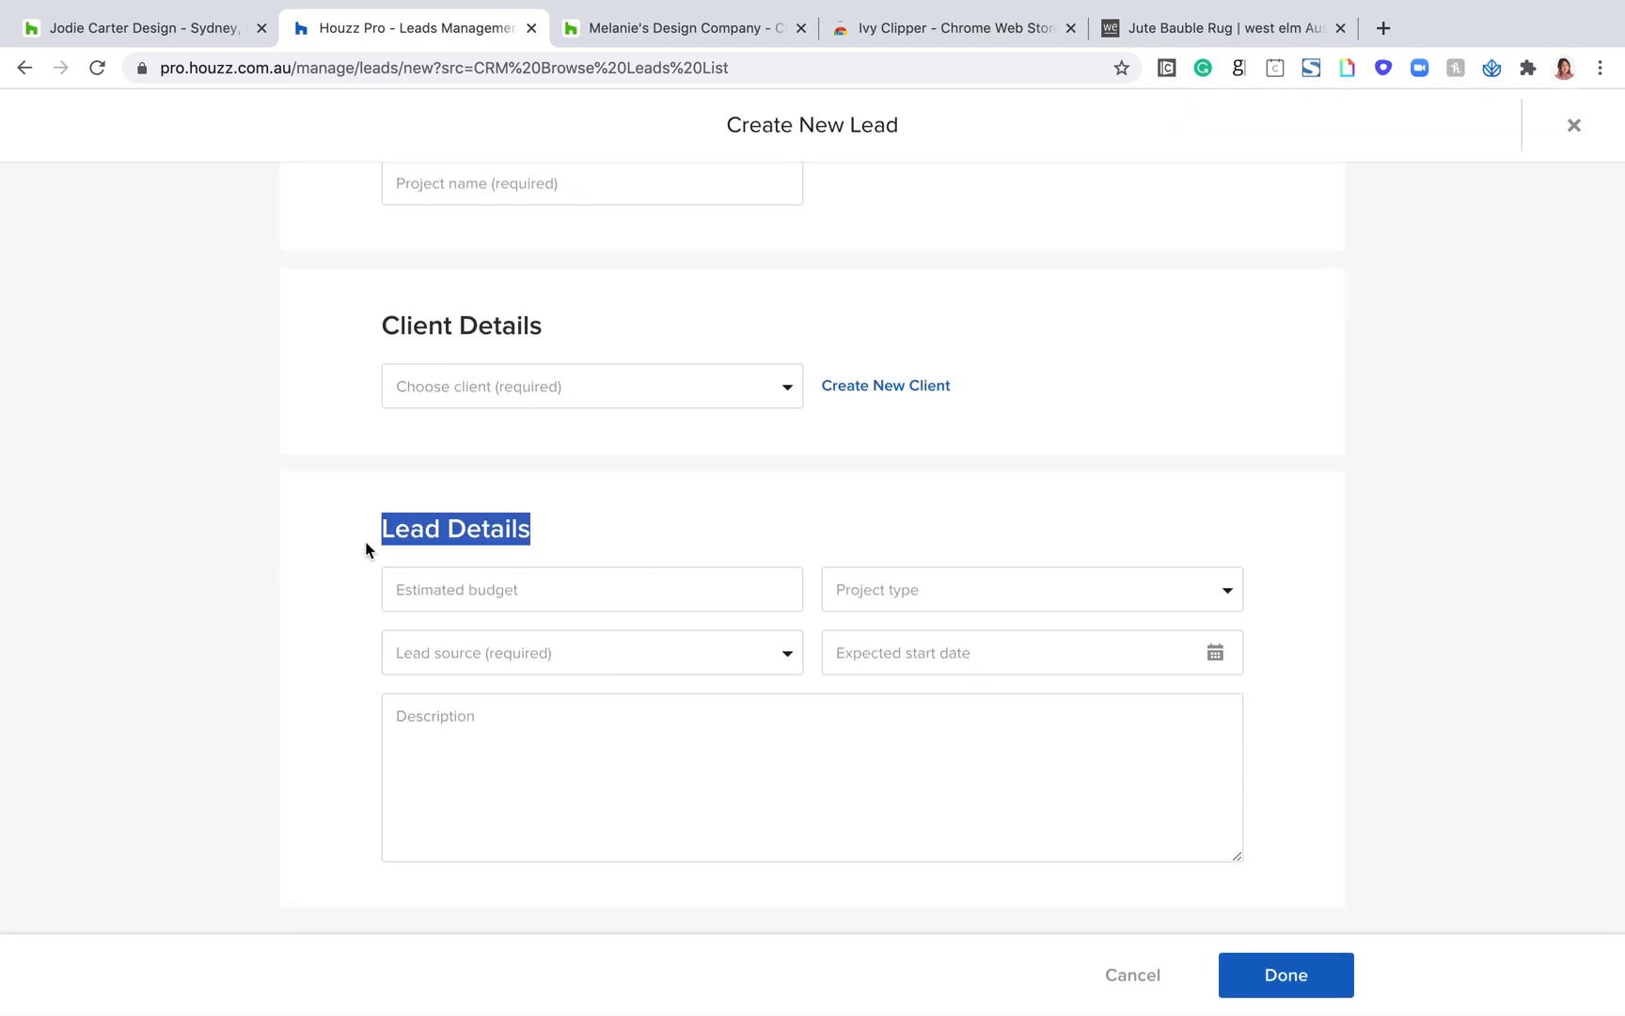
{"action": "left_click", "coordinate": [534, 583]}
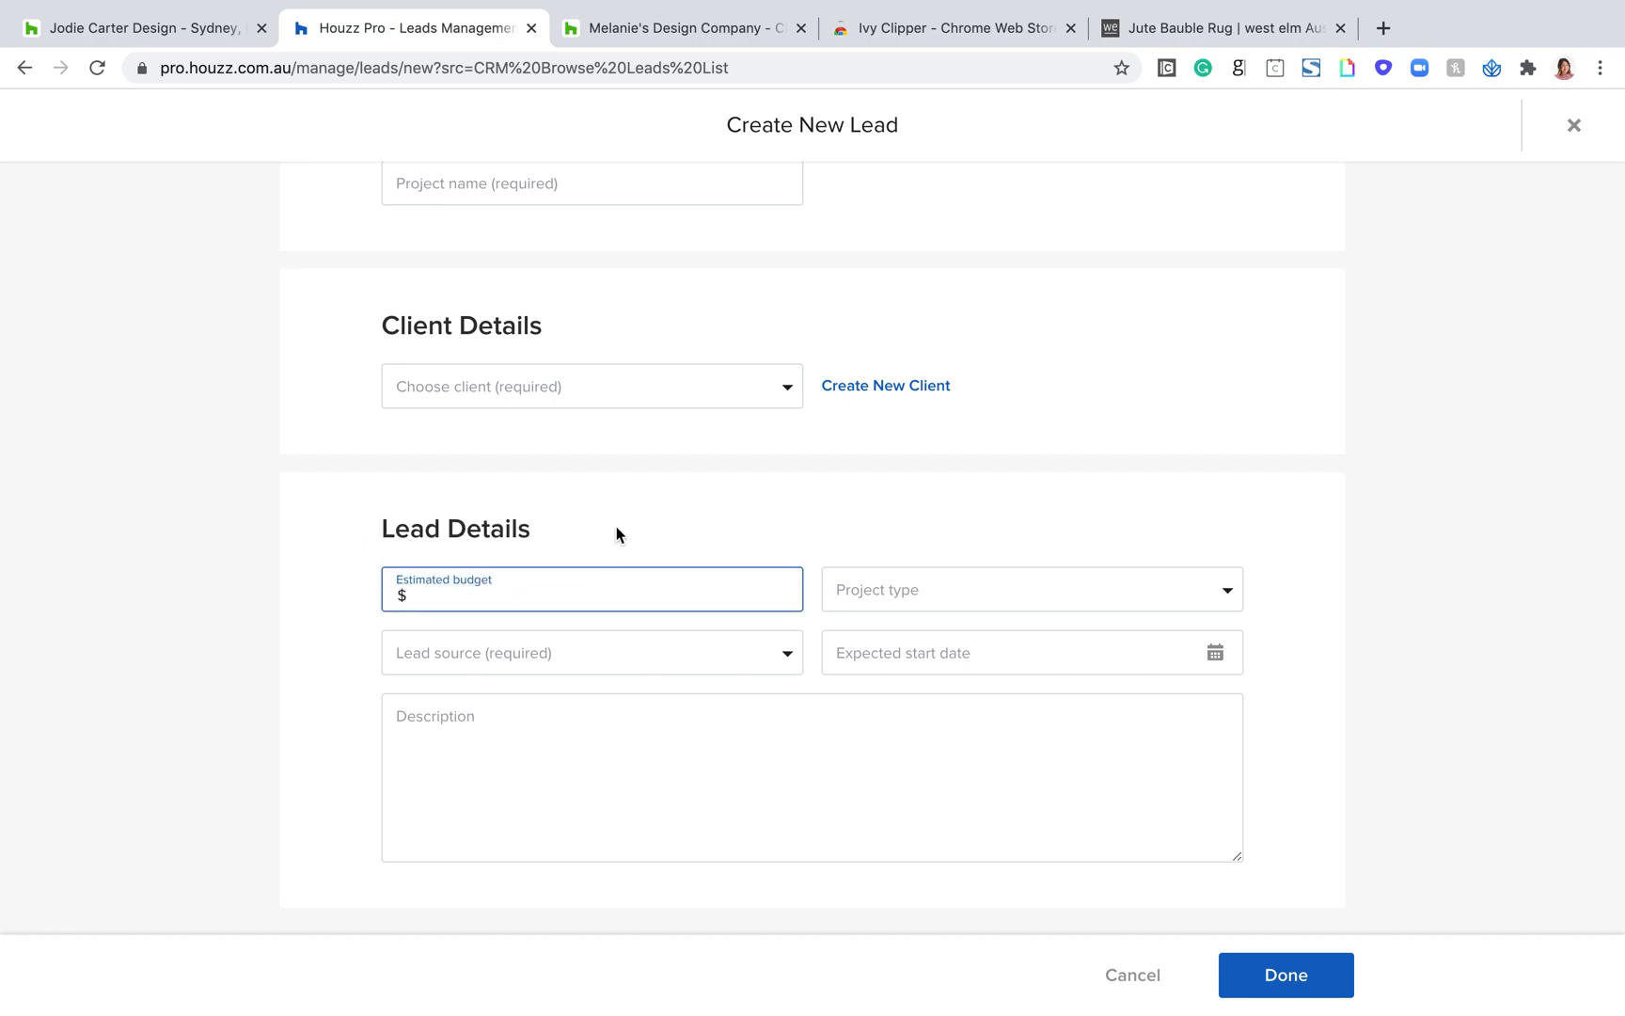
{"action": "left_click", "coordinate": [864, 591]}
{"action": "scroll", "coordinate": [1045, 711], "scroll_direction": "down", "scroll_amount": 3}
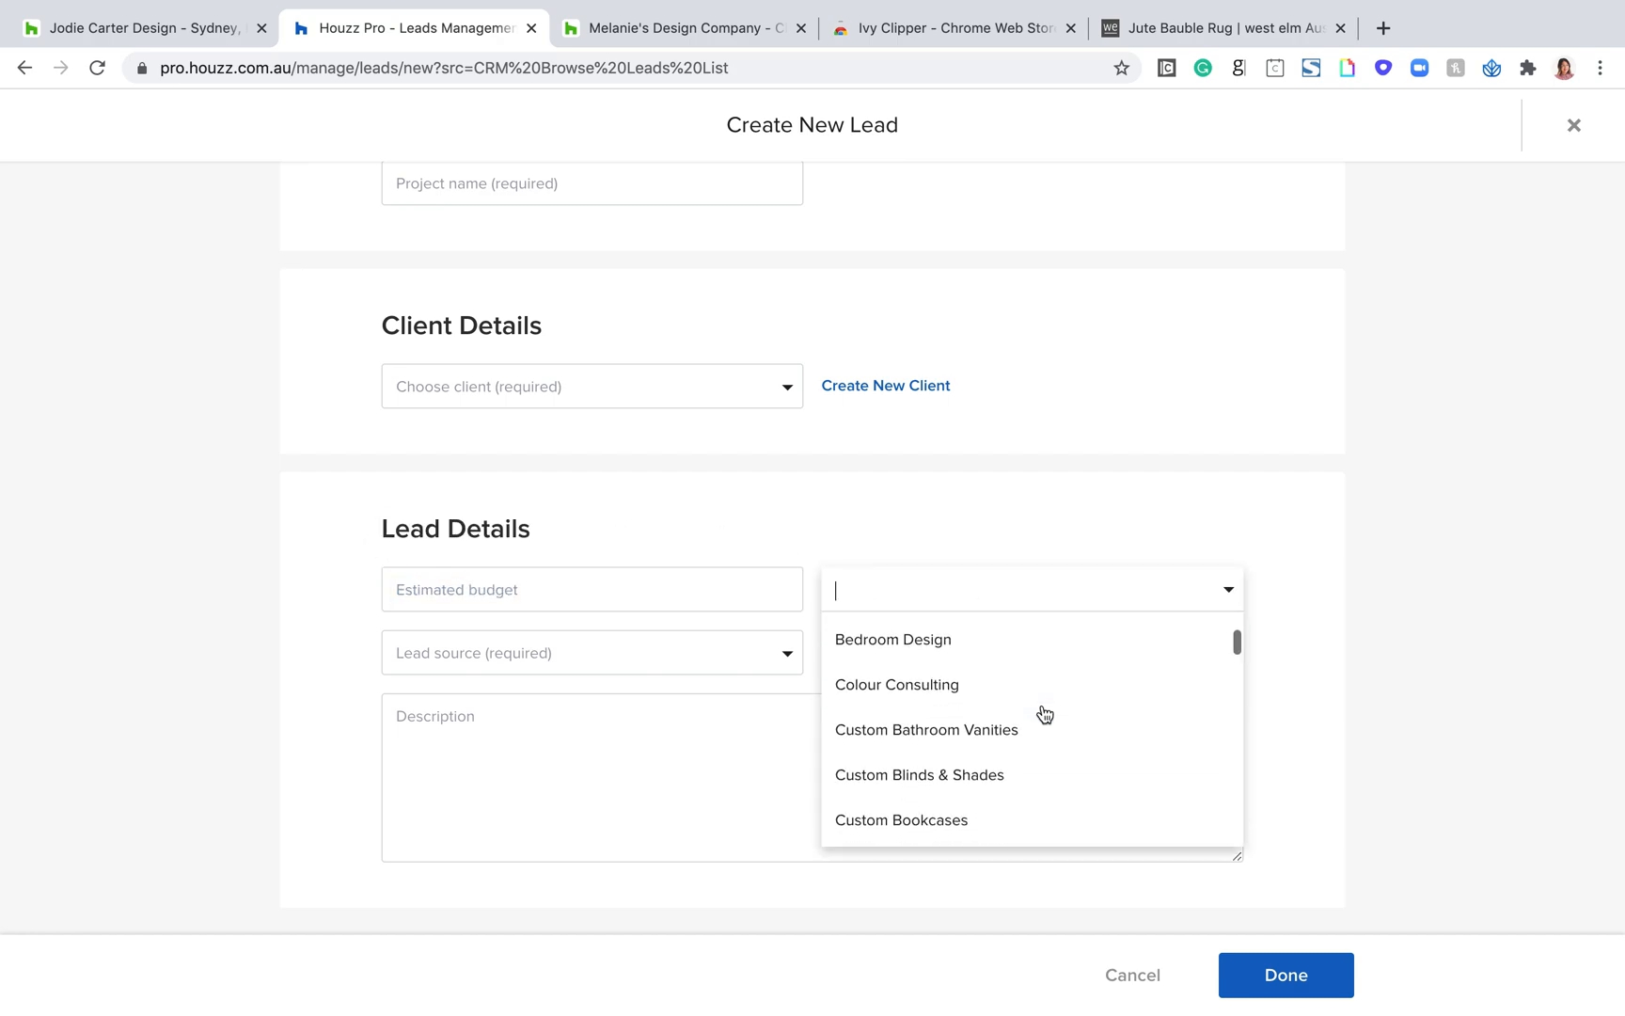
{"action": "left_click", "coordinate": [748, 501]}
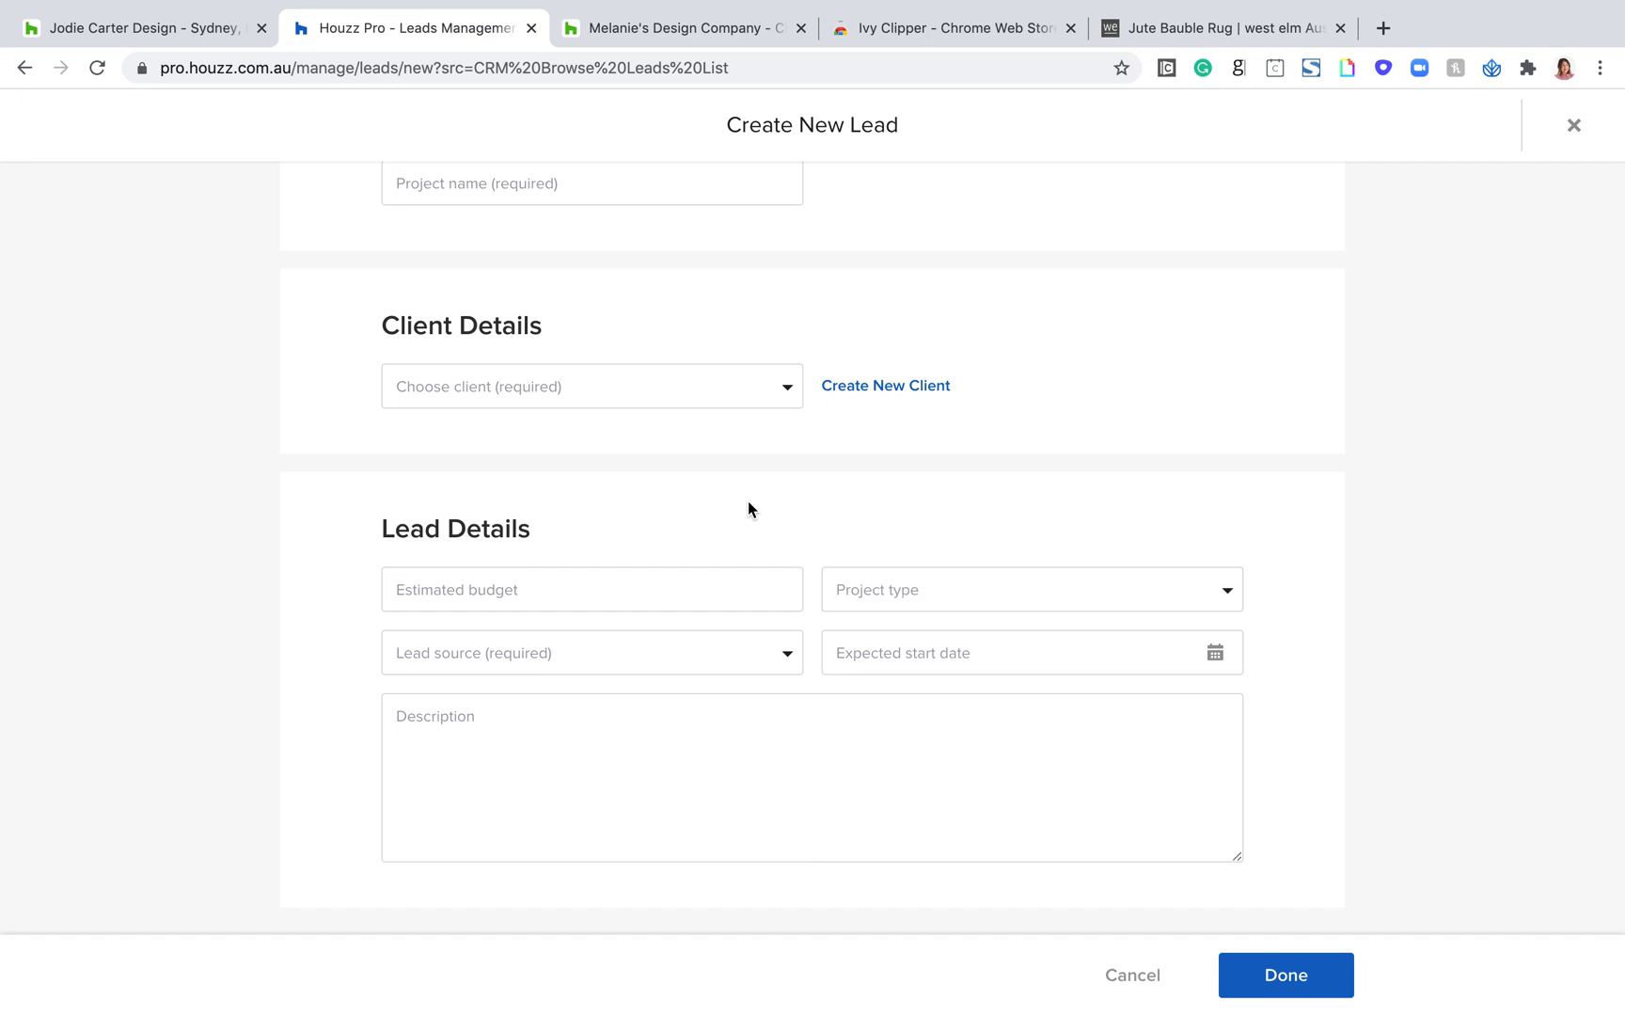
Step: Browse the full list of lead source options for the new lead without choosing one
{"action": "left_click", "coordinate": [757, 650]}
{"action": "scroll", "coordinate": [437, 761], "scroll_direction": "down", "scroll_amount": 2}
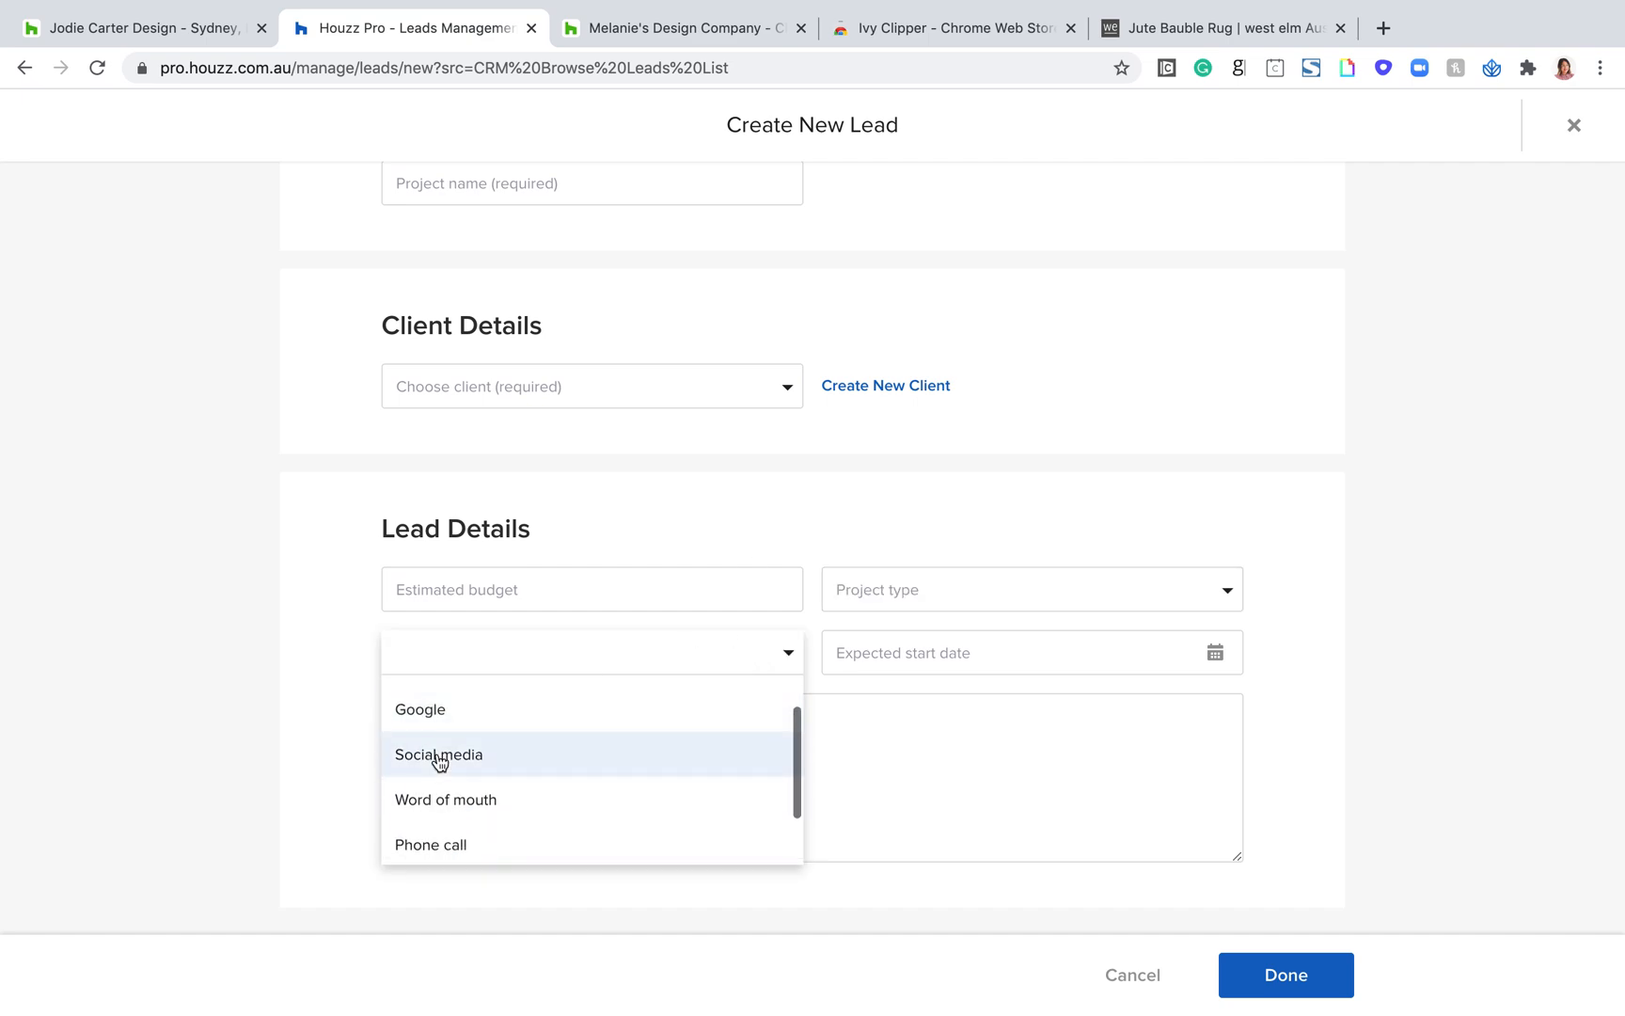
{"action": "scroll", "coordinate": [439, 759], "scroll_direction": "up", "scroll_amount": 2}
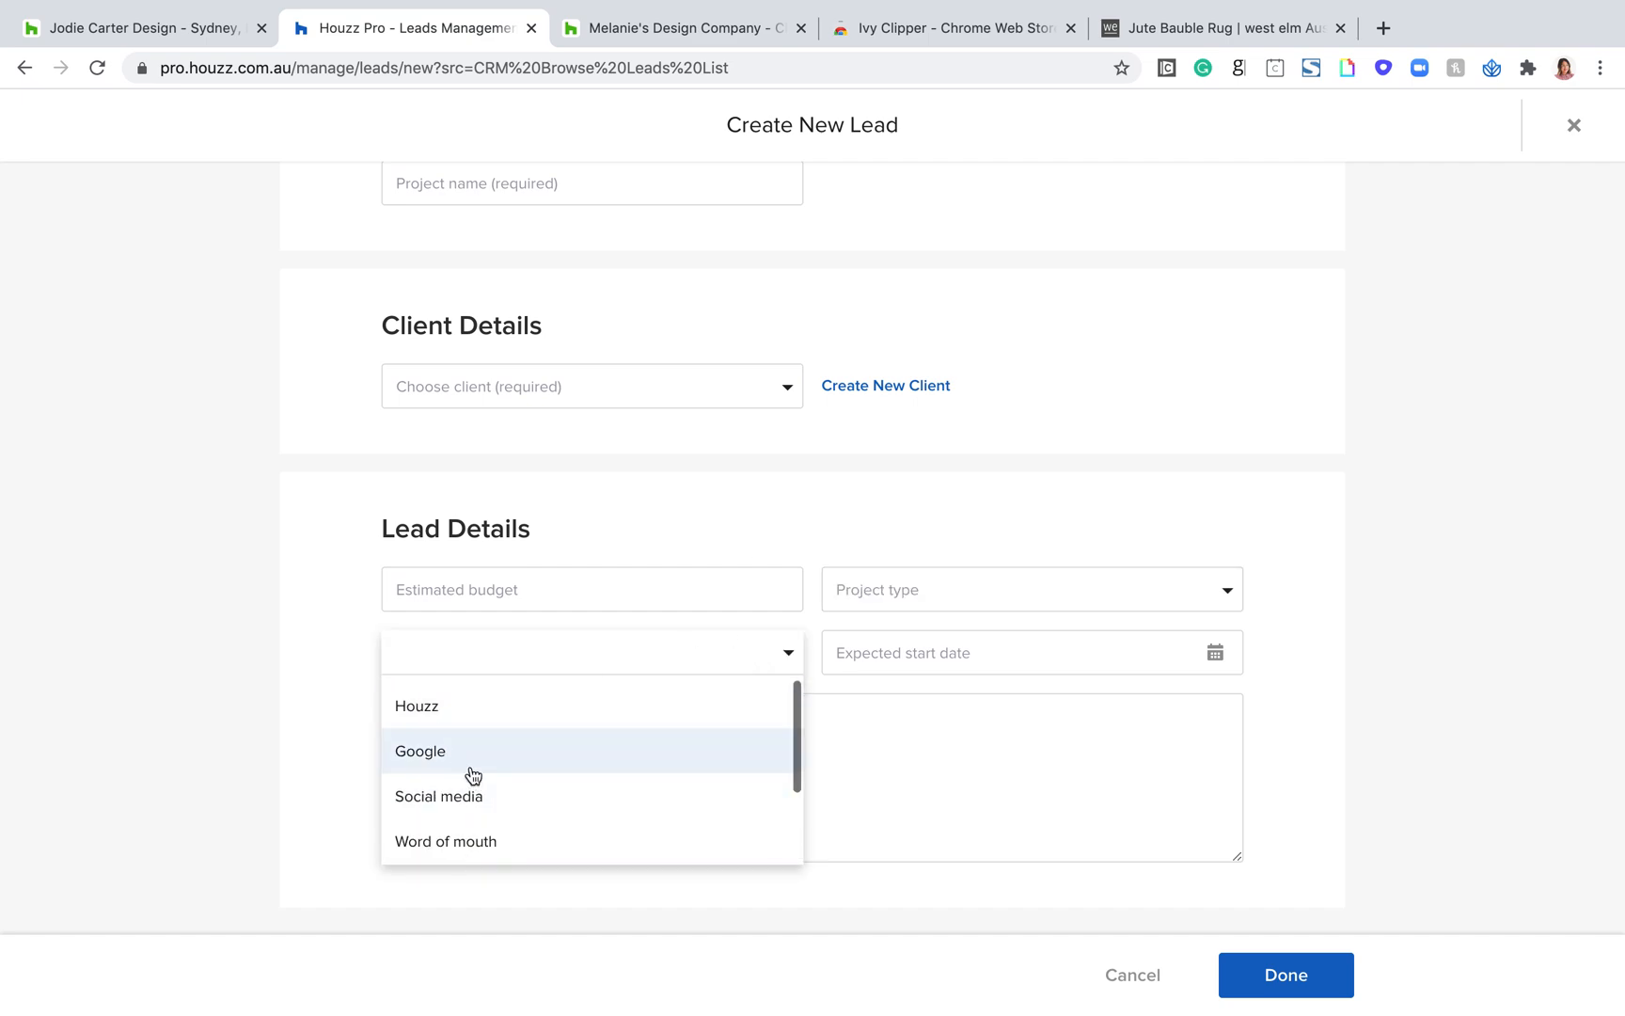
{"action": "scroll", "coordinate": [460, 743], "scroll_direction": "down", "scroll_amount": 1}
{"action": "scroll", "coordinate": [462, 761], "scroll_direction": "down", "scroll_amount": 1}
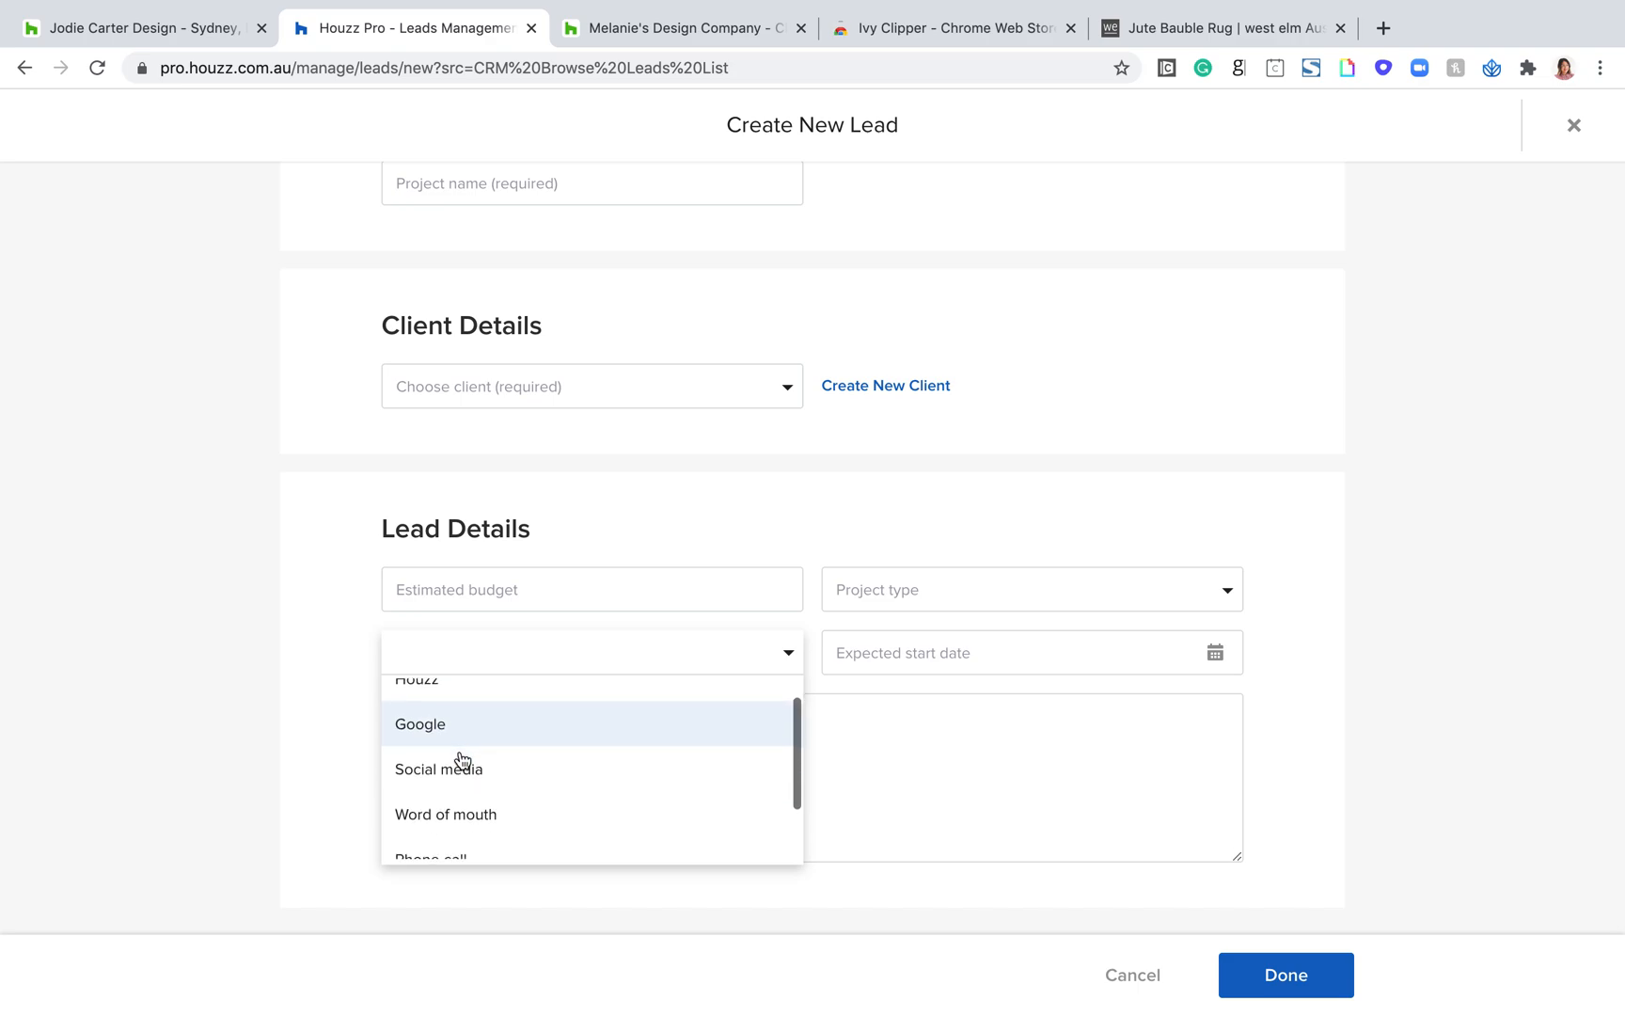
{"action": "scroll", "coordinate": [461, 804], "scroll_direction": "down", "scroll_amount": 1}
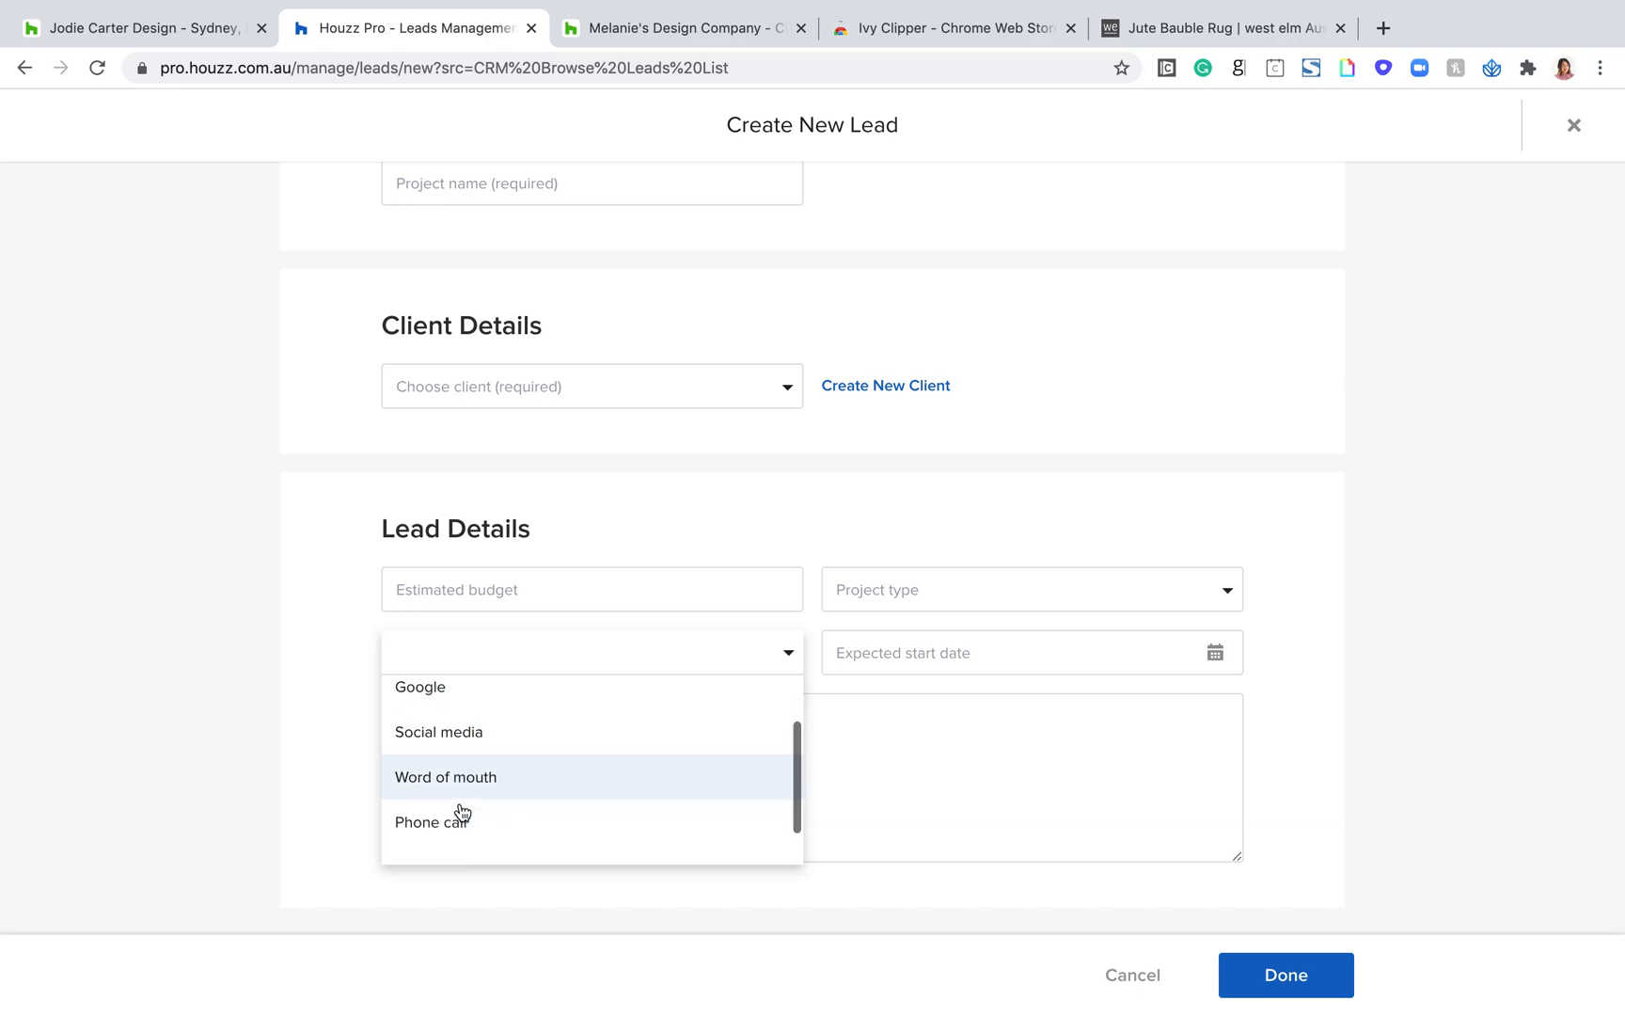
{"action": "scroll", "coordinate": [475, 827], "scroll_direction": "down", "scroll_amount": 1}
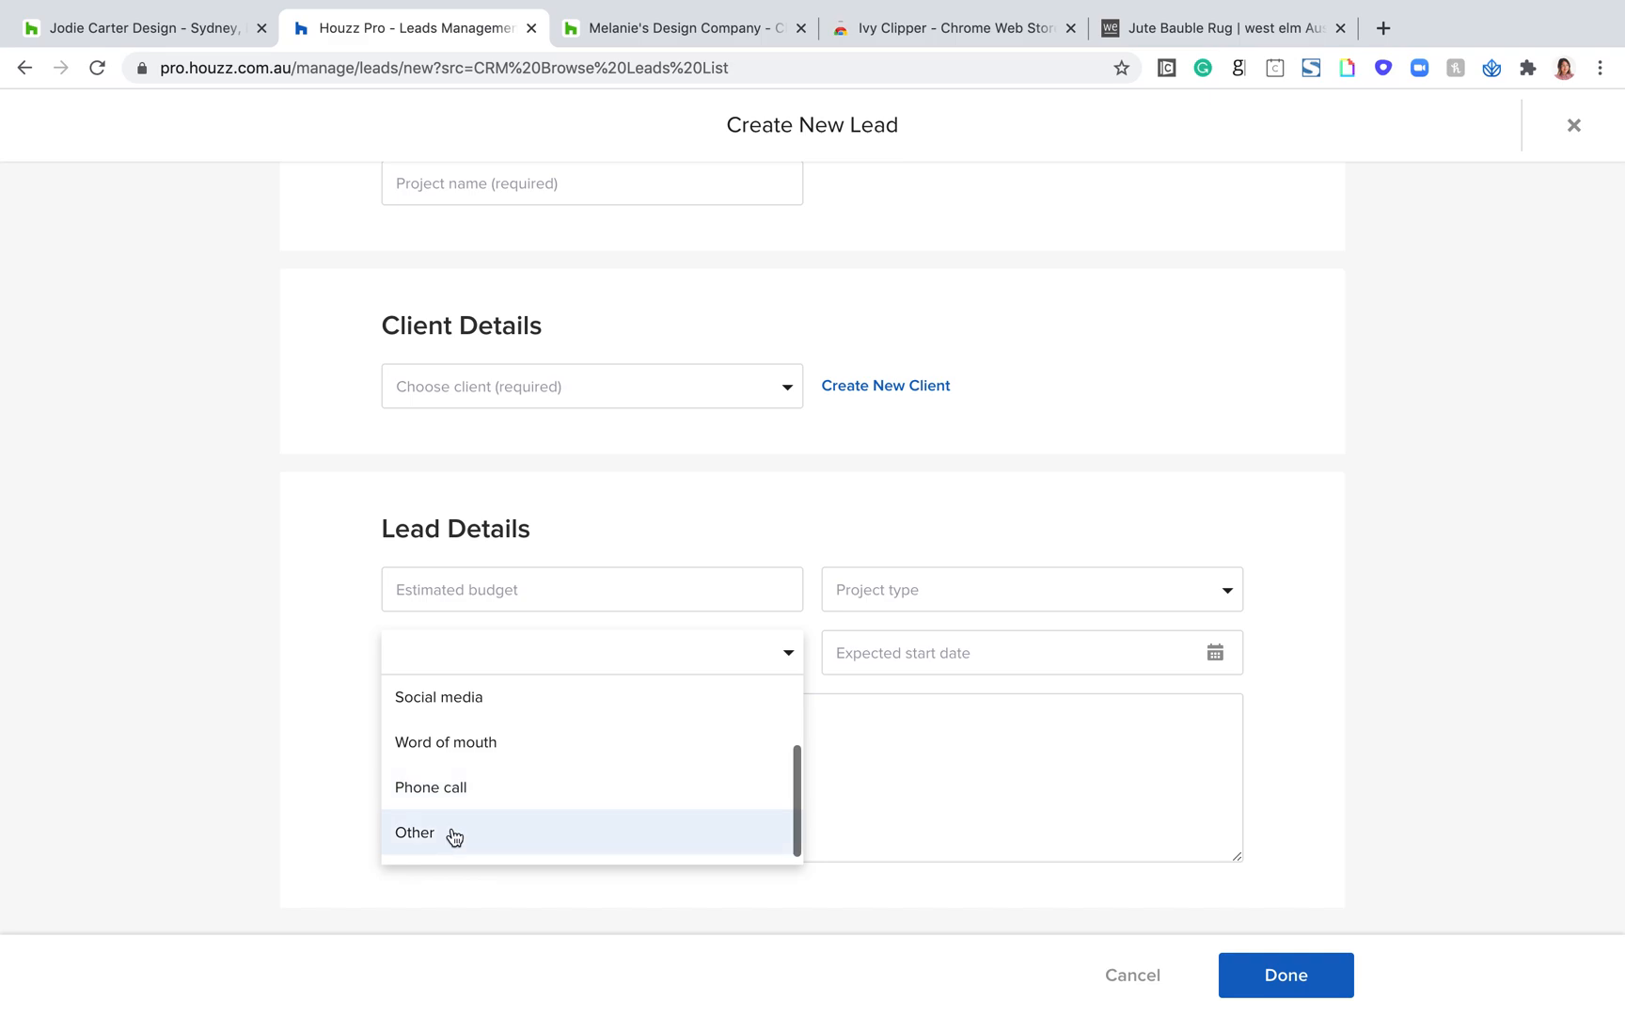
{"action": "left_click", "coordinate": [856, 783]}
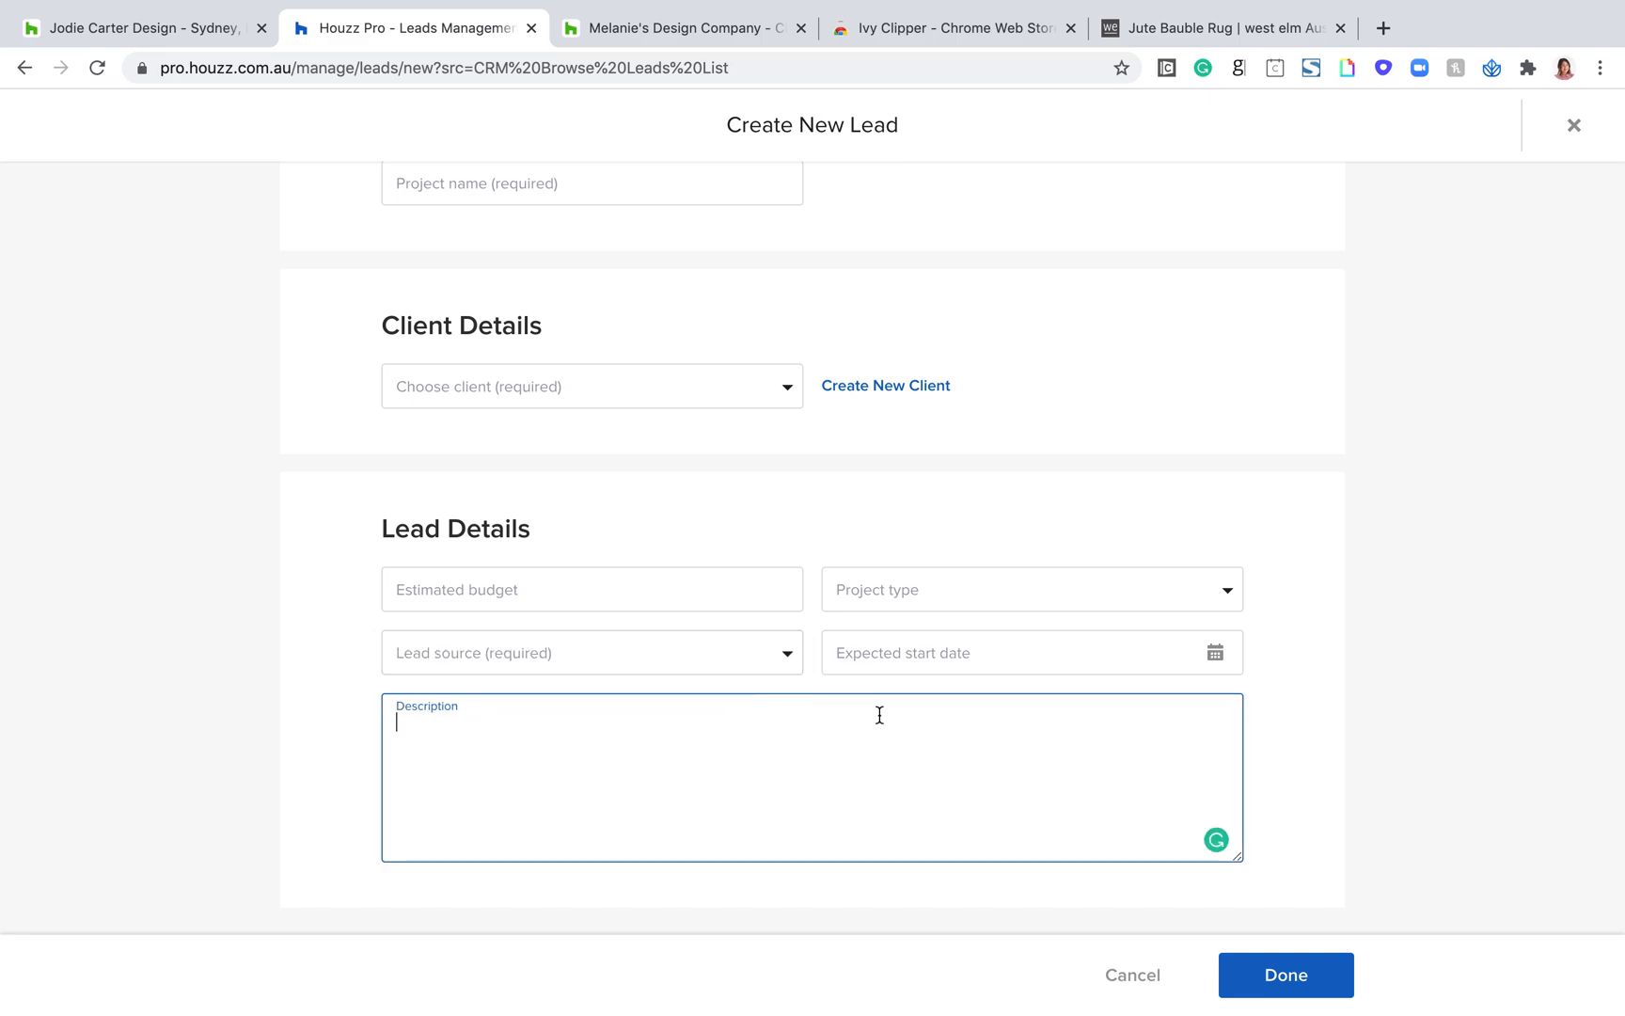
Step: View the expected start date calendar and description field, and close the new lead form without saving
{"action": "left_click", "coordinate": [906, 660]}
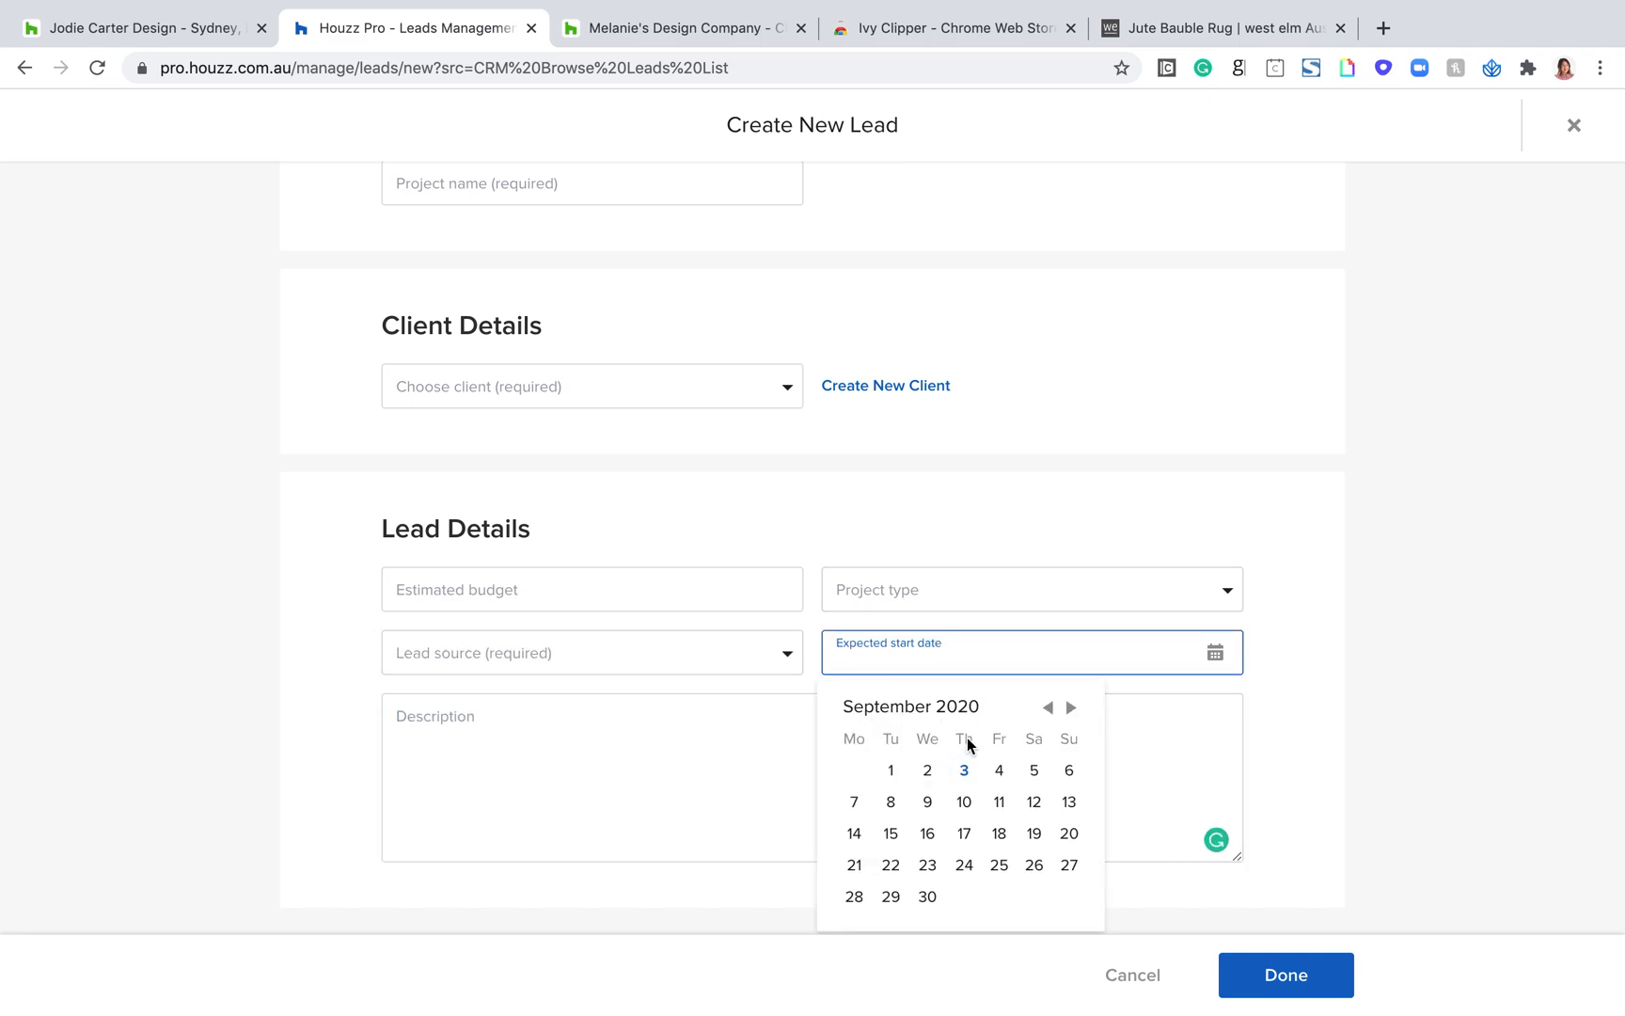
{"action": "left_click", "coordinate": [621, 759]}
{"action": "scroll", "coordinate": [623, 761], "scroll_direction": "up", "scroll_amount": 3}
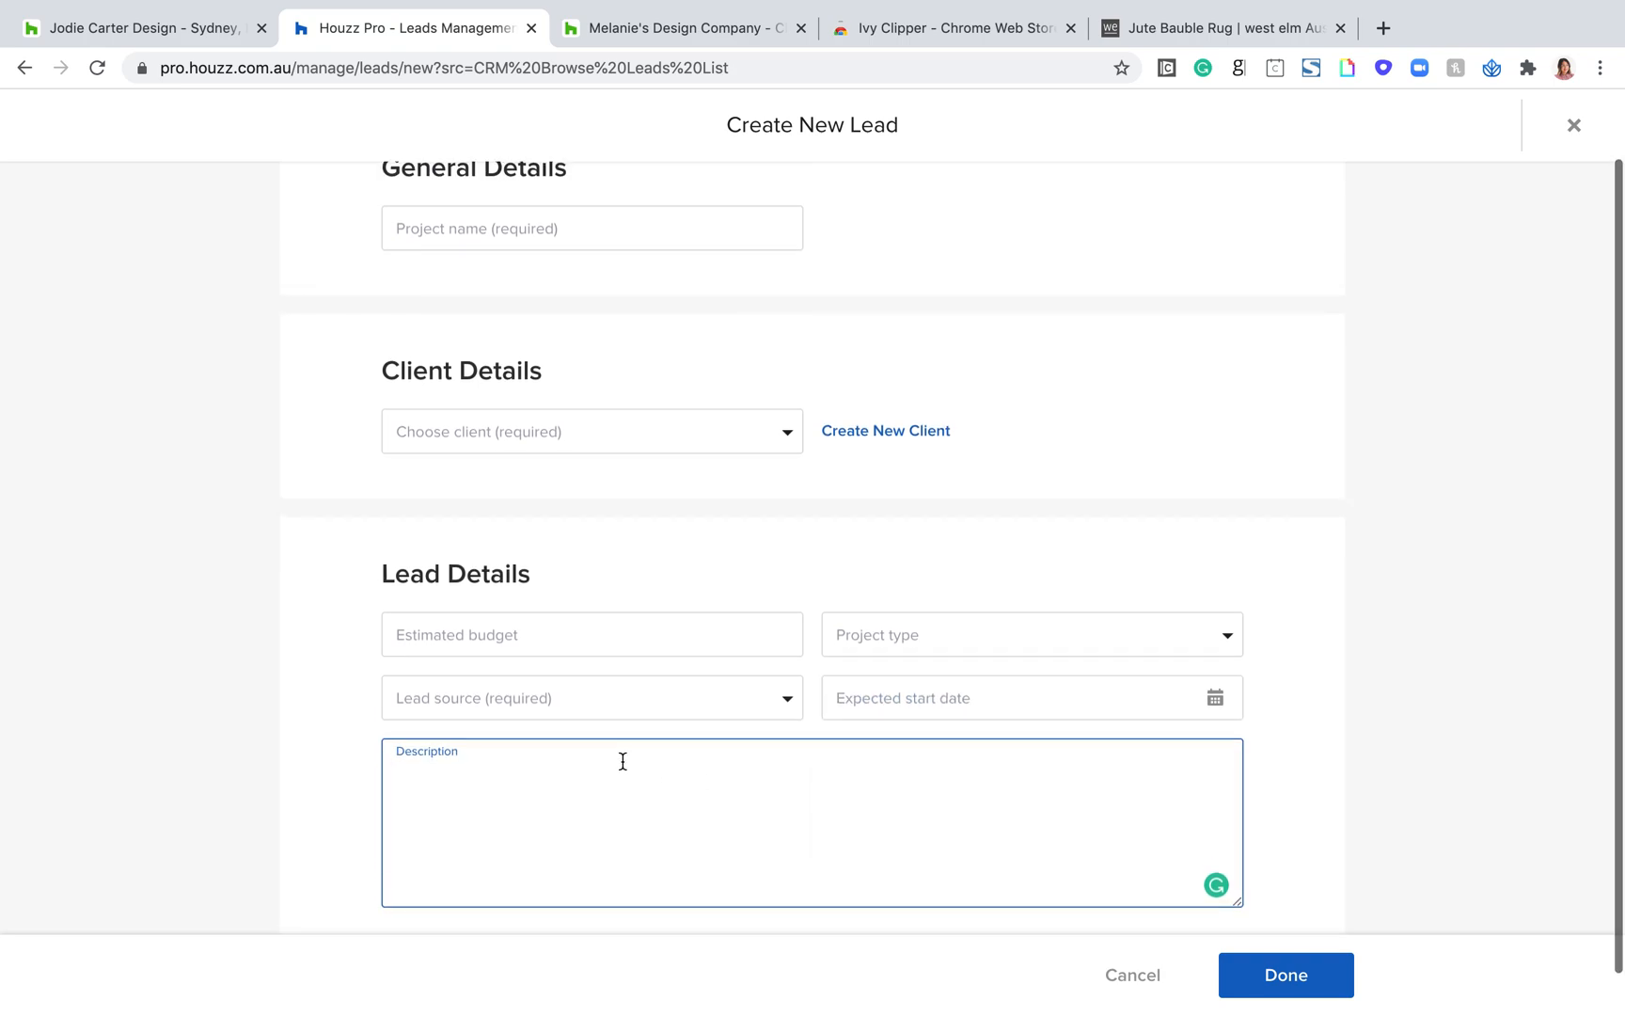
{"action": "scroll", "coordinate": [623, 761], "scroll_direction": "down", "scroll_amount": 1}
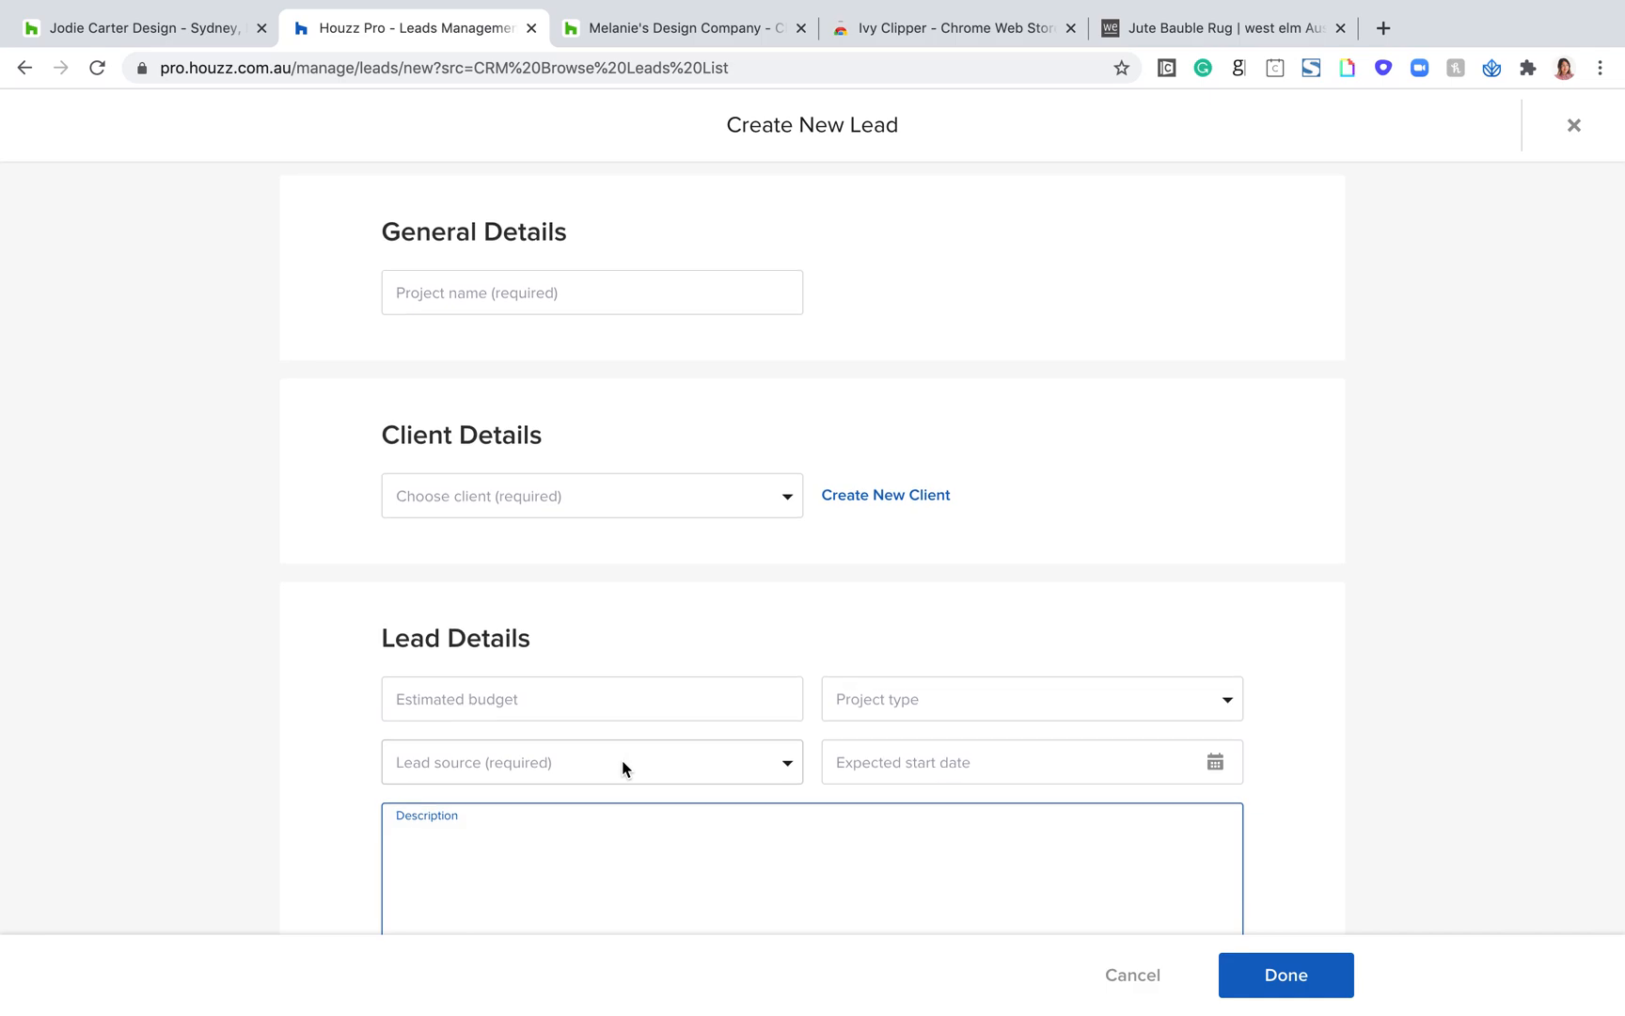
{"action": "left_click", "coordinate": [1576, 130]}
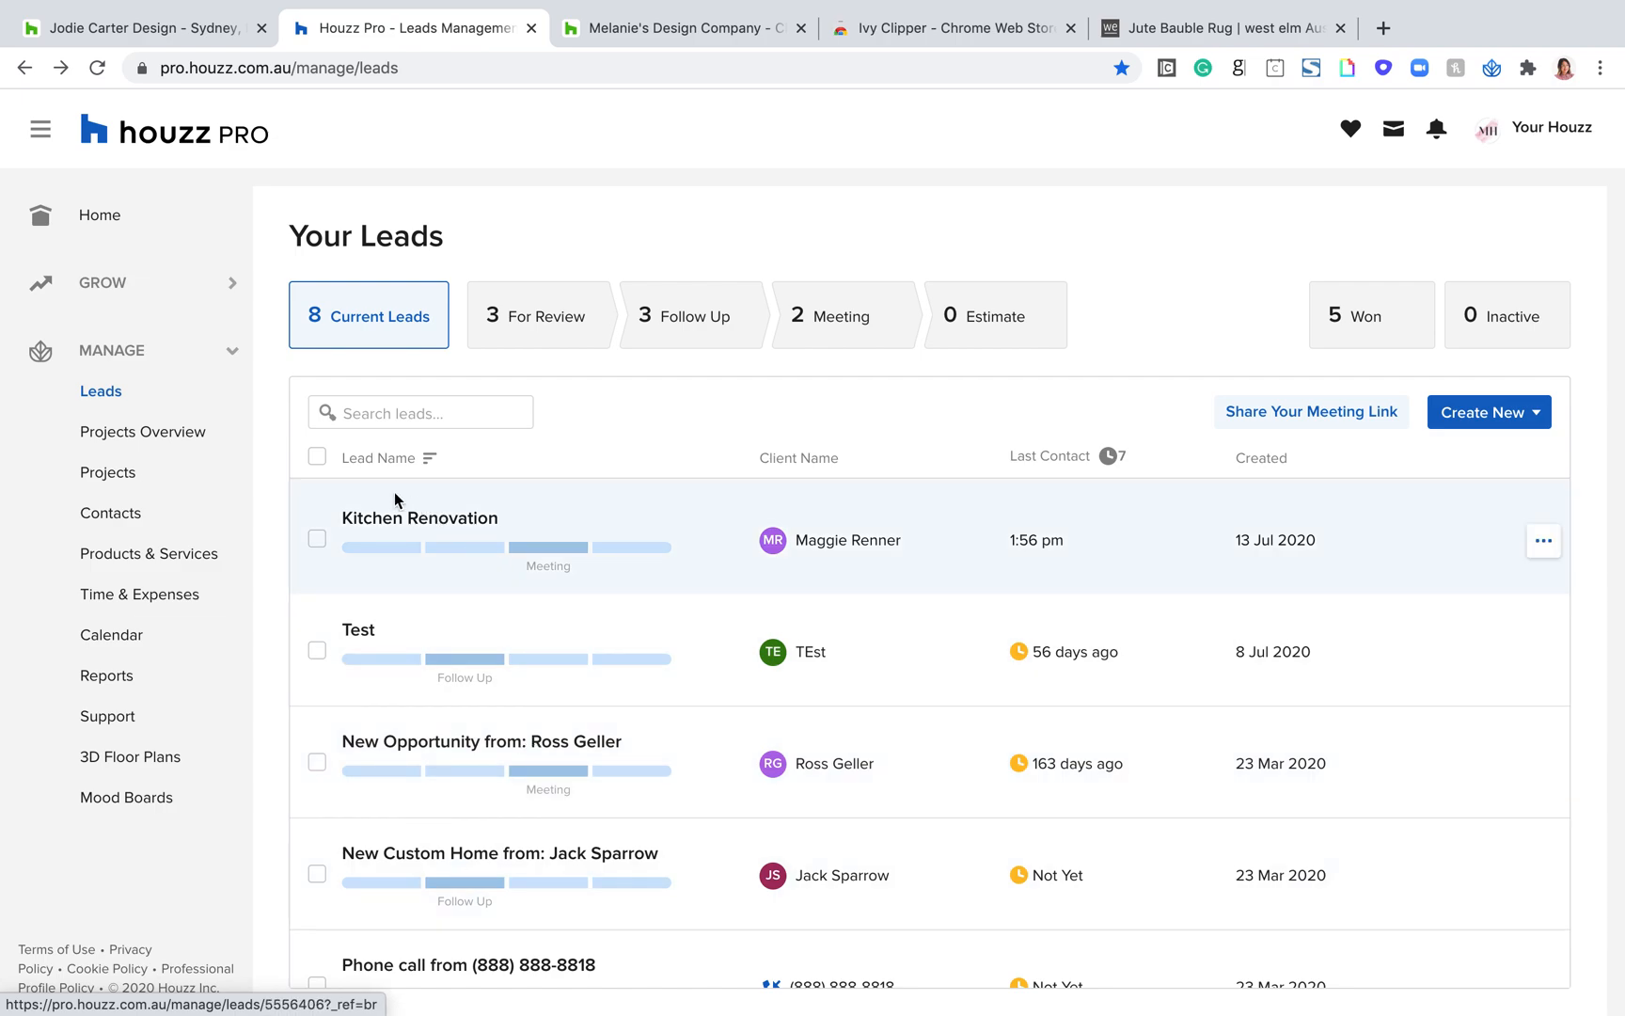
Step: Open the Kitchen Renovation lead, look through its messages, and place the cursor in the message box
{"action": "left_click", "coordinate": [420, 524]}
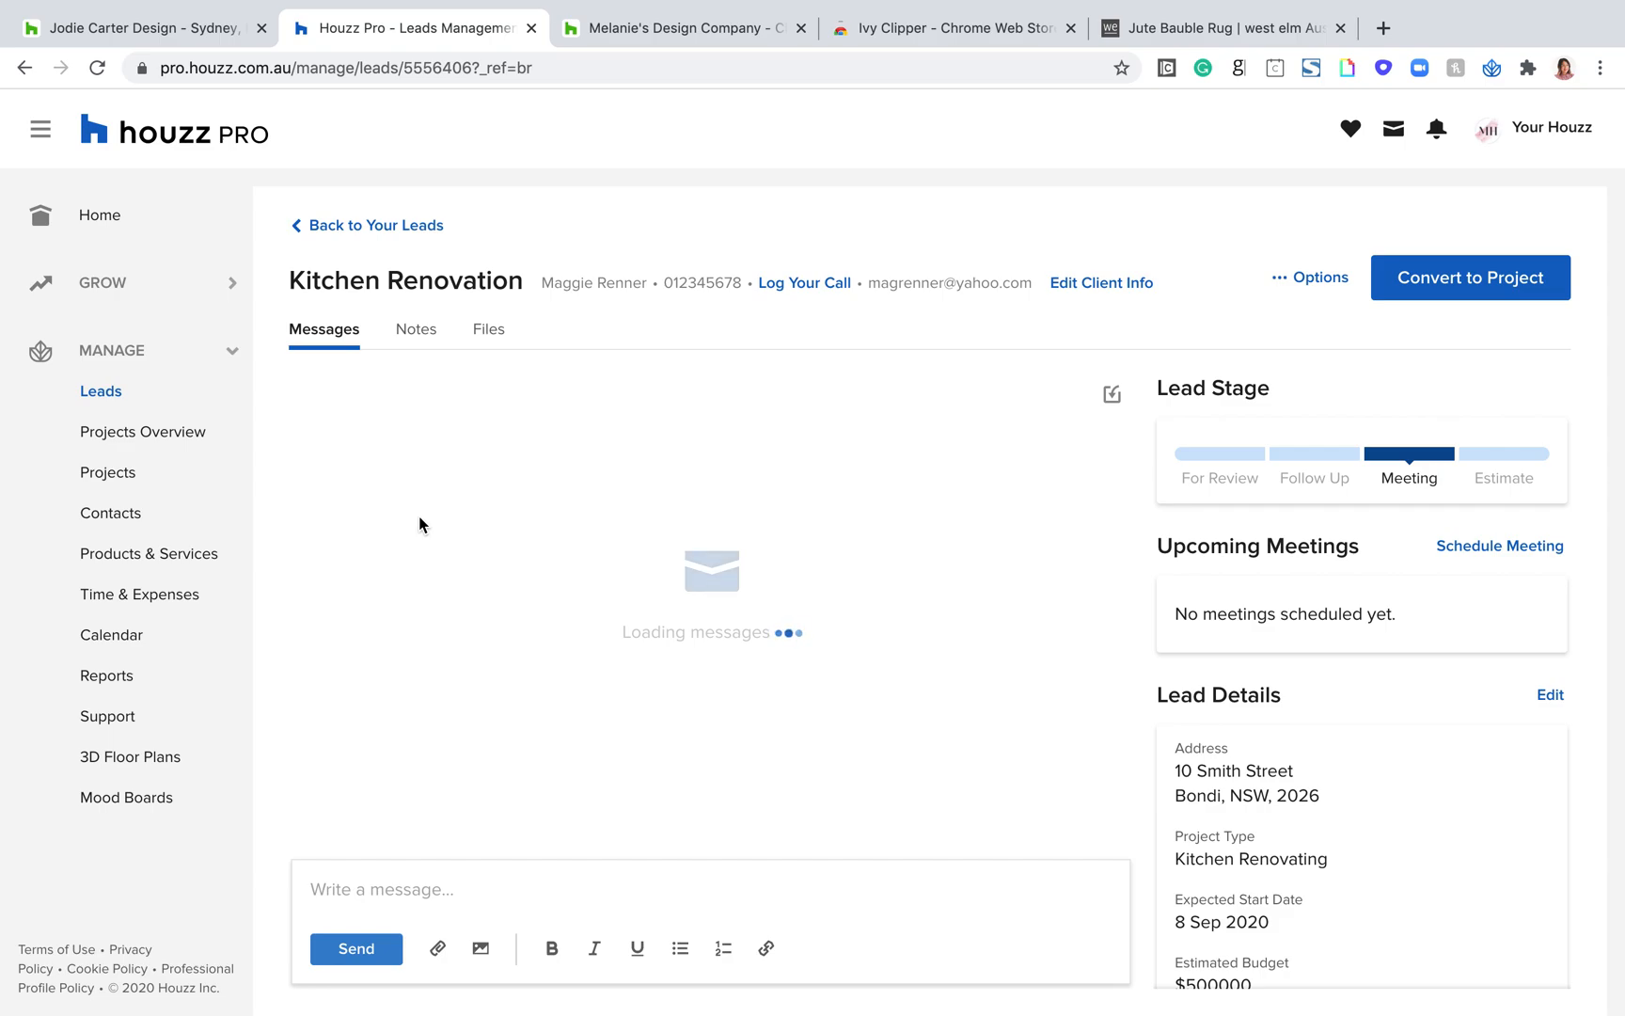
{"action": "scroll", "coordinate": [476, 657], "scroll_direction": "up", "scroll_amount": 10}
{"action": "scroll", "coordinate": [476, 658], "scroll_direction": "down", "scroll_amount": 10}
{"action": "left_click", "coordinate": [369, 891]}
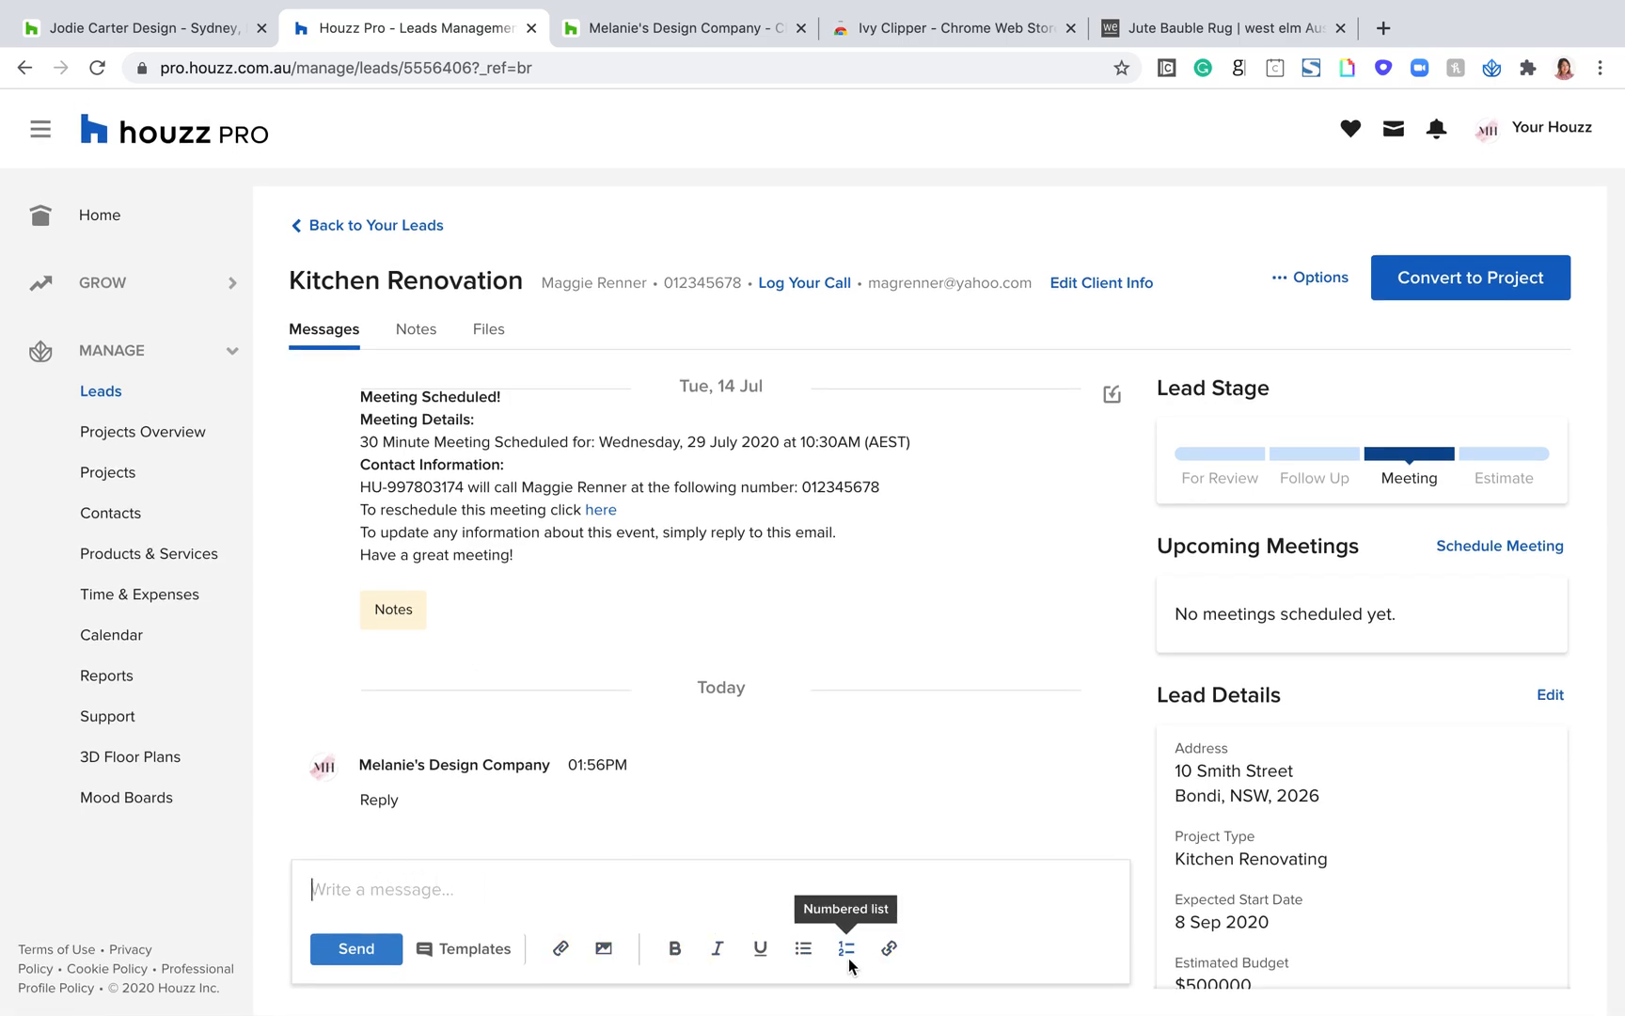
{"action": "left_click", "coordinate": [499, 899]}
Step: Examine the Lead Details of the Kitchen Renovation lead, highlighting the heading, lead source, and all details from address to description
{"action": "scroll", "coordinate": [1345, 815], "scroll_direction": "down", "scroll_amount": 2}
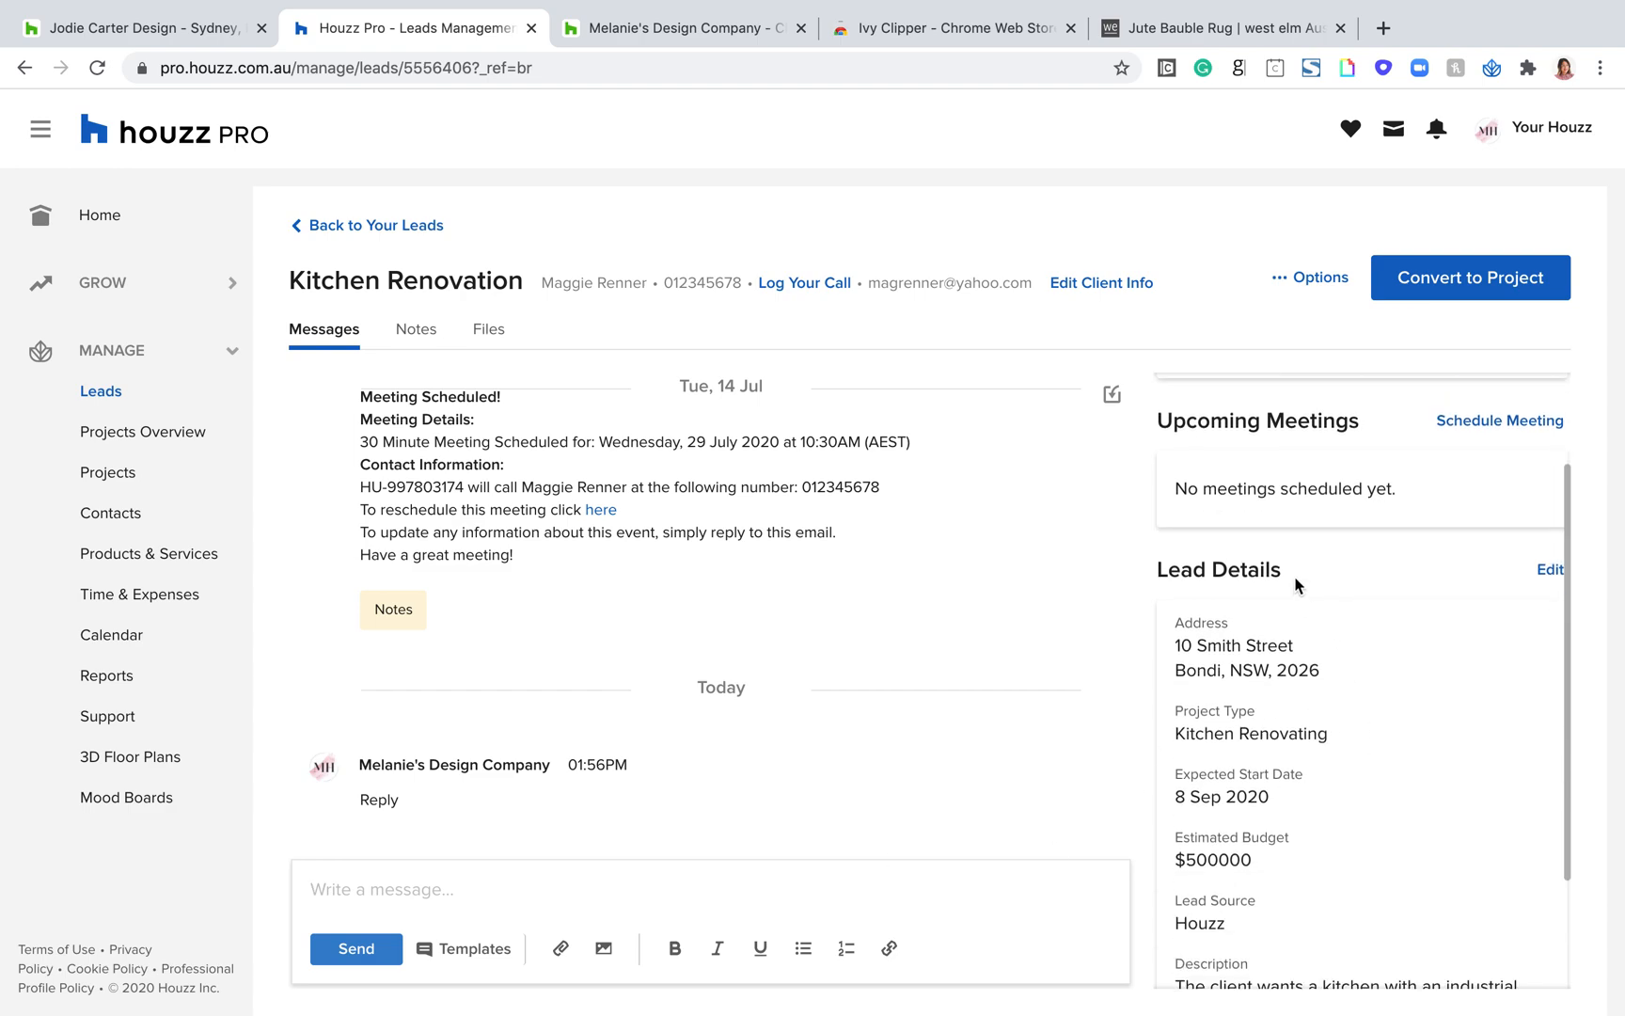
{"action": "double_click", "coordinate": [1204, 572]}
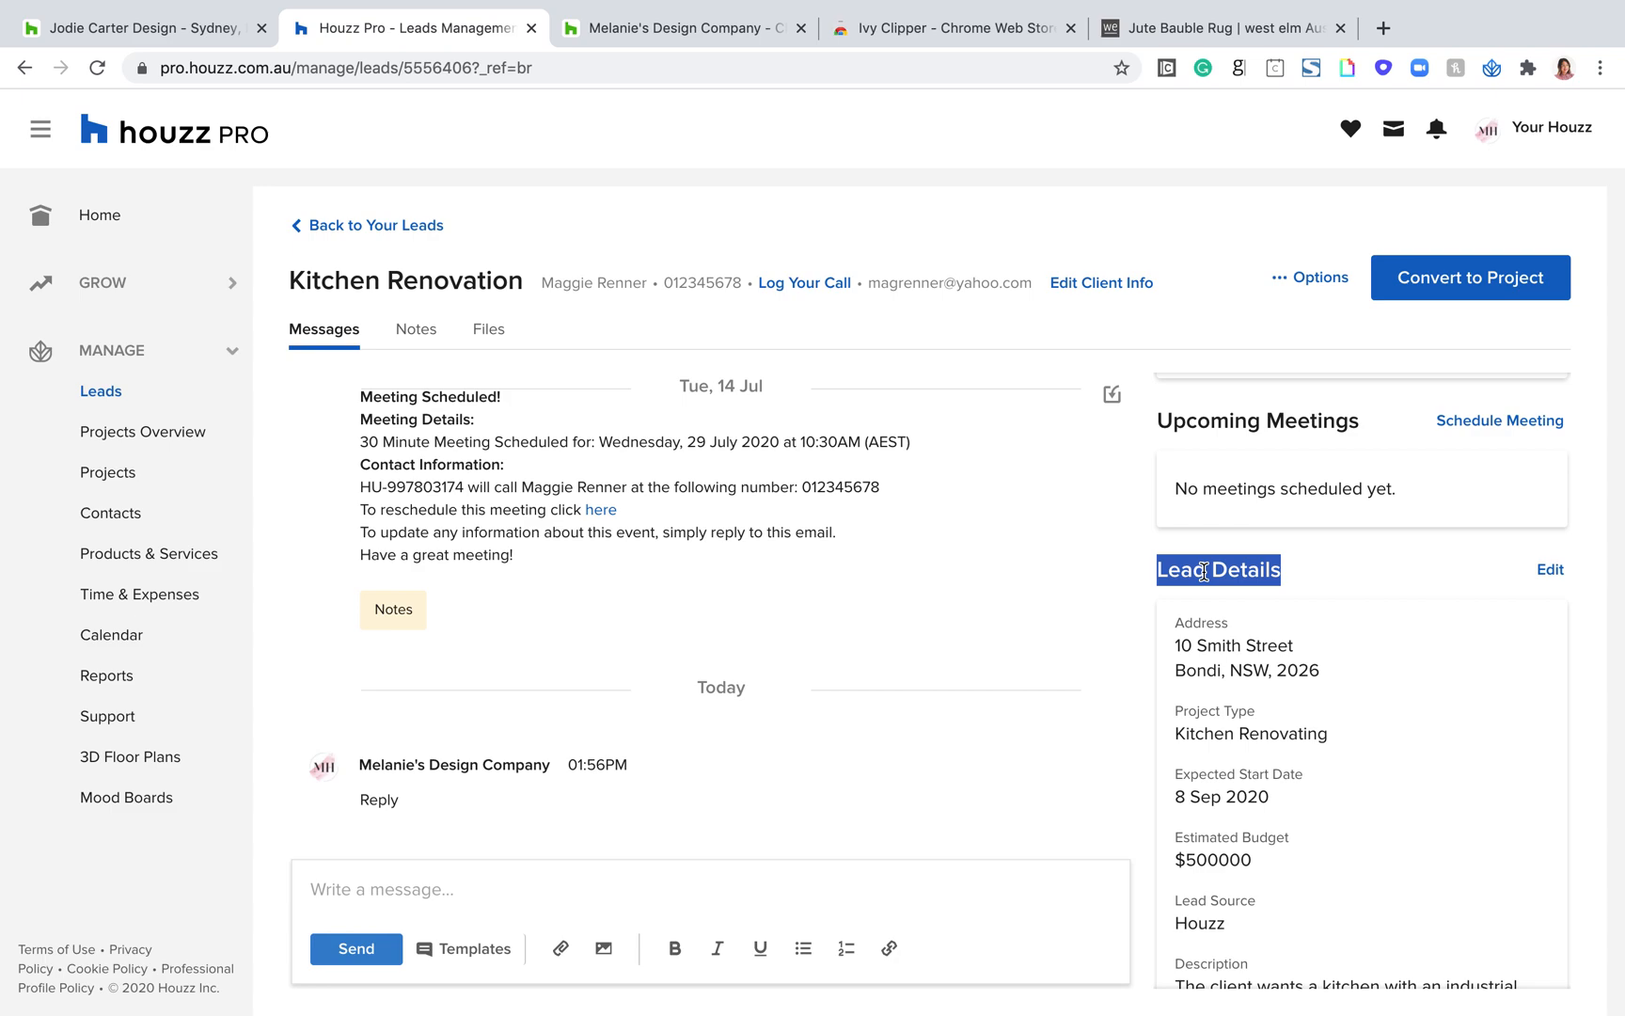
{"action": "scroll", "coordinate": [1360, 806], "scroll_direction": "down", "scroll_amount": 2}
{"action": "double_click", "coordinate": [1247, 784]}
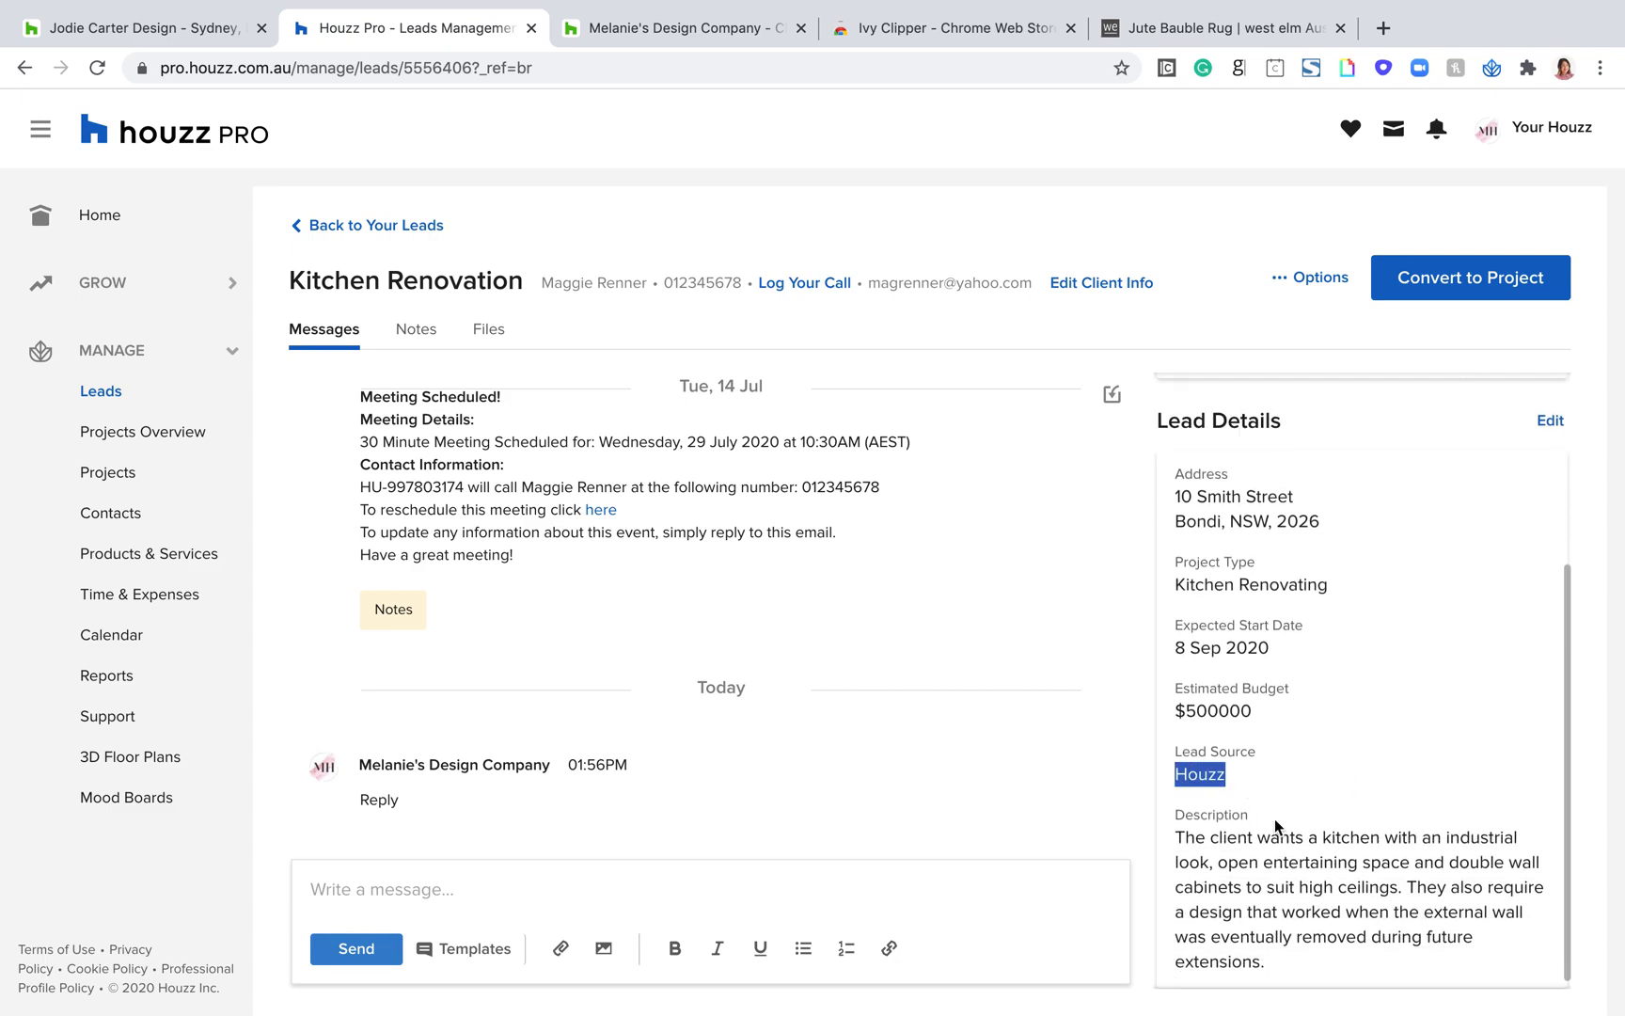
{"action": "left_click_drag", "start_coordinate": [1279, 966], "coordinate": [1183, 475]}
{"action": "scroll", "coordinate": [892, 543], "scroll_direction": "up", "scroll_amount": 3}
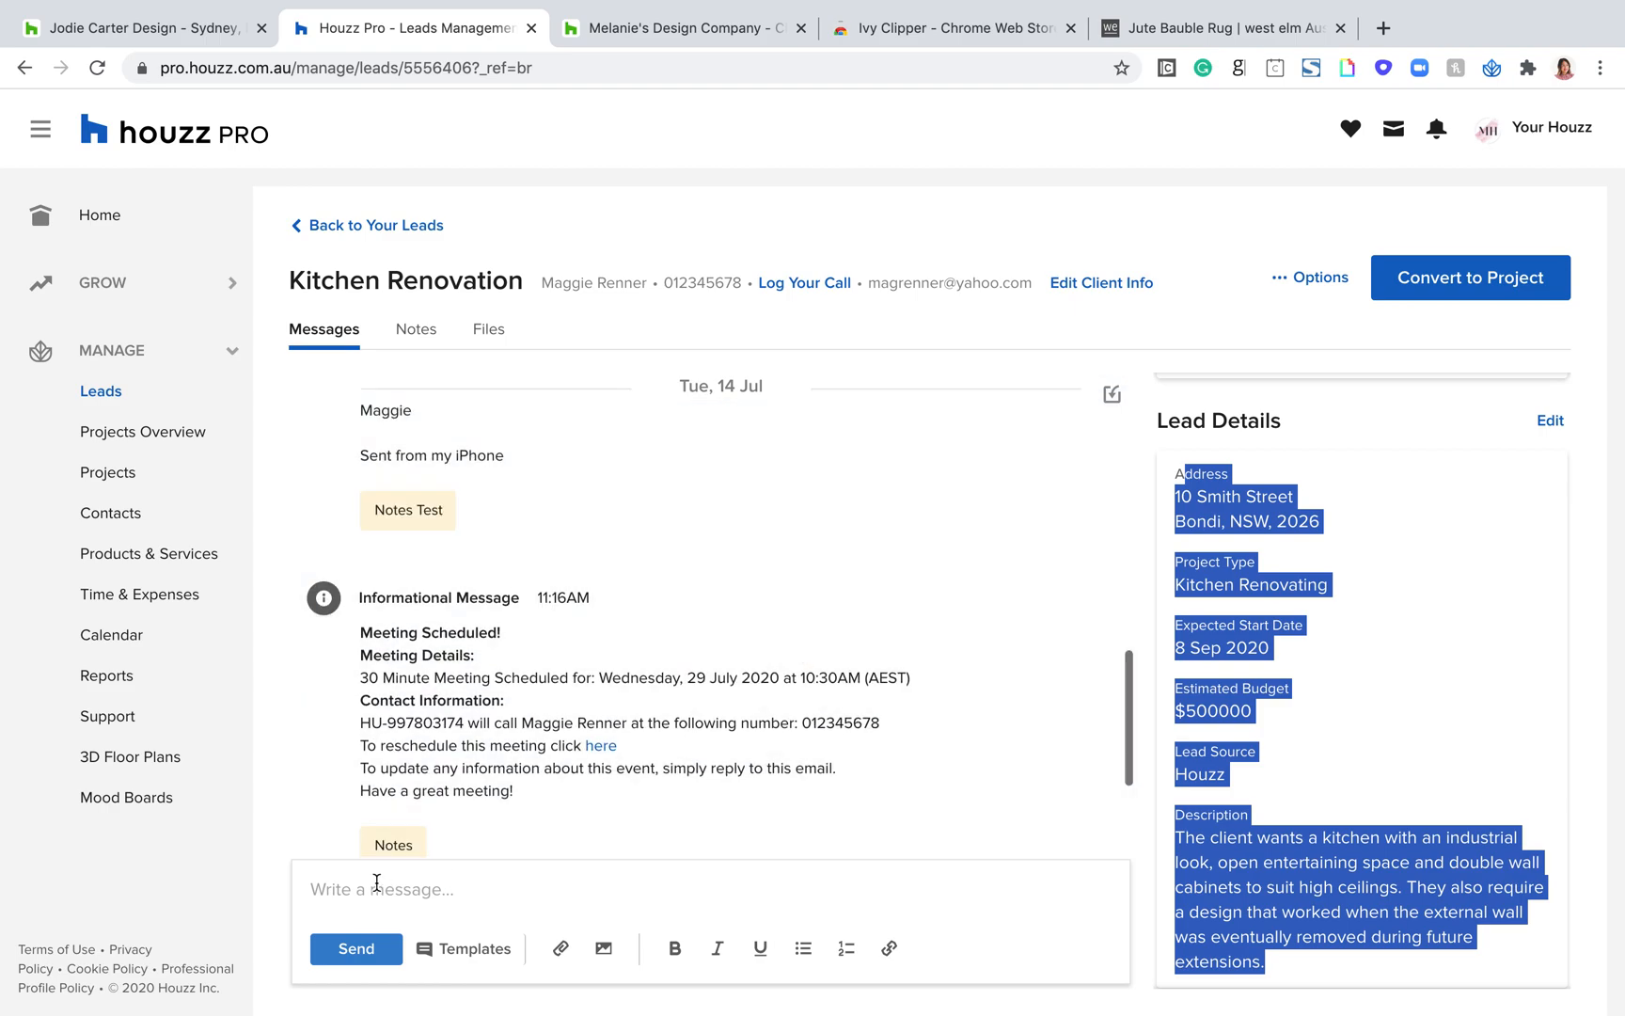
Step: Write "Hello" as a message to the Kitchen Renovation client
{"action": "left_click", "coordinate": [377, 882]}
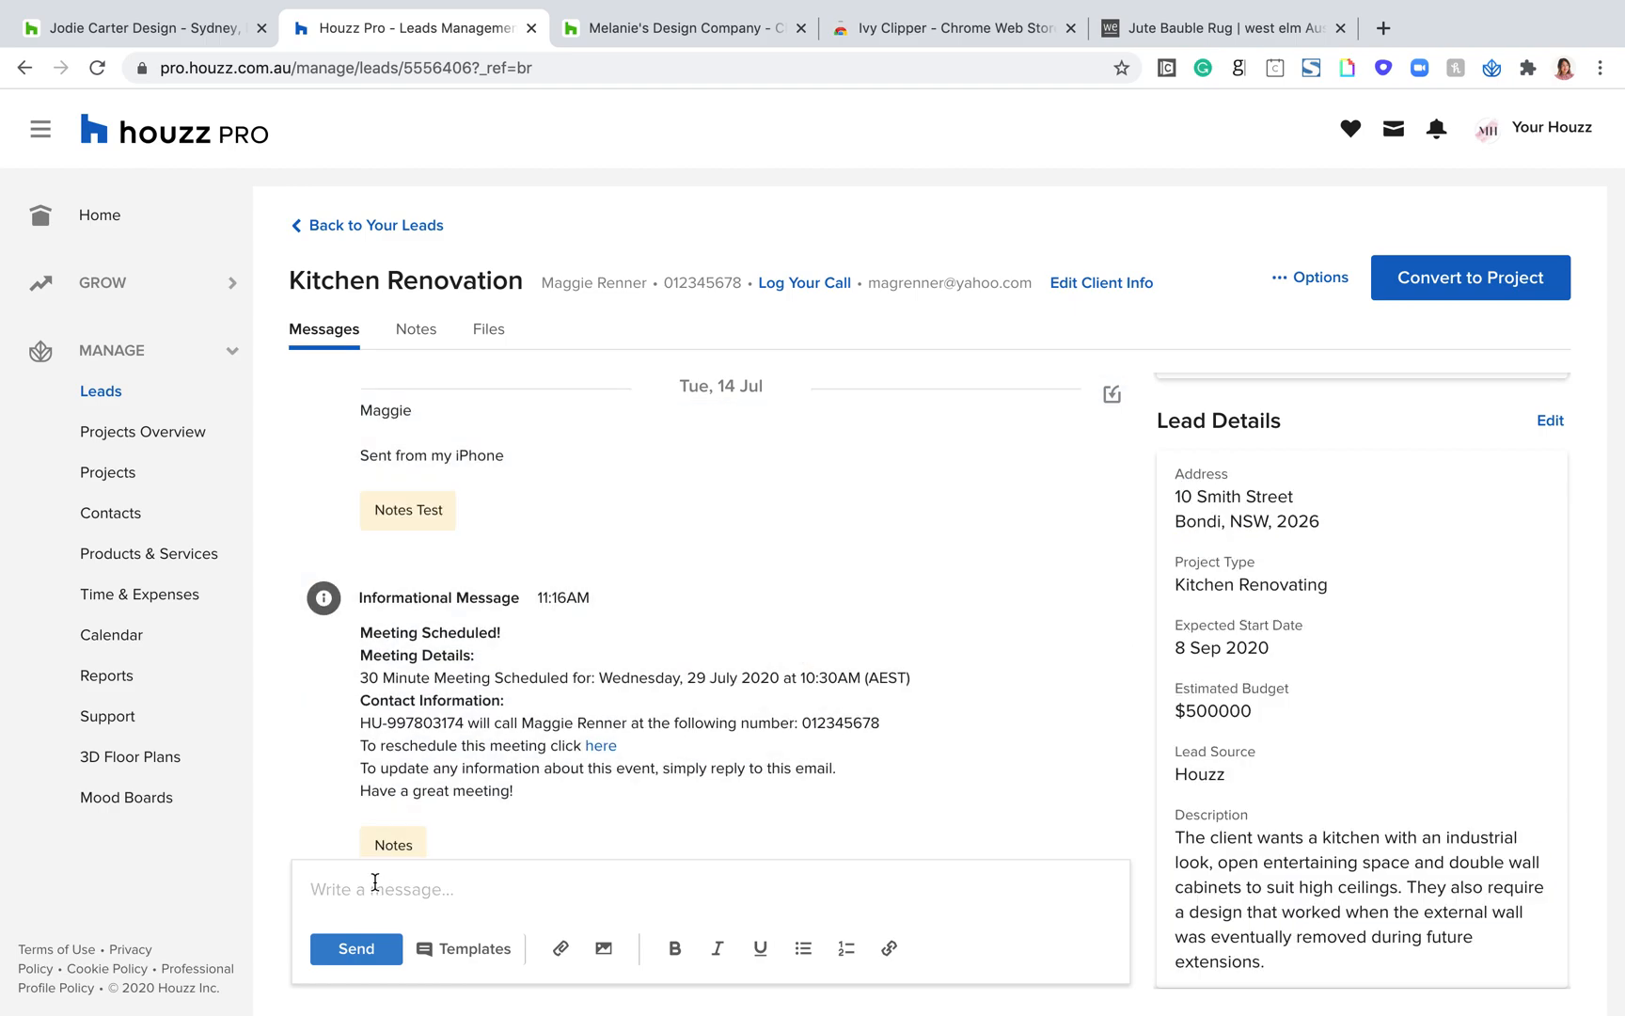
{"action": "type", "text": "Hellop"}
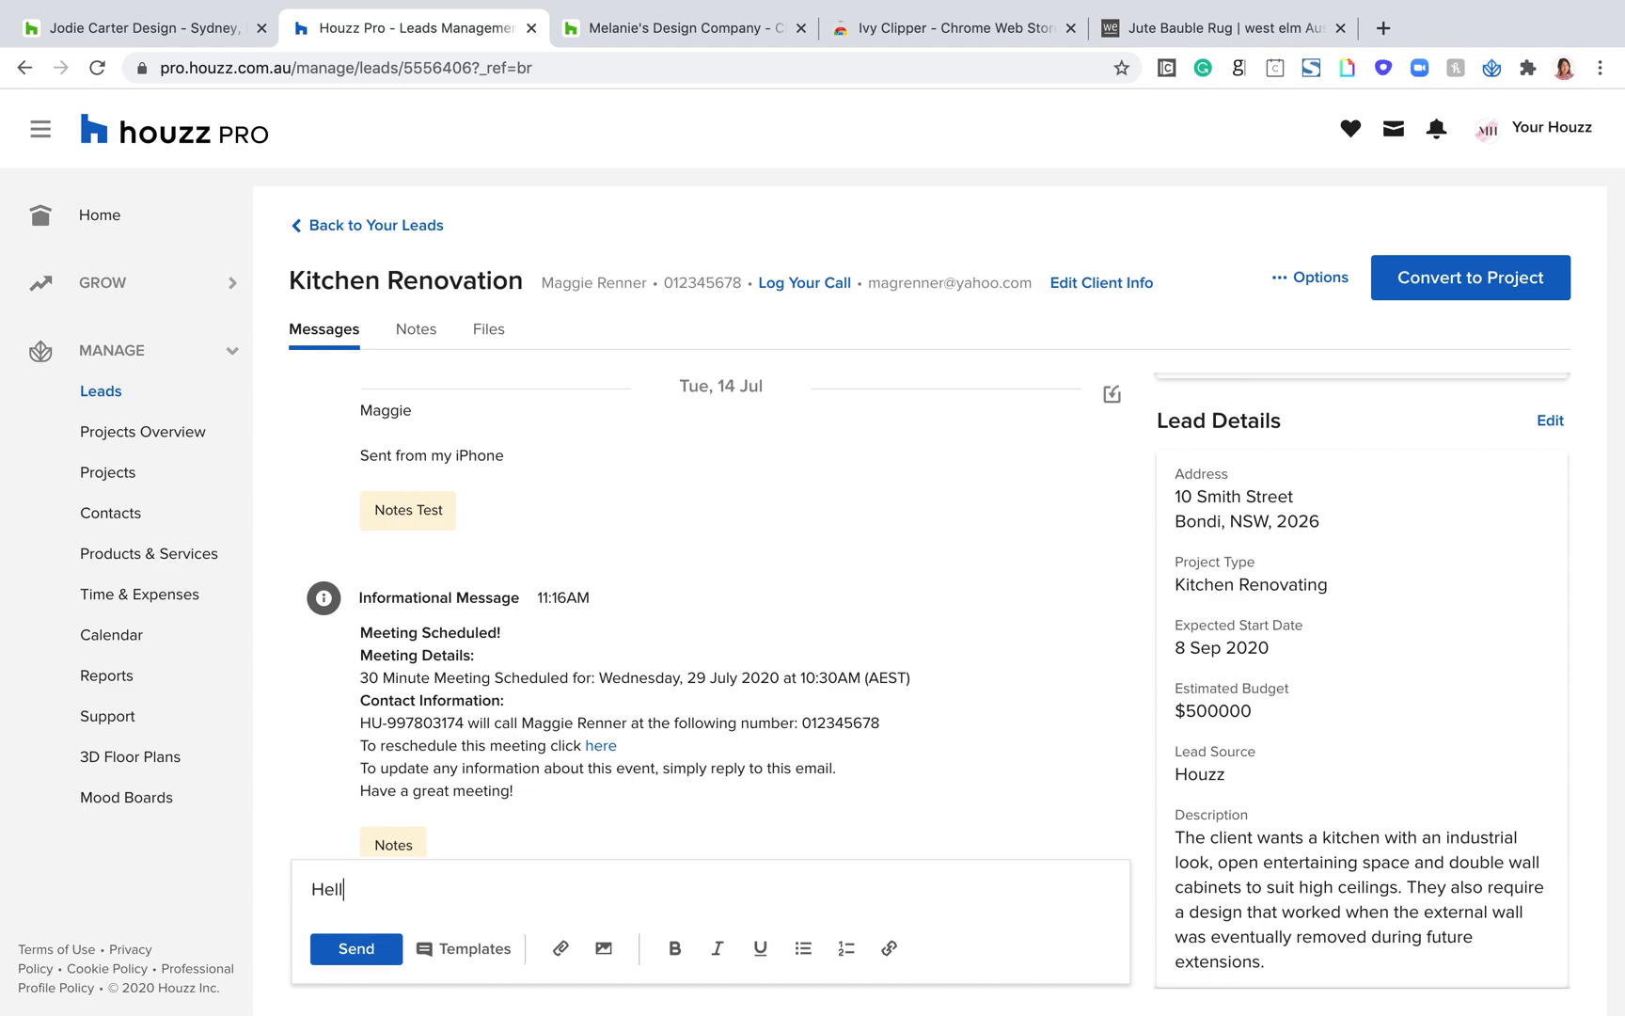
{"action": "key", "text": "BackSpace"}
Step: Review the lead's details and upcoming meetings alongside the message conversation while the draft stays open
{"action": "scroll", "coordinate": [1251, 734], "scroll_direction": "up", "scroll_amount": 3}
{"action": "scroll", "coordinate": [1243, 715], "scroll_direction": "down", "scroll_amount": 3}
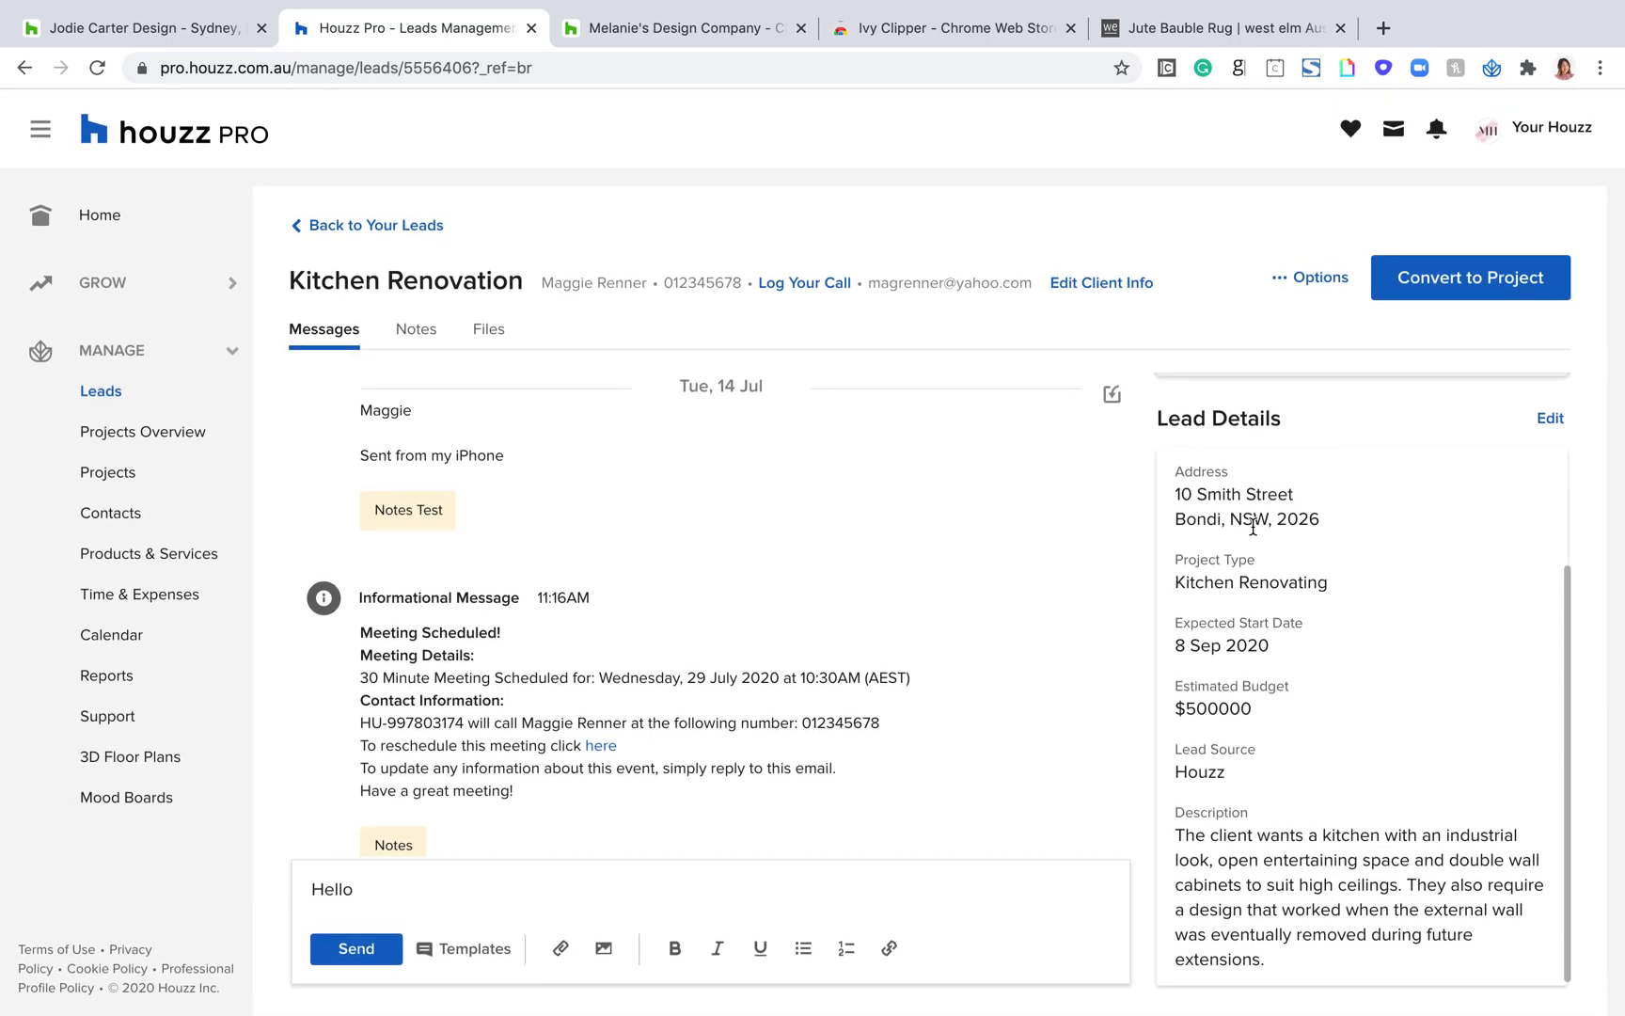
{"action": "scroll", "coordinate": [1364, 564], "scroll_direction": "up", "scroll_amount": 3}
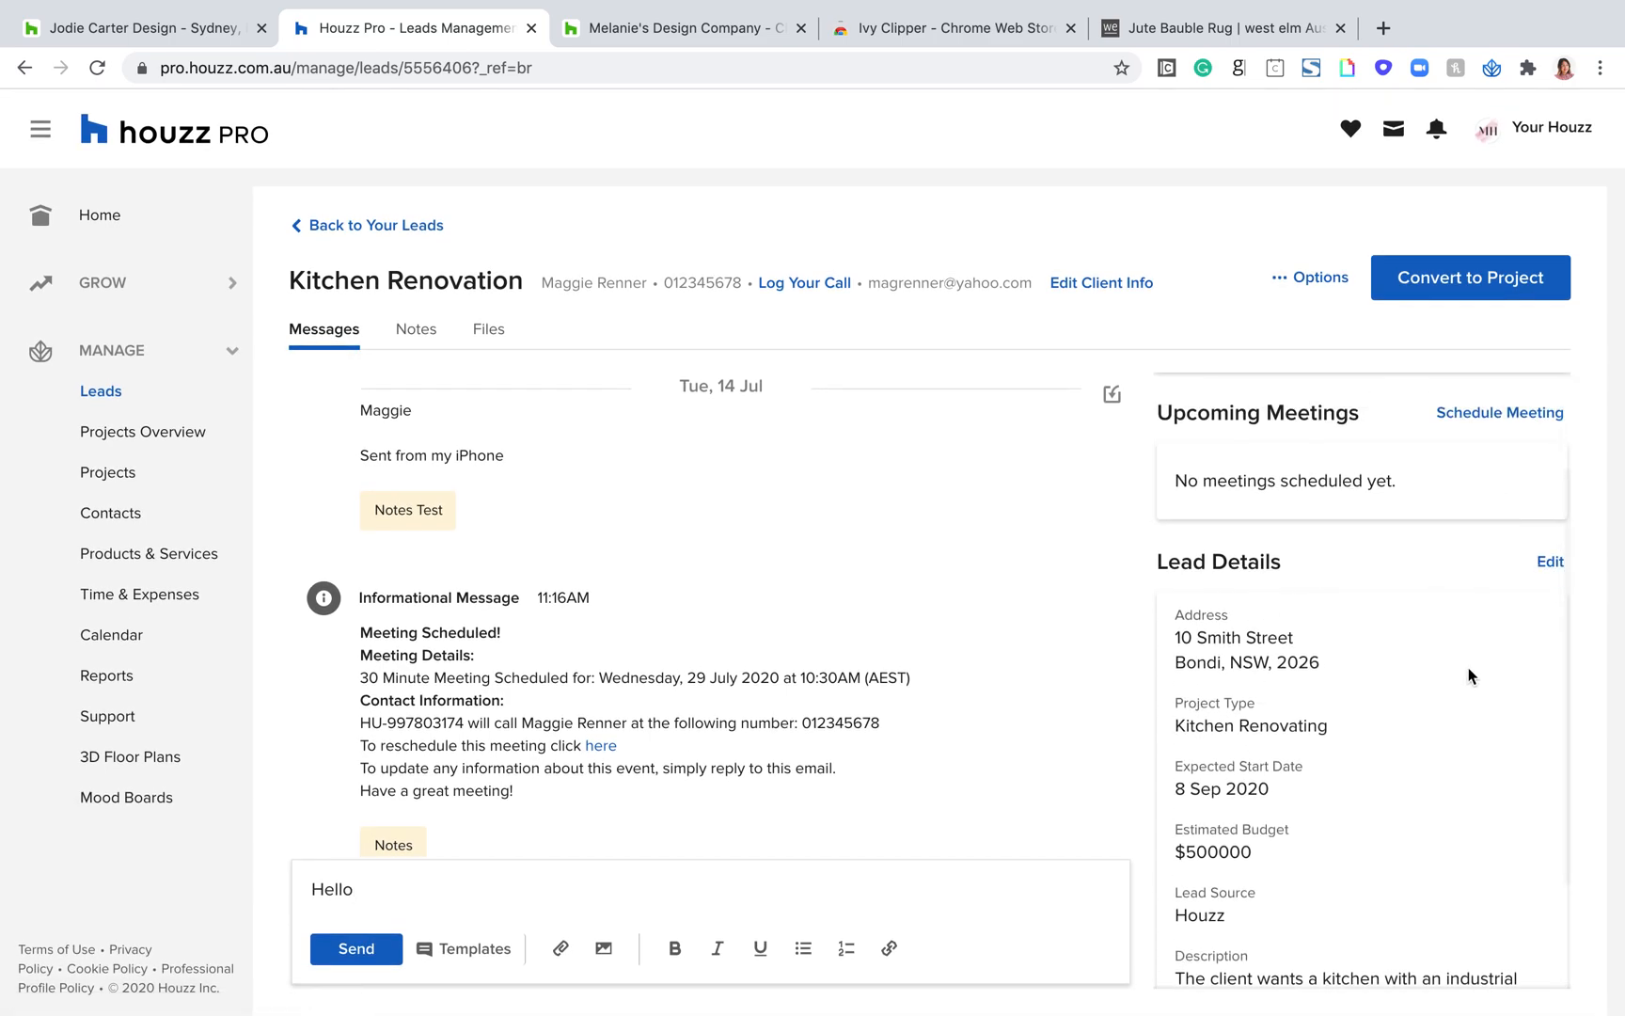
{"action": "scroll", "coordinate": [1353, 720], "scroll_direction": "down", "scroll_amount": 3}
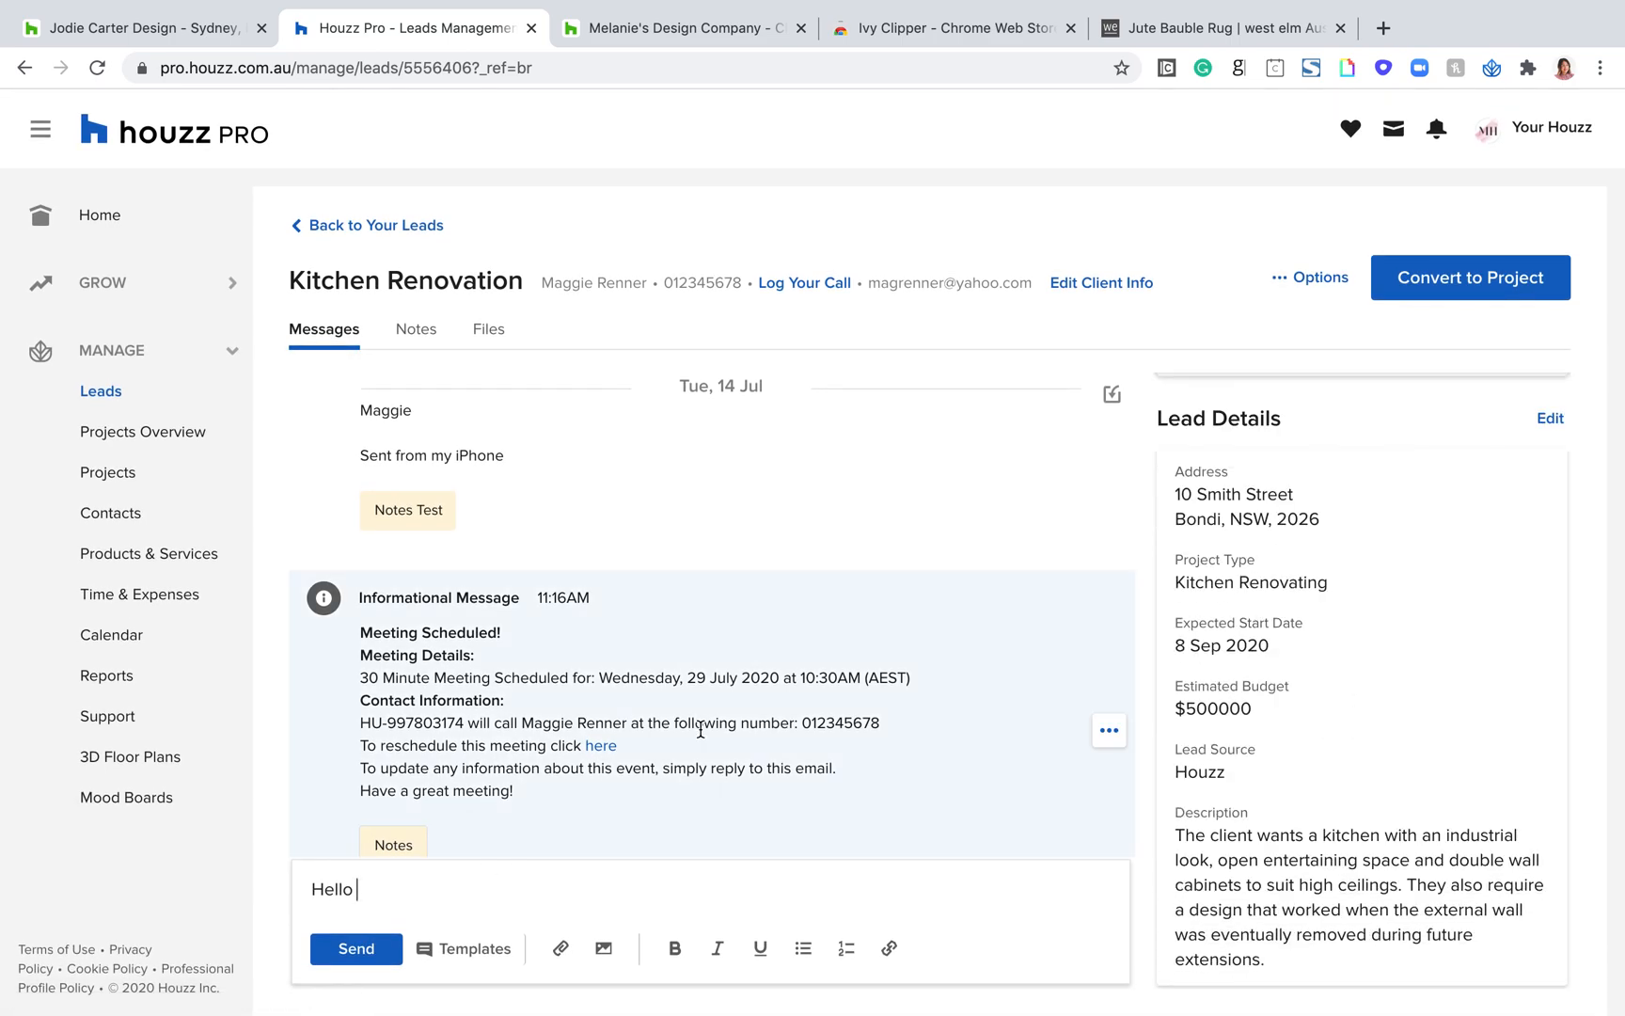
{"action": "scroll", "coordinate": [702, 729], "scroll_direction": "up", "scroll_amount": 1}
{"action": "scroll", "coordinate": [1205, 647], "scroll_direction": "up", "scroll_amount": 3}
{"action": "scroll", "coordinate": [800, 714], "scroll_direction": "down", "scroll_amount": 3}
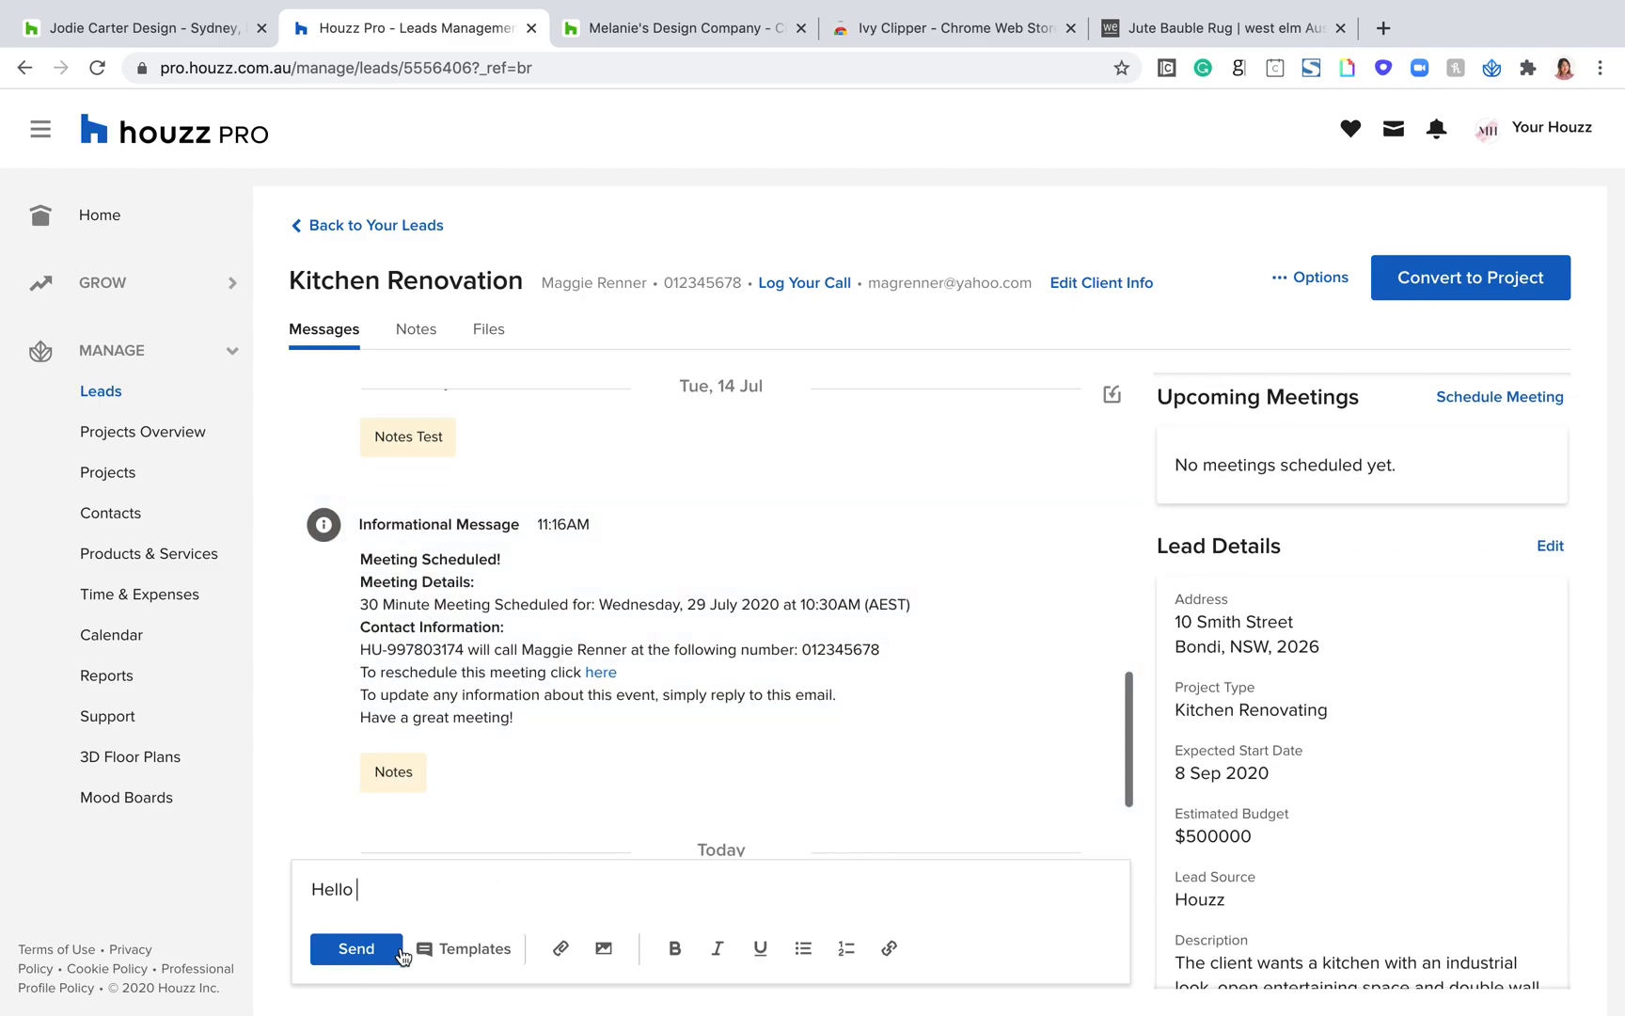
Step: Look through the saved message templates and insert the Book Meeting template into the message
{"action": "left_click", "coordinate": [464, 949]}
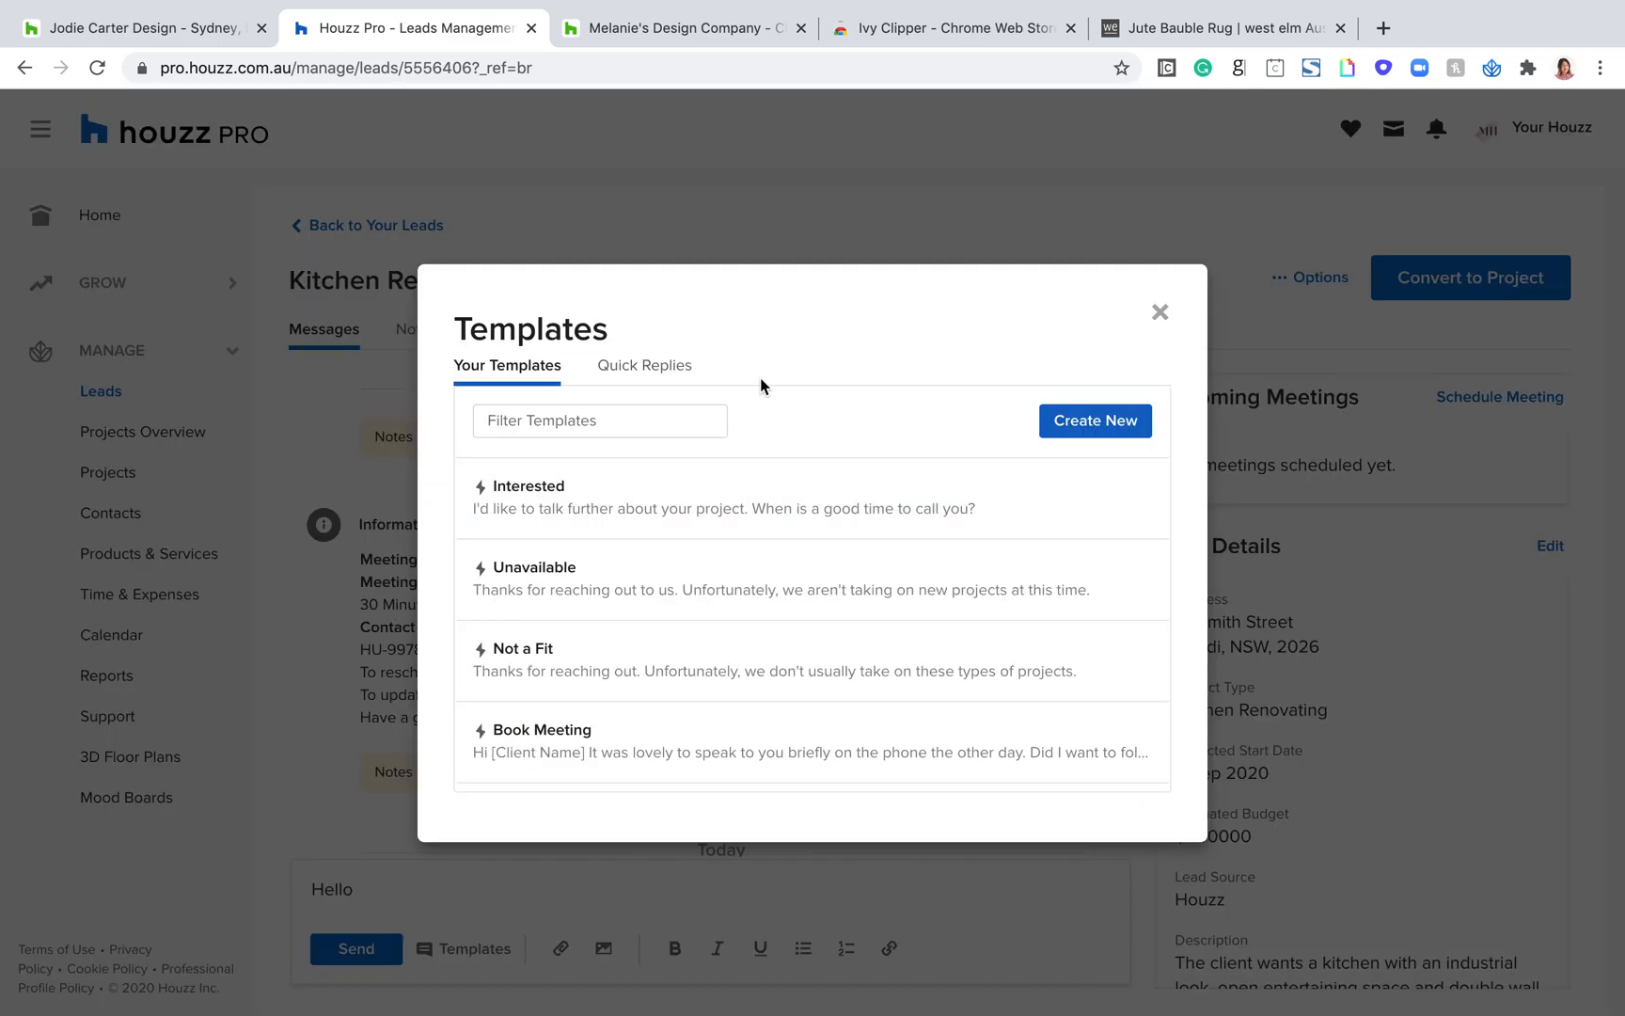
{"action": "mouse_move", "coordinate": [575, 496]}
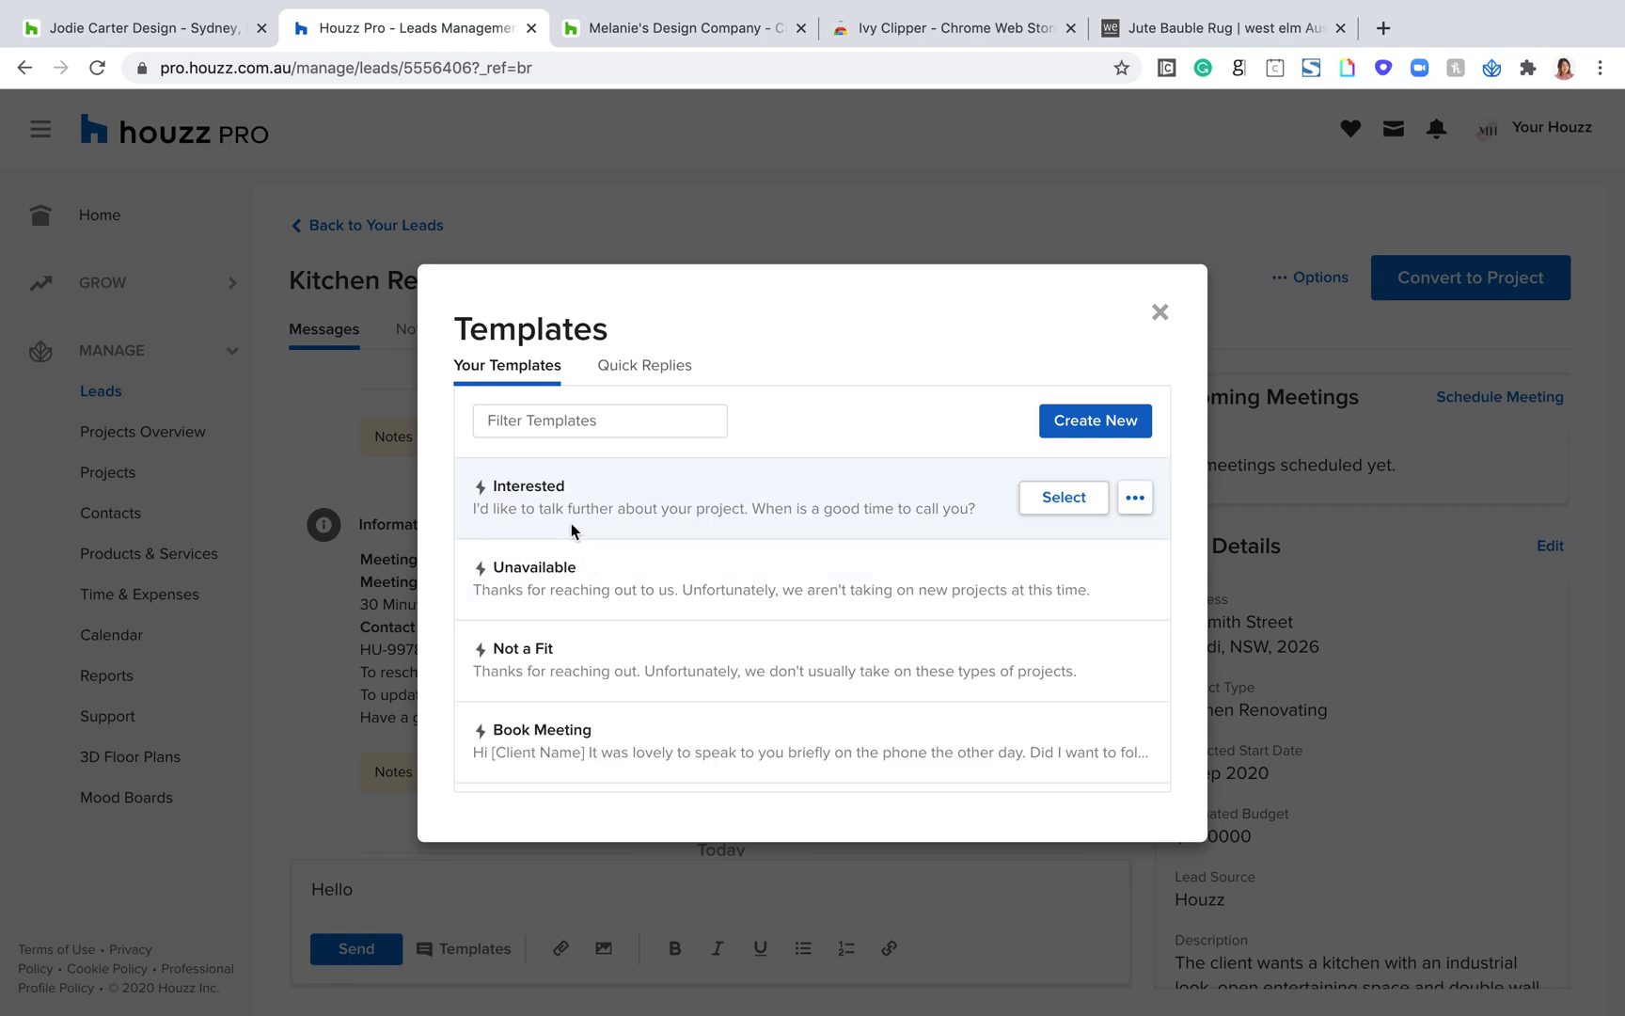
{"action": "mouse_move", "coordinate": [567, 739]}
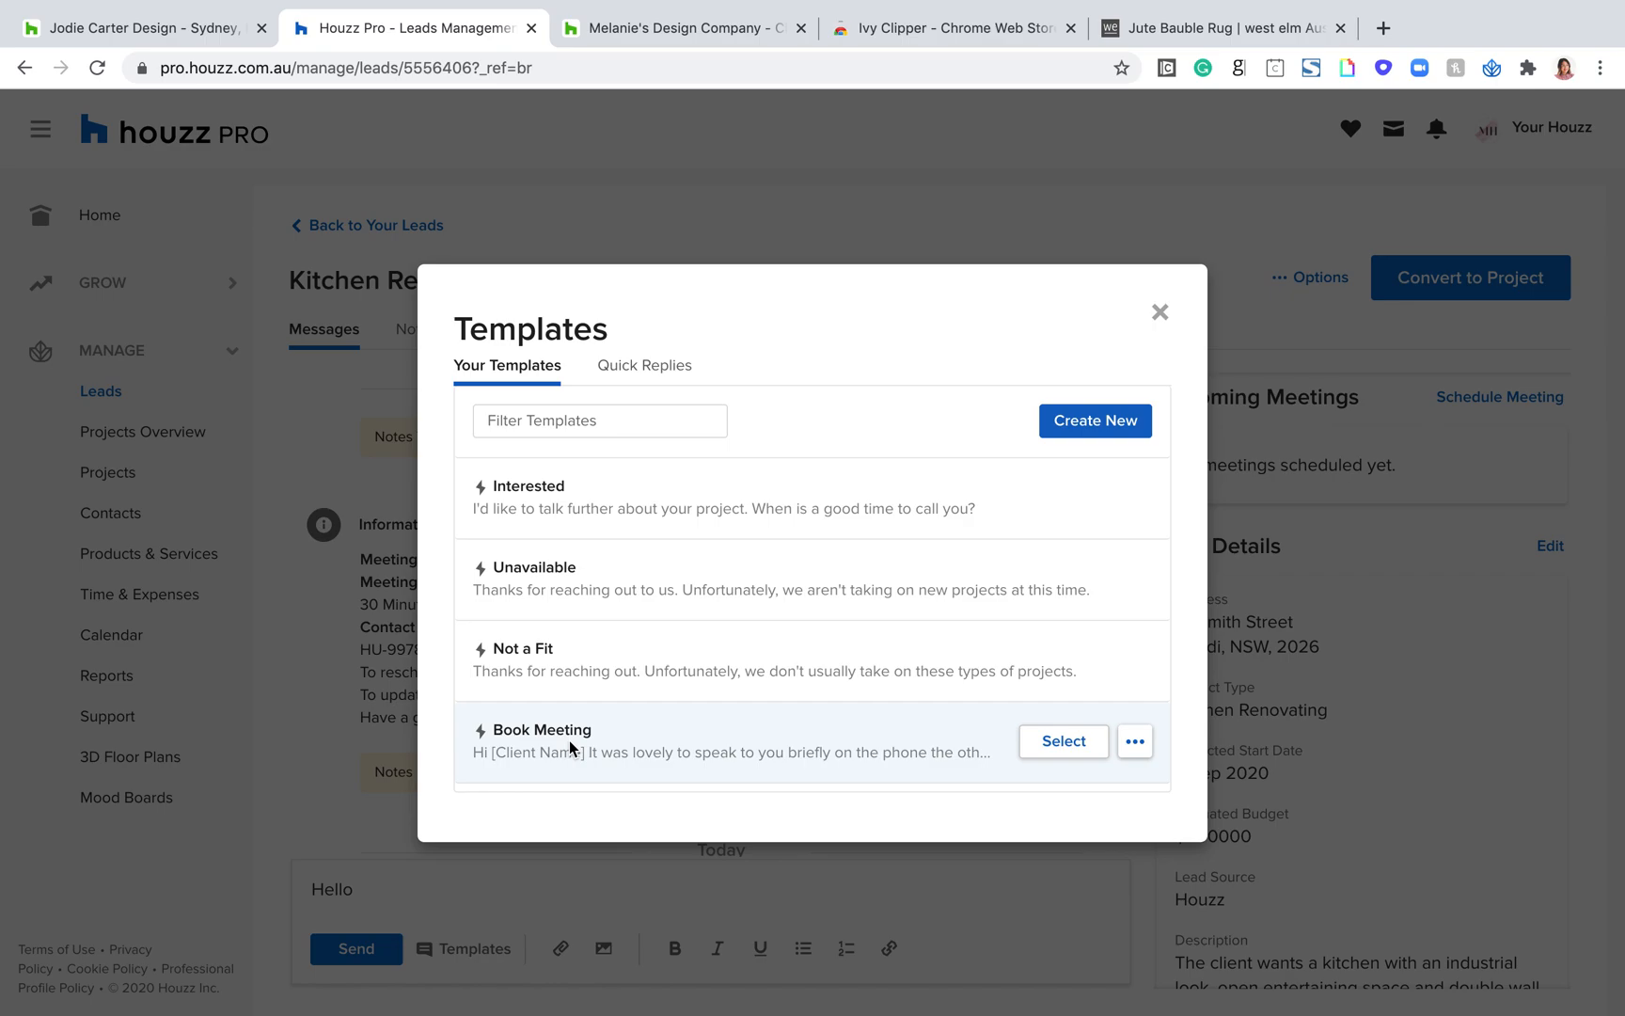
{"action": "left_click", "coordinate": [1066, 743]}
Step: Read through the drafted Book Meeting message, highlighting the client's name in the greeting and viewing the calendar link and sign-off
{"action": "scroll", "coordinate": [1034, 827], "scroll_direction": "down", "scroll_amount": 4}
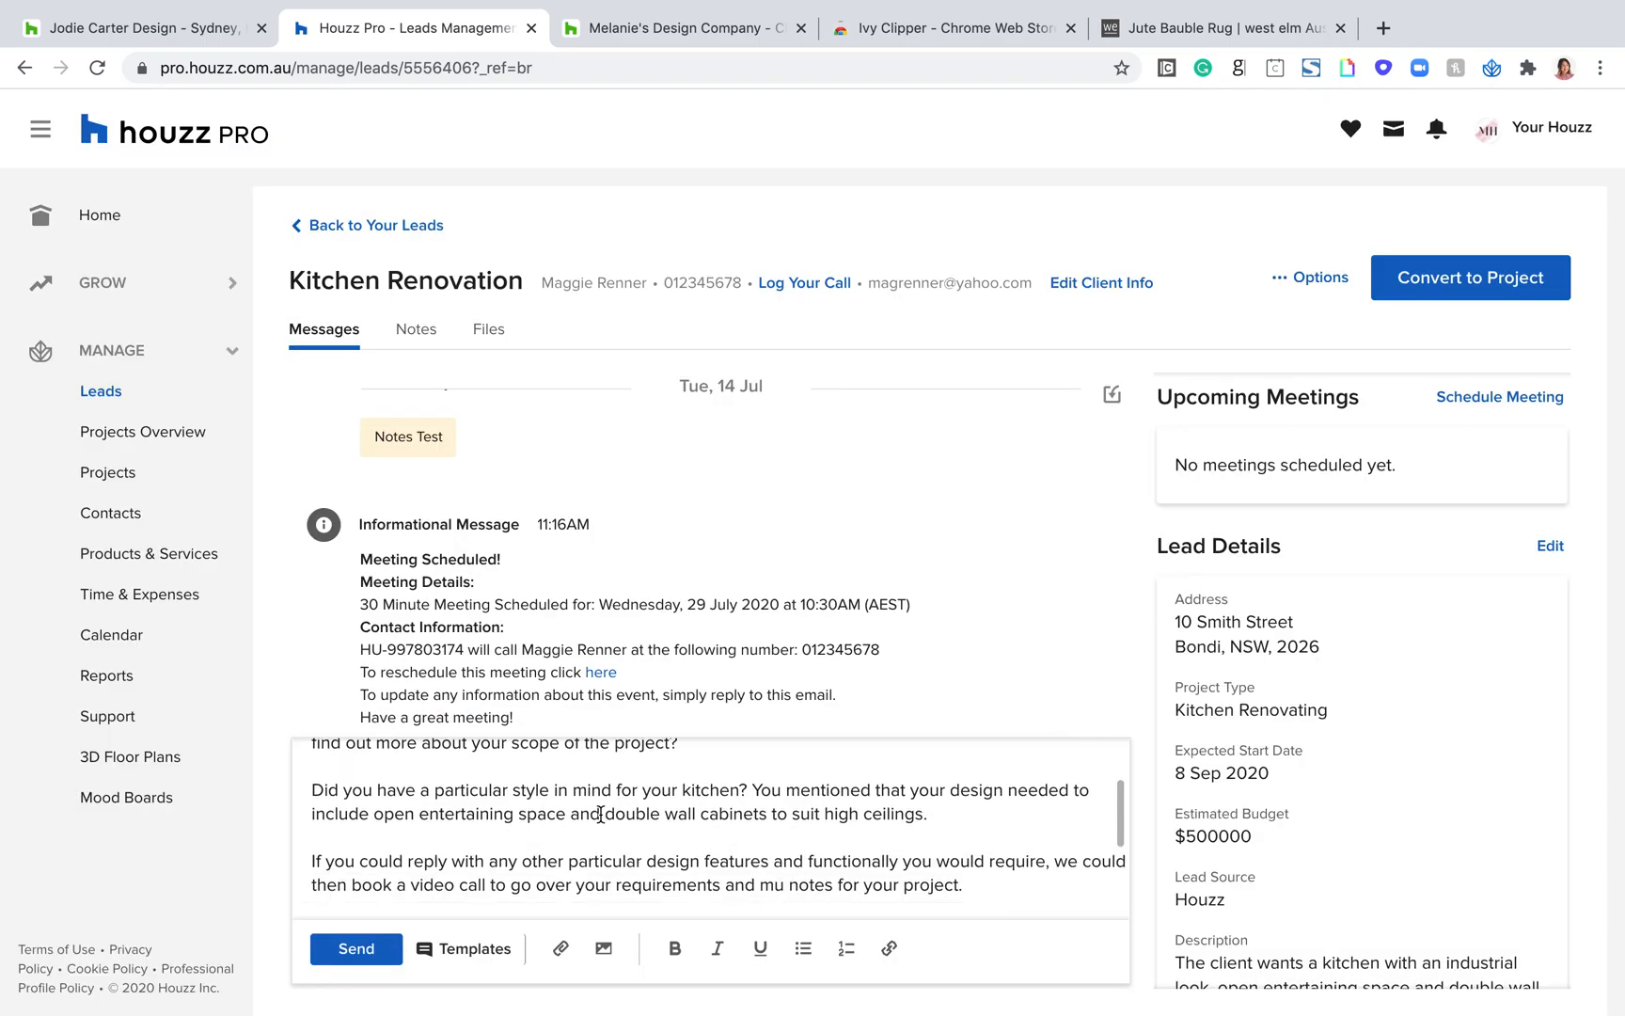
{"action": "scroll", "coordinate": [467, 766], "scroll_direction": "up", "scroll_amount": 4}
{"action": "left_click_drag", "start_coordinate": [468, 767], "coordinate": [334, 767]}
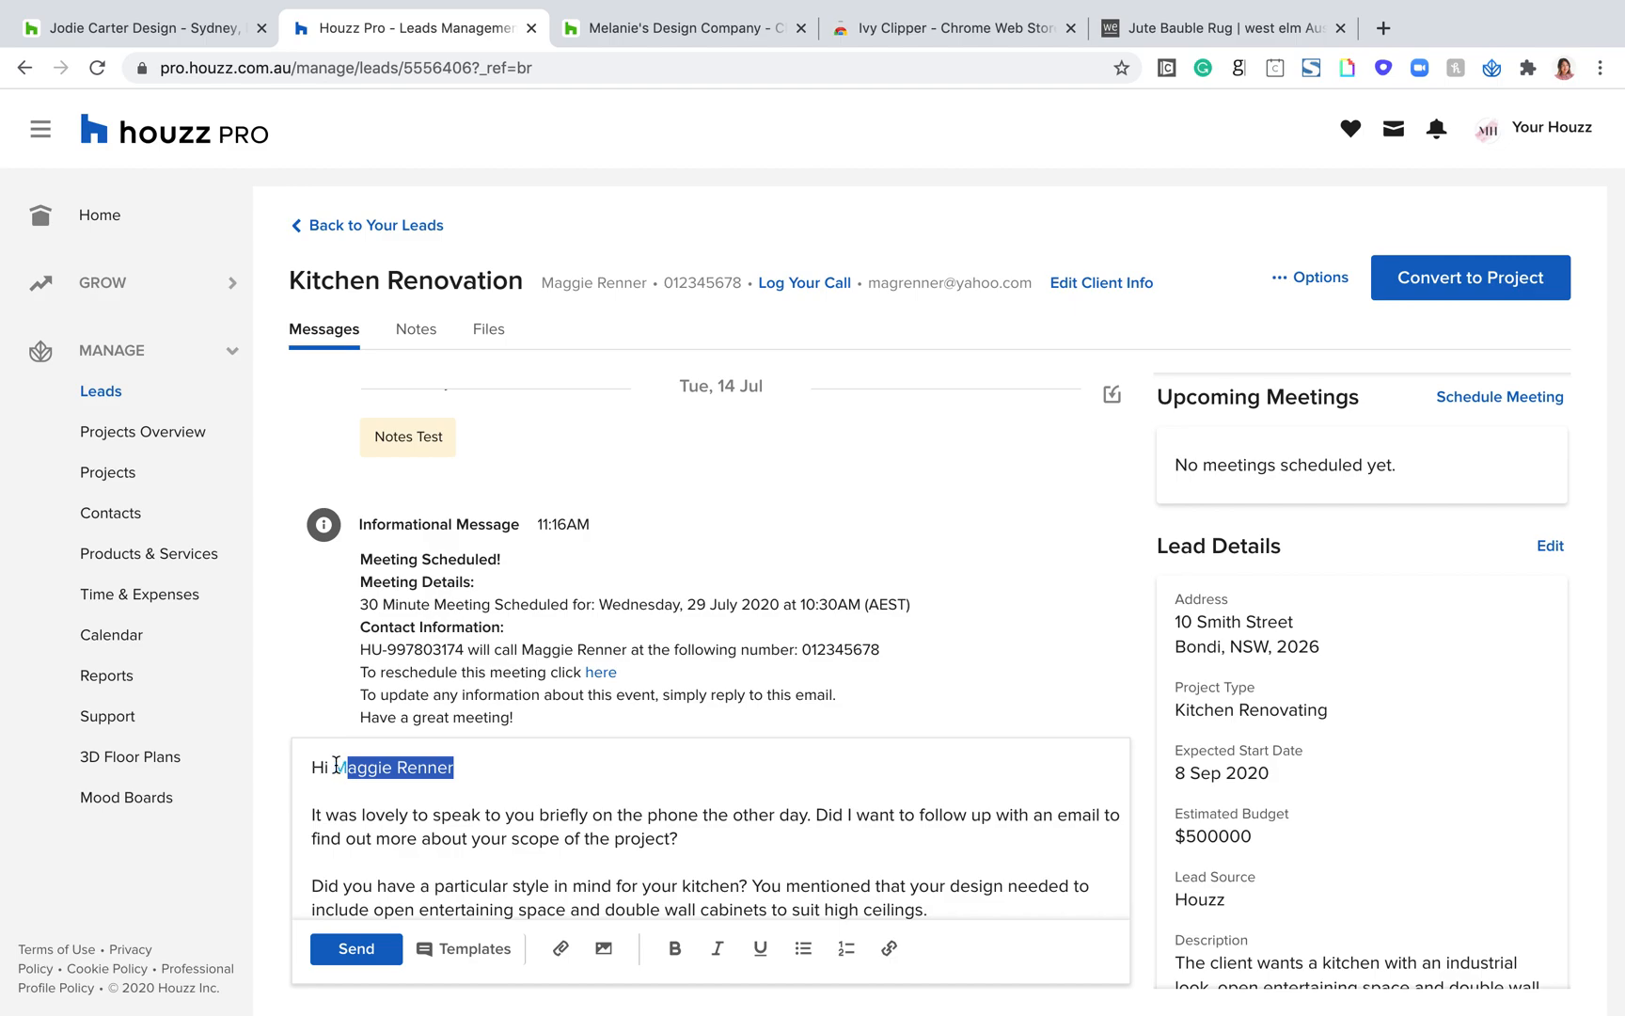
{"action": "left_click", "coordinate": [454, 767]}
{"action": "left_click_drag", "start_coordinate": [461, 768], "coordinate": [334, 768]}
{"action": "left_click", "coordinate": [459, 769]}
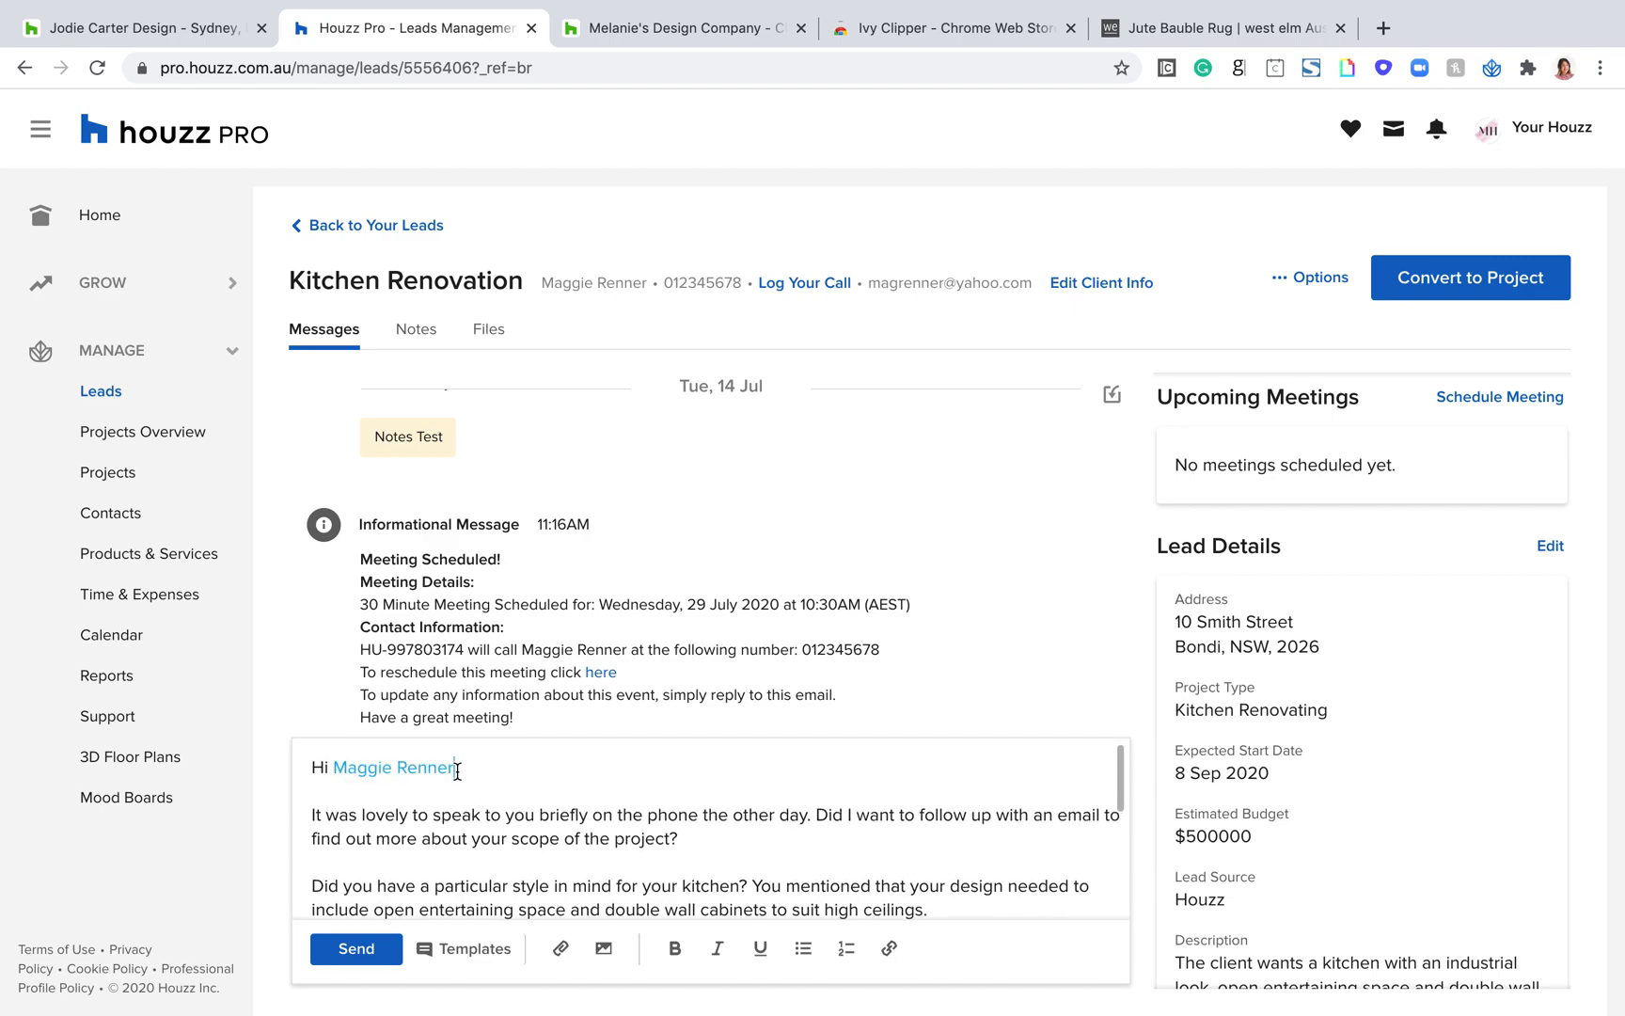
{"action": "left_click_drag", "start_coordinate": [457, 770], "coordinate": [334, 770]}
{"action": "scroll", "coordinate": [835, 847], "scroll_direction": "down", "scroll_amount": 5}
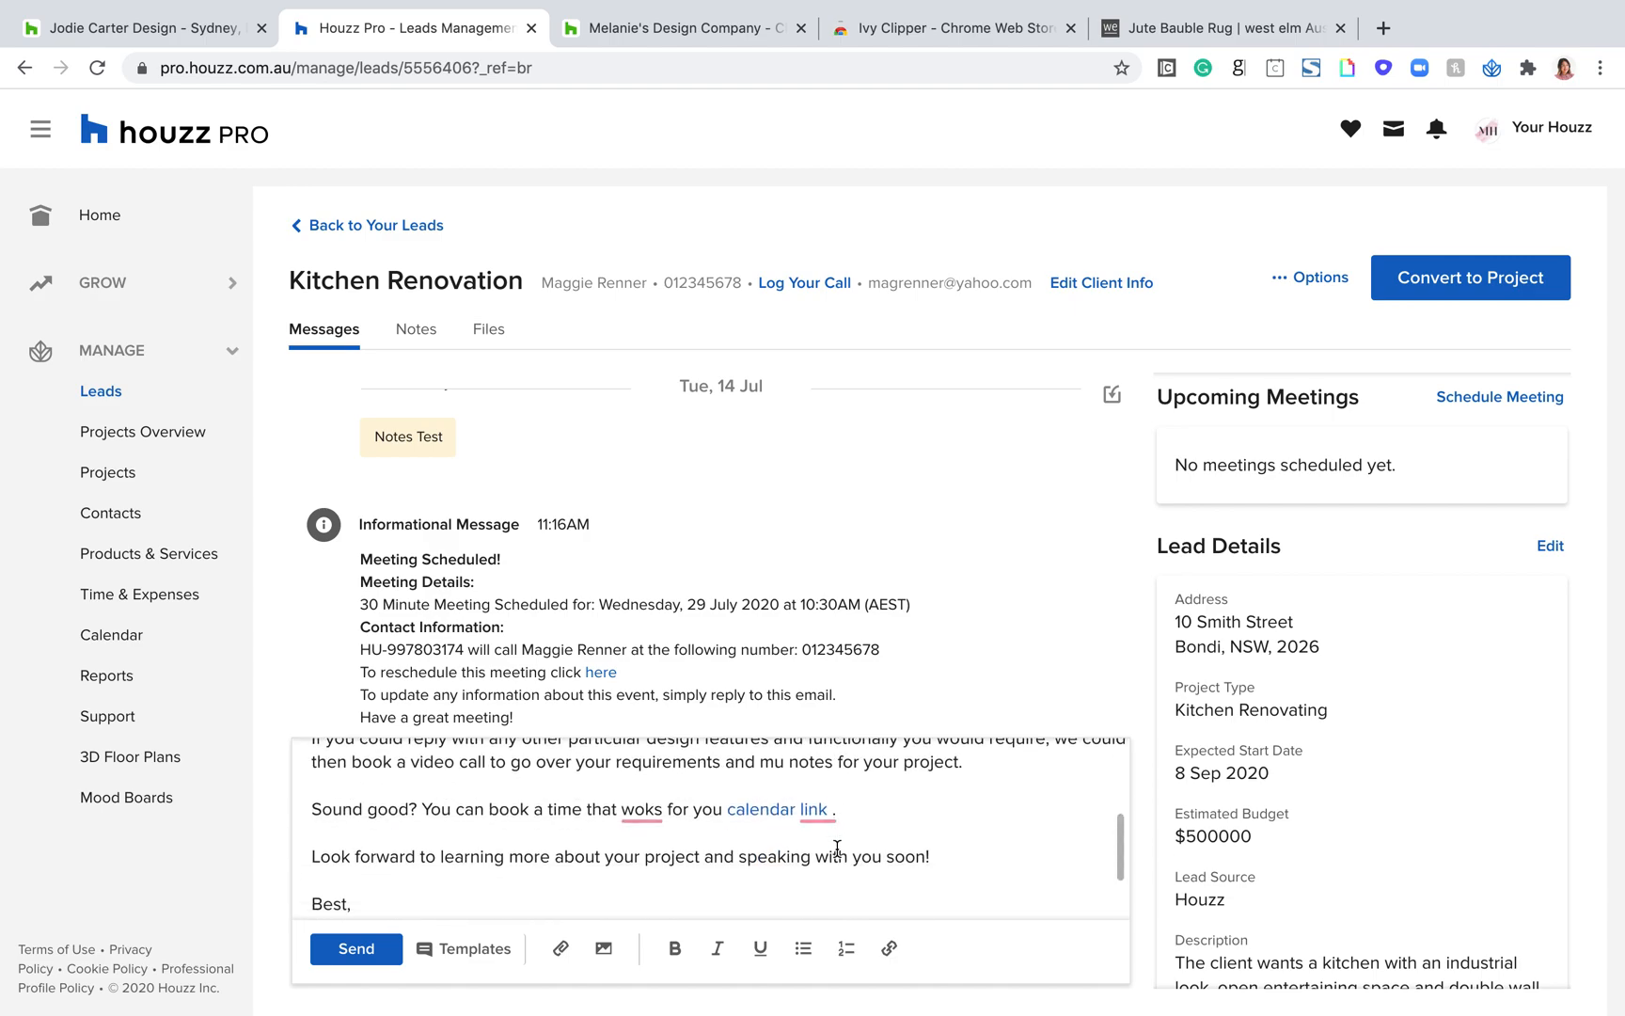
{"action": "scroll", "coordinate": [837, 848], "scroll_direction": "down", "scroll_amount": 1}
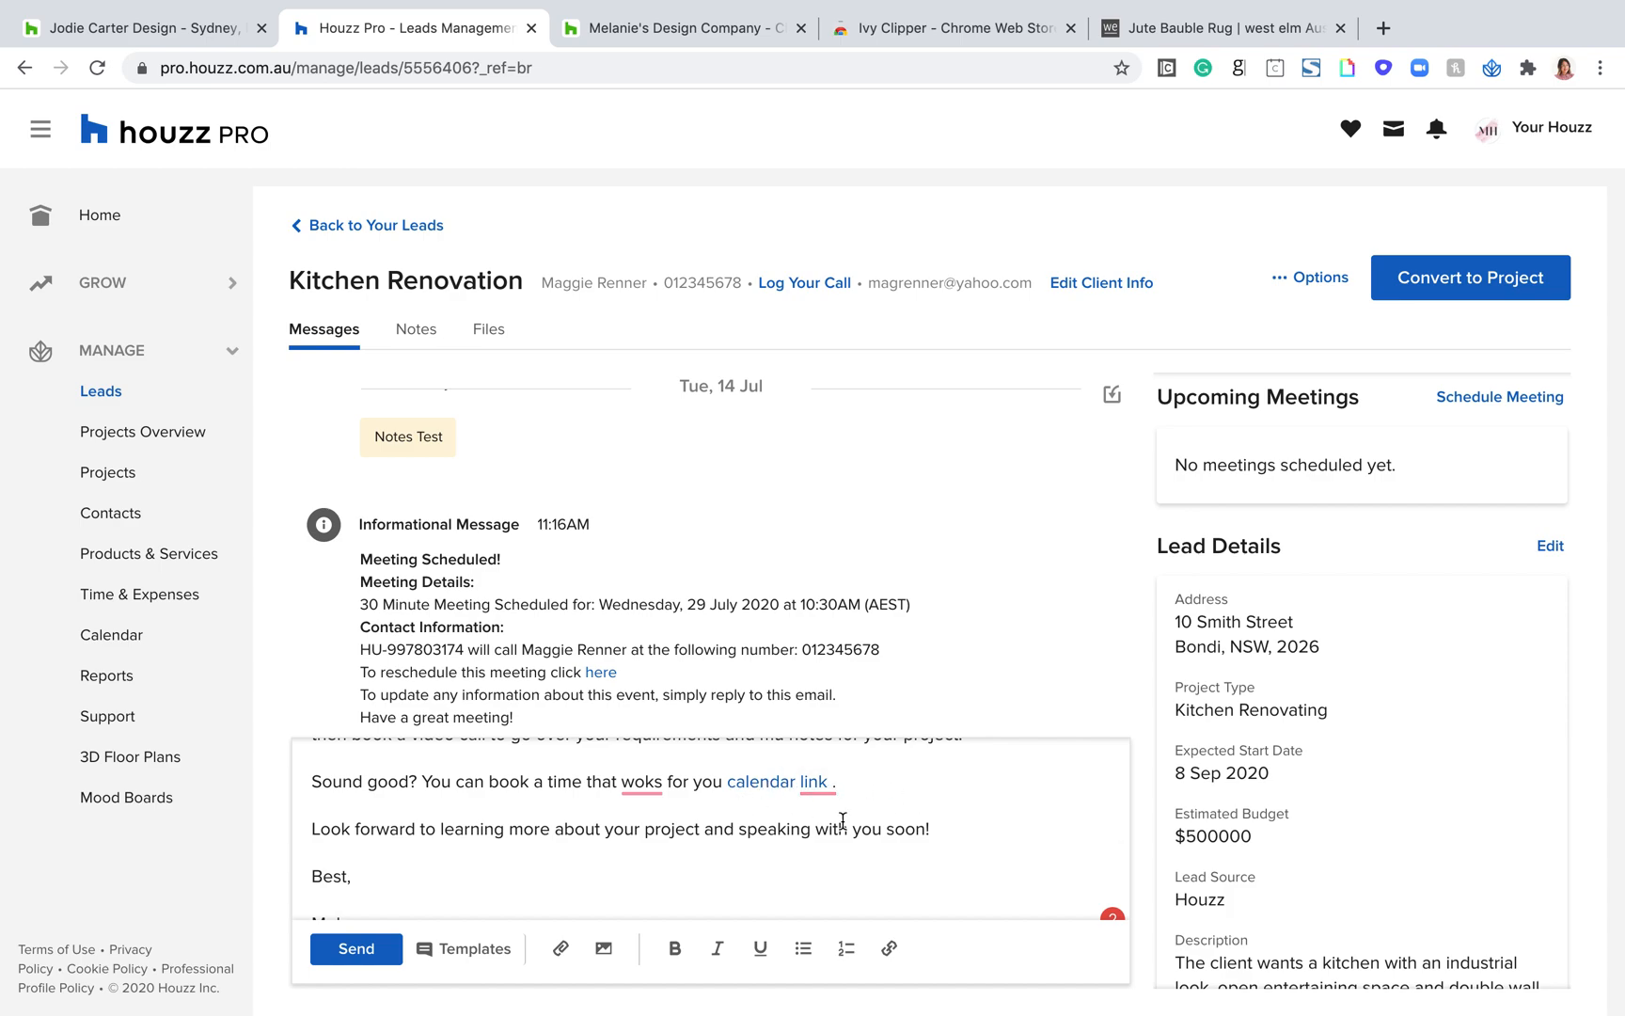
Step: Set up a 30-minute video call meeting for 10 September 2020 at 11:00 AM, and cancel it without sending the invite
{"action": "scroll", "coordinate": [748, 805], "scroll_direction": "up", "scroll_amount": 2}
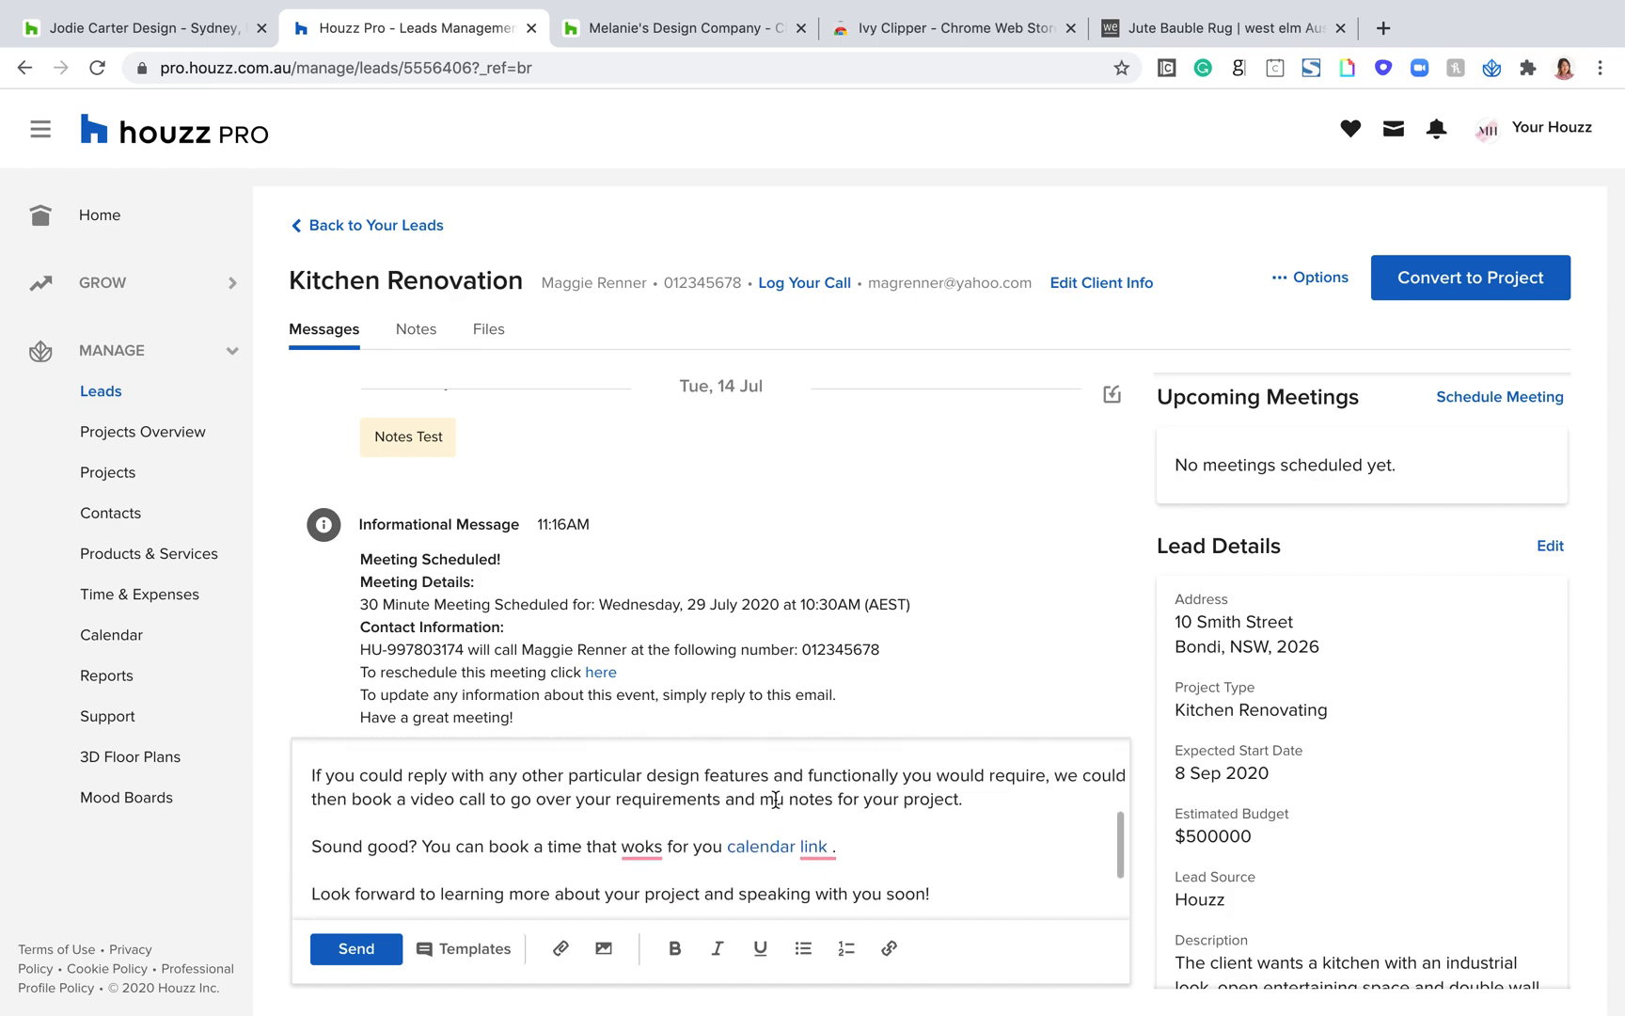
{"action": "scroll", "coordinate": [1314, 475], "scroll_direction": "up", "scroll_amount": 1}
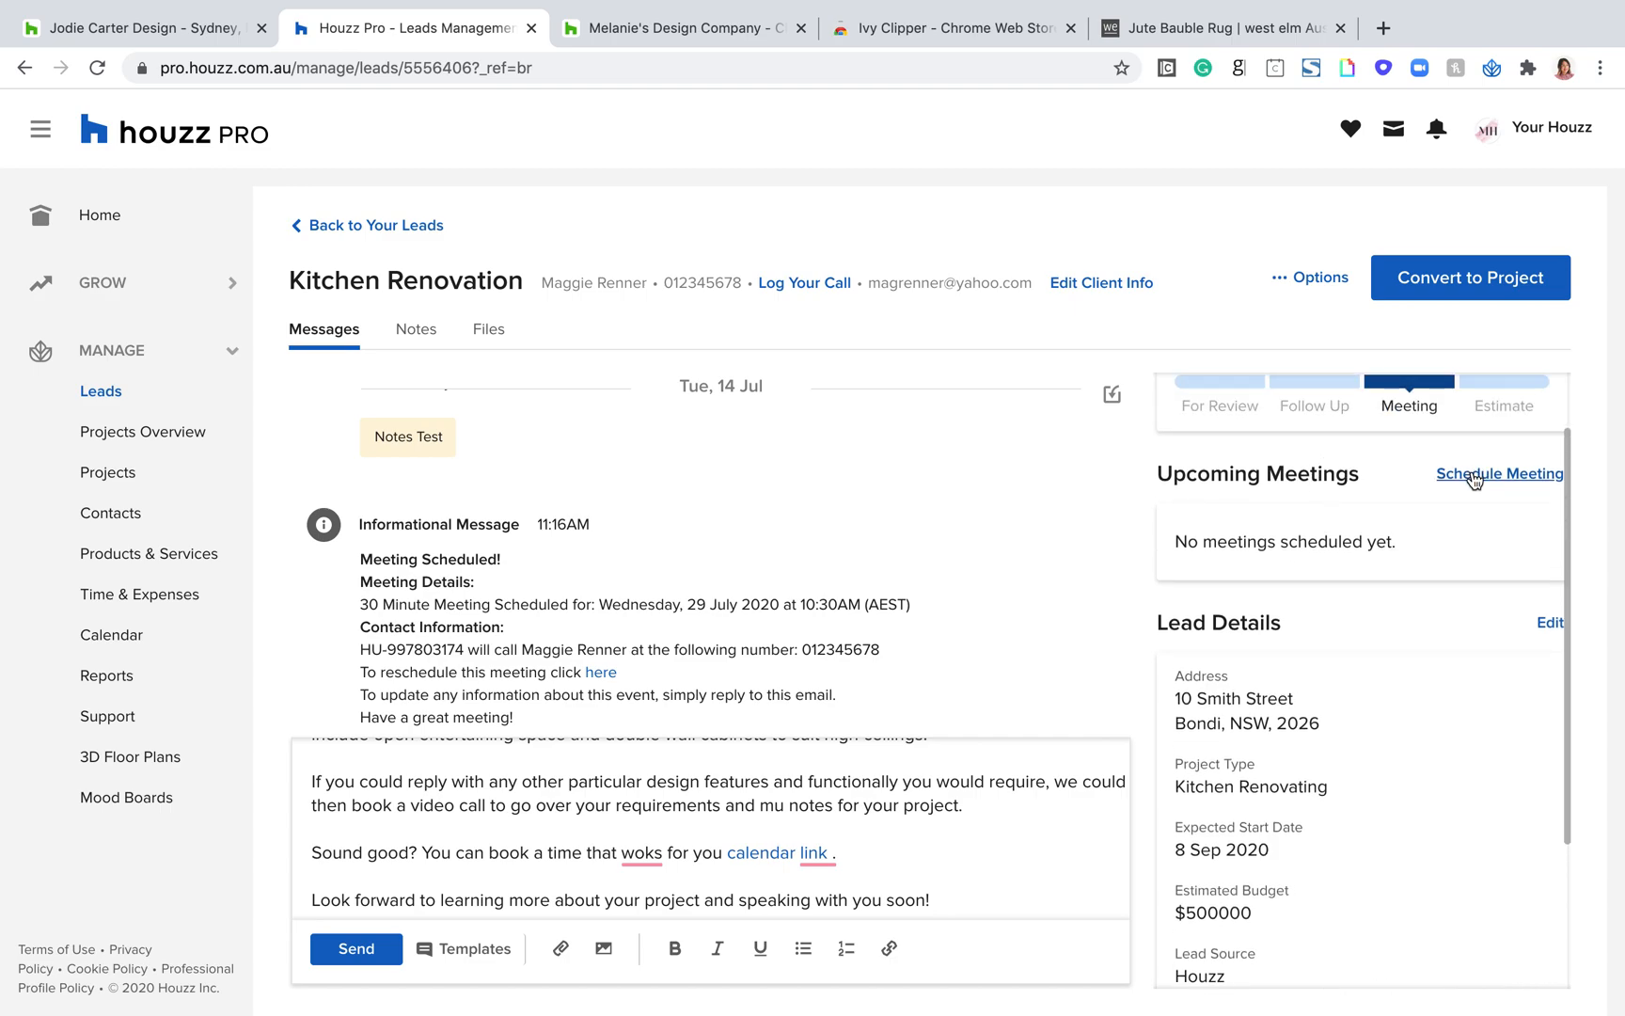
{"action": "left_click", "coordinate": [1496, 473]}
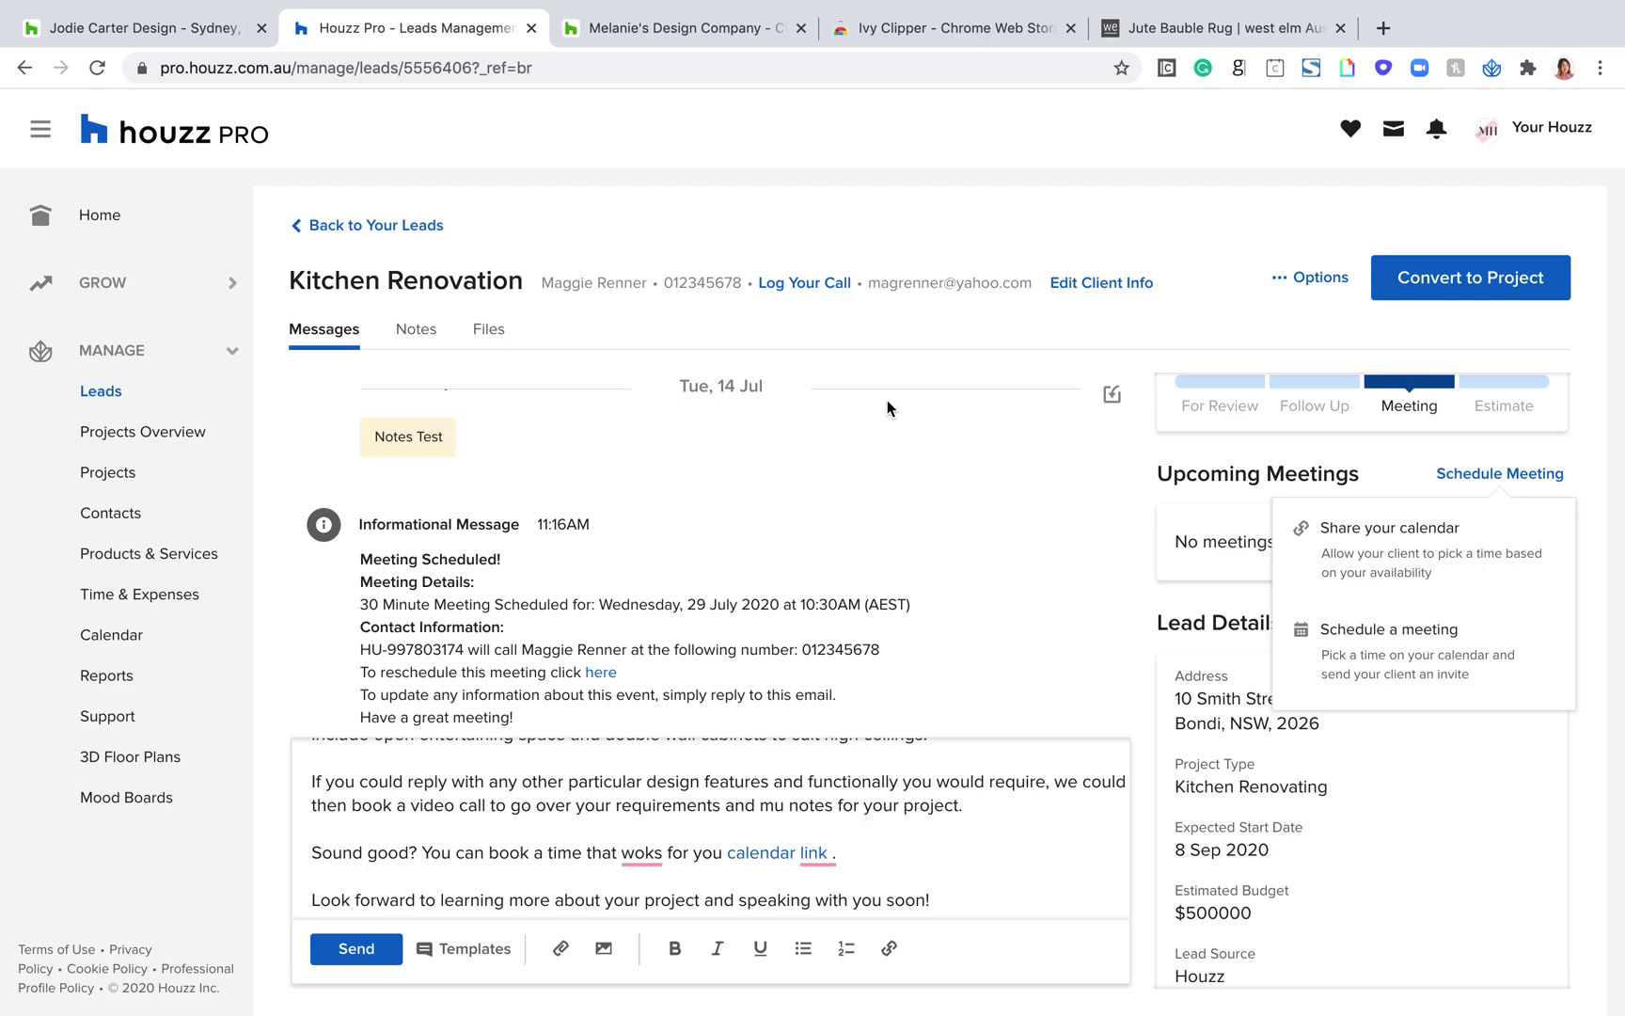
{"action": "left_click", "coordinate": [1356, 664]}
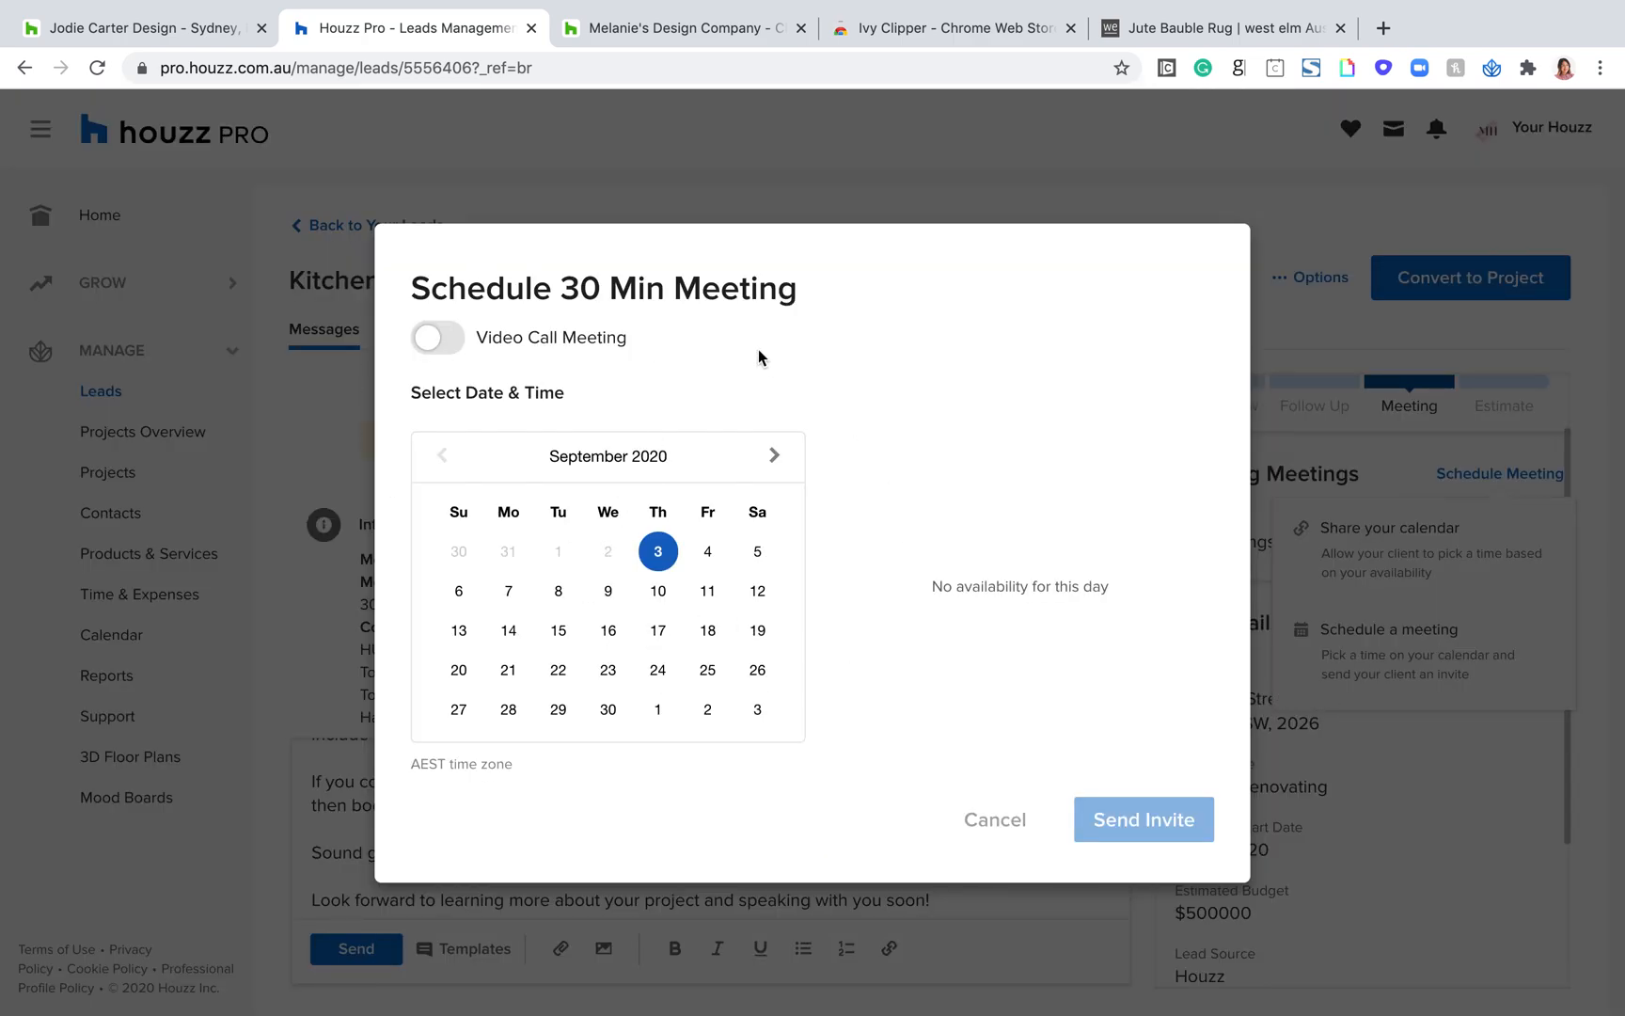
{"action": "left_click", "coordinate": [435, 342]}
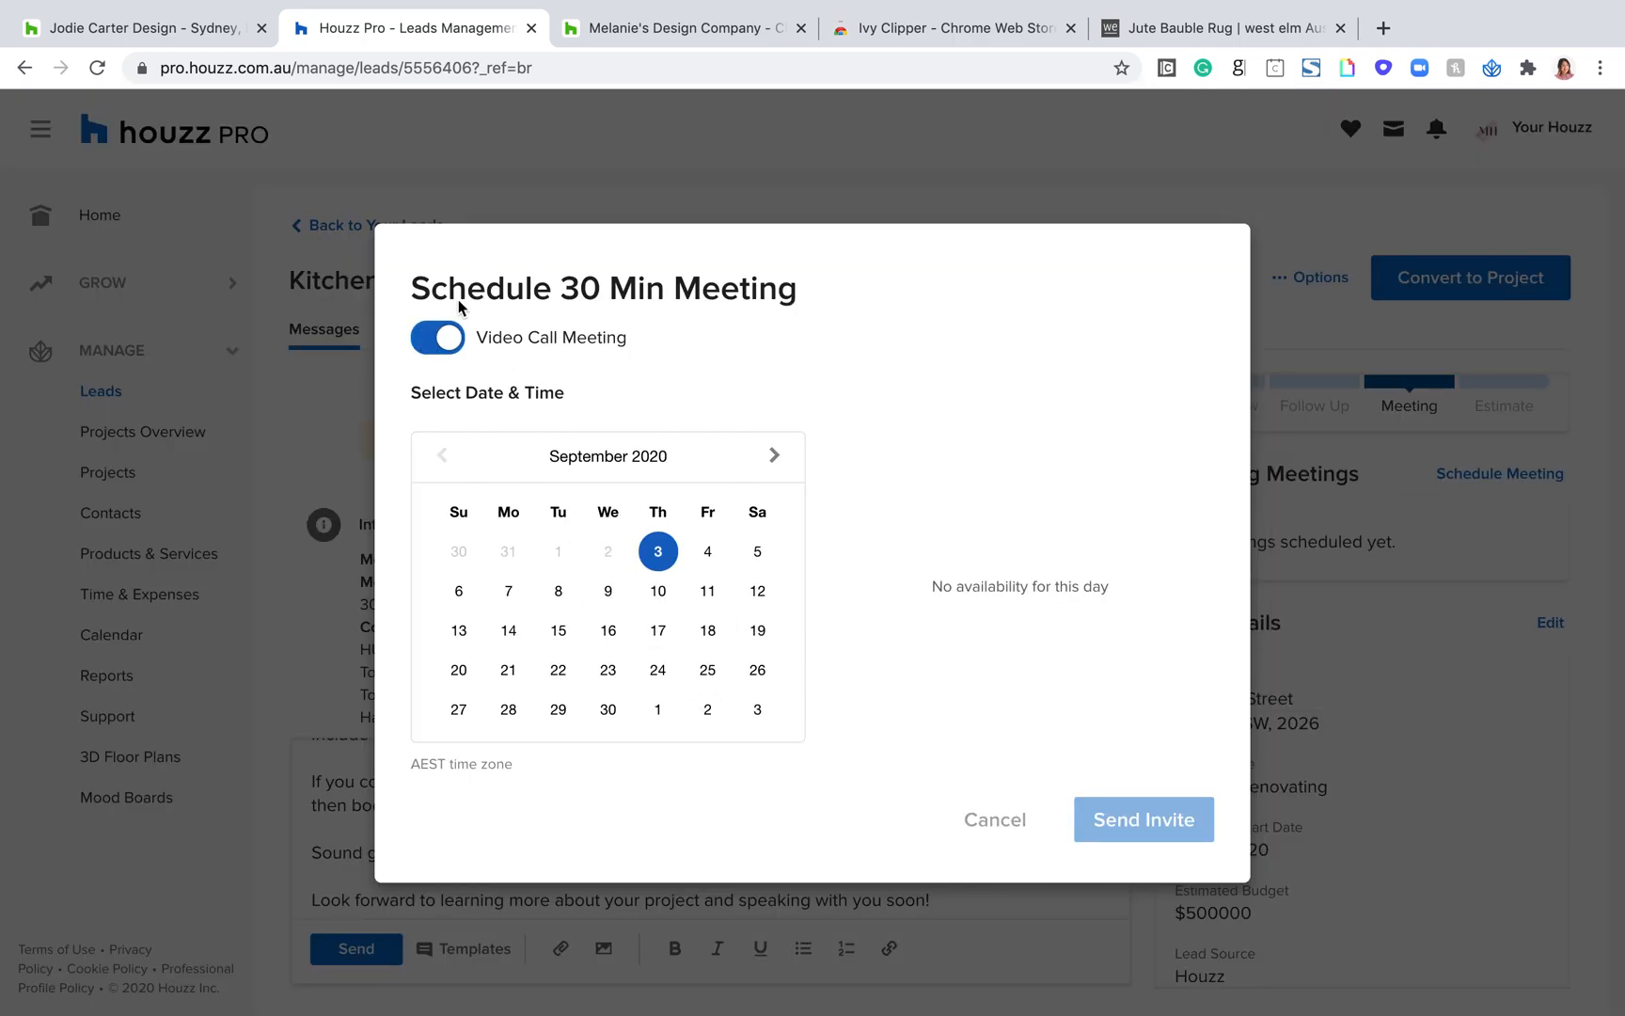
{"action": "left_click", "coordinate": [442, 346]}
{"action": "left_click", "coordinate": [440, 345]}
{"action": "left_click", "coordinate": [648, 600]}
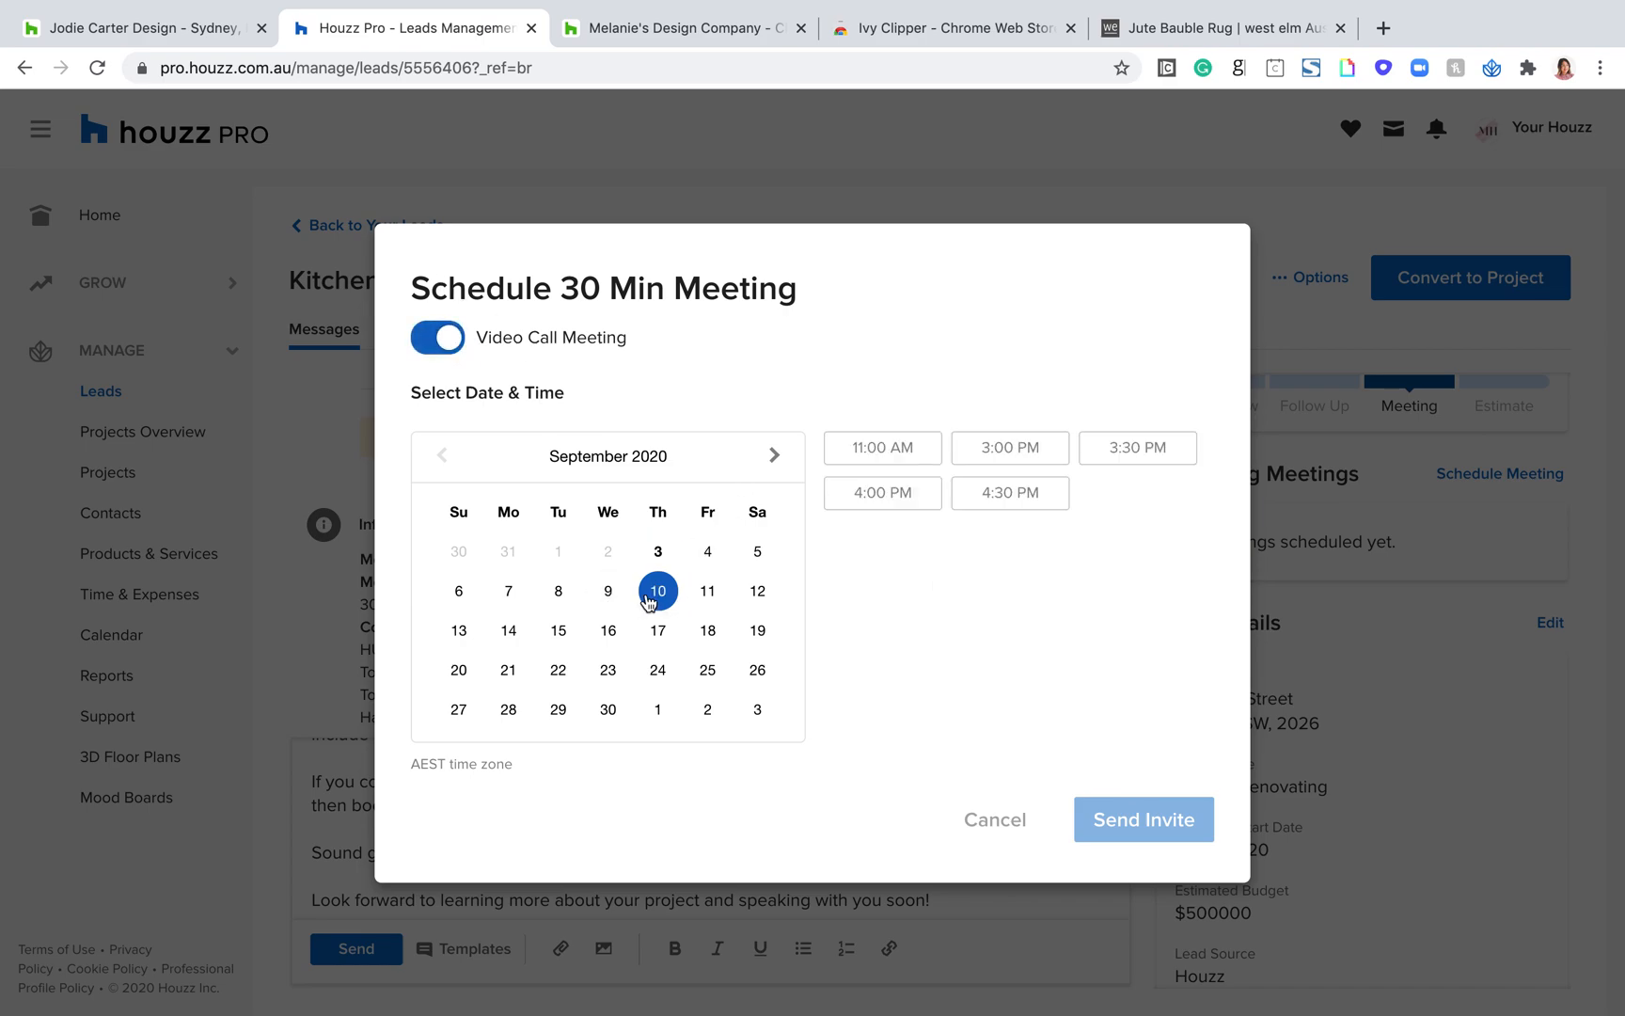
{"action": "left_click", "coordinate": [877, 444]}
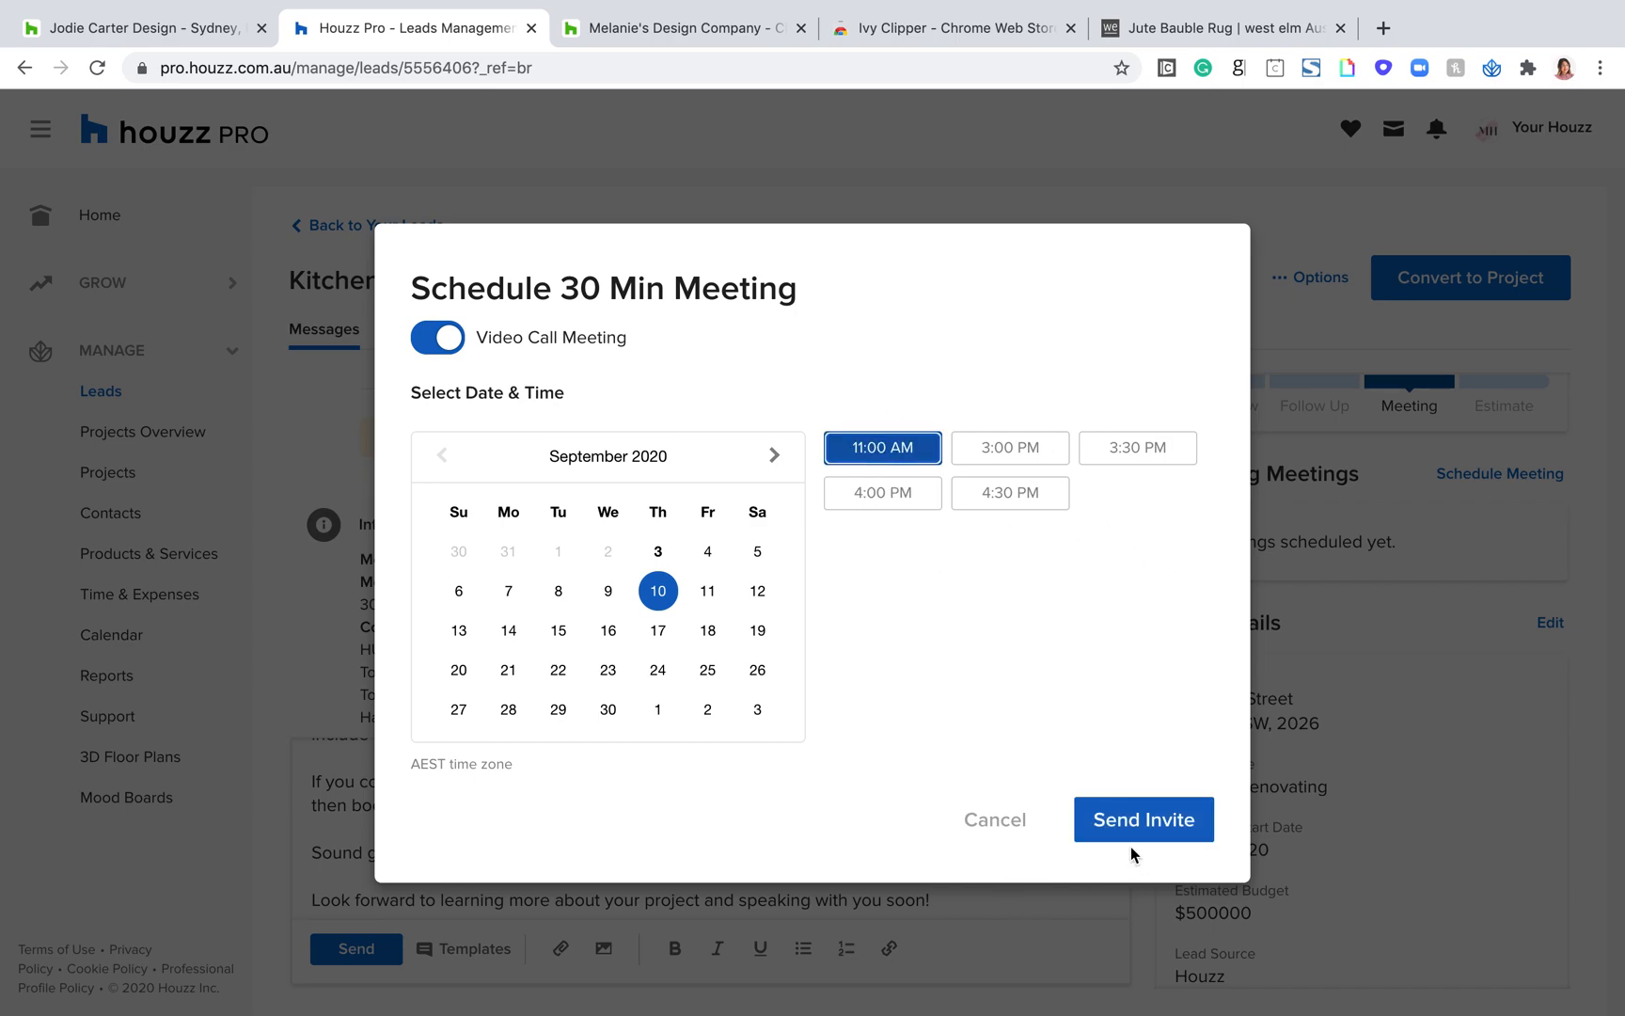
{"action": "left_click", "coordinate": [999, 827]}
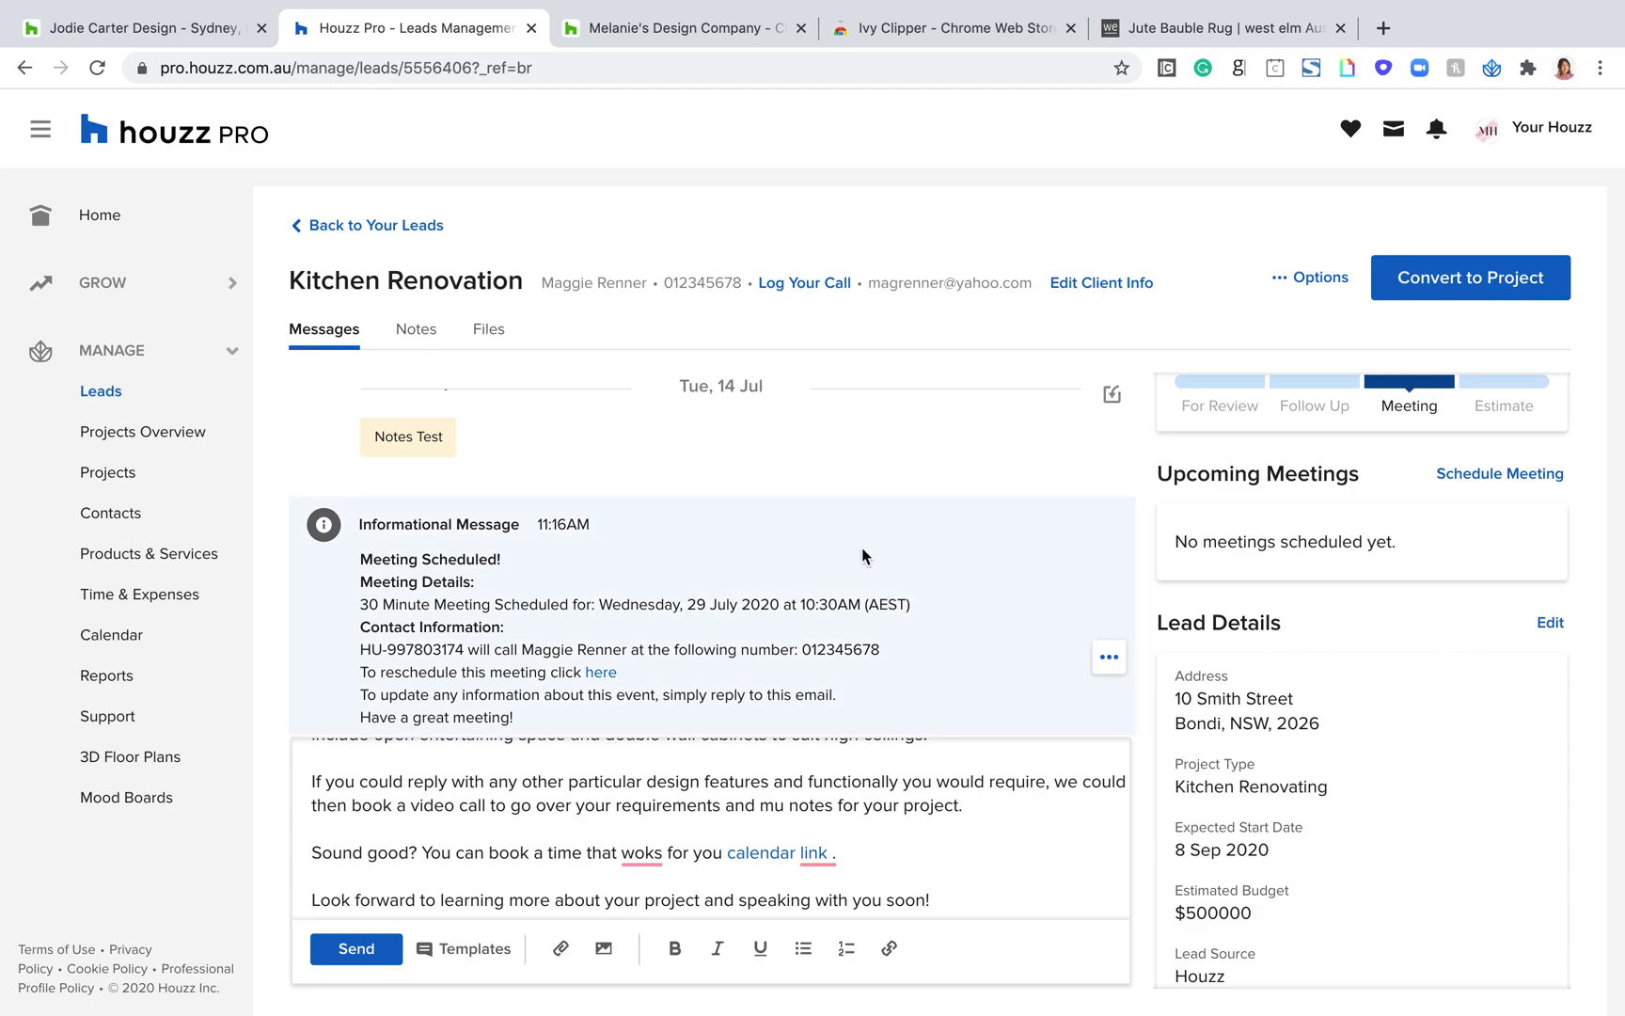
Step: View the lead stage and the two meeting scheduling options, and close the meeting form without scheduling anything
{"action": "scroll", "coordinate": [1389, 477], "scroll_direction": "up", "scroll_amount": 2}
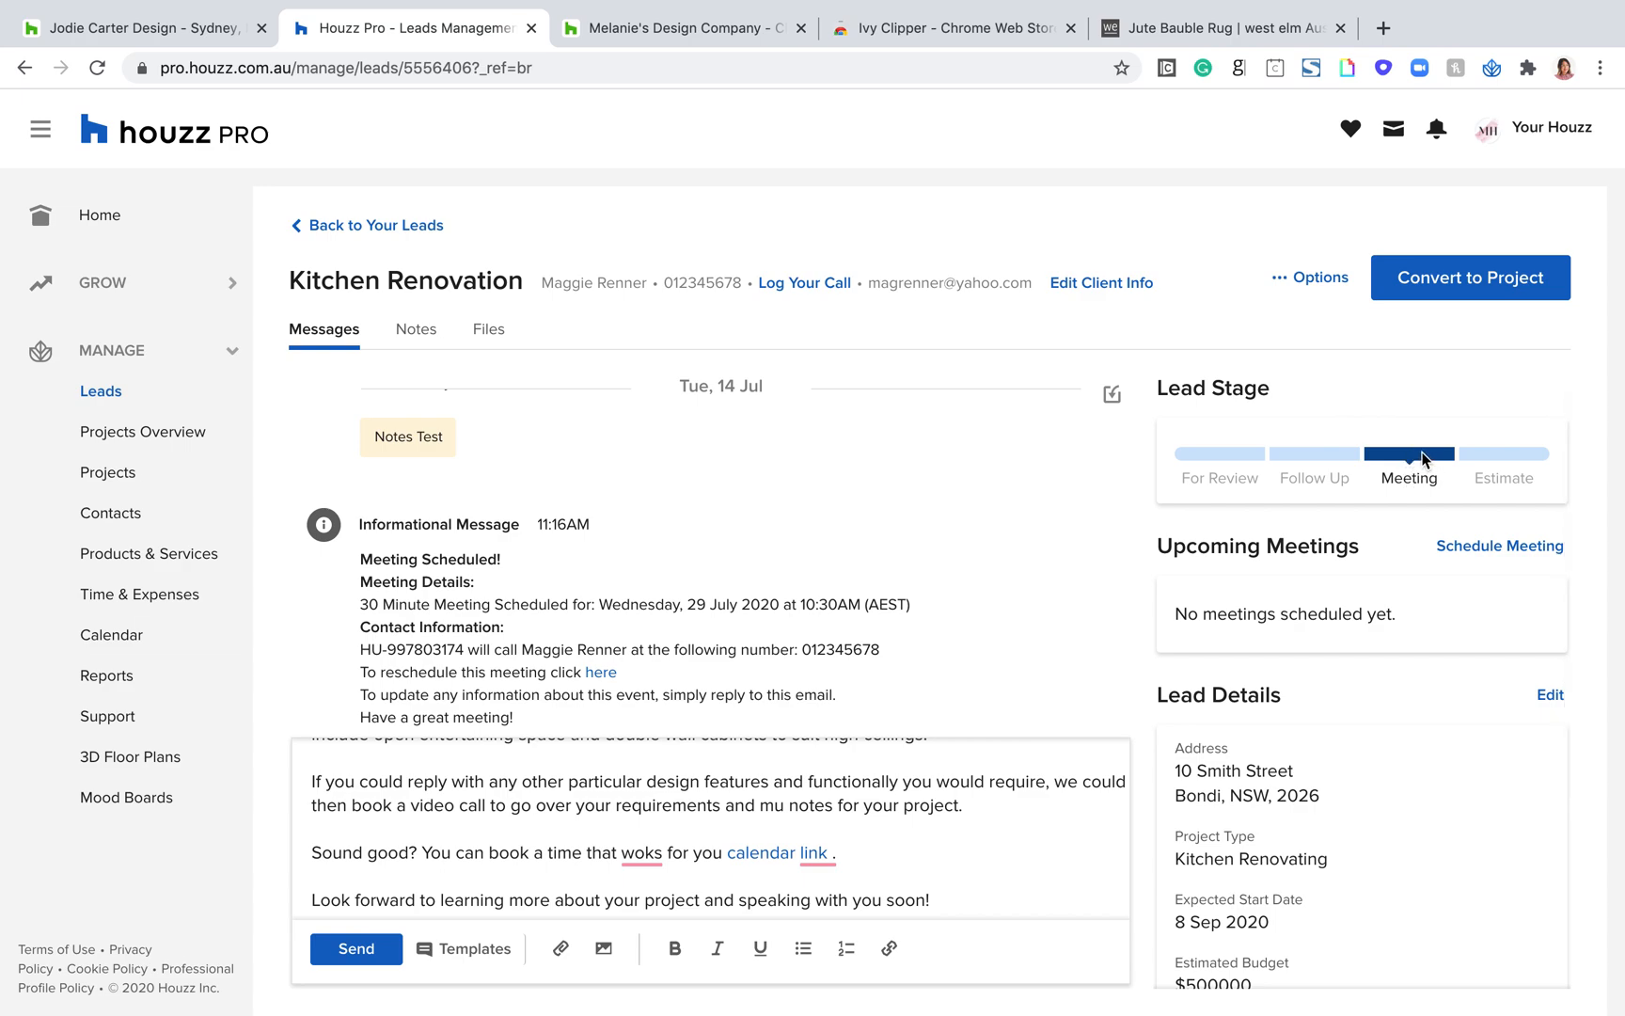
{"action": "left_click", "coordinate": [1505, 547]}
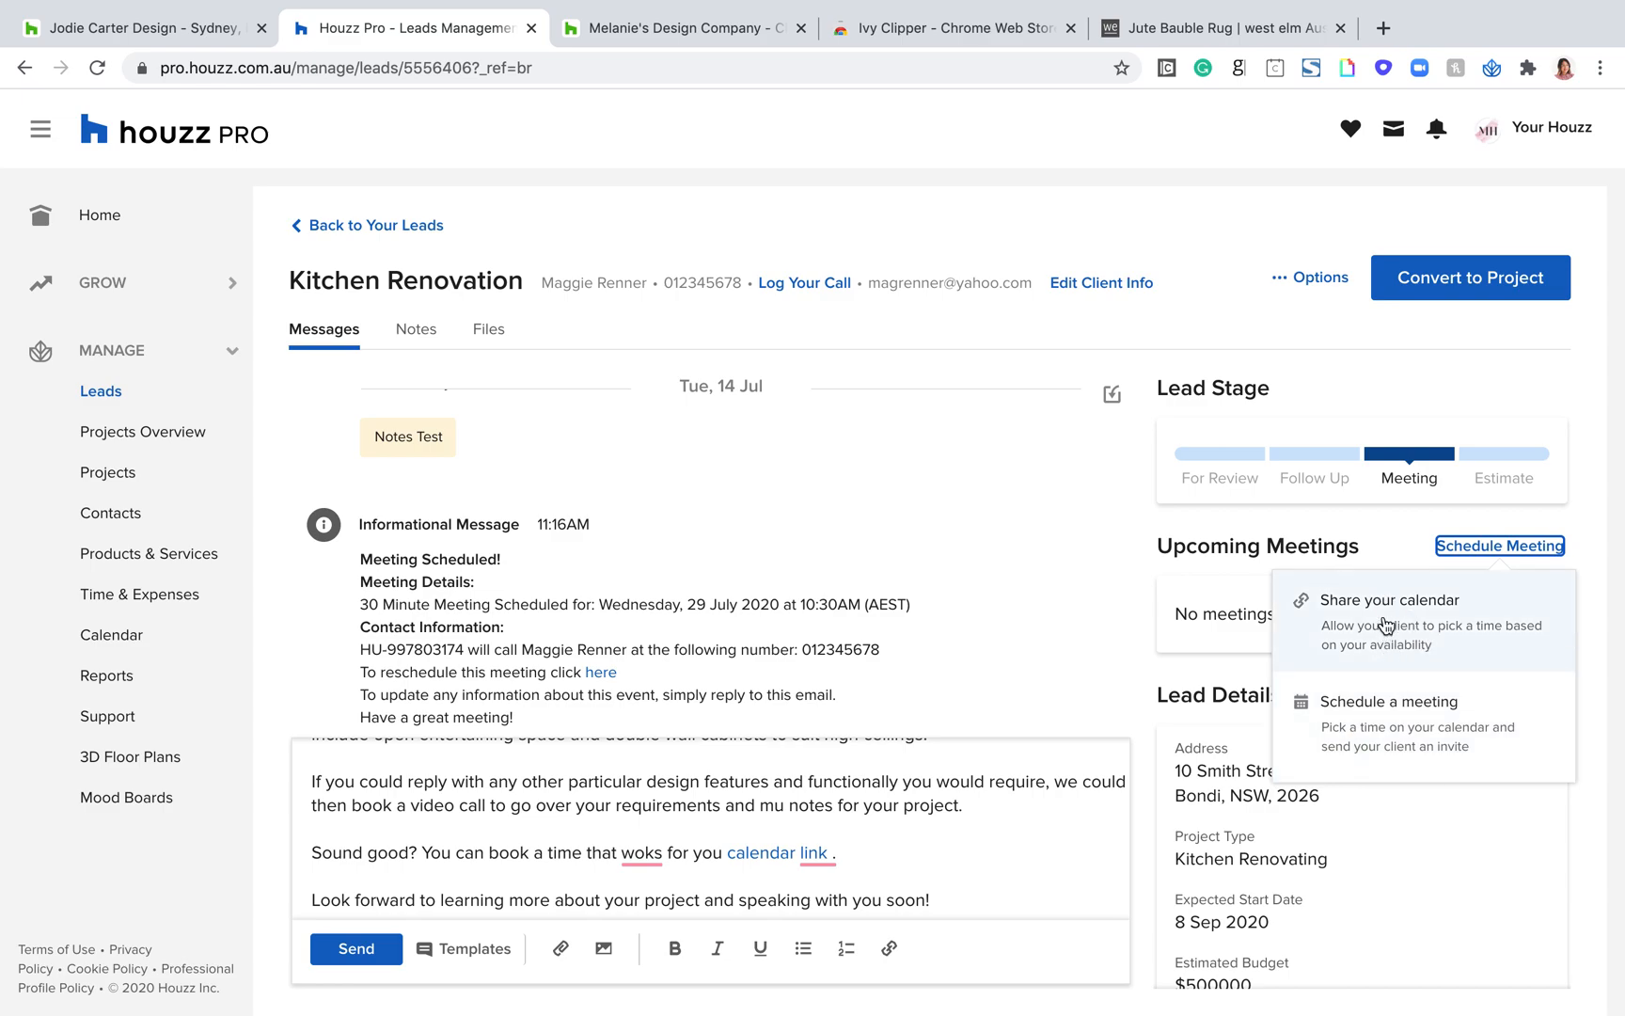
{"action": "left_click", "coordinate": [1382, 738]}
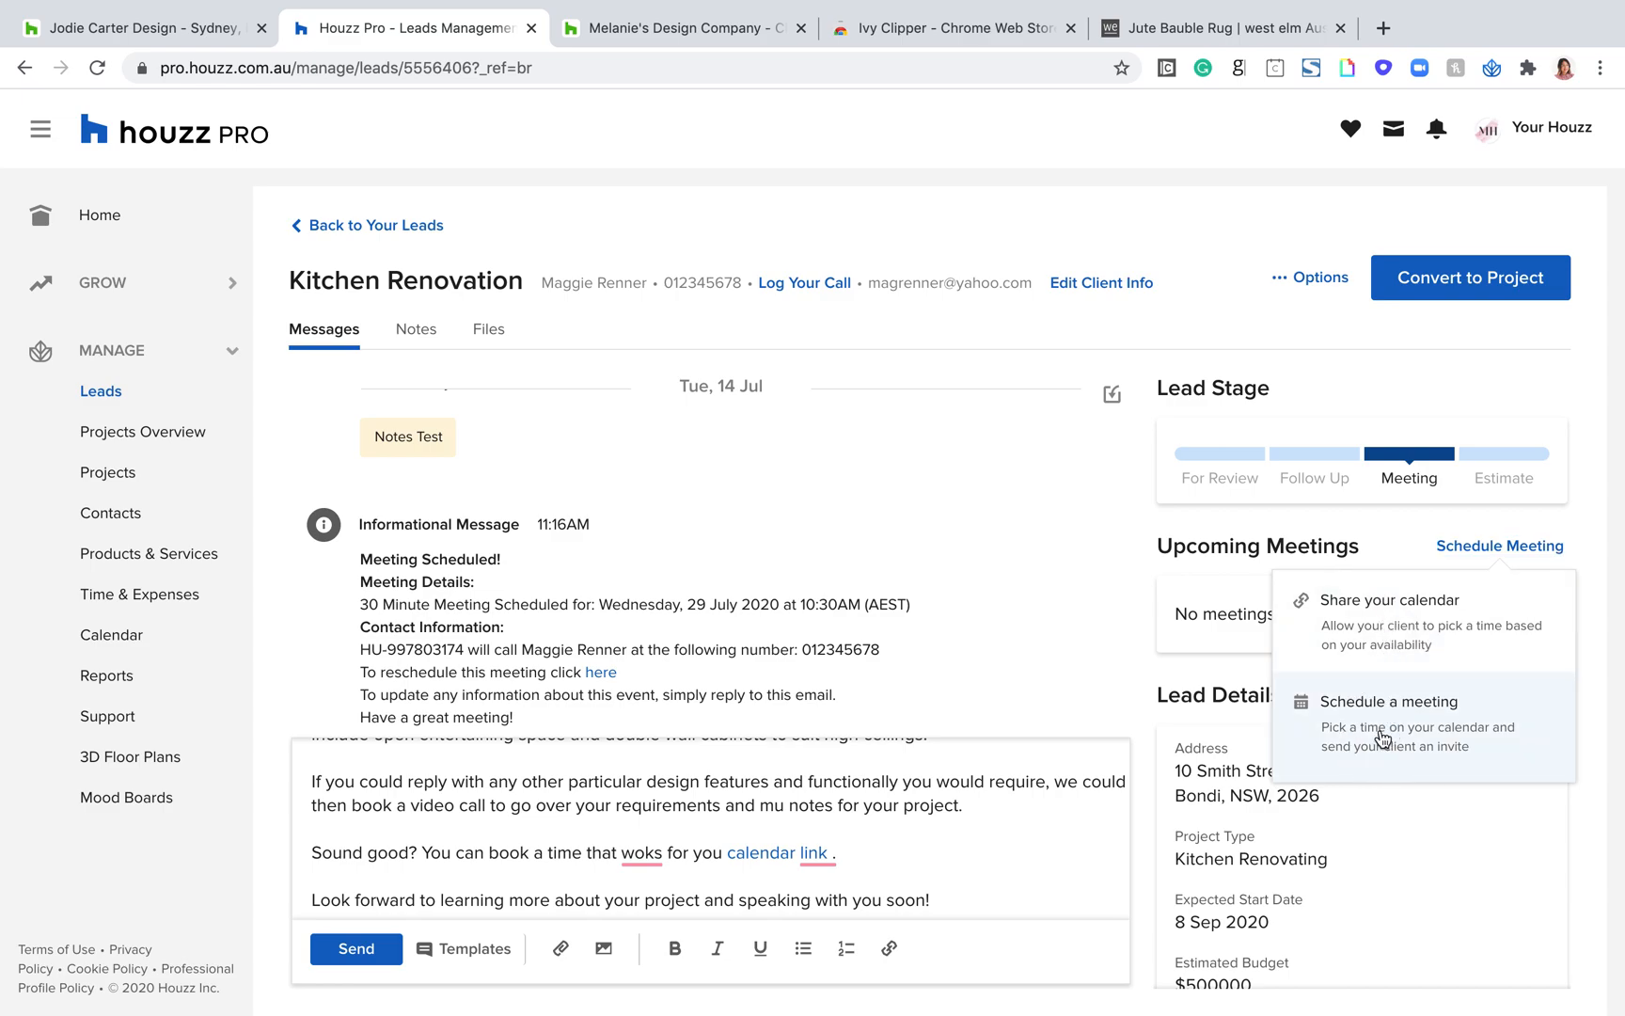
{"action": "left_click", "coordinate": [1346, 729]}
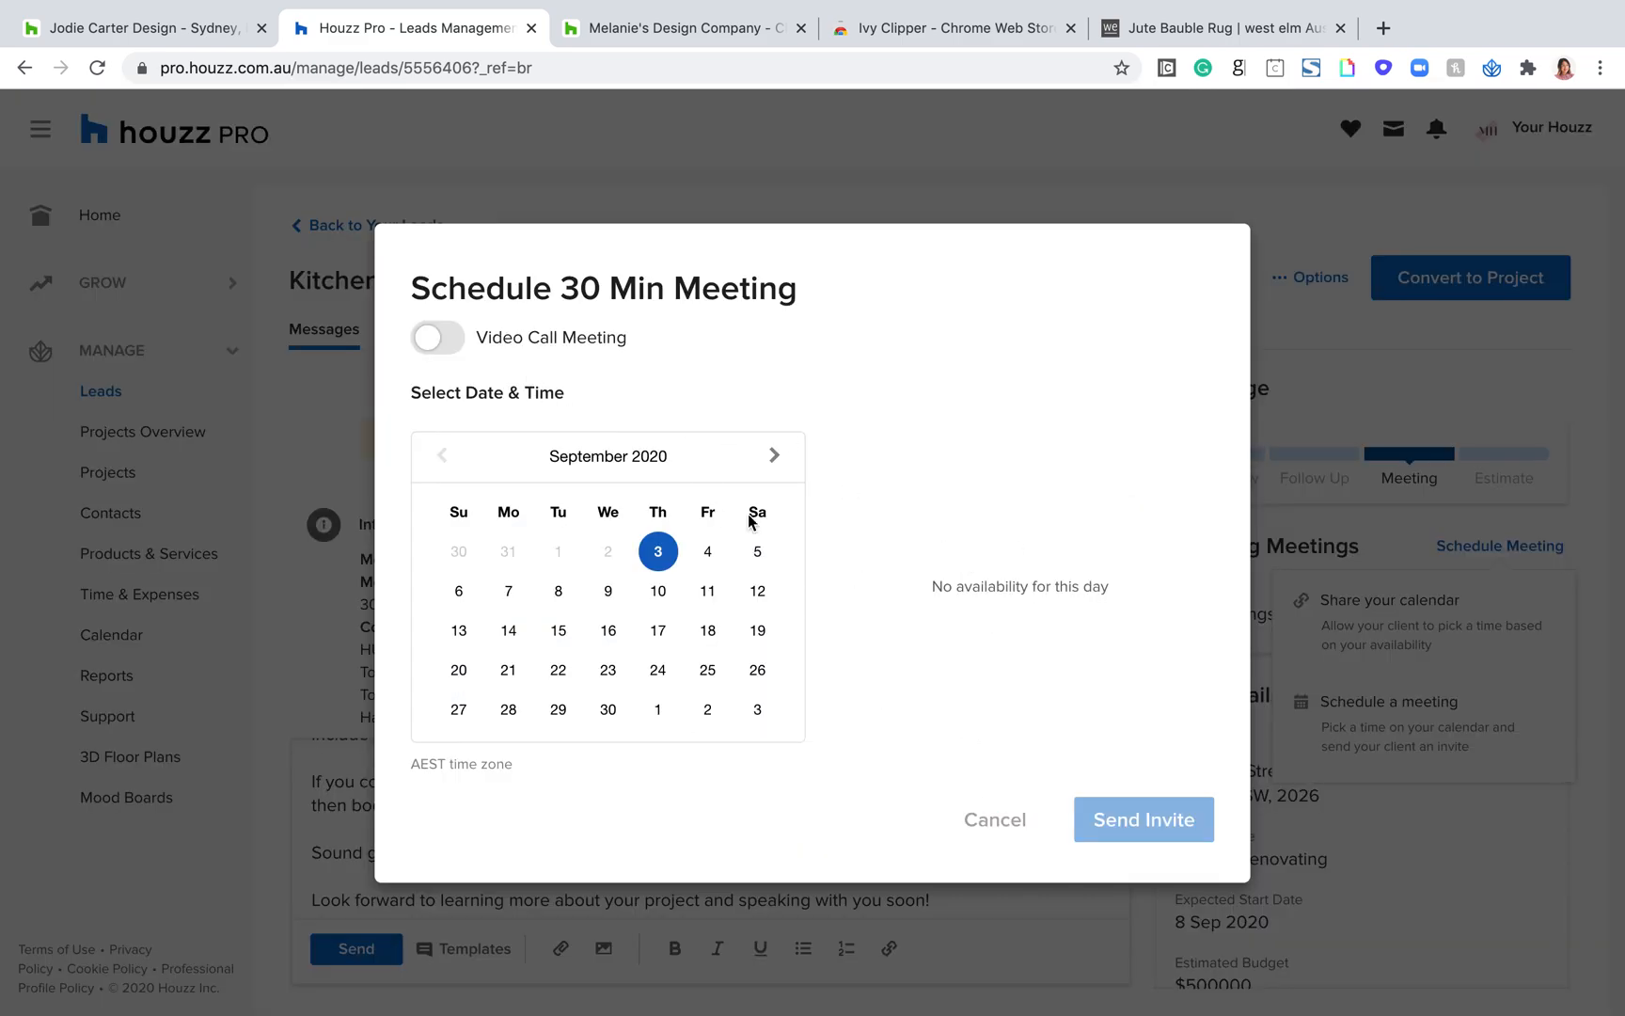
{"action": "left_click", "coordinate": [987, 821]}
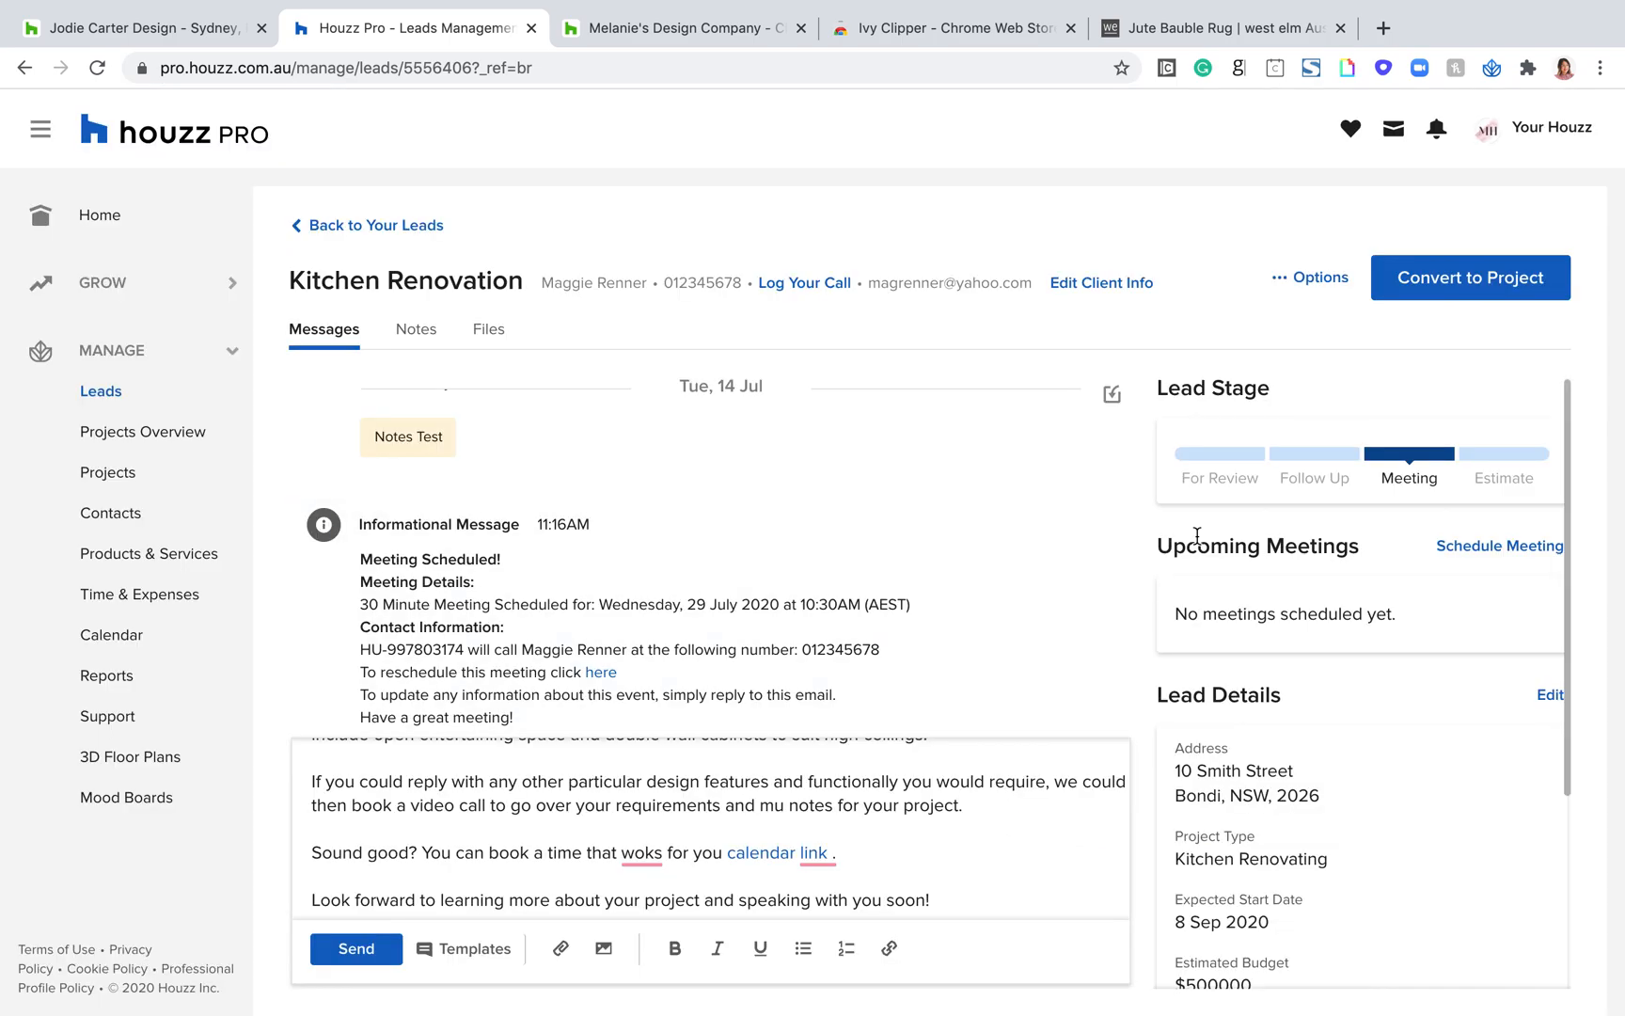
Step: Look through the lead's message history between the 14 July messages and today's reply, dismissing the calendar notification
{"action": "scroll", "coordinate": [795, 545], "scroll_direction": "down", "scroll_amount": 3}
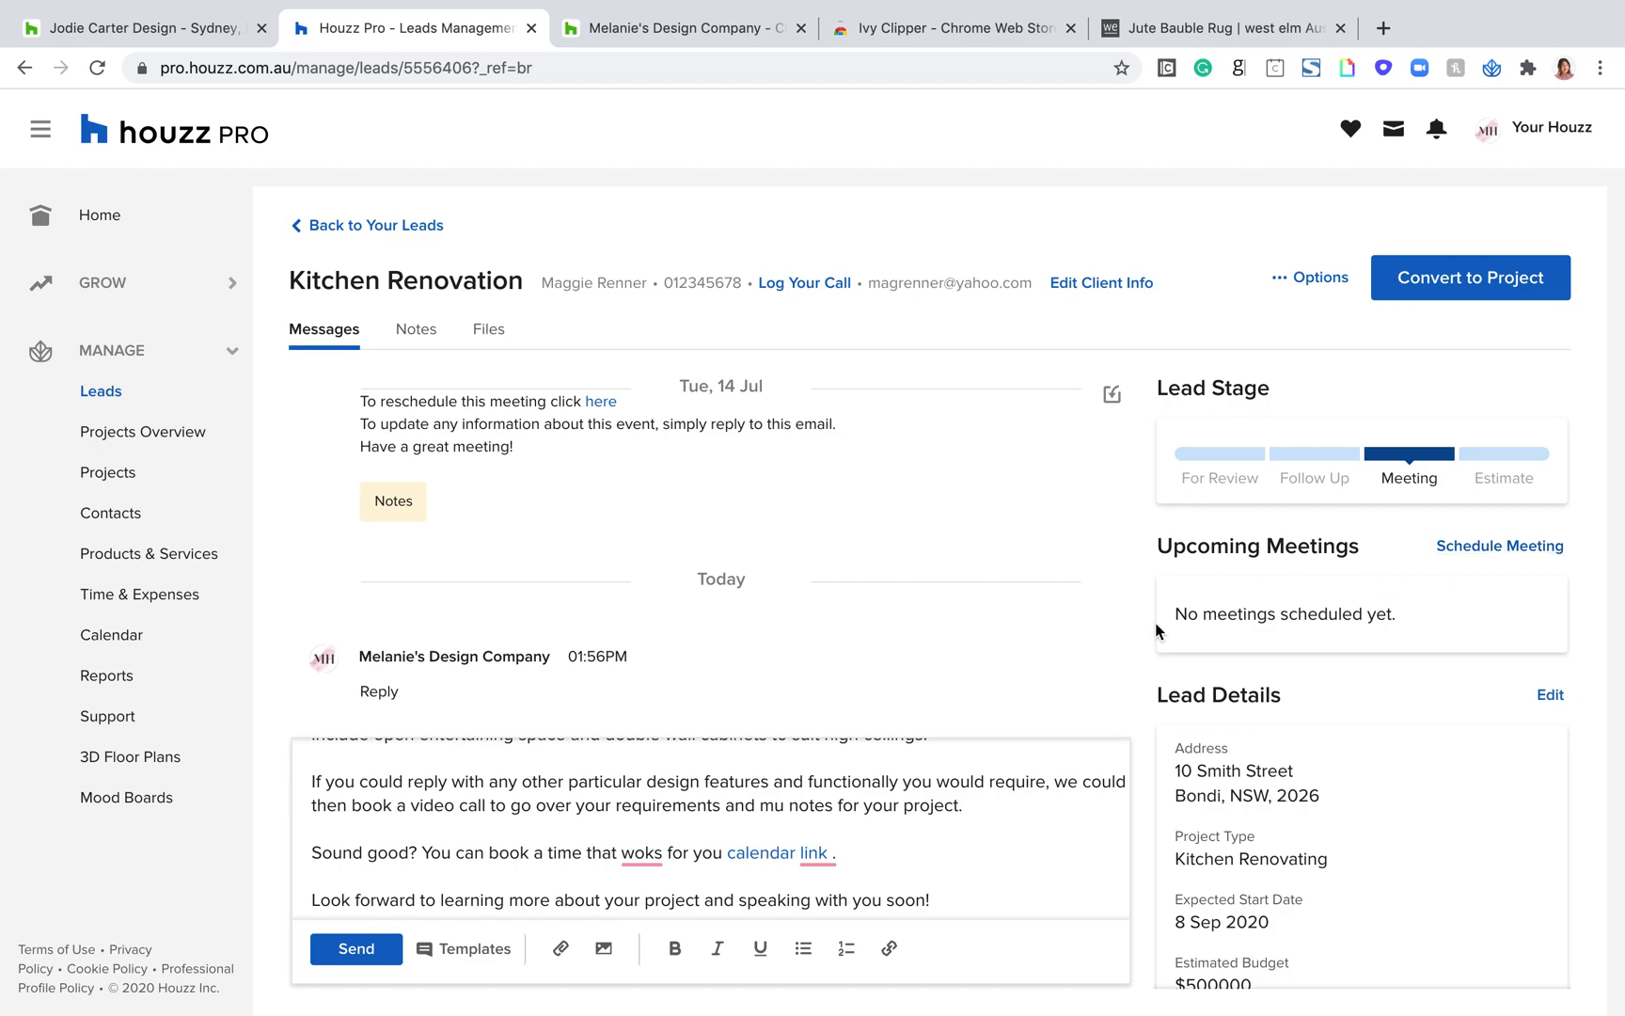
{"action": "scroll", "coordinate": [936, 750], "scroll_direction": "down", "scroll_amount": 2}
{"action": "scroll", "coordinate": [935, 750], "scroll_direction": "up", "scroll_amount": 5}
{"action": "scroll", "coordinate": [884, 579], "scroll_direction": "up", "scroll_amount": 2}
{"action": "scroll", "coordinate": [884, 579], "scroll_direction": "down", "scroll_amount": 3}
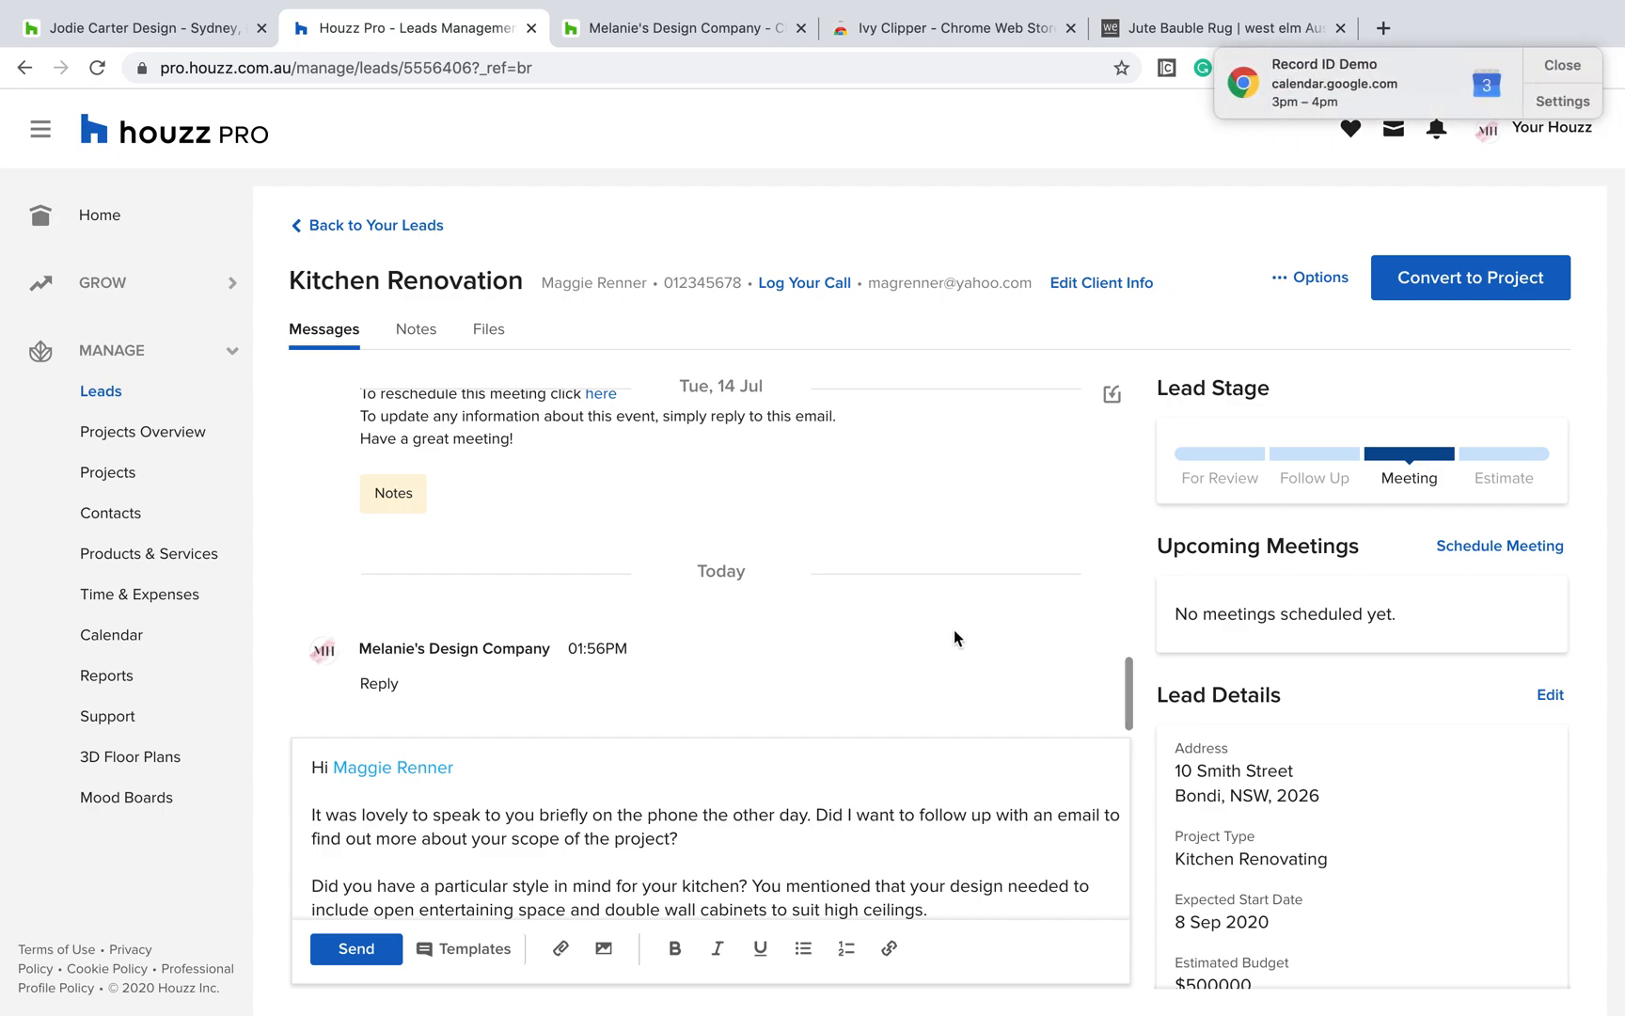
{"action": "left_click", "coordinate": [1564, 63]}
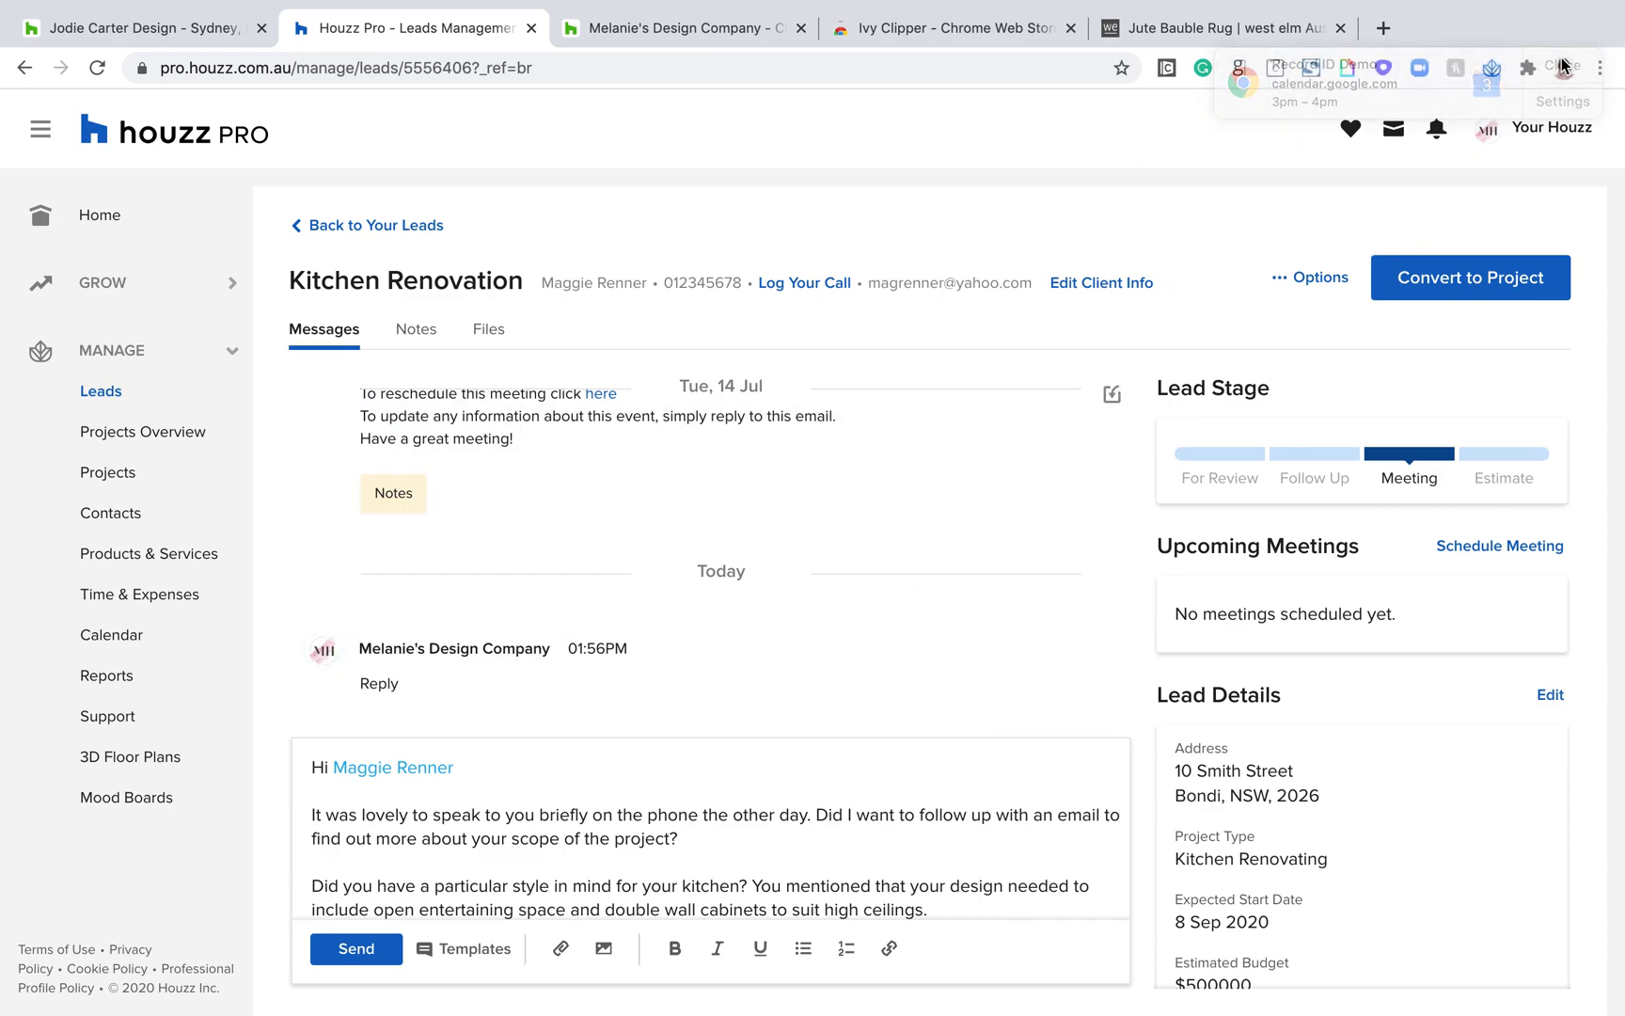
{"action": "scroll", "coordinate": [775, 449], "scroll_direction": "up", "scroll_amount": 5}
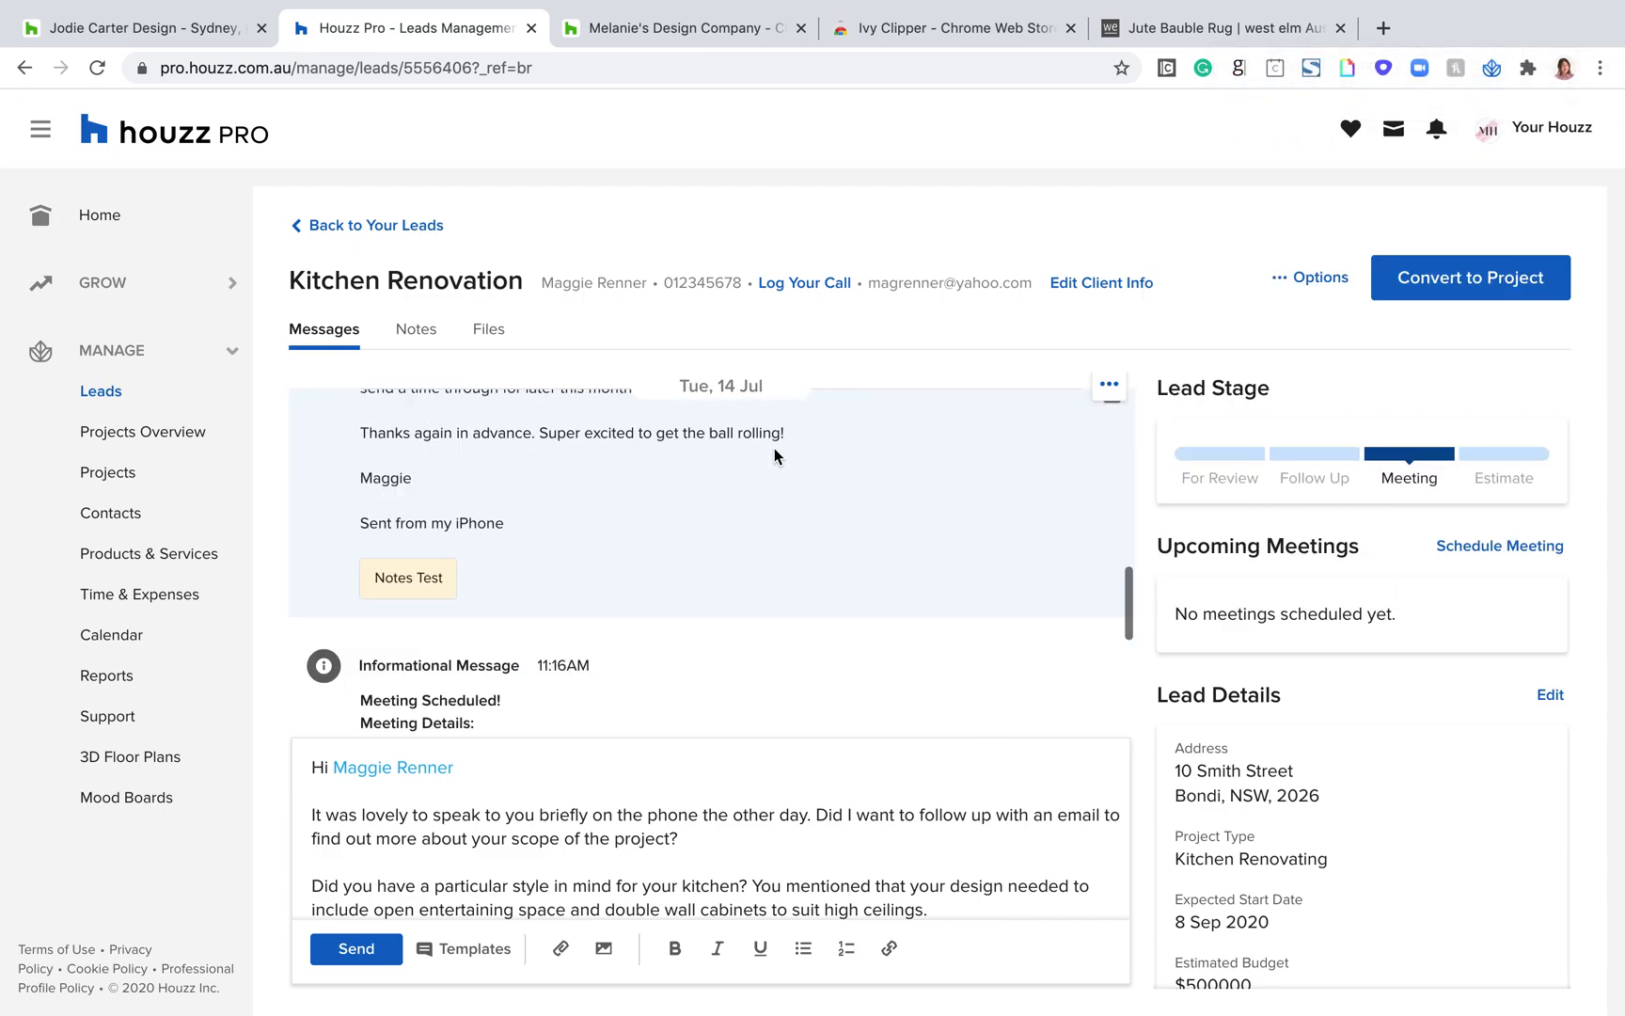
{"action": "scroll", "coordinate": [775, 449], "scroll_direction": "down", "scroll_amount": 5}
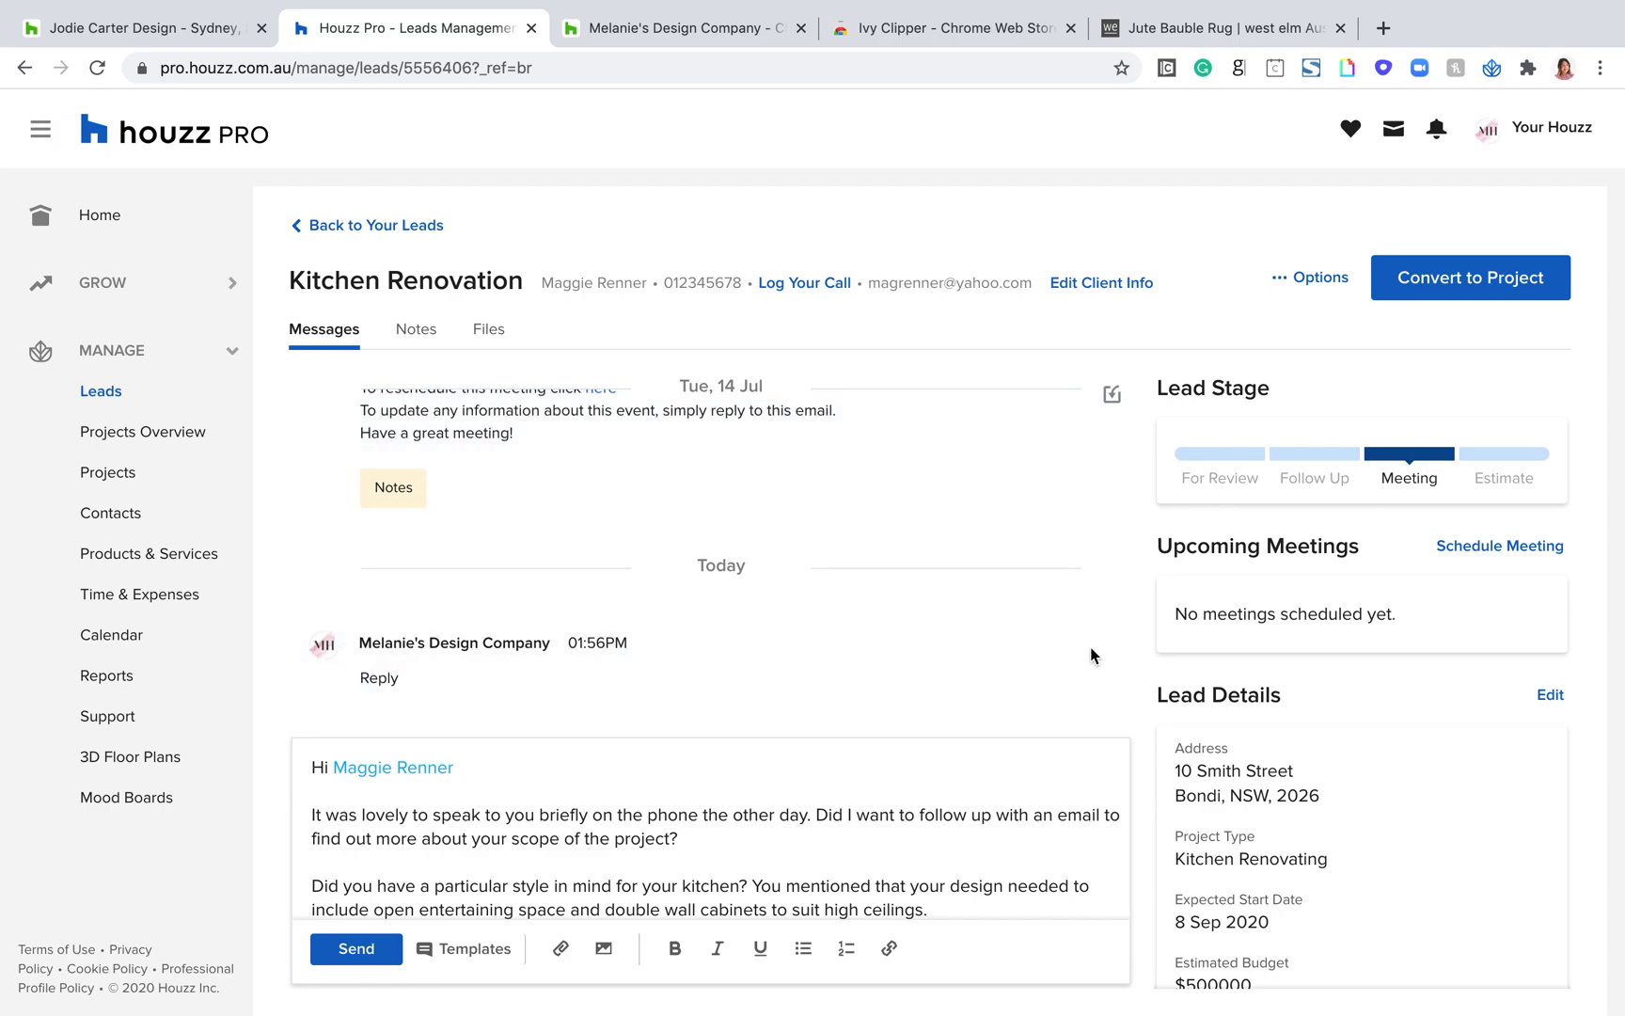
{"action": "scroll", "coordinate": [826, 576], "scroll_direction": "up", "scroll_amount": 3}
{"action": "scroll", "coordinate": [826, 575], "scroll_direction": "up", "scroll_amount": 5}
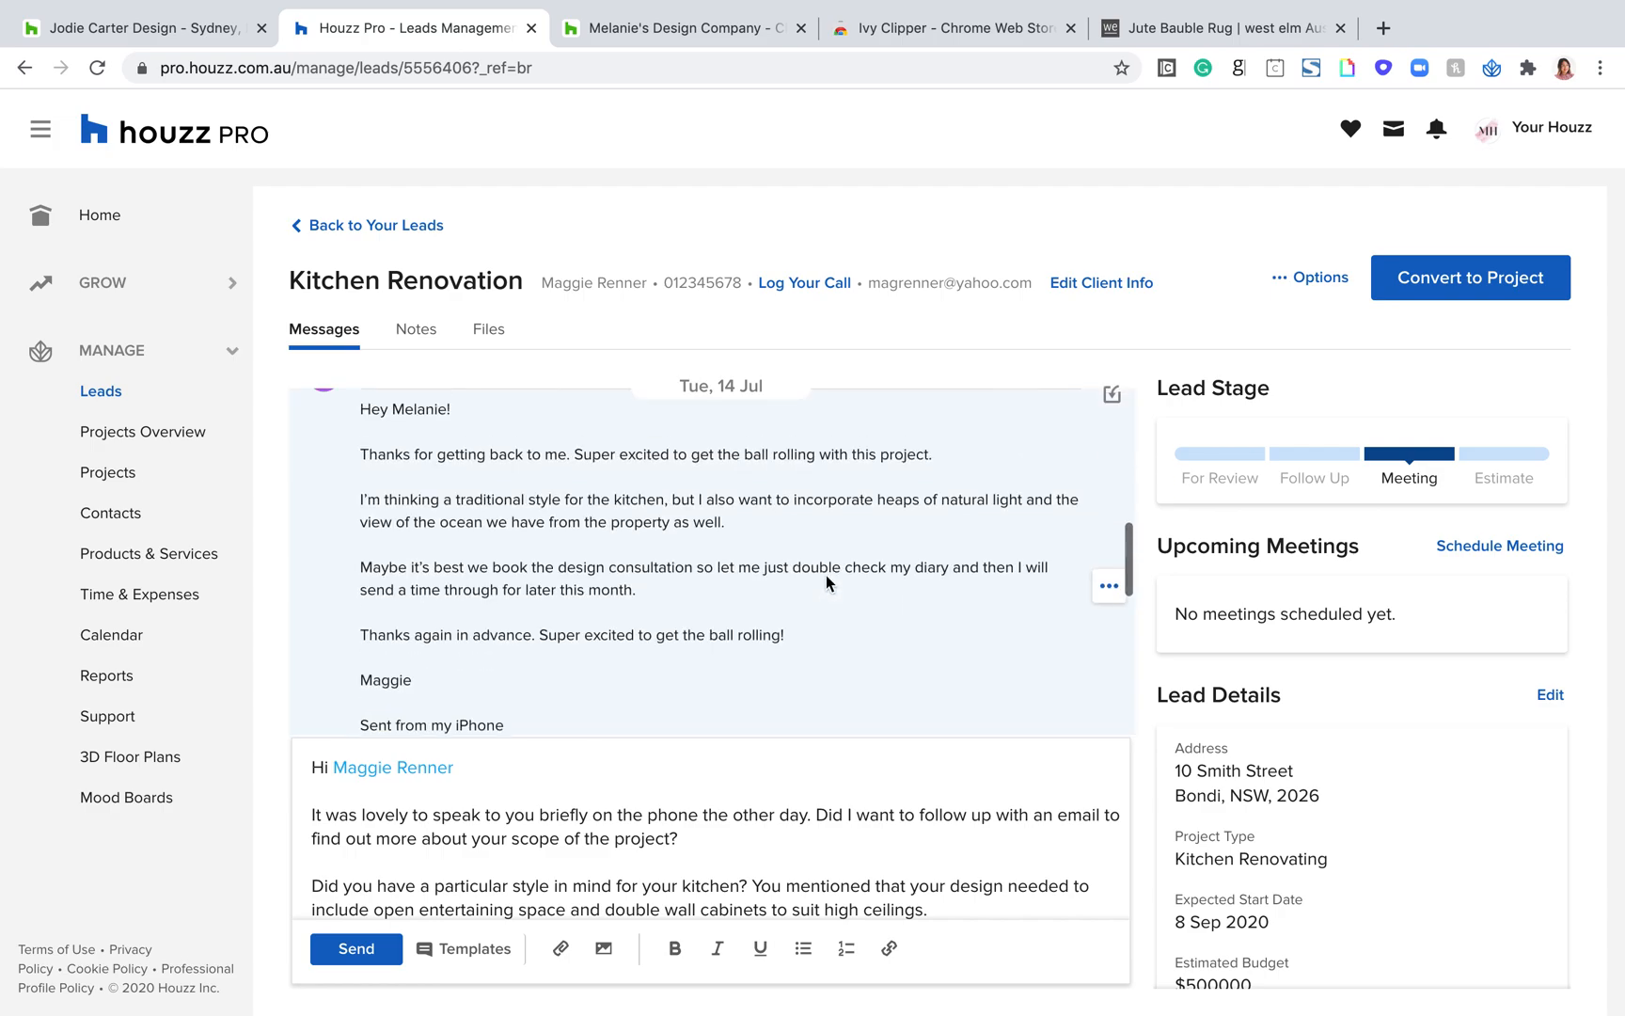
{"action": "scroll", "coordinate": [978, 549], "scroll_direction": "down", "scroll_amount": 10}
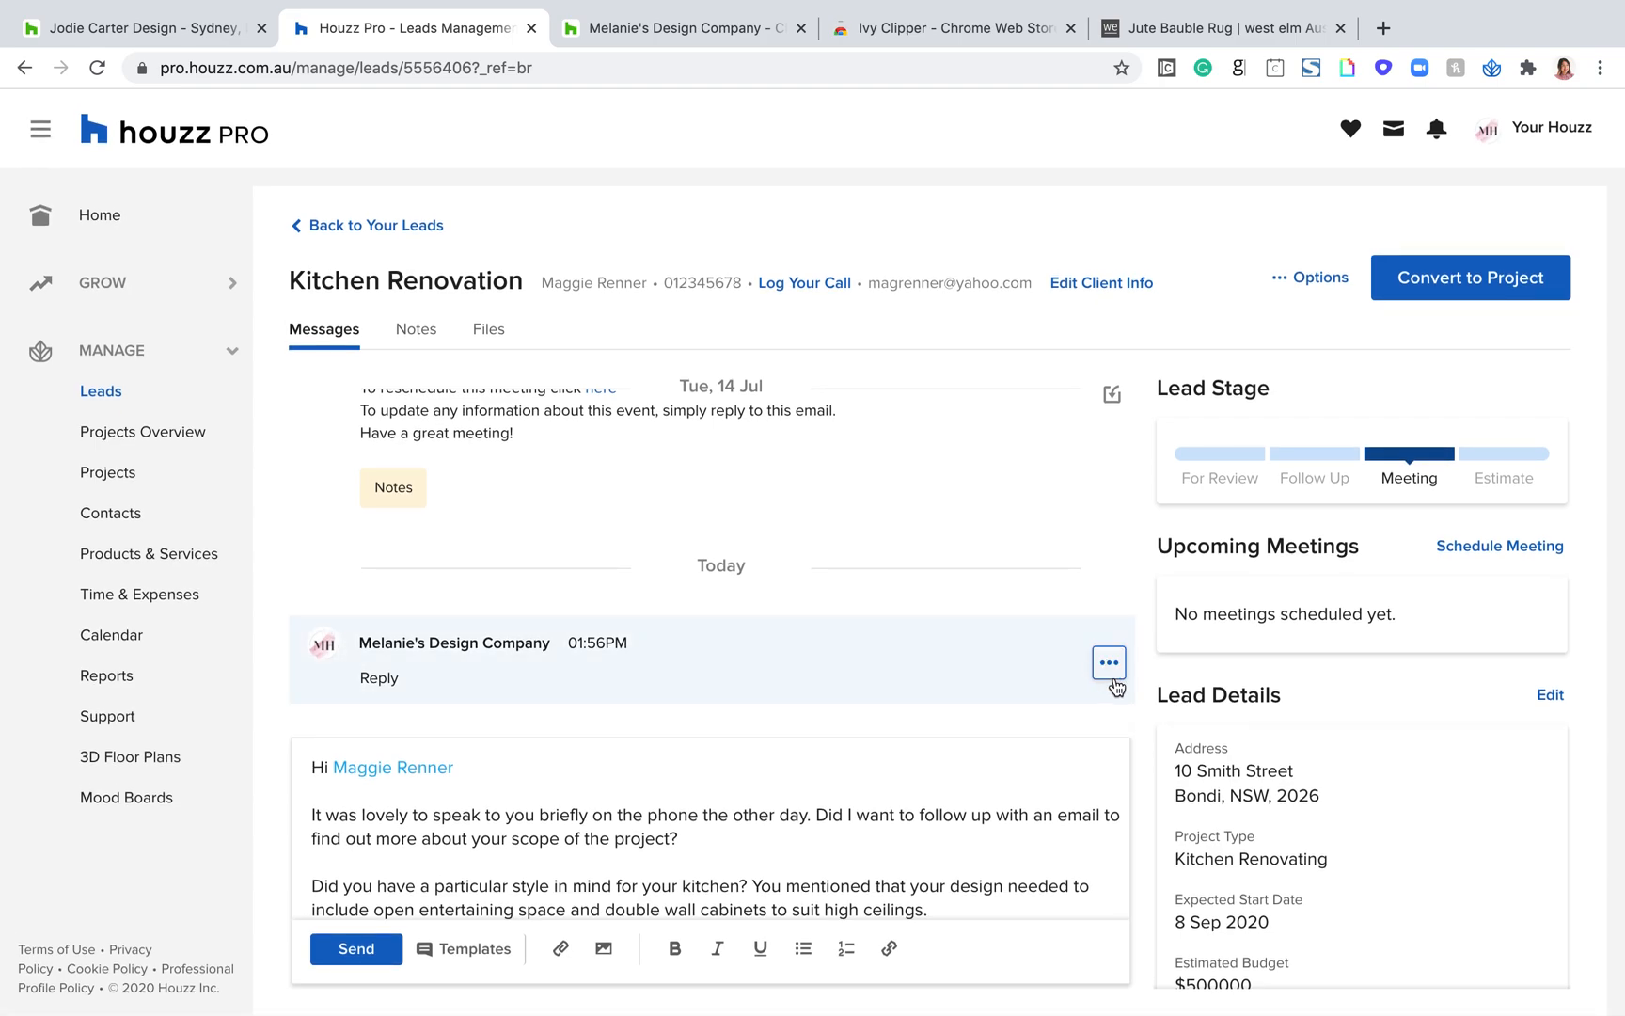
Step: Add an internal note reading "Notes" to today's "Reply" message
{"action": "left_click", "coordinate": [1108, 666]}
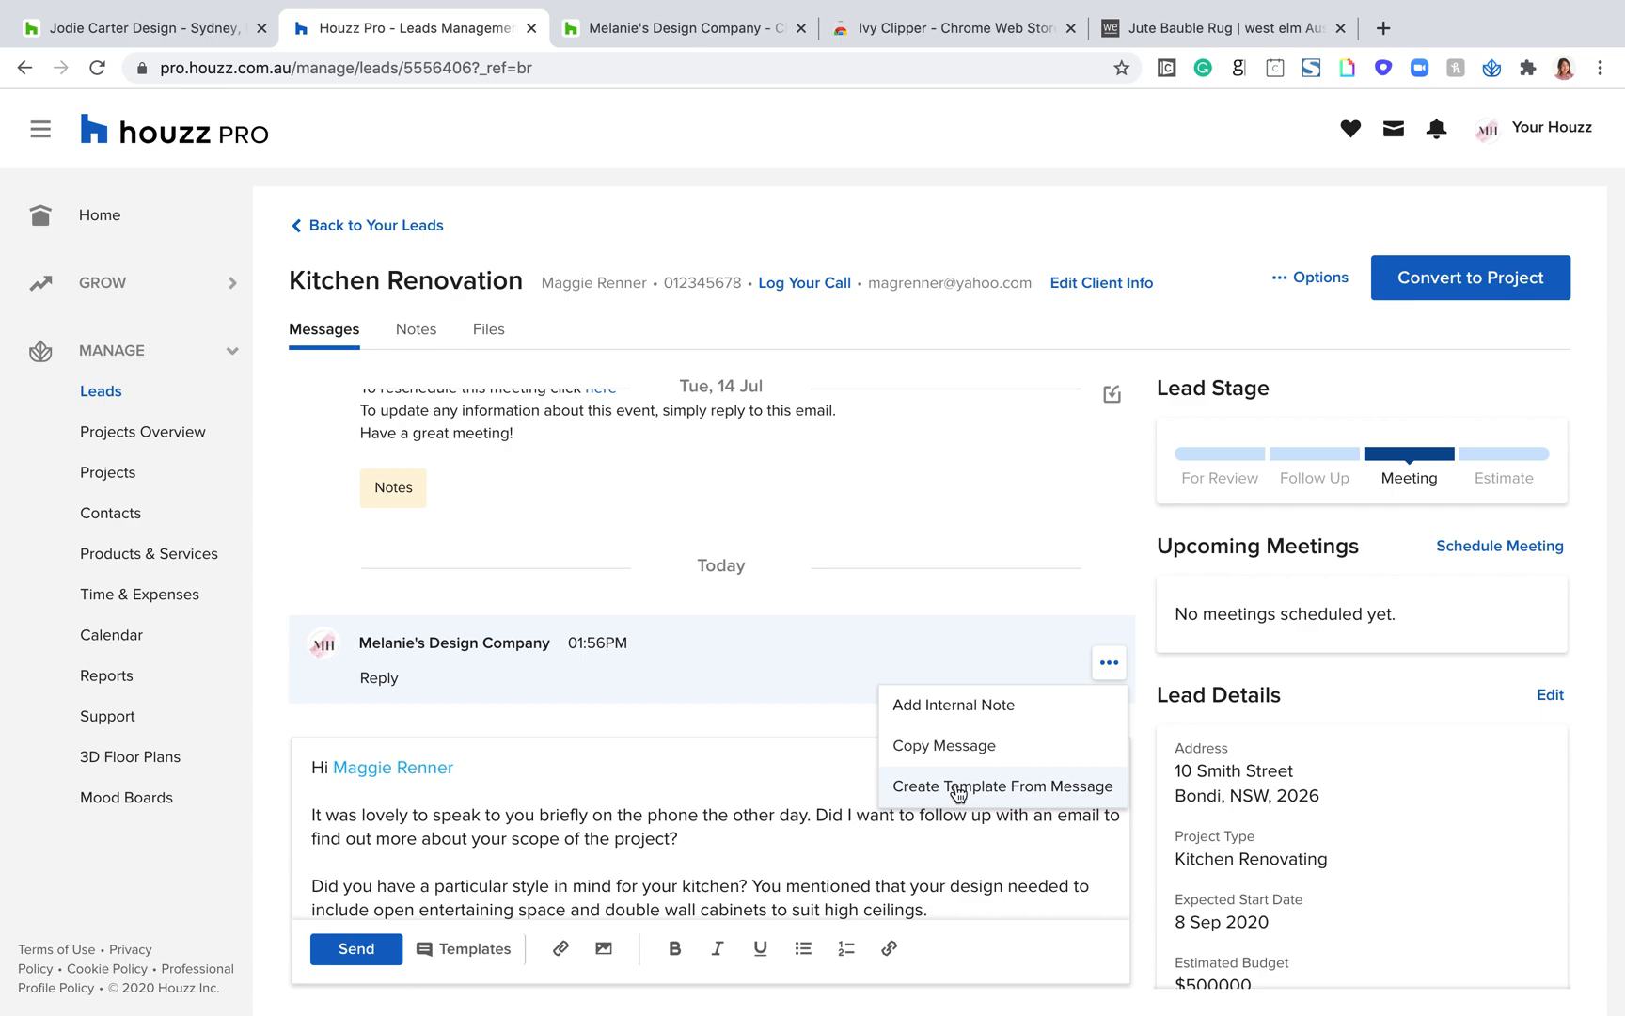
{"action": "left_click", "coordinate": [998, 706]}
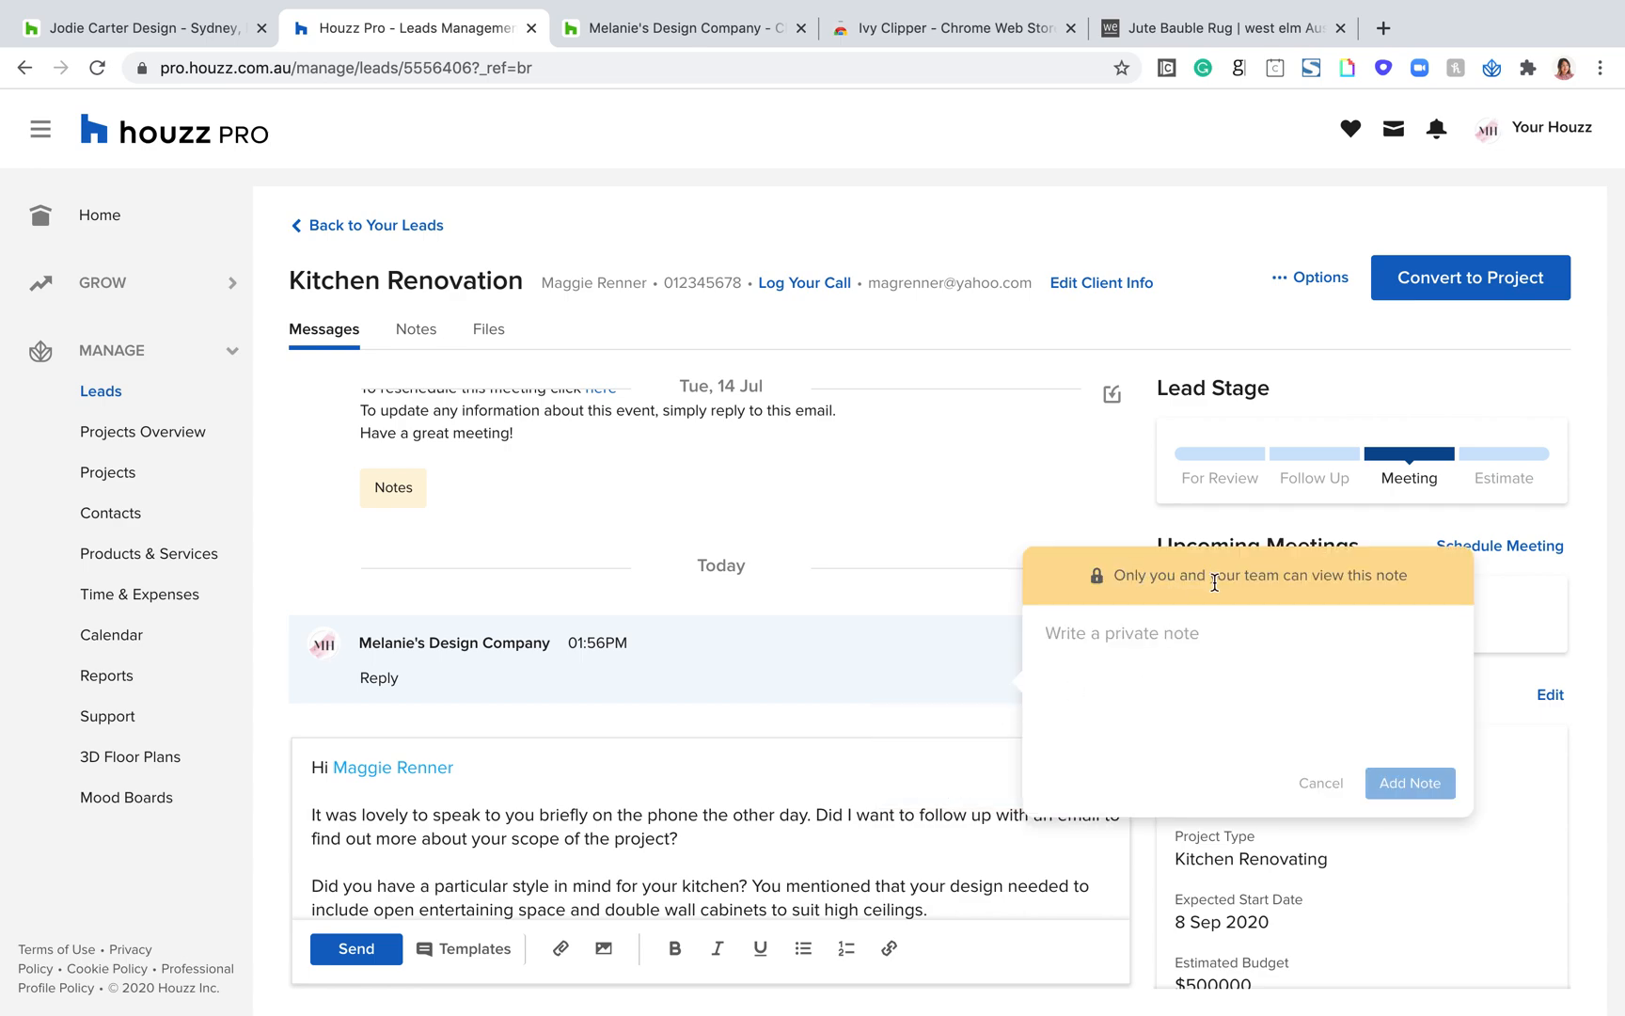
{"action": "left_click", "coordinate": [1175, 622]}
{"action": "type", "text": "Notes"}
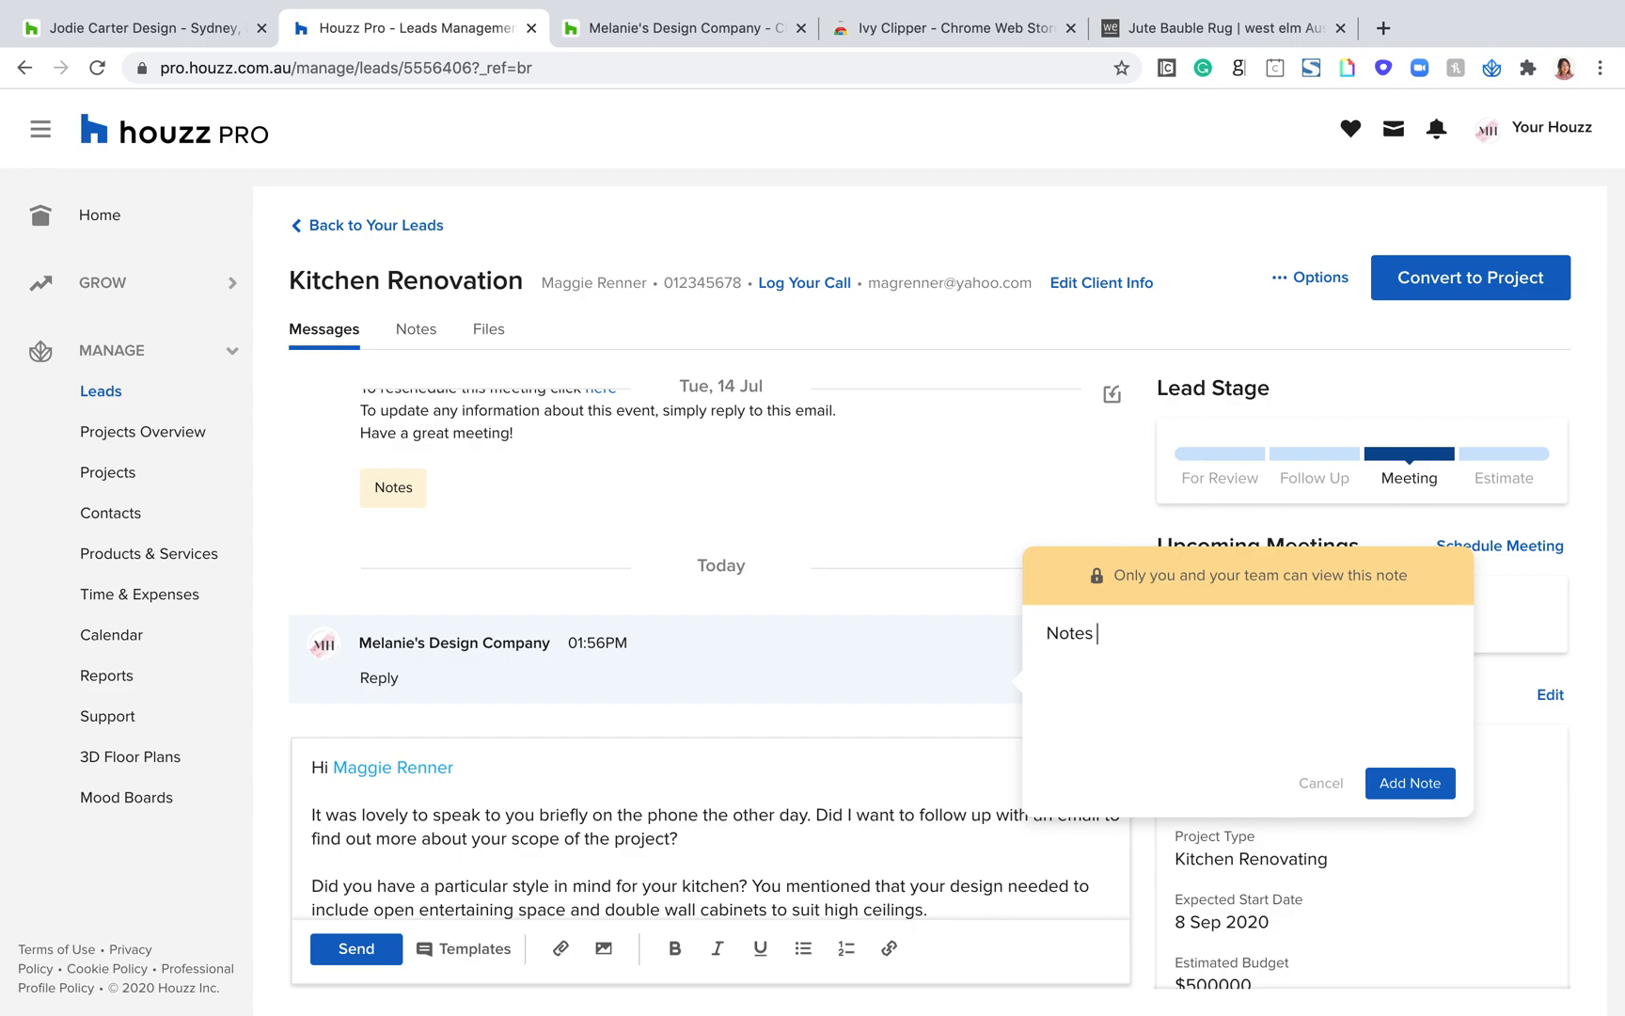
{"action": "left_click", "coordinate": [1408, 783]}
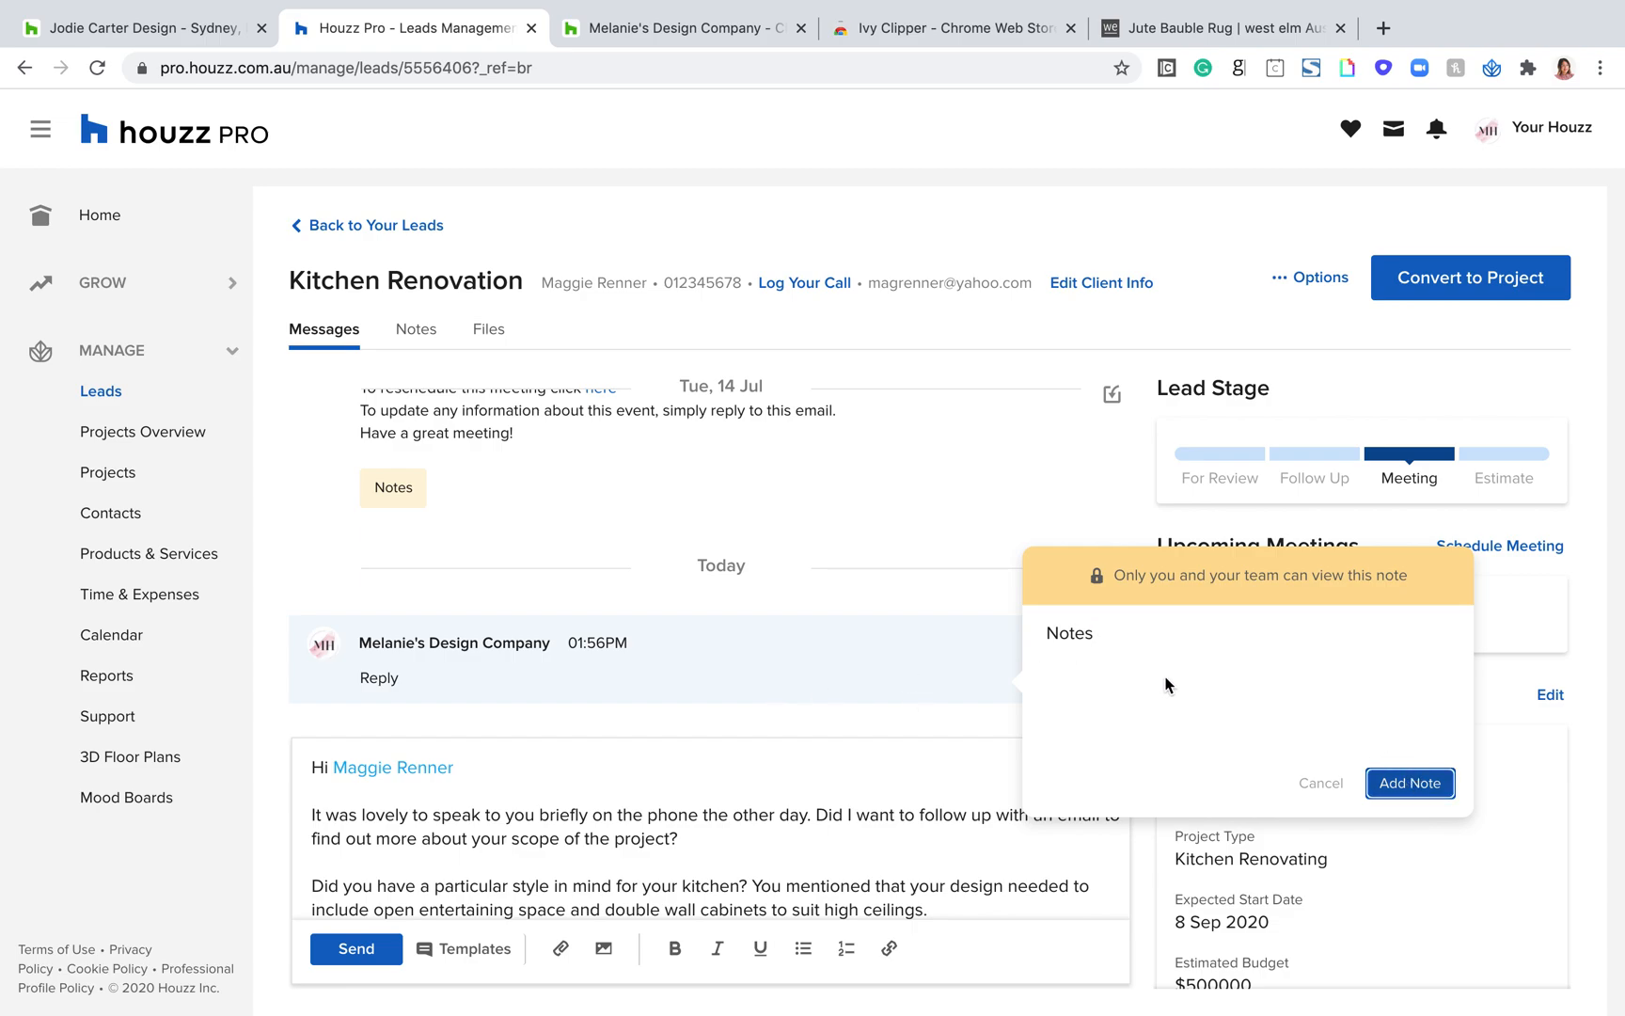
Step: Look through the lead's conversation and examine the internal notes attached to individual messages
{"action": "scroll", "coordinate": [564, 607], "scroll_direction": "up", "scroll_amount": 5}
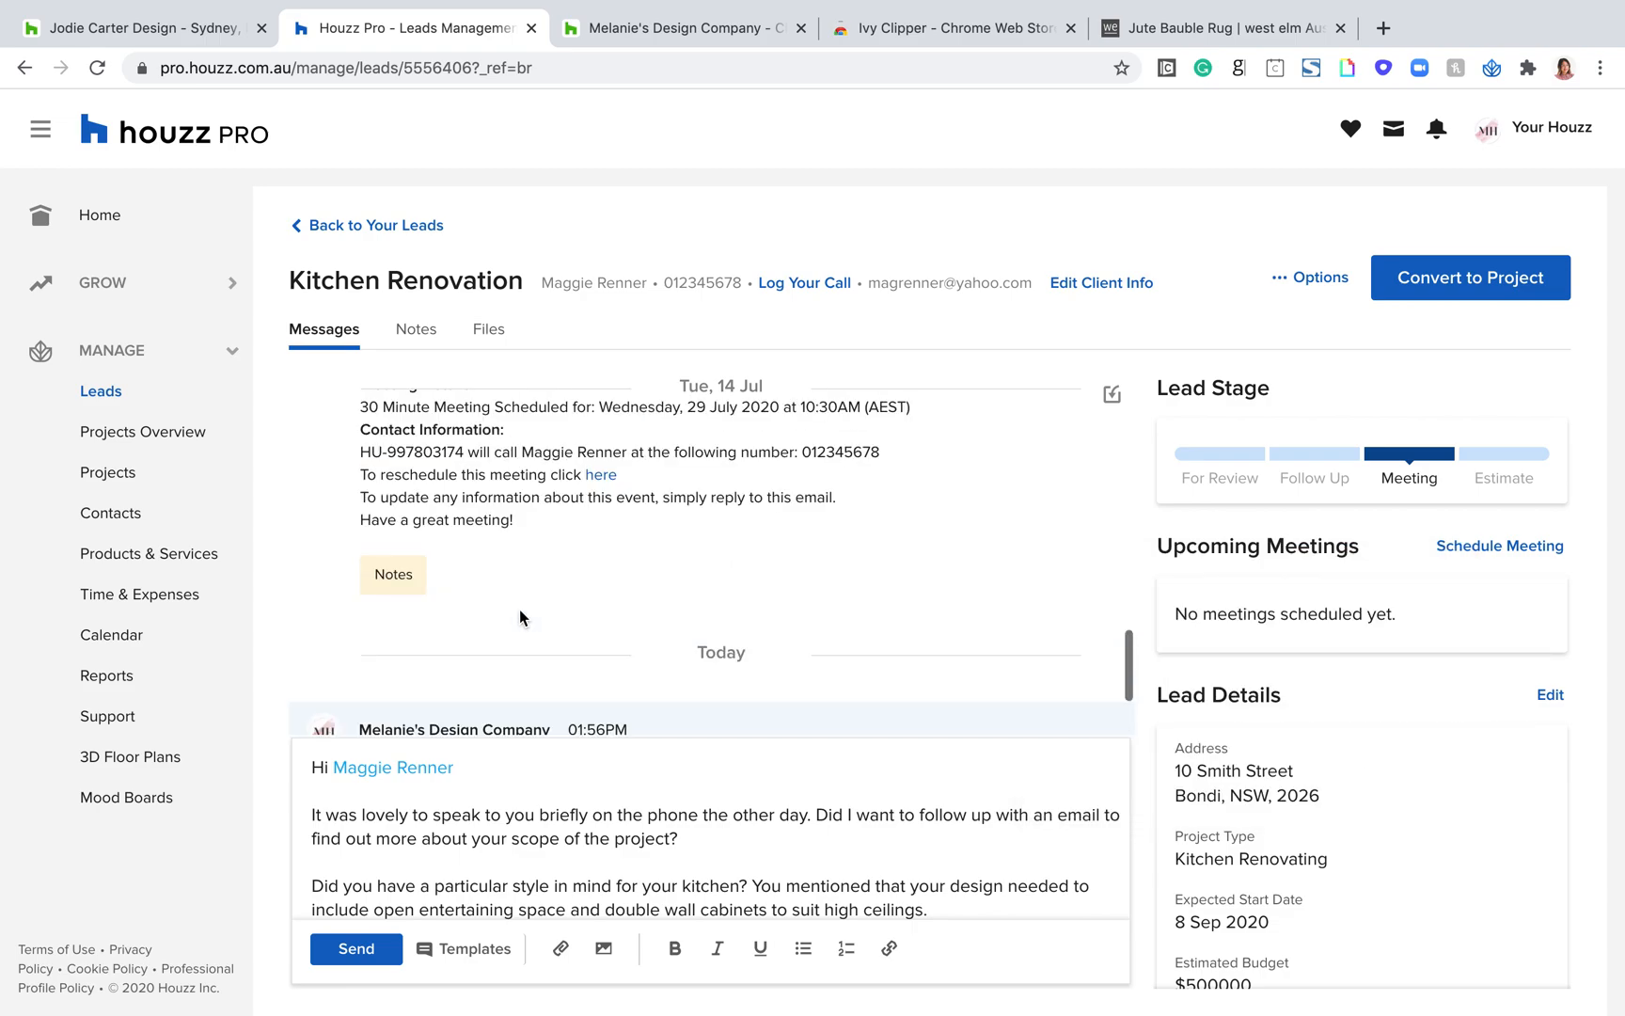
{"action": "scroll", "coordinate": [520, 609], "scroll_direction": "up", "scroll_amount": 3}
{"action": "scroll", "coordinate": [437, 595], "scroll_direction": "down", "scroll_amount": 5}
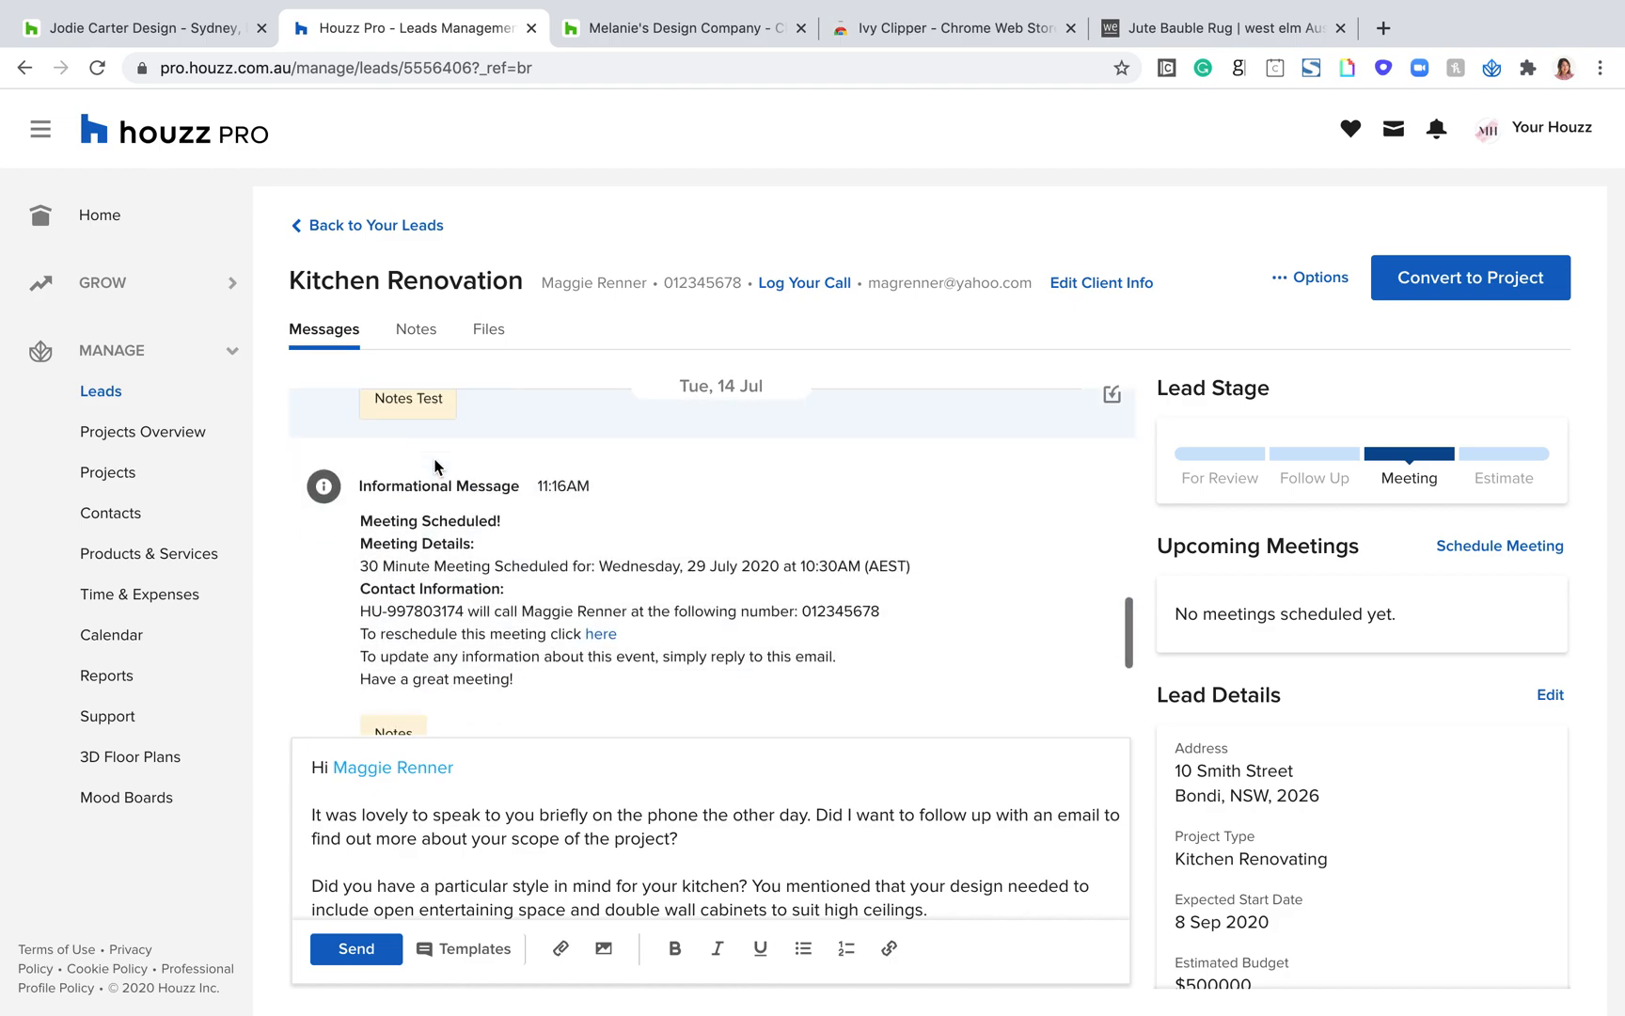
{"action": "scroll", "coordinate": [428, 591], "scroll_direction": "down", "scroll_amount": 2}
{"action": "scroll", "coordinate": [414, 585], "scroll_direction": "up", "scroll_amount": 6}
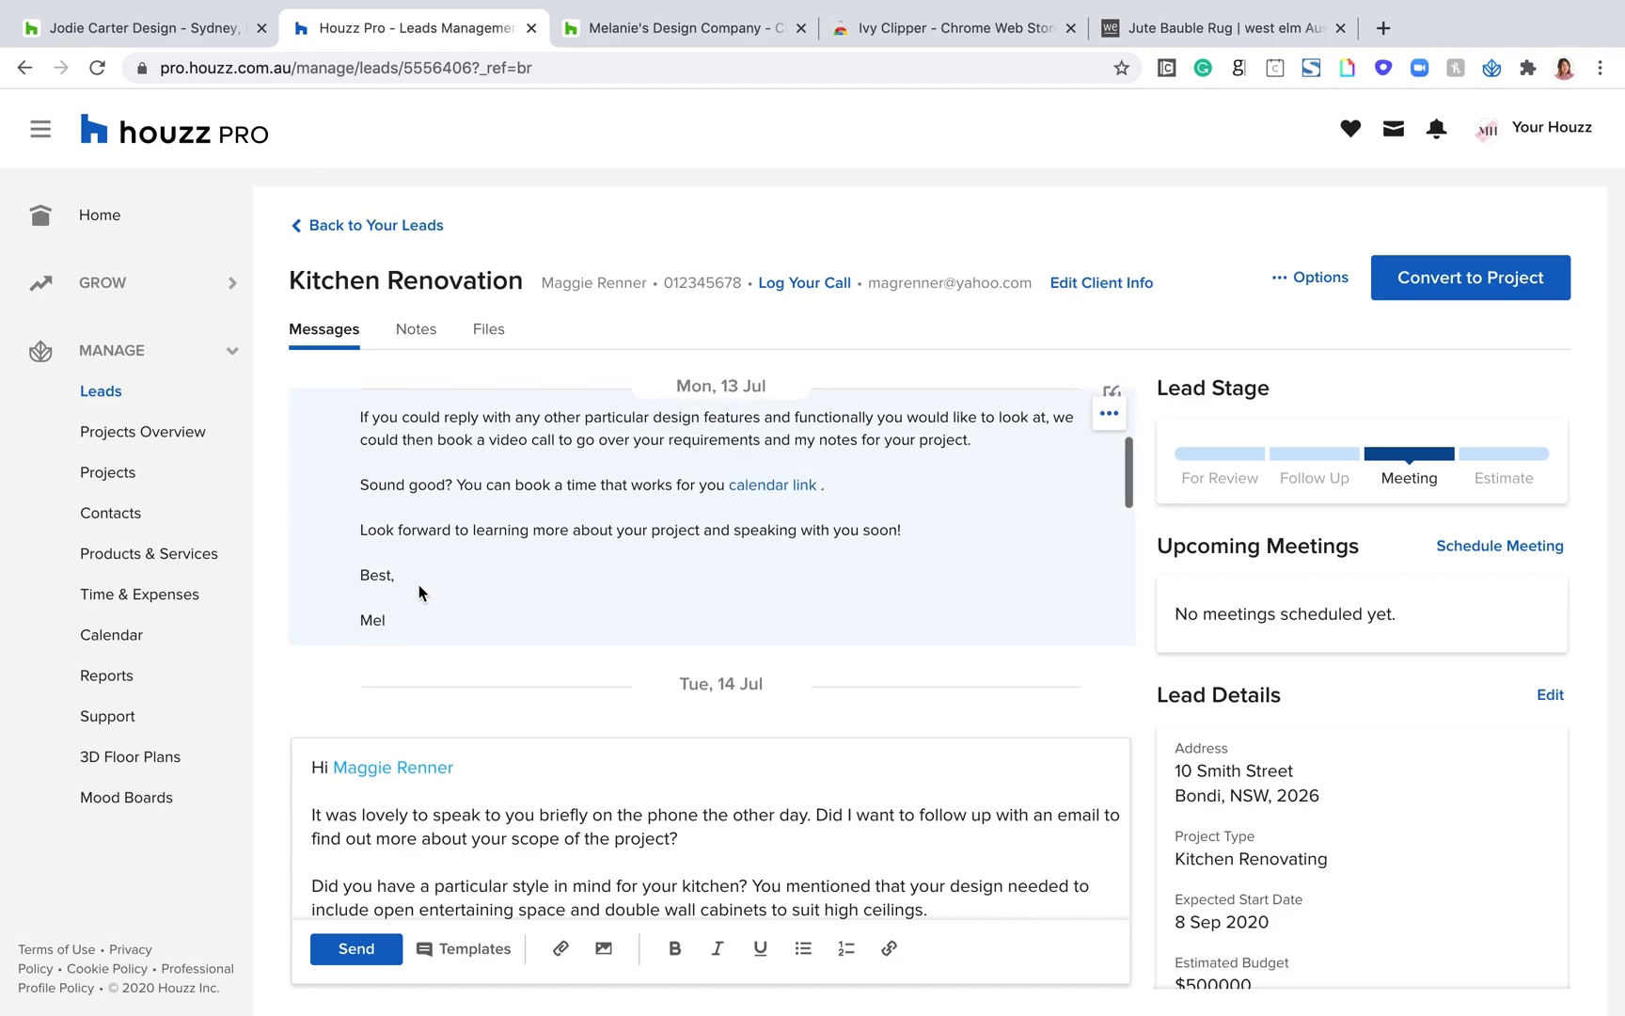
{"action": "scroll", "coordinate": [419, 585], "scroll_direction": "down", "scroll_amount": 8}
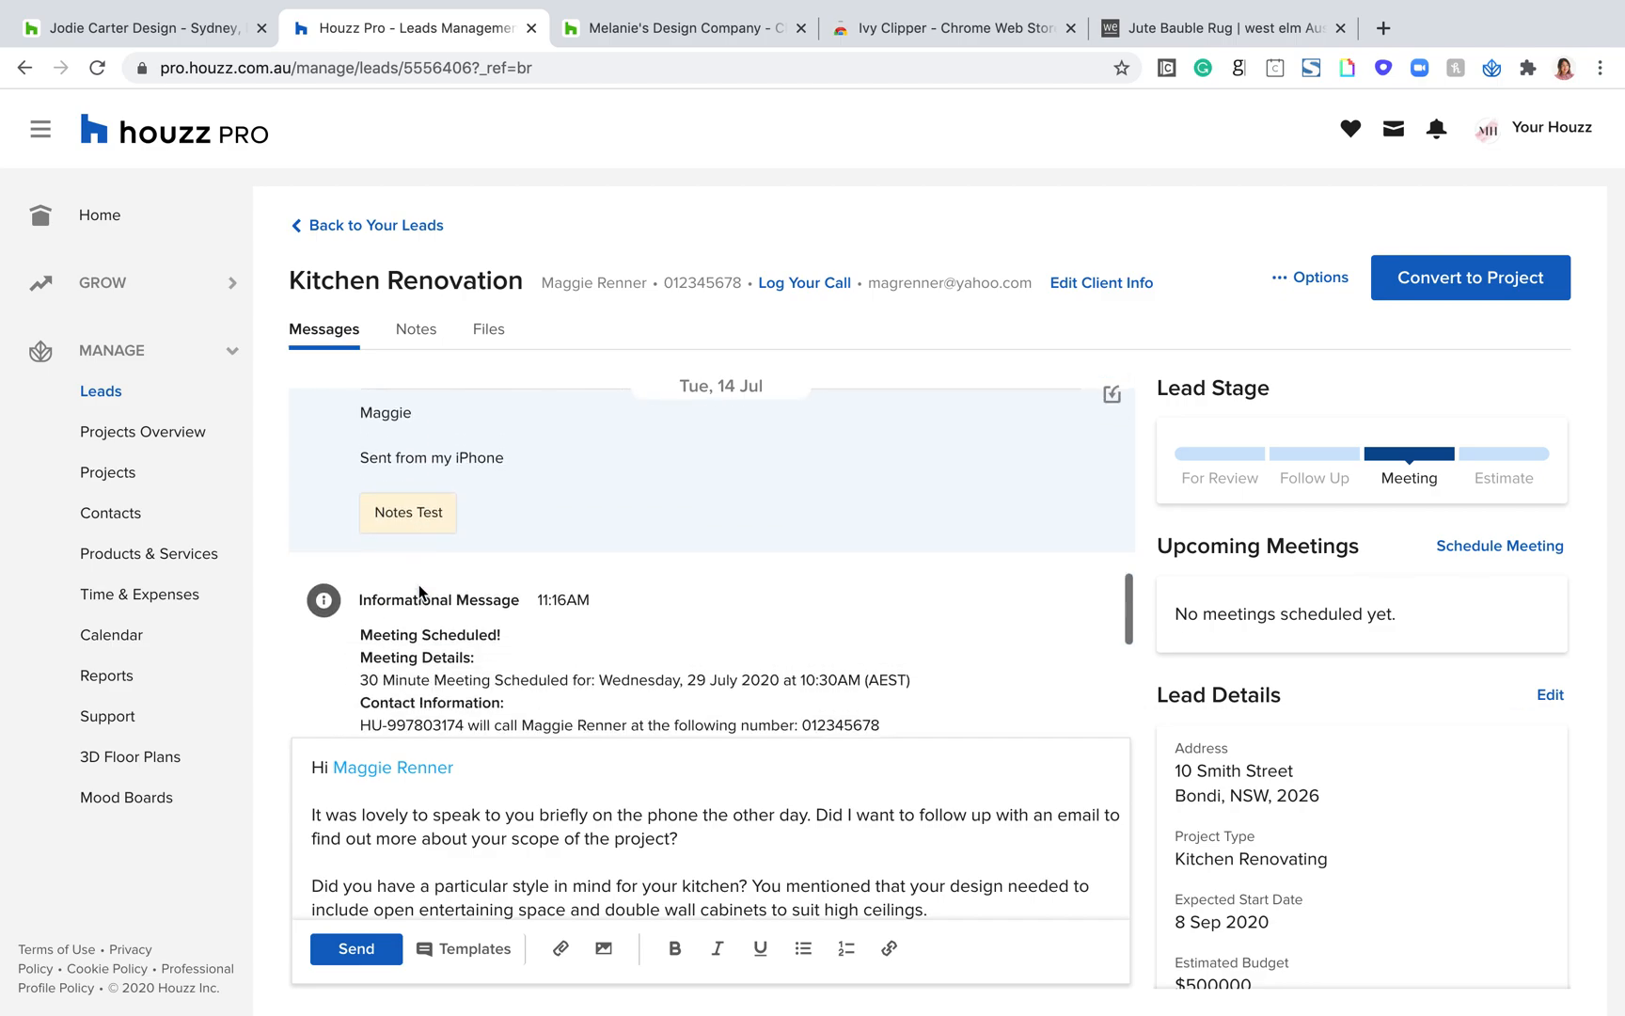
{"action": "scroll", "coordinate": [419, 584], "scroll_direction": "down", "scroll_amount": 1}
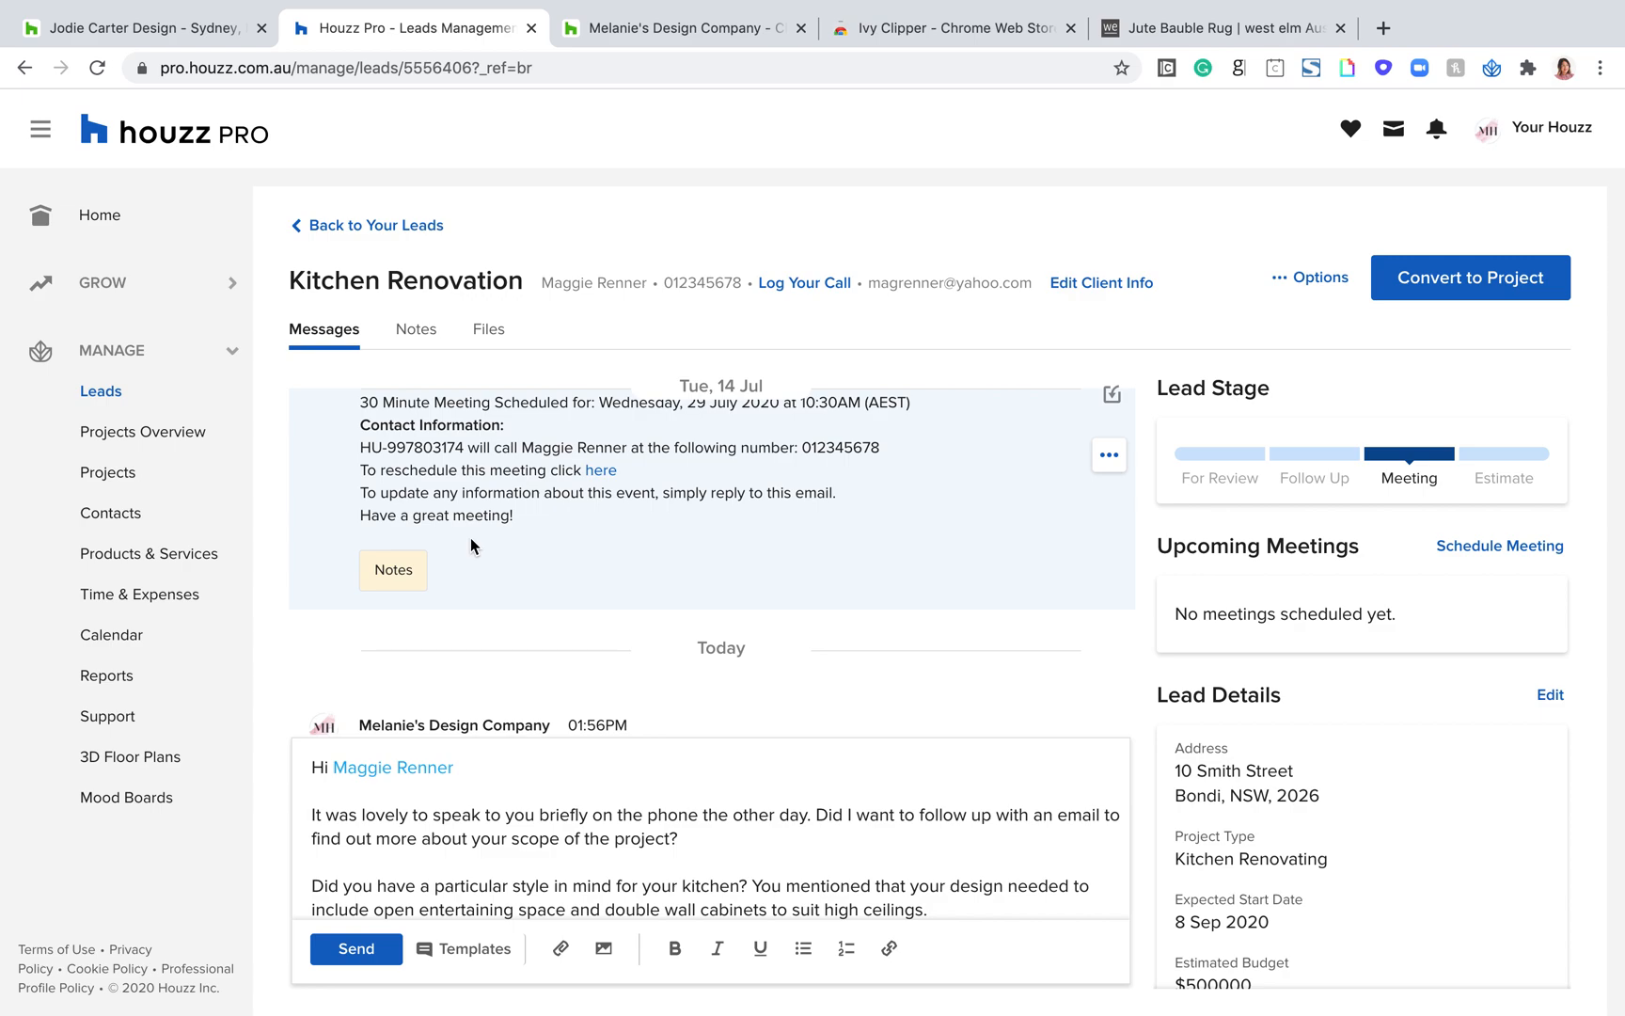
{"action": "scroll", "coordinate": [470, 538], "scroll_direction": "up", "scroll_amount": 5}
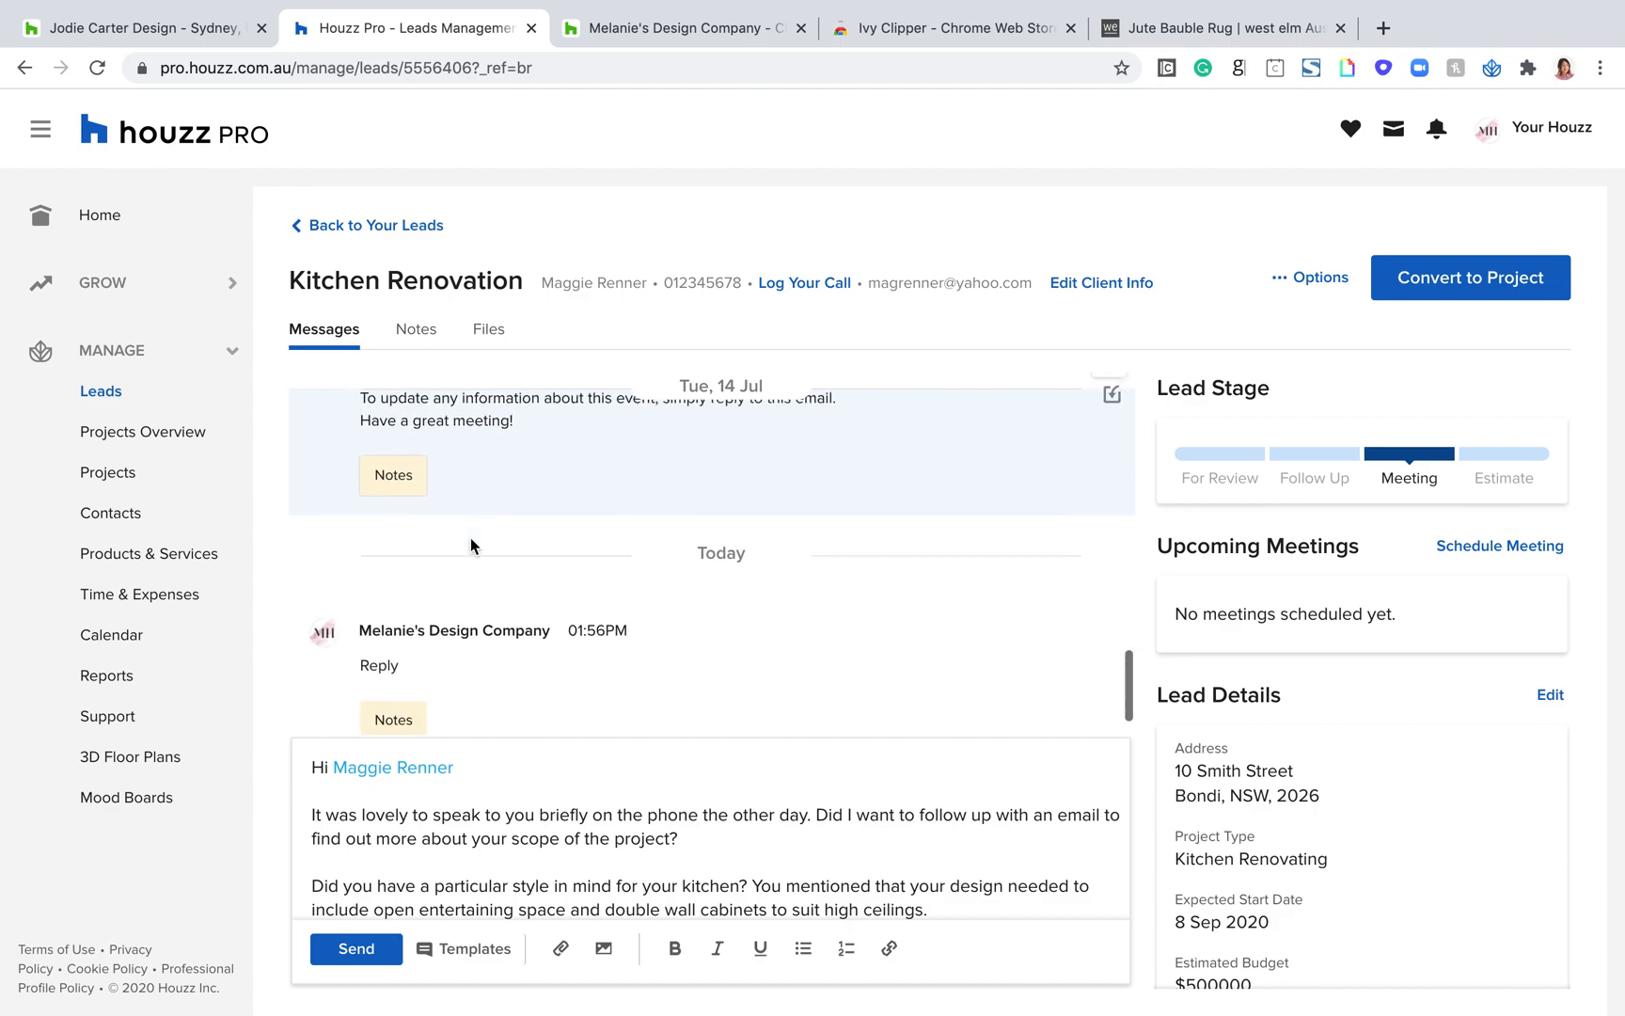
{"action": "scroll", "coordinate": [470, 537], "scroll_direction": "up", "scroll_amount": 3}
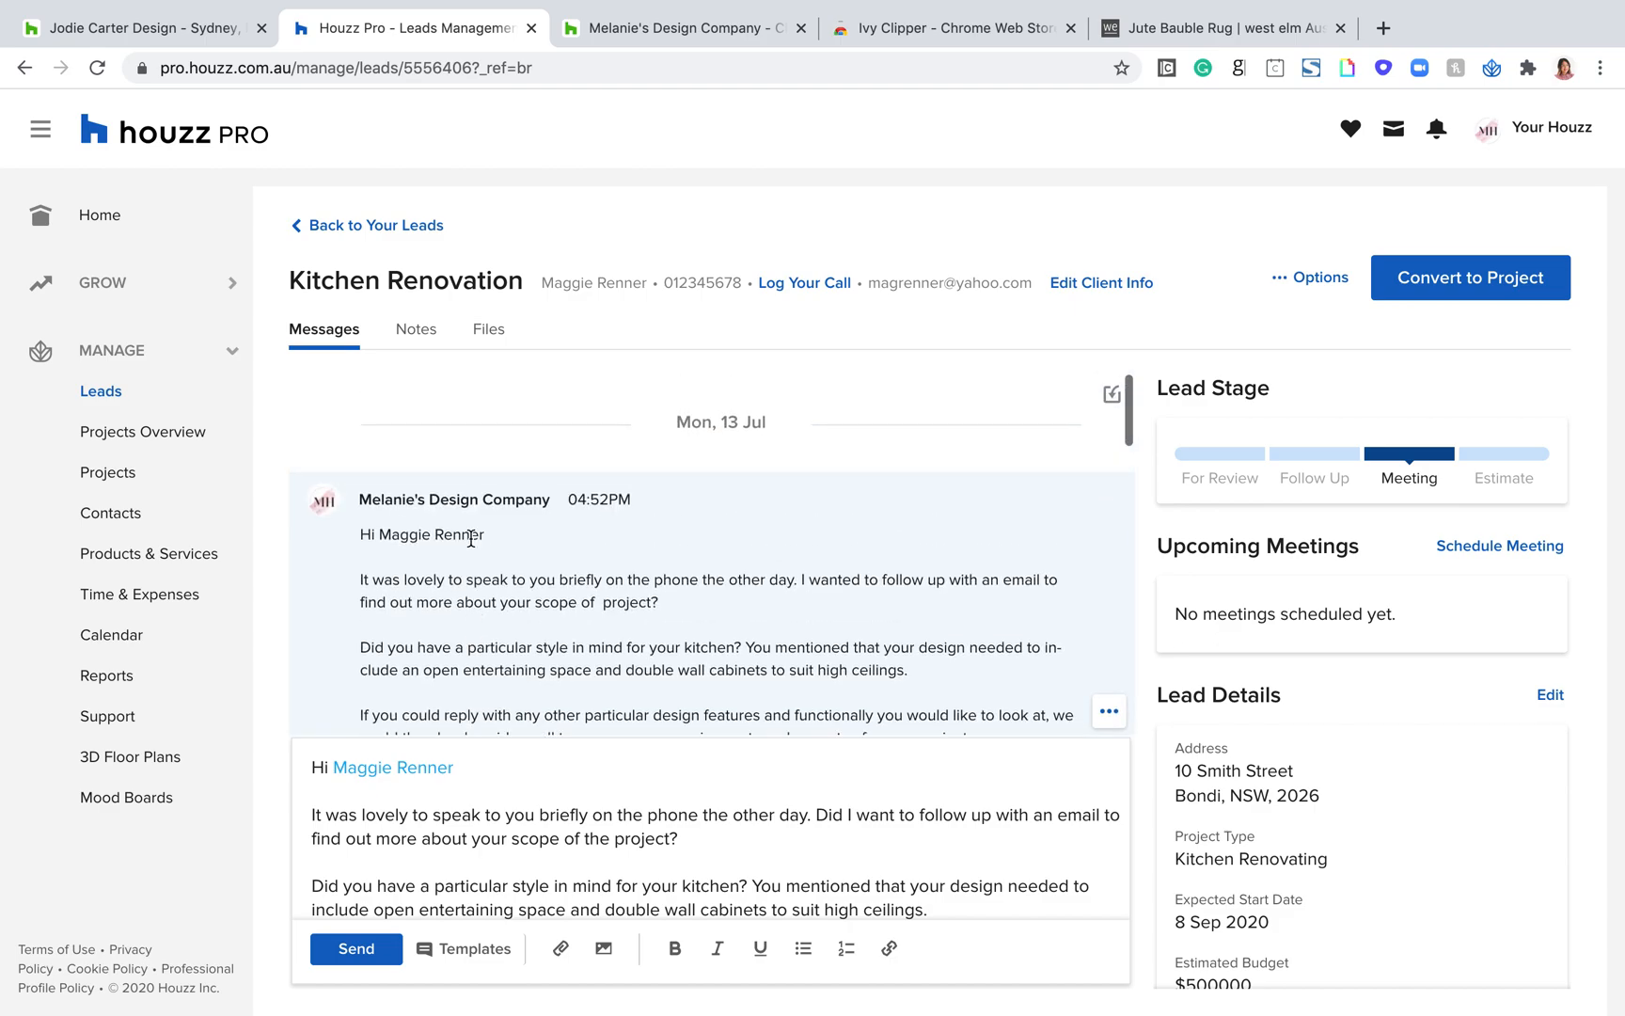
Step: Open the Kitchen Renovation lead's notes and filter the entries to calls
{"action": "key", "text": "ctrl+plus"}
{"action": "left_click", "coordinate": [412, 331]}
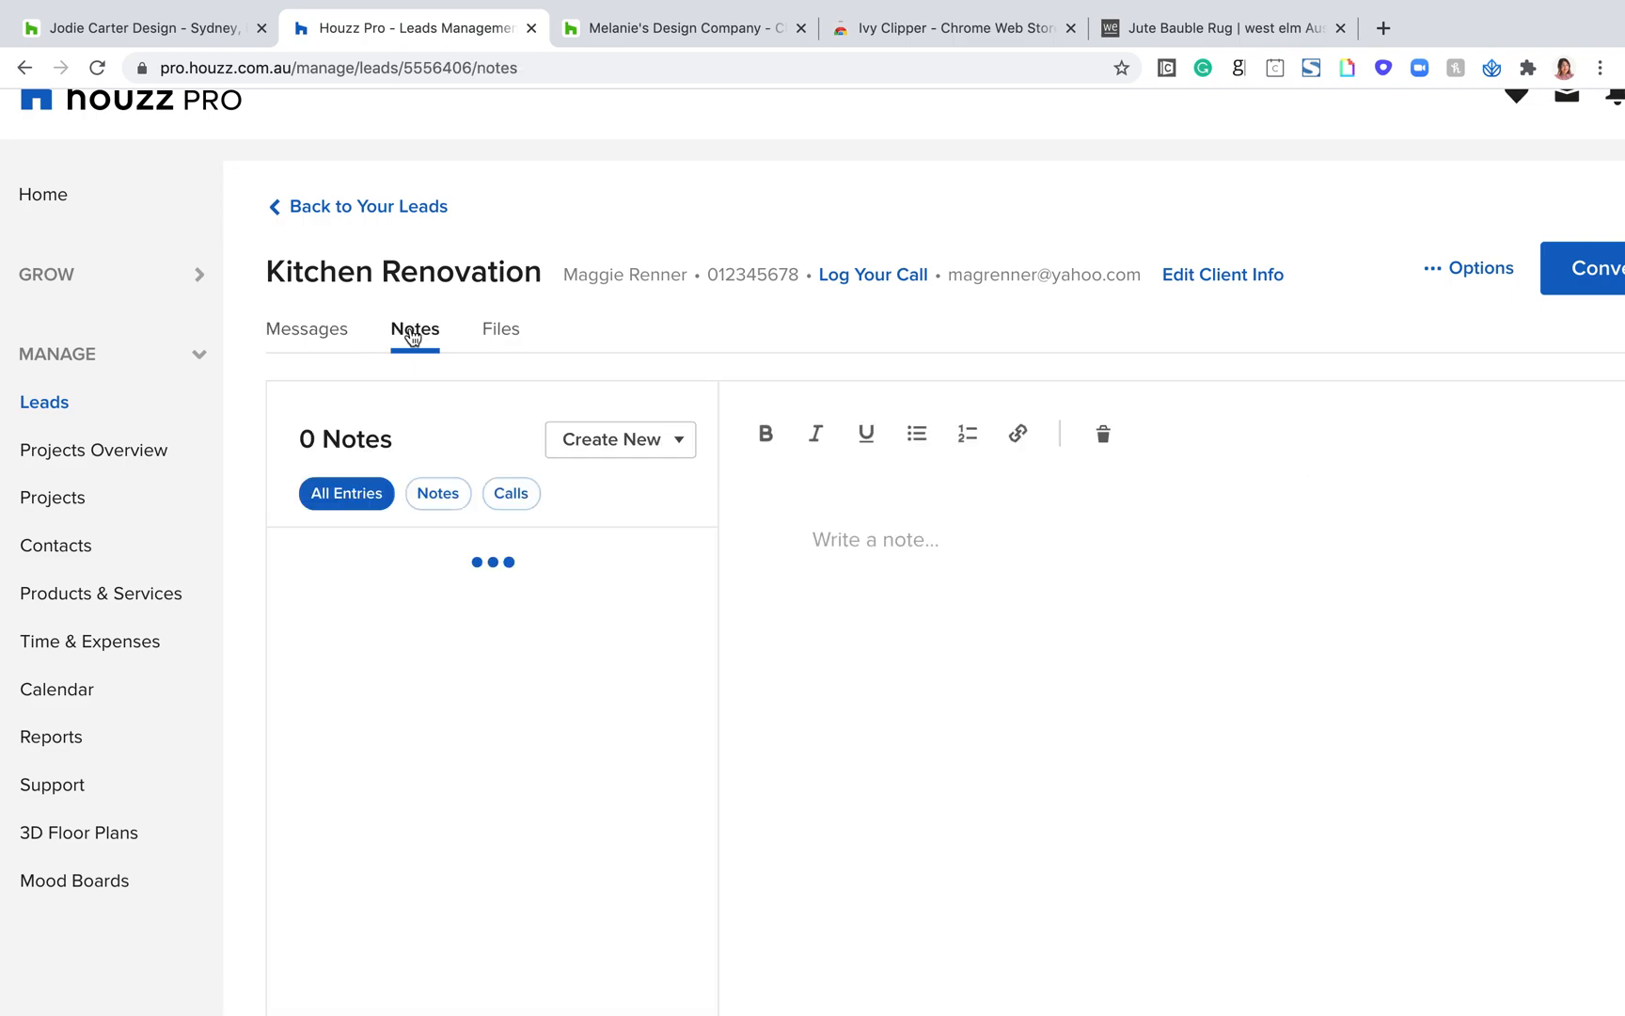
{"action": "key", "text": "ctrl+minus"}
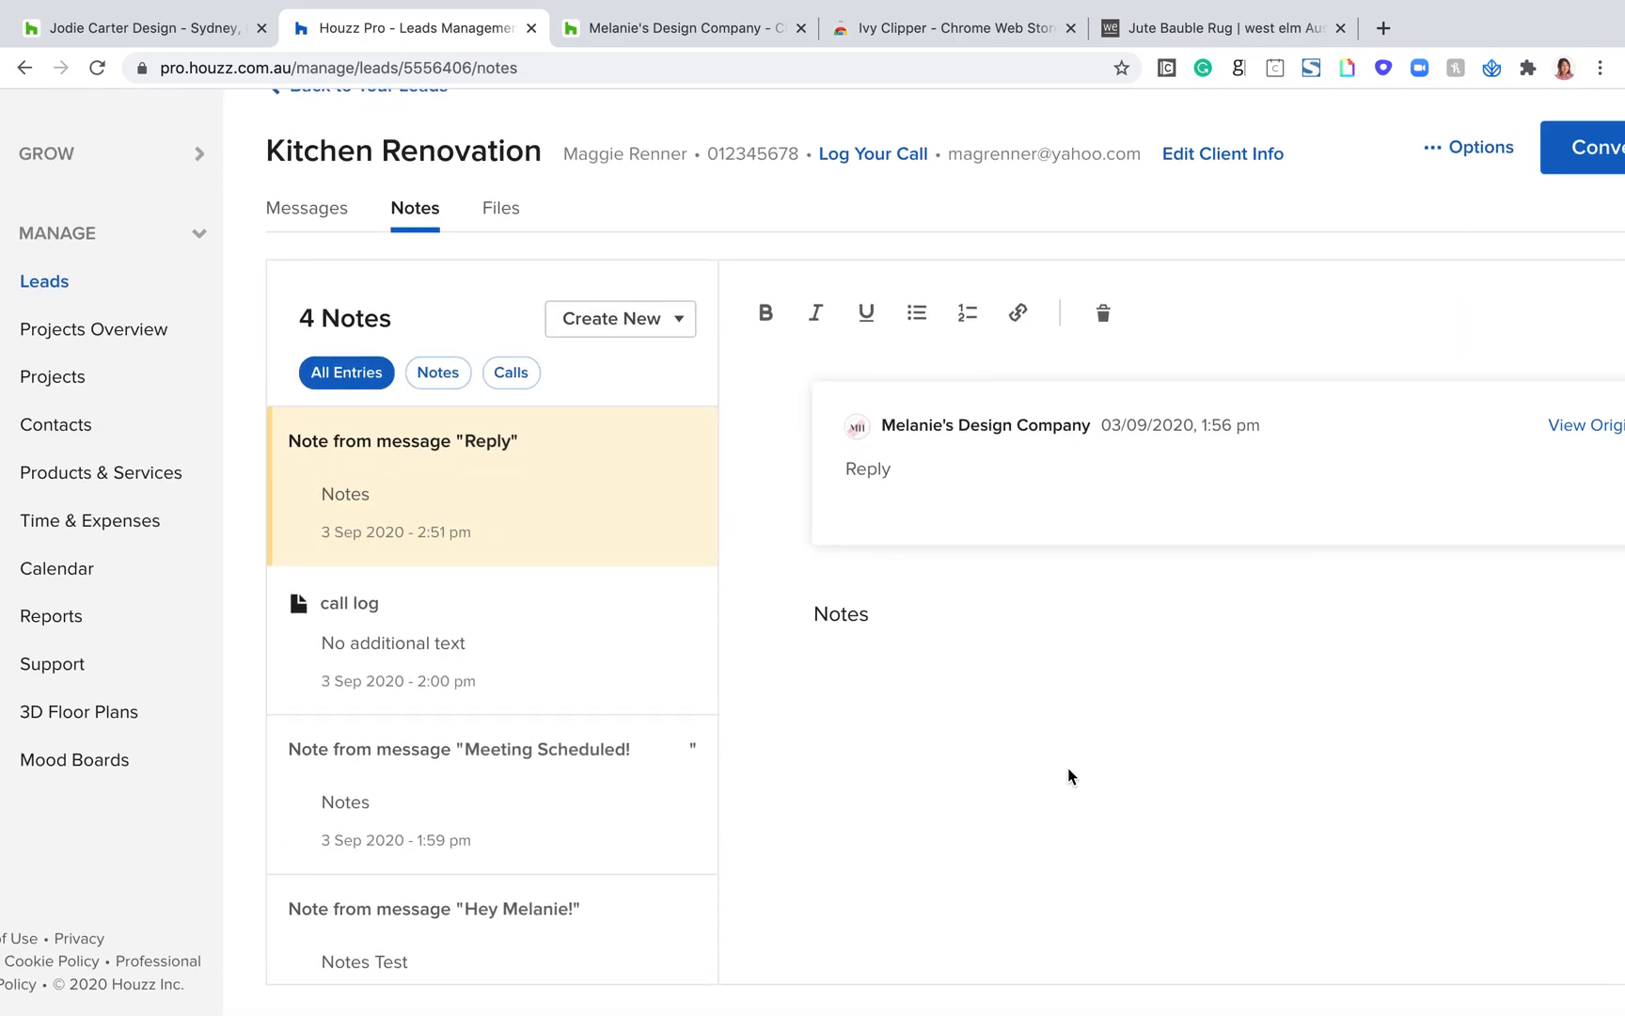
{"action": "key", "text": "ctrl+minus"}
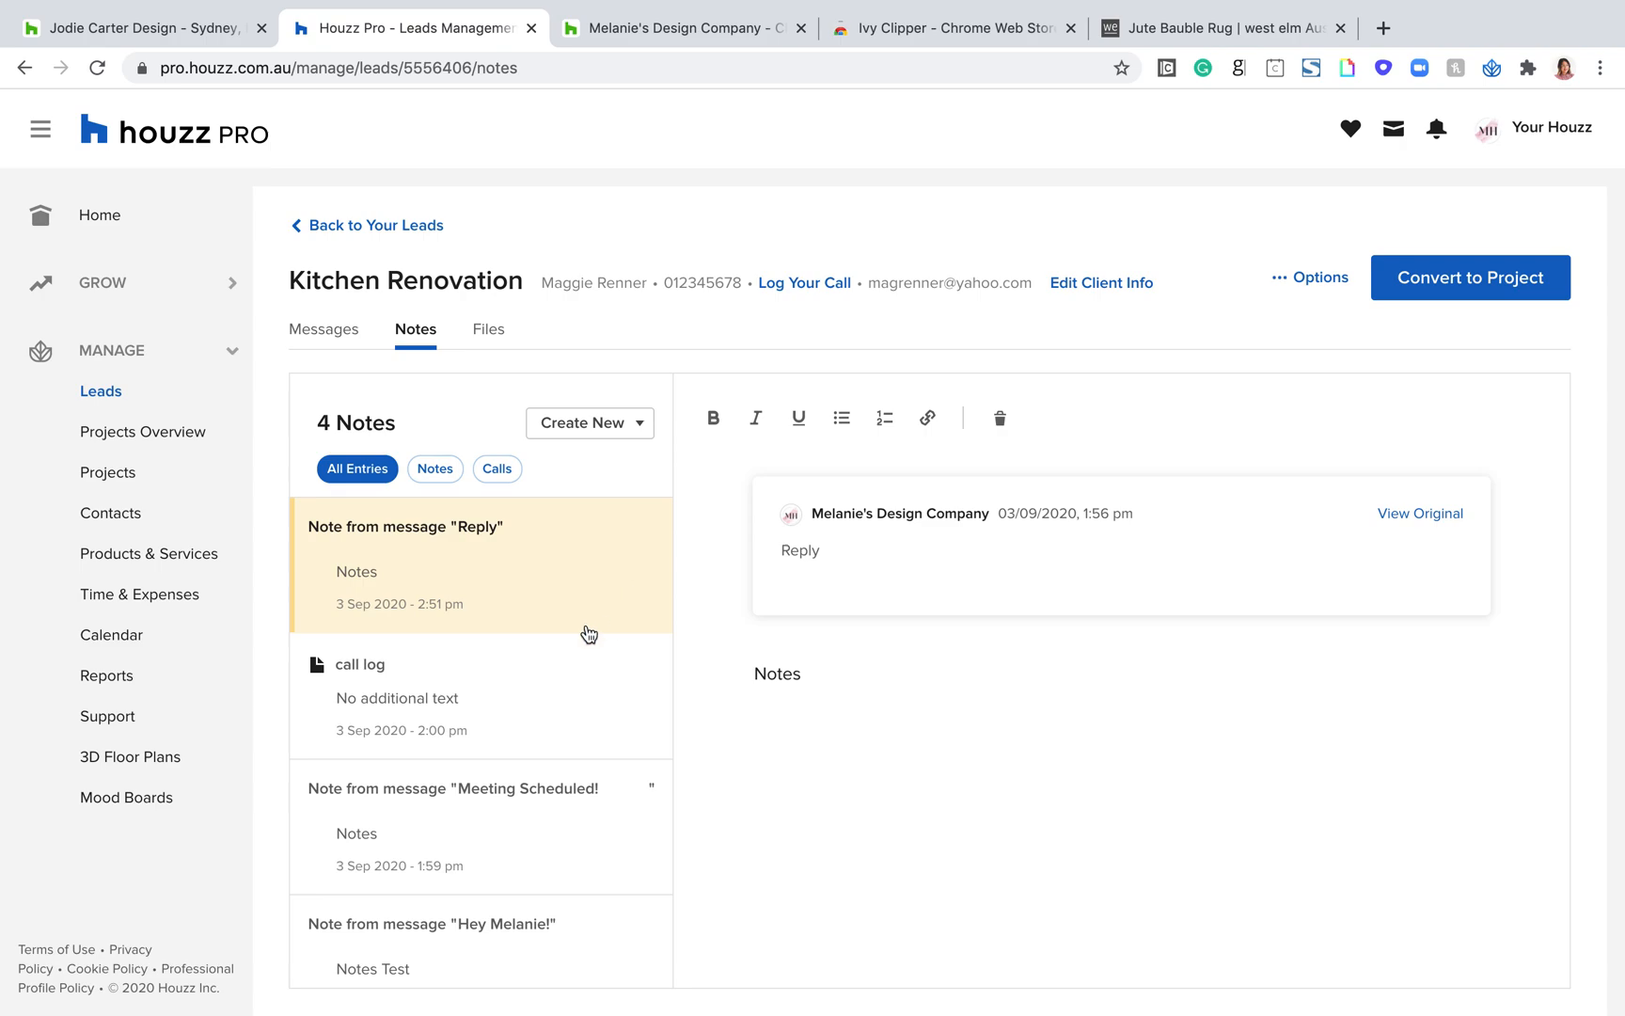
{"action": "left_click", "coordinate": [836, 666]}
{"action": "left_click", "coordinate": [485, 472]}
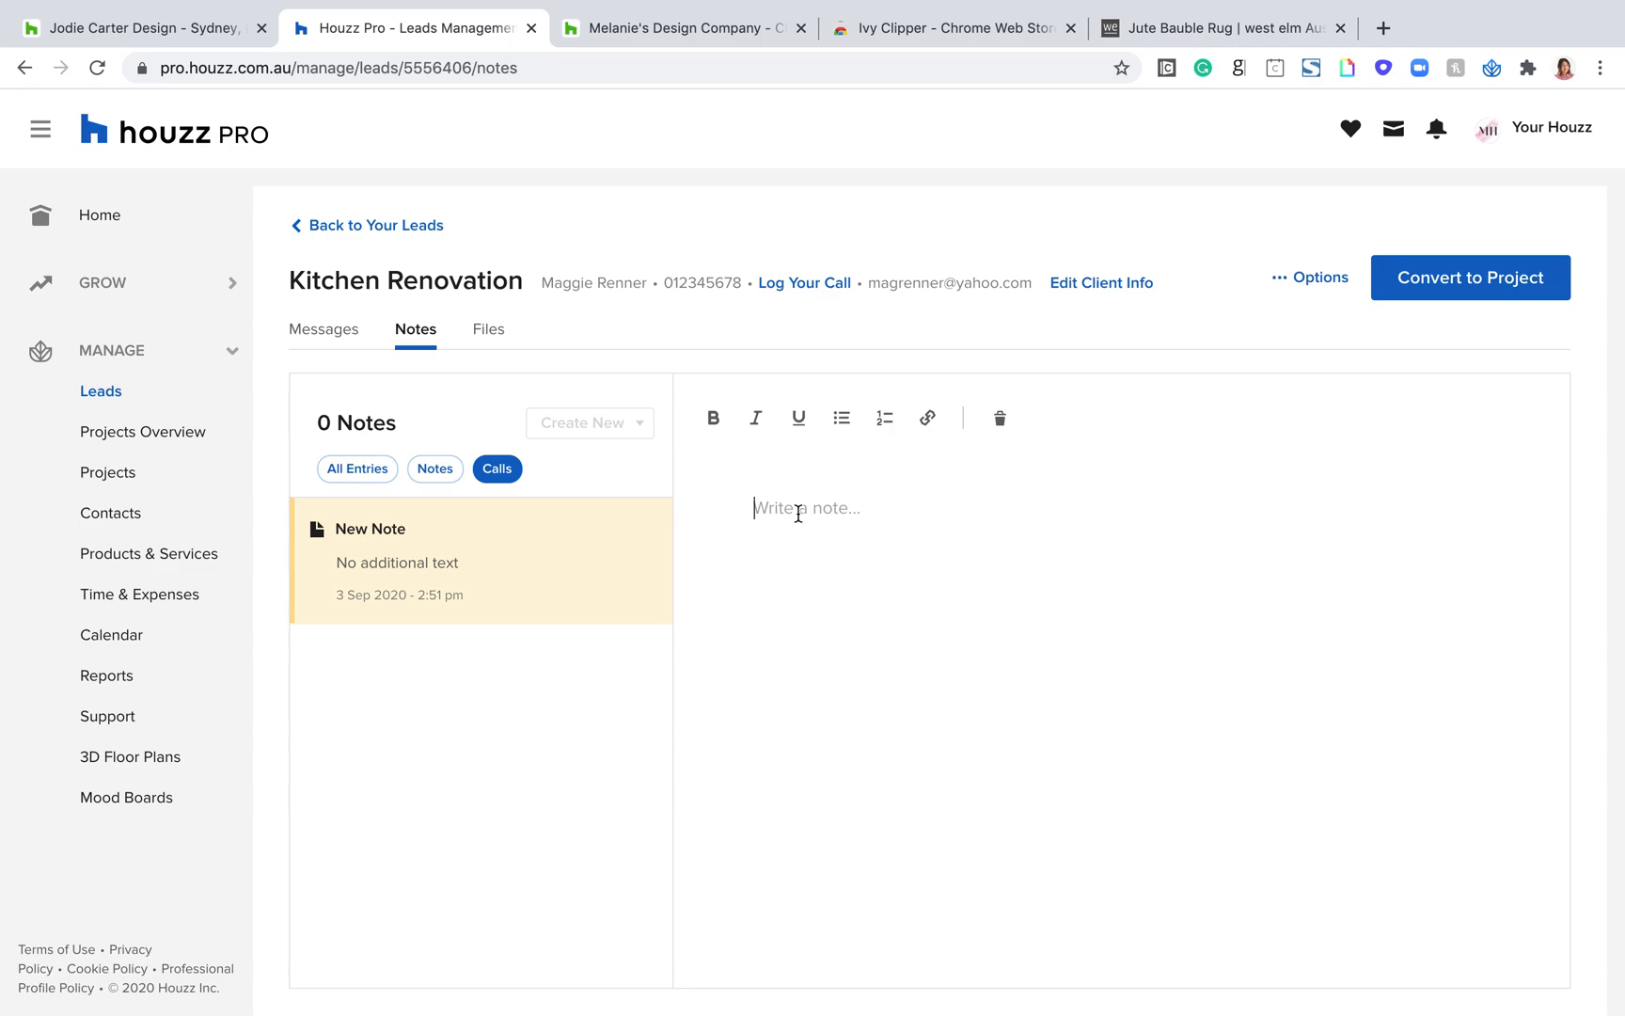
Step: Write "log call" in the Kitchen Renovation lead's new note and check its date and time stamp
{"action": "type", "text": "og l"}
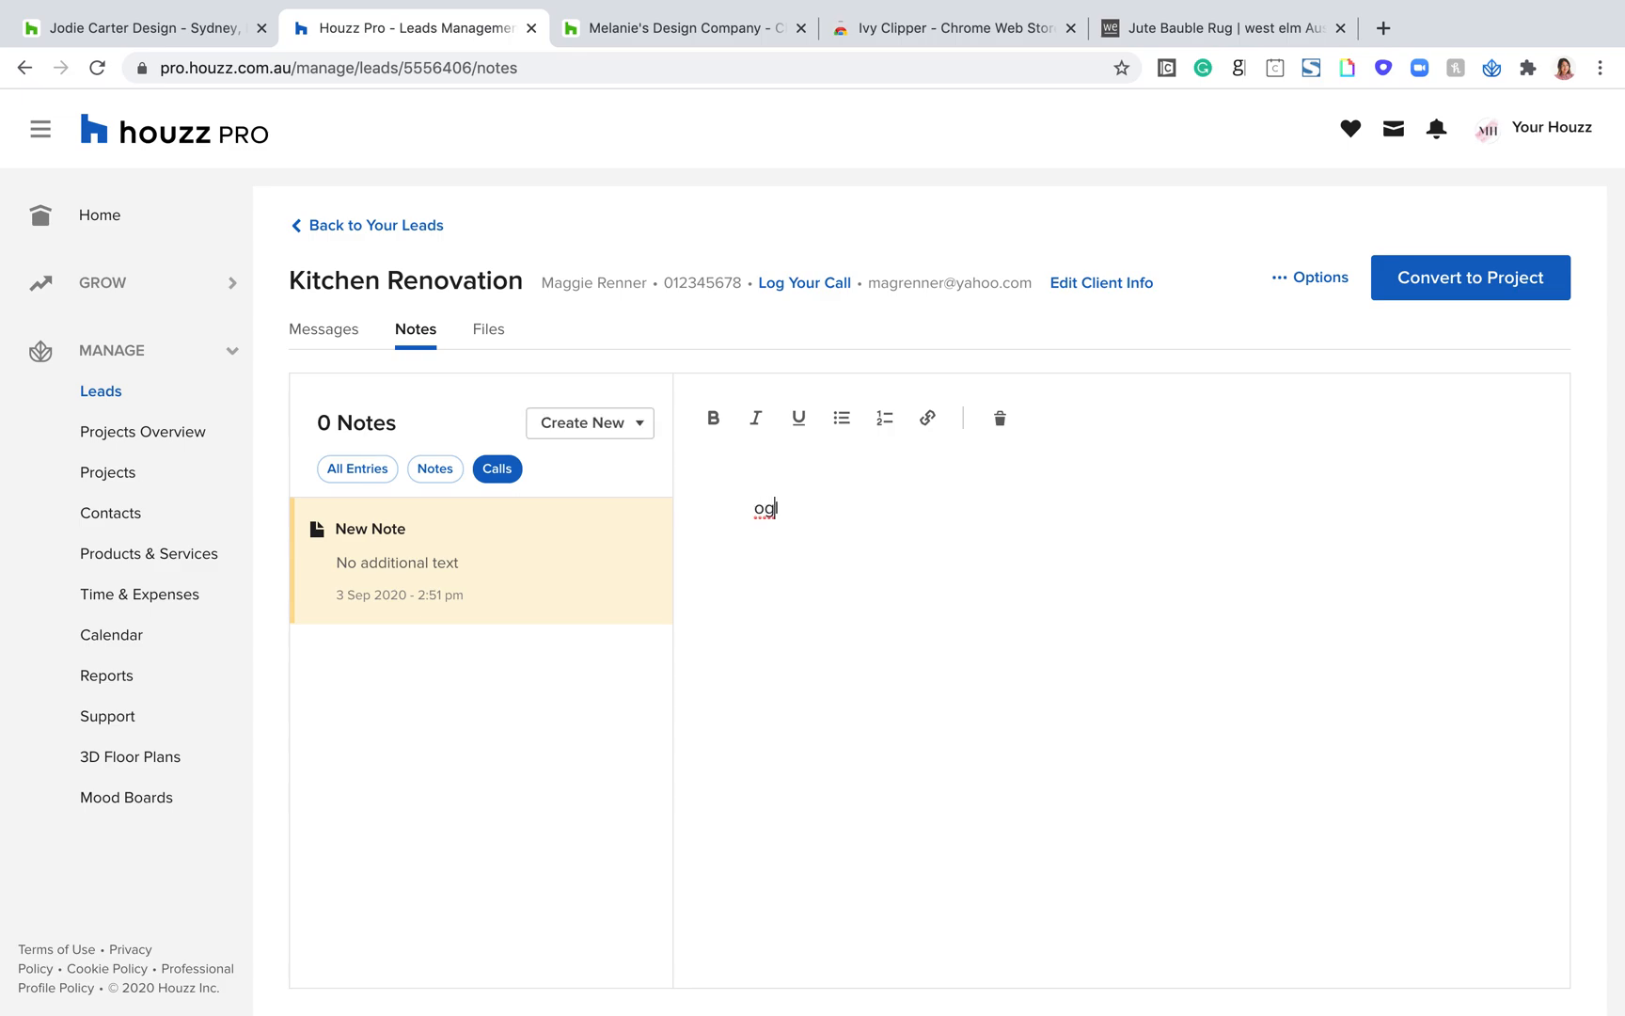
{"action": "key", "text": "BackSpace"}
{"action": "key", "text": "BackSpace"}
{"action": "key", "text": "BackSpace"}
{"action": "key", "text": "BackSpace"}
{"action": "type", "text": "log call"}
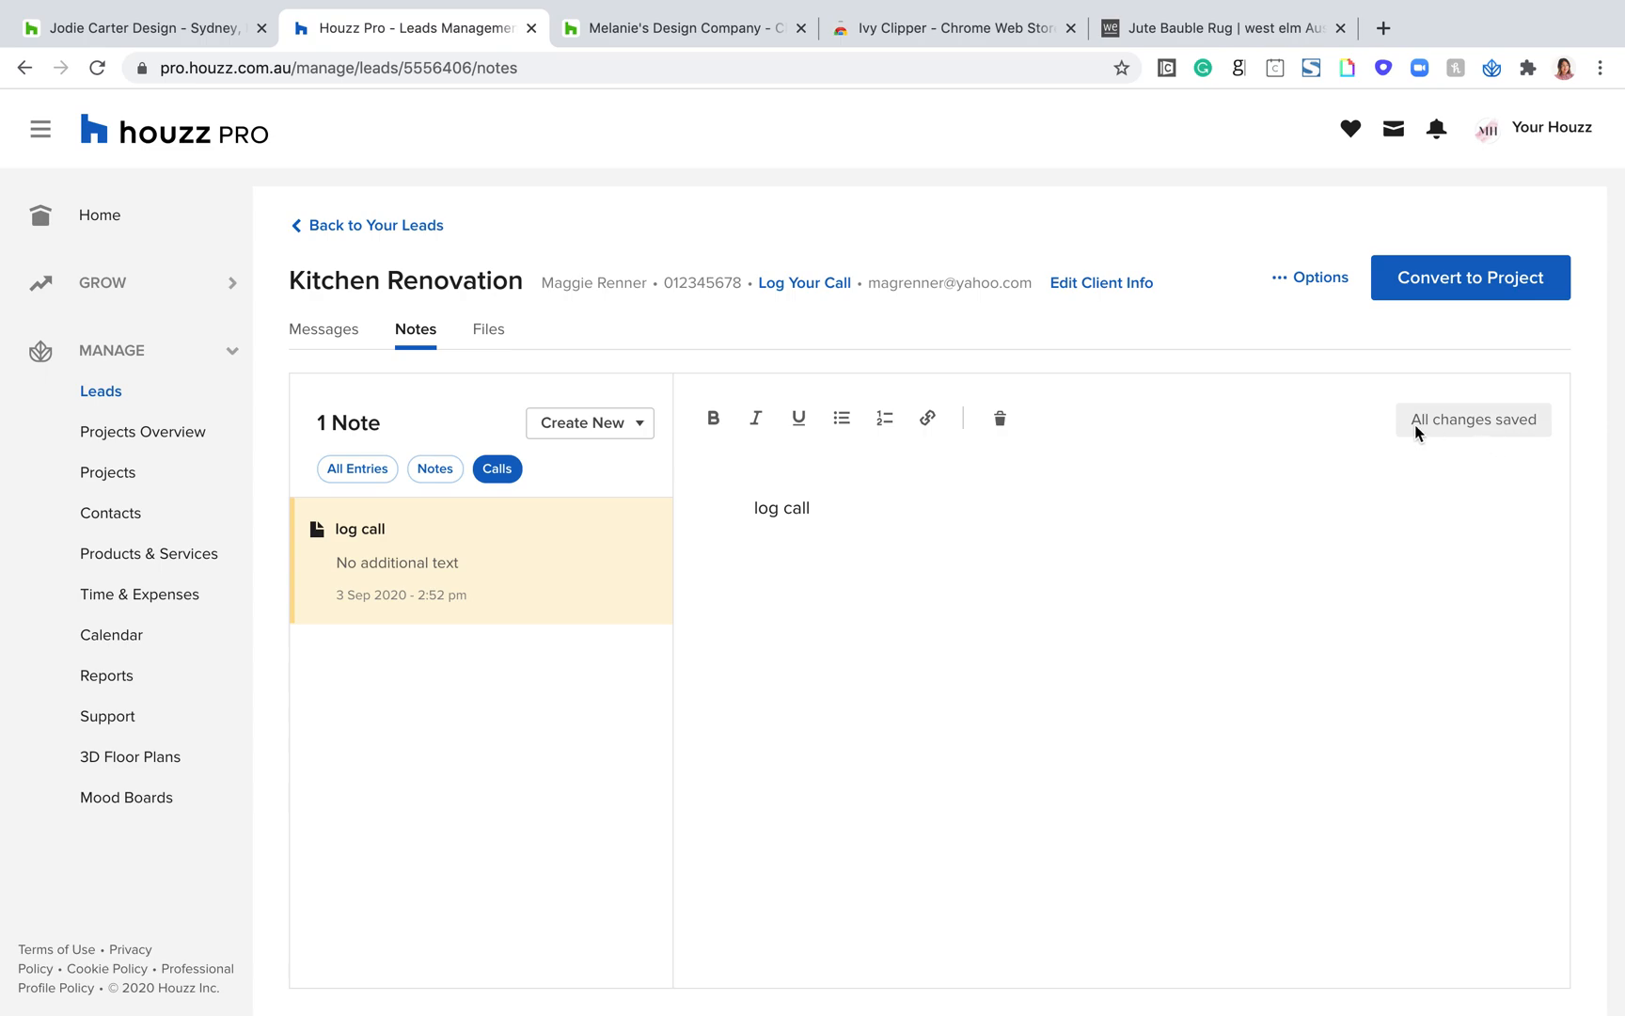
{"action": "left_click_drag", "start_coordinate": [469, 596], "coordinate": [319, 606]}
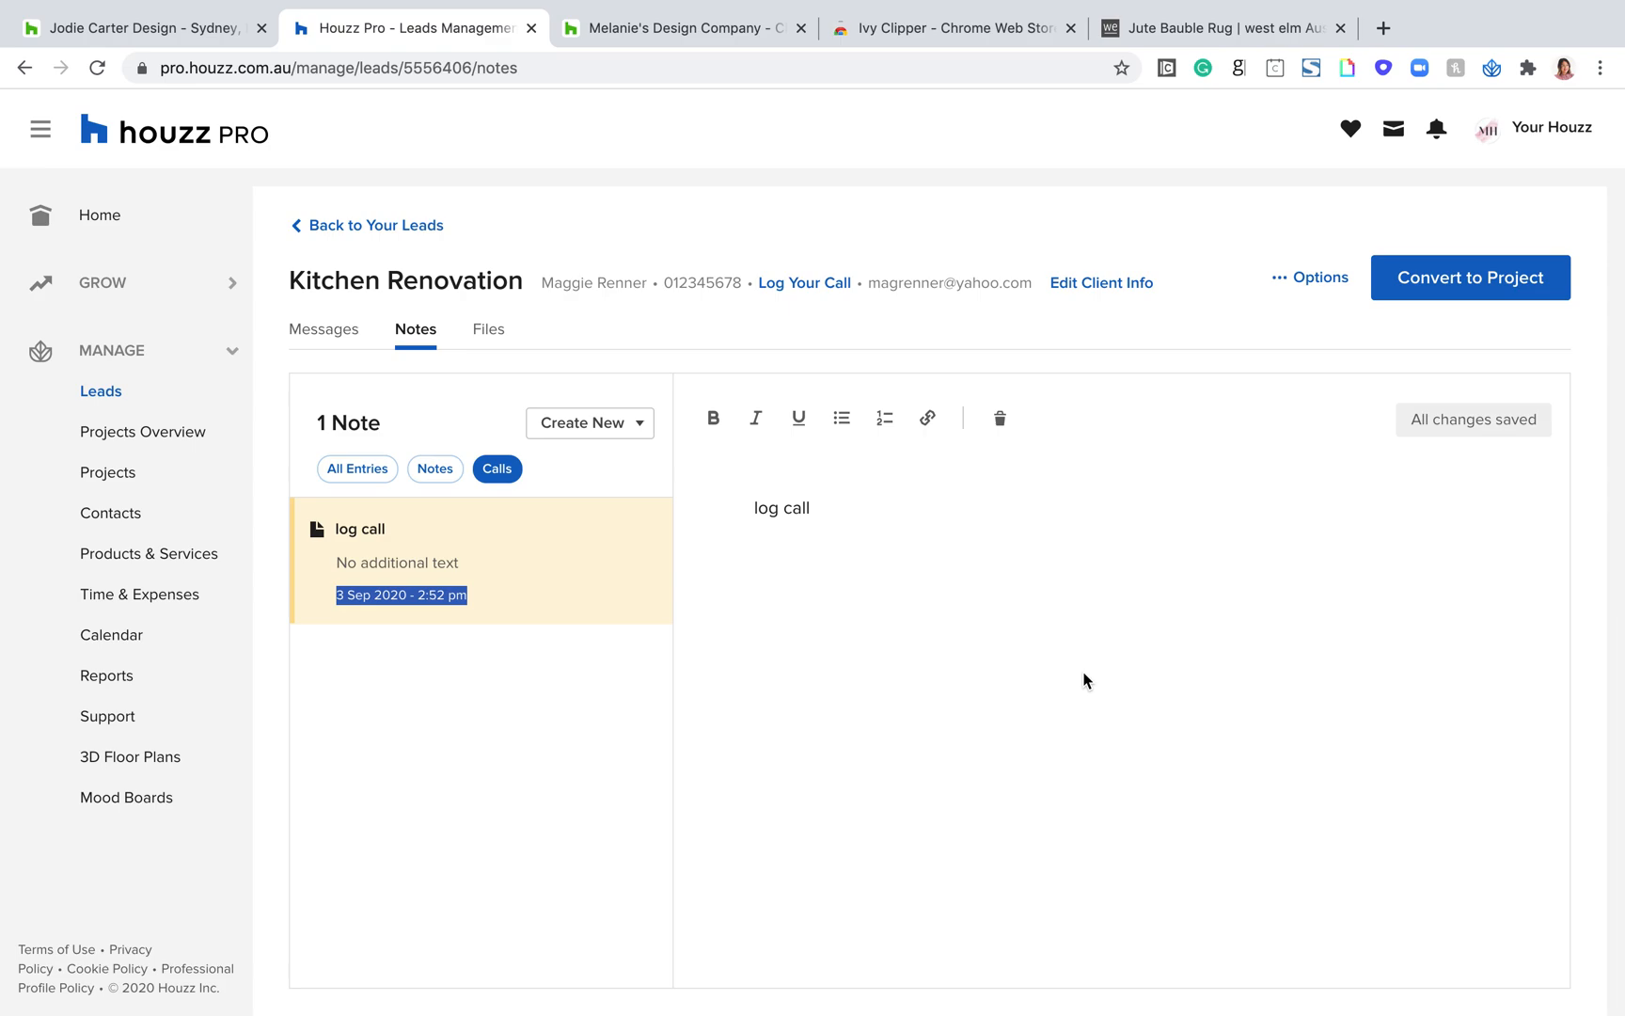
Step: View the Kitchen Renovation lead's files, and leave the lead for the list of all projects
{"action": "left_click", "coordinate": [488, 331]}
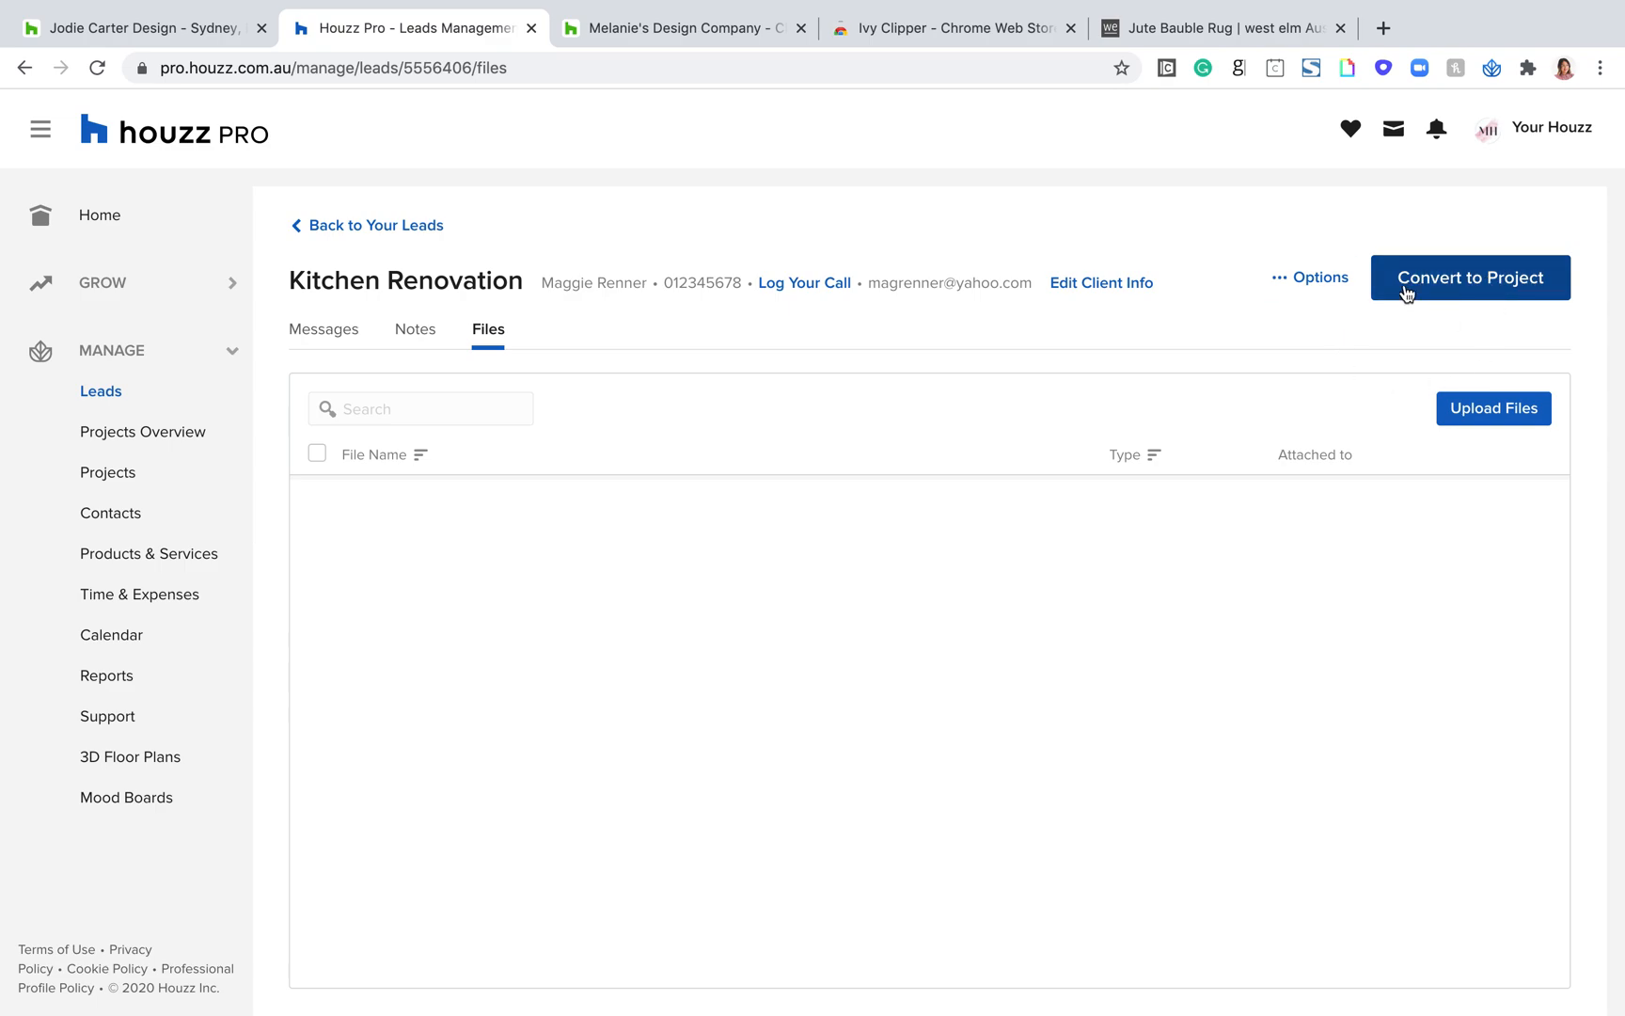
{"action": "left_click", "coordinate": [319, 229]}
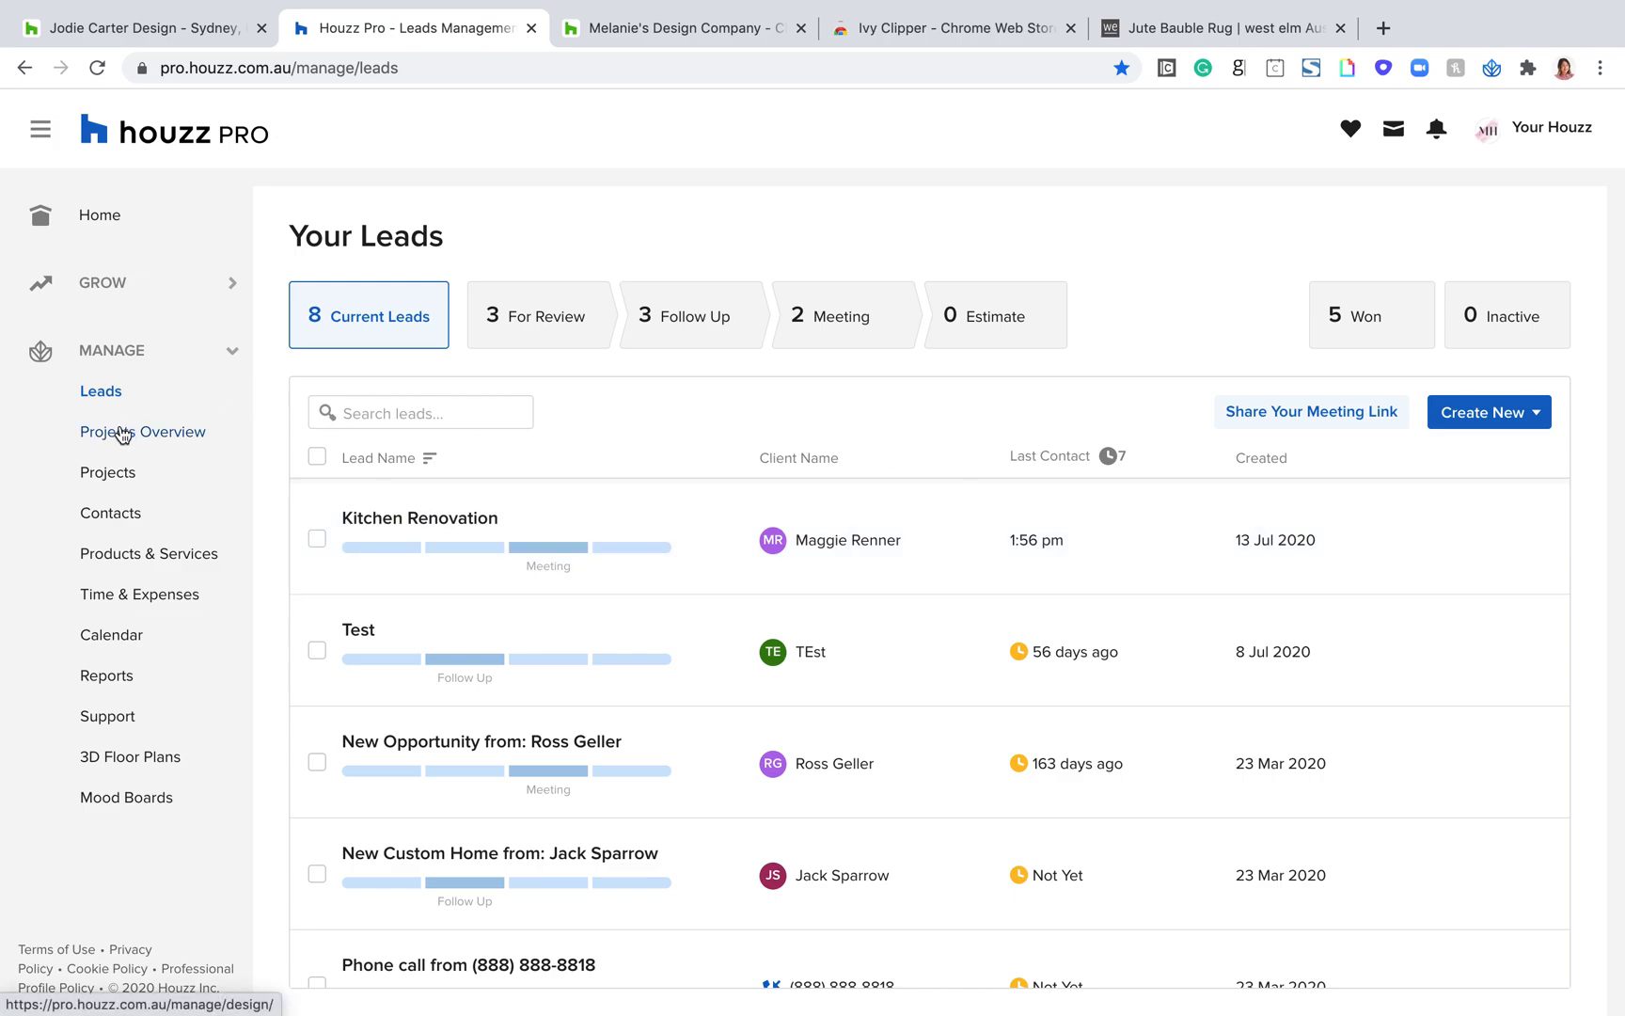
{"action": "left_click", "coordinate": [105, 473]}
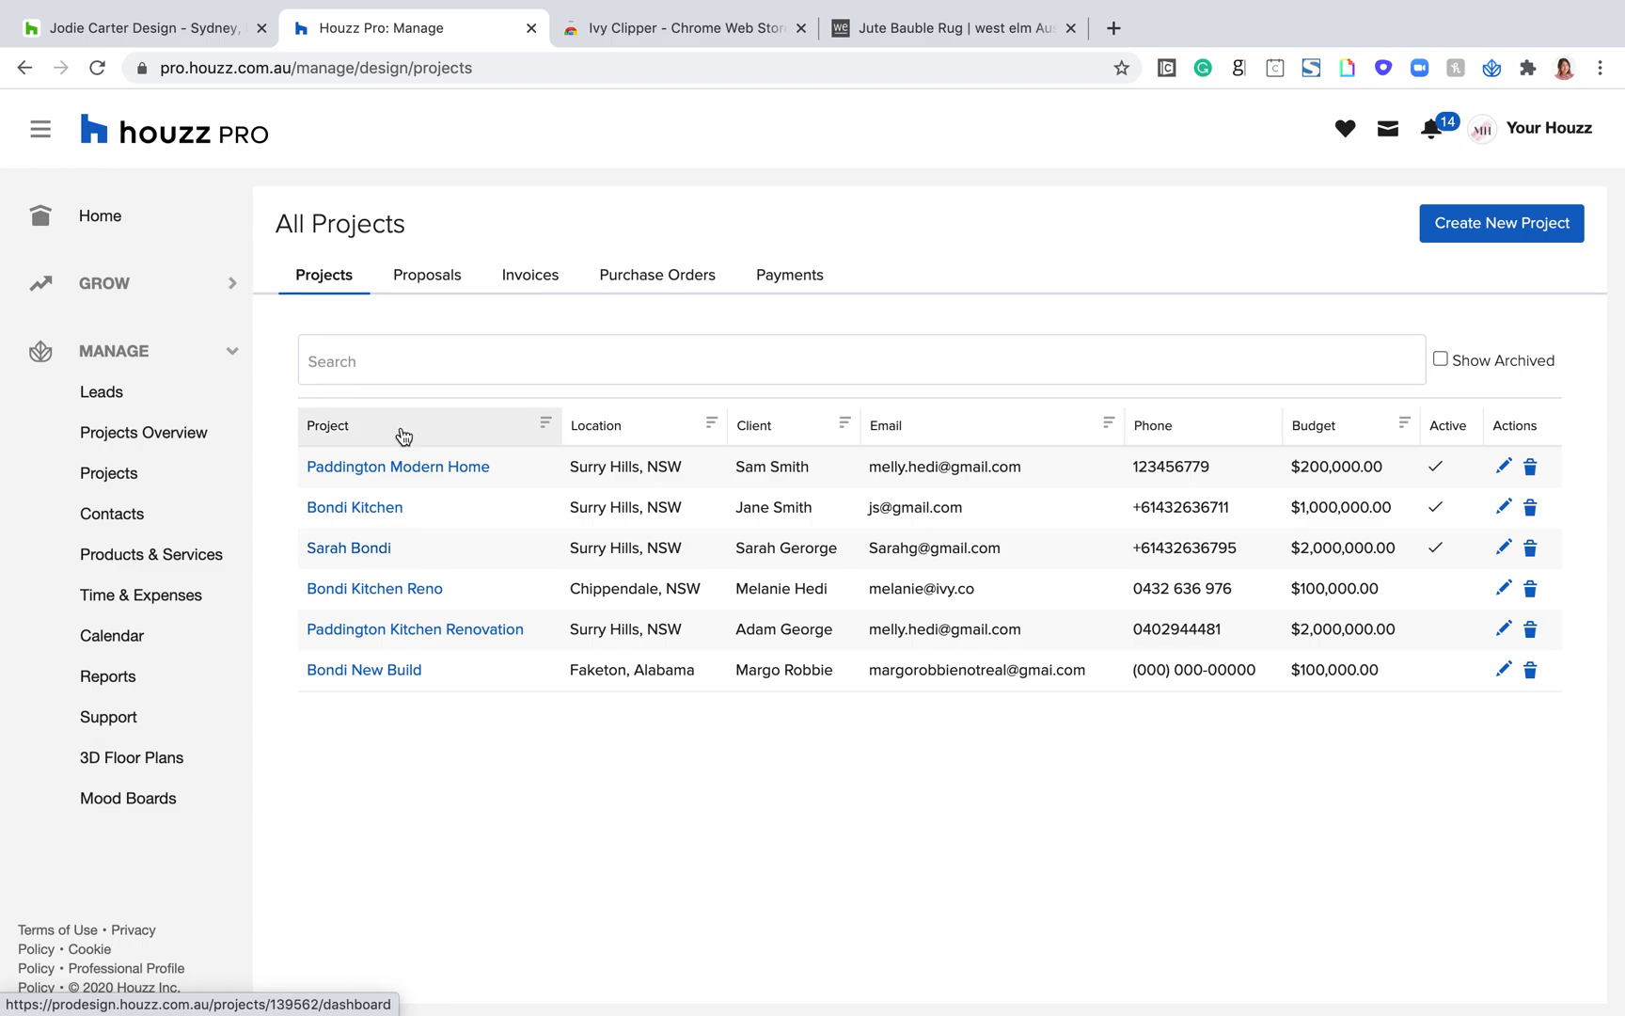
Step: Open the Paddington Modern Home project and look through its overview, from client info and financials down to time billing
{"action": "left_click", "coordinate": [399, 466]}
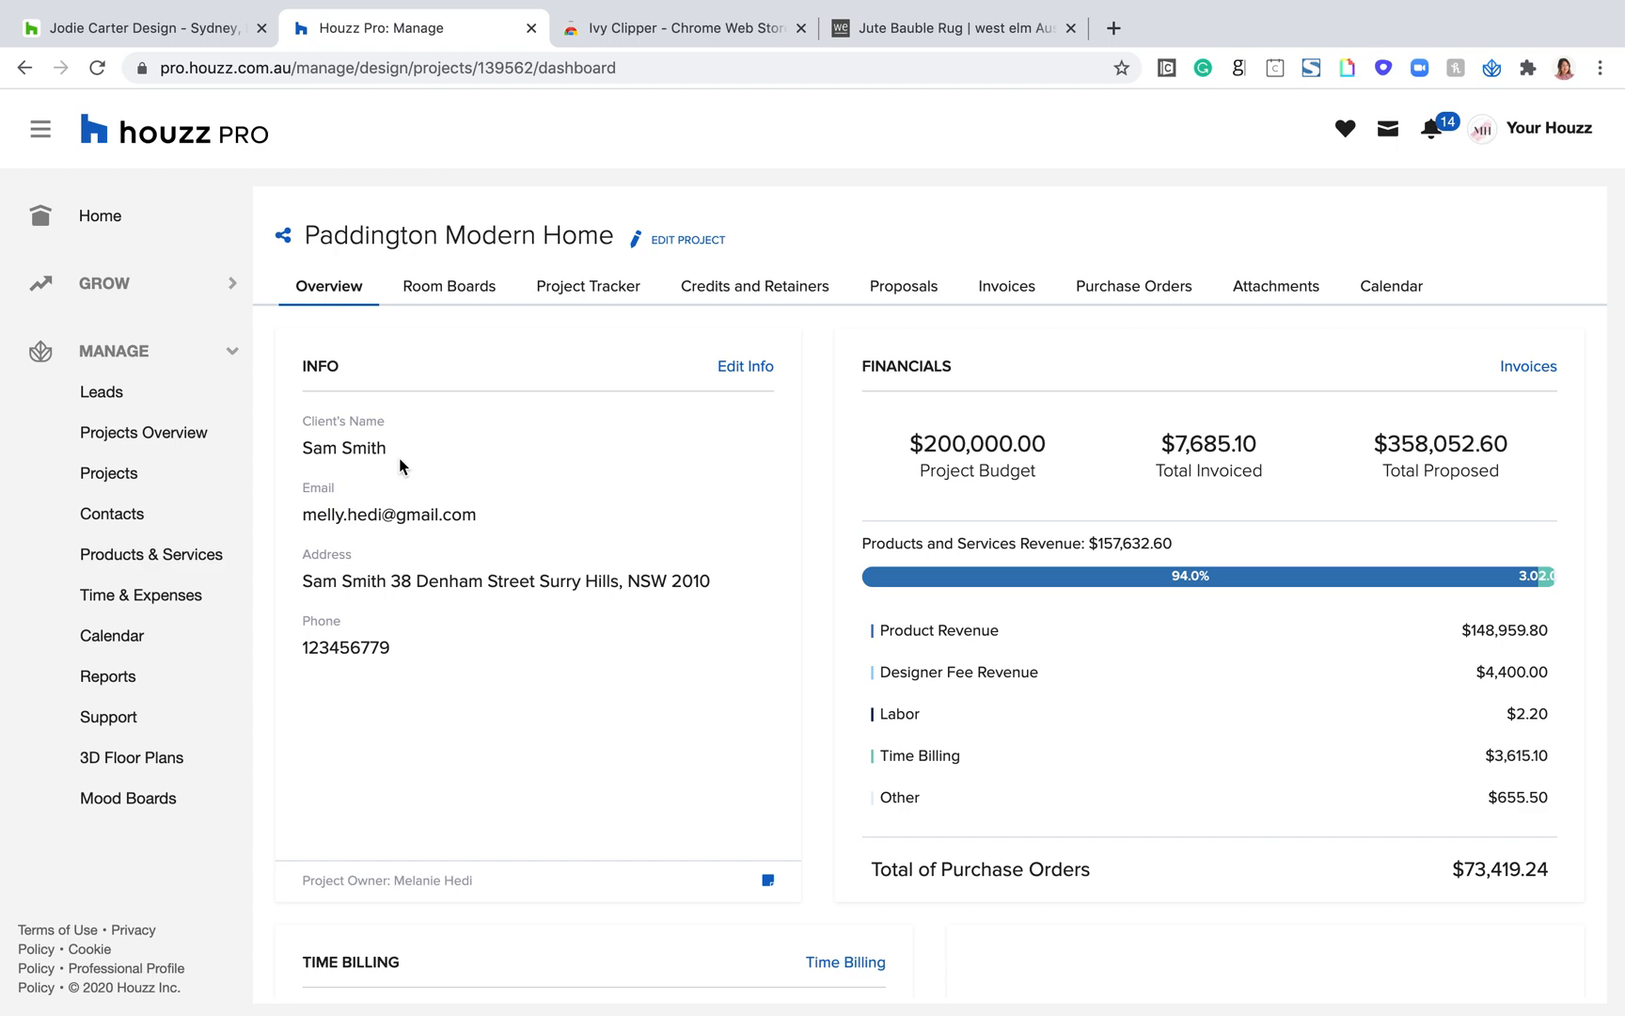
{"action": "scroll", "coordinate": [486, 563], "scroll_direction": "down", "scroll_amount": 4}
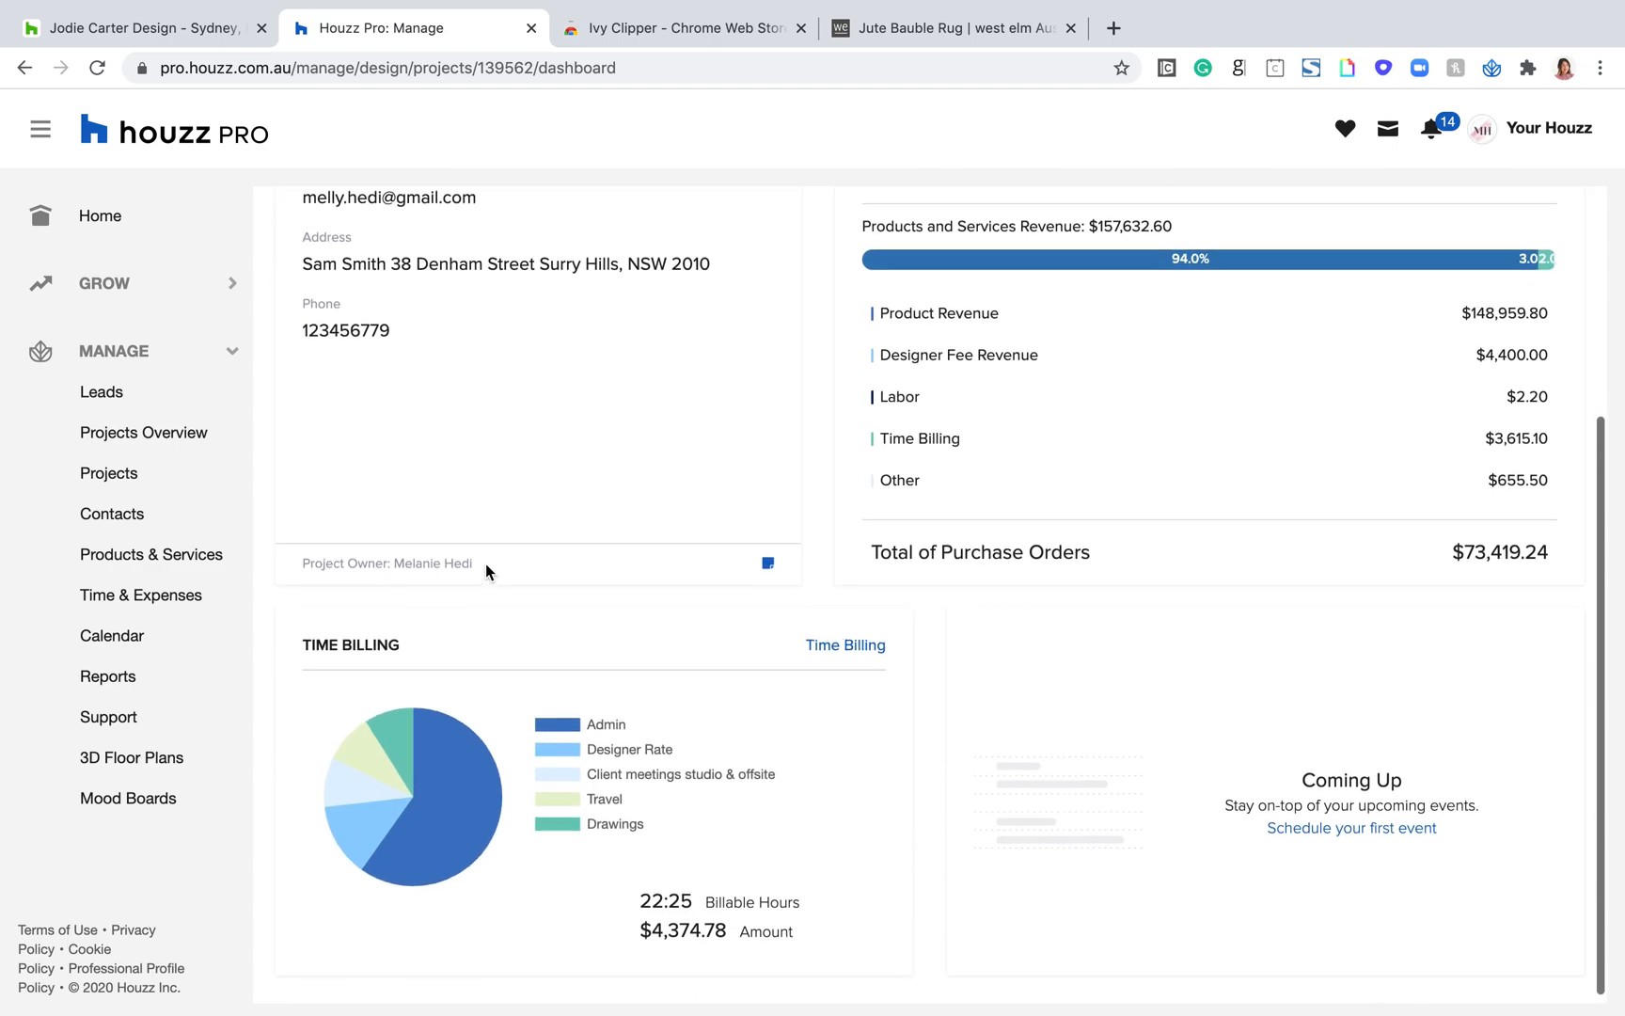
{"action": "scroll", "coordinate": [579, 614], "scroll_direction": "up", "scroll_amount": 4}
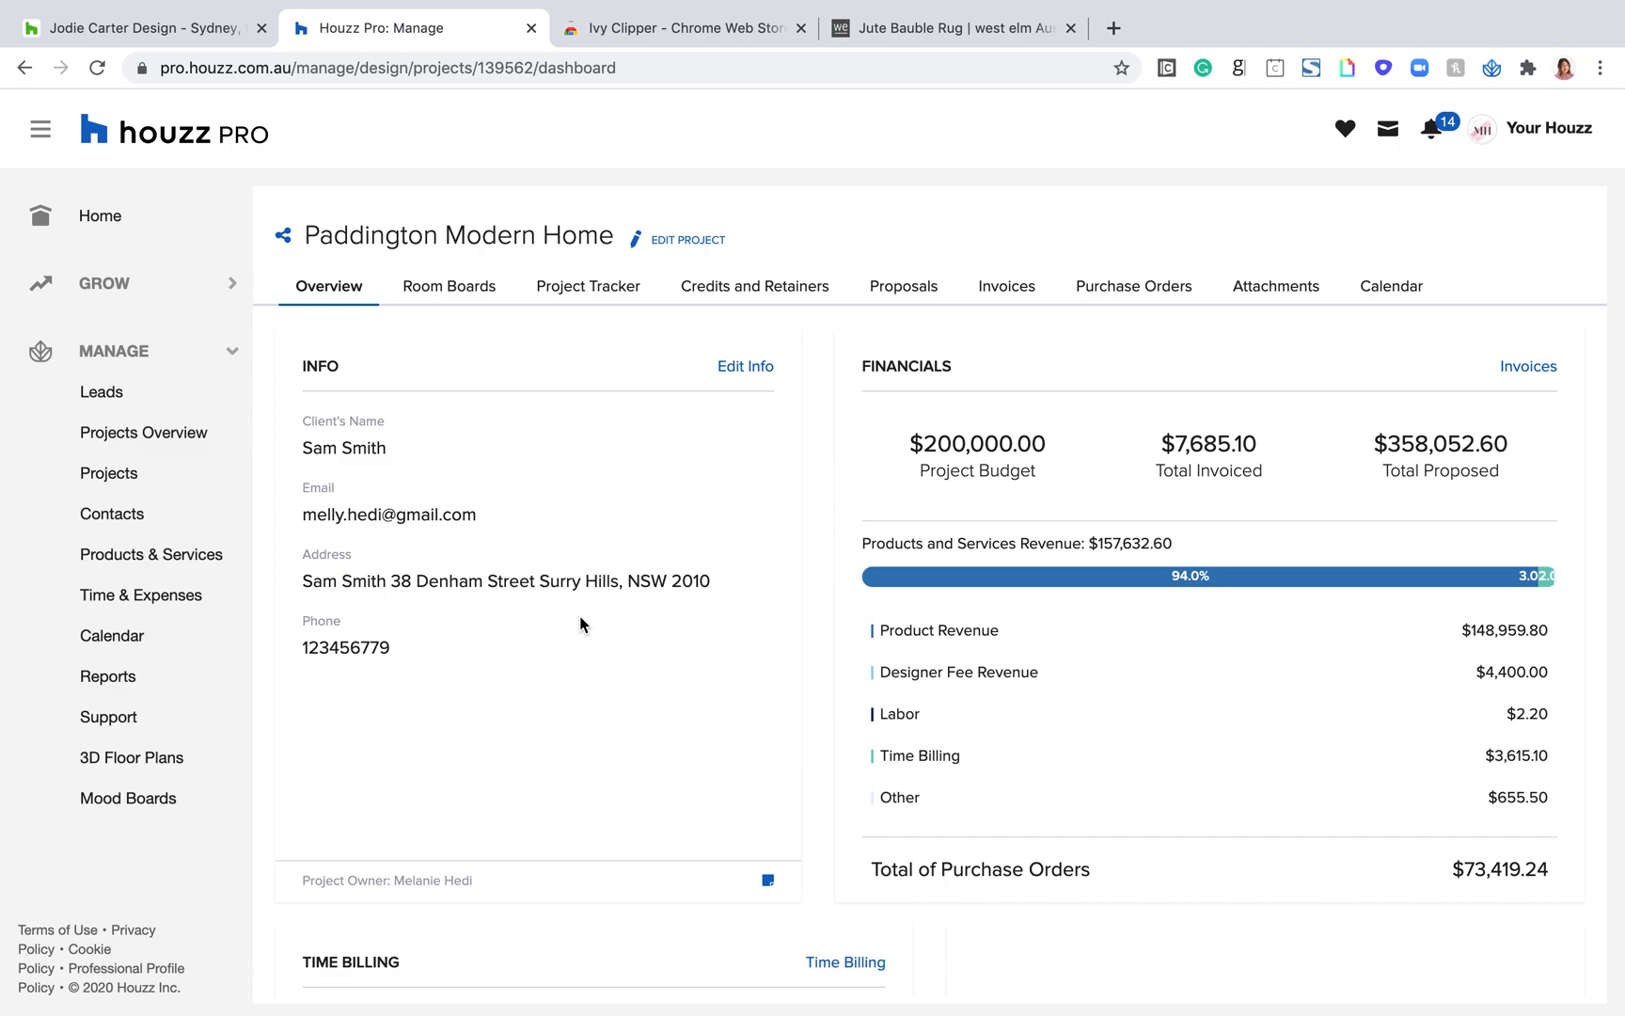
Step: View the Ivy Clipper extension's Chrome Web Store page, and look over west elm's Jute Bauble Rug page with the clipper closed
{"action": "left_click", "coordinate": [690, 28]}
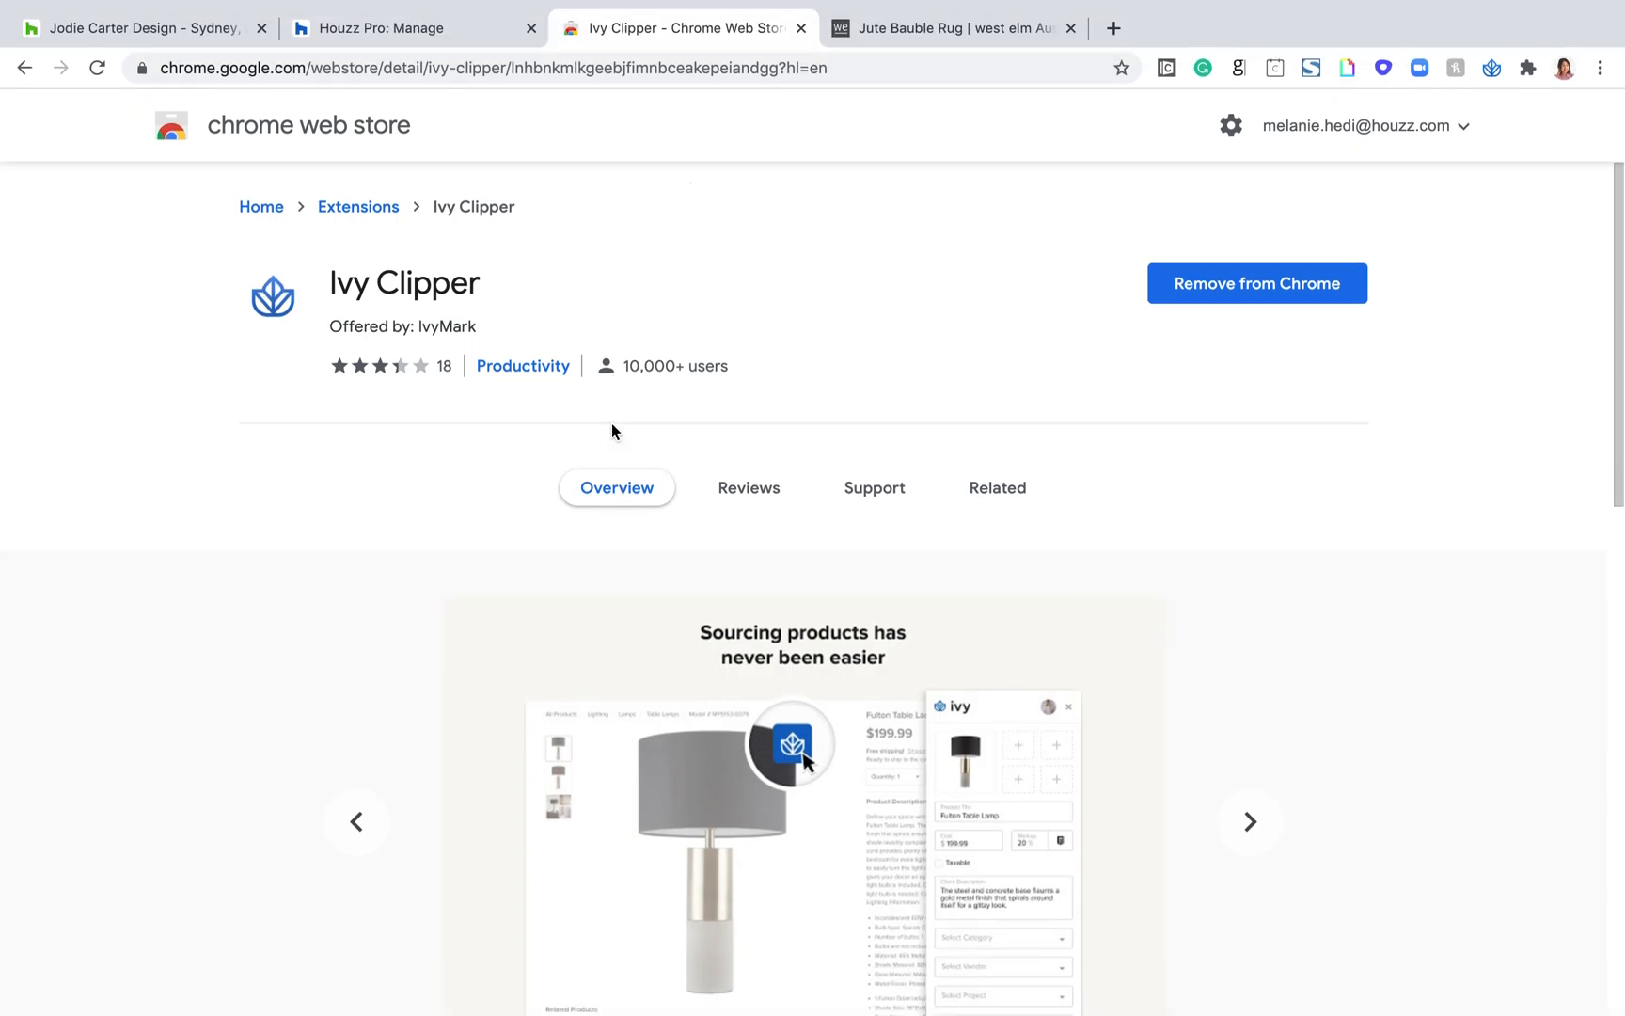
{"action": "left_click", "coordinate": [936, 29]}
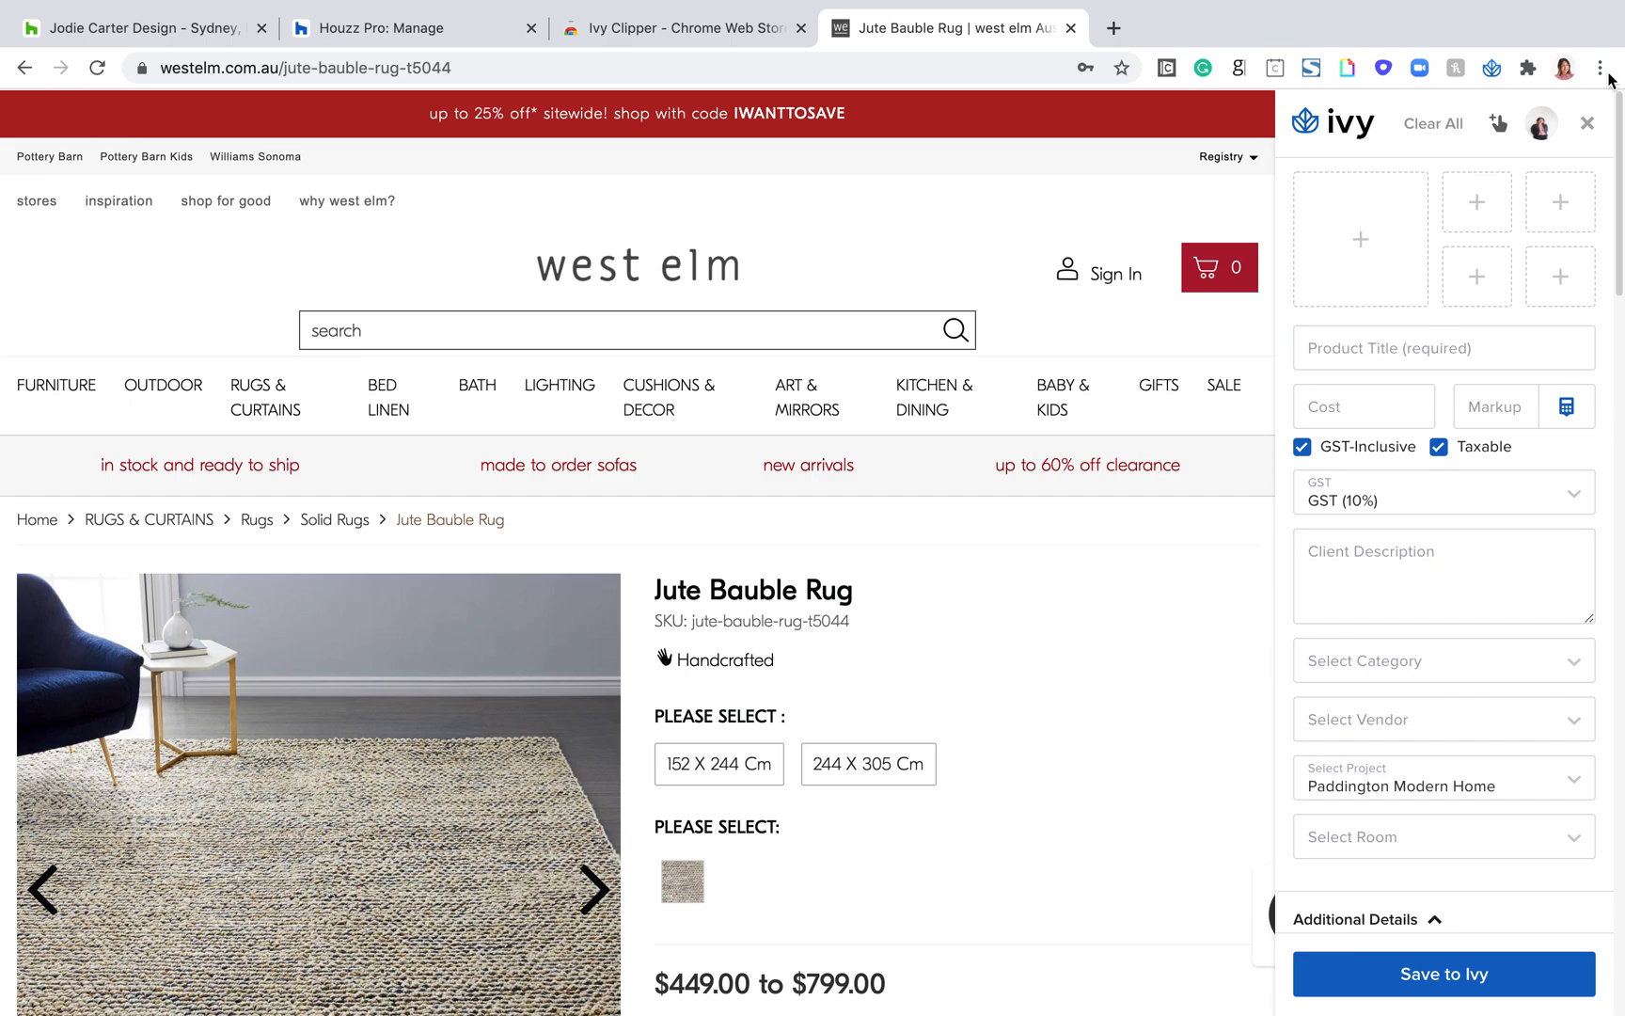
{"action": "left_click", "coordinate": [1587, 123]}
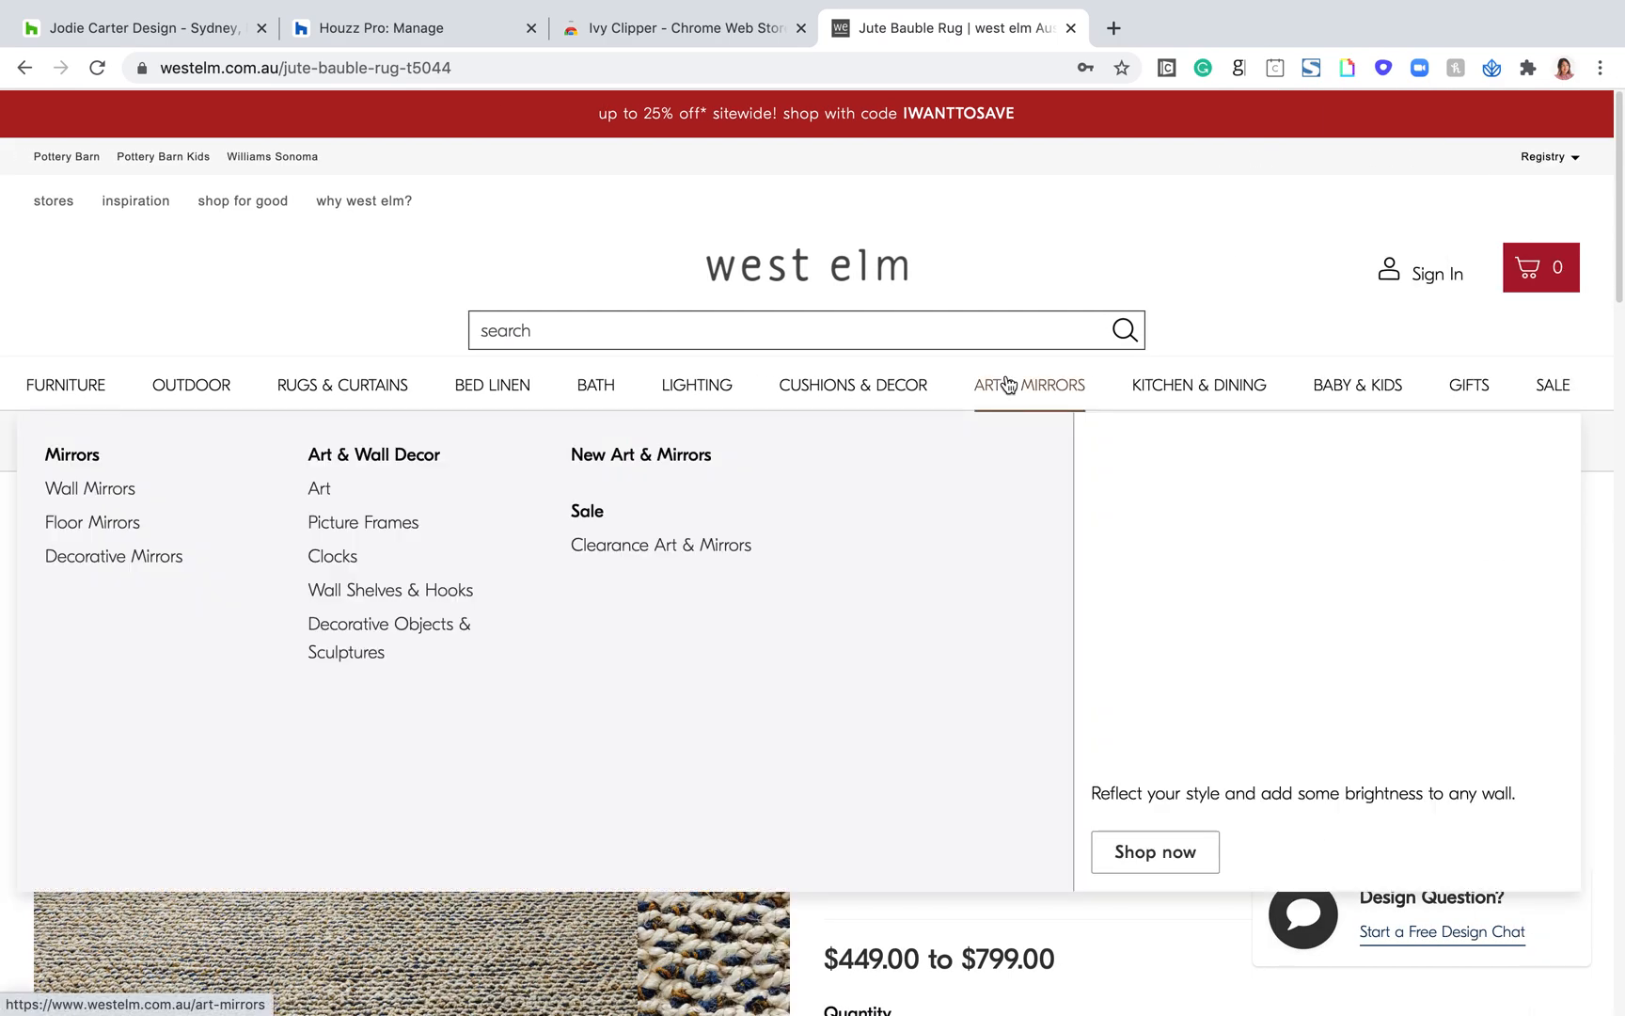
{"action": "scroll", "coordinate": [1306, 294], "scroll_direction": "down", "scroll_amount": 2}
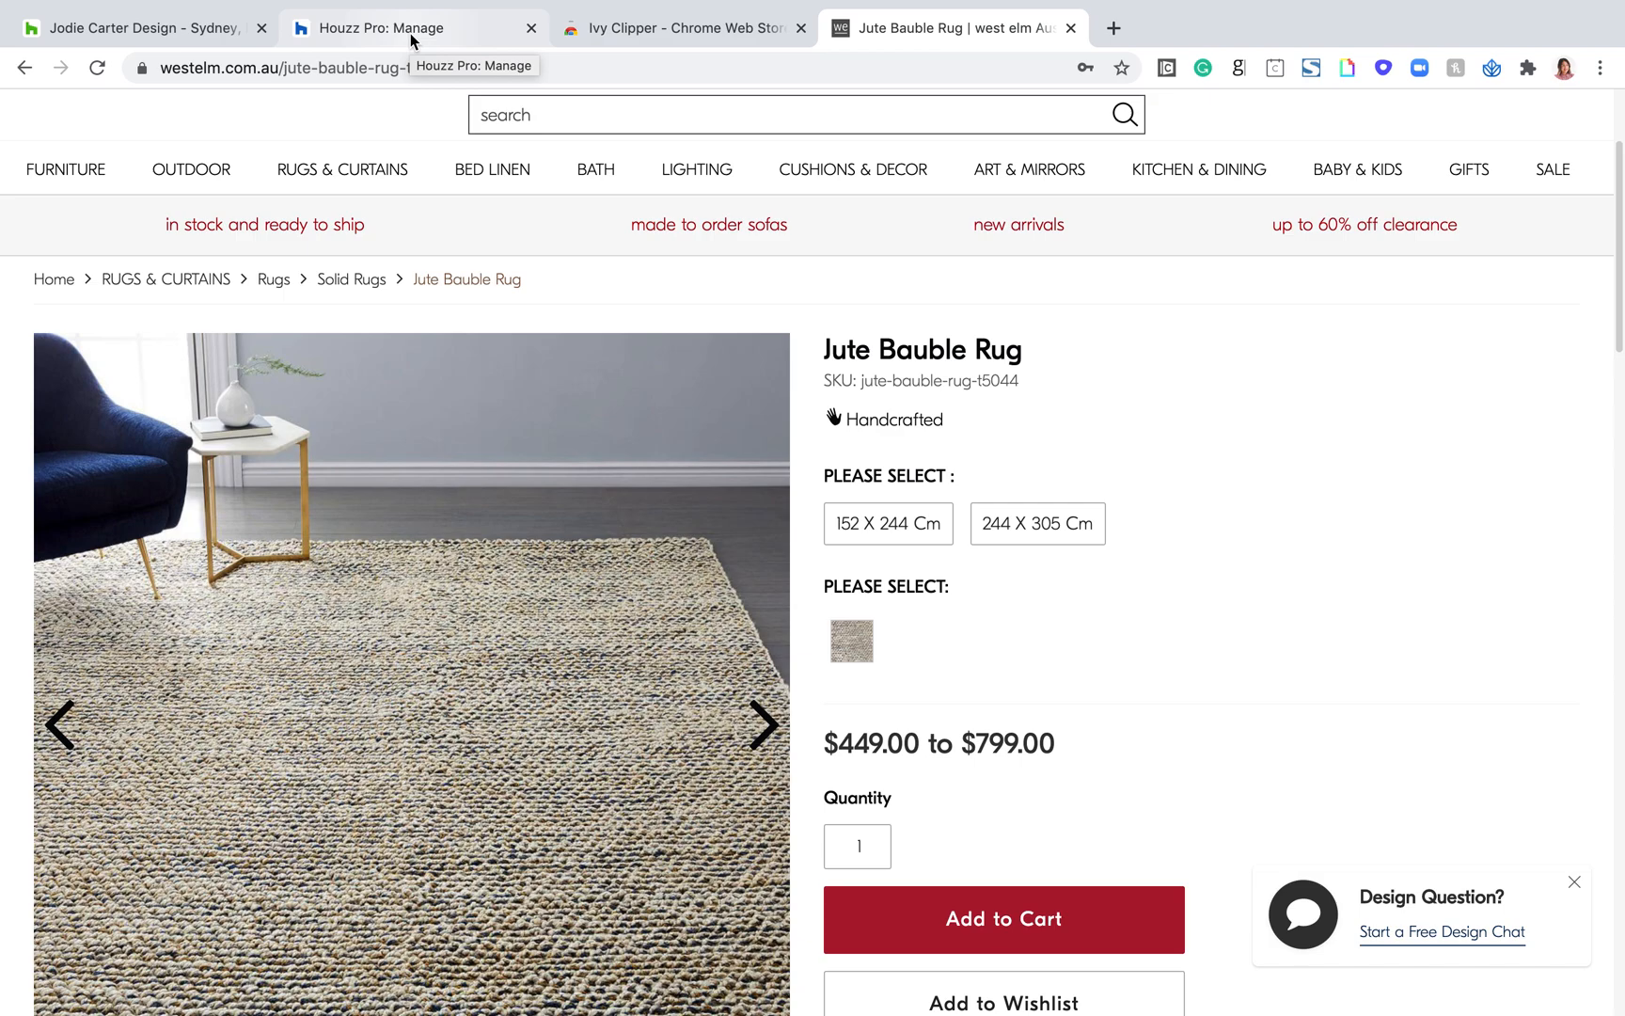
{"action": "scroll", "coordinate": [733, 334], "scroll_direction": "down", "scroll_amount": 3}
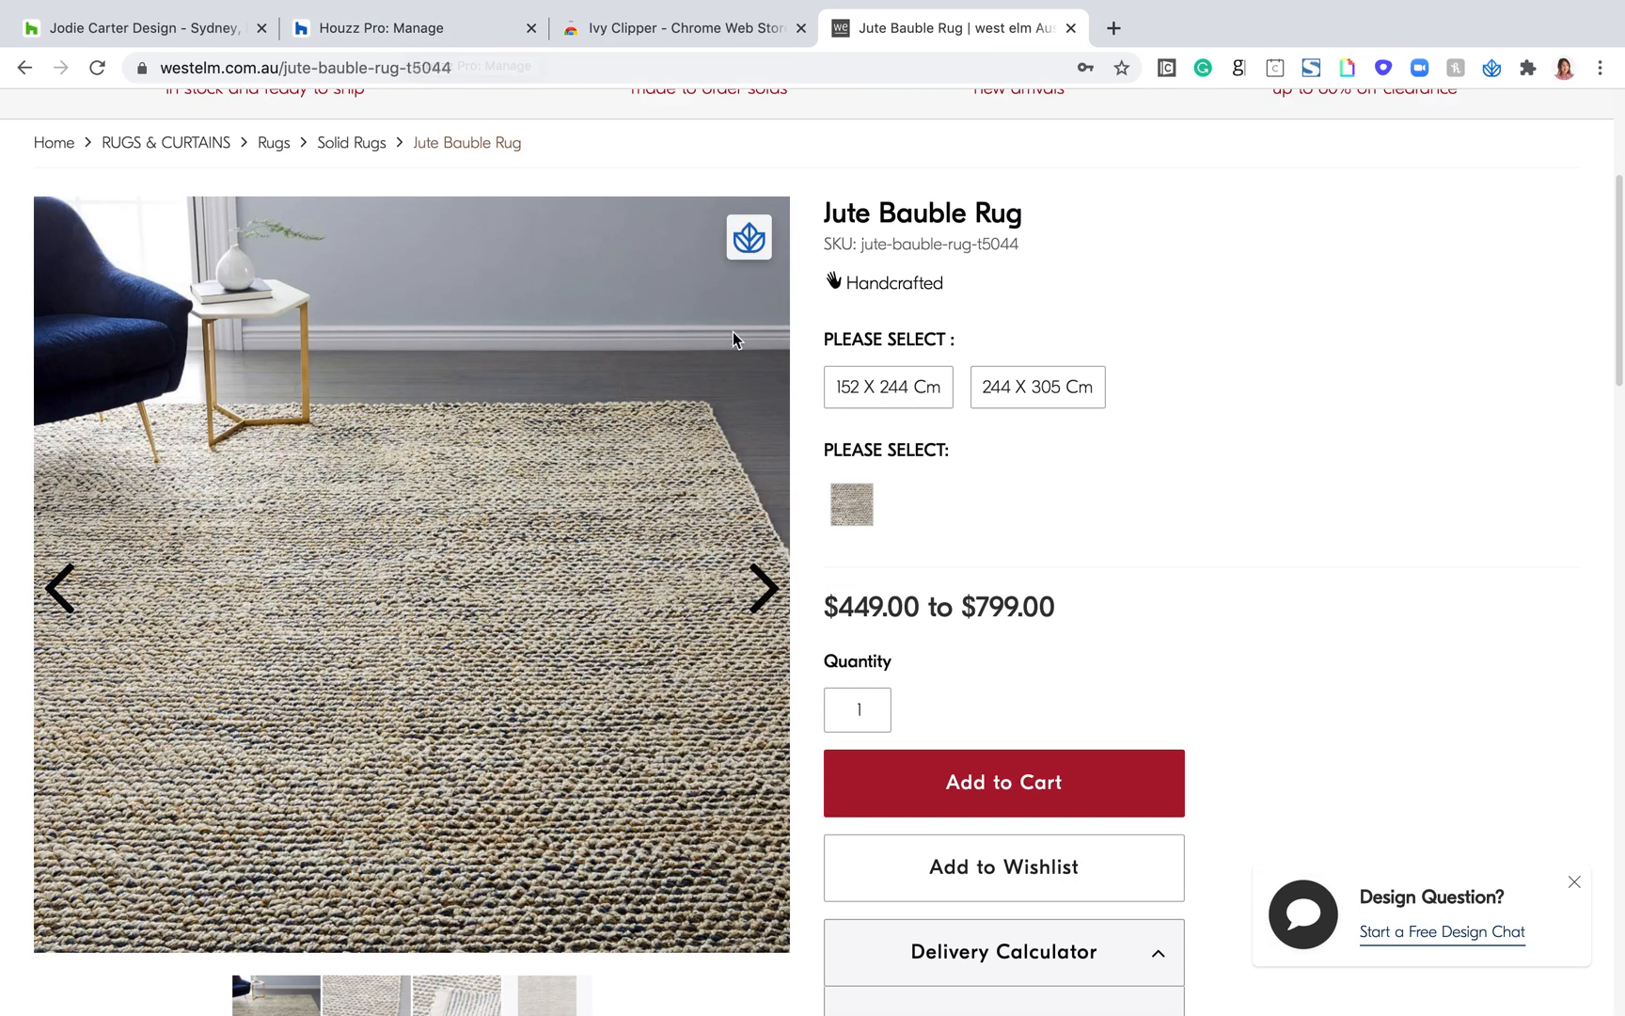
{"action": "scroll", "coordinate": [1363, 534], "scroll_direction": "up", "scroll_amount": 2}
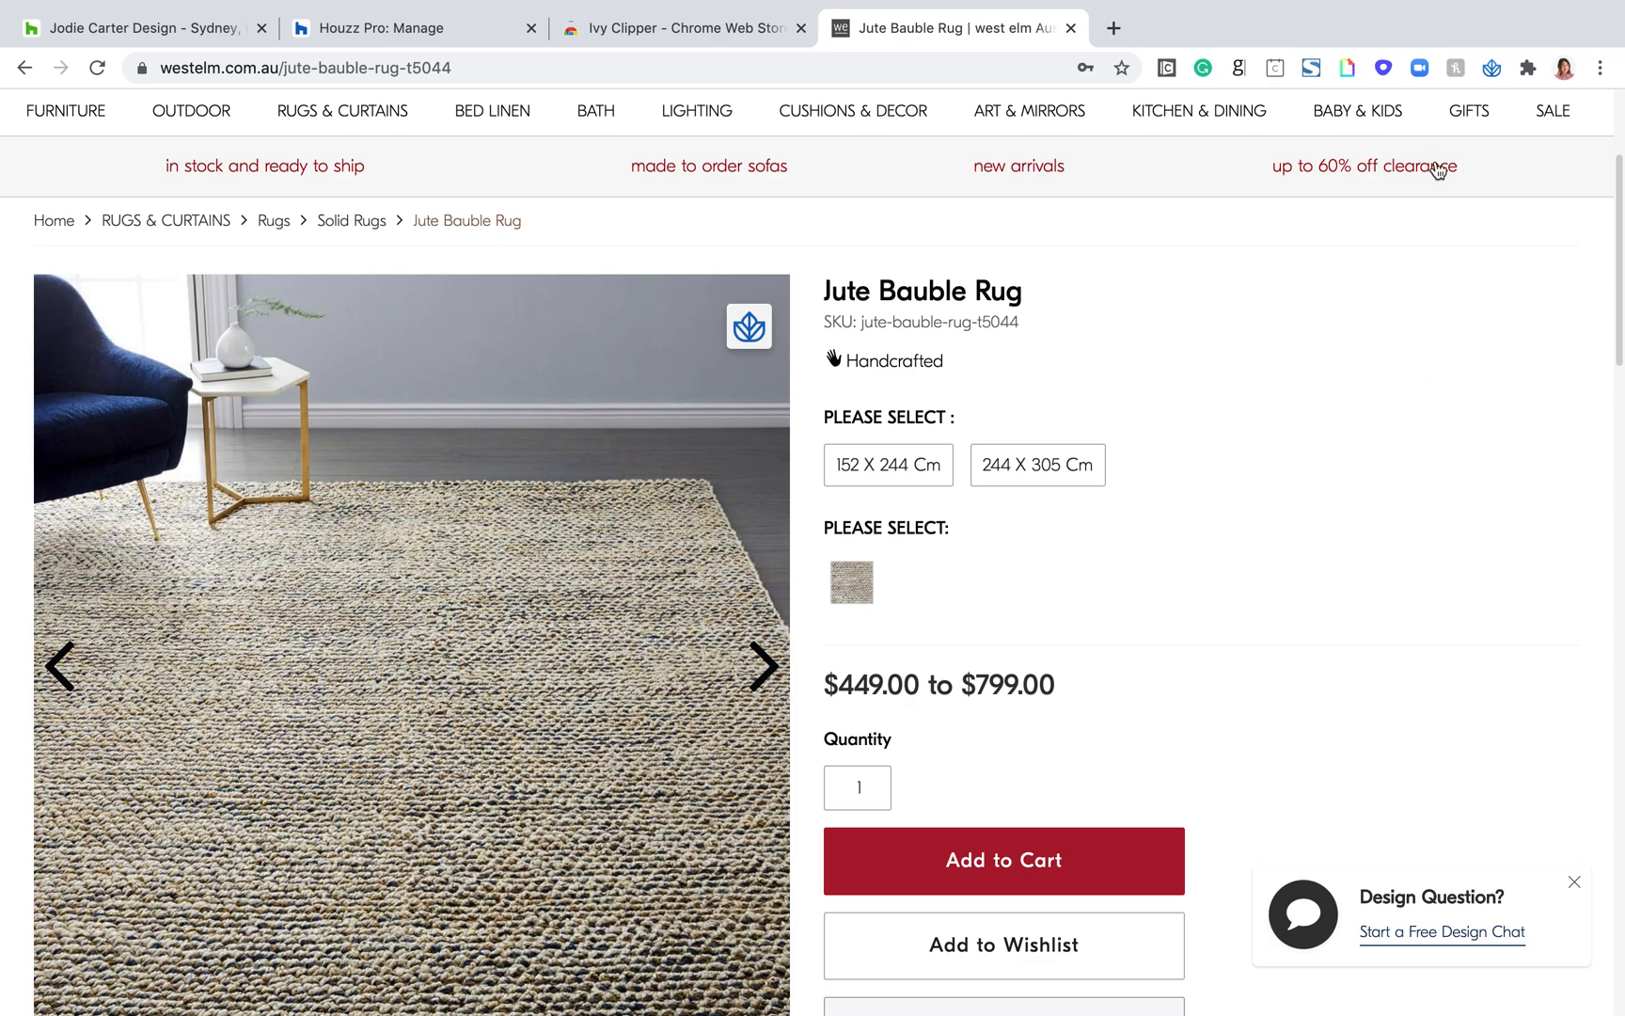
Step: Open the Ivy Clipper on the Jute Bauble Rug page and fill its five image slots from the product gallery
{"action": "left_click", "coordinate": [1493, 72]}
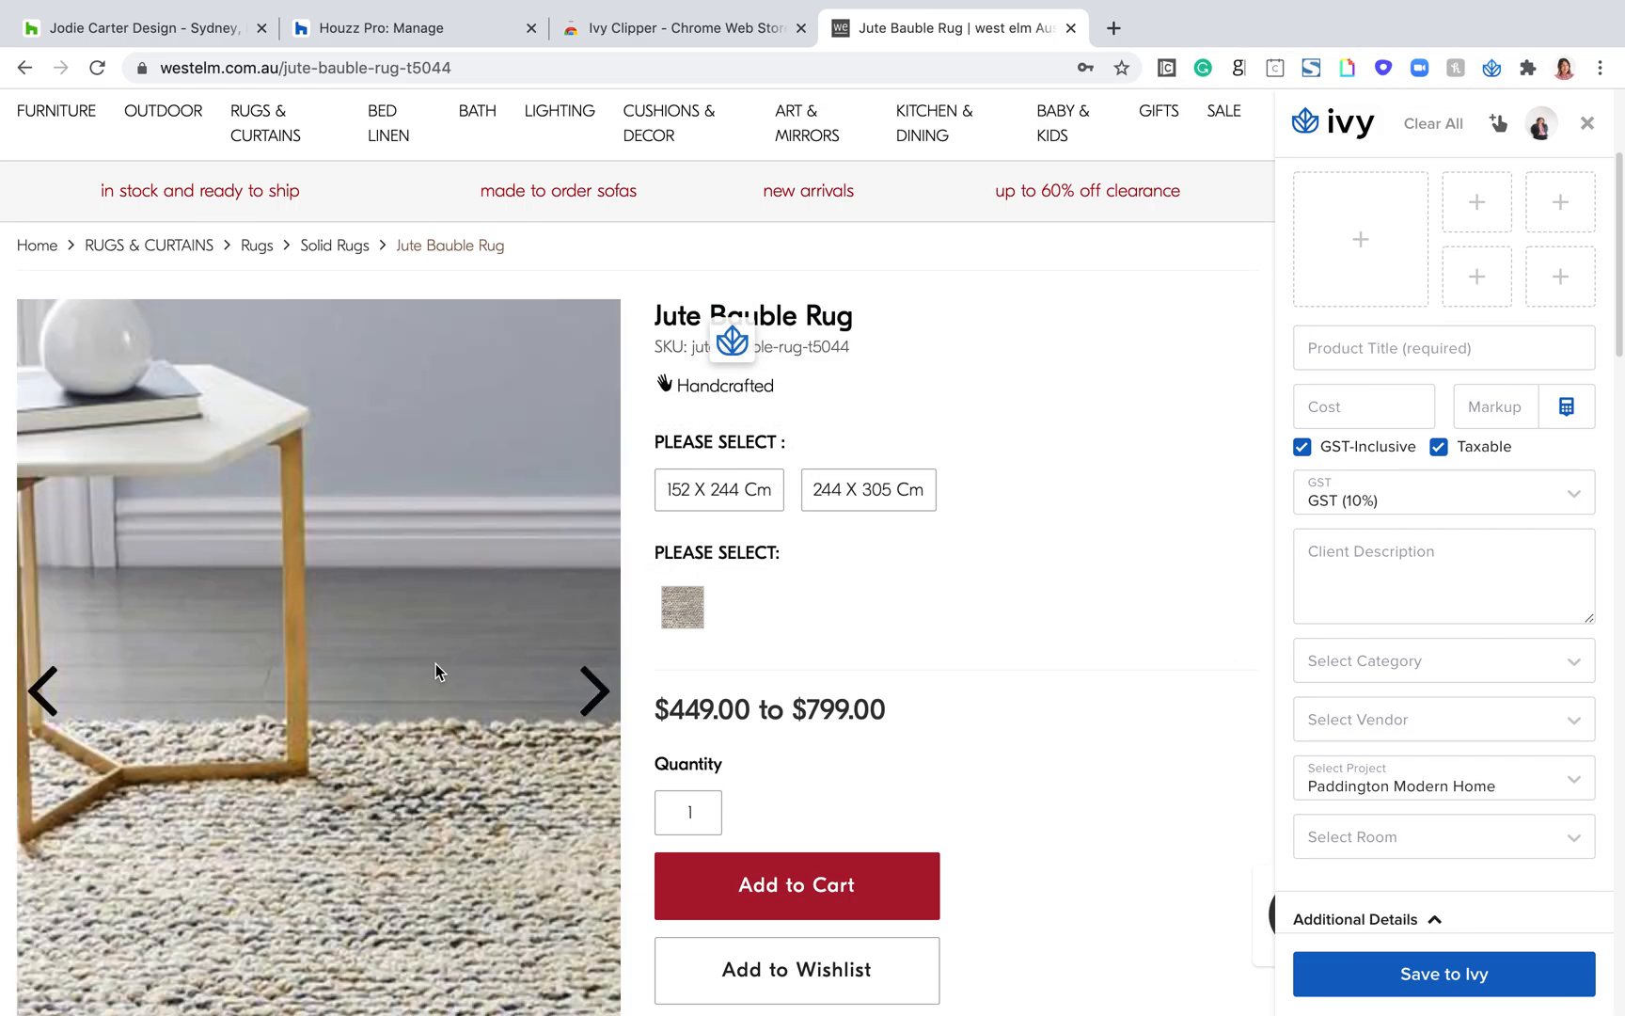
{"action": "left_click", "coordinate": [735, 344]}
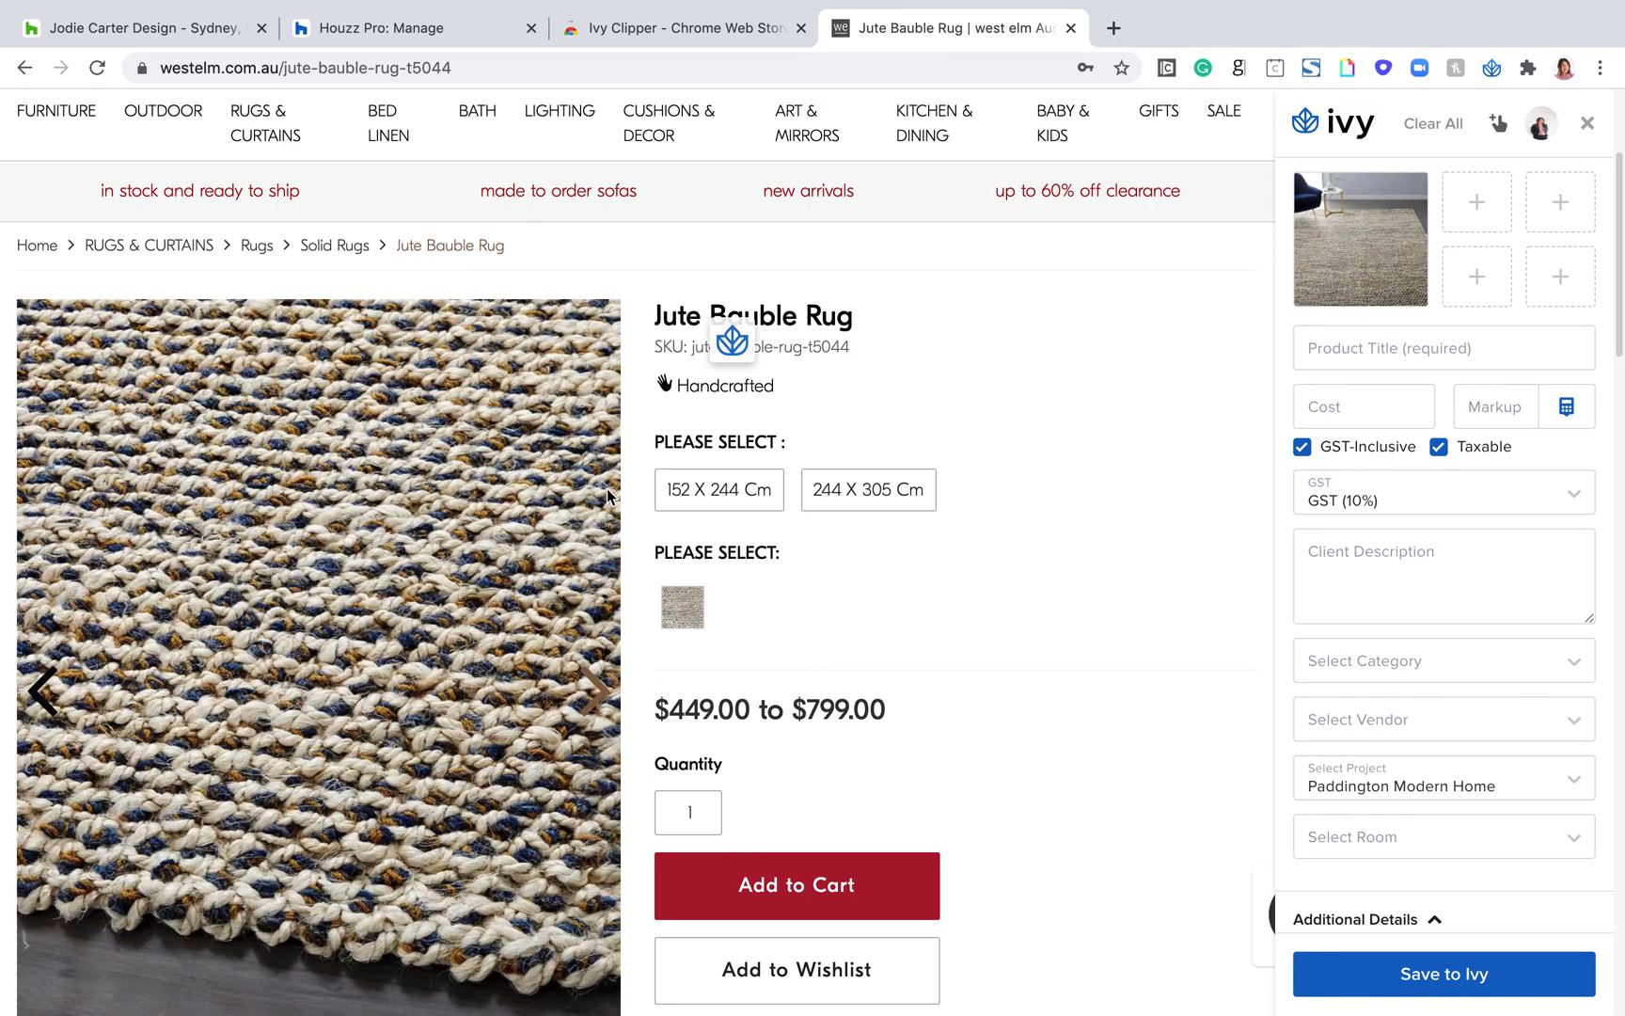
{"action": "left_click", "coordinate": [733, 342]}
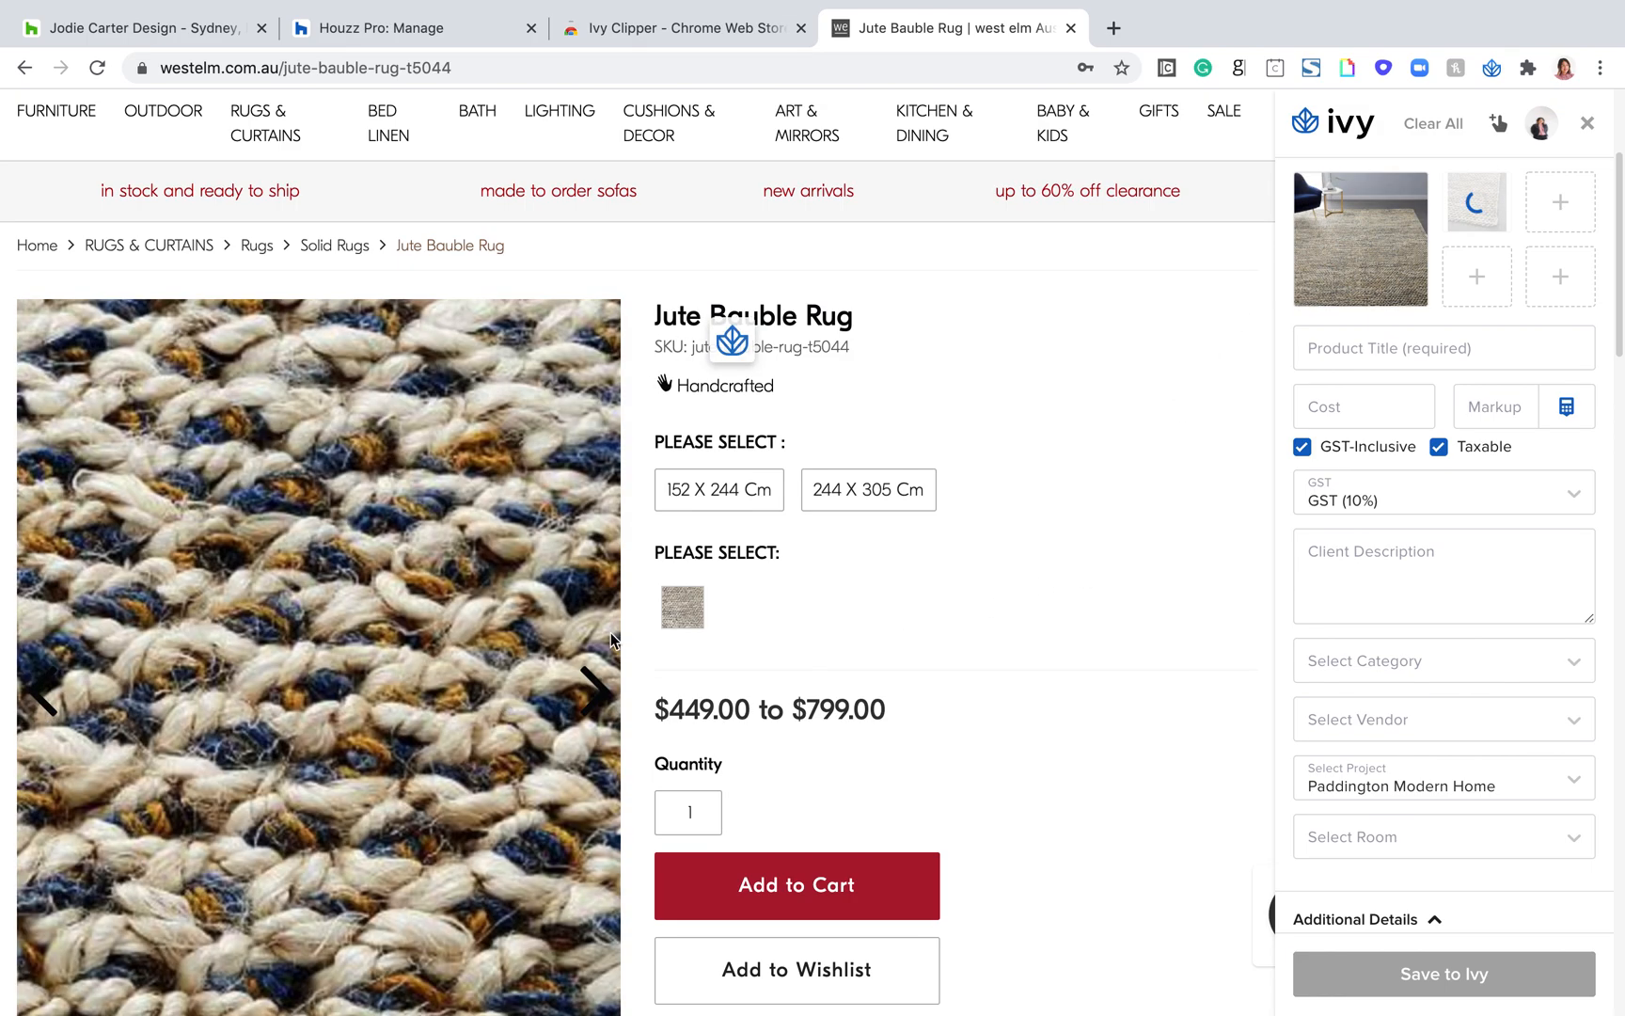
{"action": "left_click", "coordinate": [595, 692]}
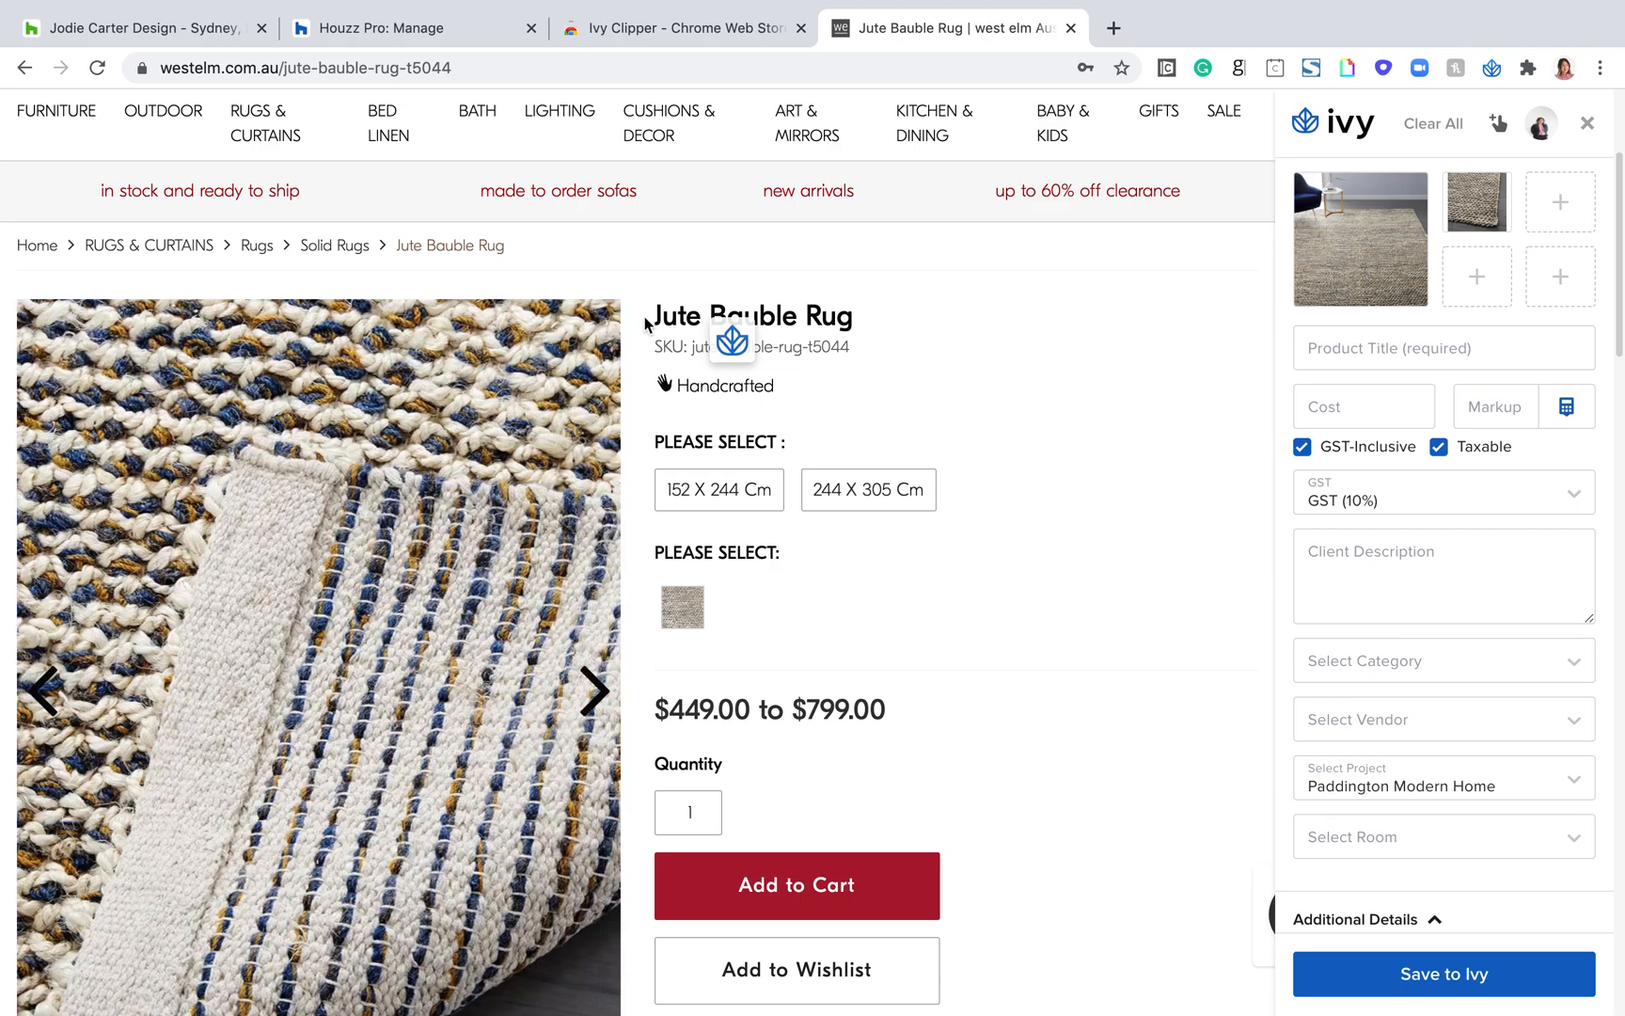
{"action": "left_click", "coordinate": [732, 343]}
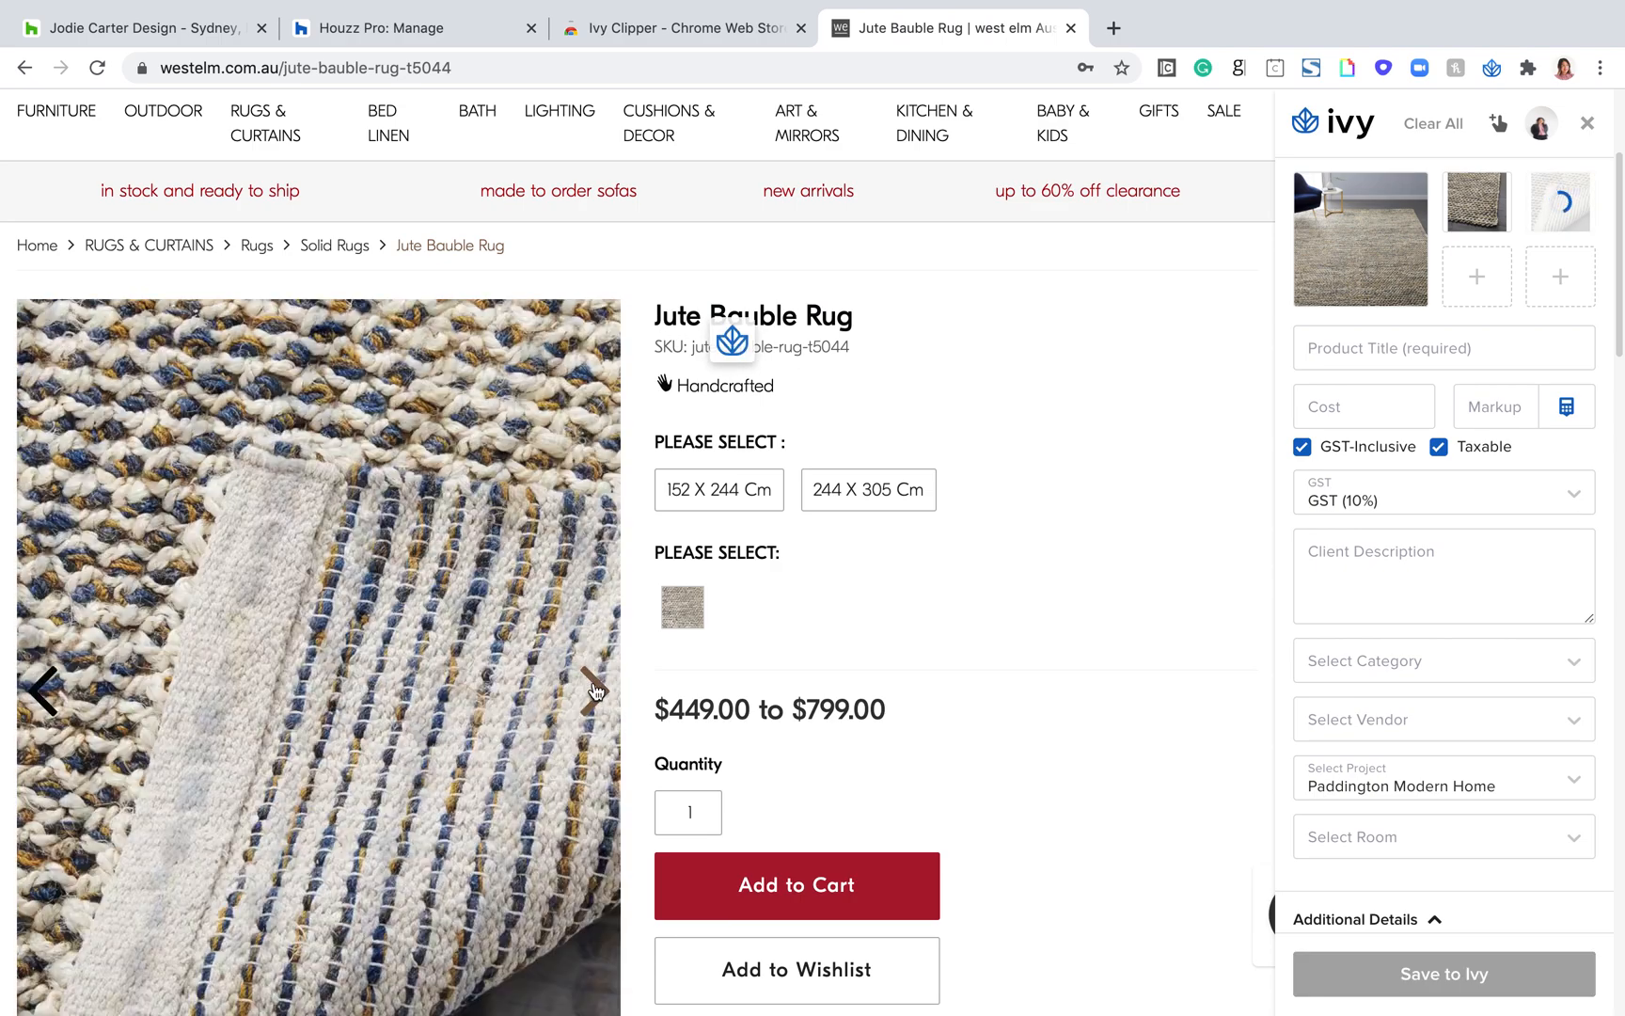
{"action": "left_click", "coordinate": [594, 692]}
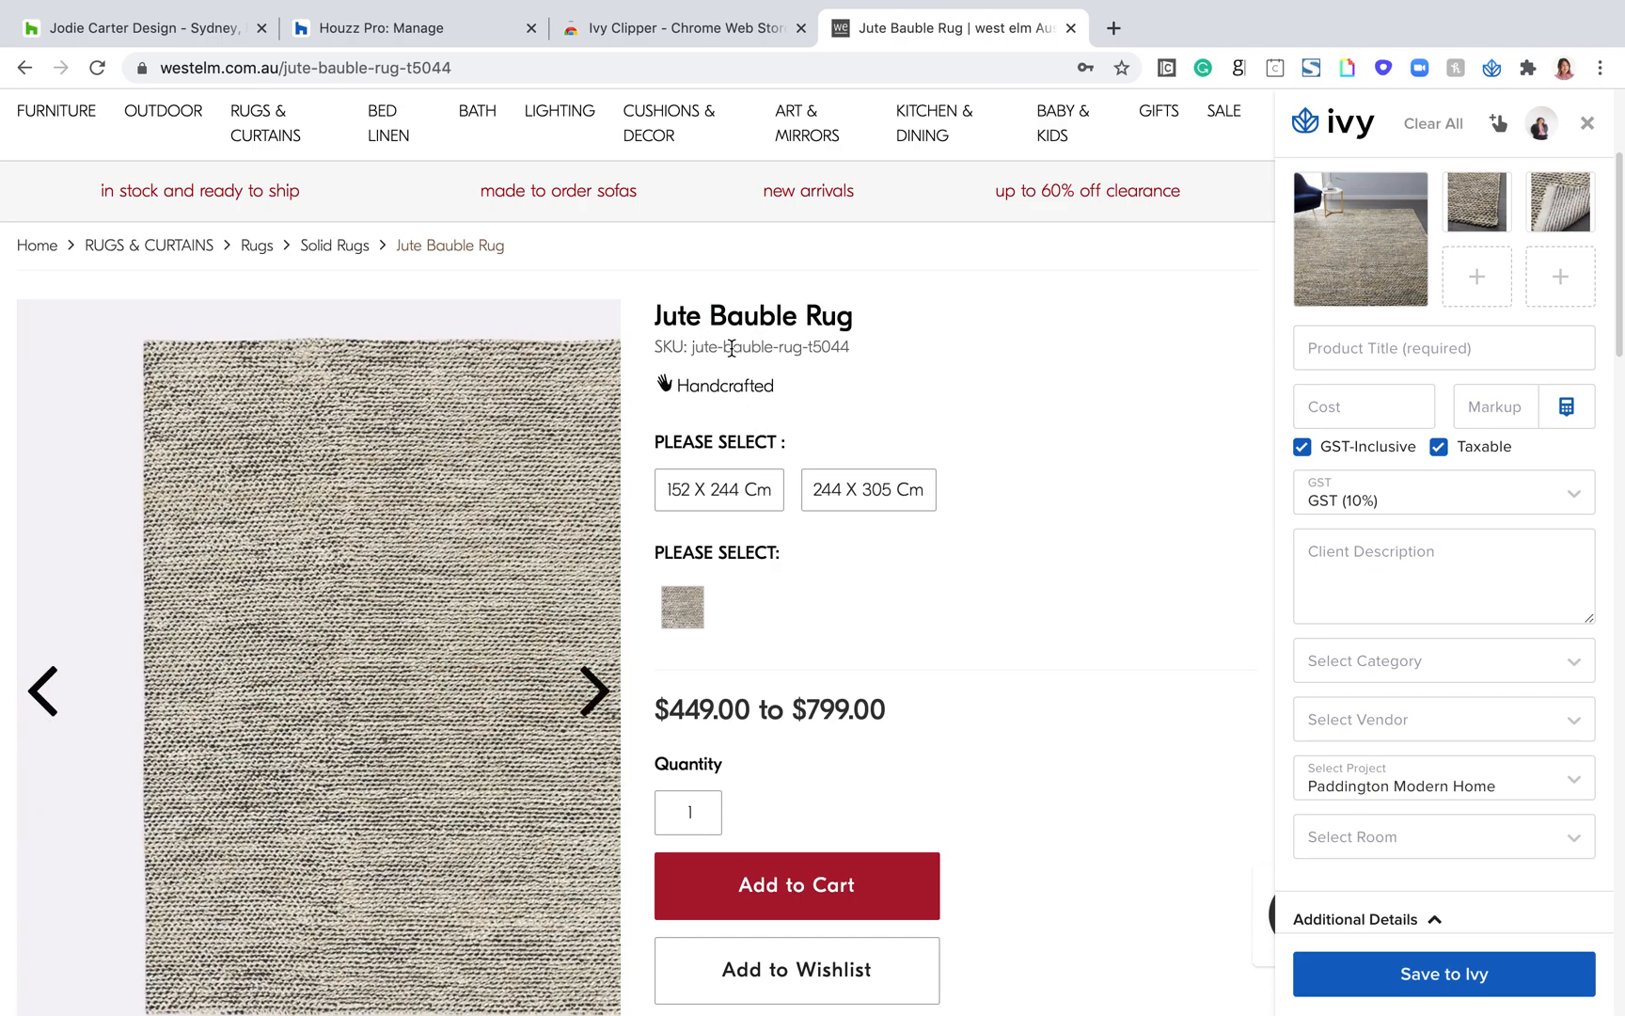
{"action": "left_click", "coordinate": [732, 345]}
{"action": "left_click", "coordinate": [594, 692]}
{"action": "left_click", "coordinate": [596, 701]}
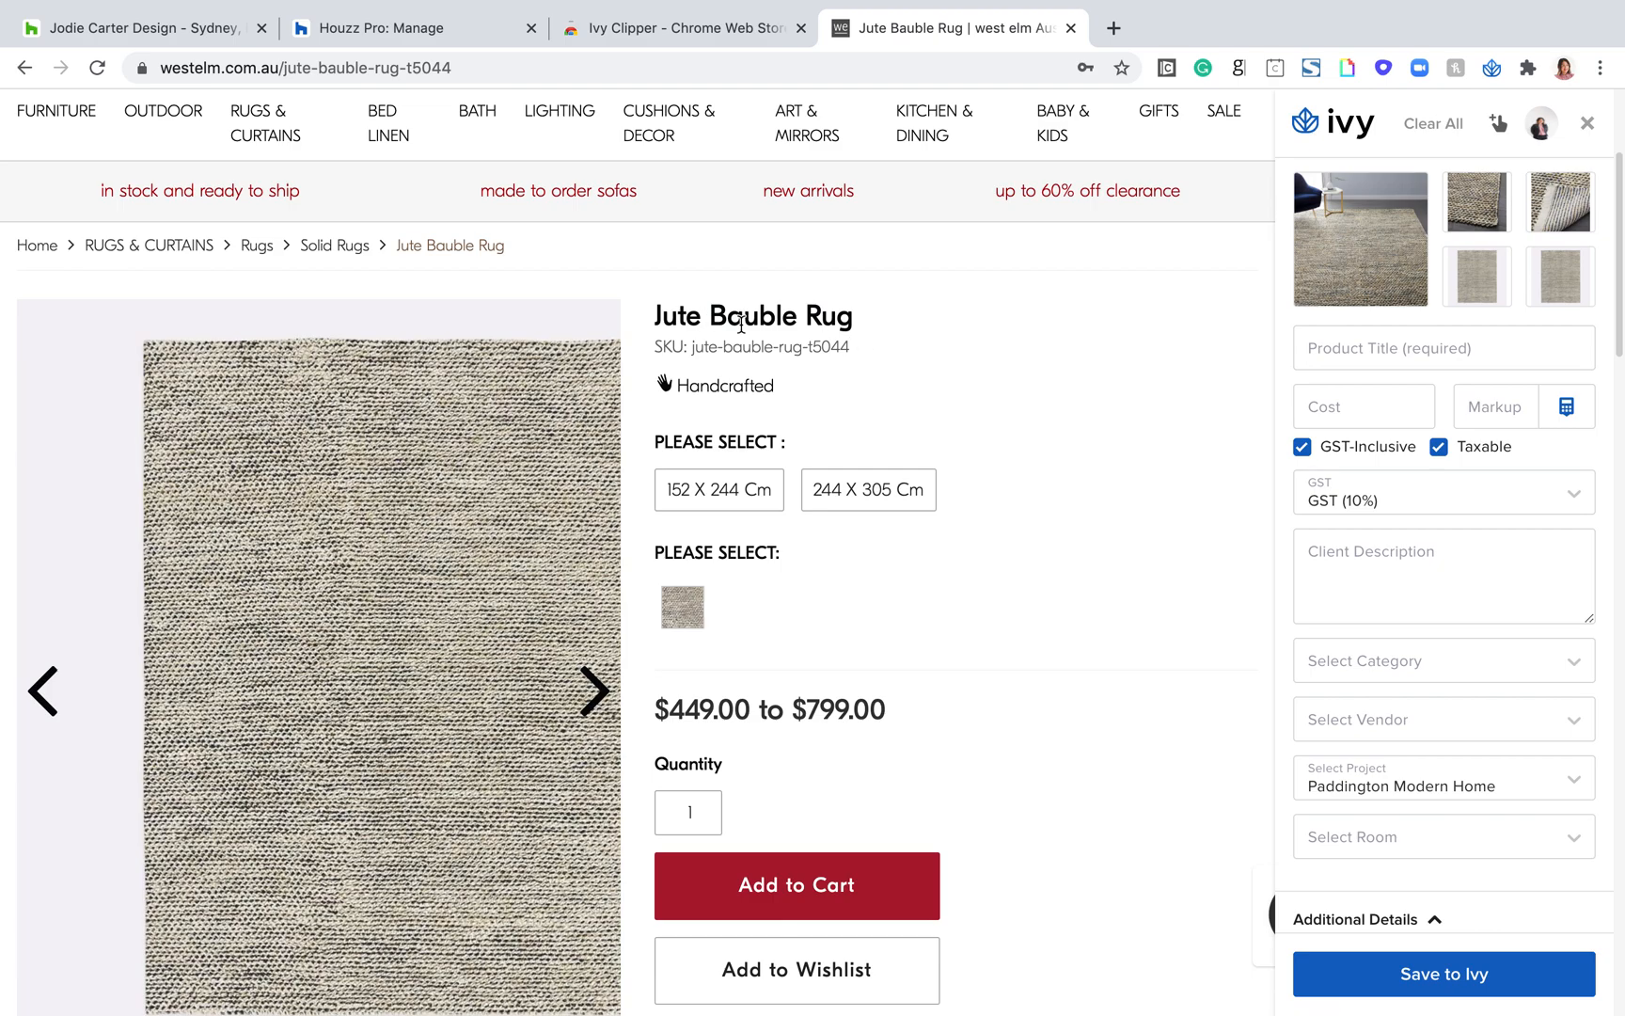
Step: Enable the clipper's text selection and clip the heading "Jute Bauble Rug" as the Product Title
{"action": "left_click", "coordinate": [1501, 132]}
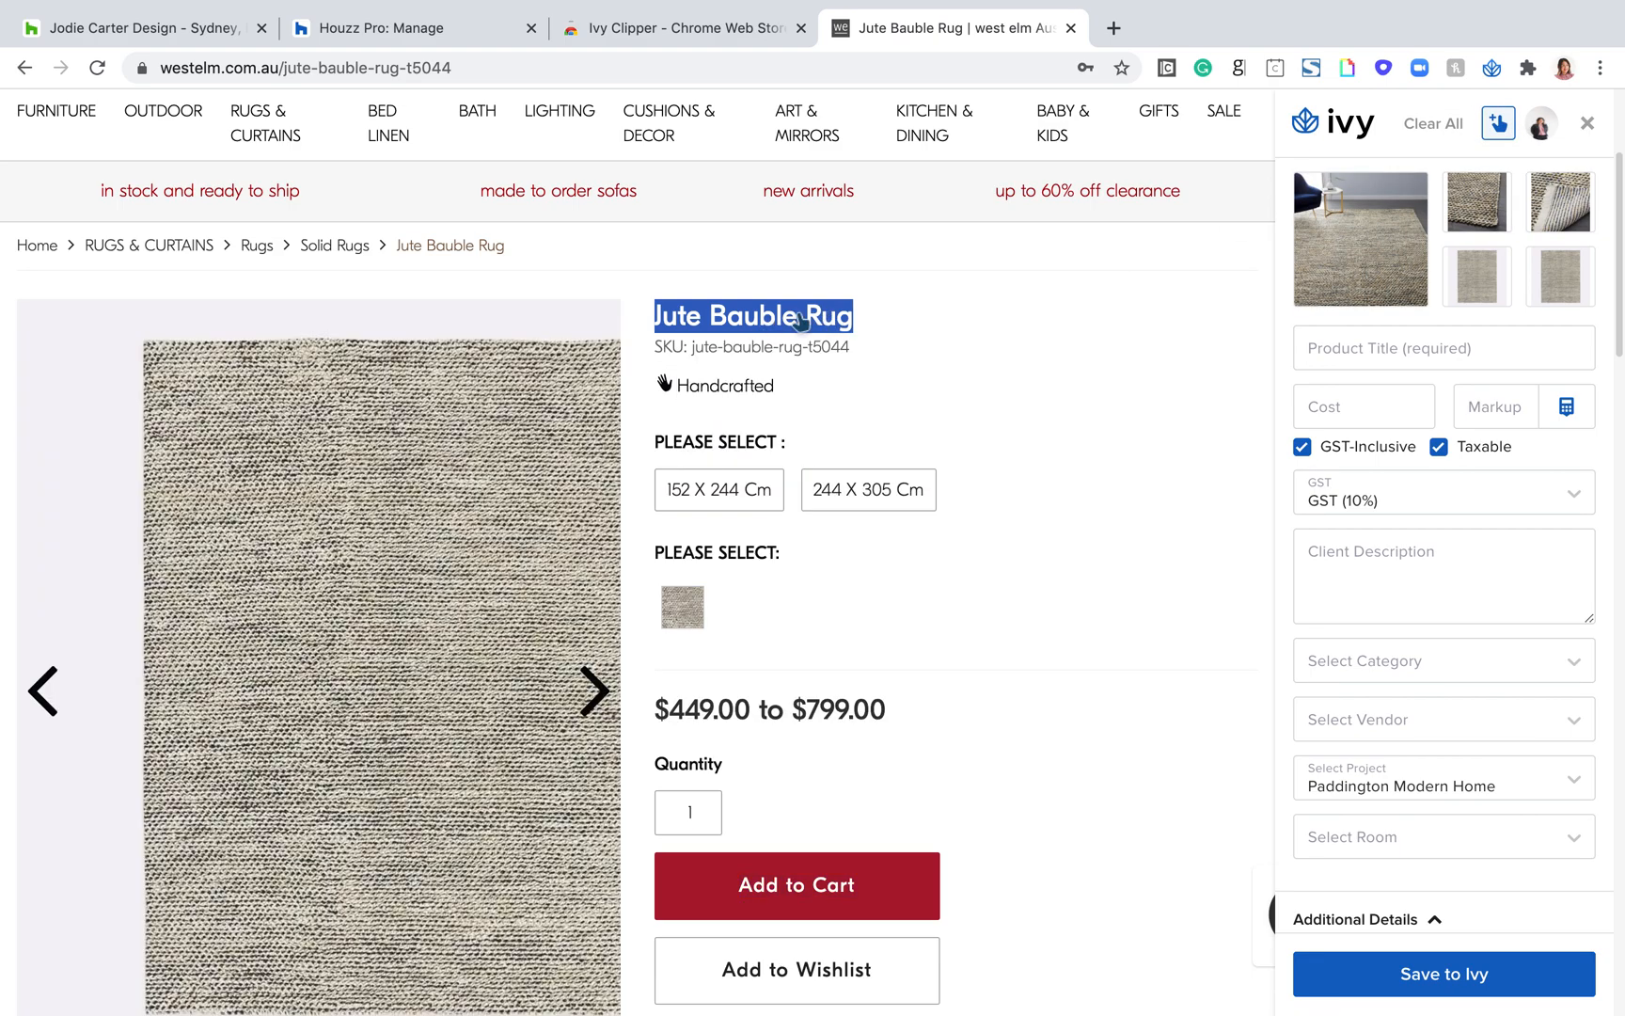
{"action": "left_click", "coordinate": [800, 321]}
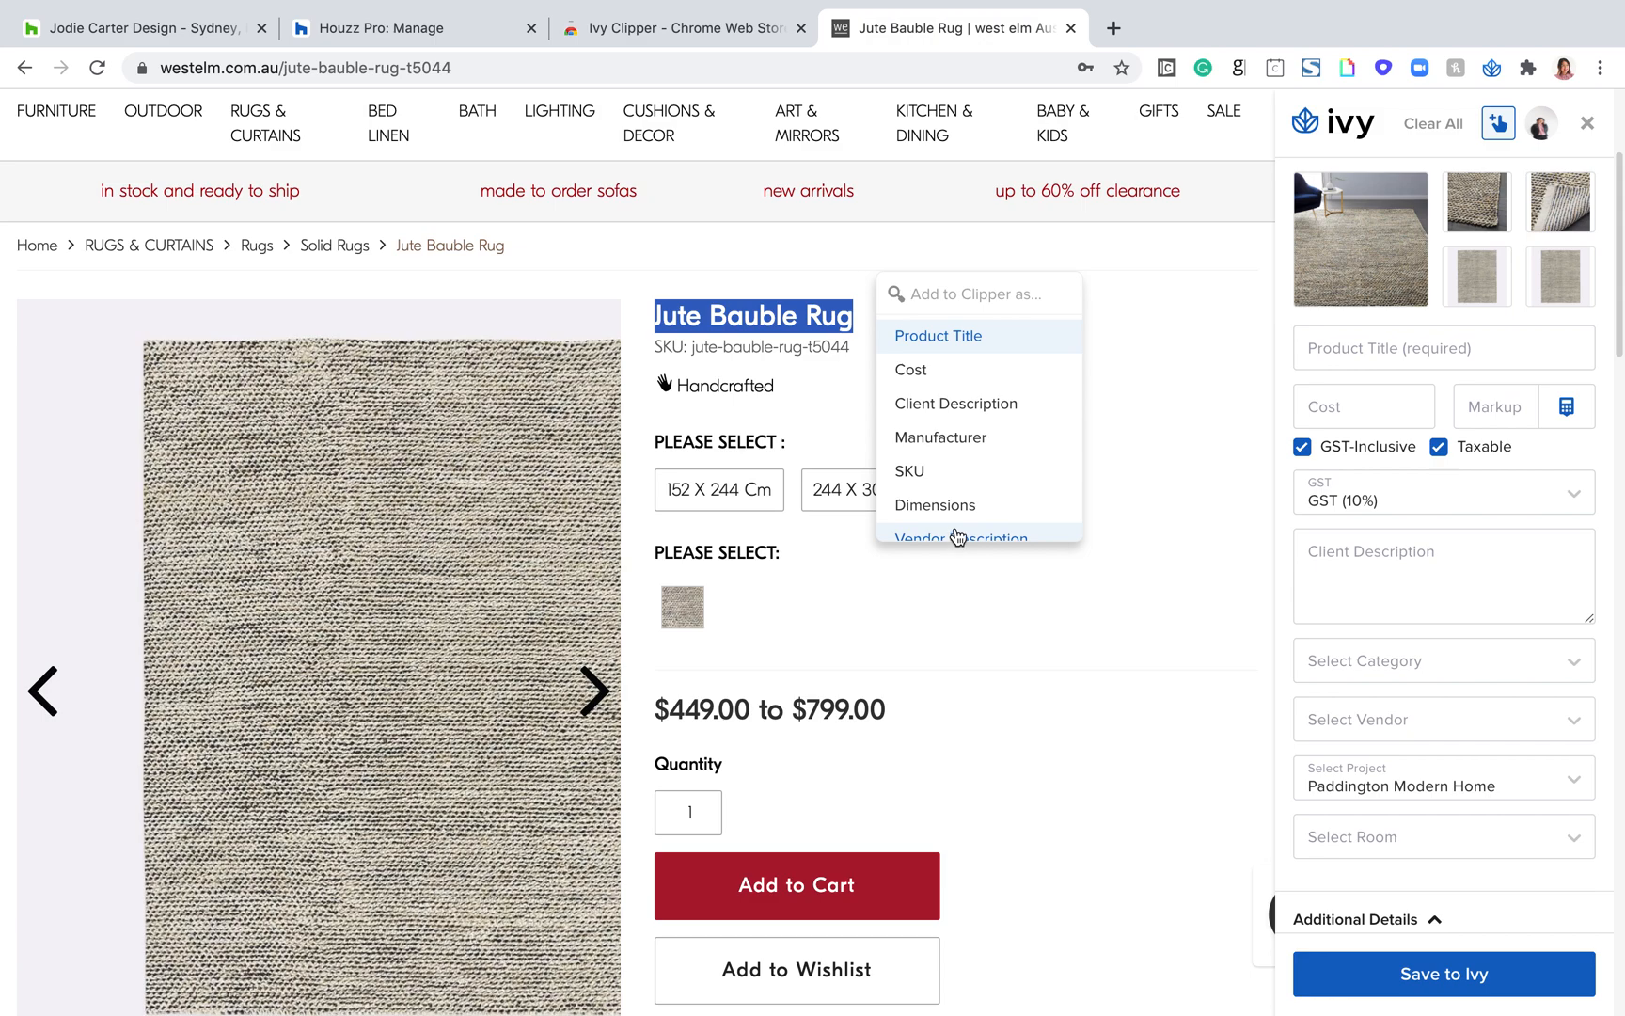
{"action": "scroll", "coordinate": [974, 480], "scroll_direction": "down", "scroll_amount": 2}
{"action": "scroll", "coordinate": [972, 482], "scroll_direction": "down", "scroll_amount": 1}
{"action": "scroll", "coordinate": [968, 475], "scroll_direction": "up", "scroll_amount": 4}
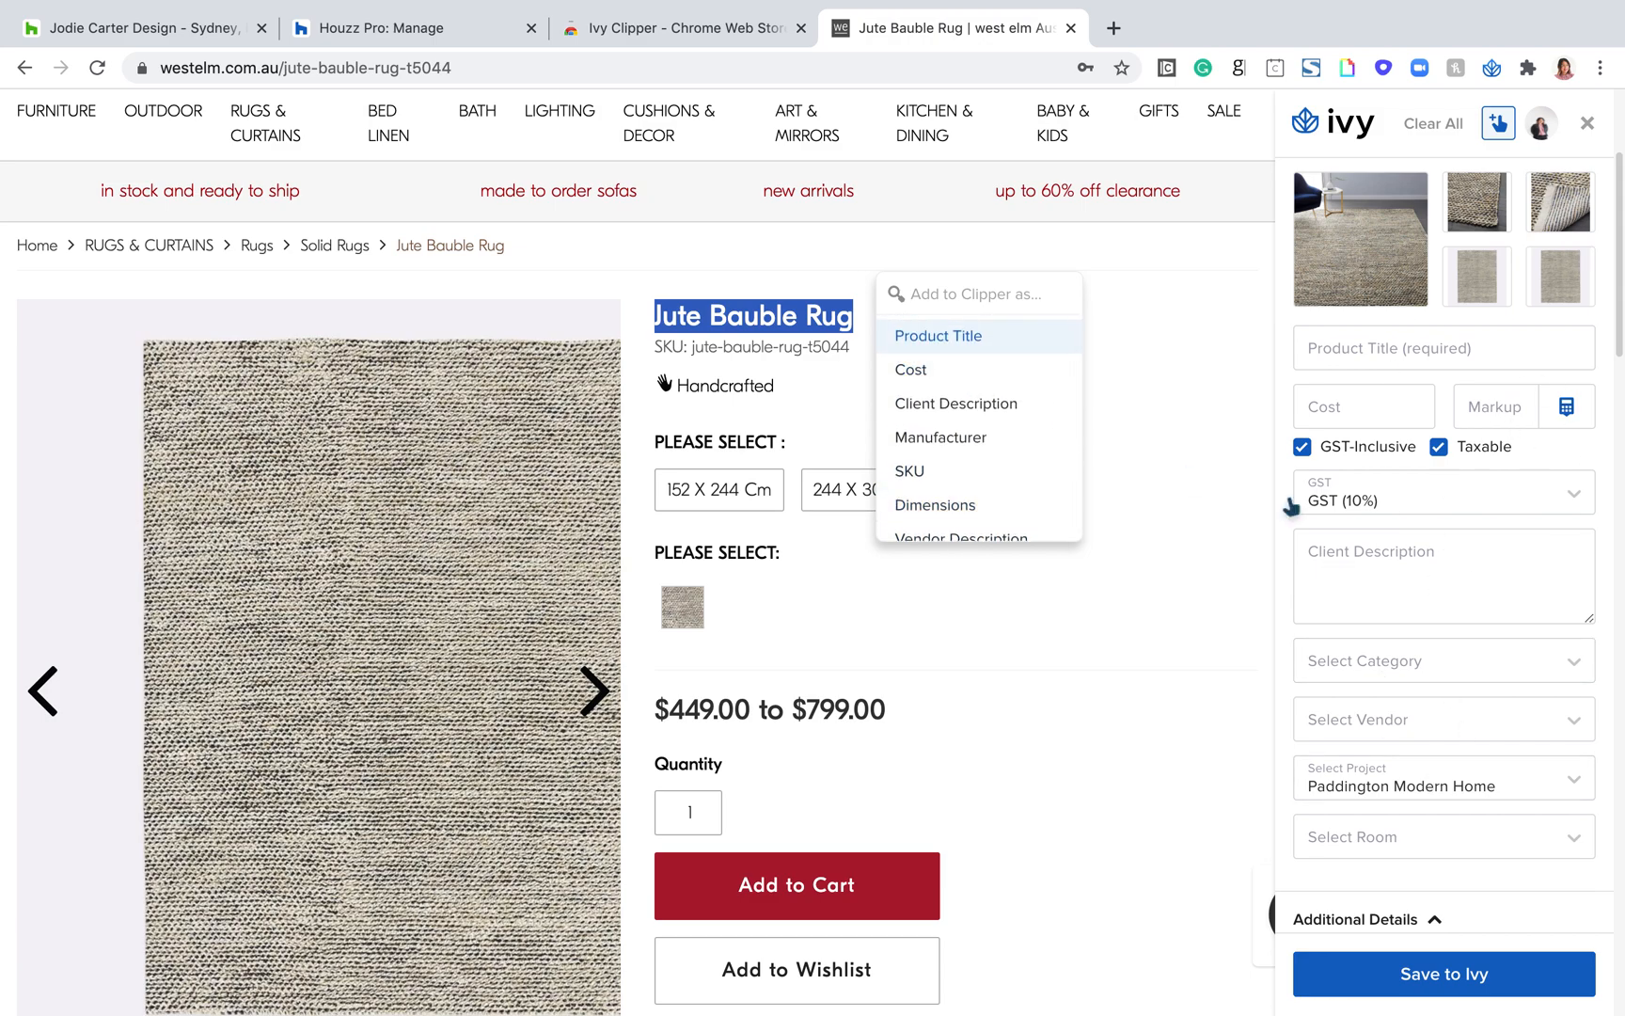
{"action": "left_click", "coordinate": [932, 336]}
Step: Clip the rug's summary paragraph starting "Handwoven from a durable mix of natural jute and dyed wool" as the Client Description
{"action": "scroll", "coordinate": [994, 509], "scroll_direction": "down", "scroll_amount": 1}
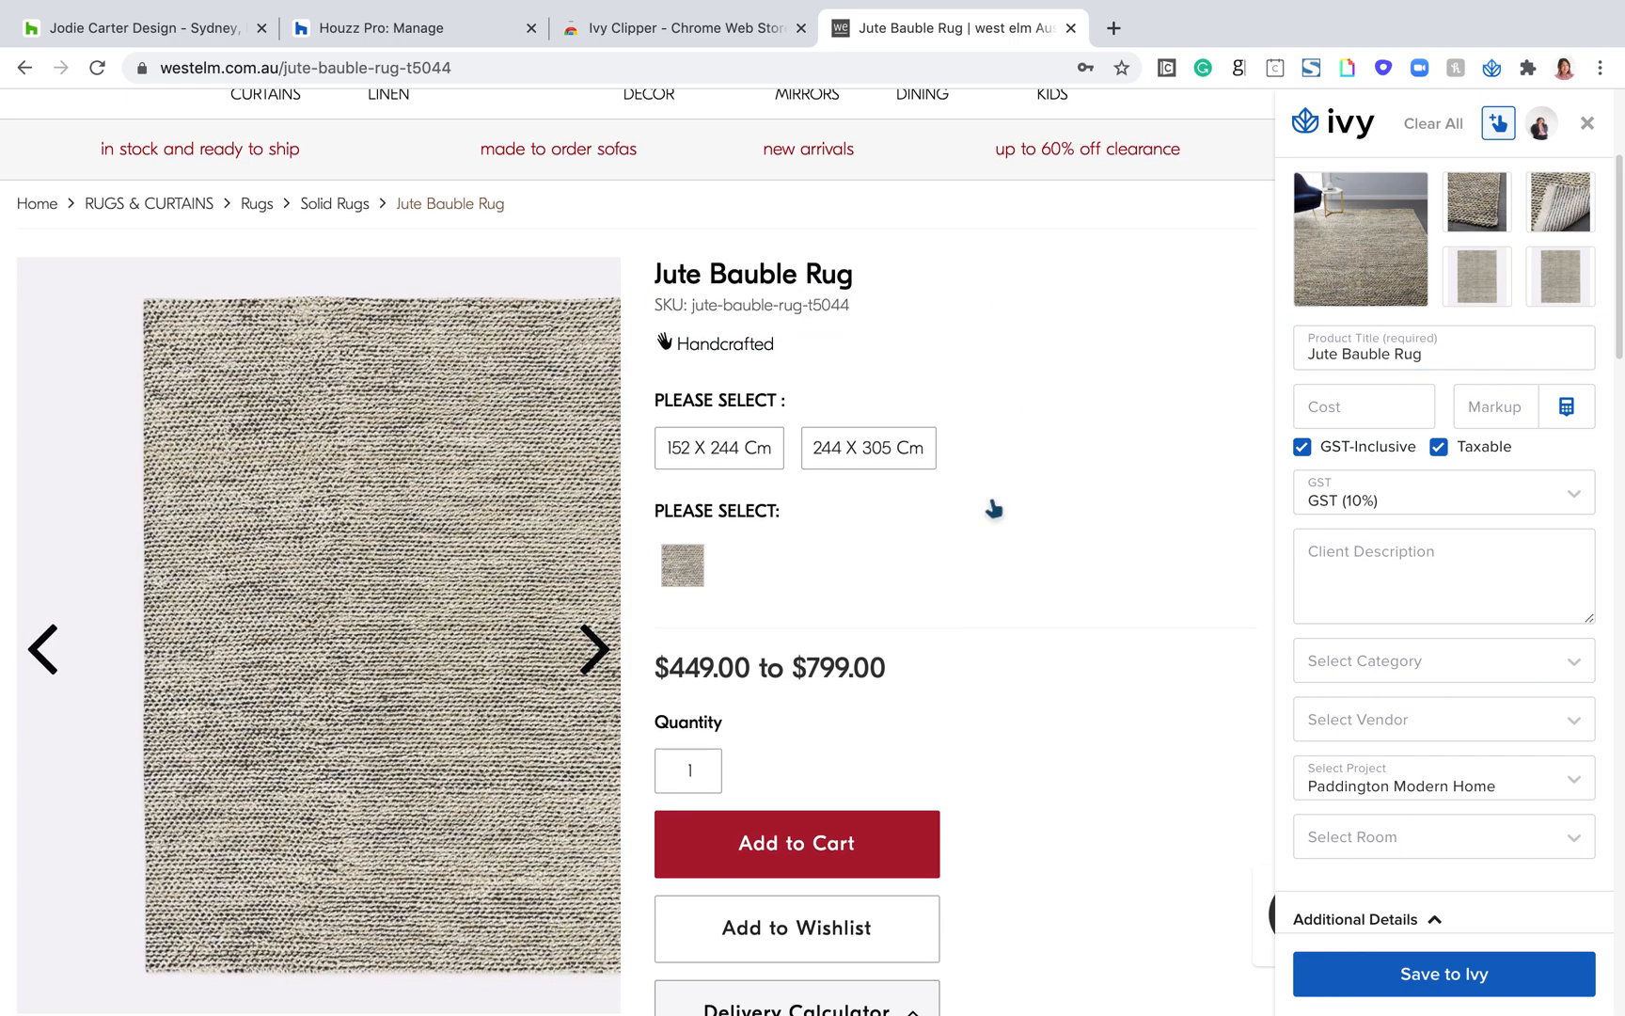
{"action": "scroll", "coordinate": [882, 577], "scroll_direction": "down", "scroll_amount": 3}
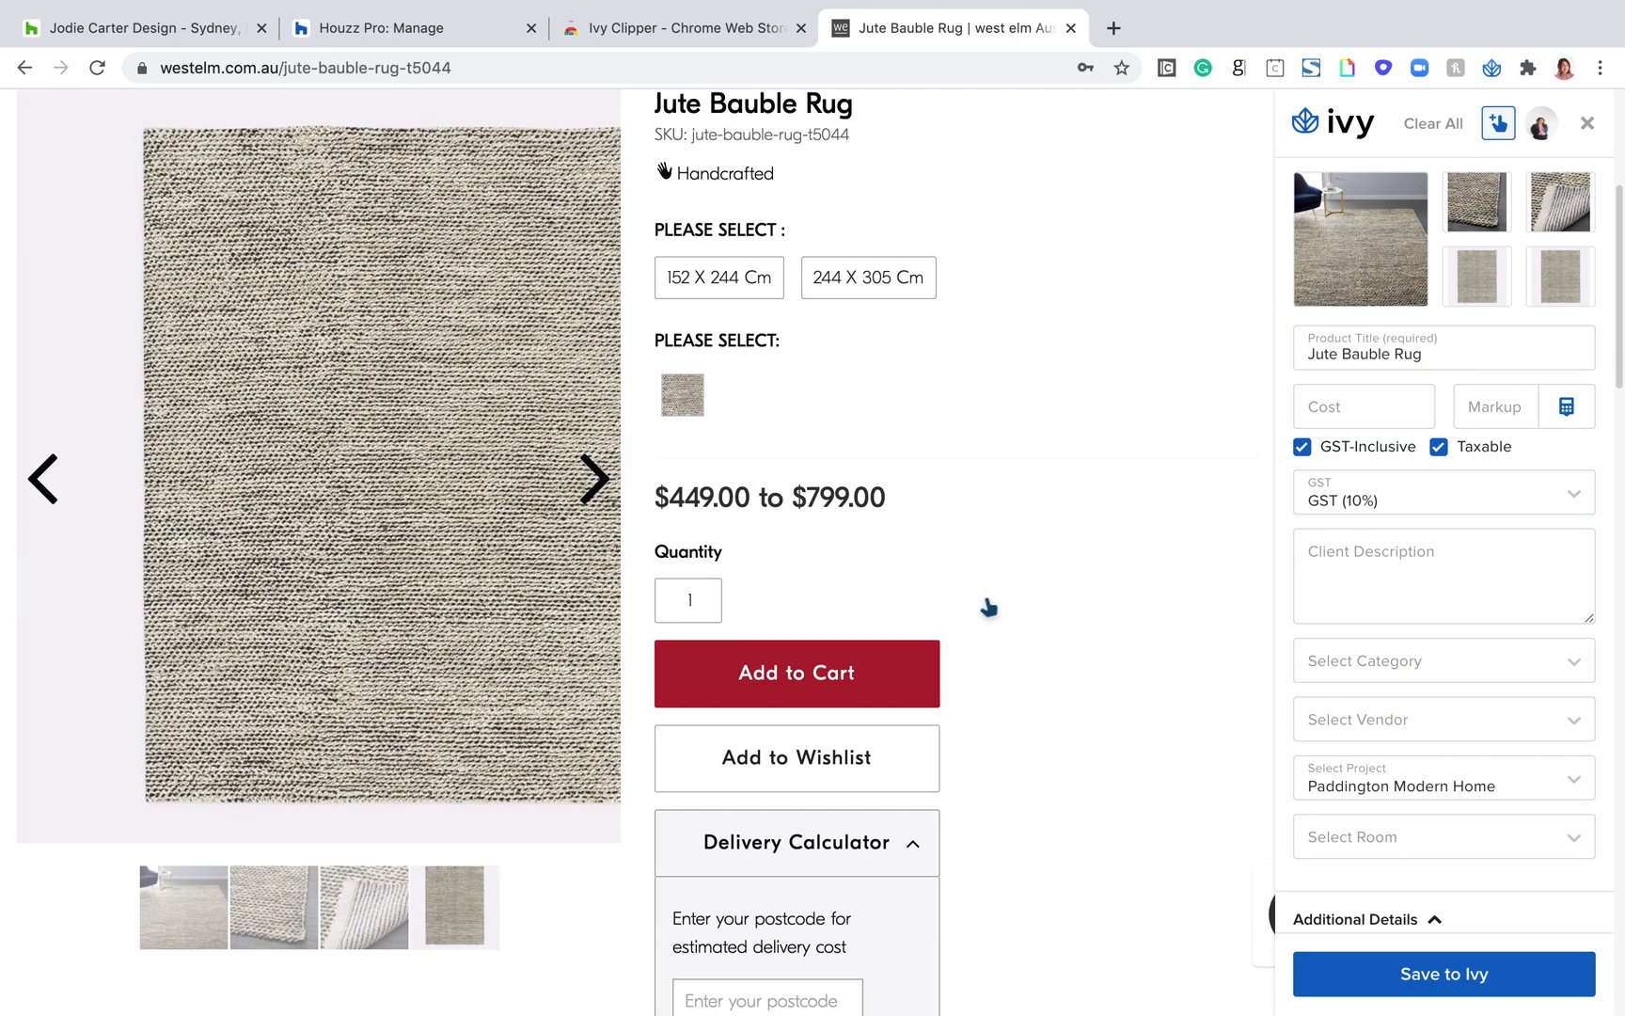
{"action": "scroll", "coordinate": [988, 607], "scroll_direction": "down", "scroll_amount": 8}
{"action": "triple_click", "coordinate": [266, 670]}
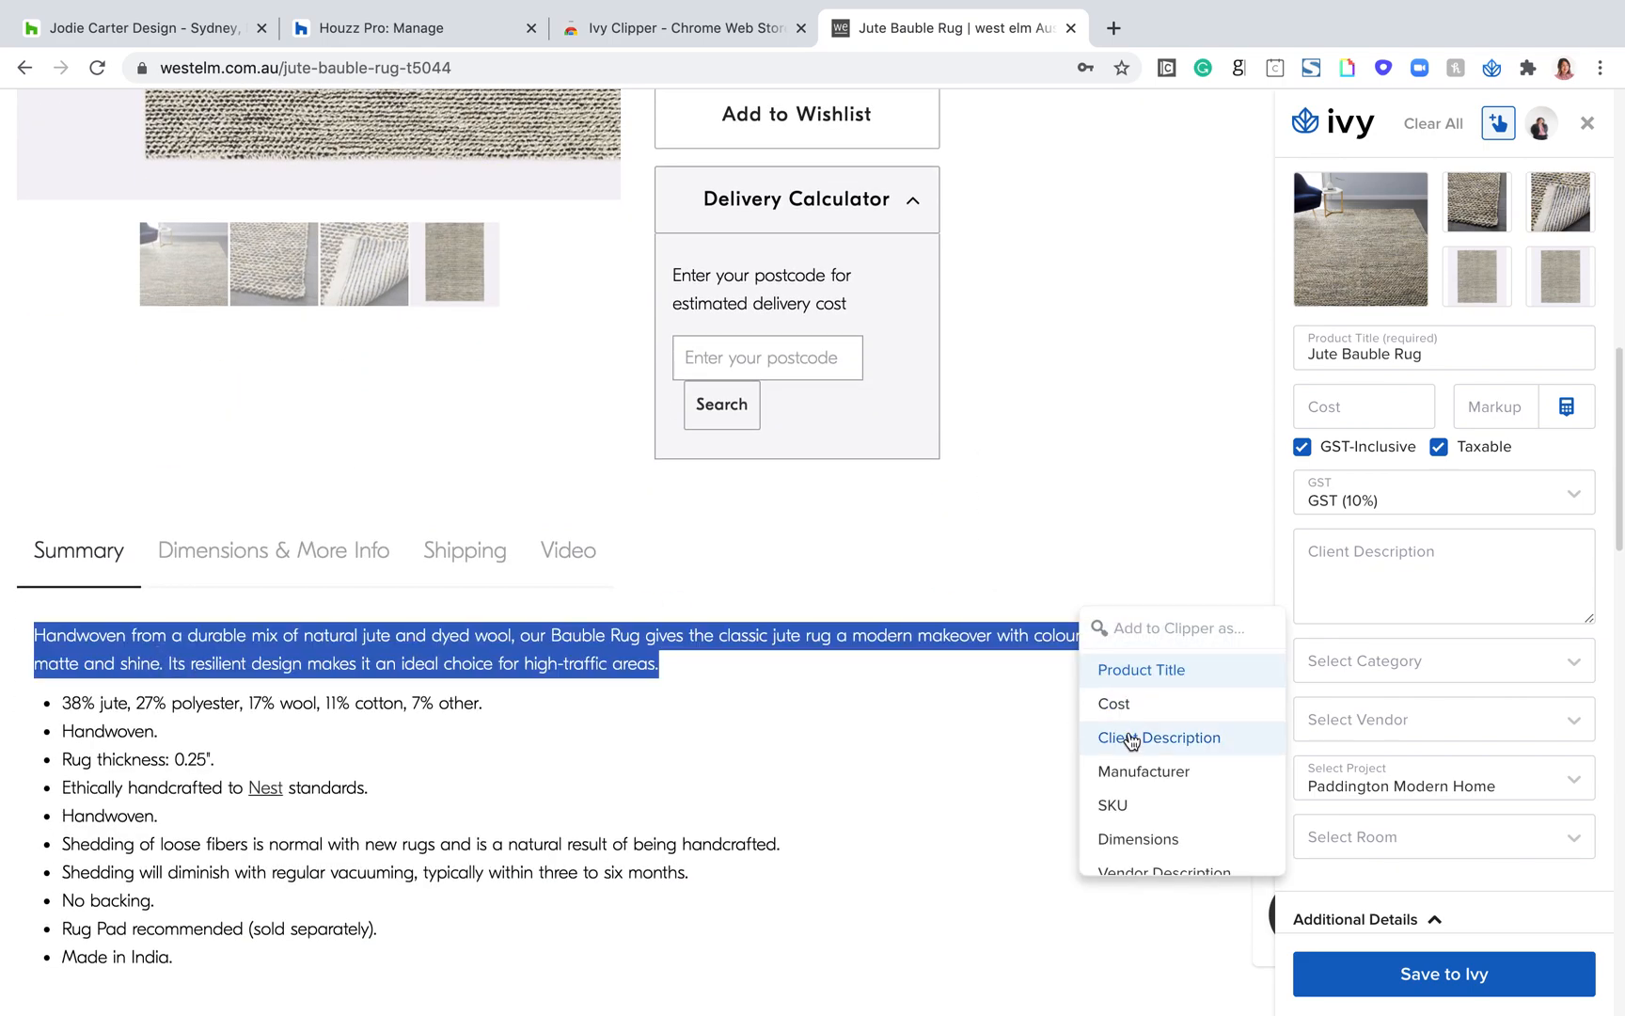
{"action": "left_click", "coordinate": [1131, 740]}
Step: Clip the summary bullet "38% jute, 27% polyester, 17% wool, 11% cotton, 7% other." as the Materials
{"action": "scroll", "coordinate": [715, 684], "scroll_direction": "down", "scroll_amount": 1}
{"action": "left_click_drag", "start_coordinate": [62, 646], "coordinate": [481, 649]}
{"action": "scroll", "coordinate": [563, 771], "scroll_direction": "down", "scroll_amount": 4}
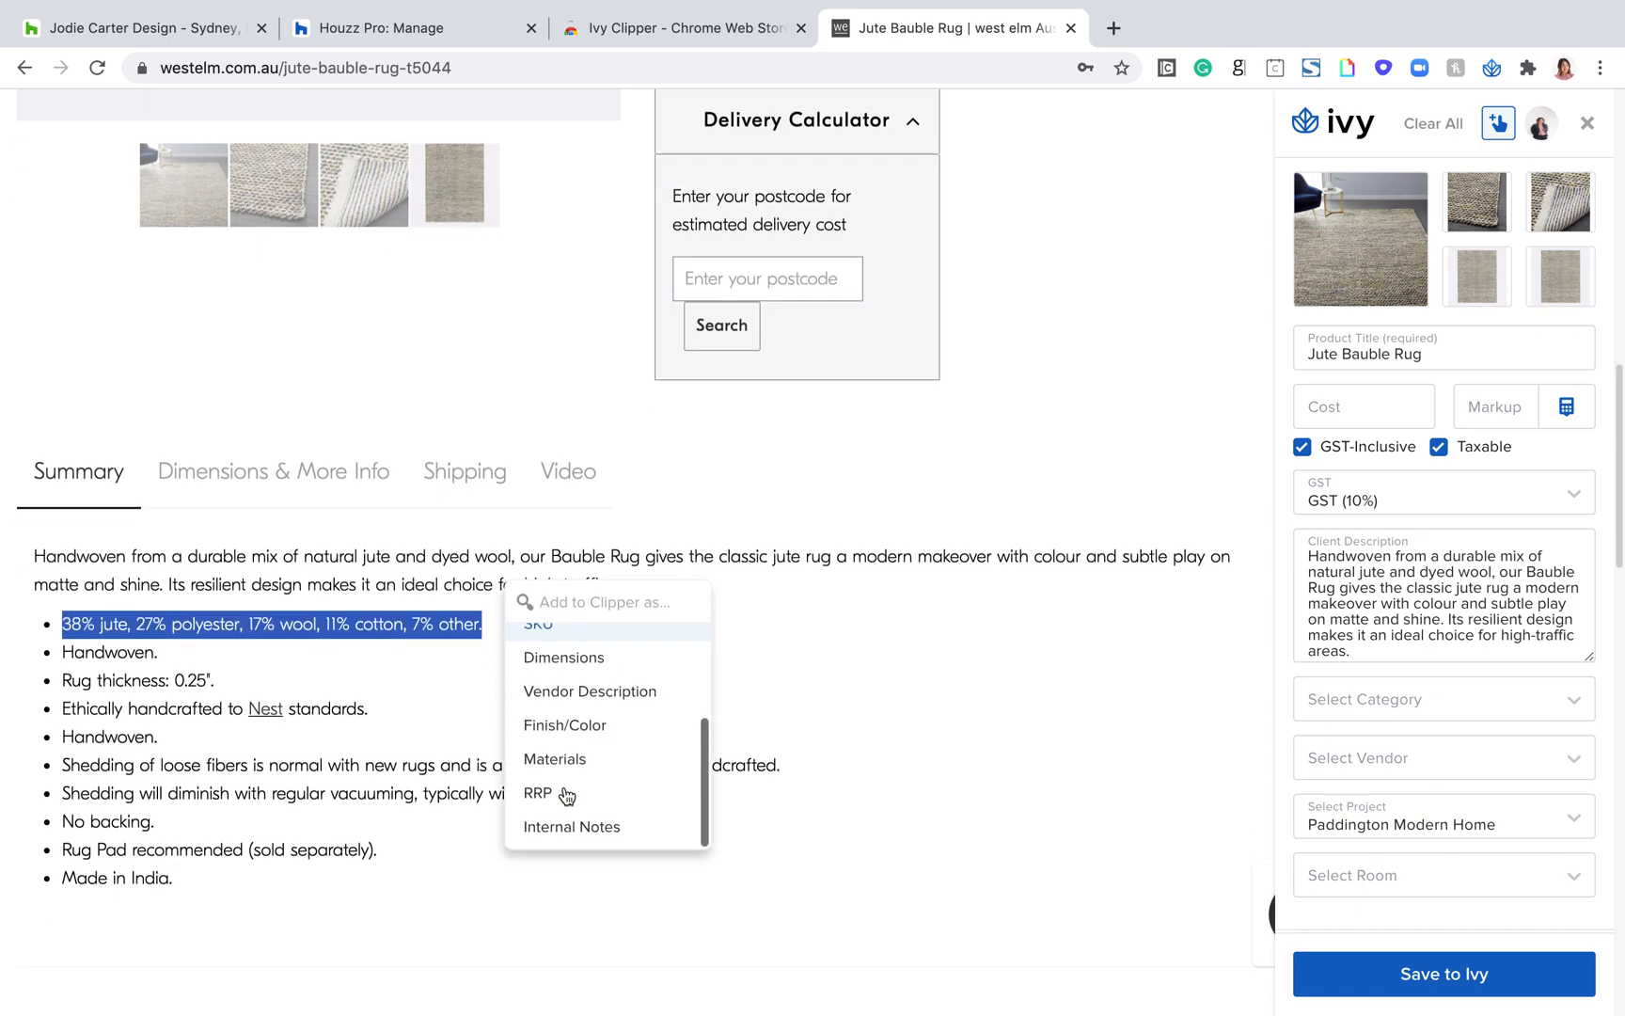
{"action": "left_click", "coordinate": [569, 765]}
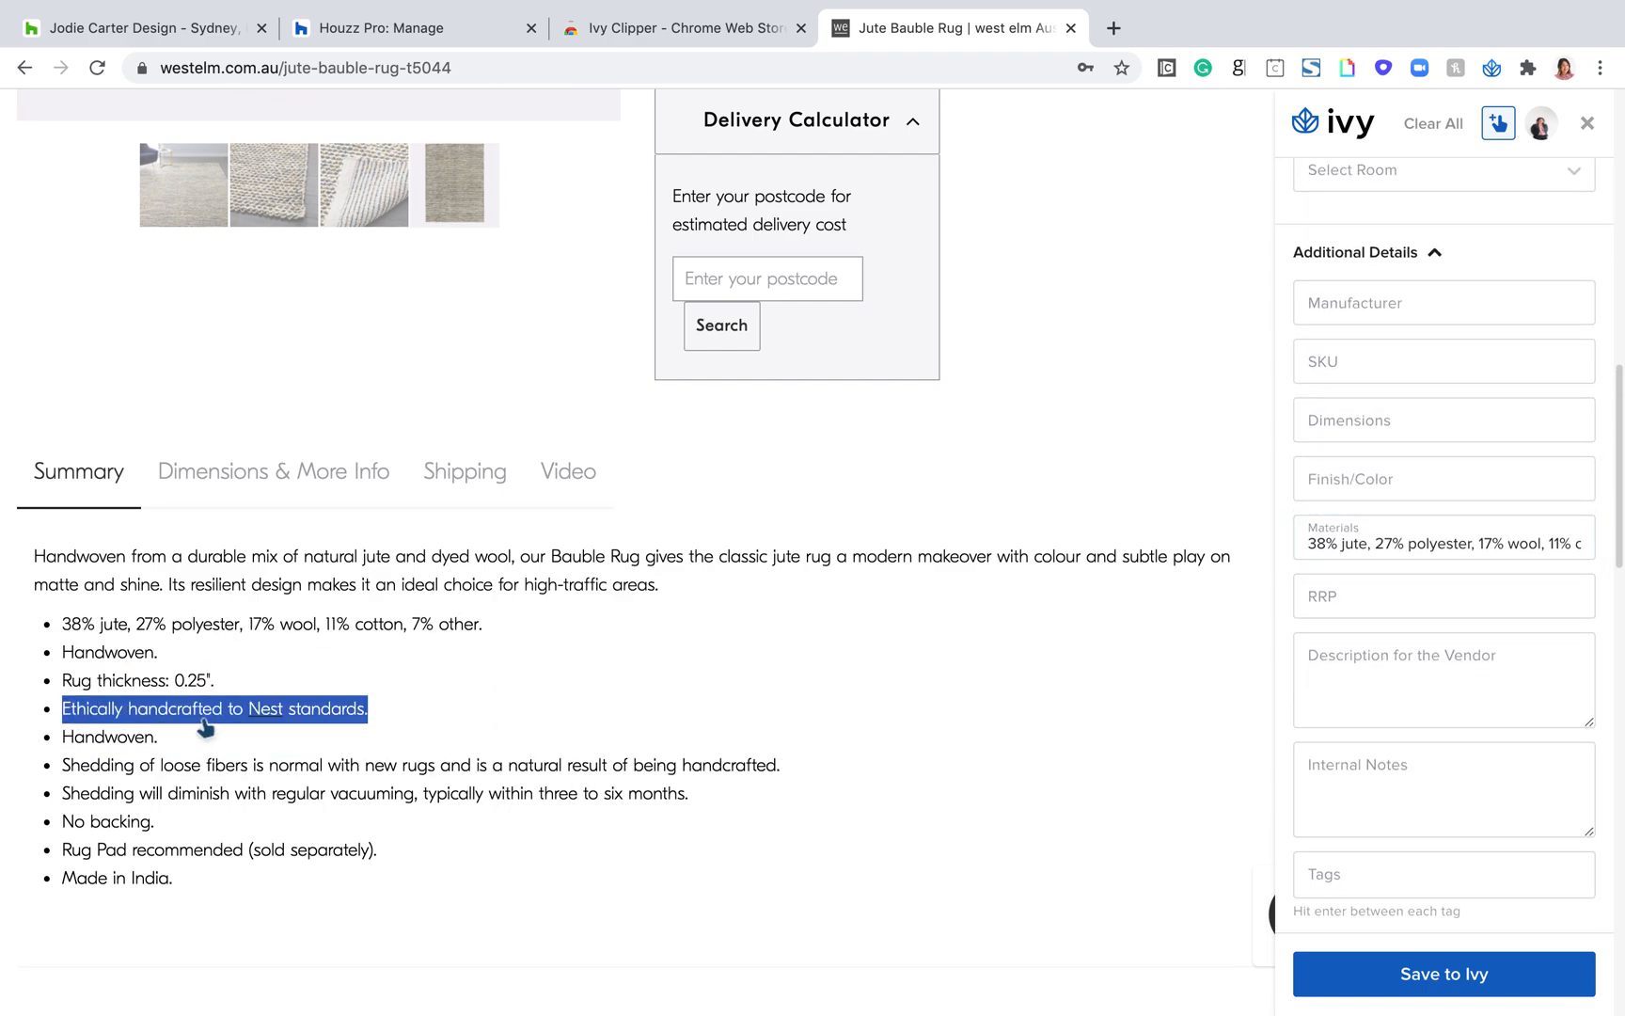
Step: Bring up the rug's Dimensions & More Info details with the clipper's text selection switched off, and switch the selection back on
{"action": "scroll", "coordinate": [291, 692], "scroll_direction": "up", "scroll_amount": 1}
{"action": "scroll", "coordinate": [291, 691], "scroll_direction": "up", "scroll_amount": 1}
{"action": "left_click", "coordinate": [334, 527]}
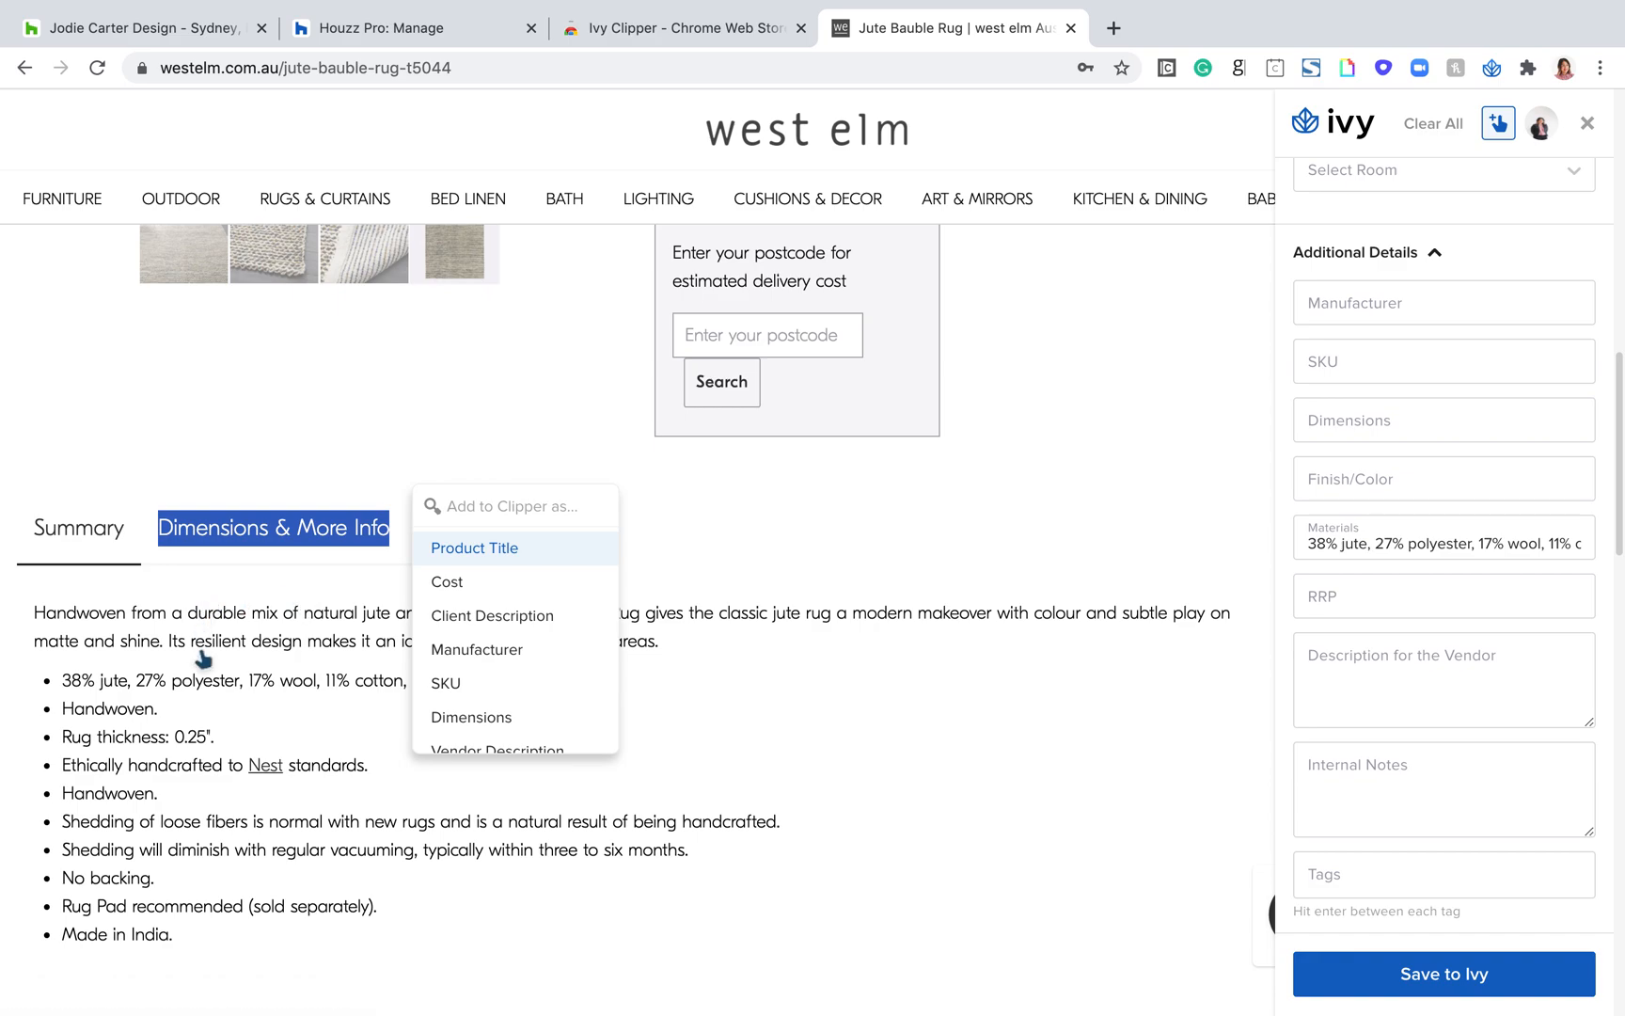
{"action": "left_click", "coordinate": [798, 754]}
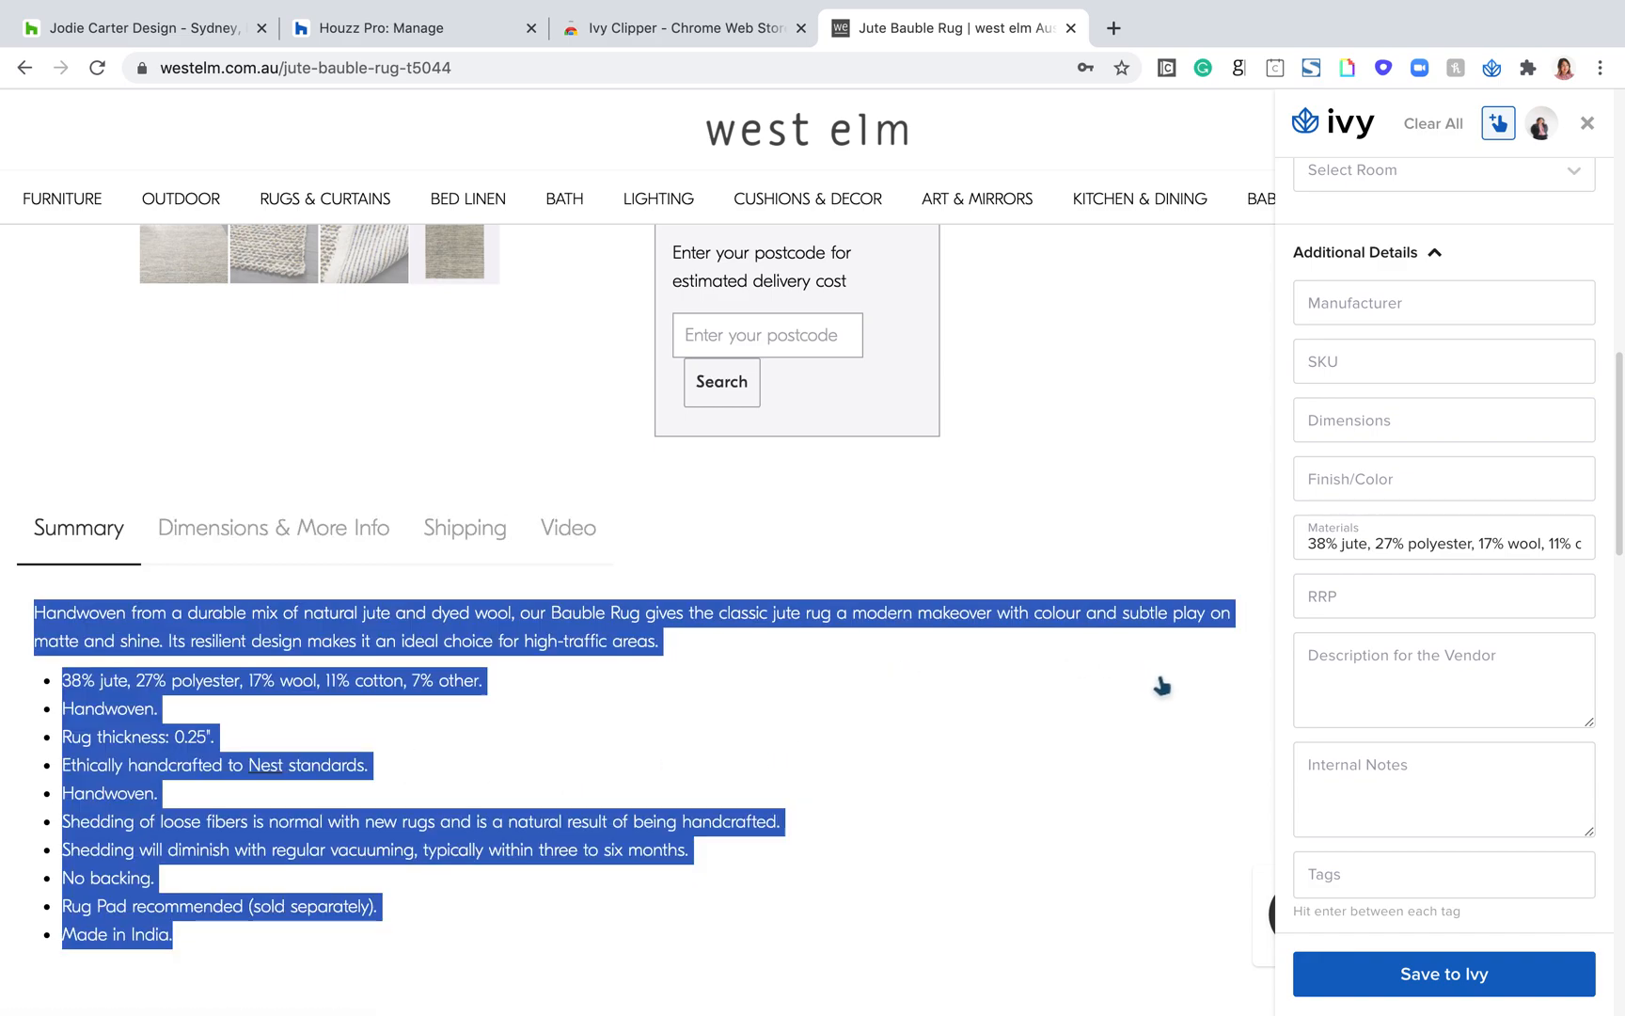
{"action": "left_click", "coordinate": [1498, 124]}
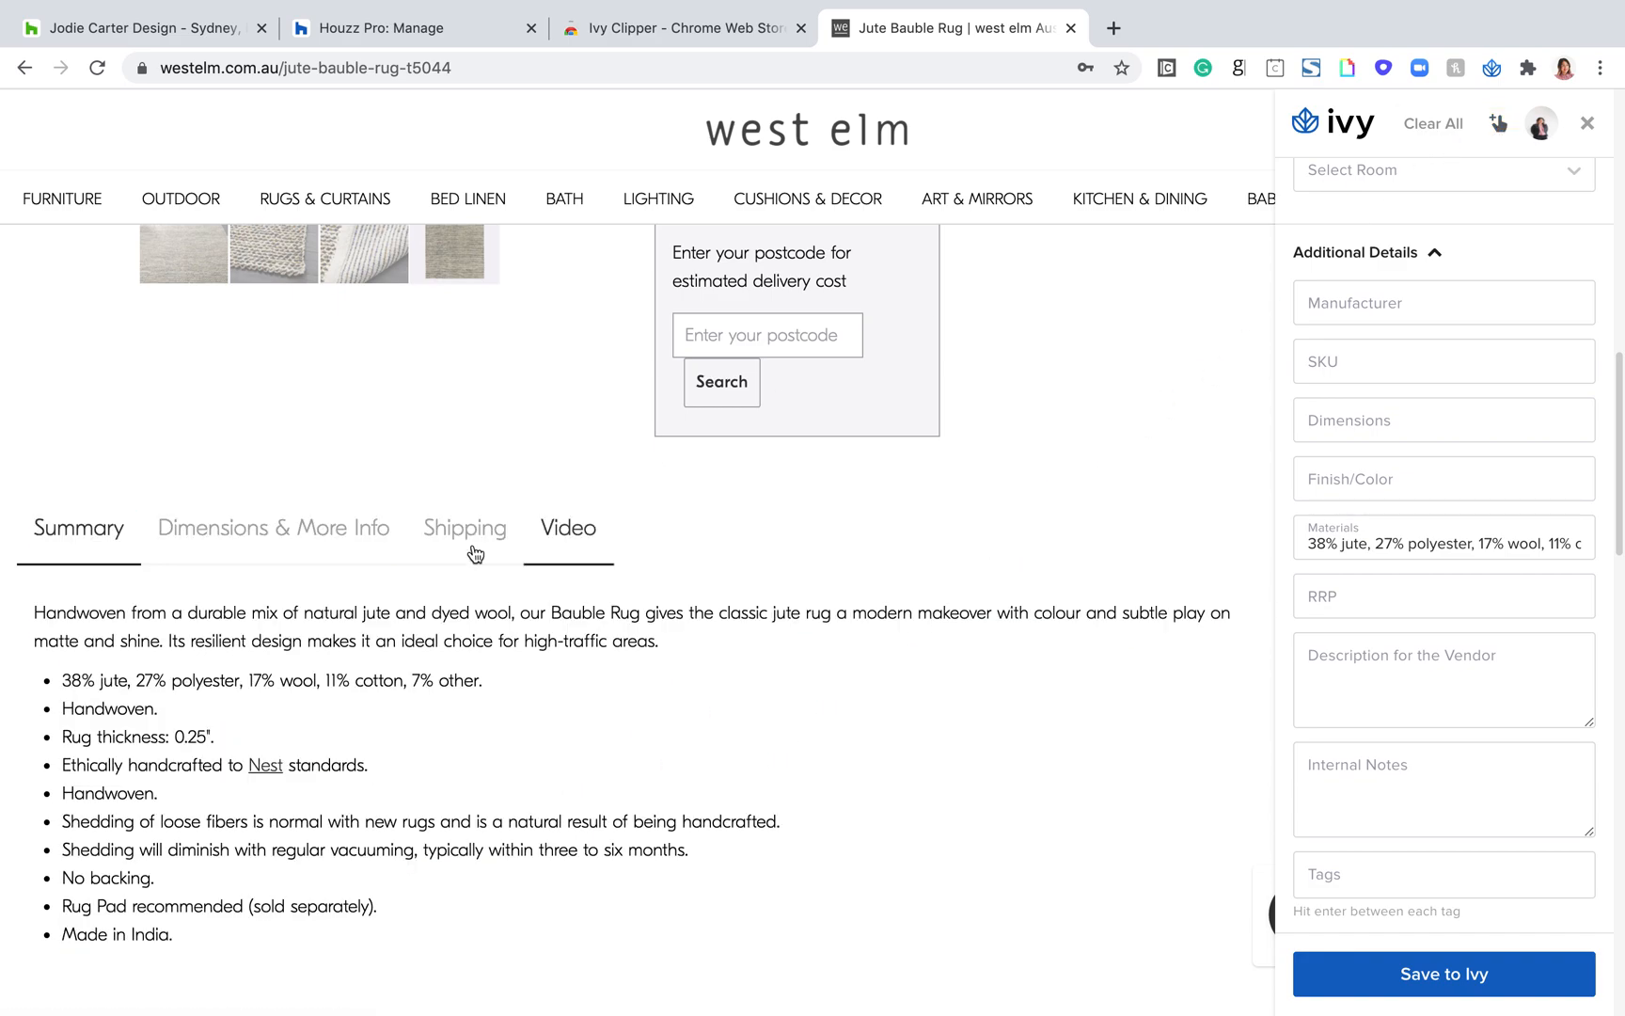
{"action": "left_click", "coordinate": [290, 532]}
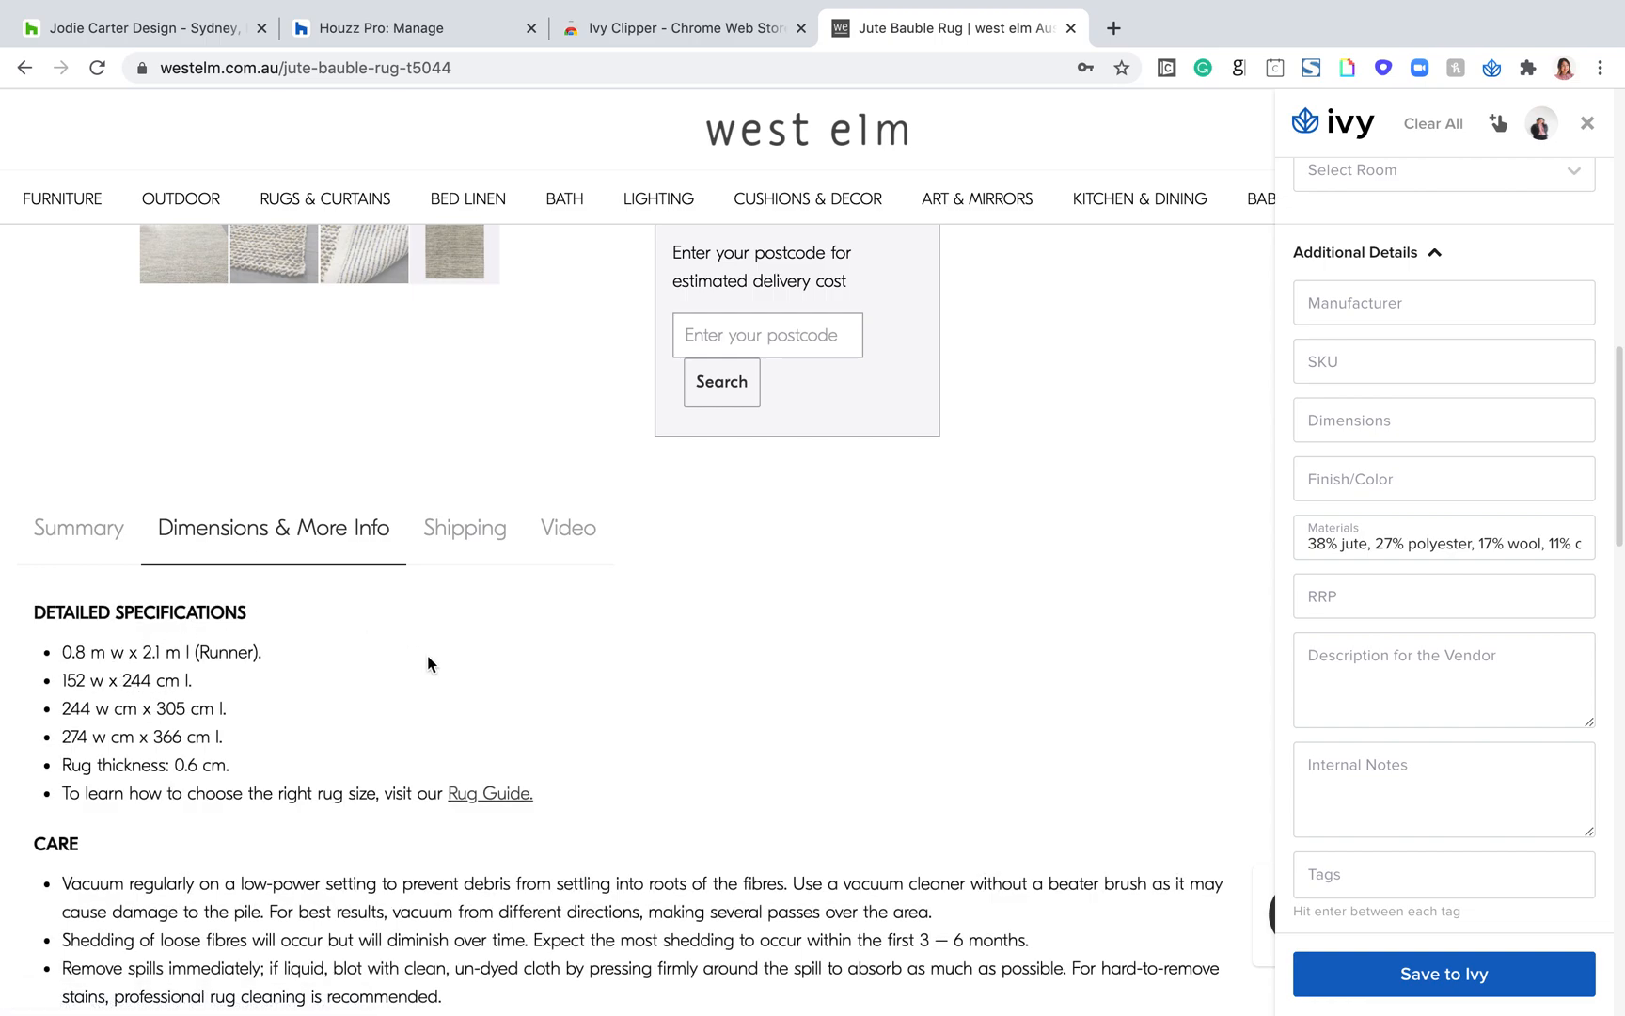
{"action": "left_click", "coordinate": [1499, 123]}
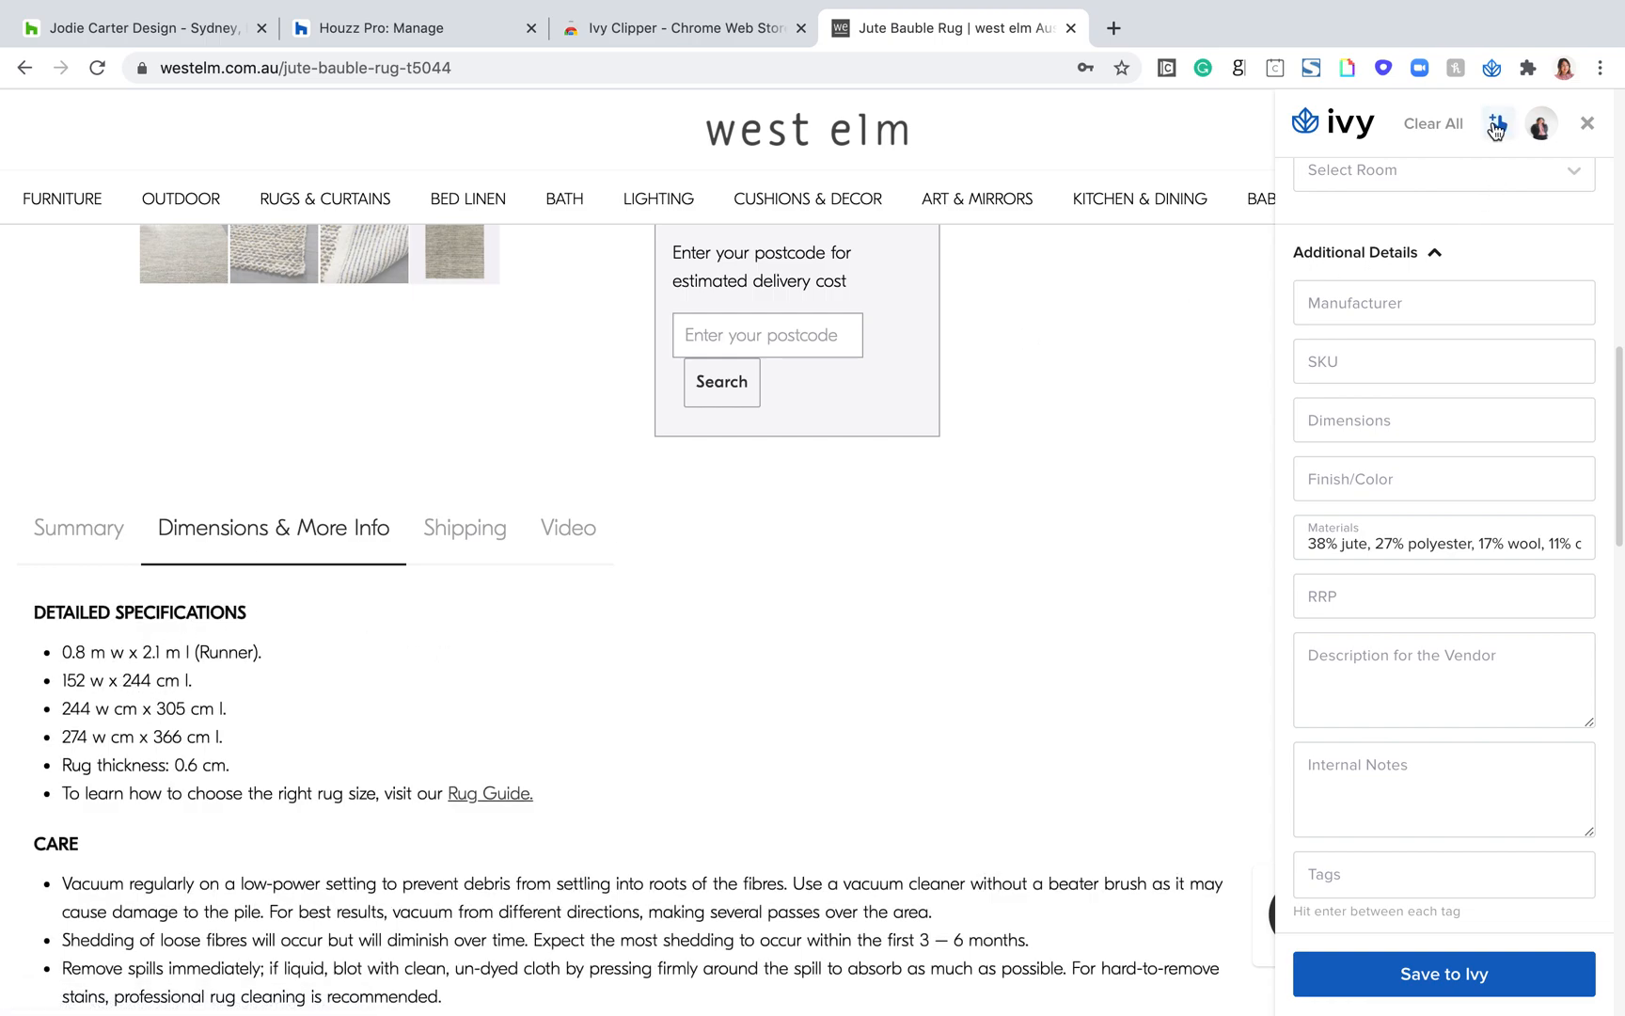
Step: Clip the rug specification "152 w x 244 cm l." as the Dimensions
{"action": "left_click", "coordinate": [183, 681]}
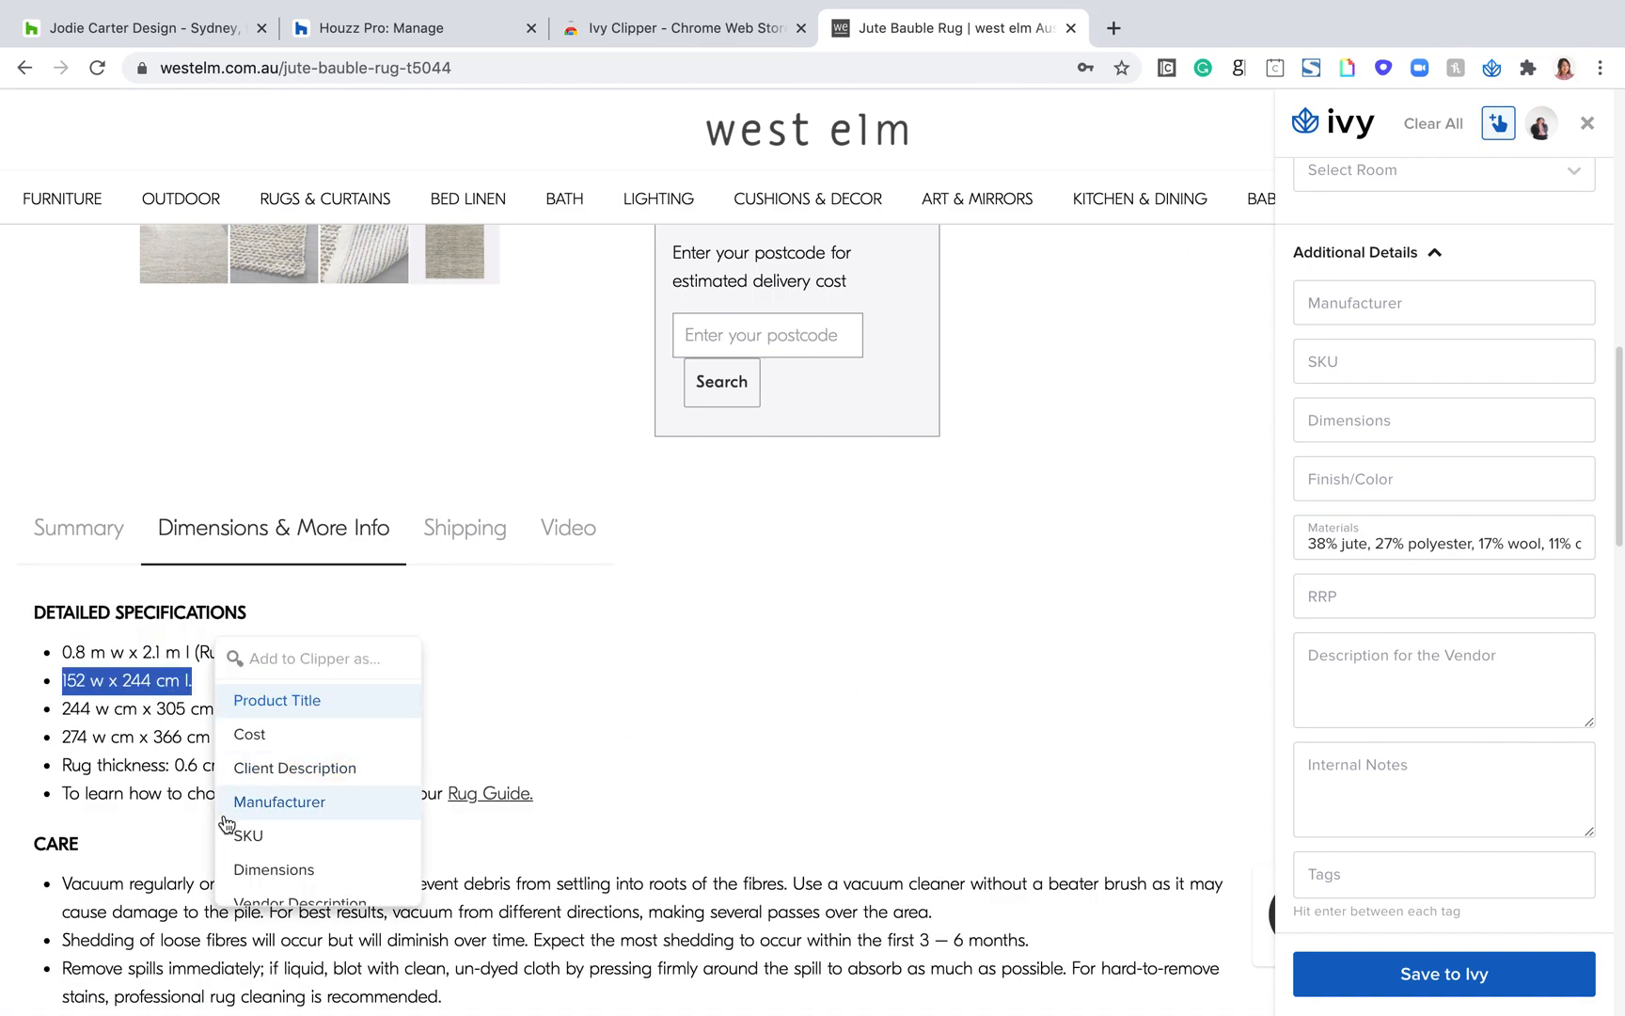
{"action": "scroll", "coordinate": [287, 821], "scroll_direction": "down", "scroll_amount": 3}
{"action": "scroll", "coordinate": [290, 806], "scroll_direction": "up", "scroll_amount": 2}
{"action": "left_click", "coordinate": [291, 798]}
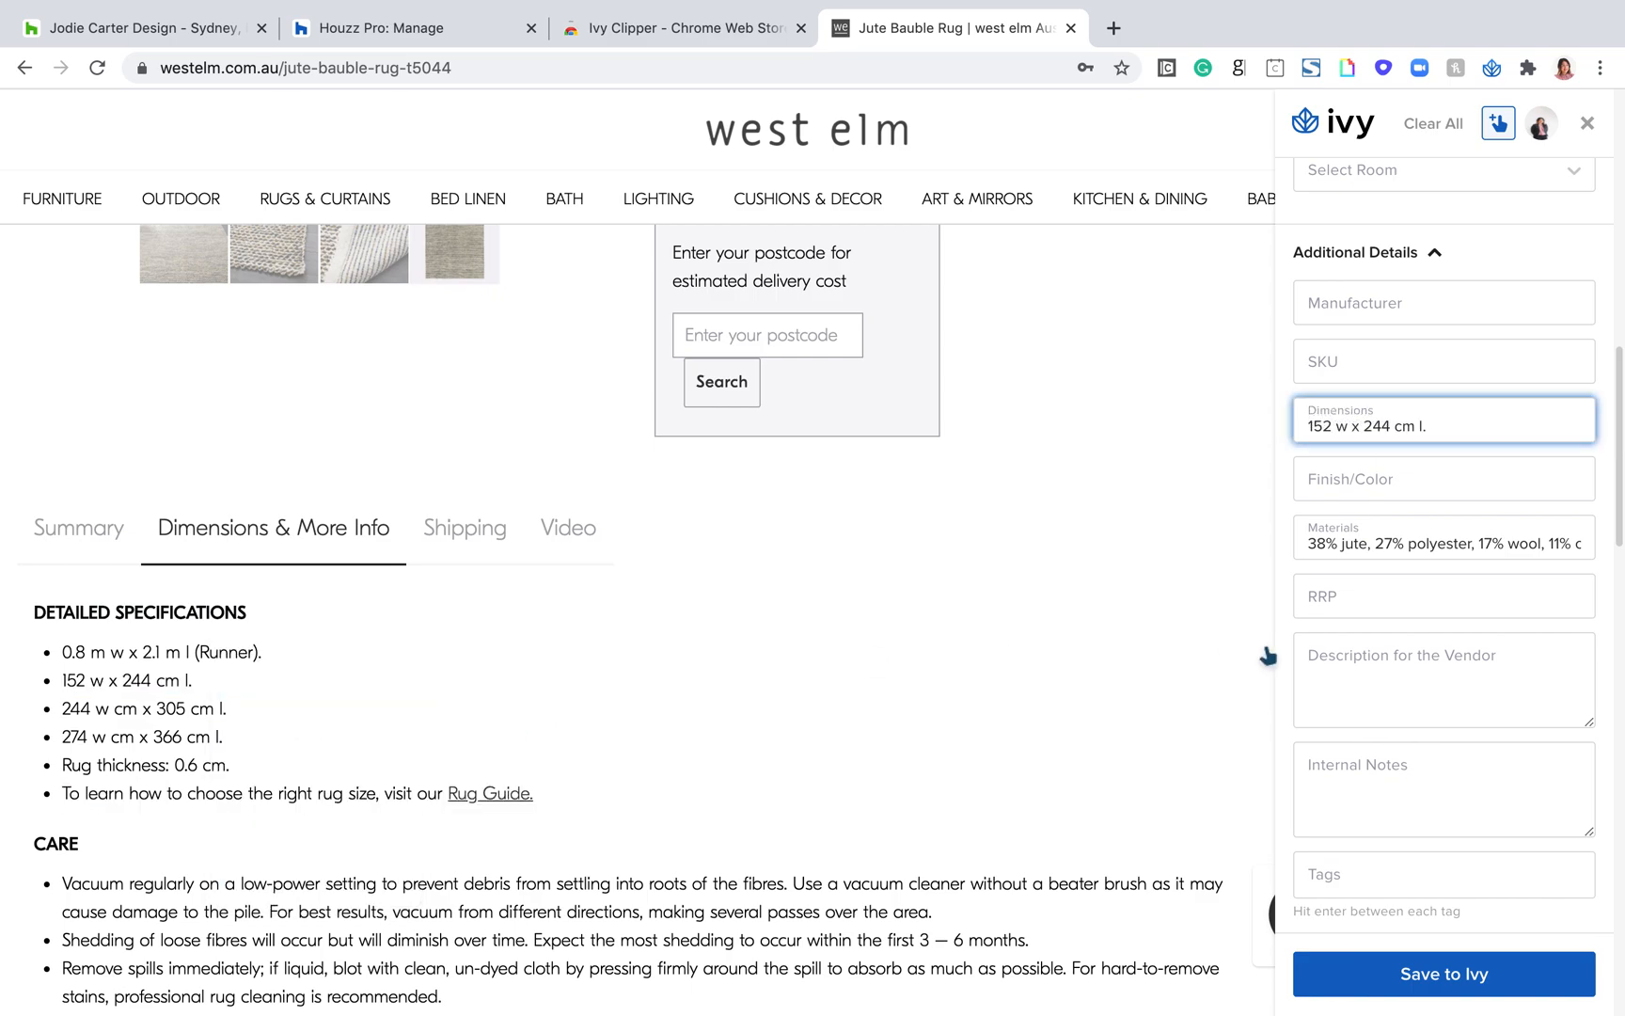
Step: Clip the upper price of the rug's price range, $799.00, as the Cost
{"action": "scroll", "coordinate": [1405, 760], "scroll_direction": "up", "scroll_amount": 7}
{"action": "scroll", "coordinate": [1408, 759], "scroll_direction": "down", "scroll_amount": 3}
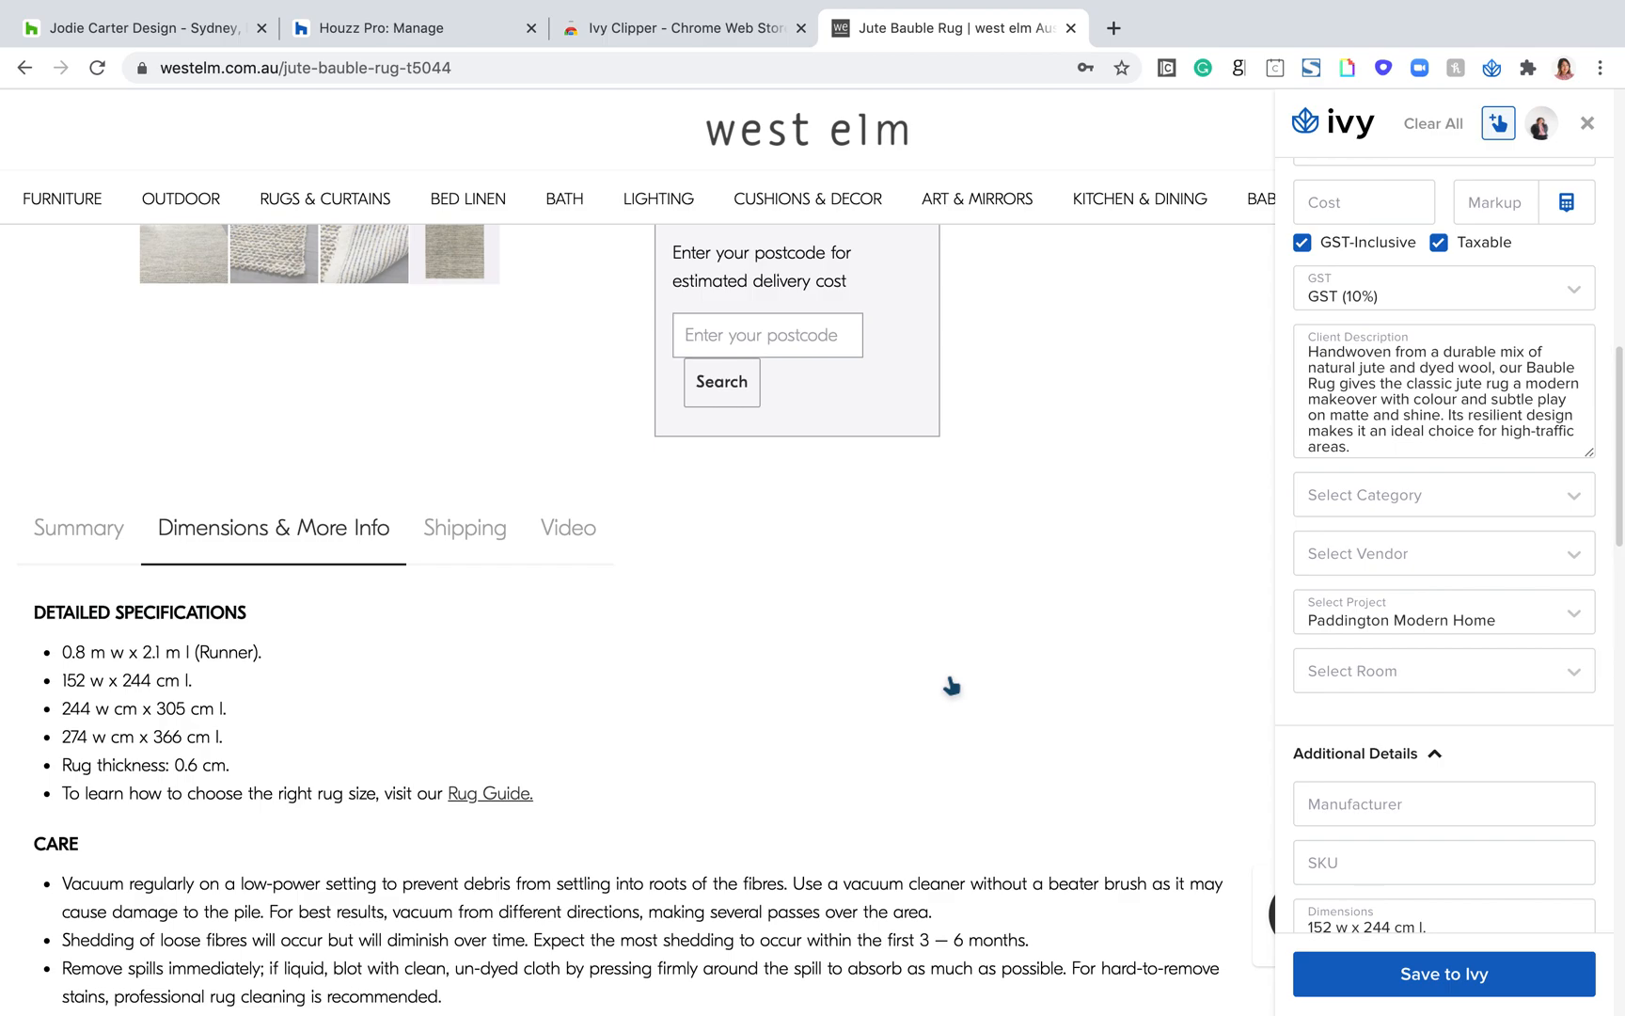
{"action": "scroll", "coordinate": [952, 687], "scroll_direction": "up", "scroll_amount": 2}
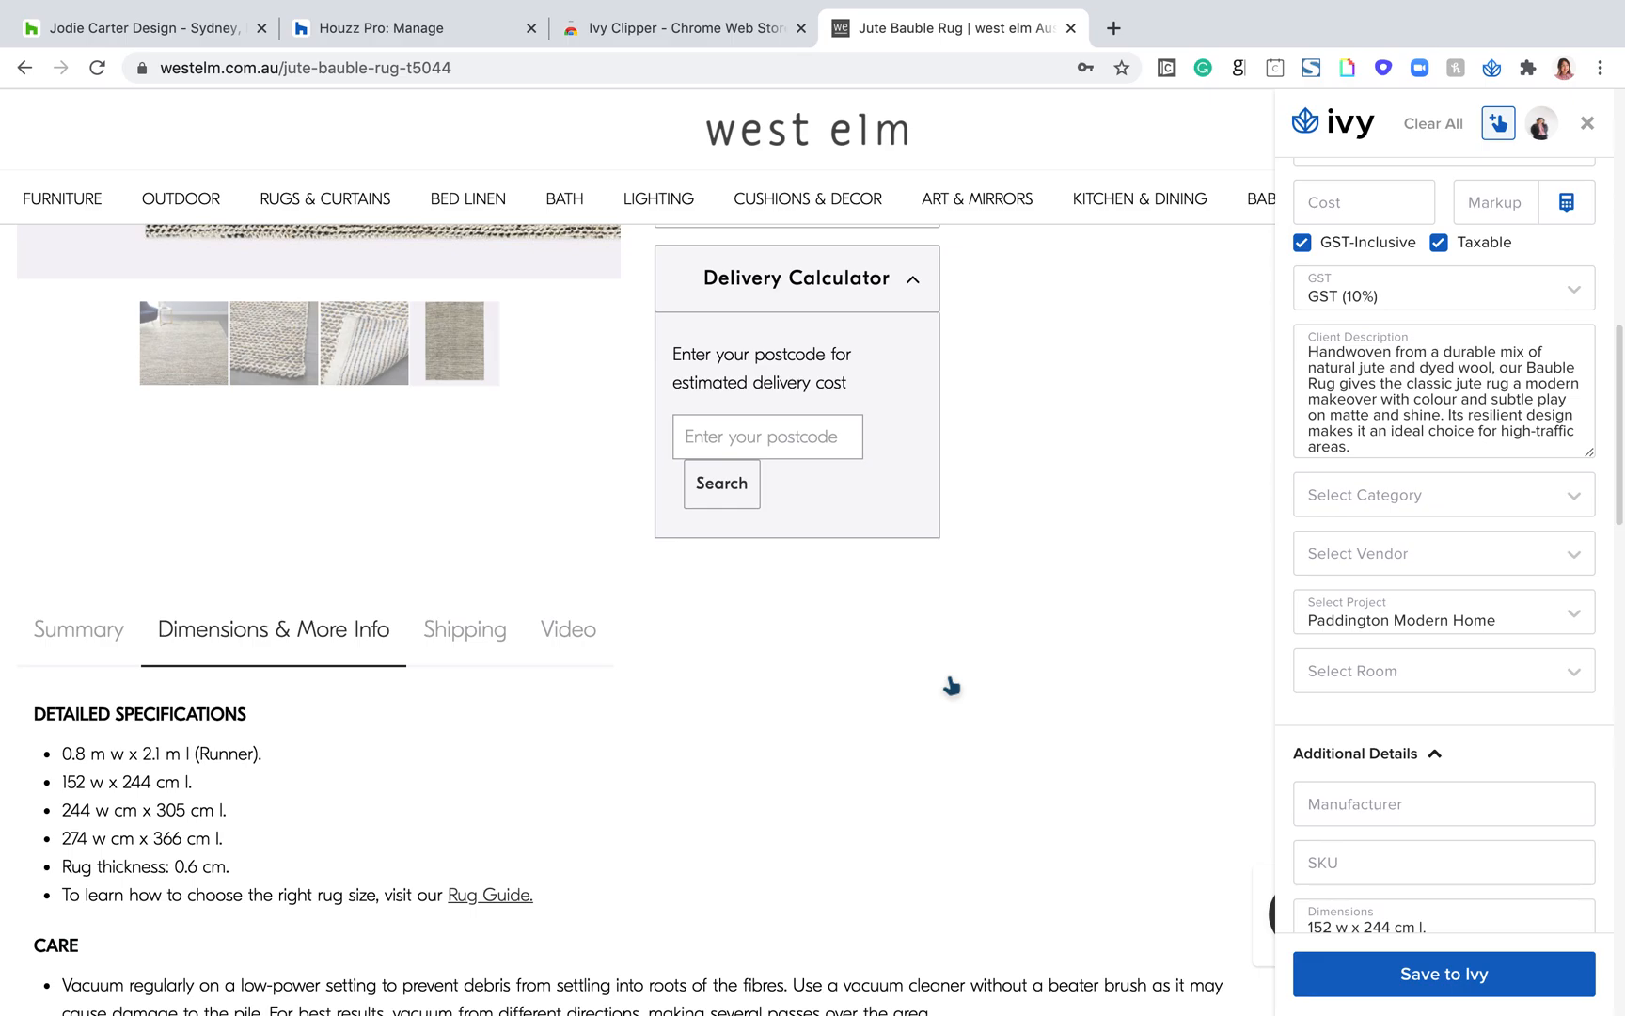
{"action": "scroll", "coordinate": [952, 687], "scroll_direction": "up", "scroll_amount": 10}
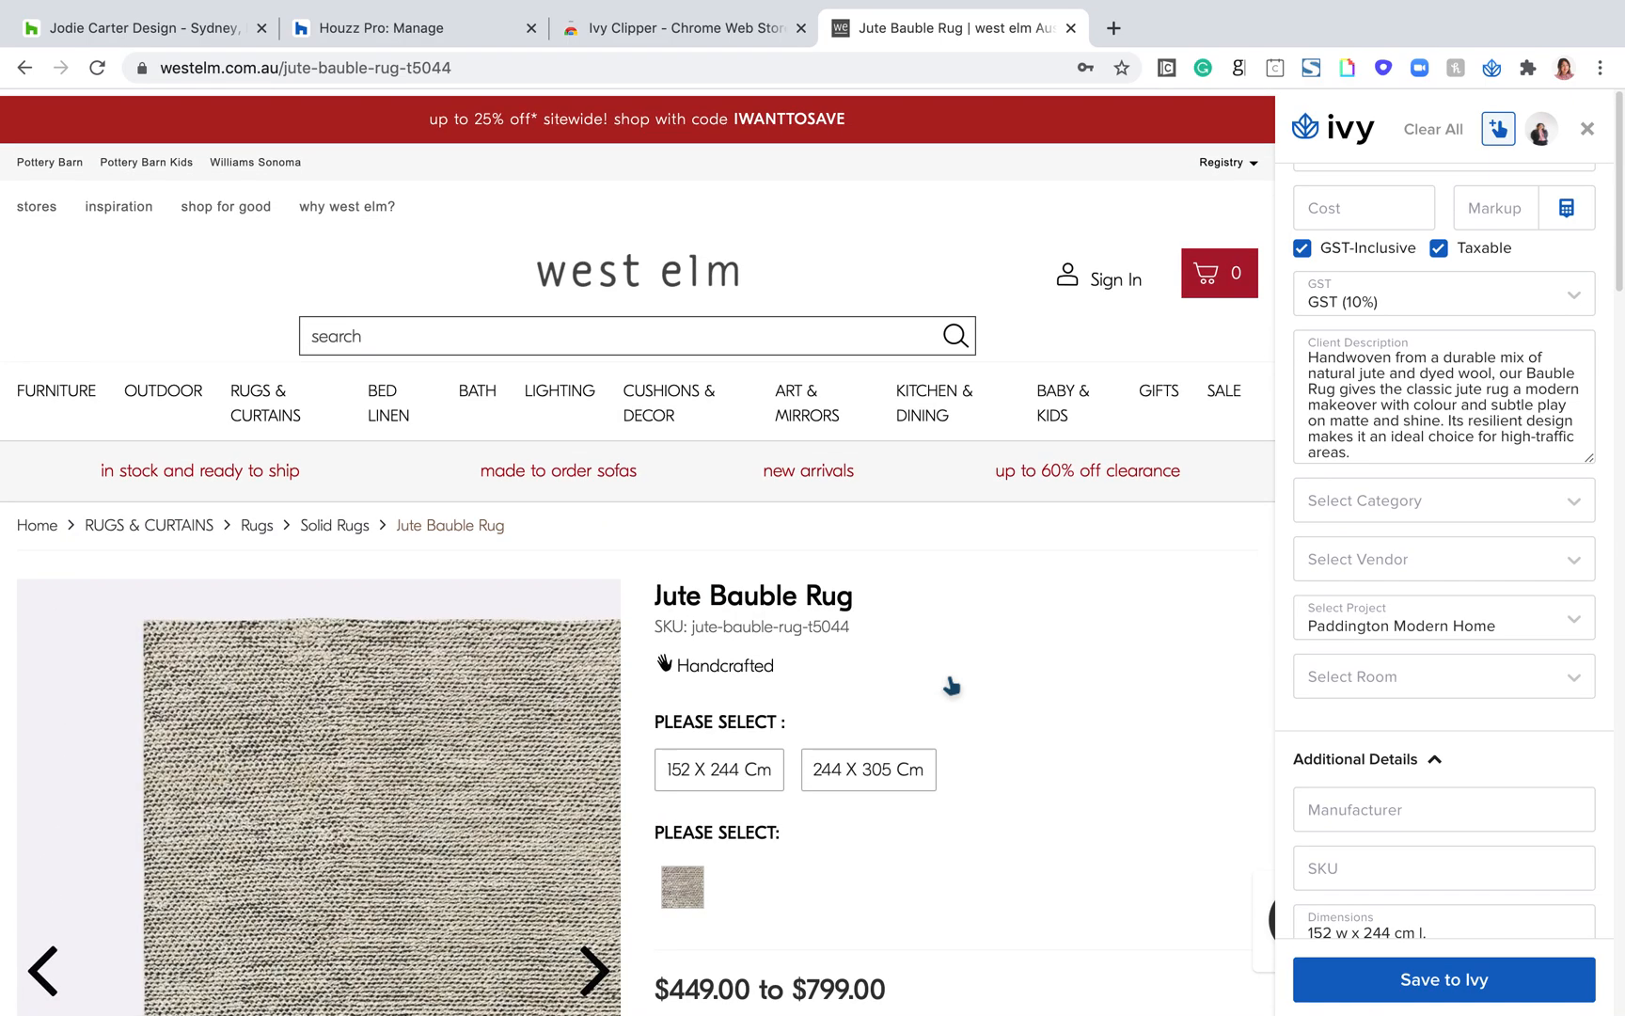
{"action": "scroll", "coordinate": [1435, 558], "scroll_direction": "up", "scroll_amount": 3}
{"action": "scroll", "coordinate": [1125, 671], "scroll_direction": "down", "scroll_amount": 2}
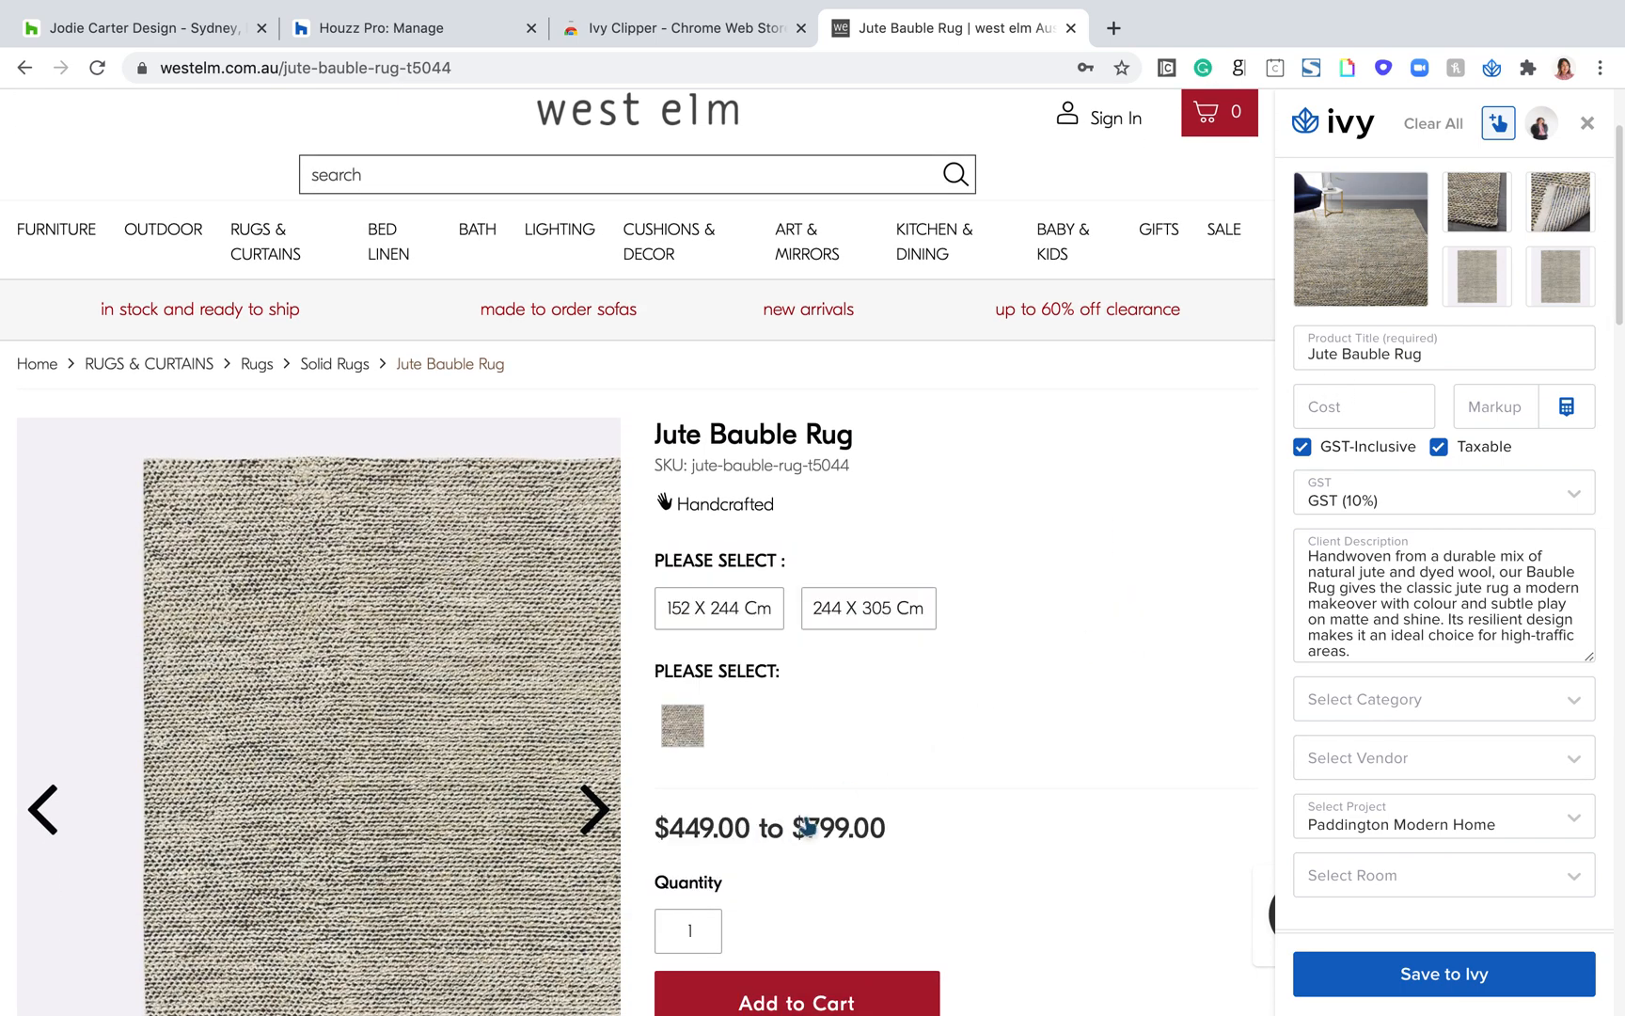
{"action": "double_click", "coordinate": [871, 842]}
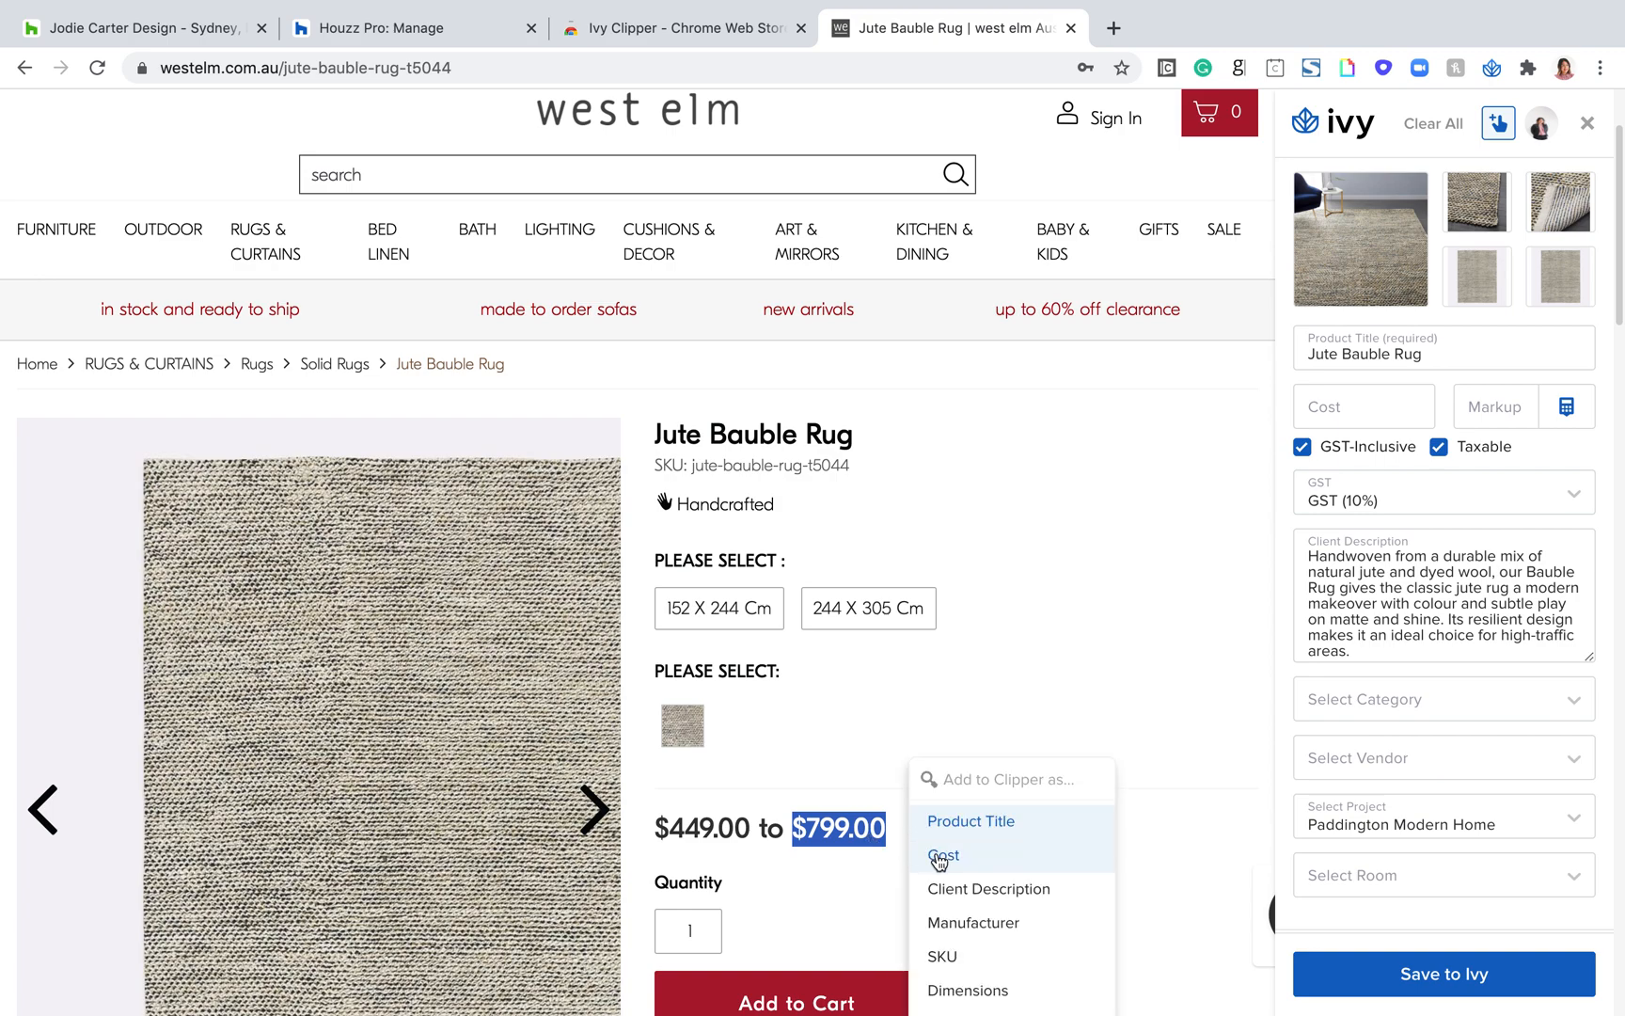
{"action": "left_click", "coordinate": [939, 861]}
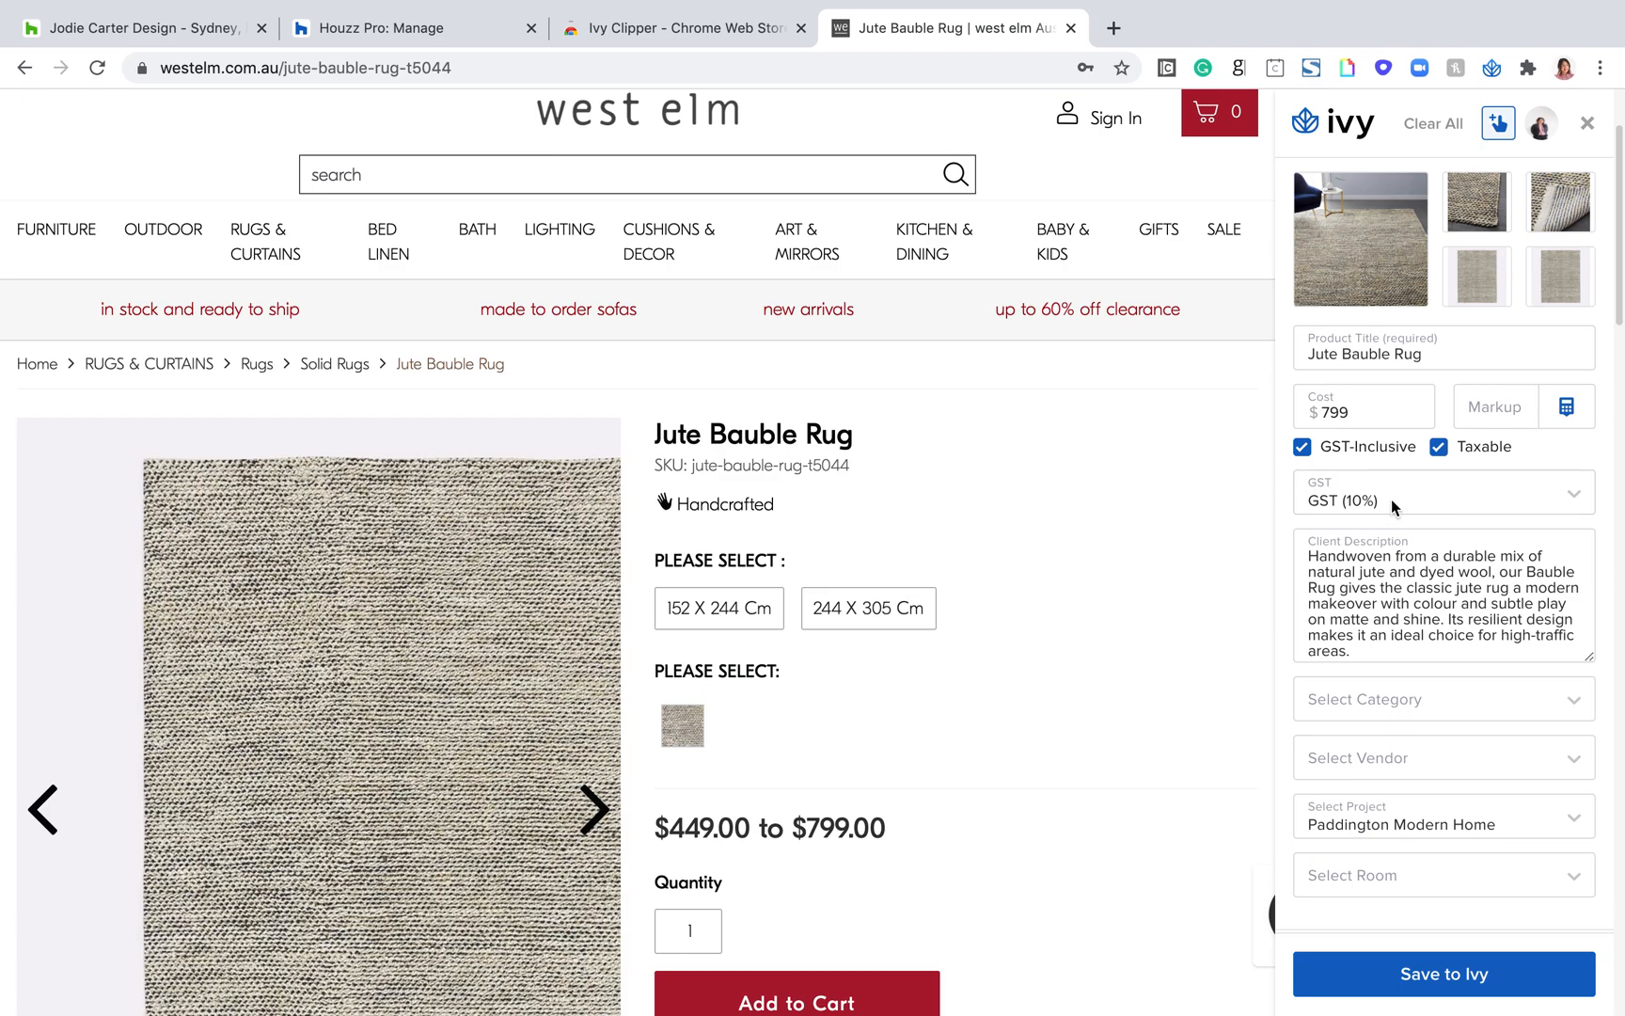
{"action": "scroll", "coordinate": [1448, 391], "scroll_direction": "up", "scroll_amount": 2}
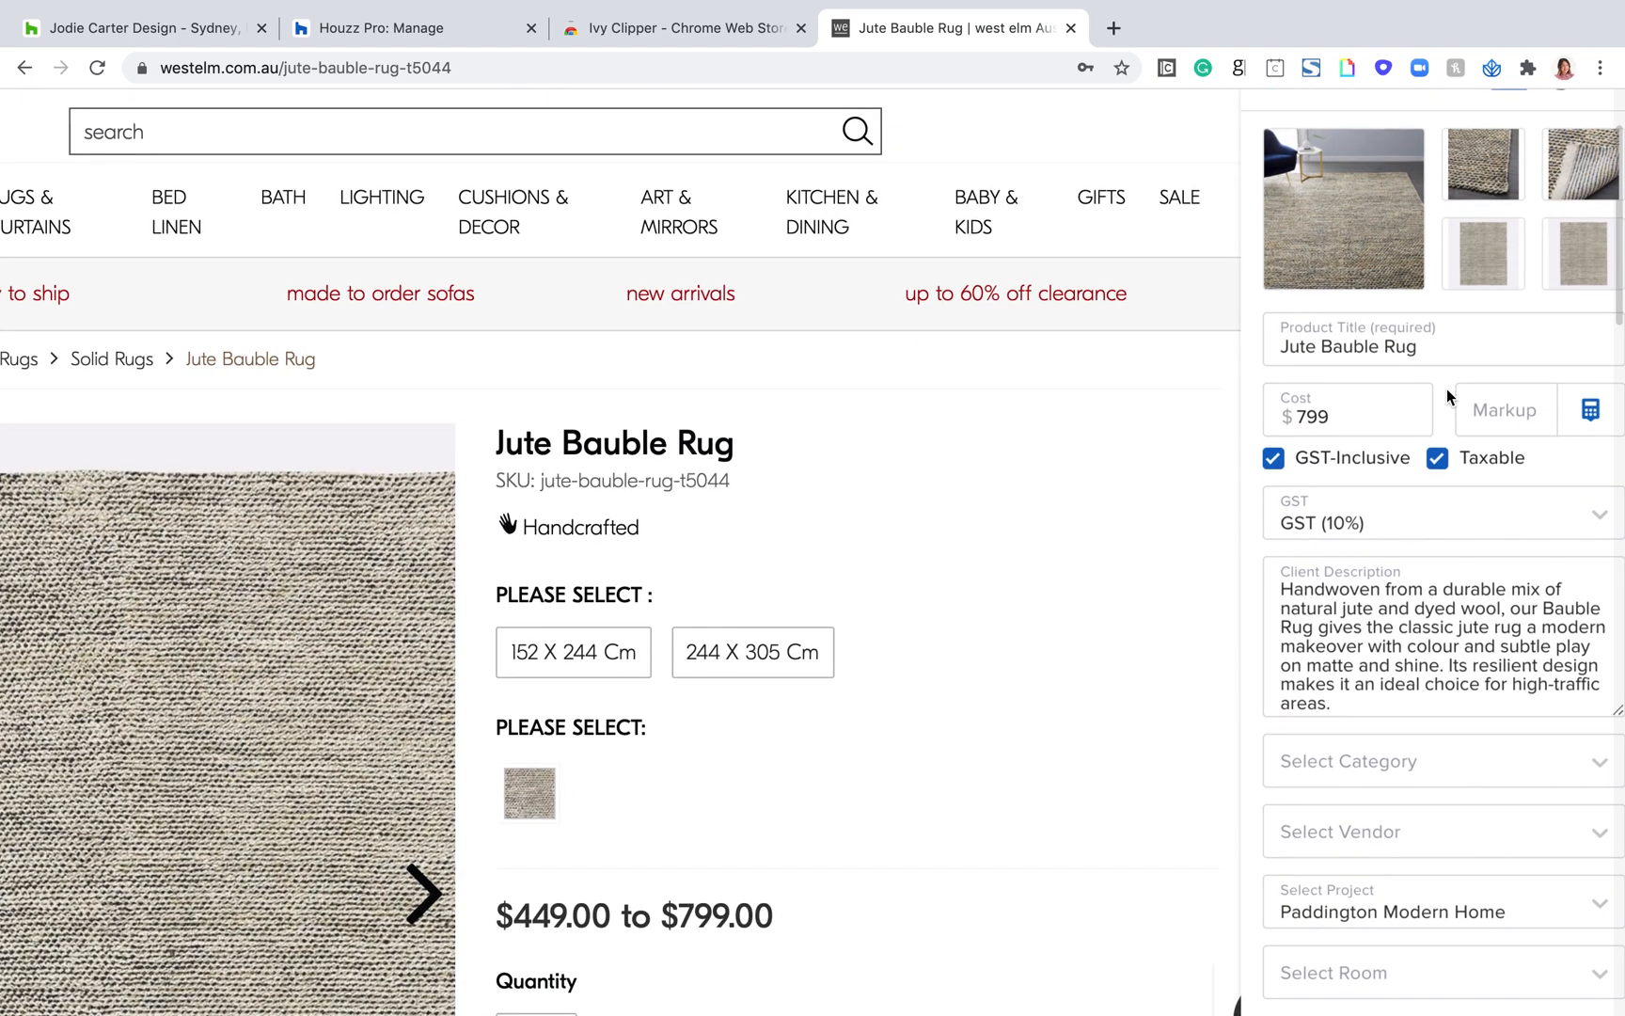
{"action": "scroll", "coordinate": [1447, 395], "scroll_direction": "up", "scroll_amount": 3}
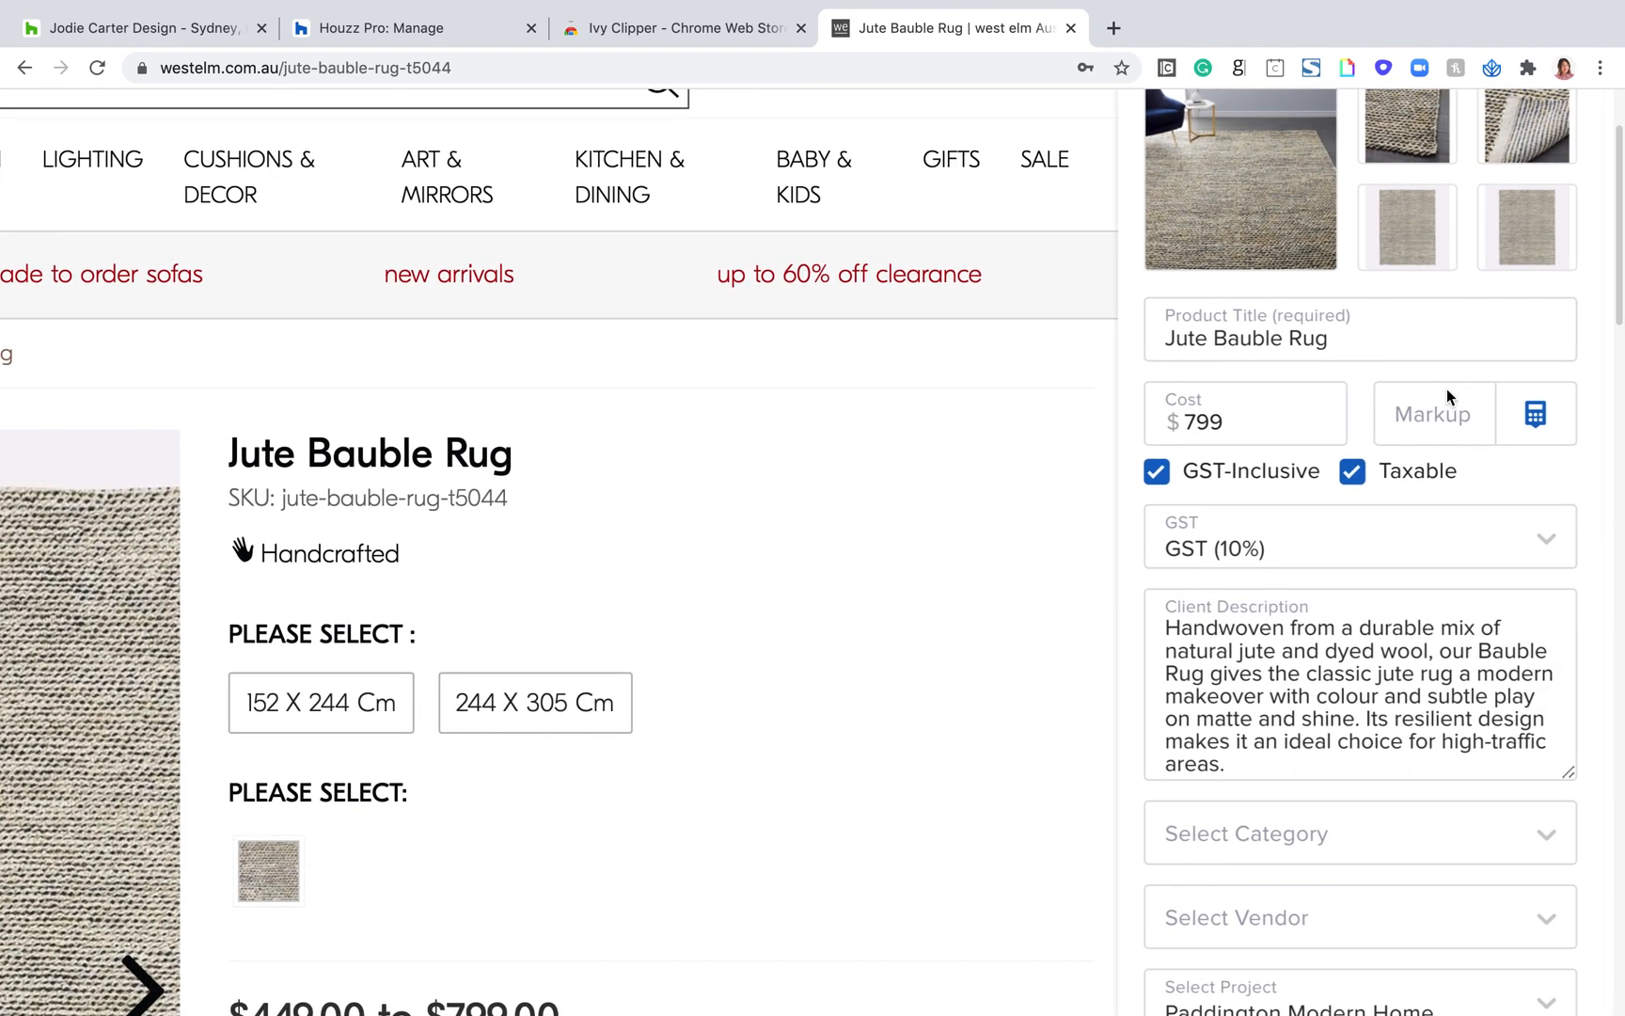
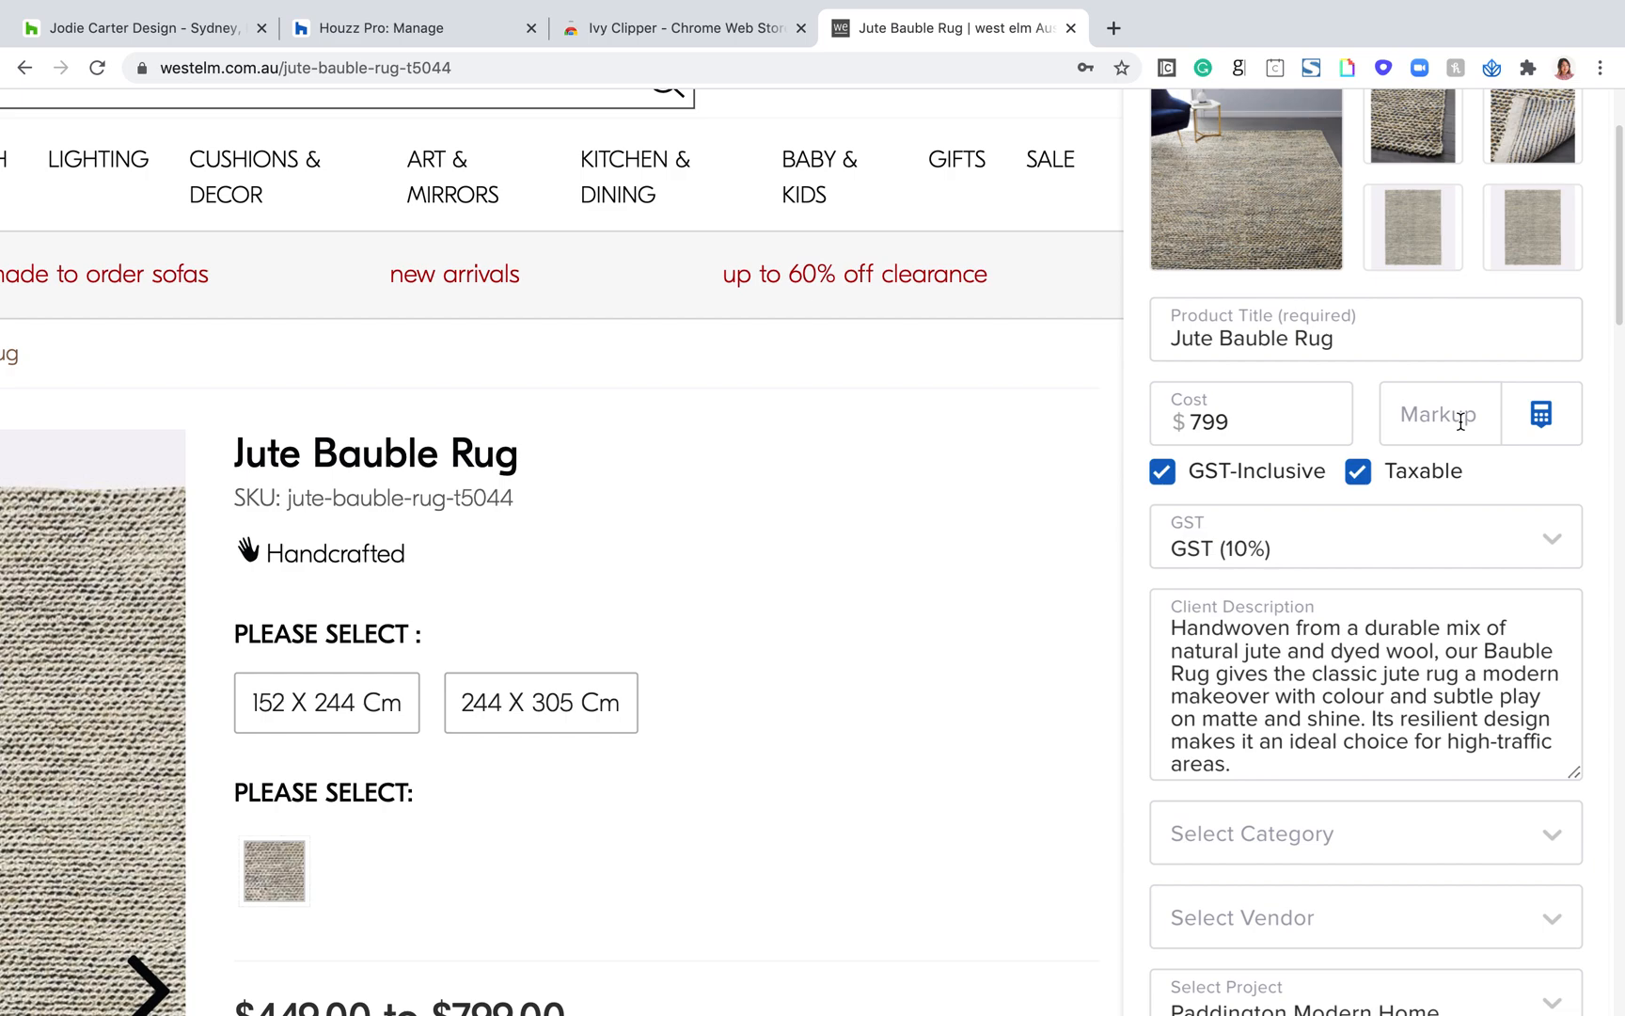
Step: Set the rug's Markup to 30% and open the cost calculator
{"action": "left_click", "coordinate": [1461, 423]}
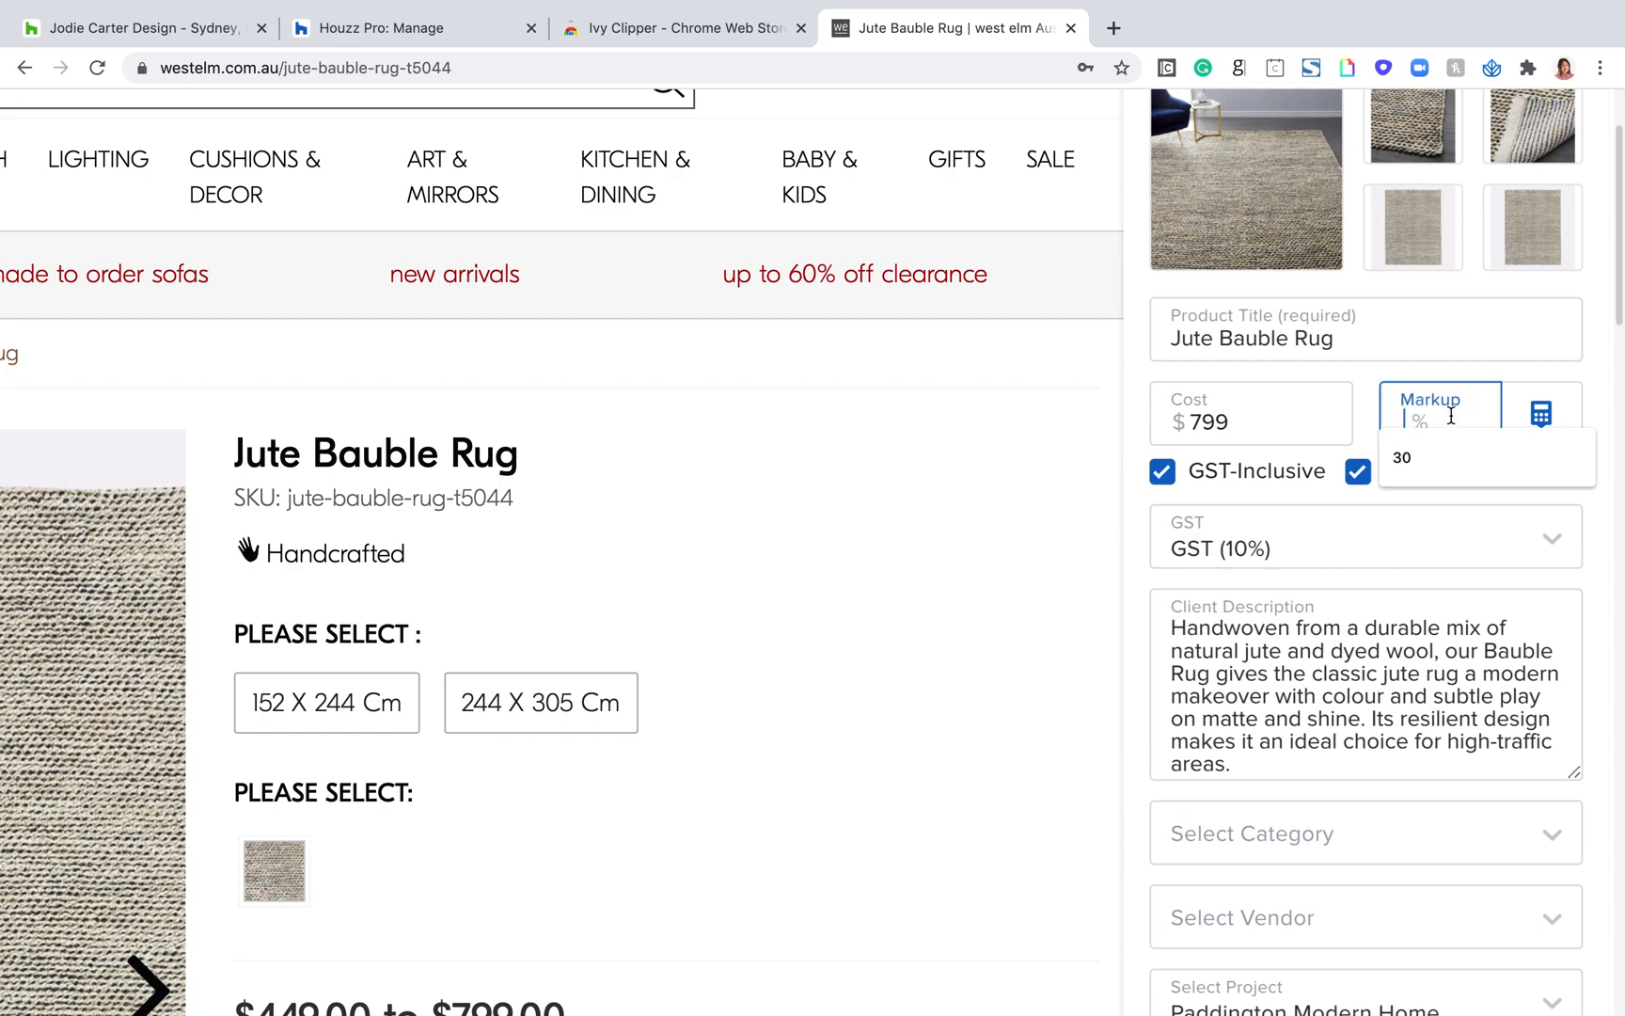
{"action": "left_click", "coordinate": [1415, 457]}
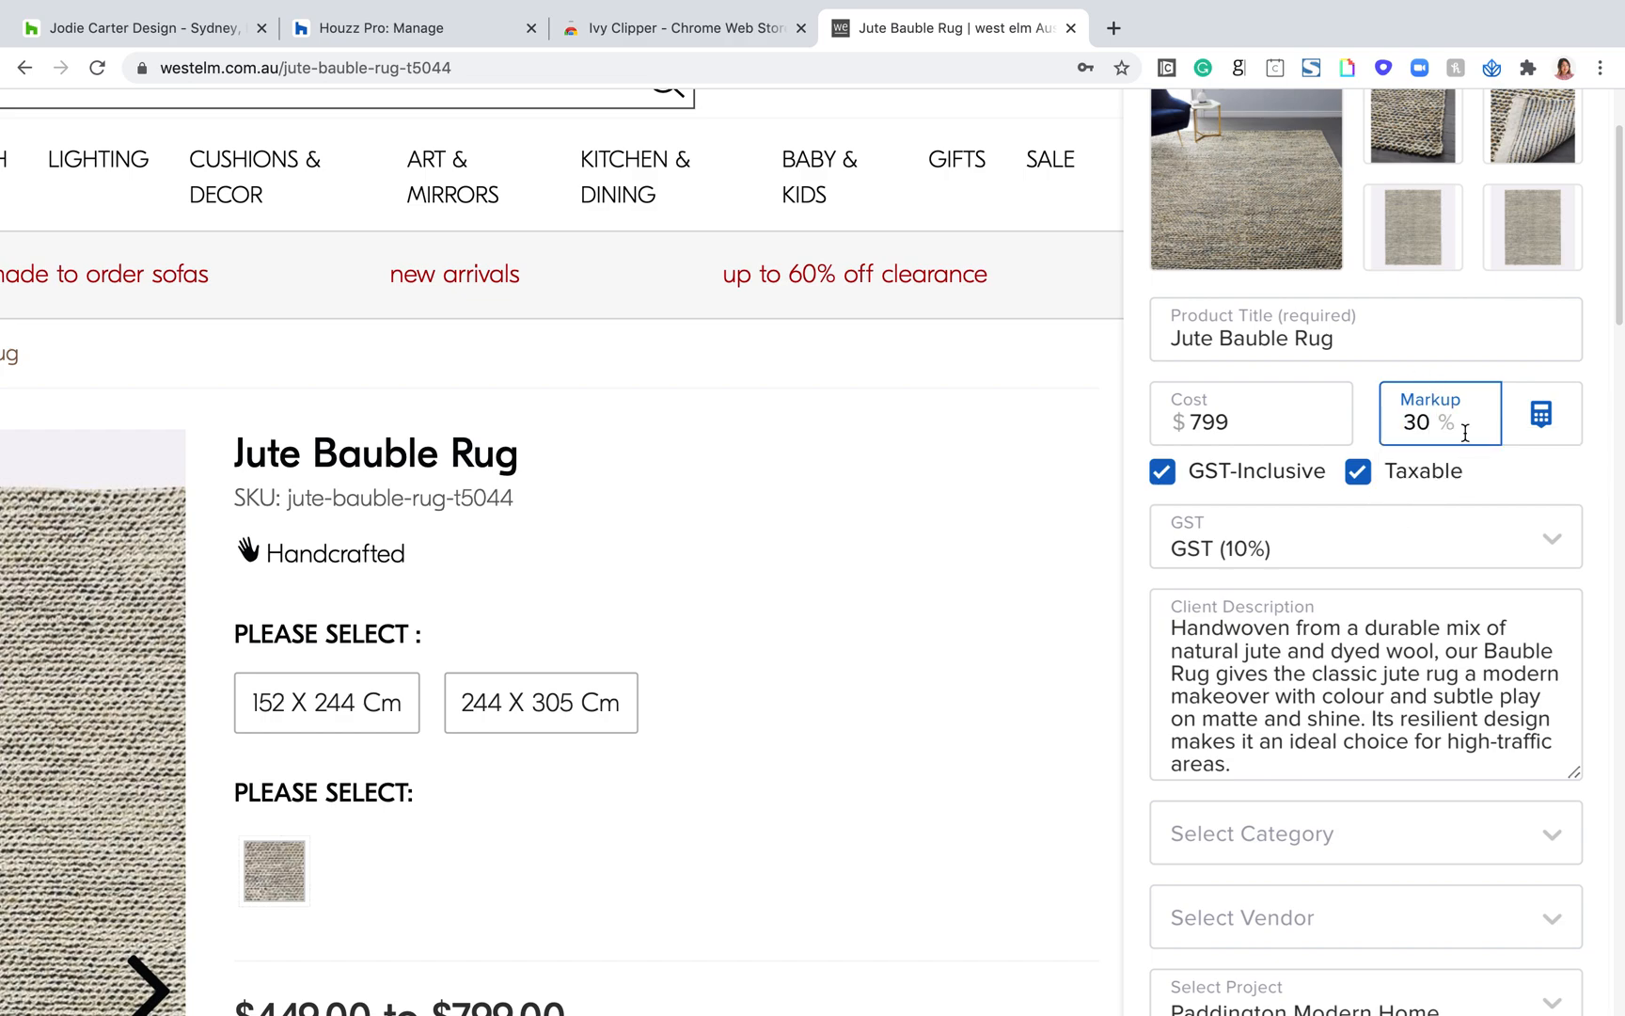
{"action": "left_click", "coordinate": [1553, 419]}
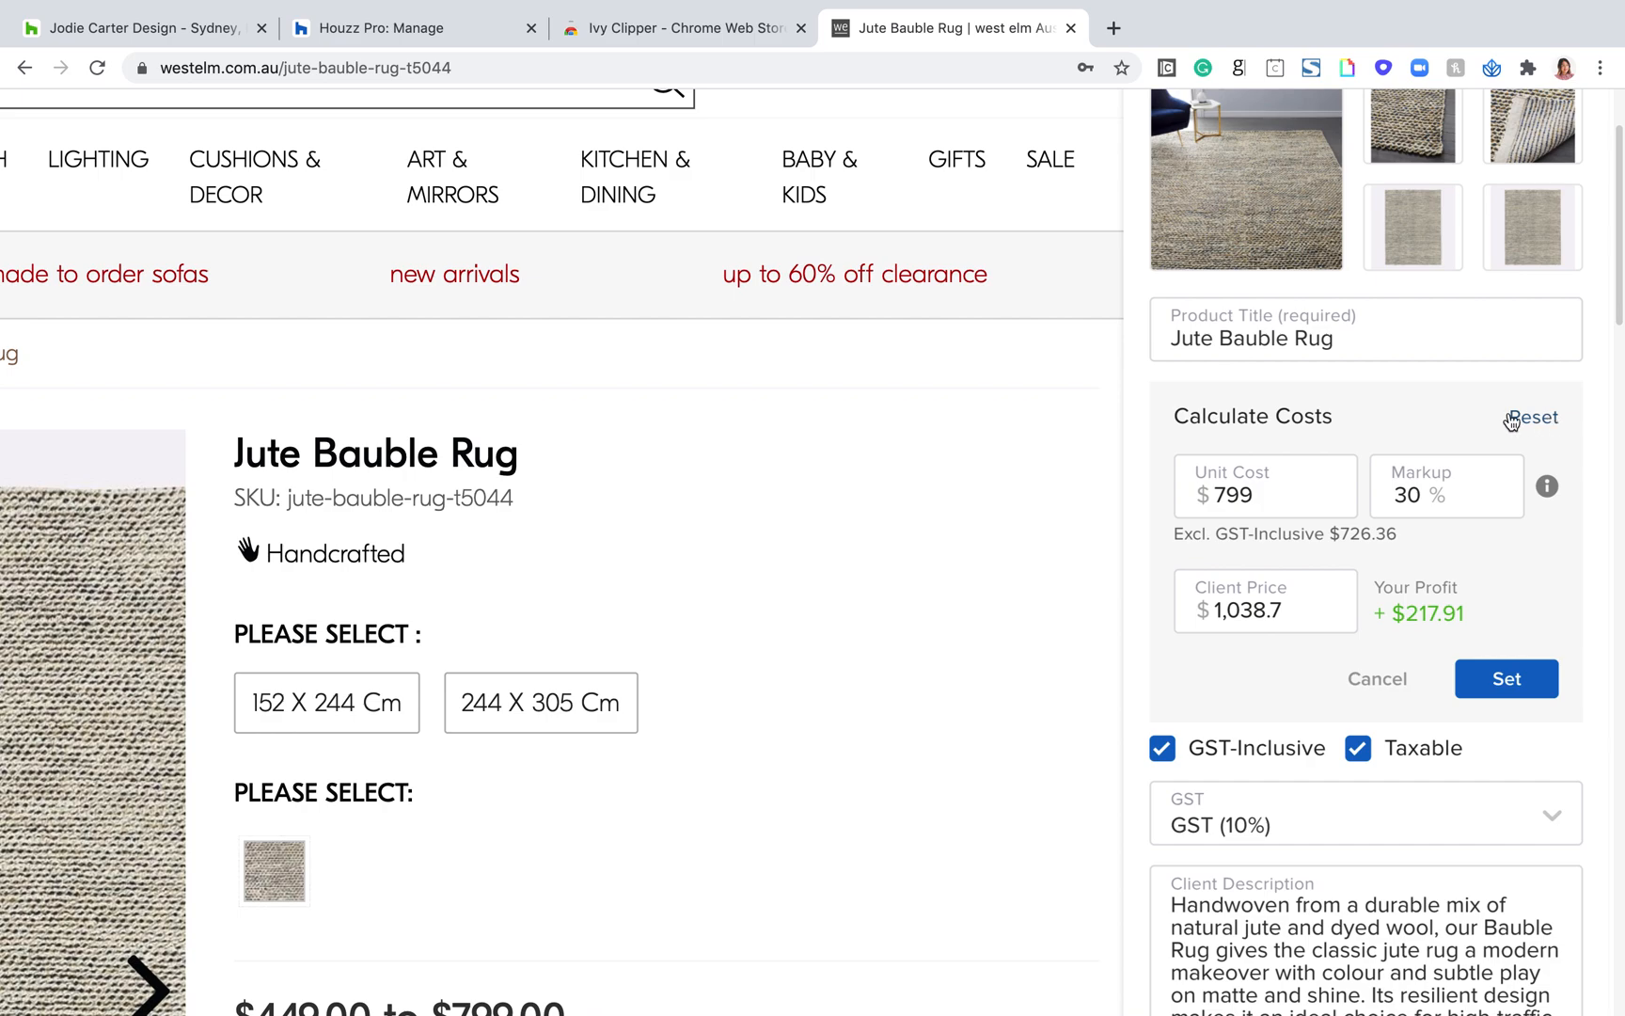
Step: Examine the unit cost, markup, client price and profit in the cost calculator
{"action": "left_click_drag", "start_coordinate": [1286, 496], "coordinate": [1211, 494]}
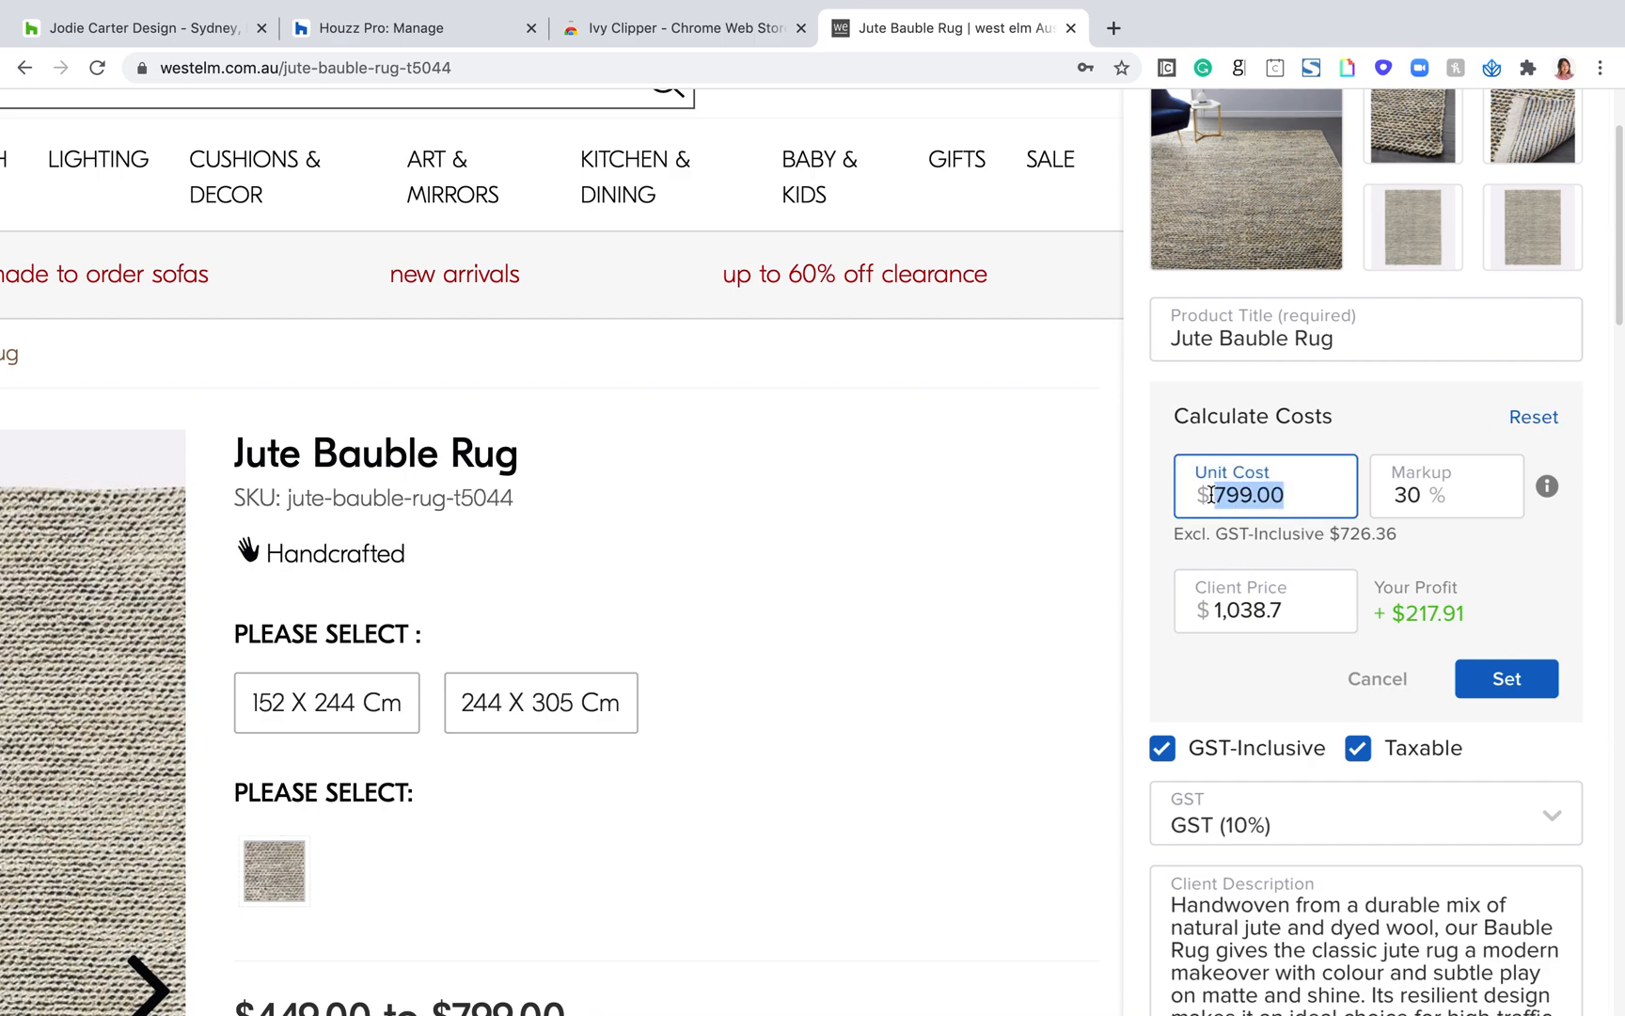
{"action": "left_click_drag", "start_coordinate": [1474, 494], "coordinate": [1393, 495]}
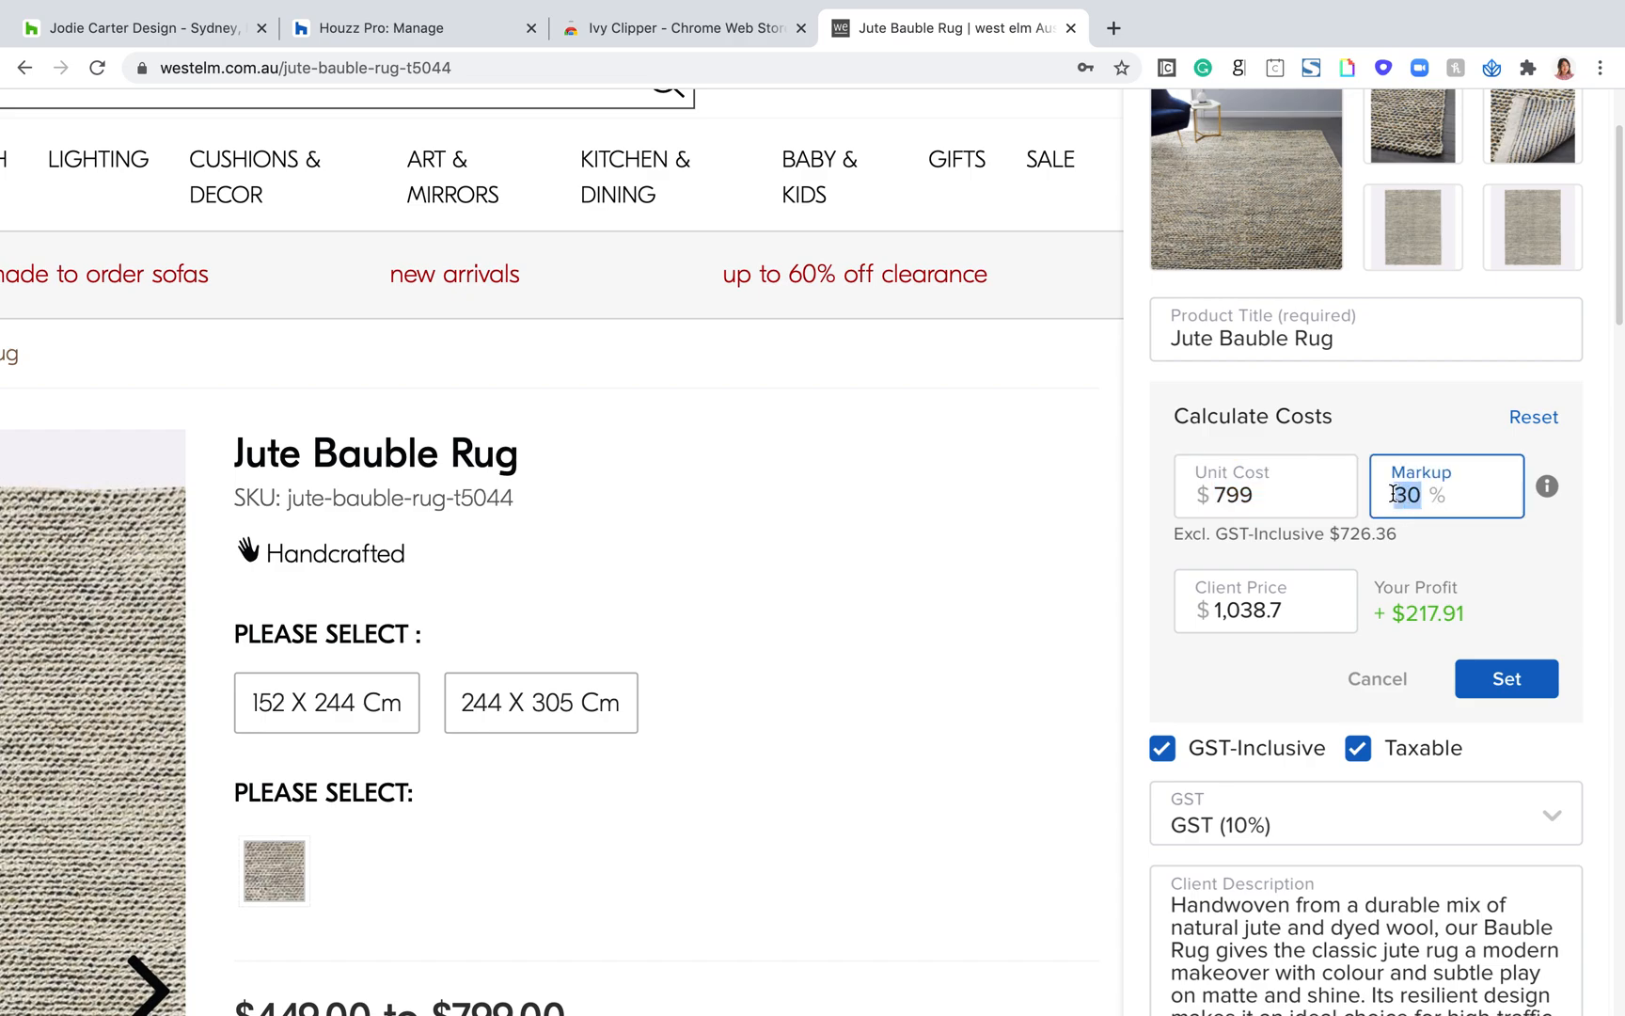
{"action": "left_click_drag", "start_coordinate": [1304, 609], "coordinate": [1211, 609]}
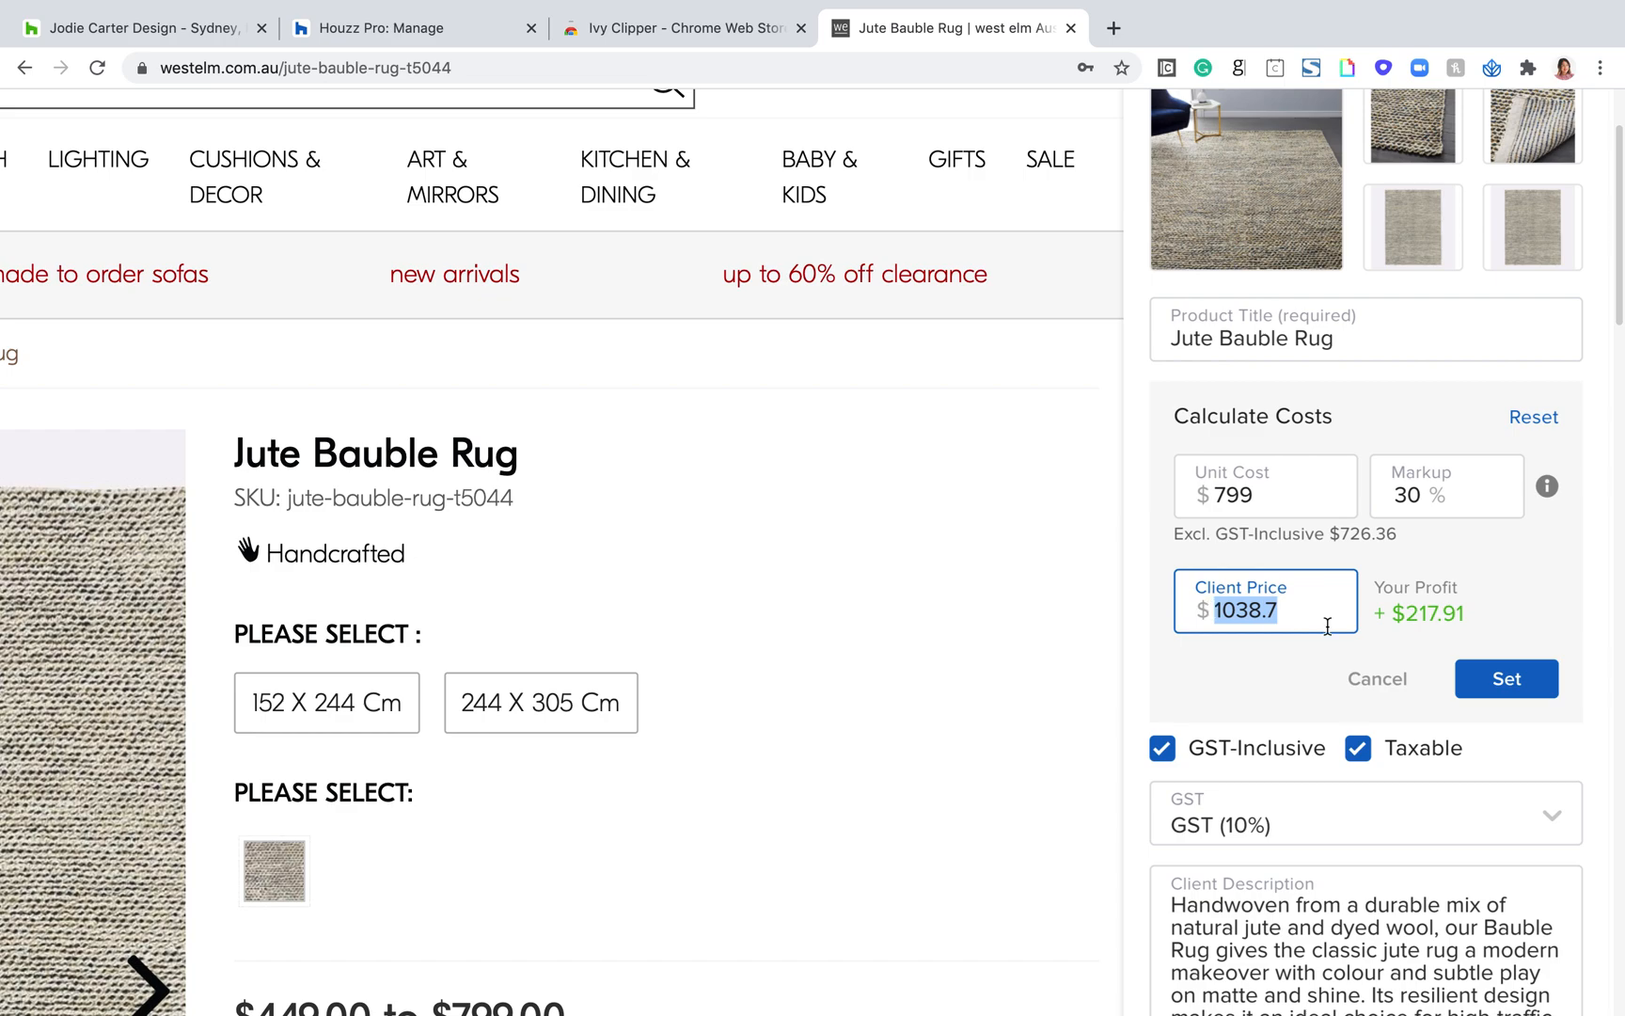
{"action": "left_click_drag", "start_coordinate": [1497, 616], "coordinate": [1401, 623]}
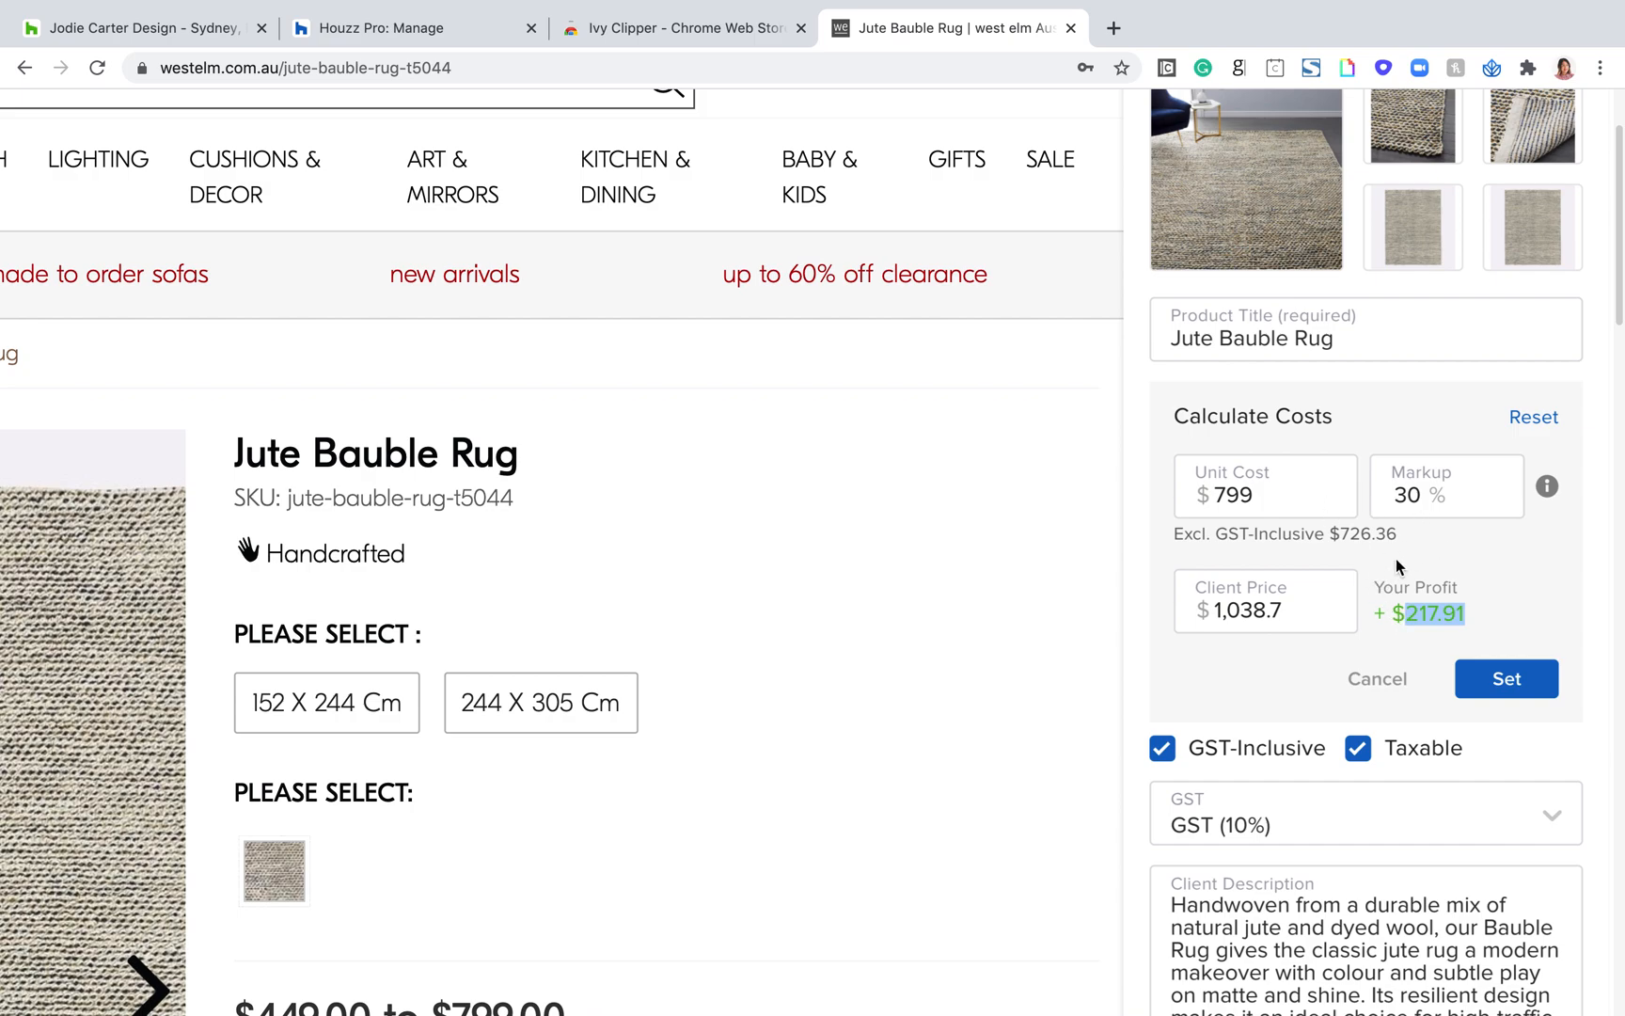
Step: Clear the calculator's Markup and set the Client Price to $850
{"action": "double_click", "coordinate": [1411, 496]}
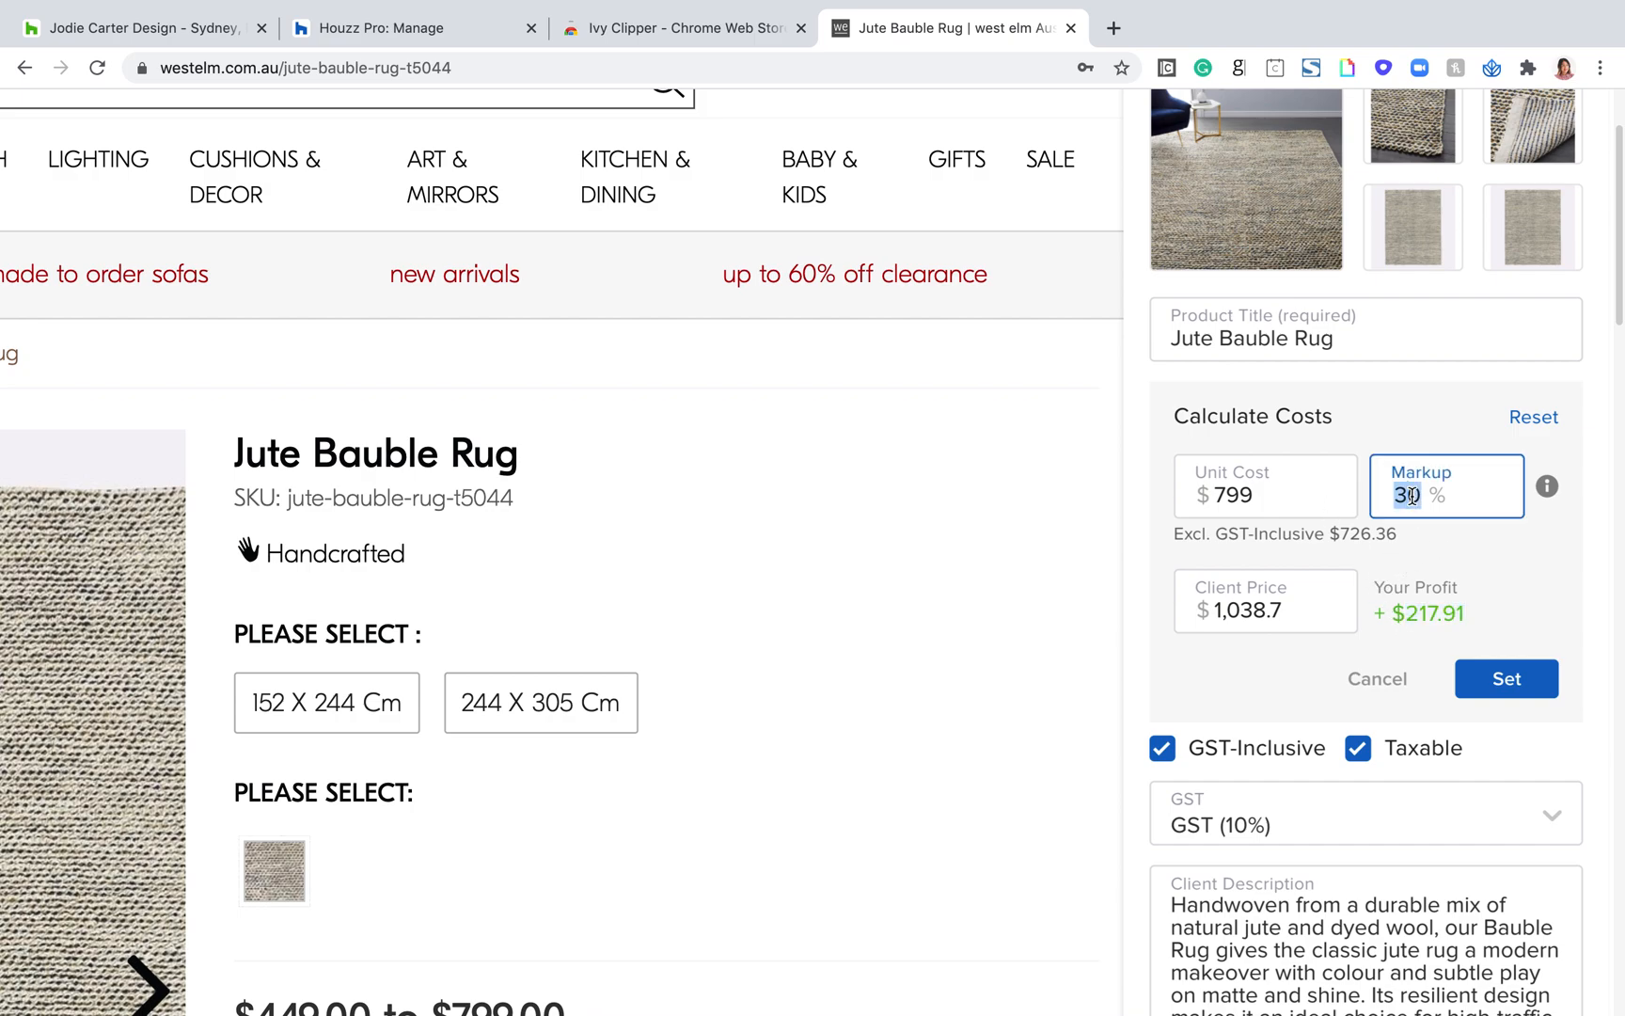
{"action": "key", "text": "BackSpace"}
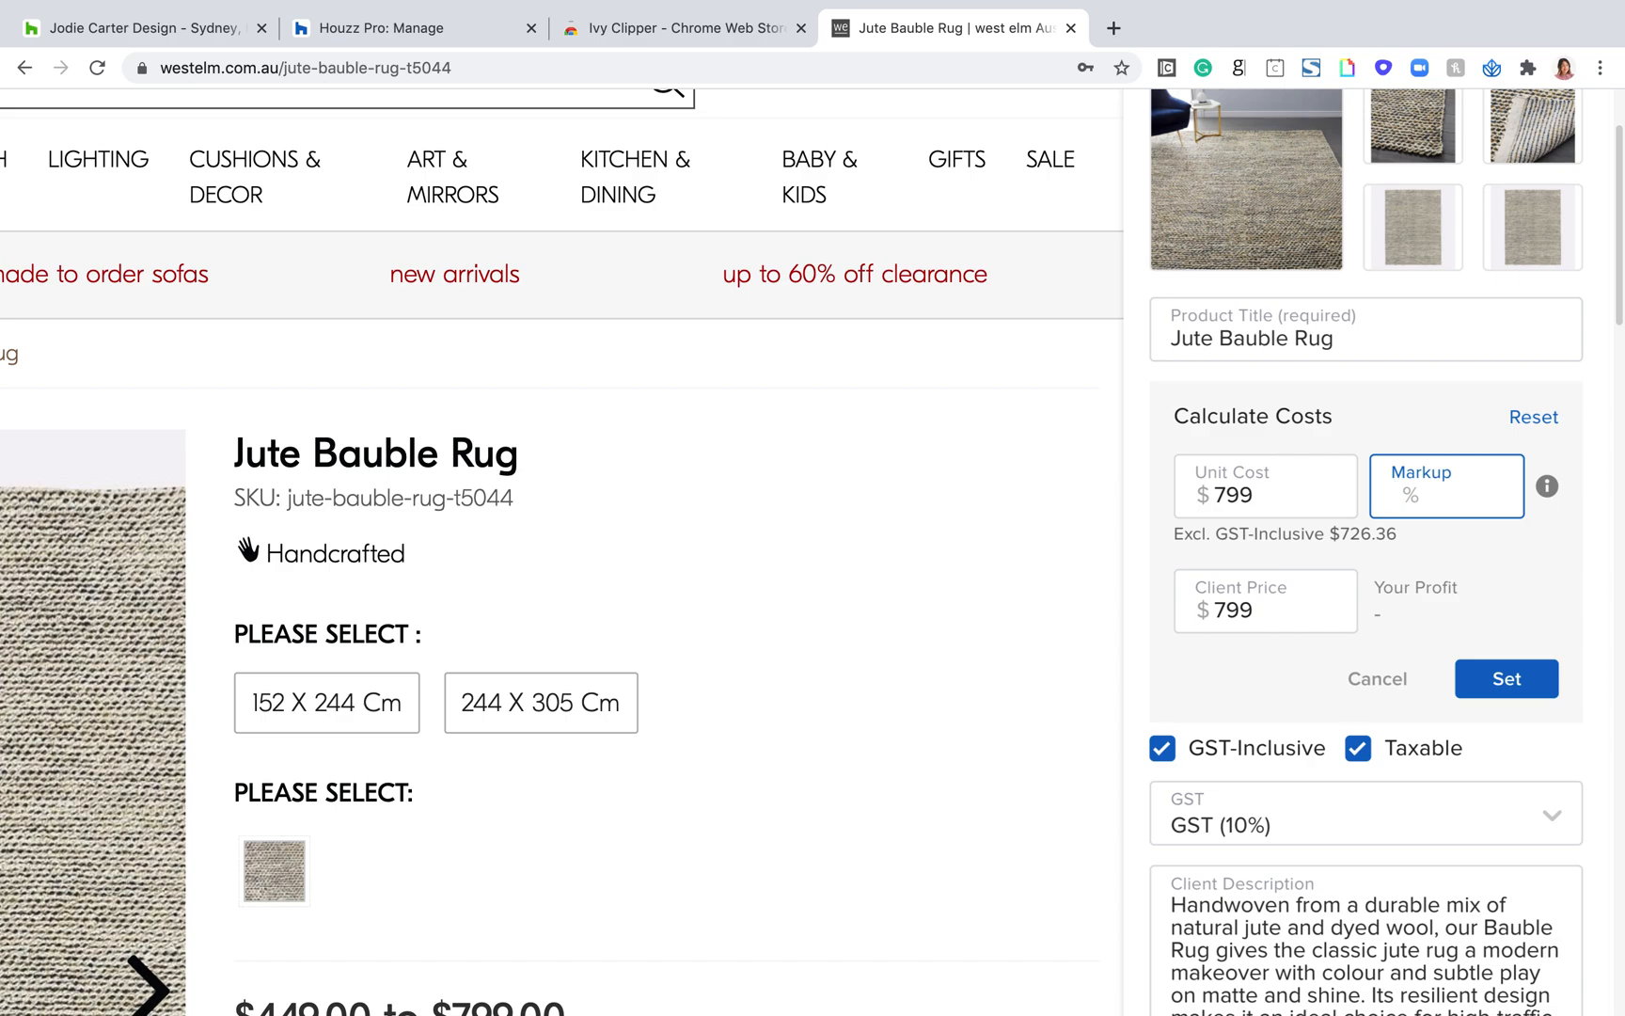
{"action": "double_click", "coordinate": [1251, 605]}
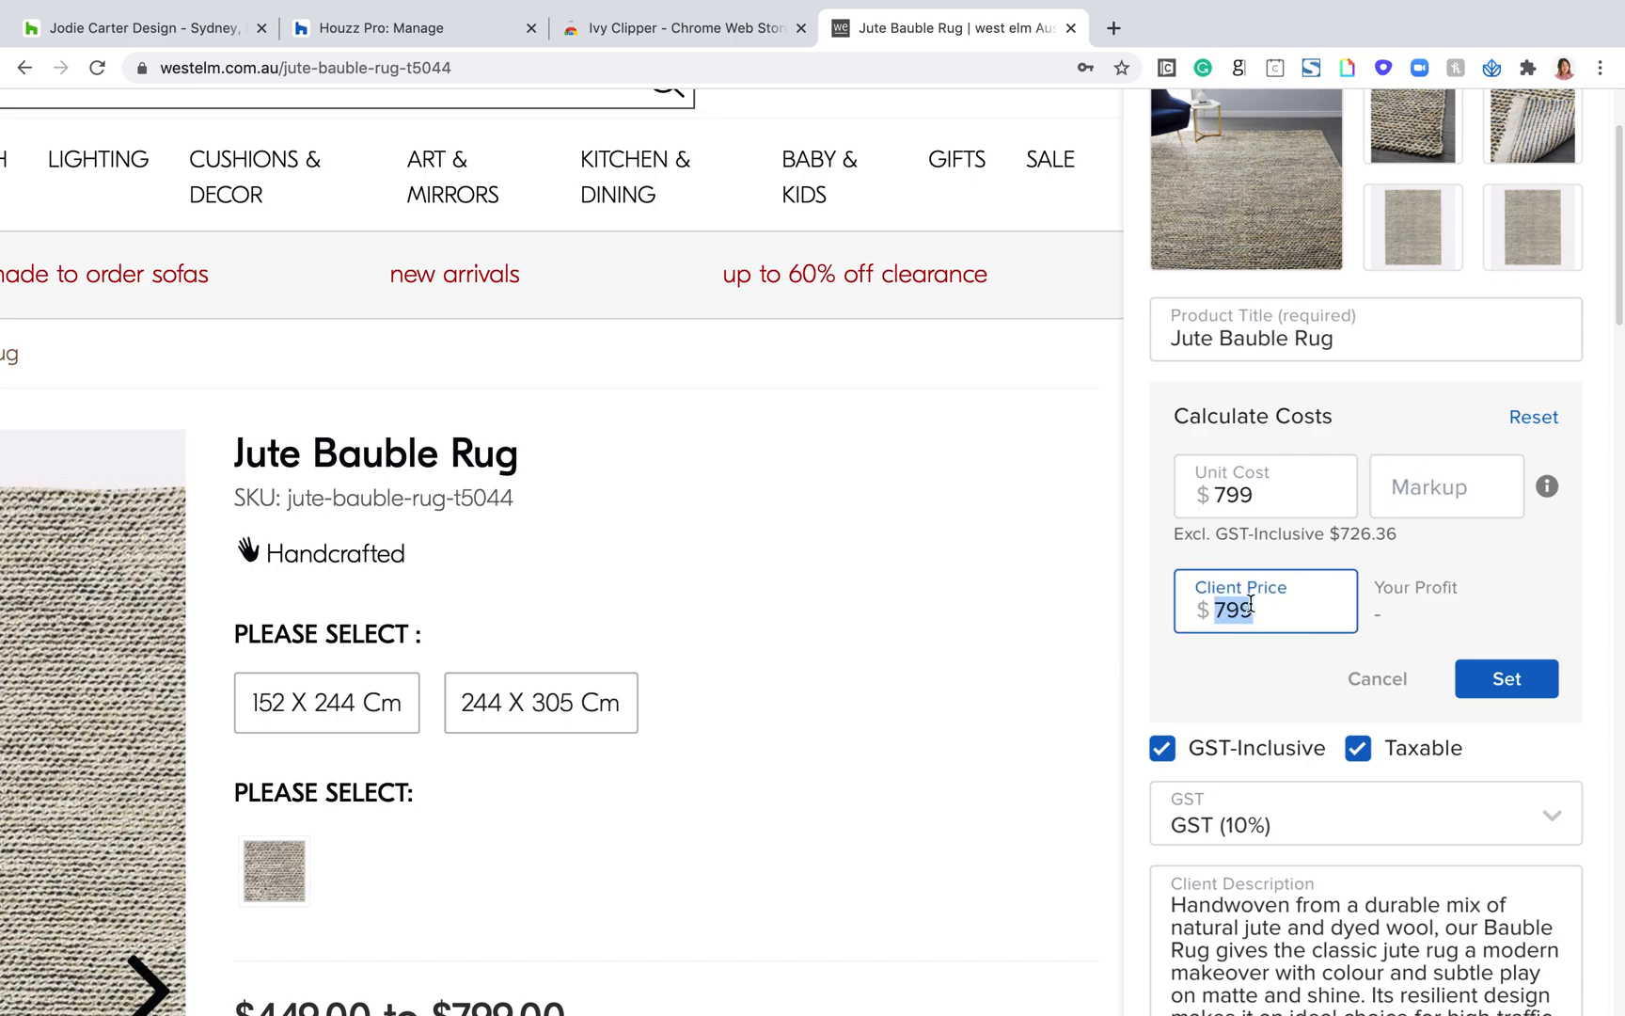
{"action": "type", "text": "850"}
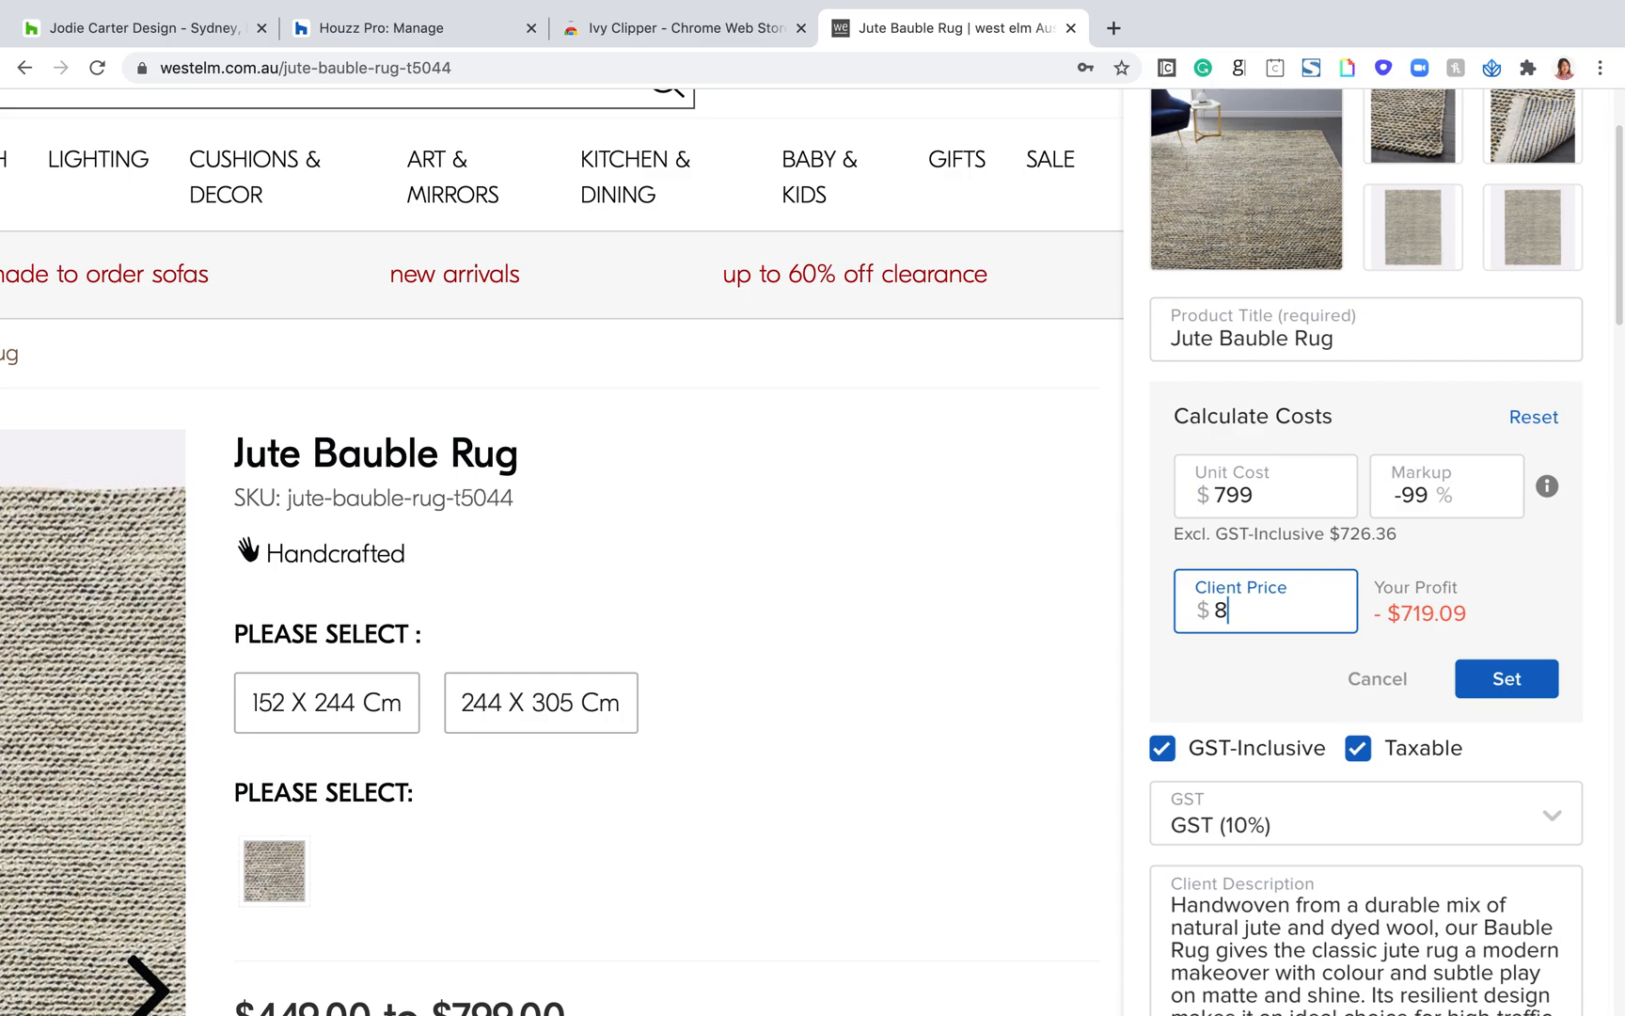
{"action": "double_click", "coordinate": [1249, 613]}
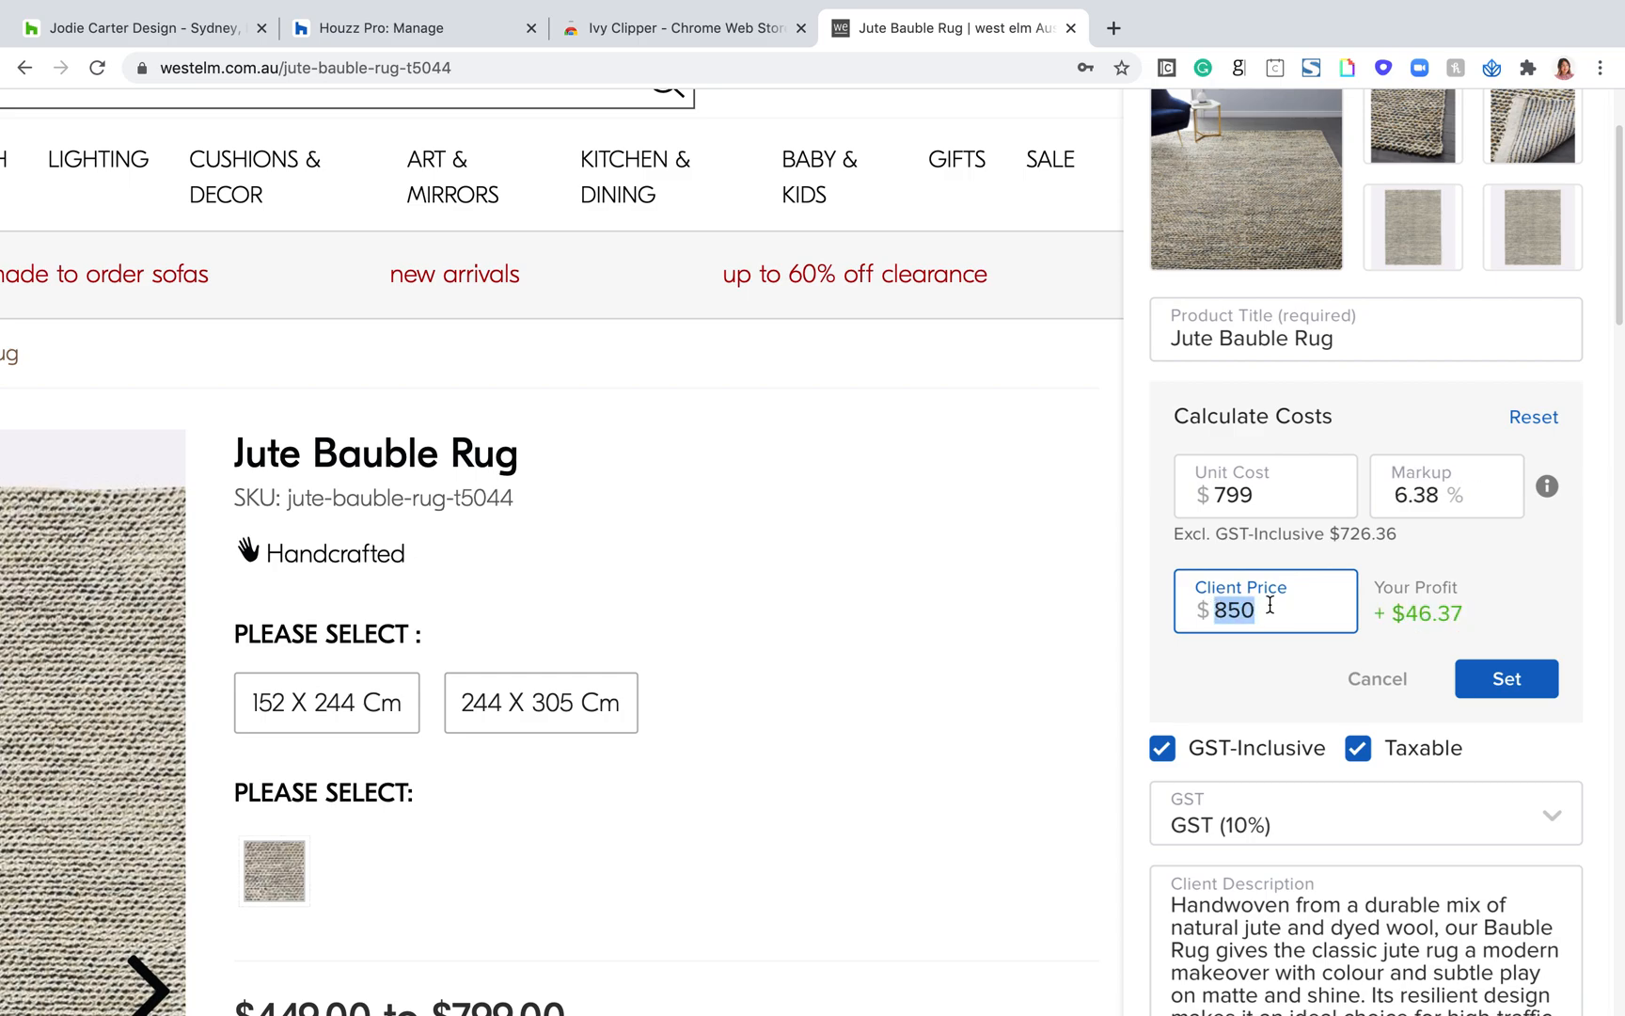
Step: Examine the profit and markup that the calculator derives from the custom client price
{"action": "left_click_drag", "start_coordinate": [1494, 609], "coordinate": [1405, 614]}
{"action": "left_click", "coordinate": [1473, 478]}
{"action": "left_click_drag", "start_coordinate": [1396, 486], "coordinate": [1485, 517]}
{"action": "left_click", "coordinate": [1505, 602]}
{"action": "left_click_drag", "start_coordinate": [1505, 599], "coordinate": [1420, 600]}
Step: Set the calculator's Markup to 30% and check the GST-exclusive unit cost
{"action": "left_click", "coordinate": [1431, 497]}
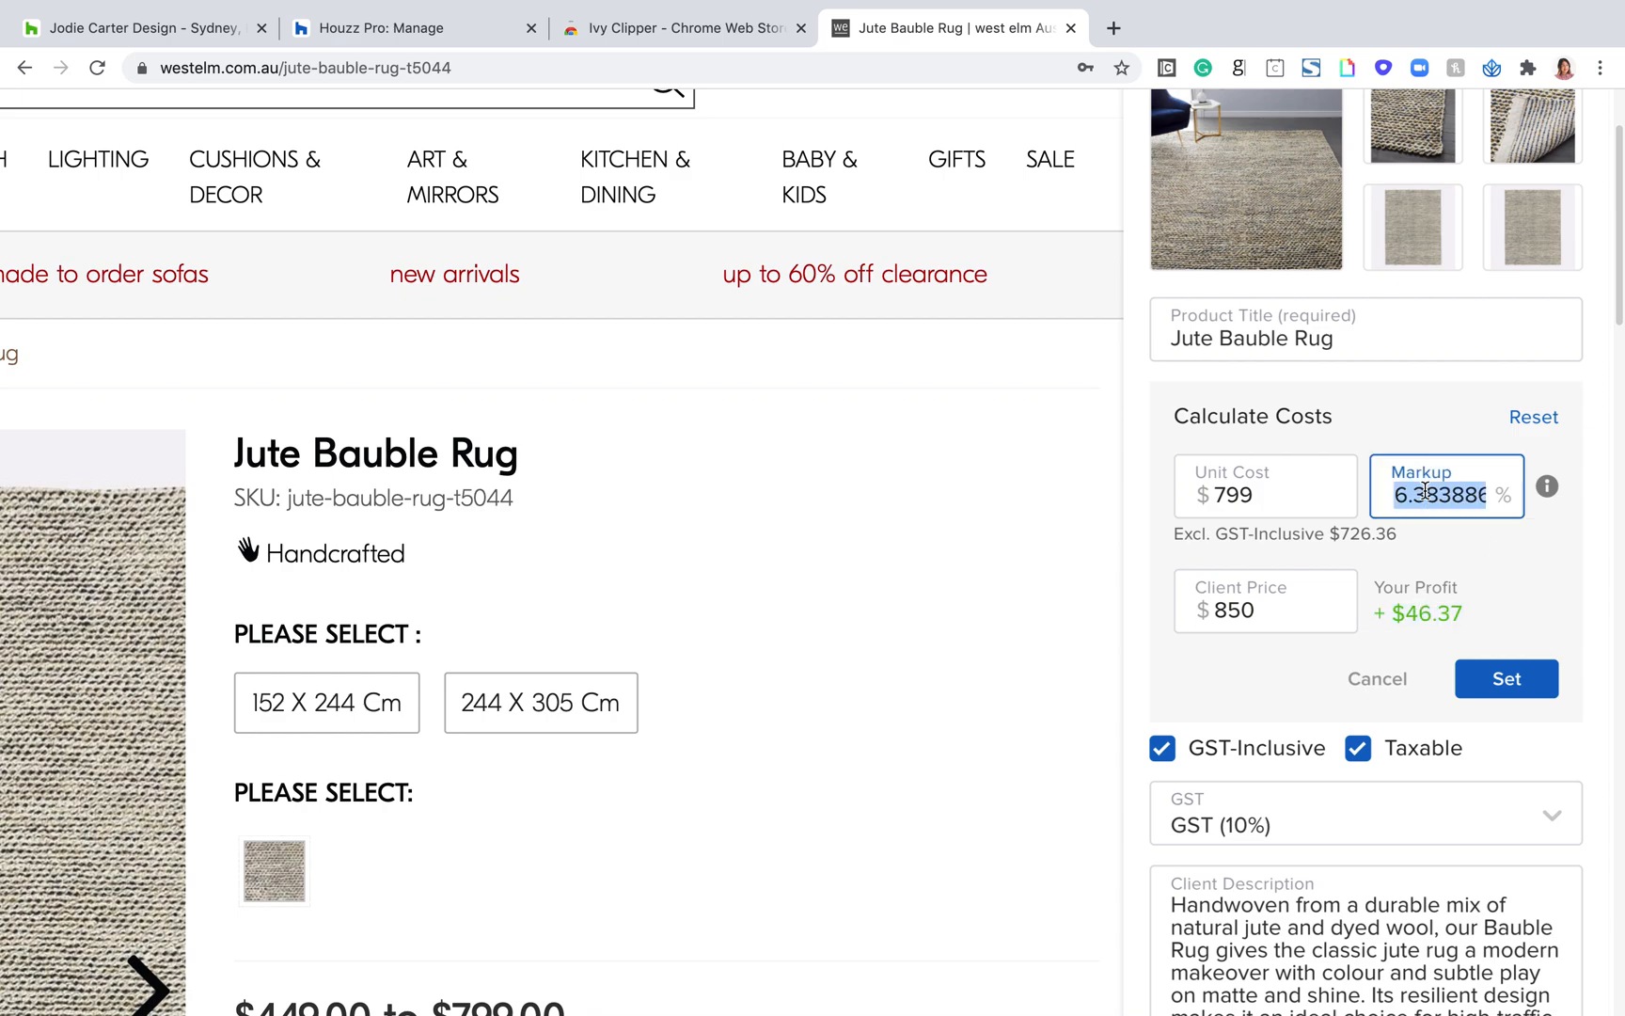
{"action": "type", "text": "30"}
{"action": "left_click", "coordinate": [1443, 544]}
{"action": "left_click_drag", "start_coordinate": [1430, 534], "coordinate": [1216, 536]}
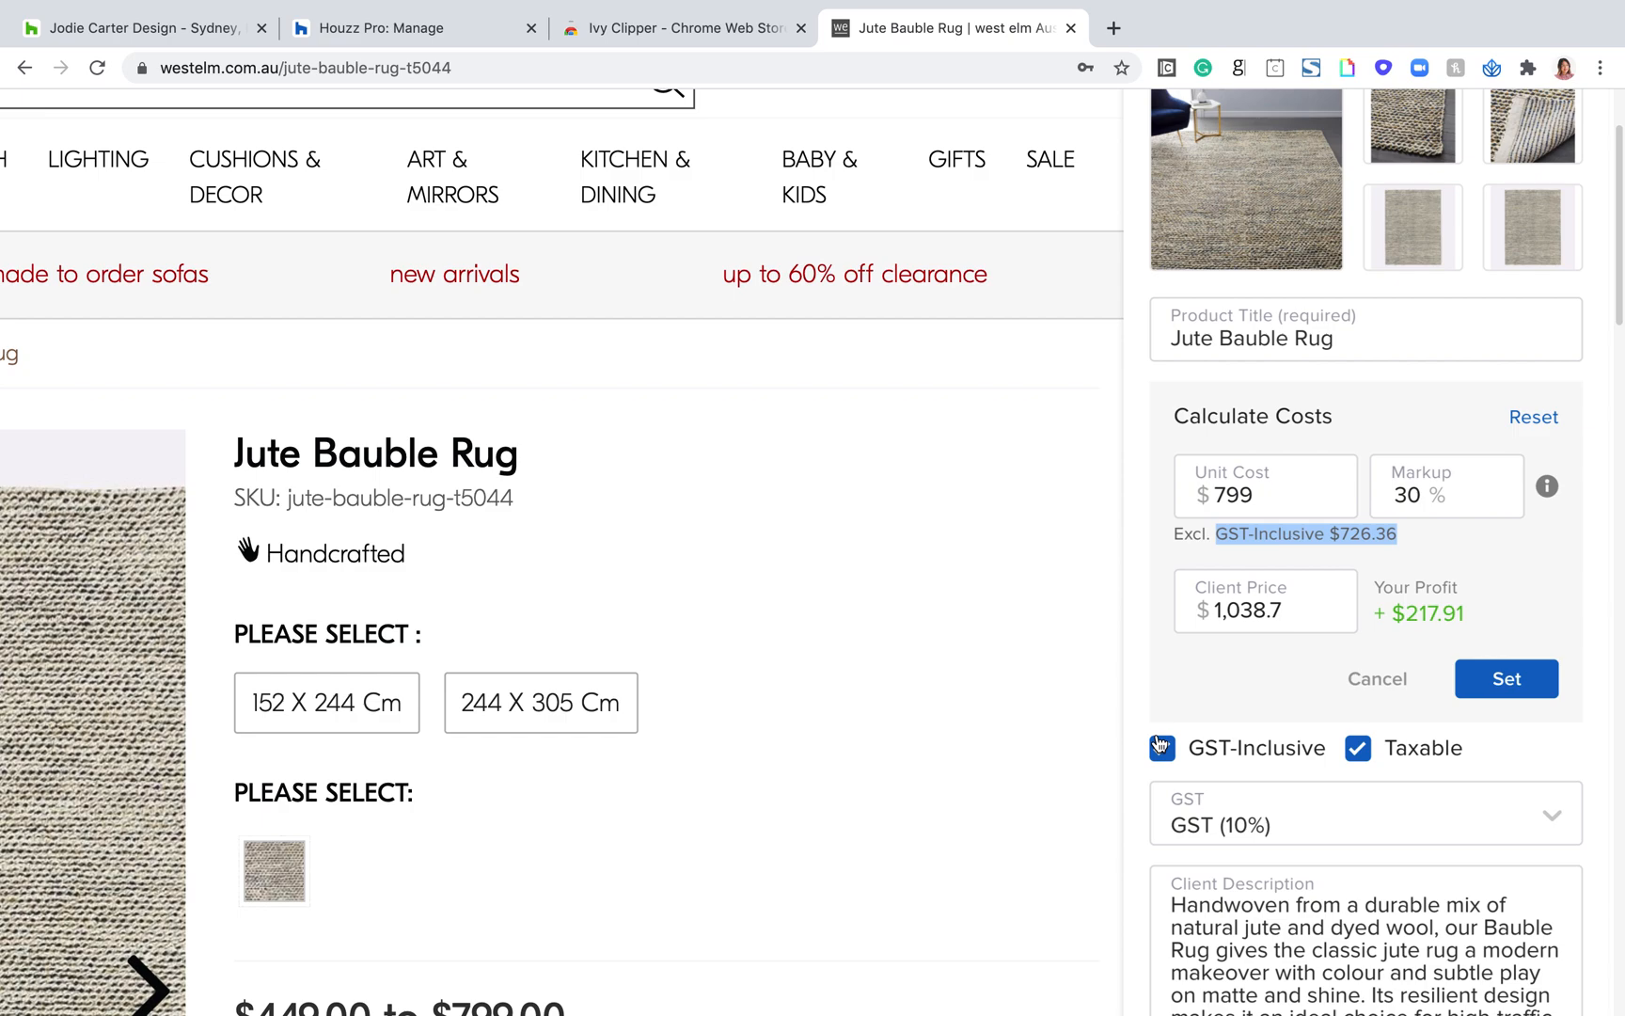
Step: Turn GST-Inclusive off and back on twice to compare its effect on the calculated profit
{"action": "scroll", "coordinate": [1213, 757], "scroll_direction": "down", "scroll_amount": 1}
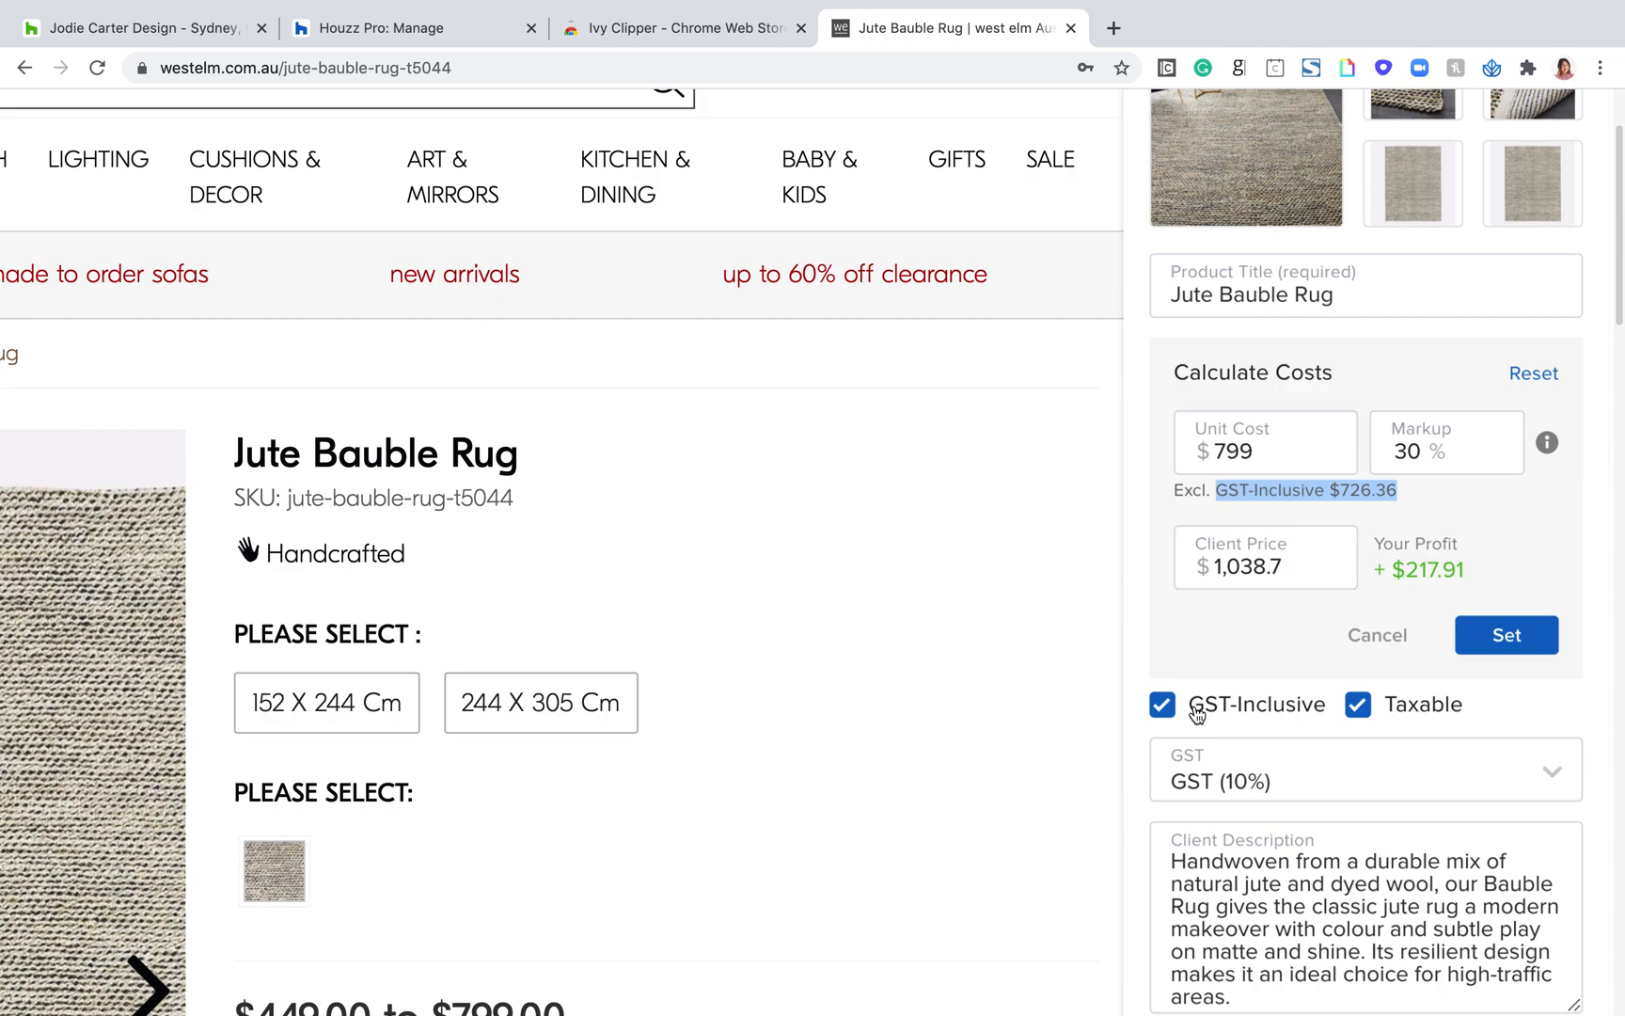
{"action": "scroll", "coordinate": [1196, 715], "scroll_direction": "down", "scroll_amount": 1}
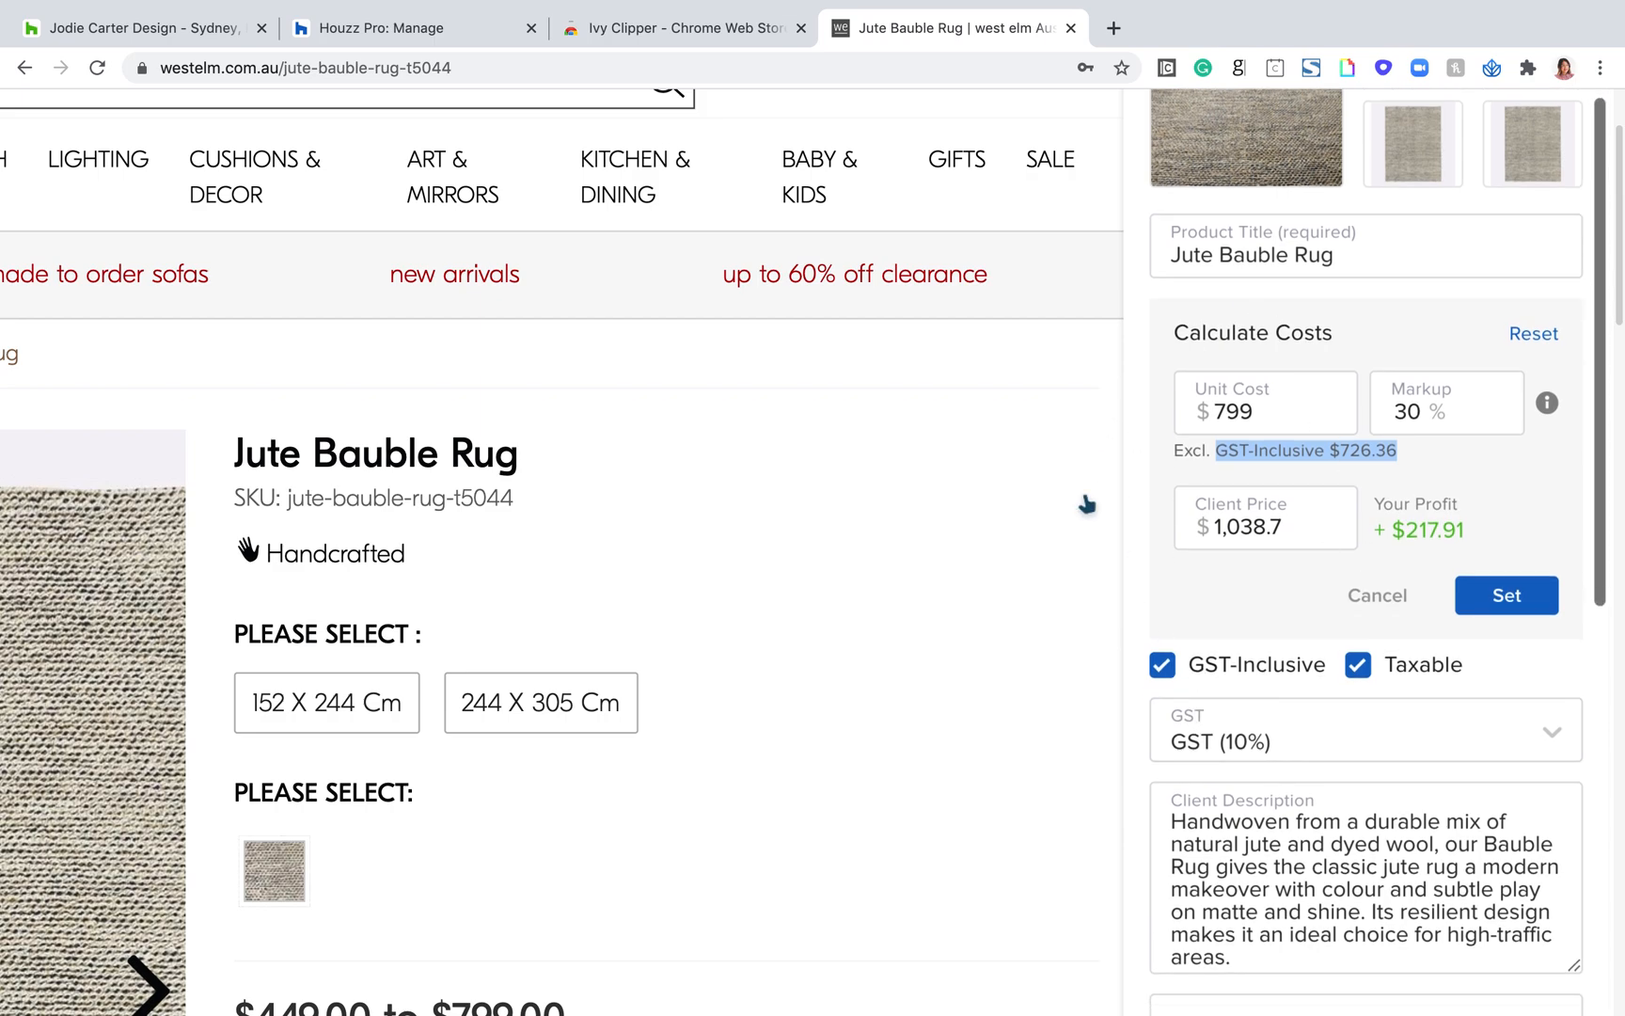
{"action": "left_click", "coordinate": [1444, 418]}
{"action": "scroll", "coordinate": [1245, 496], "scroll_direction": "up", "scroll_amount": 1}
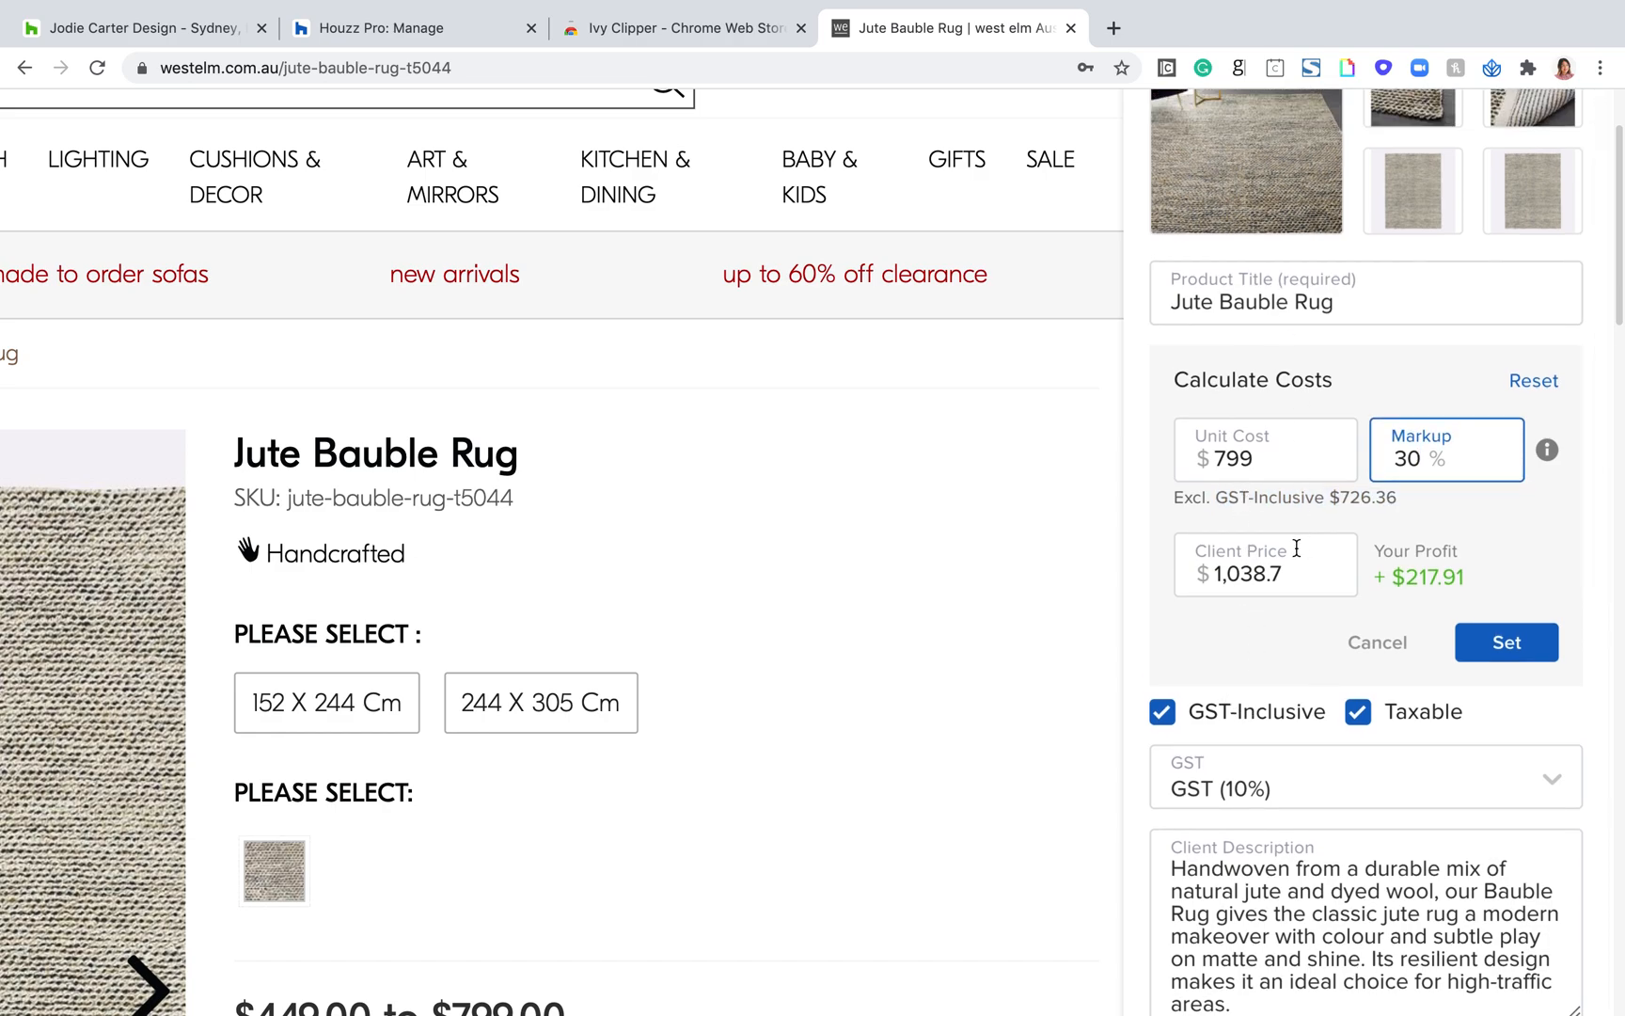
{"action": "scroll", "coordinate": [1306, 713], "scroll_direction": "down", "scroll_amount": 1}
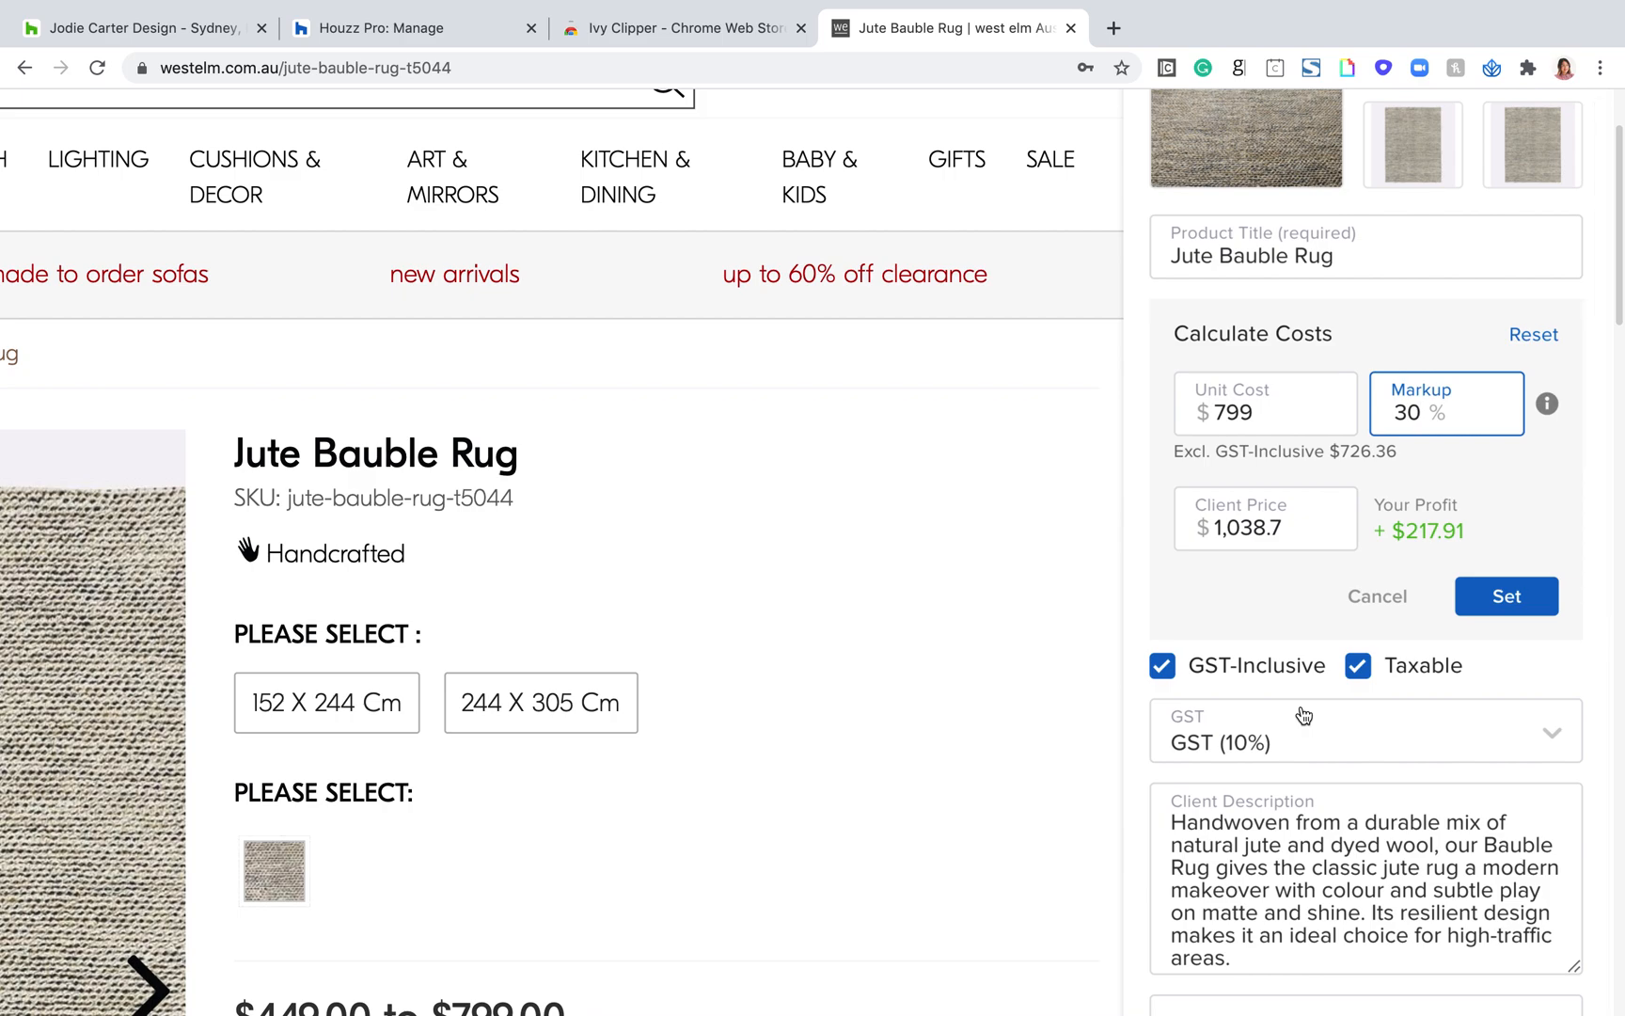
{"action": "left_click", "coordinate": [1162, 666]}
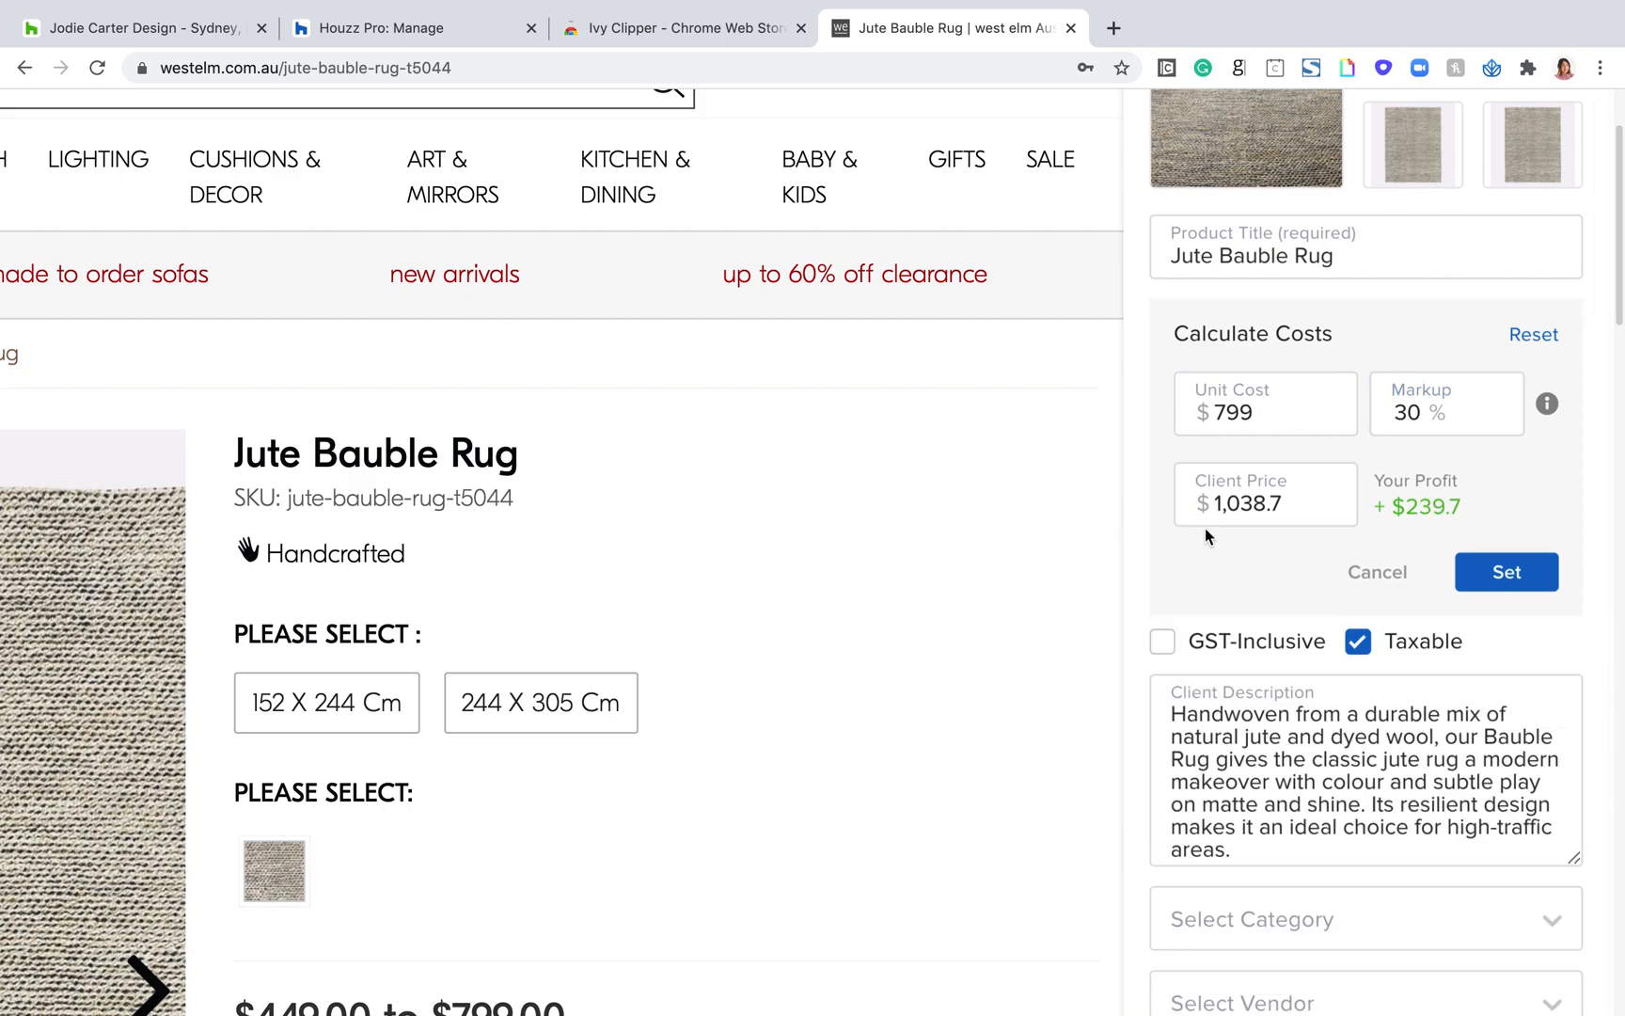
{"action": "left_click", "coordinate": [1163, 643]}
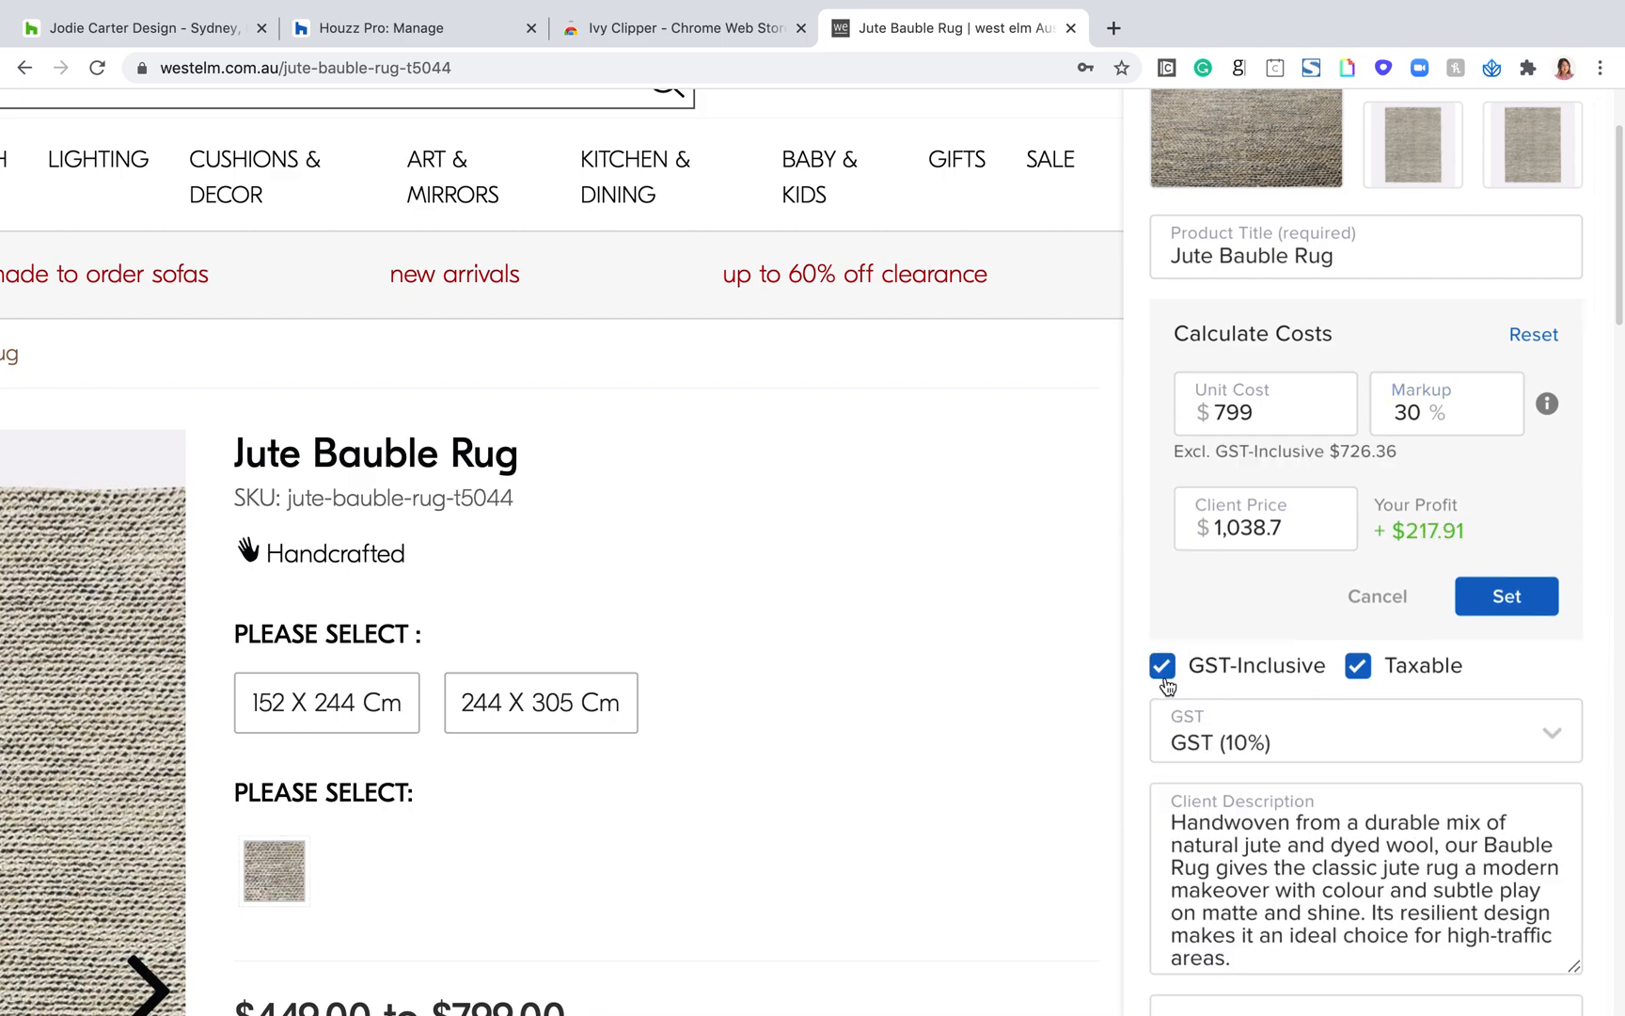
{"action": "left_click", "coordinate": [1162, 664]}
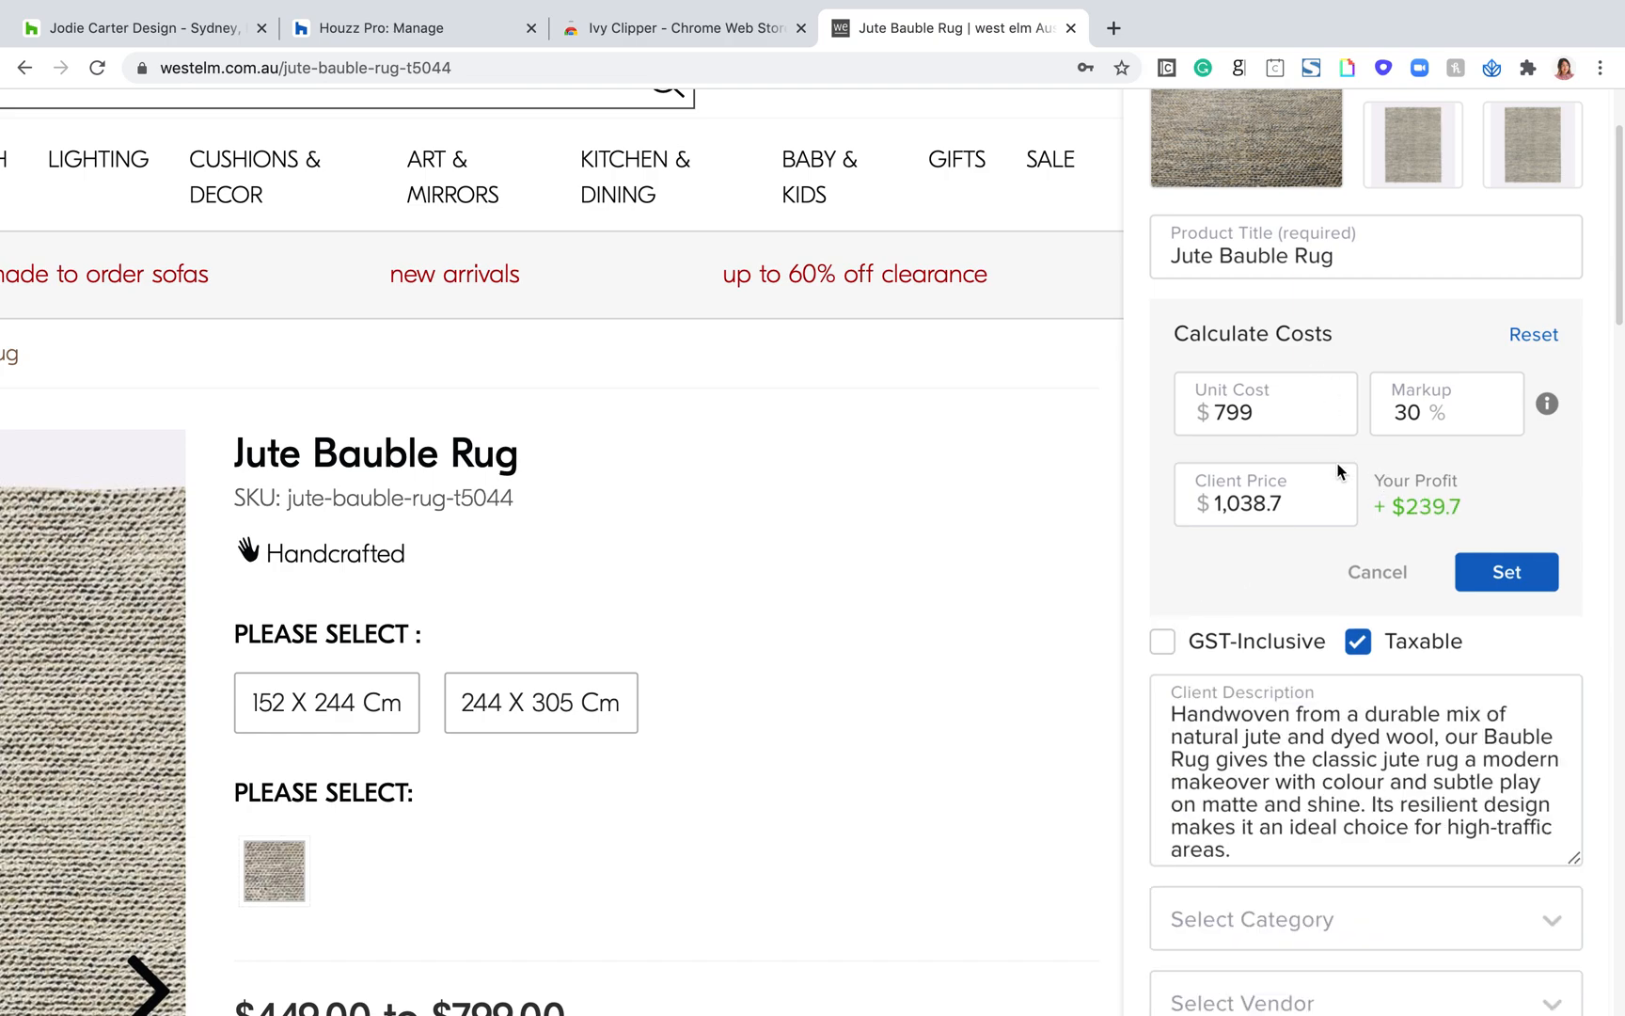
{"action": "left_click", "coordinate": [1177, 637]}
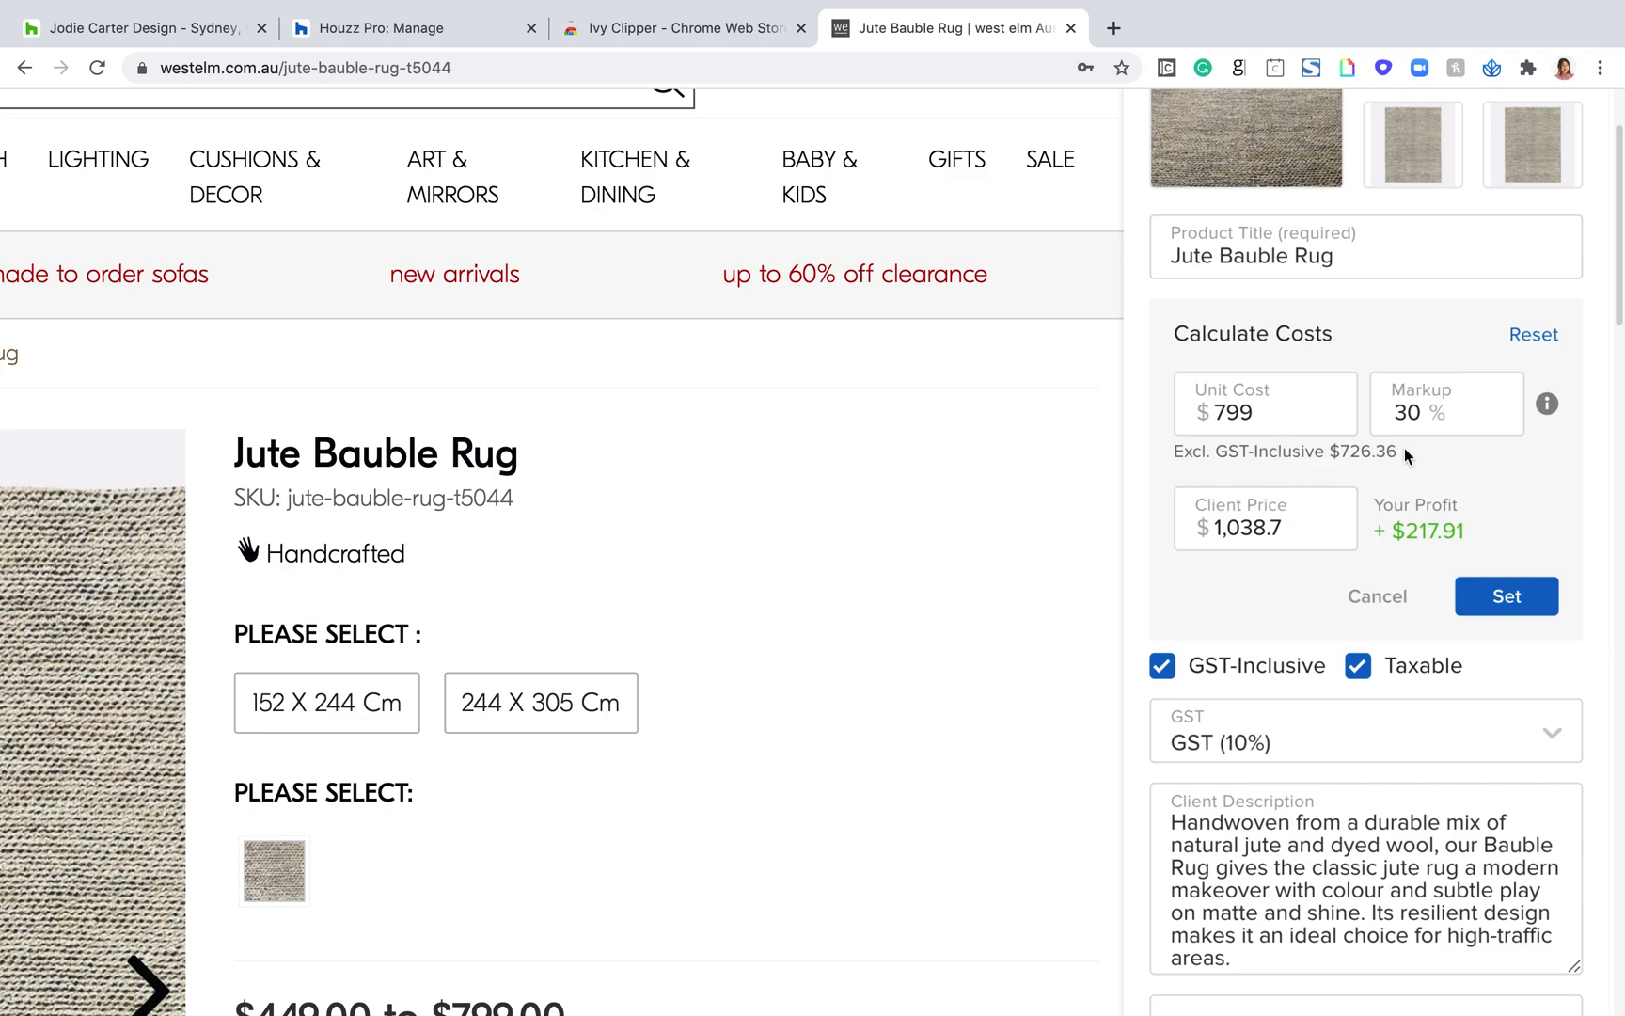
Step: Review the GST-exclusive cost and profit, compare them with GST-Inclusive off, and turn GST-Inclusive back on
{"action": "left_click_drag", "start_coordinate": [1404, 449], "coordinate": [1326, 451]}
{"action": "left_click_drag", "start_coordinate": [1470, 531], "coordinate": [1385, 531]}
{"action": "left_click", "coordinate": [1163, 666]}
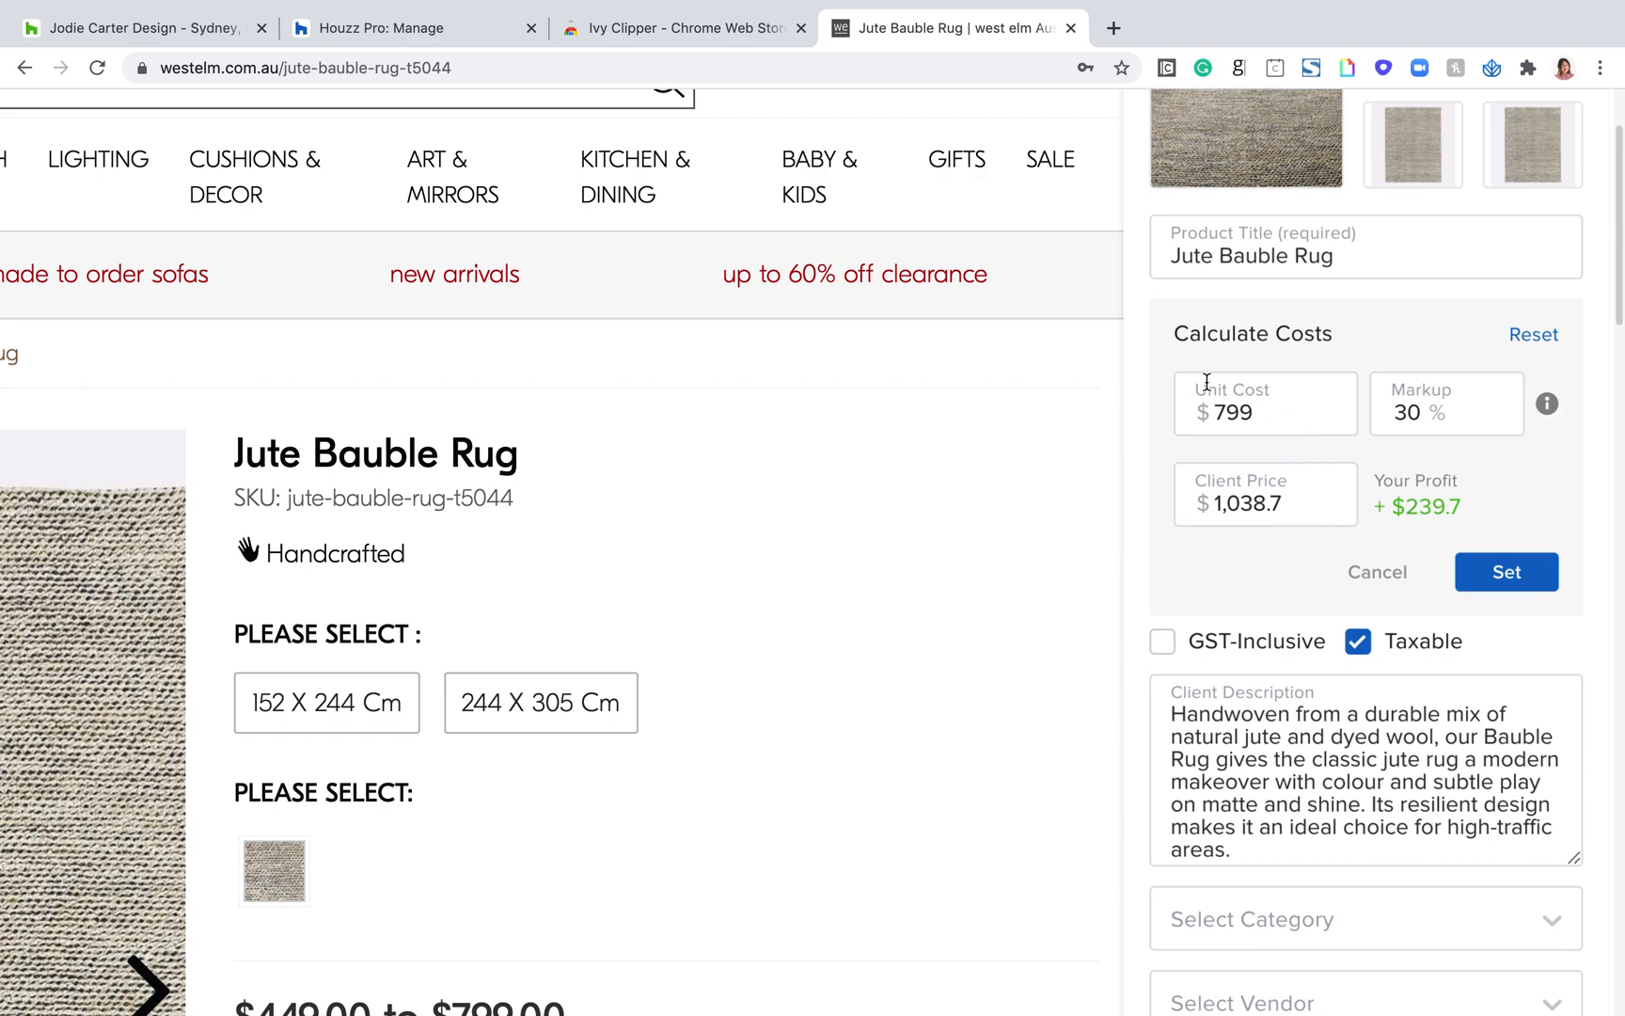
{"action": "left_click_drag", "start_coordinate": [1261, 422], "coordinate": [1181, 412]}
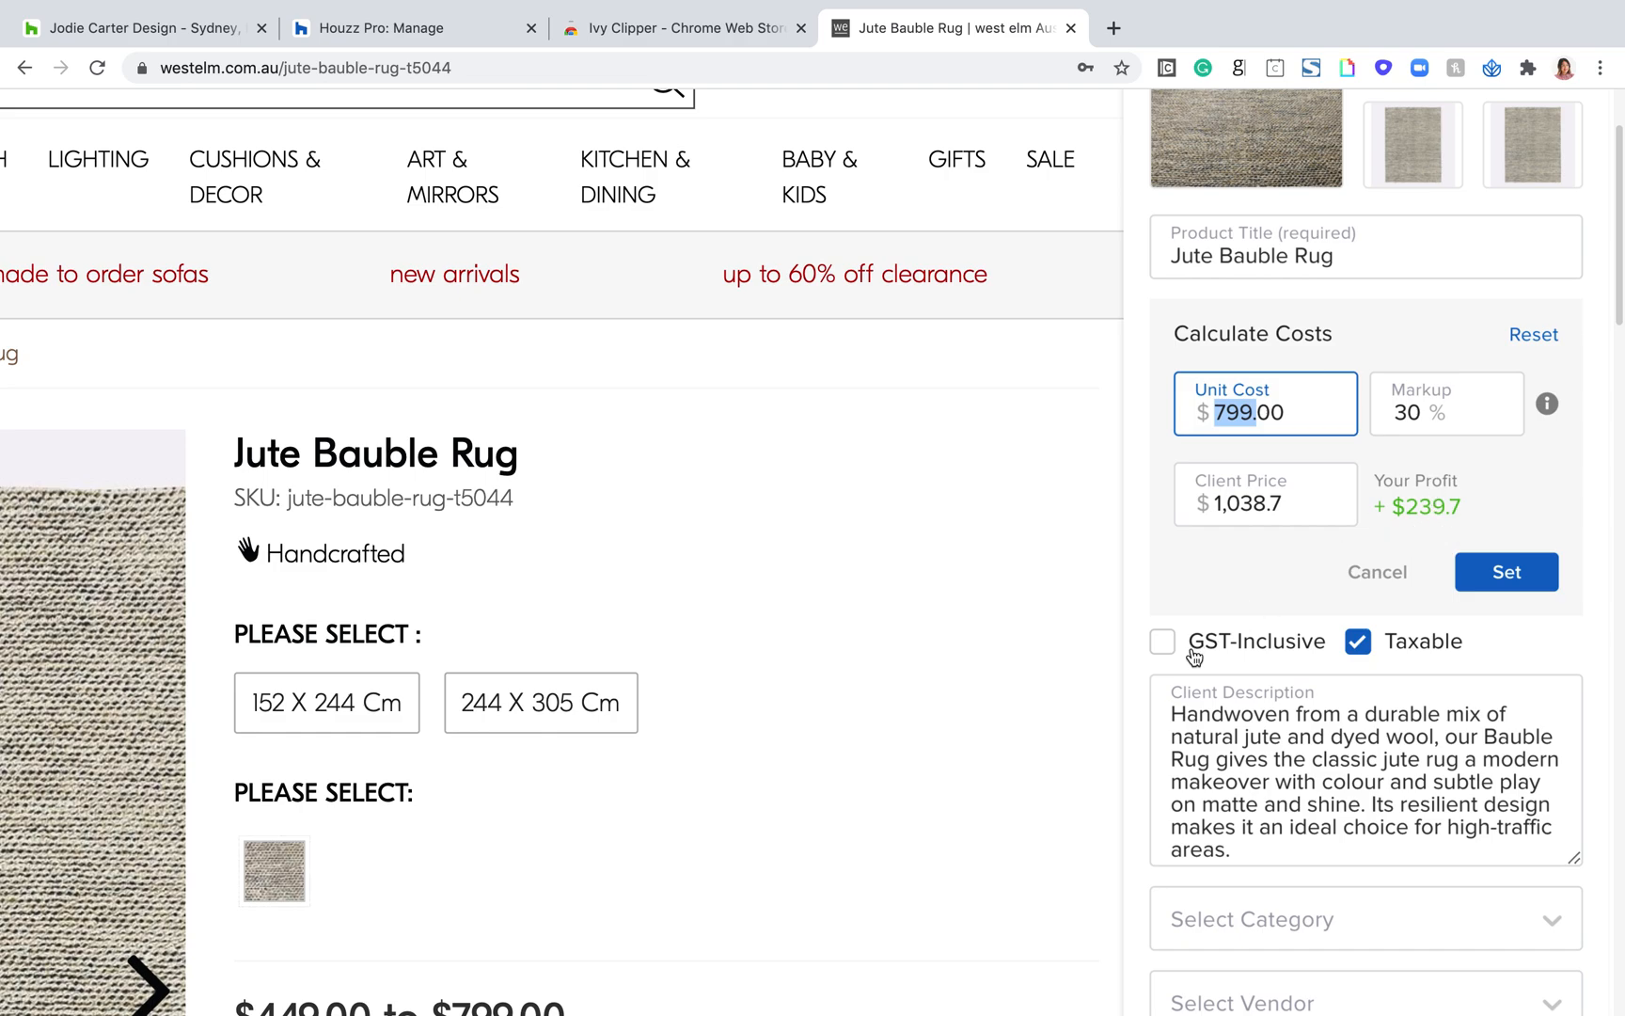
{"action": "left_click", "coordinate": [1163, 642]}
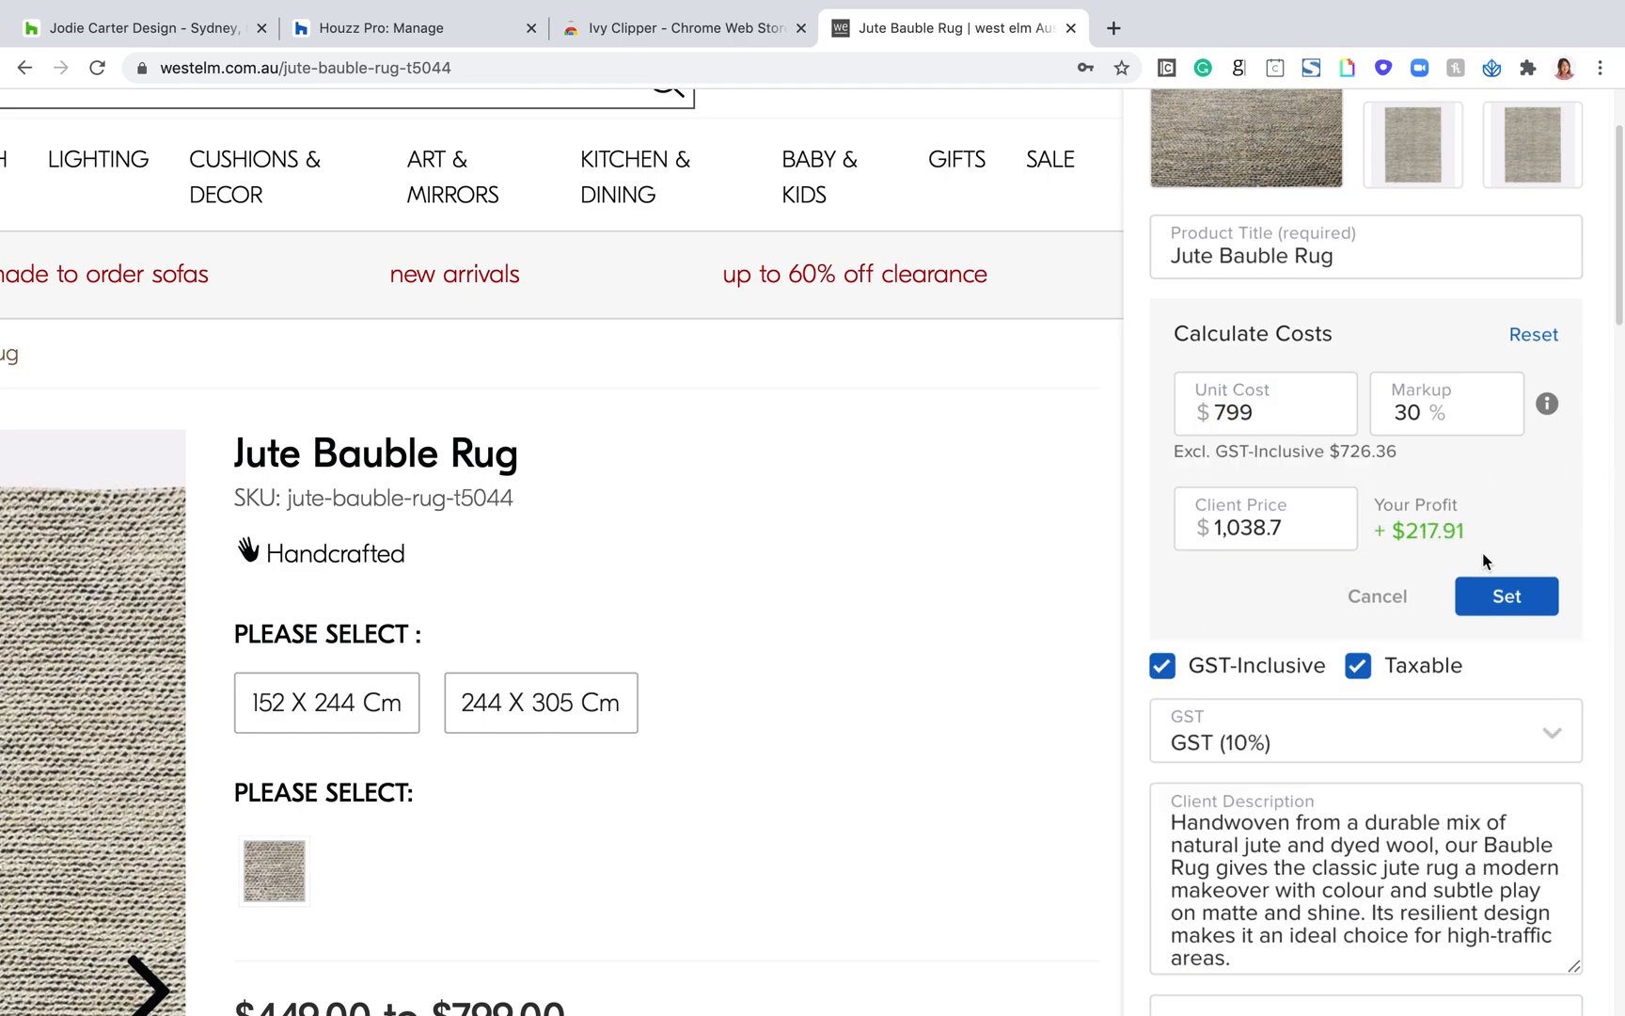
Step: Return the page to its default zoom, apply the calculated costs and set the rug's category to Rugs
{"action": "key", "text": "ctrl+0"}
{"action": "left_click", "coordinate": [1531, 542]}
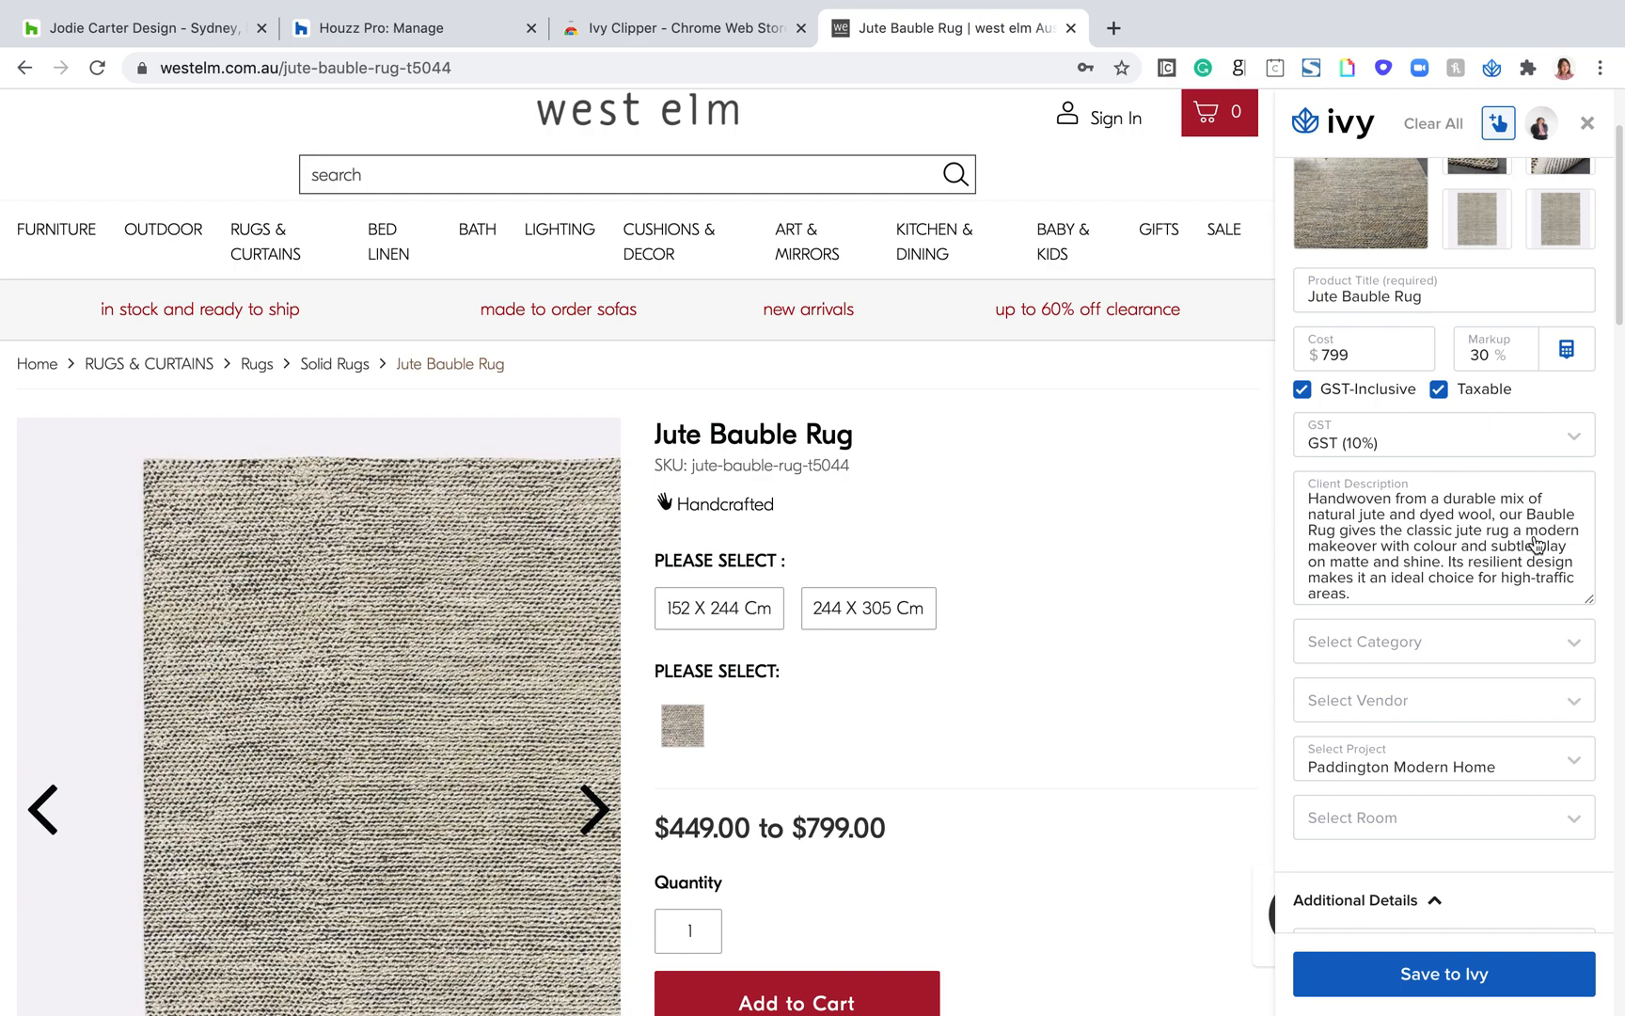
{"action": "scroll", "coordinate": [1406, 588], "scroll_direction": "down", "scroll_amount": 3}
{"action": "left_click", "coordinate": [1397, 503]}
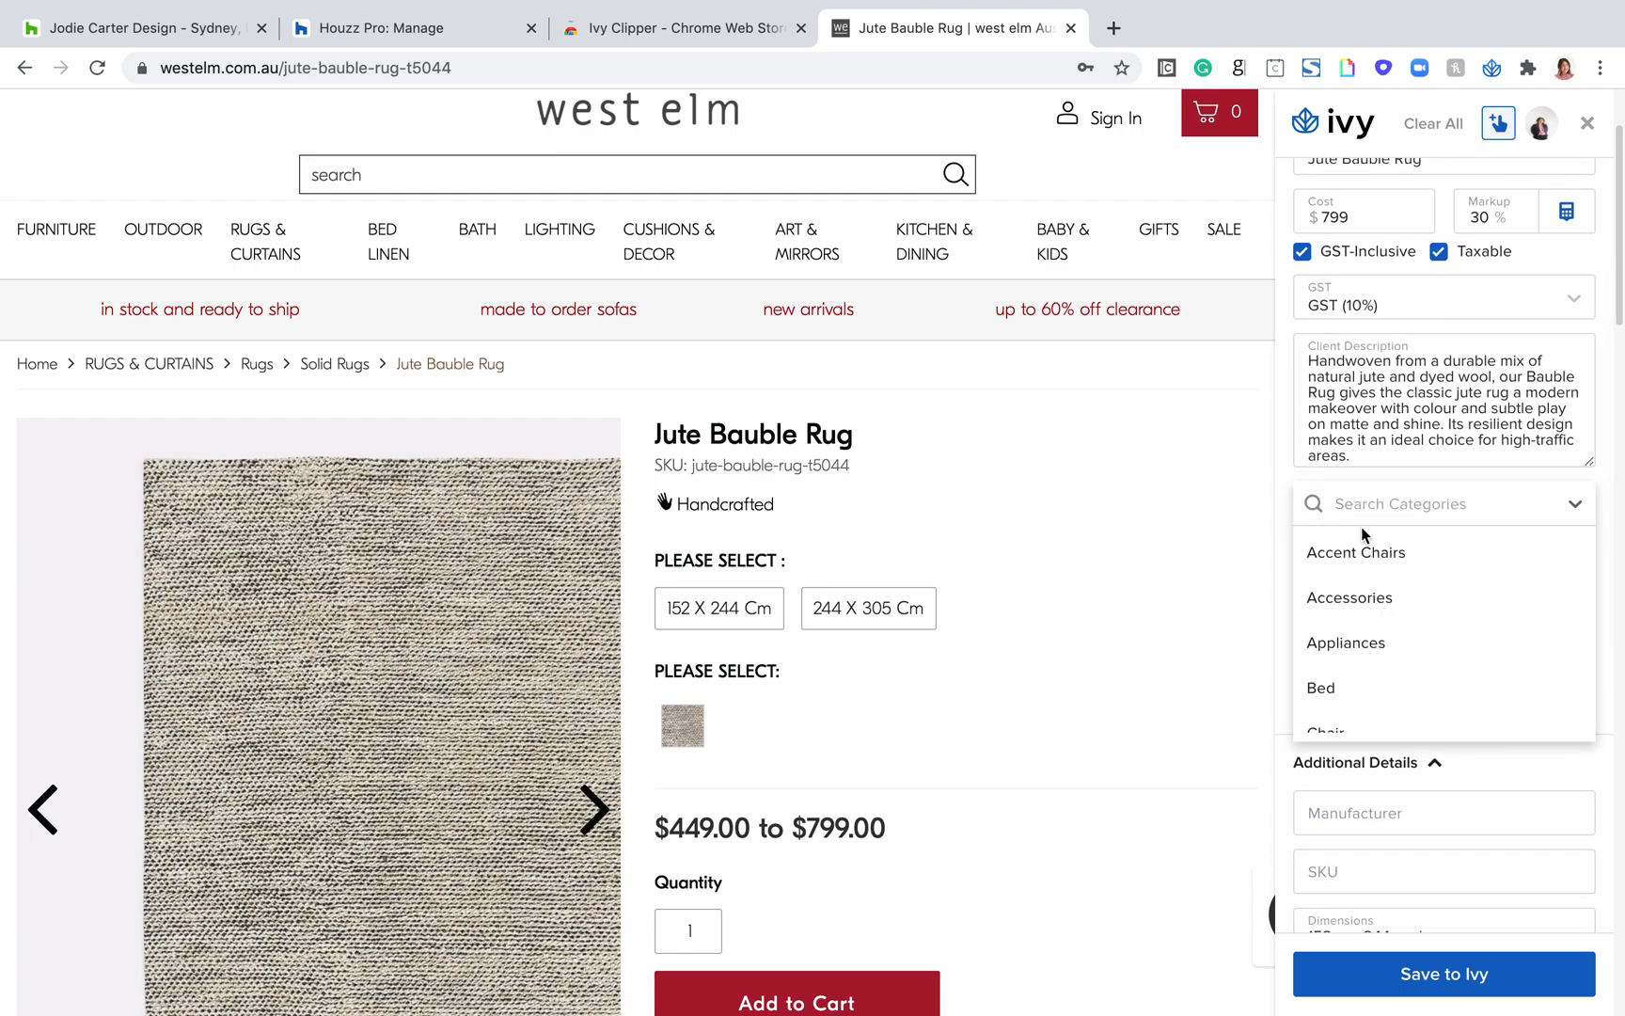
{"action": "type", "text": "ru"}
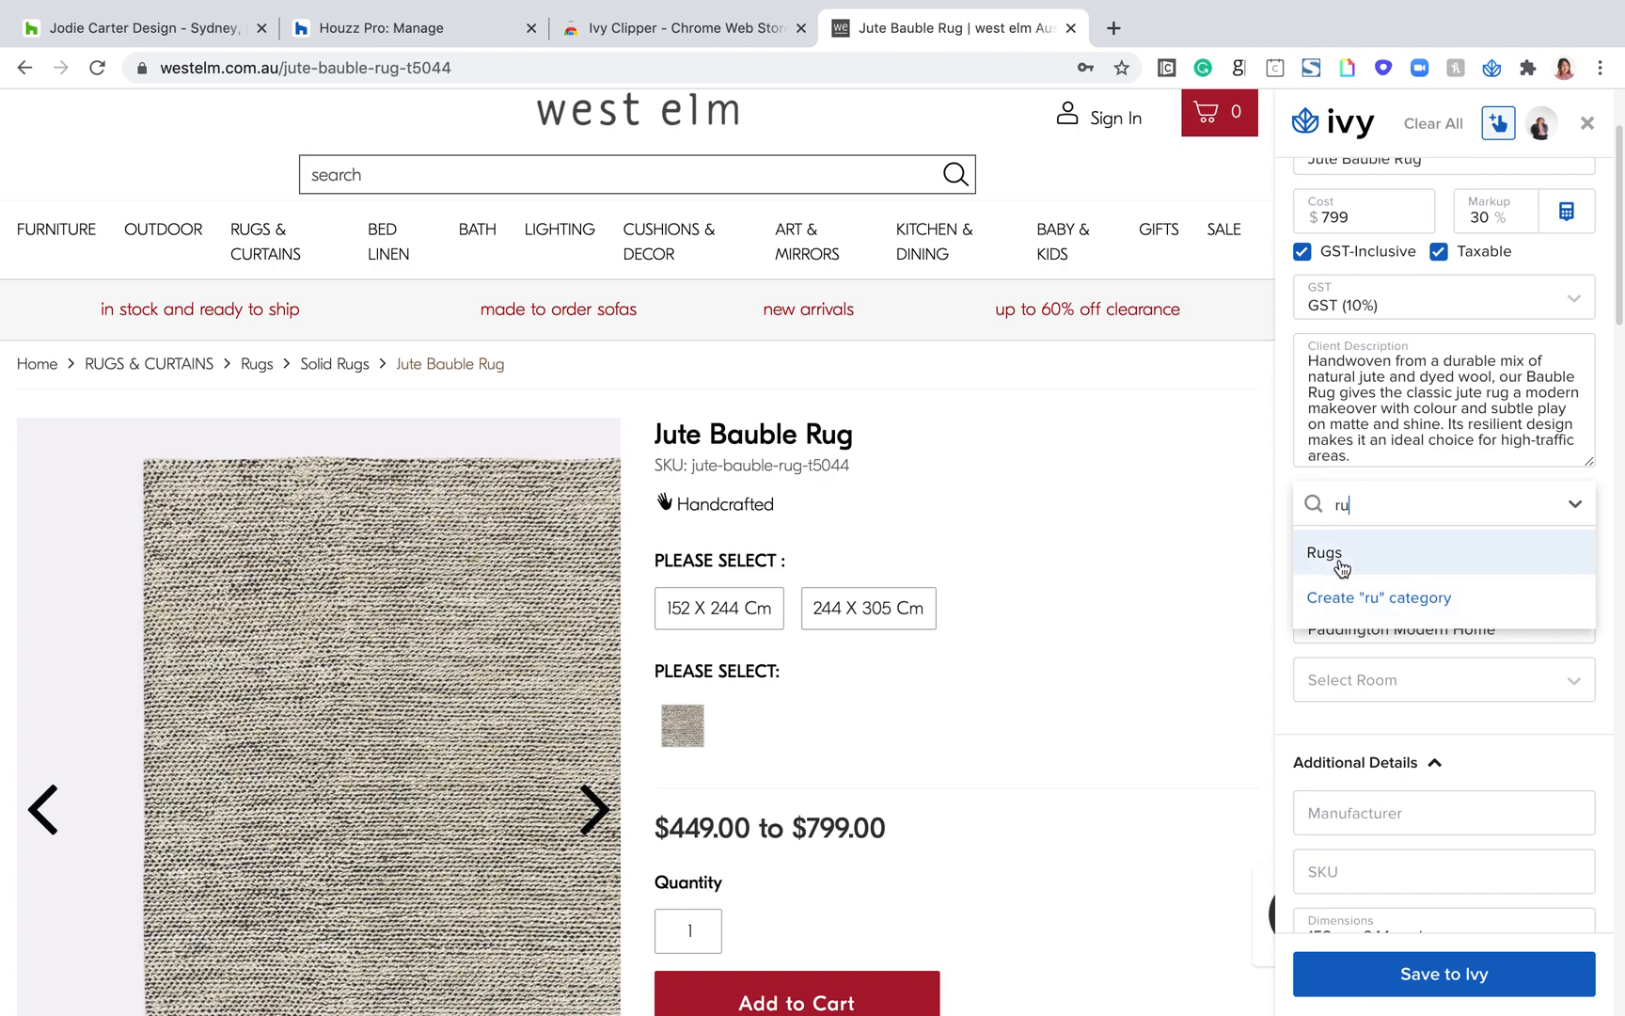
{"action": "left_click", "coordinate": [1341, 566]}
Step: Set the rug's vendor to West Elm, and recheck the vendor list without changing the selection
{"action": "left_click", "coordinate": [1366, 572]}
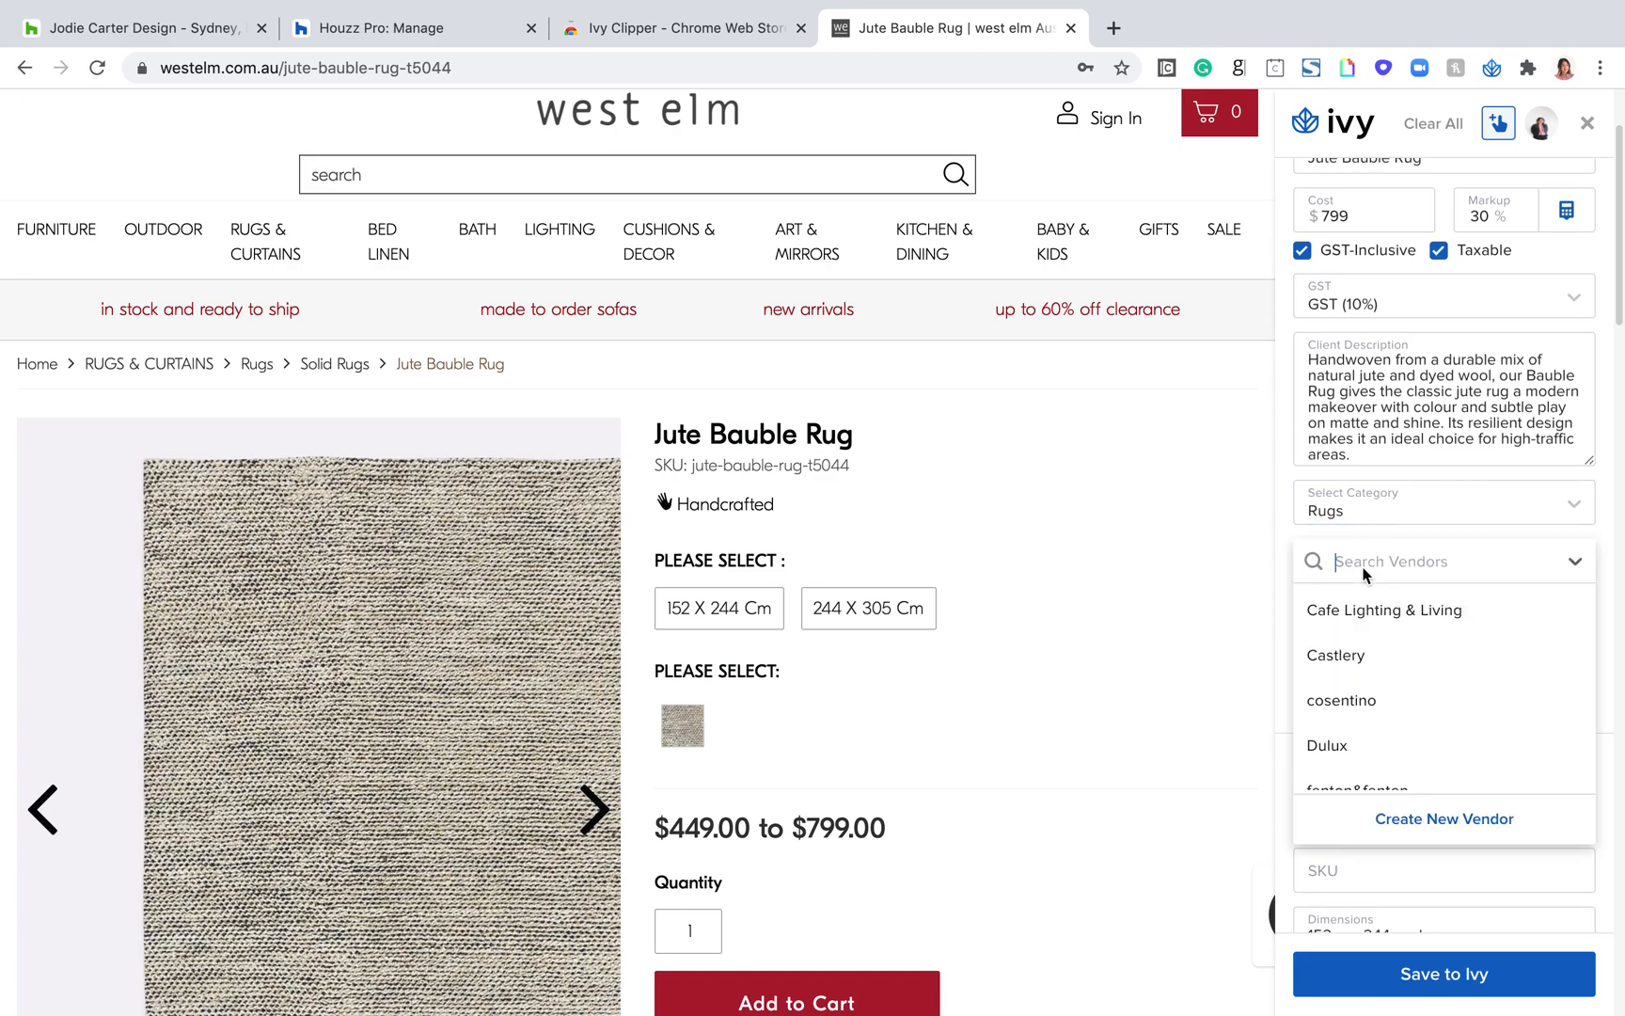
{"action": "scroll", "coordinate": [1364, 726], "scroll_direction": "down", "scroll_amount": 1}
{"action": "type", "text": "we"}
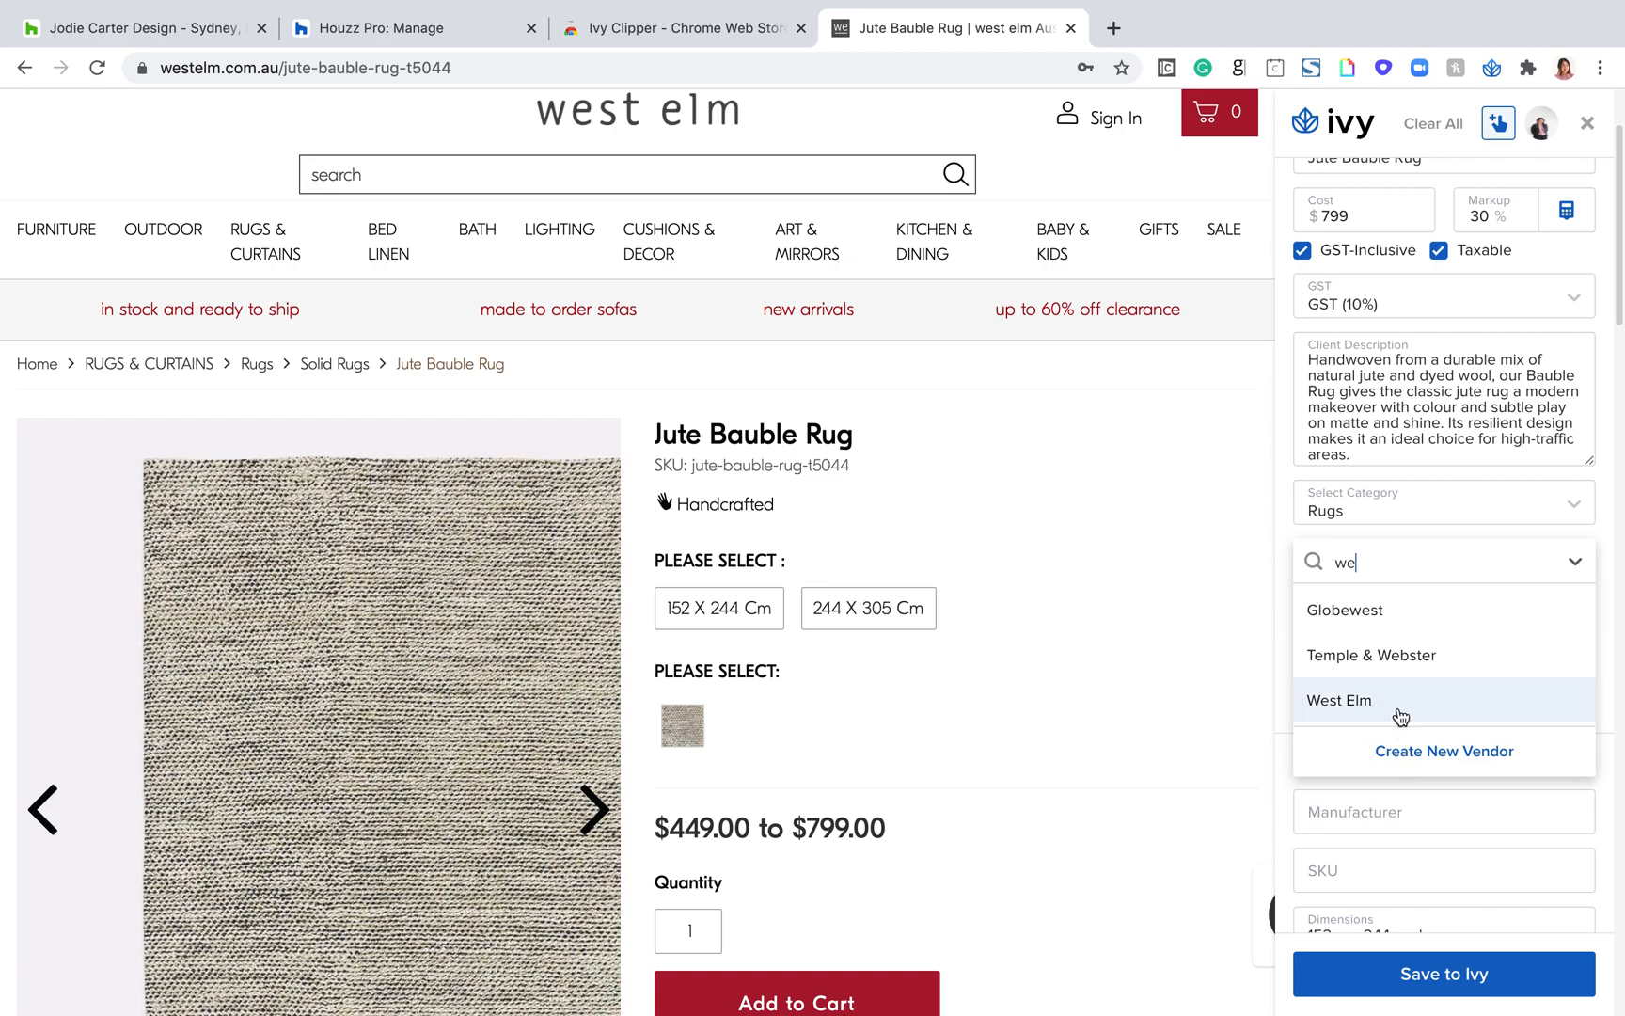
{"action": "left_click", "coordinate": [1400, 711]}
{"action": "scroll", "coordinate": [1379, 599], "scroll_direction": "down", "scroll_amount": 1}
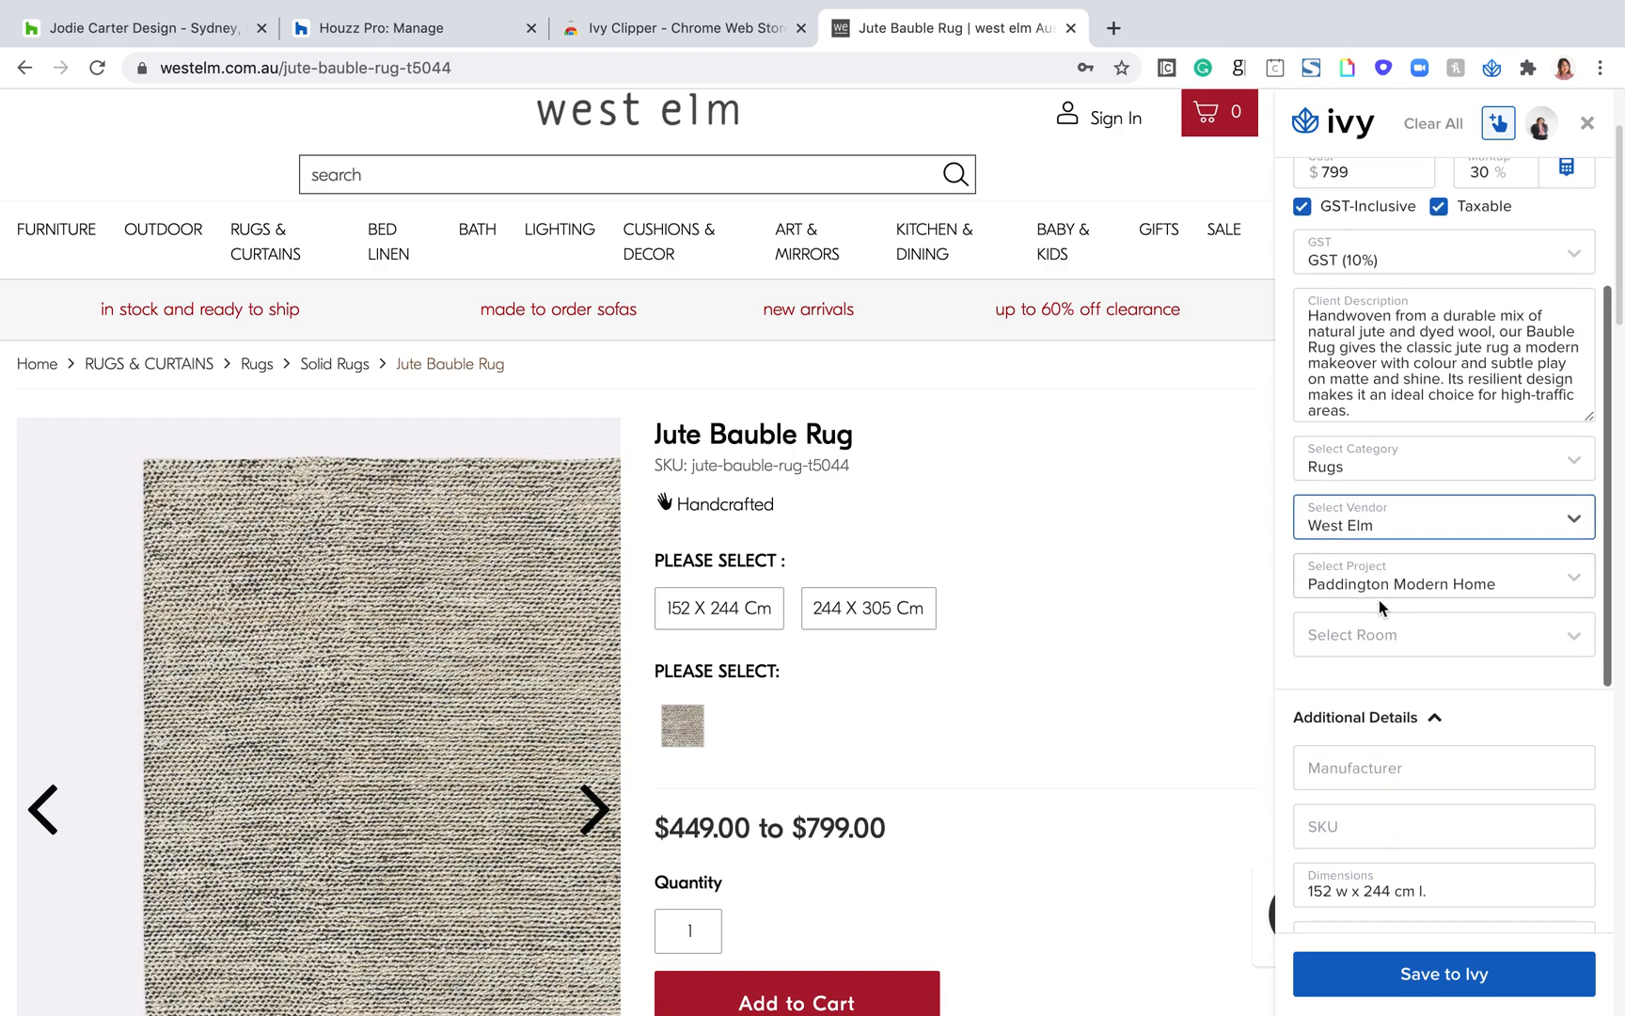
{"action": "left_click", "coordinate": [1448, 526]}
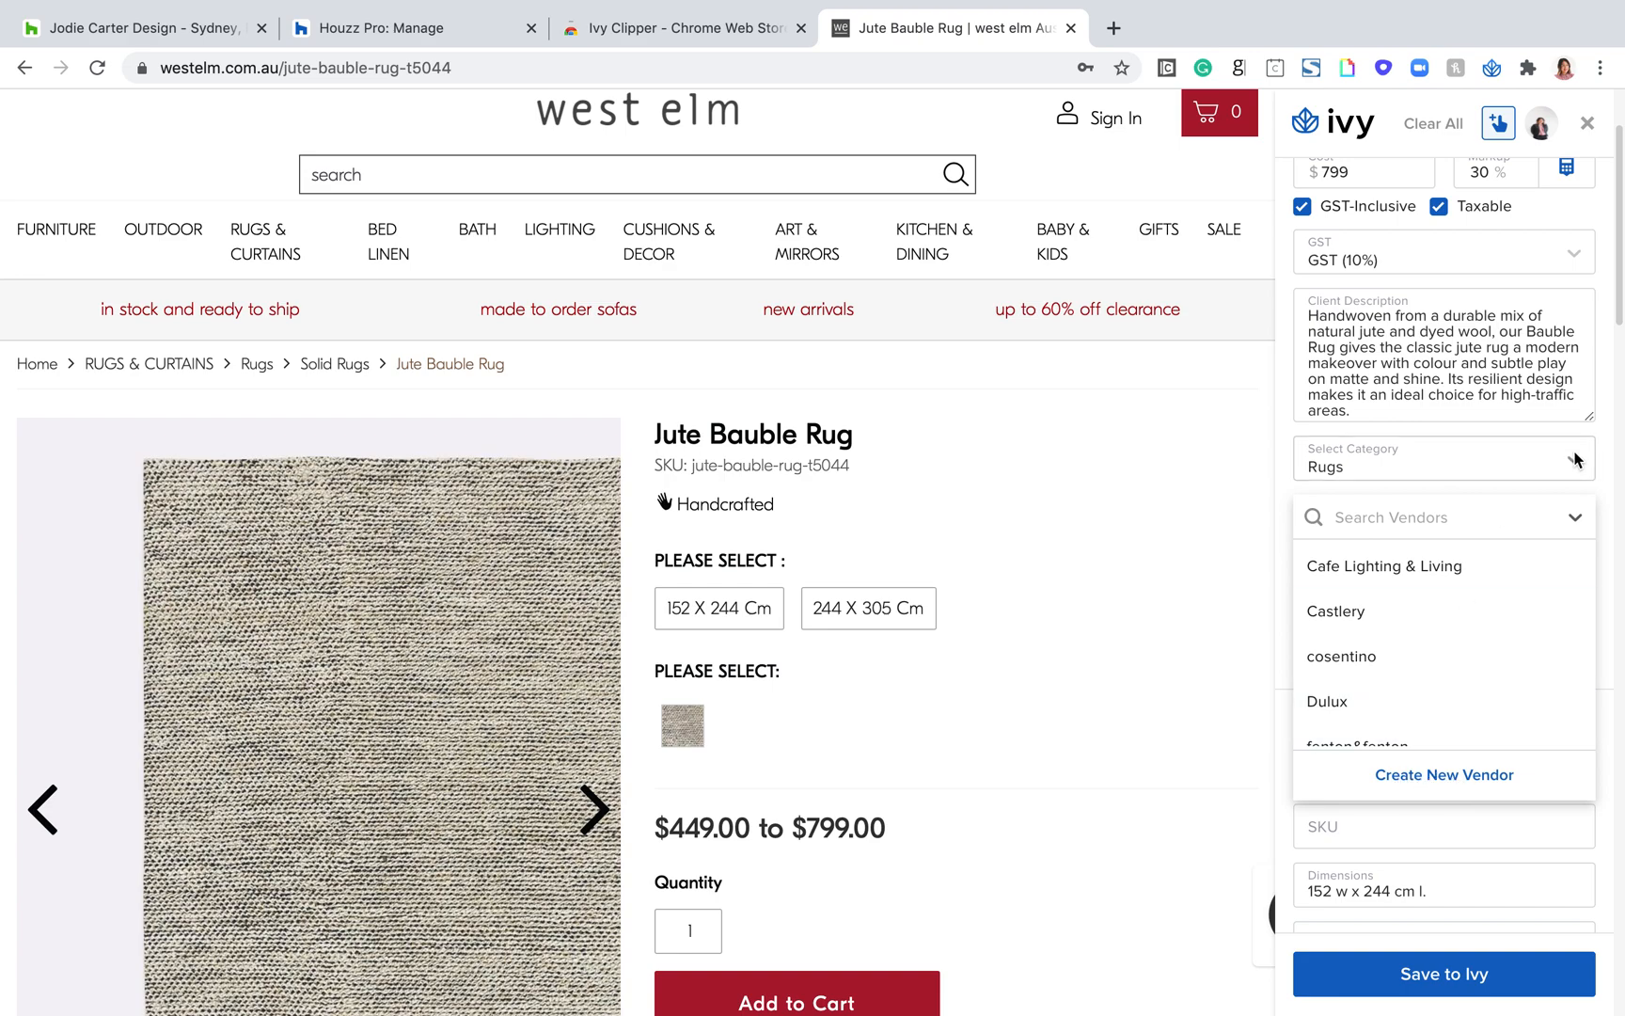
{"action": "left_click", "coordinate": [1603, 498]}
Step: Assign the rug to the Living Room of the selected project
{"action": "scroll", "coordinate": [1436, 573], "scroll_direction": "down", "scroll_amount": 2}
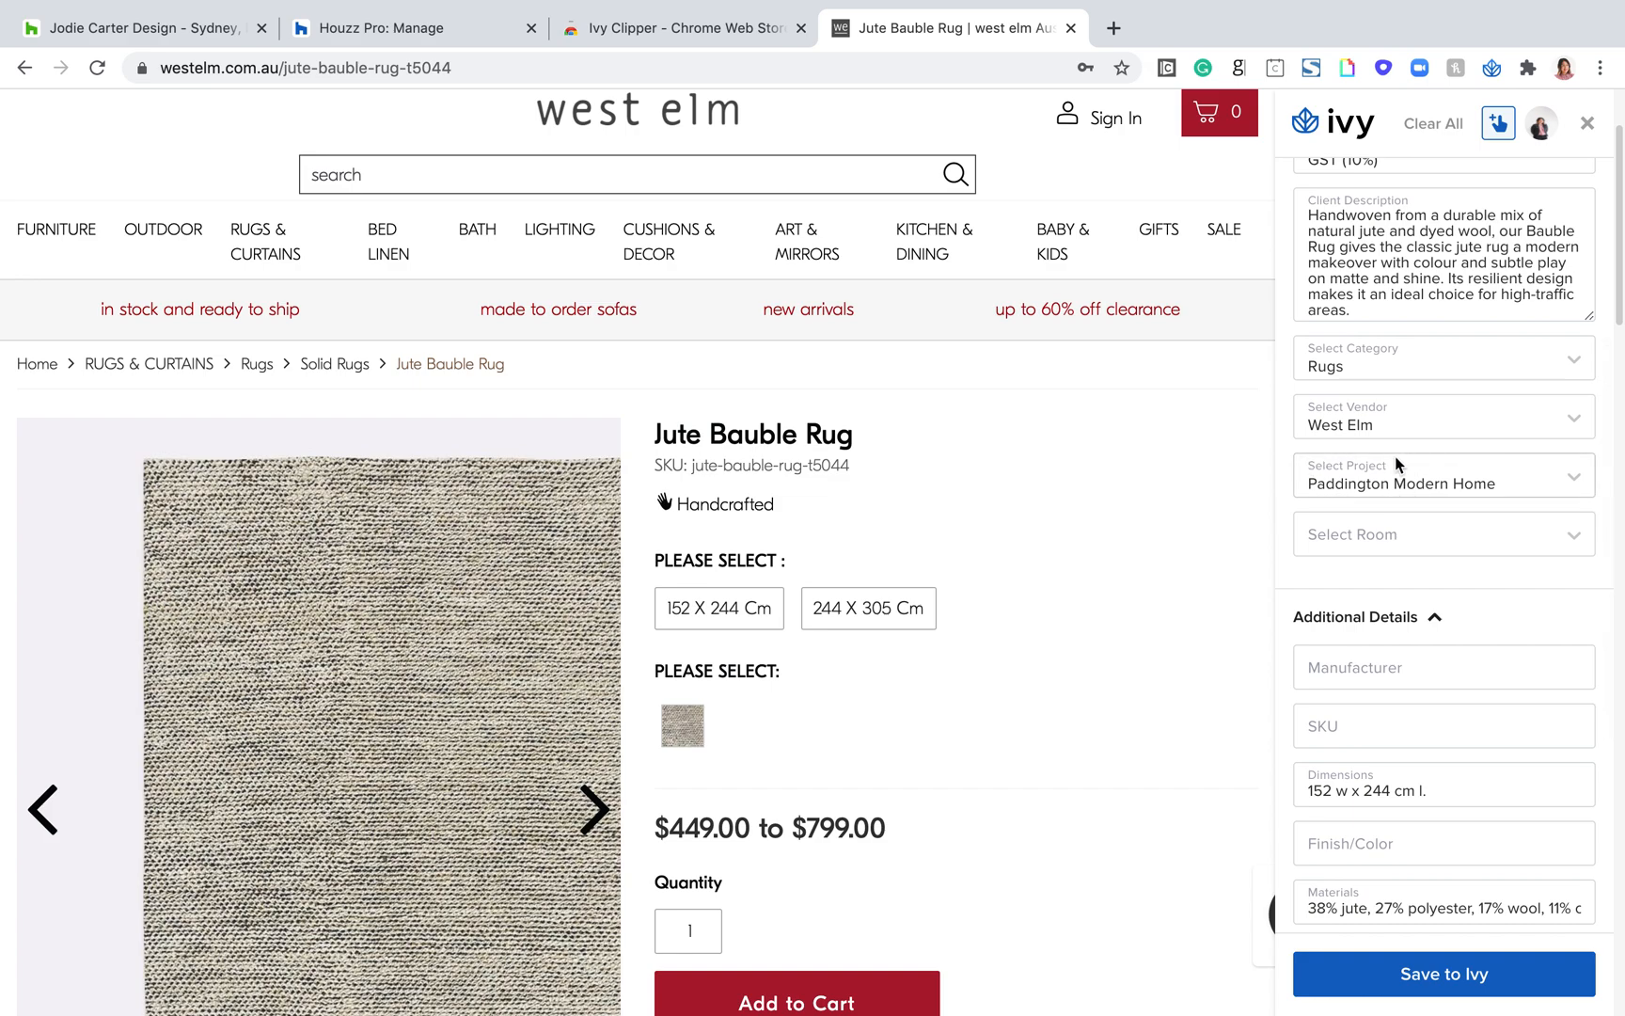
{"action": "left_click", "coordinate": [1380, 542]}
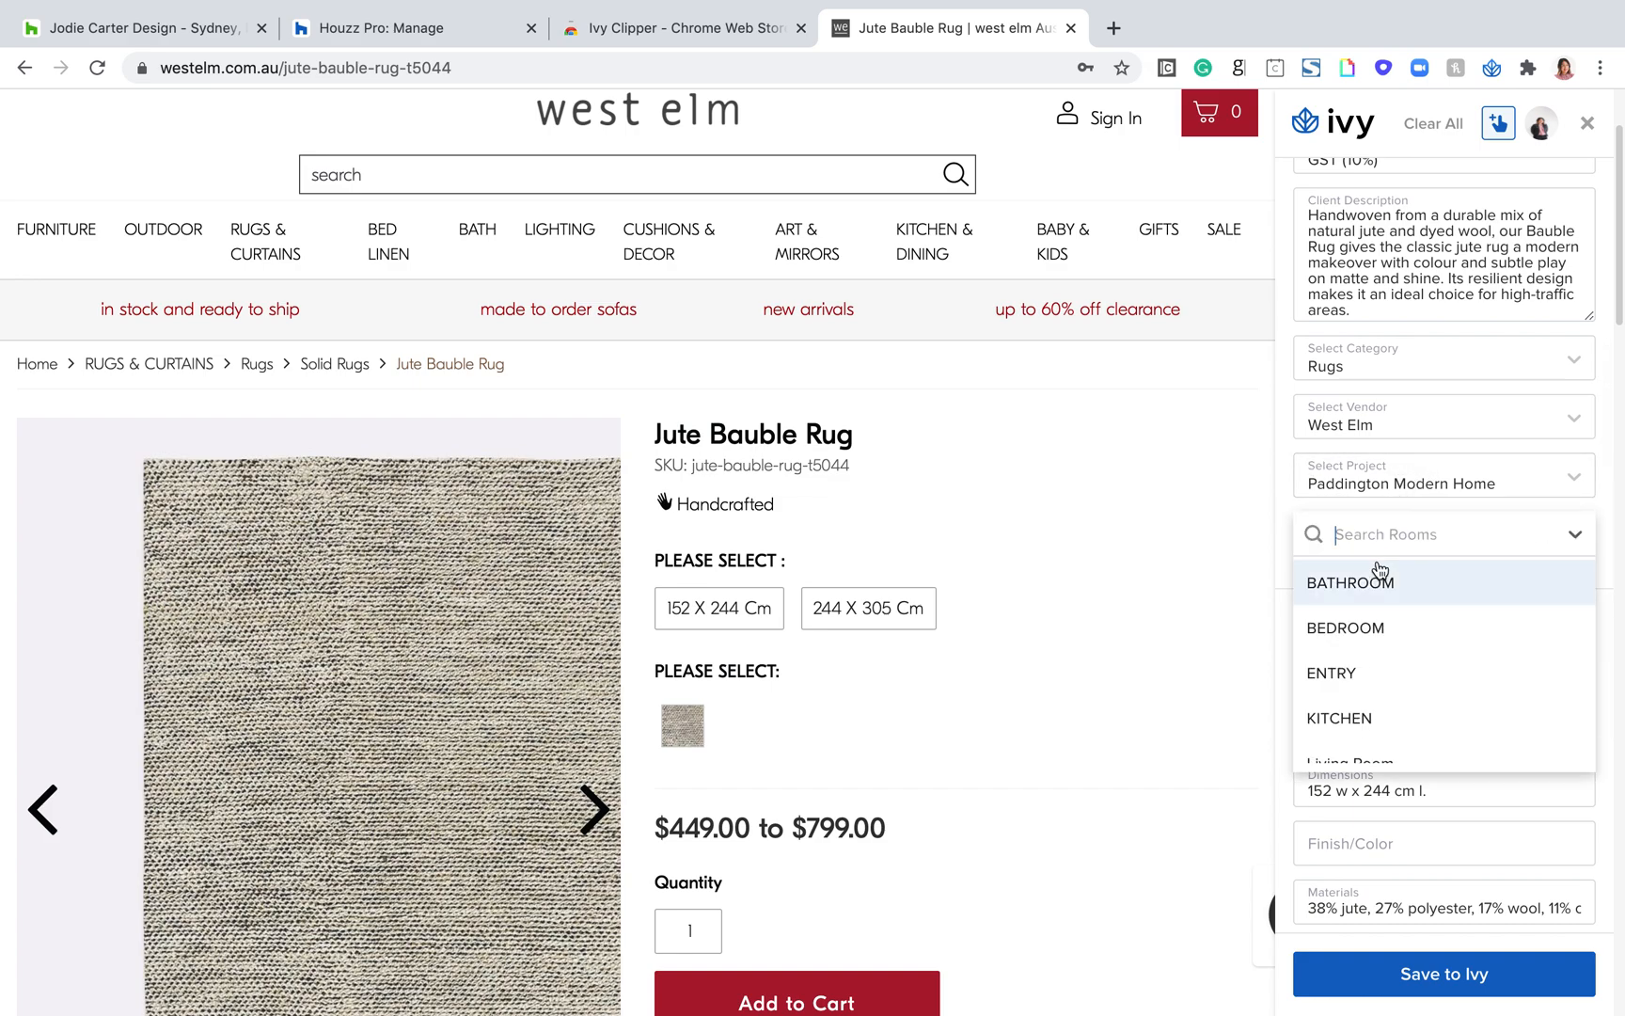
{"action": "scroll", "coordinate": [1374, 658], "scroll_direction": "down", "scroll_amount": 2}
{"action": "left_click", "coordinate": [1371, 698]}
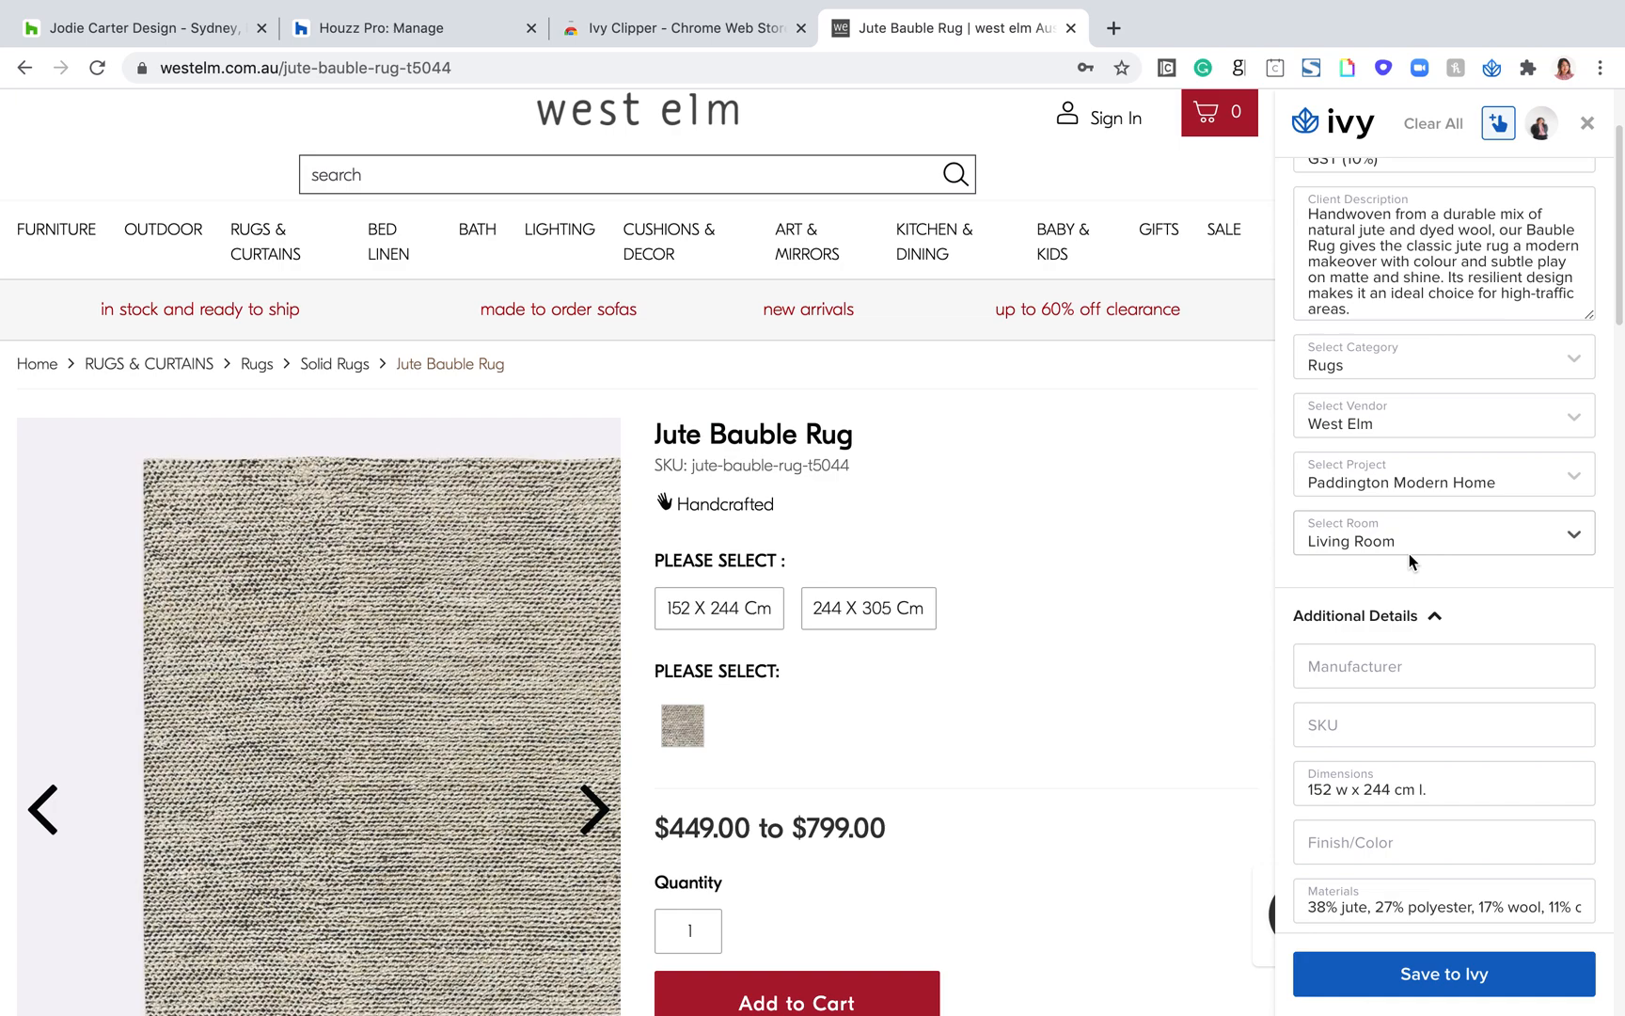
Step: Look over the rug's additional details in the clipper and save the clipped rug to Ivy
{"action": "scroll", "coordinate": [1392, 626], "scroll_direction": "down", "scroll_amount": 3}
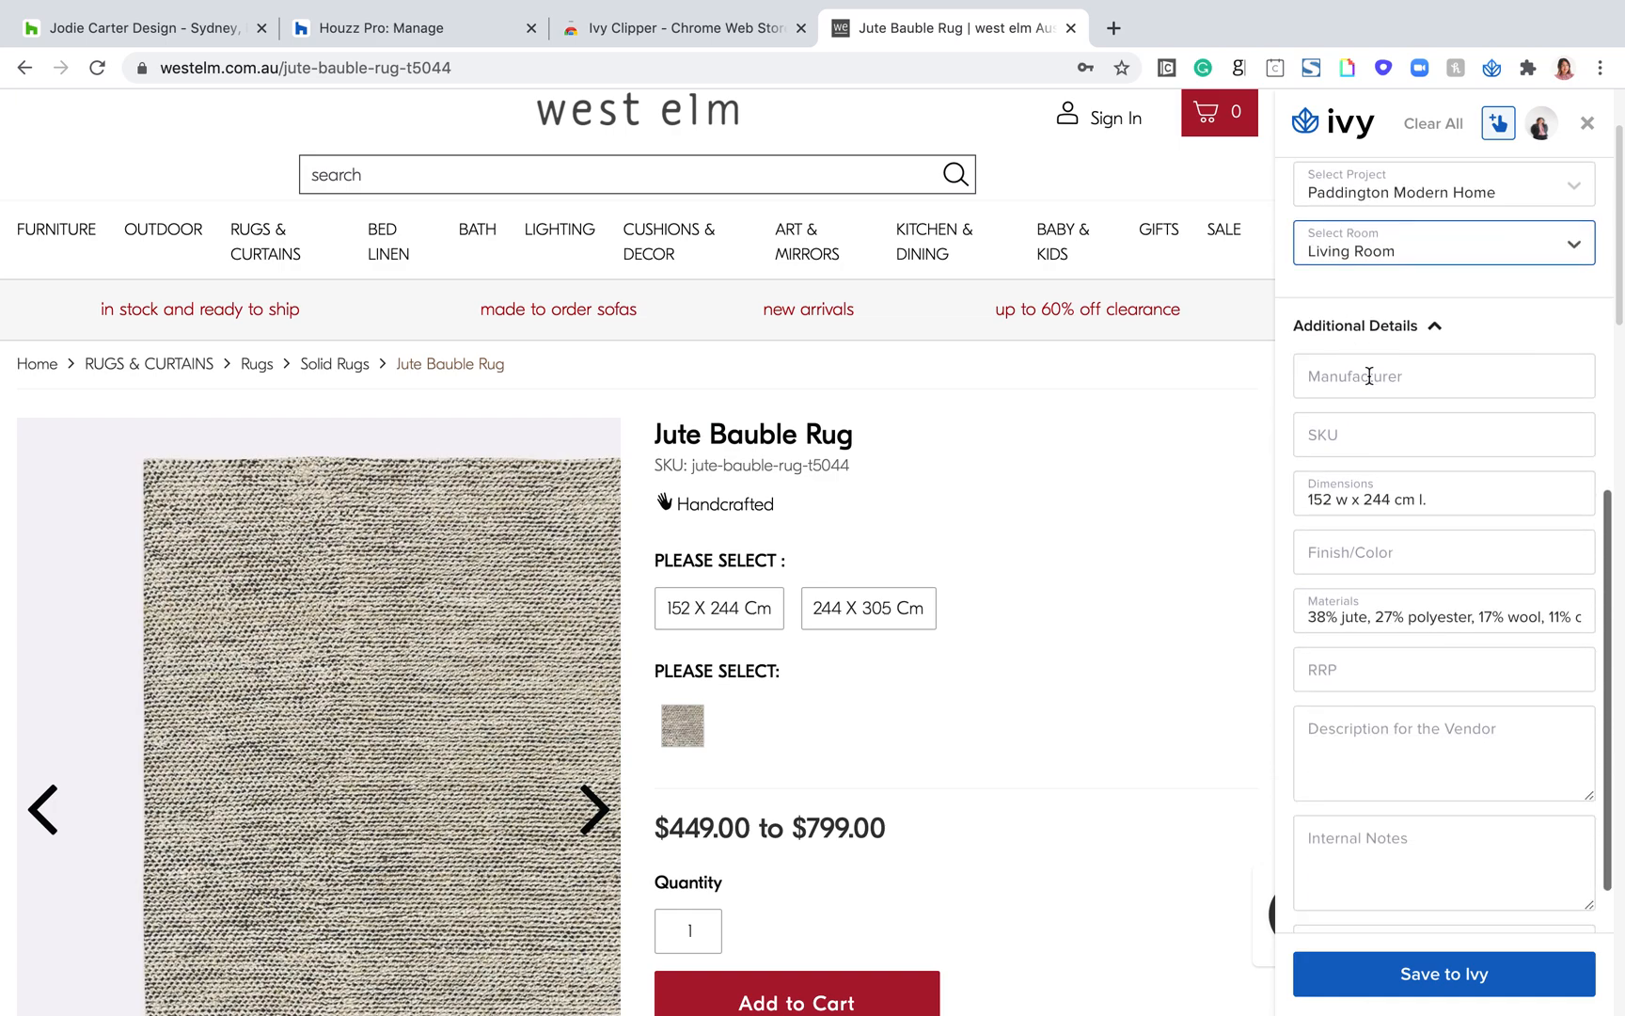
{"action": "scroll", "coordinate": [1385, 406], "scroll_direction": "down", "scroll_amount": 1}
{"action": "scroll", "coordinate": [1377, 813], "scroll_direction": "down", "scroll_amount": 2}
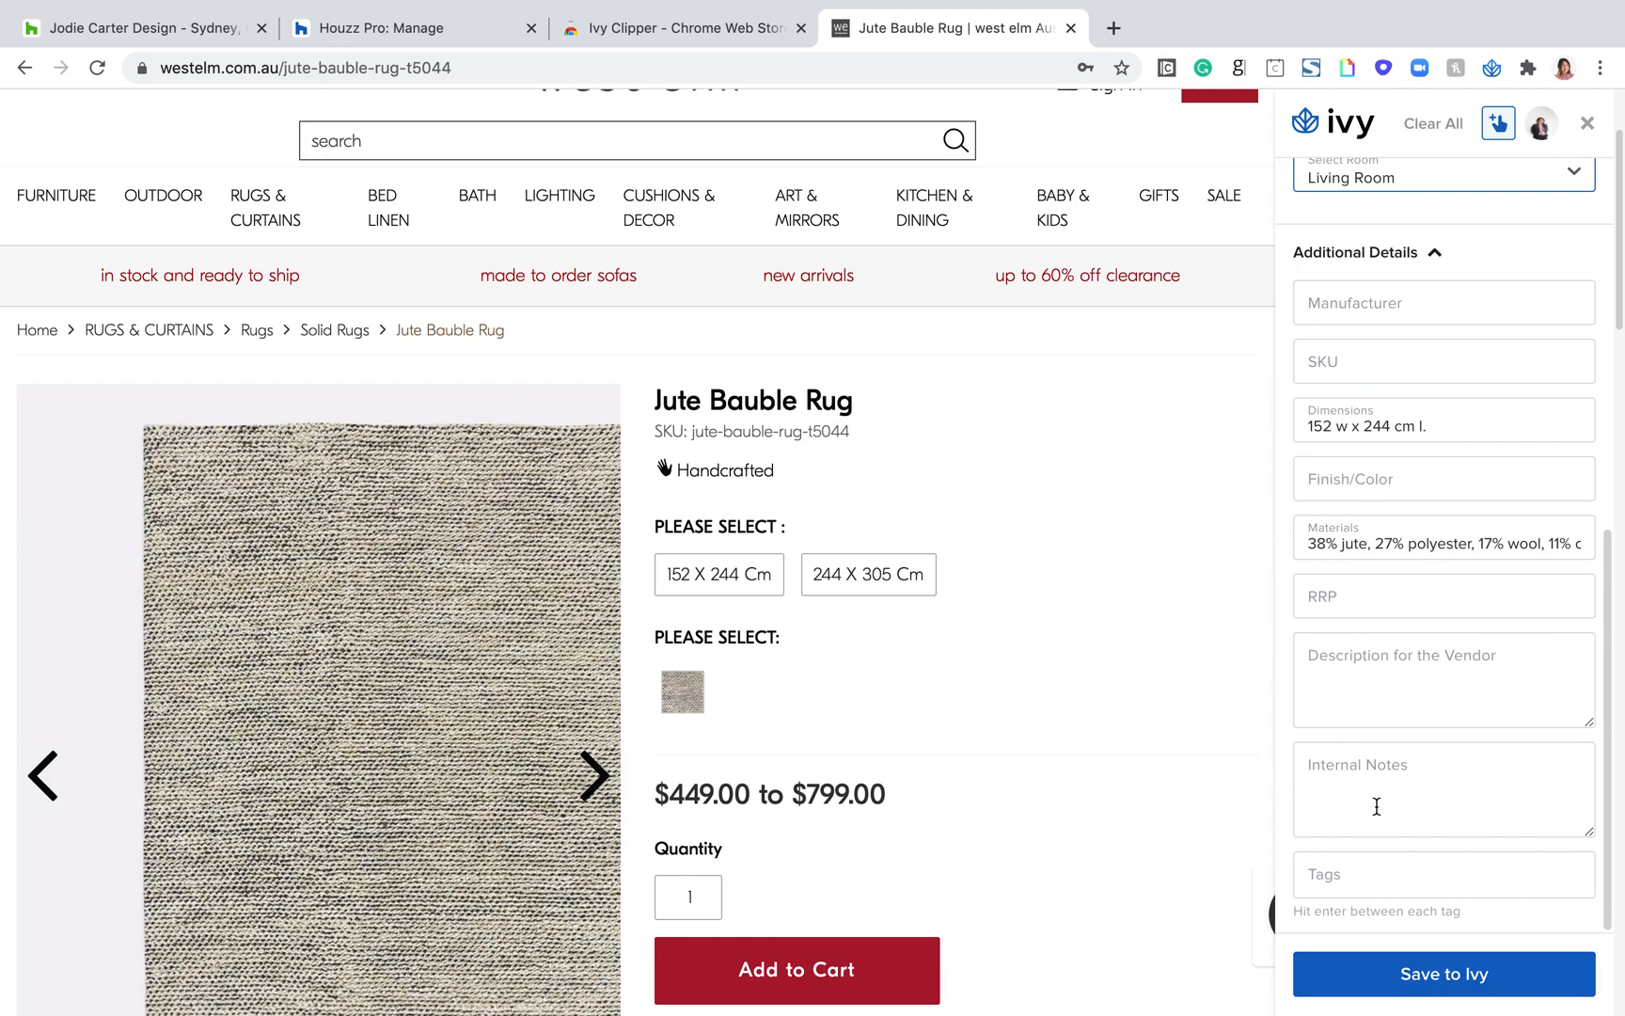
{"action": "left_click", "coordinate": [1448, 975]}
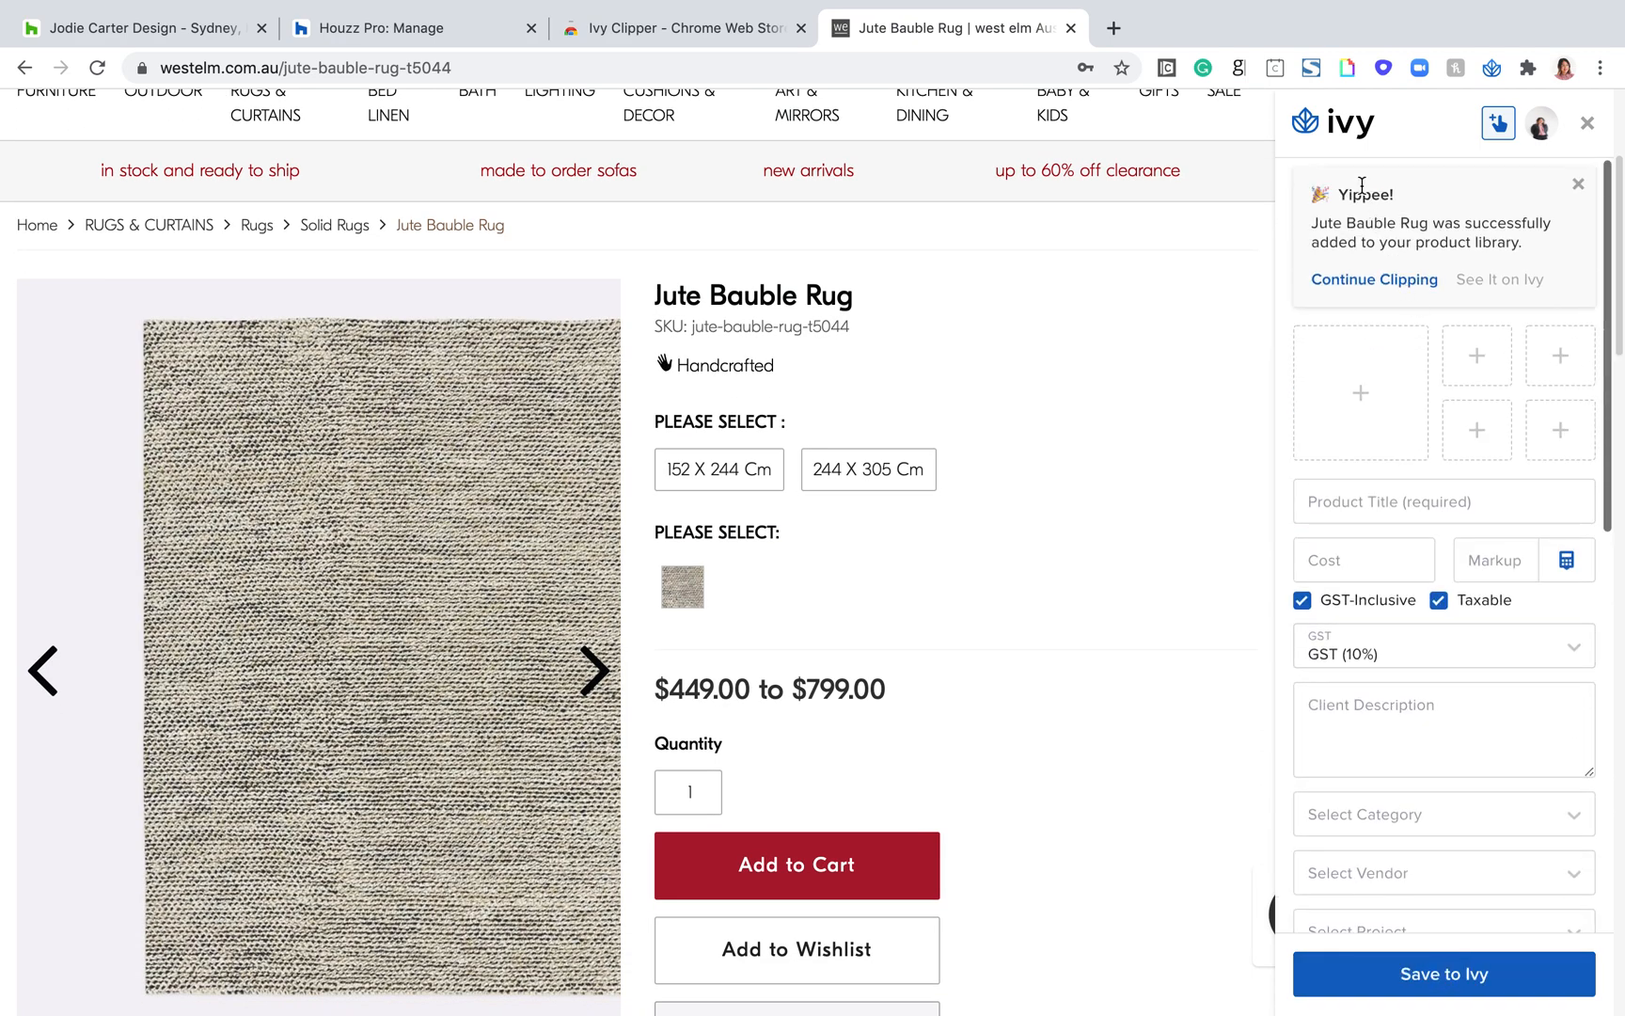
{"action": "left_click_drag", "start_coordinate": [1346, 191], "coordinate": [1382, 274]}
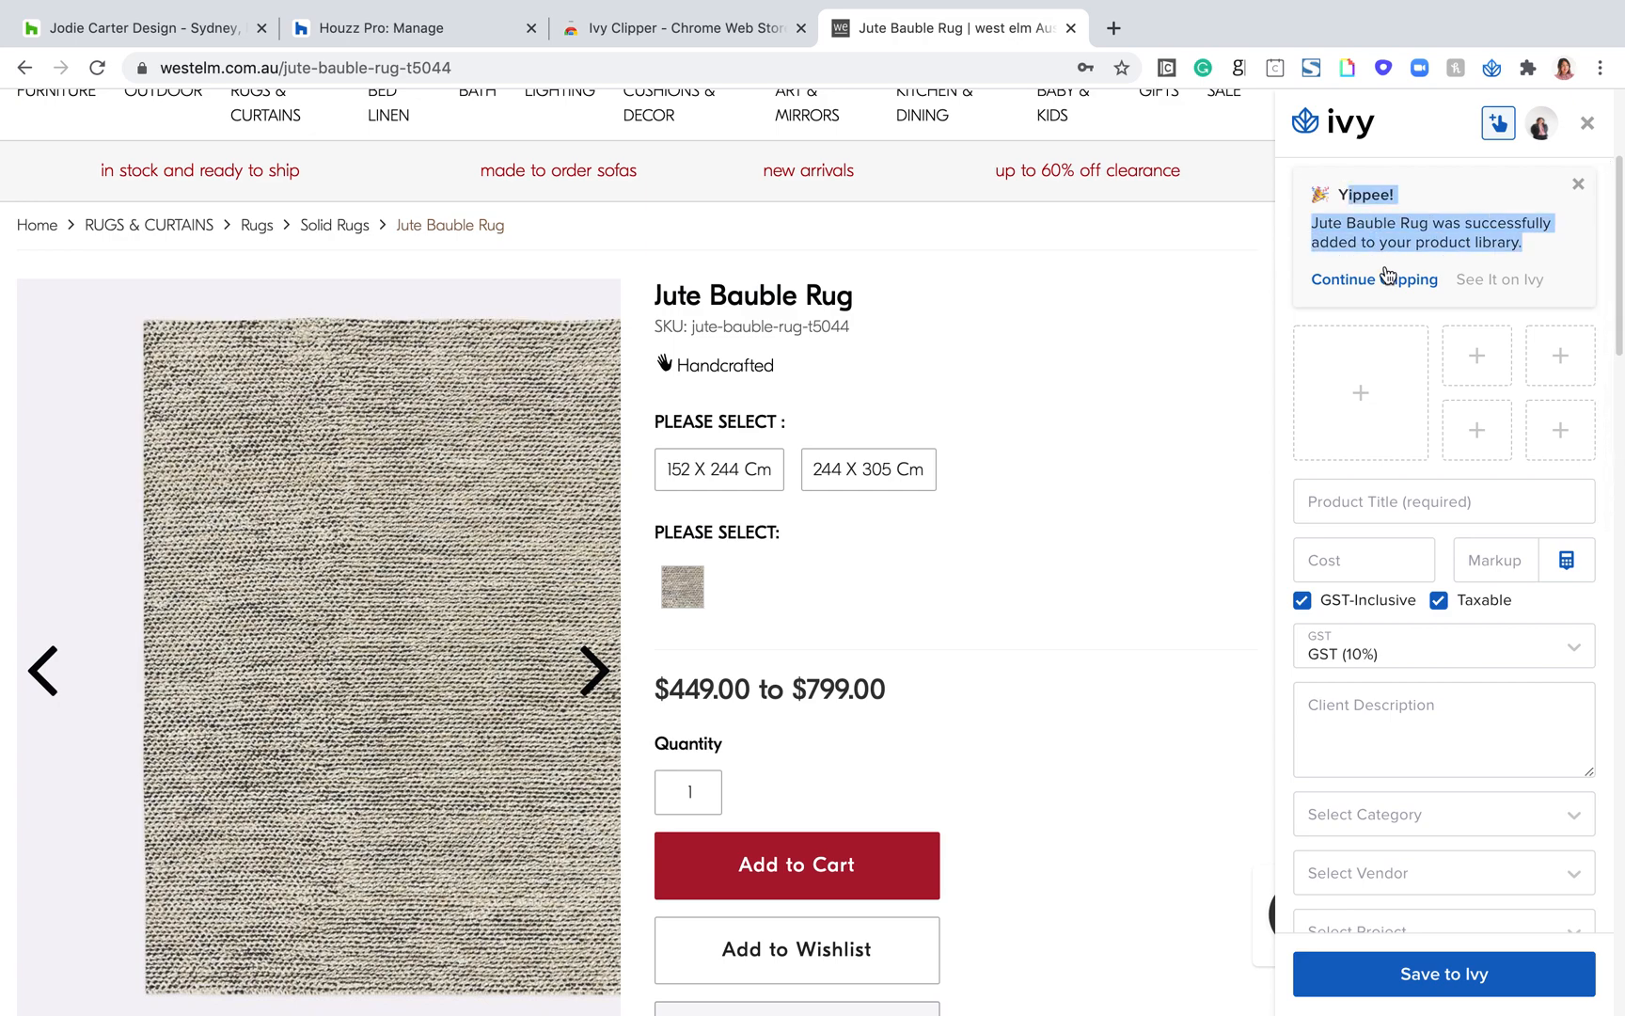
Step: Switch to Houzz Pro, open the Paddington Modern Home room boards, and view the new-room form without adding a room
{"action": "mouse_move", "coordinate": [953, 7]}
{"action": "left_click", "coordinate": [381, 77]}
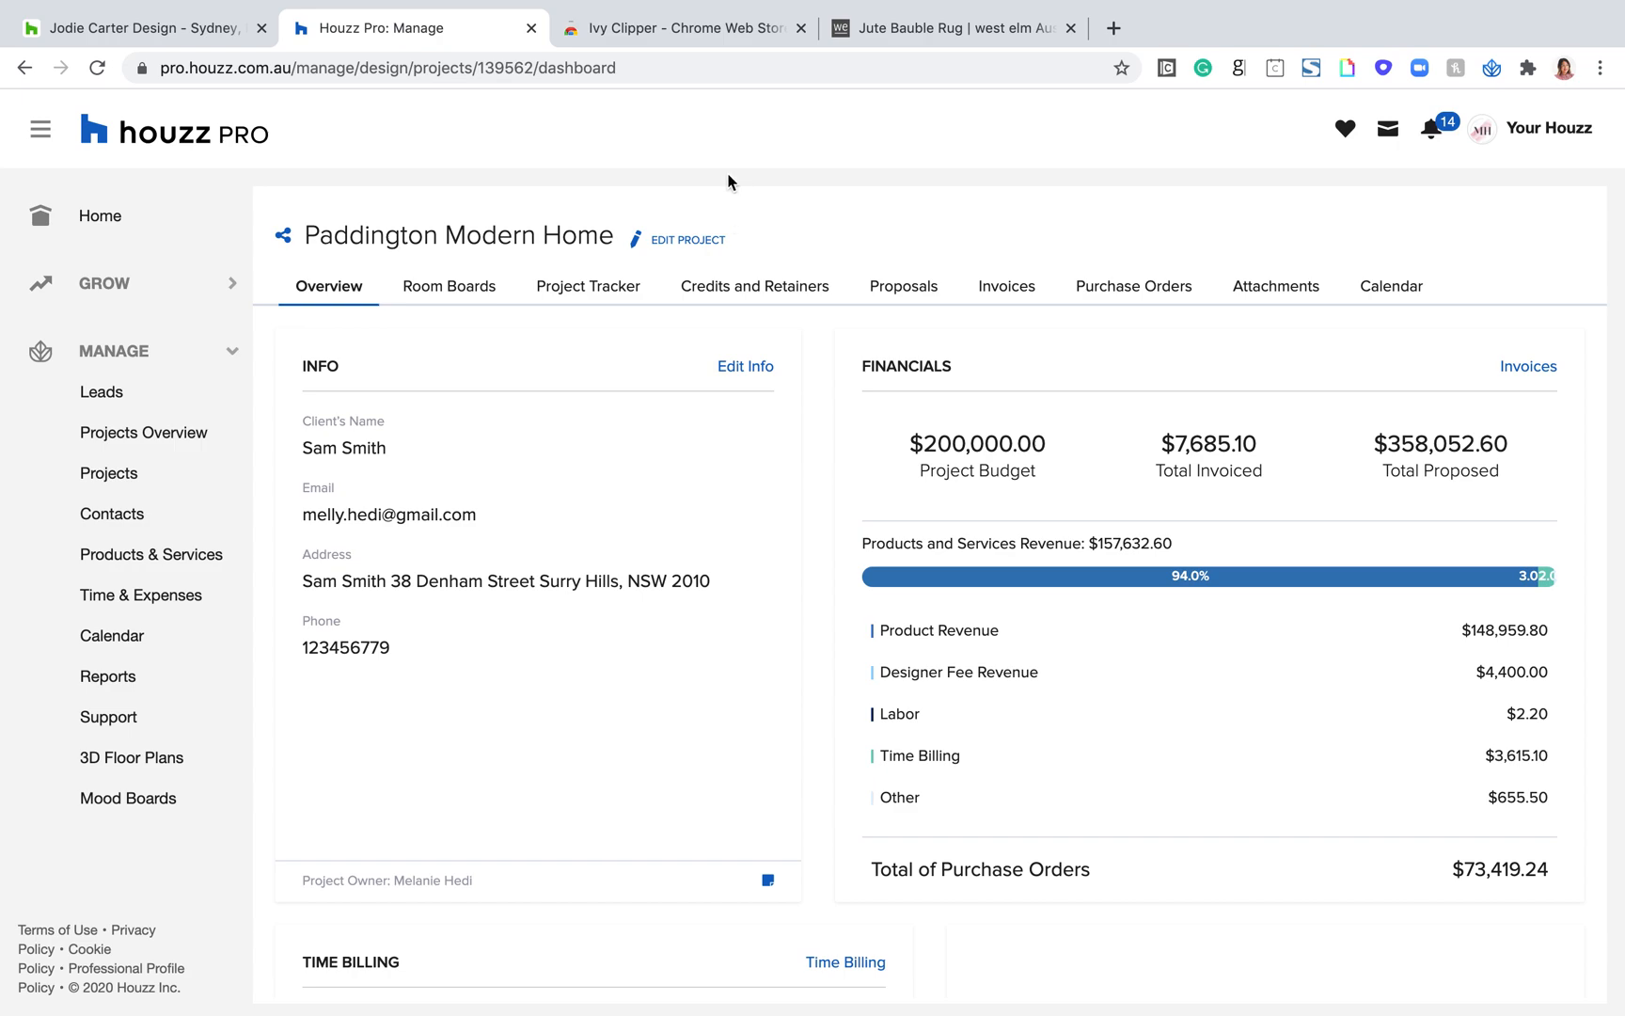
{"action": "left_click", "coordinate": [444, 292]}
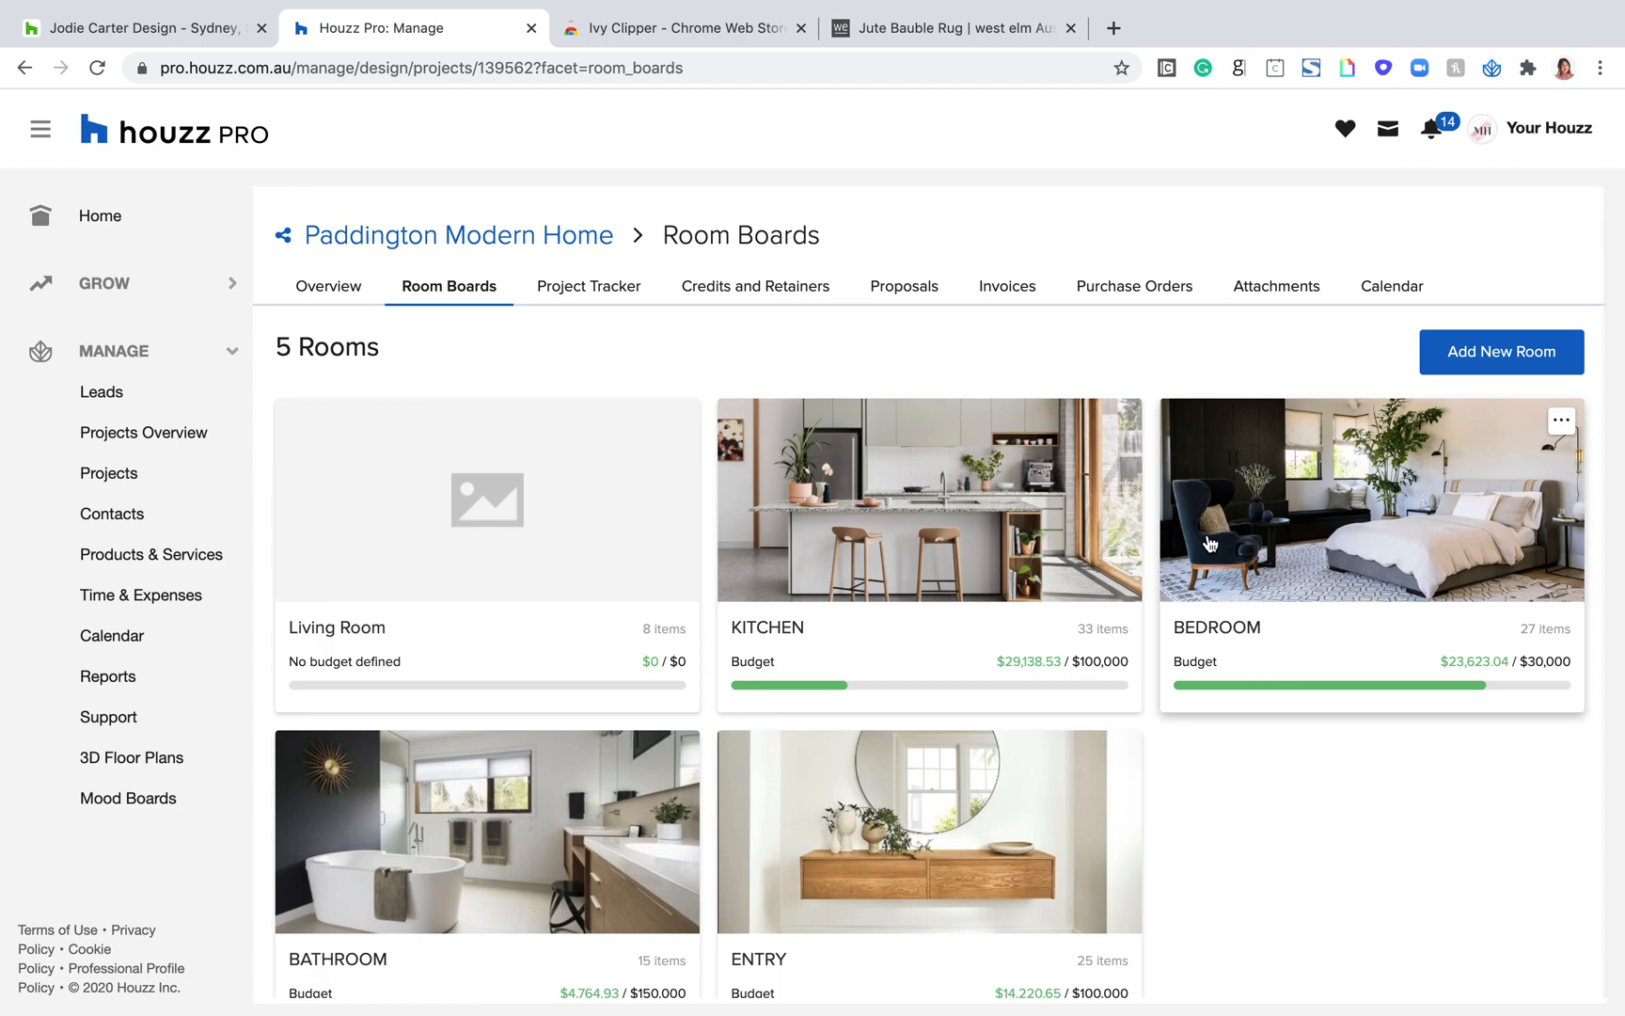
{"action": "left_click", "coordinate": [1525, 359]}
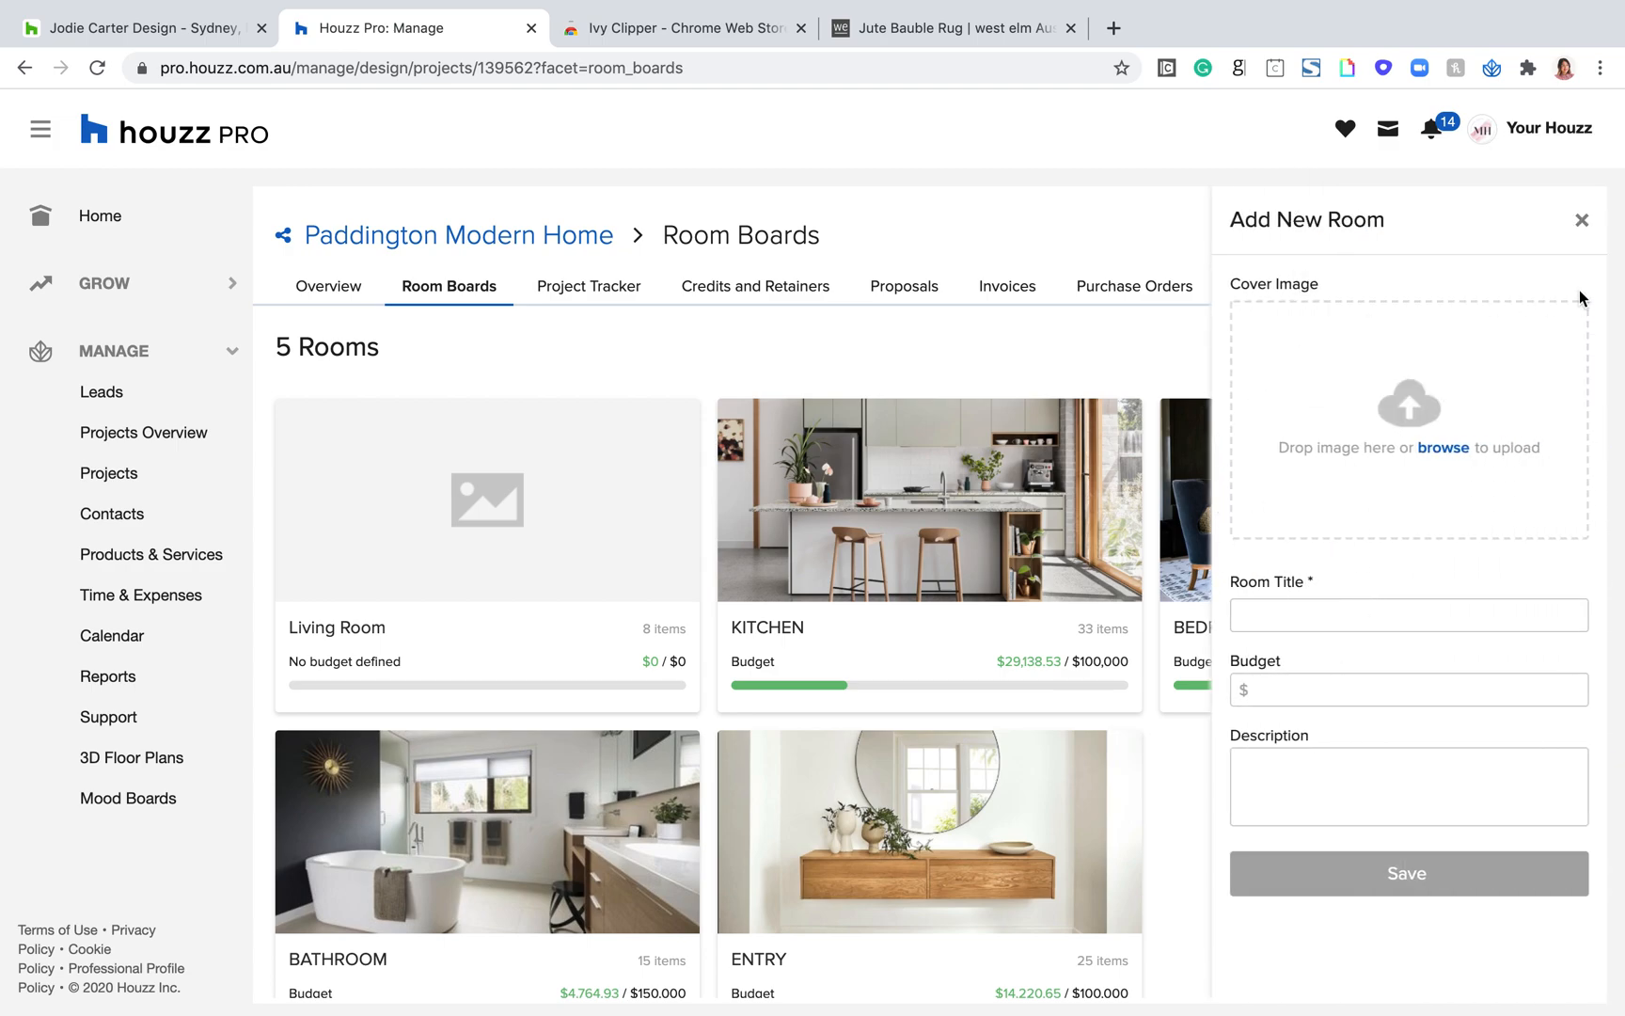
{"action": "left_click", "coordinate": [1583, 224]}
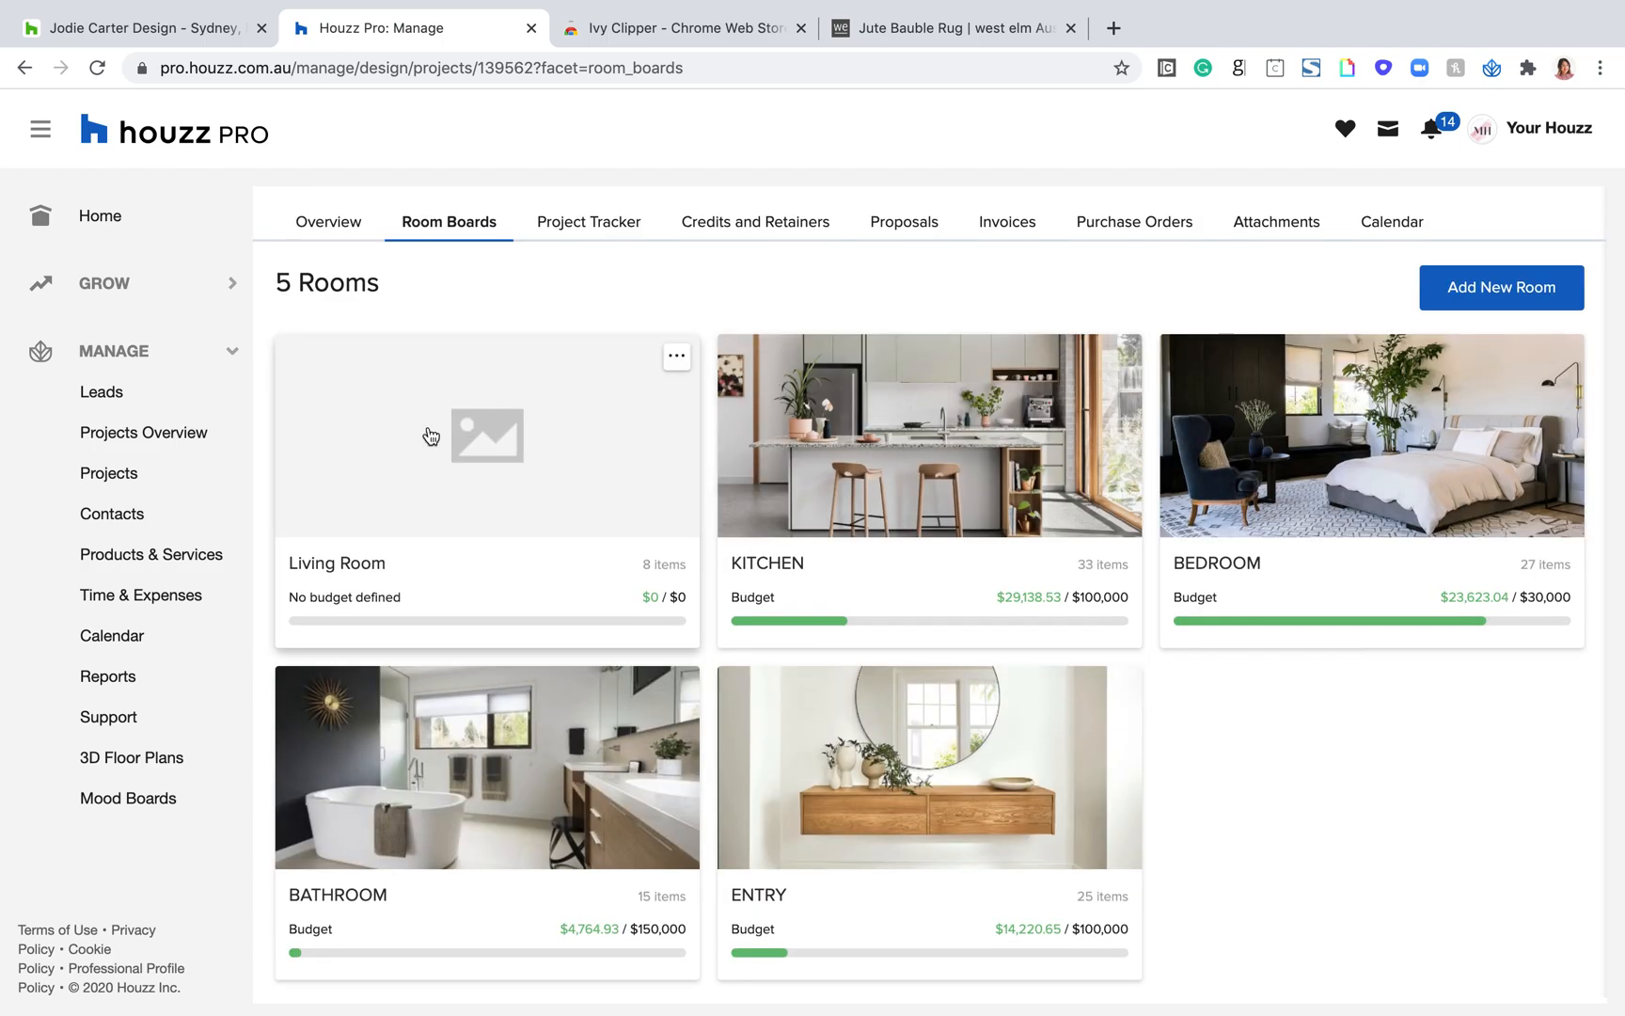
Step: Open the Living Room board and review its items, including the newly clipped Jute Bauble Rug
{"action": "left_click", "coordinate": [429, 434]}
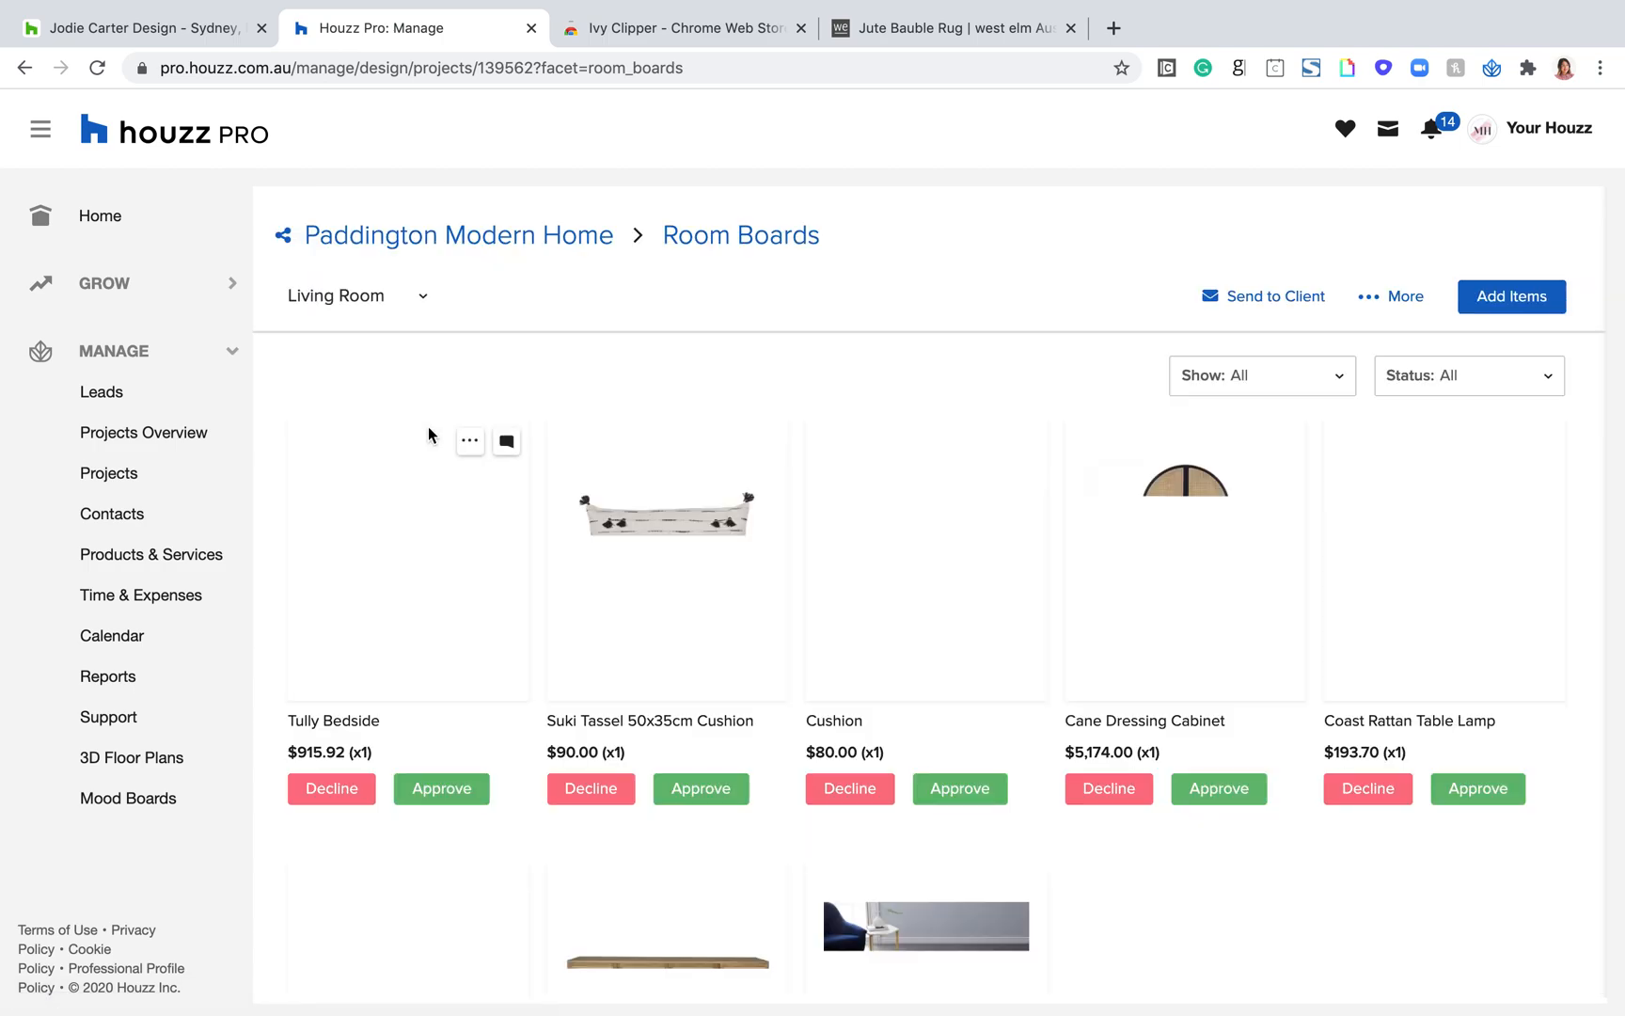
{"action": "scroll", "coordinate": [753, 611], "scroll_direction": "down", "scroll_amount": 3}
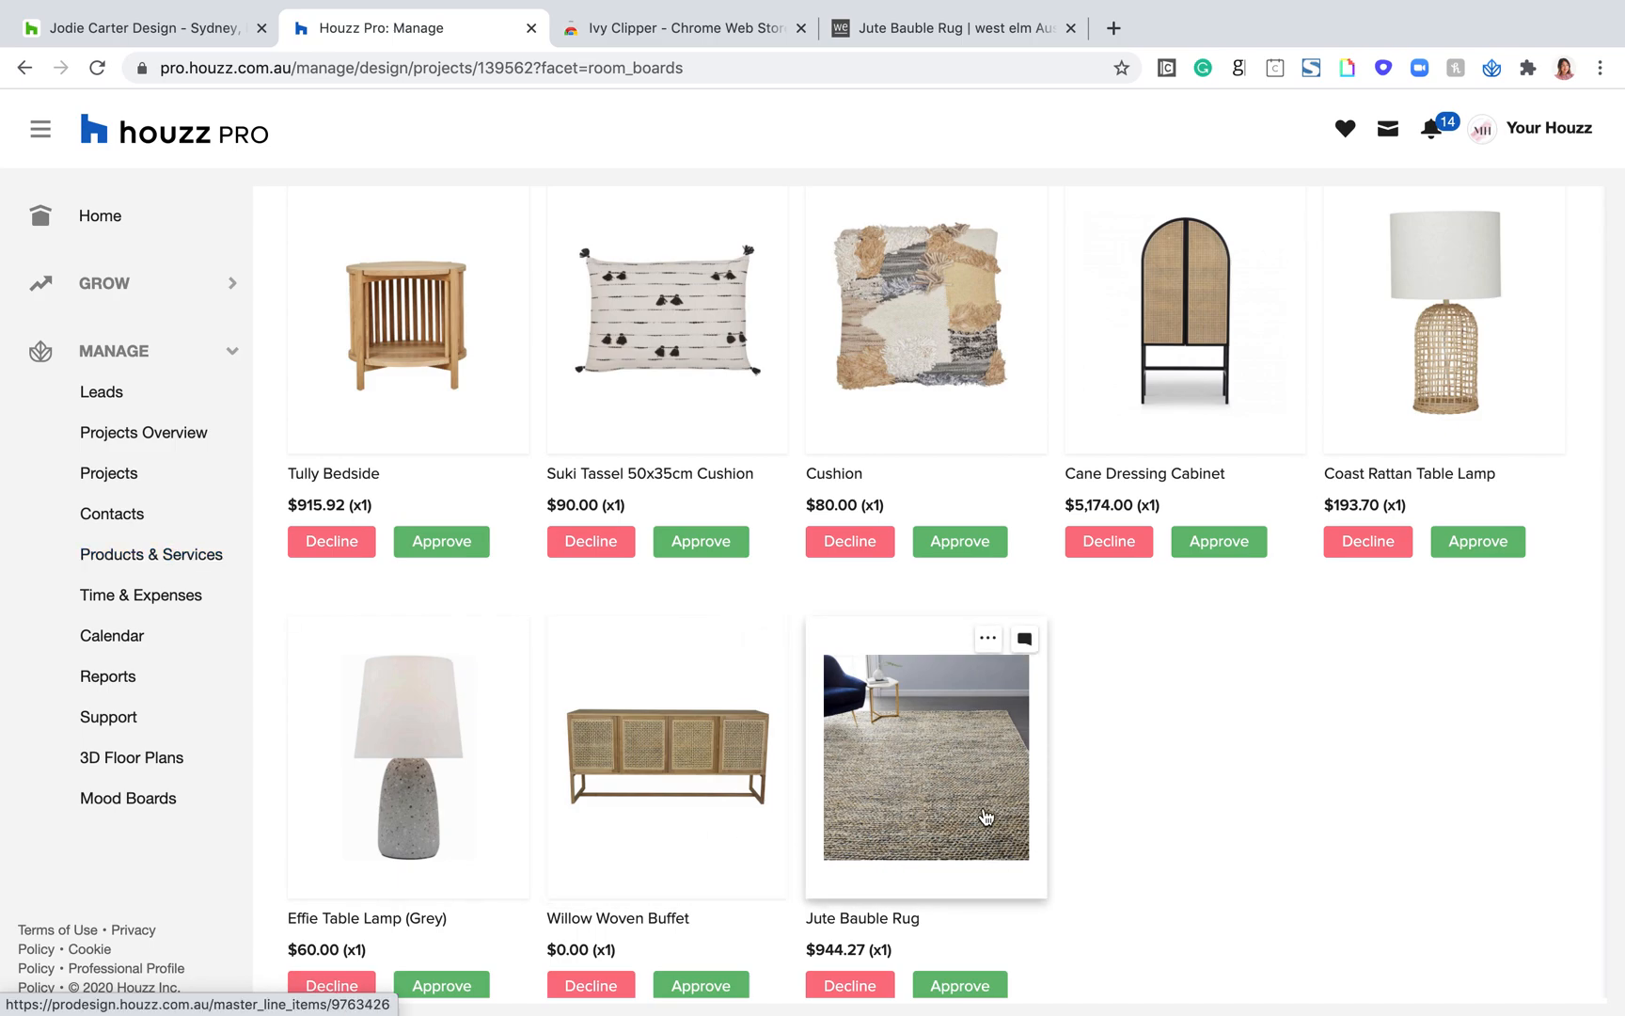
{"action": "scroll", "coordinate": [1175, 821], "scroll_direction": "up", "scroll_amount": 1}
{"action": "scroll", "coordinate": [1176, 821], "scroll_direction": "down", "scroll_amount": 1}
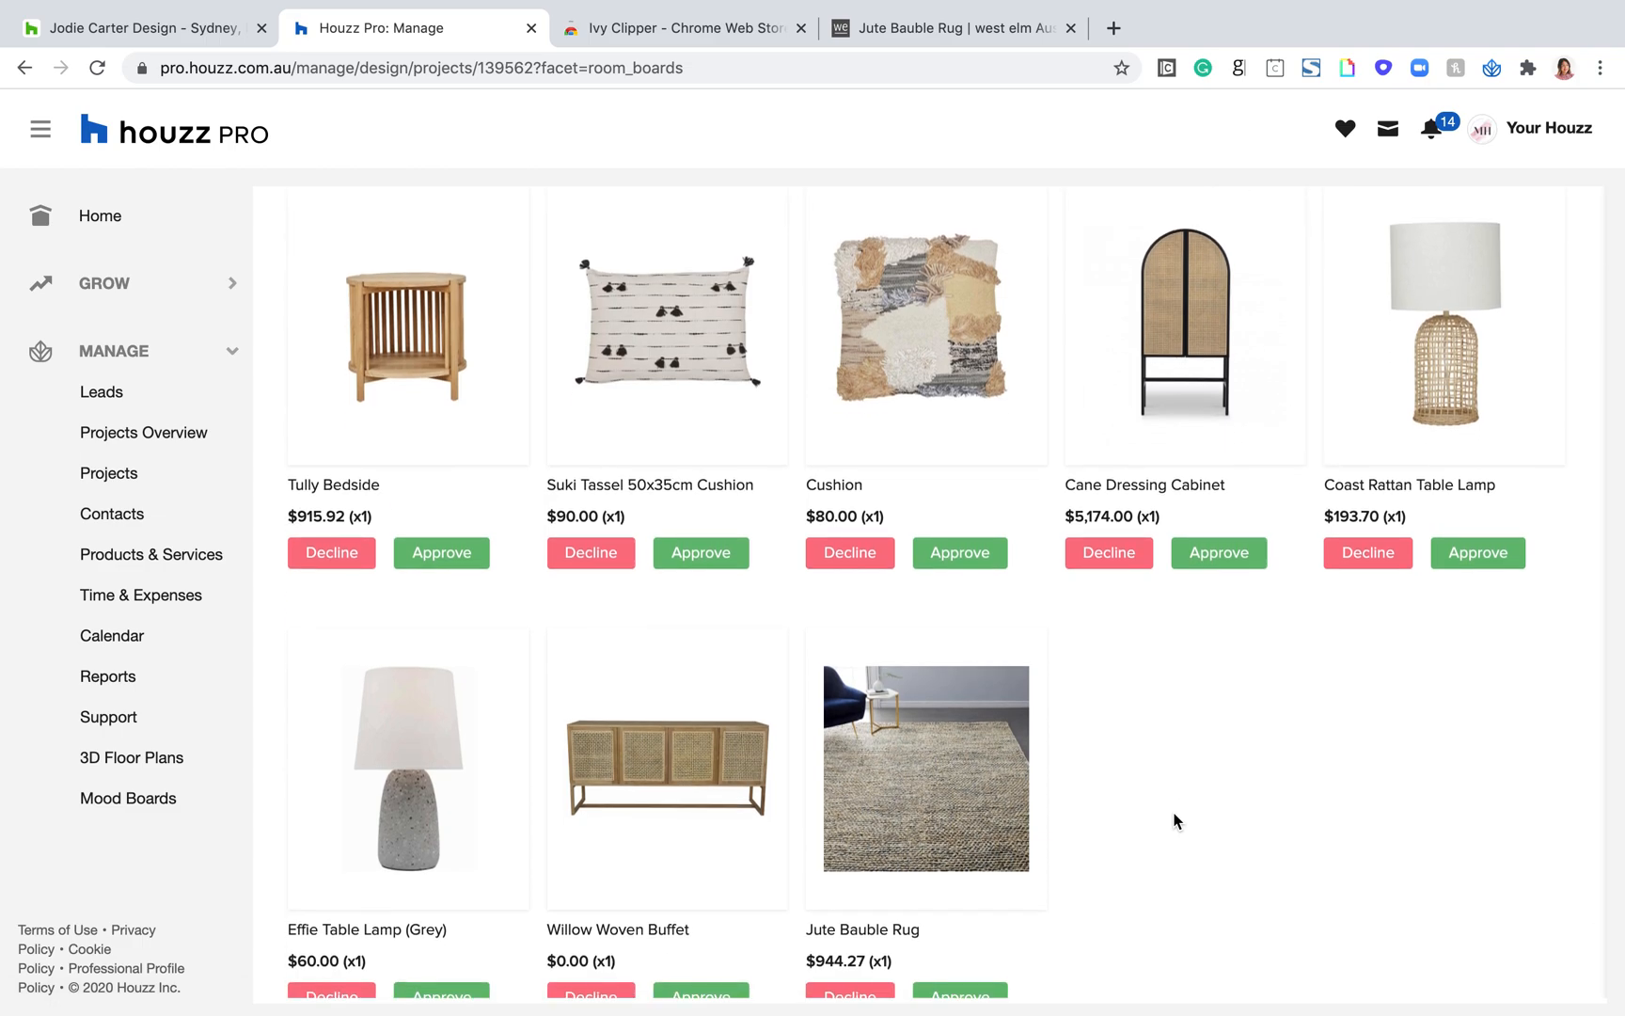
{"action": "scroll", "coordinate": [1216, 786], "scroll_direction": "down", "scroll_amount": 2}
{"action": "scroll", "coordinate": [1216, 786], "scroll_direction": "up", "scroll_amount": 5}
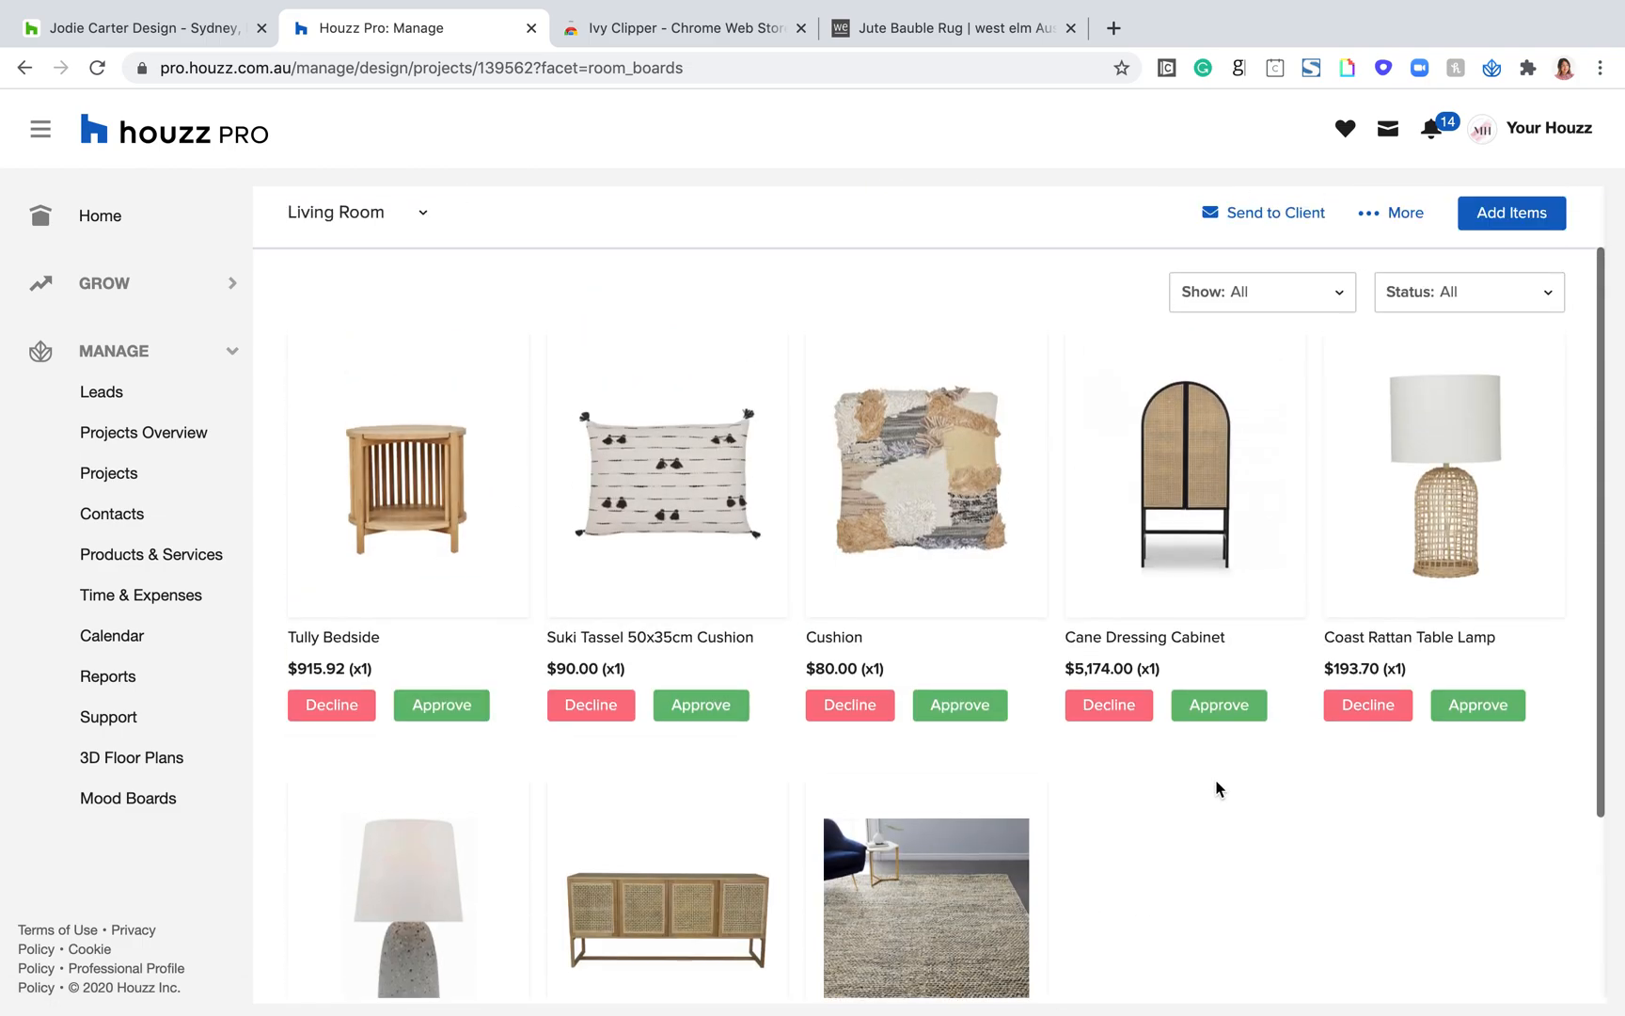
{"action": "scroll", "coordinate": [1216, 787], "scroll_direction": "down", "scroll_amount": 4}
{"action": "scroll", "coordinate": [1217, 787], "scroll_direction": "up", "scroll_amount": 2}
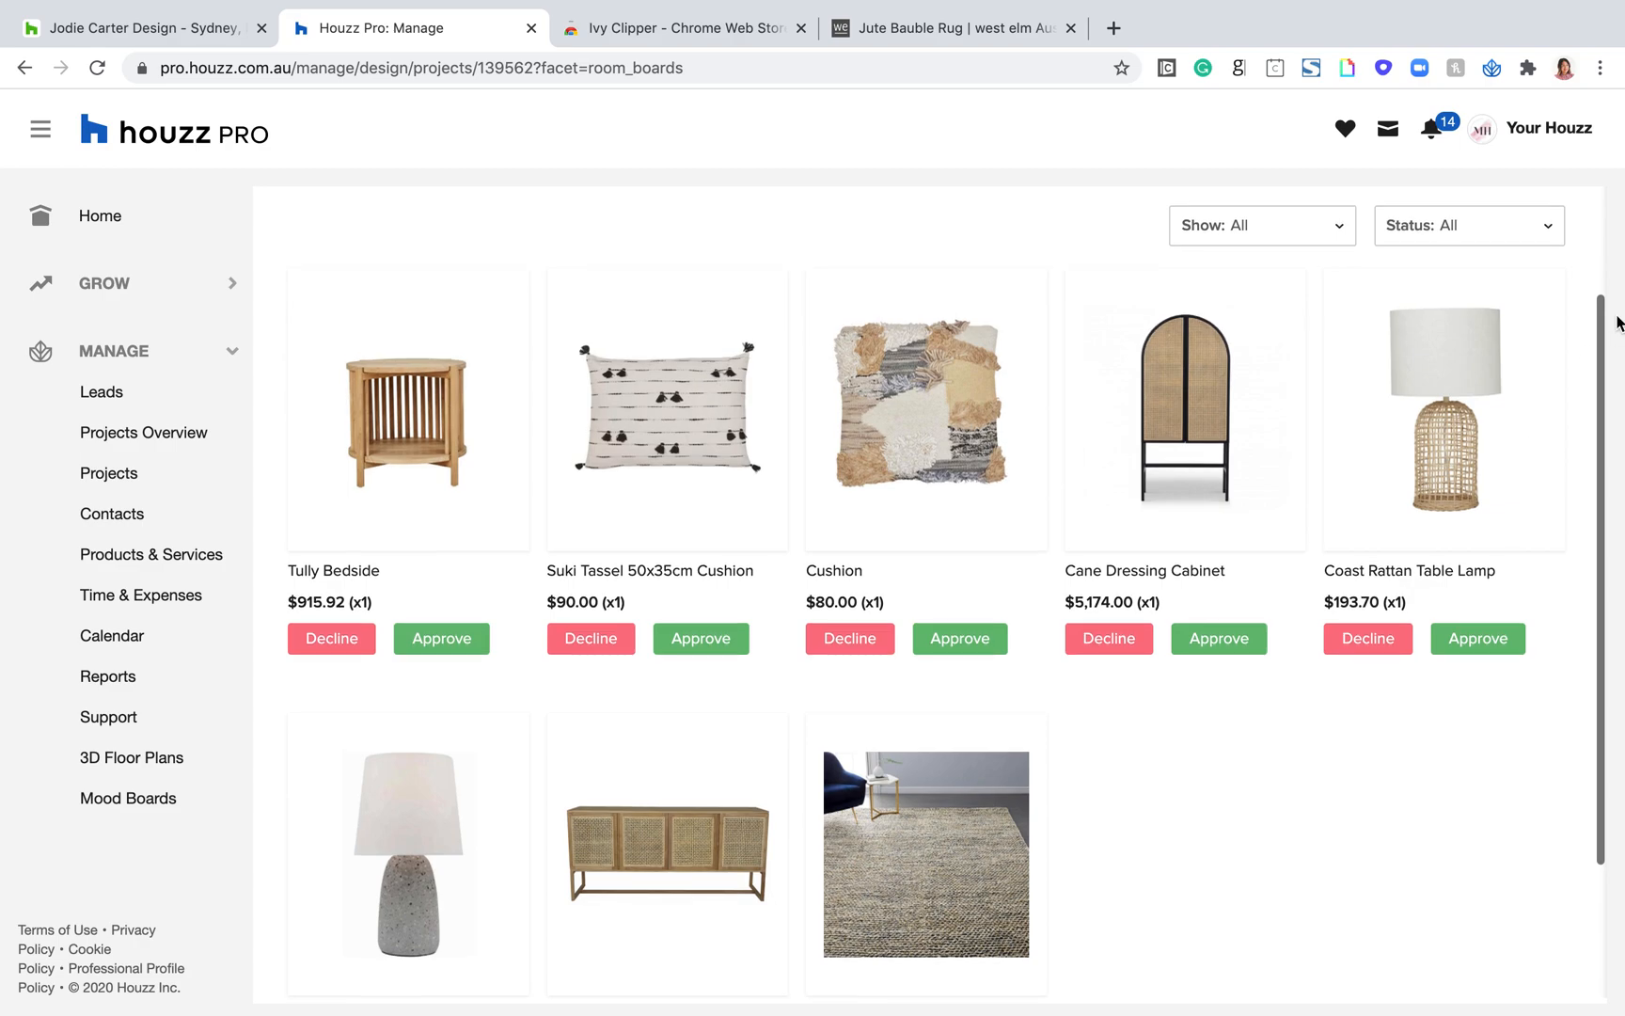
{"action": "scroll", "coordinate": [1415, 329], "scroll_direction": "up", "scroll_amount": 1}
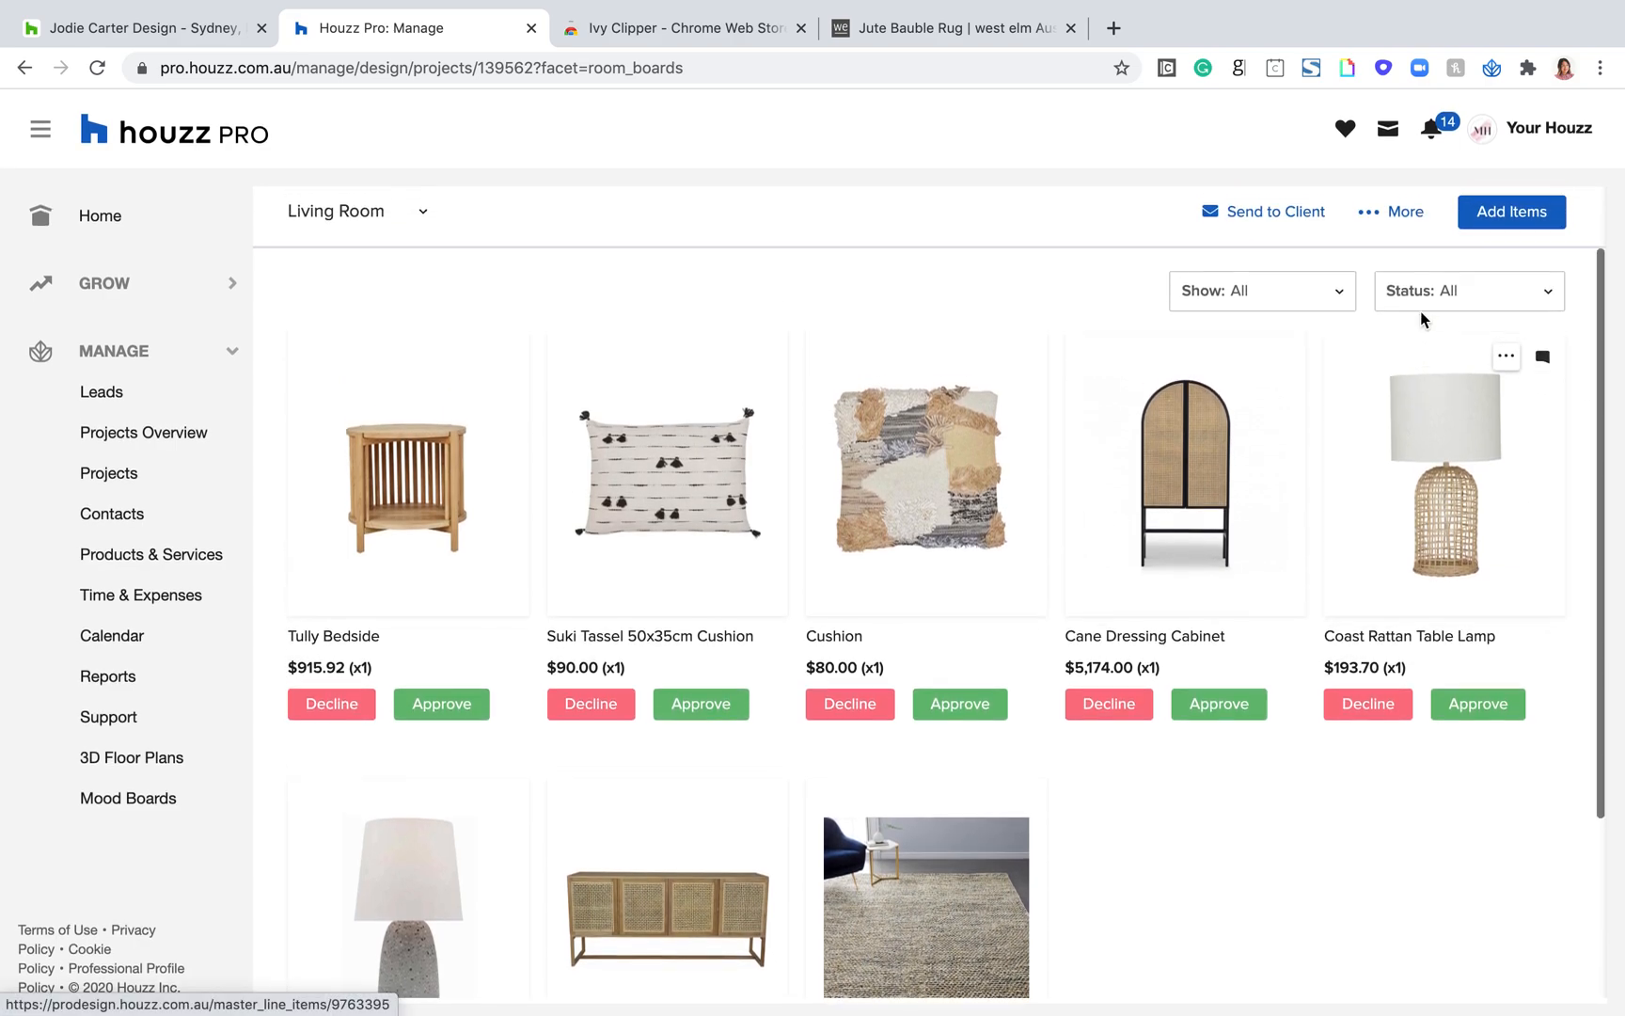
Step: Add the Hamilton Leather Sofa (206 cm) from all products in the library to the Living Room board
{"action": "left_click", "coordinate": [1489, 220]}
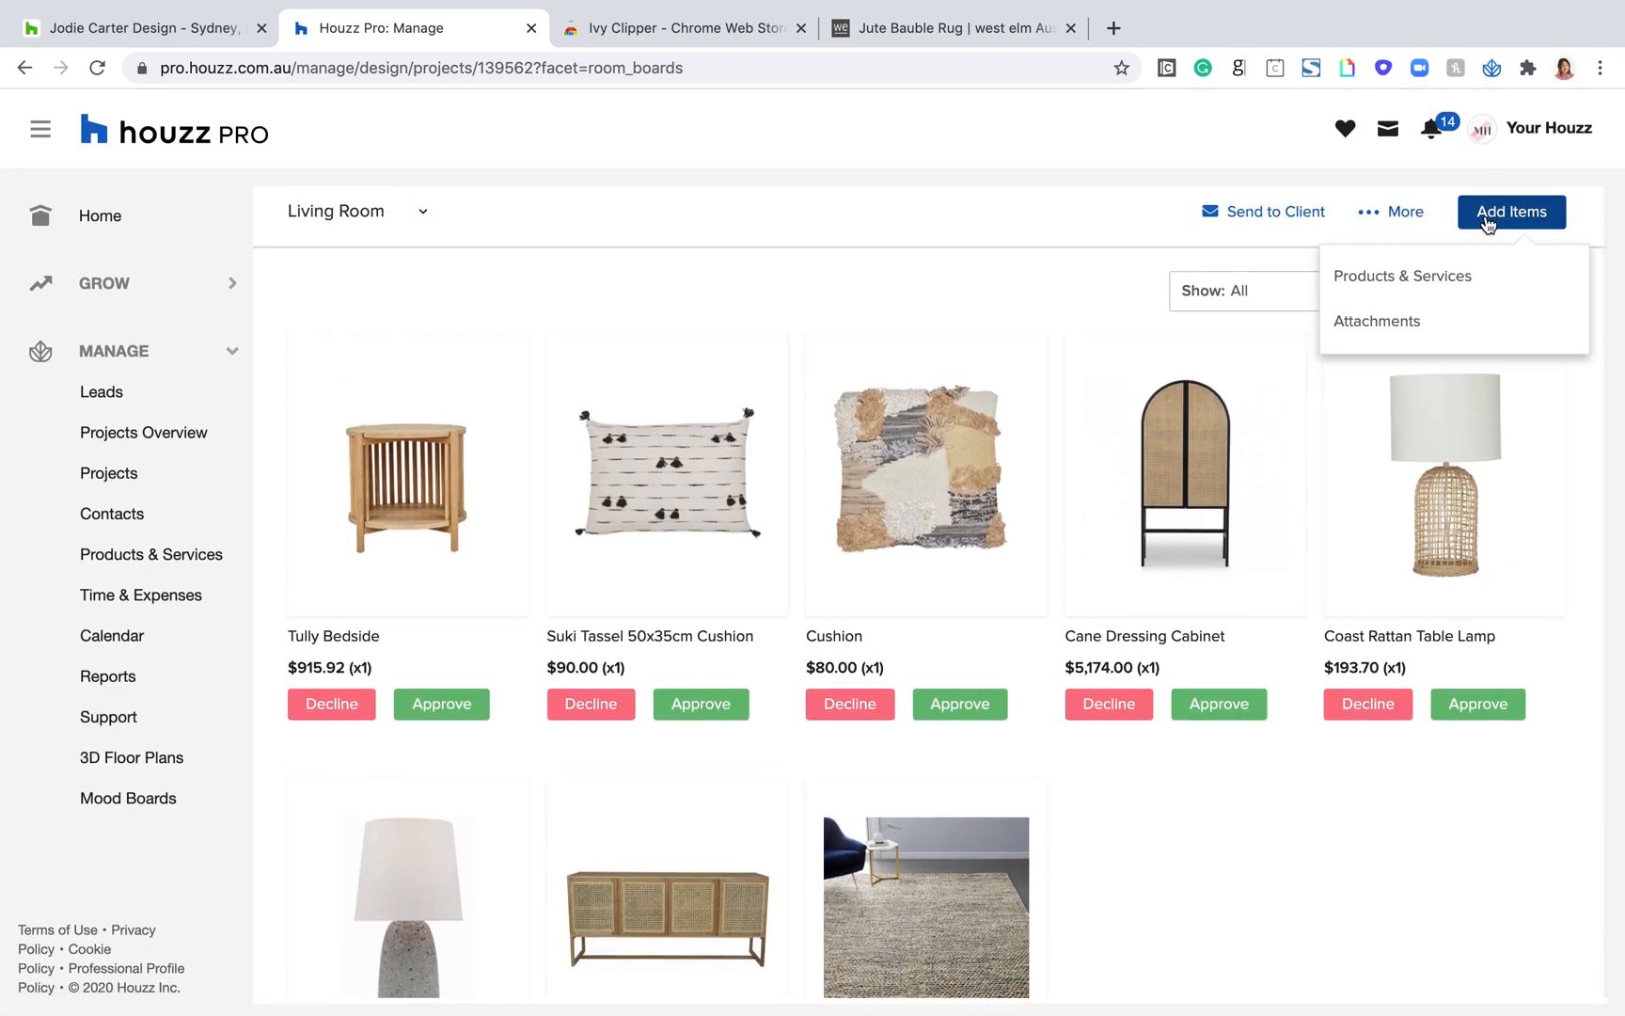
{"action": "left_click", "coordinate": [1444, 276]}
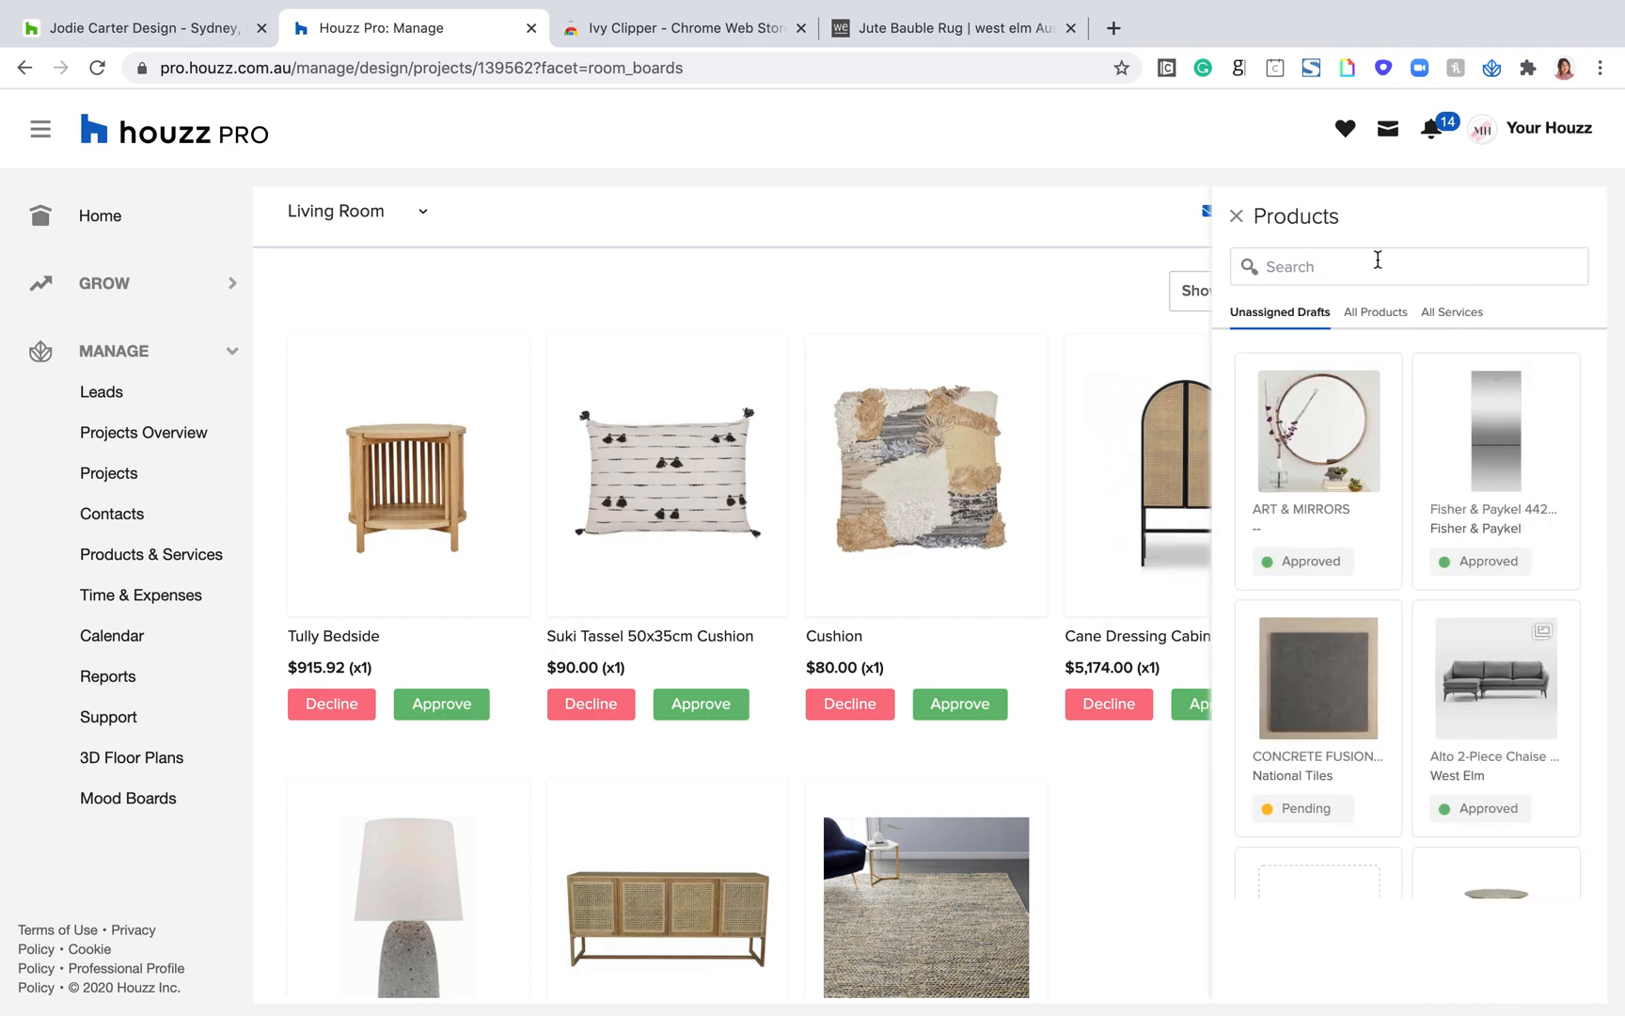
{"action": "left_click", "coordinate": [1377, 316]}
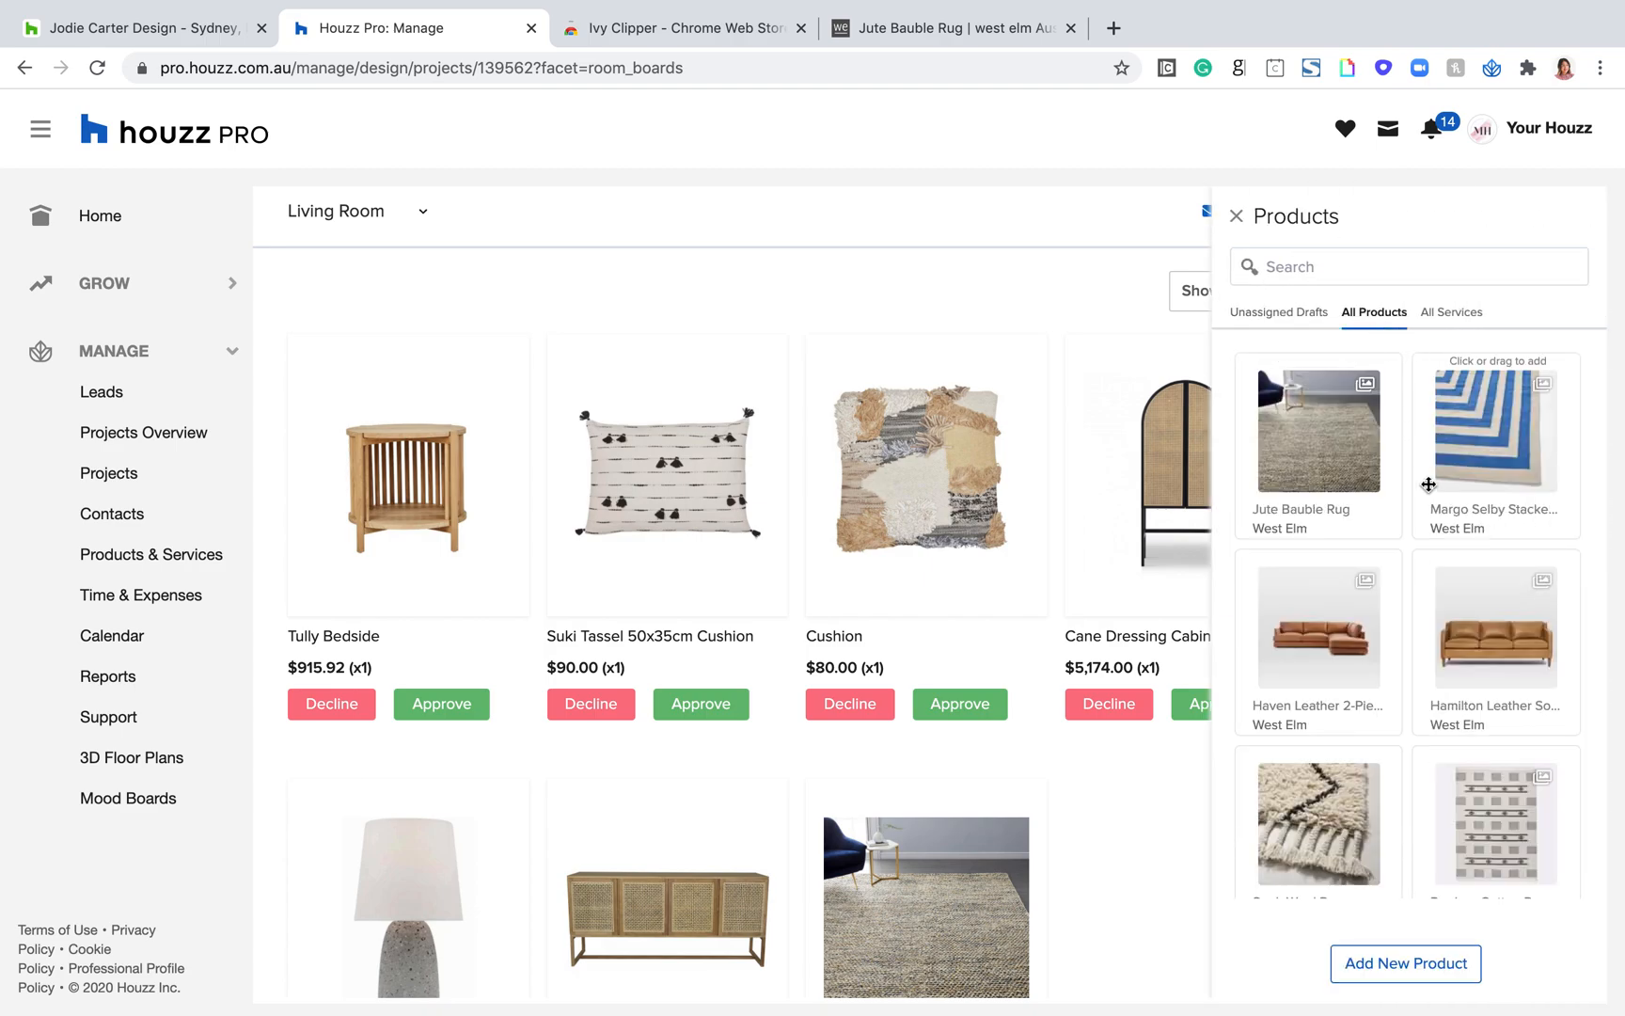
{"action": "scroll", "coordinate": [1429, 484], "scroll_direction": "down", "scroll_amount": 5}
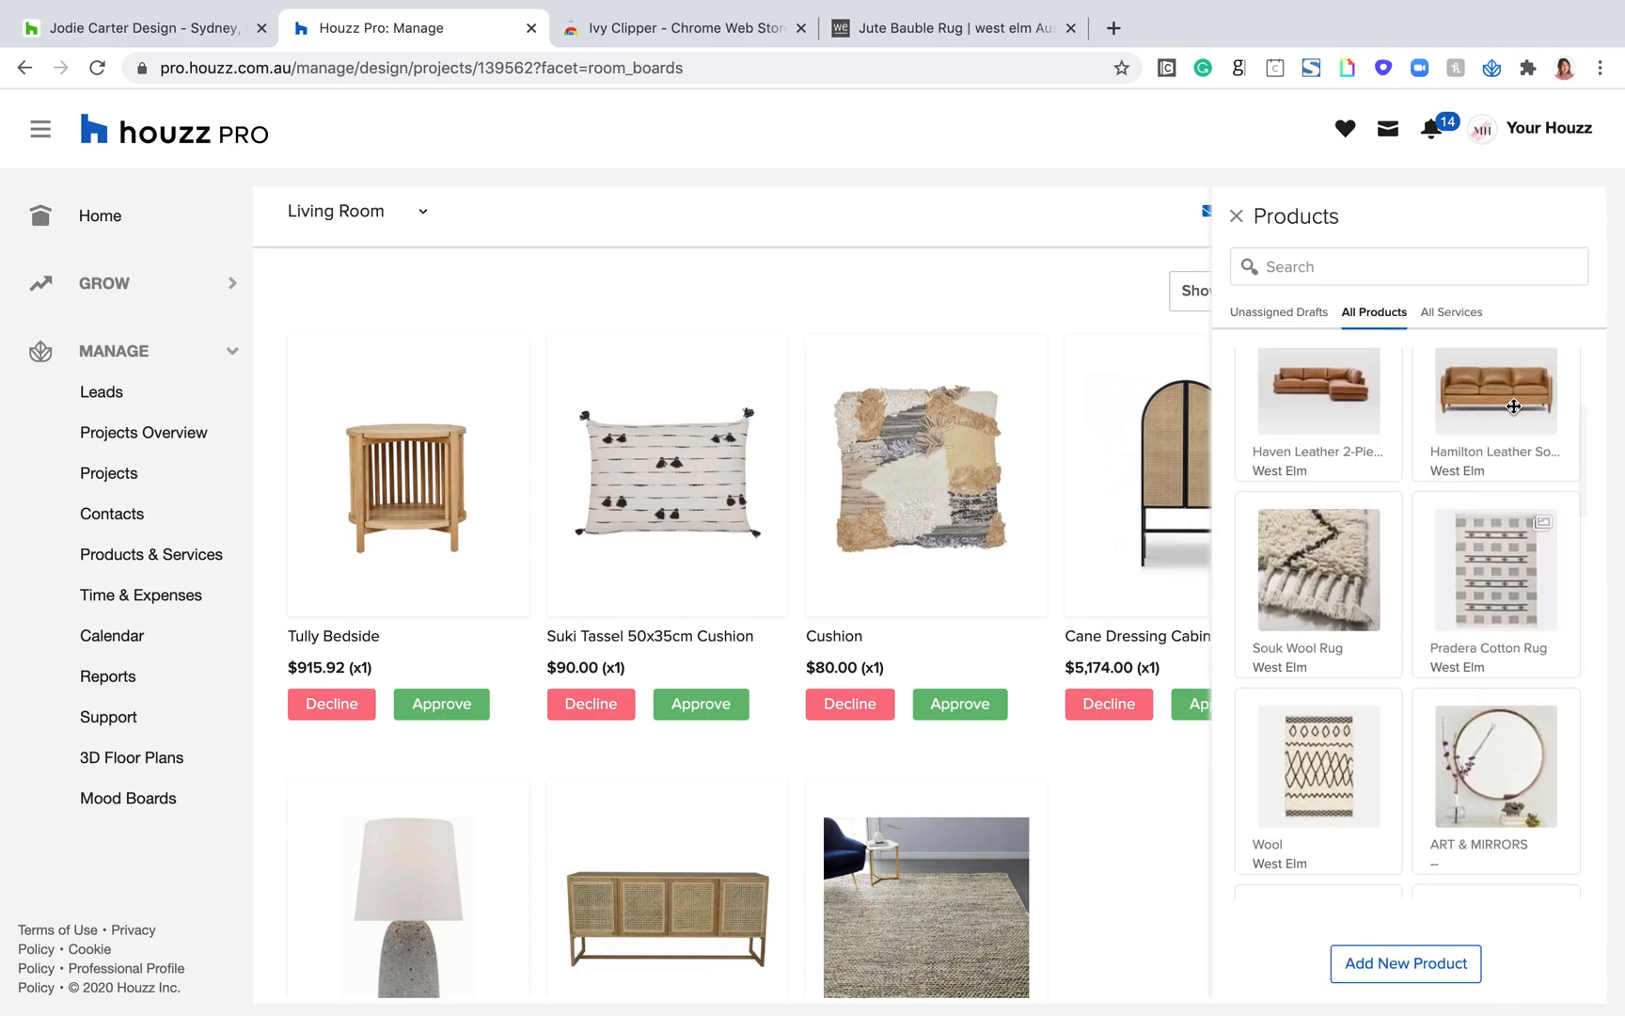
{"action": "scroll", "coordinate": [1513, 407], "scroll_direction": "down", "scroll_amount": 3}
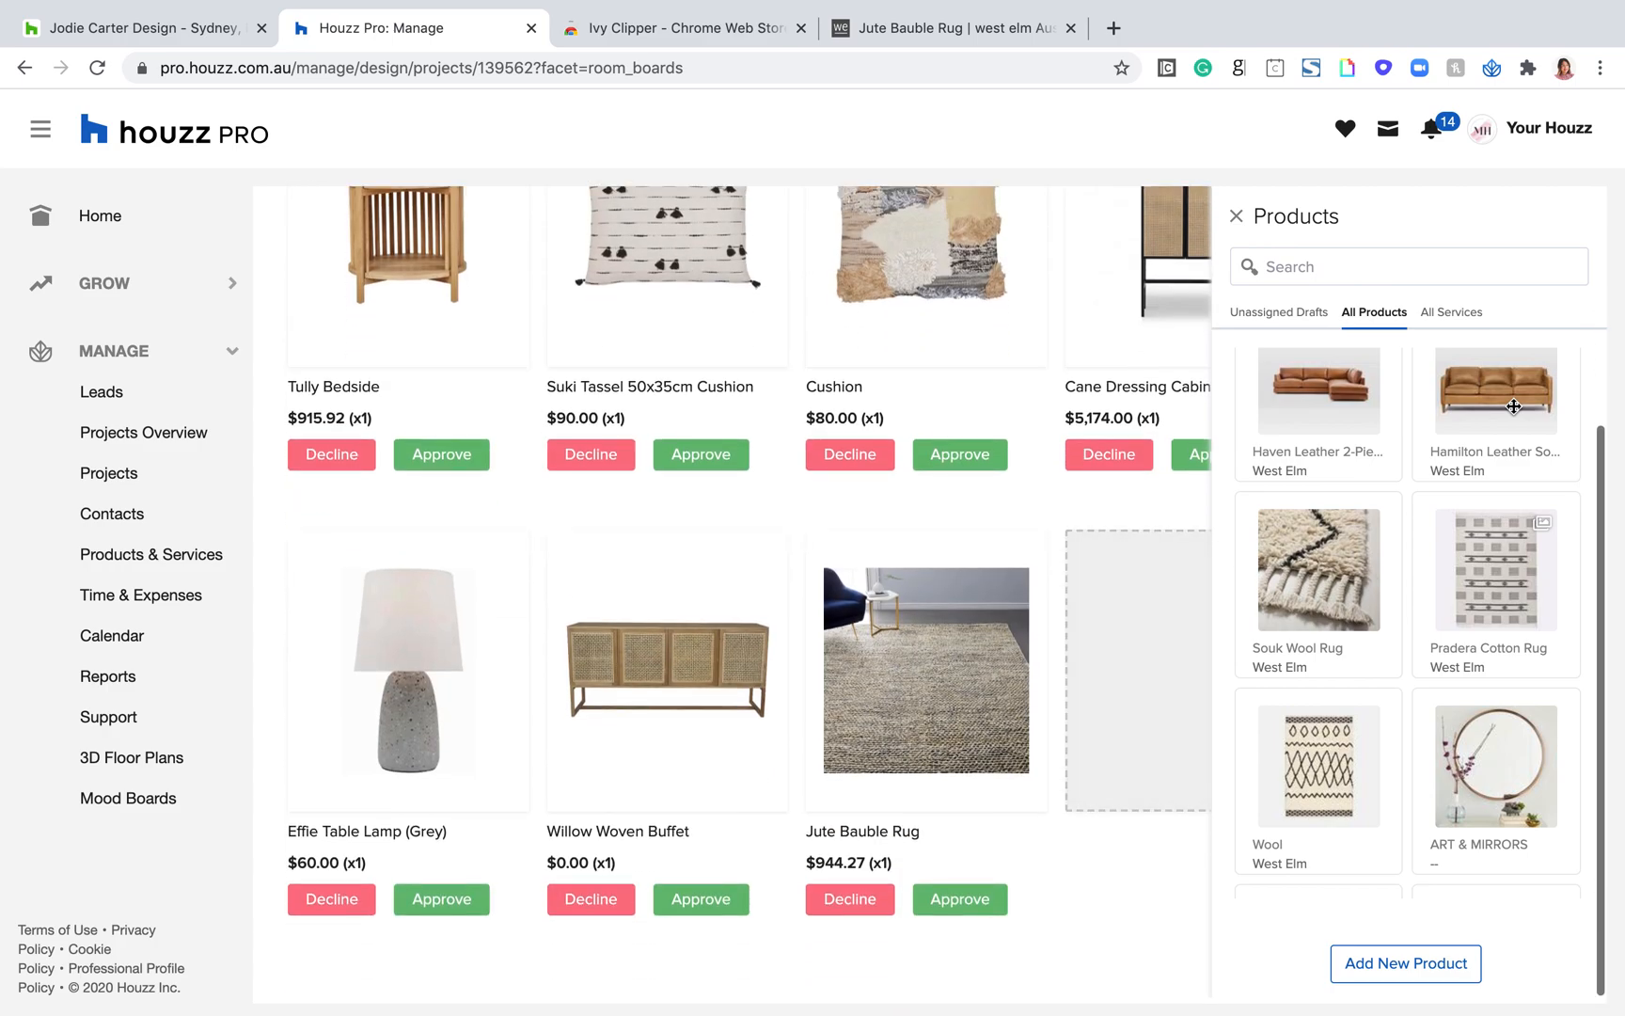
{"action": "left_click", "coordinate": [1237, 219]}
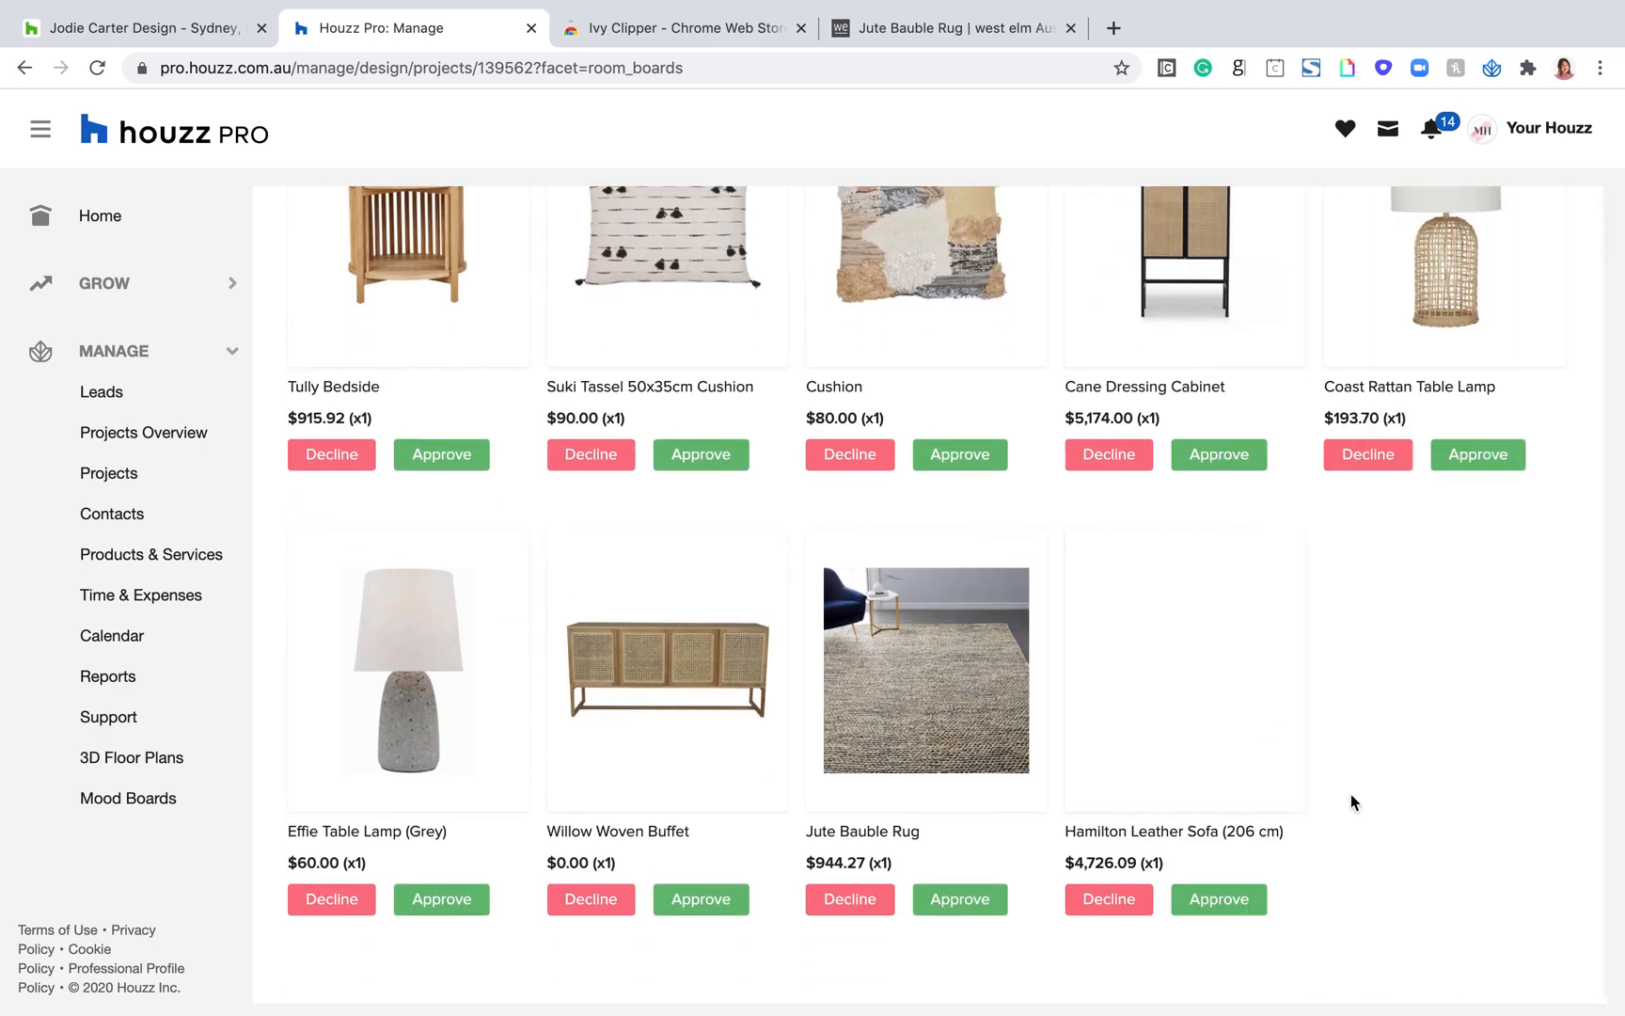
Step: Review the Living Room board, open the Jute Bauble Rug's details, and point out its client title and client description fields
{"action": "scroll", "coordinate": [845, 624], "scroll_direction": "up", "scroll_amount": 4}
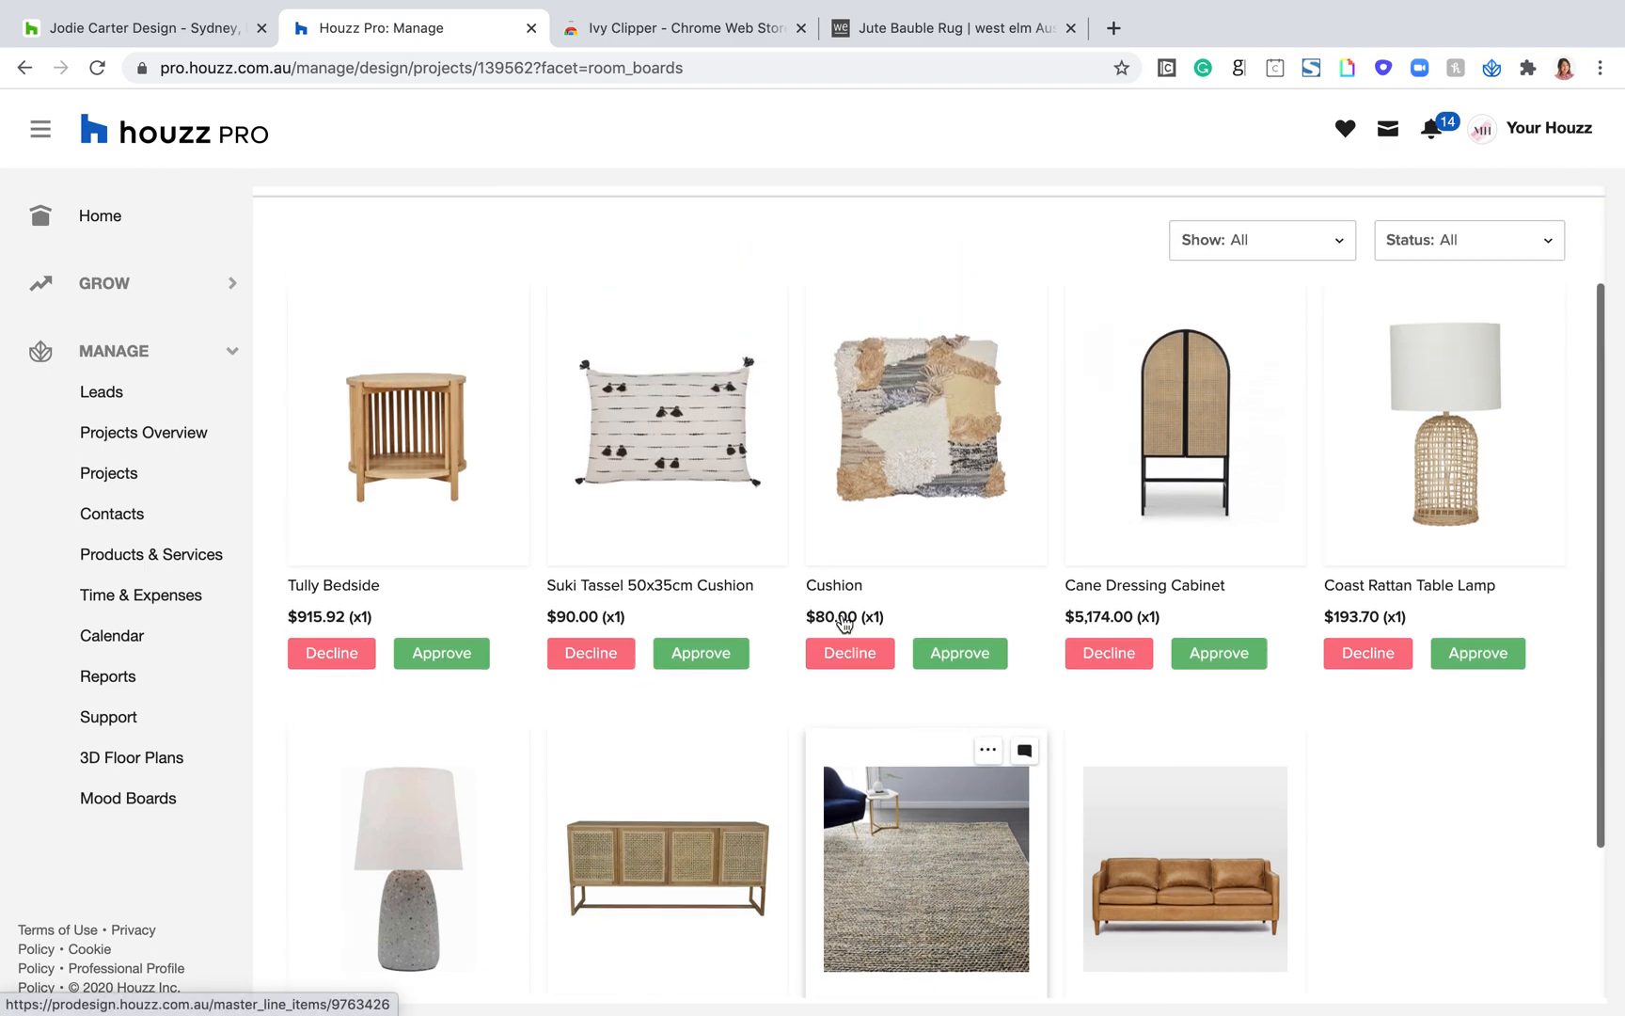
{"action": "scroll", "coordinate": [845, 623], "scroll_direction": "down", "scroll_amount": 3}
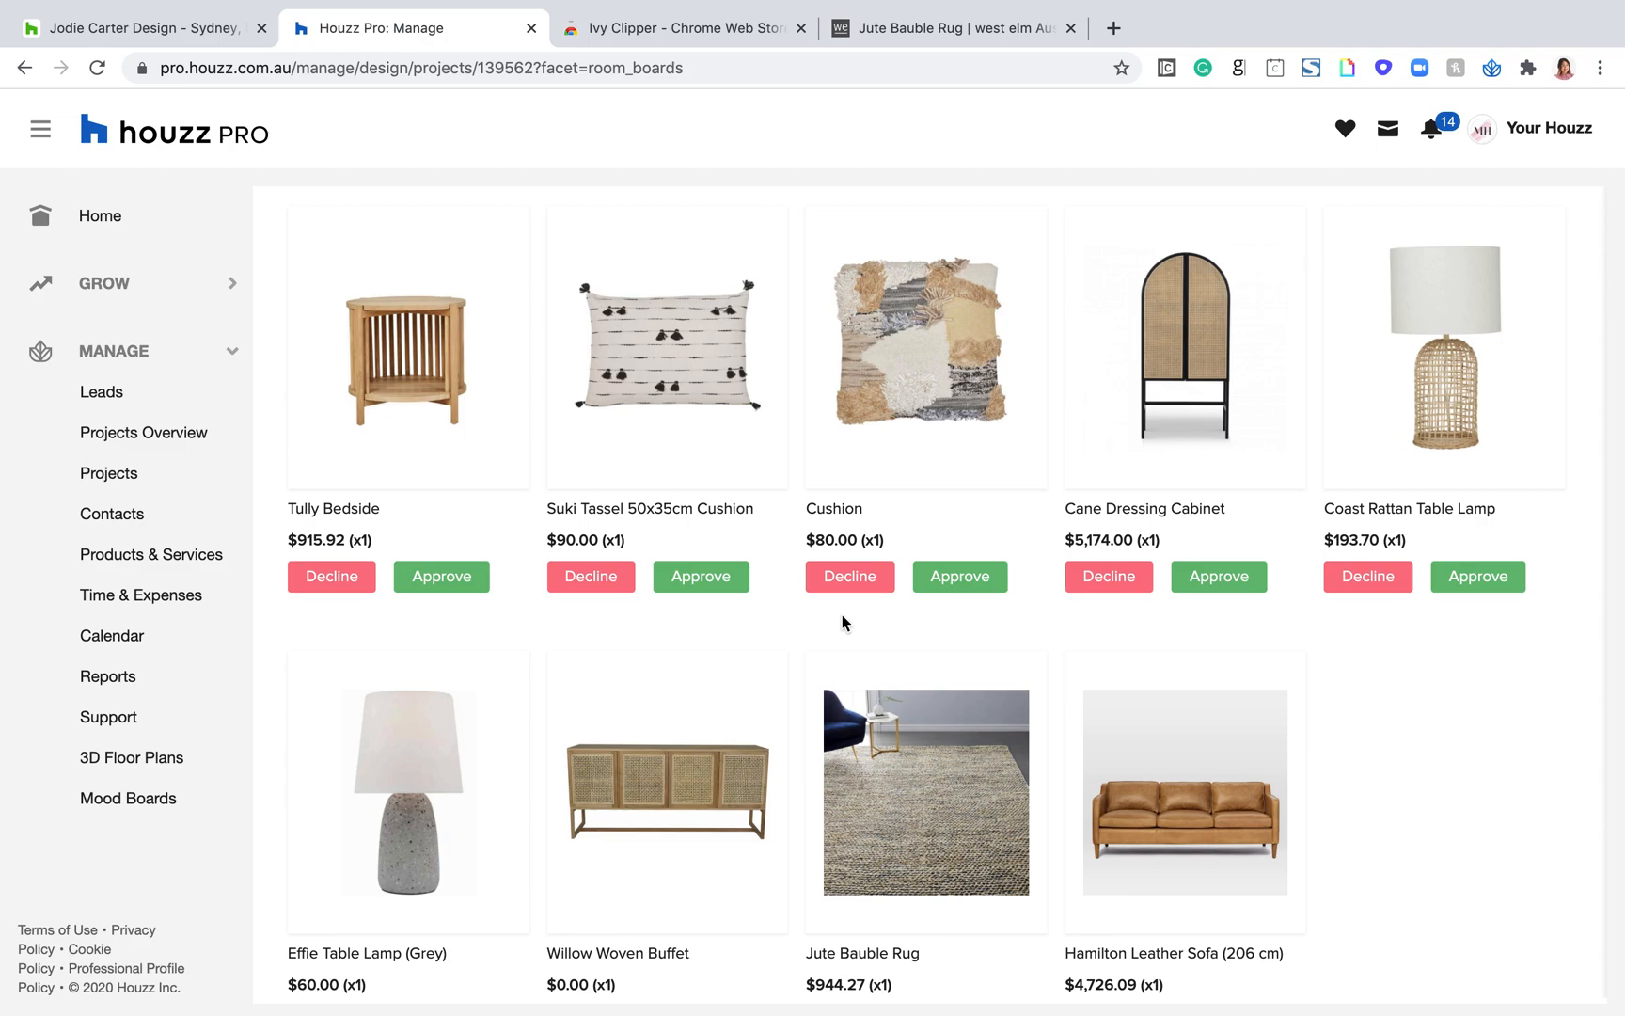
{"action": "scroll", "coordinate": [842, 614], "scroll_direction": "up", "scroll_amount": 2}
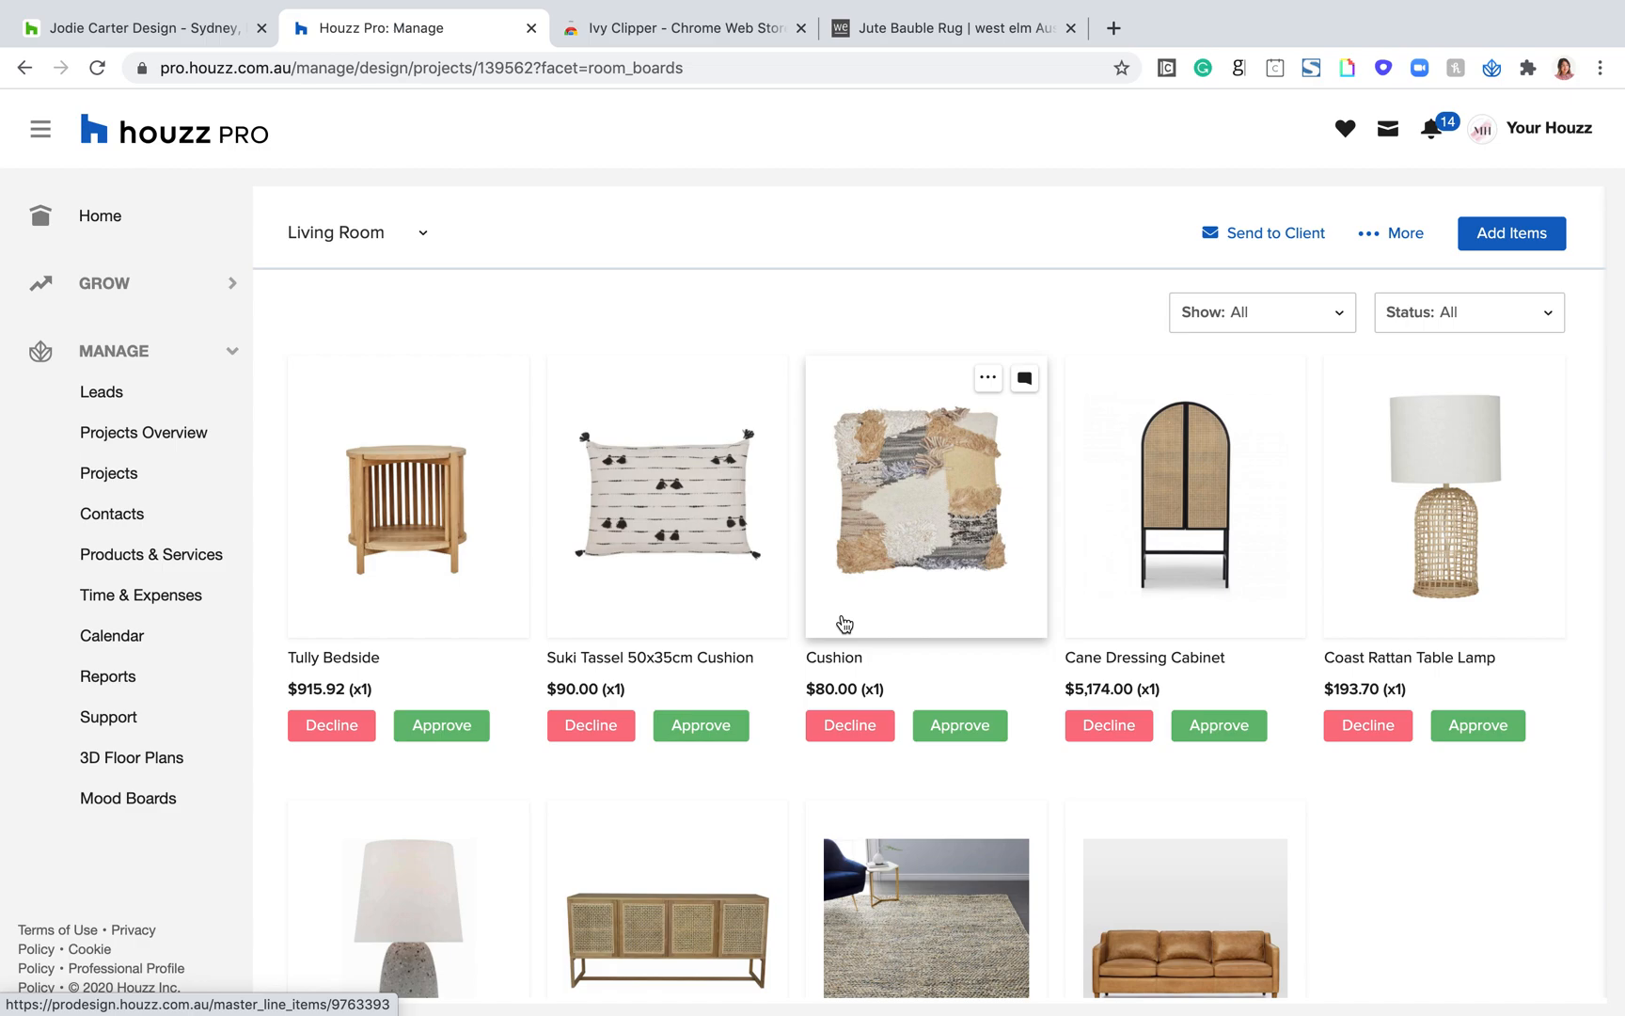
{"action": "scroll", "coordinate": [843, 621], "scroll_direction": "down", "scroll_amount": 3}
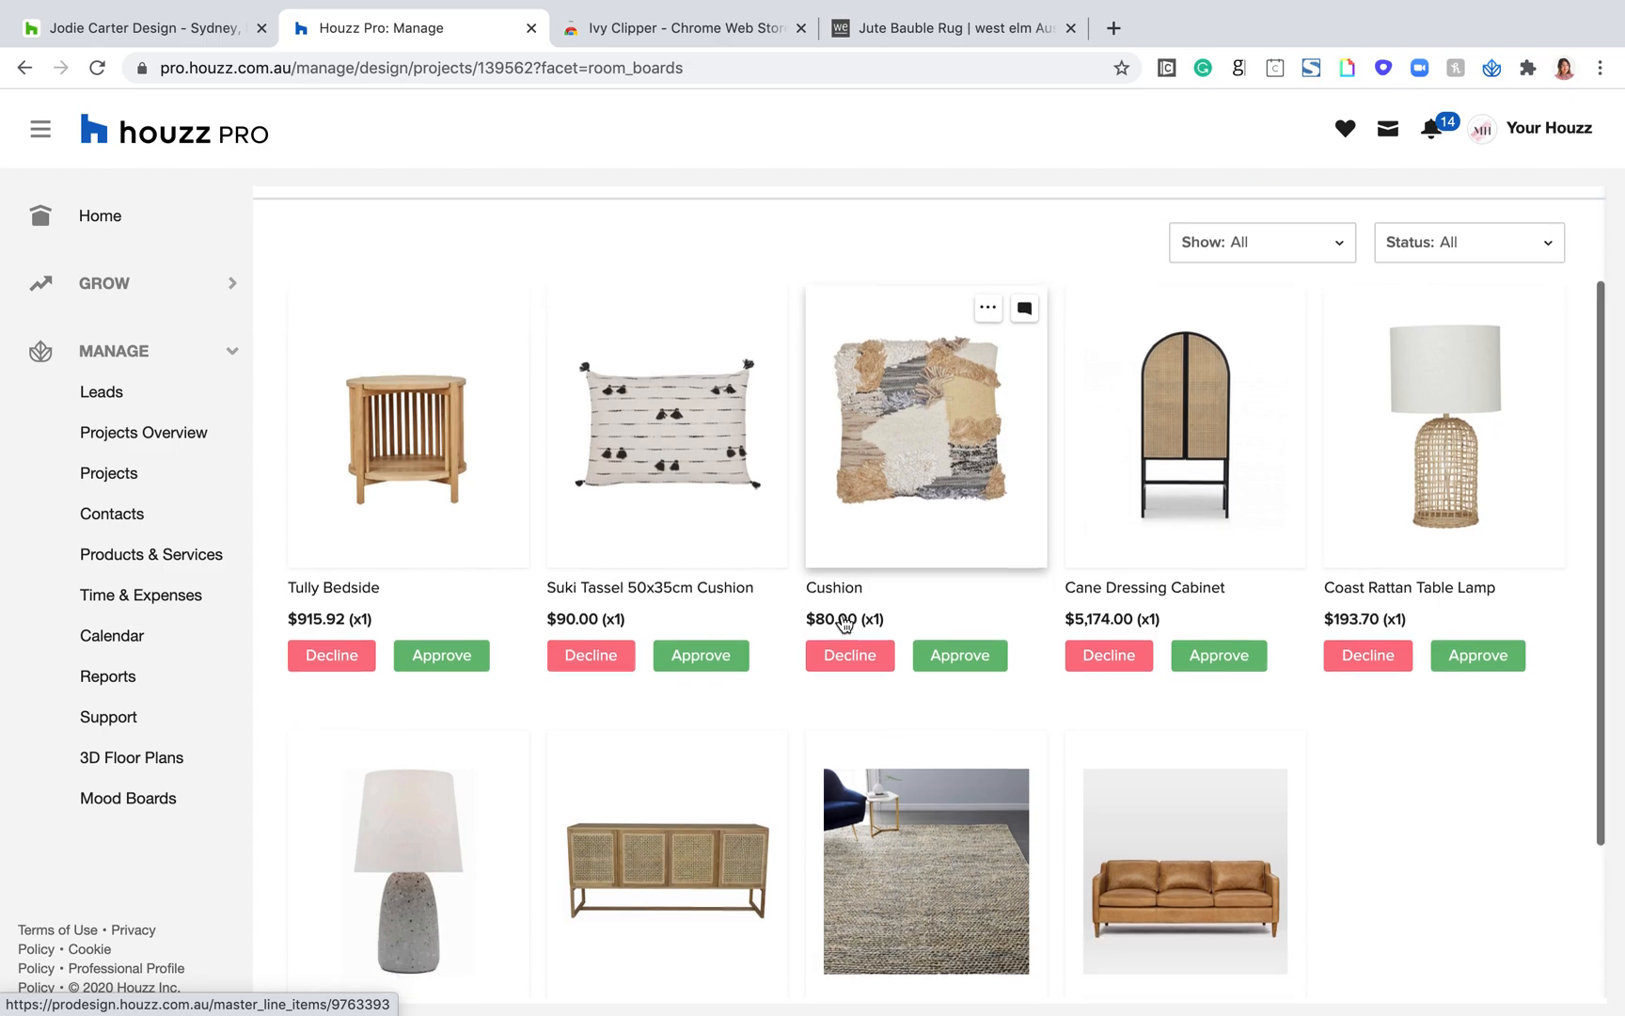
{"action": "scroll", "coordinate": [944, 708], "scroll_direction": "down", "scroll_amount": 1}
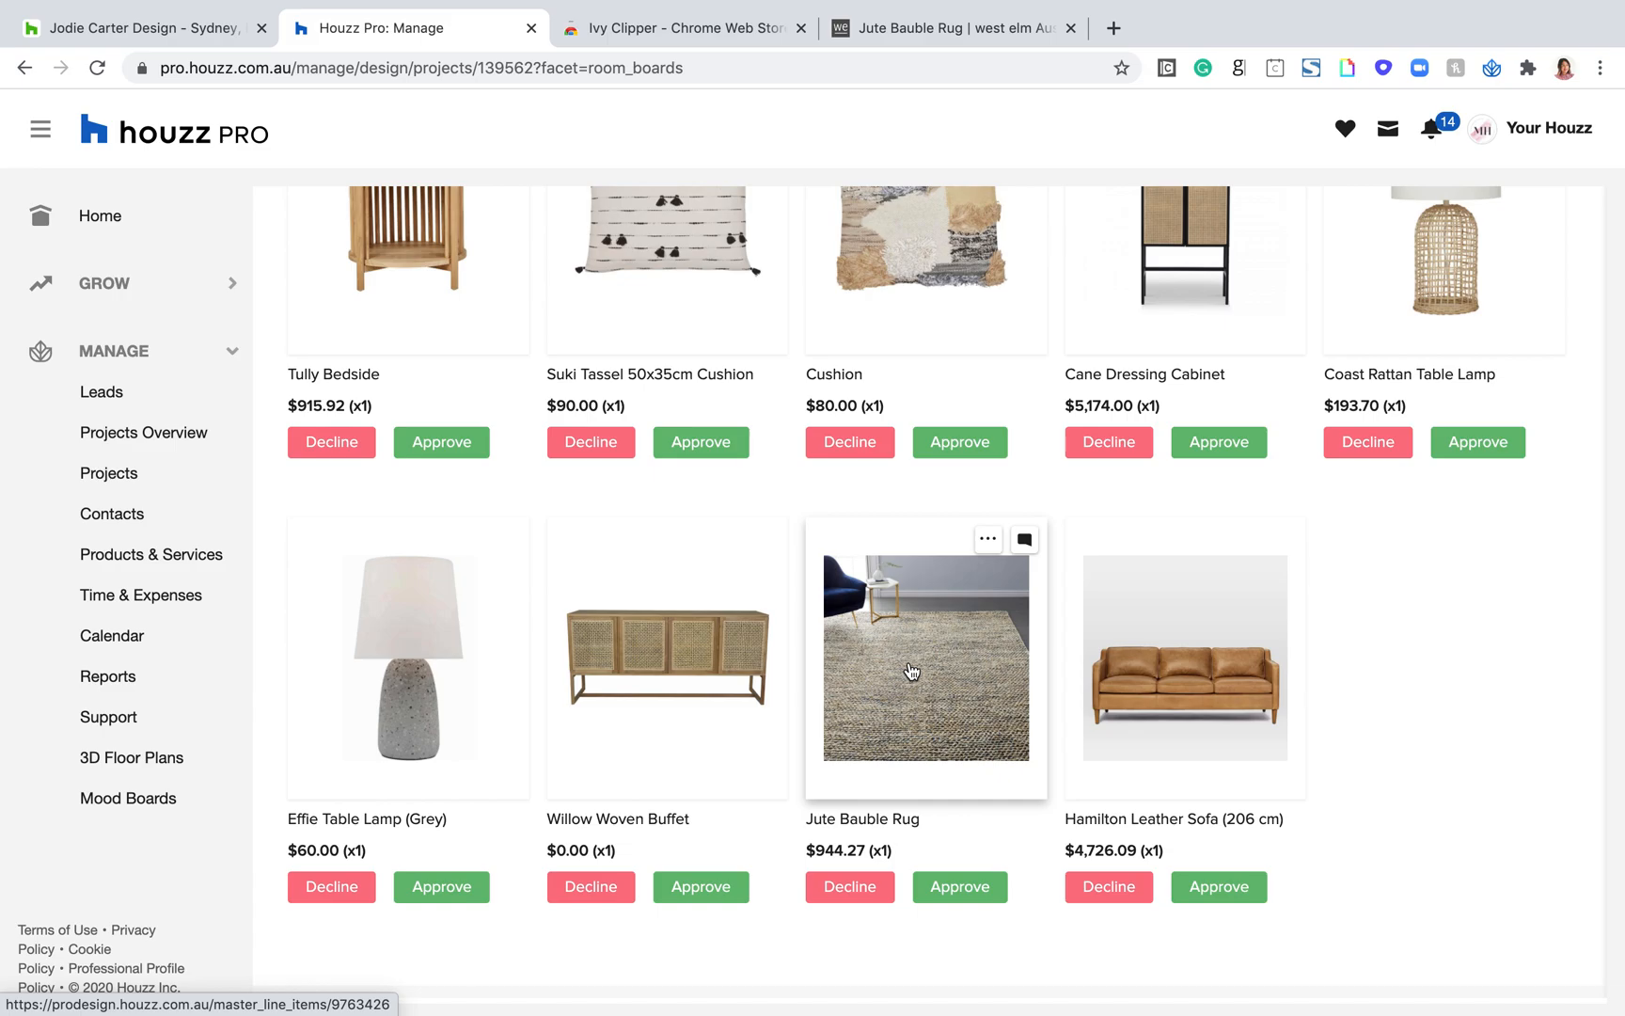
{"action": "left_click", "coordinate": [909, 671]}
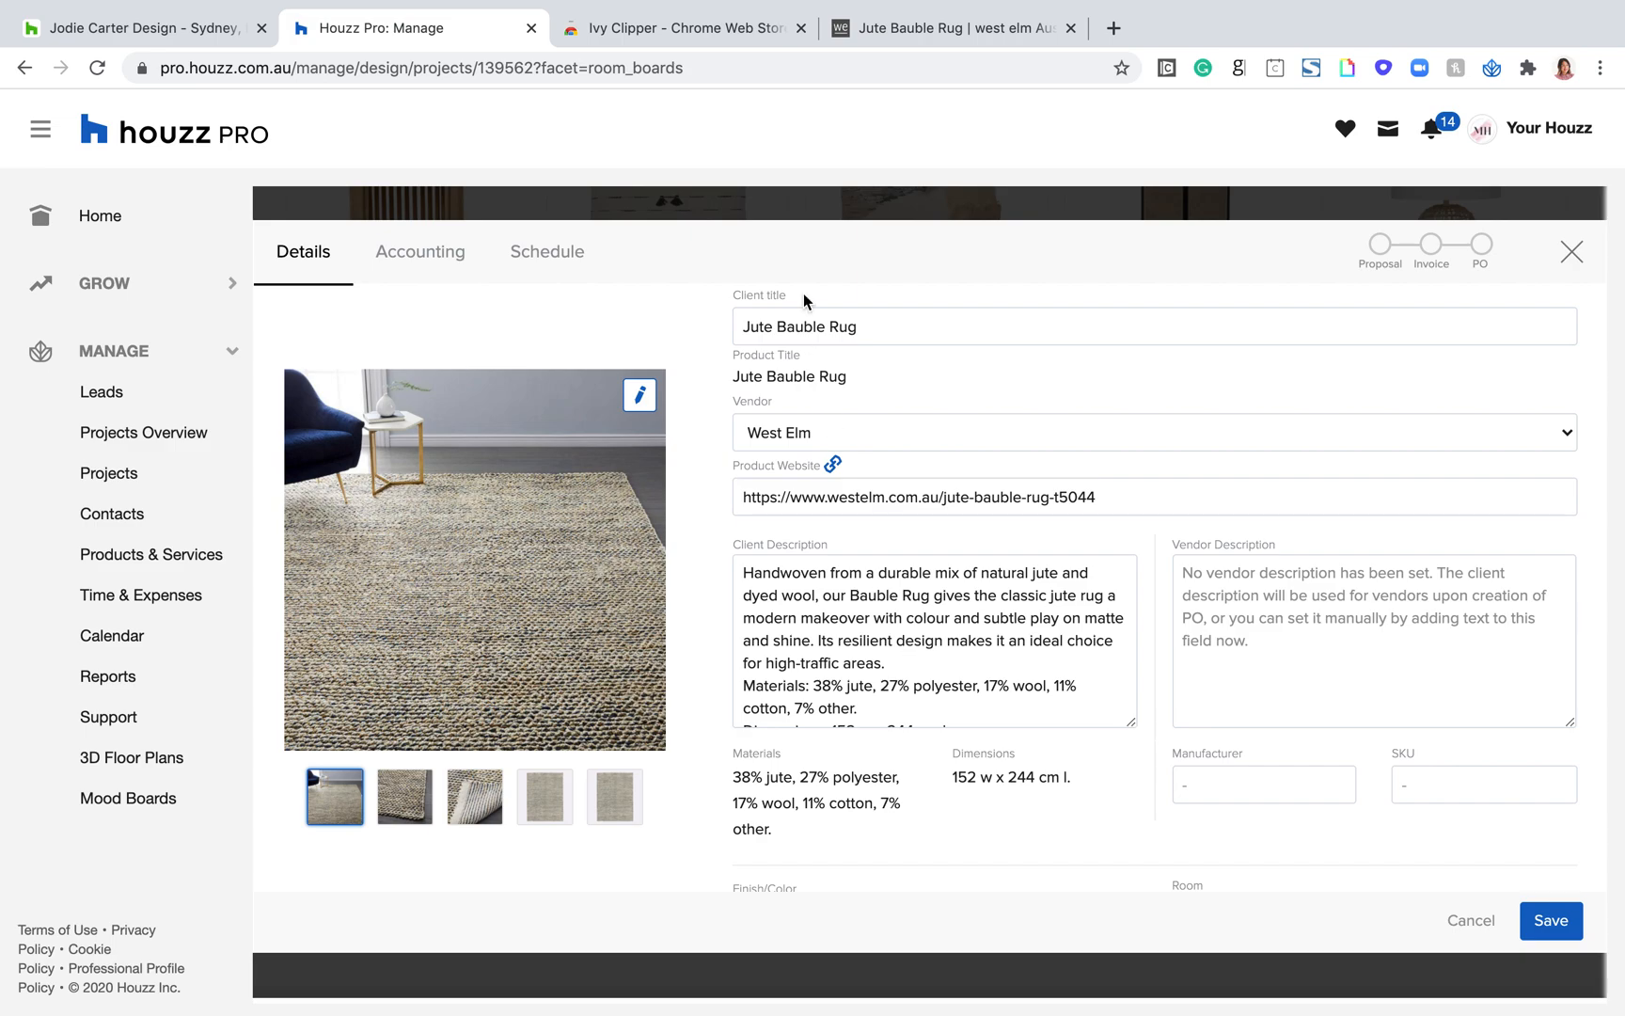
{"action": "left_click_drag", "start_coordinate": [807, 303], "coordinate": [735, 294]}
{"action": "left_click_drag", "start_coordinate": [831, 547], "coordinate": [738, 550]}
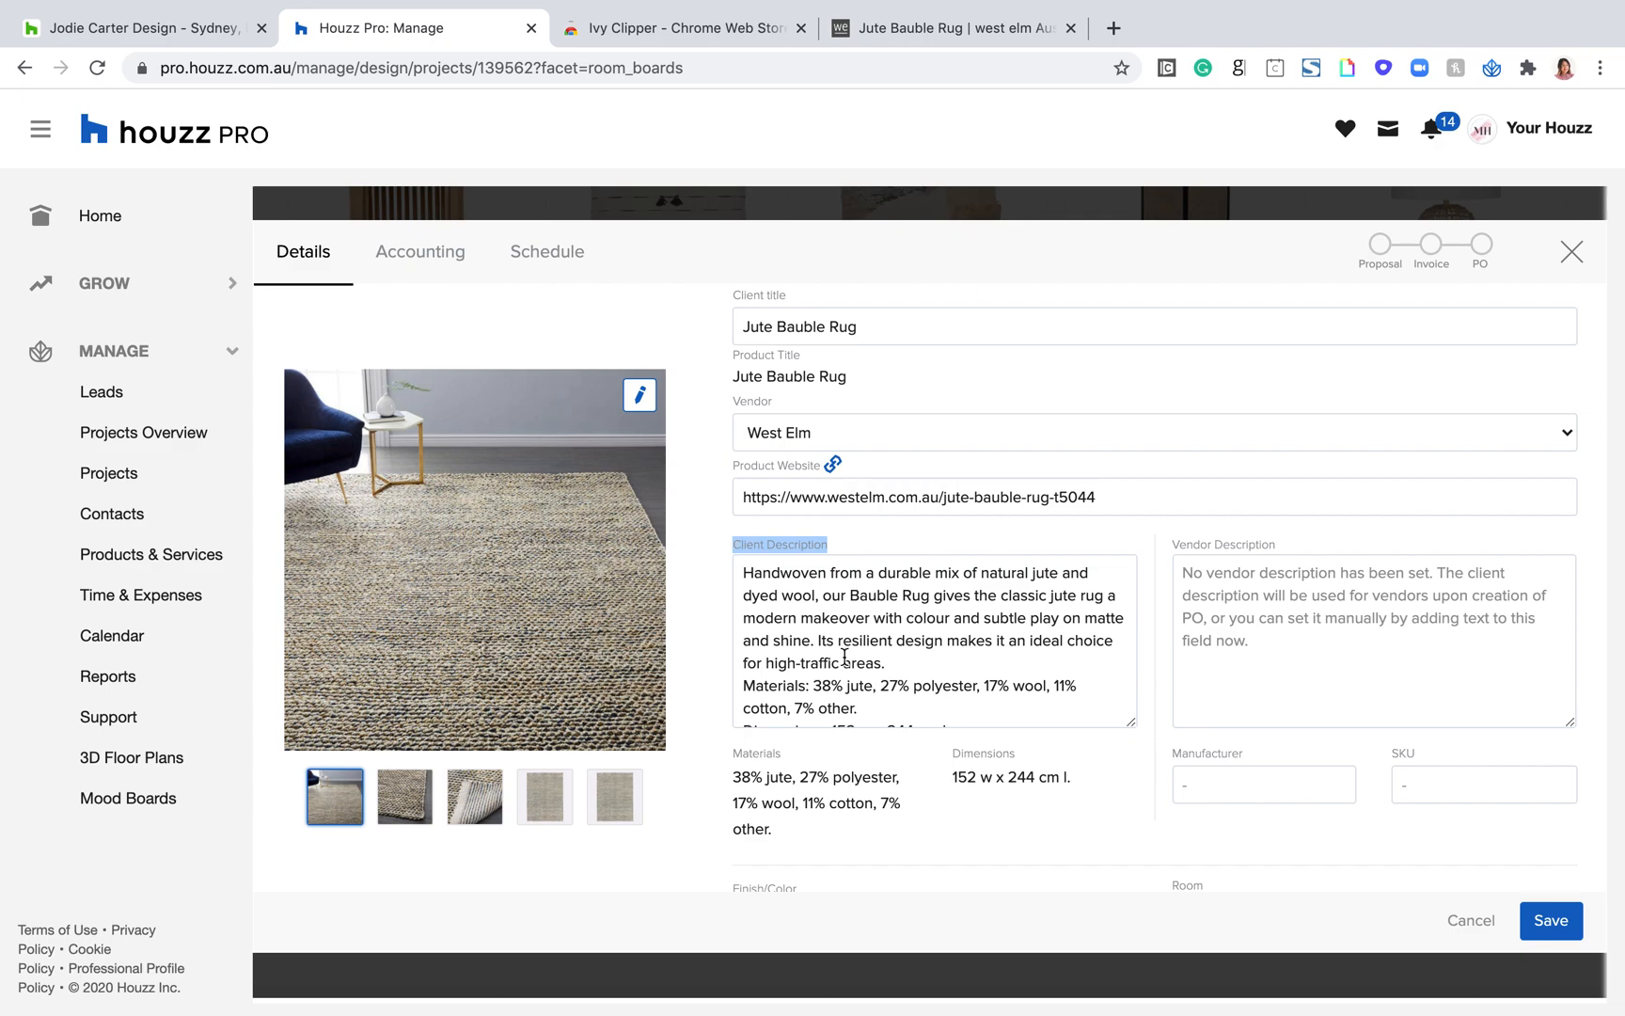
Step: Shorten the rug's client title to "Rug" and compare it with the full product title
{"action": "double_click", "coordinate": [825, 329]}
{"action": "triple_click", "coordinate": [825, 337]}
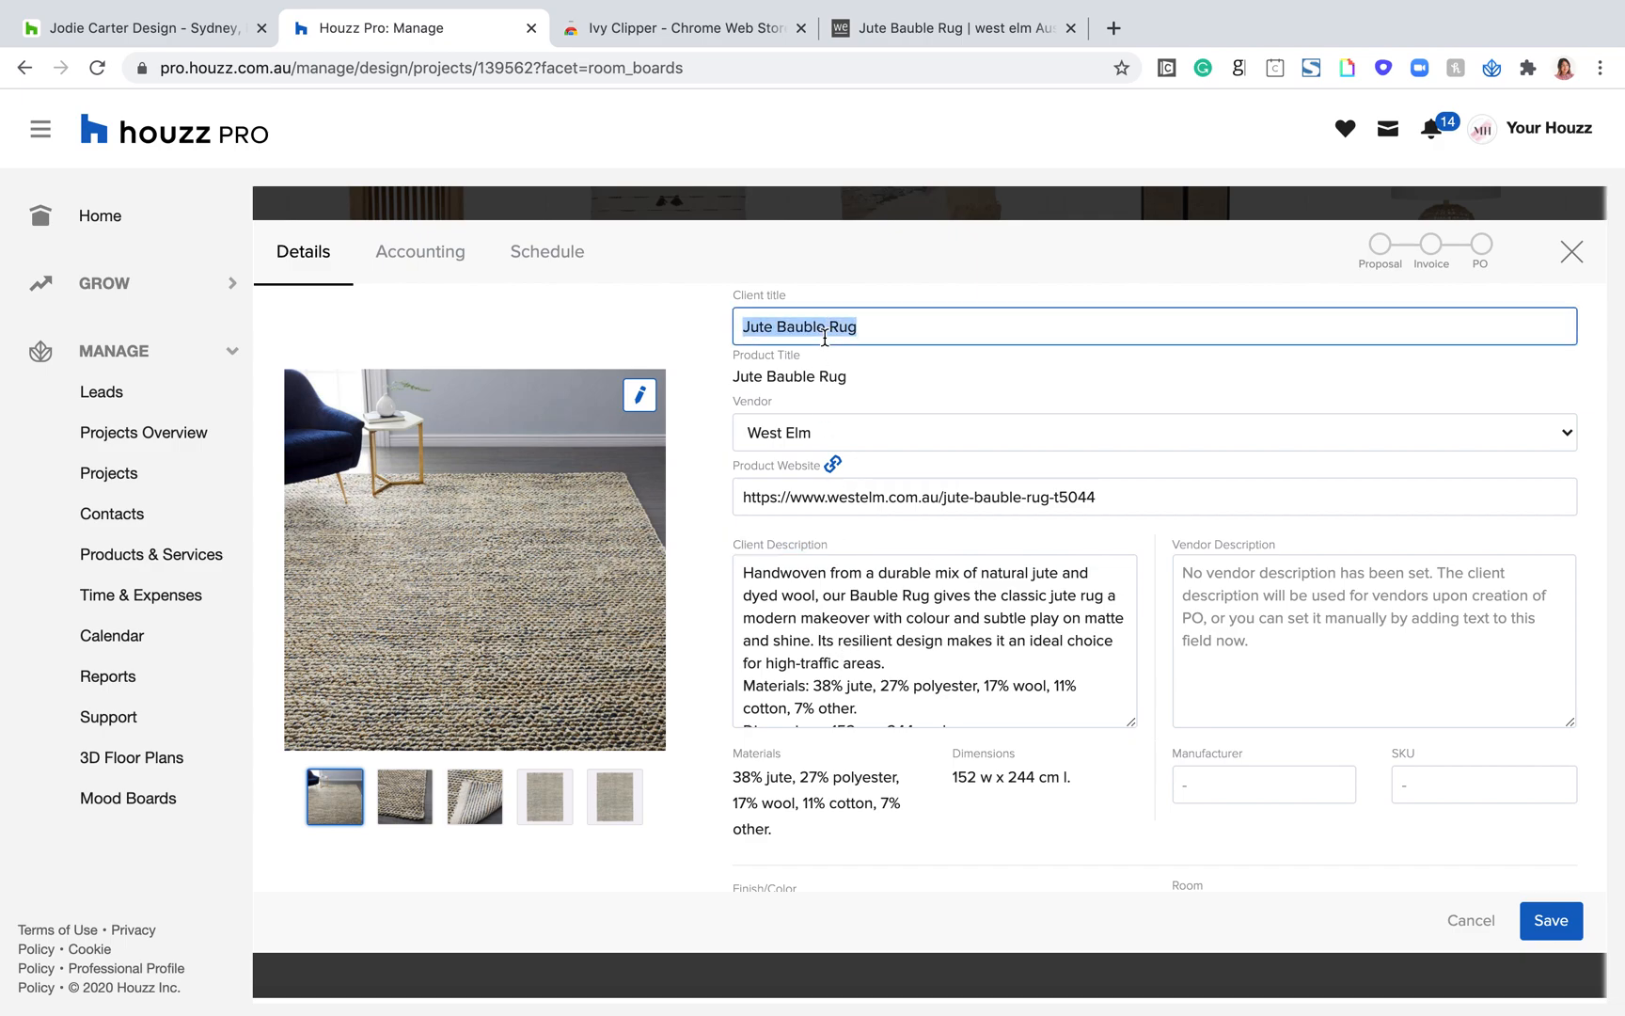
{"action": "left_click", "coordinate": [825, 328]}
{"action": "left_click_drag", "start_coordinate": [825, 328], "coordinate": [724, 329]}
{"action": "key", "text": "BackSpace"}
{"action": "key", "text": "BackSpace"}
{"action": "left_click", "coordinate": [926, 390]}
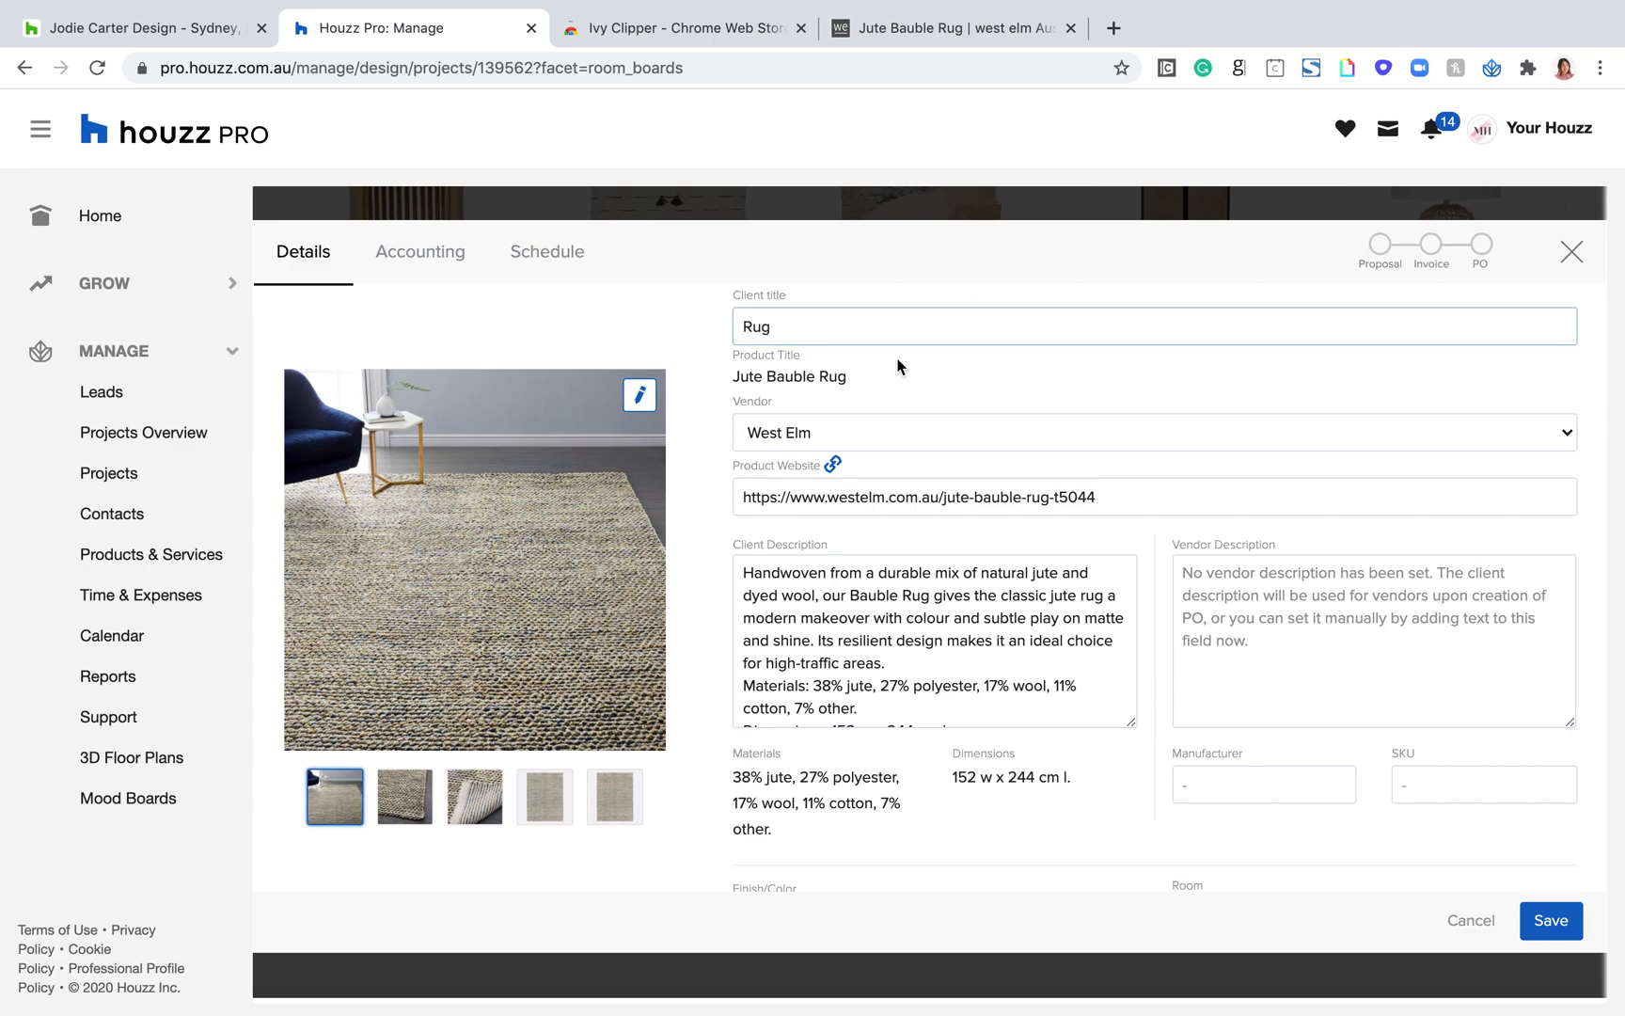
{"action": "left_click", "coordinate": [832, 335]}
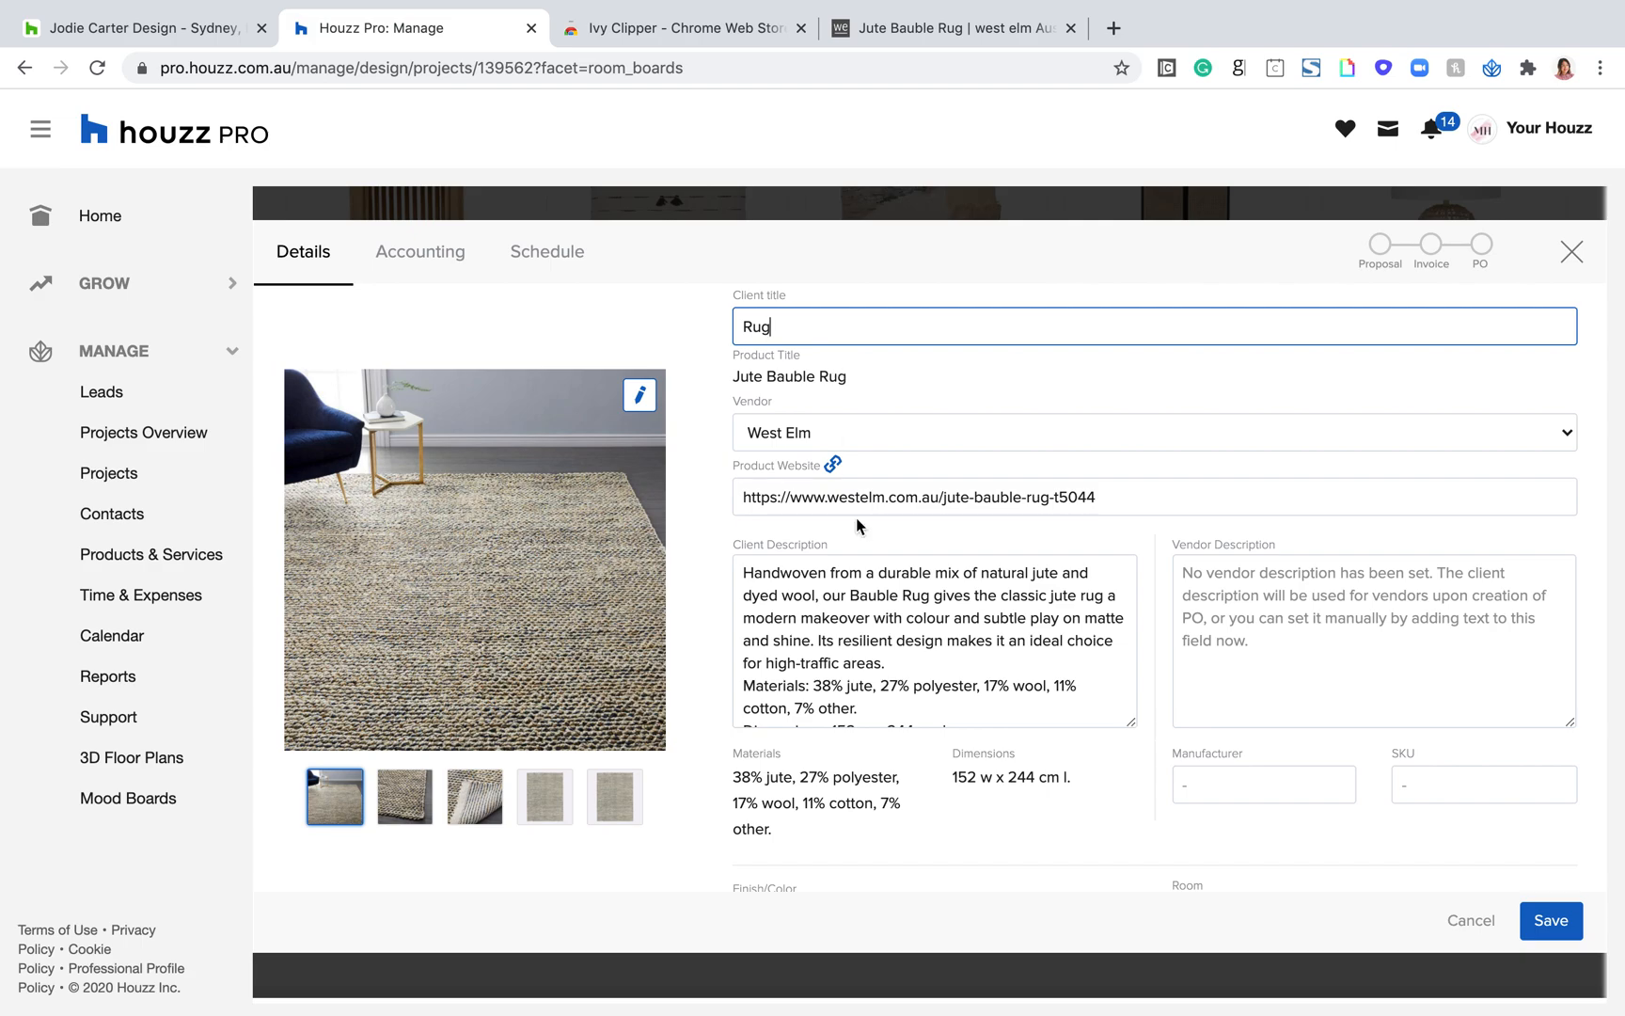
{"action": "left_click_drag", "start_coordinate": [849, 377], "coordinate": [736, 377]}
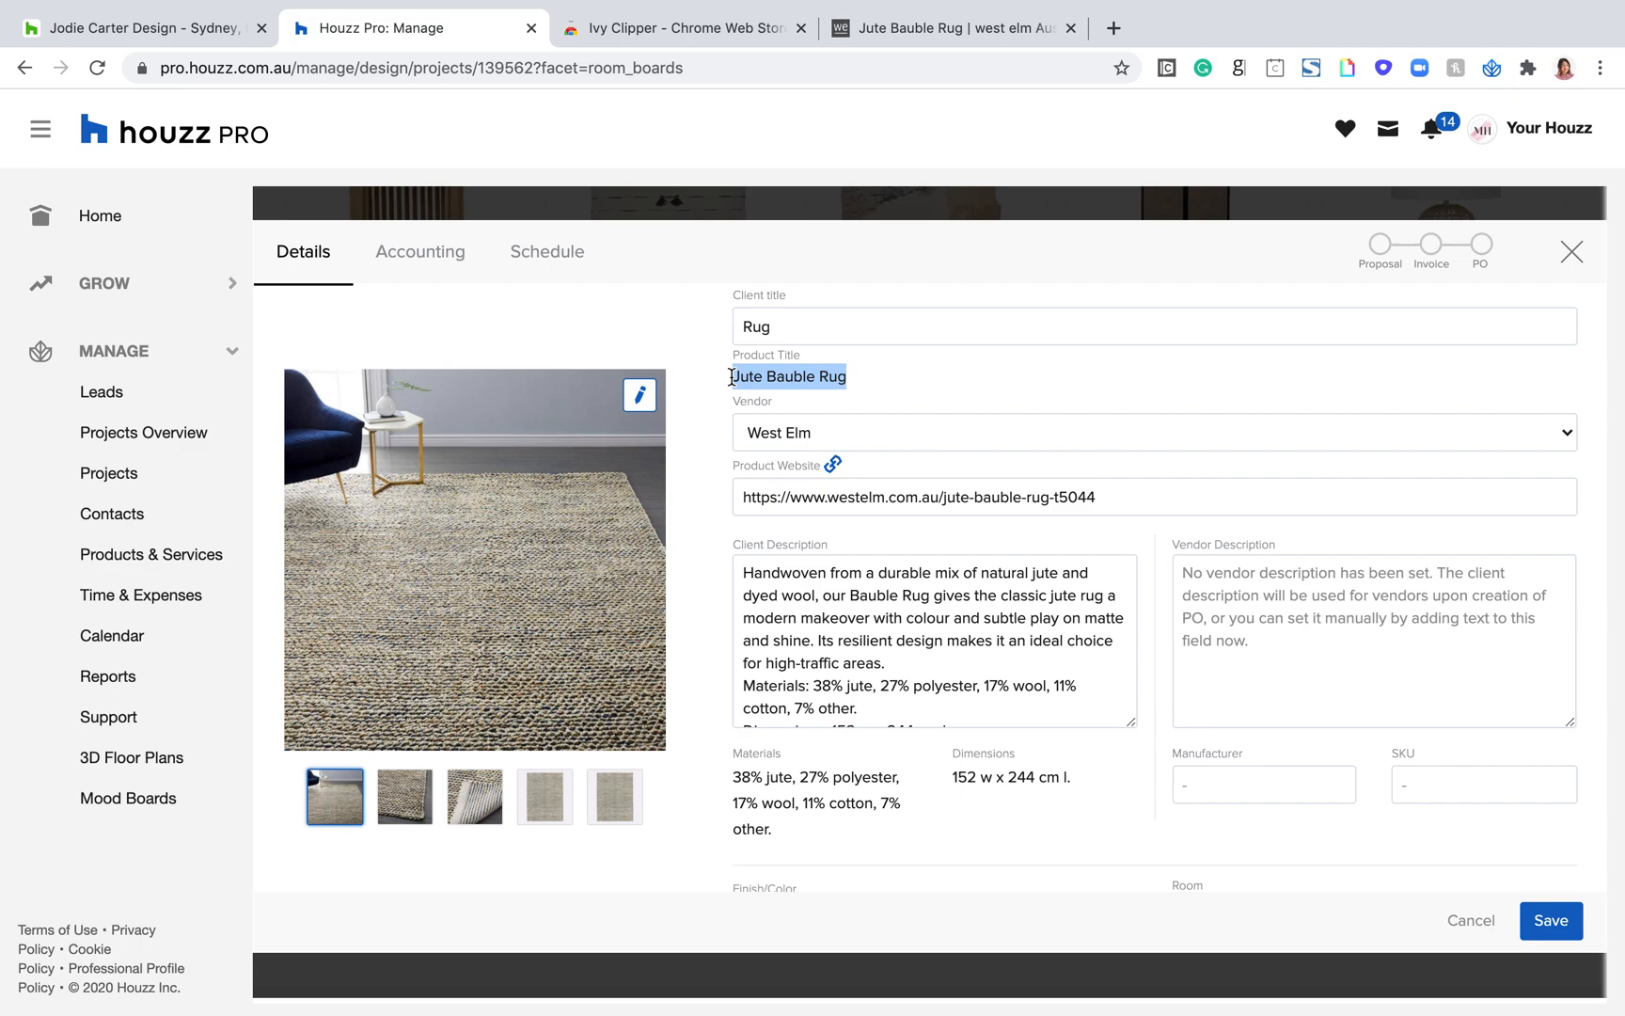
Step: Copy the client description text, through the materials line, into the rug's vendor description
{"action": "left_click_drag", "start_coordinate": [880, 712], "coordinate": [750, 556]}
{"action": "key", "text": "ctrl+c"}
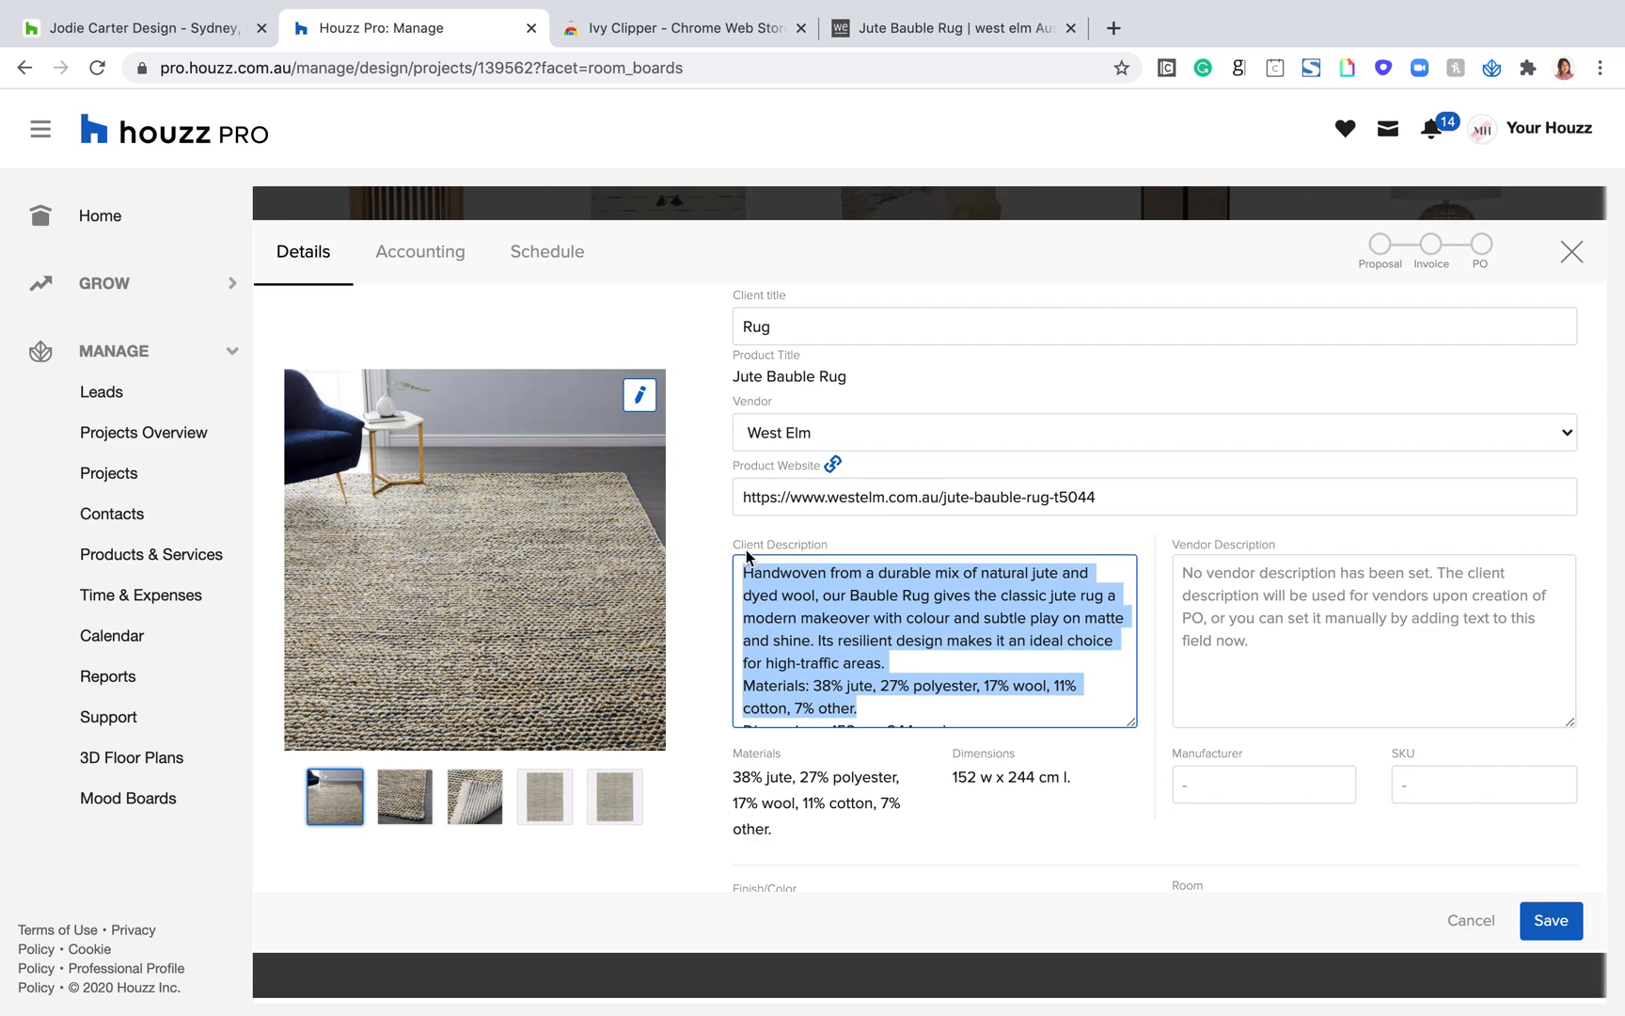
{"action": "left_click", "coordinate": [1209, 574]}
{"action": "key", "text": "ctrl+v"}
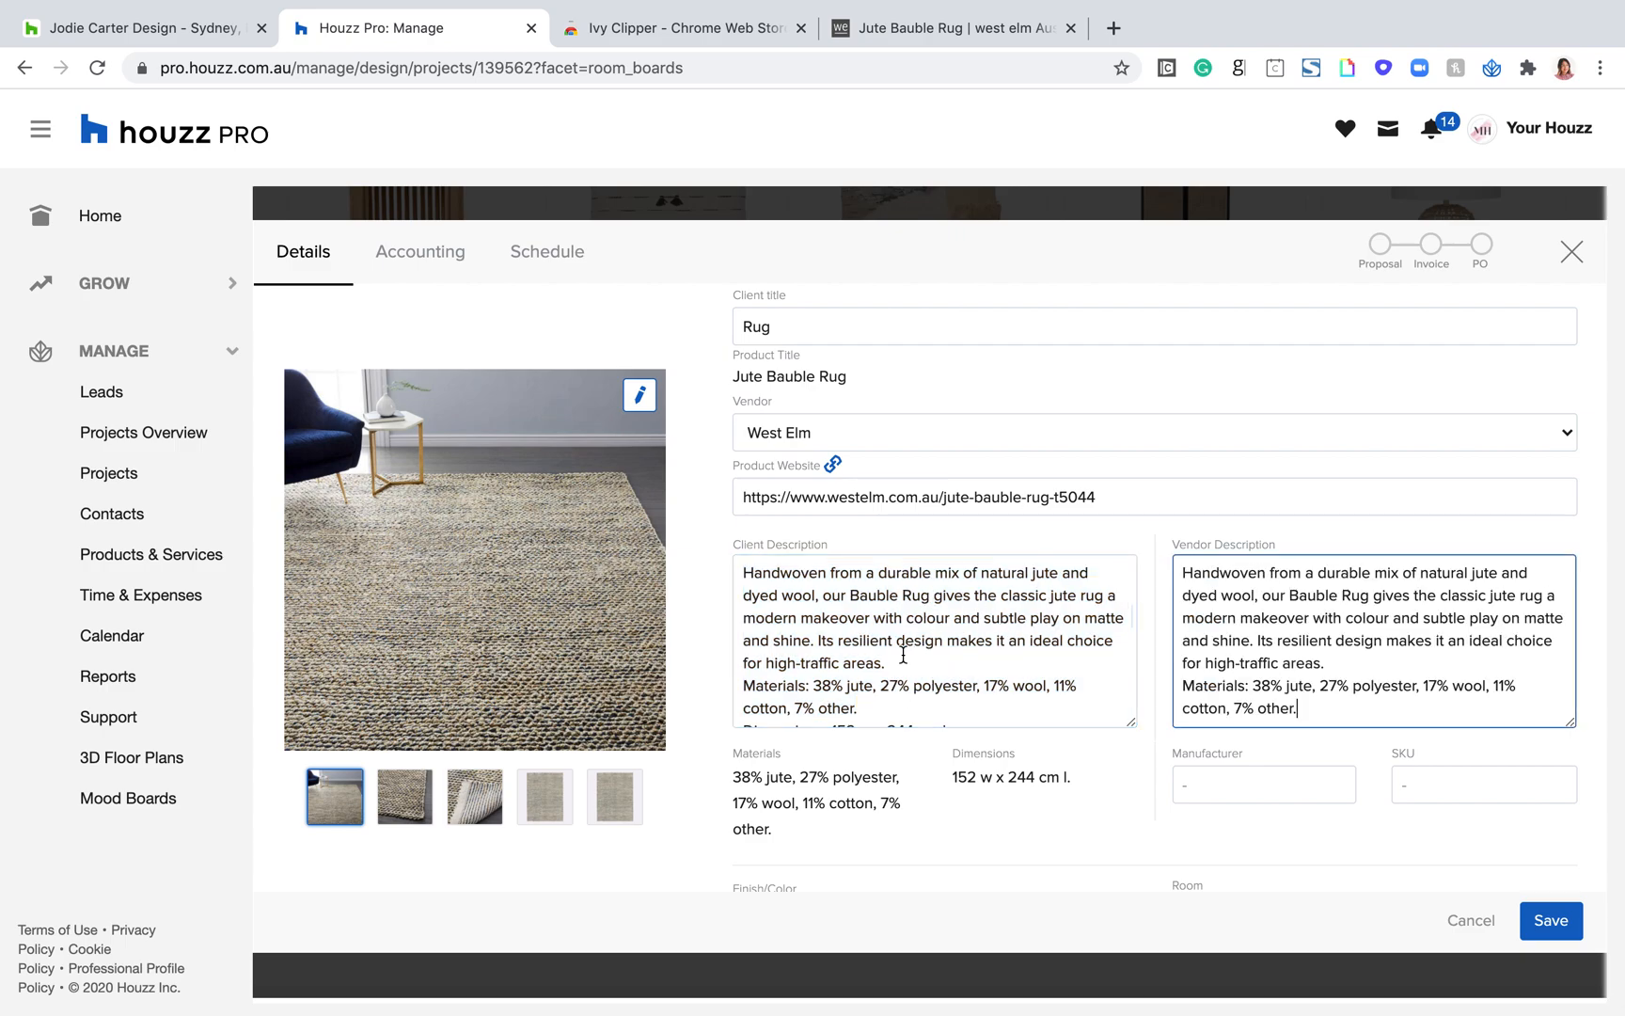
Step: Remove the words "our Bauble Rug" from the rug's client description and check the rest of the text
{"action": "left_click_drag", "start_coordinate": [913, 597], "coordinate": [823, 596]}
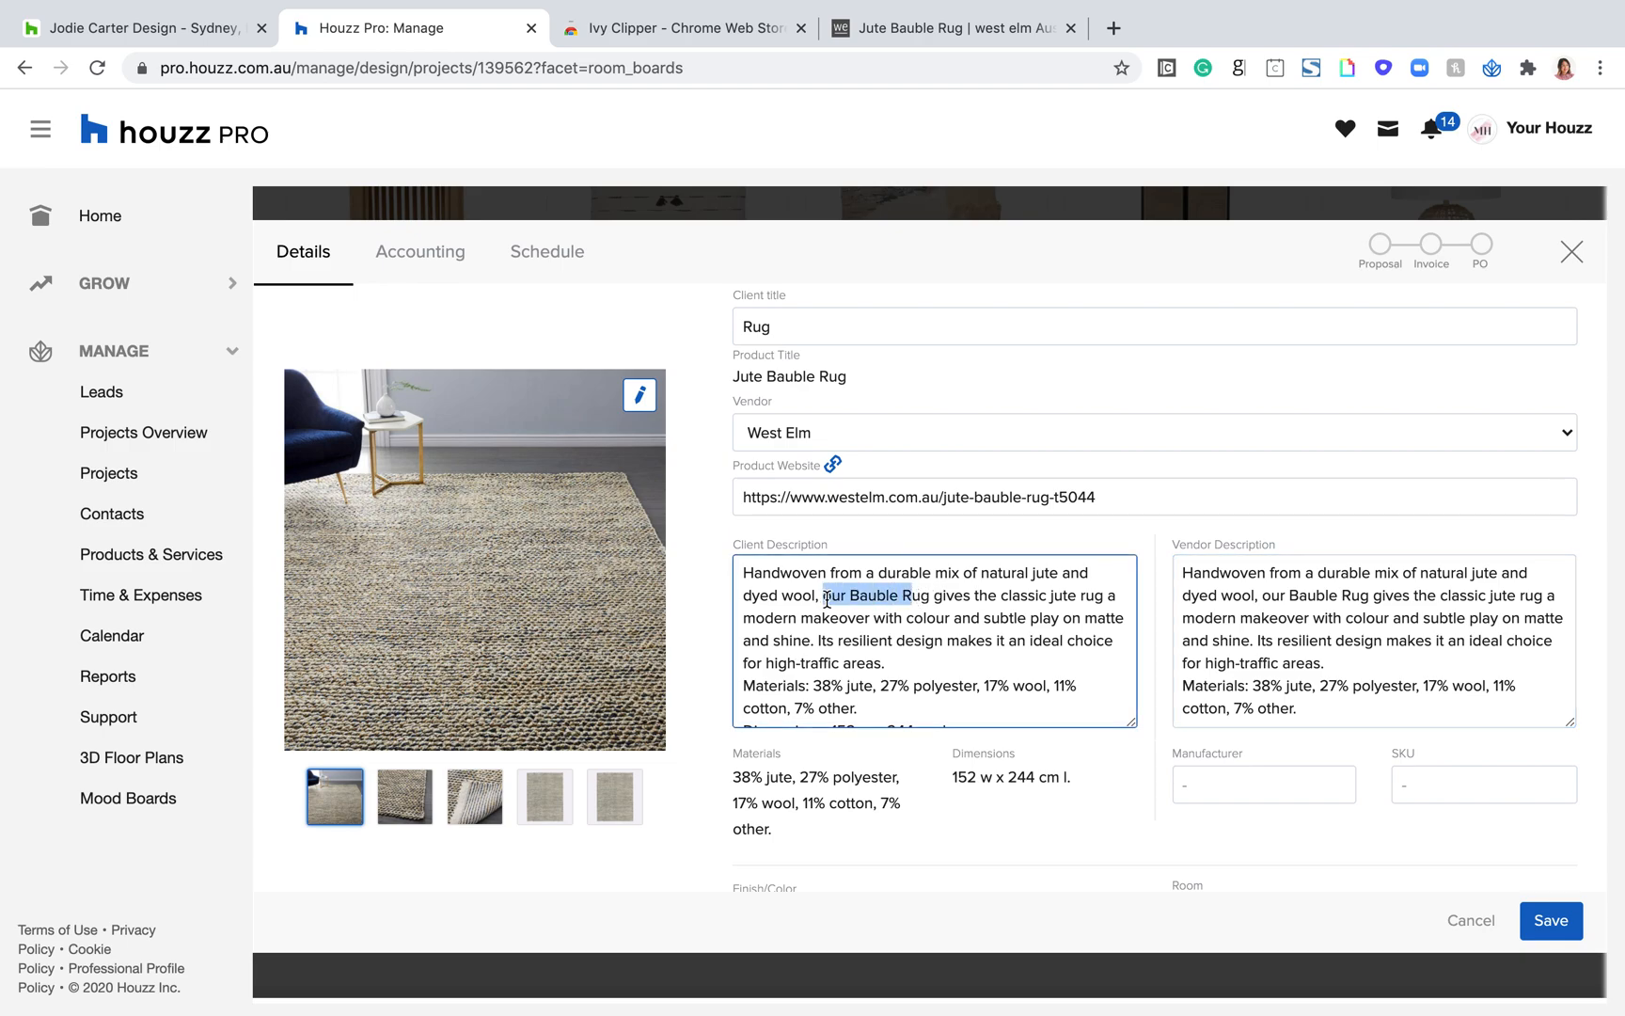
{"action": "key", "text": "BackSpace"}
{"action": "double_click", "coordinate": [828, 599]}
{"action": "key", "text": "BackSpace"}
{"action": "scroll", "coordinate": [971, 585], "scroll_direction": "down", "scroll_amount": 1}
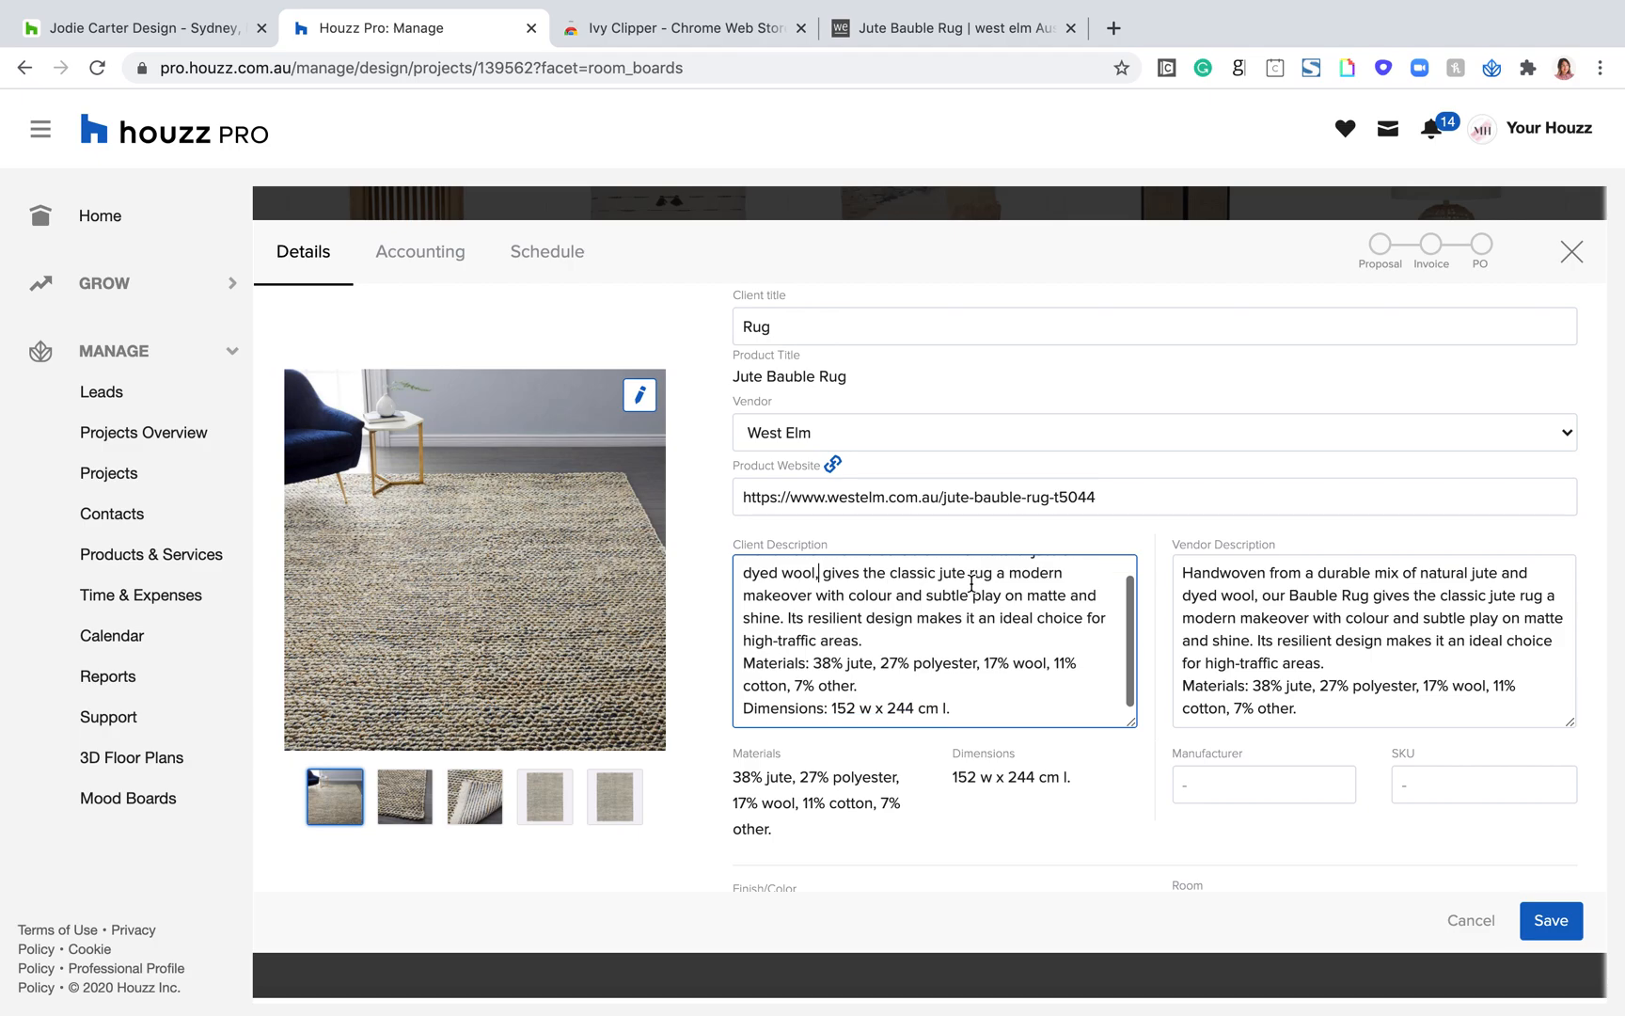
Step: Save the rug's edited details and accept that its vendor description no longer follows the client description
{"action": "scroll", "coordinate": [1297, 547], "scroll_direction": "down", "scroll_amount": 2}
{"action": "scroll", "coordinate": [1351, 568], "scroll_direction": "up", "scroll_amount": 2}
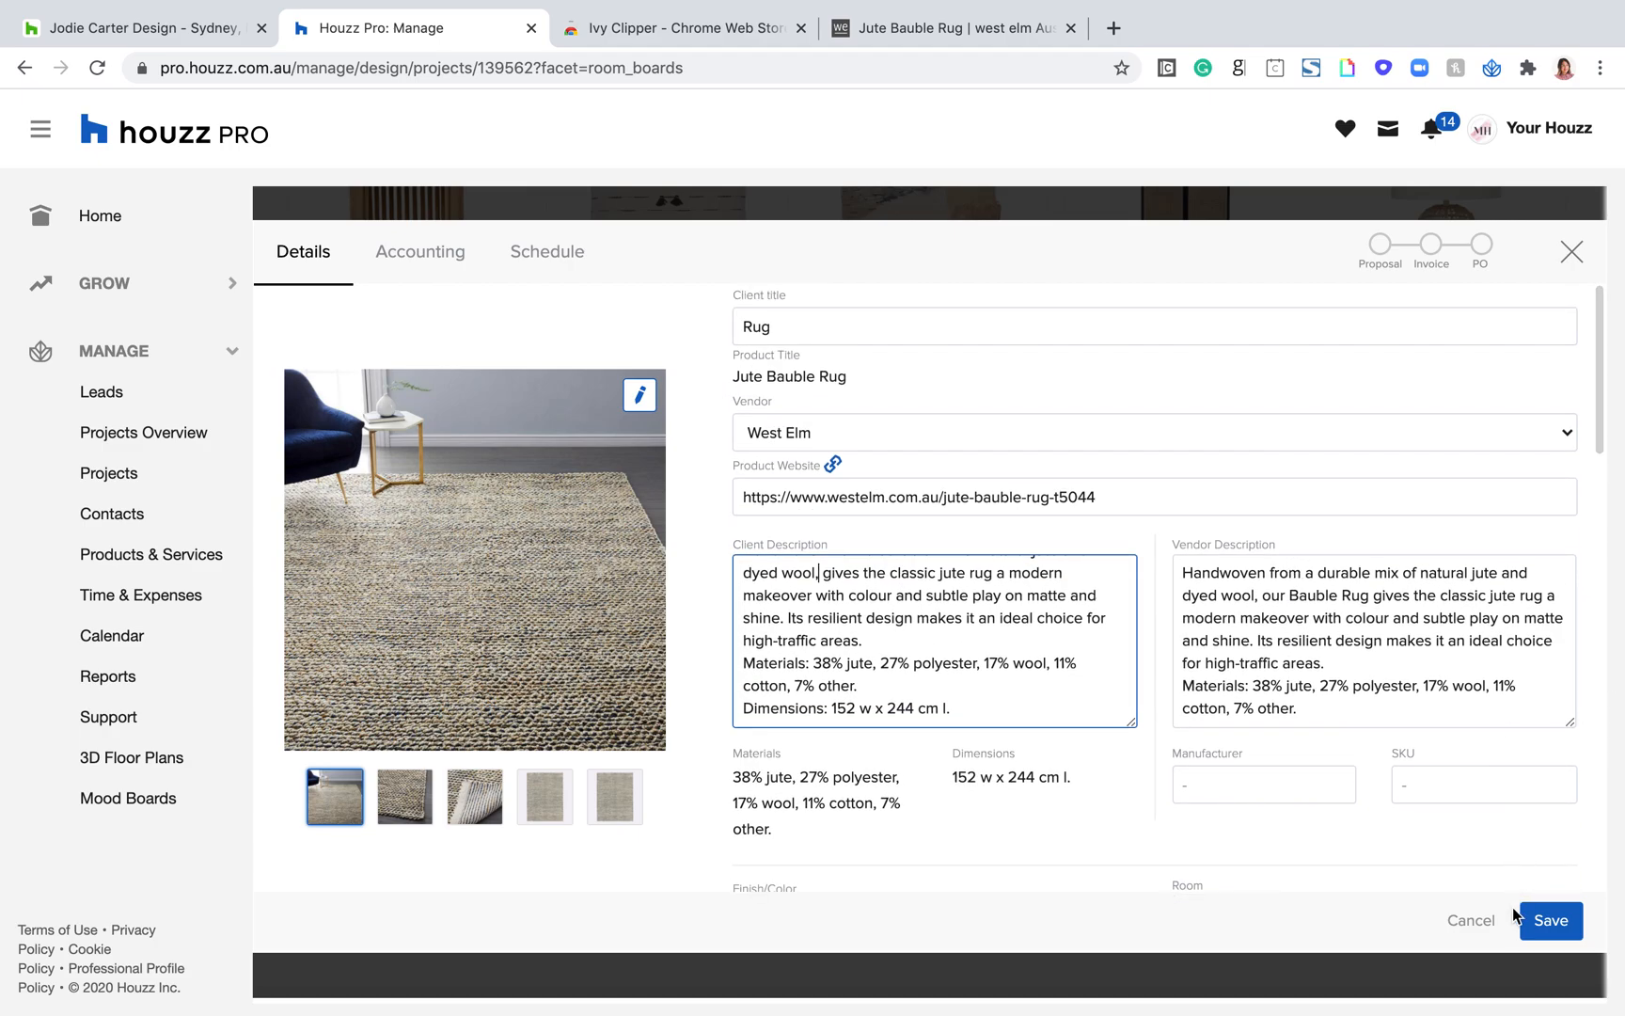
{"action": "left_click", "coordinate": [1548, 919]}
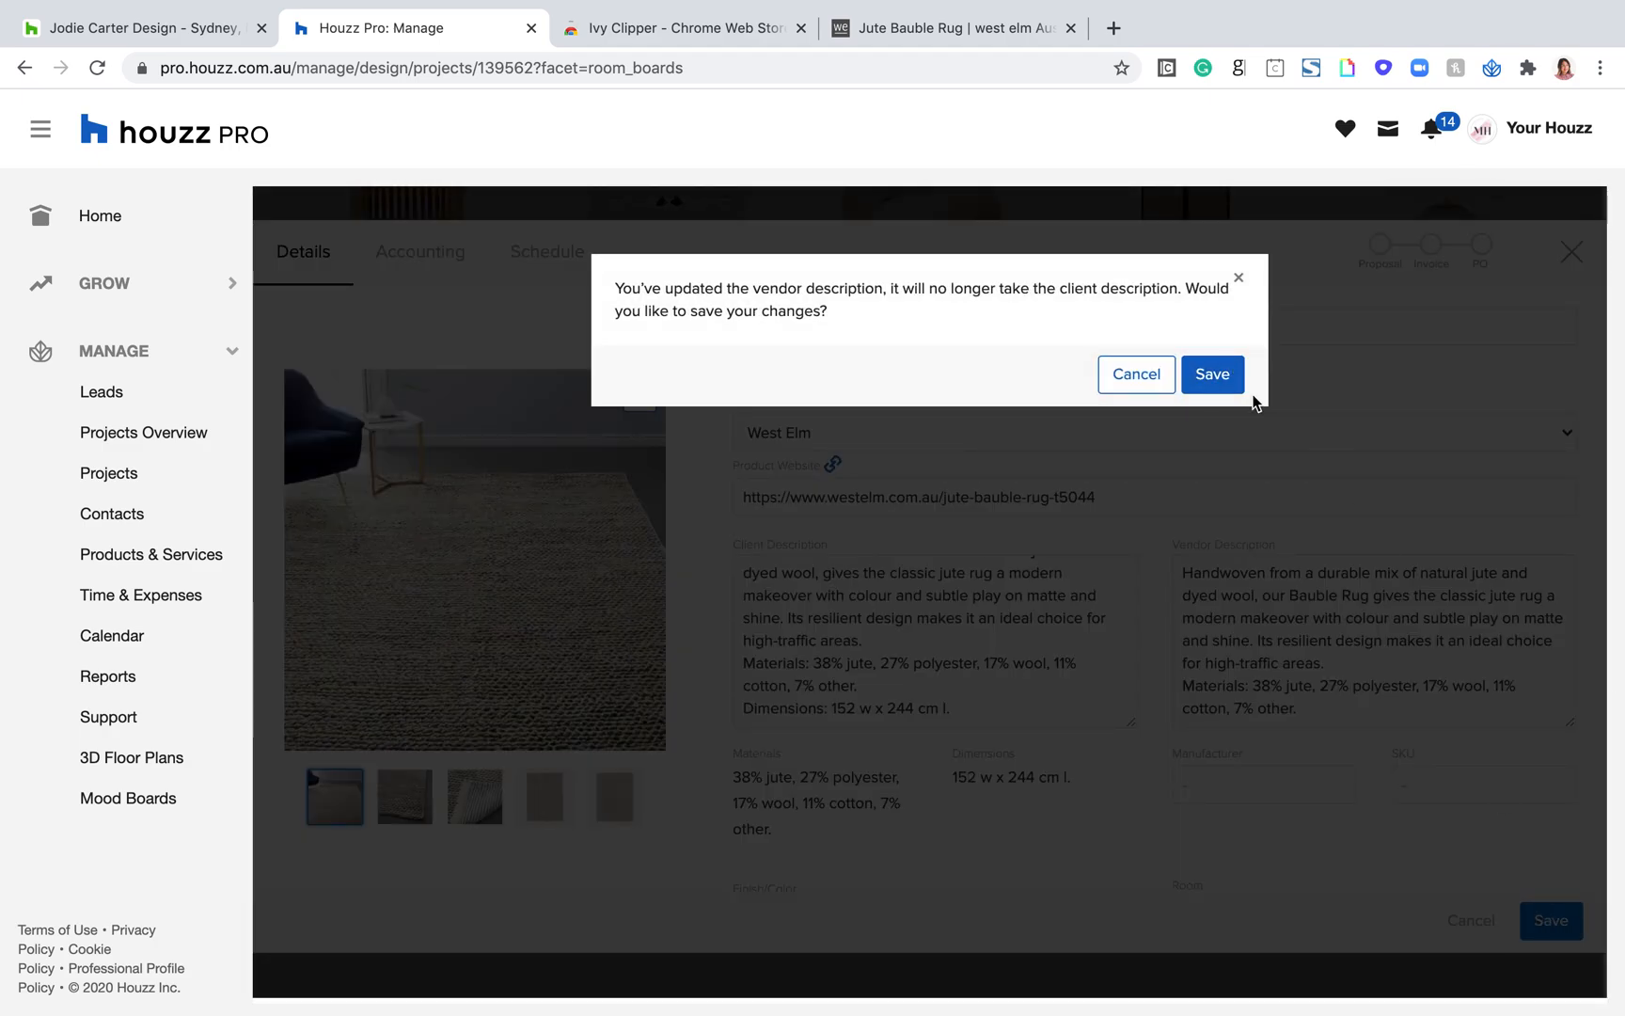
{"action": "left_click", "coordinate": [1218, 382]}
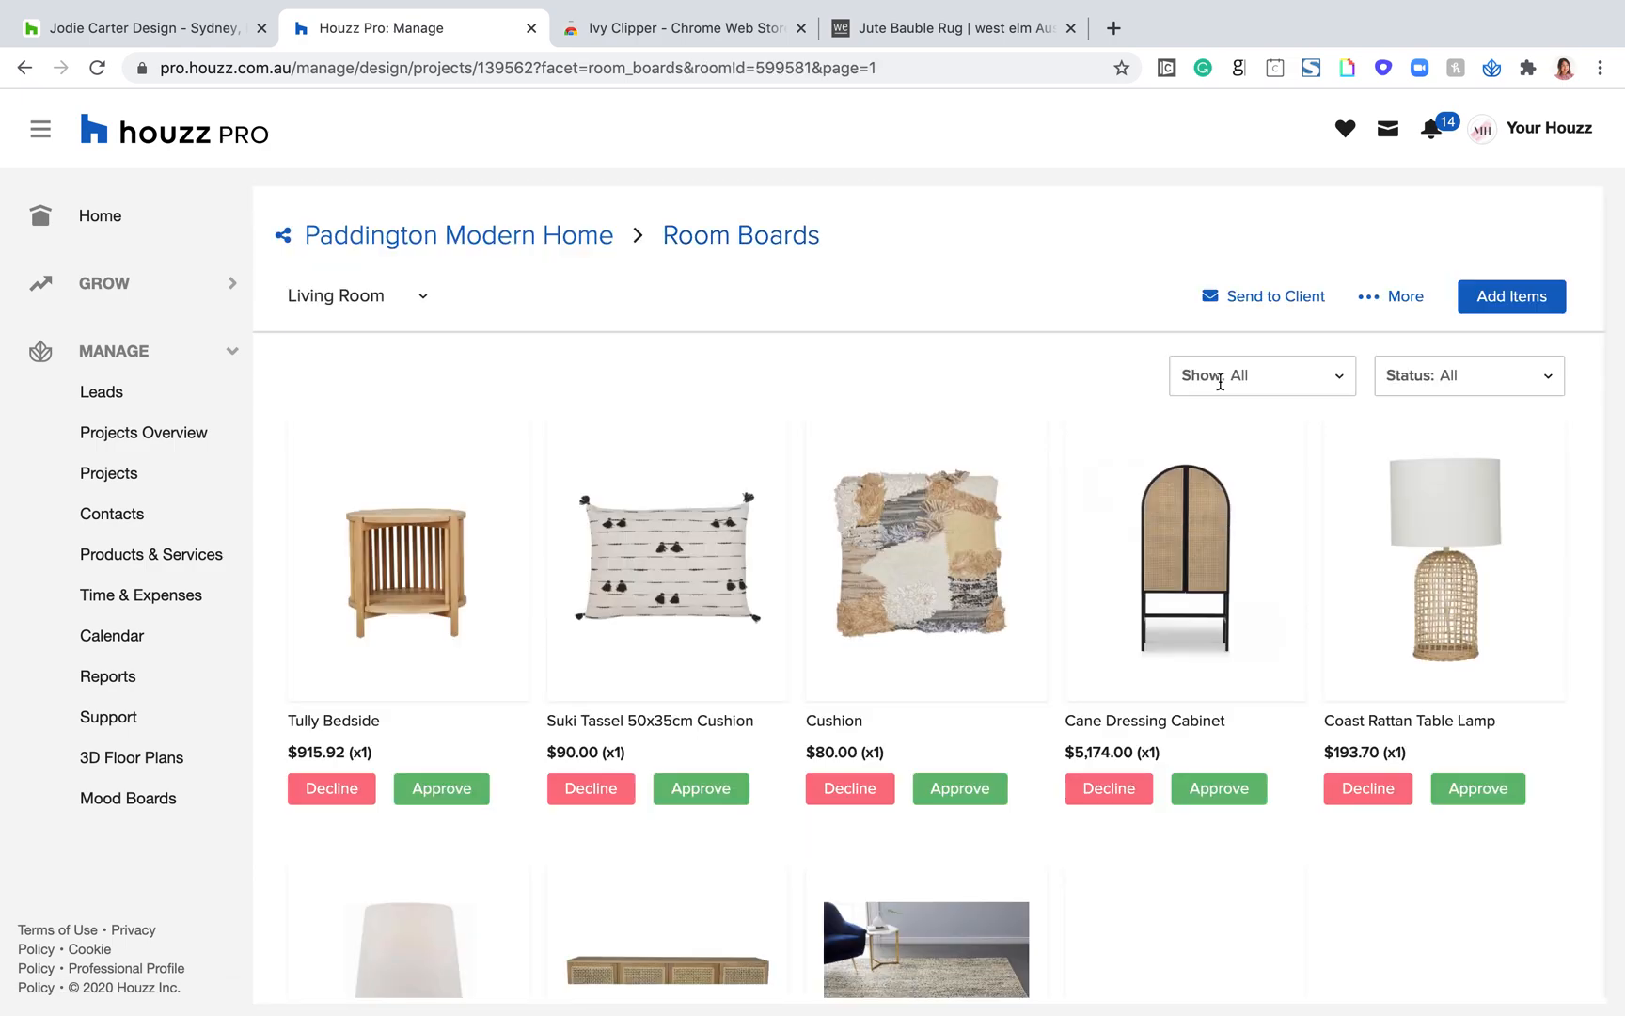
Step: Create a new mood board from the Living Room board and look through its room board products
{"action": "left_click", "coordinate": [1379, 303]}
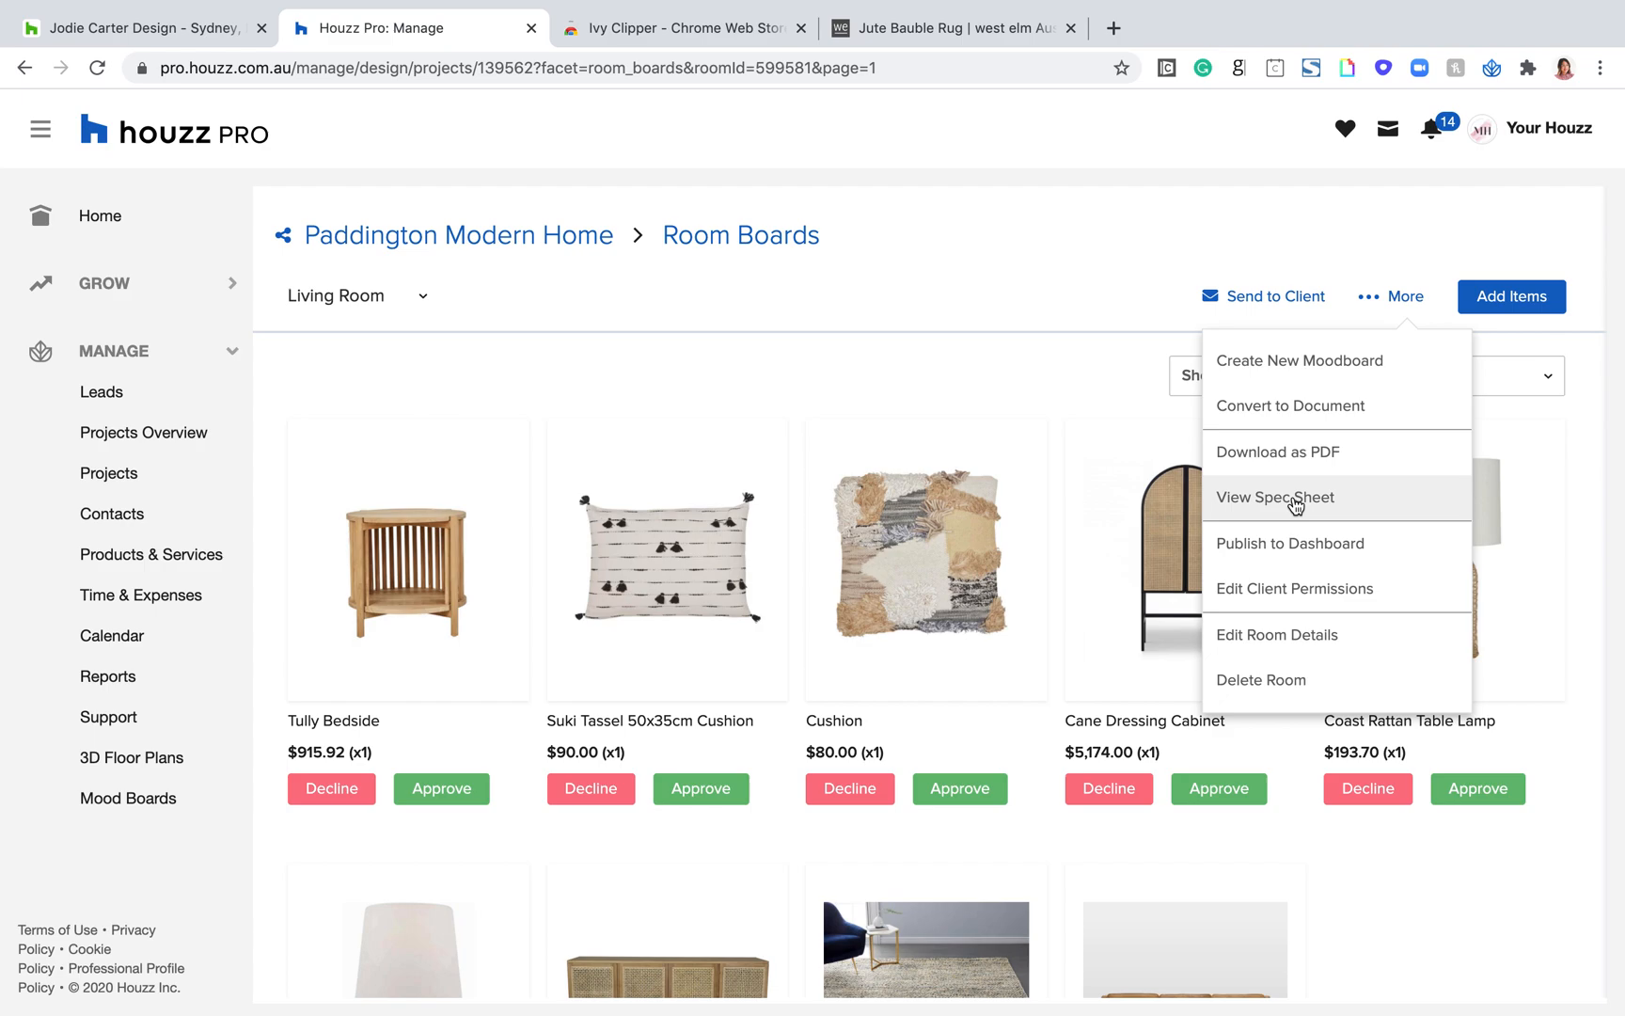
{"action": "left_click", "coordinate": [1285, 367]}
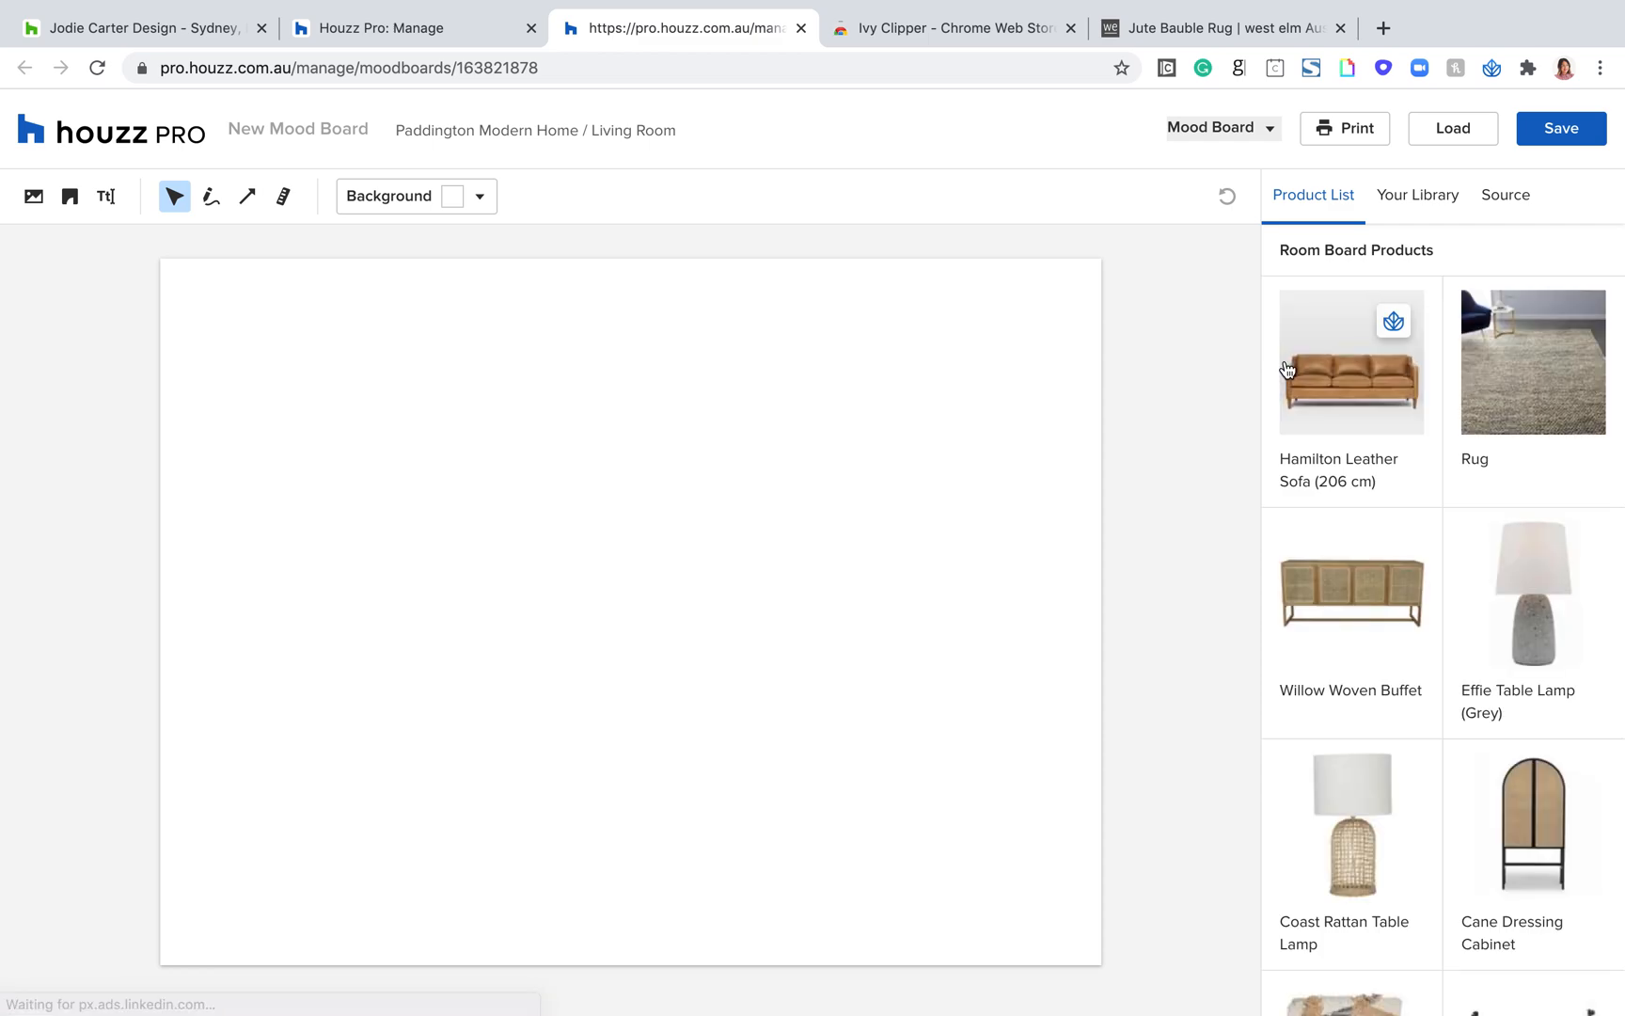
{"action": "scroll", "coordinate": [1456, 552], "scroll_direction": "down", "scroll_amount": 5}
{"action": "scroll", "coordinate": [1455, 551], "scroll_direction": "up", "scroll_amount": 4}
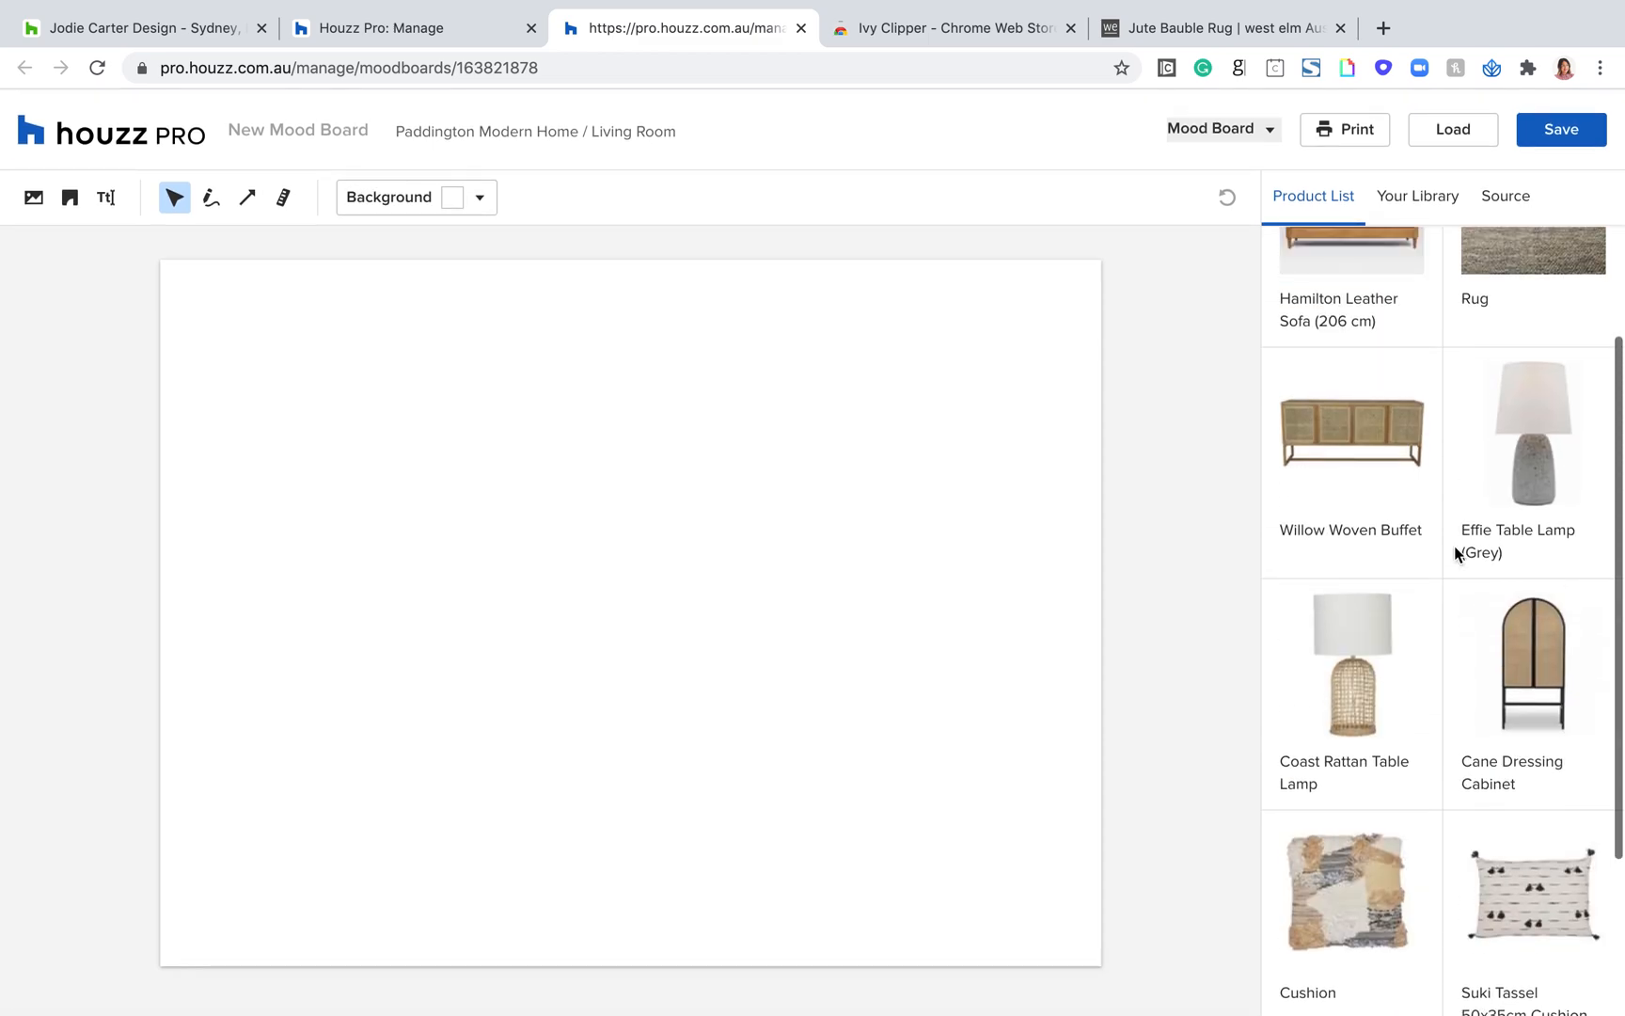
{"action": "scroll", "coordinate": [1426, 745], "scroll_direction": "up", "scroll_amount": 1}
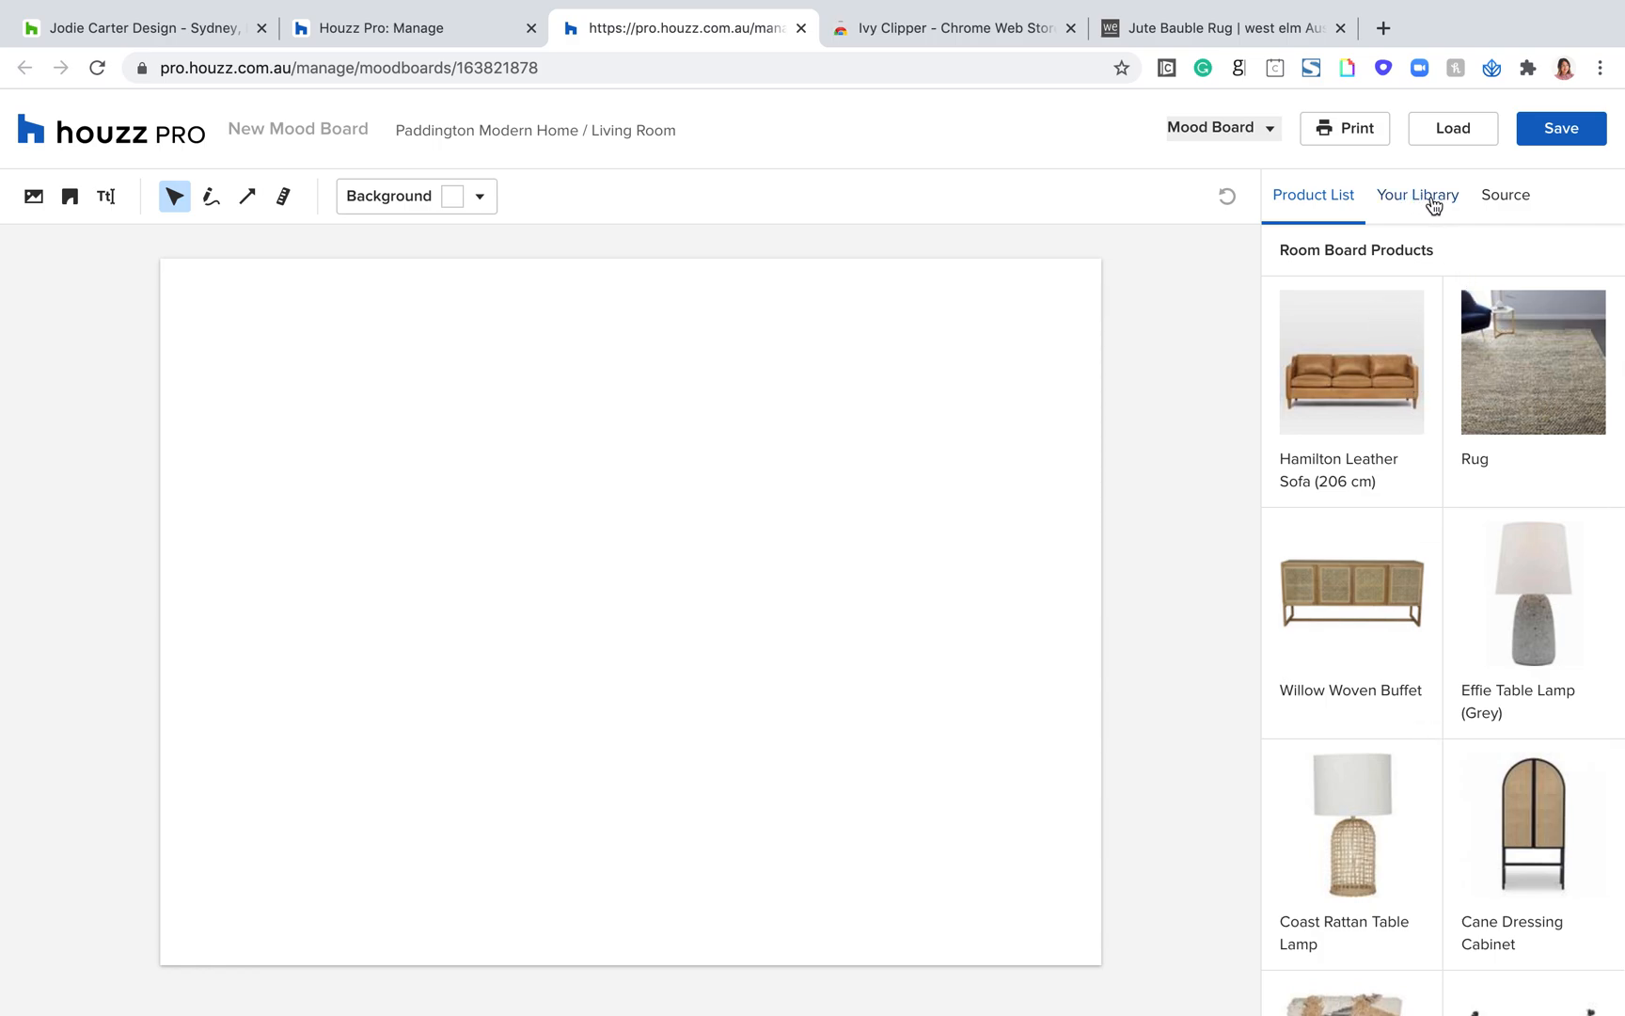
{"action": "scroll", "coordinate": [1449, 360], "scroll_direction": "down", "scroll_amount": 1}
{"action": "scroll", "coordinate": [1449, 360], "scroll_direction": "up", "scroll_amount": 1}
{"action": "scroll", "coordinate": [1450, 365], "scroll_direction": "down", "scroll_amount": 1}
{"action": "scroll", "coordinate": [1449, 365], "scroll_direction": "up", "scroll_amount": 1}
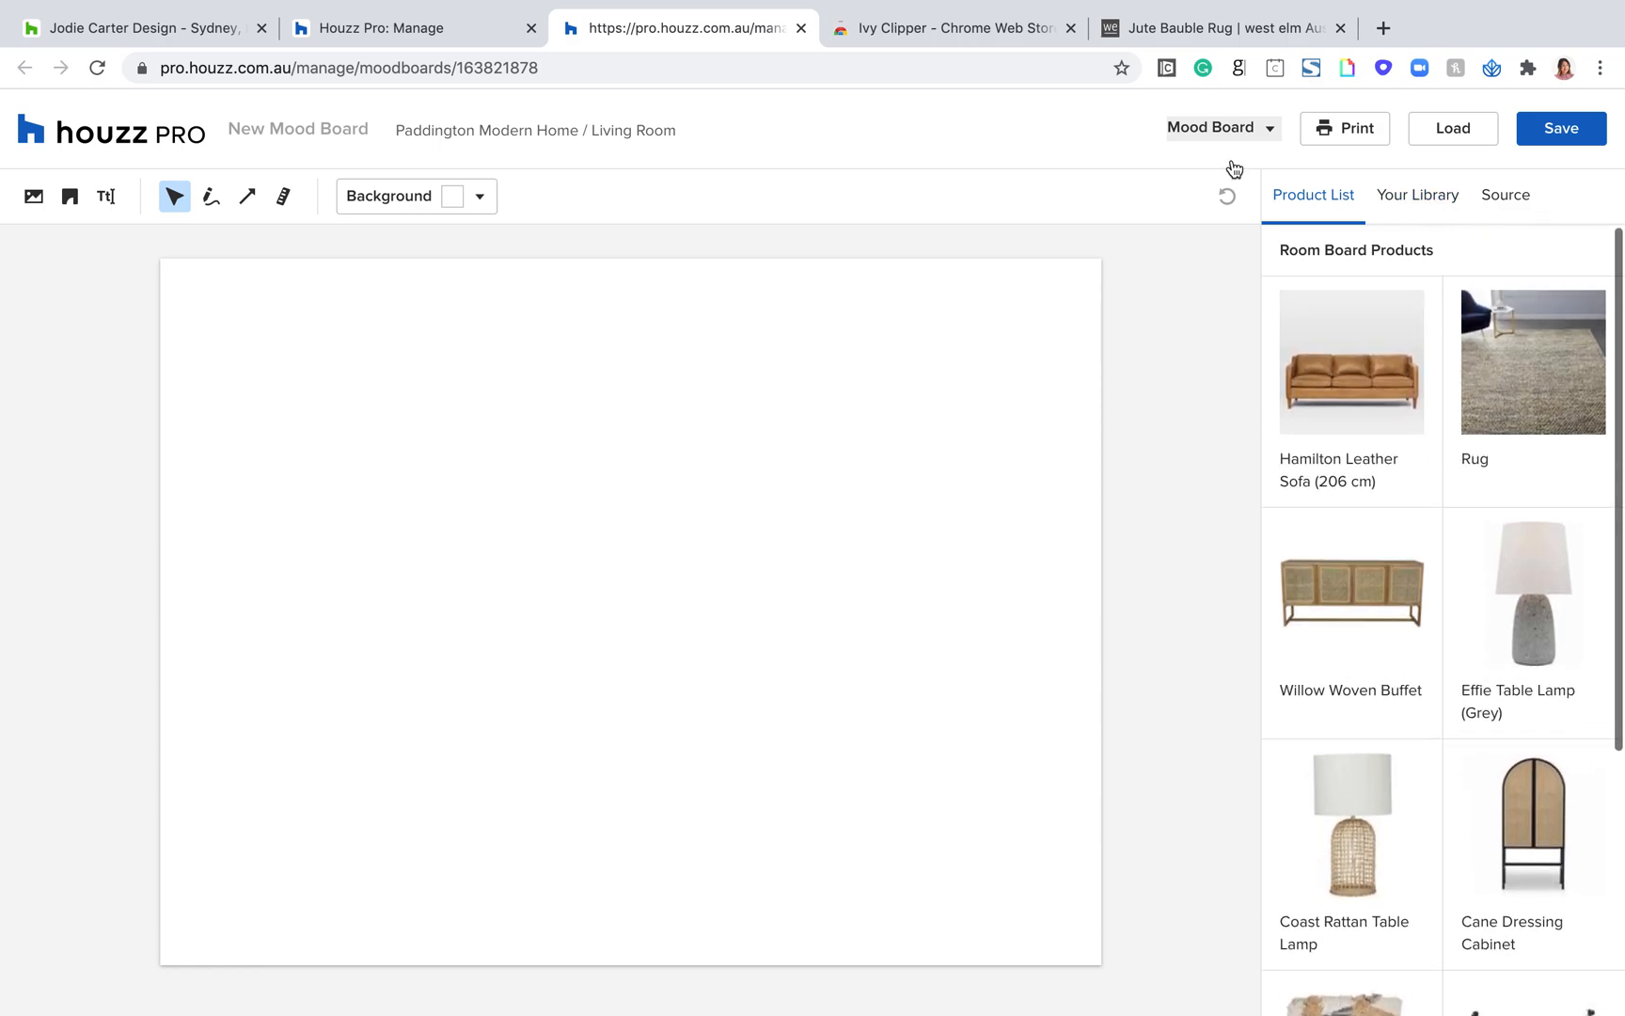
{"action": "scroll", "coordinate": [1515, 399], "scroll_direction": "down", "scroll_amount": 4}
{"action": "scroll", "coordinate": [1515, 399], "scroll_direction": "up", "scroll_amount": 3}
{"action": "scroll", "coordinate": [1515, 399], "scroll_direction": "up", "scroll_amount": 1}
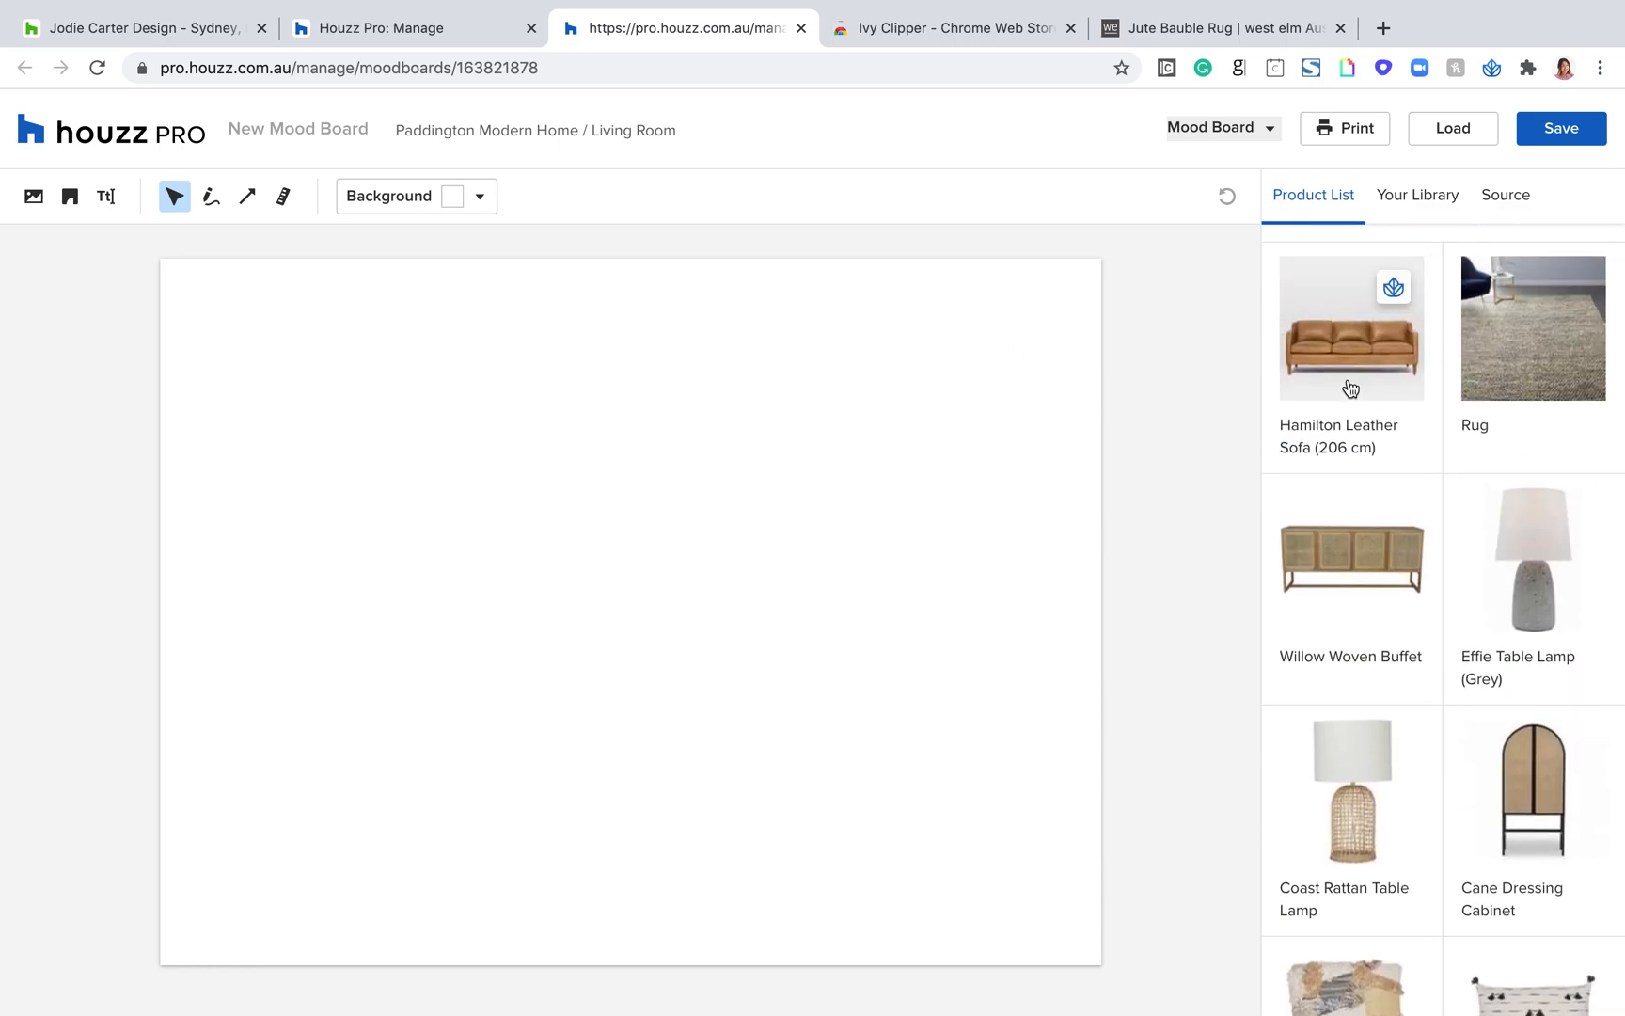
Step: Add the Hamilton Leather Sofa to the mood board, enlarge it slightly, and place it in the canvas's left half
{"action": "left_click", "coordinate": [1349, 384]}
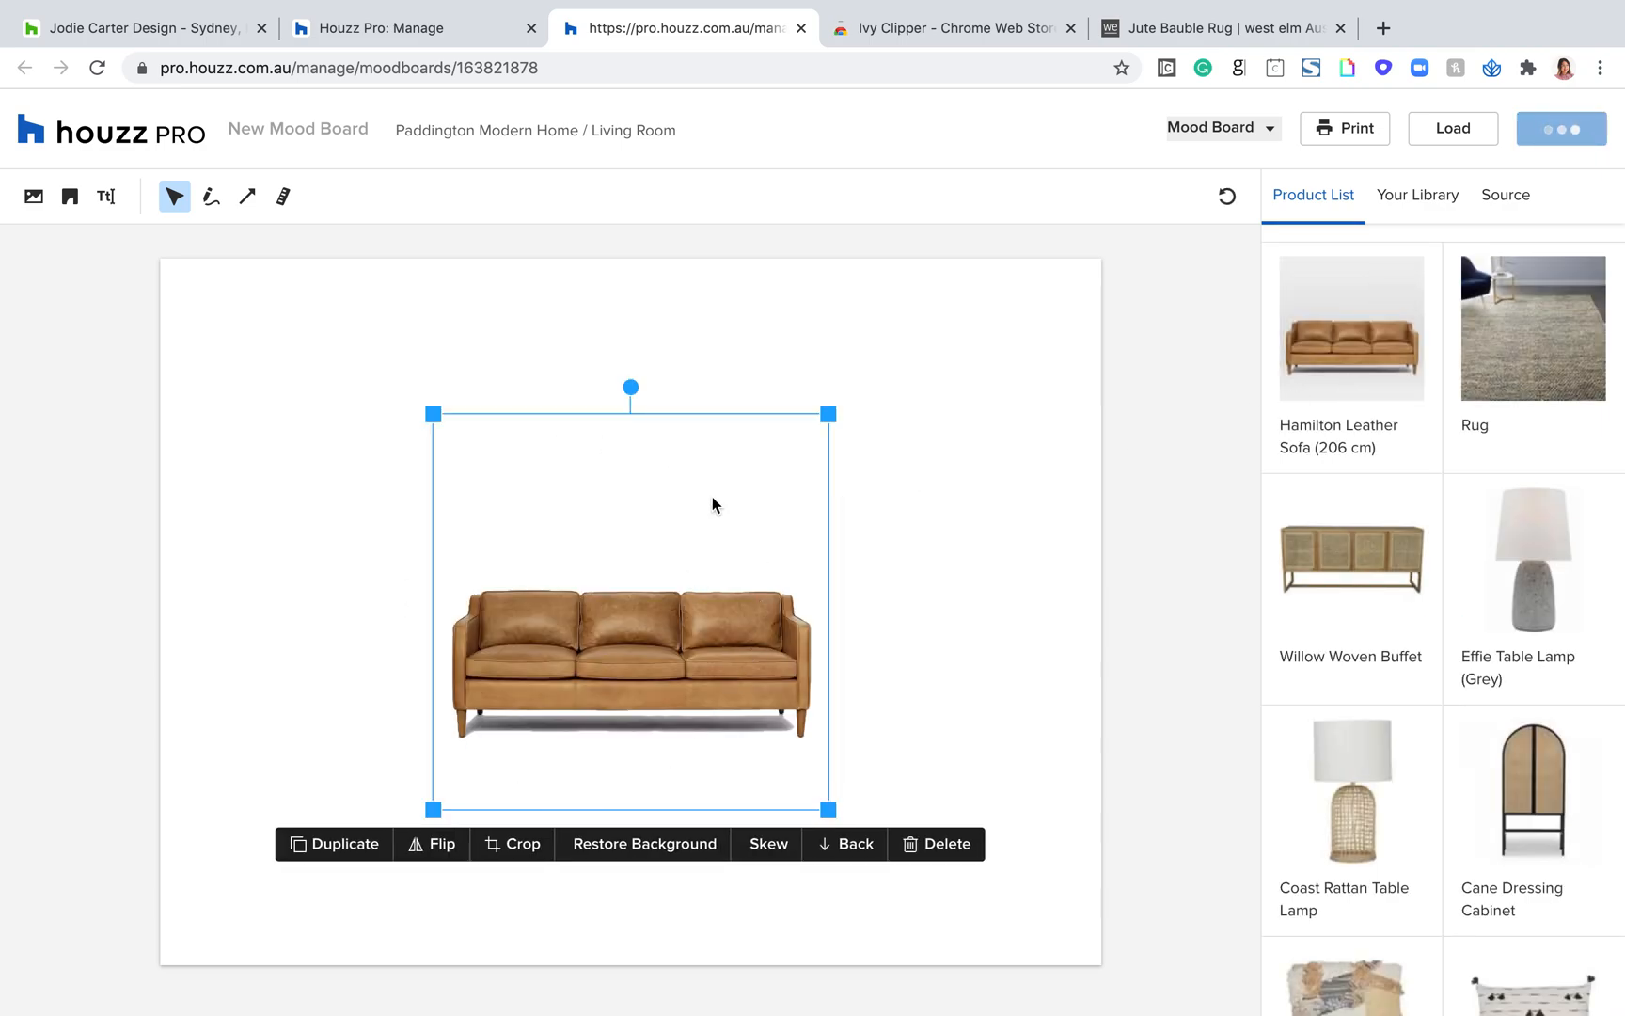
{"action": "left_click_drag", "start_coordinate": [430, 411], "coordinate": [302, 402]}
{"action": "left_click_drag", "start_coordinate": [536, 589], "coordinate": [414, 493]}
{"action": "left_click", "coordinate": [870, 525]}
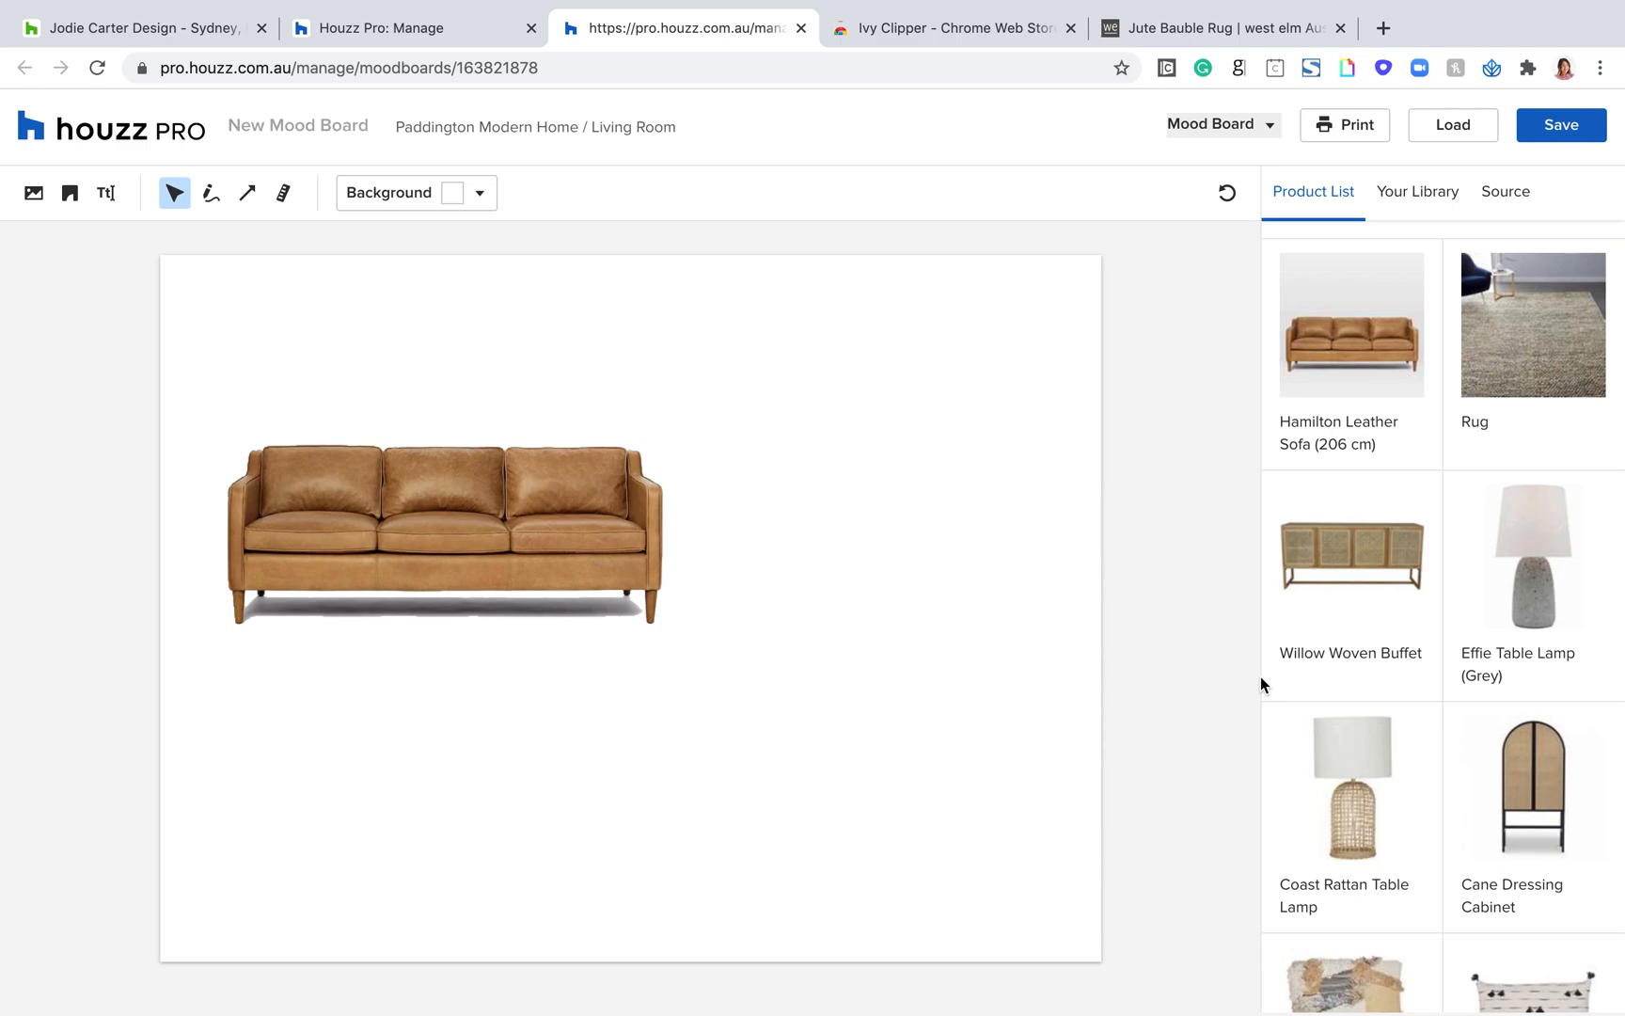
Step: Add the Cane Dressing Cabinet, shrink it slightly, and stand it just to the right of the sofa
{"action": "mouse_move", "coordinate": [1553, 791]}
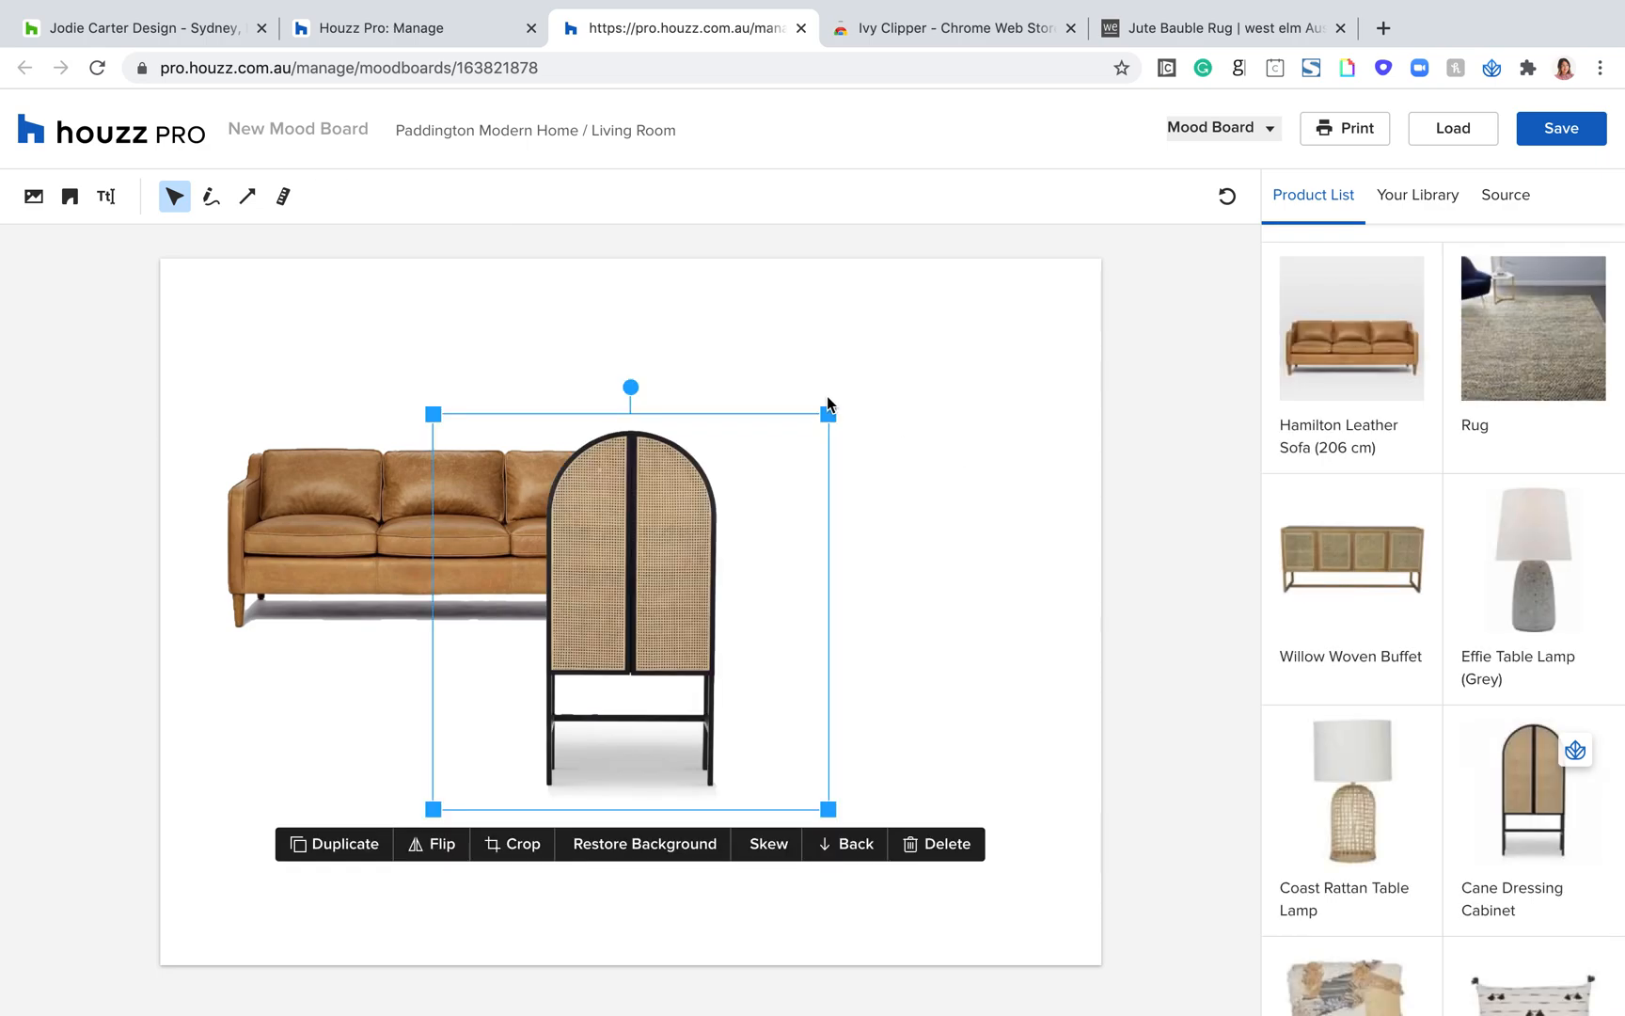
{"action": "left_click_drag", "start_coordinate": [831, 411], "coordinate": [786, 453]}
{"action": "left_click_drag", "start_coordinate": [646, 522], "coordinate": [791, 356]}
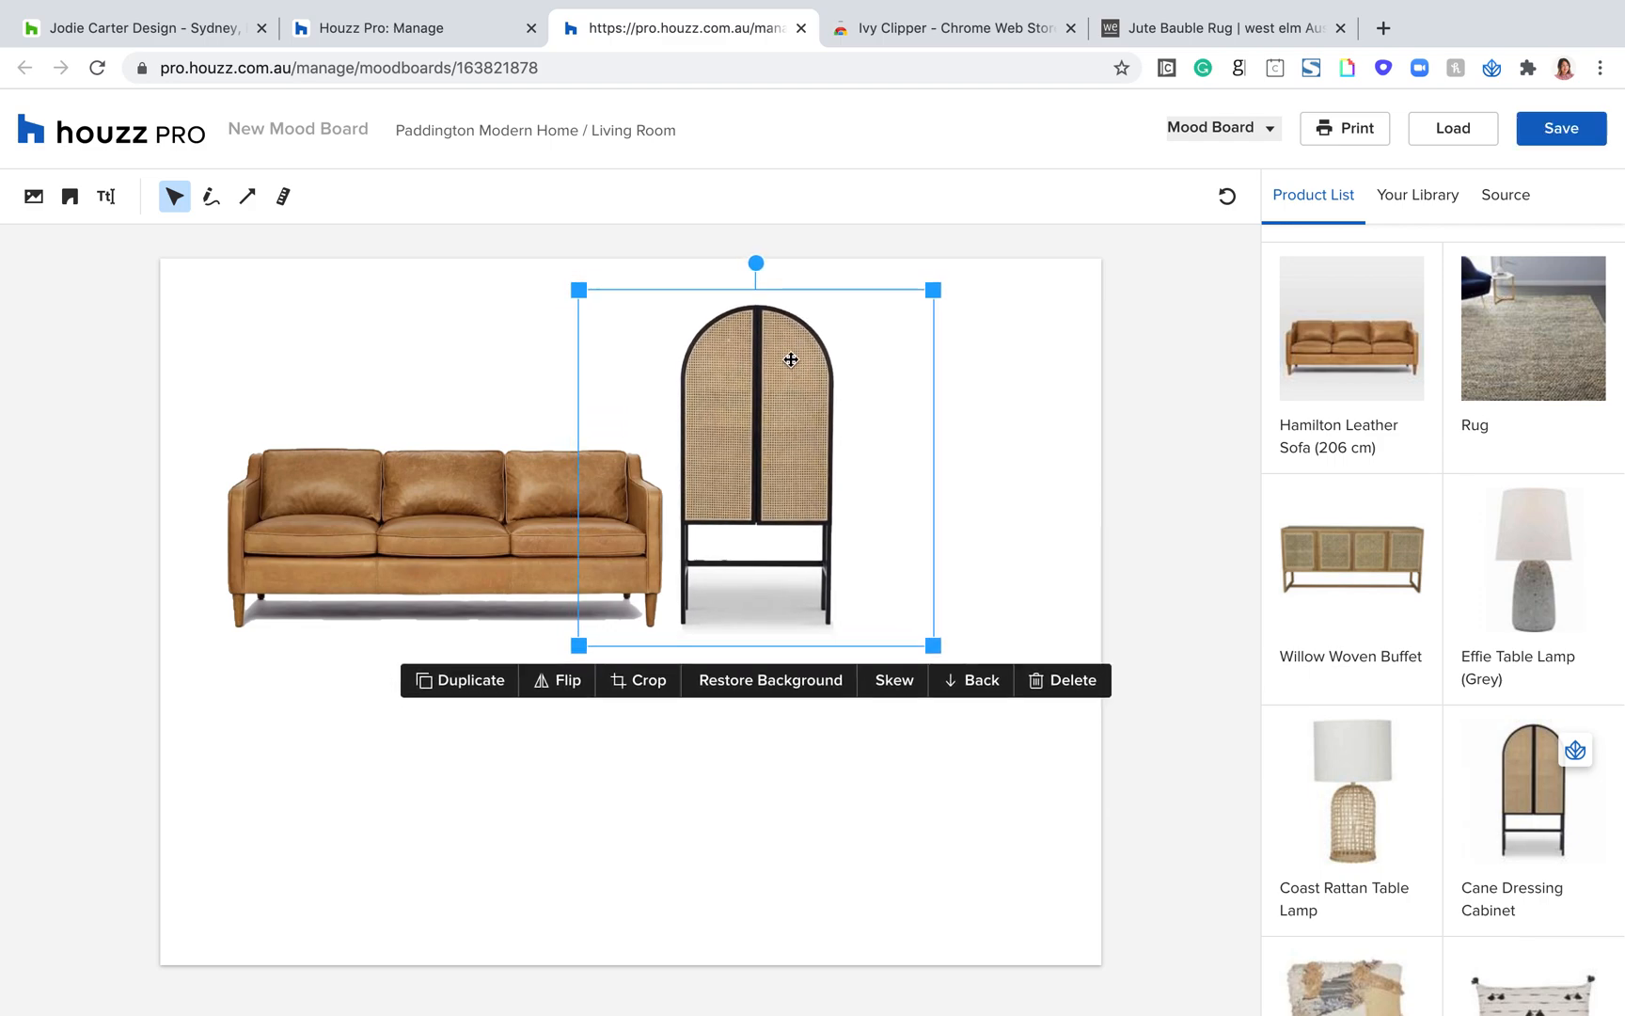
{"action": "left_click", "coordinate": [1044, 555]}
Step: Add the patchwork Cushion to the mood board and view its Skew adjustment without reshaping it
{"action": "scroll", "coordinate": [1392, 712], "scroll_direction": "down", "scroll_amount": 1}
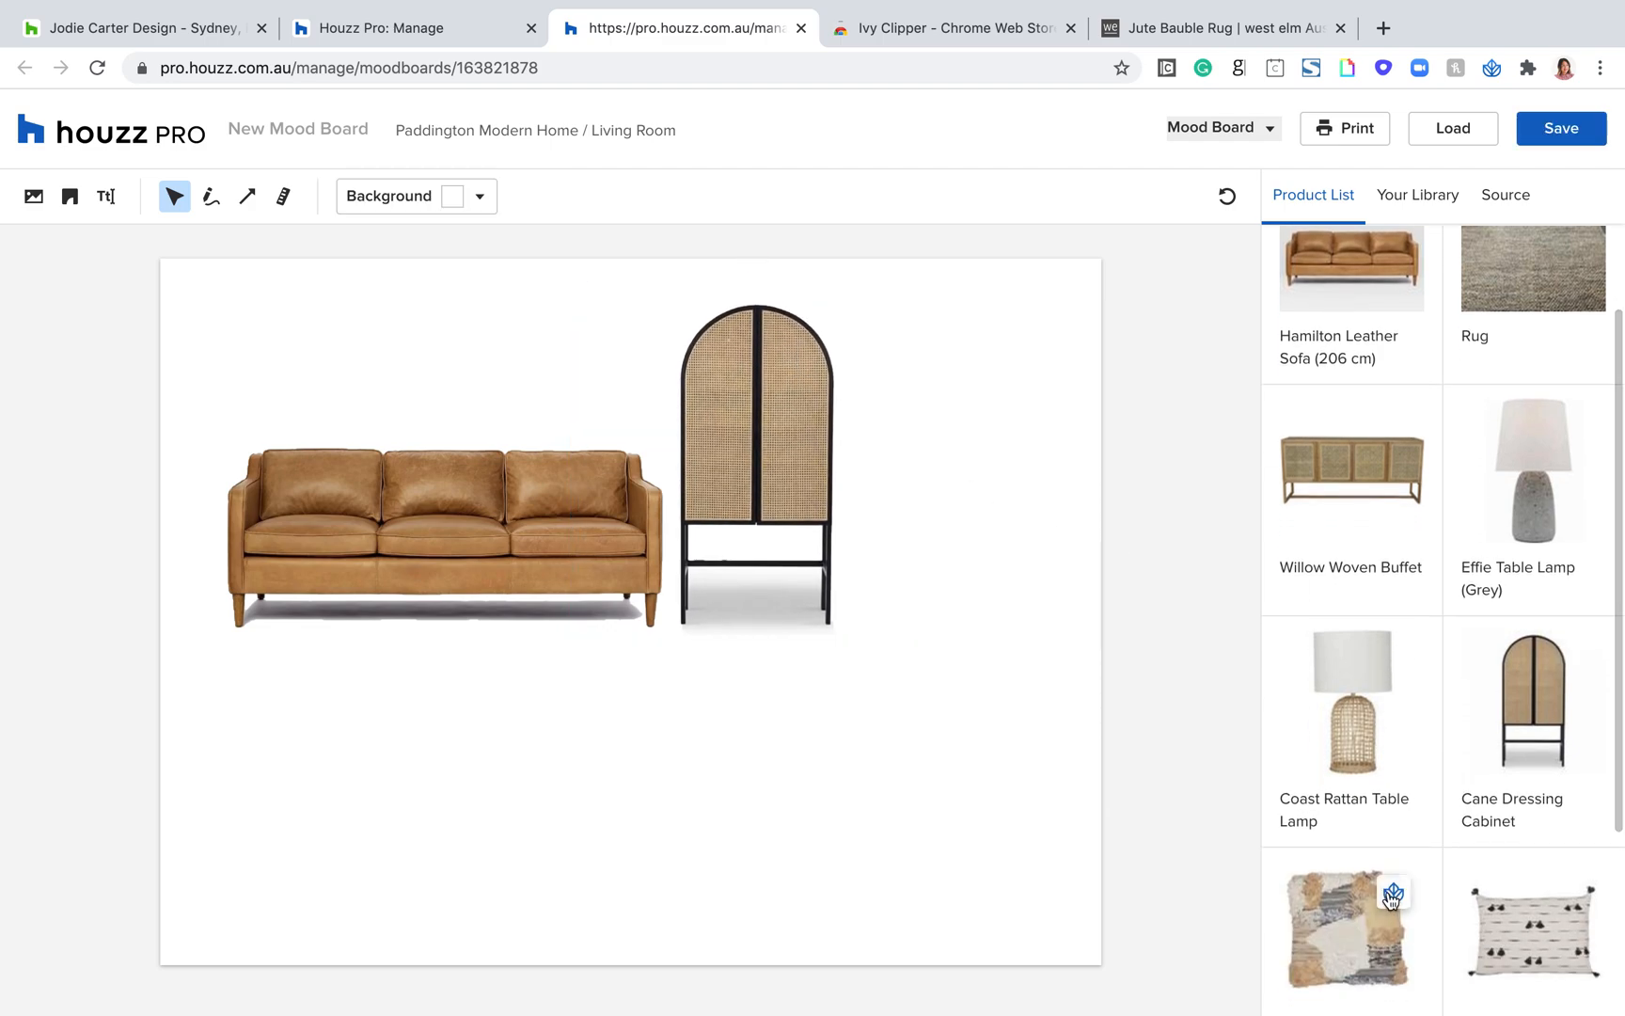
{"action": "left_click", "coordinate": [1390, 899]}
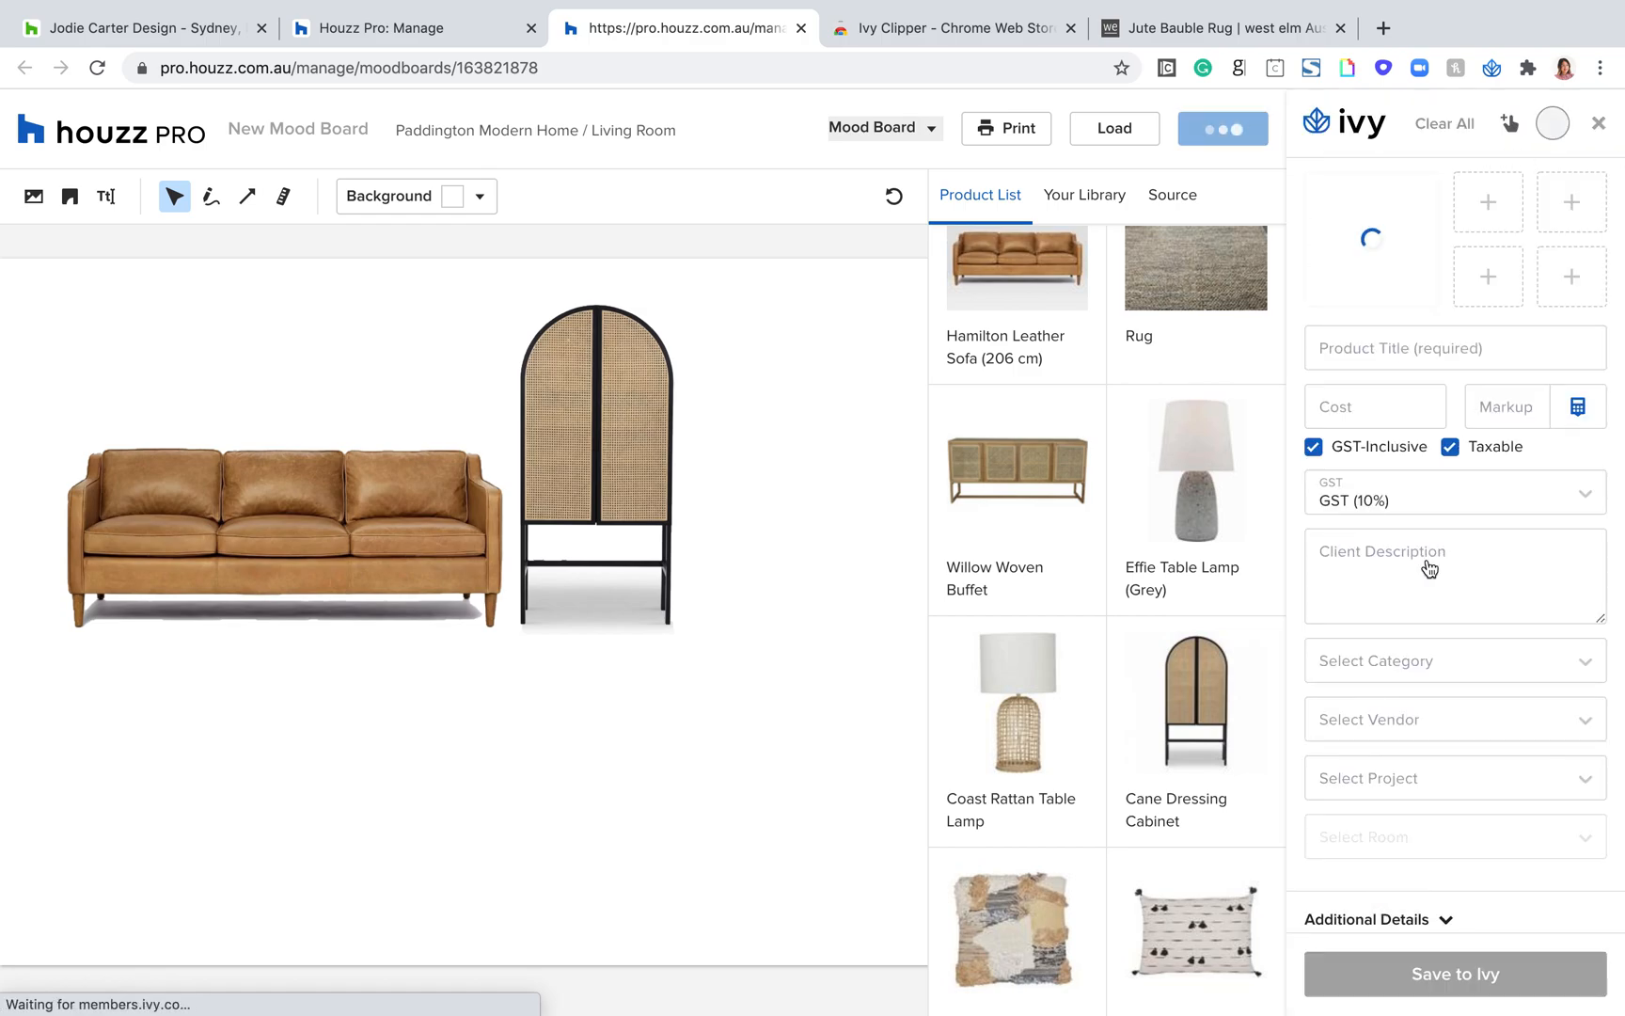
{"action": "left_click", "coordinate": [1599, 123]}
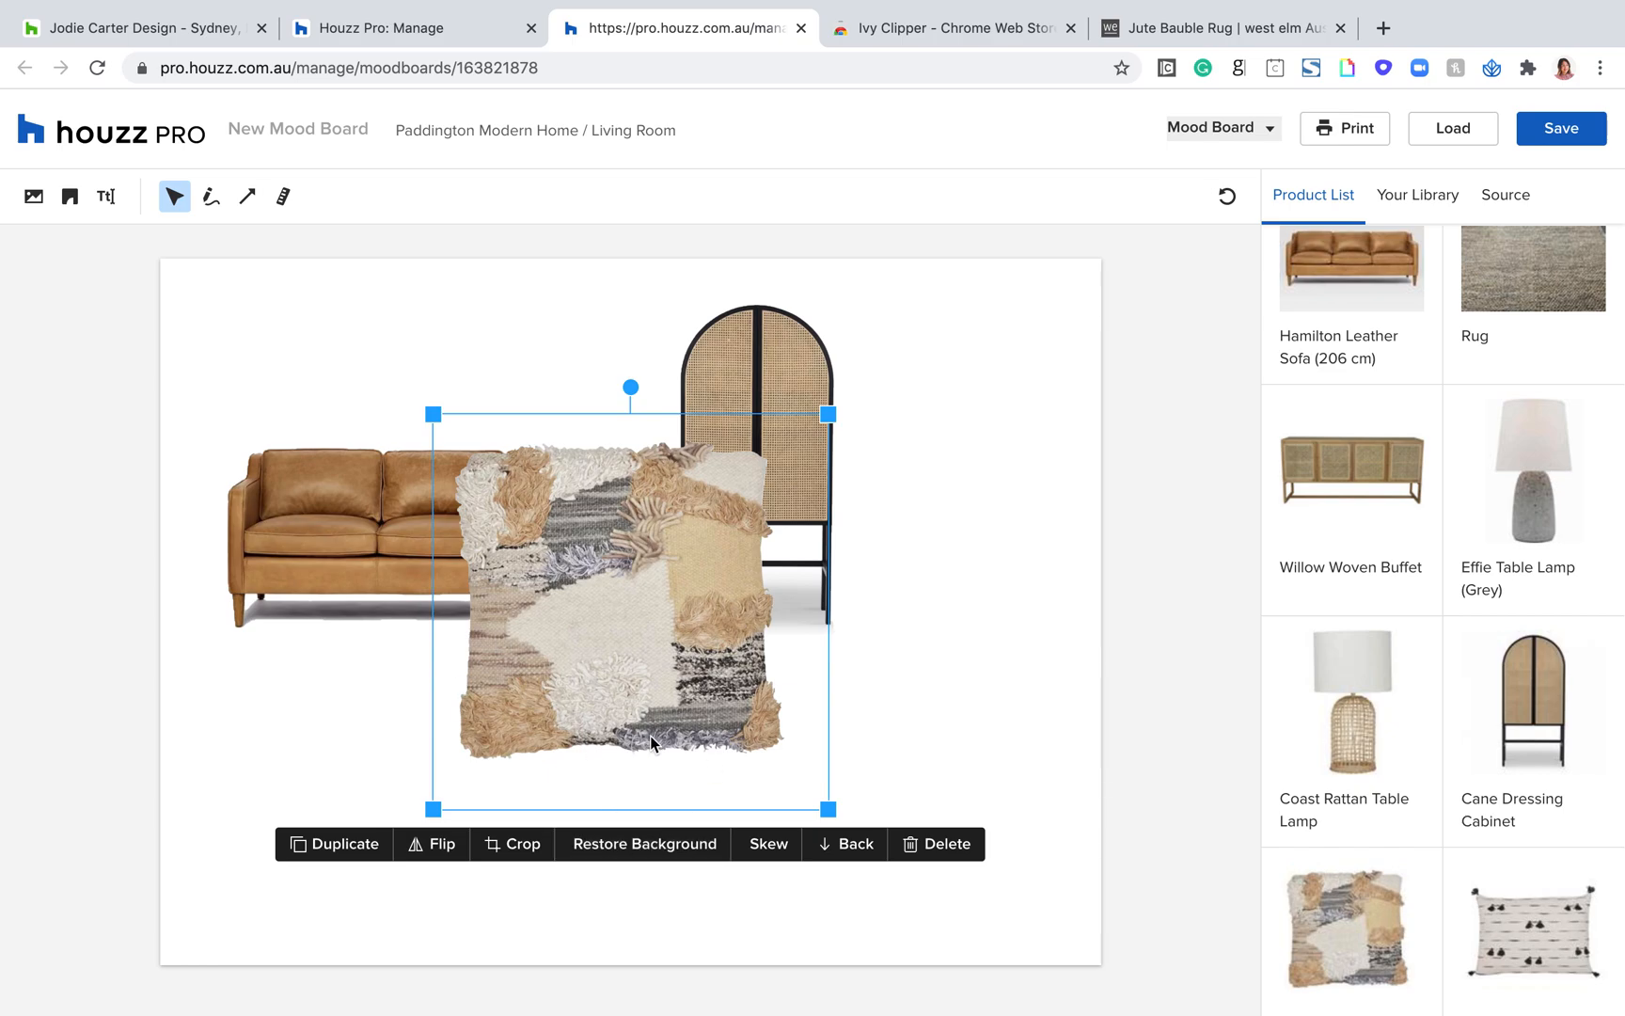
{"action": "left_click", "coordinate": [769, 843]}
{"action": "left_click", "coordinate": [592, 844]}
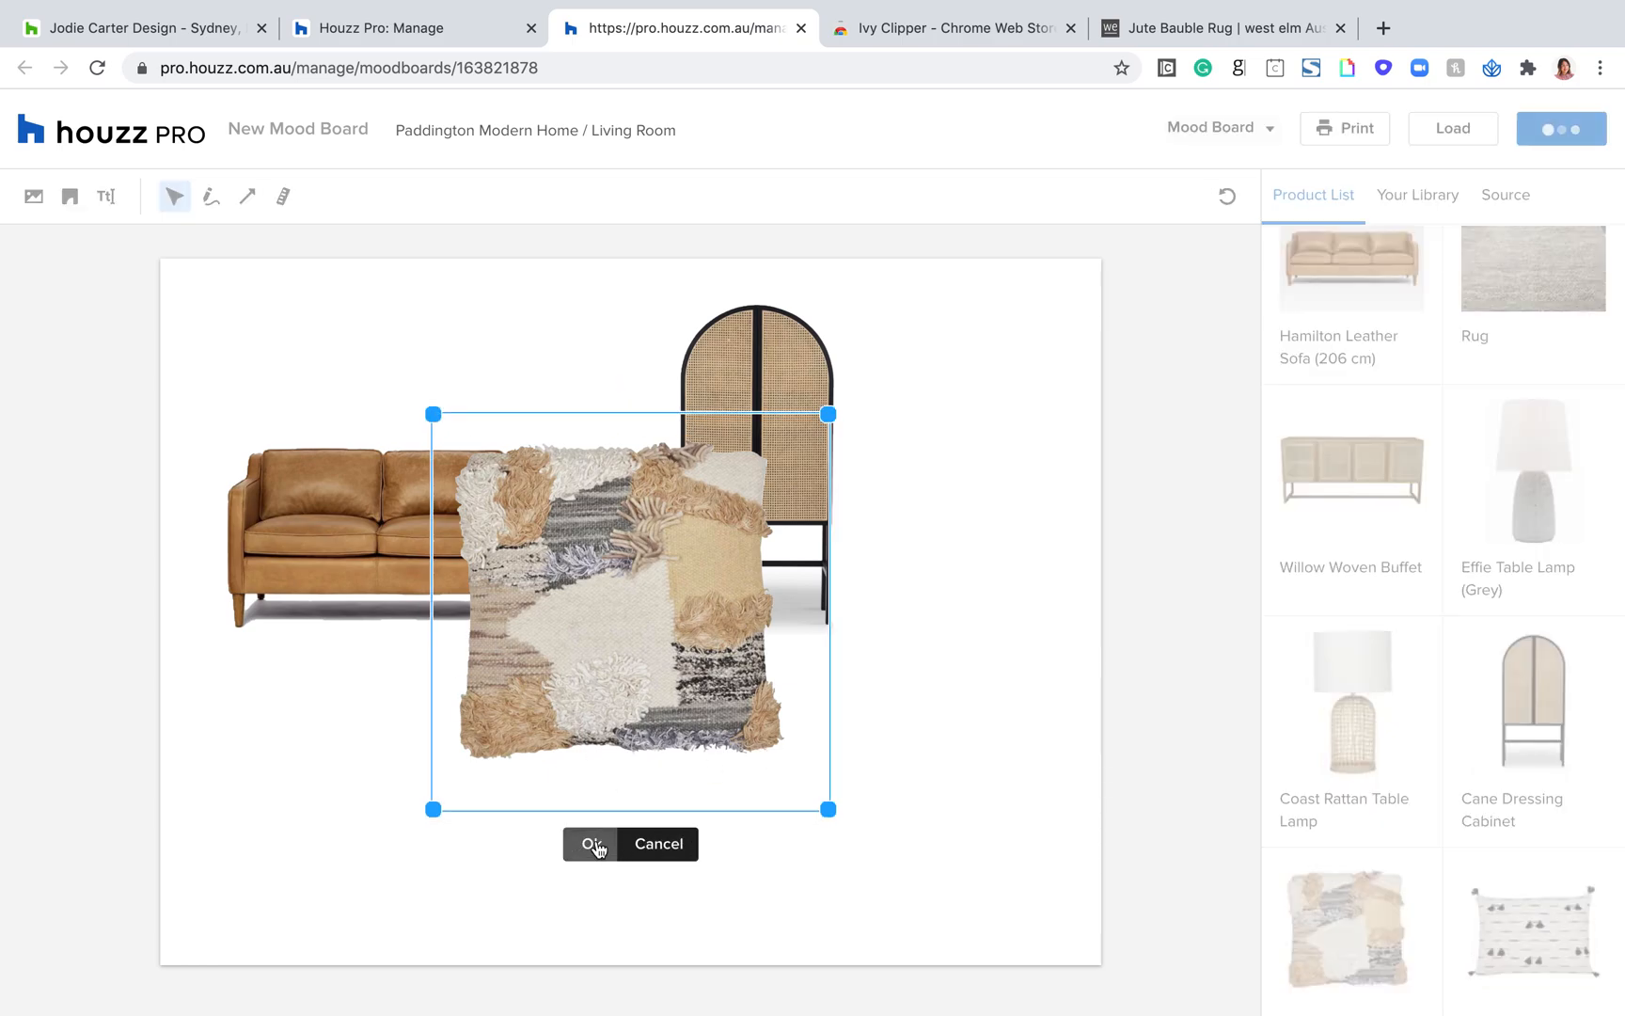
Step: Shrink the patchwork cushion to fit the sofa and place it on the sofa's left seat
{"action": "left_click_drag", "start_coordinate": [828, 808], "coordinate": [662, 676]}
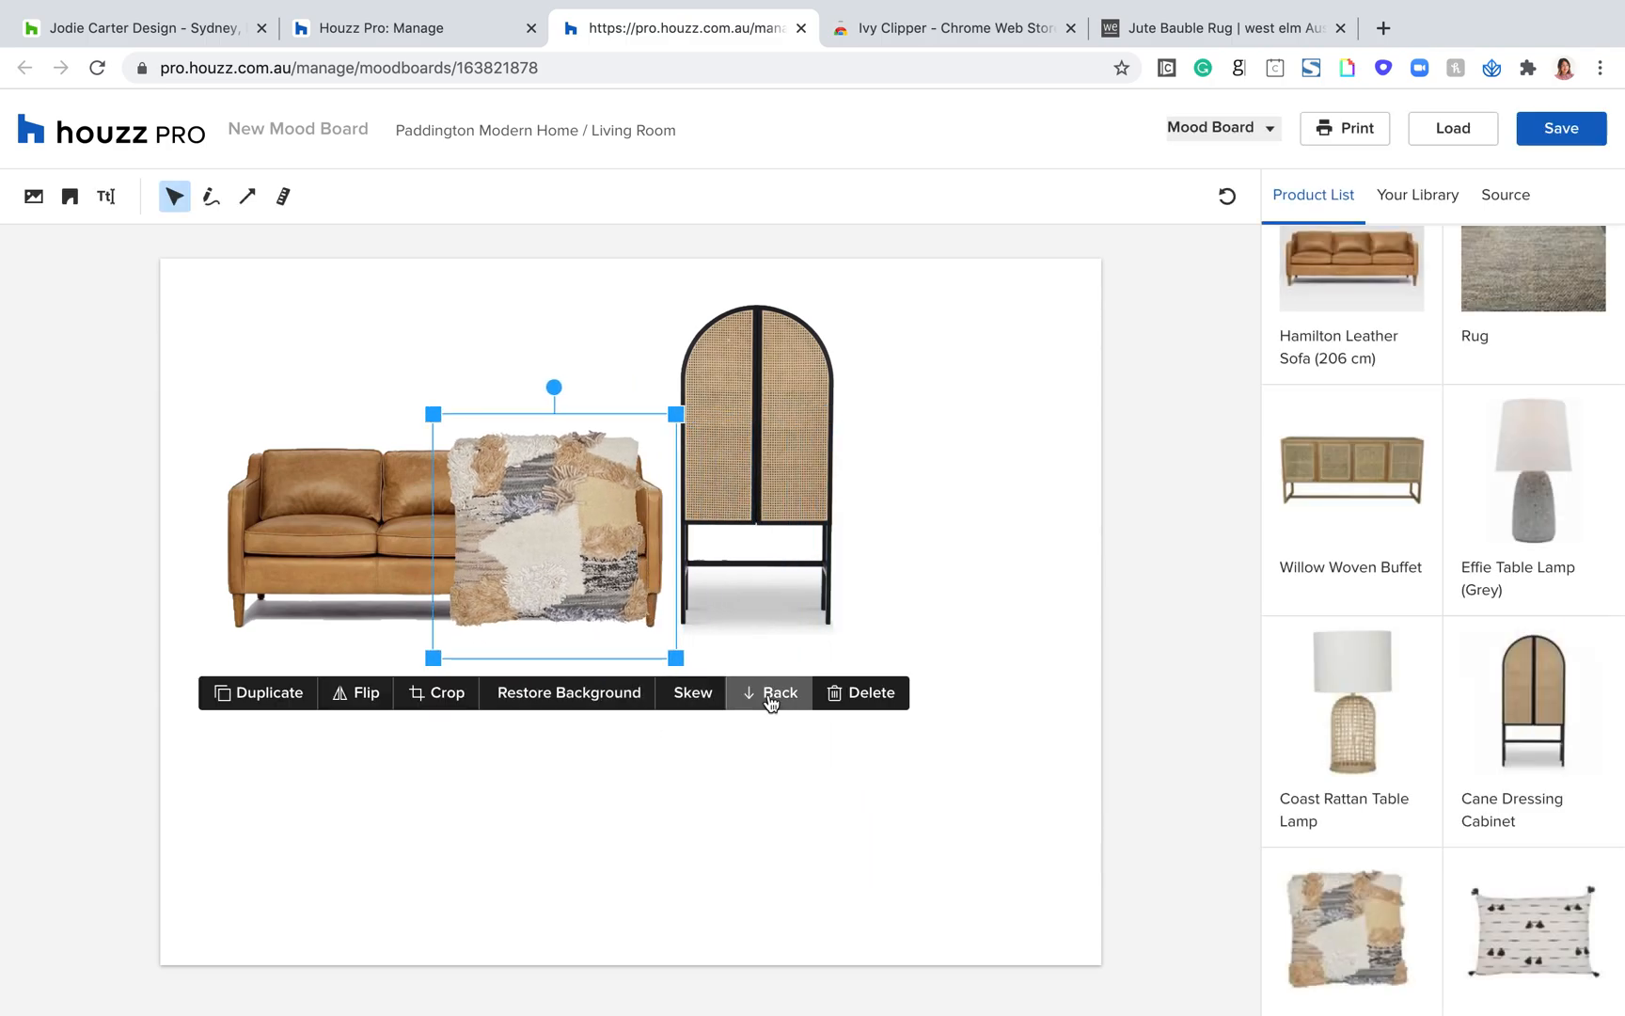
{"action": "left_click_drag", "start_coordinate": [525, 581], "coordinate": [346, 514]}
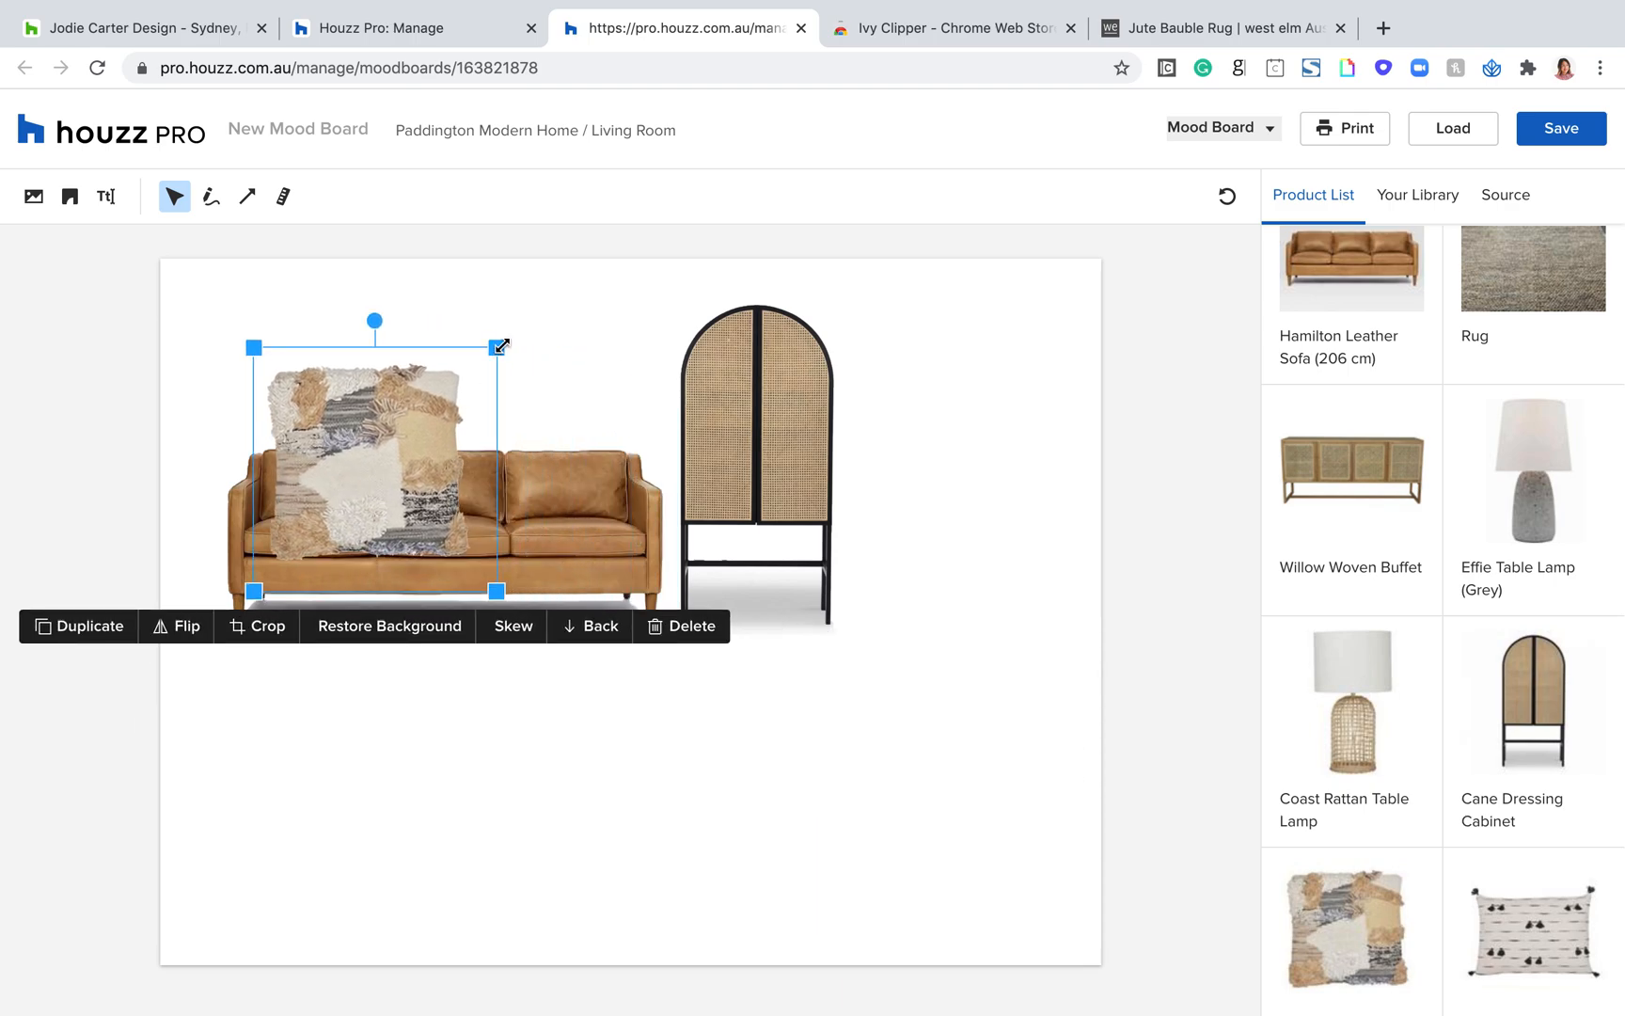
{"action": "left_click_drag", "start_coordinate": [501, 346], "coordinate": [392, 450]}
{"action": "left_click_drag", "start_coordinate": [327, 497], "coordinate": [339, 457]}
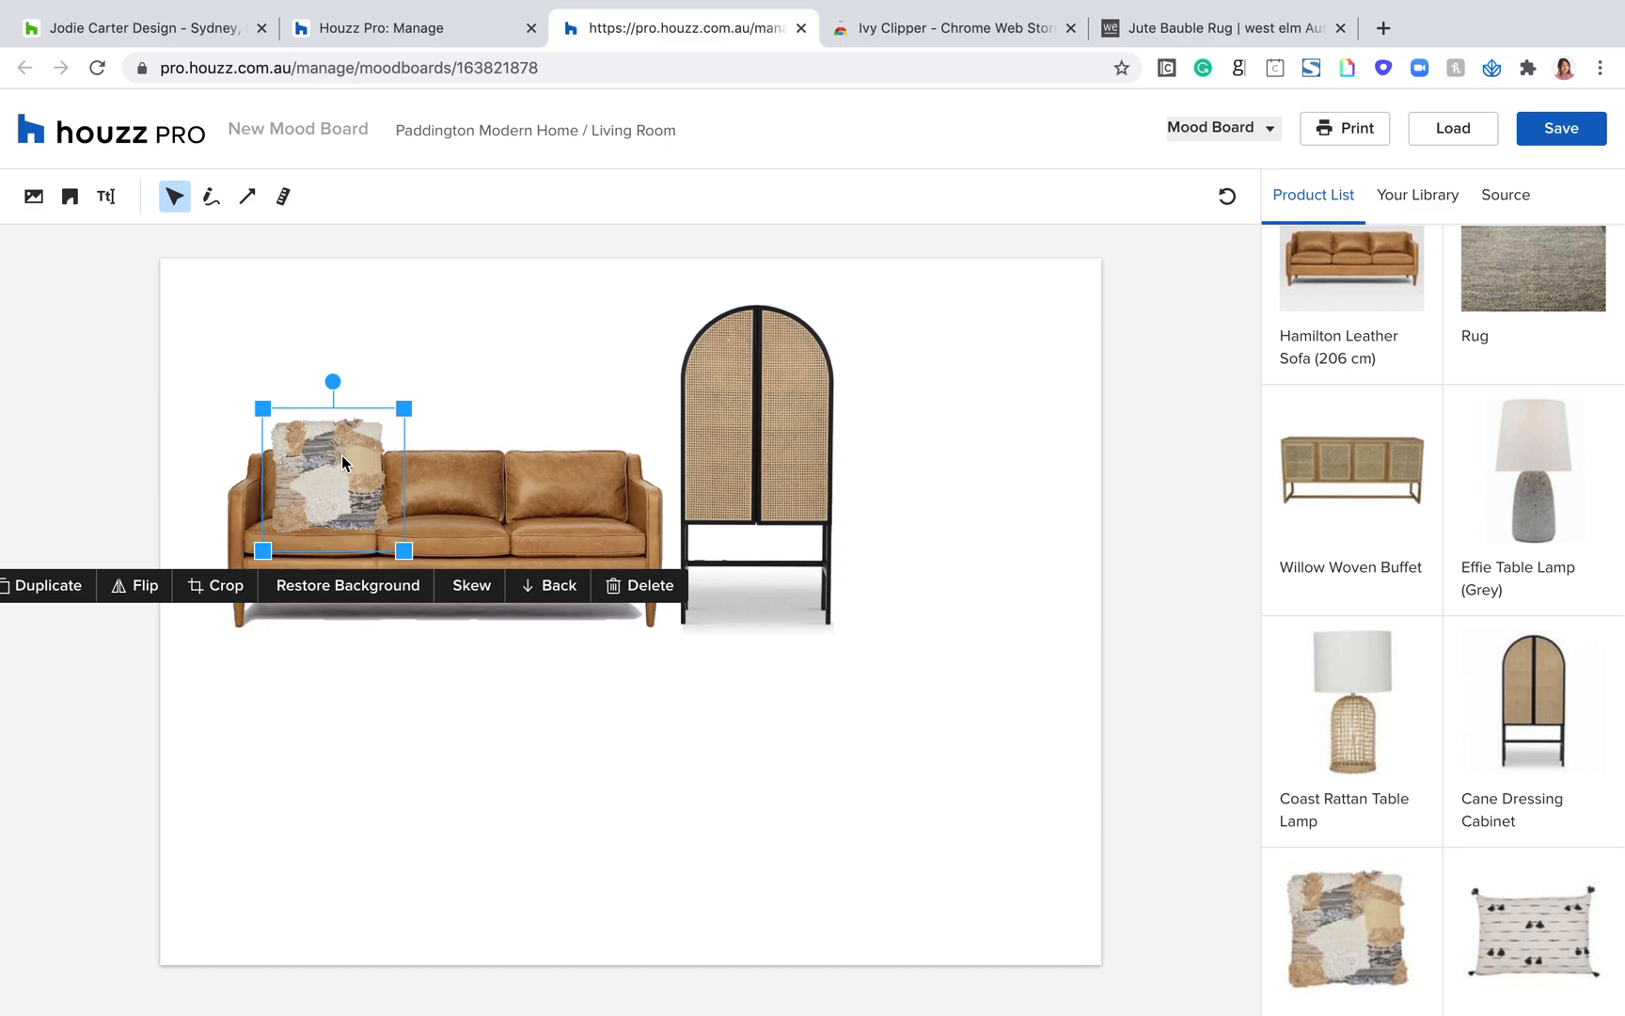
{"action": "left_click", "coordinate": [876, 795]}
Step: Add the Suki Tassel 50x35cm Cushion, shrink it, and place it on the sofa beside the patchwork cushion
{"action": "left_click", "coordinate": [1513, 950]}
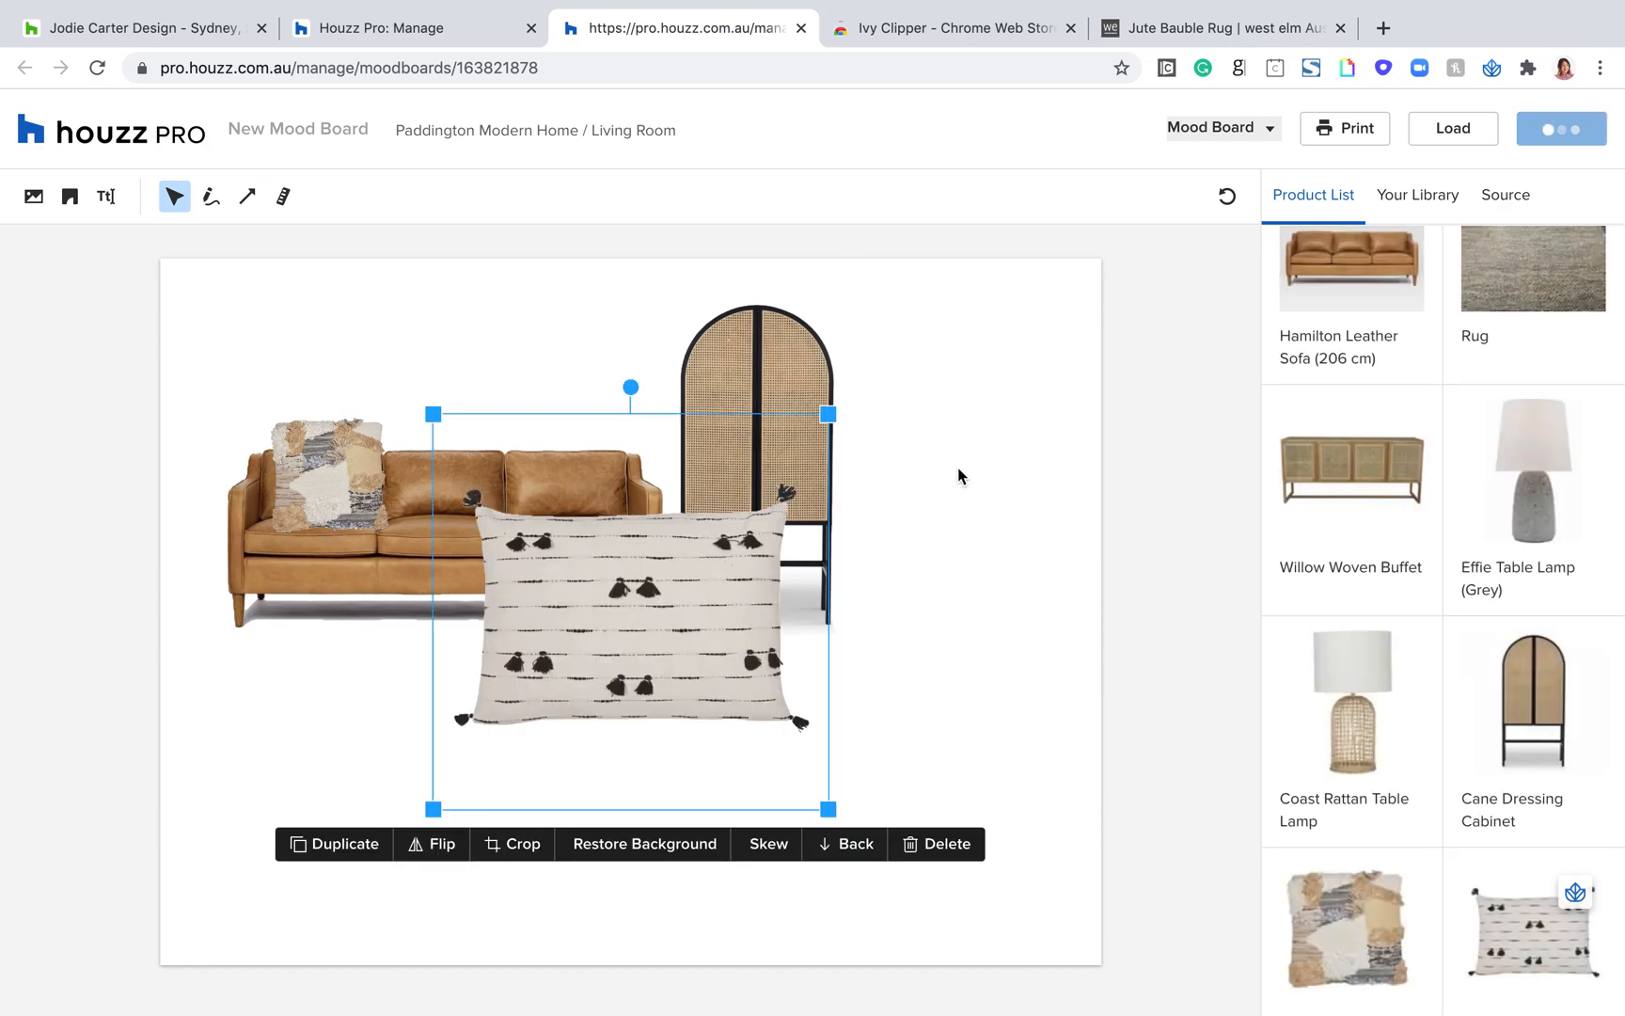
{"action": "left_click_drag", "start_coordinate": [828, 414], "coordinate": [656, 585]}
{"action": "left_click_drag", "start_coordinate": [528, 694], "coordinate": [469, 477]}
{"action": "left_click_drag", "start_coordinate": [602, 345], "coordinate": [567, 379]}
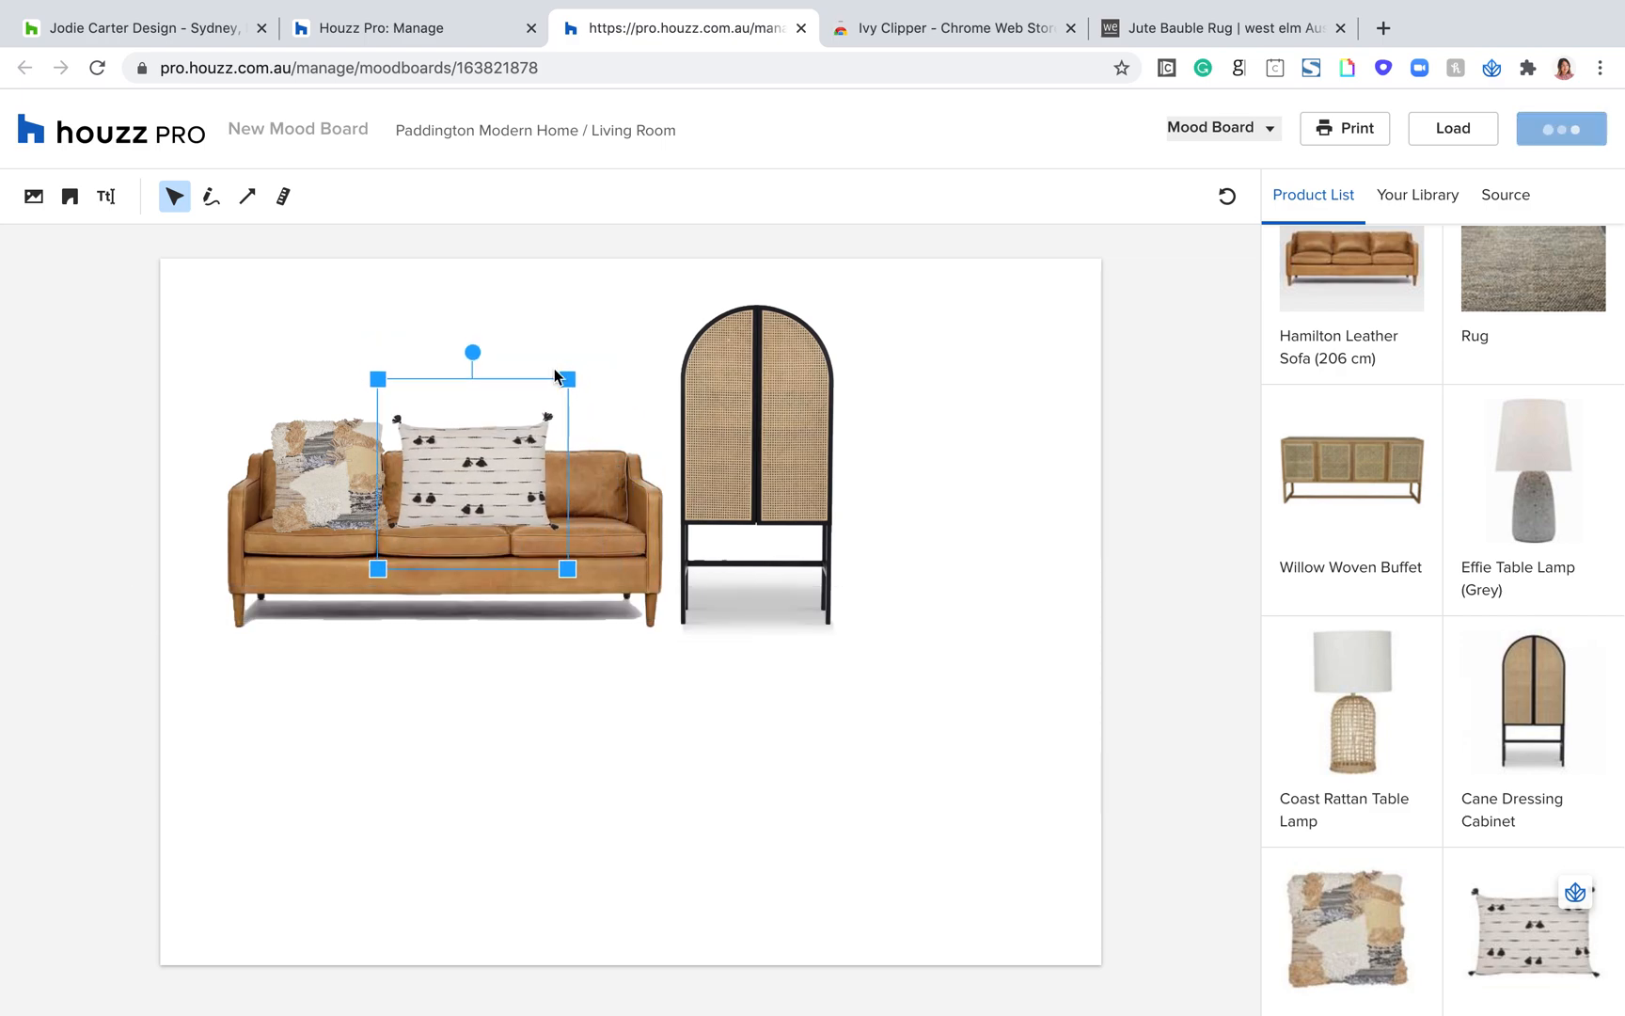
{"action": "left_click", "coordinate": [792, 731]}
Step: Shift the cabinet and sofa to the right and reposition both cushions apart from each other on the sofa
{"action": "scroll", "coordinate": [1369, 731], "scroll_direction": "down", "scroll_amount": 3}
{"action": "left_click_drag", "start_coordinate": [823, 440], "coordinate": [894, 440]}
{"action": "left_click_drag", "start_coordinate": [602, 497], "coordinate": [686, 491]}
{"action": "left_click_drag", "start_coordinate": [529, 496], "coordinate": [668, 485]}
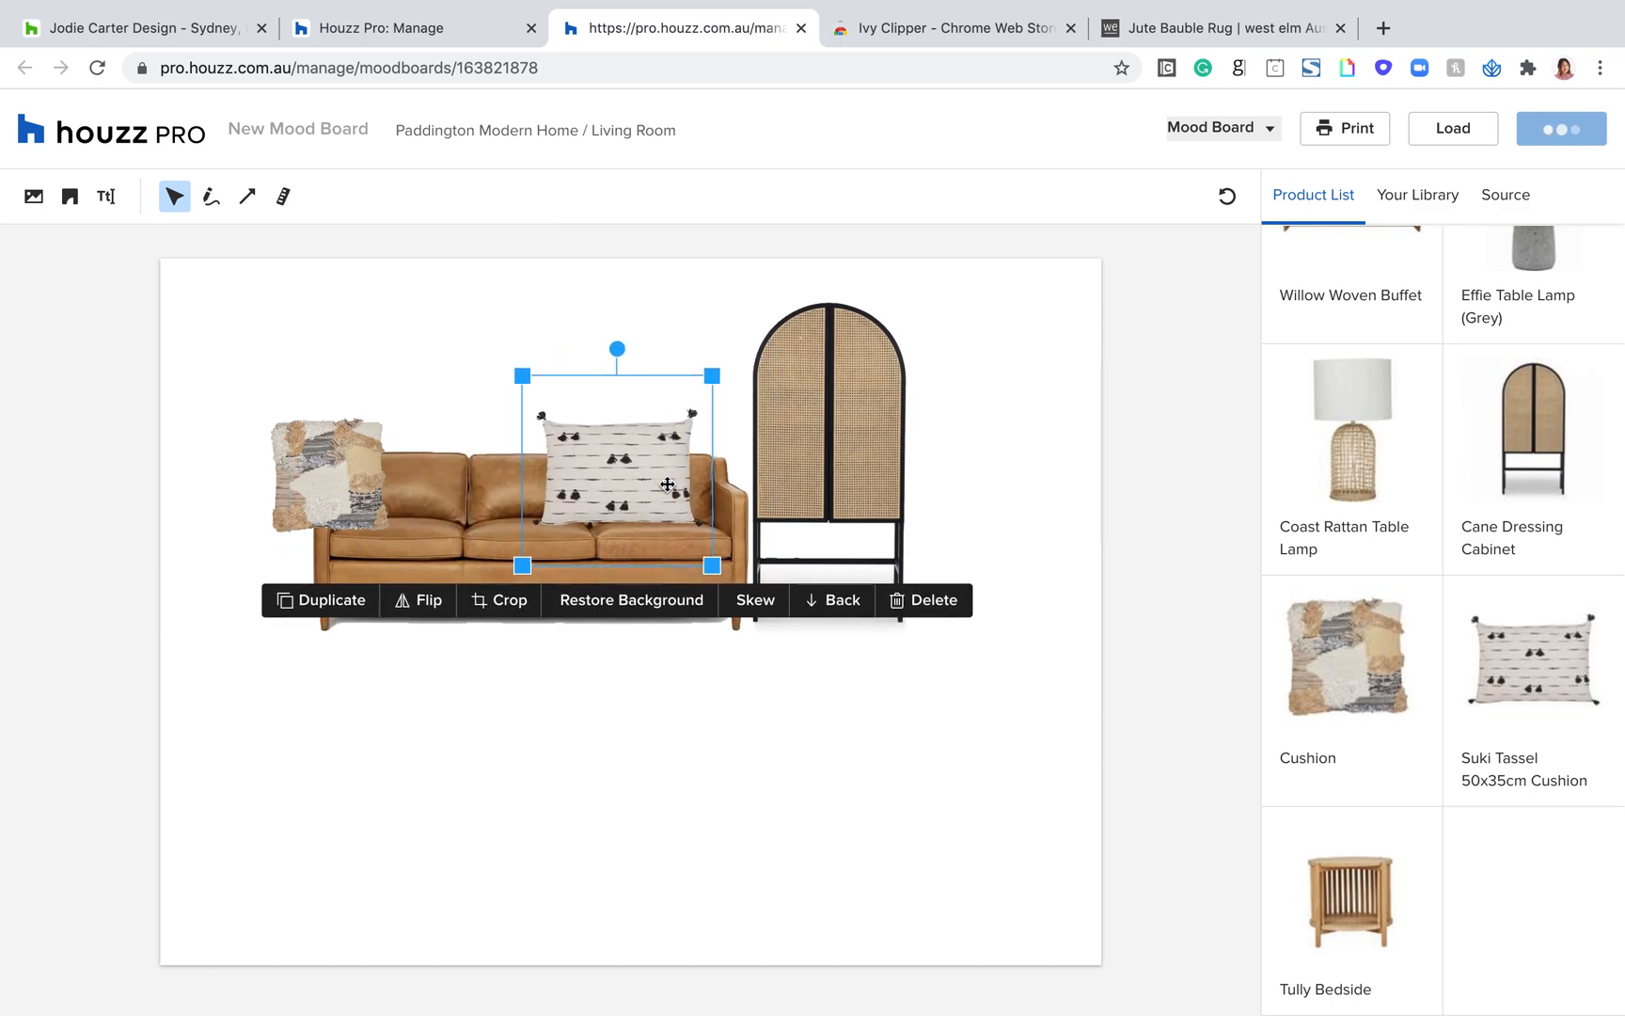
{"action": "left_click_drag", "start_coordinate": [334, 466], "coordinate": [450, 467]}
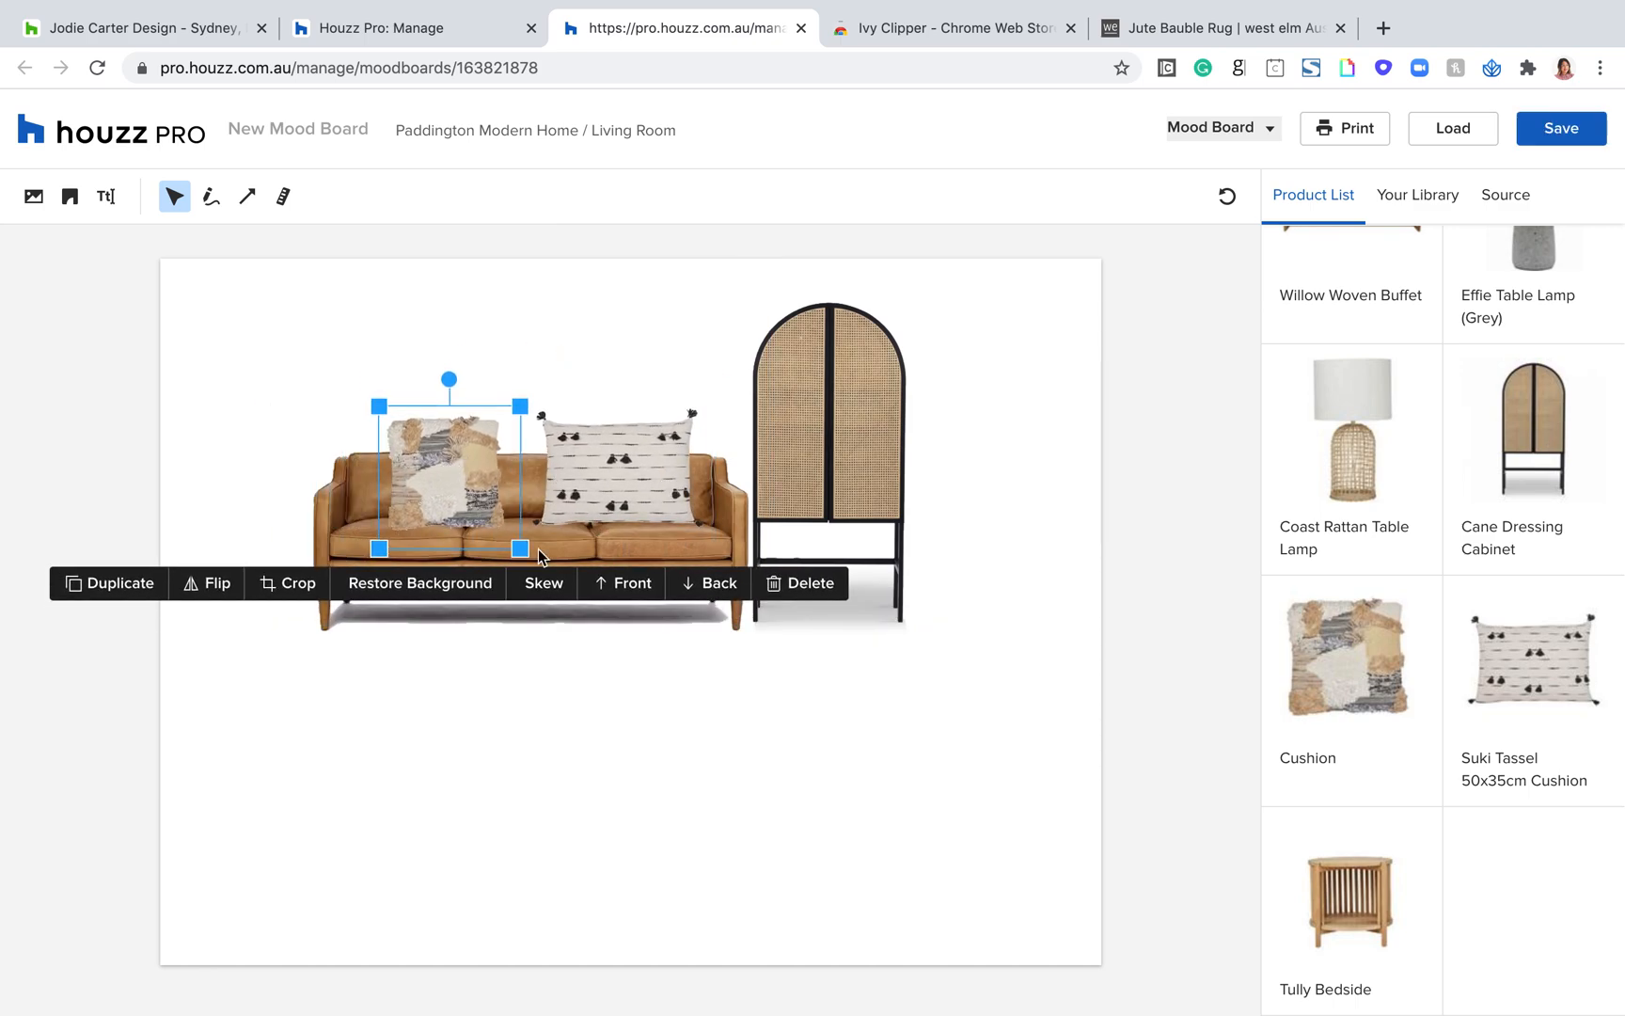
{"action": "left_click", "coordinate": [709, 780]}
{"action": "left_click_drag", "start_coordinate": [1054, 819], "coordinate": [867, 795]}
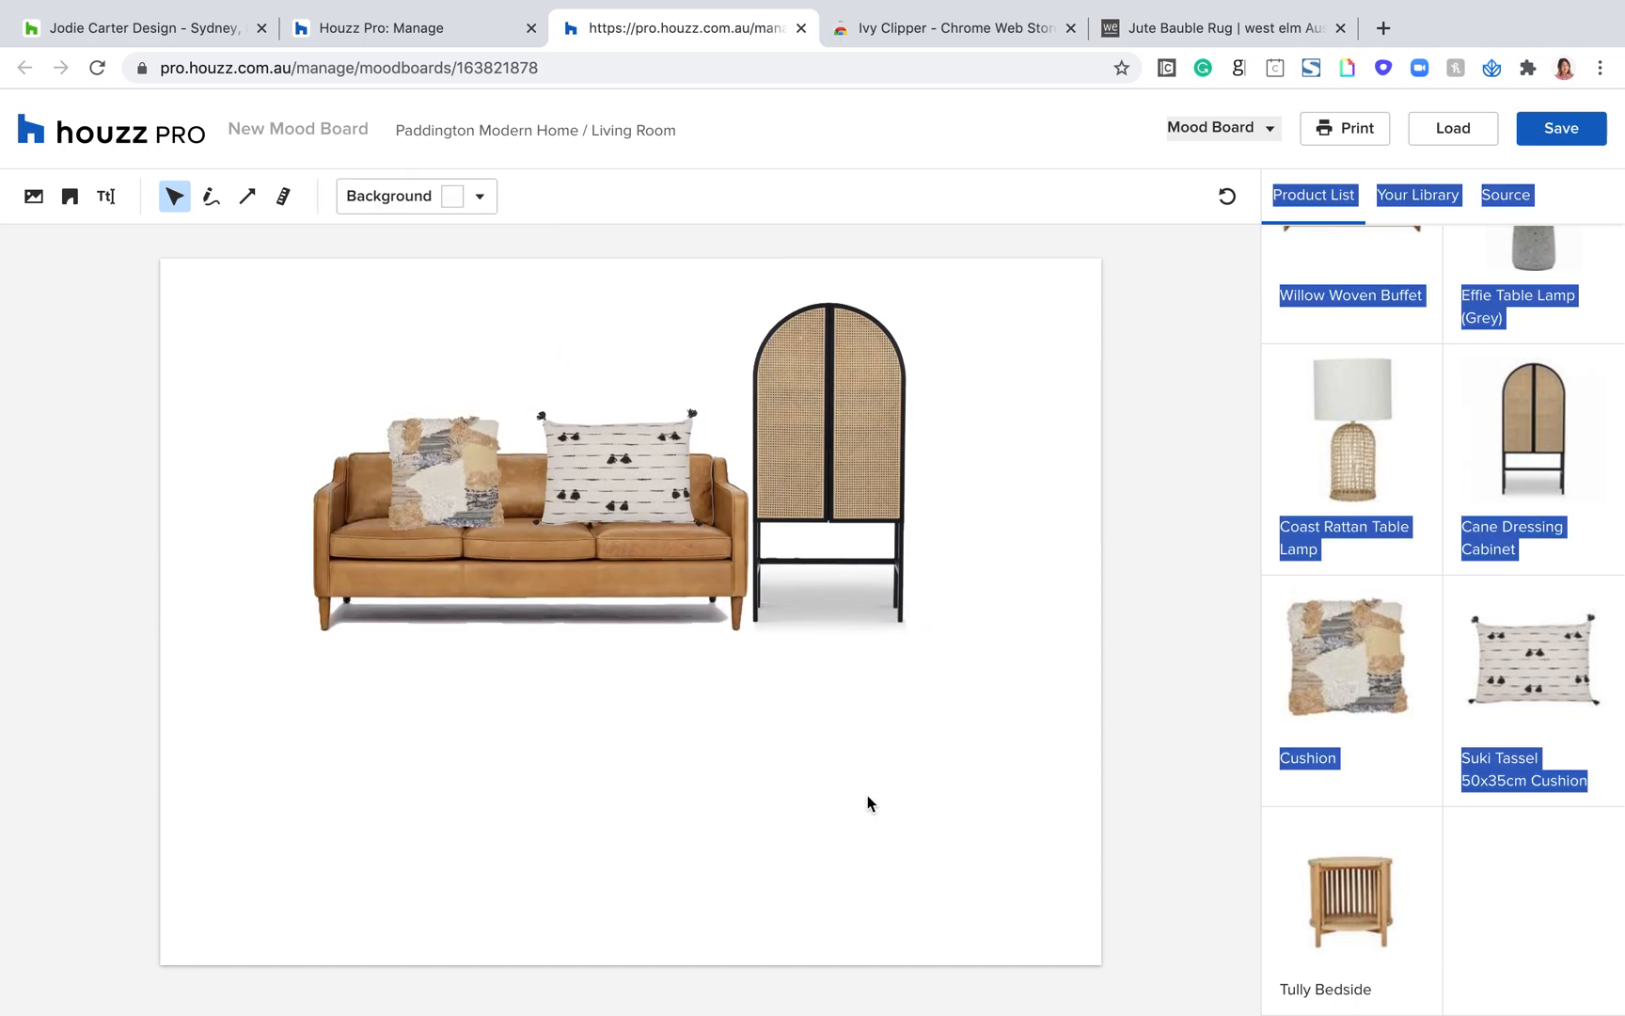
Step: Add the Tully Bedside to the mood board, reduce its size, and move it to the left of the sofa
{"action": "left_click", "coordinate": [1357, 930]}
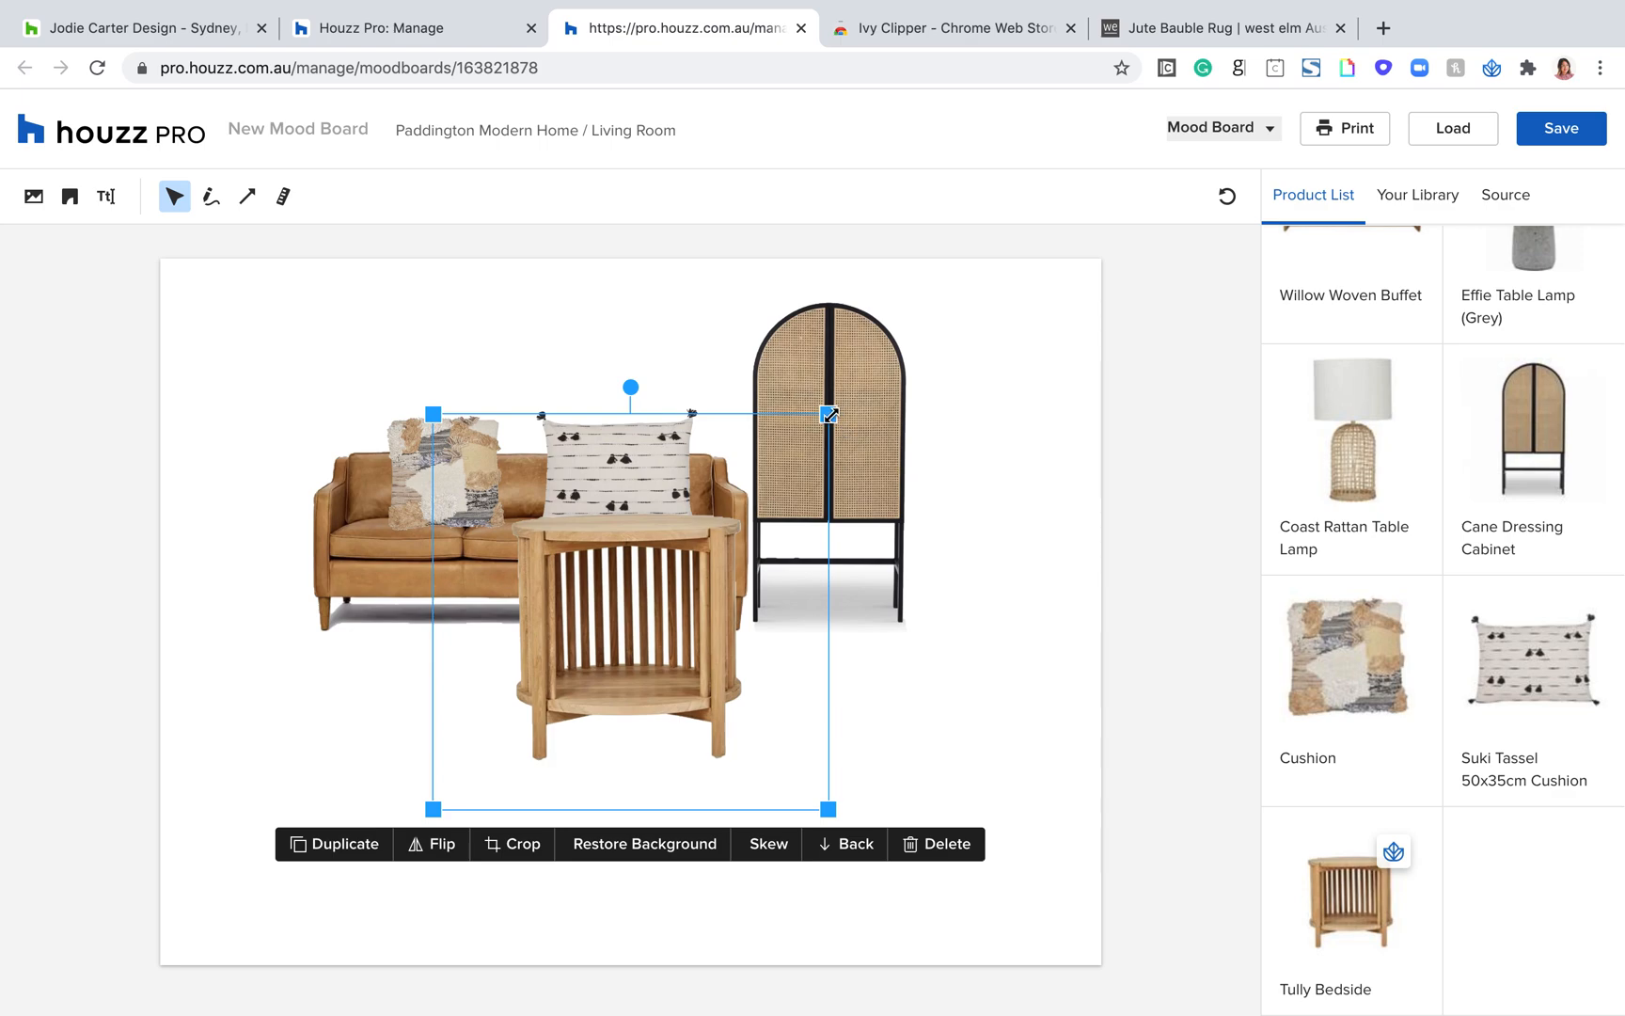
{"action": "left_click_drag", "start_coordinate": [830, 414], "coordinate": [740, 497]}
{"action": "left_click_drag", "start_coordinate": [523, 595], "coordinate": [171, 452]}
Step: Move the cabinet, tassel cushion, sofa and patchwork cushion further right to make space for the bedside table
{"action": "left_click_drag", "start_coordinate": [833, 443], "coordinate": [919, 442]}
{"action": "left_click_drag", "start_coordinate": [712, 503], "coordinate": [757, 503]}
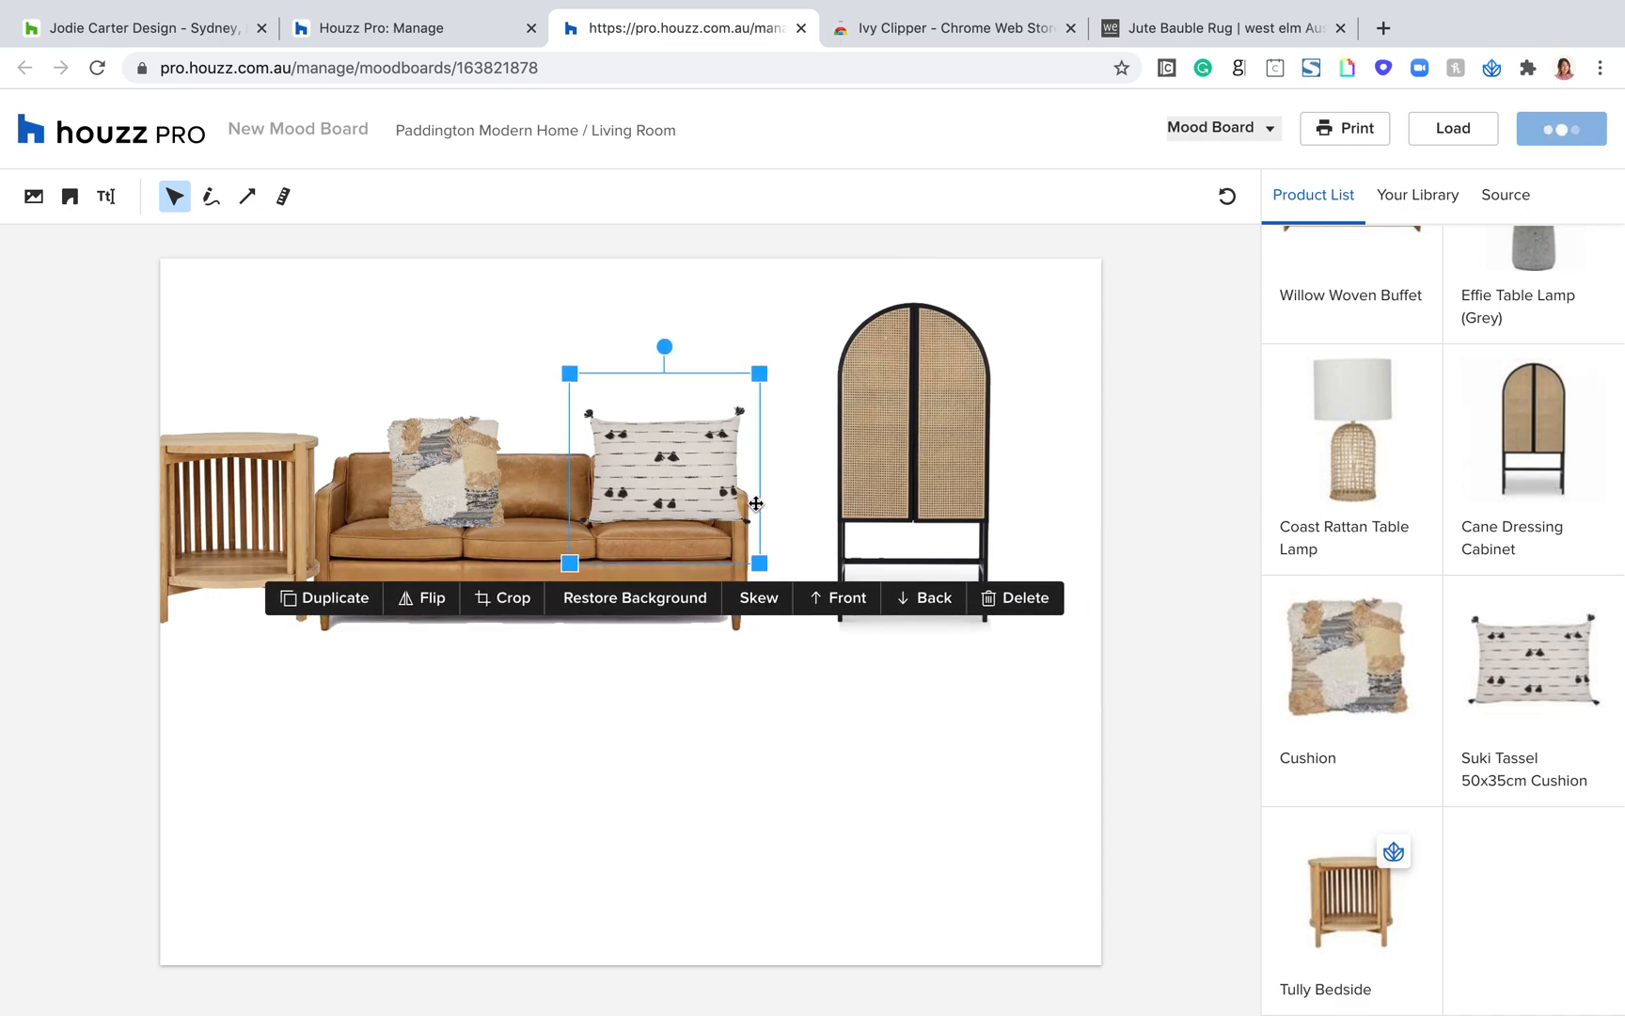
{"action": "left_click_drag", "start_coordinate": [496, 565], "coordinate": [538, 564]}
{"action": "left_click_drag", "start_coordinate": [460, 514], "coordinate": [474, 515]}
Step: Shrink the bedside table further and set it slightly lower, beside the sofa's left arm
{"action": "left_click_drag", "start_coordinate": [290, 508], "coordinate": [323, 560]}
{"action": "left_click_drag", "start_coordinate": [422, 405], "coordinate": [377, 458]}
{"action": "left_click_drag", "start_coordinate": [250, 573], "coordinate": [280, 574]}
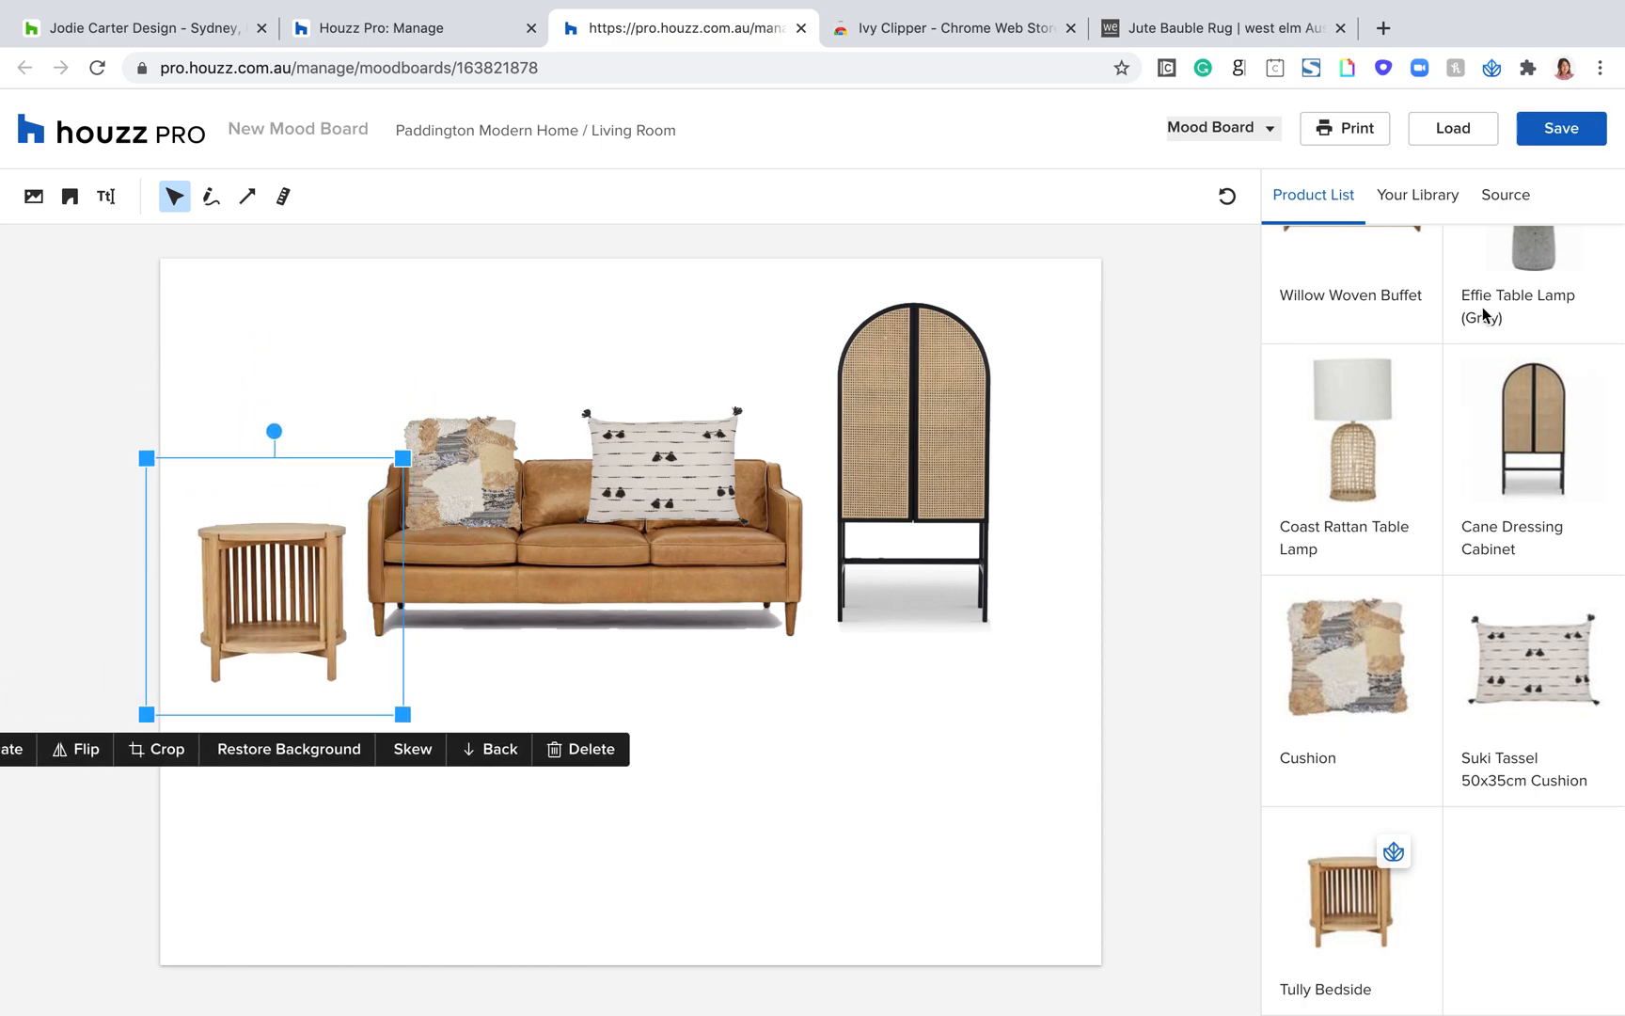
Step: Add the Effie Table Lamp (Grey), shrink it, and stand it centred on top of the bedside table
{"action": "left_click", "coordinate": [1527, 260]}
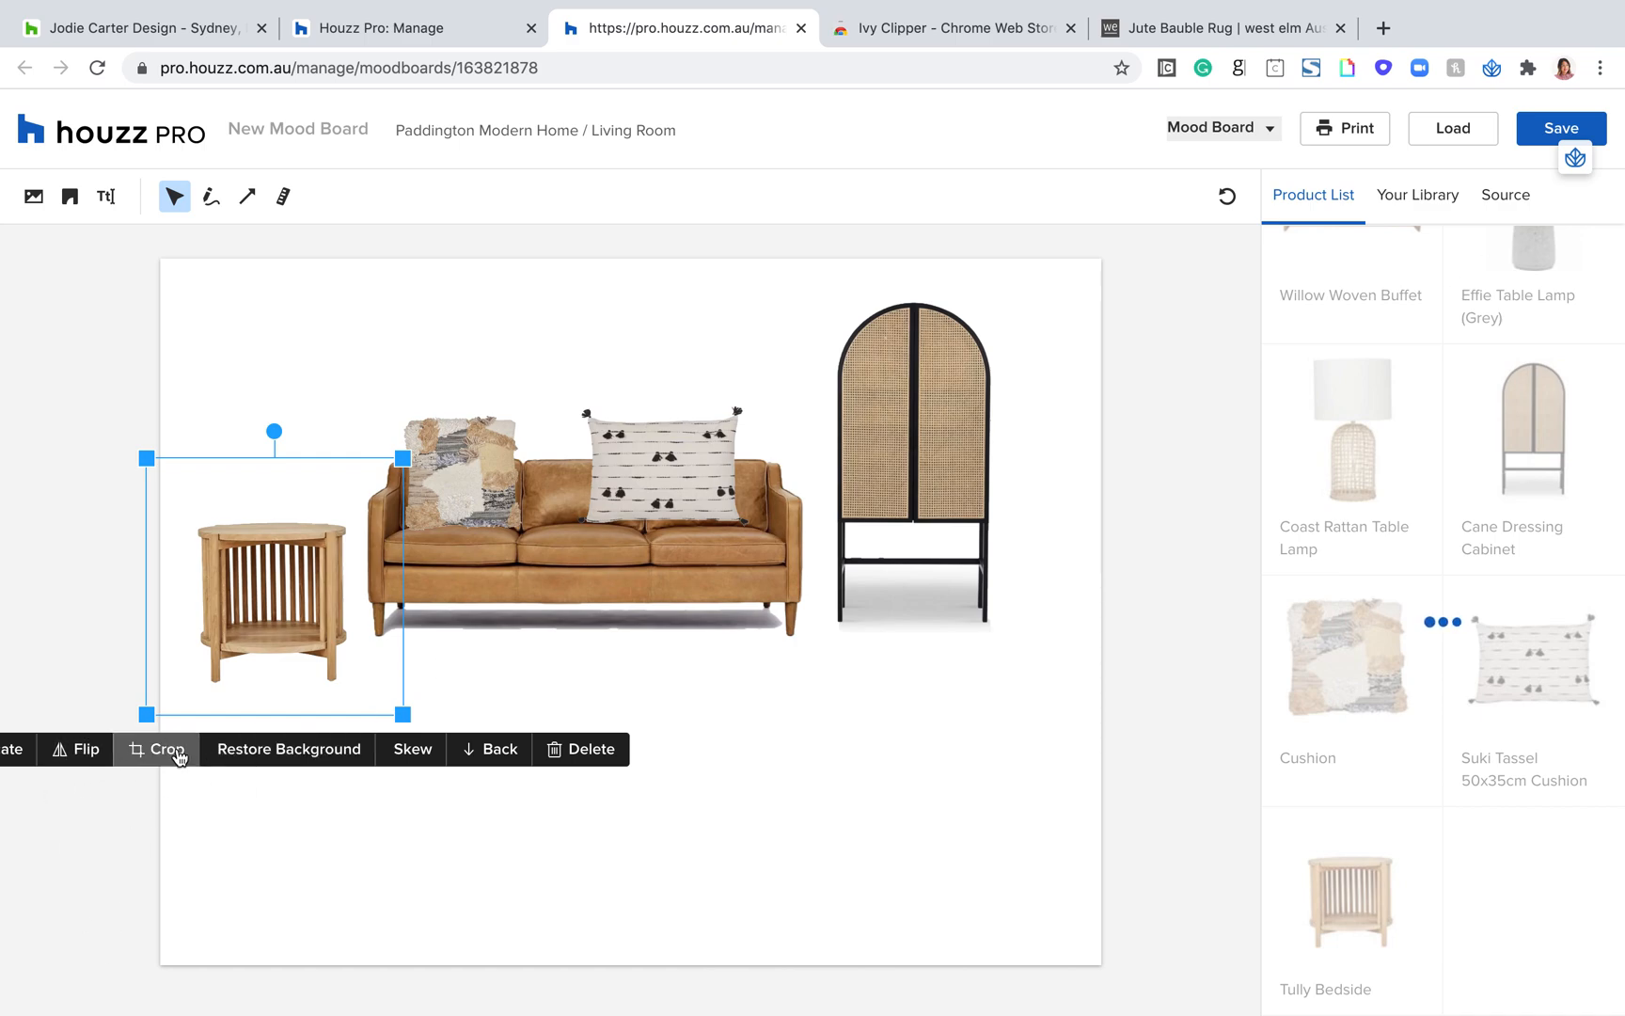
{"action": "left_click_drag", "start_coordinate": [830, 413], "coordinate": [658, 557]}
{"action": "left_click_drag", "start_coordinate": [563, 617], "coordinate": [297, 338]}
{"action": "left_click_drag", "start_coordinate": [406, 306], "coordinate": [379, 311]}
{"action": "left_click", "coordinate": [420, 784]}
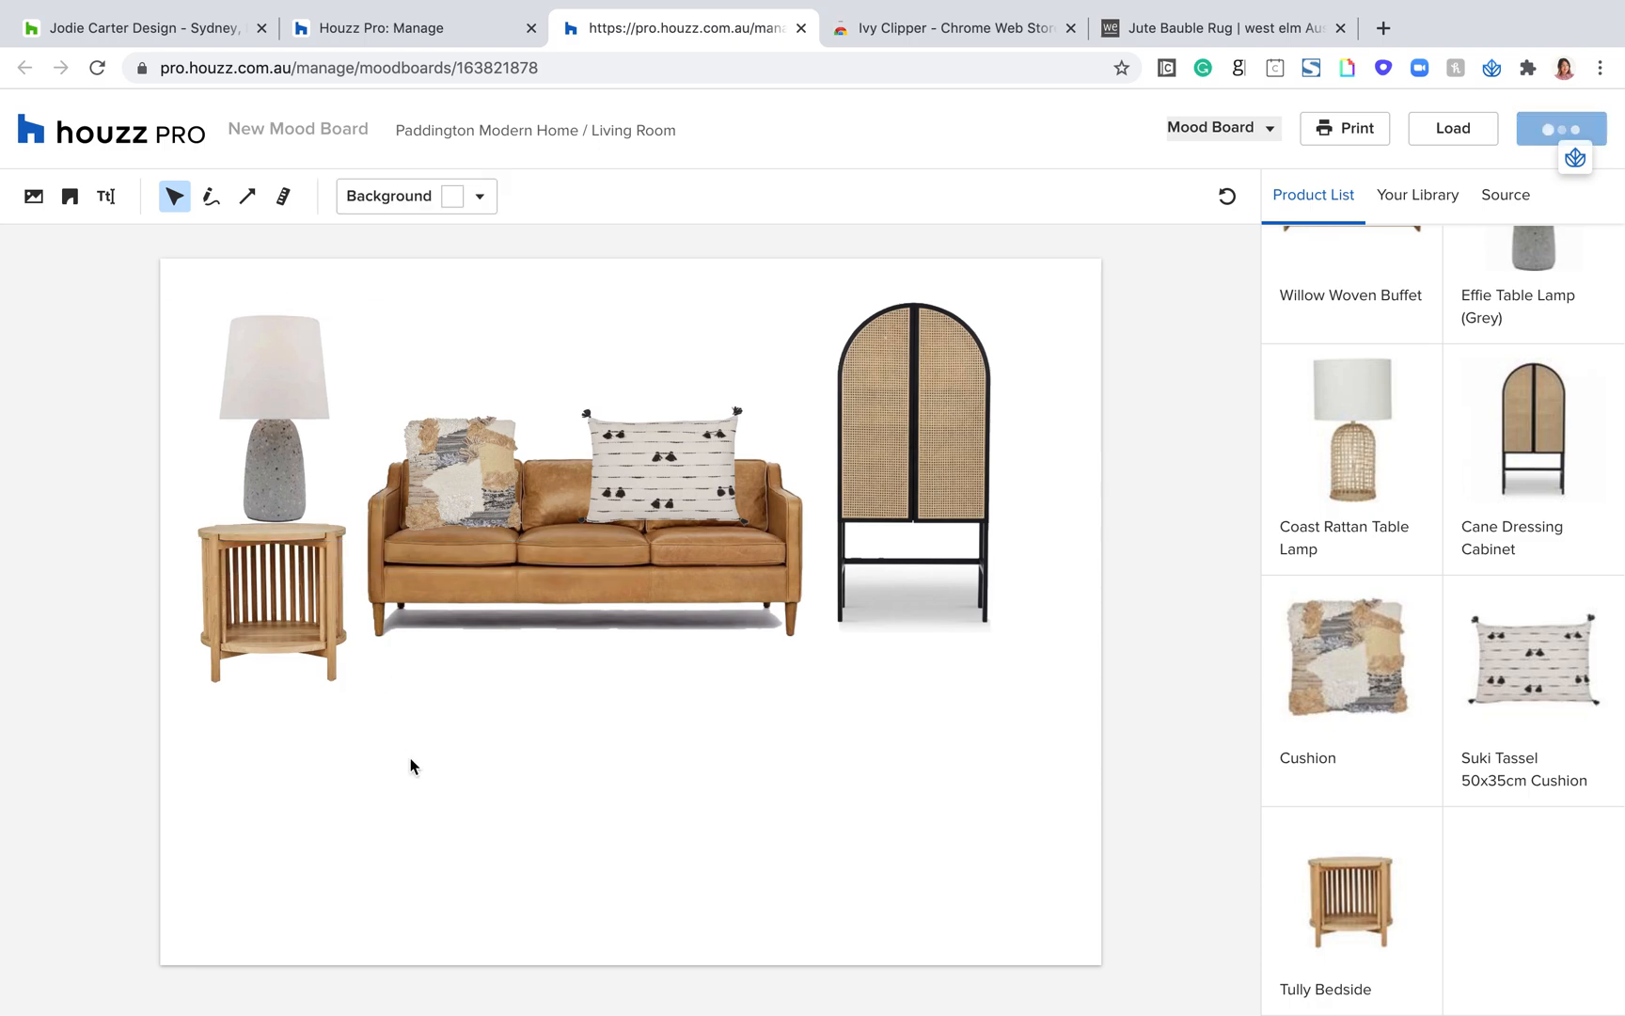
Step: Draw a vertical measurement arrow along the right side of the cane cabinet and label it 1.5 cm
{"action": "left_click", "coordinate": [106, 196]}
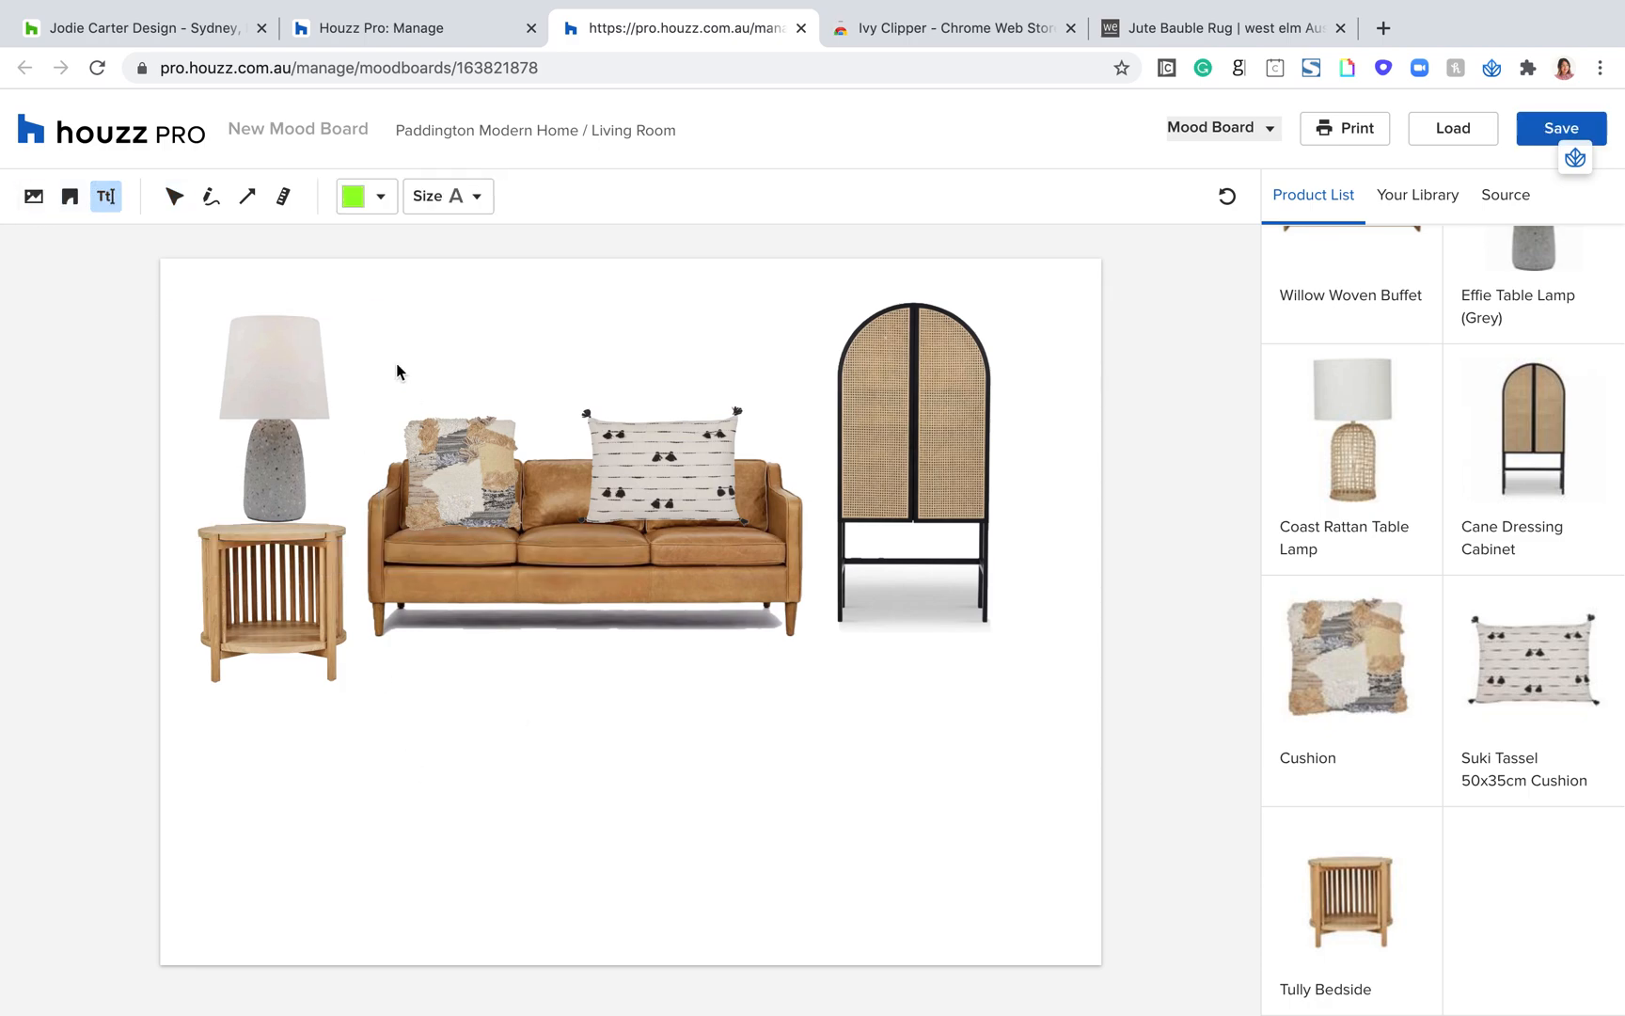
{"action": "left_click", "coordinate": [282, 199]}
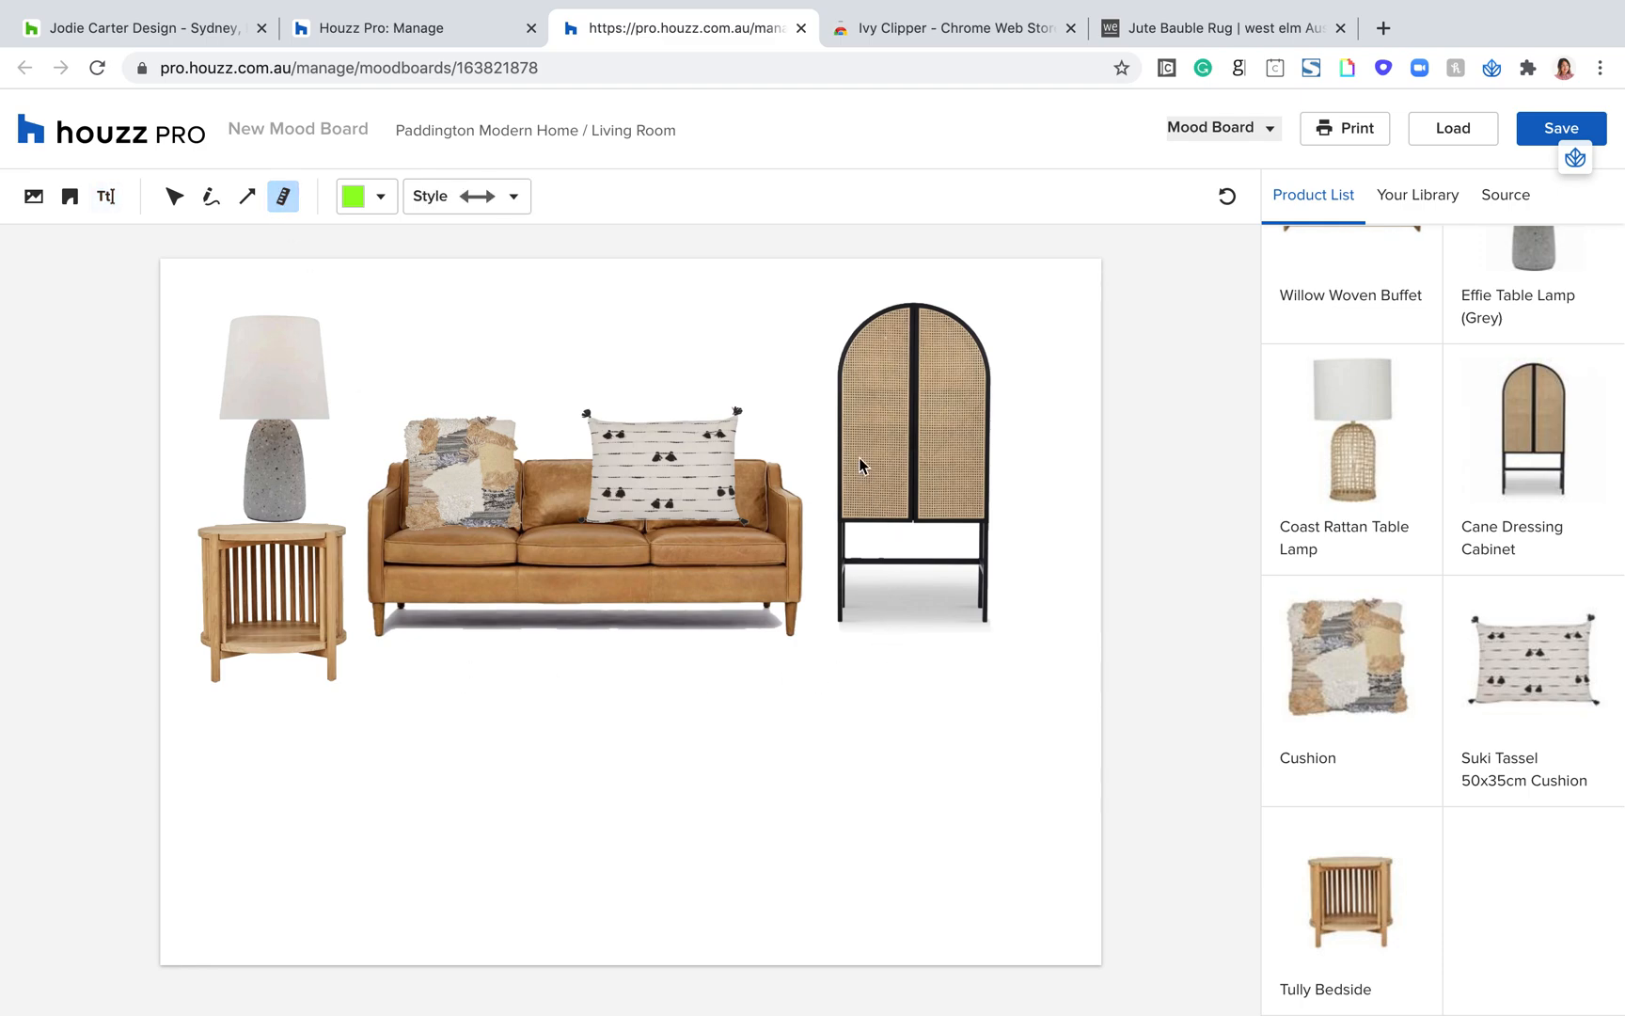
{"action": "mouse_move", "coordinate": [1033, 338]}
{"action": "left_mouse_down"}
{"action": "mouse_move", "coordinate": [1059, 435]}
{"action": "mouse_move", "coordinate": [1035, 636]}
{"action": "mouse_move", "coordinate": [1029, 623]}
{"action": "left_mouse_up"}
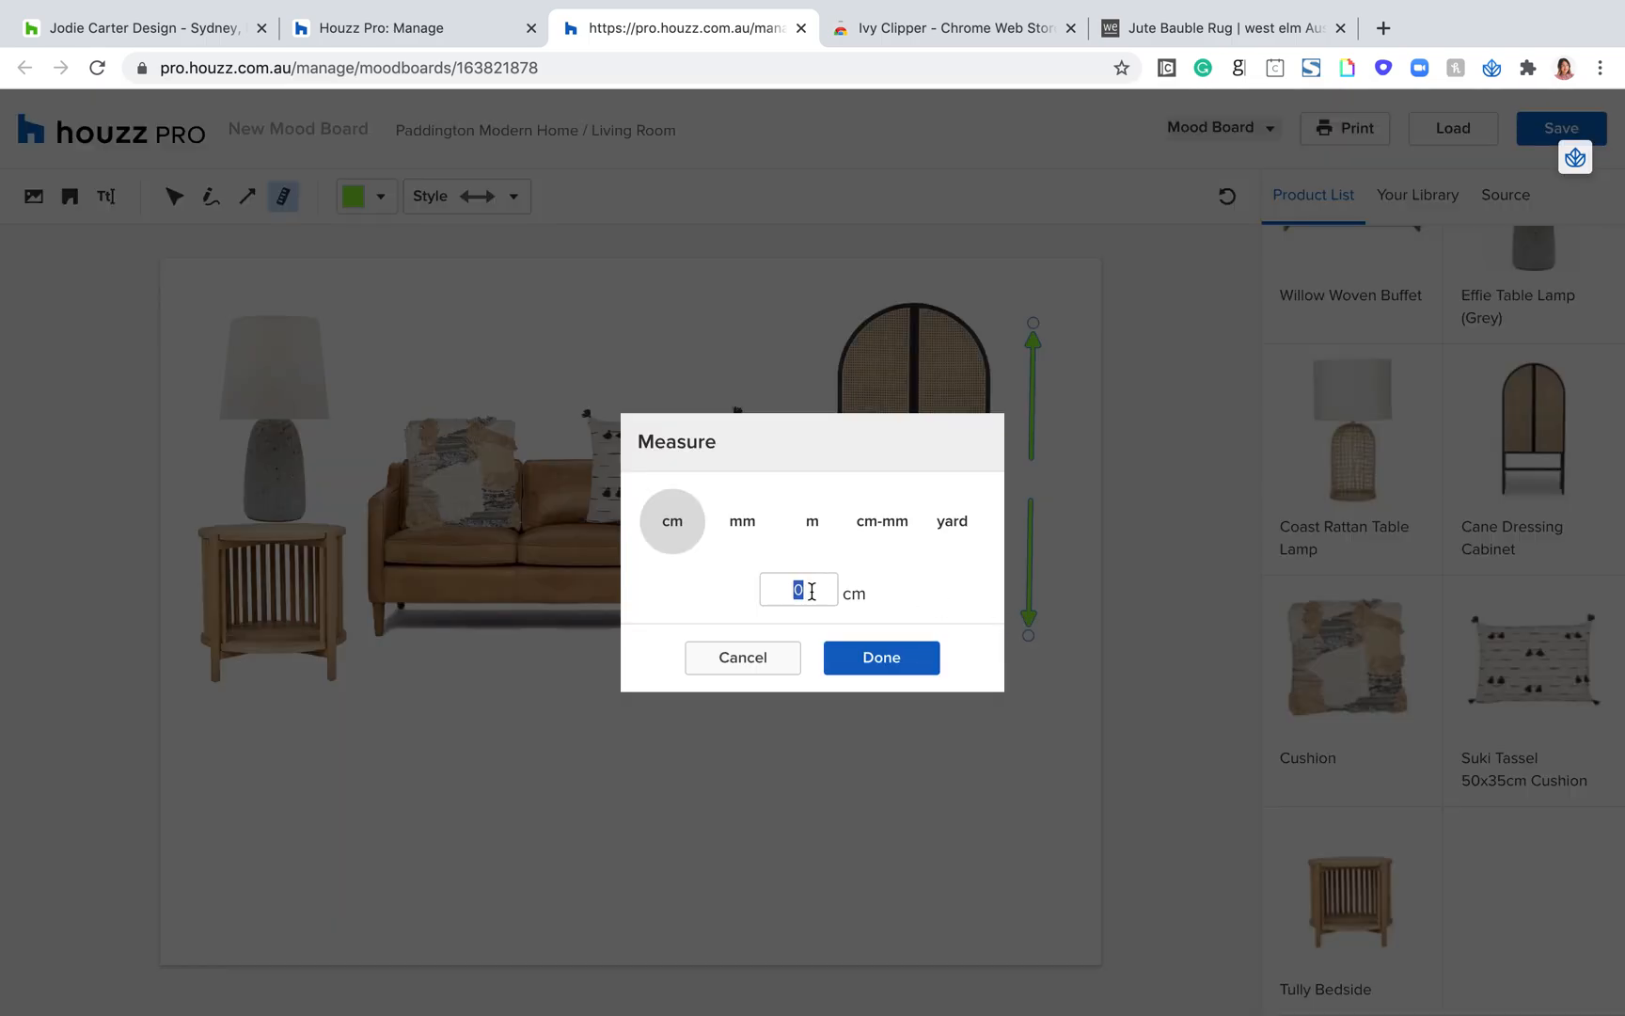
{"action": "type", "text": "1.5"}
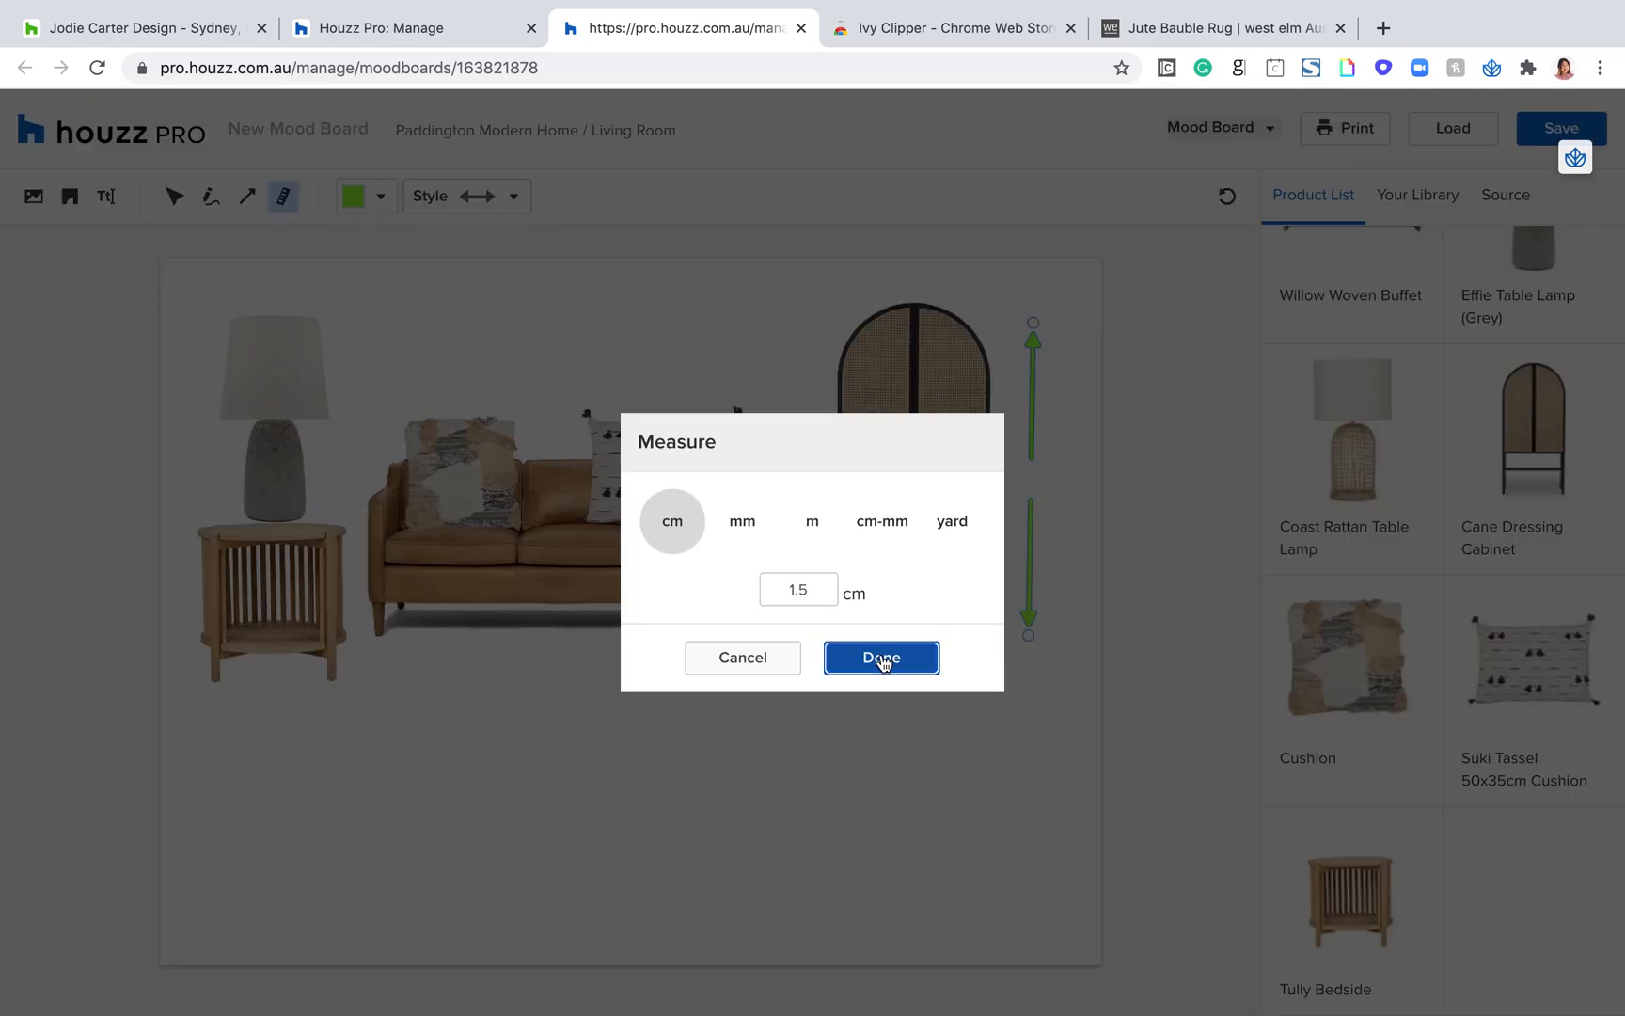
{"action": "left_click", "coordinate": [874, 657]}
Step: Recolour the 1.5 cm measurement arrow beside the cane cabinet black
{"action": "left_click", "coordinate": [381, 203]}
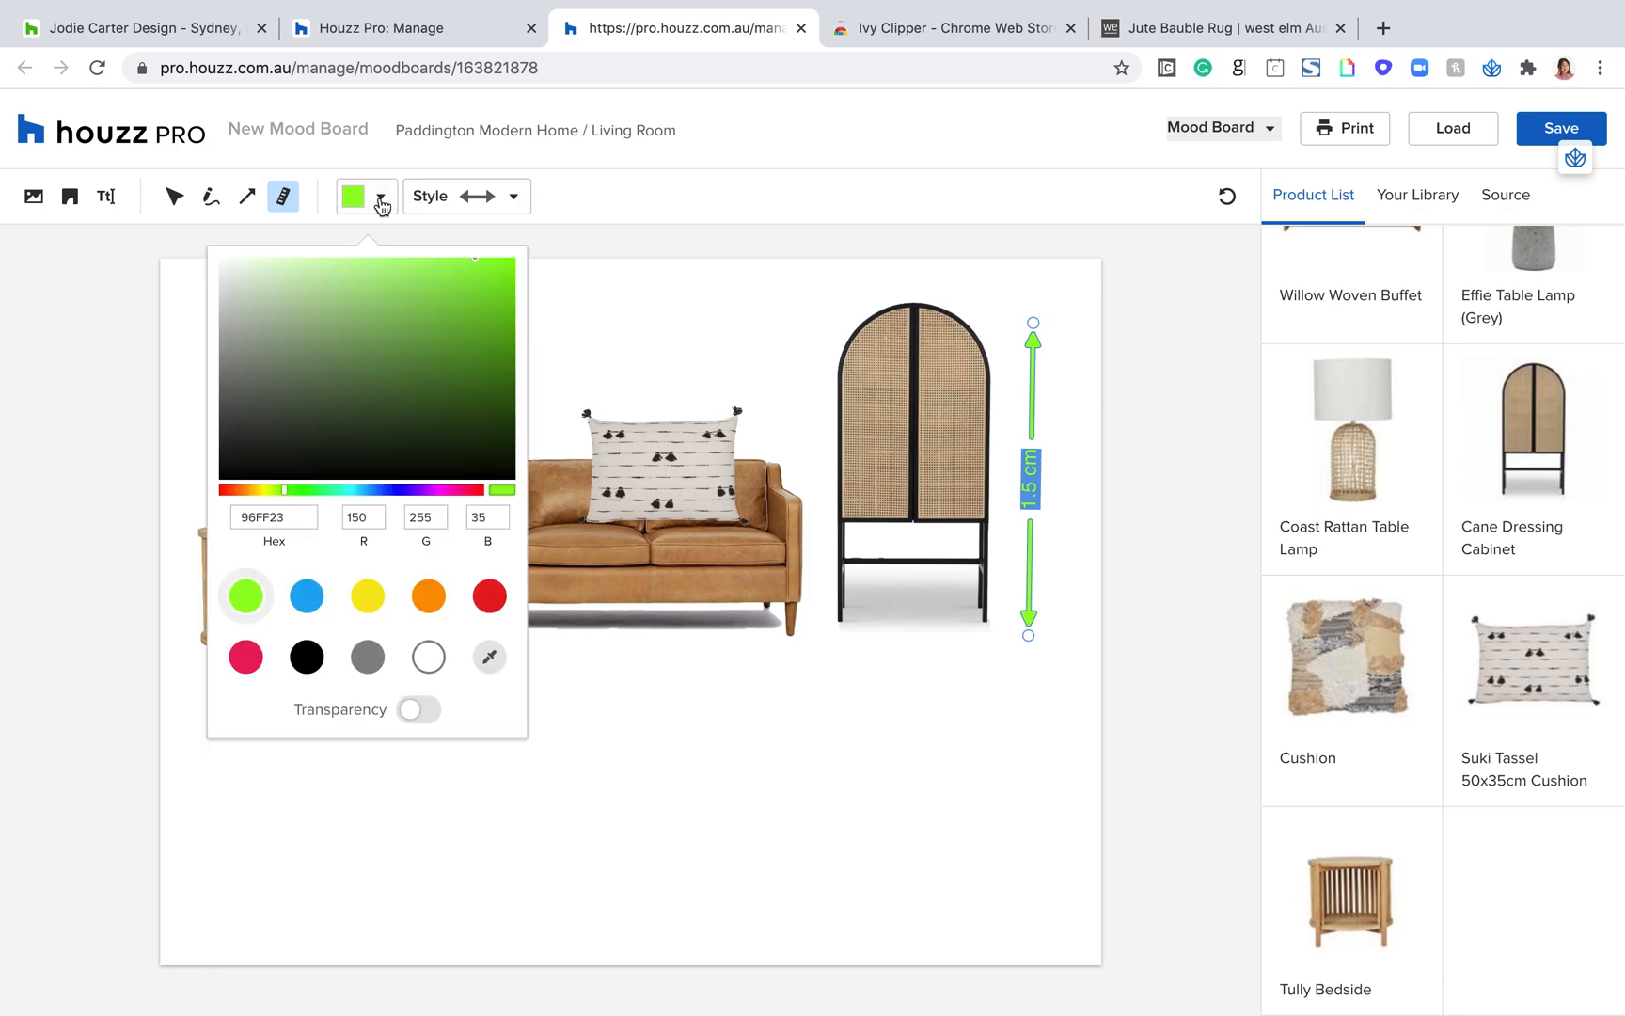
{"action": "left_click", "coordinate": [306, 657]}
{"action": "left_click", "coordinate": [438, 768]}
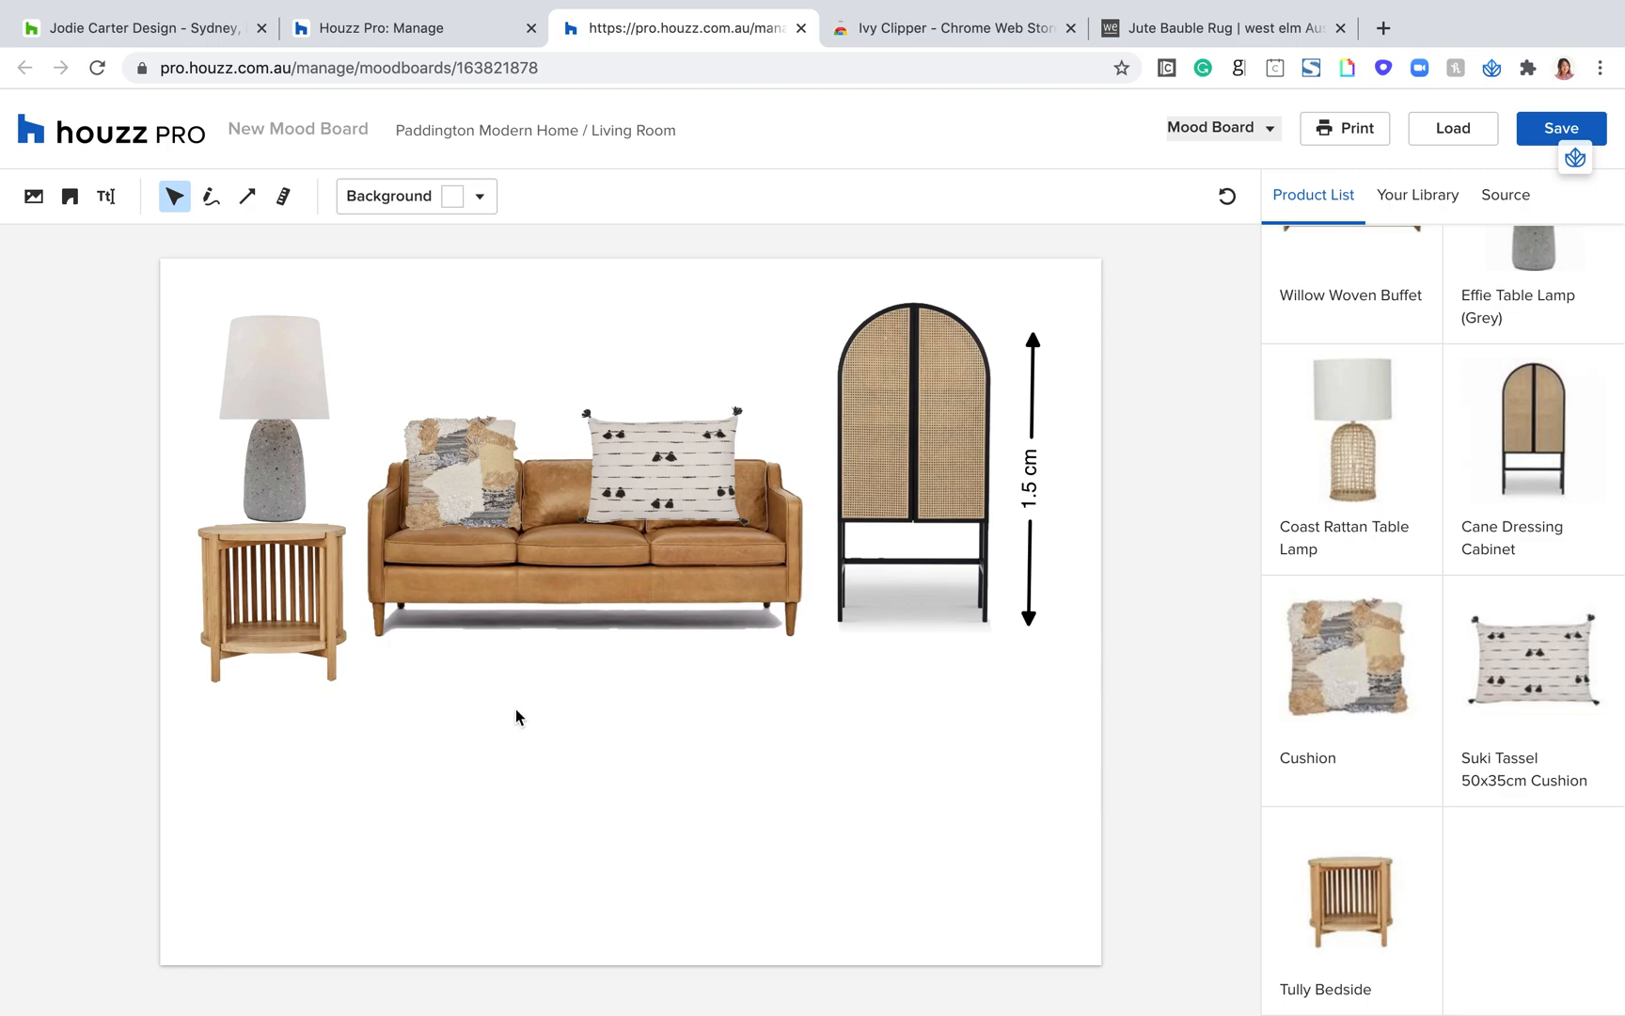
Step: Check the photo upload dialog without adding a photo, and save the mood board
{"action": "left_click", "coordinate": [34, 195]}
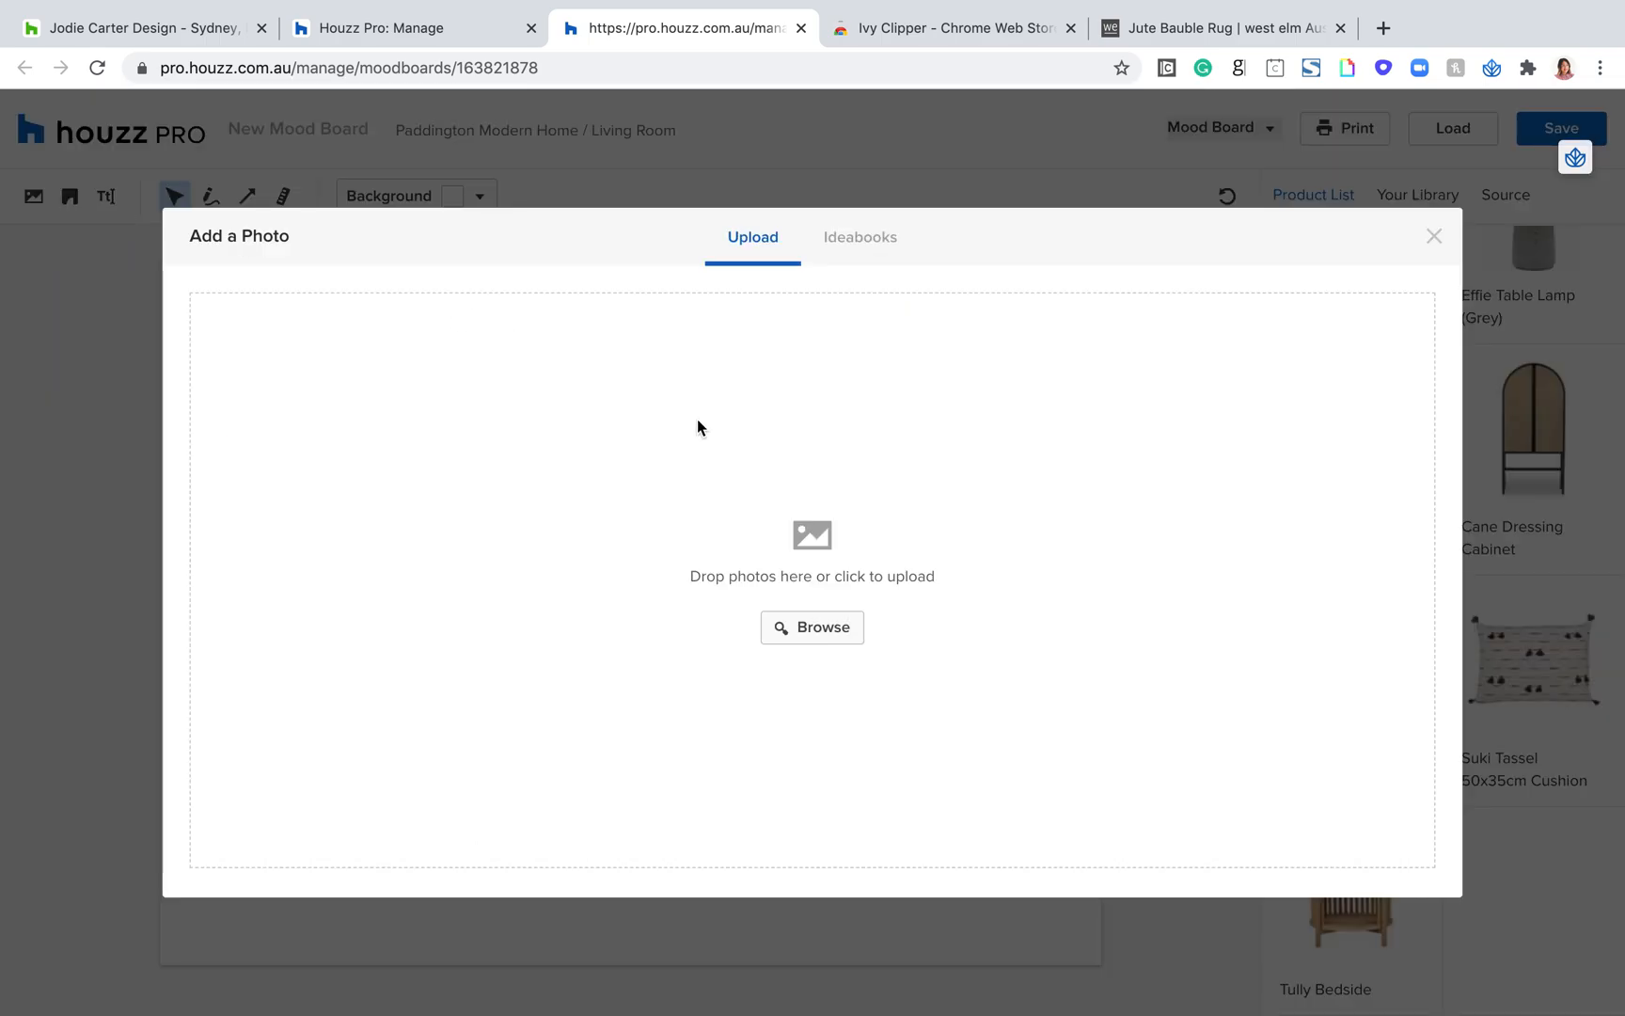
{"action": "left_click", "coordinate": [1432, 236]}
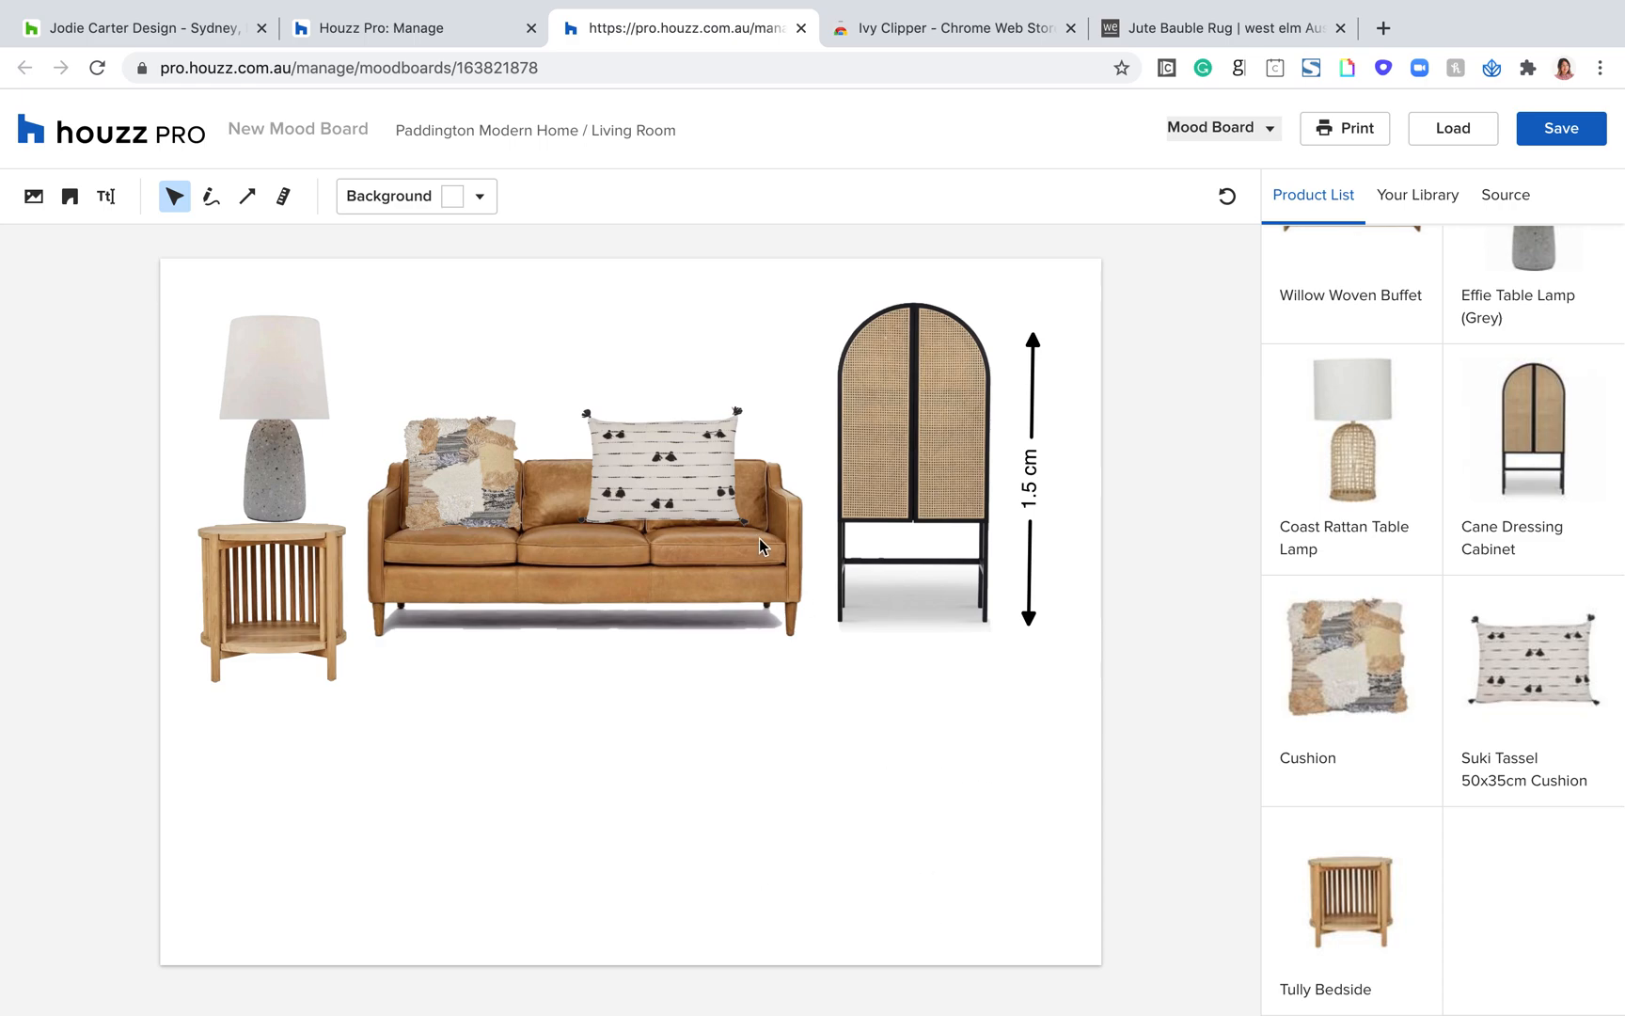
{"action": "left_click", "coordinate": [1556, 130]}
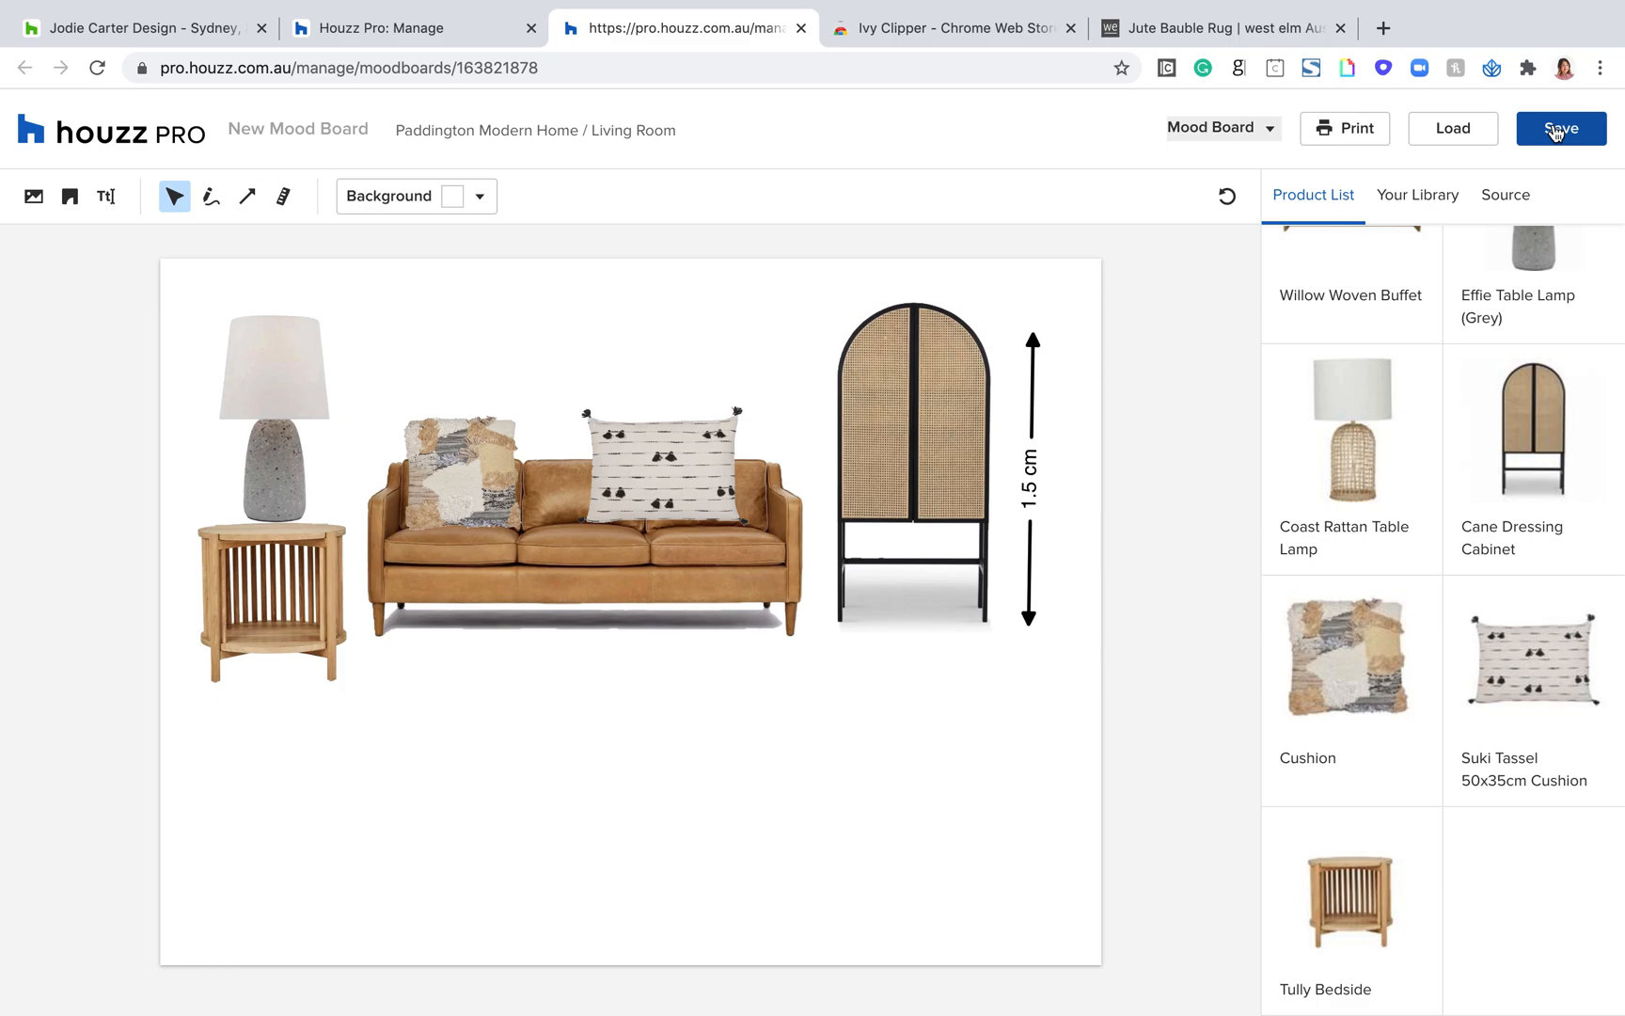
Step: Switch back to the Paddington Modern Home room board and look over the Living Room items
{"action": "left_click", "coordinate": [414, 27]}
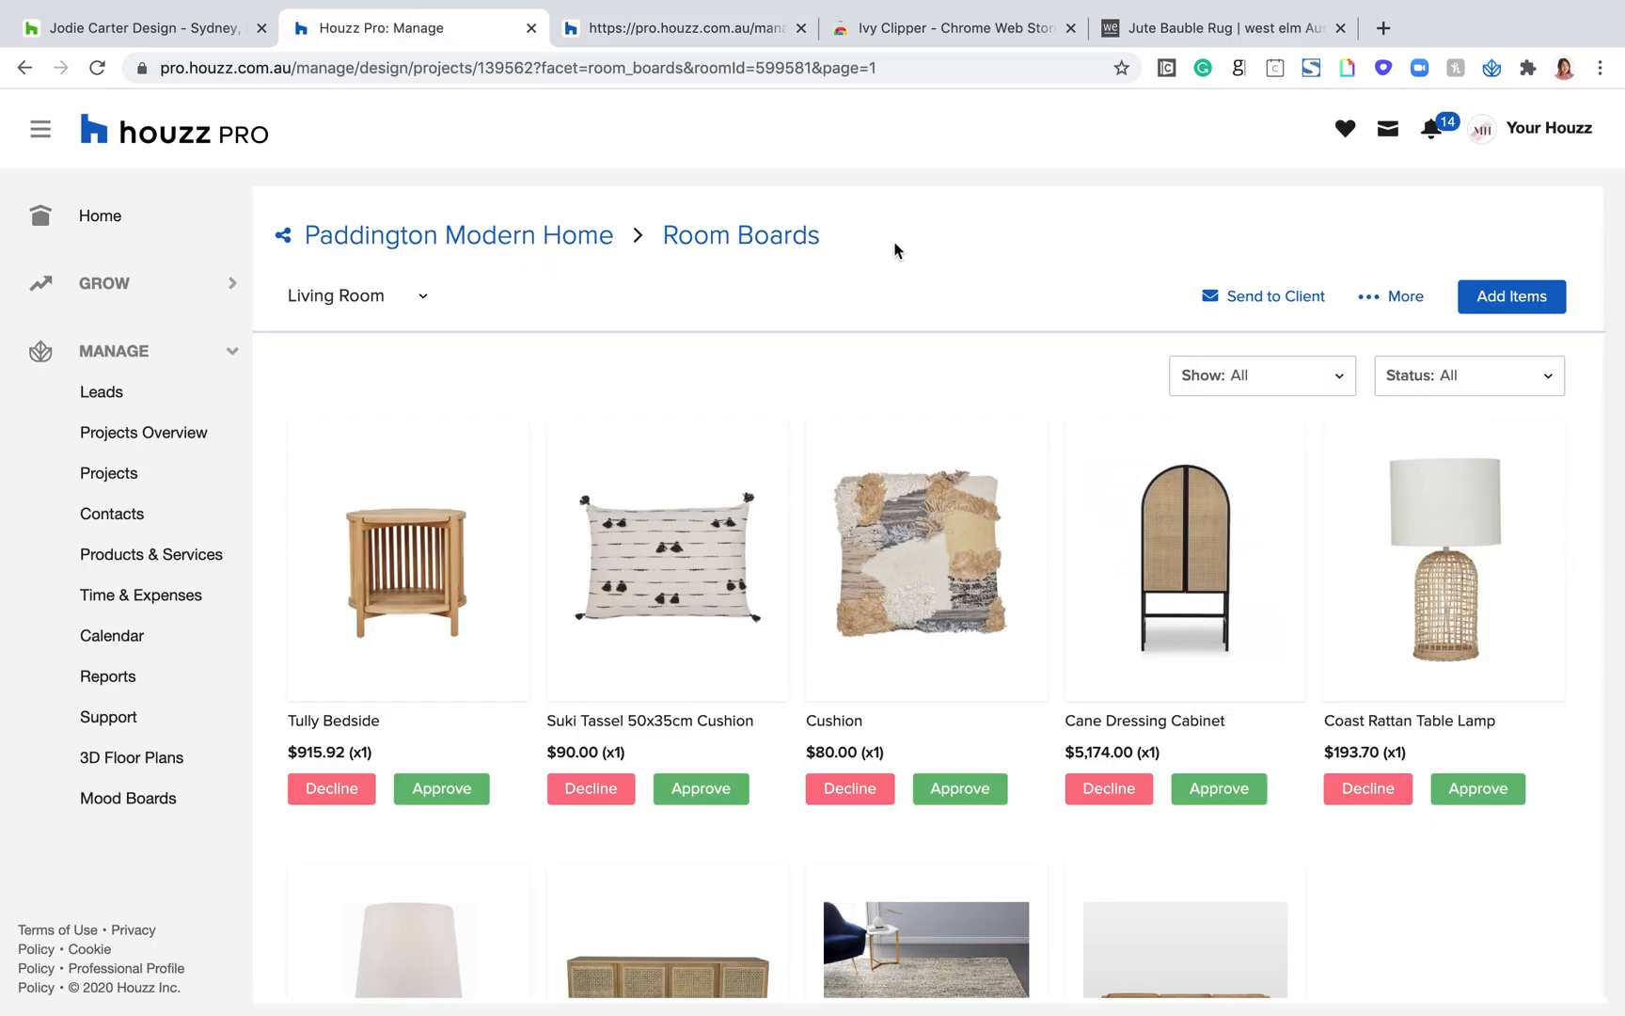
{"action": "scroll", "coordinate": [988, 595], "scroll_direction": "down", "scroll_amount": 3}
{"action": "scroll", "coordinate": [988, 595], "scroll_direction": "down", "scroll_amount": 2}
{"action": "scroll", "coordinate": [987, 594], "scroll_direction": "up", "scroll_amount": 5}
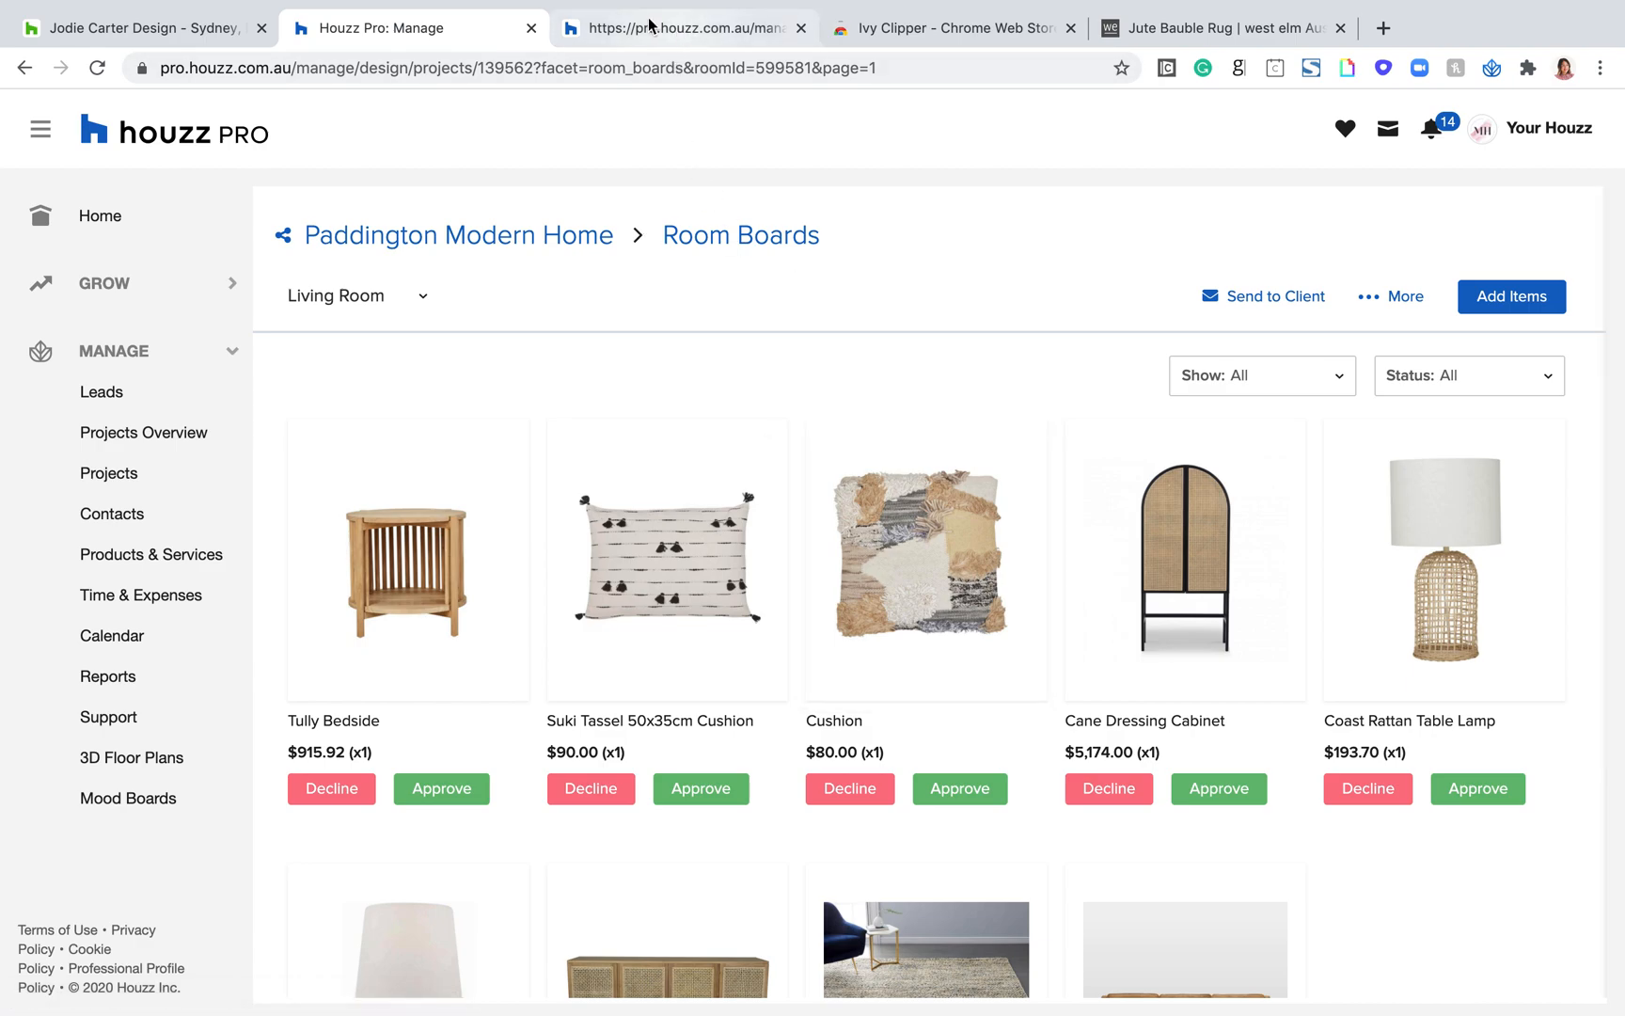
{"action": "scroll", "coordinate": [901, 461], "scroll_direction": "down", "scroll_amount": 2}
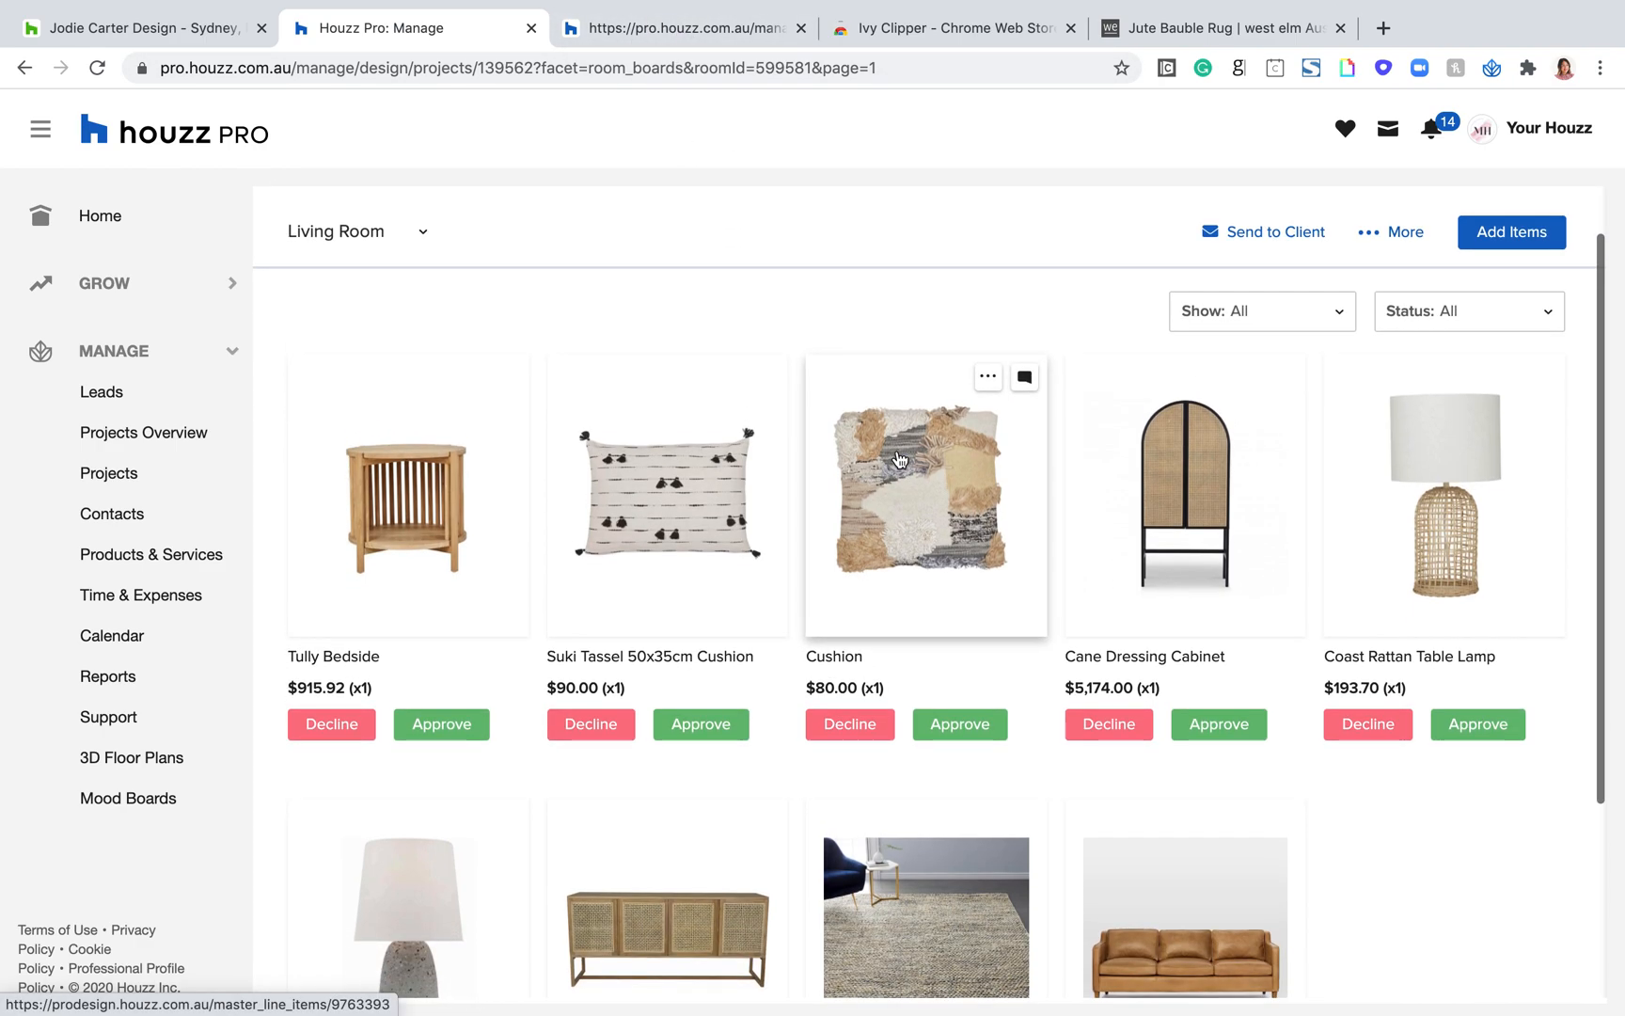
Step: Return to the mood board and view the saved mood boards available to load, without loading one
{"action": "left_click", "coordinate": [692, 26]}
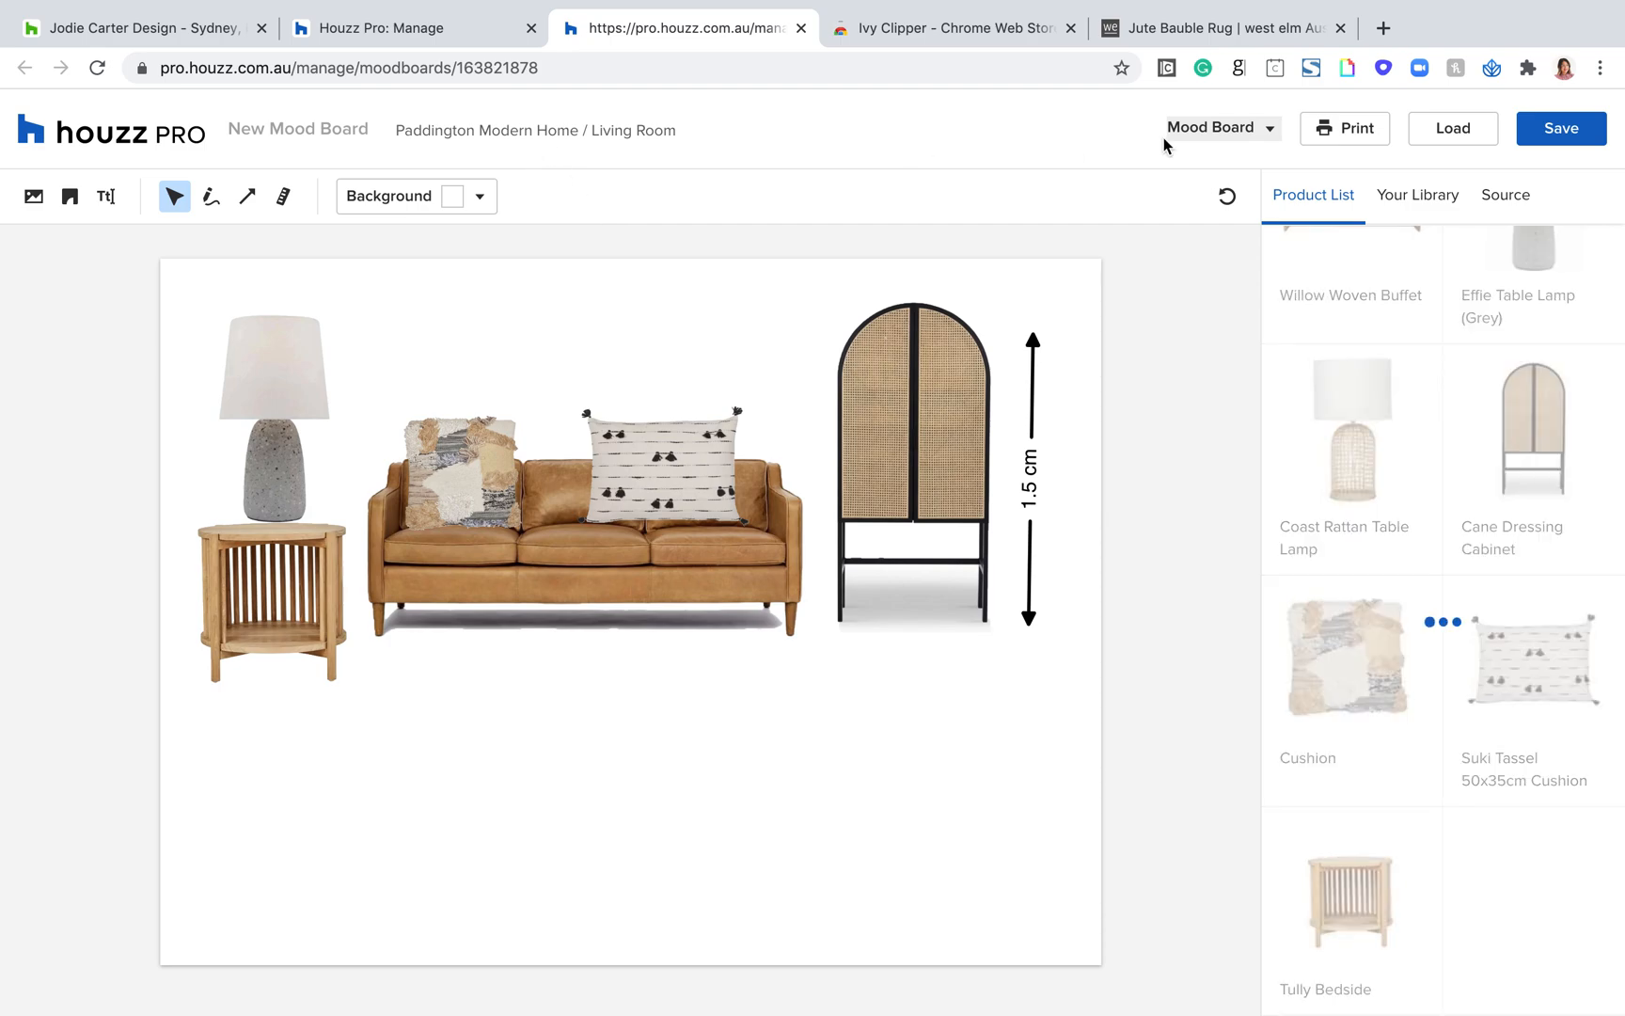
{"action": "left_click", "coordinate": [1491, 130]}
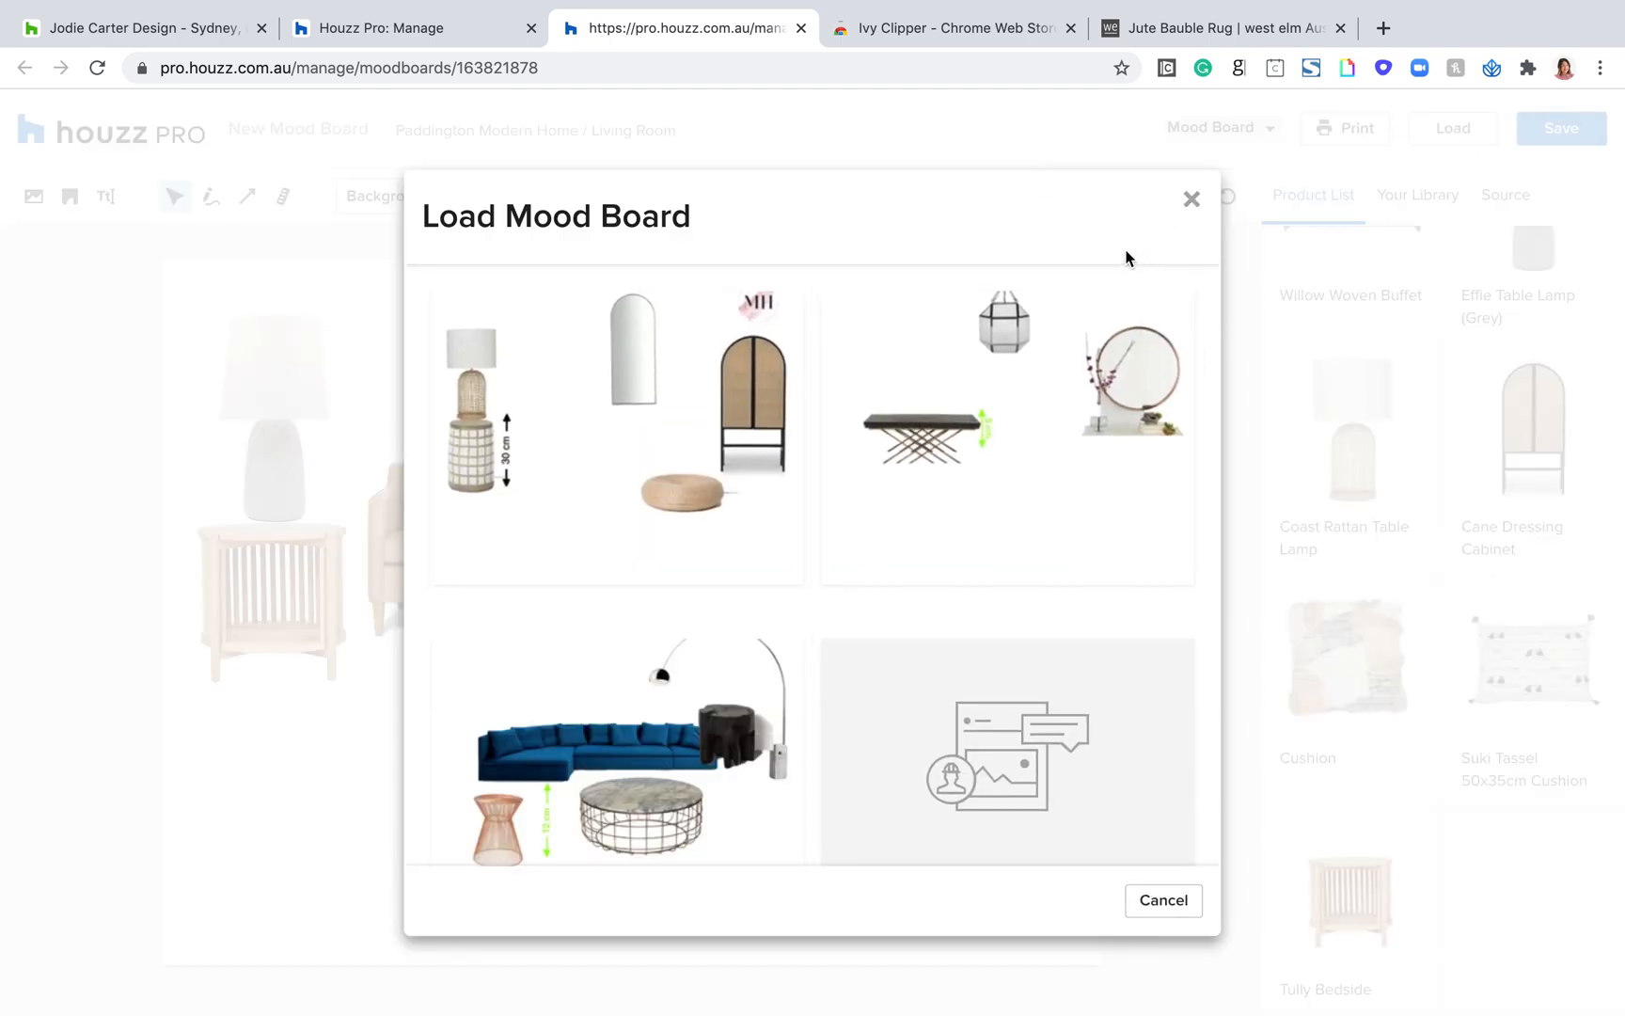
{"action": "left_click", "coordinate": [1192, 200]}
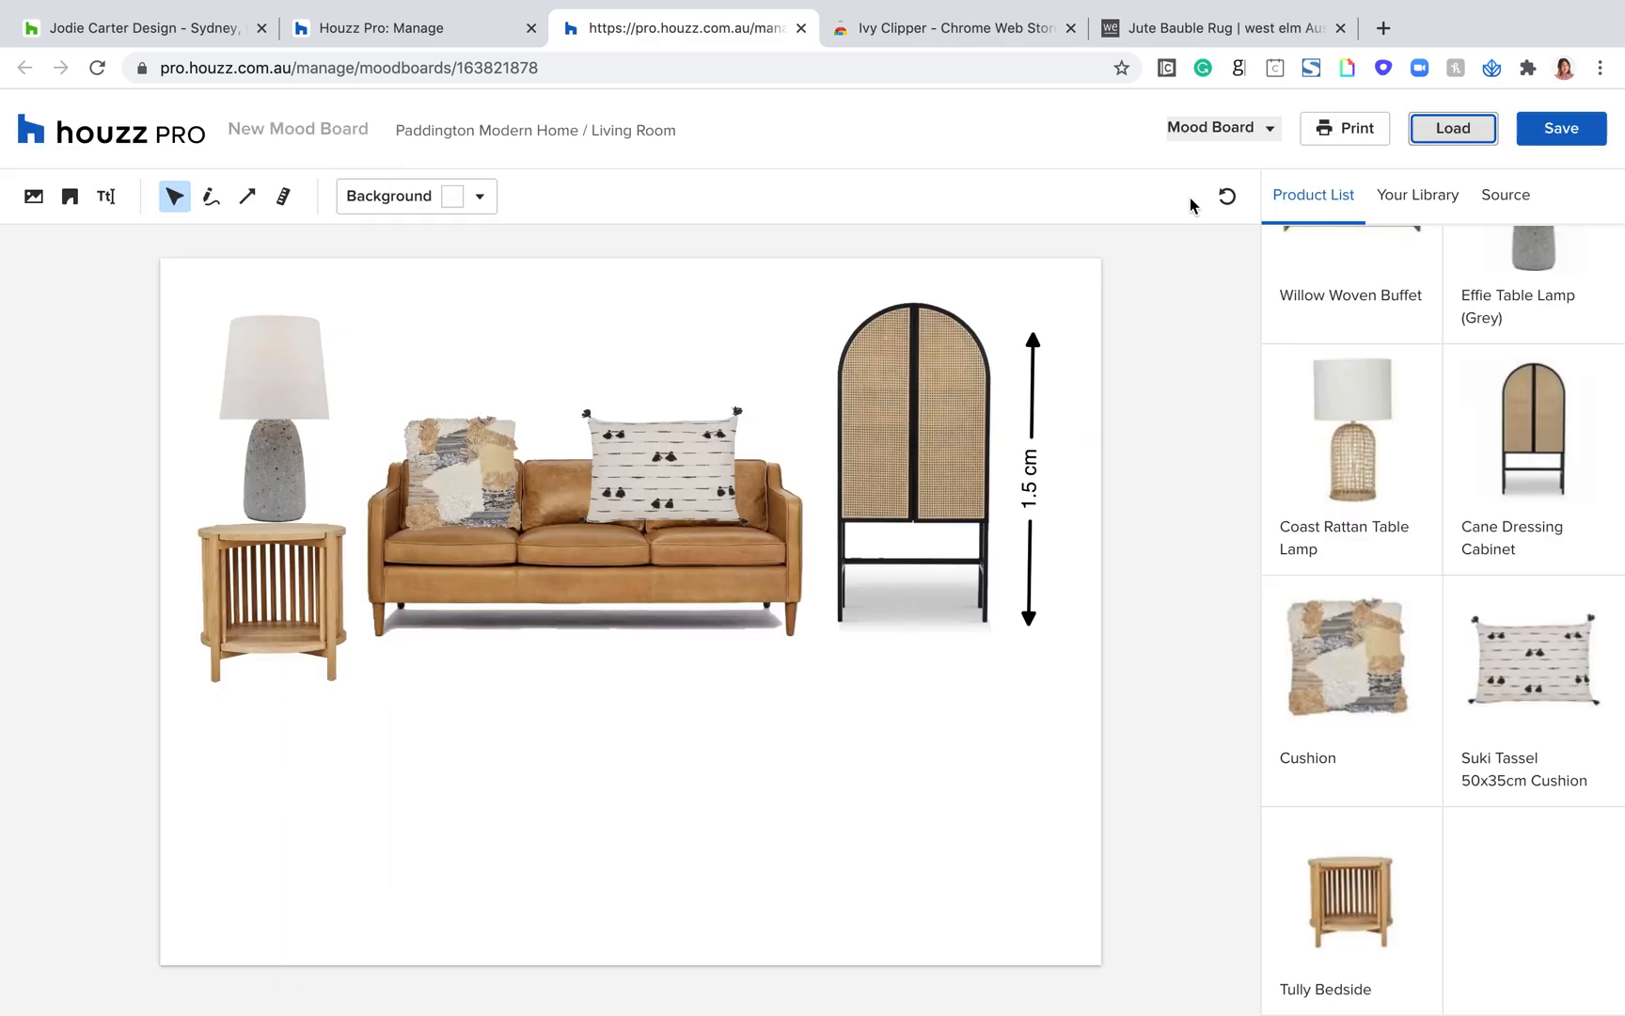
Step: Start a spec sheet for the Living Room board with pricing shown
{"action": "left_click", "coordinate": [382, 31]}
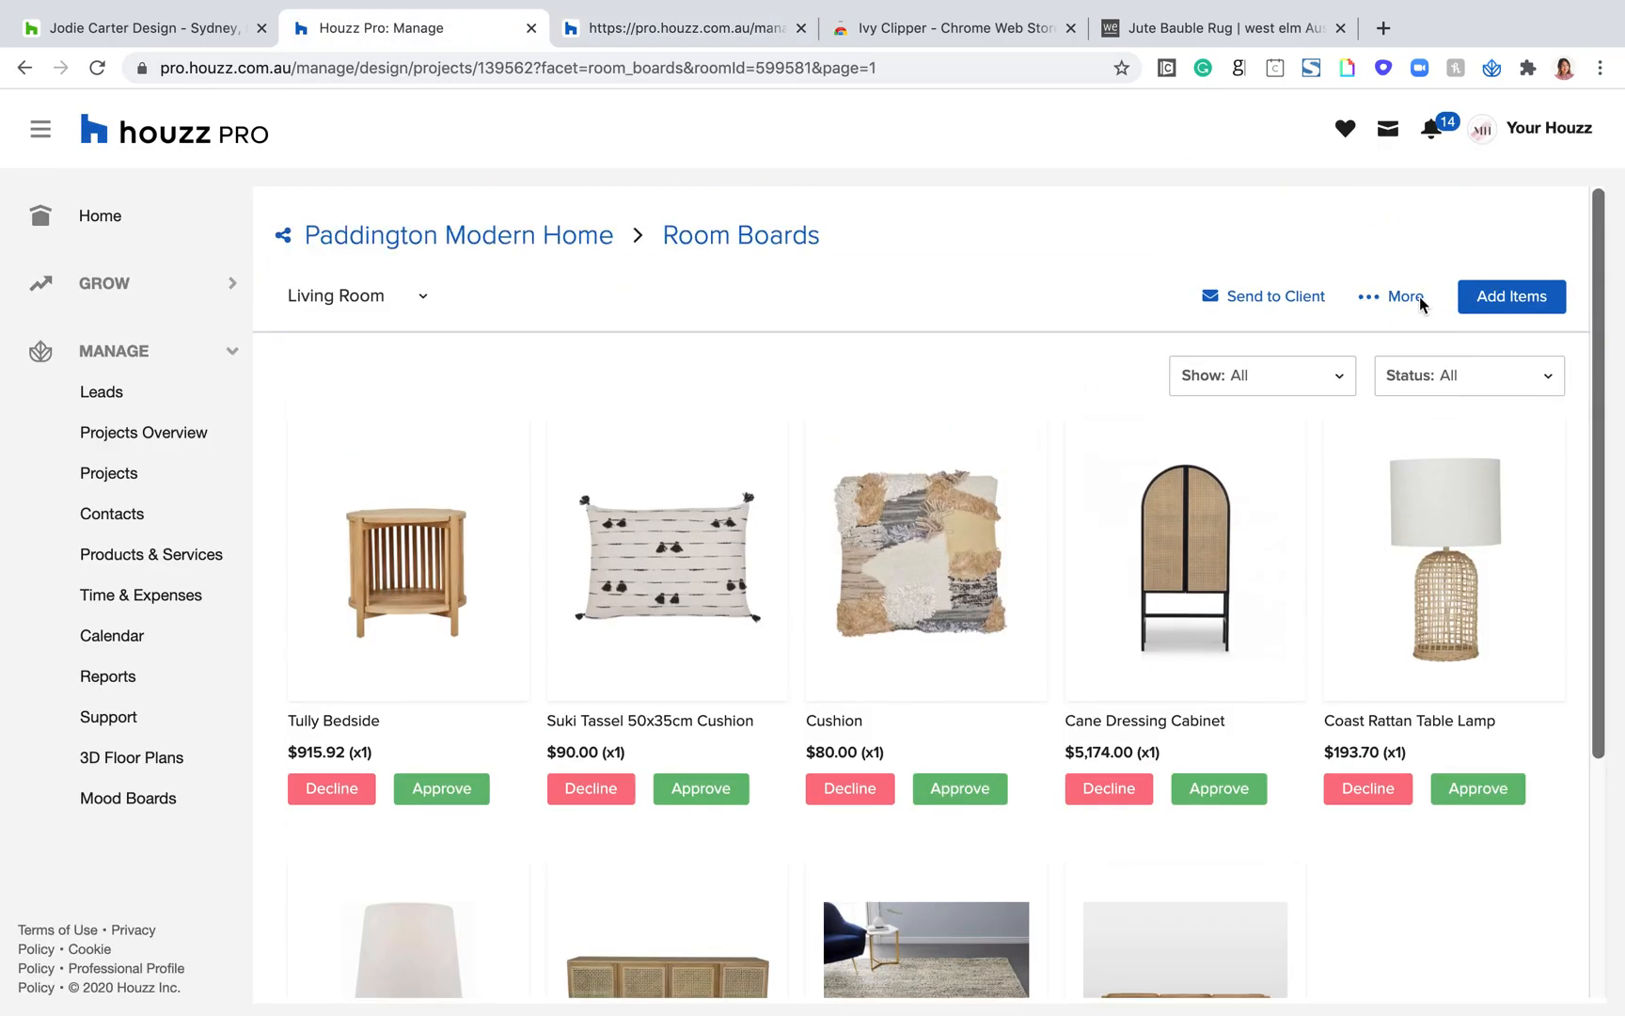
{"action": "left_click", "coordinate": [1403, 299]}
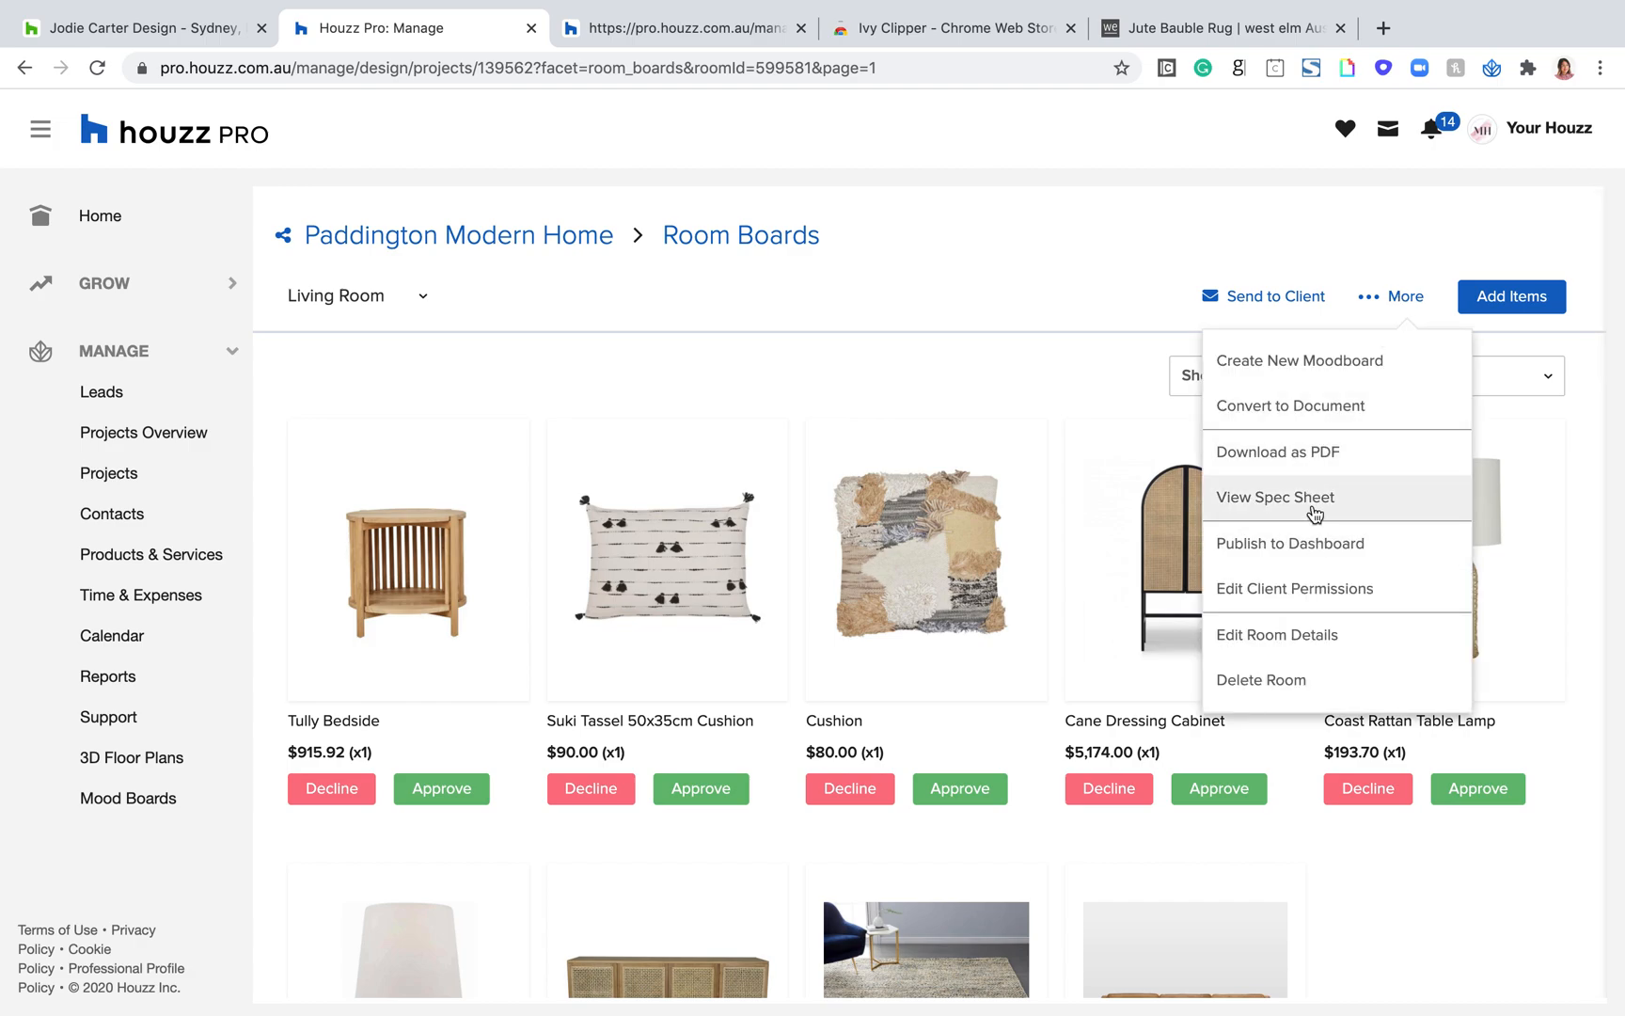
{"action": "left_click", "coordinate": [1278, 513]}
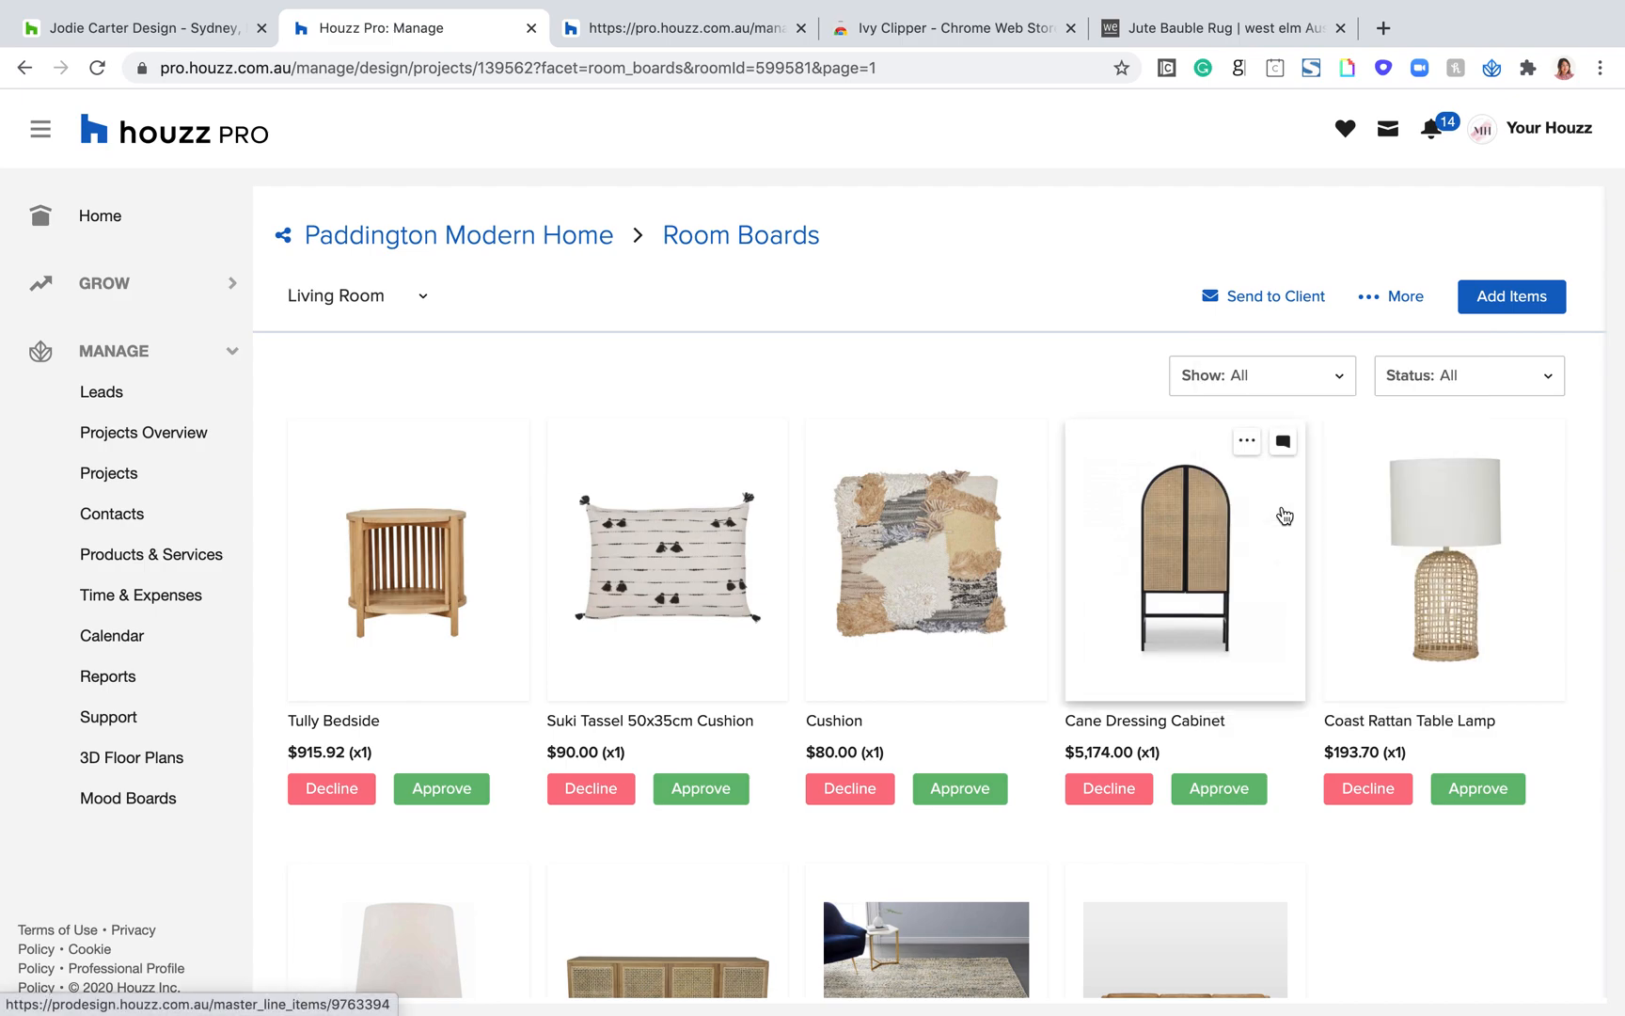
{"action": "scroll", "coordinate": [847, 553], "scroll_direction": "down", "scroll_amount": 1}
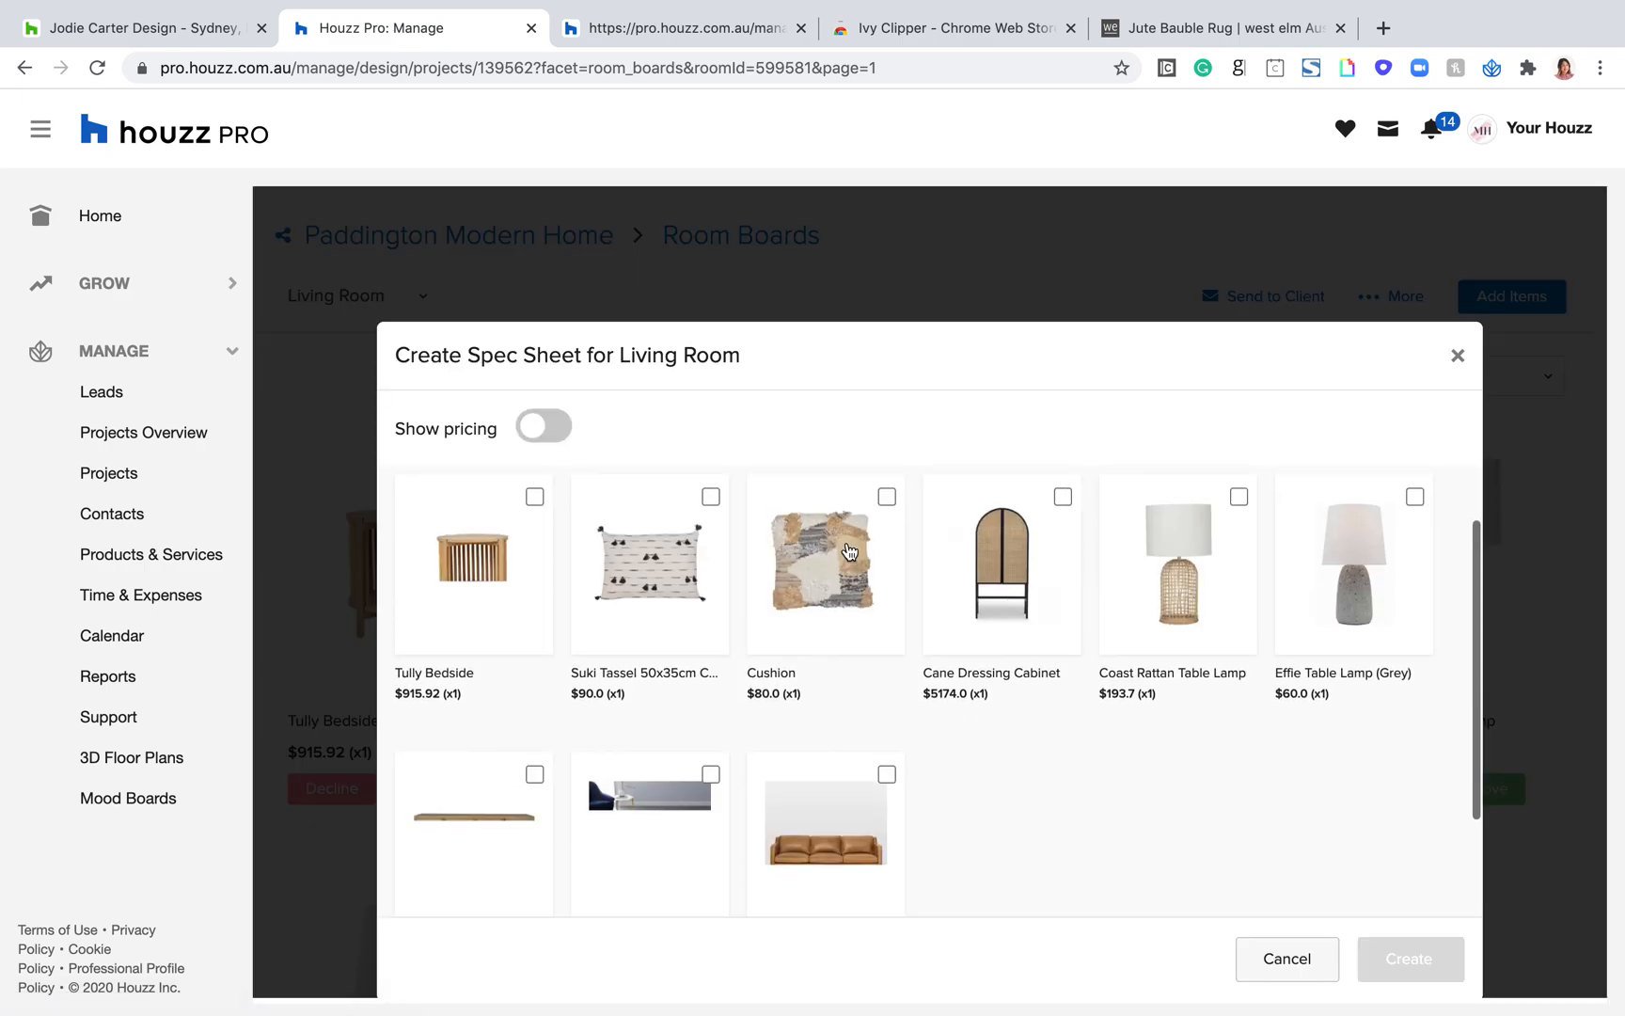
{"action": "left_click", "coordinate": [553, 439]}
{"action": "left_click", "coordinate": [554, 435]}
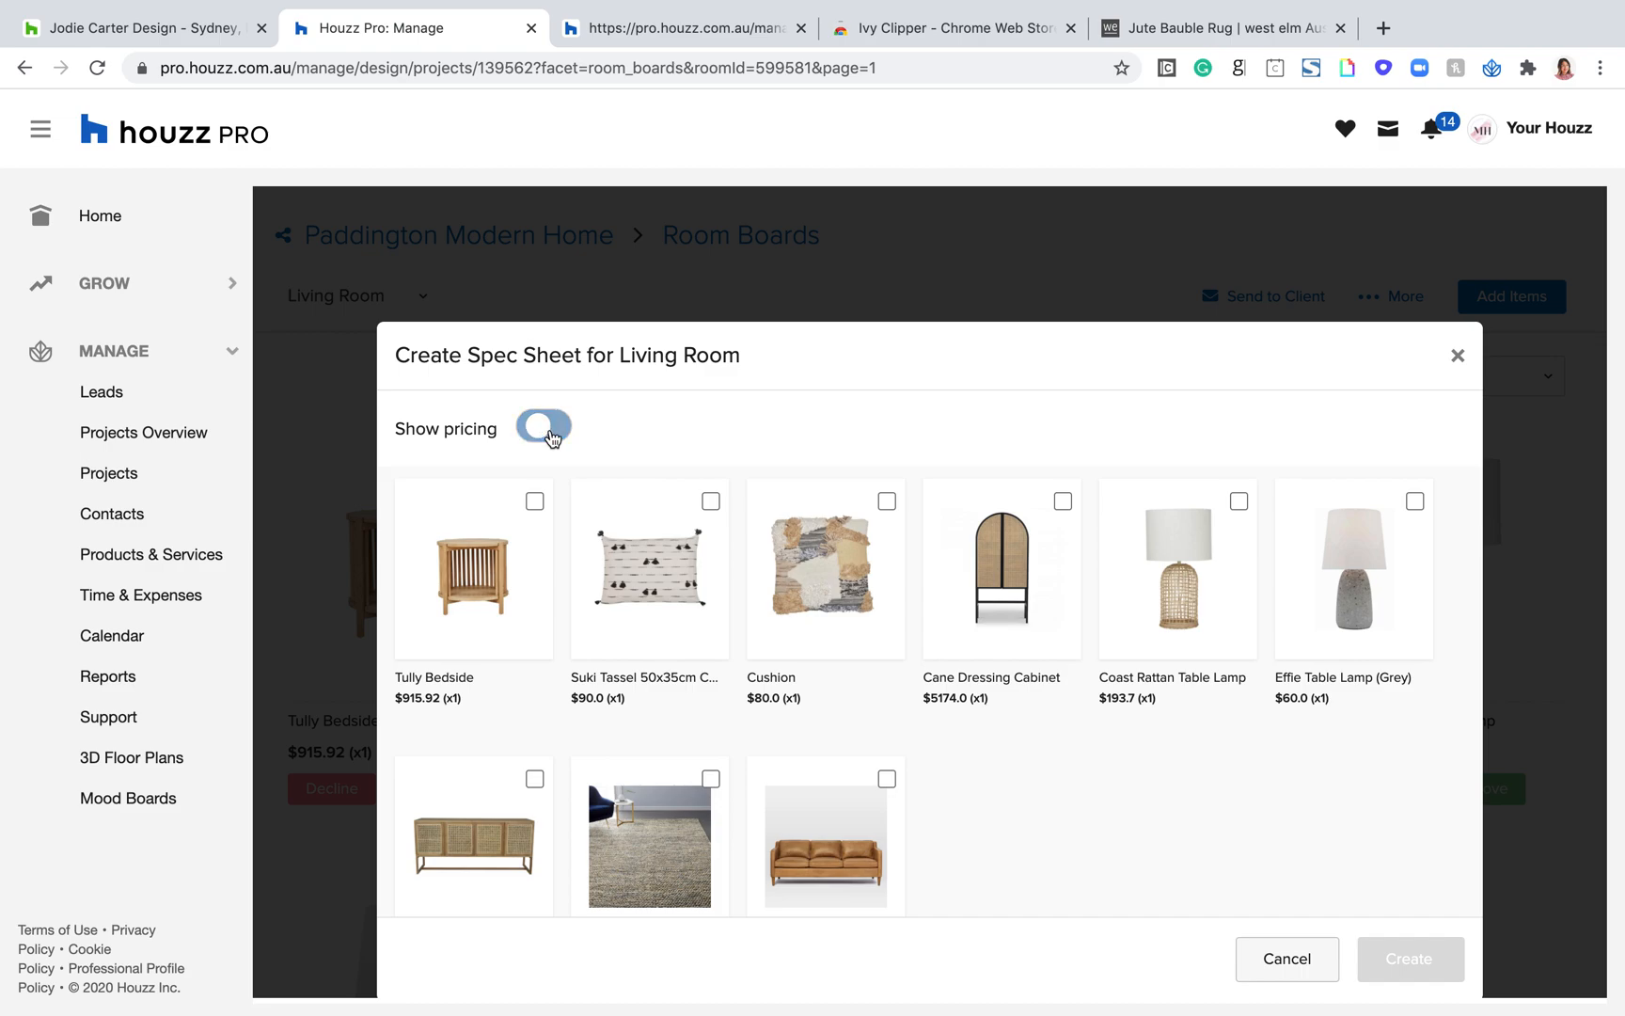
{"action": "left_click", "coordinate": [552, 433]}
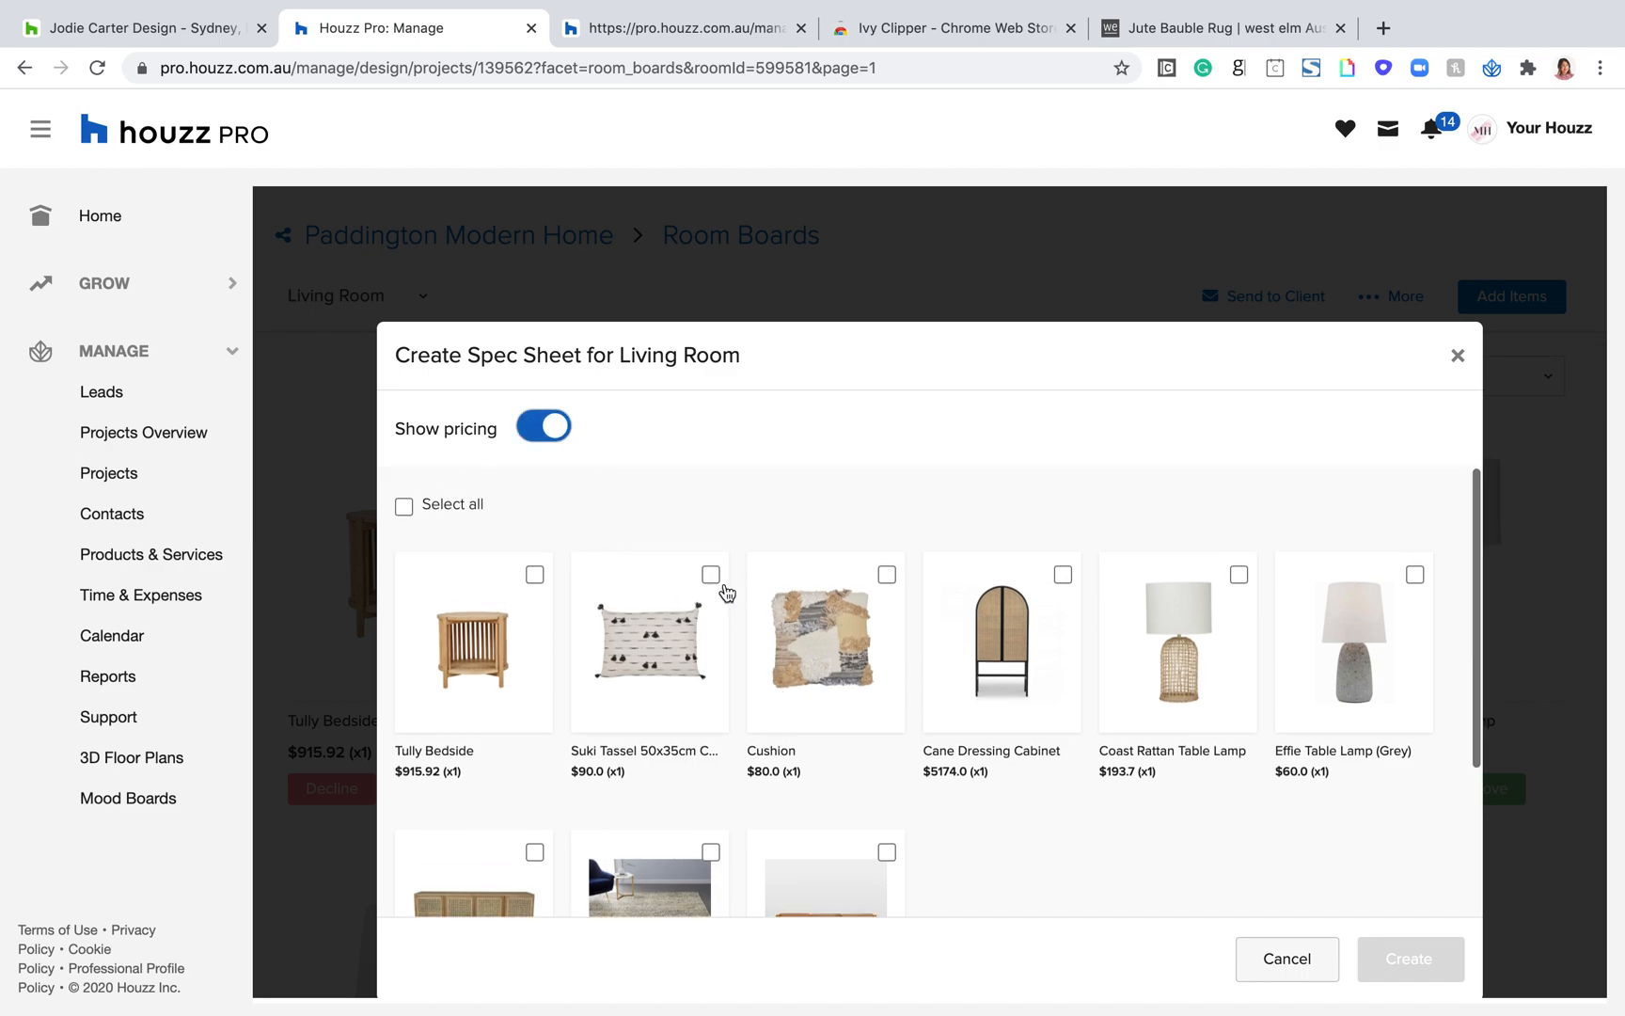
Step: Select the Tully Bedside, Suki Tassel 50x35cm Cushion and Rug, and create the spec sheet
{"action": "left_click", "coordinate": [535, 573]}
{"action": "left_click", "coordinate": [712, 573]}
{"action": "scroll", "coordinate": [827, 718], "scroll_direction": "down", "scroll_amount": 2}
{"action": "left_click", "coordinate": [712, 747]}
{"action": "left_click", "coordinate": [1424, 961]}
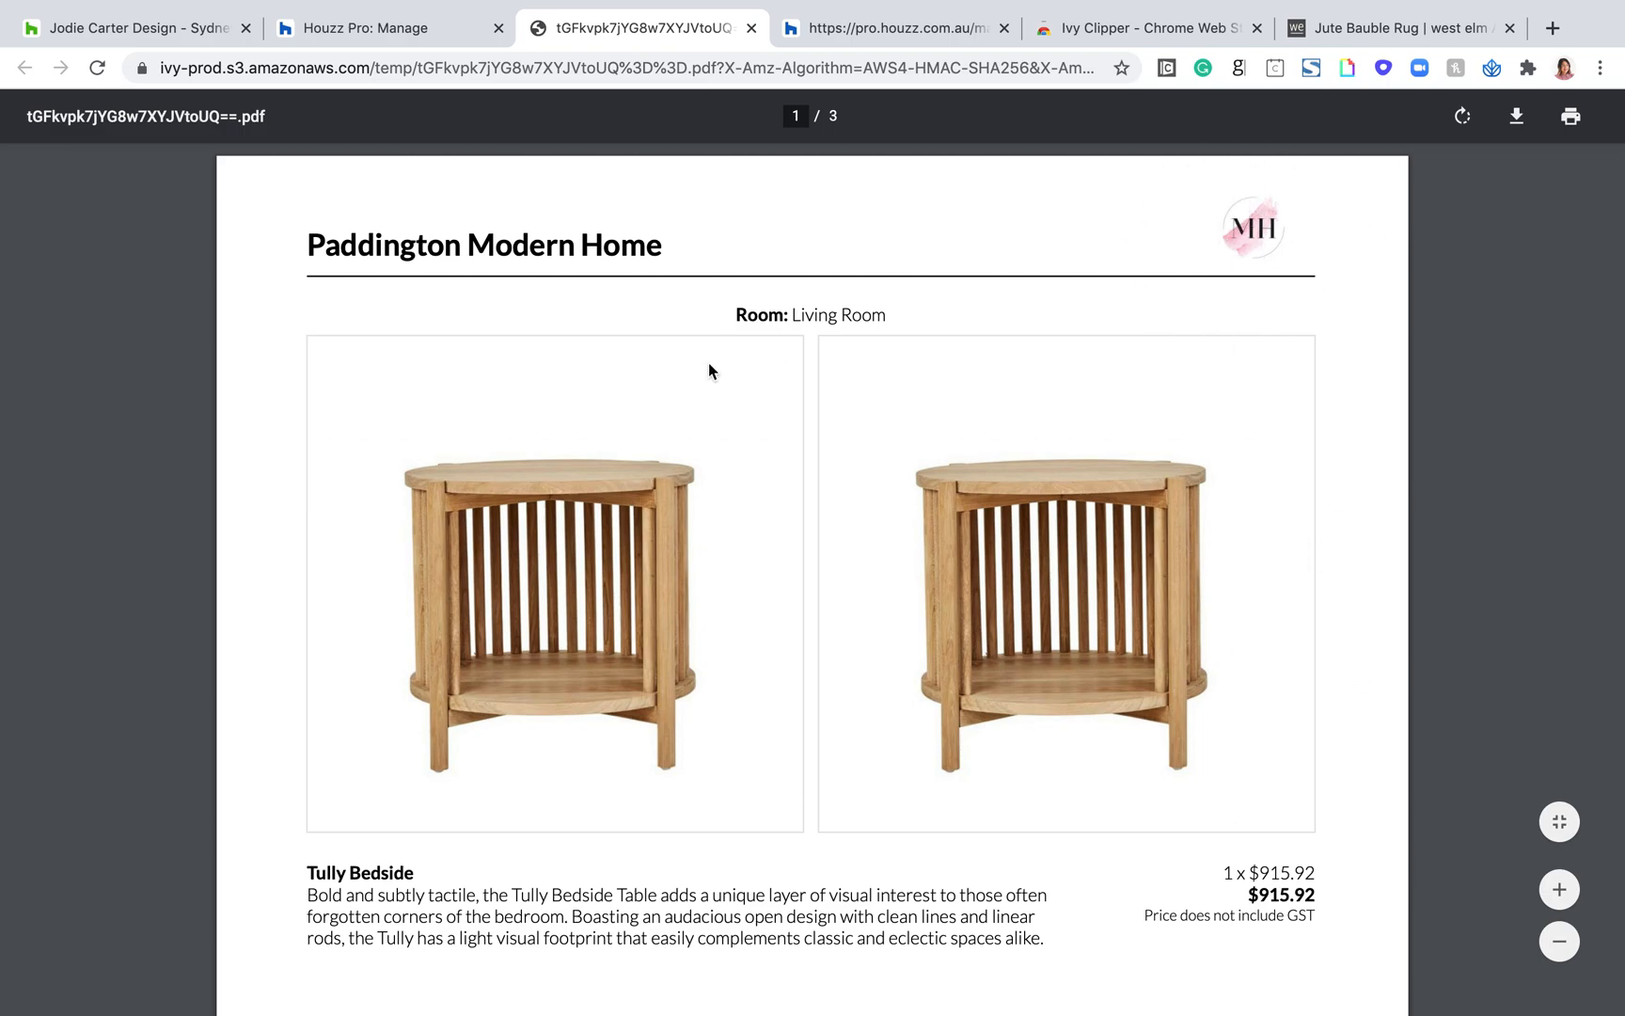
Step: Examine the spec sheet PDF's product images, descriptions, prices and company footer for the bedside table, cushion and rug
{"action": "scroll", "coordinate": [586, 369], "scroll_direction": "down", "scroll_amount": 3}
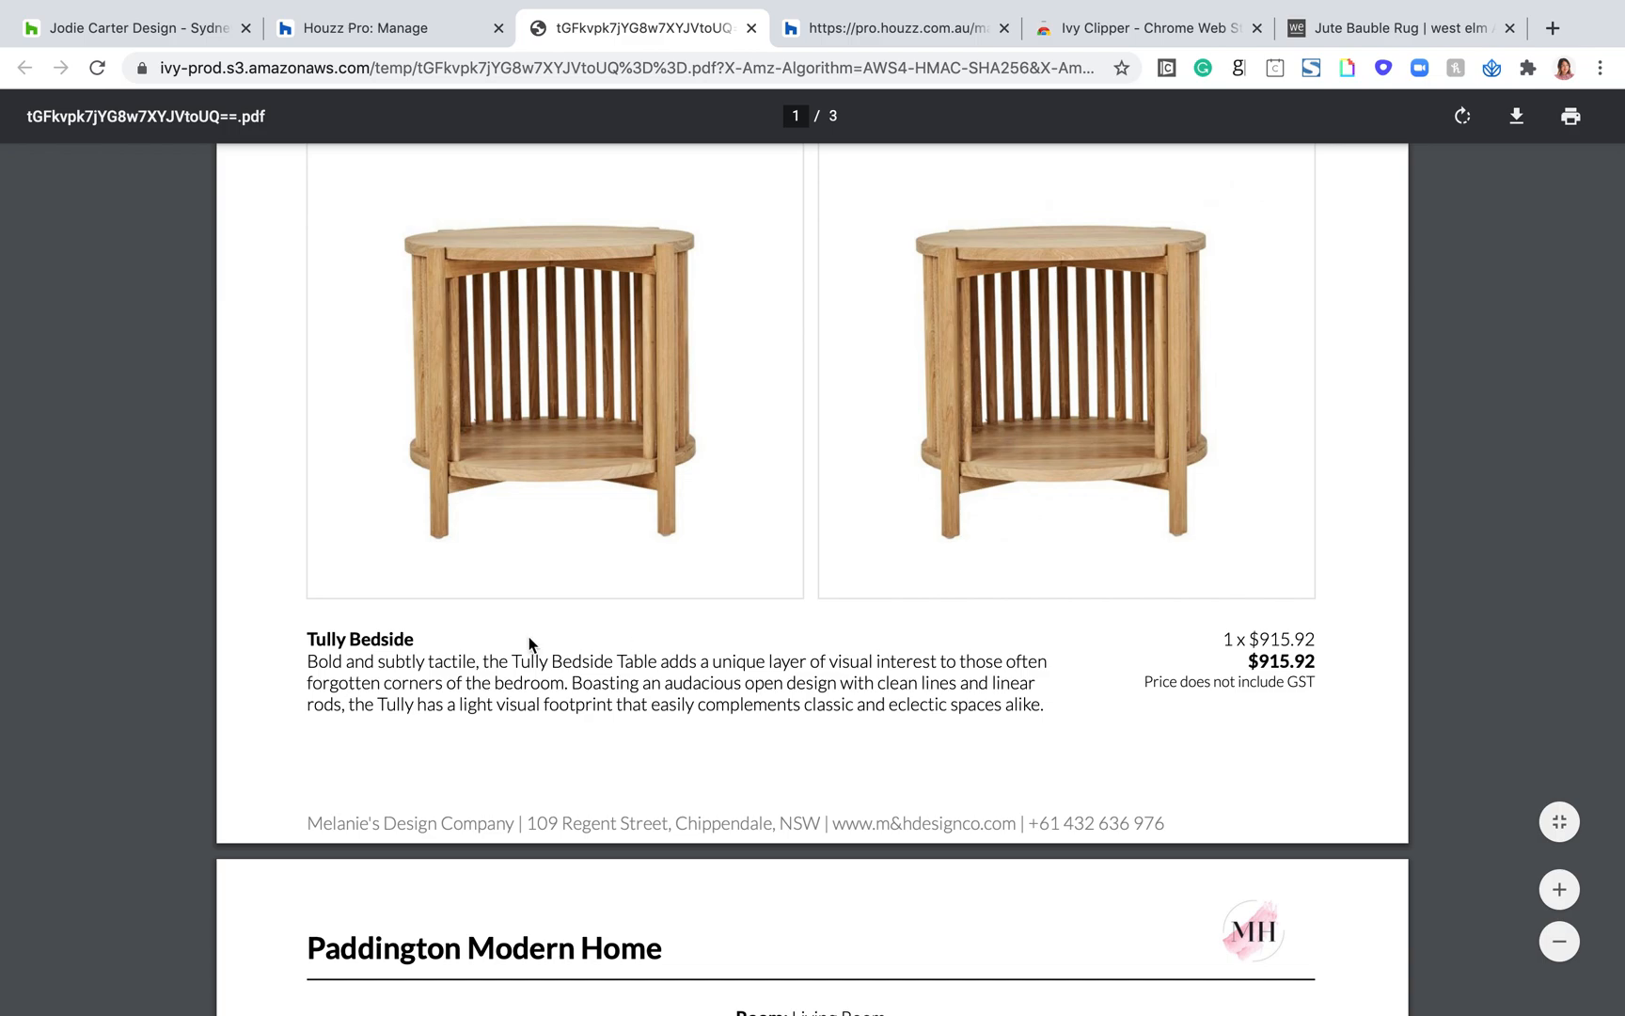
{"action": "scroll", "coordinate": [435, 601], "scroll_direction": "down", "scroll_amount": 1}
{"action": "triple_click", "coordinate": [394, 720]}
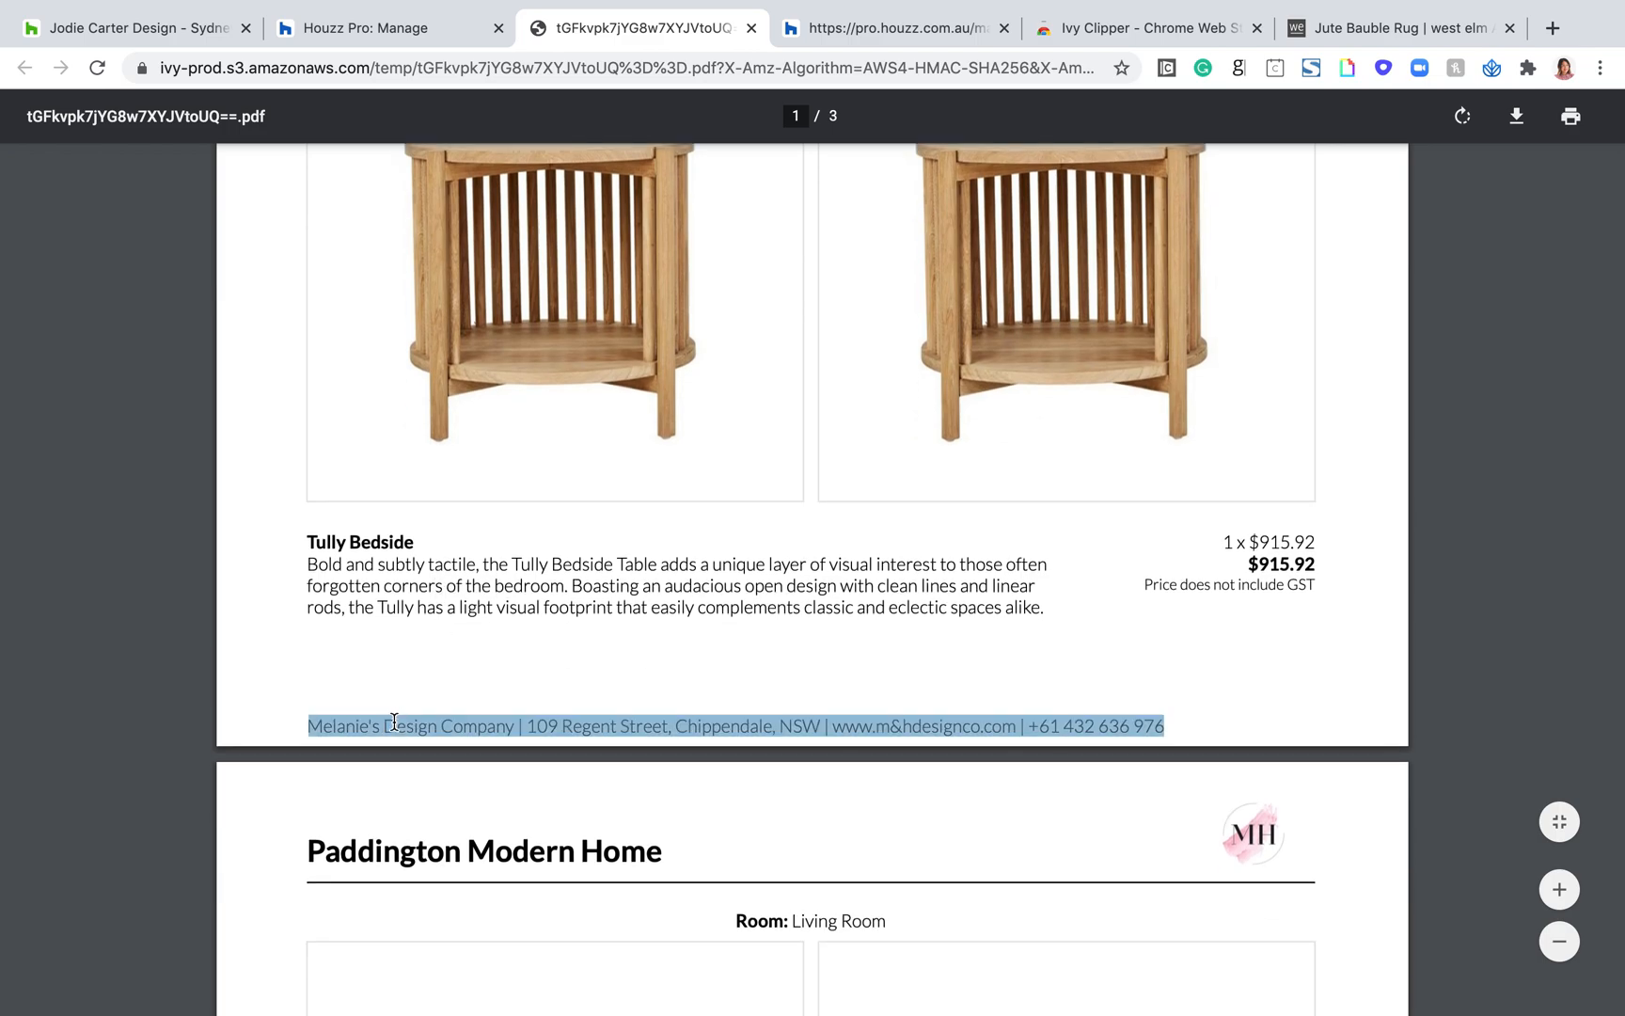
{"action": "scroll", "coordinate": [920, 721], "scroll_direction": "down", "scroll_amount": 6}
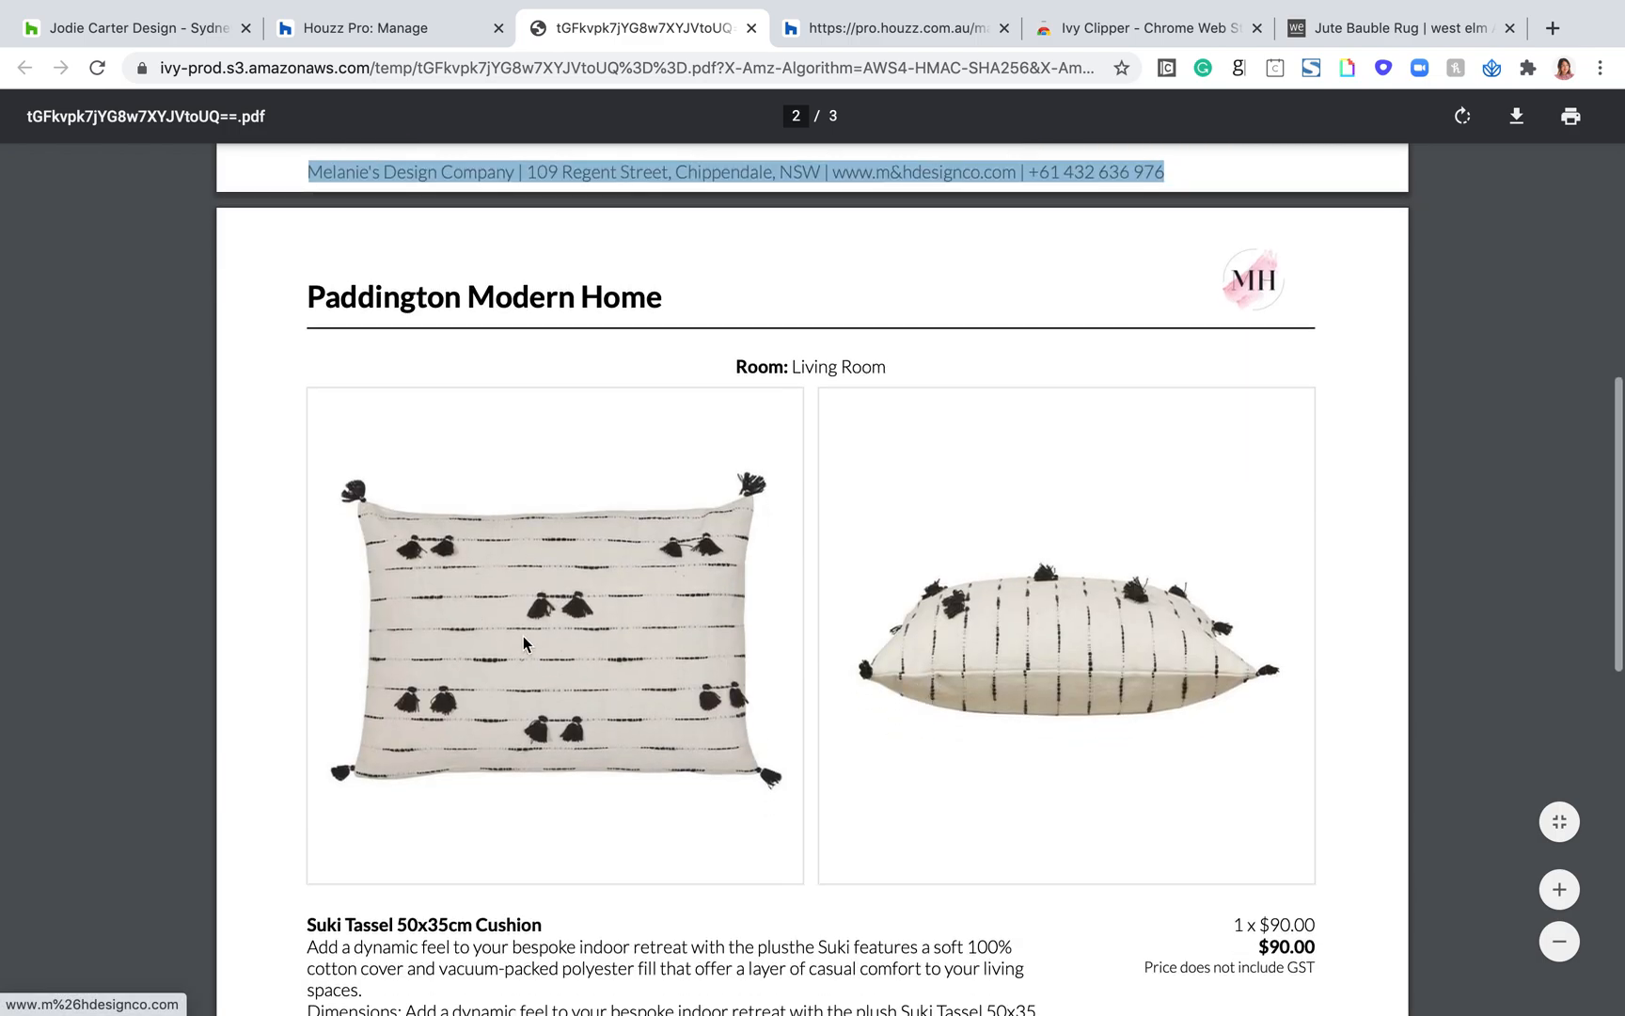
{"action": "scroll", "coordinate": [728, 683], "scroll_direction": "down", "scroll_amount": 10}
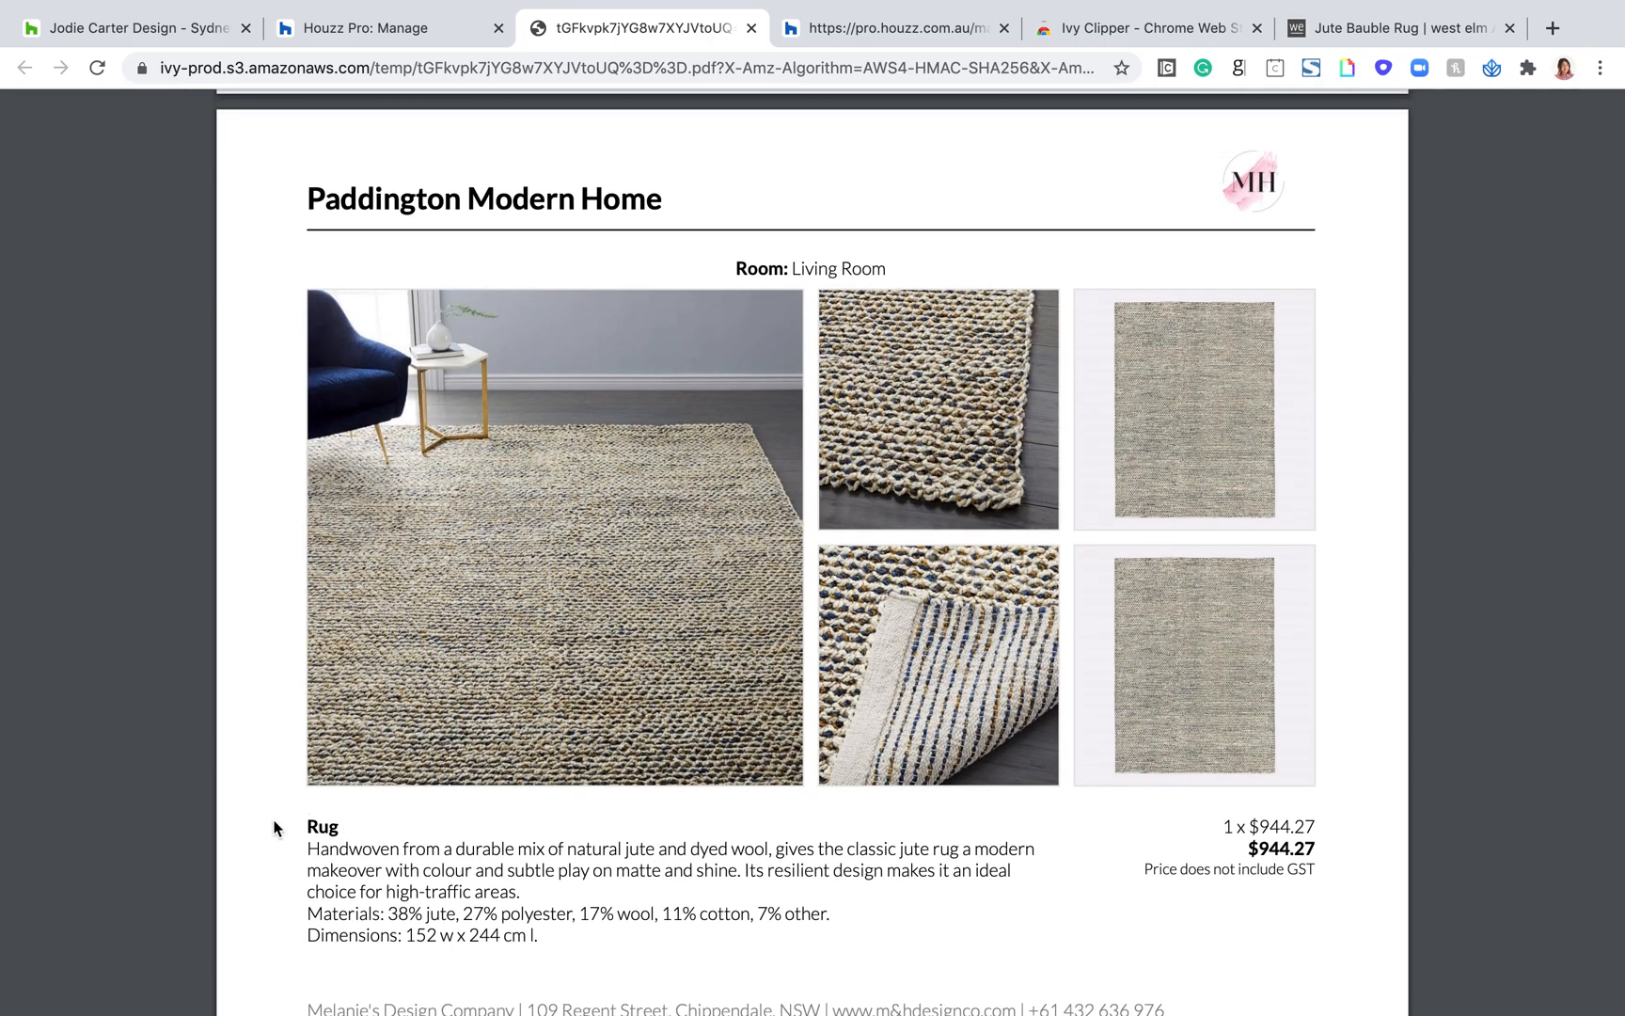
{"action": "double_click", "coordinate": [320, 825]}
{"action": "scroll", "coordinate": [542, 840], "scroll_direction": "down", "scroll_amount": 1}
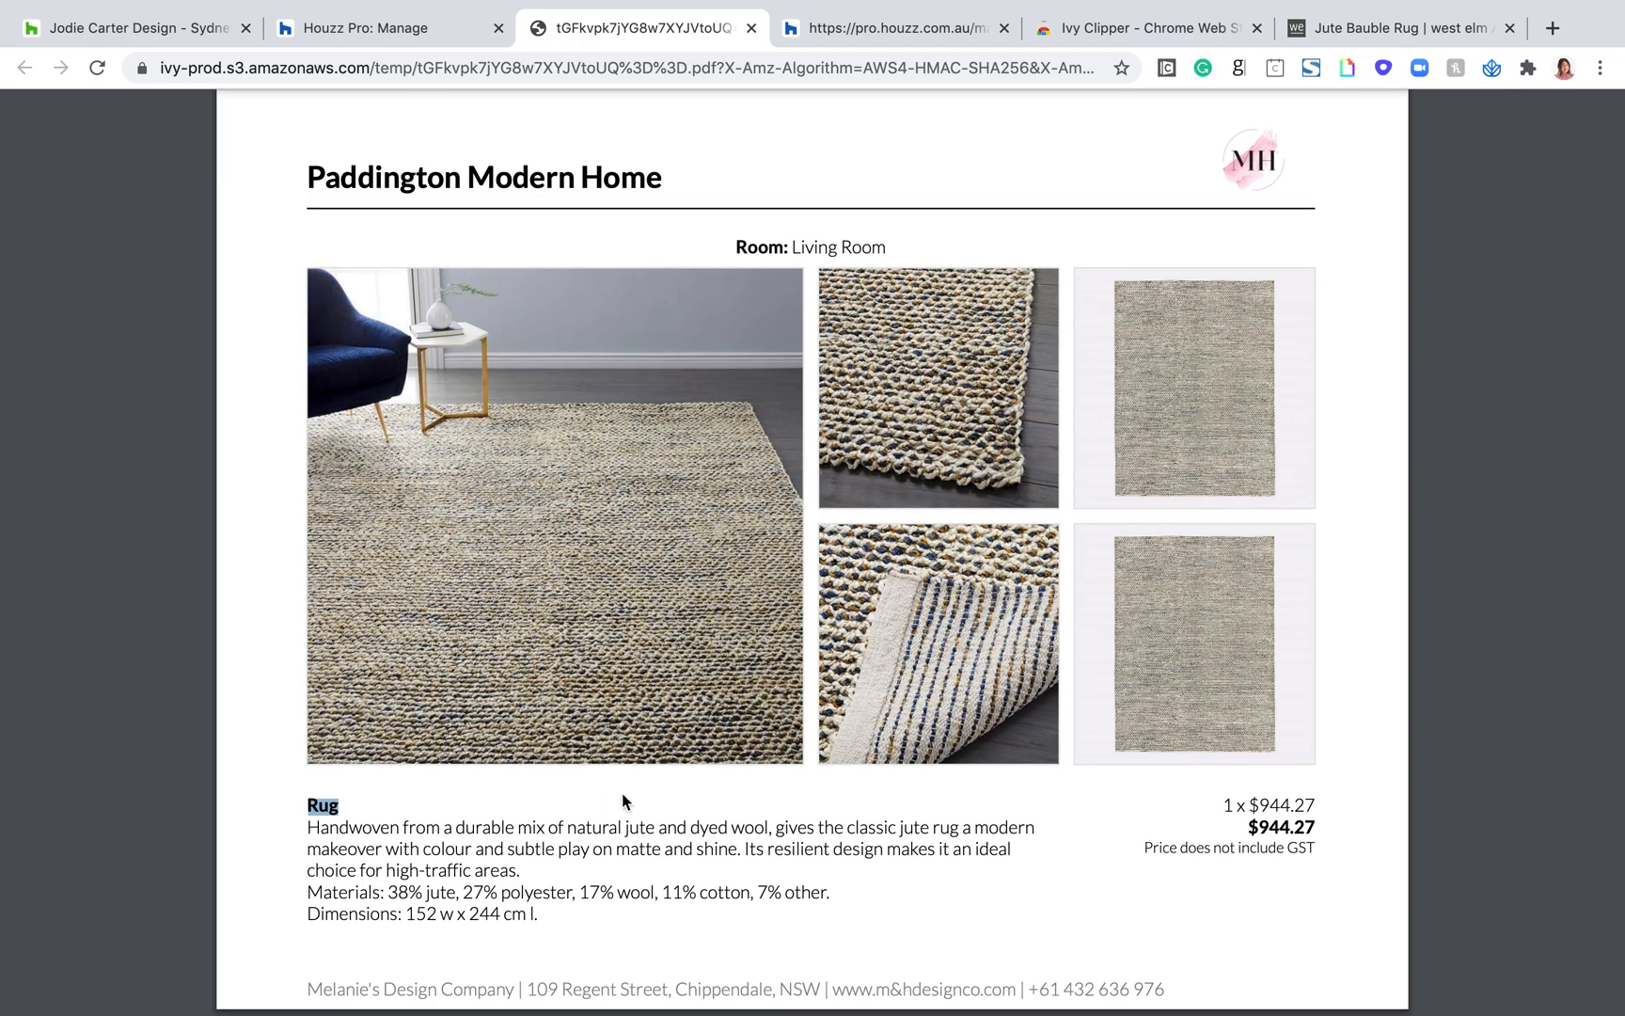
{"action": "scroll", "coordinate": [623, 802], "scroll_direction": "up", "scroll_amount": 15}
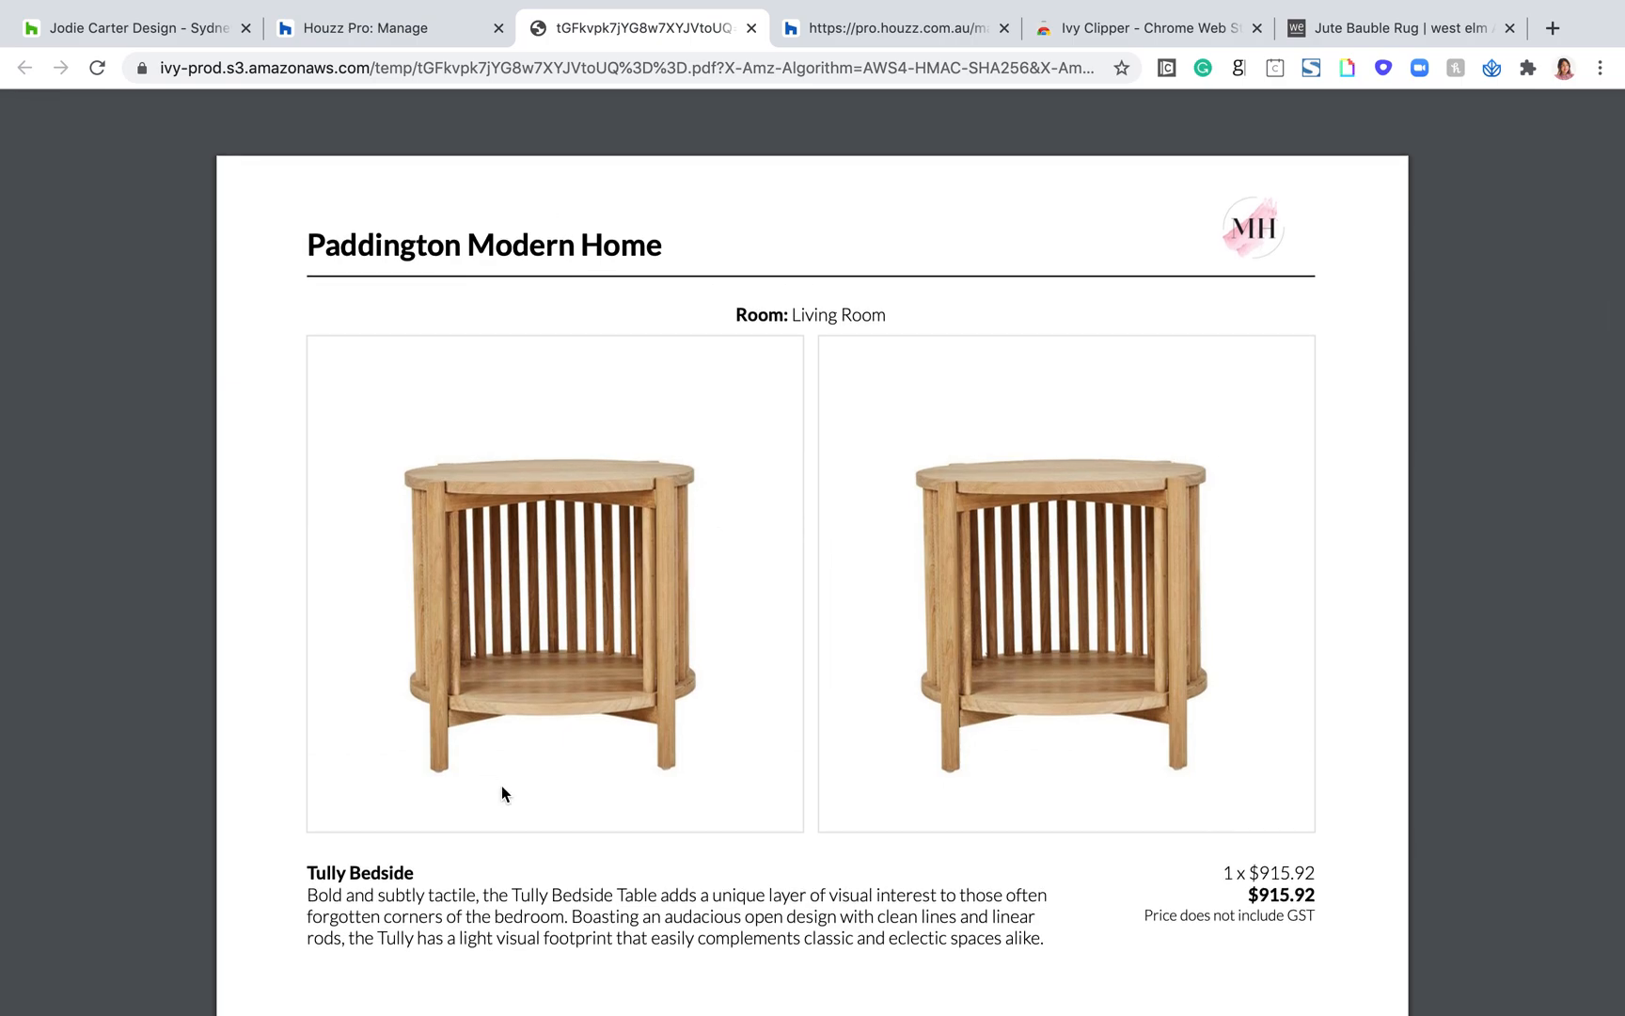
{"action": "scroll", "coordinate": [501, 793], "scroll_direction": "down", "scroll_amount": 12}
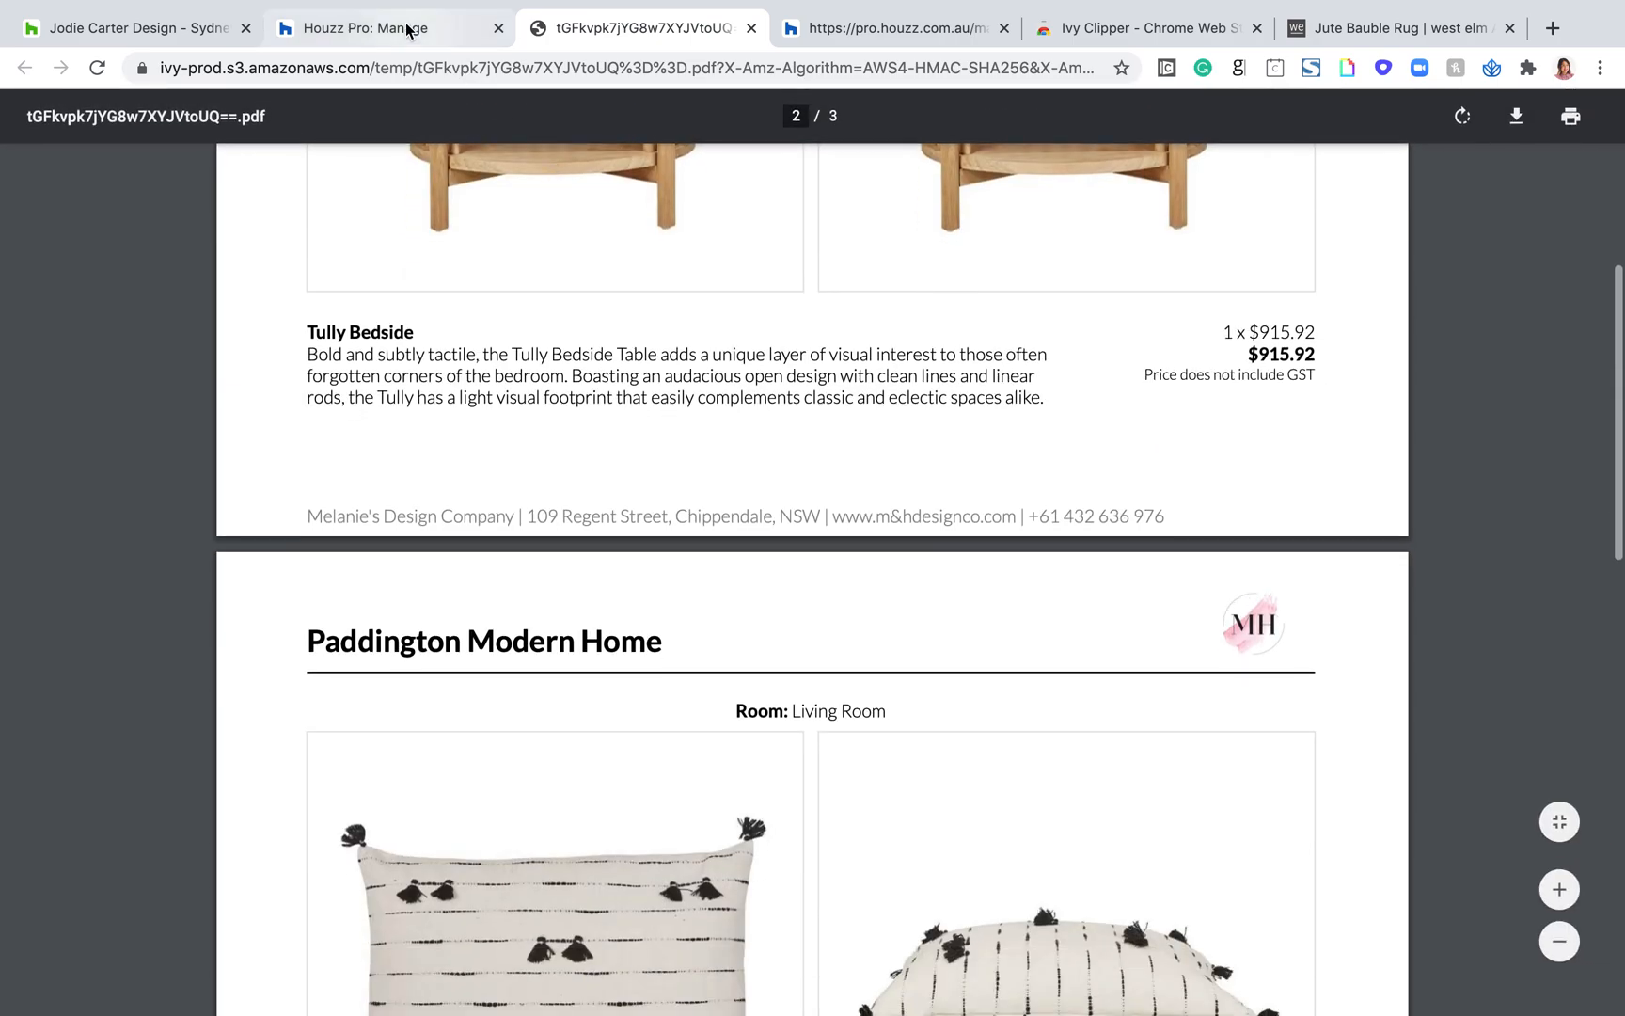
Step: Return to the Living Room board and open the form for sending it to the client
{"action": "left_click", "coordinate": [407, 31]}
{"action": "scroll", "coordinate": [770, 346], "scroll_direction": "down", "scroll_amount": 1}
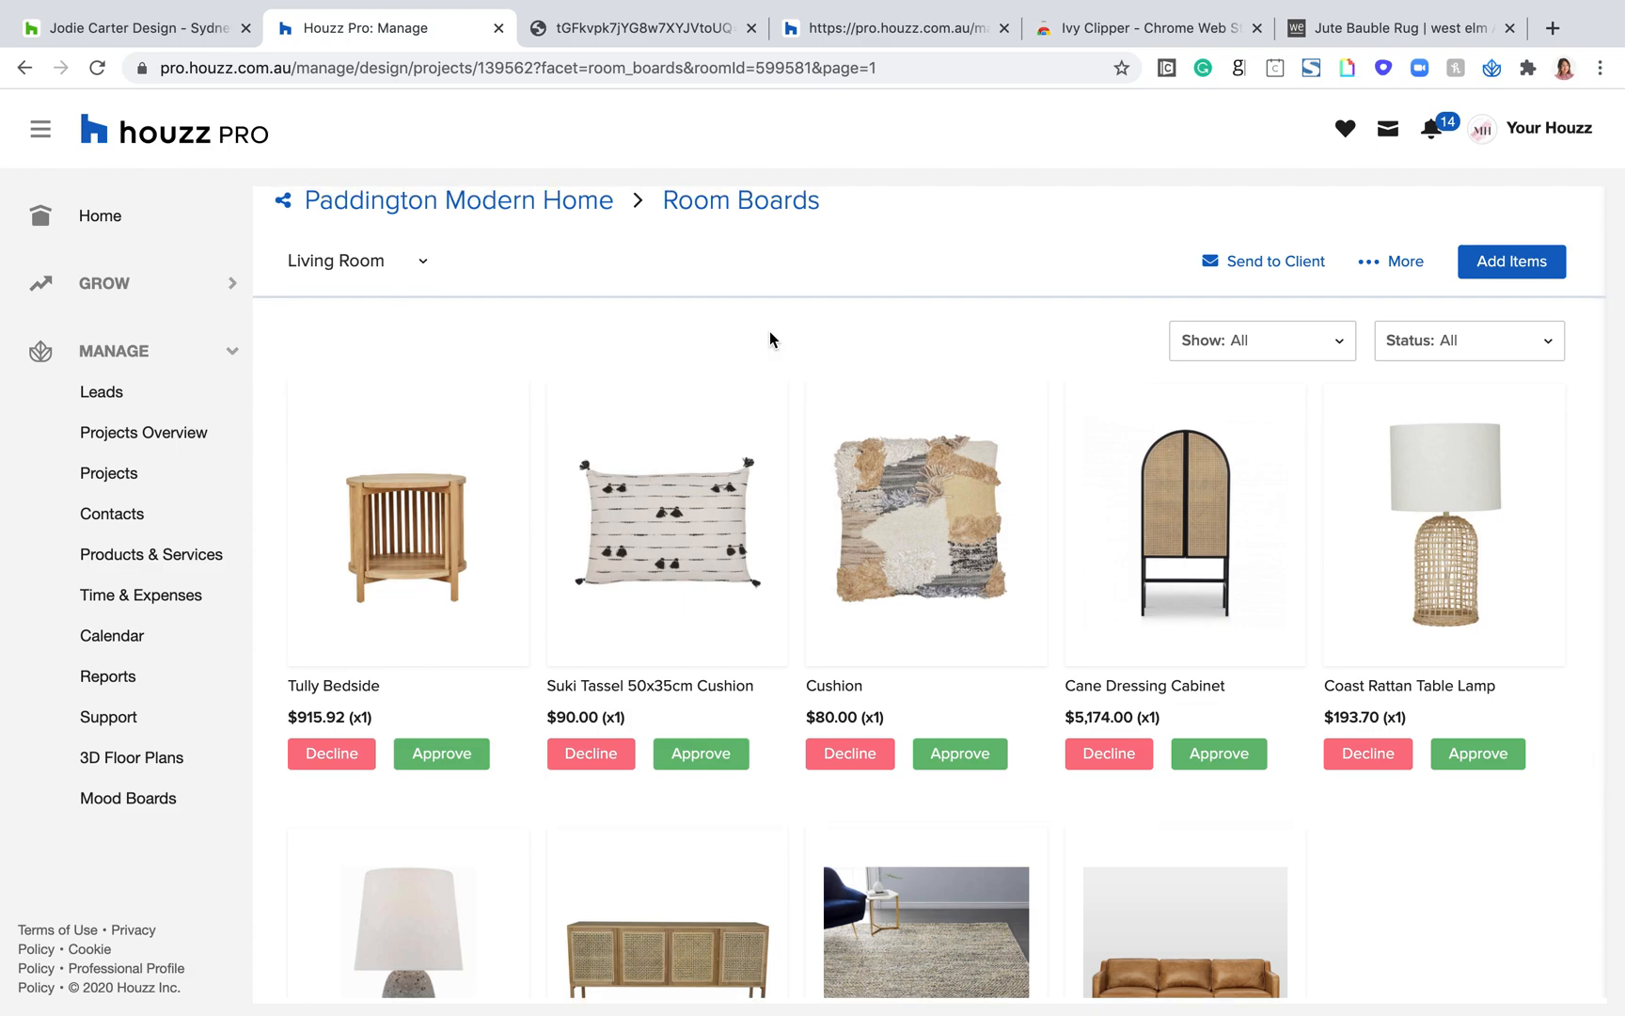
{"action": "scroll", "coordinate": [770, 339], "scroll_direction": "down", "scroll_amount": 1}
{"action": "scroll", "coordinate": [867, 372], "scroll_direction": "up", "scroll_amount": 2}
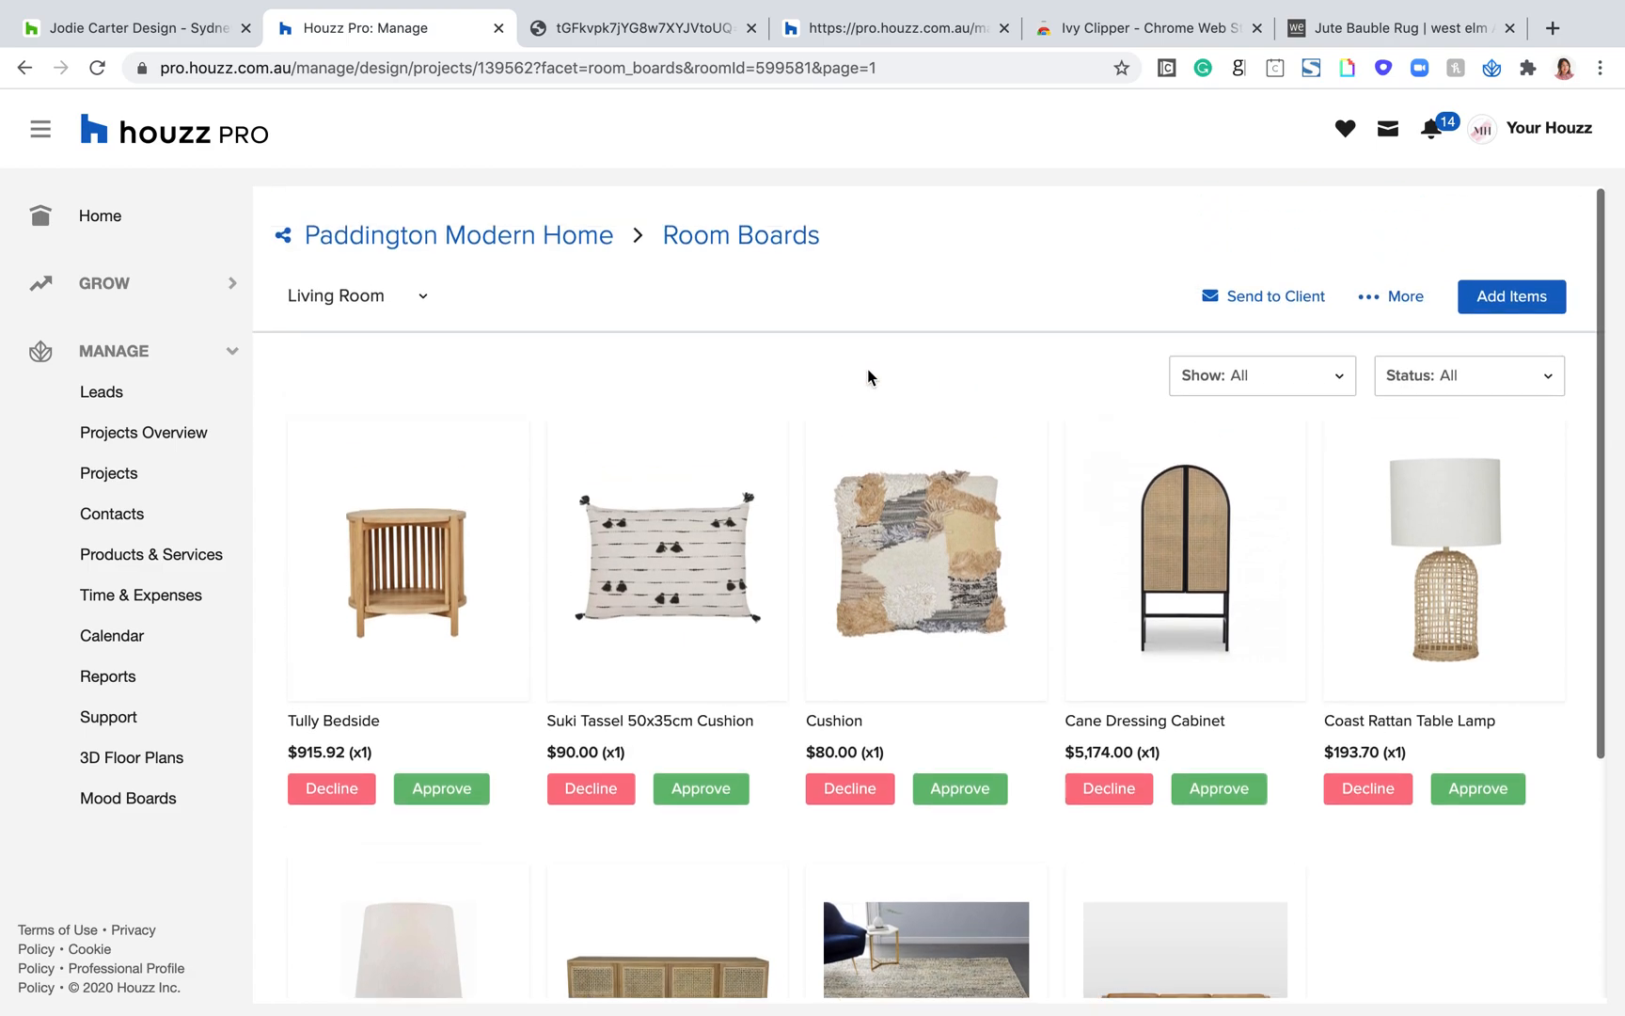
{"action": "scroll", "coordinate": [542, 682], "scroll_direction": "down", "scroll_amount": 5}
{"action": "scroll", "coordinate": [1114, 675], "scroll_direction": "up", "scroll_amount": 5}
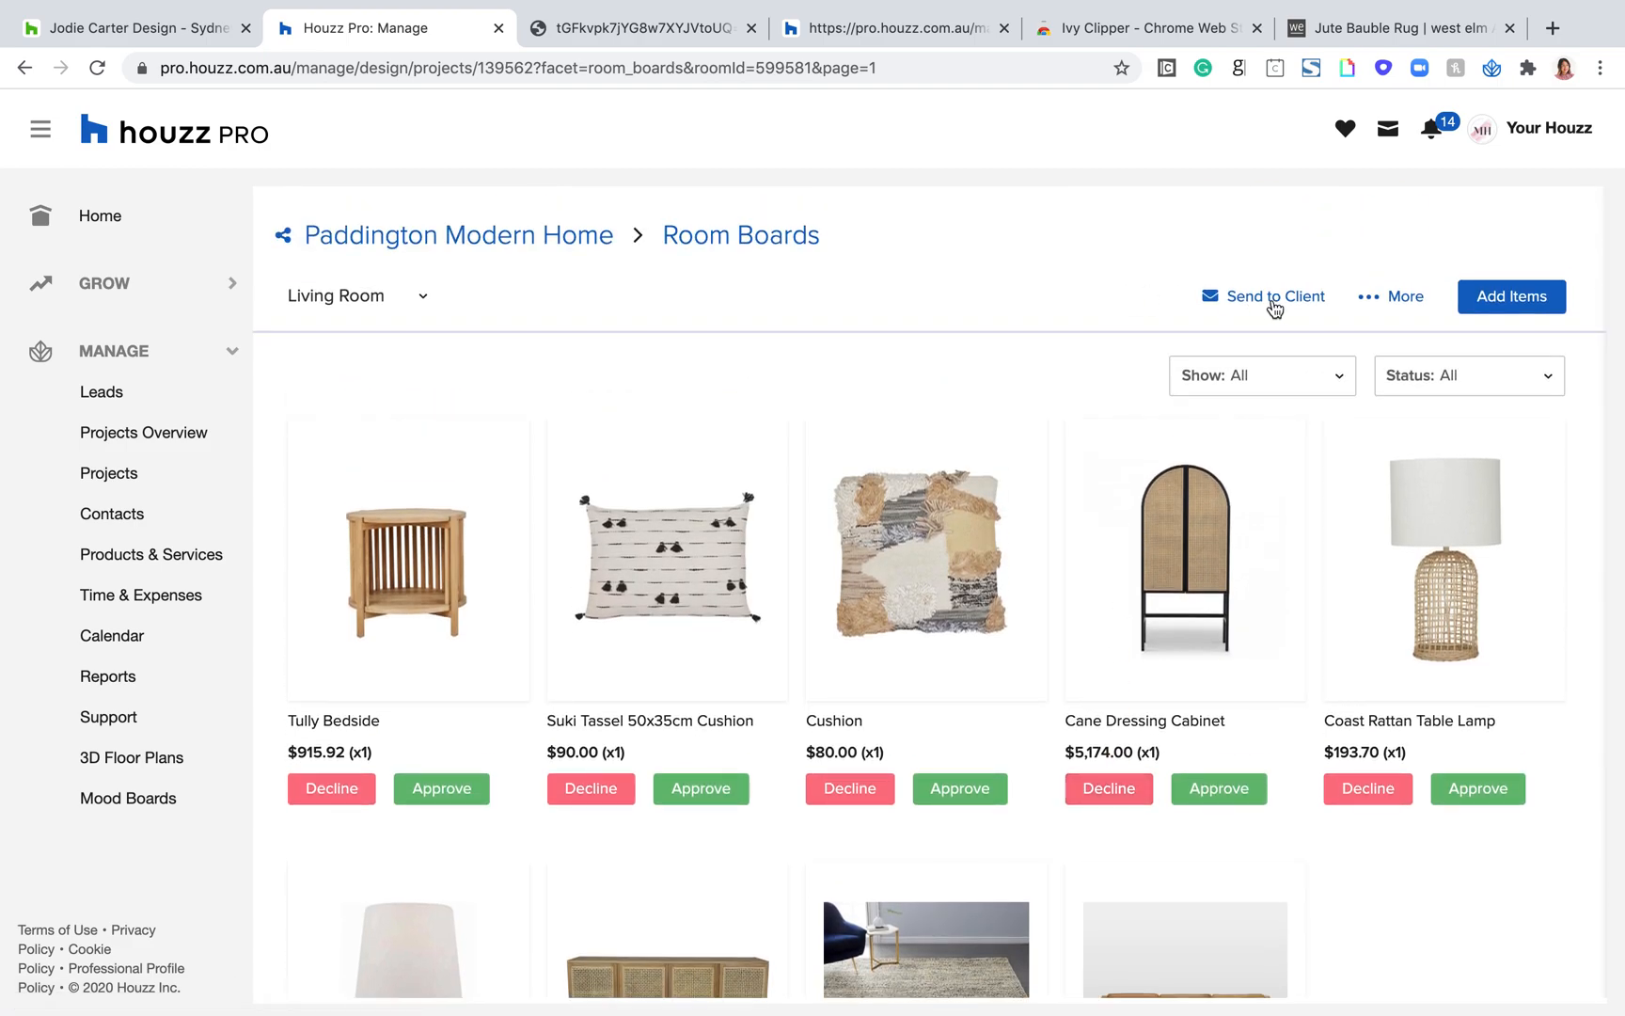
{"action": "left_click", "coordinate": [1268, 301]}
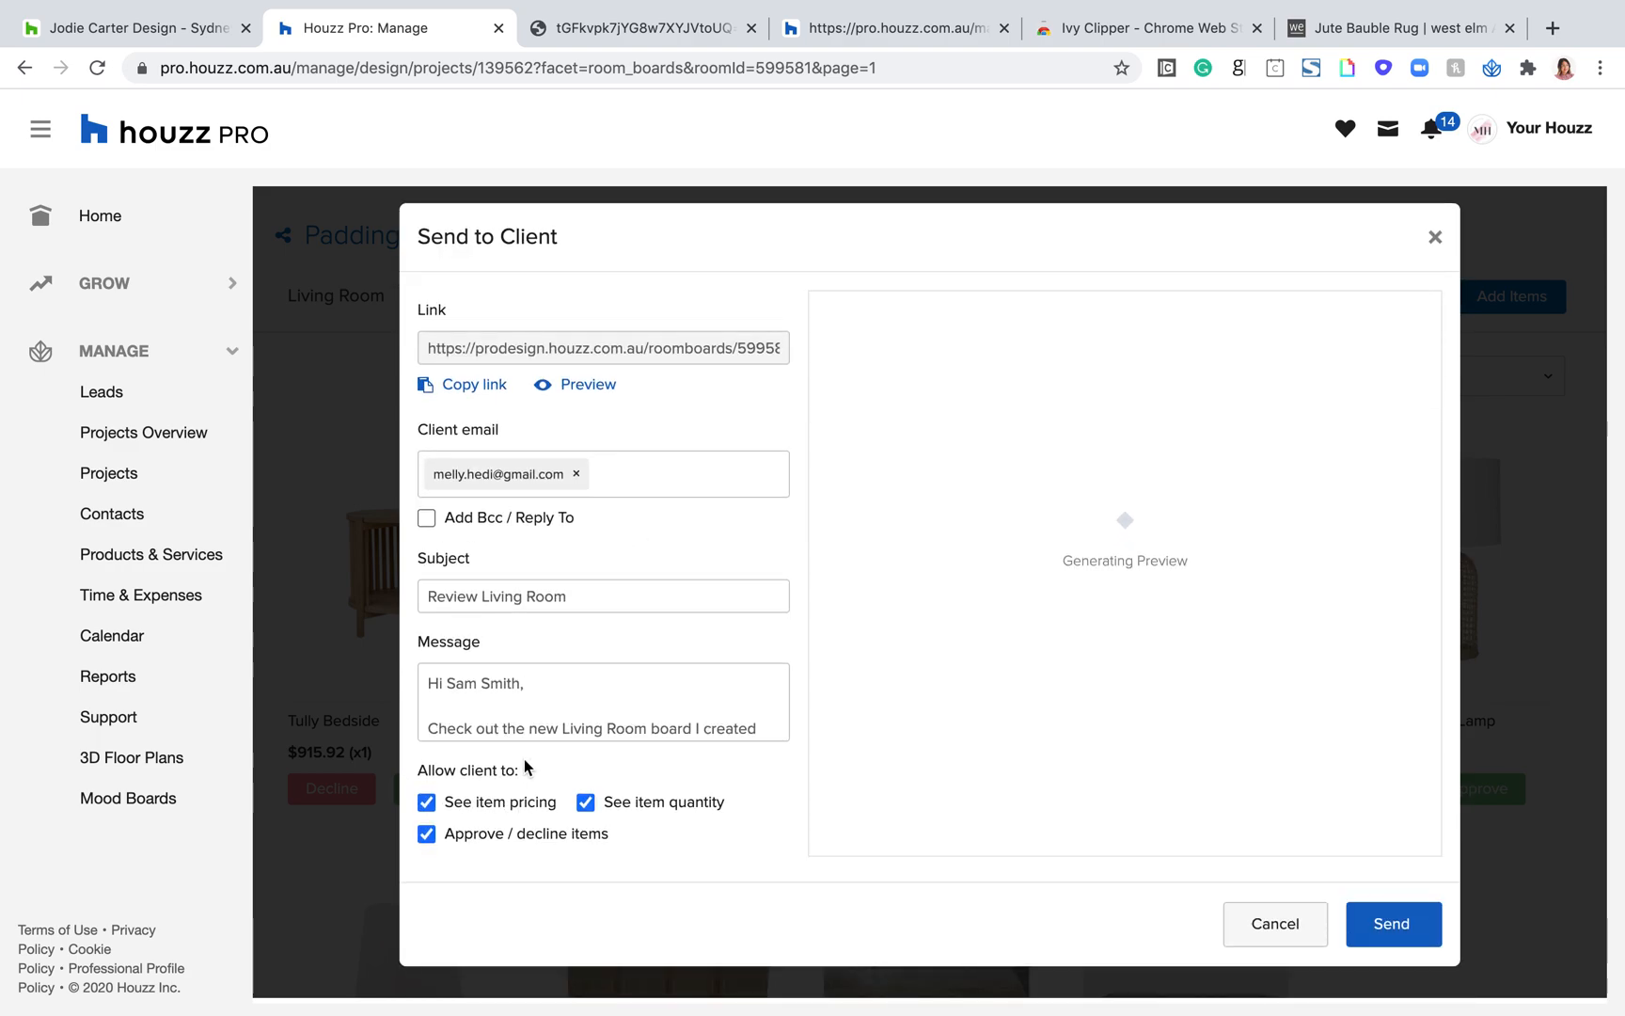
Step: Review the client permissions for seeing item pricing and quantity and for approving or declining items
{"action": "triple_click", "coordinate": [425, 764]}
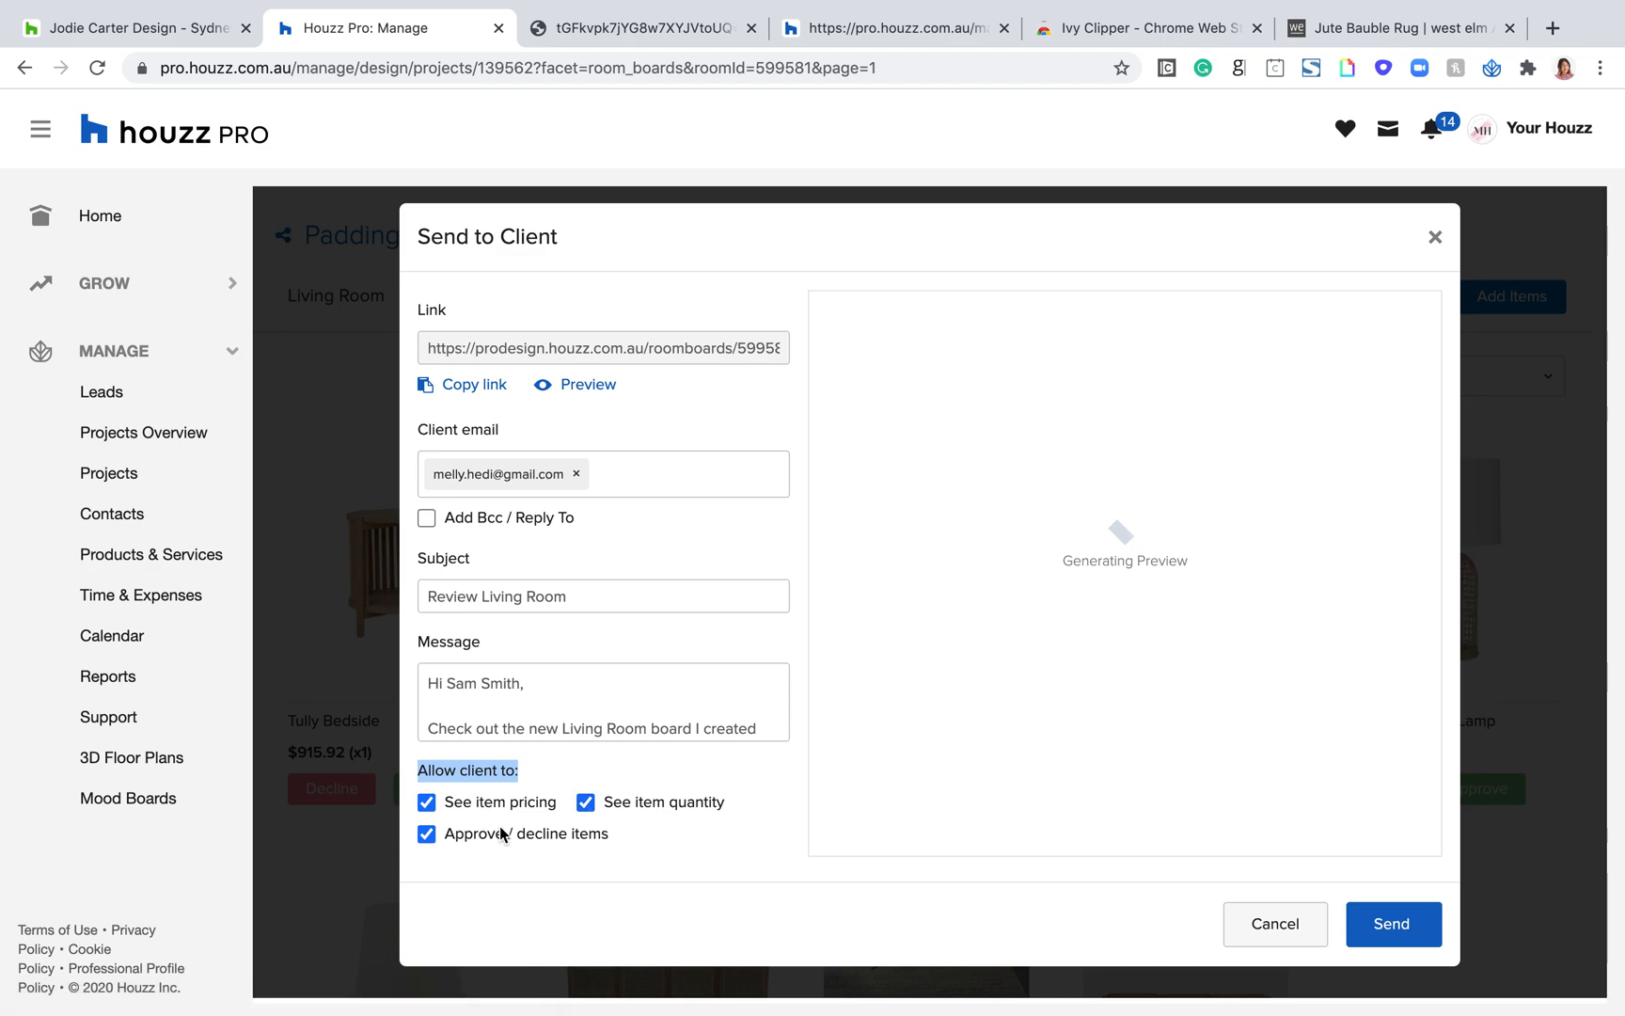
{"action": "left_click", "coordinate": [430, 806]}
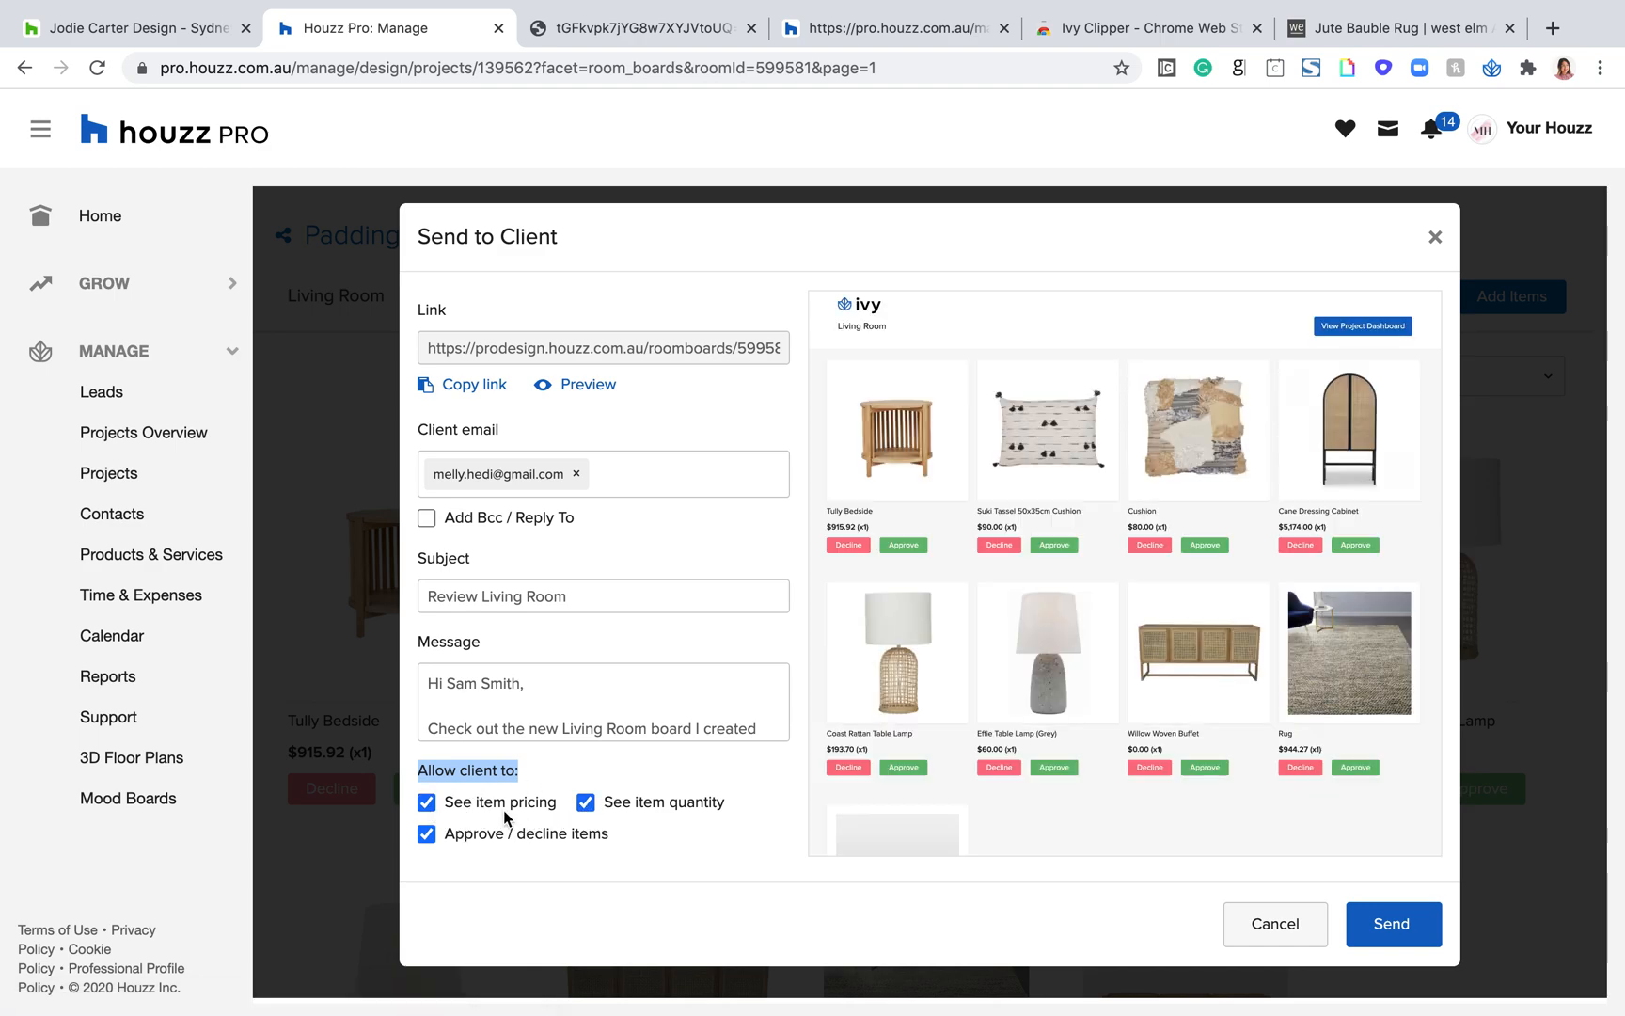
{"action": "left_click_drag", "start_coordinate": [598, 840], "coordinate": [444, 834]}
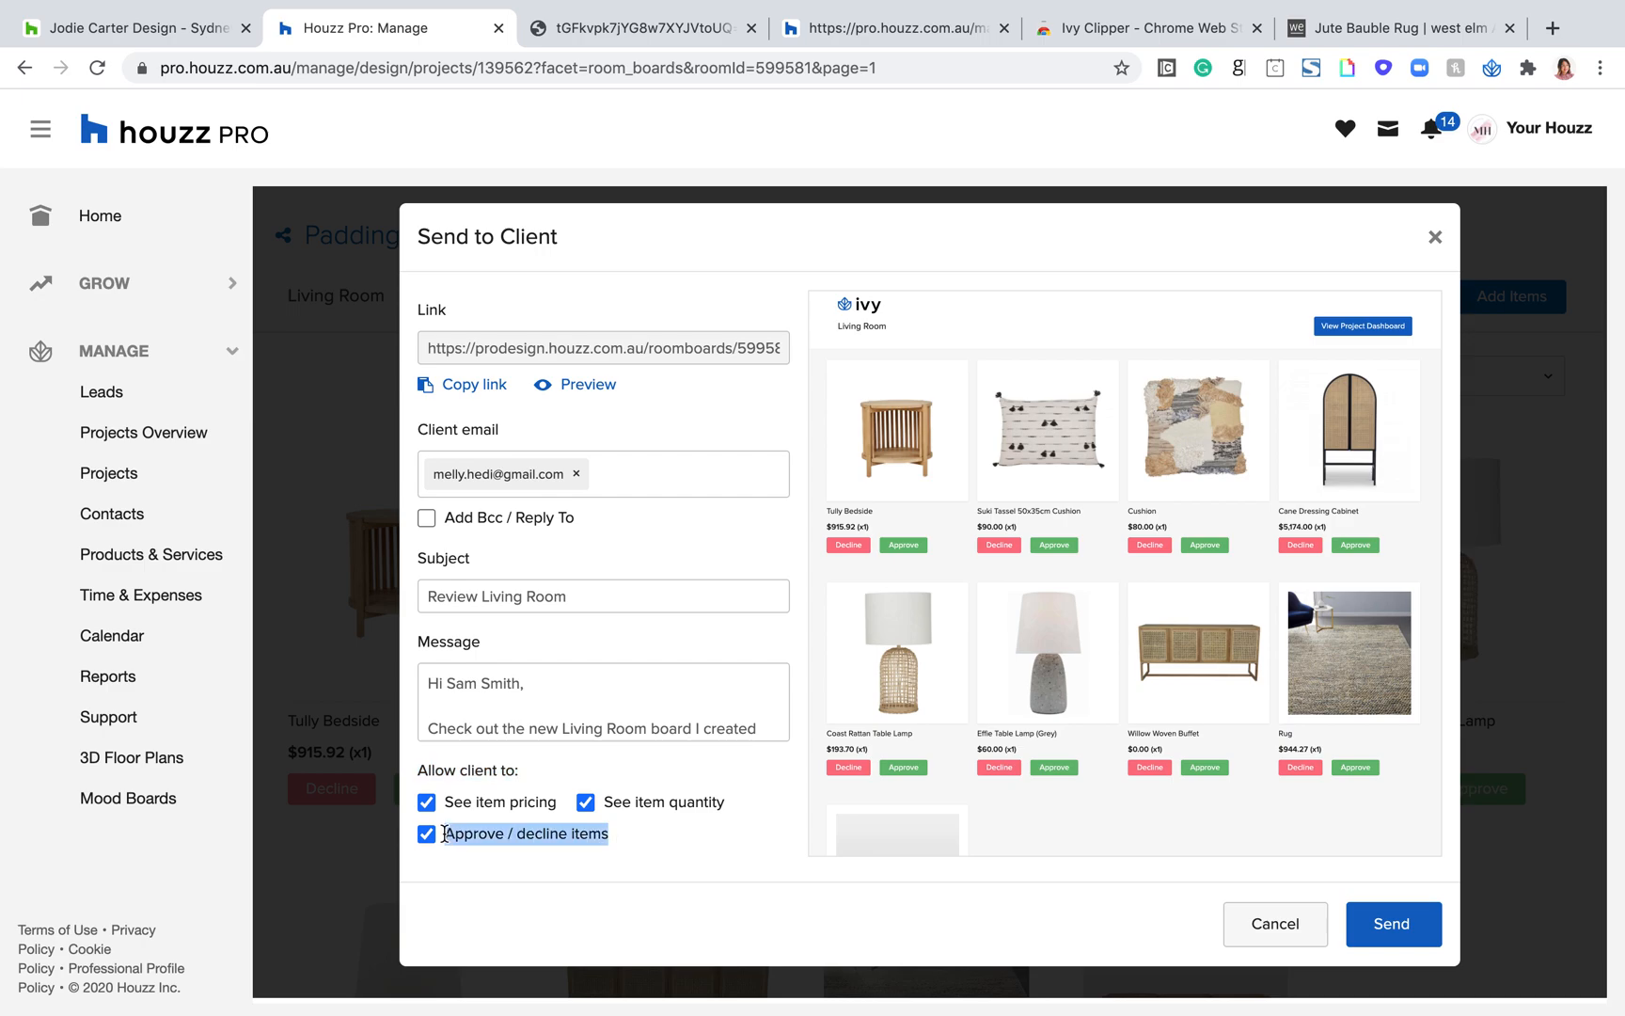
{"action": "left_click", "coordinate": [703, 845]}
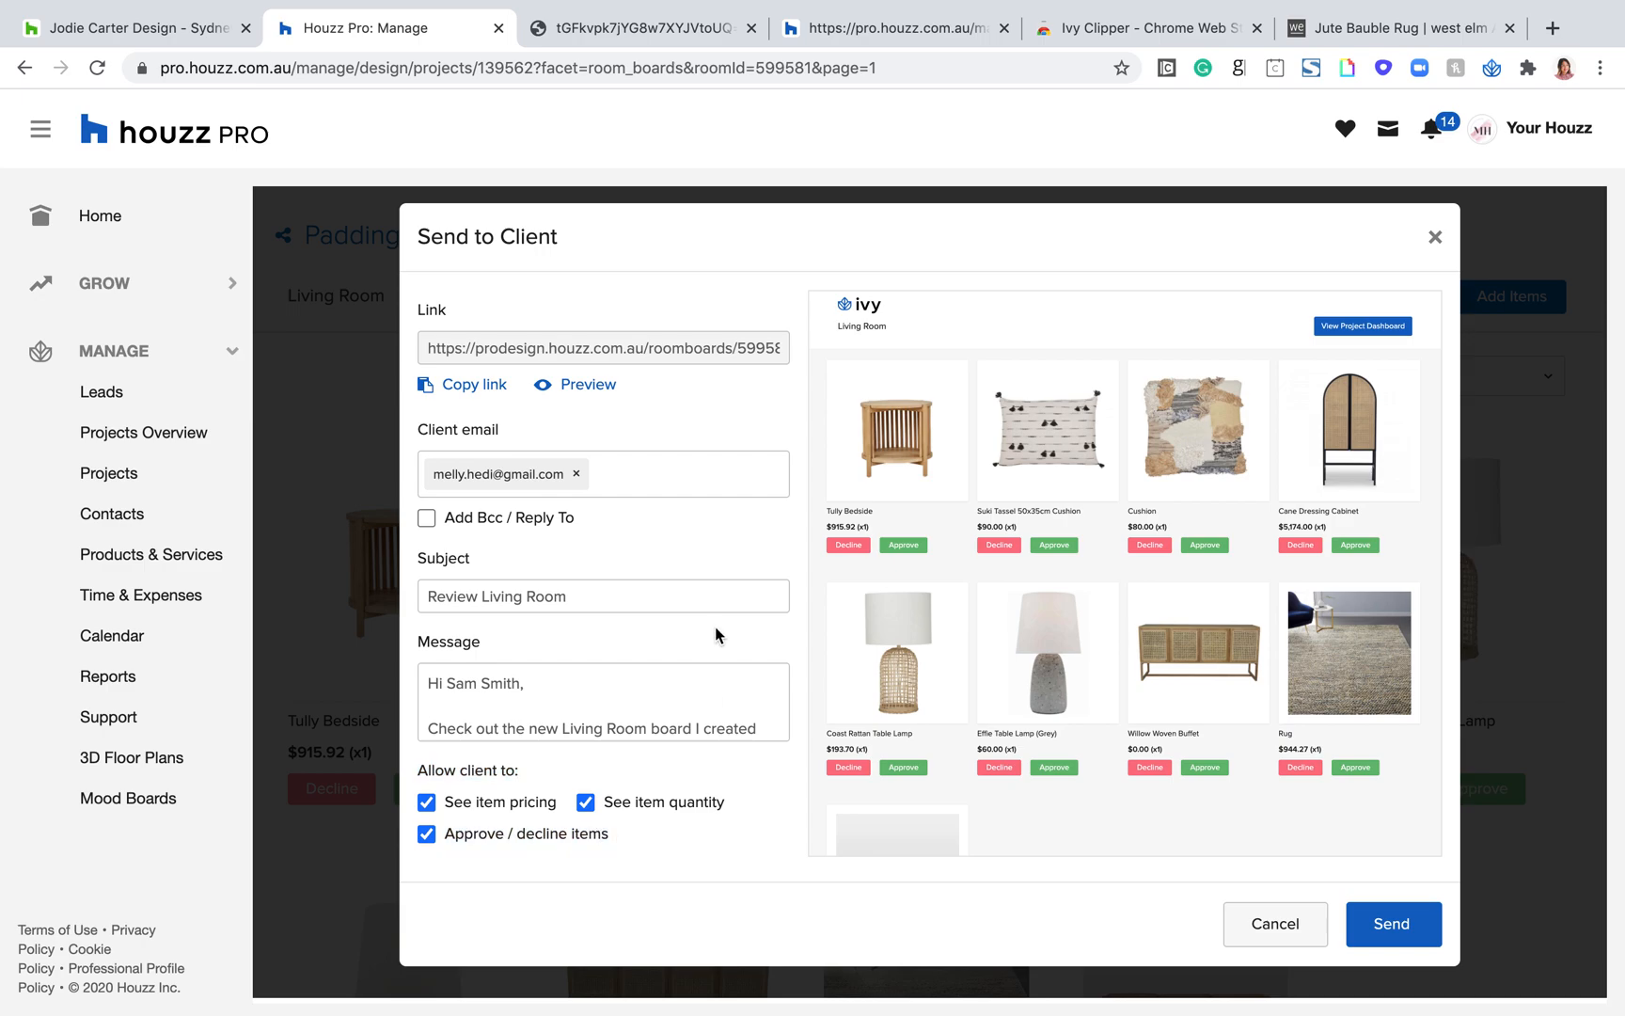
Step: Preview the client's view of the Living Room board and look through its items
{"action": "left_click", "coordinate": [583, 386]}
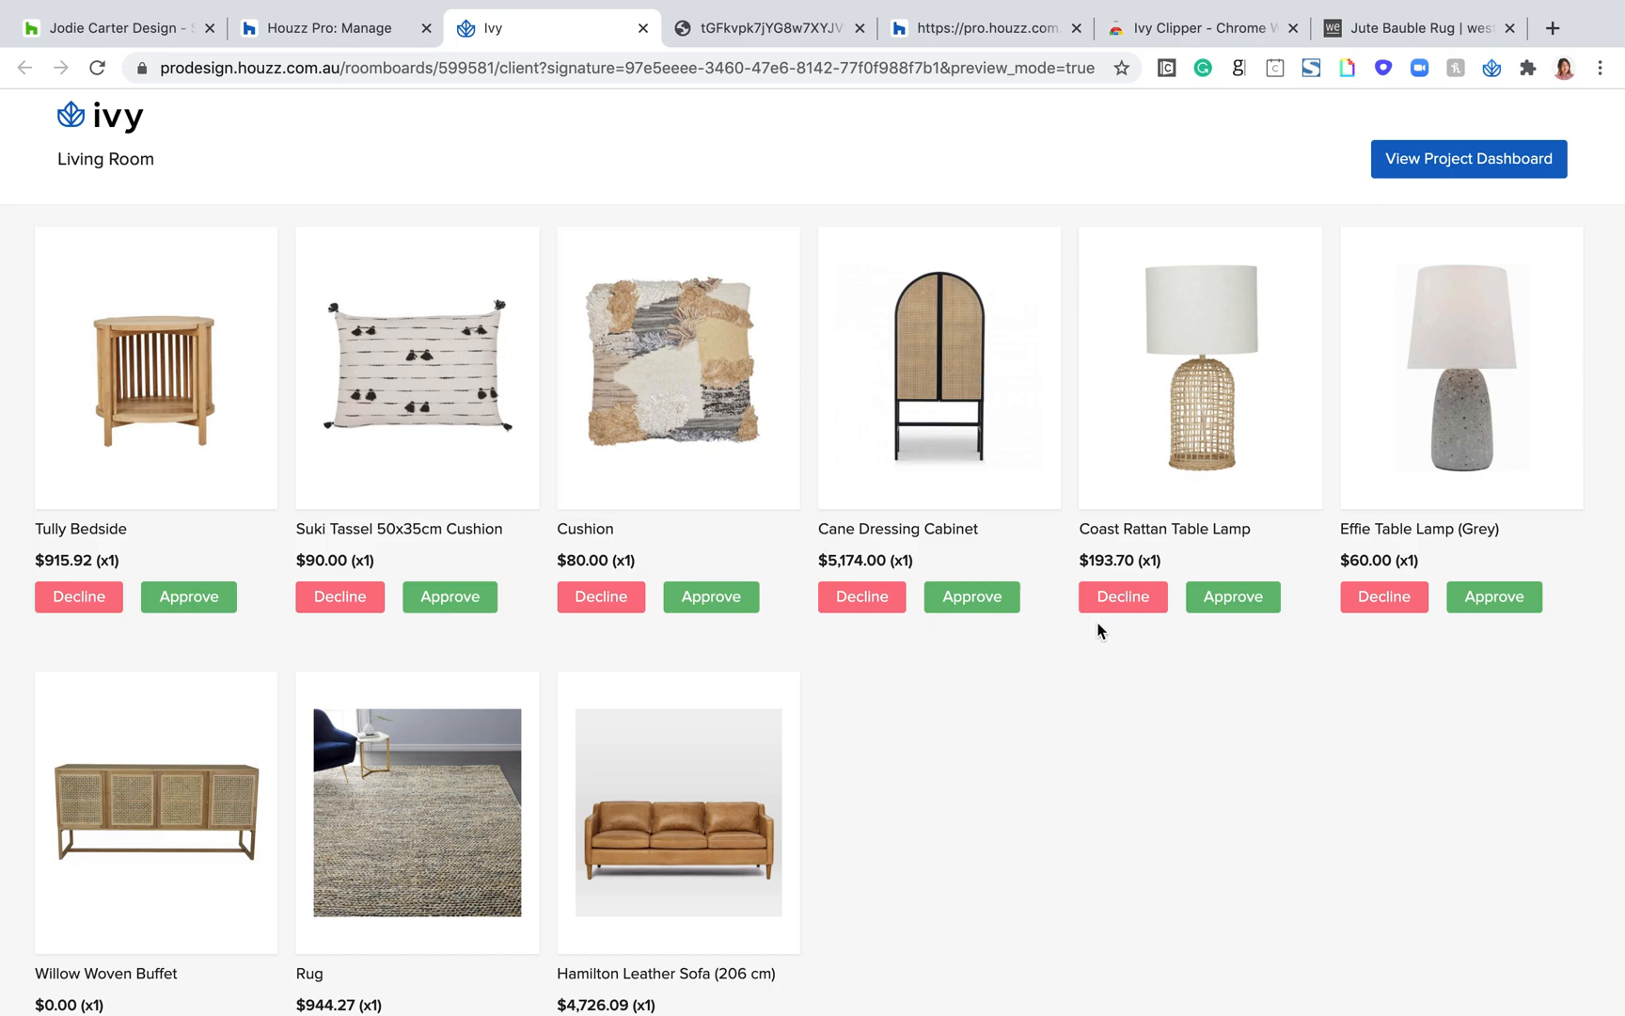
{"action": "scroll", "coordinate": [1078, 630], "scroll_direction": "down", "scroll_amount": 1}
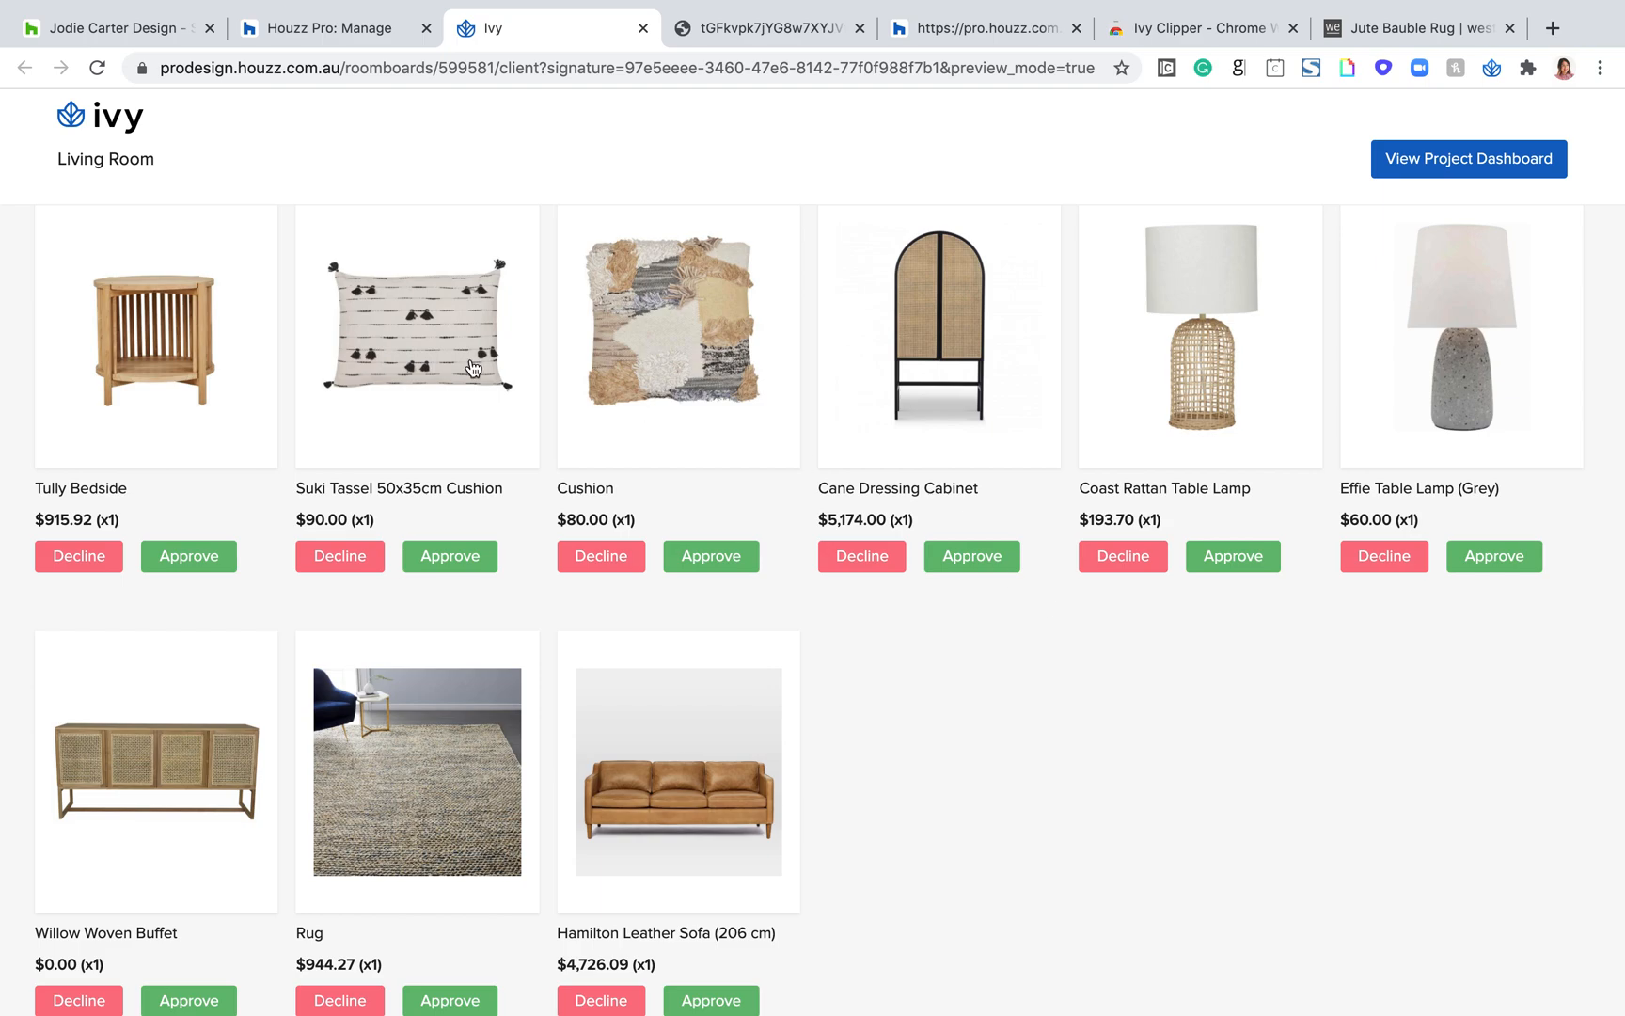
Step: Look through the product photos and details of the Tully Bedside and the Suki Tassel 50x35cm Cushion in the client preview
{"action": "left_click", "coordinate": [112, 379]}
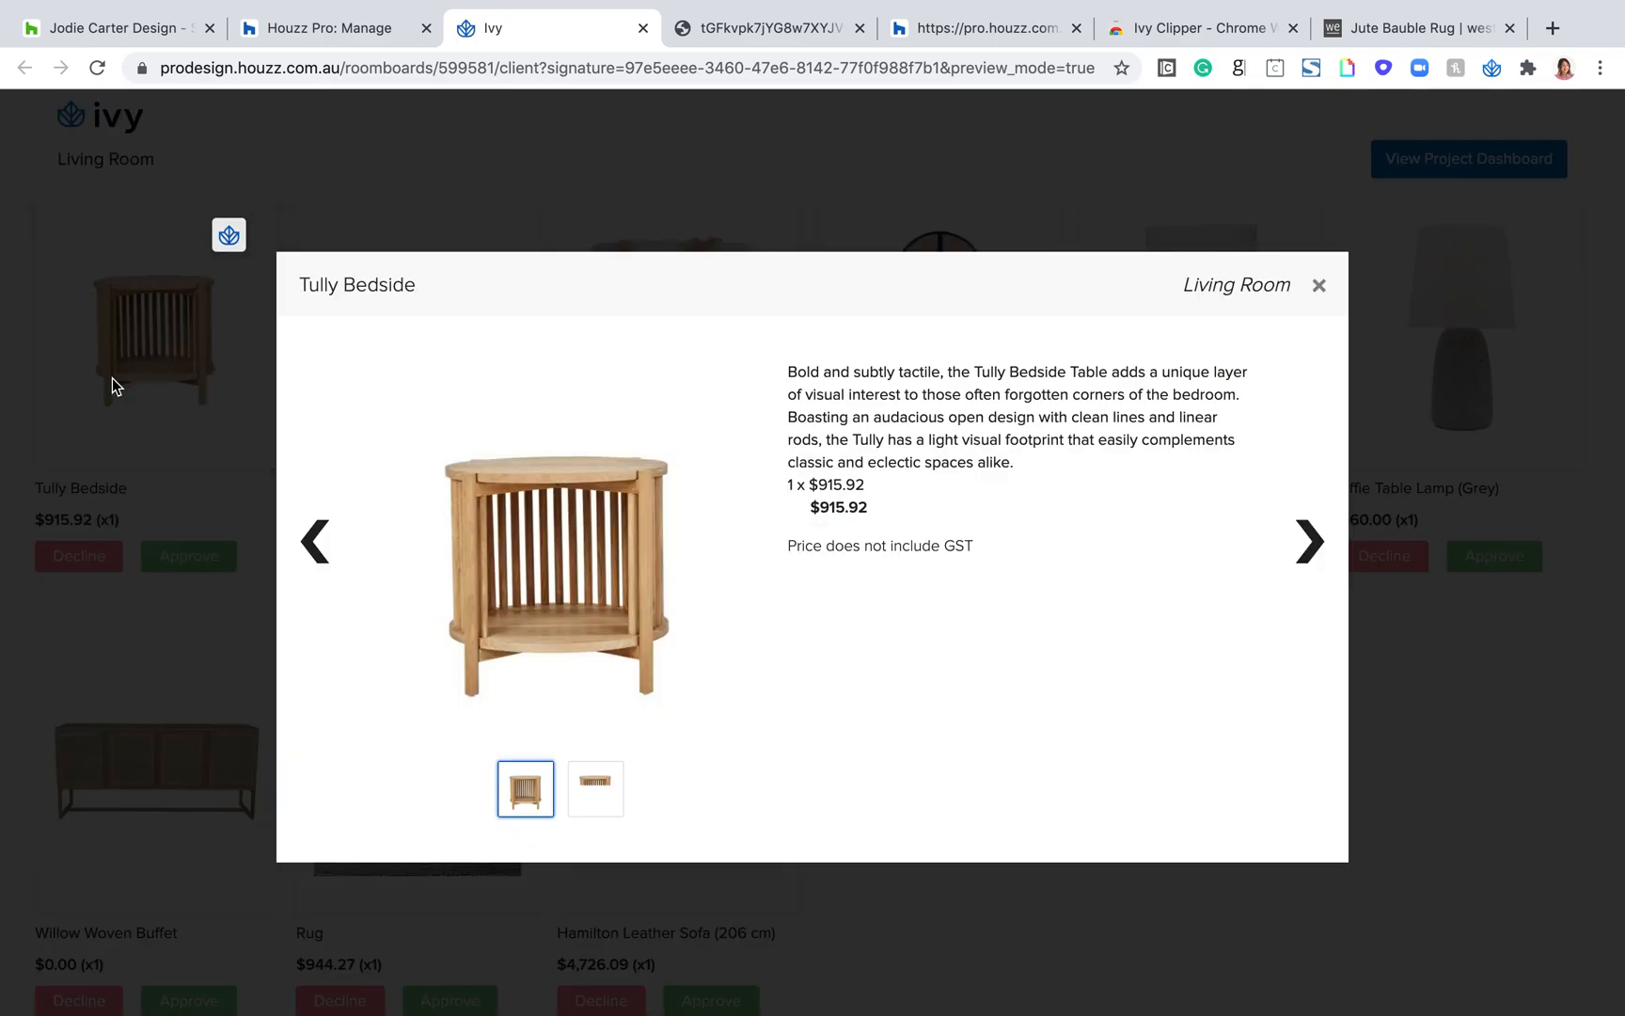
{"action": "left_click", "coordinate": [586, 793]}
{"action": "left_click", "coordinate": [529, 807]}
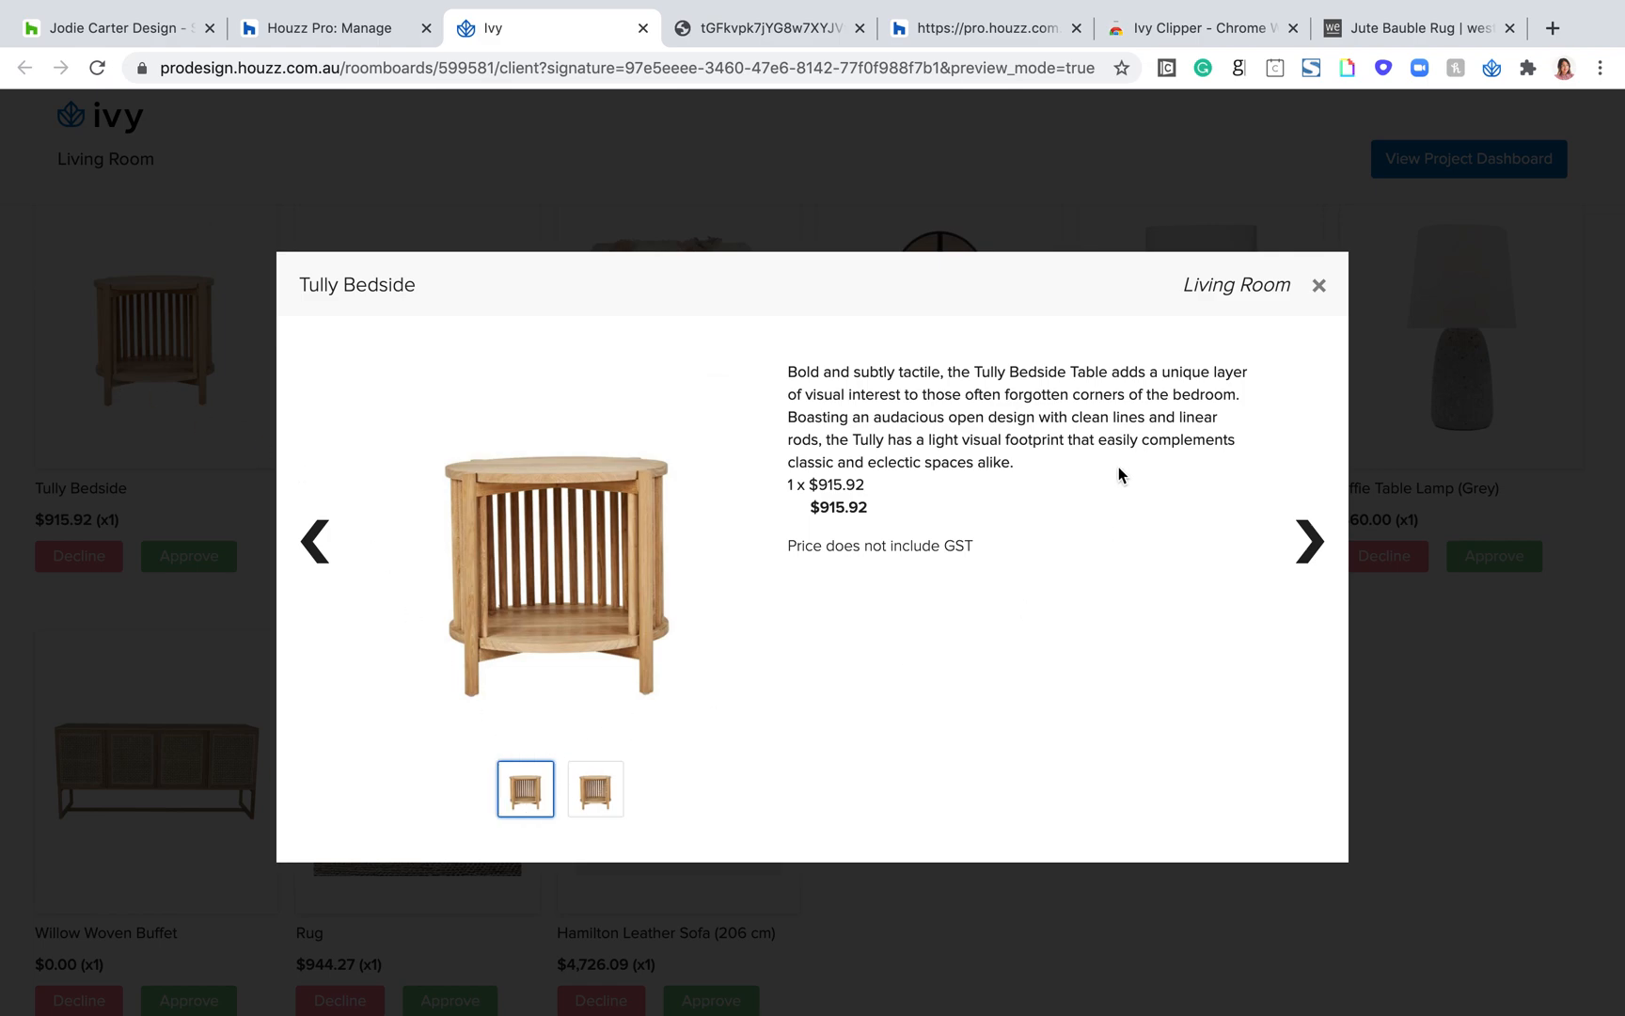
{"action": "left_click", "coordinate": [1307, 547]}
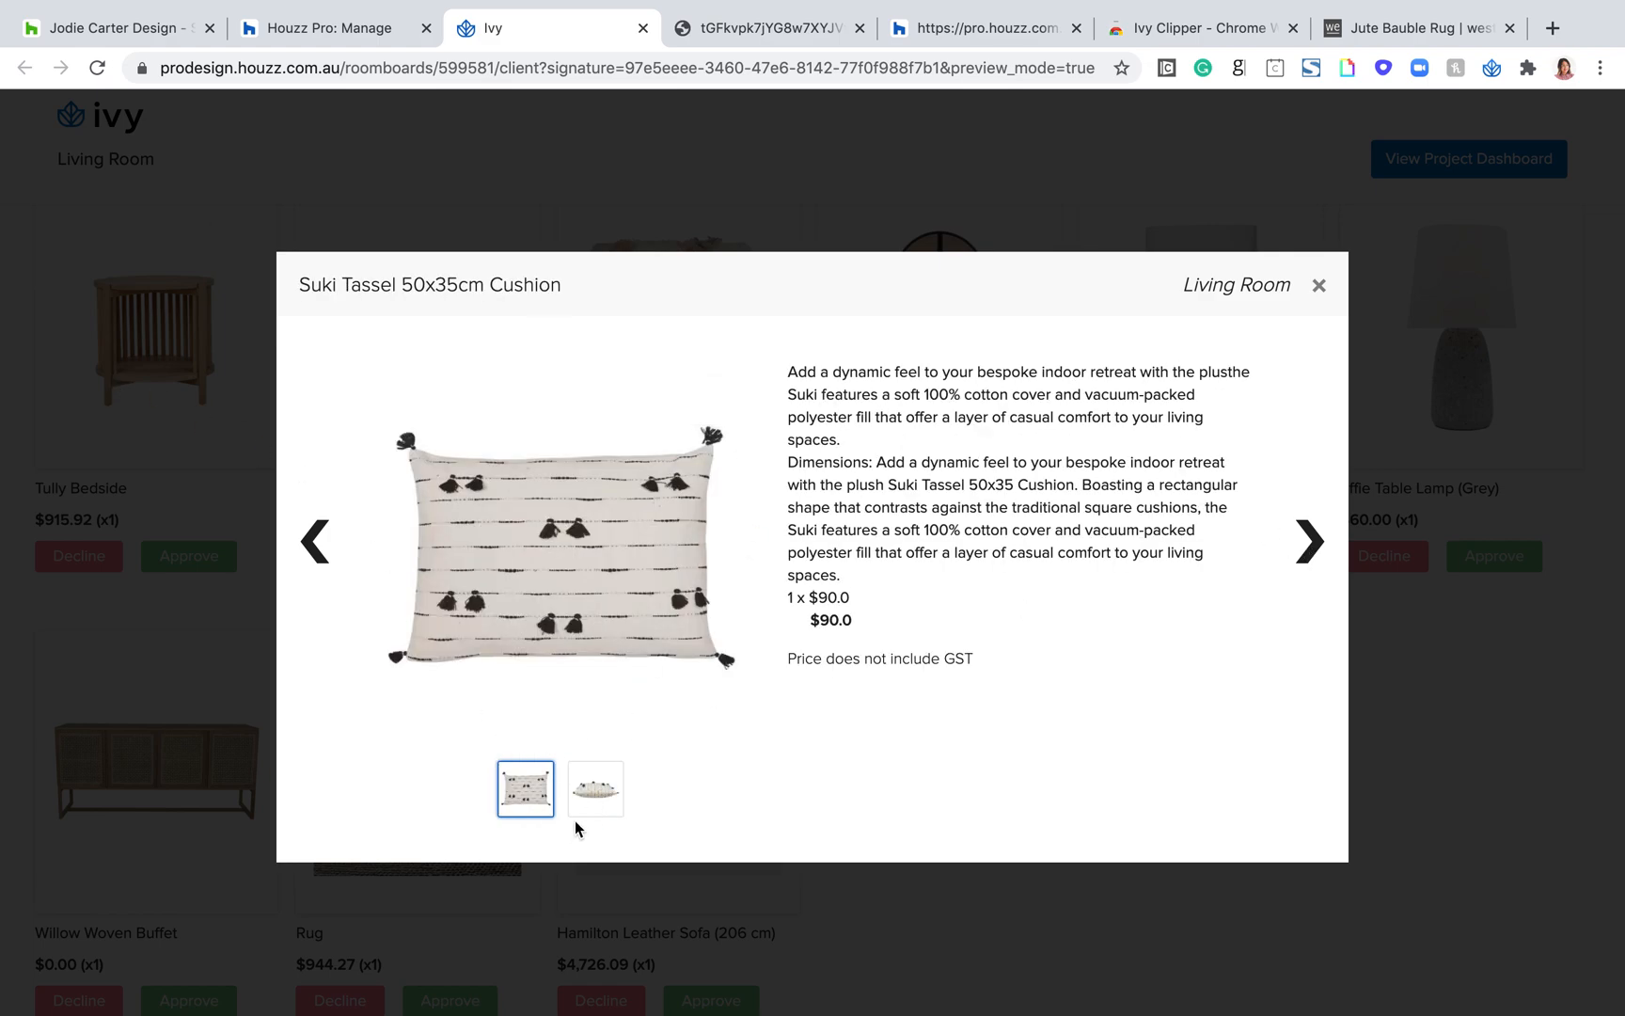
{"action": "left_click", "coordinate": [616, 785]}
{"action": "left_click_drag", "start_coordinate": [896, 616], "coordinate": [834, 364]}
{"action": "left_click", "coordinate": [1304, 543]}
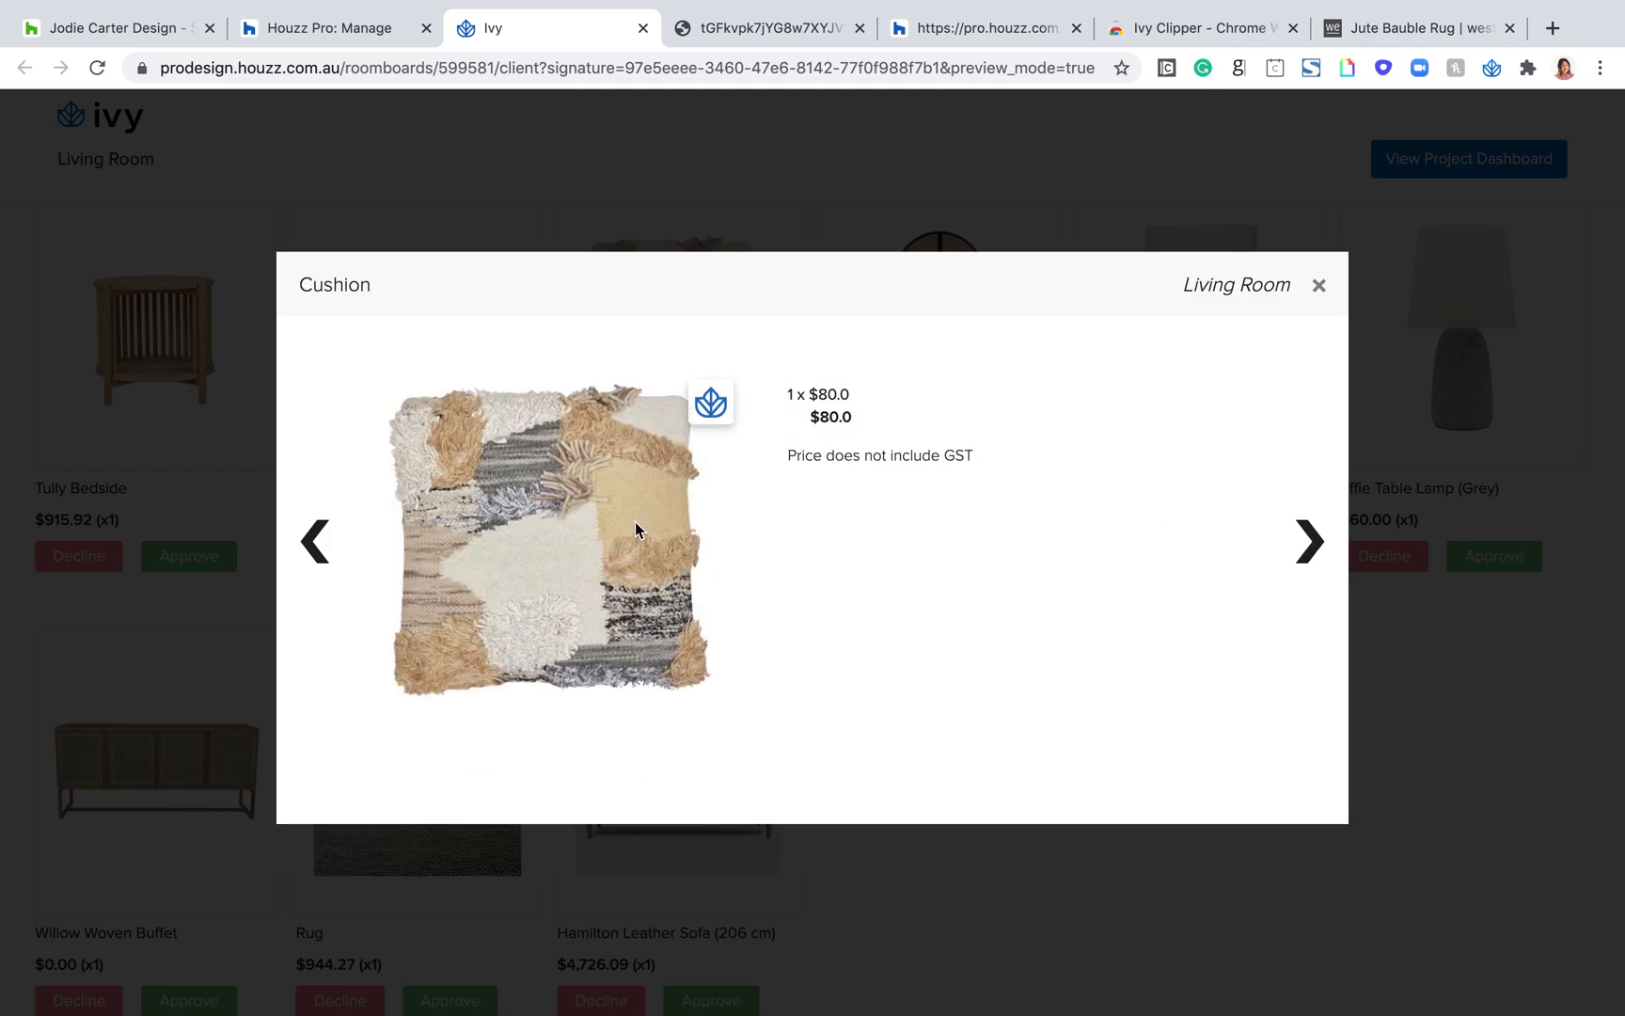
Step: View the details of the Cane Dressing Cabinet with its alternative photos and of the Coast Rattan Table Lamp, closing the item viewer
{"action": "left_click", "coordinate": [1309, 543]}
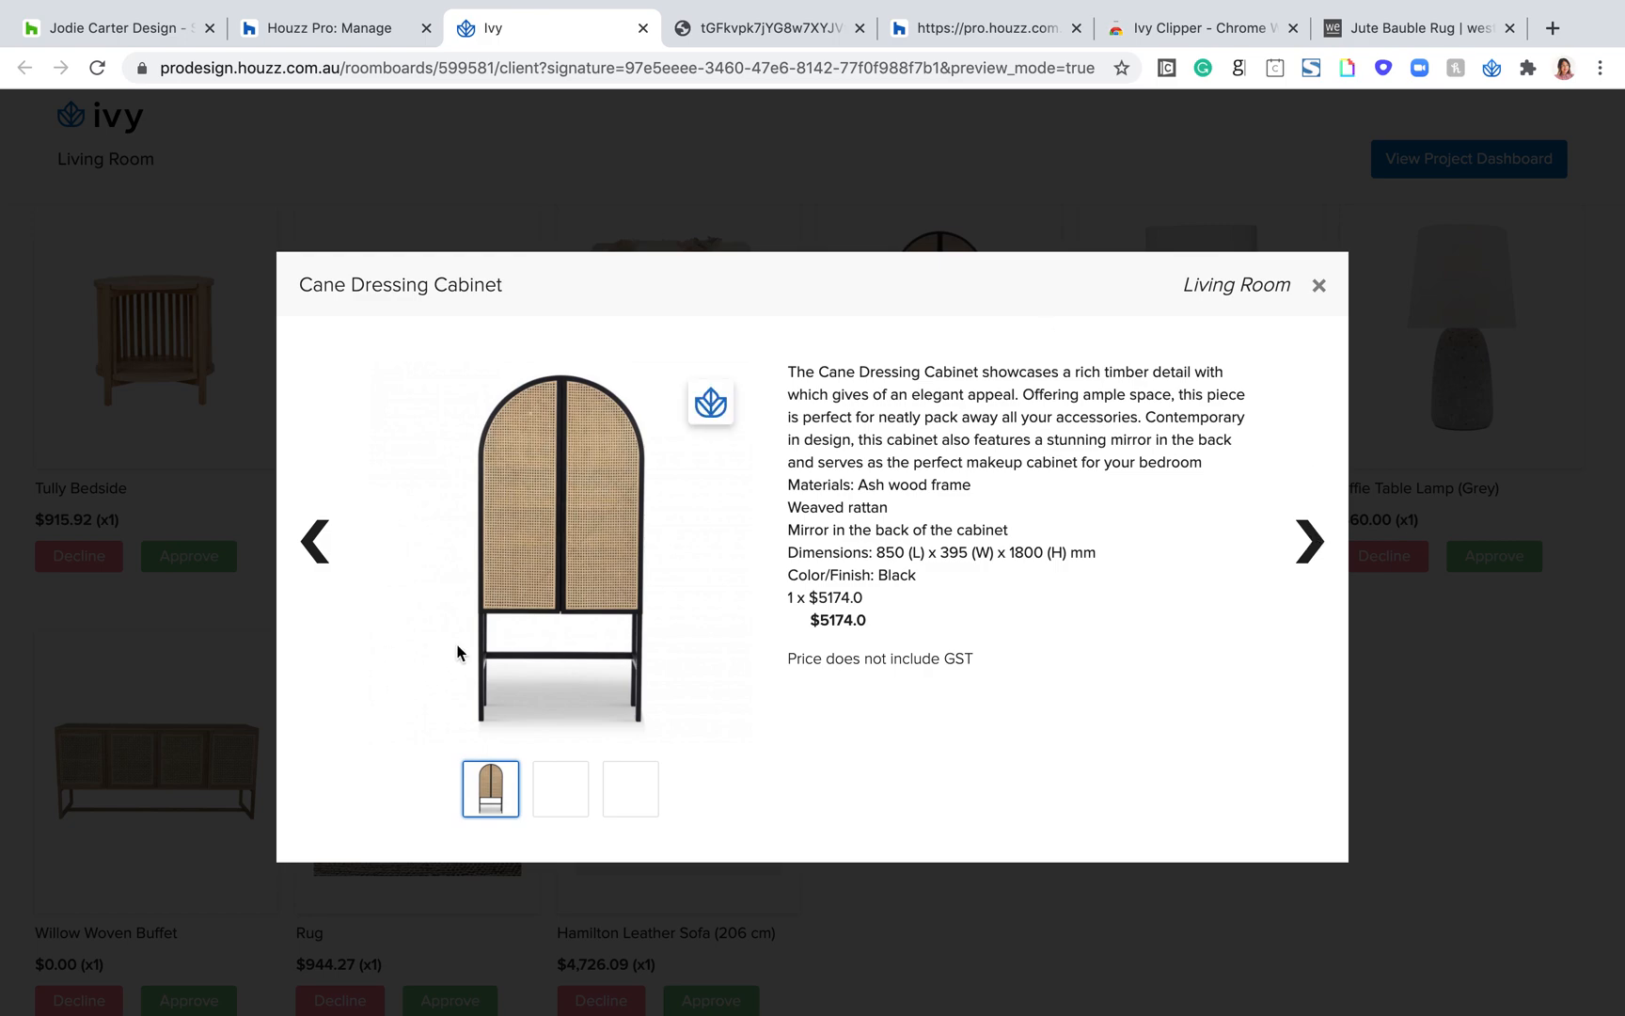
{"action": "left_click", "coordinate": [562, 799]}
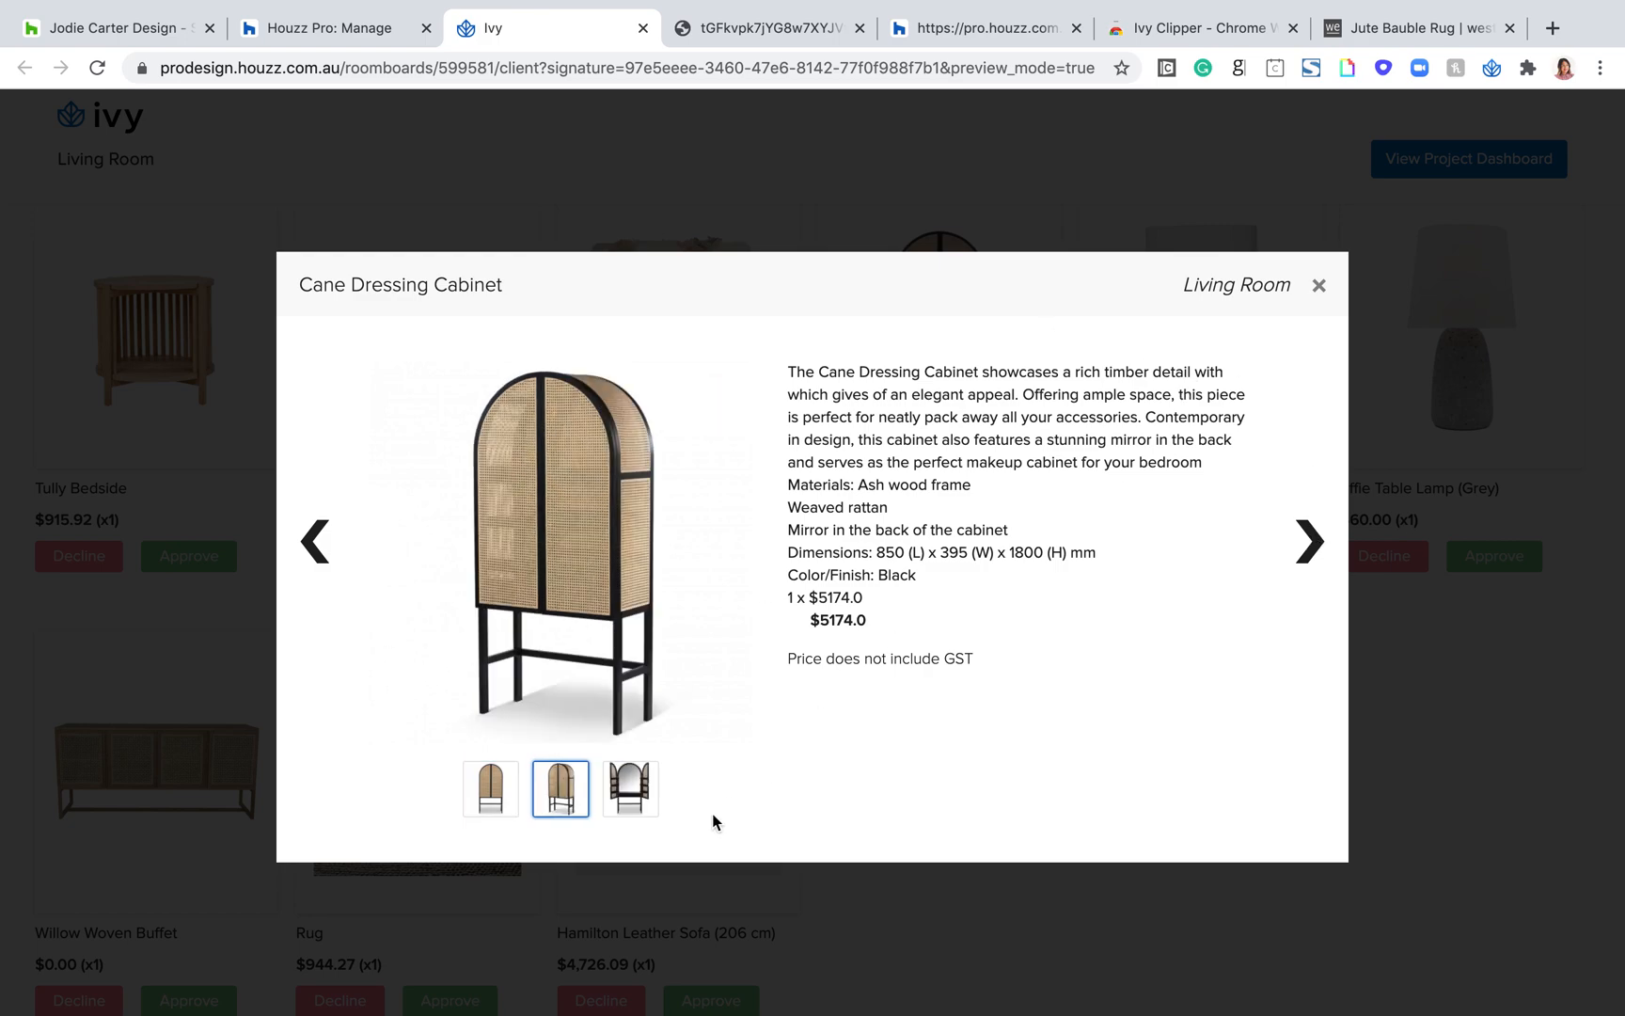
{"action": "left_click", "coordinate": [629, 788]}
{"action": "left_click", "coordinate": [1307, 550]}
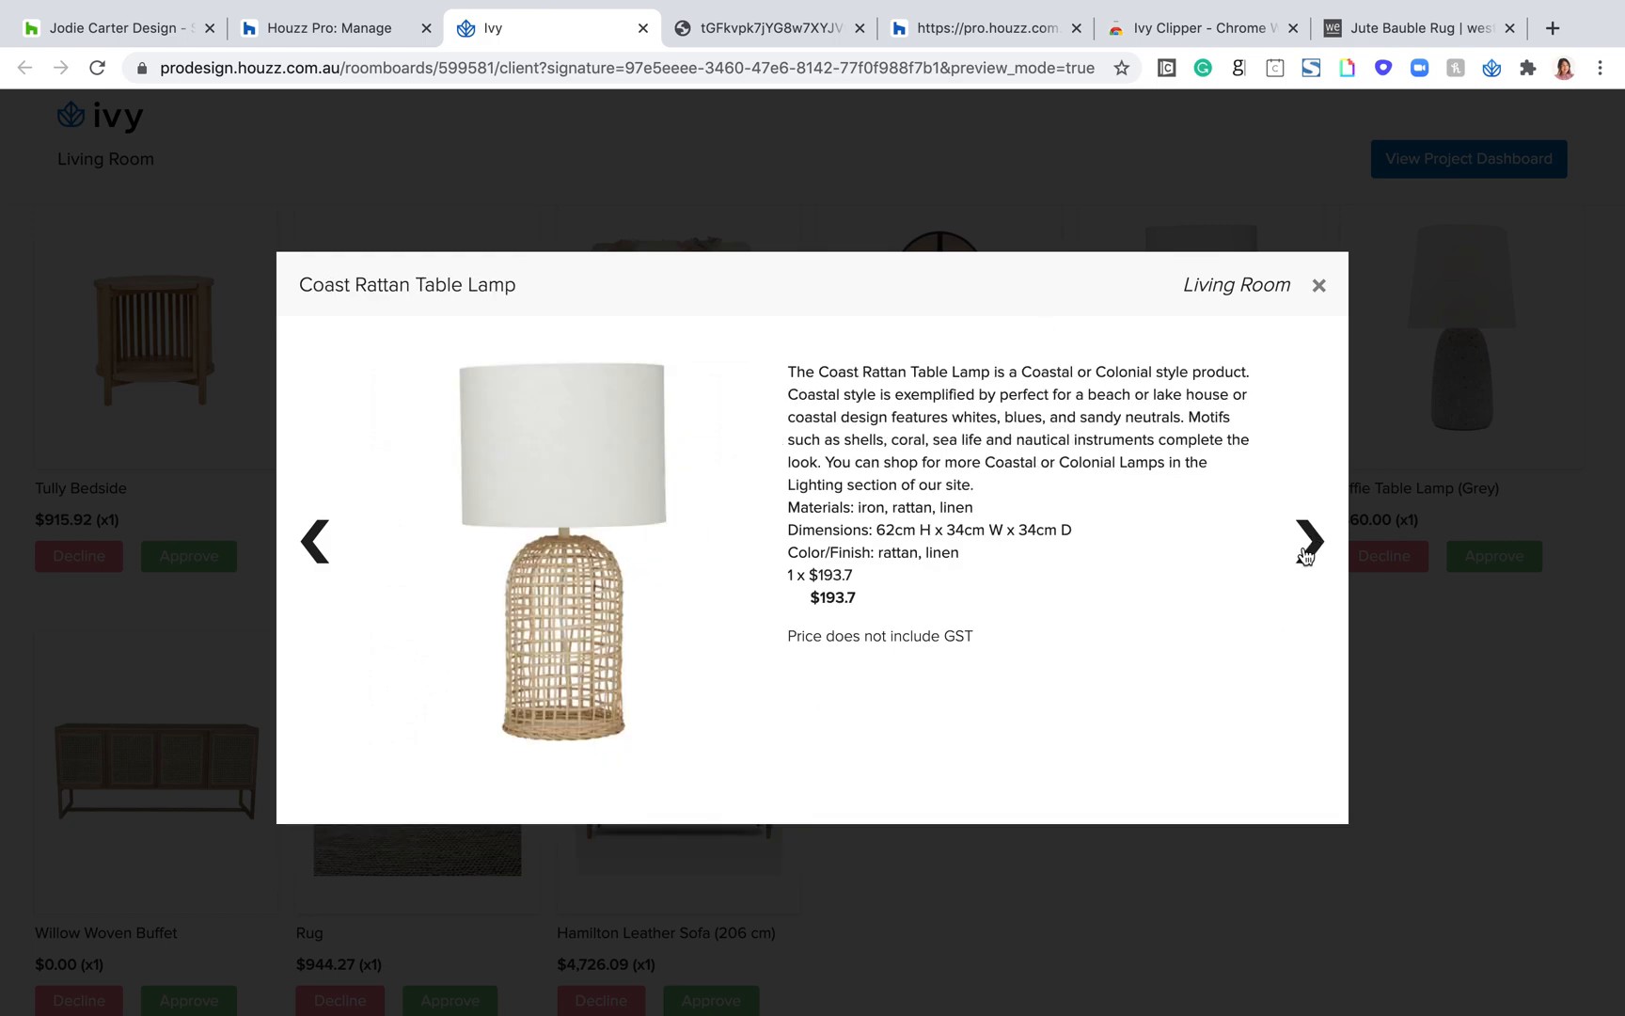
{"action": "left_click", "coordinate": [1319, 285]}
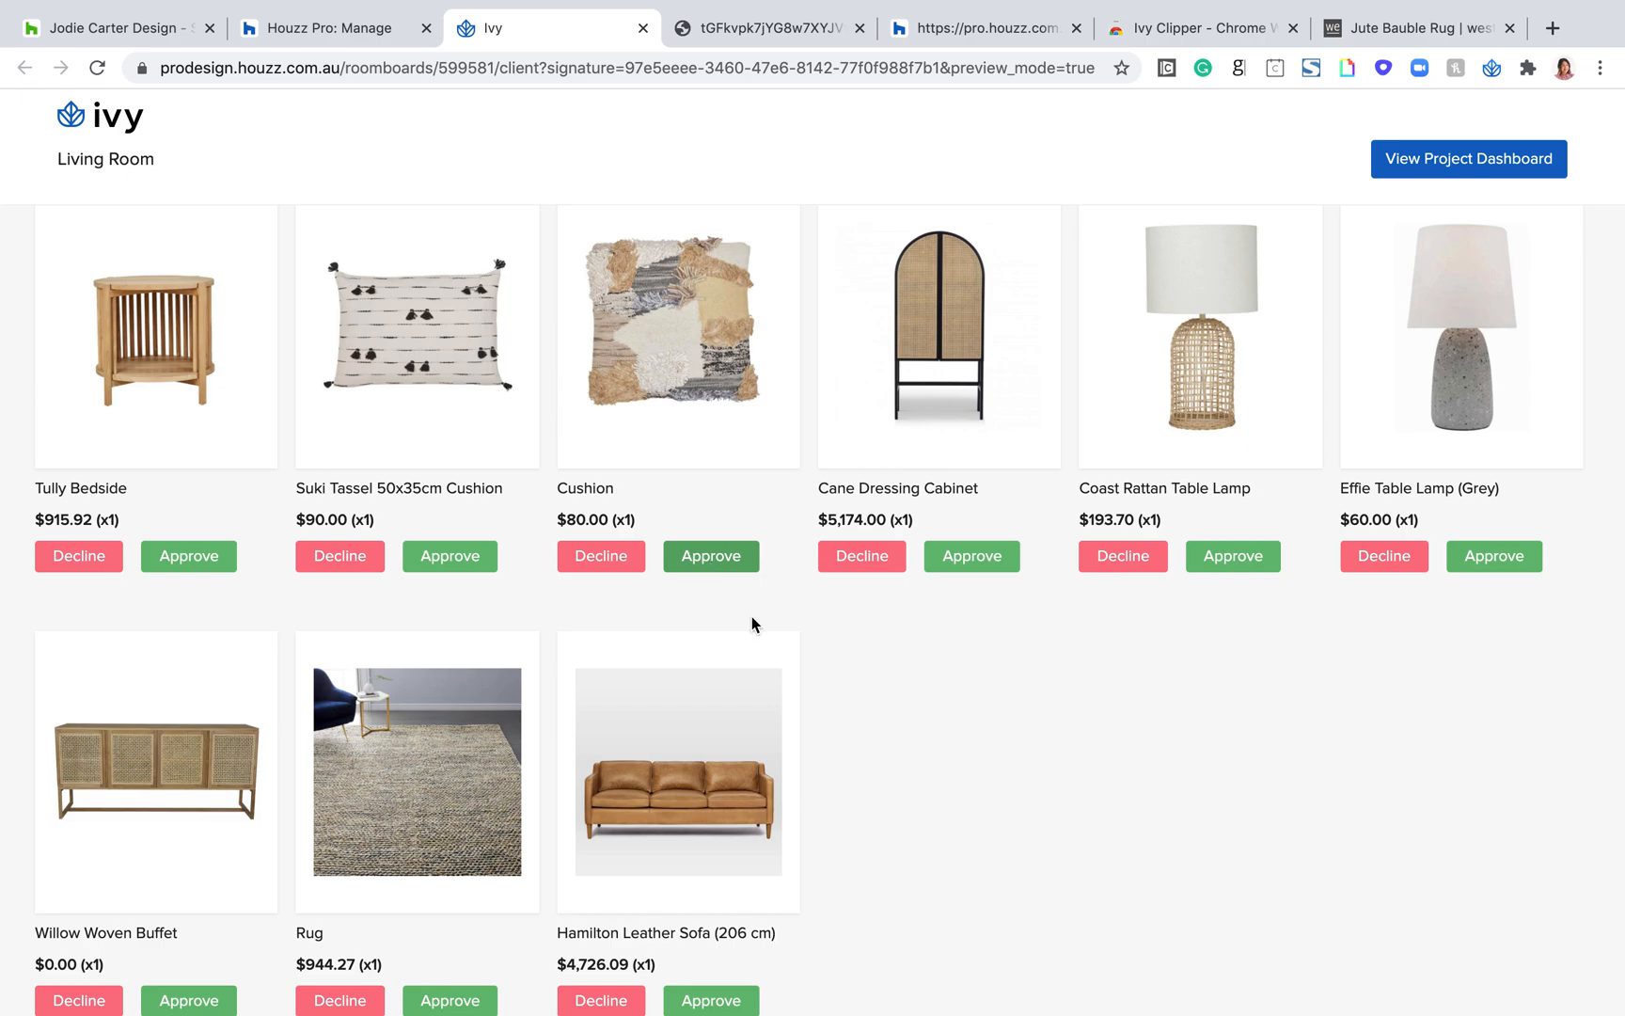
Step: Inspect the Rug's details and its photo of the folded-back weave, and close the item viewer
{"action": "left_click", "coordinate": [484, 677]}
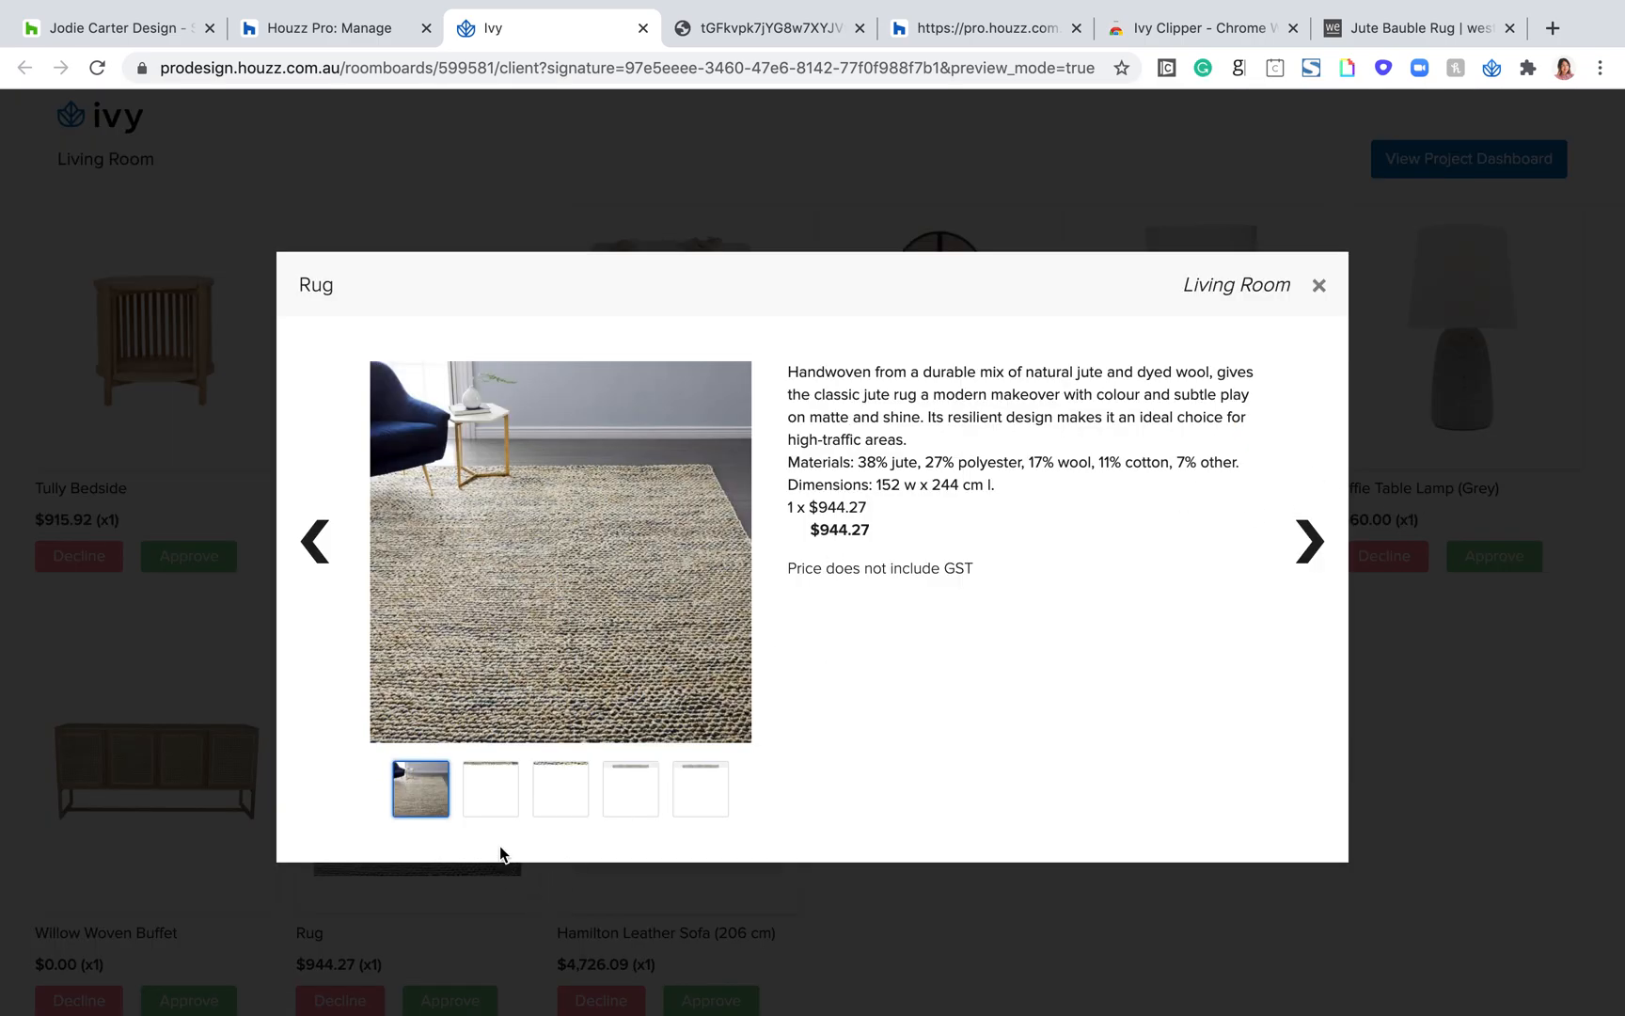
{"action": "left_click", "coordinate": [559, 801]}
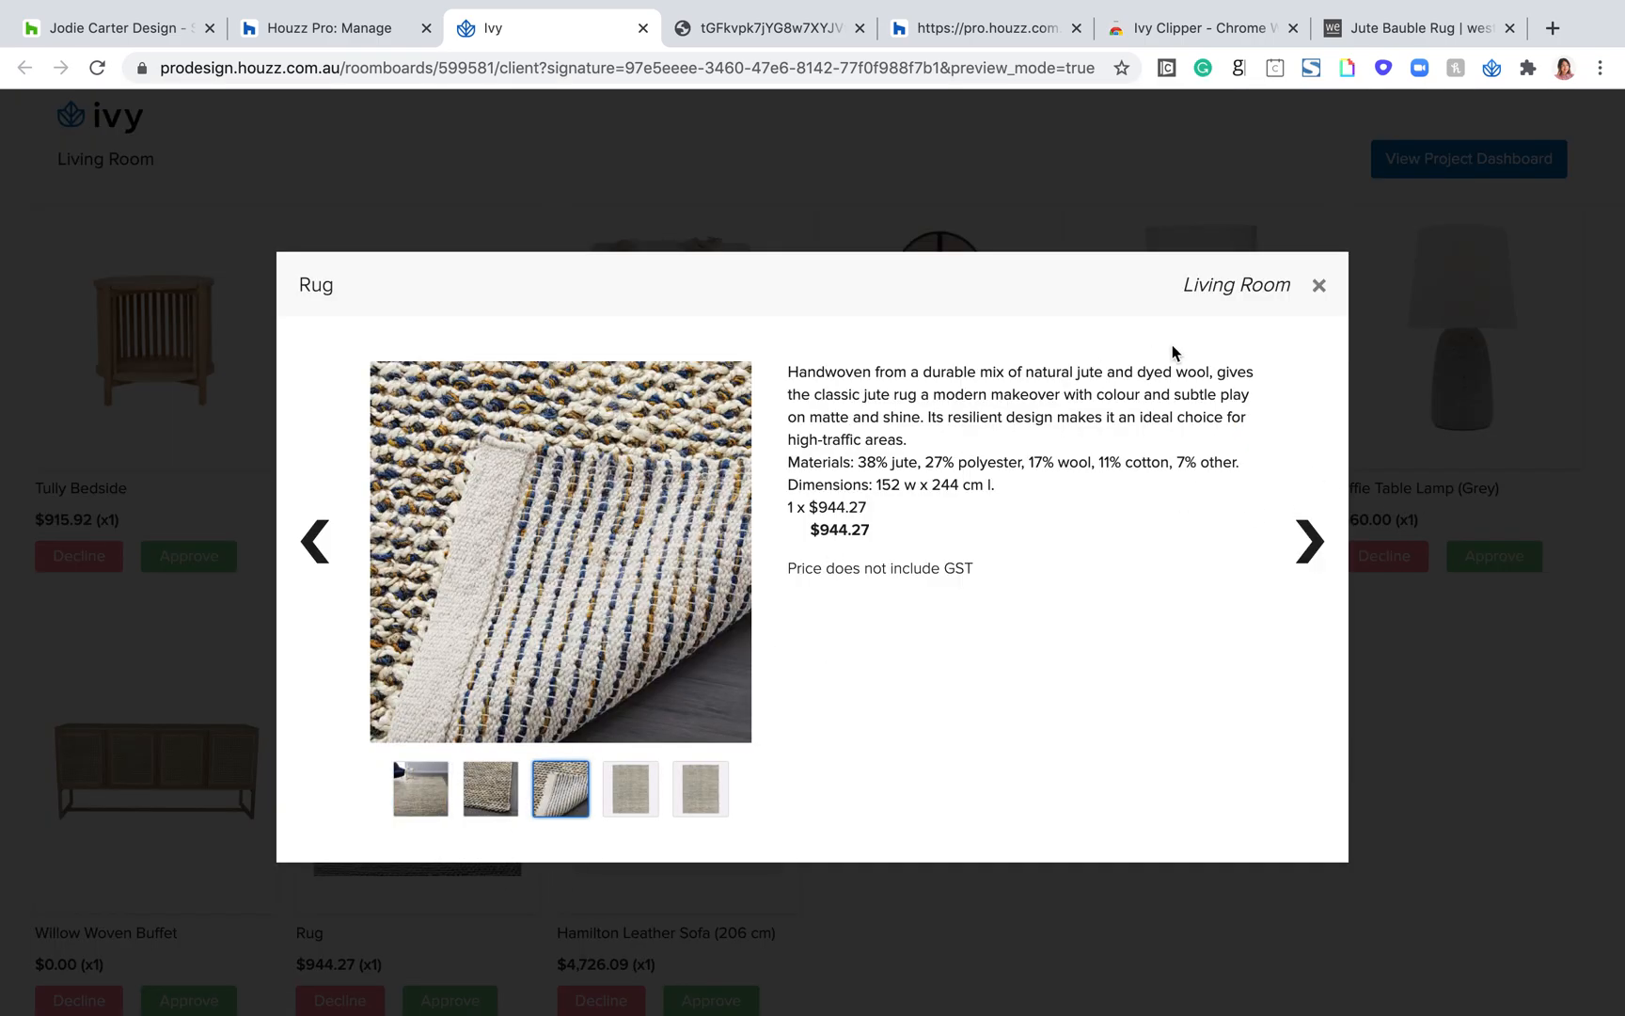
{"action": "left_click", "coordinate": [1321, 288]}
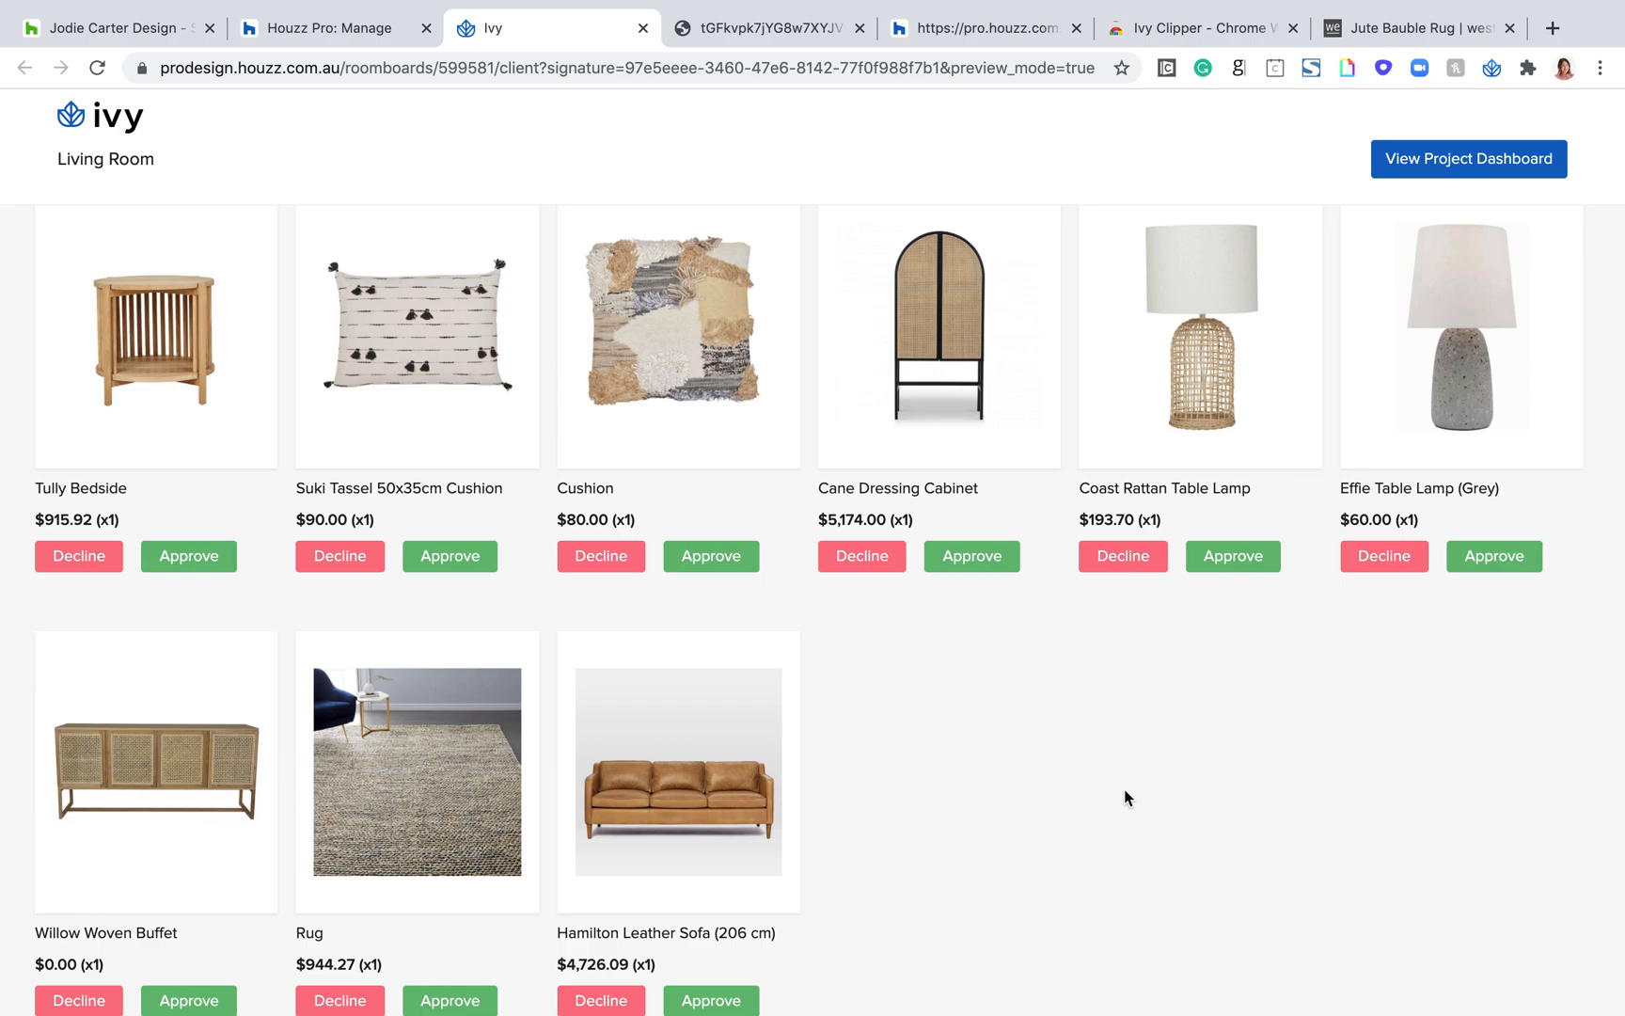
Step: Post the comment "colour?" on the Hamilton Leather Sofa as the client
{"action": "scroll", "coordinate": [414, 273], "scroll_direction": "up", "scroll_amount": 1}
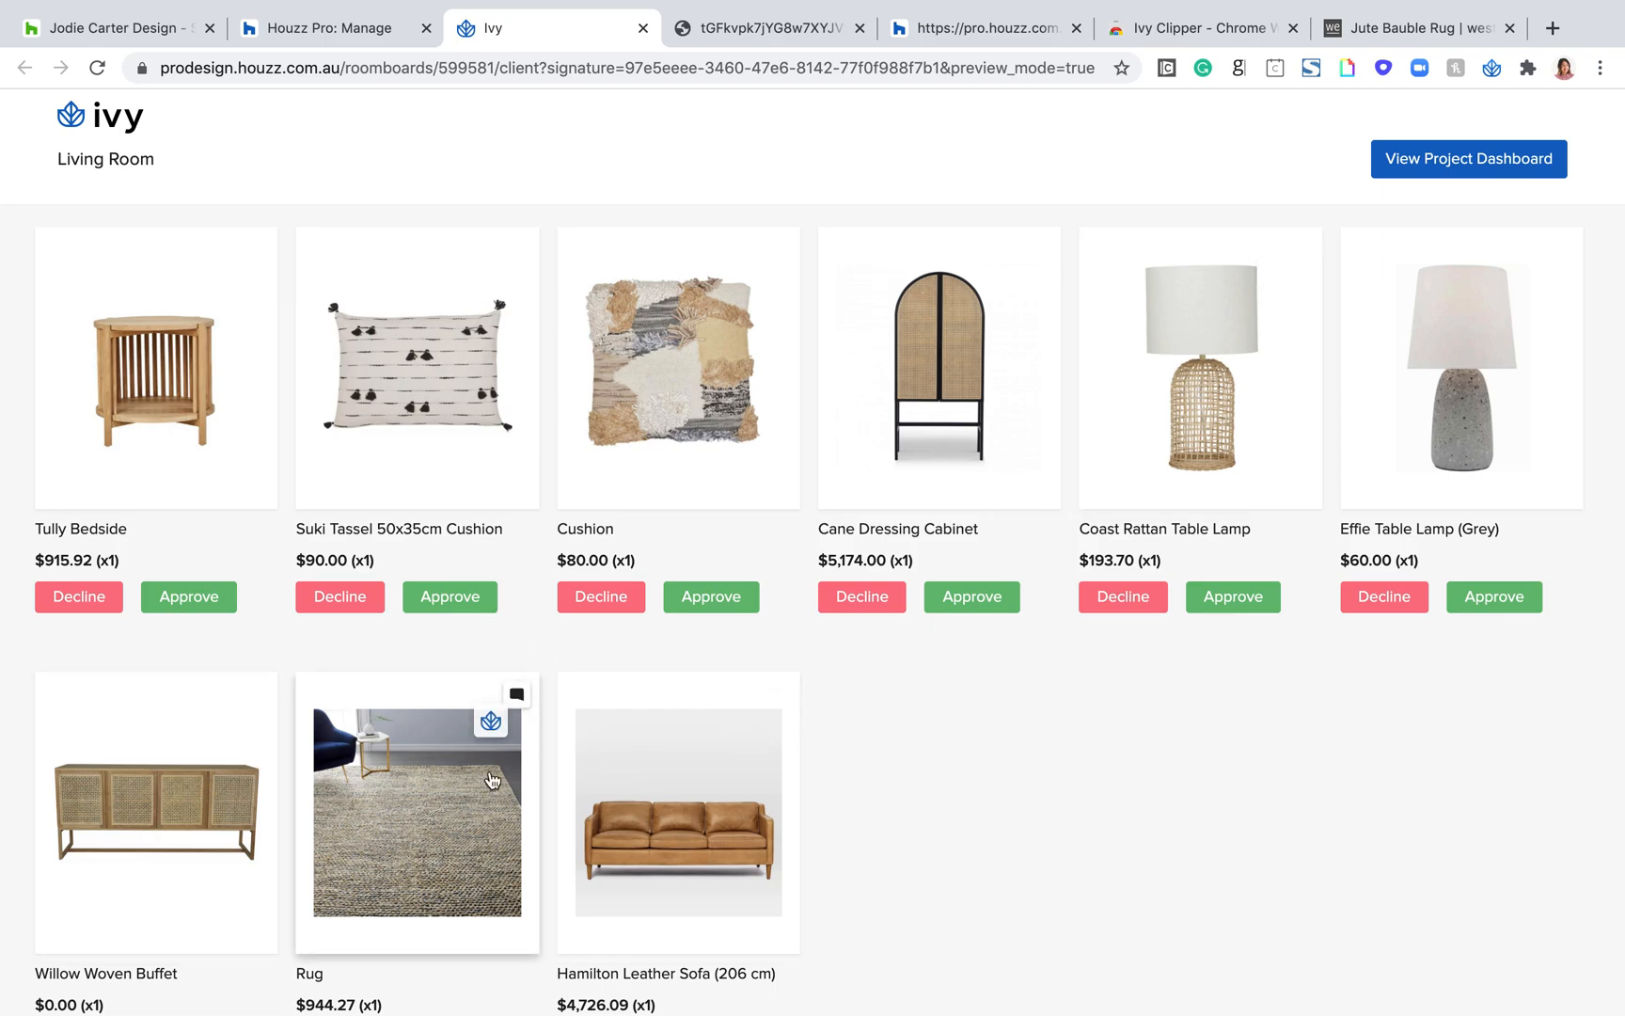
{"action": "left_click", "coordinate": [777, 694]}
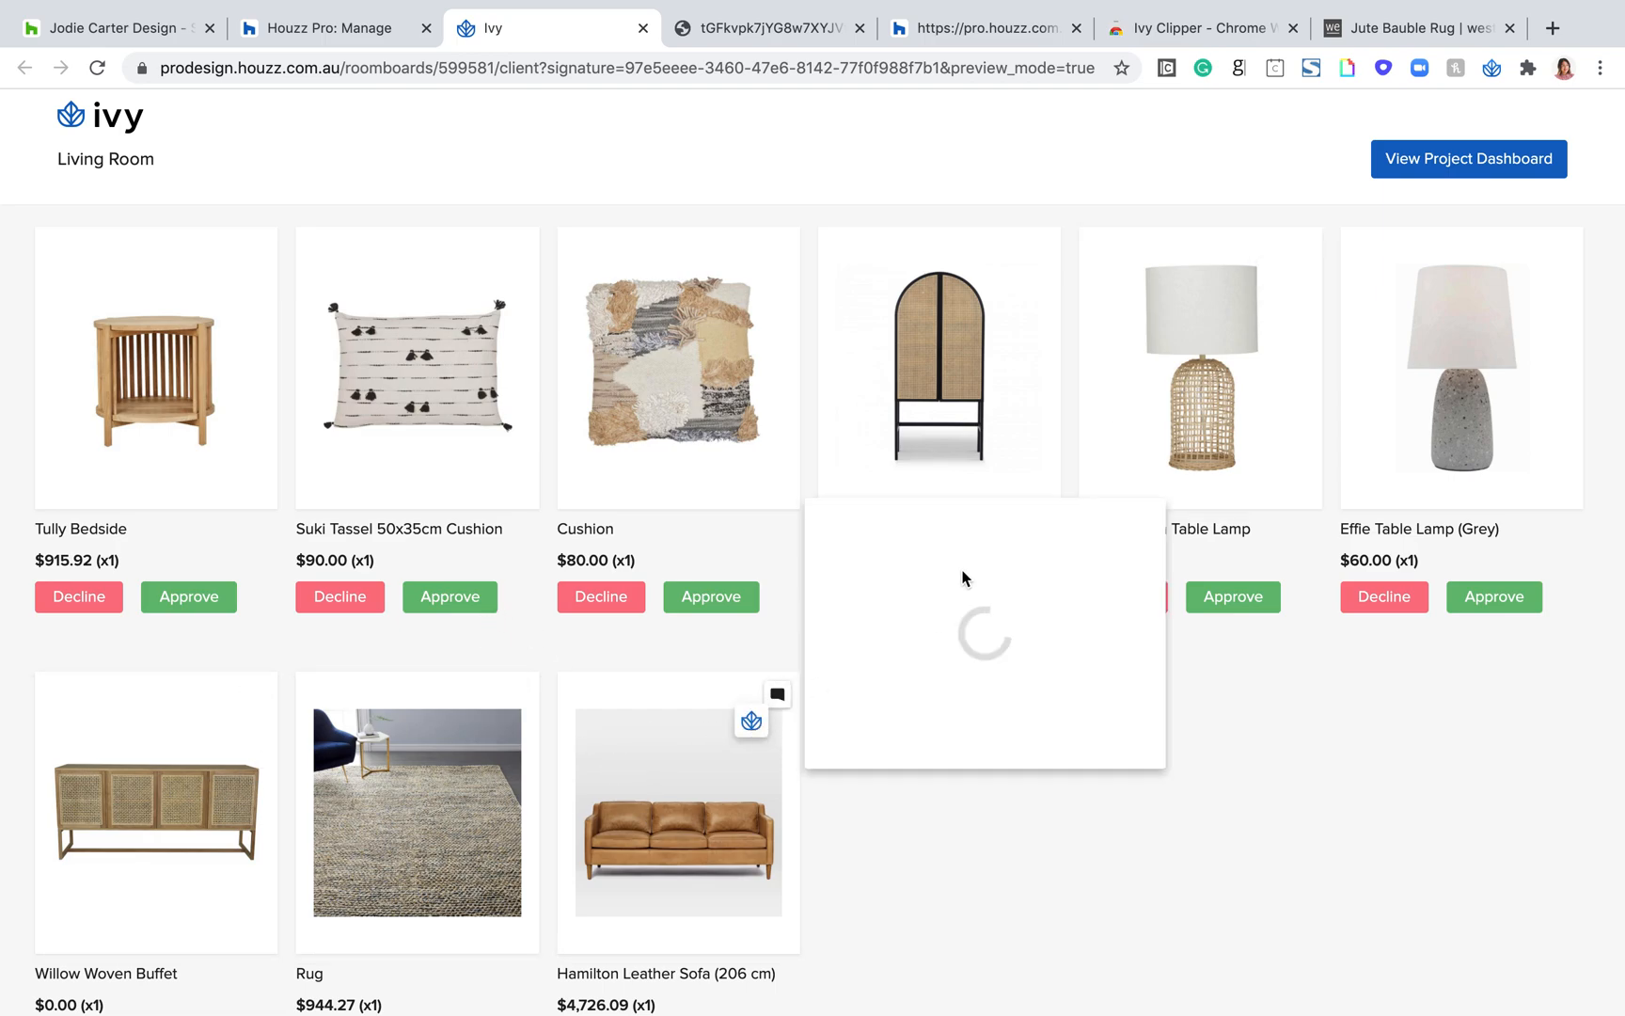
{"action": "type", "text": "colour?"}
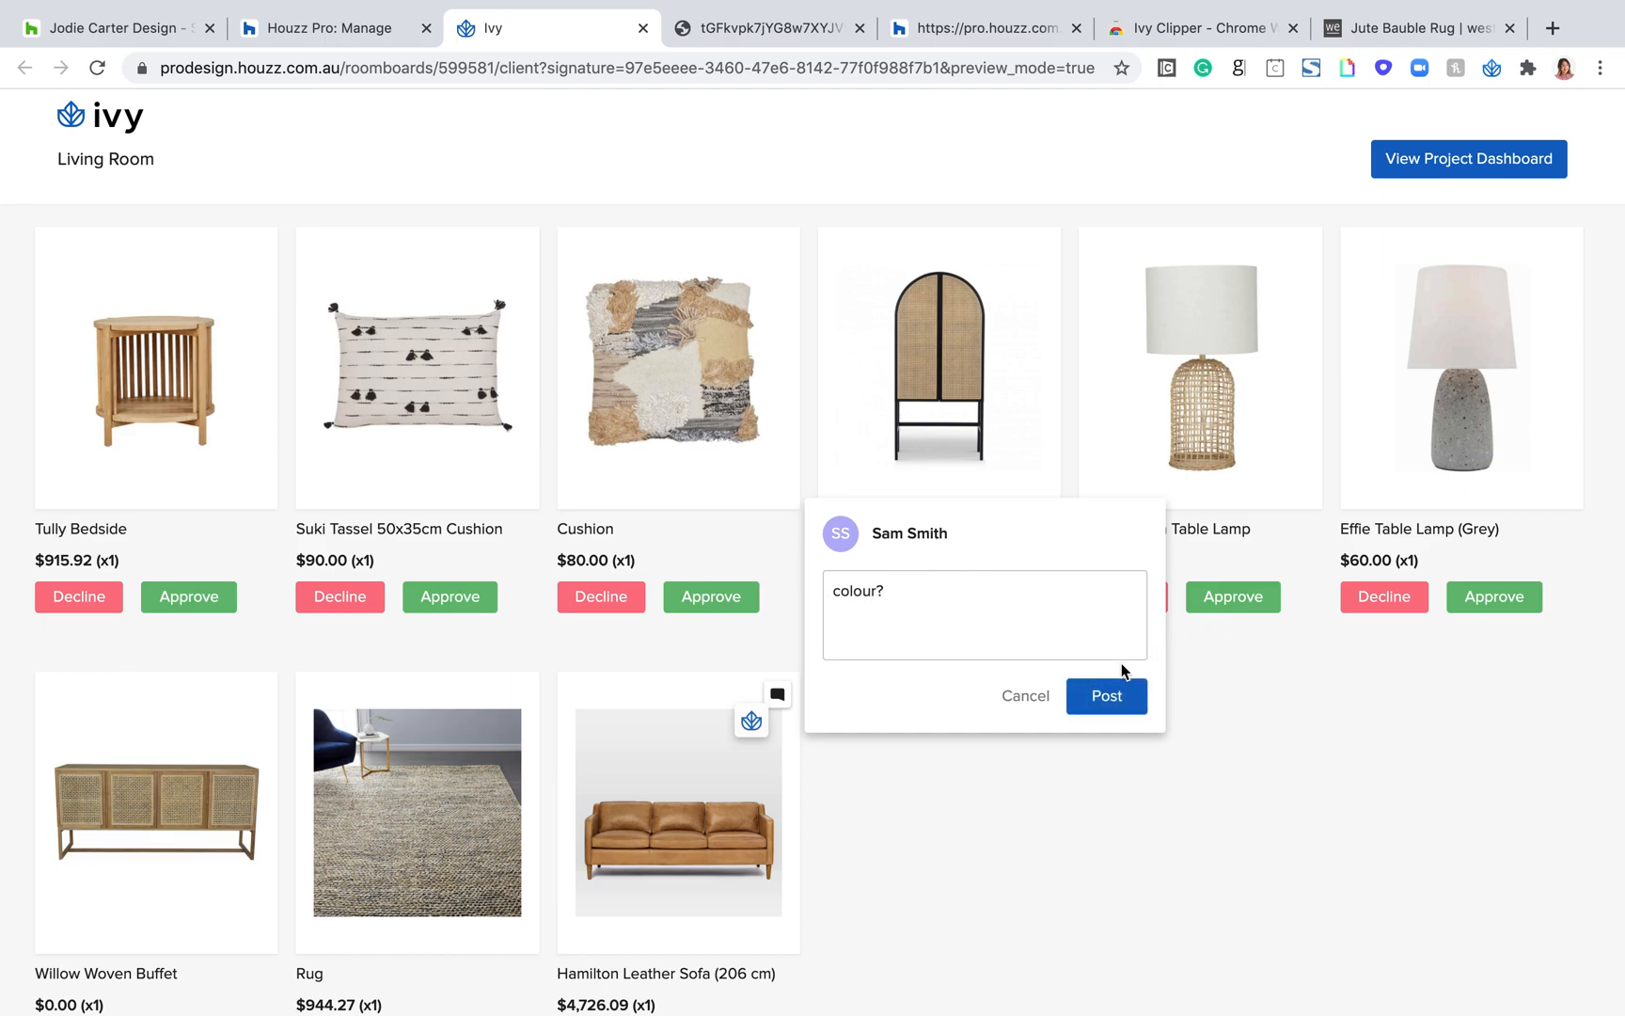
{"action": "left_click", "coordinate": [1094, 698]}
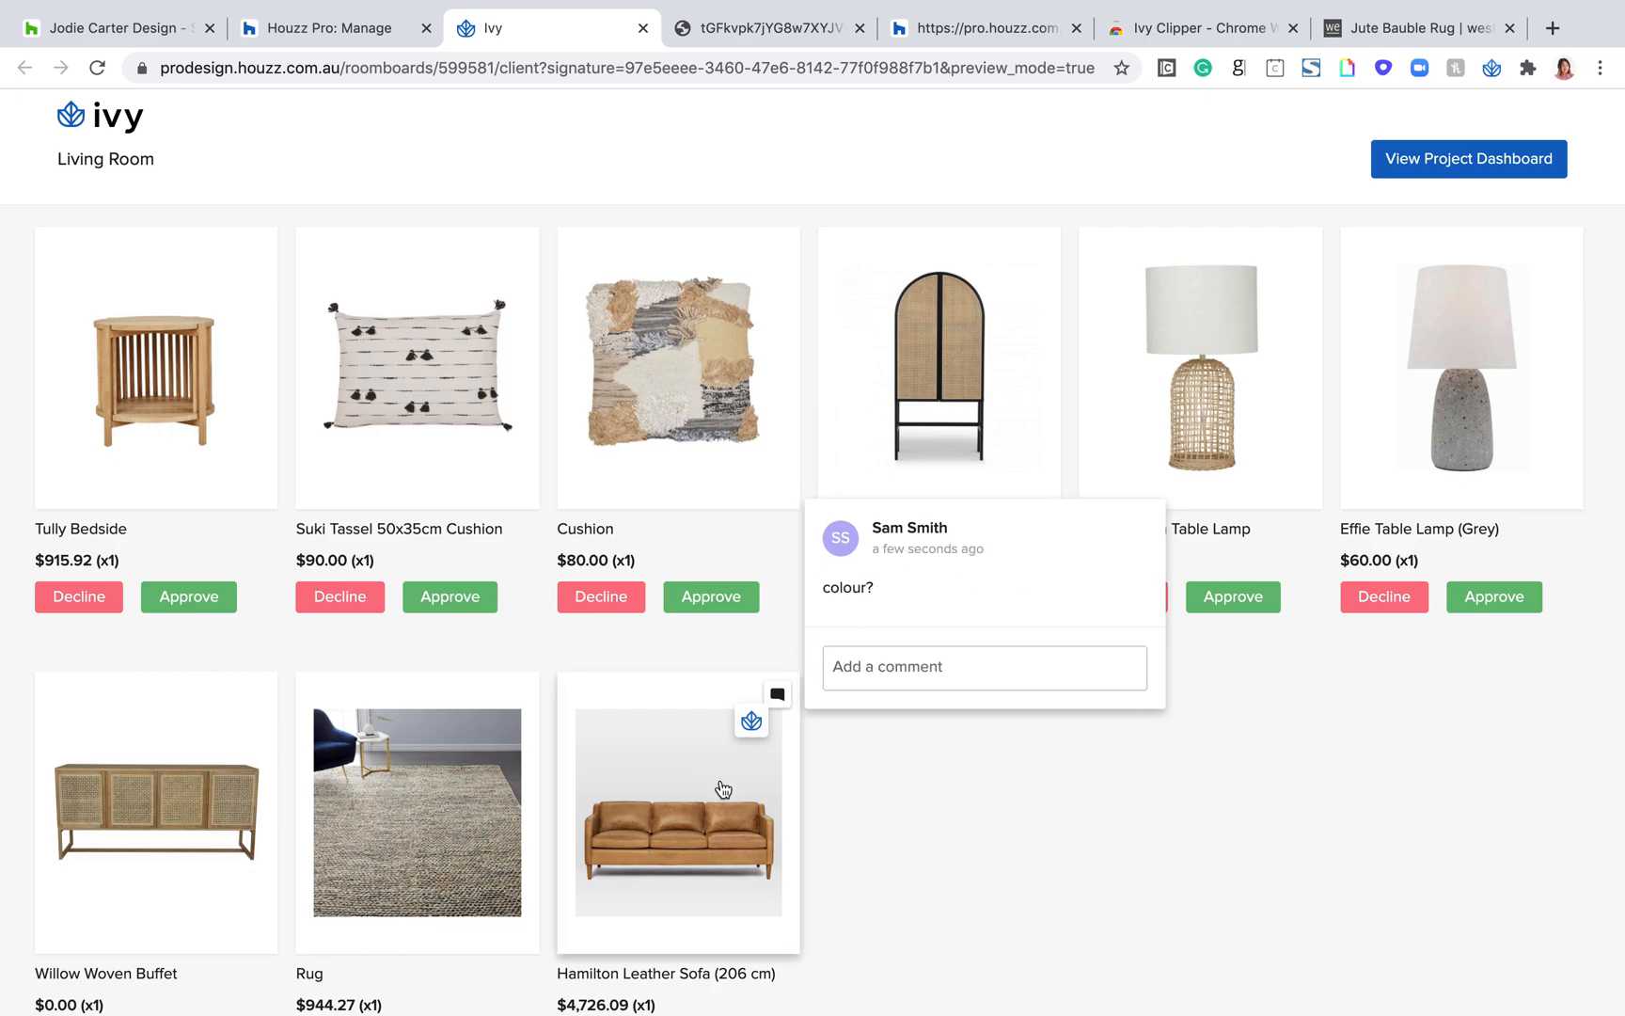
Step: Return to the designer's Living Room board, close the Send to Client form without sending, and reload the board
{"action": "left_click", "coordinate": [372, 36]}
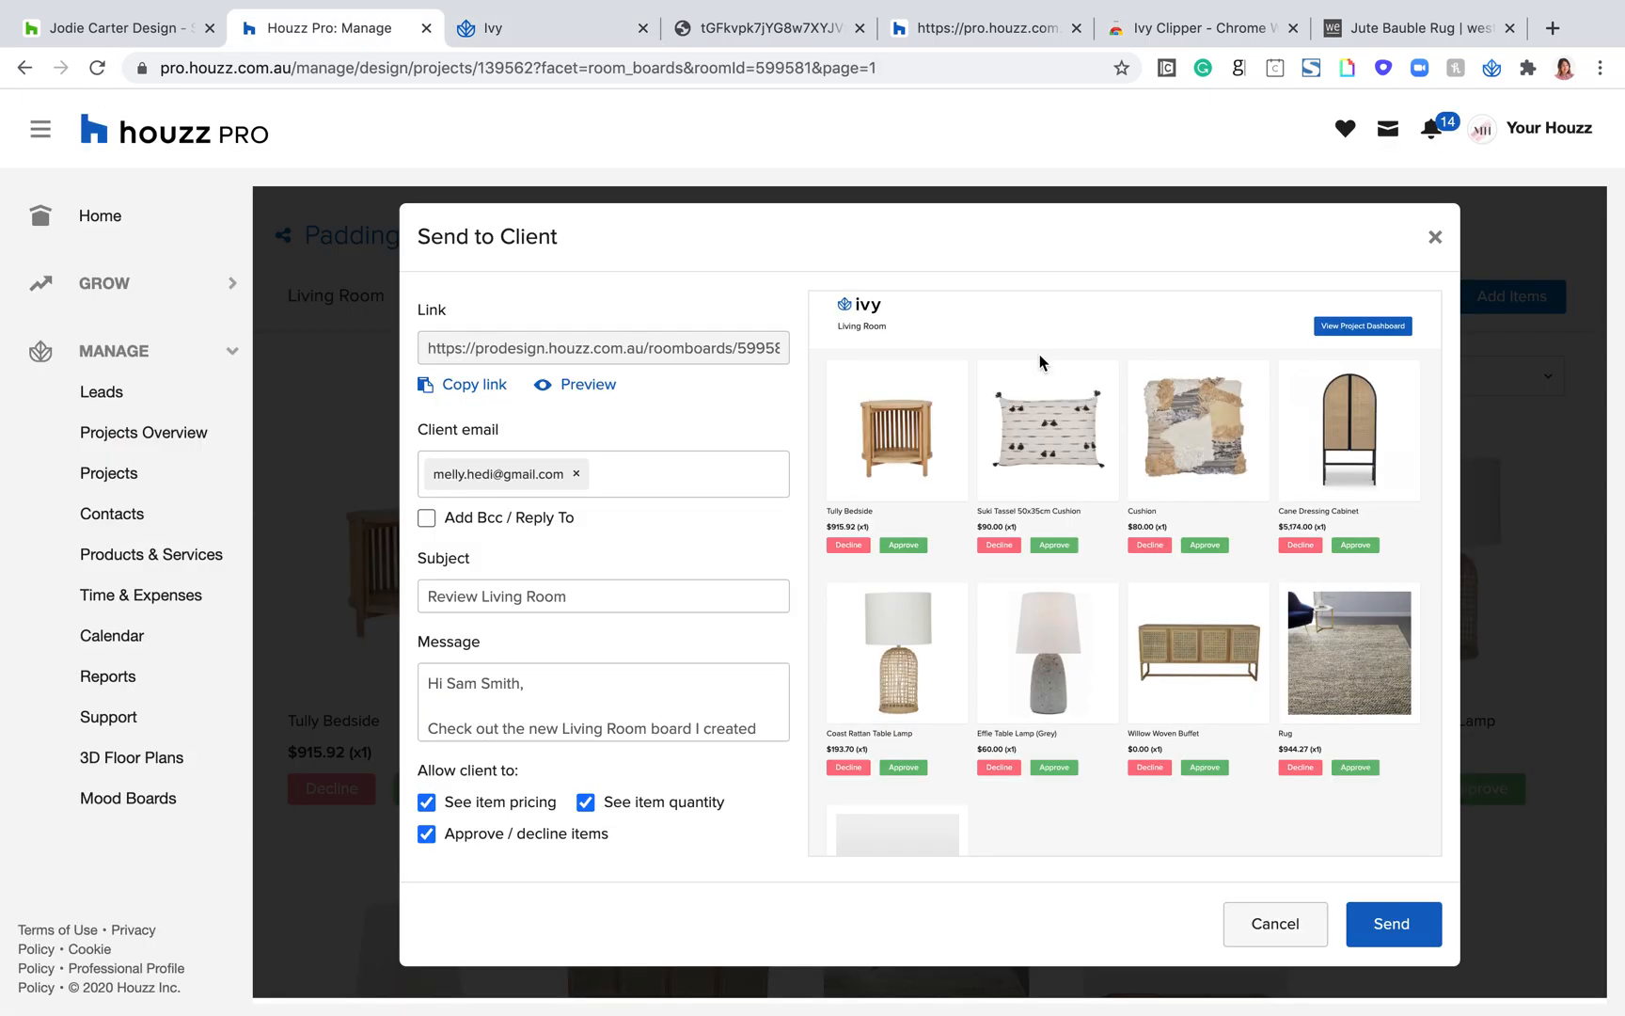
{"action": "left_click", "coordinate": [1435, 243]}
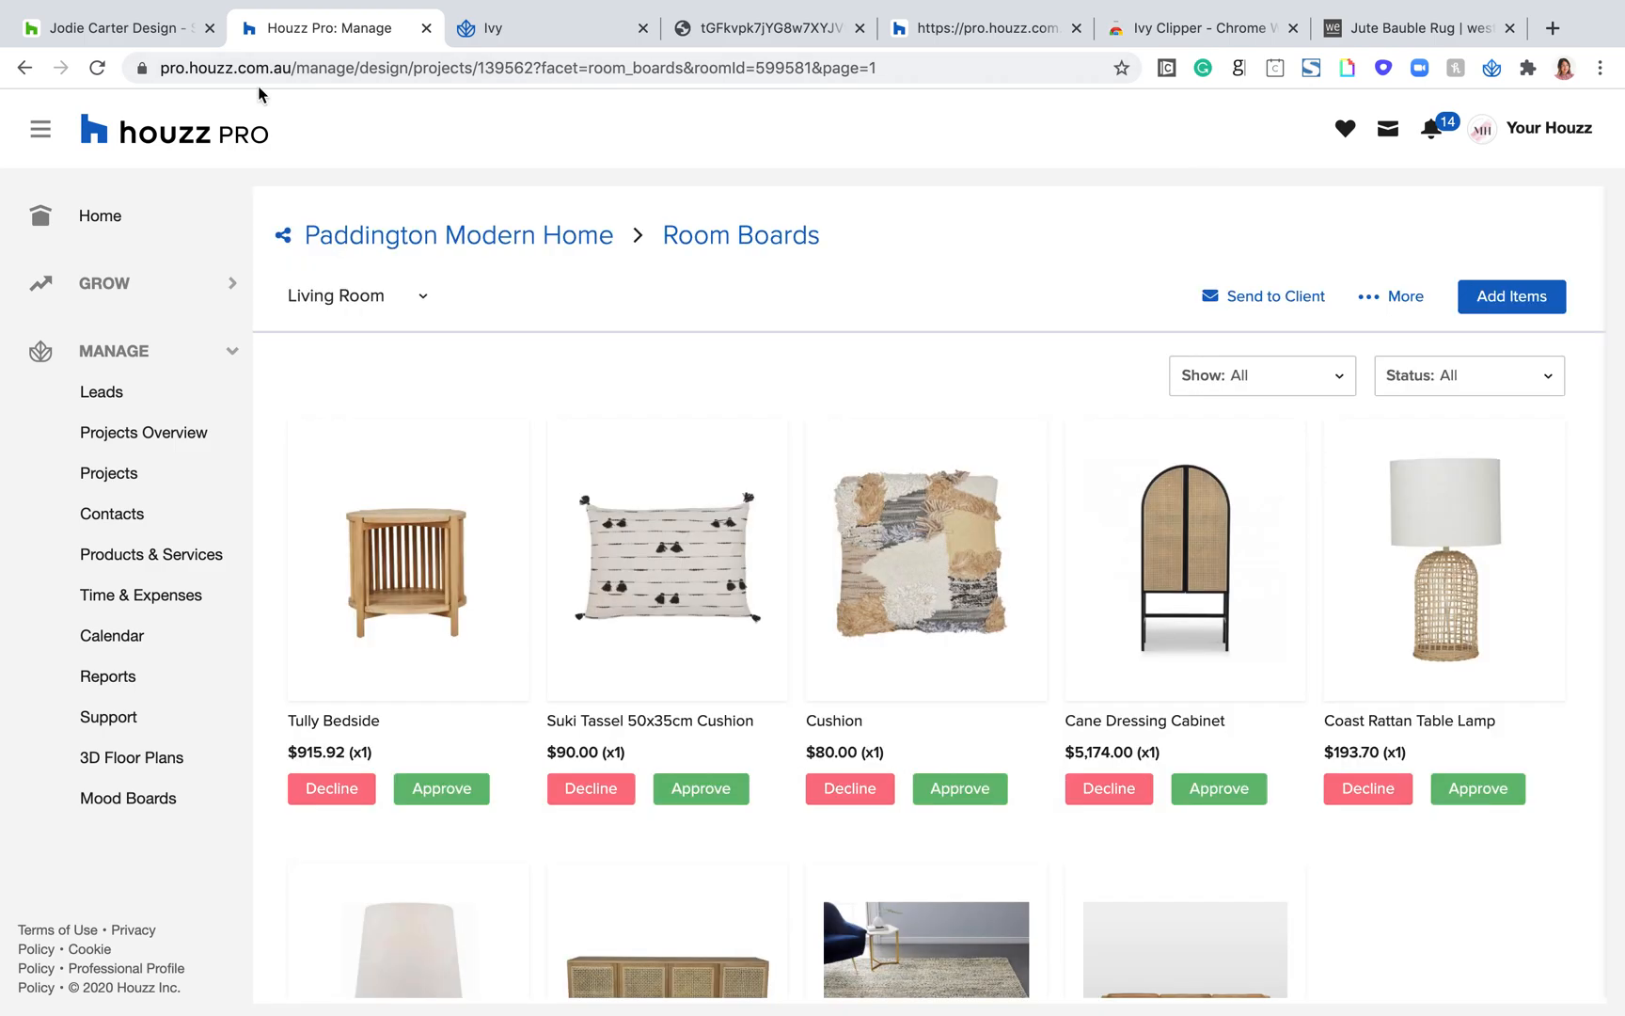
{"action": "left_click", "coordinate": [97, 68]}
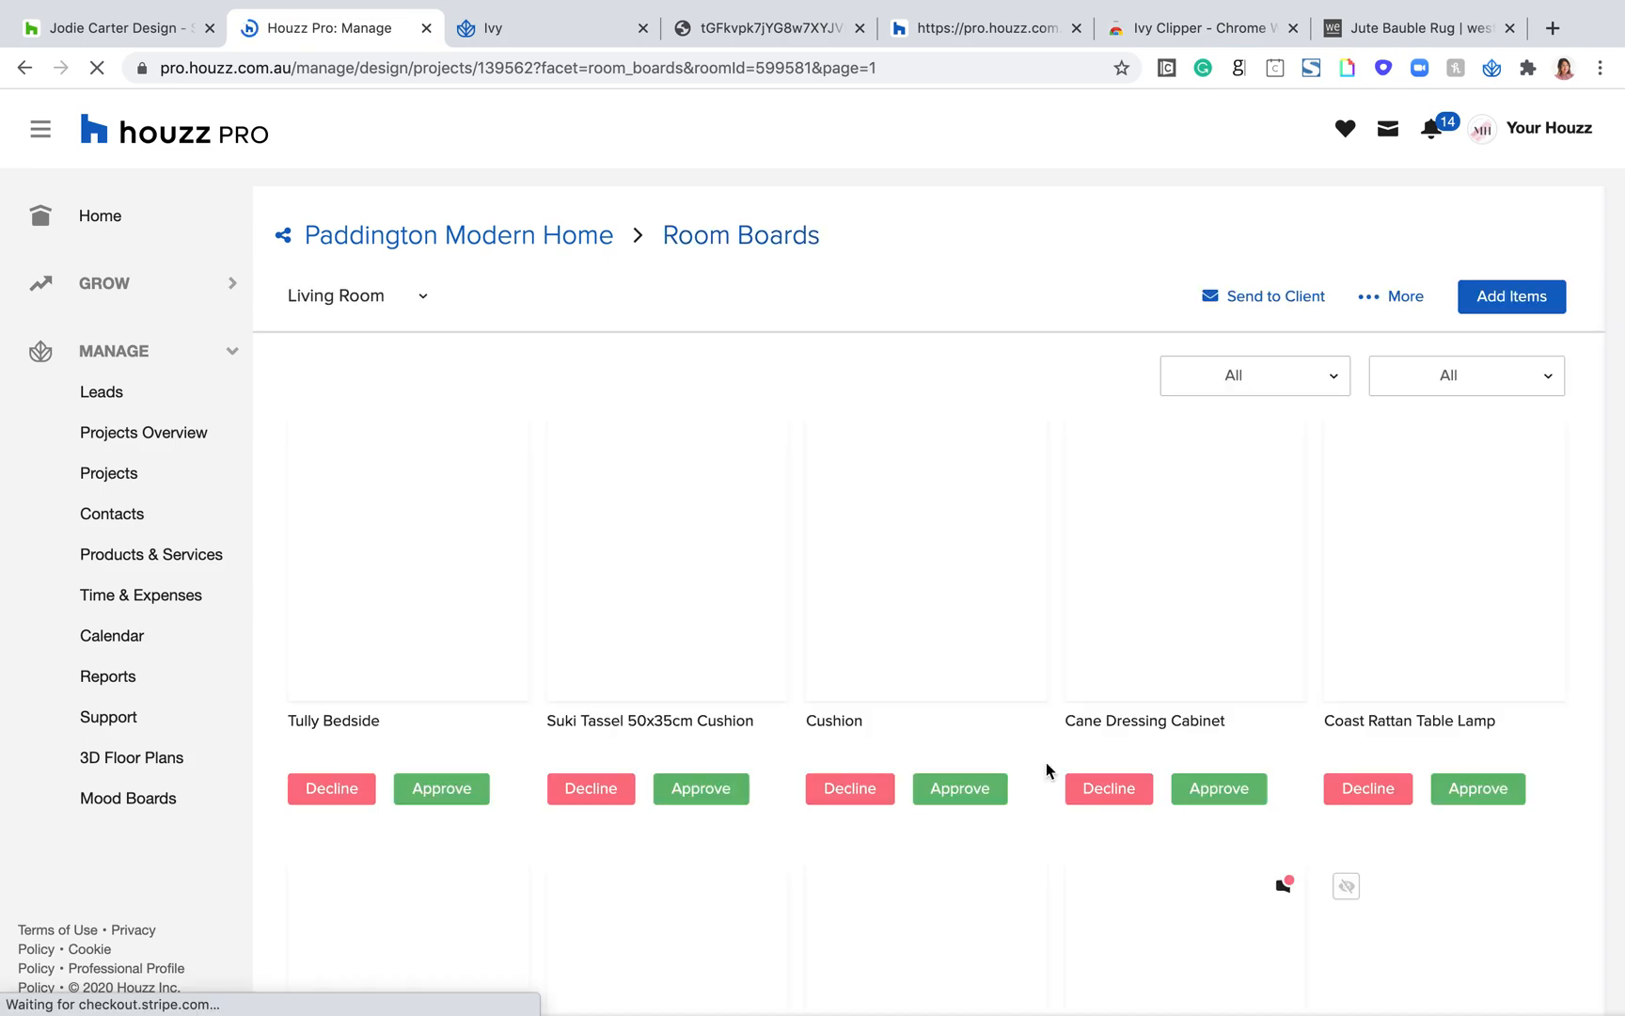
Step: Reply "Yes!" to the client's comment on the Hamilton Leather Sofa
{"action": "scroll", "coordinate": [1264, 721], "scroll_direction": "down", "scroll_amount": 2}
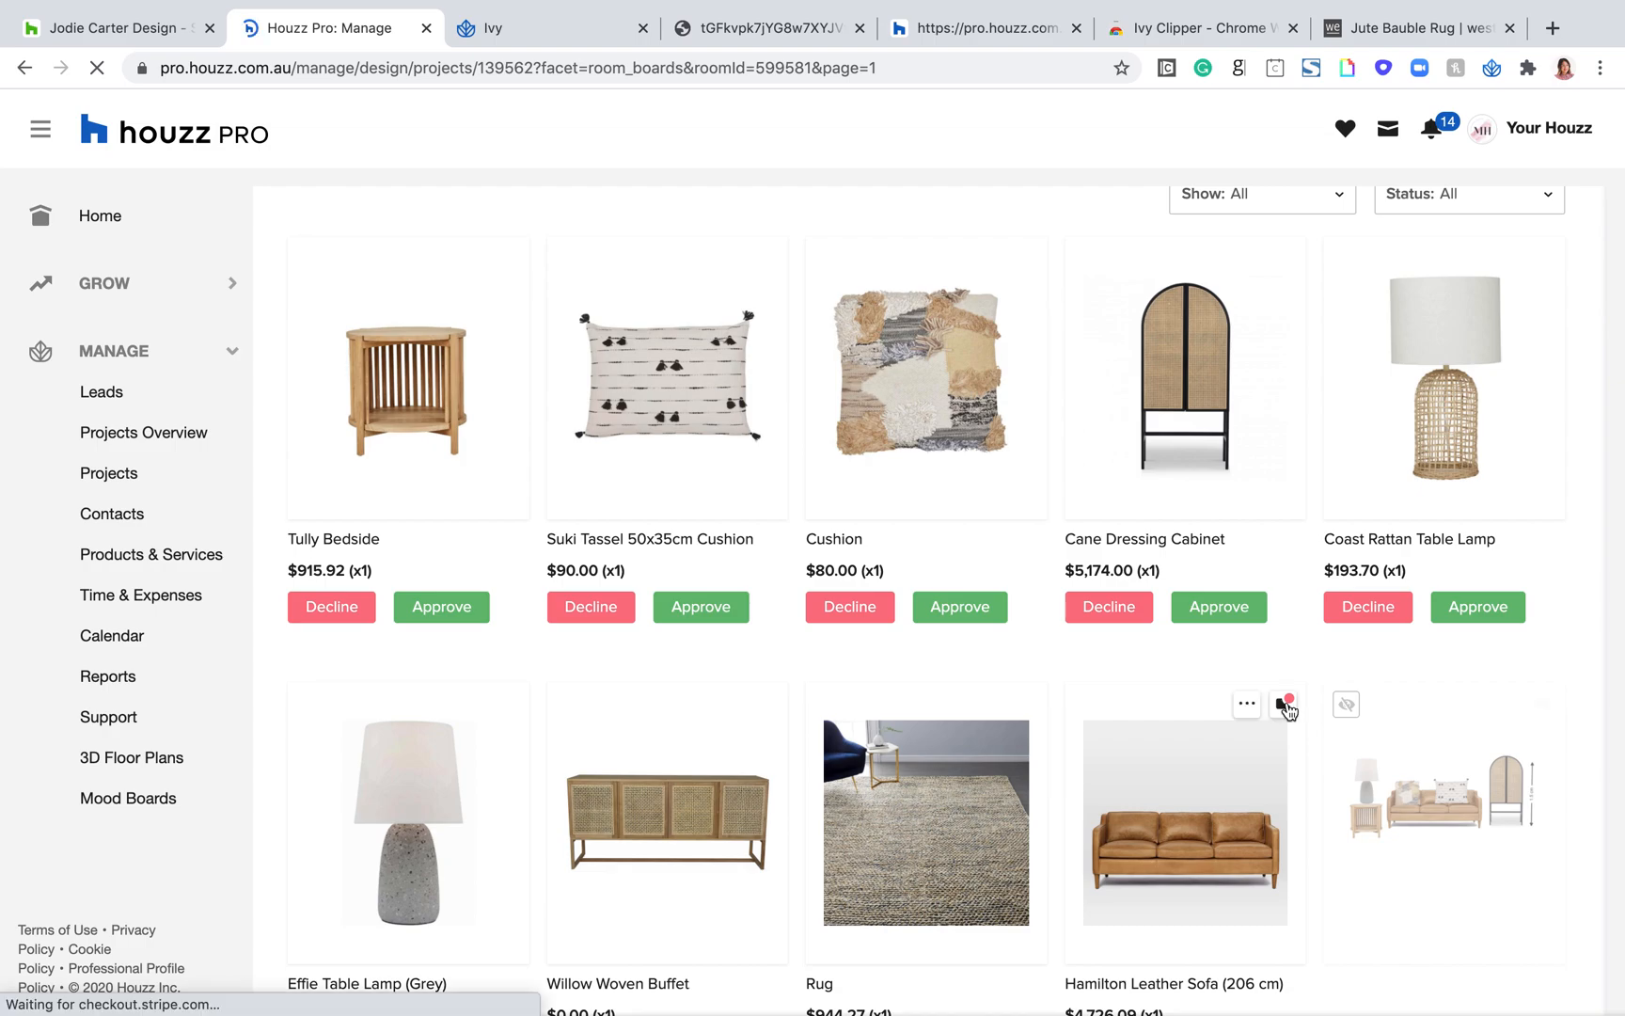
{"action": "scroll", "coordinate": [1278, 770], "scroll_direction": "down", "scroll_amount": 1}
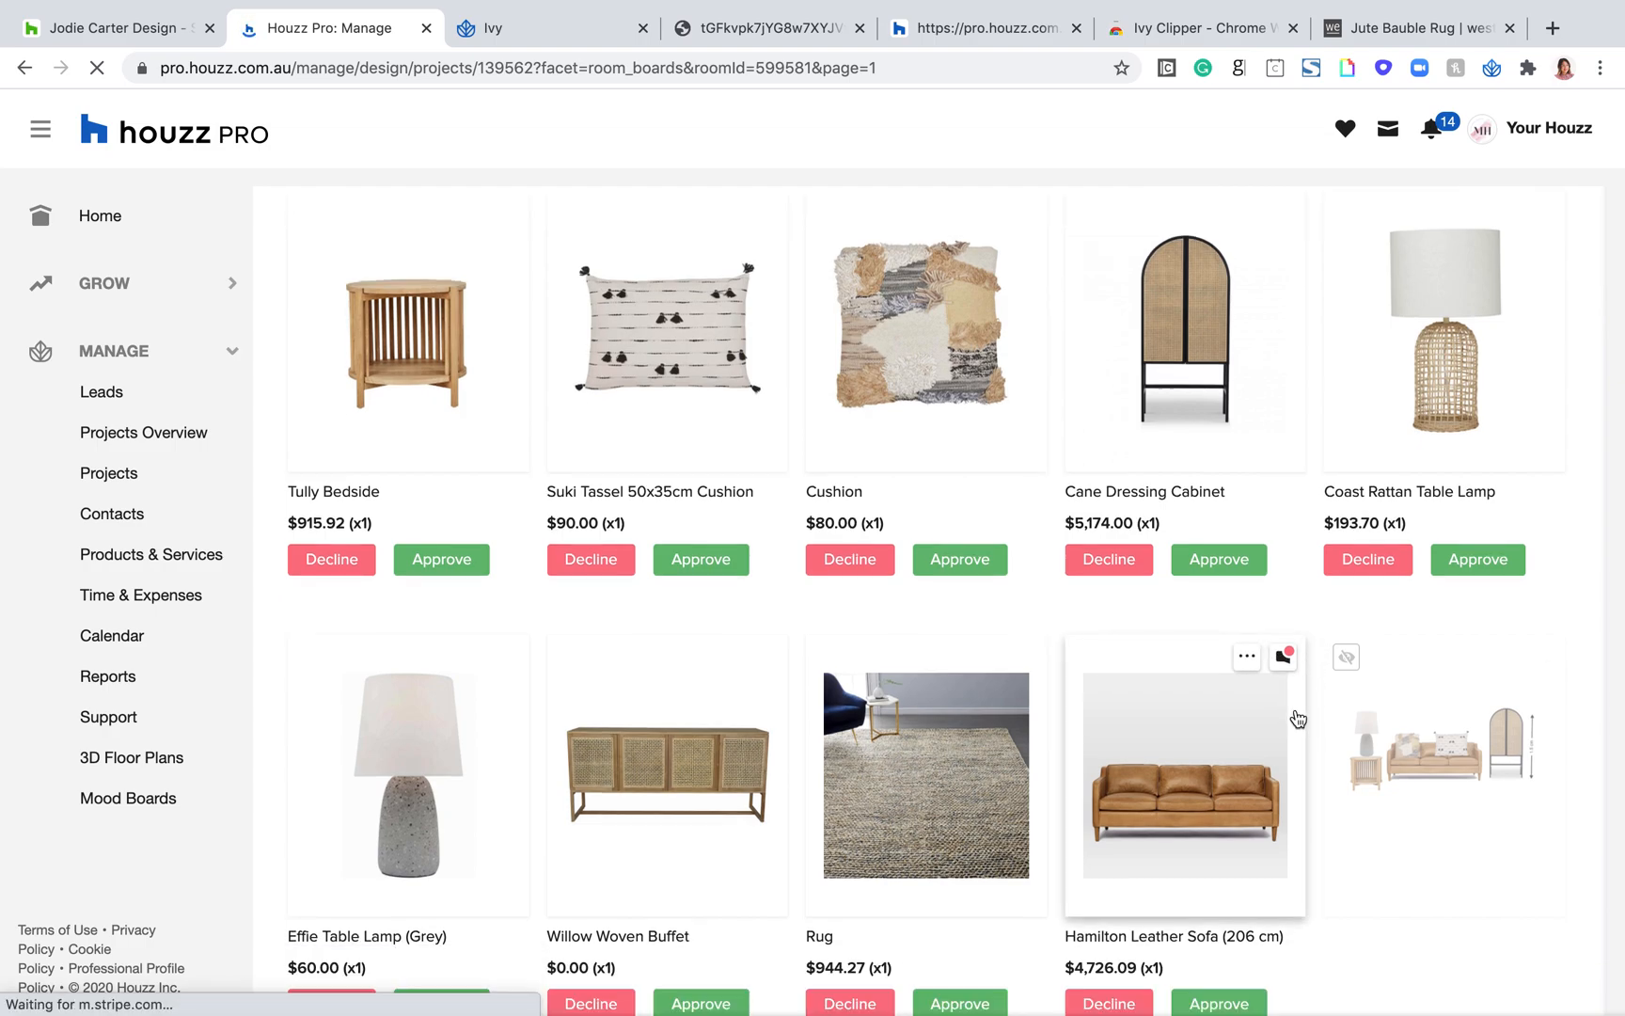
{"action": "left_click", "coordinate": [1284, 664]}
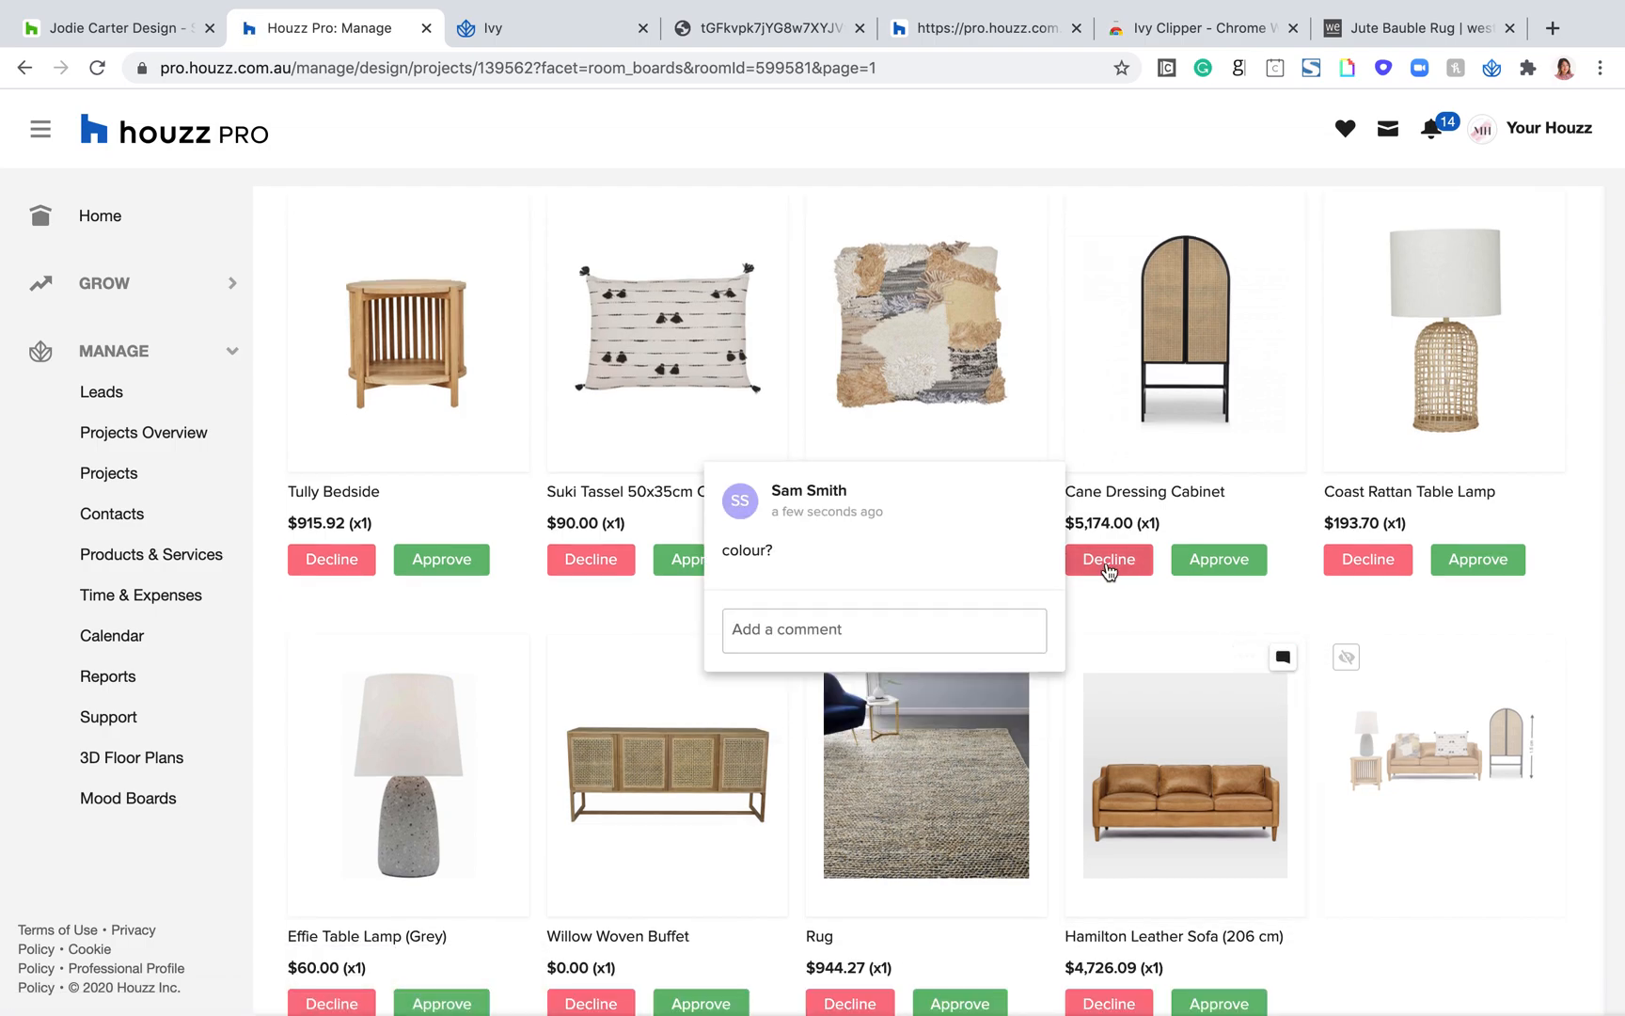
{"action": "left_click", "coordinate": [881, 630]}
{"action": "type", "text": "Yes!"}
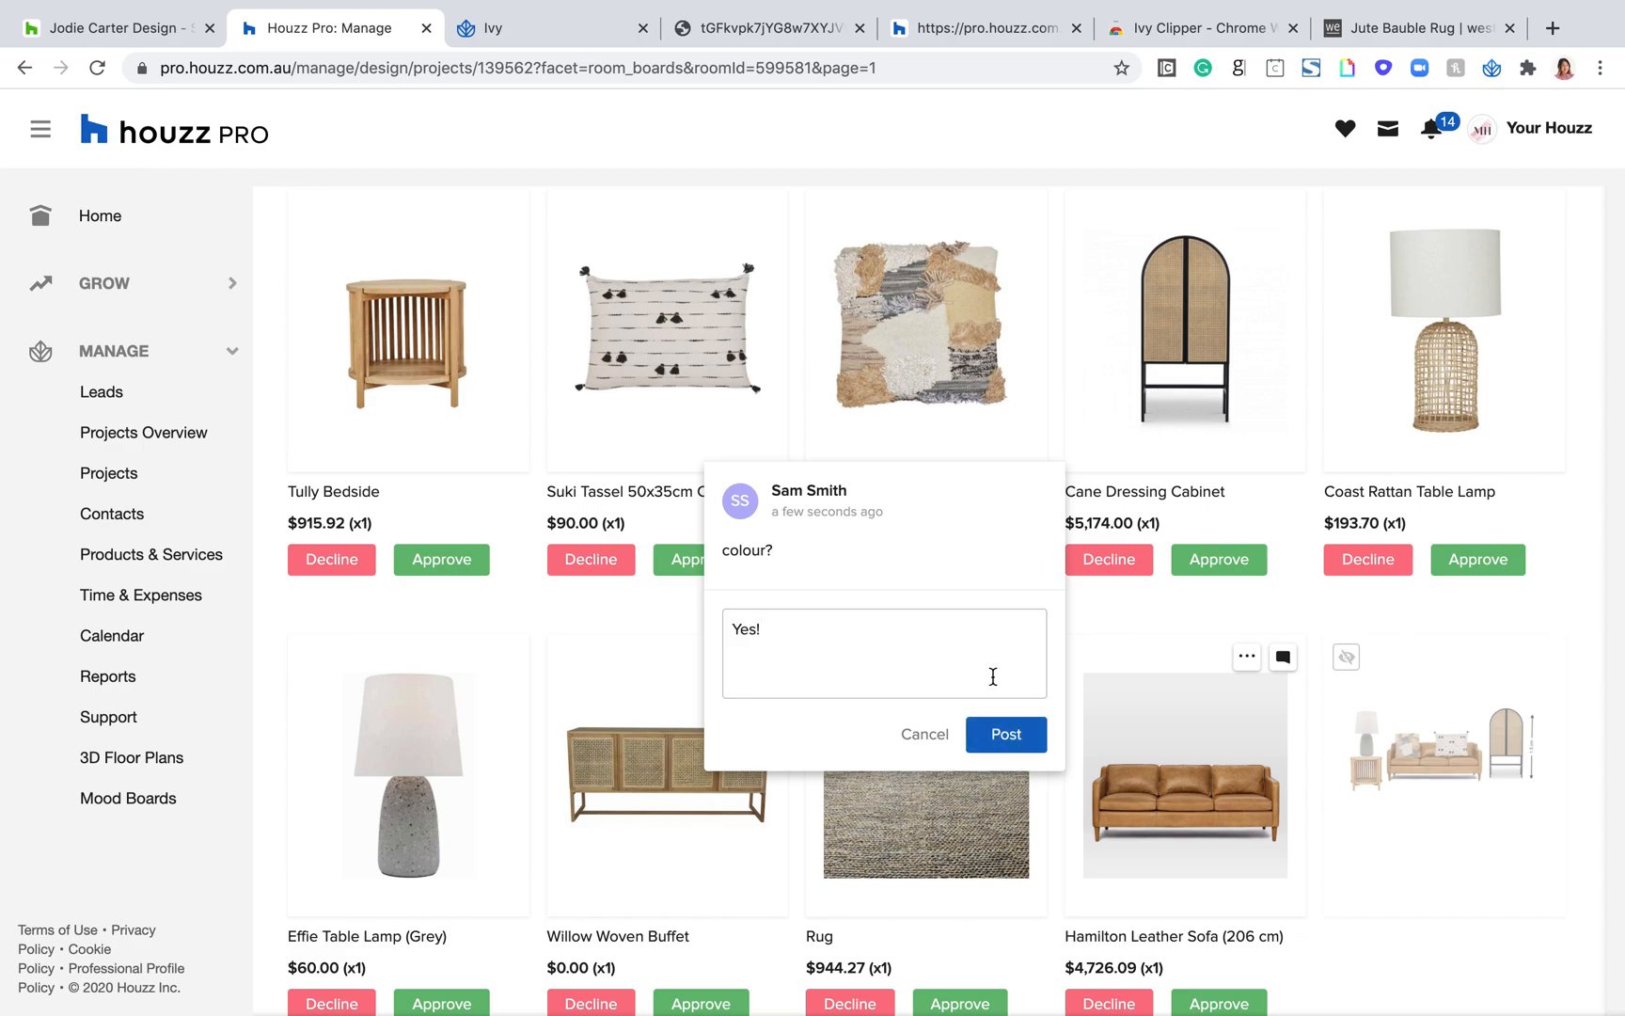
{"action": "left_click", "coordinate": [1007, 734]}
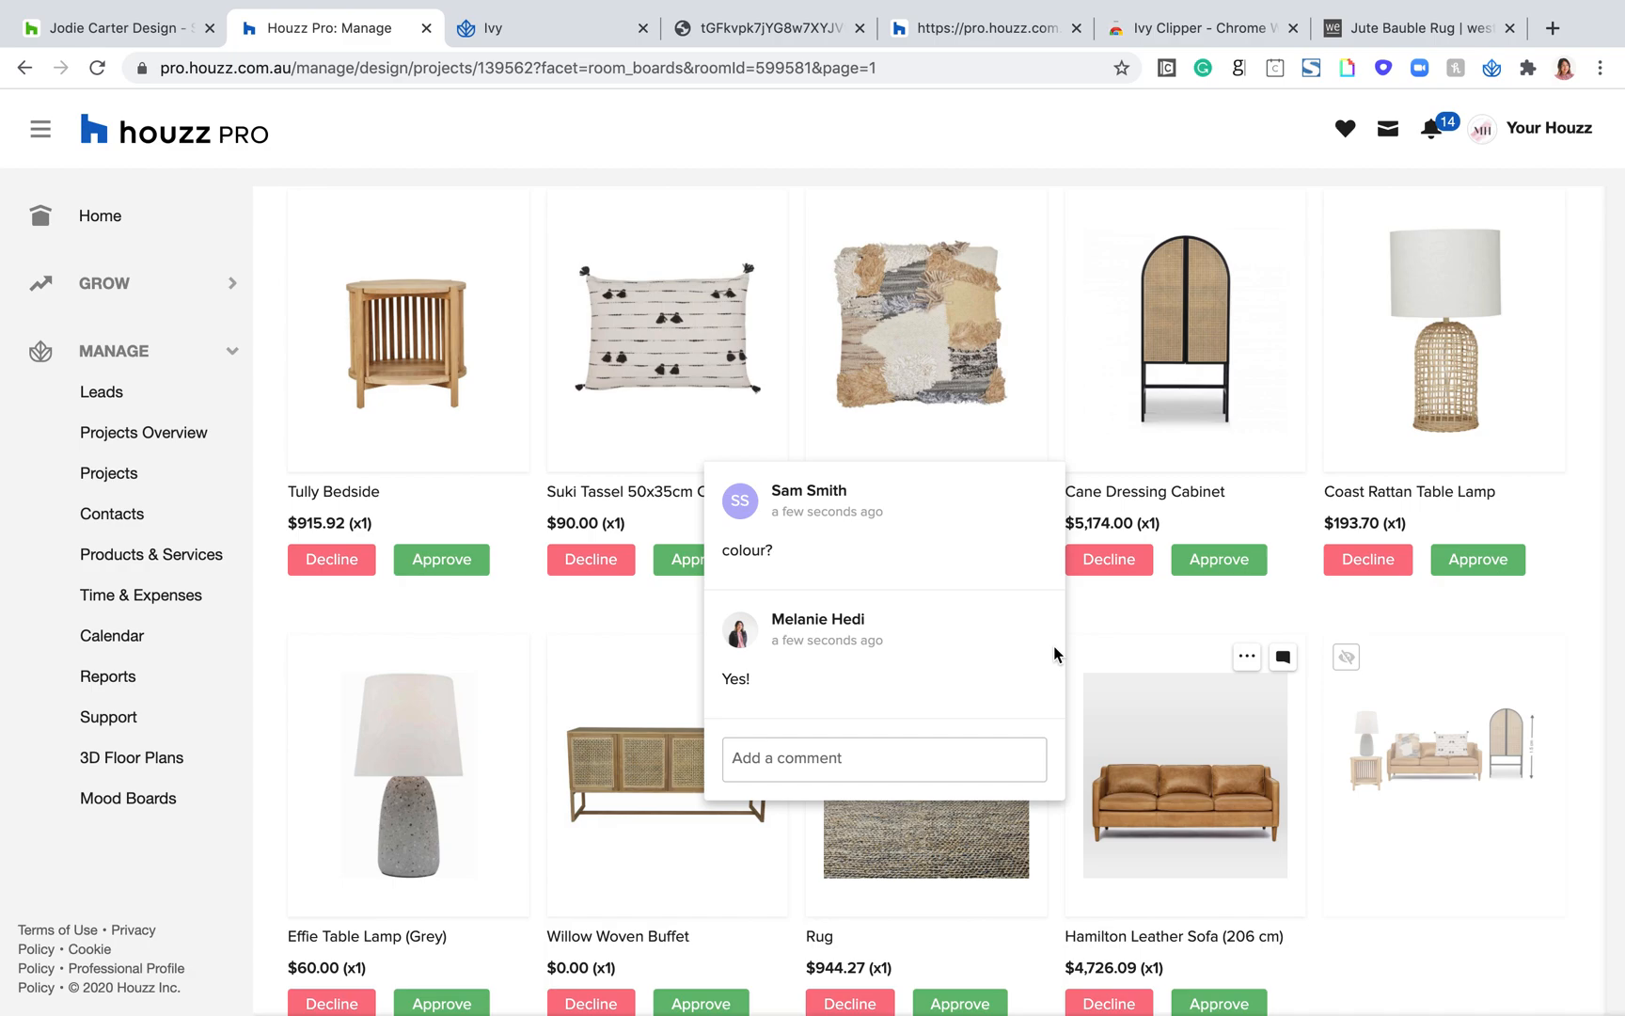
Step: Try hiding the mood board item from the client on the Living Room board, and set it to be shown to the client
{"action": "left_click", "coordinate": [1410, 908]}
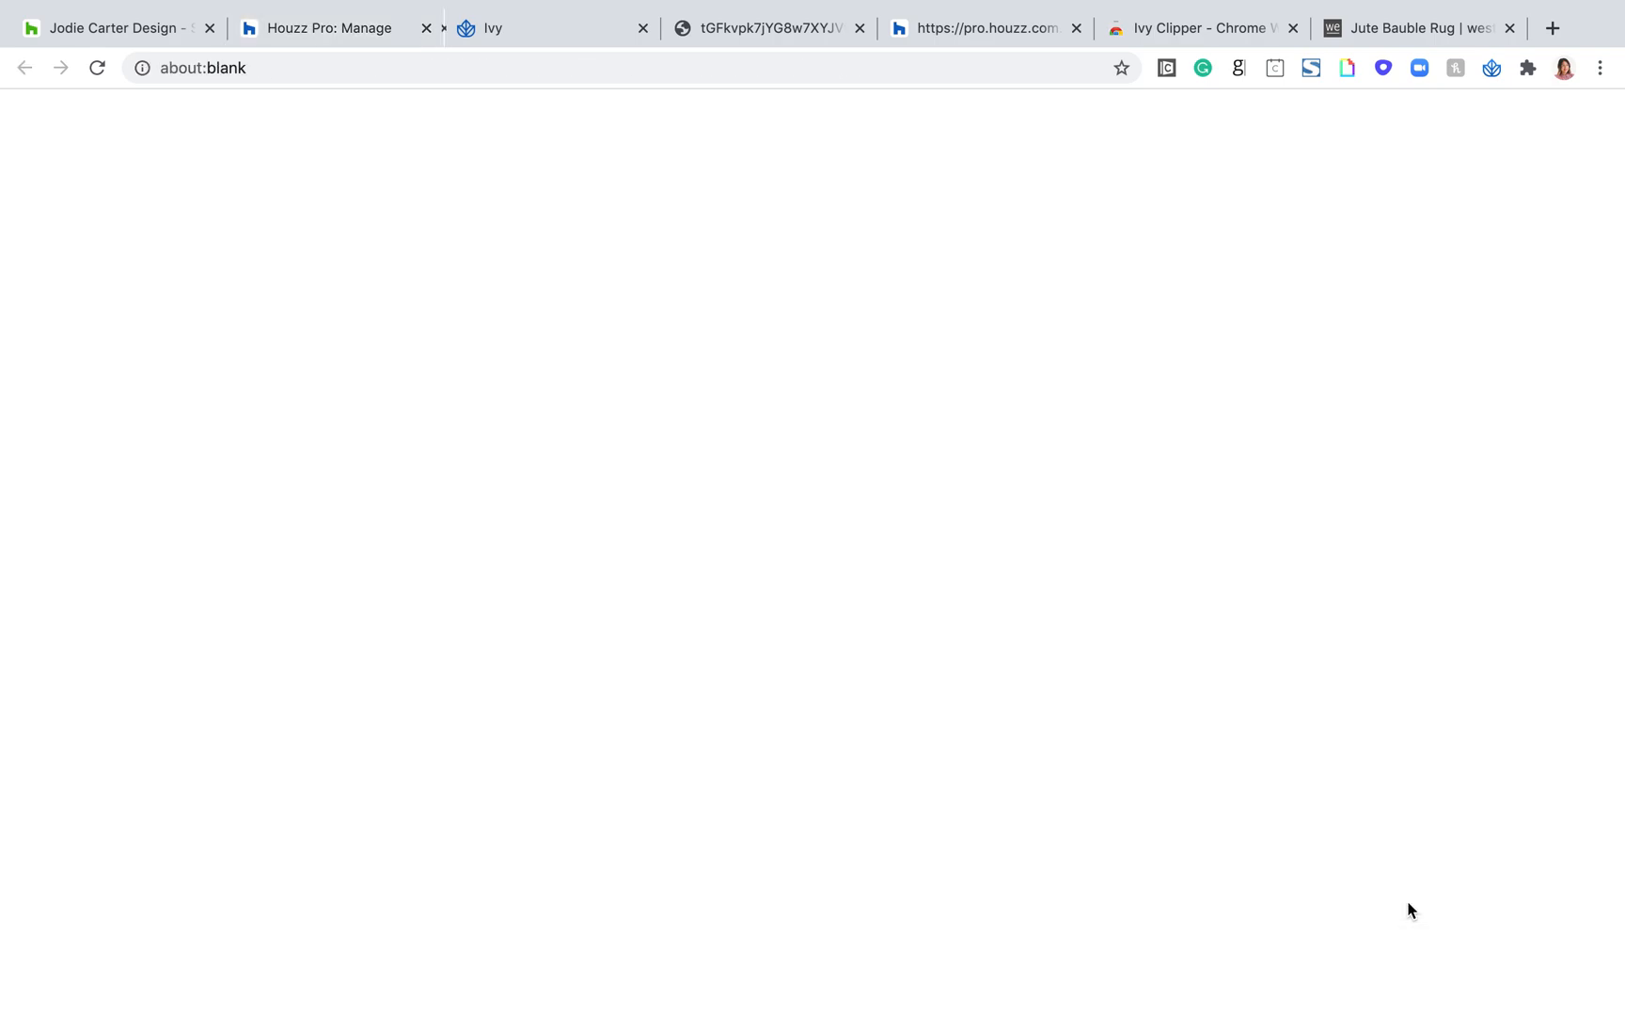
{"action": "left_click", "coordinate": [319, 26]}
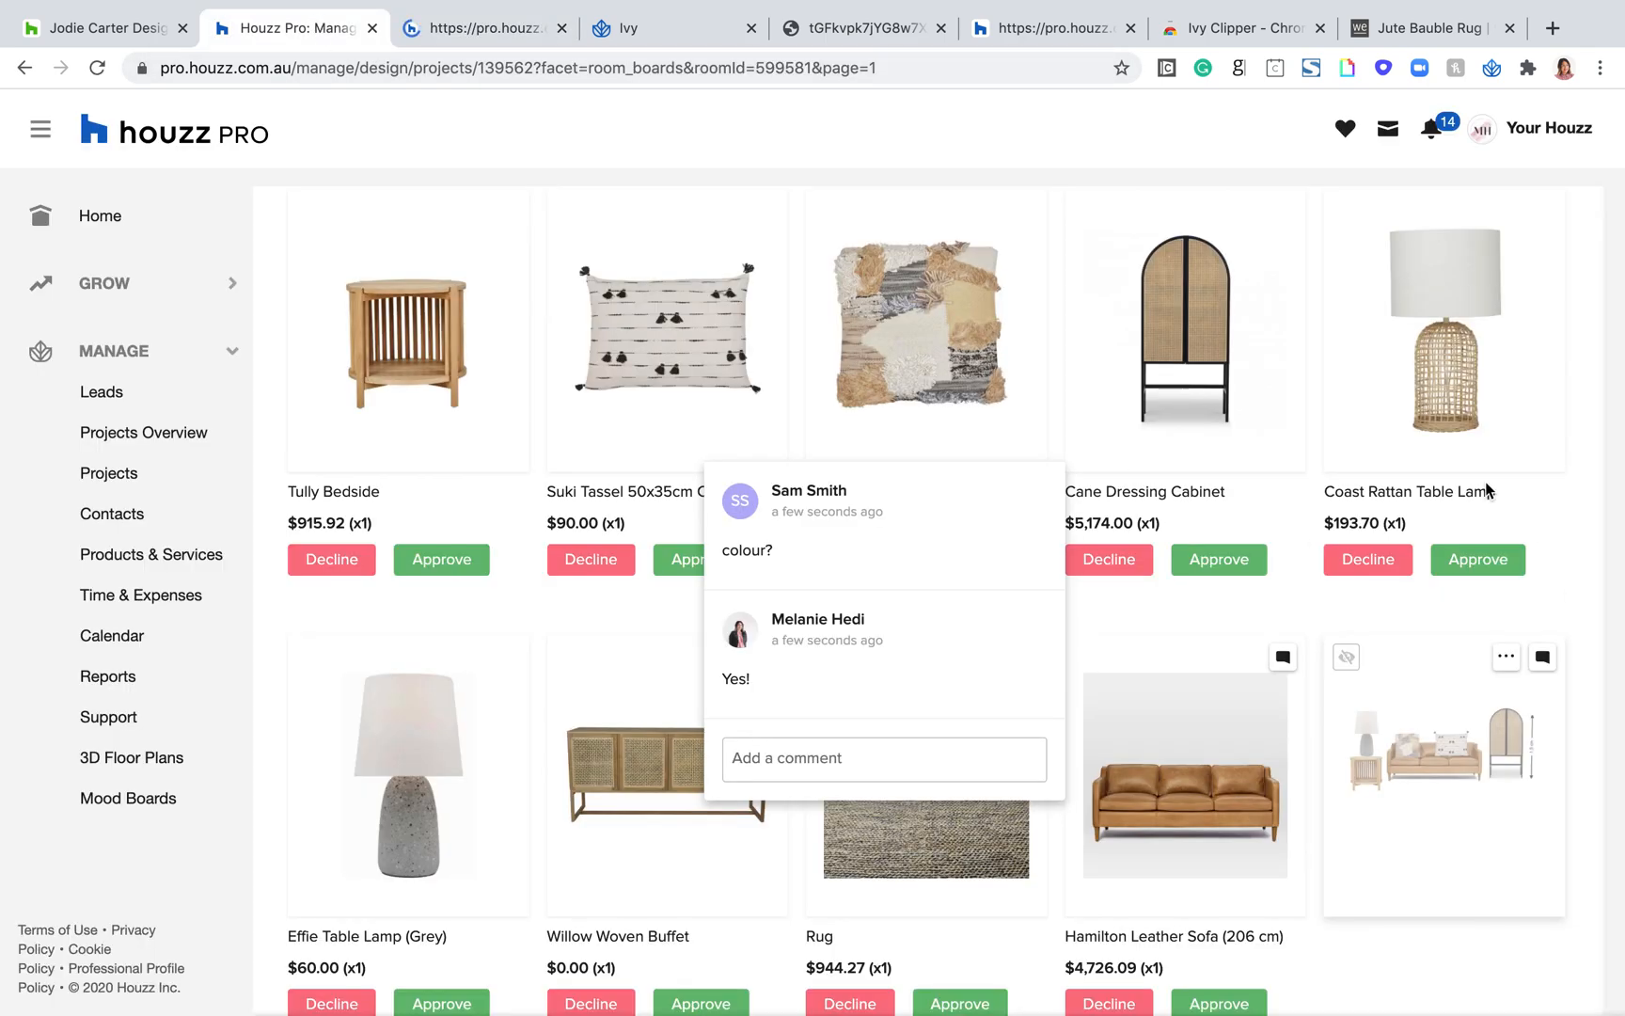
{"action": "scroll", "coordinate": [1437, 920], "scroll_direction": "down", "scroll_amount": 1}
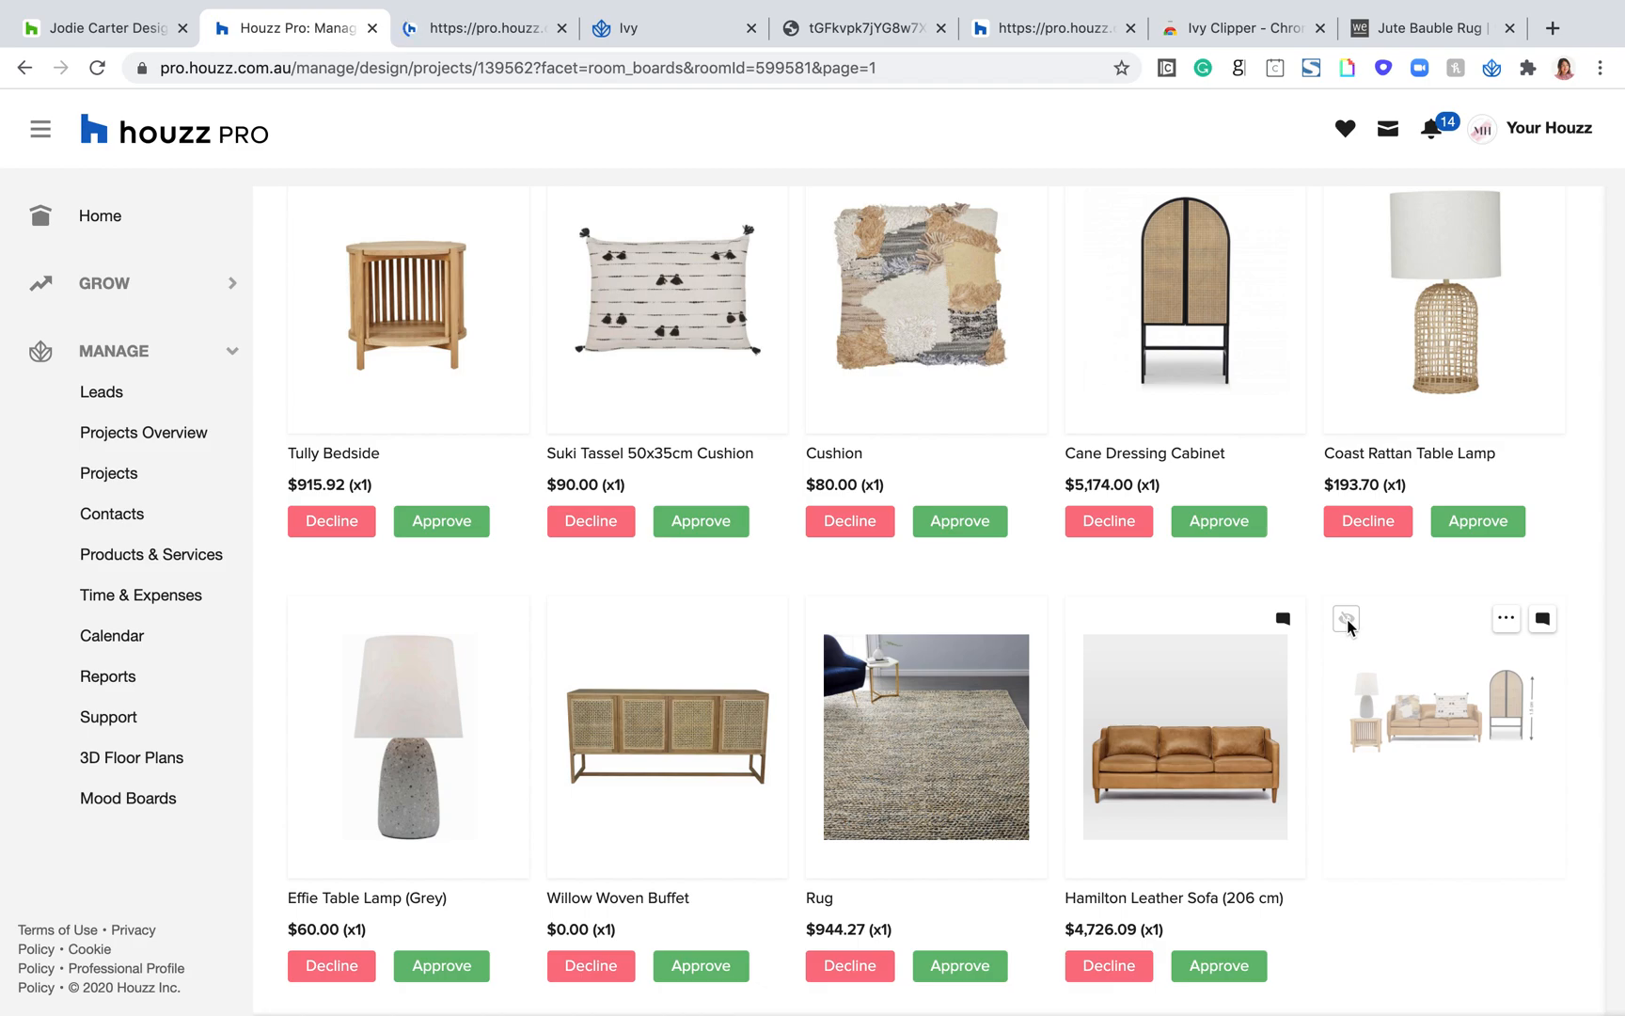
{"action": "left_click", "coordinate": [1506, 619]}
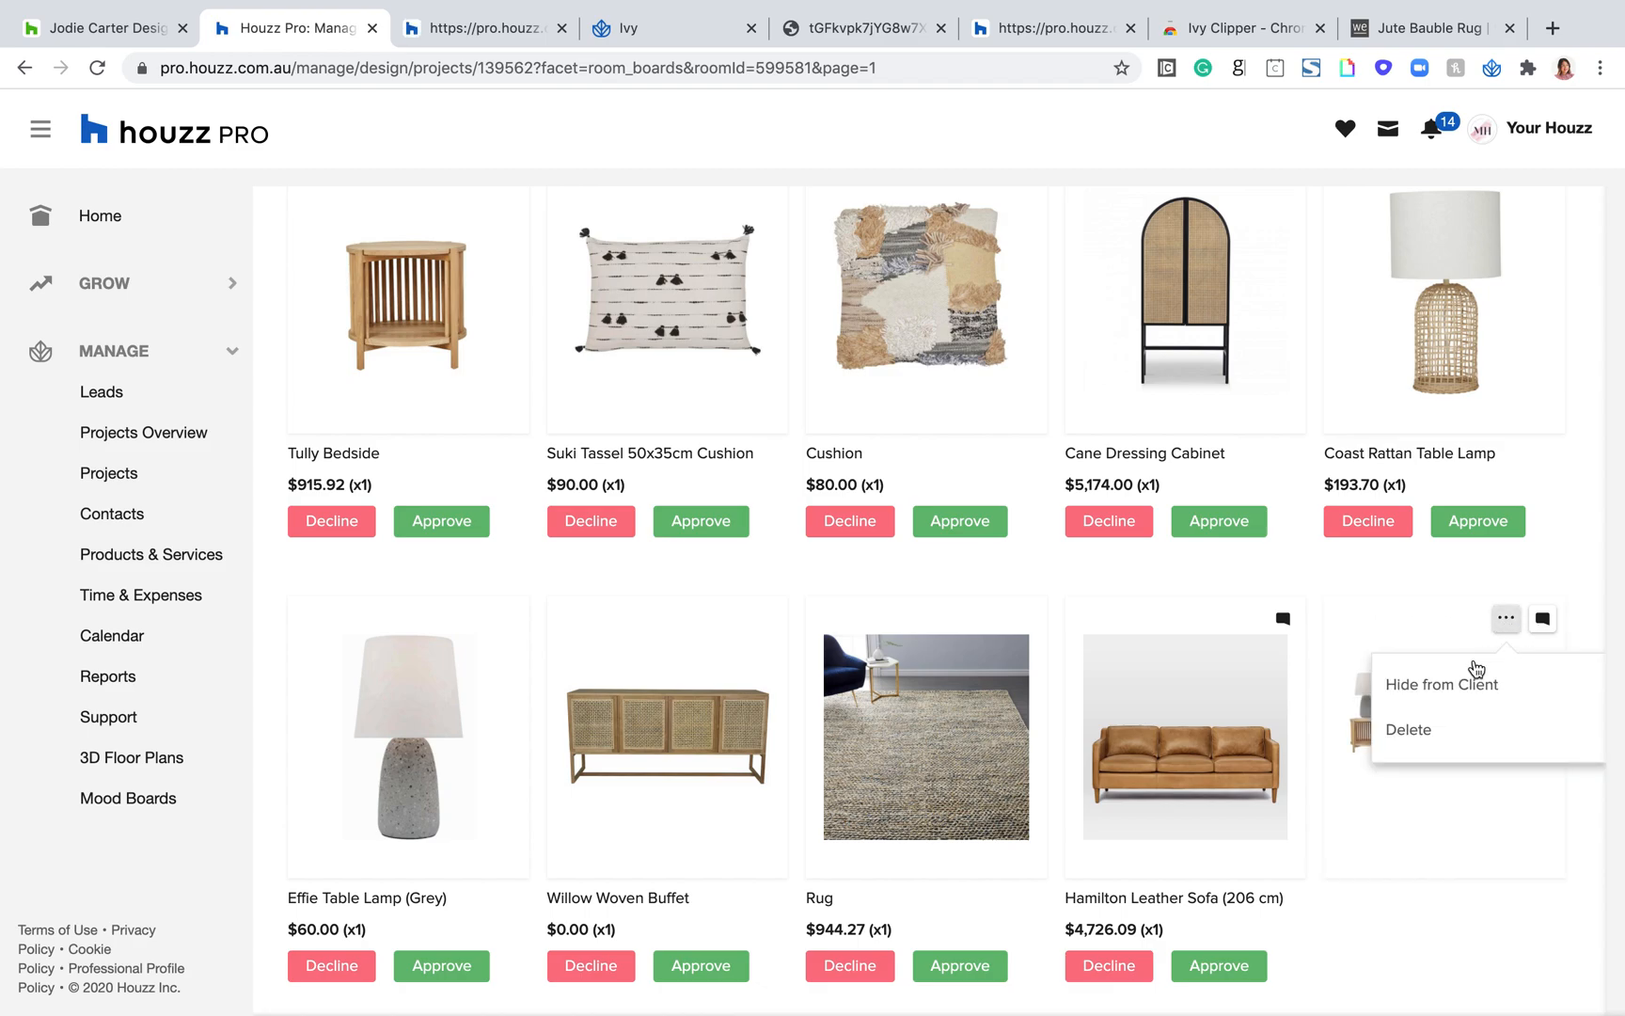
{"action": "left_click", "coordinate": [1449, 684]}
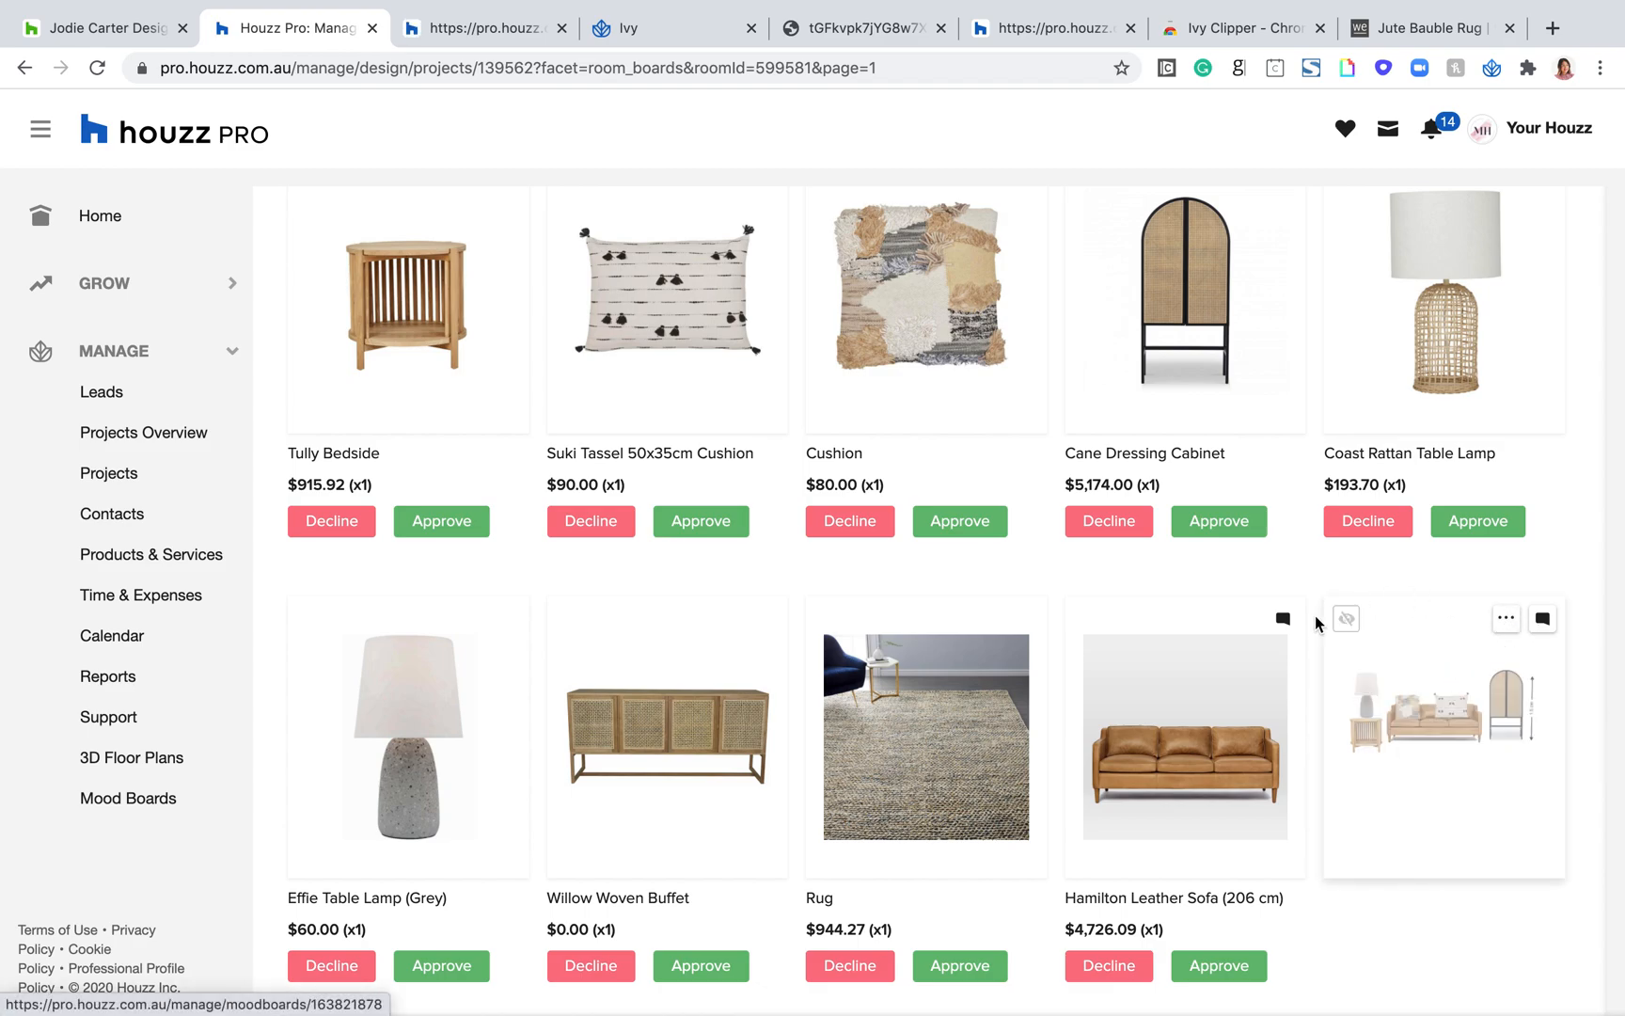
{"action": "left_click", "coordinate": [1506, 621]}
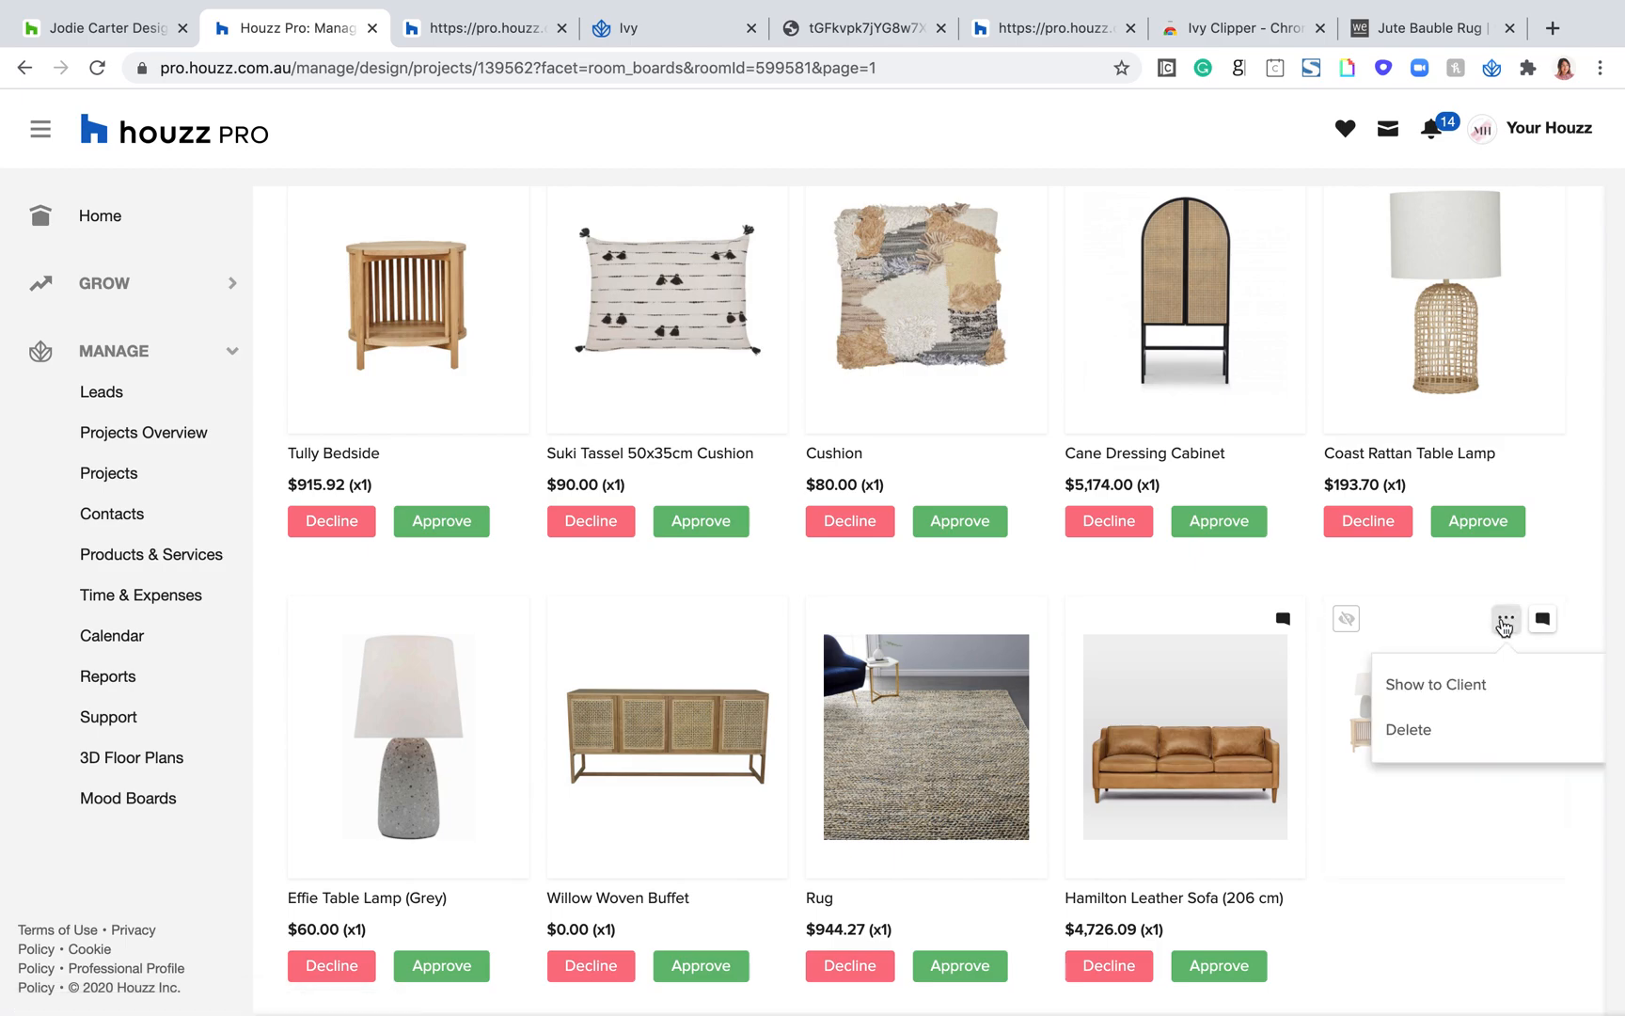
{"action": "left_click", "coordinate": [1437, 842]}
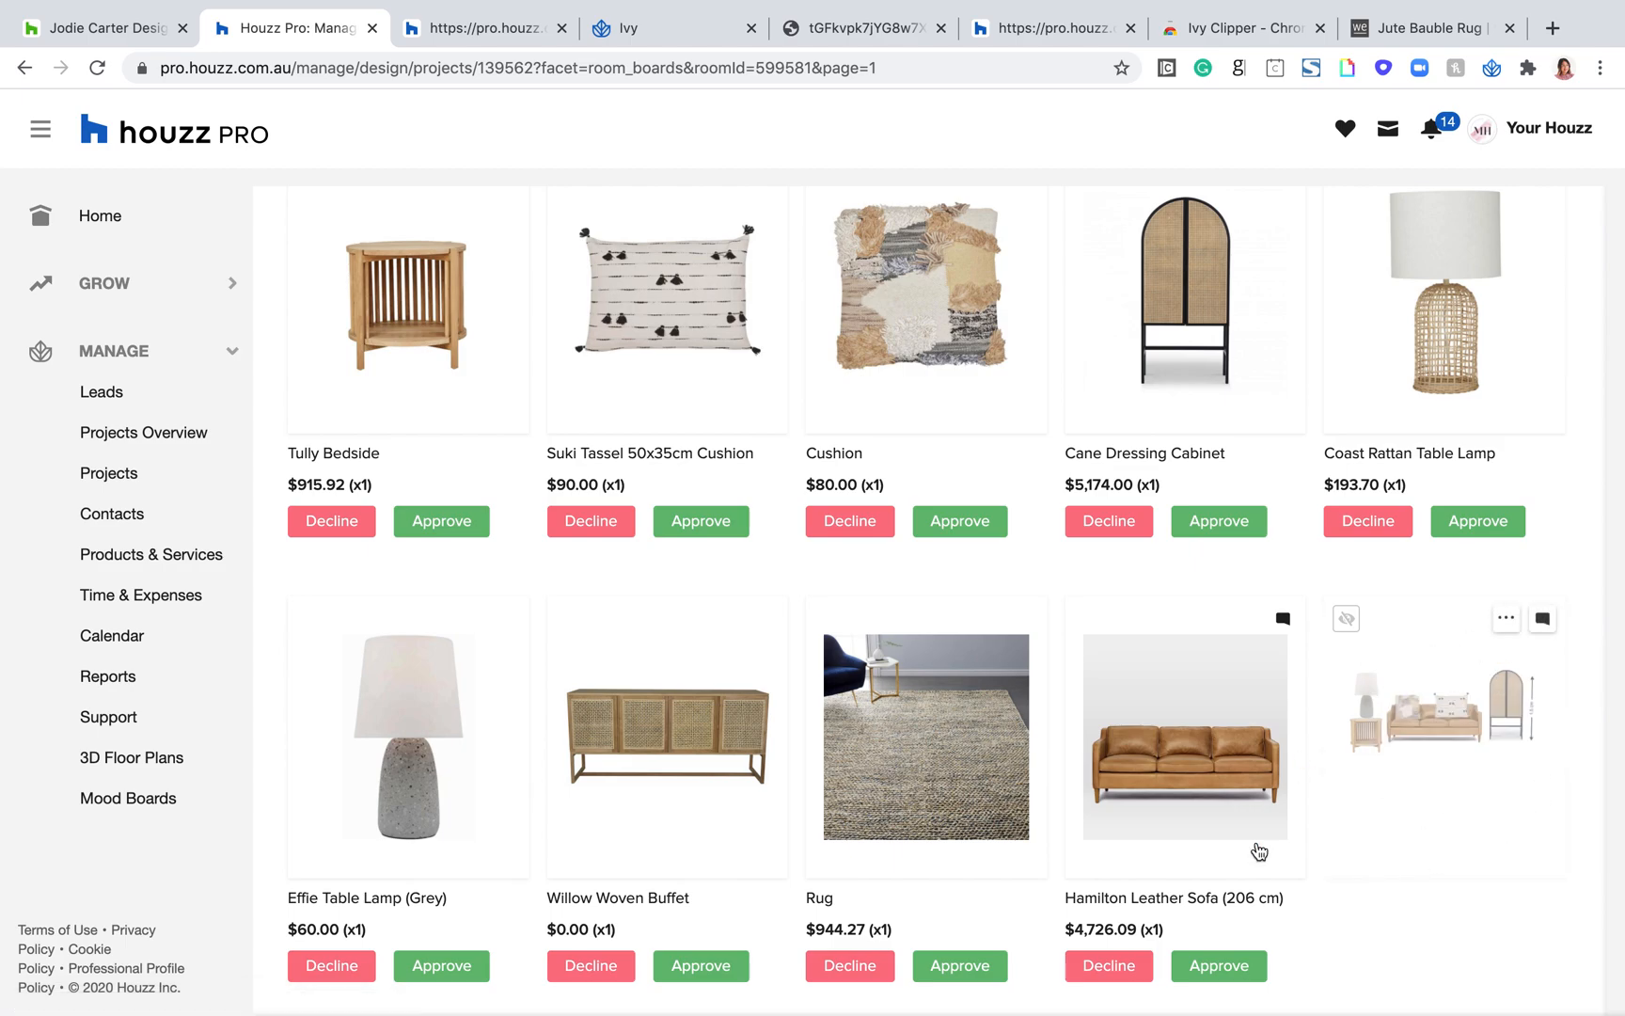
{"action": "scroll", "coordinate": [1346, 987], "scroll_direction": "down", "scroll_amount": 1}
{"action": "scroll", "coordinate": [1270, 779], "scroll_direction": "up", "scroll_amount": 1}
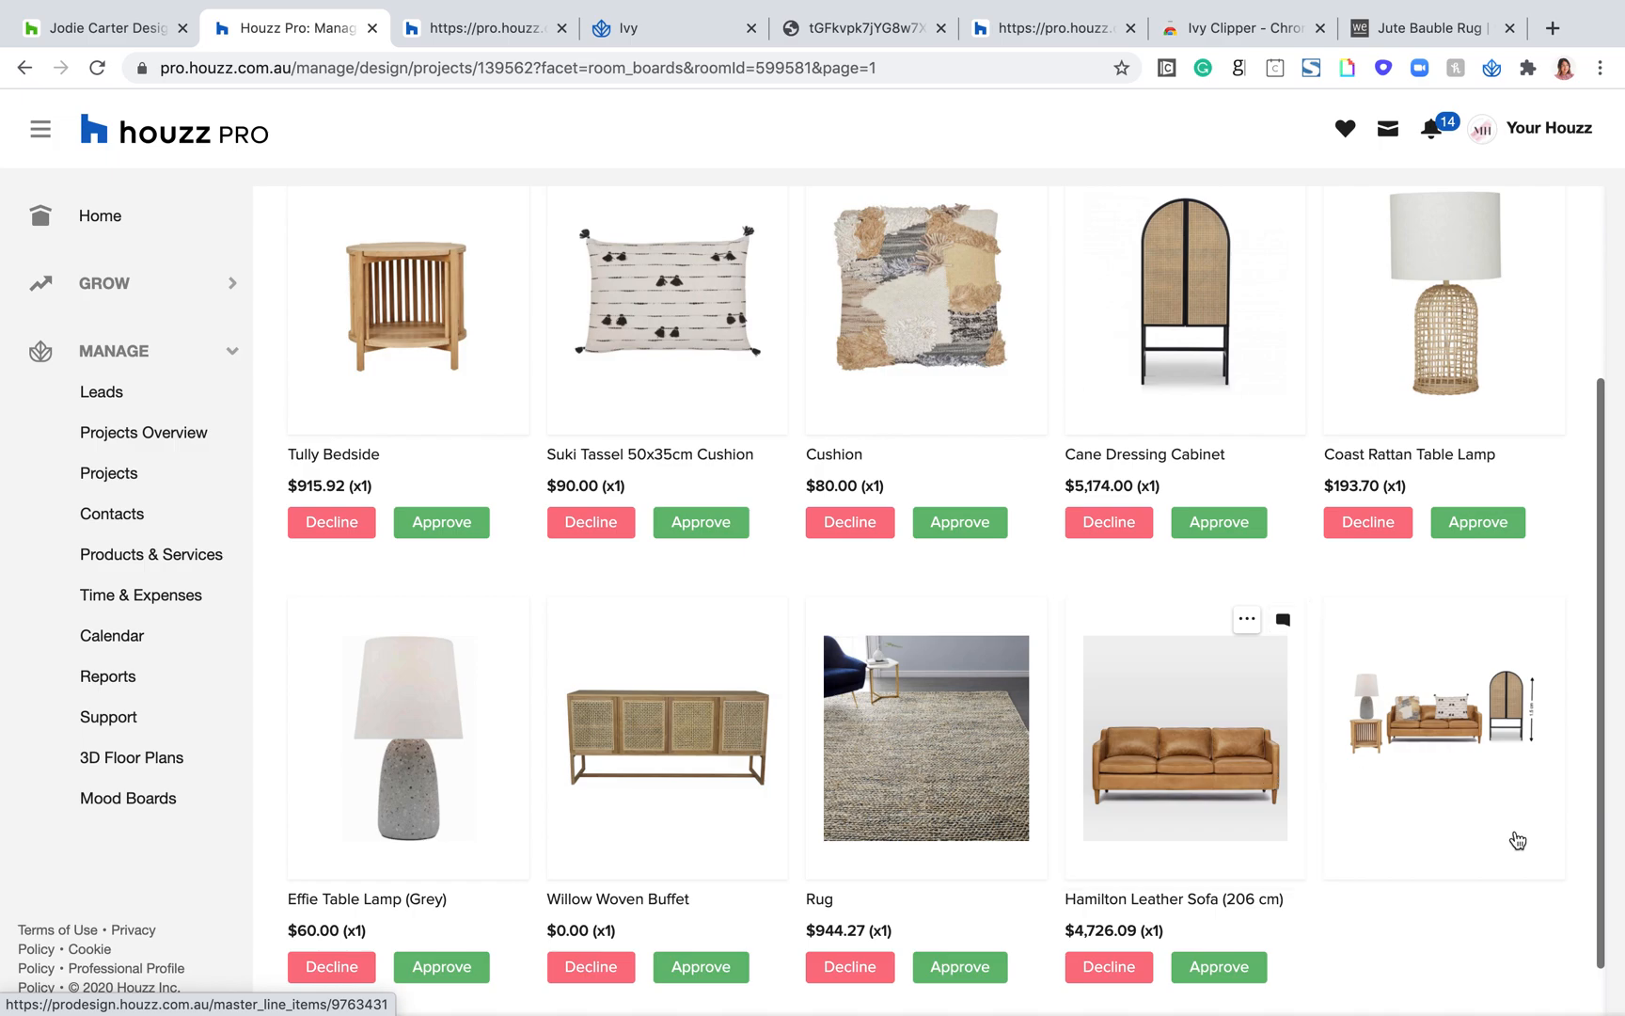
Step: Review the sofa's comment thread and reload the client preview of the Living Room board to check the shared mood board
{"action": "left_click", "coordinate": [1284, 622]}
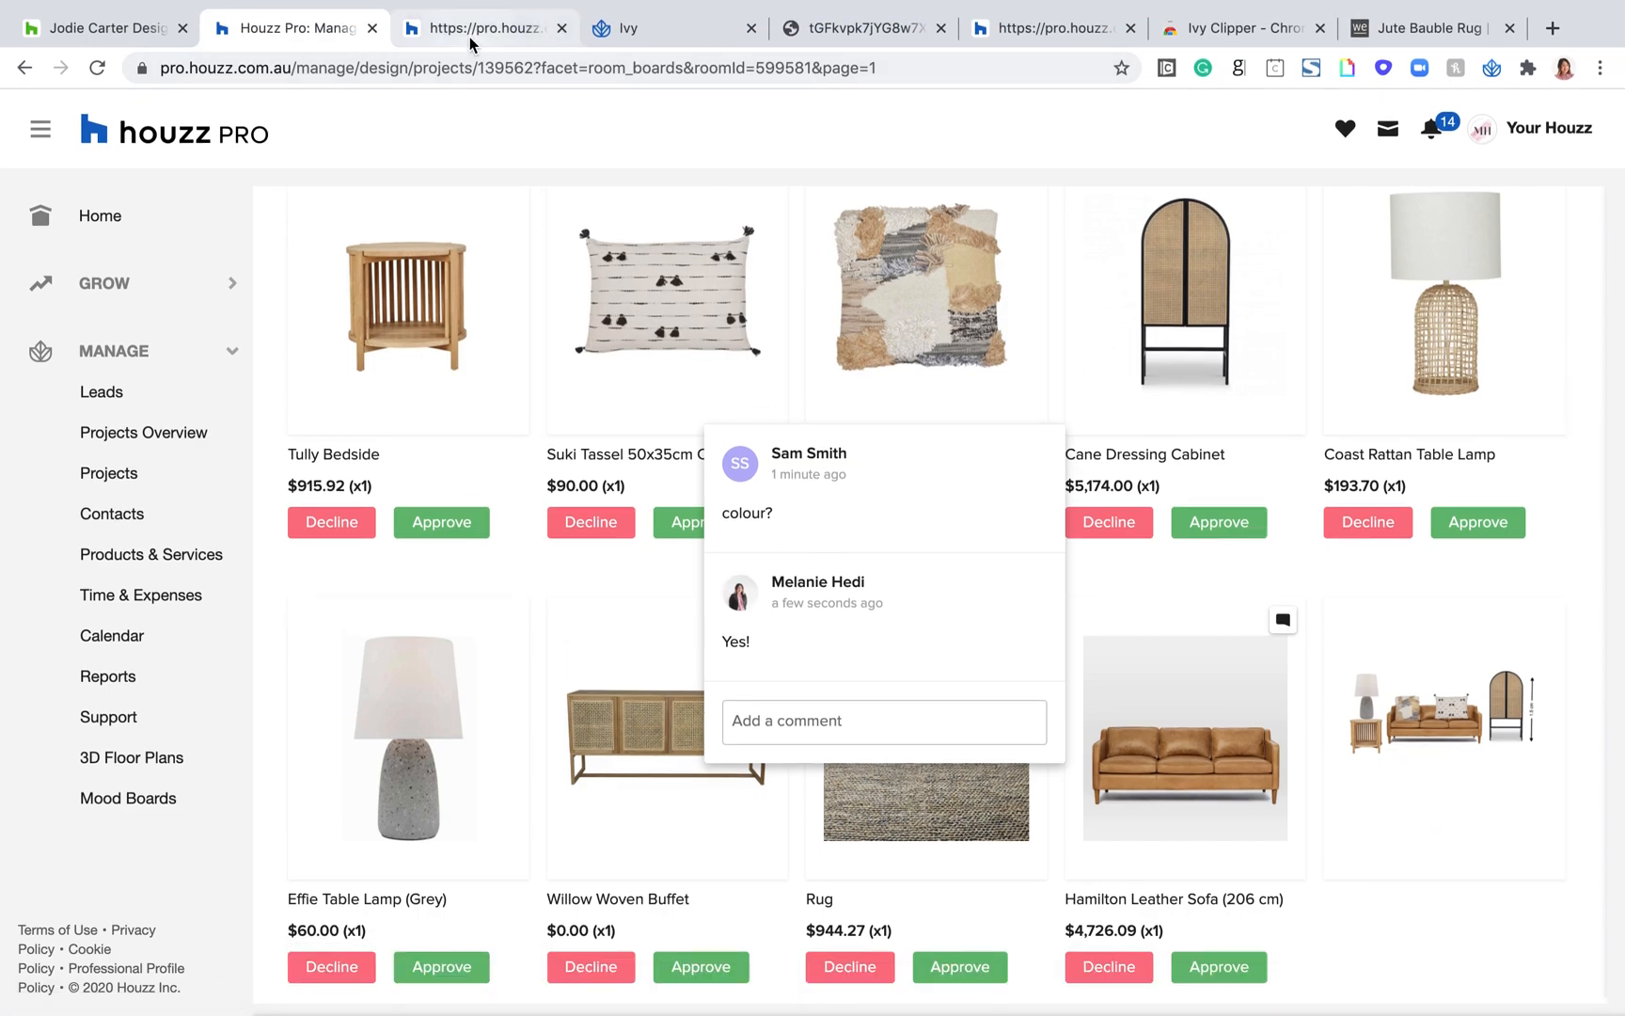
{"action": "left_click", "coordinate": [470, 37]}
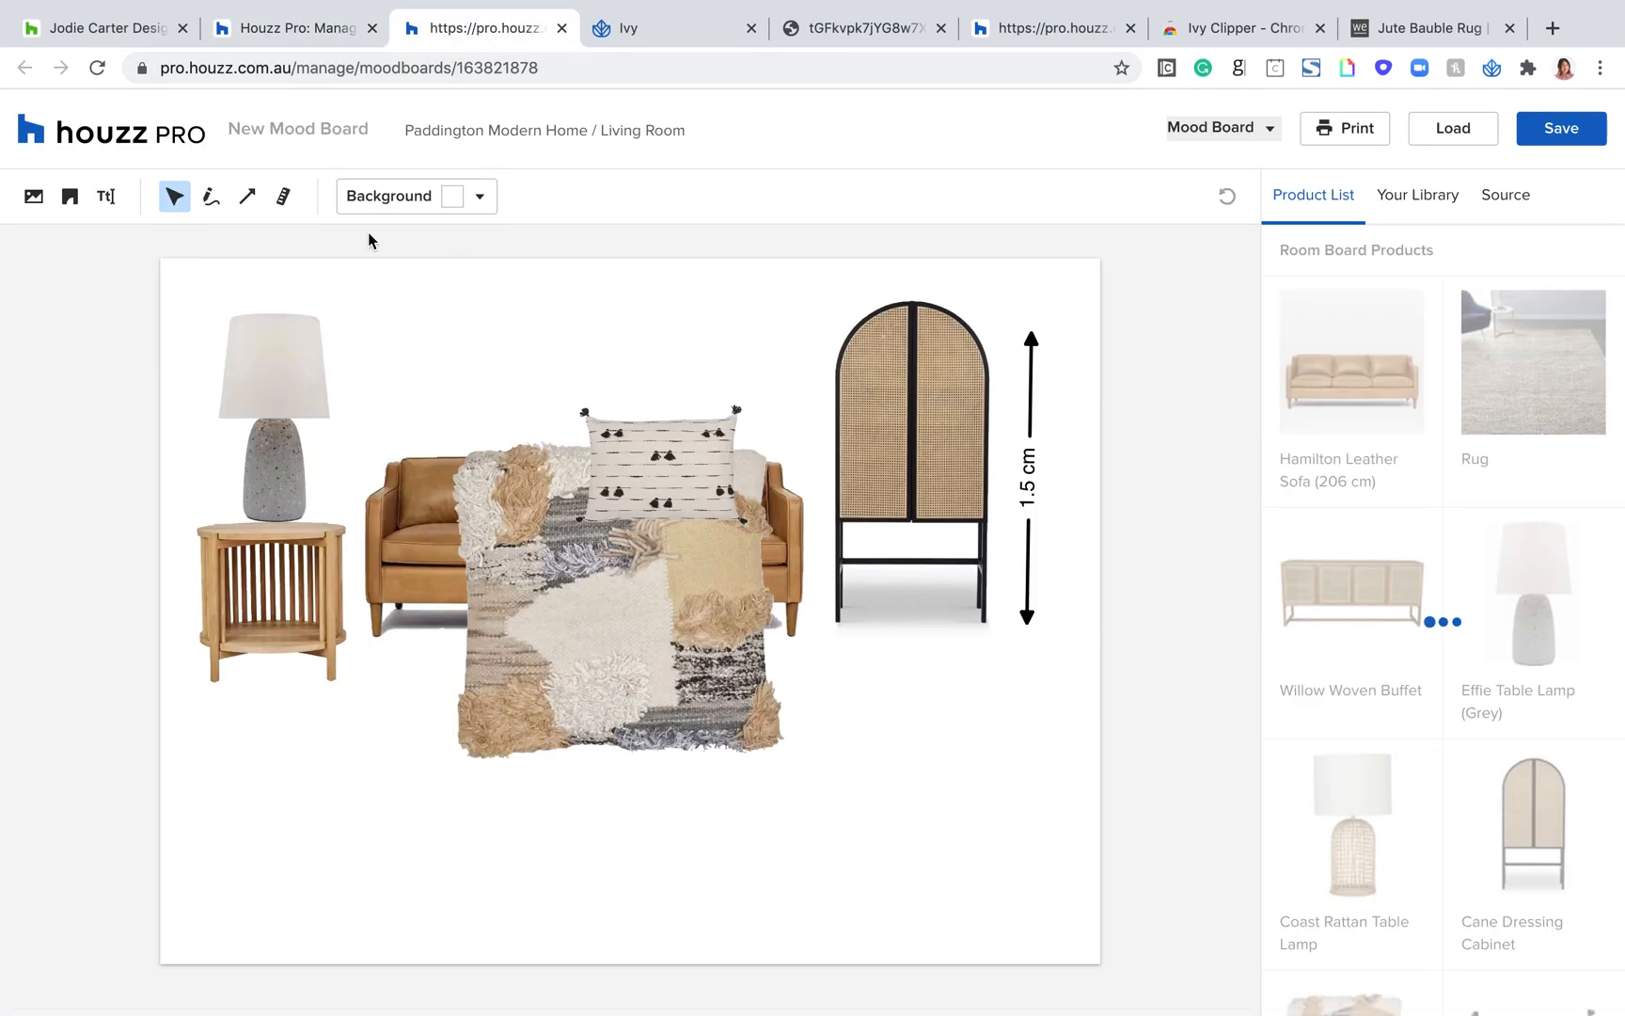
{"action": "left_click", "coordinate": [674, 31]}
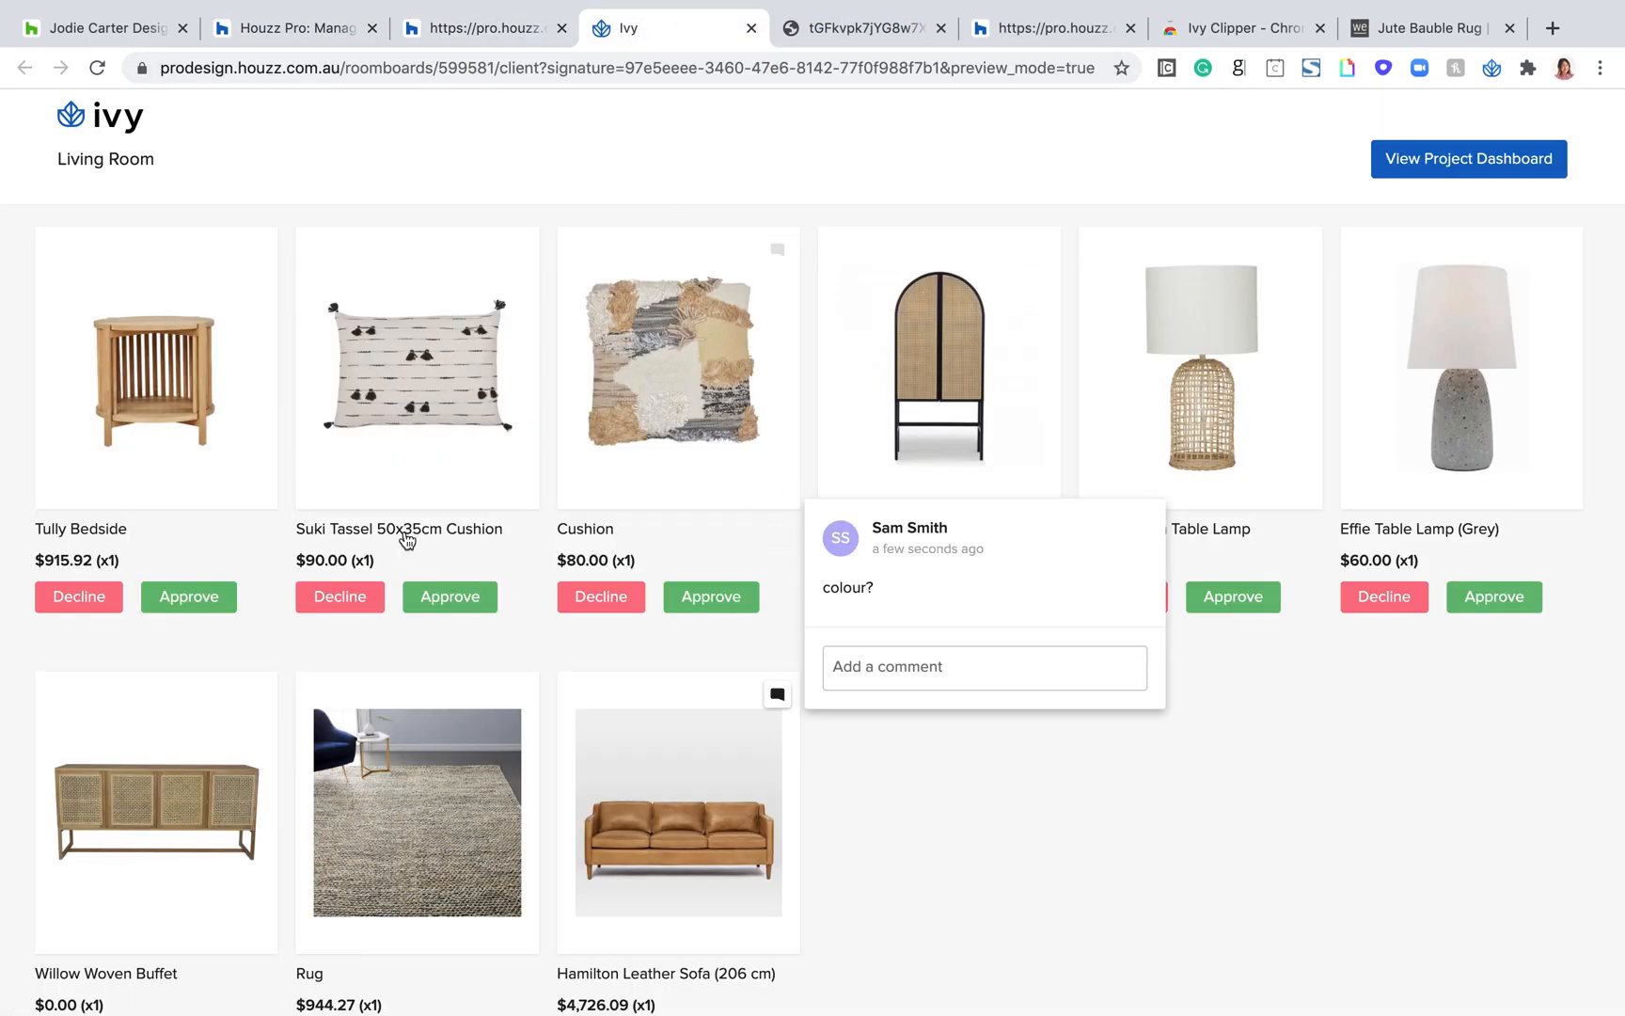
{"action": "left_click", "coordinate": [98, 68]}
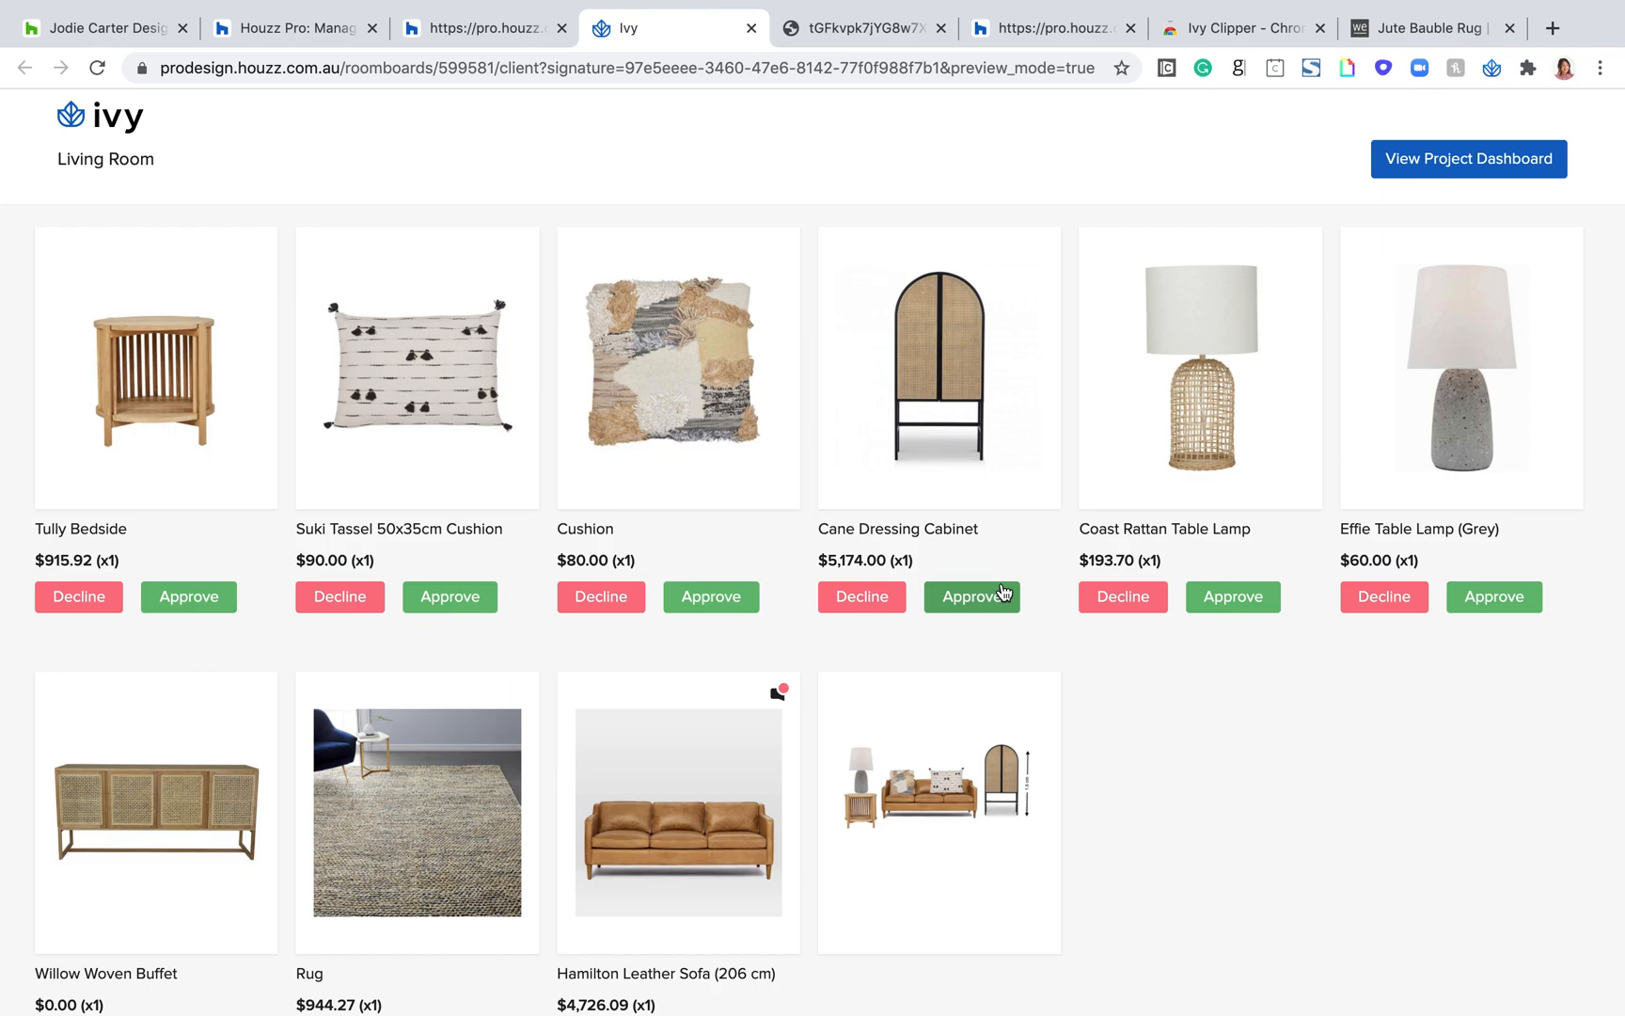
Step: Approve the Tully Bedside, Suki Tassel cushion, Cushion and Cane Dressing Cabinet in the client preview, undoing a trial decline of the Suki Tassel cushion
{"action": "left_click", "coordinate": [182, 602]}
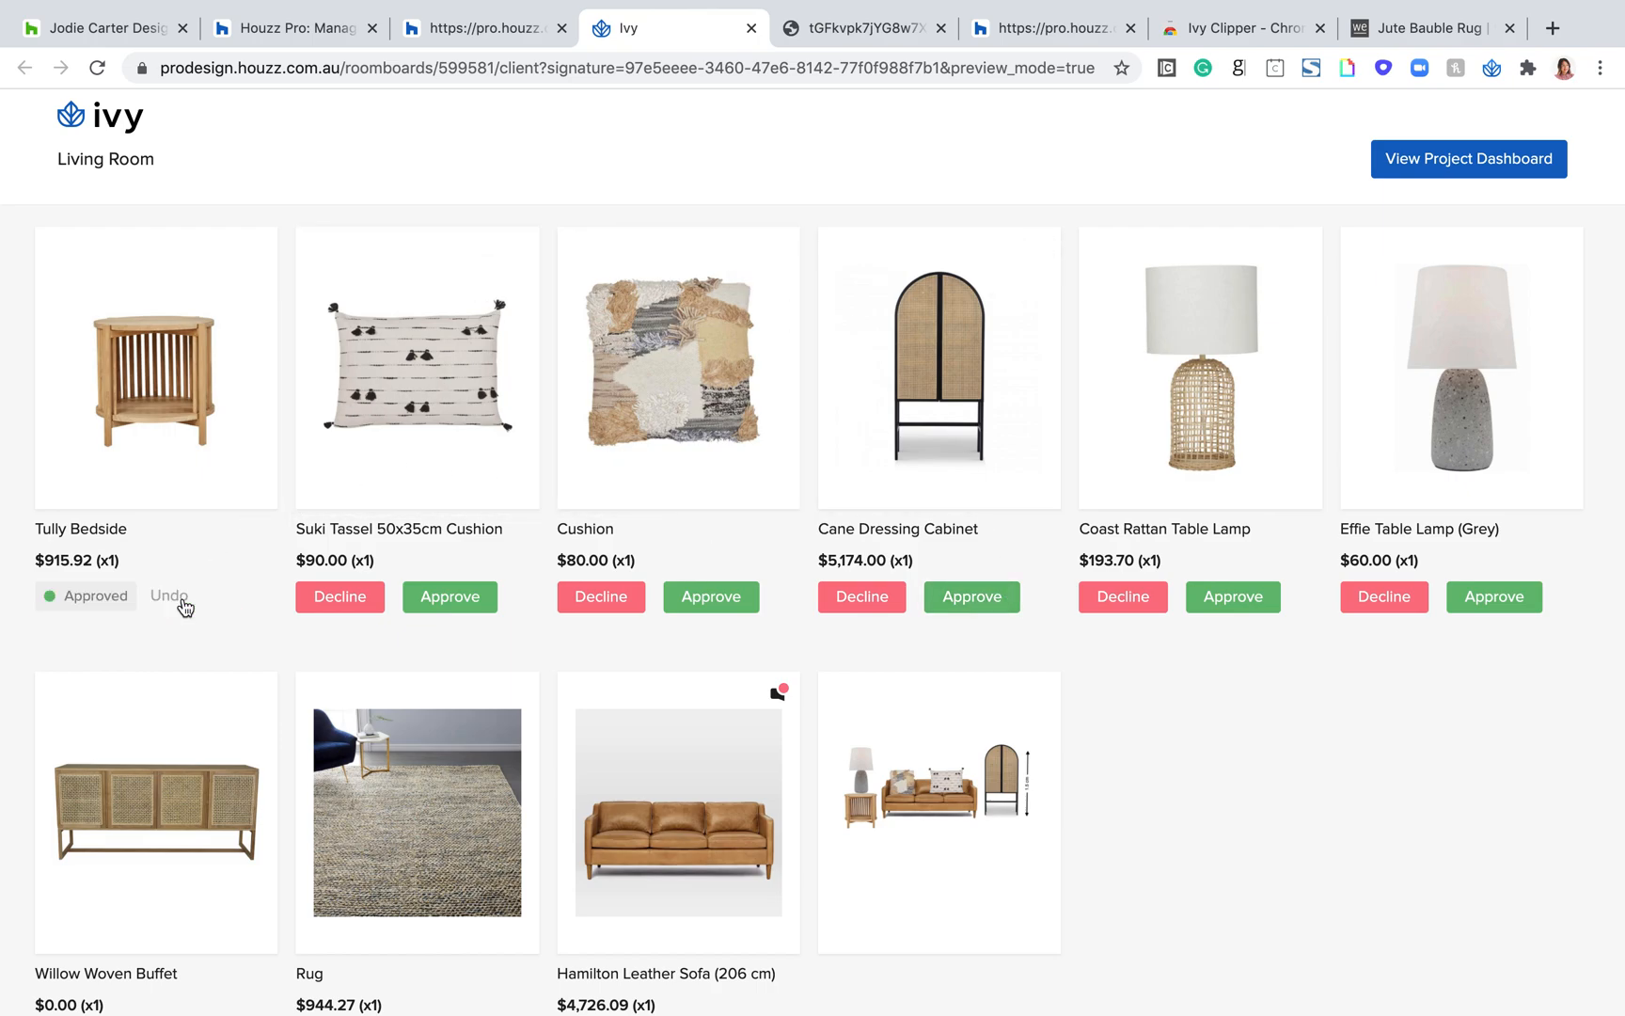
{"action": "left_click", "coordinate": [331, 610]}
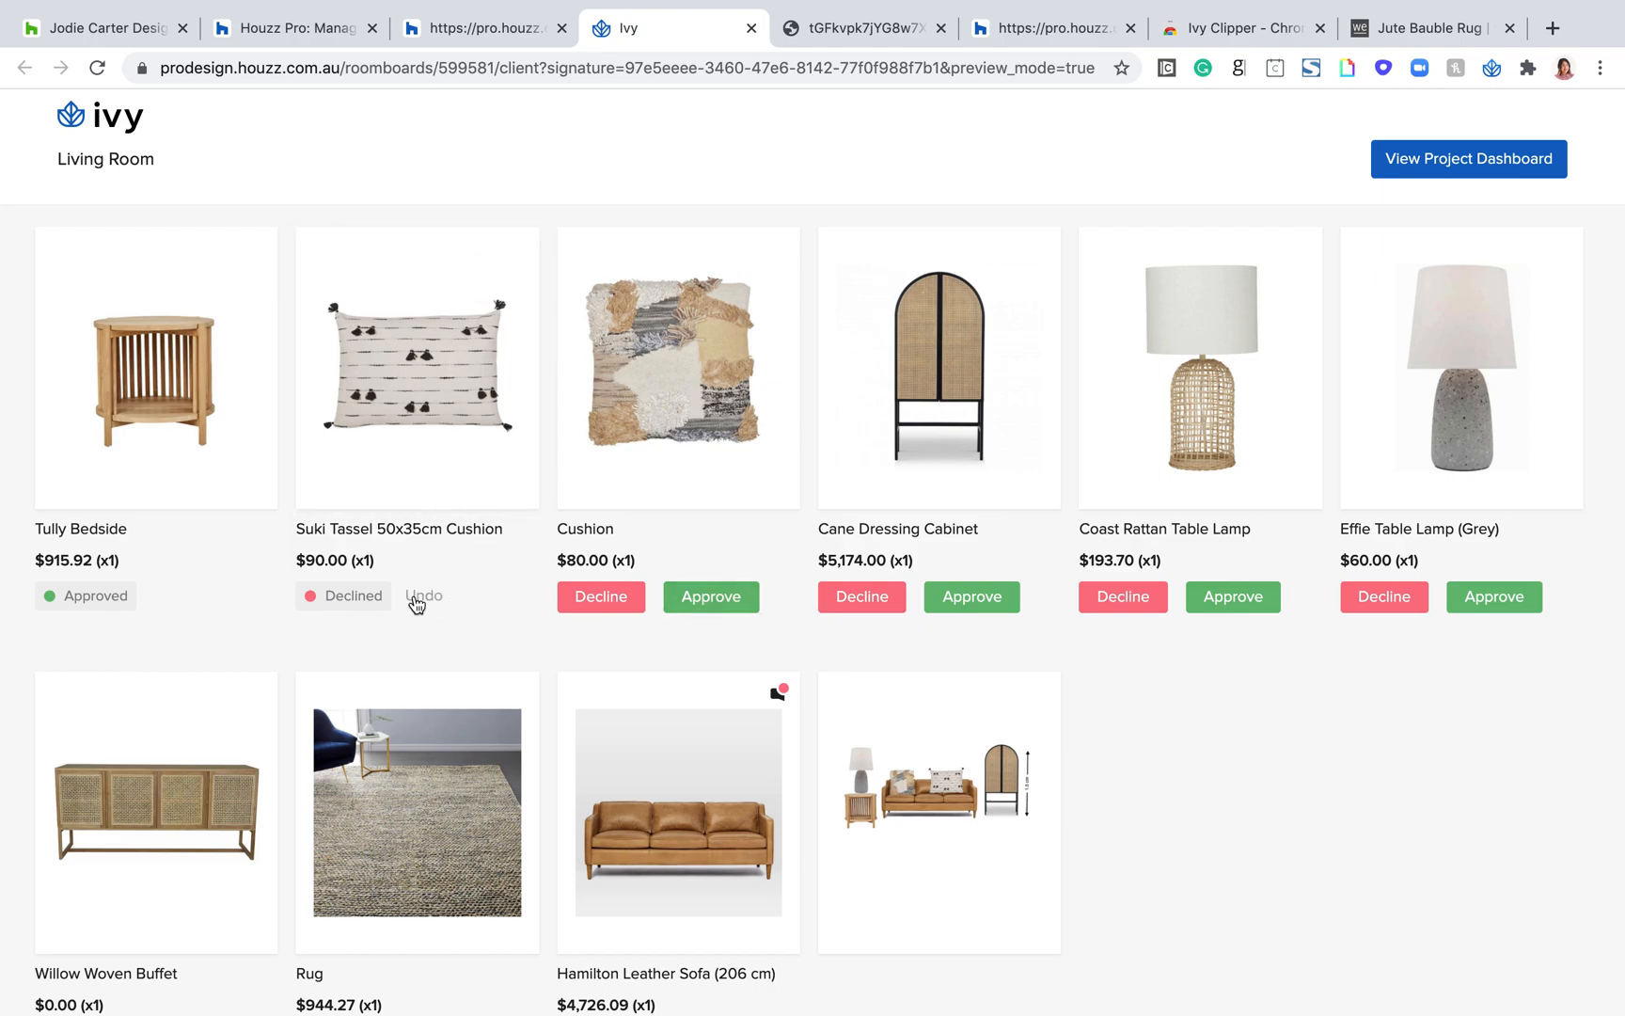
{"action": "left_click", "coordinate": [417, 597]}
{"action": "left_click", "coordinate": [461, 597]}
{"action": "left_click", "coordinate": [720, 597]}
{"action": "left_click", "coordinate": [959, 598]}
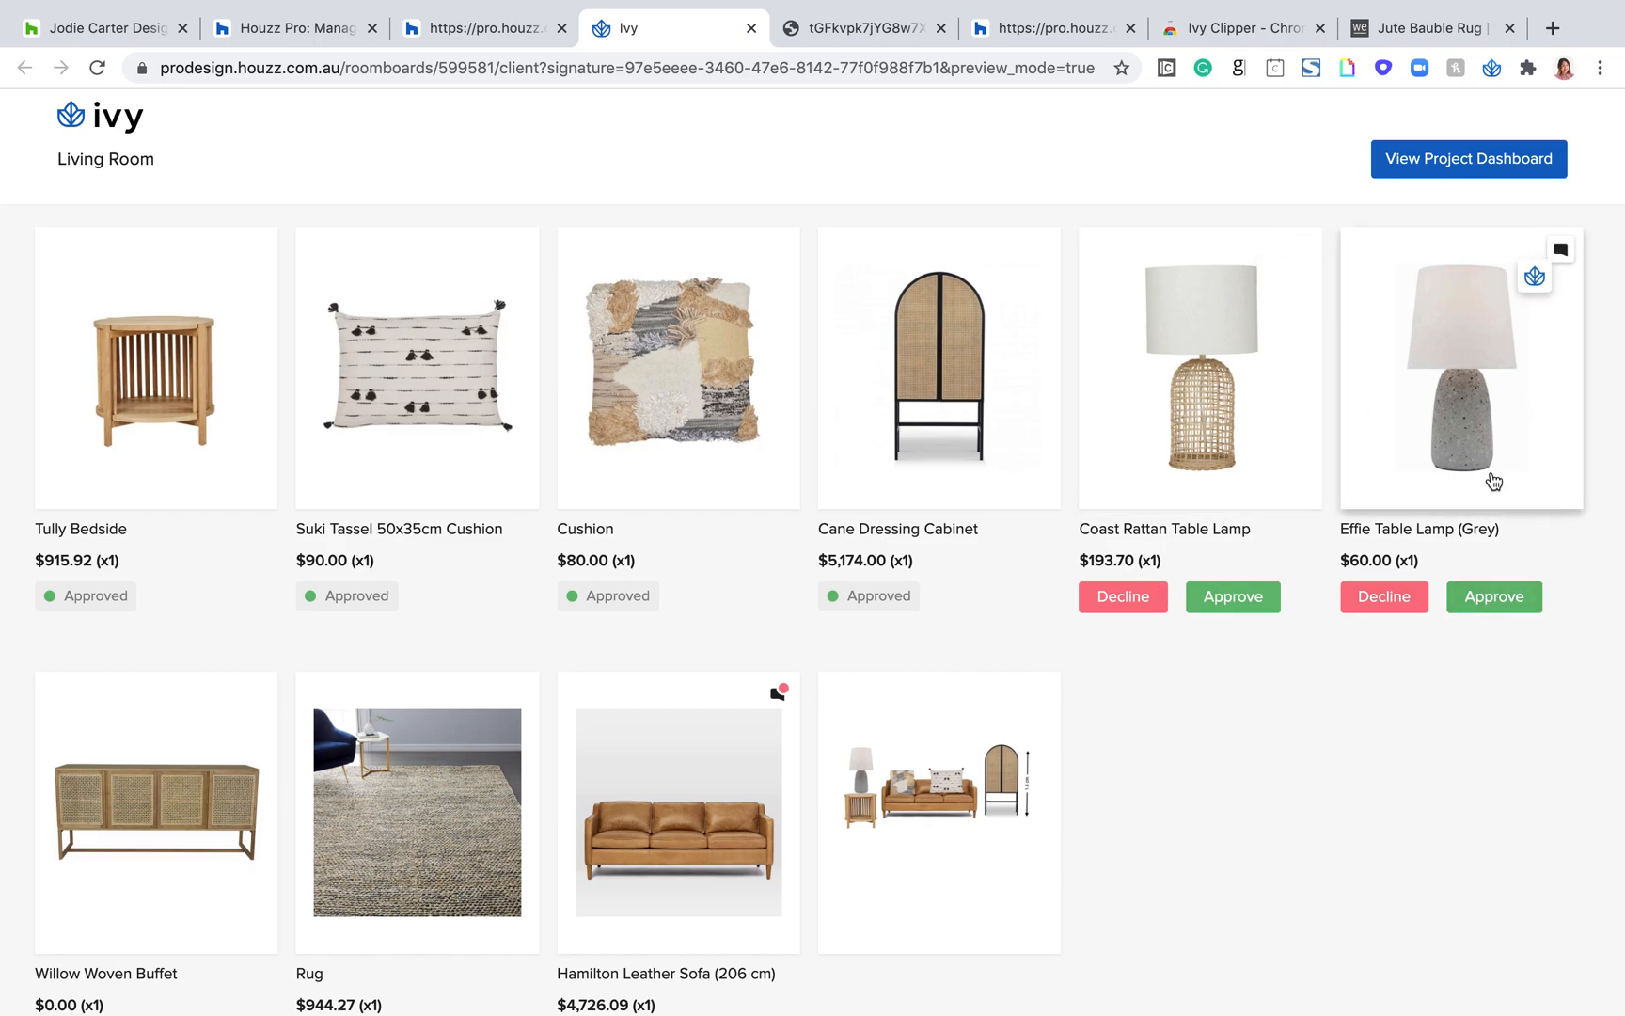
Step: Decline the Coast Rattan Table Lamp and approve the Effie Table Lamp, Willow Woven Buffet, Rug and Hamilton Leather Sofa
{"action": "left_click", "coordinate": [1121, 600]}
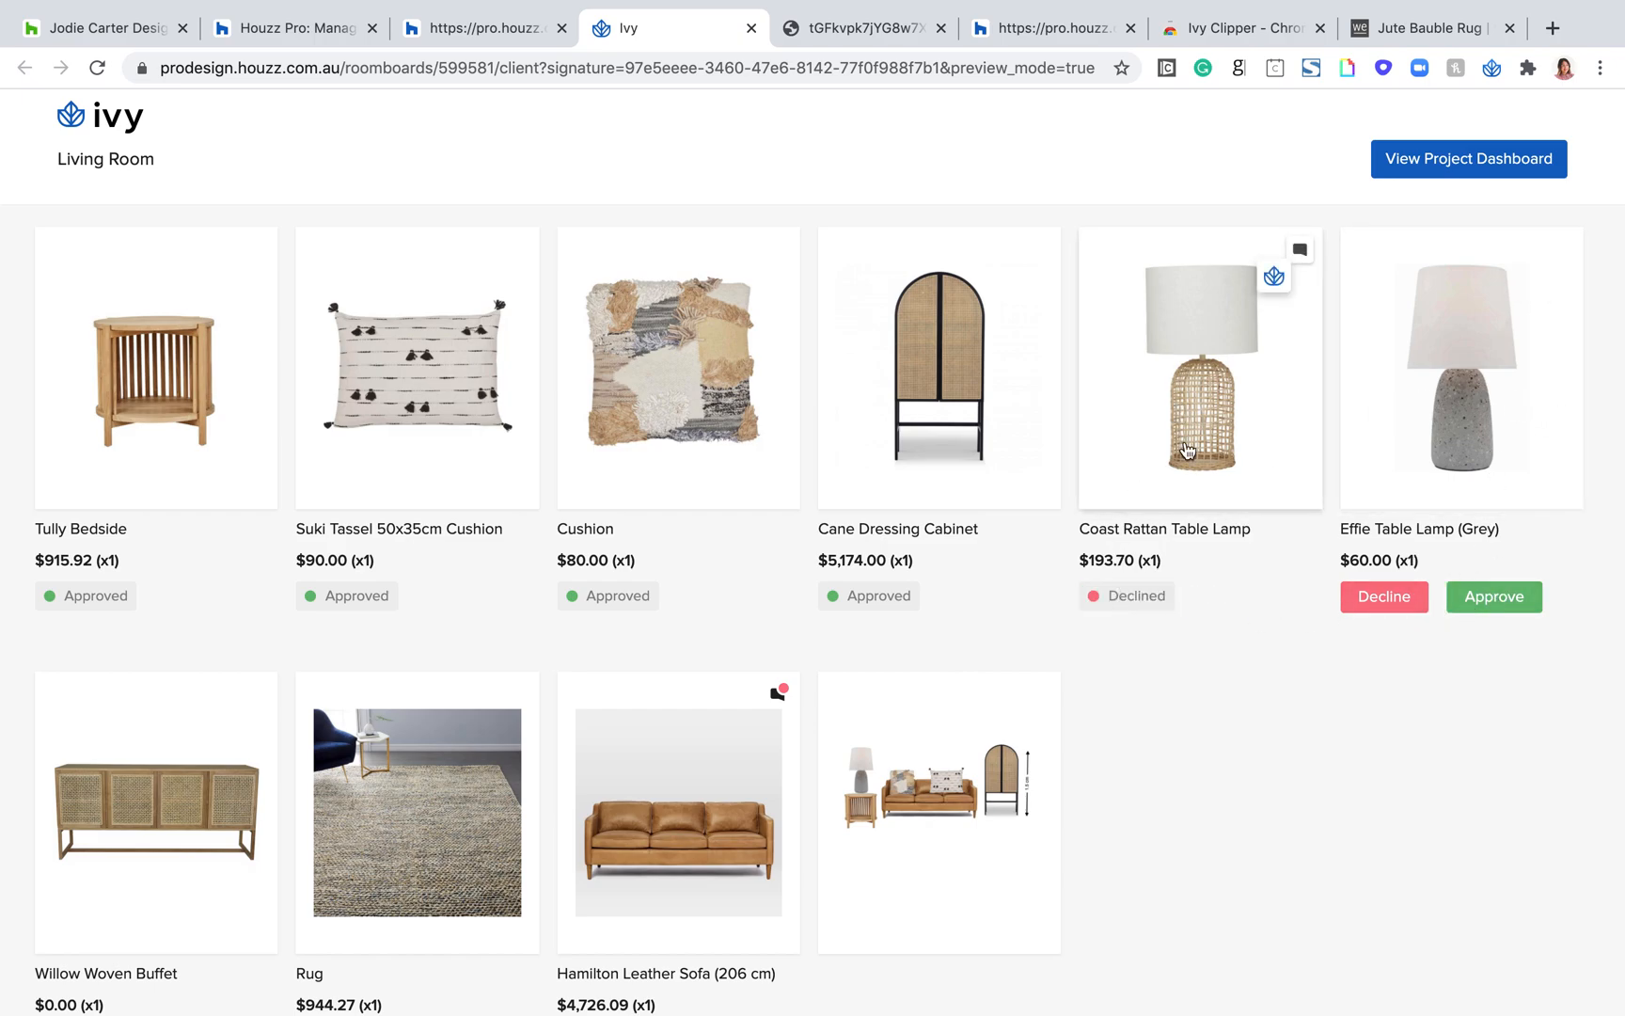
{"action": "left_click", "coordinate": [1496, 598]}
{"action": "scroll", "coordinate": [701, 743], "scroll_direction": "down", "scroll_amount": 3}
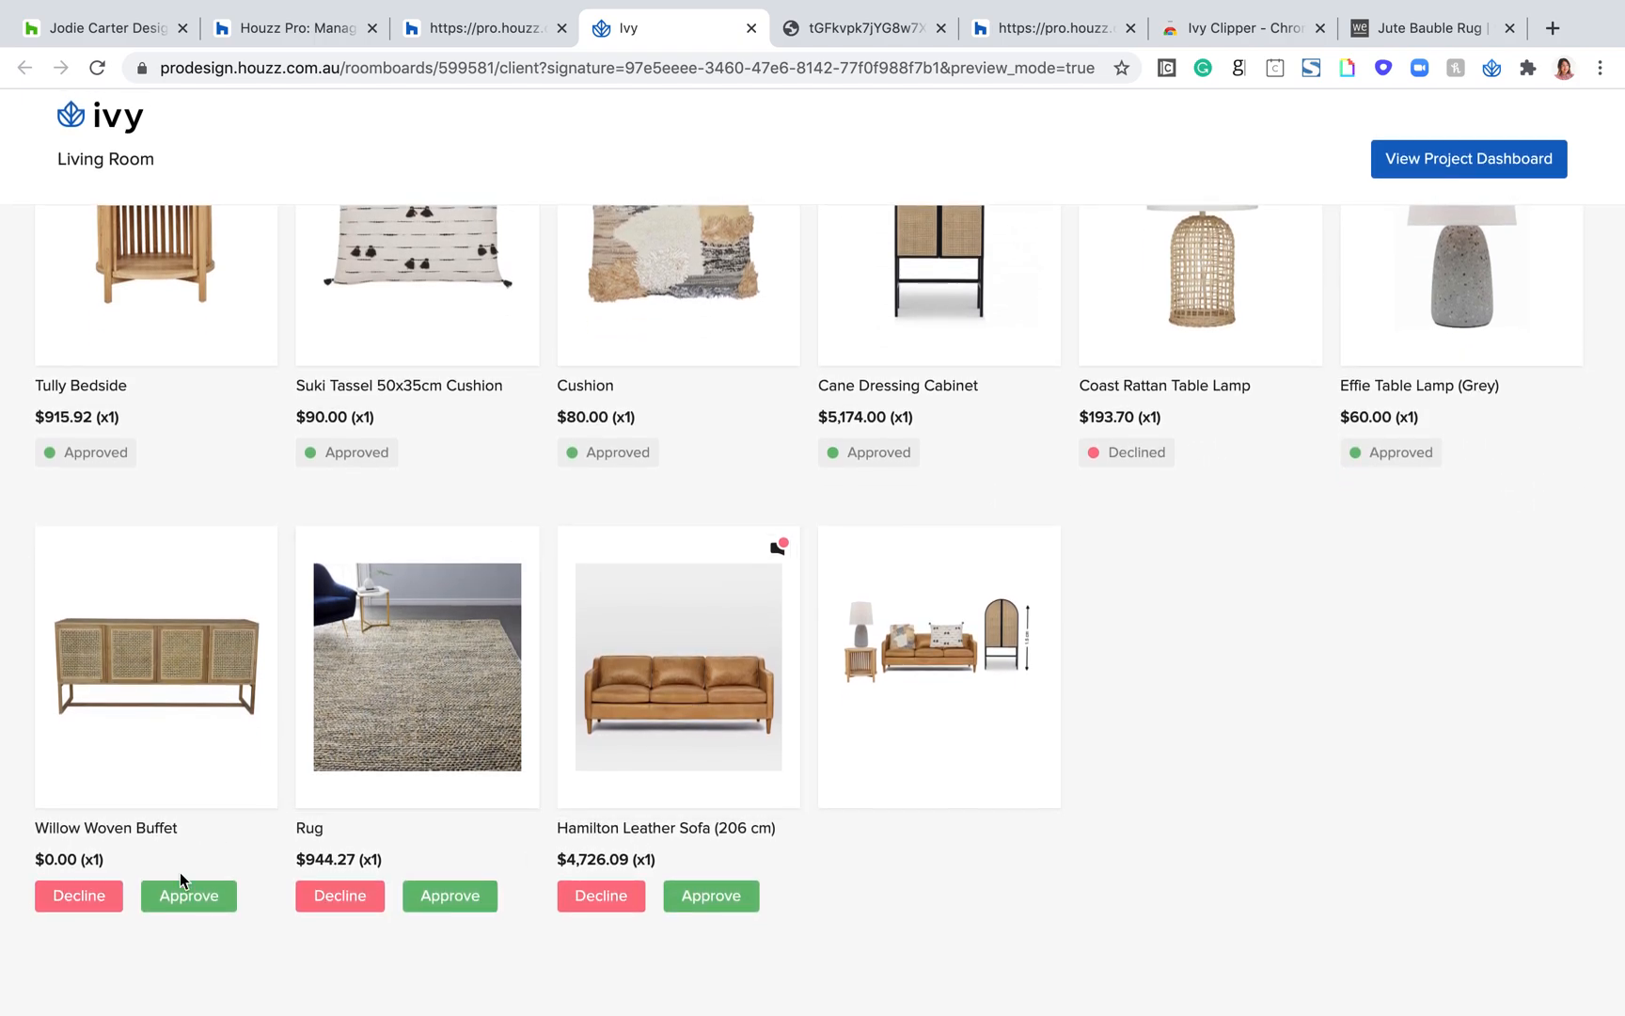
{"action": "left_click", "coordinate": [184, 894]}
{"action": "left_click", "coordinate": [450, 895]}
{"action": "left_click", "coordinate": [742, 901]}
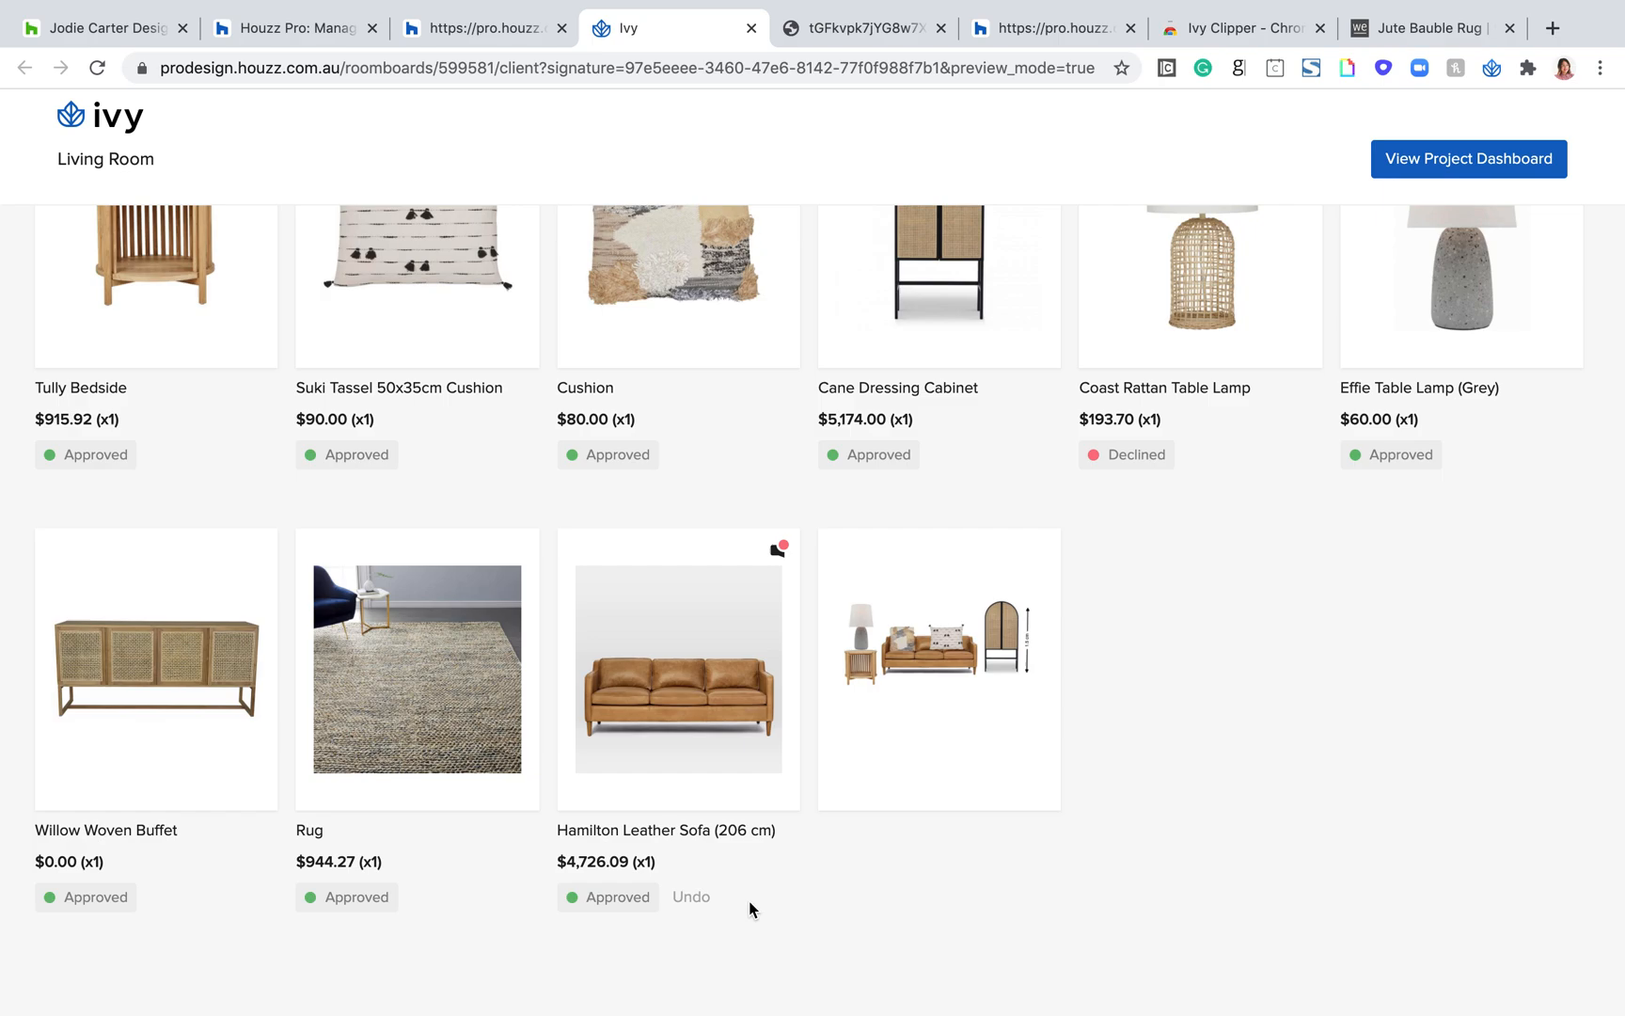
Step: View the Hamilton Leather Sofa's product details in the client preview, go to the following item, and close the details
{"action": "left_click", "coordinate": [674, 640]}
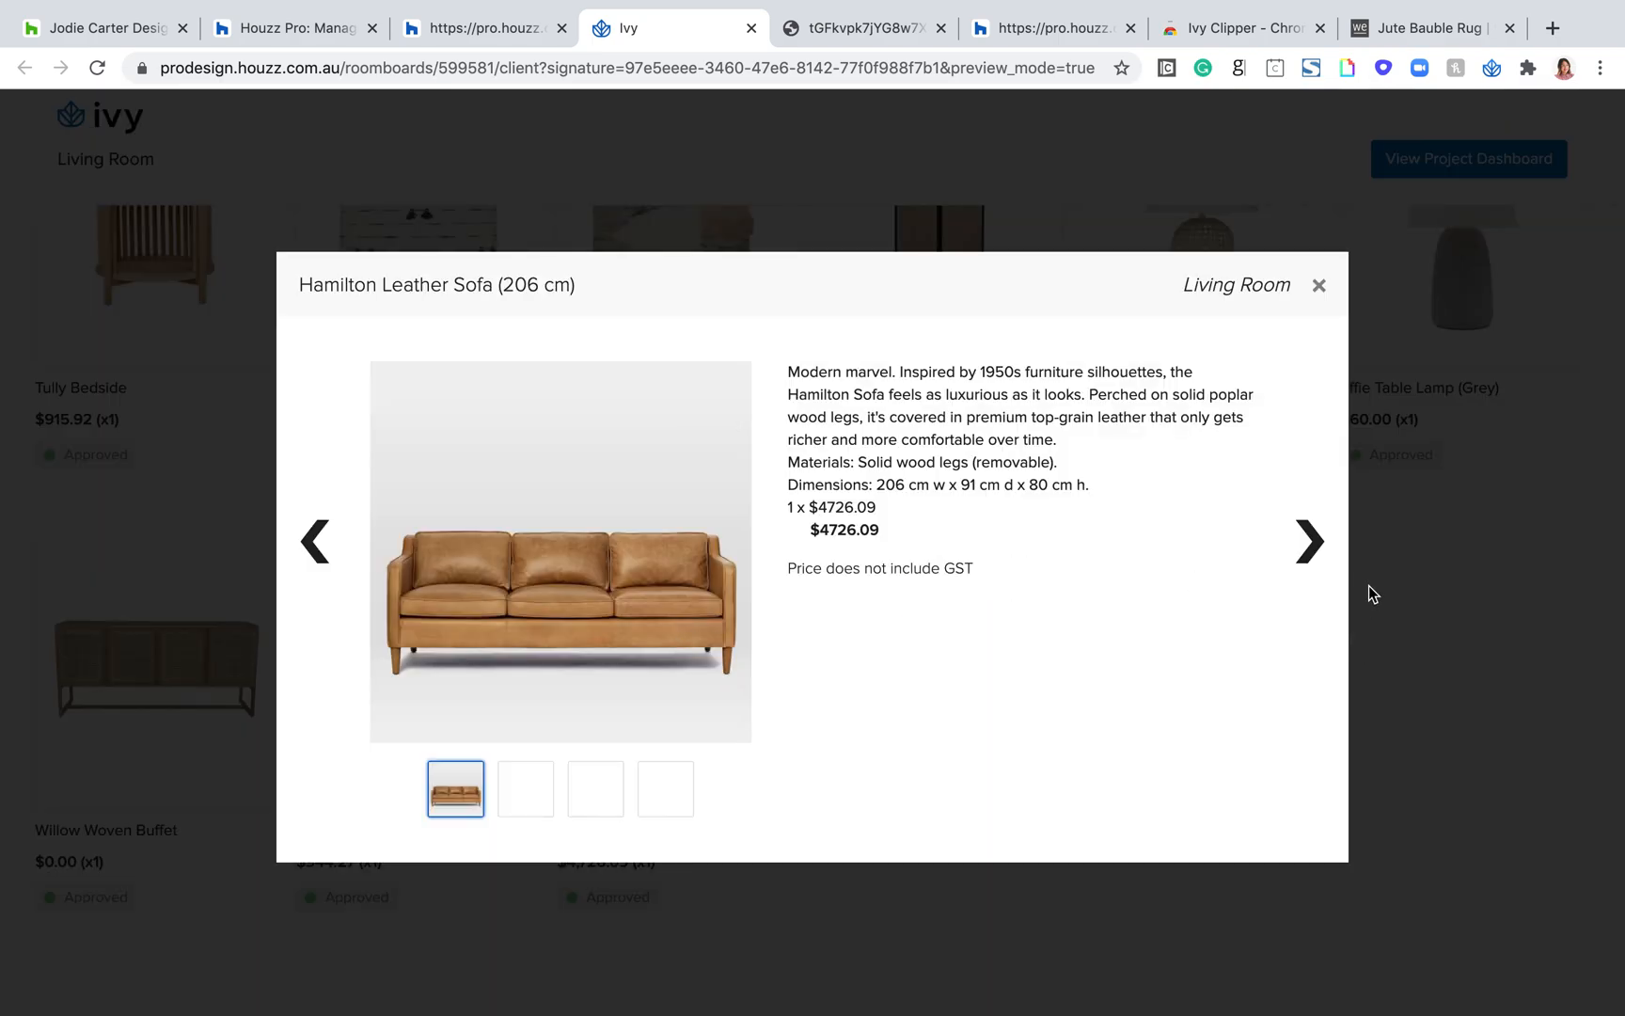
{"action": "left_click", "coordinate": [1305, 551]}
{"action": "left_click", "coordinate": [1321, 288]}
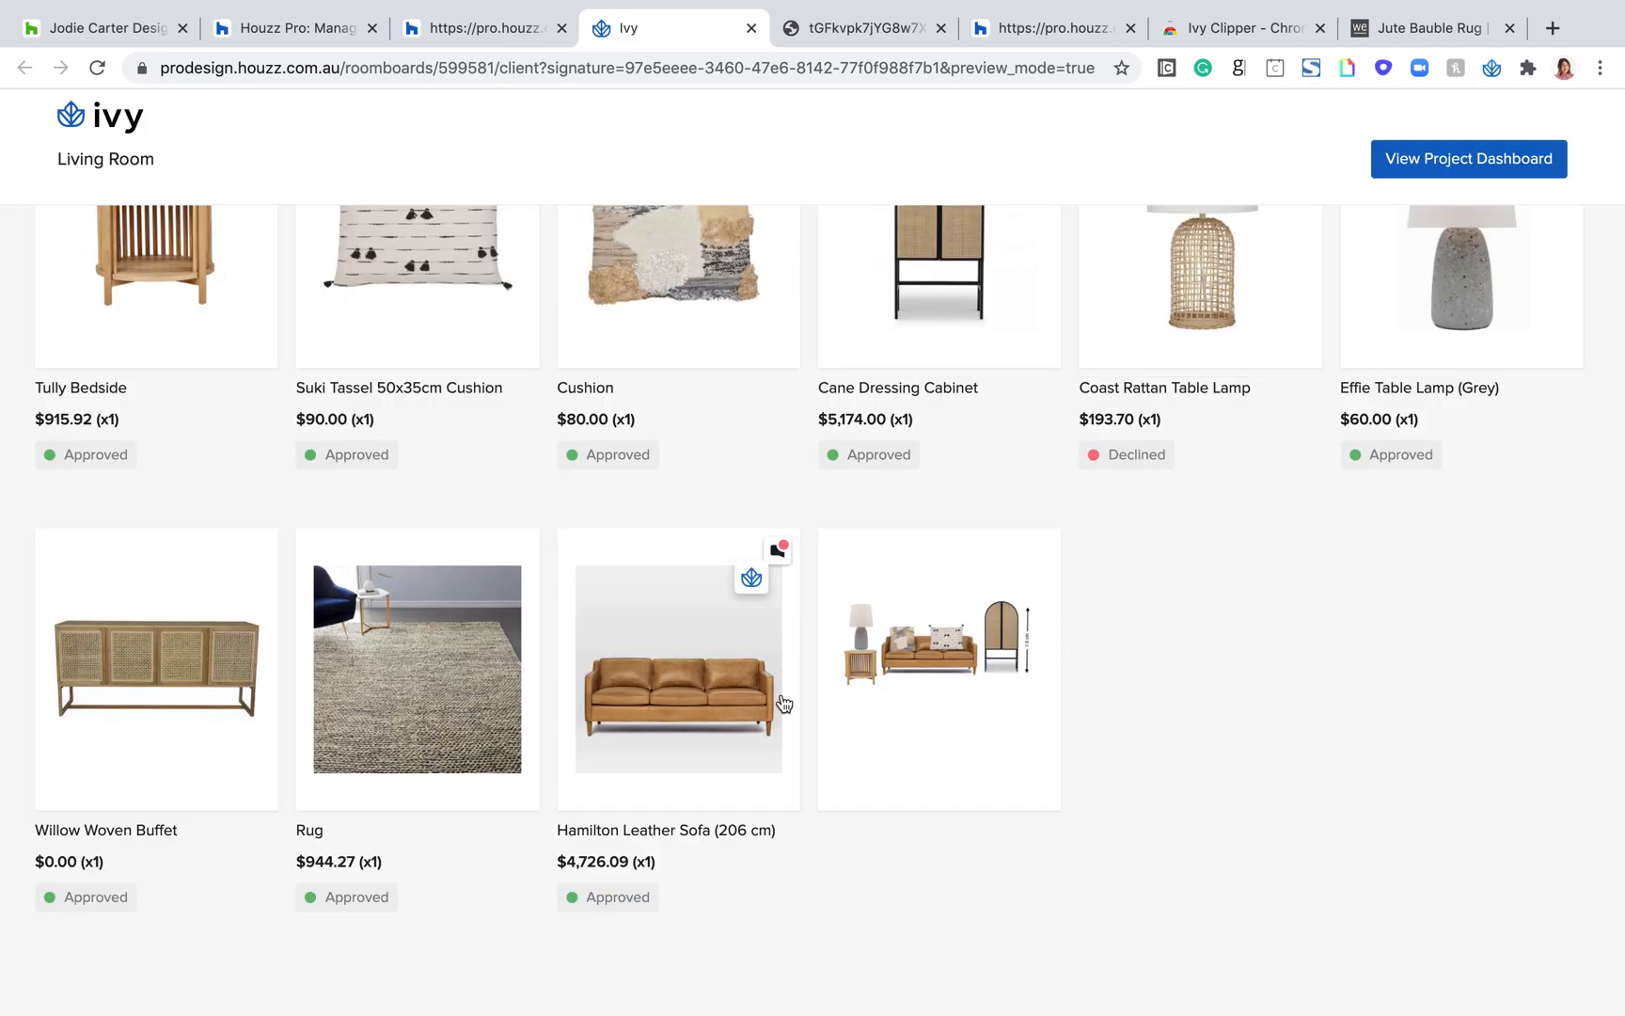
Step: Return to the designer's Living Room board, reload it, and review each item's approval status
{"action": "left_click", "coordinate": [489, 28]}
{"action": "left_click", "coordinate": [296, 29]}
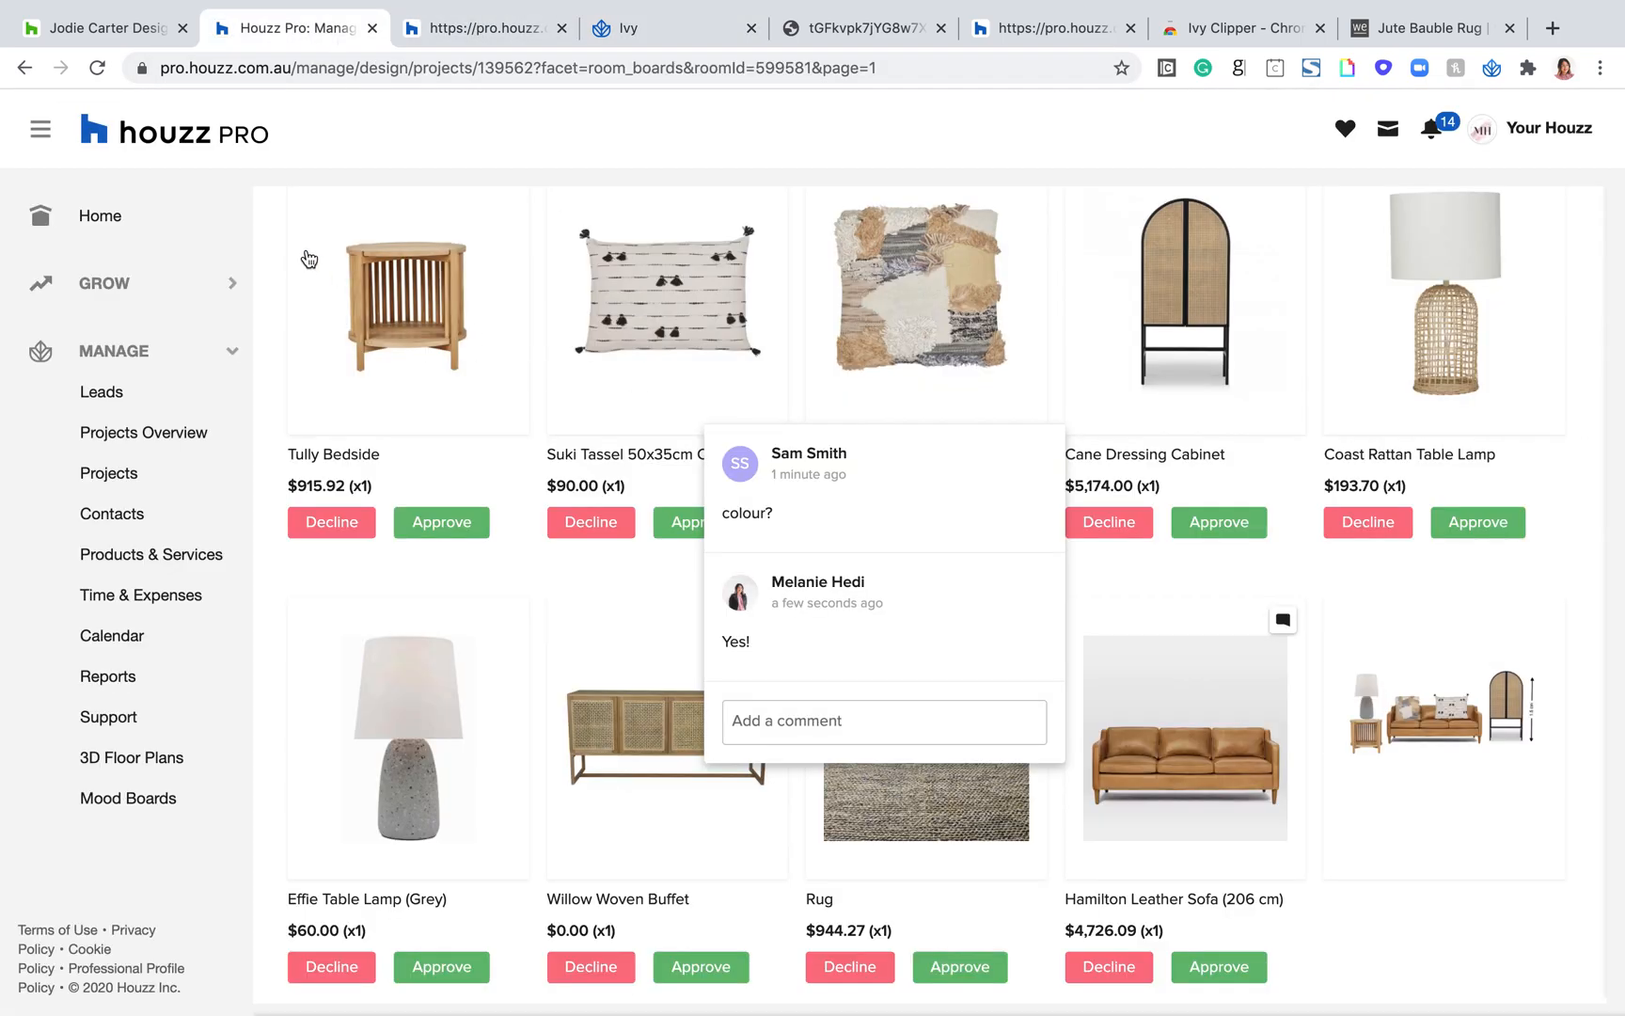
{"action": "left_click", "coordinate": [97, 67]}
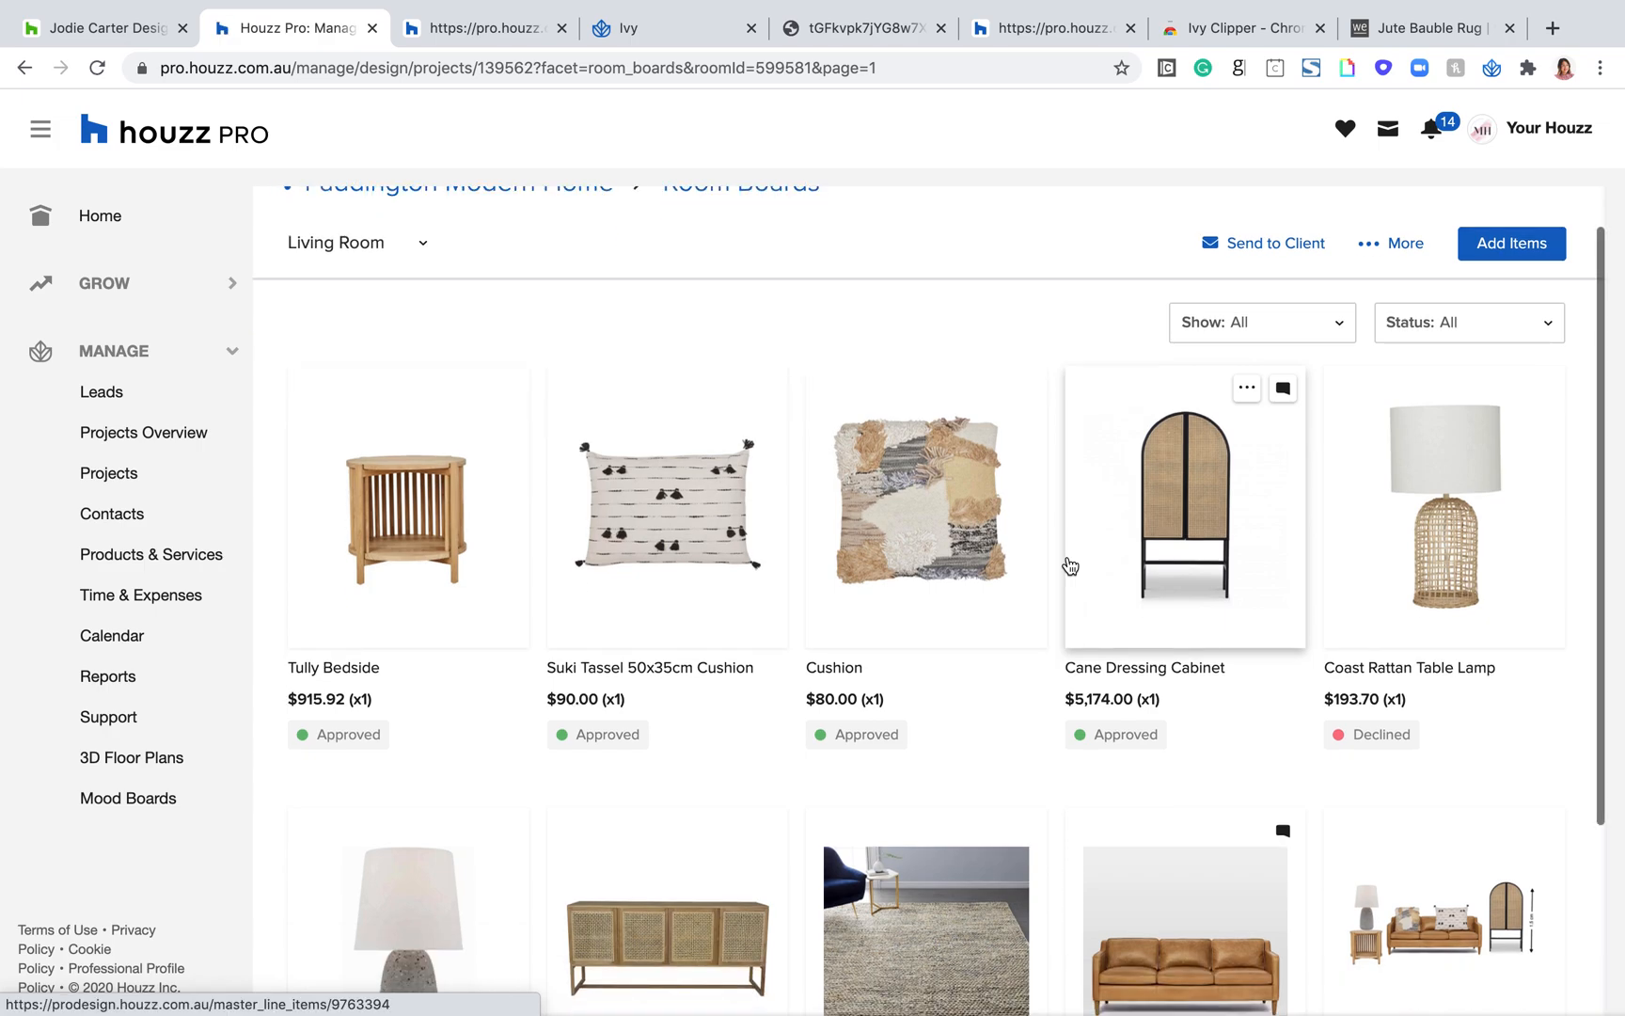
{"action": "scroll", "coordinate": [1070, 566], "scroll_direction": "up", "scroll_amount": 1}
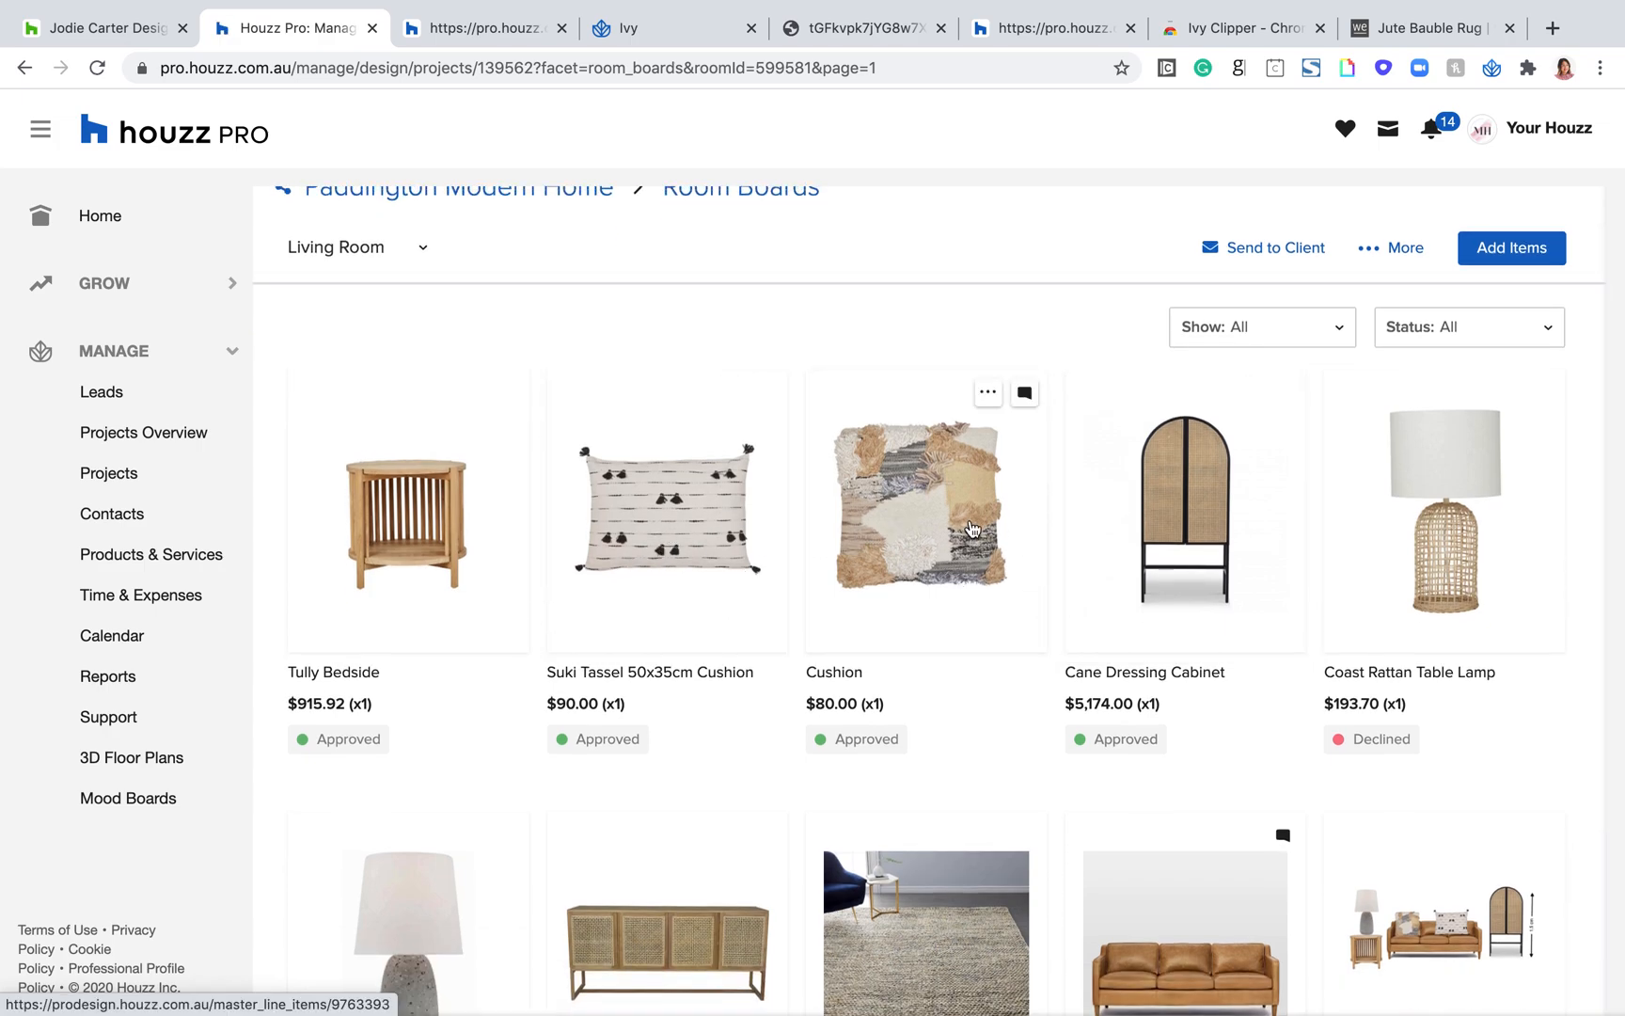
{"action": "scroll", "coordinate": [969, 530], "scroll_direction": "down", "scroll_amount": 2}
{"action": "scroll", "coordinate": [973, 529], "scroll_direction": "up", "scroll_amount": 3}
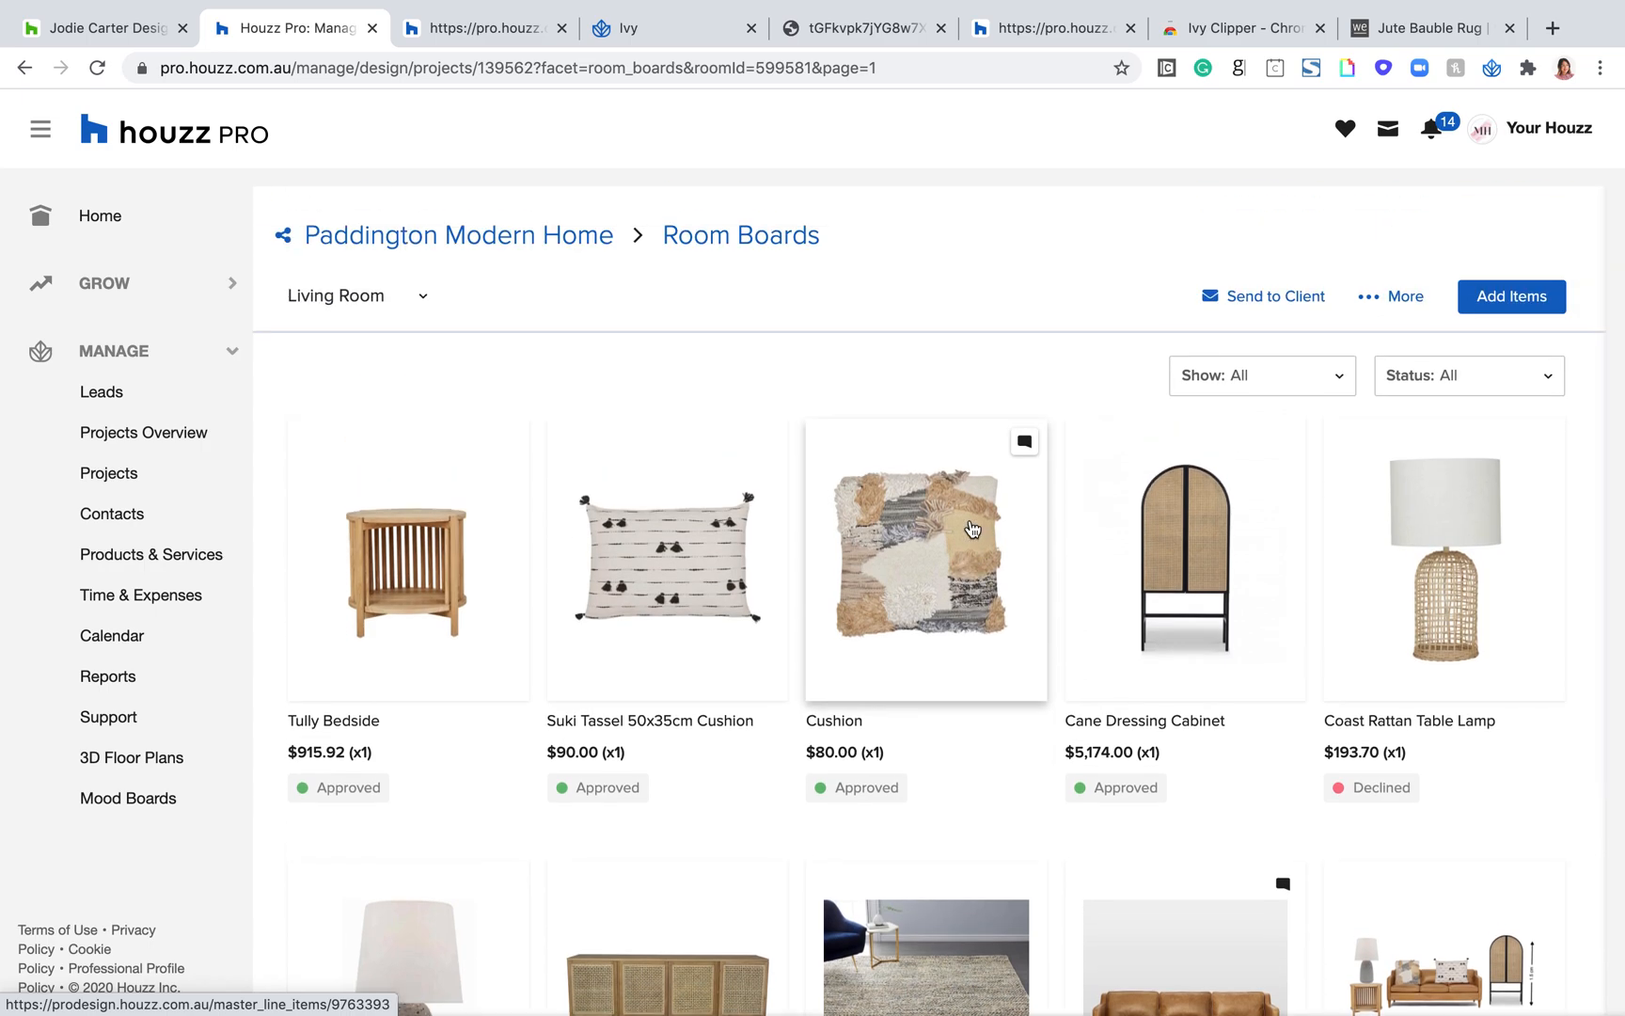
{"action": "scroll", "coordinate": [972, 529], "scroll_direction": "down", "scroll_amount": 4}
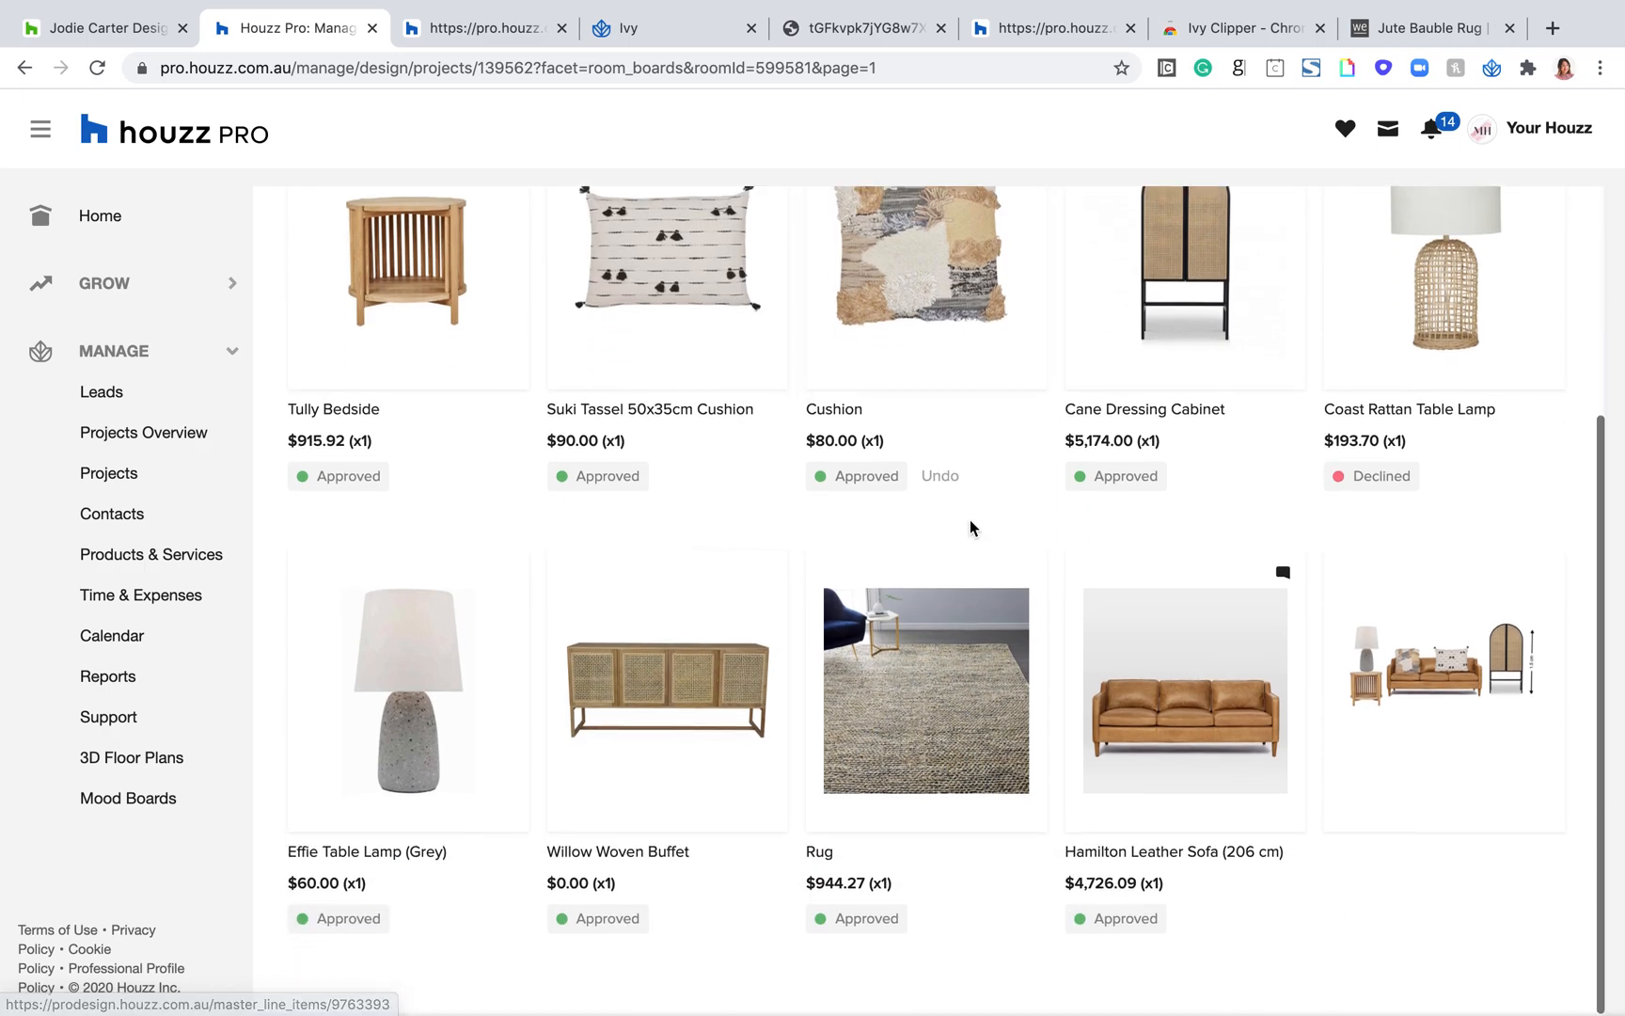
{"action": "scroll", "coordinate": [1082, 569], "scroll_direction": "up", "scroll_amount": 3}
{"action": "scroll", "coordinate": [1237, 635], "scroll_direction": "up", "scroll_amount": 2}
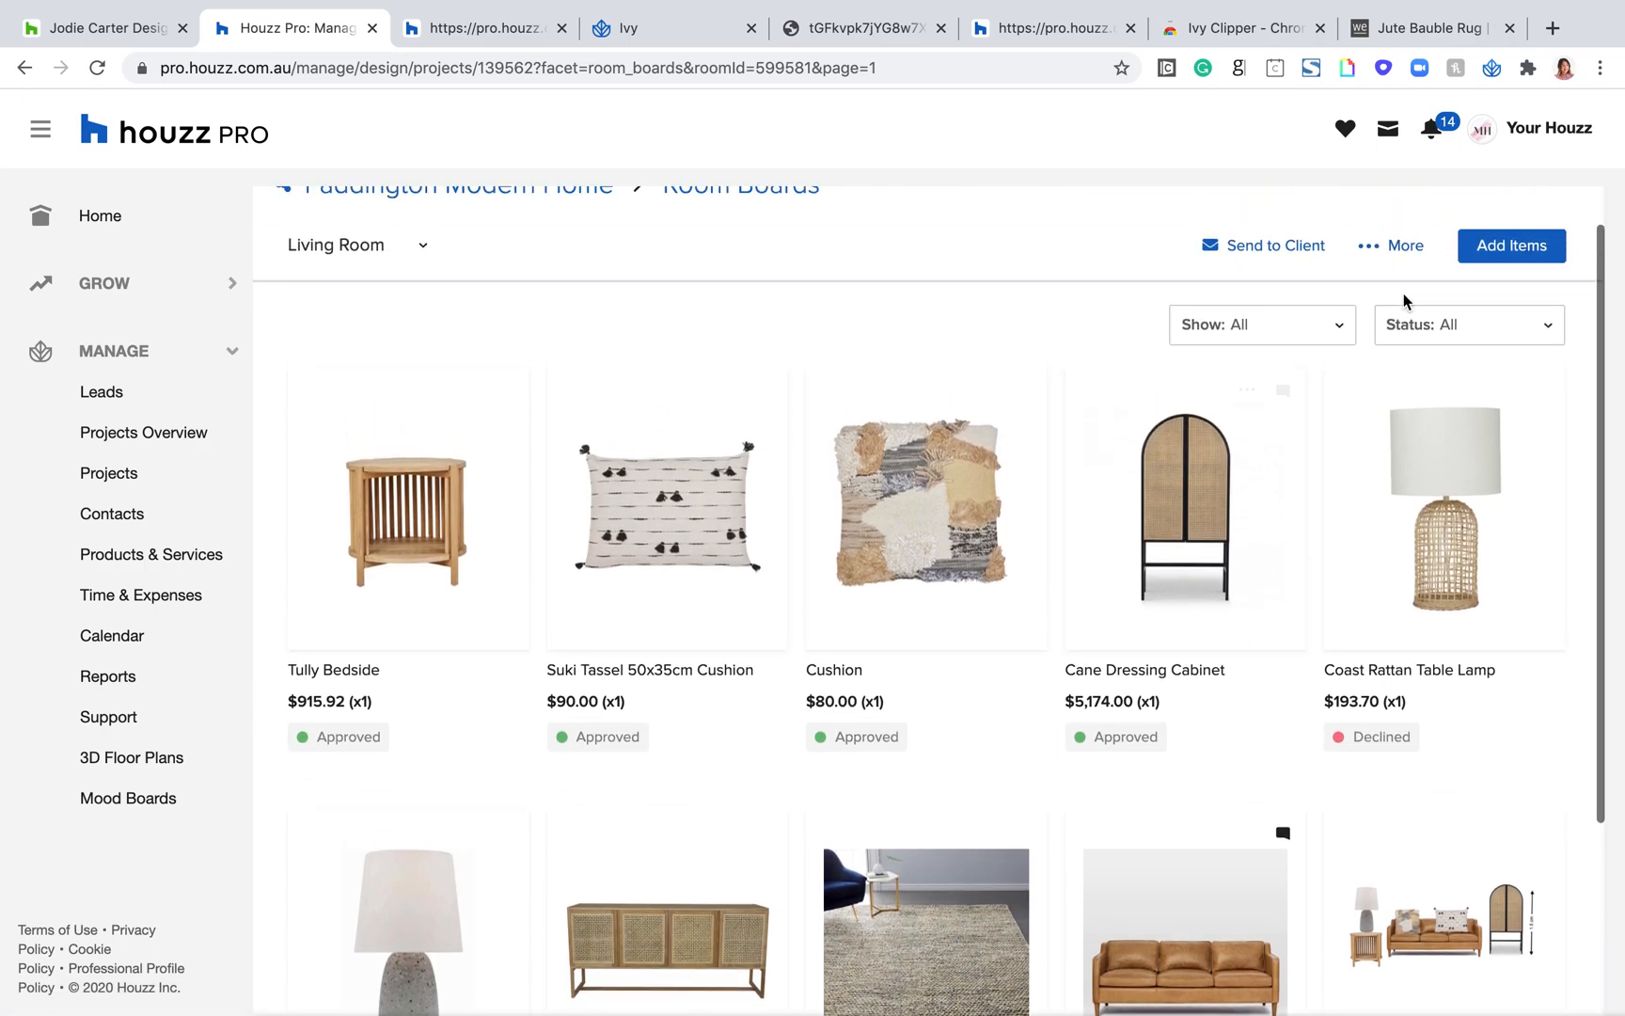
Step: Start converting the Living Room board to a document, keeping Proposal as the type, and select all of the room's items
{"action": "left_click", "coordinate": [1372, 250]}
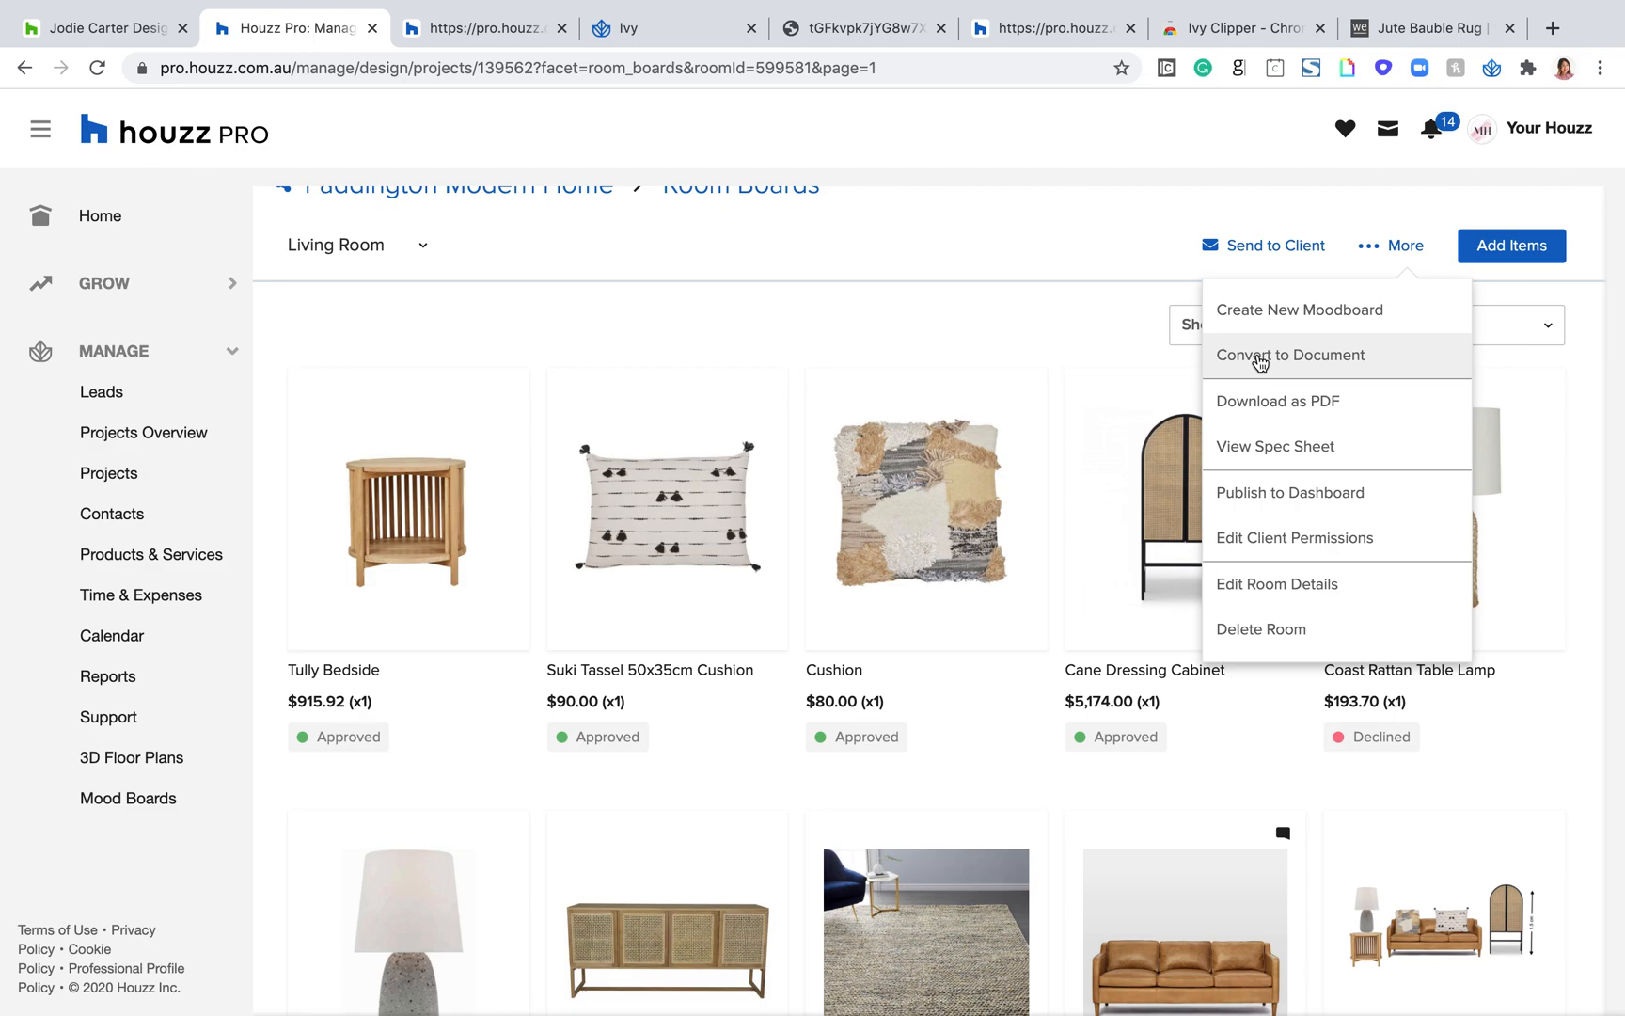
{"action": "left_click", "coordinate": [1261, 359]}
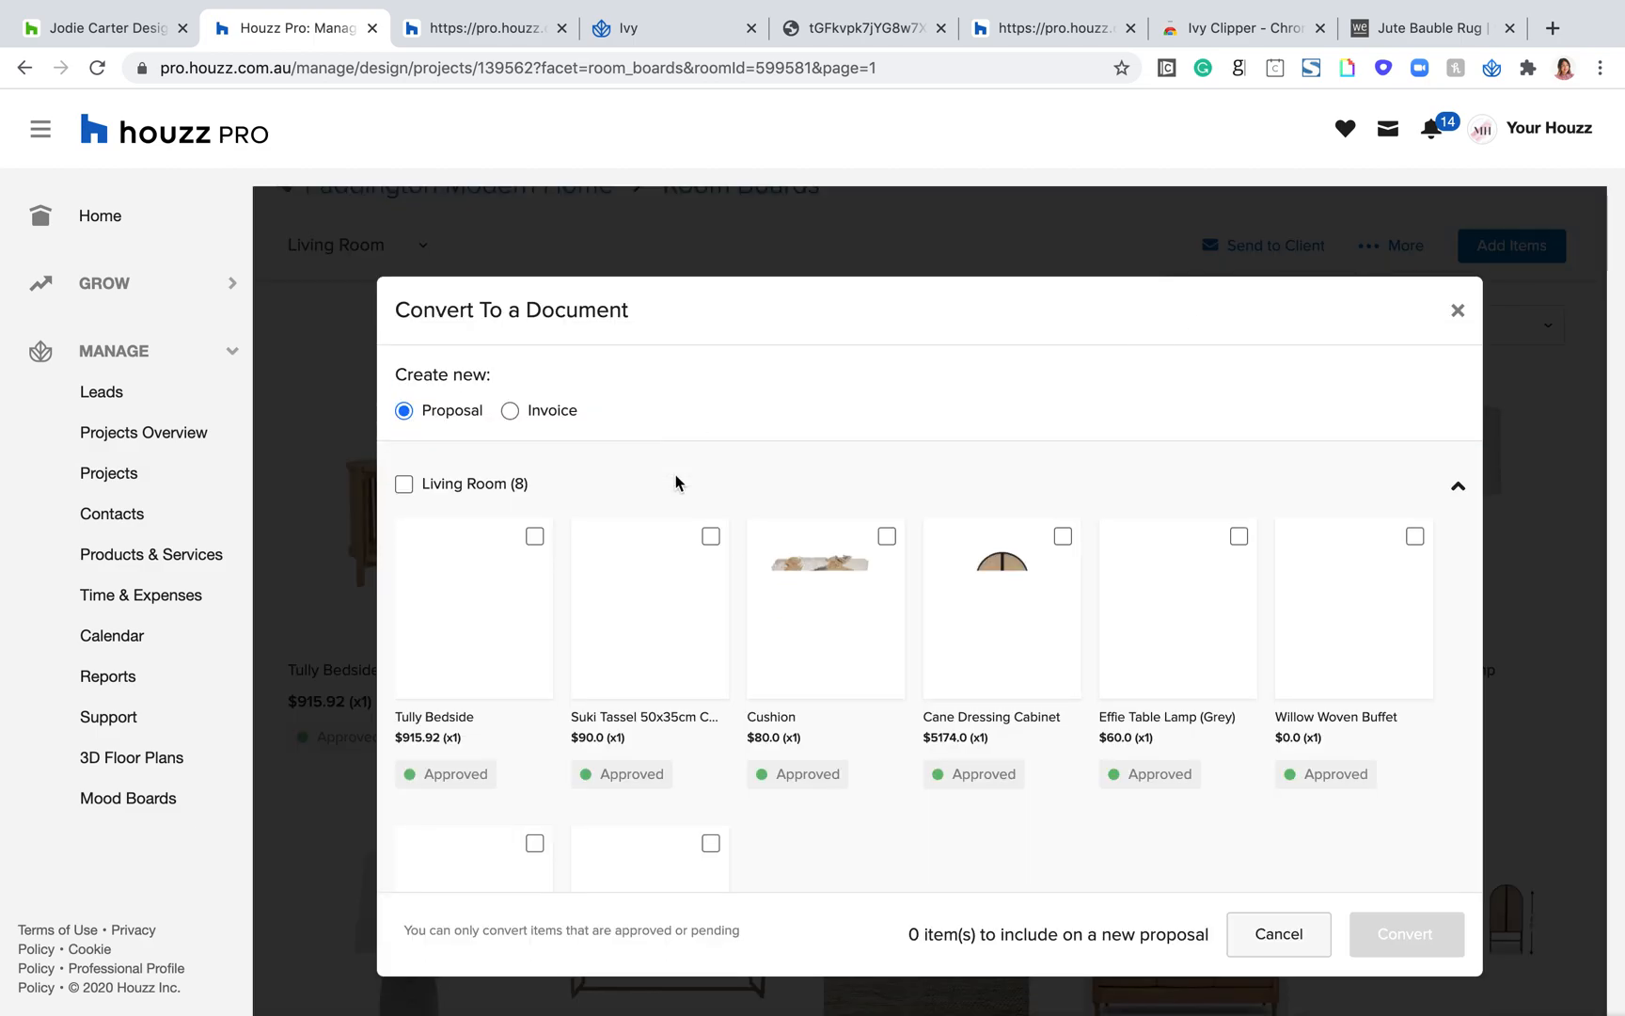
{"action": "double_click", "coordinate": [461, 384]}
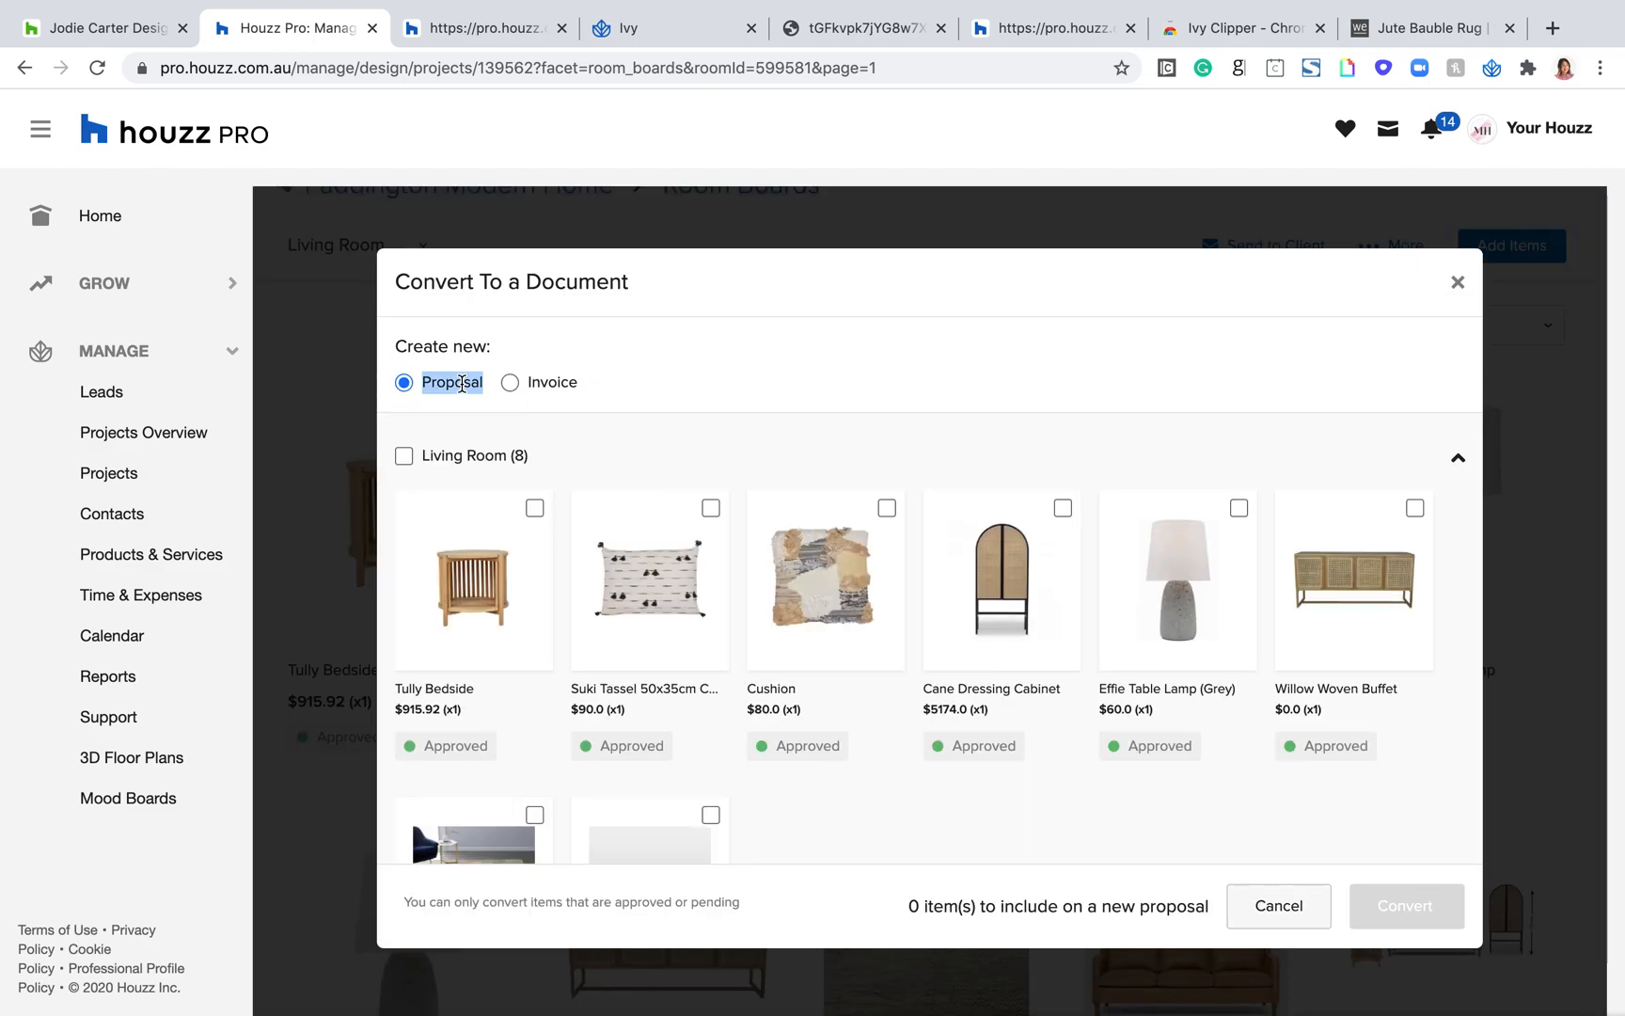
{"action": "double_click", "coordinate": [560, 376]}
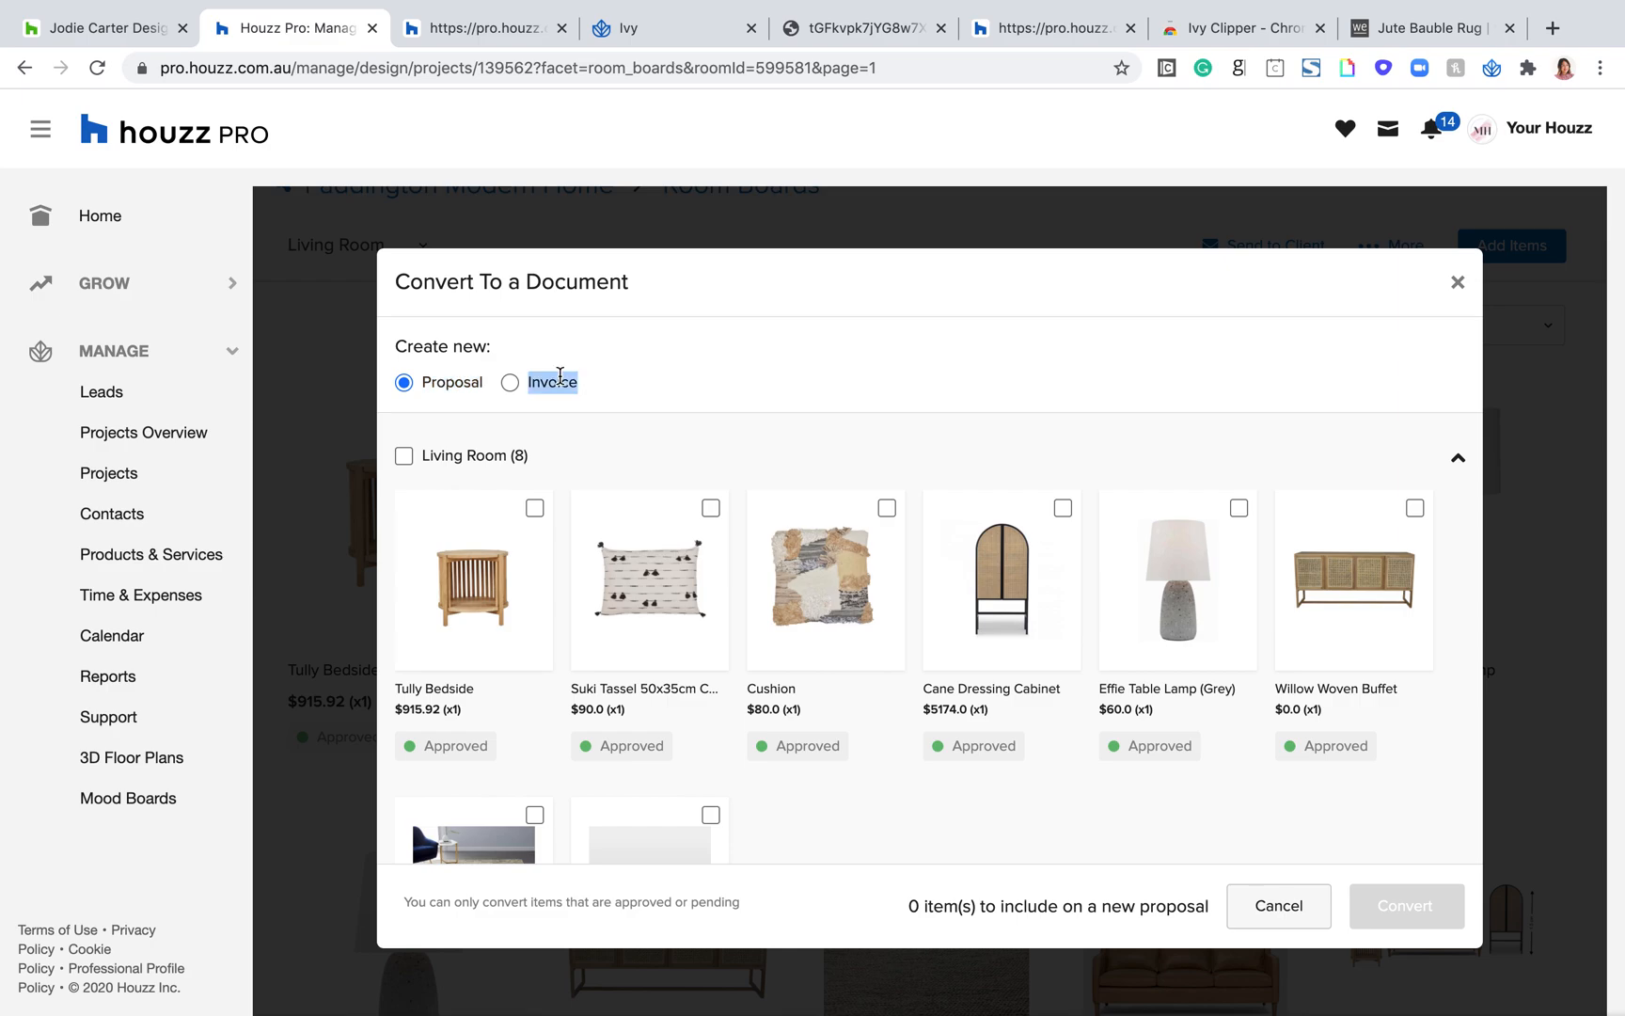
{"action": "left_click", "coordinate": [752, 384]}
{"action": "scroll", "coordinate": [752, 384], "scroll_direction": "down", "scroll_amount": 1}
{"action": "left_click", "coordinate": [403, 421]}
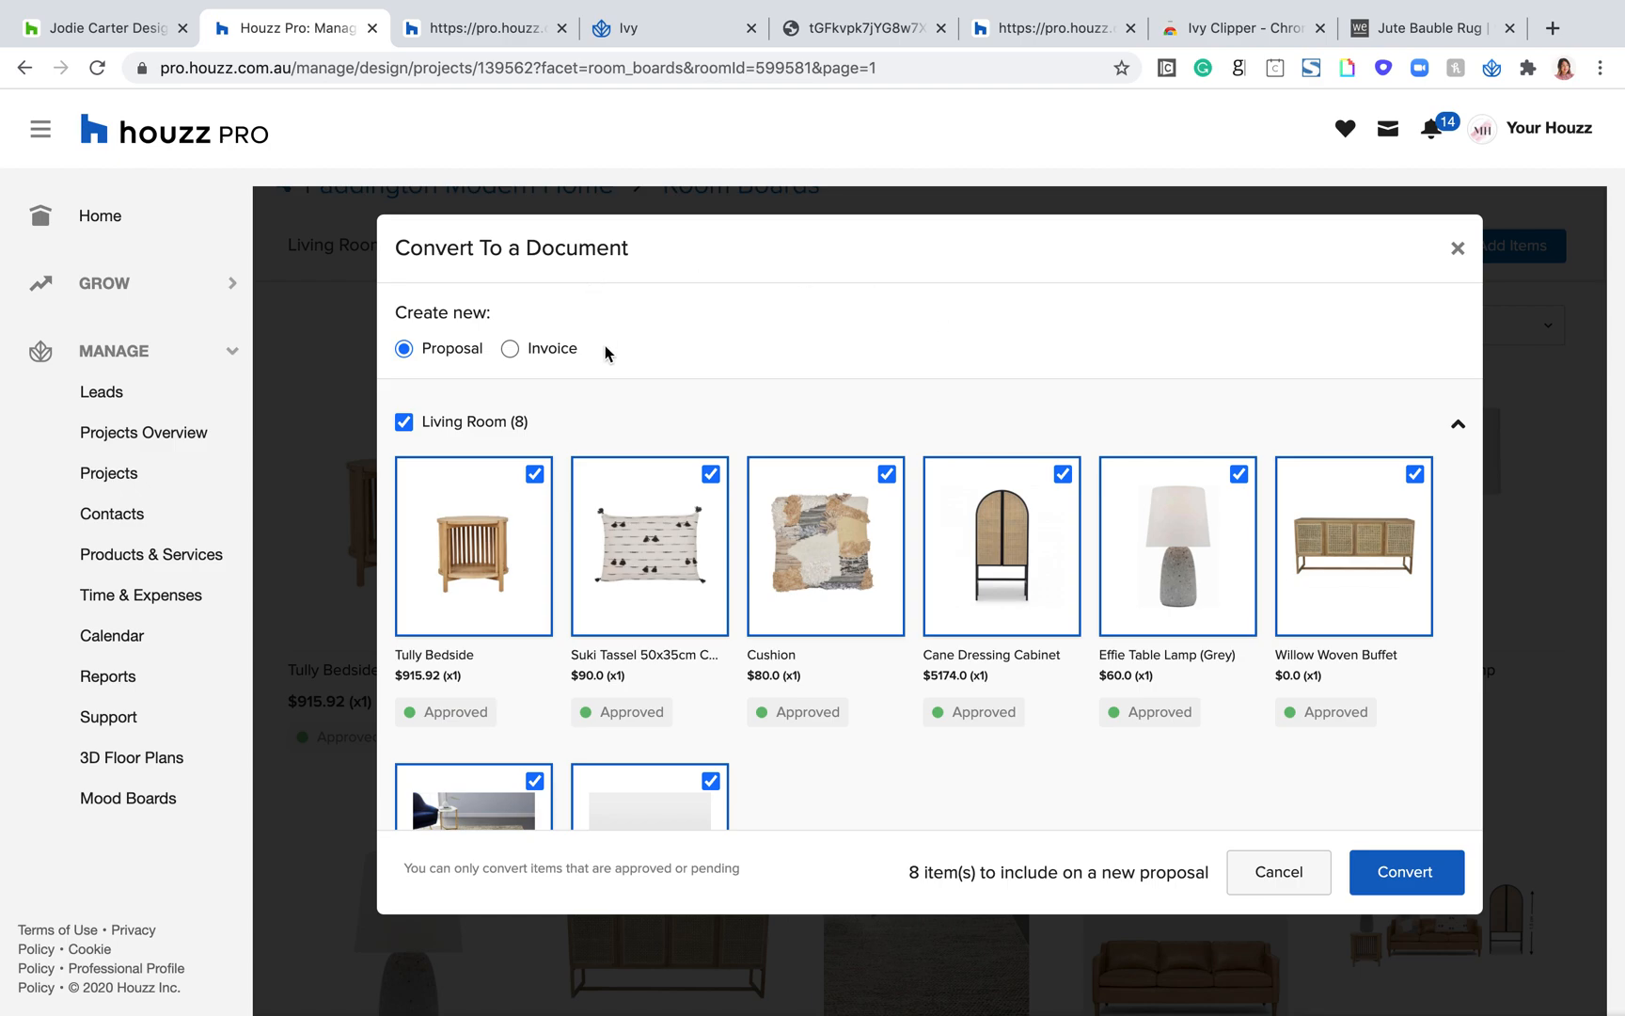
Step: Check the Proposal and Invoice options and the selected Living Room items, and convert the items into a new proposal
{"action": "left_click_drag", "start_coordinate": [605, 345], "coordinate": [527, 344]}
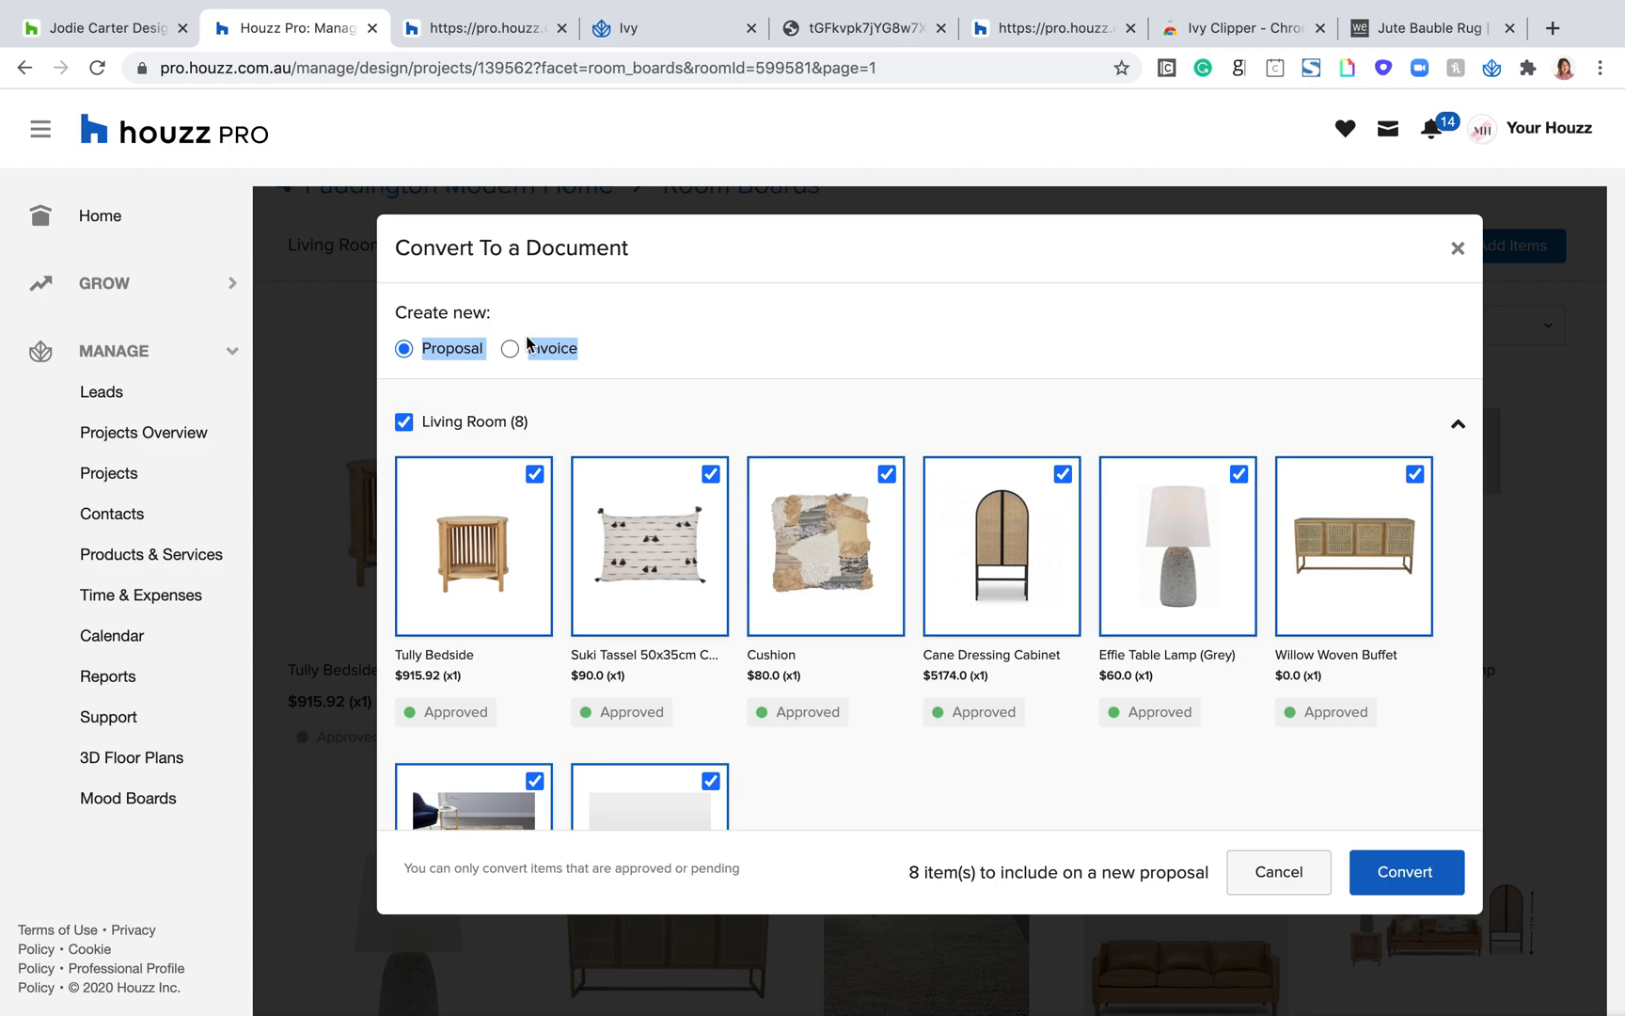
{"action": "left_click_drag", "start_coordinate": [527, 344], "coordinate": [453, 350]}
{"action": "double_click", "coordinate": [453, 353]}
{"action": "left_click_drag", "start_coordinate": [598, 355], "coordinate": [527, 355]}
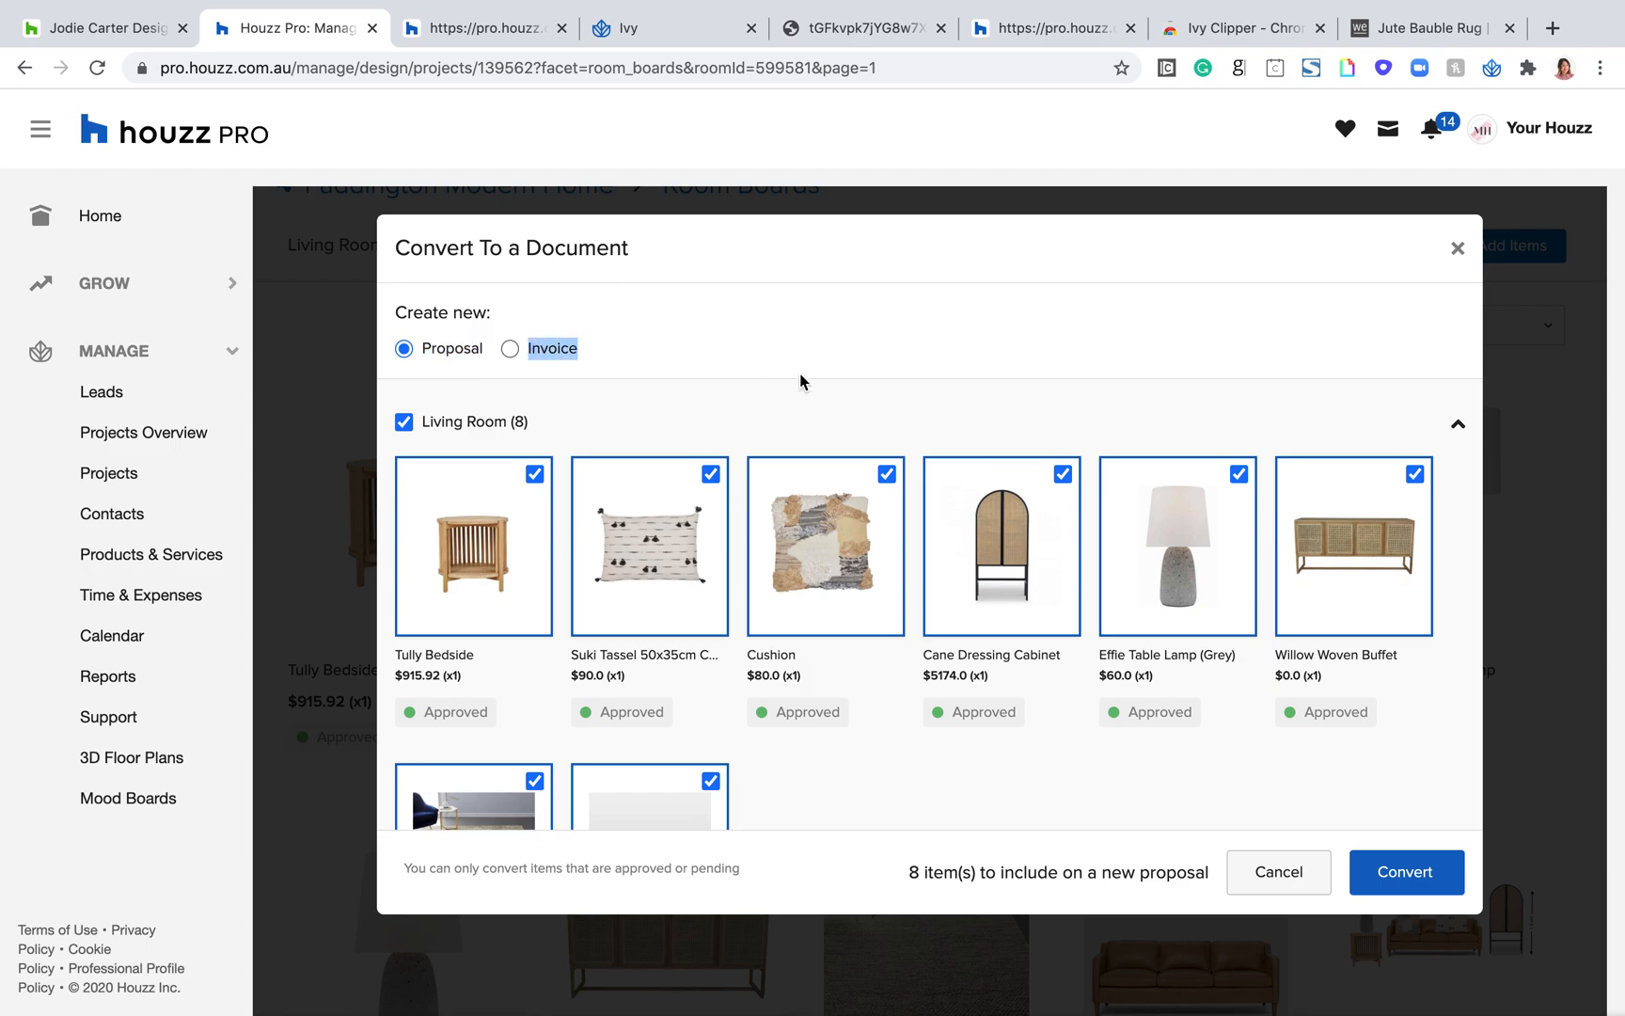
{"action": "scroll", "coordinate": [752, 372], "scroll_direction": "down", "scroll_amount": 1}
{"action": "scroll", "coordinate": [573, 465], "scroll_direction": "down", "scroll_amount": 2}
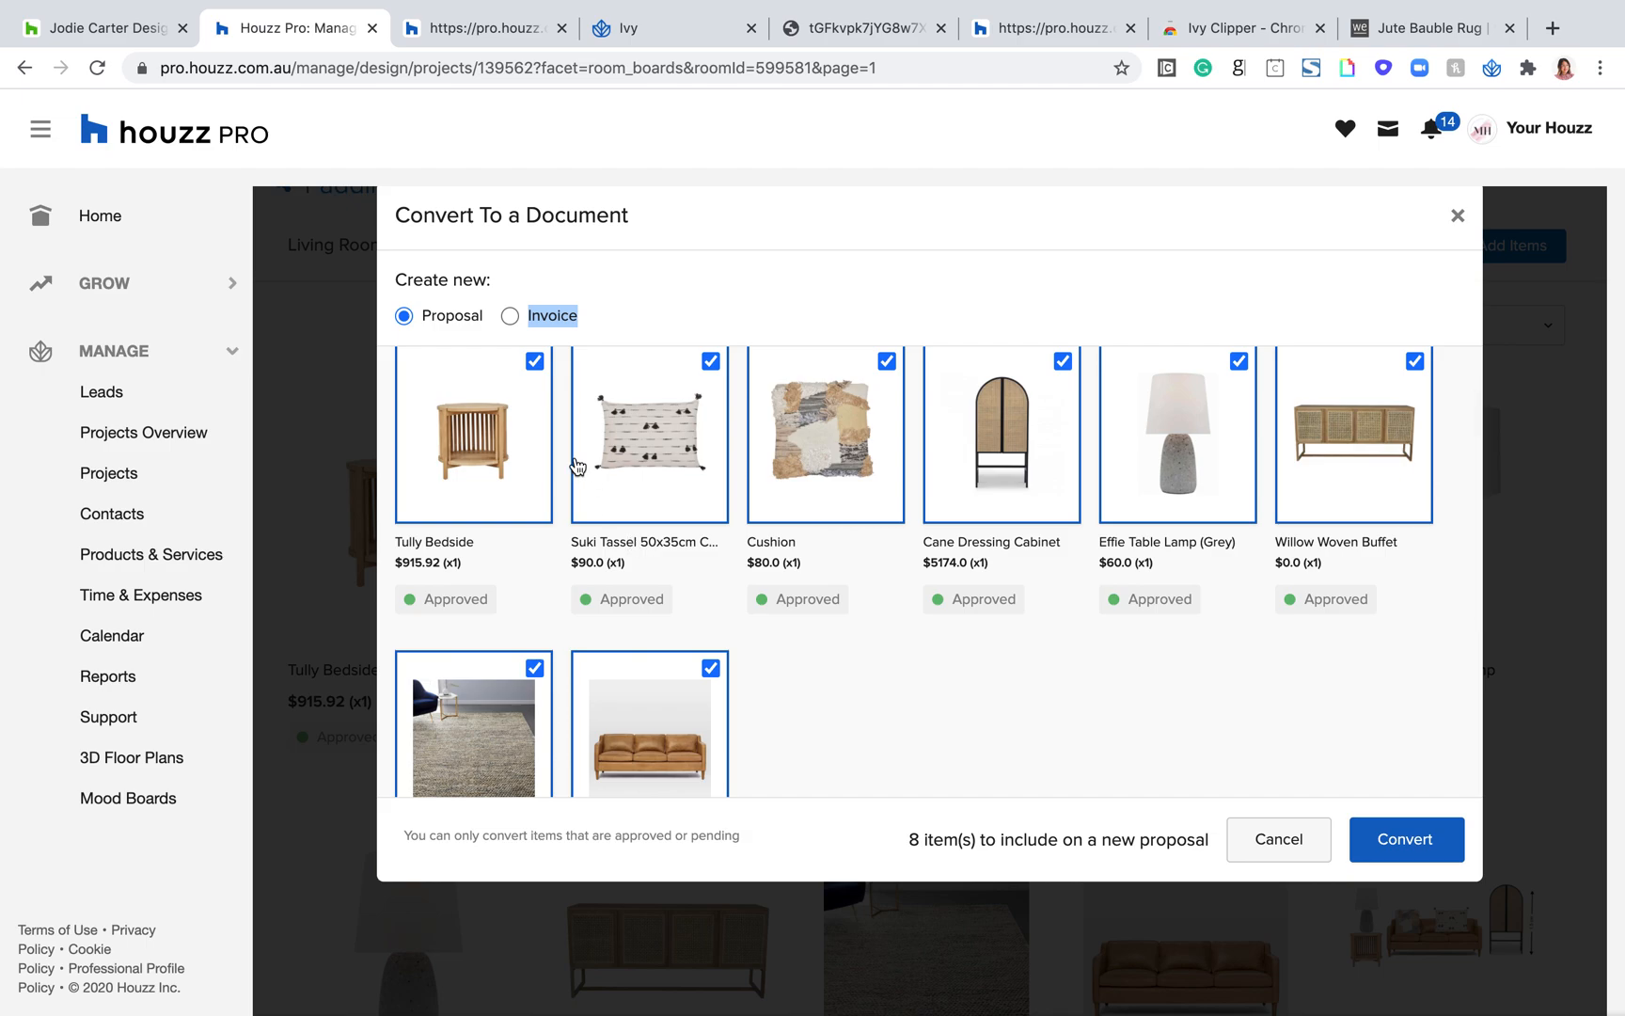
{"action": "double_click", "coordinate": [471, 317]}
{"action": "scroll", "coordinate": [973, 551], "scroll_direction": "down", "scroll_amount": 2}
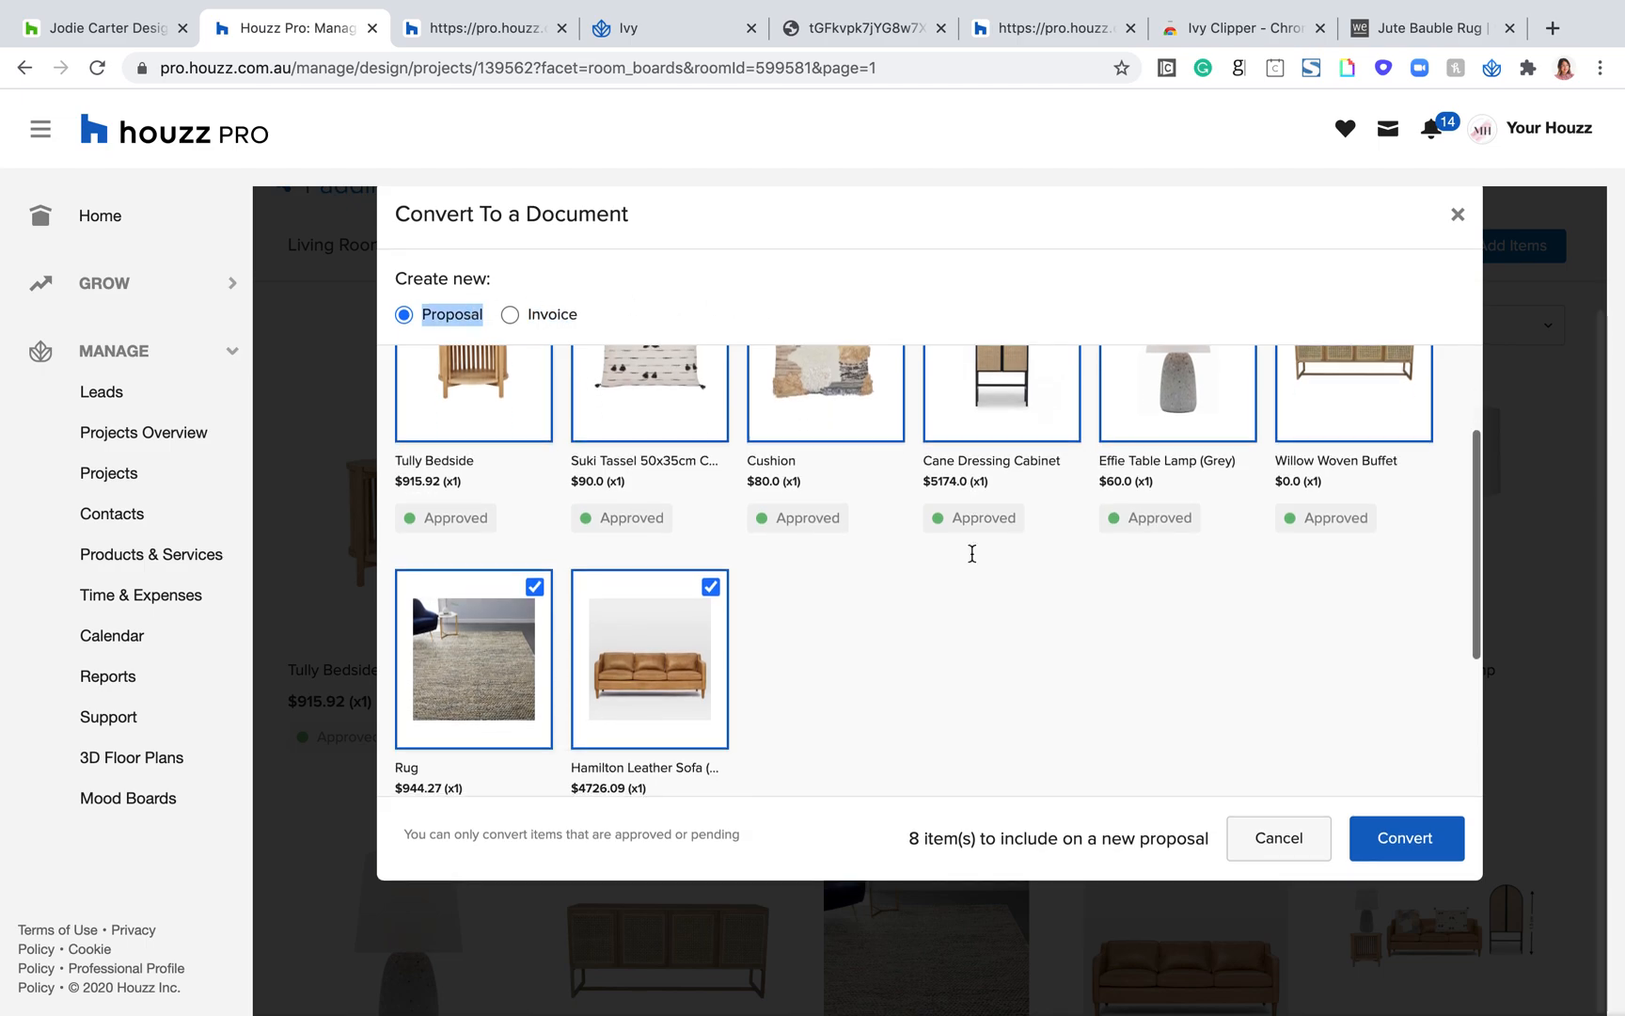
{"action": "scroll", "coordinate": [918, 471], "scroll_direction": "down", "scroll_amount": 2}
{"action": "left_click", "coordinate": [1401, 840]}
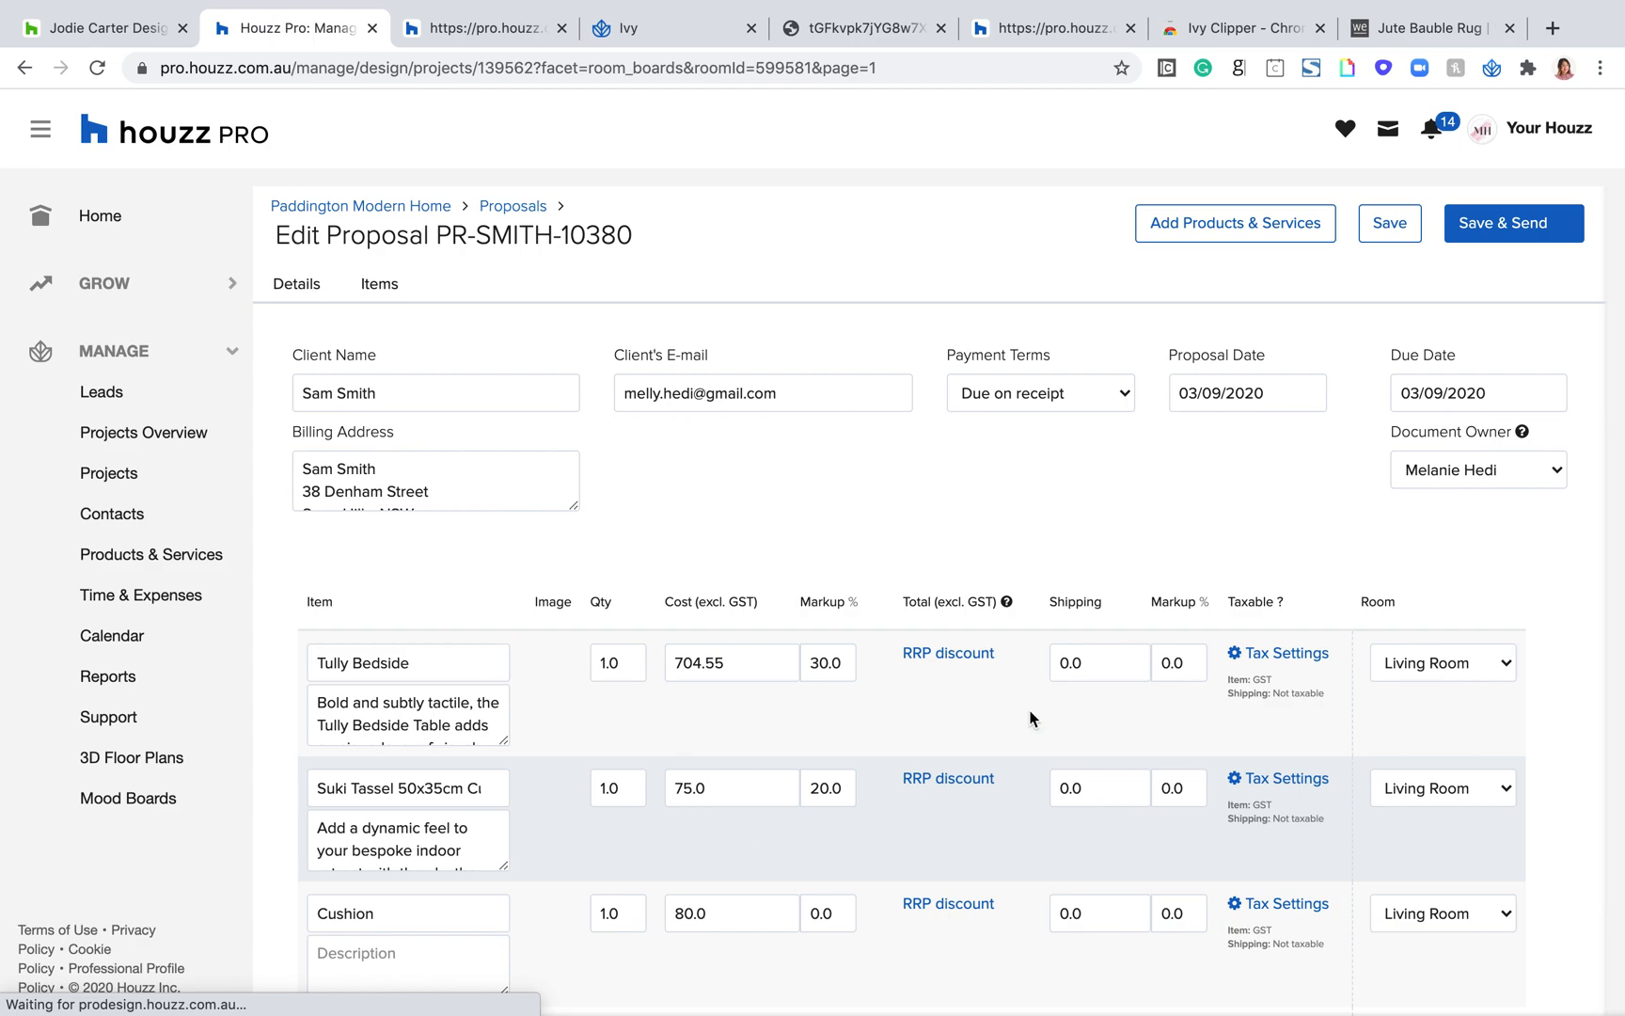
Step: Review the new proposal's line items, including the Rug's item name and its underlying product name
{"action": "scroll", "coordinate": [1030, 720], "scroll_direction": "down", "scroll_amount": 4}
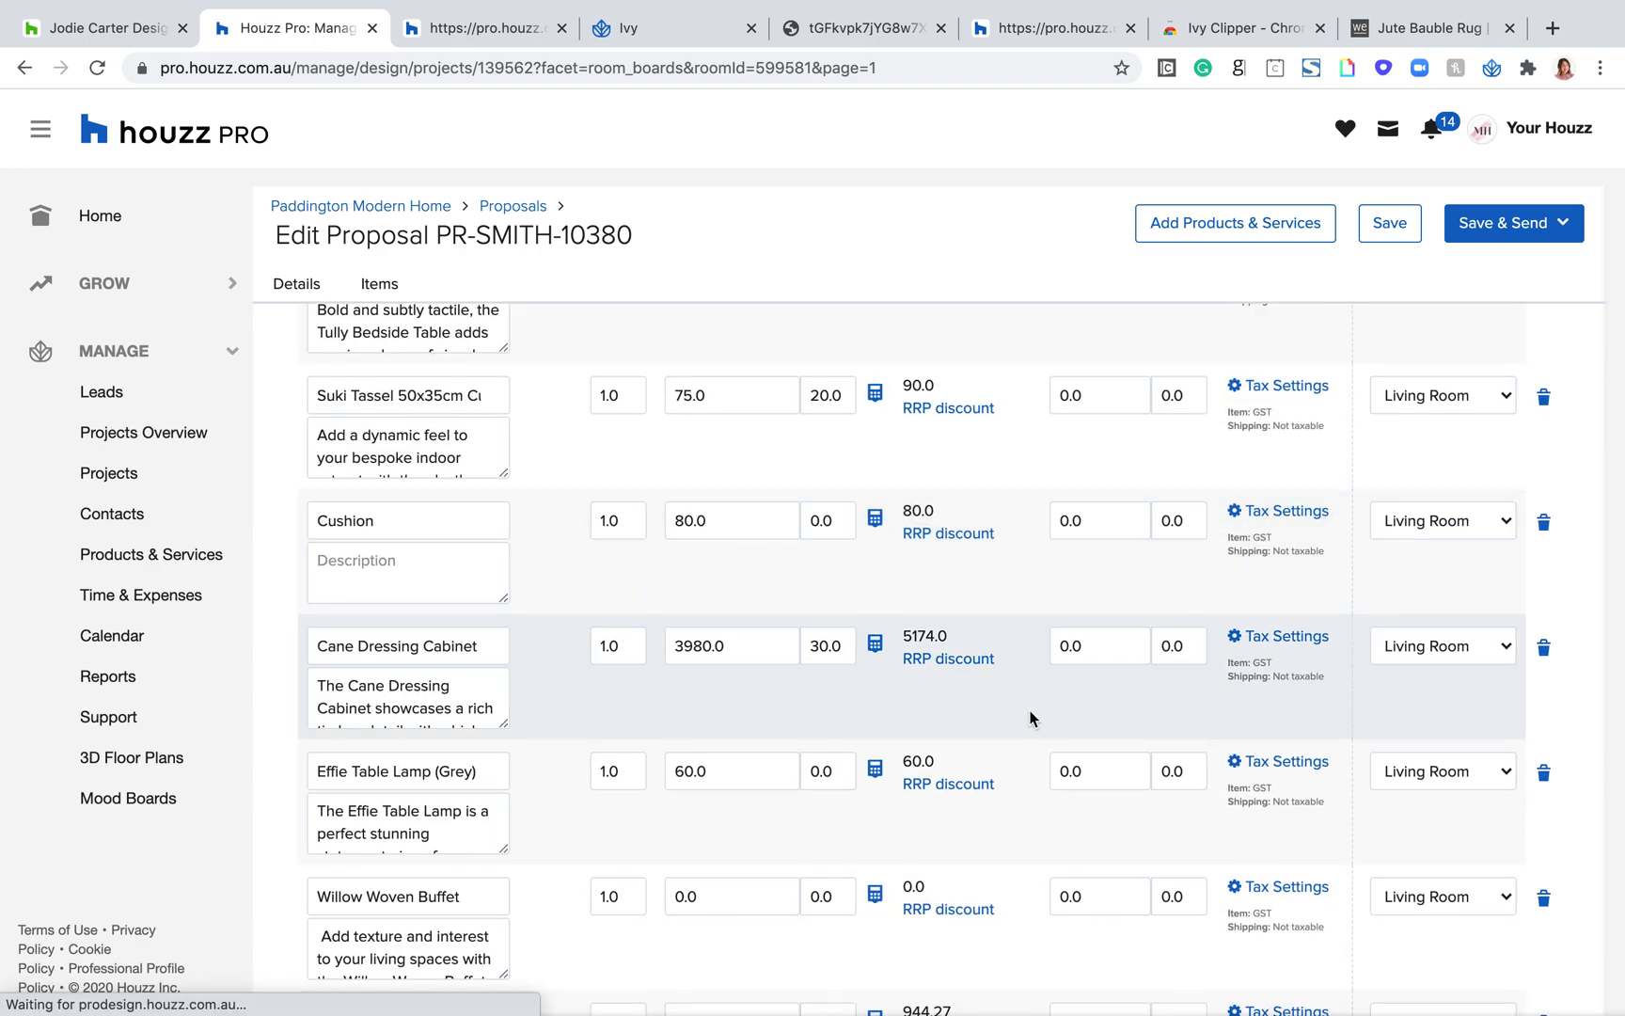
{"action": "scroll", "coordinate": [859, 715], "scroll_direction": "down", "scroll_amount": 2}
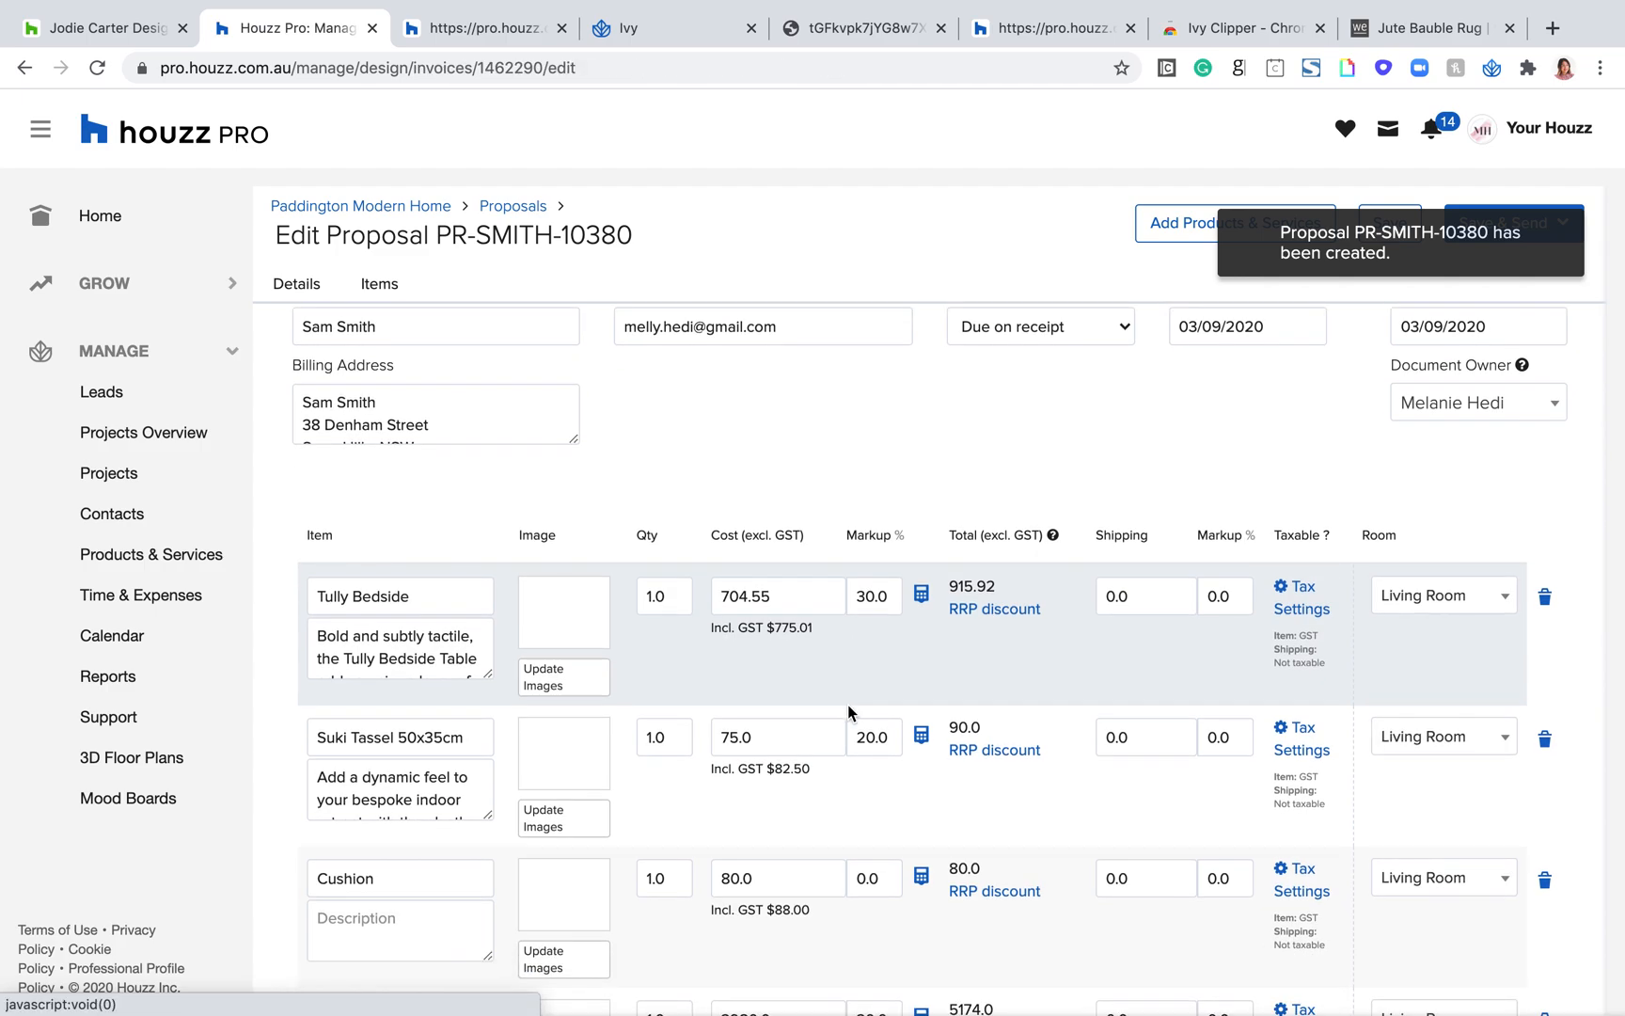
{"action": "scroll", "coordinate": [850, 712], "scroll_direction": "down", "scroll_amount": 5}
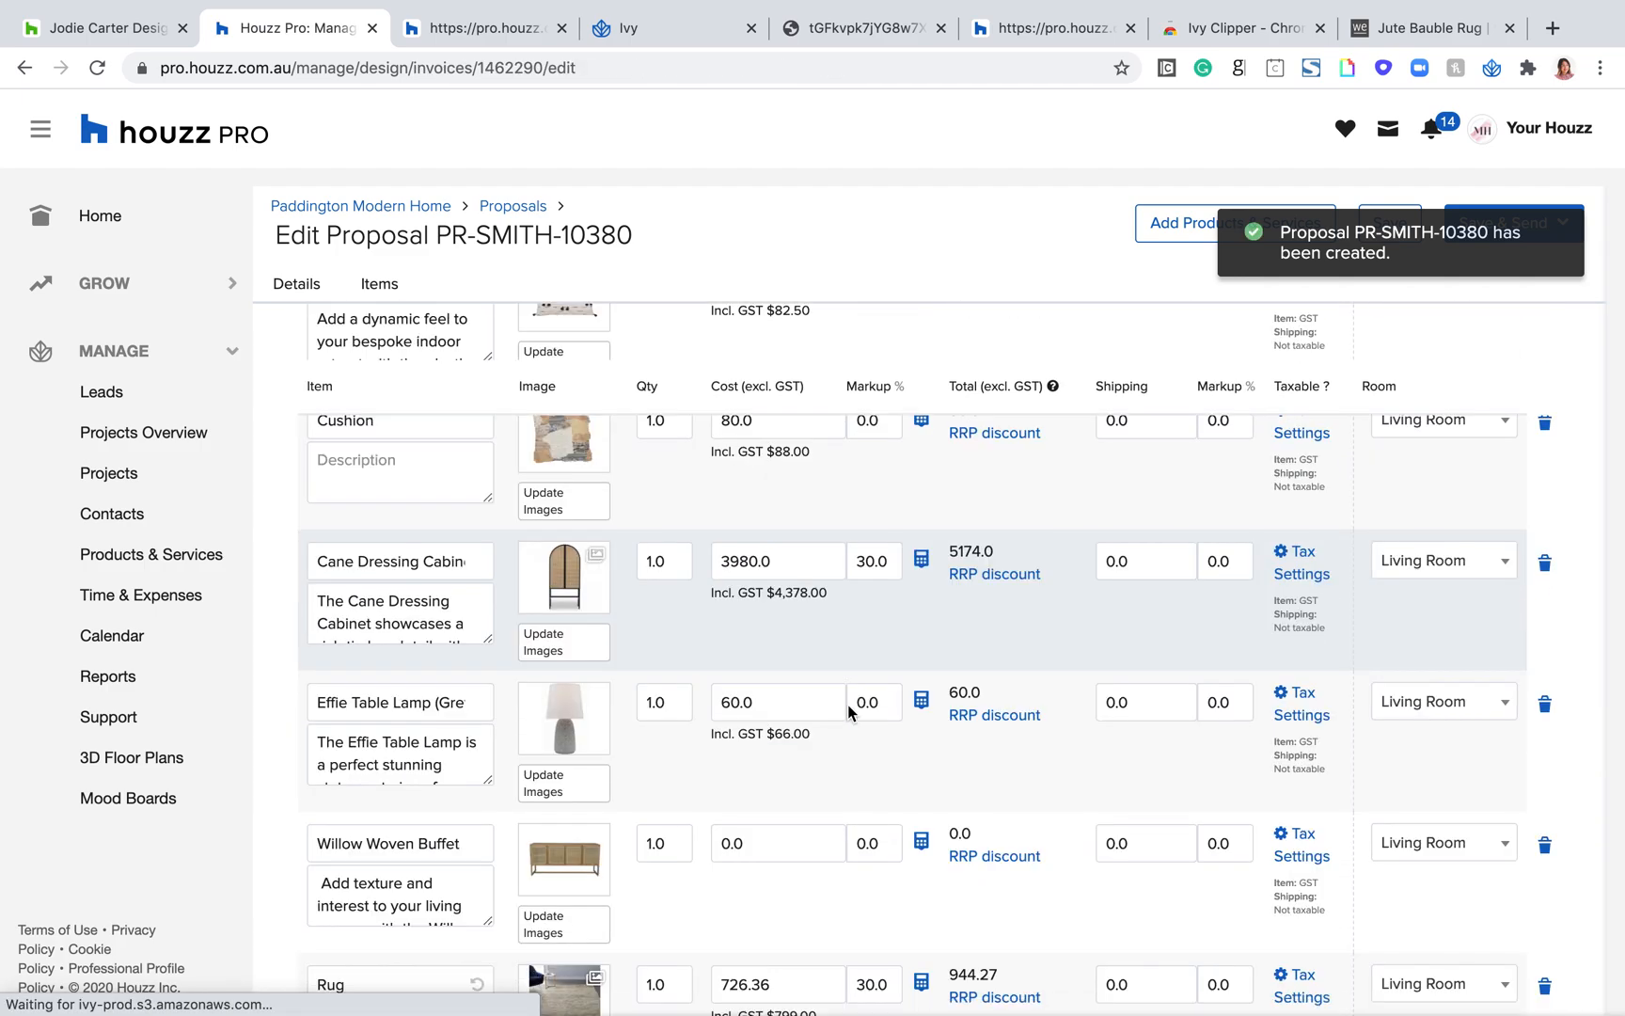
{"action": "scroll", "coordinate": [442, 889], "scroll_direction": "down", "scroll_amount": 1}
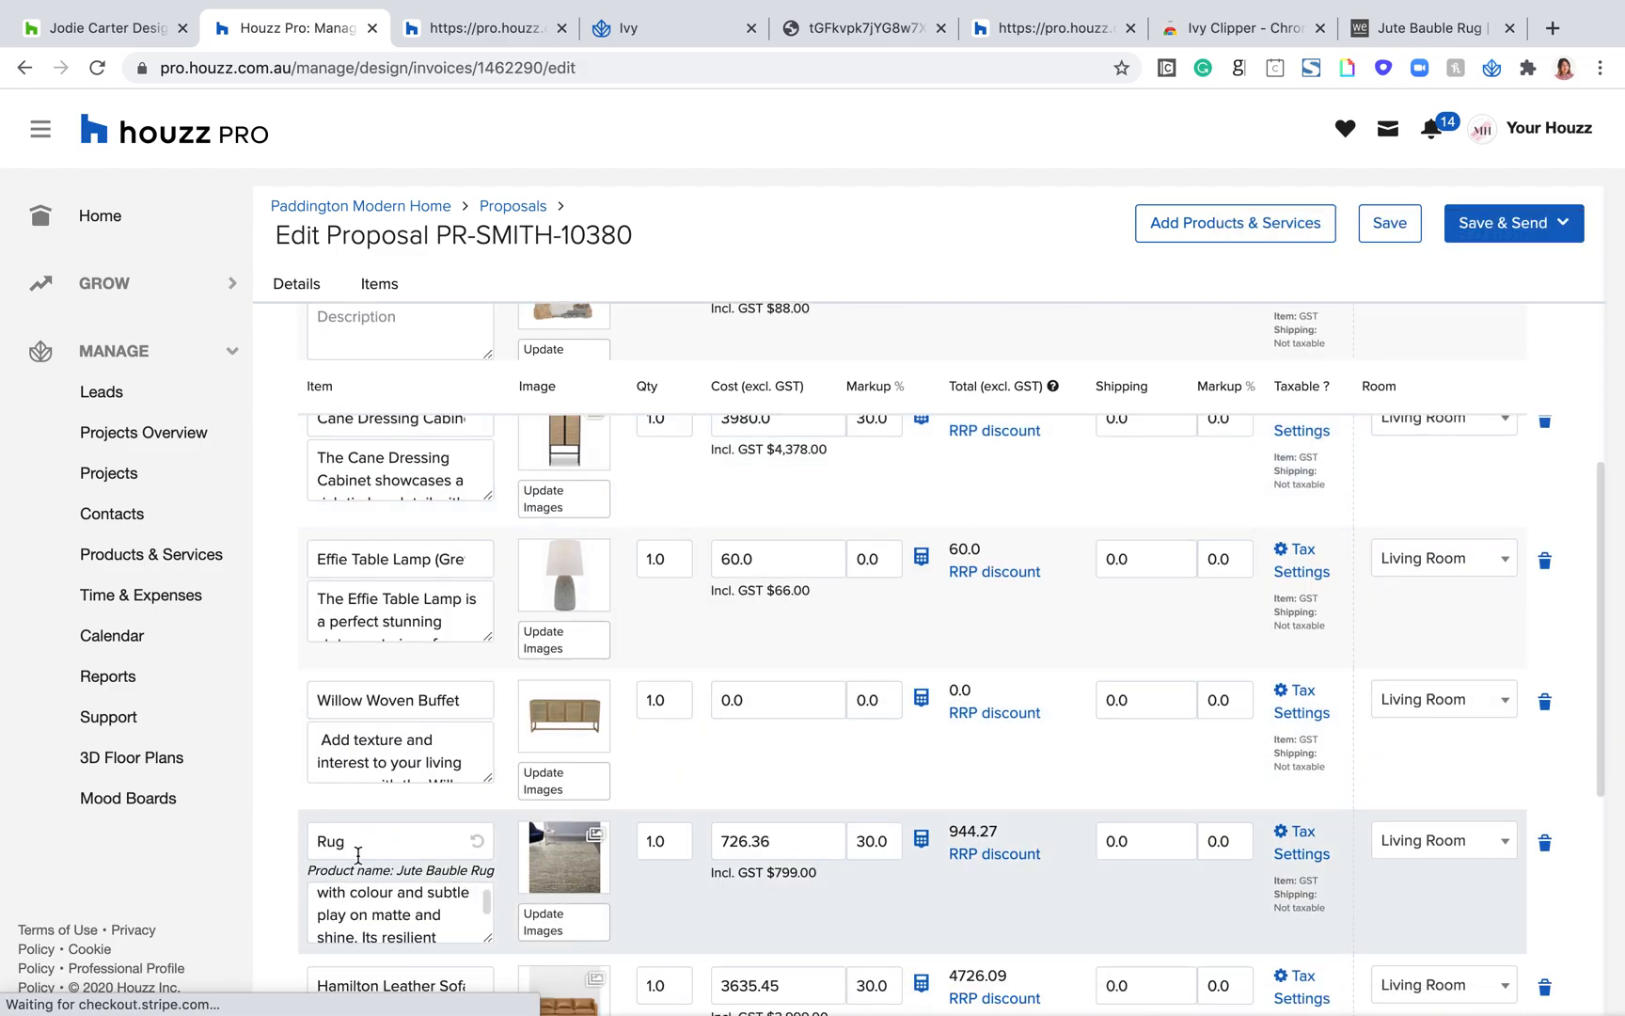
{"action": "left_click_drag", "start_coordinate": [363, 846], "coordinate": [320, 844]}
{"action": "scroll", "coordinate": [423, 743], "scroll_direction": "down", "scroll_amount": 1}
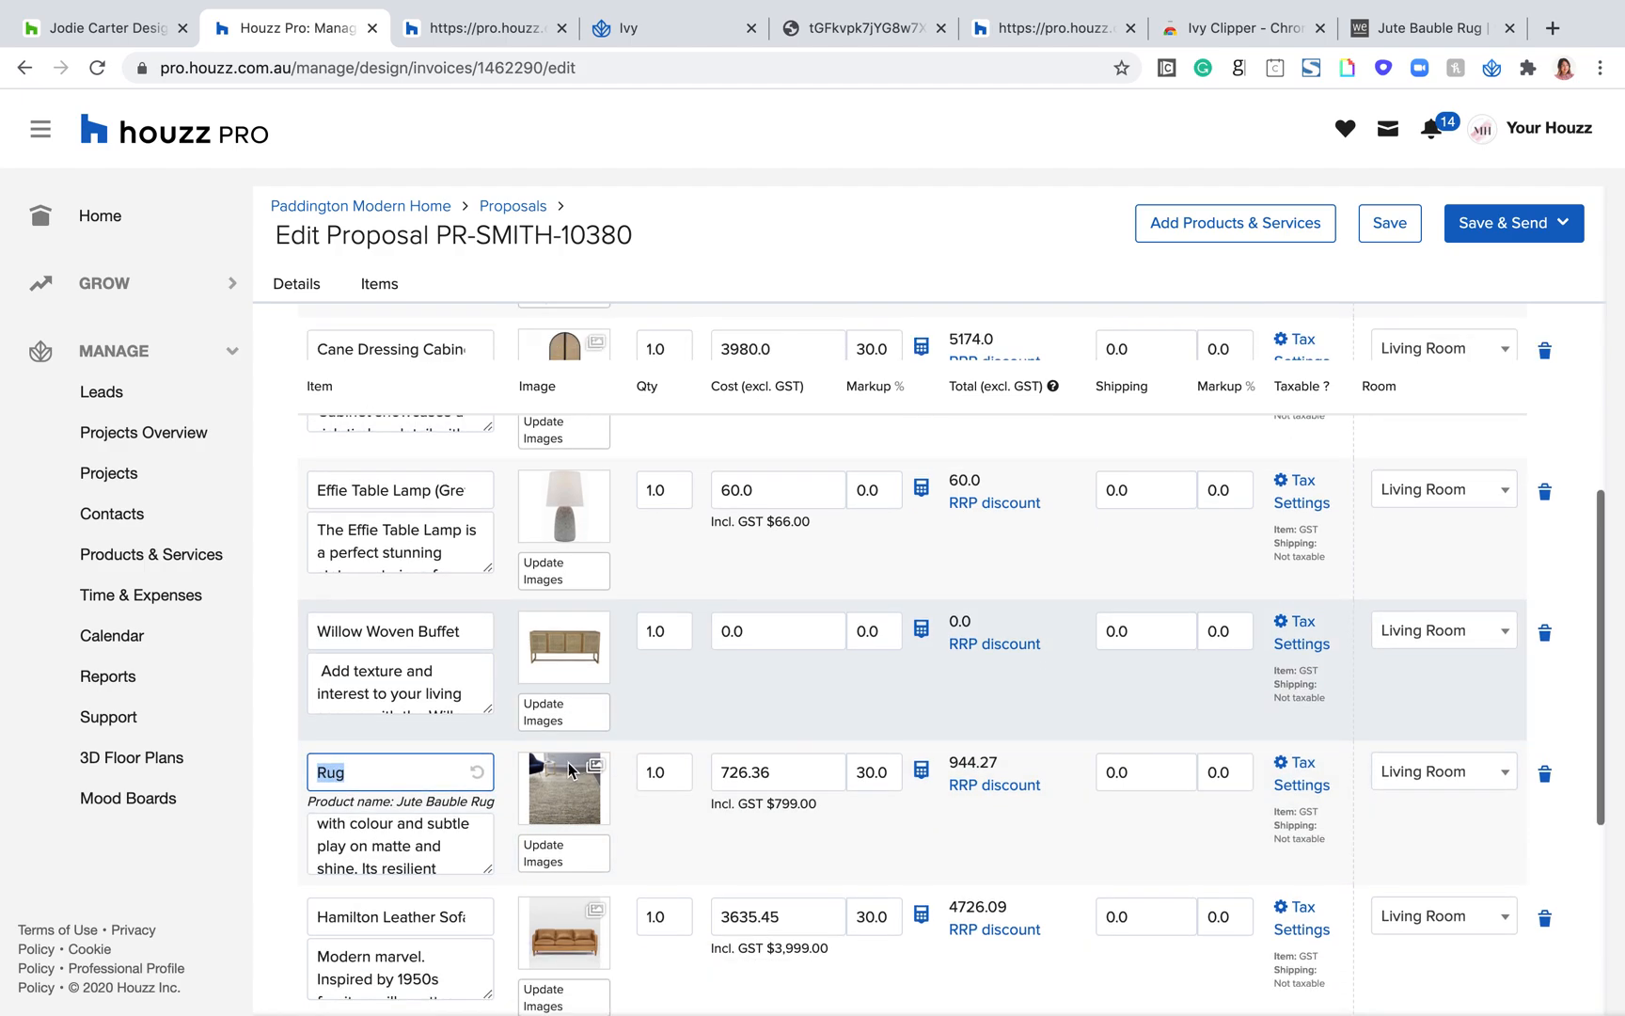
{"action": "triple_click", "coordinate": [426, 800]}
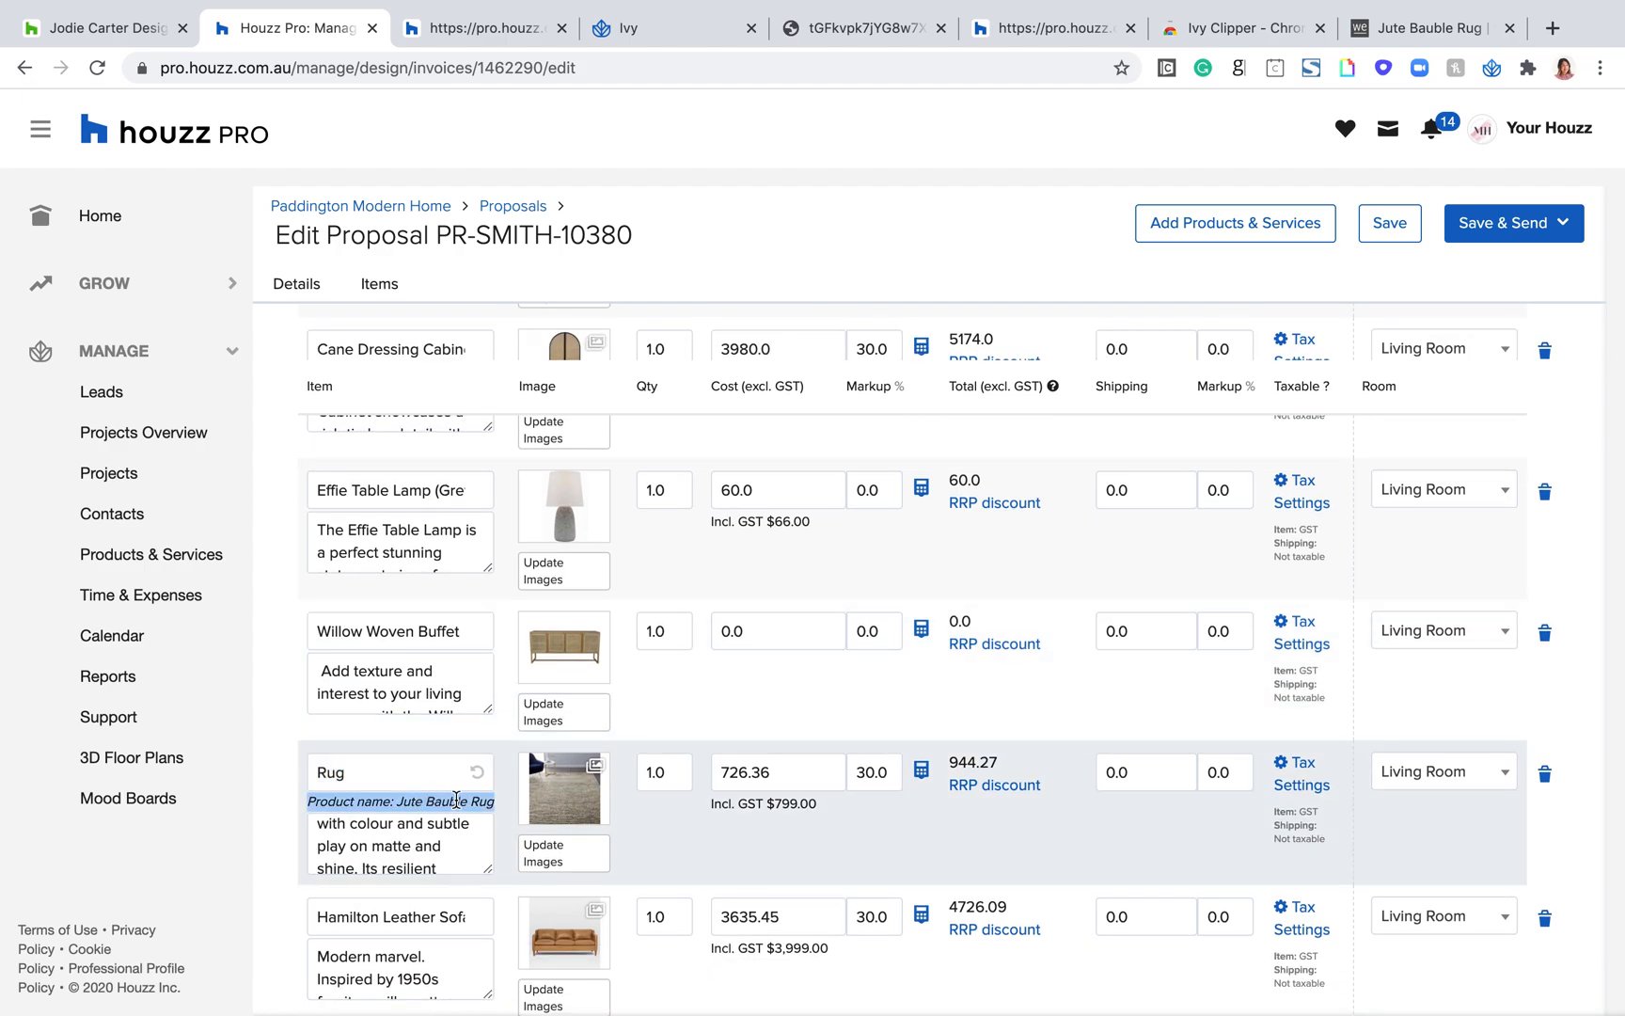
{"action": "left_click", "coordinate": [397, 767]}
{"action": "scroll", "coordinate": [646, 609], "scroll_direction": "up", "scroll_amount": 10}
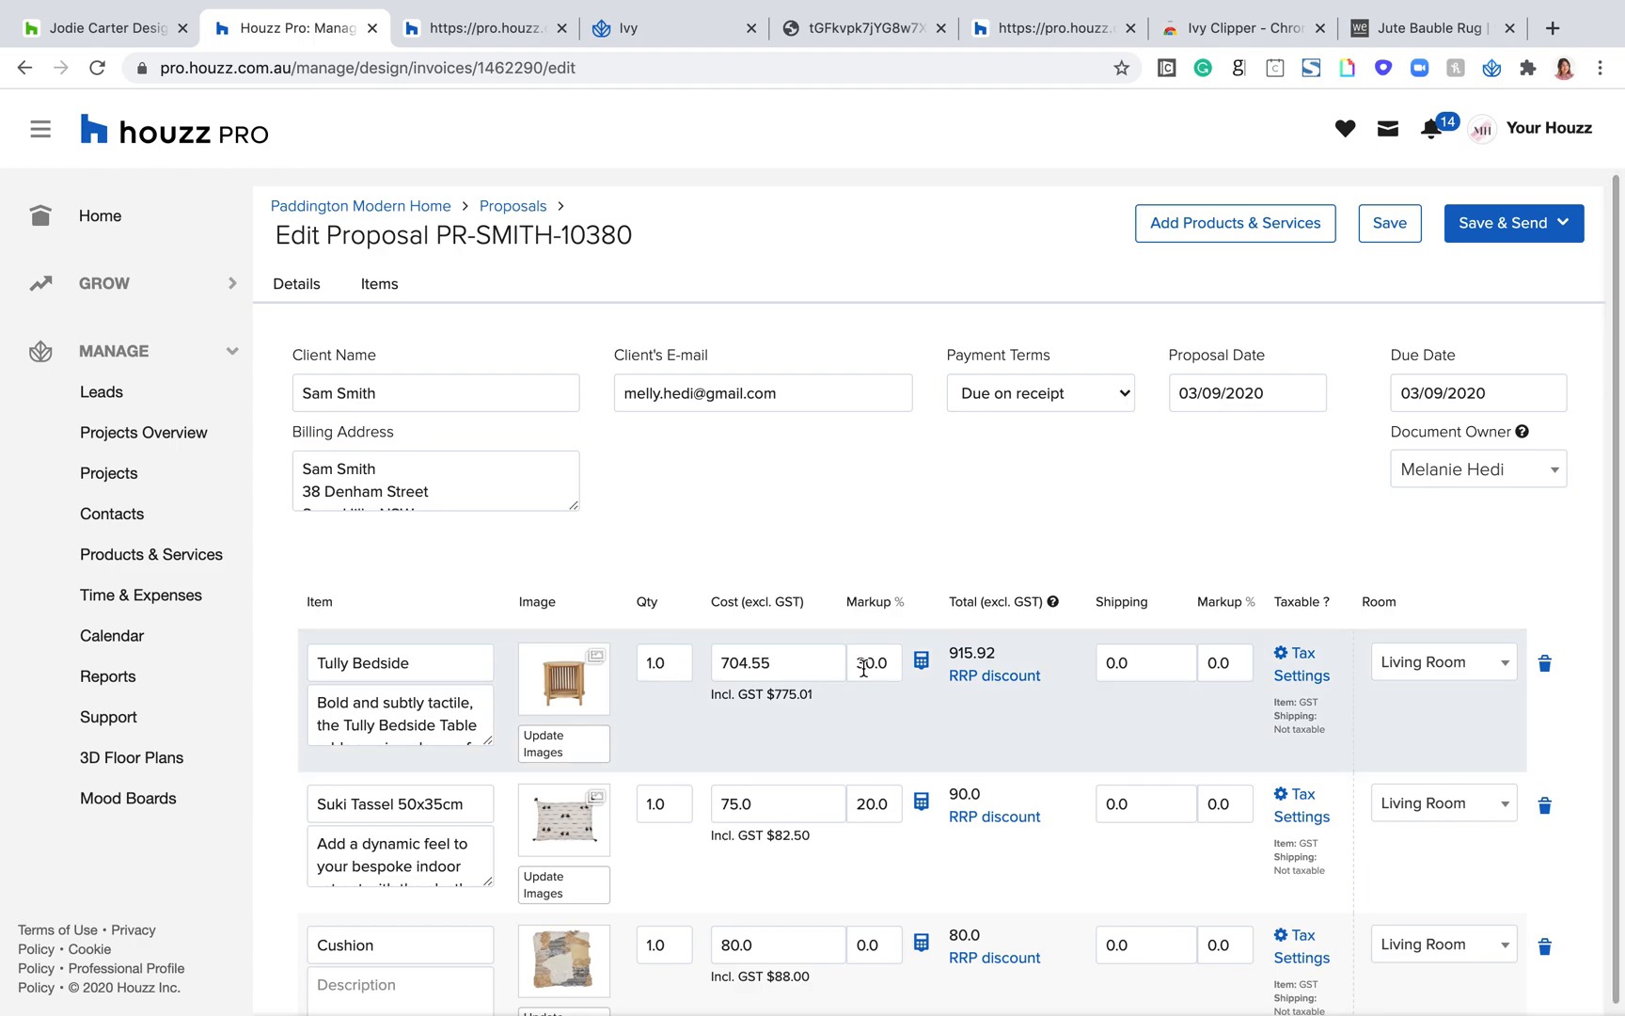
Step: Set the Cushion's markup to 20% and try the markup calculator without a target price
{"action": "left_click", "coordinate": [894, 658]}
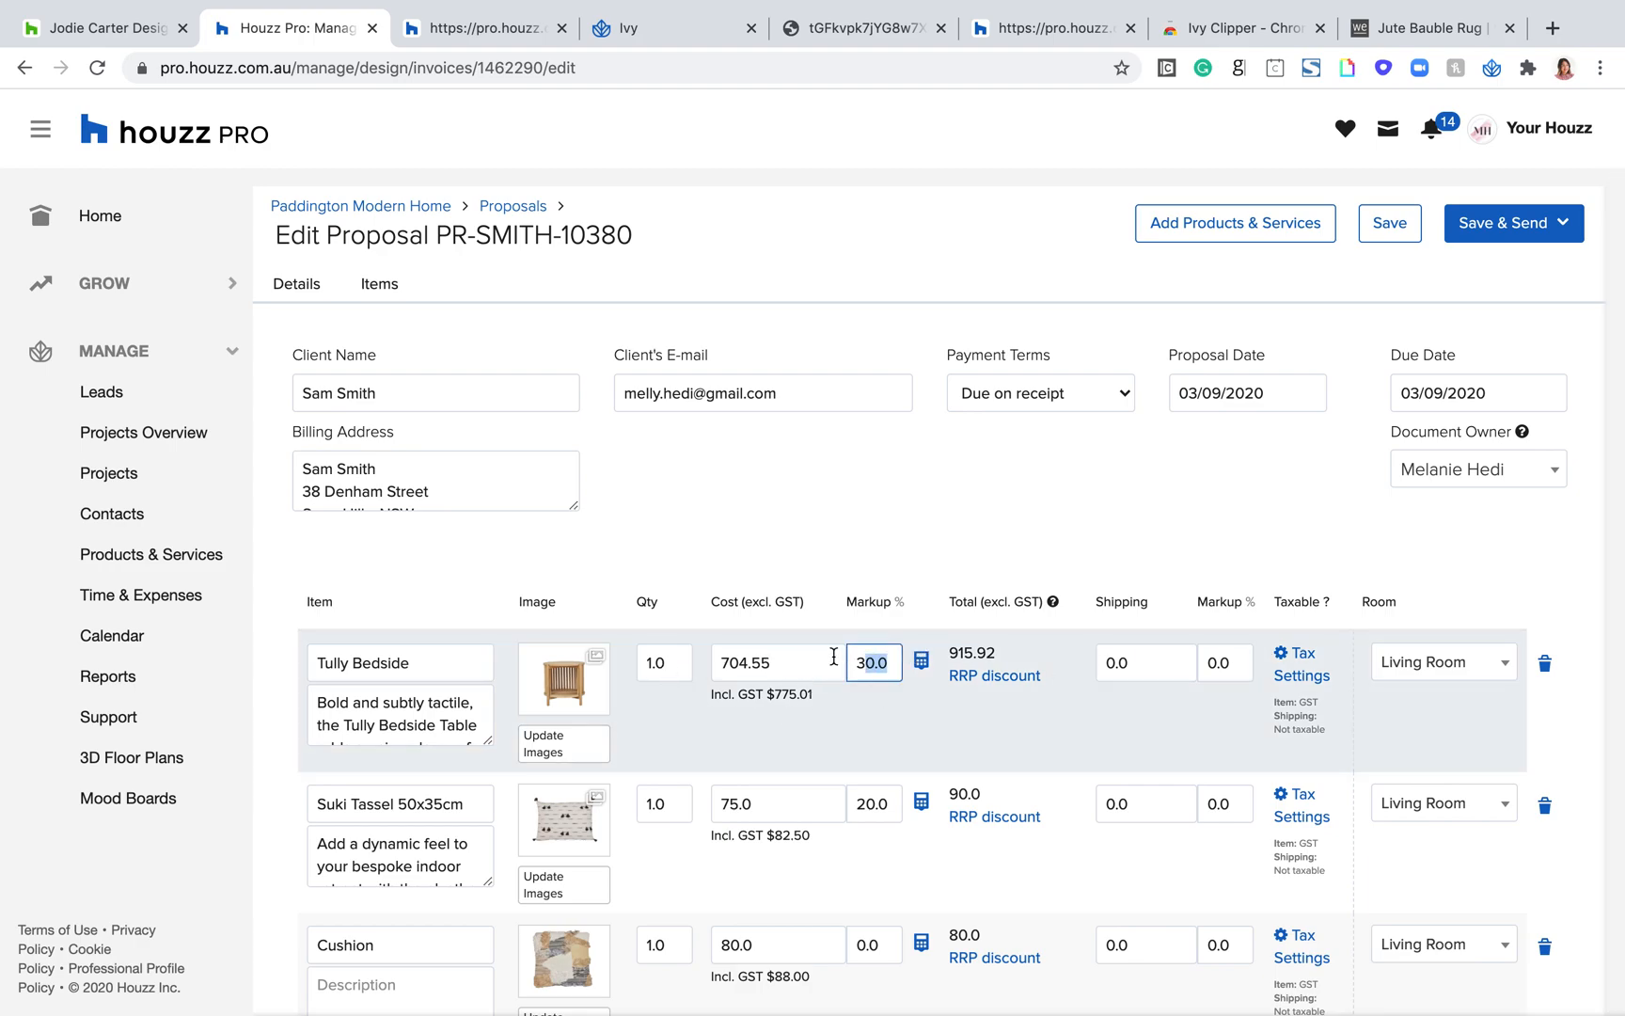
{"action": "scroll", "coordinate": [952, 733], "scroll_direction": "down", "scroll_amount": 3}
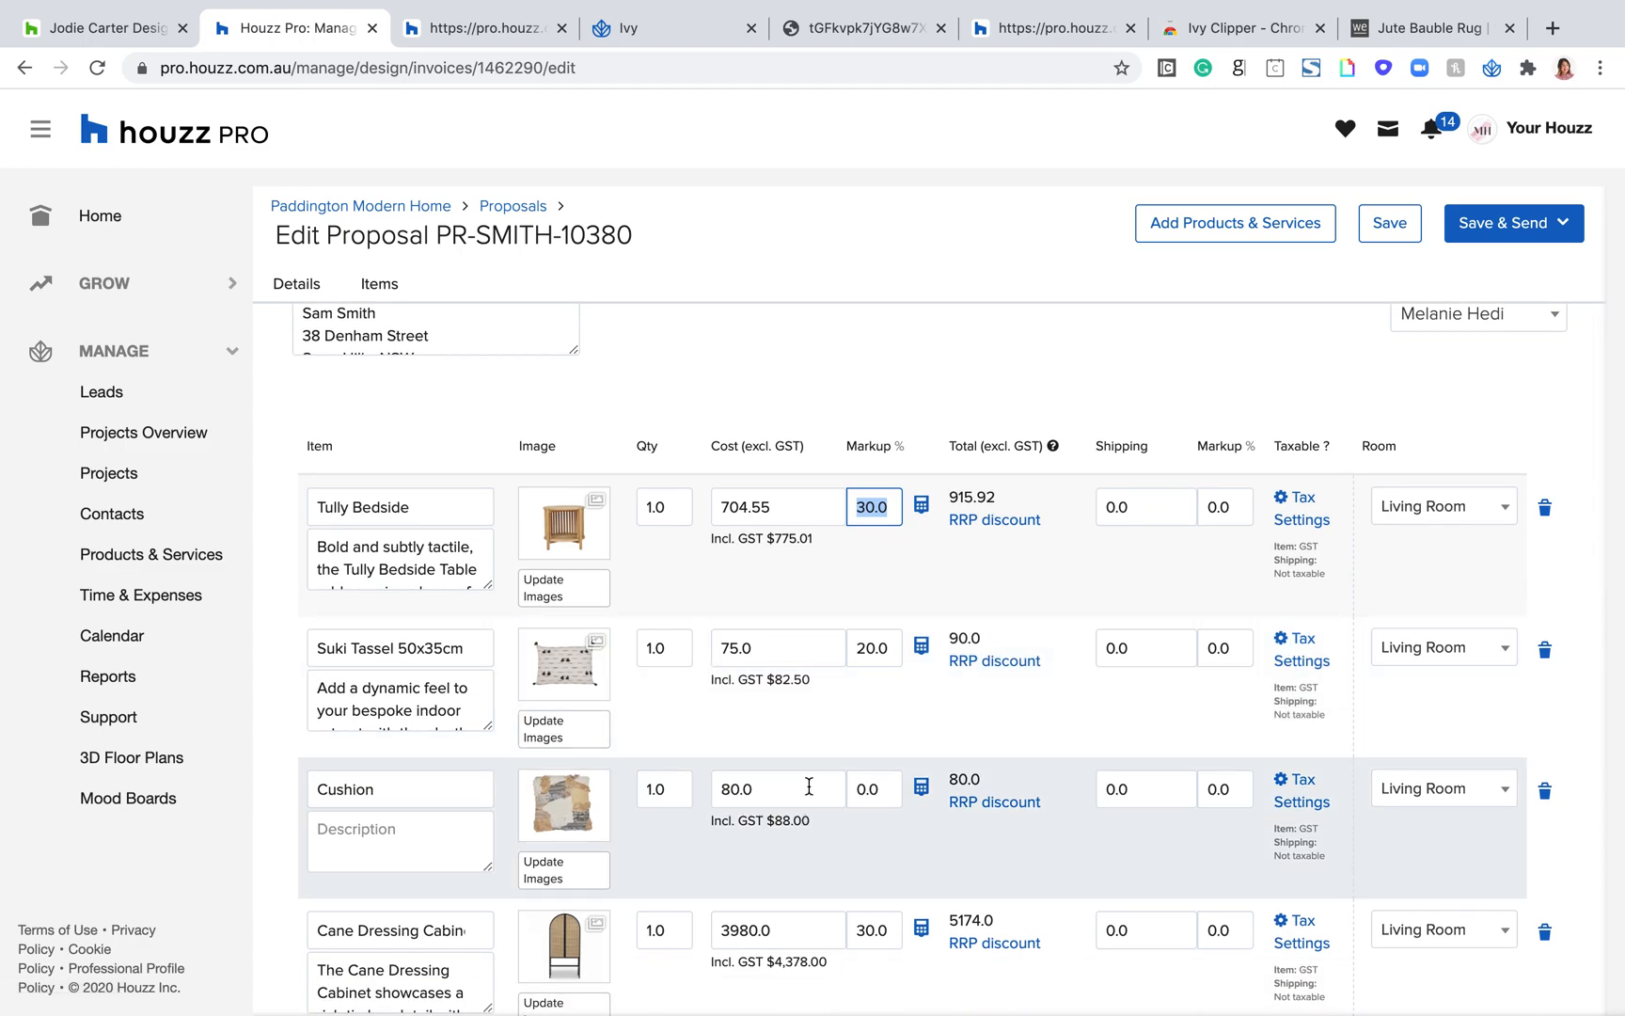
{"action": "left_click_drag", "start_coordinate": [809, 787], "coordinate": [711, 792]}
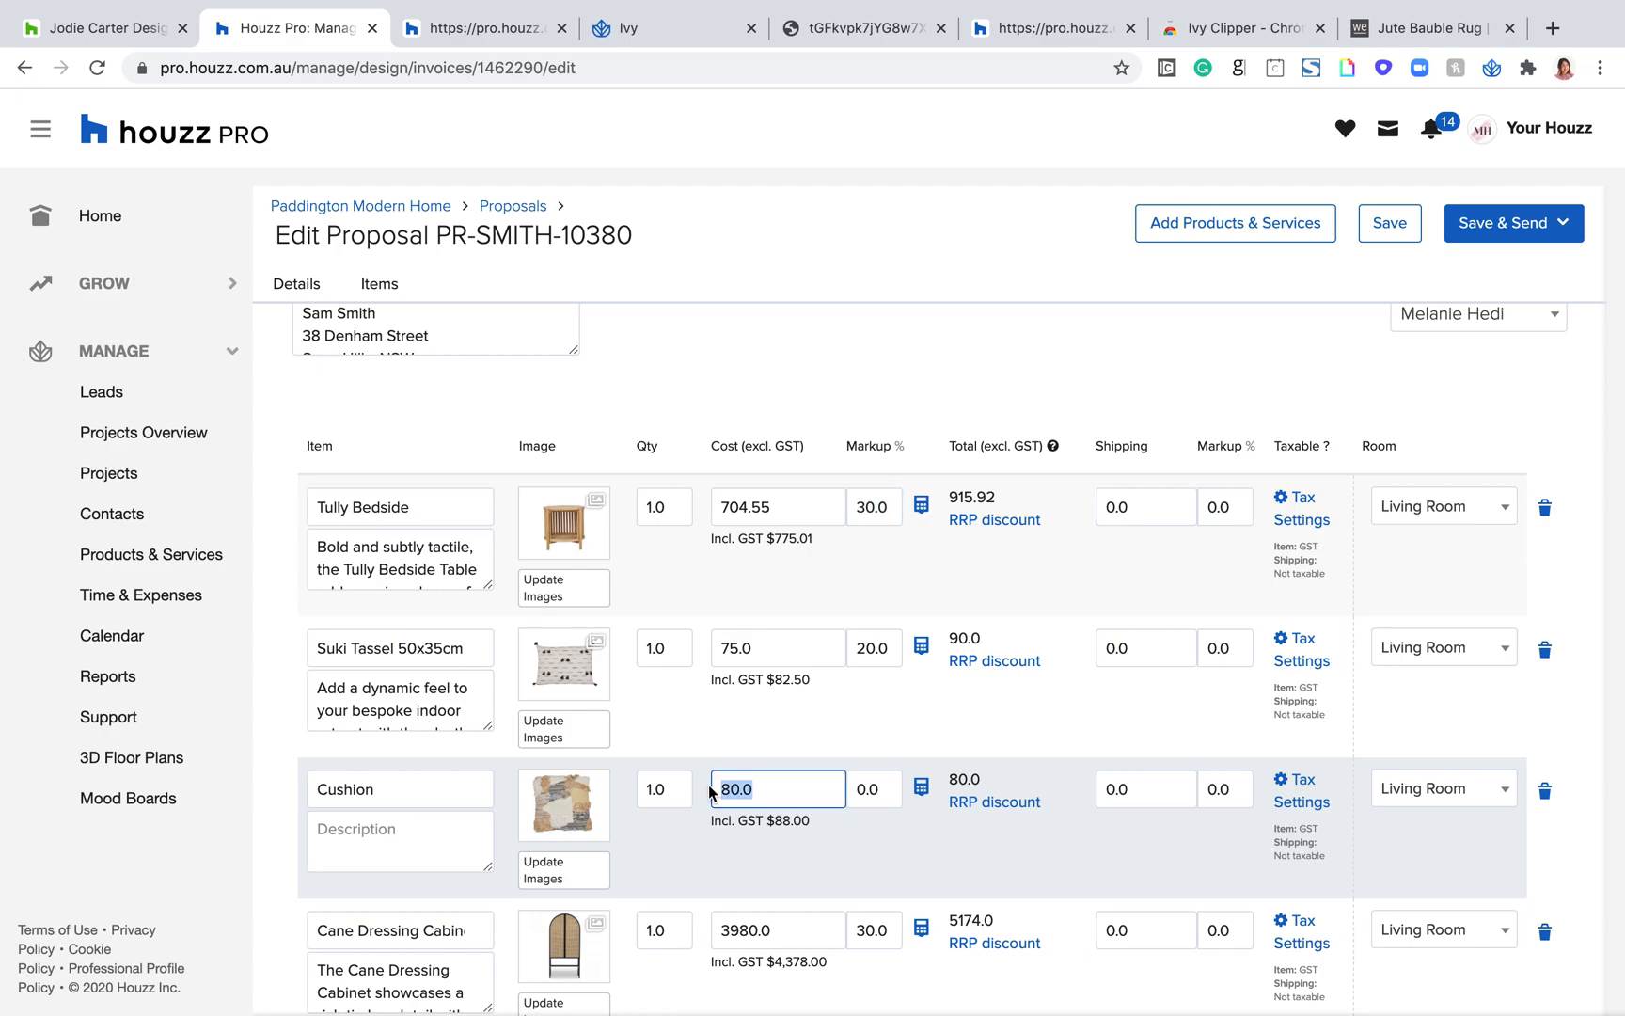
{"action": "left_click", "coordinate": [877, 793]}
{"action": "double_click", "coordinate": [874, 790]}
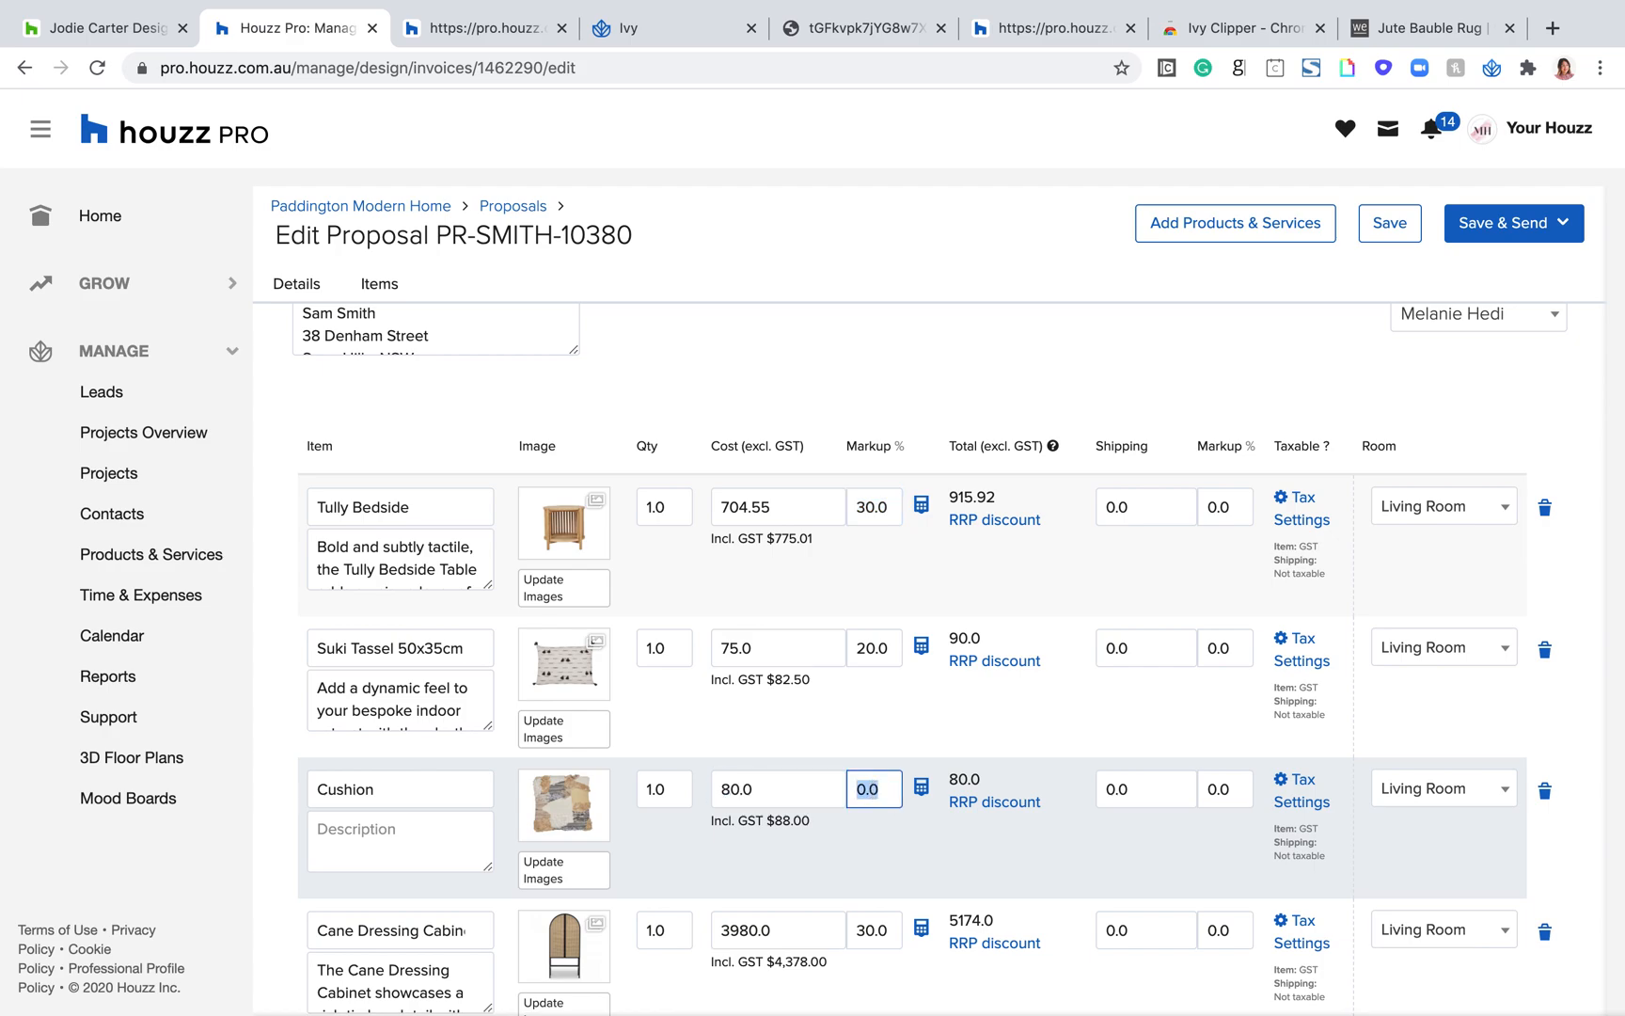
{"action": "type", "text": "20"}
{"action": "left_click", "coordinate": [921, 790]}
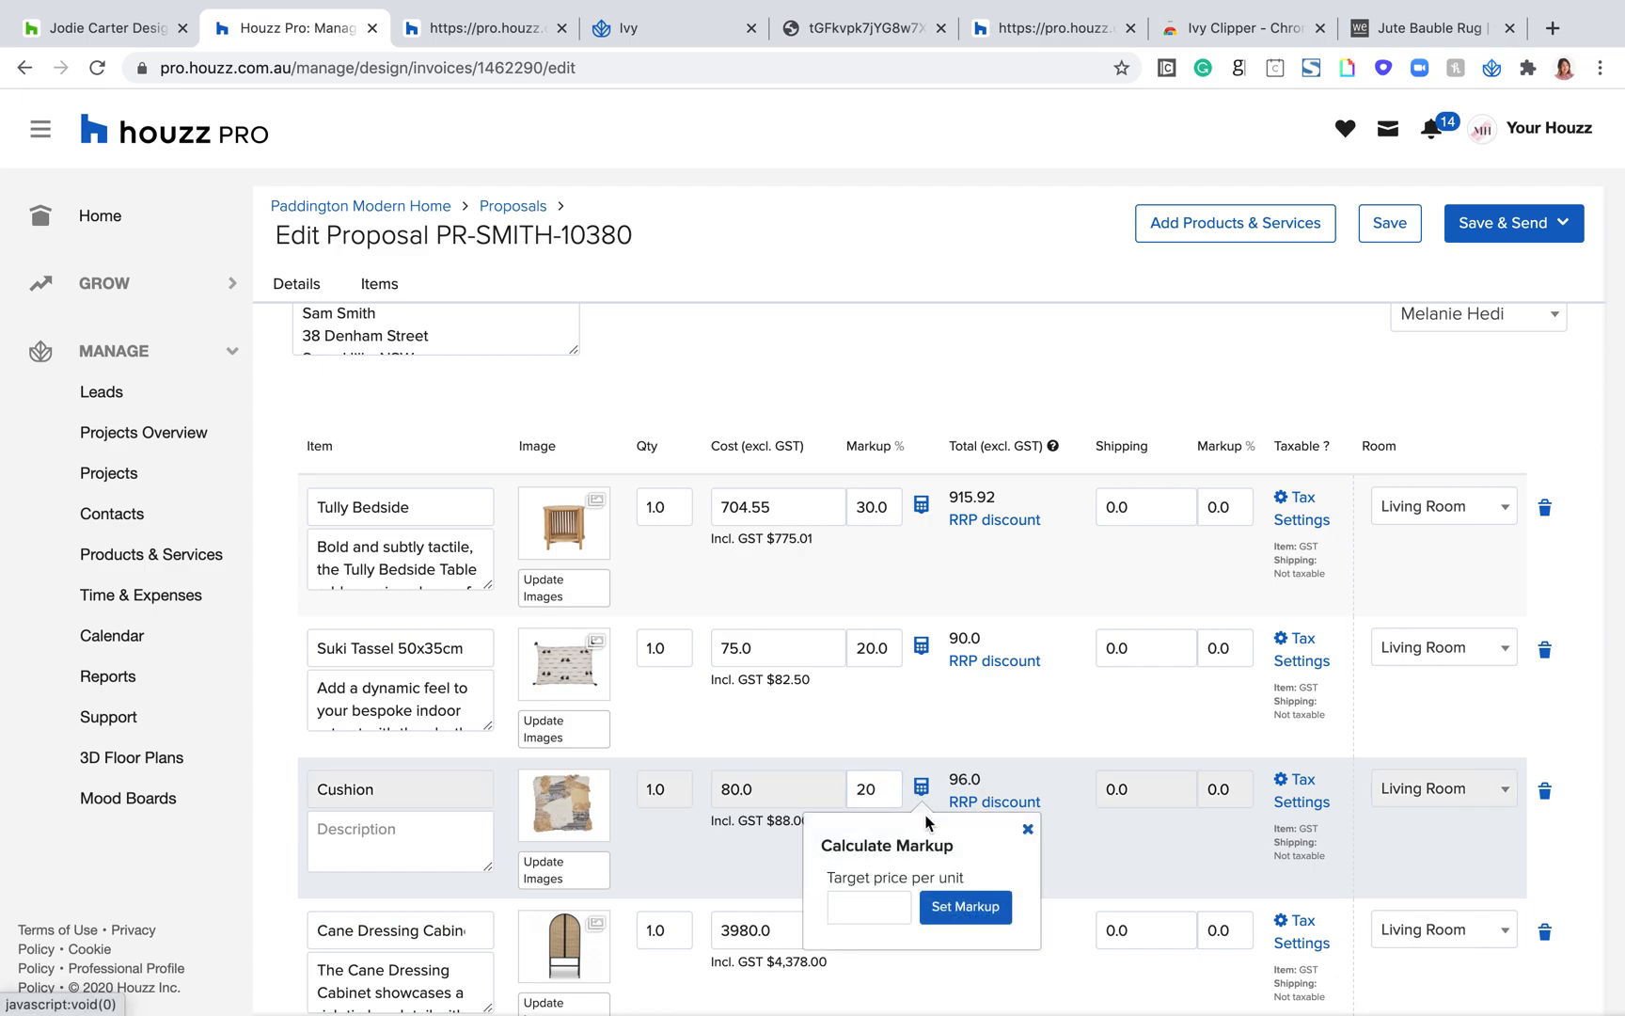
{"action": "left_click", "coordinate": [966, 908]}
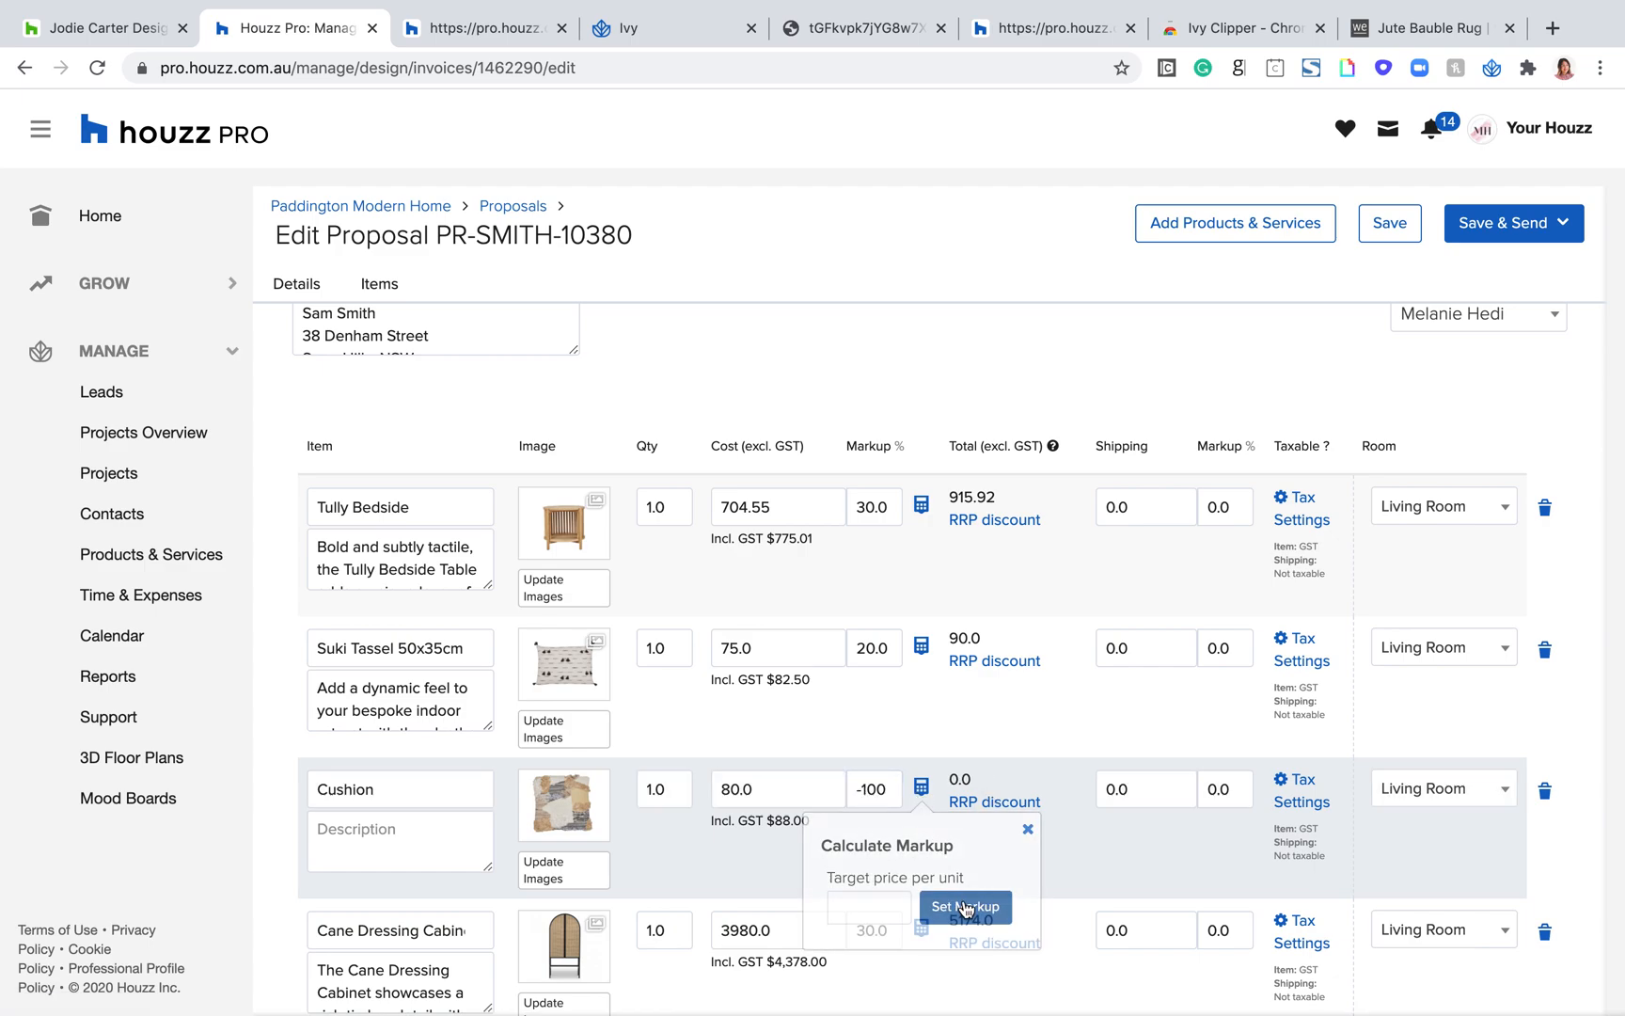
Step: Replace the Cushion's calculated markup with 20%, and look at the markup calculator without applying it
{"action": "double_click", "coordinate": [878, 788]}
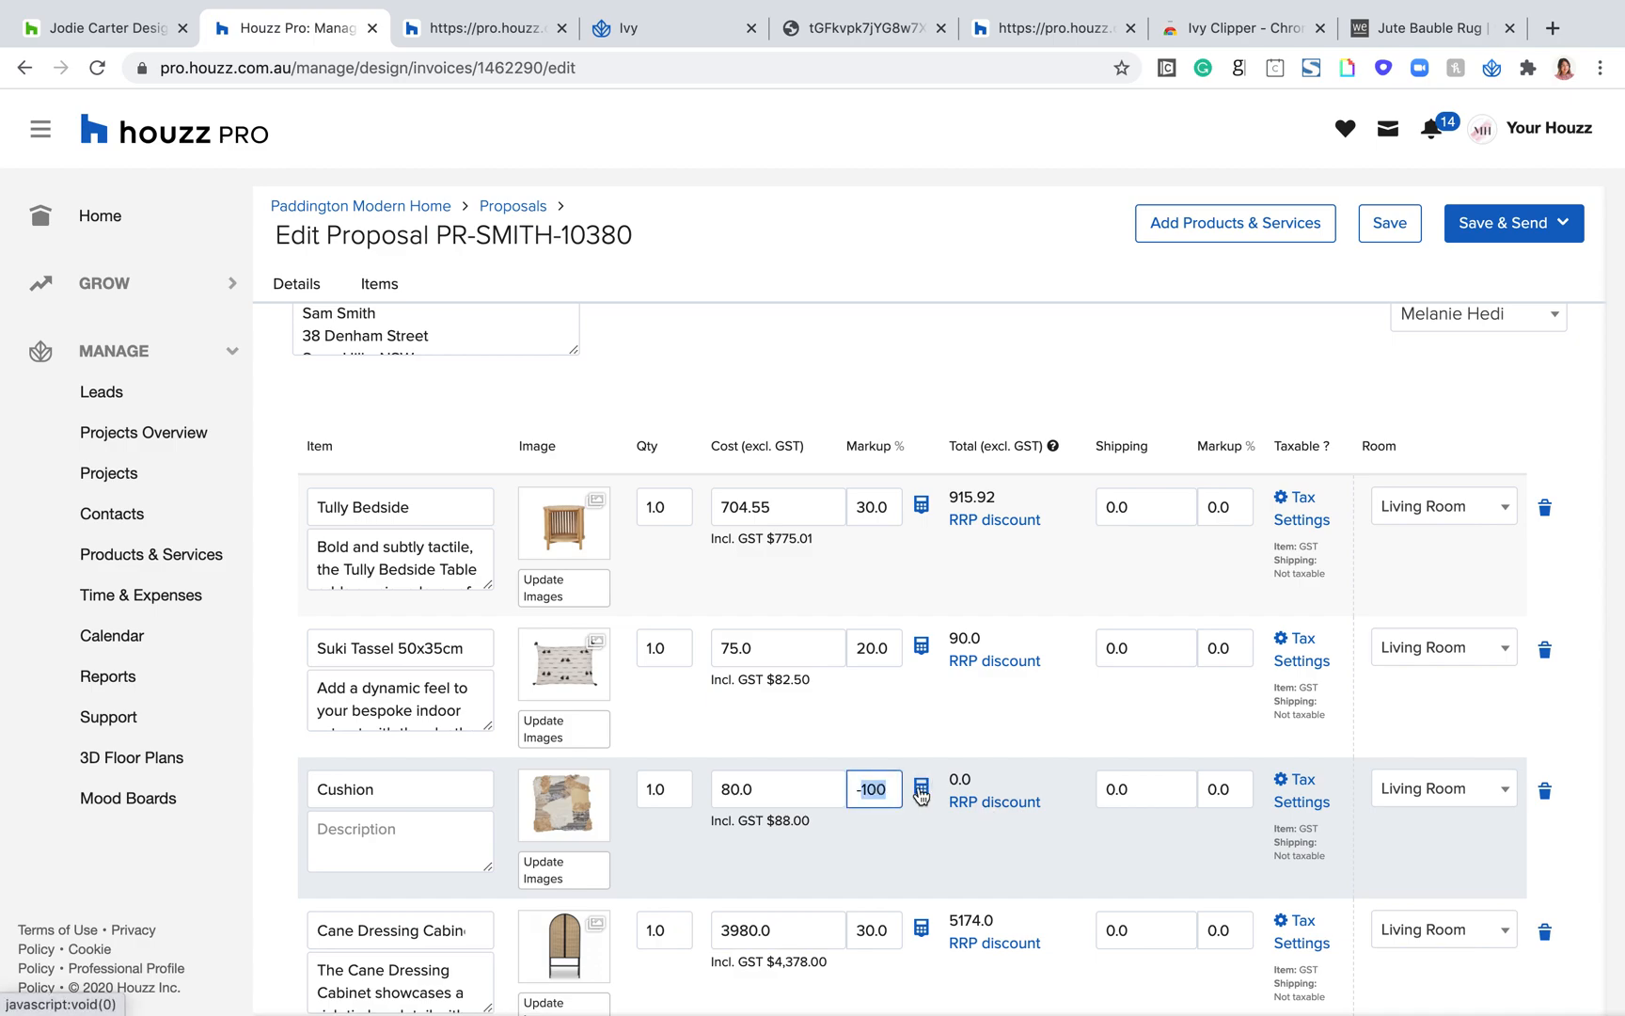
{"action": "type", "text": "10"}
{"action": "key", "text": "BackSpace"}
{"action": "key", "text": "BackSpace"}
{"action": "key", "text": "BackSpace"}
{"action": "type", "text": "20"}
{"action": "left_click", "coordinate": [923, 791]}
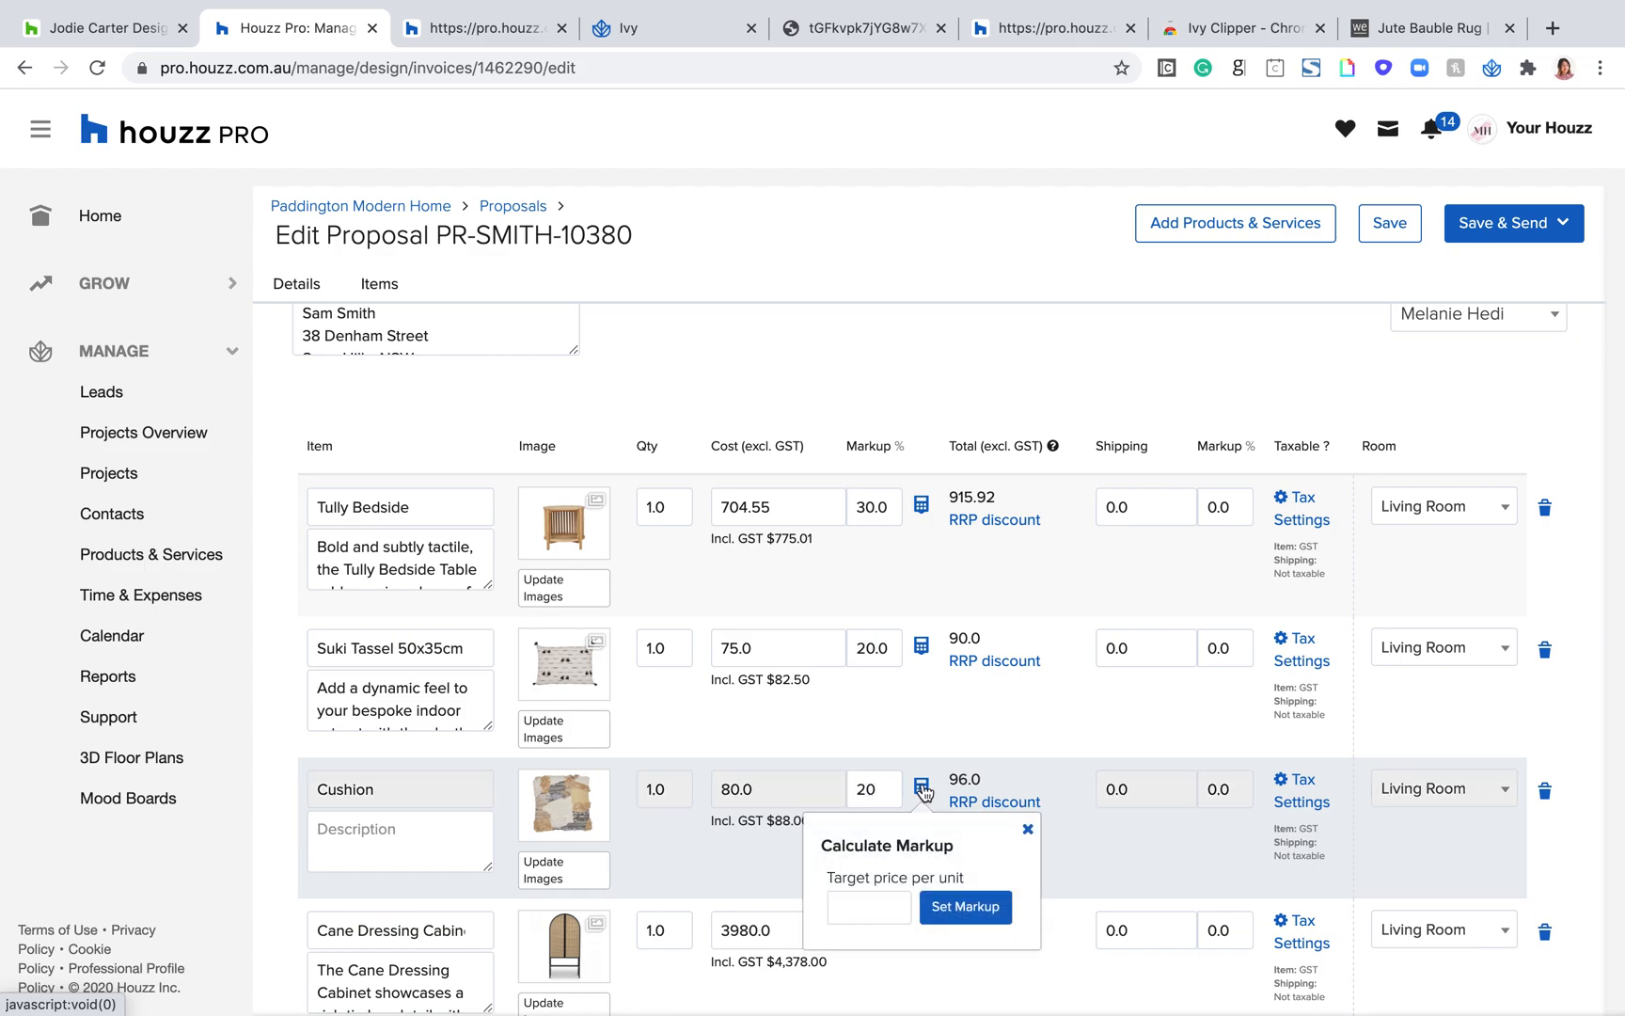
{"action": "left_click", "coordinate": [1027, 828]}
Step: Reset the Cane Dressing Cabinet's markup to 0.0% and check its cost excluding GST
{"action": "scroll", "coordinate": [1023, 828], "scroll_direction": "down", "scroll_amount": 3}
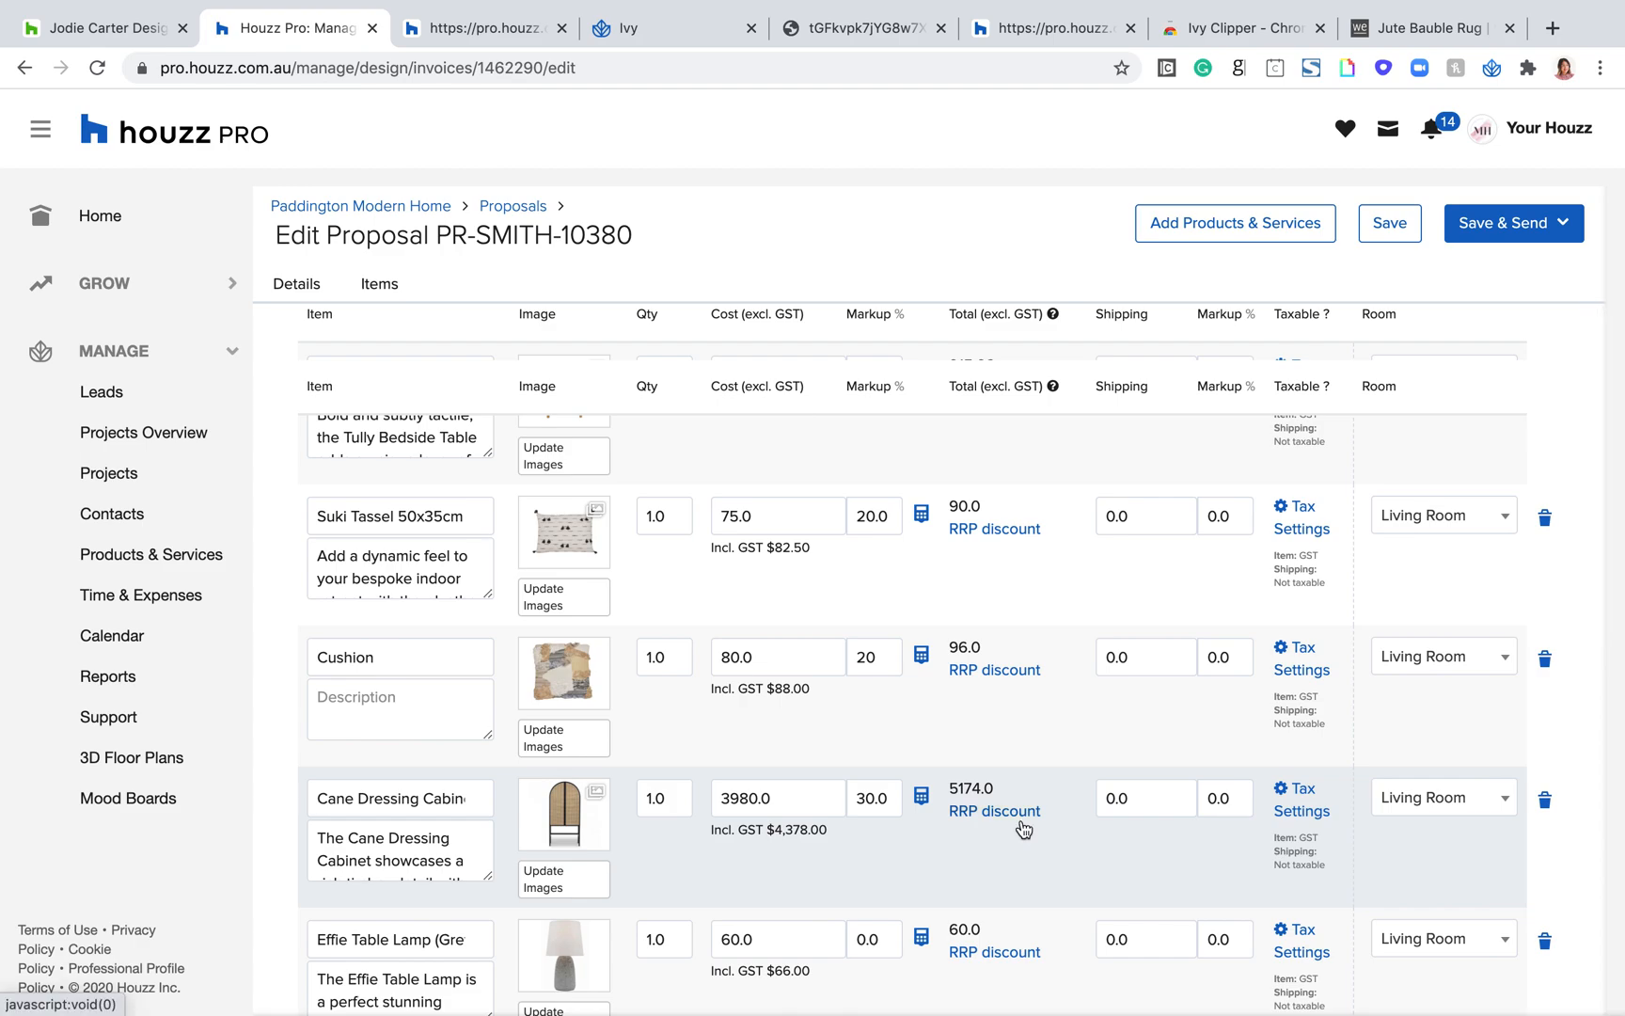
{"action": "double_click", "coordinate": [871, 798]}
{"action": "key", "text": "BackSpace"}
{"action": "left_click_drag", "start_coordinate": [775, 798], "coordinate": [701, 798]}
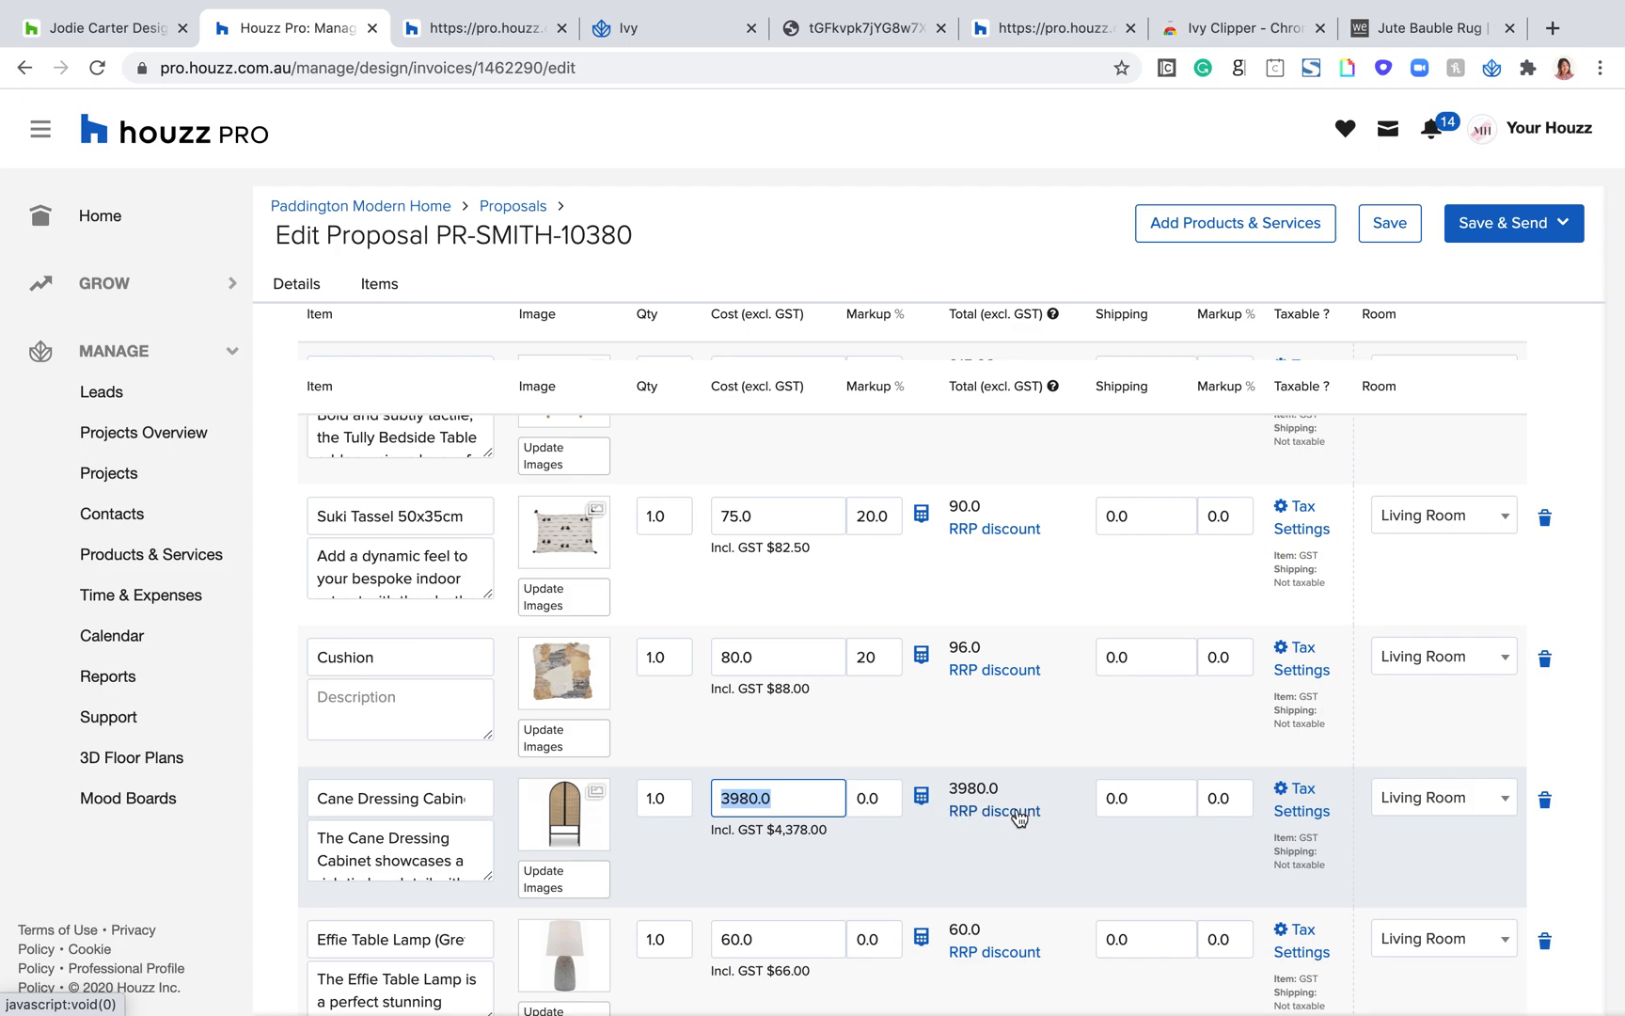
Step: Set the Cane Dressing Cabinet's RRP to 4000 per unit and show the discount
{"action": "left_click", "coordinate": [983, 815]}
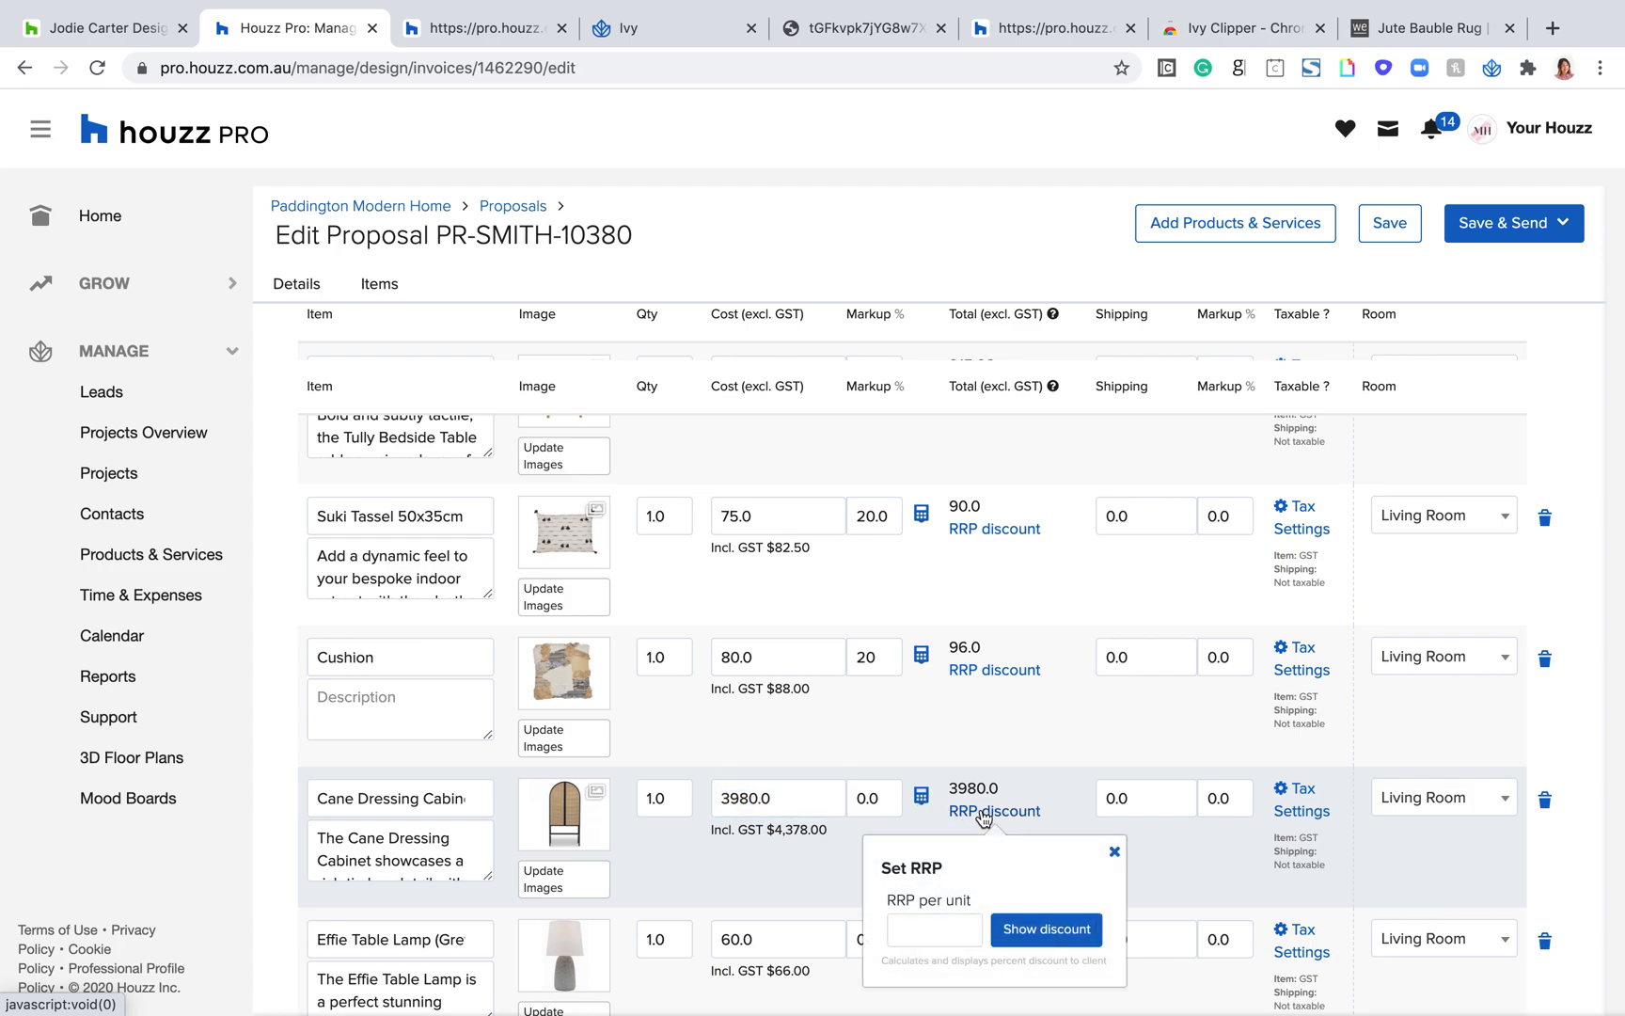
{"action": "left_click", "coordinate": [904, 928]}
{"action": "type", "text": "4"}
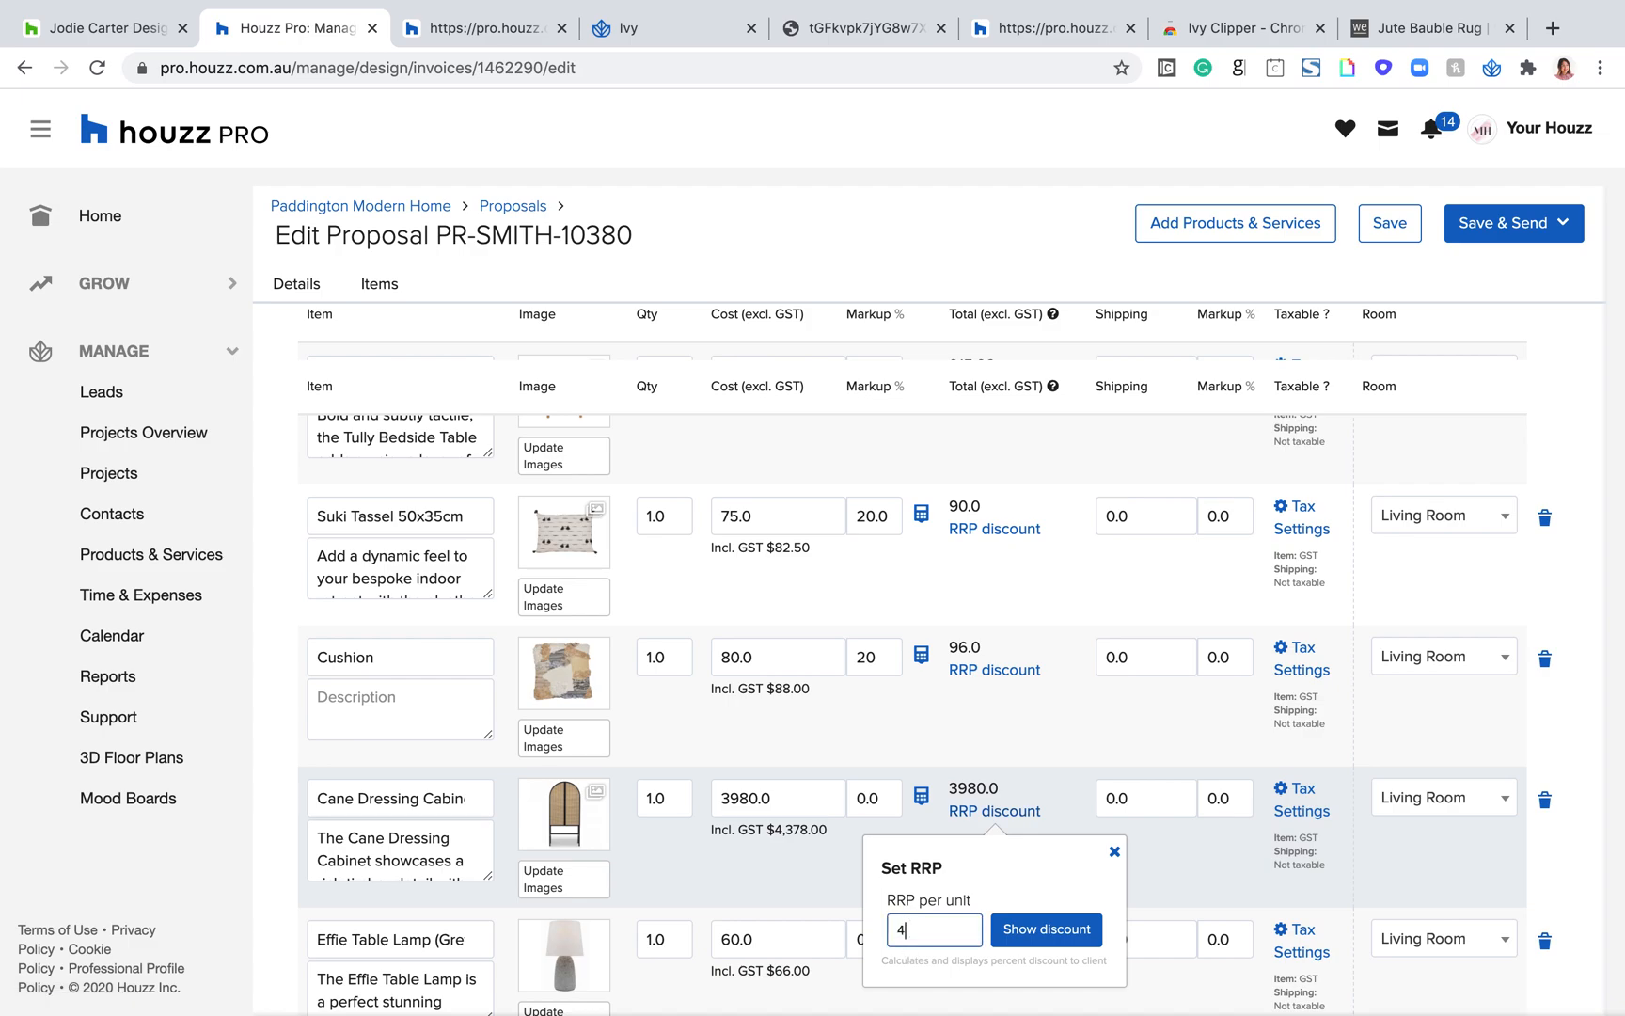
{"action": "type", "text": "000"}
{"action": "left_click", "coordinate": [1088, 948]}
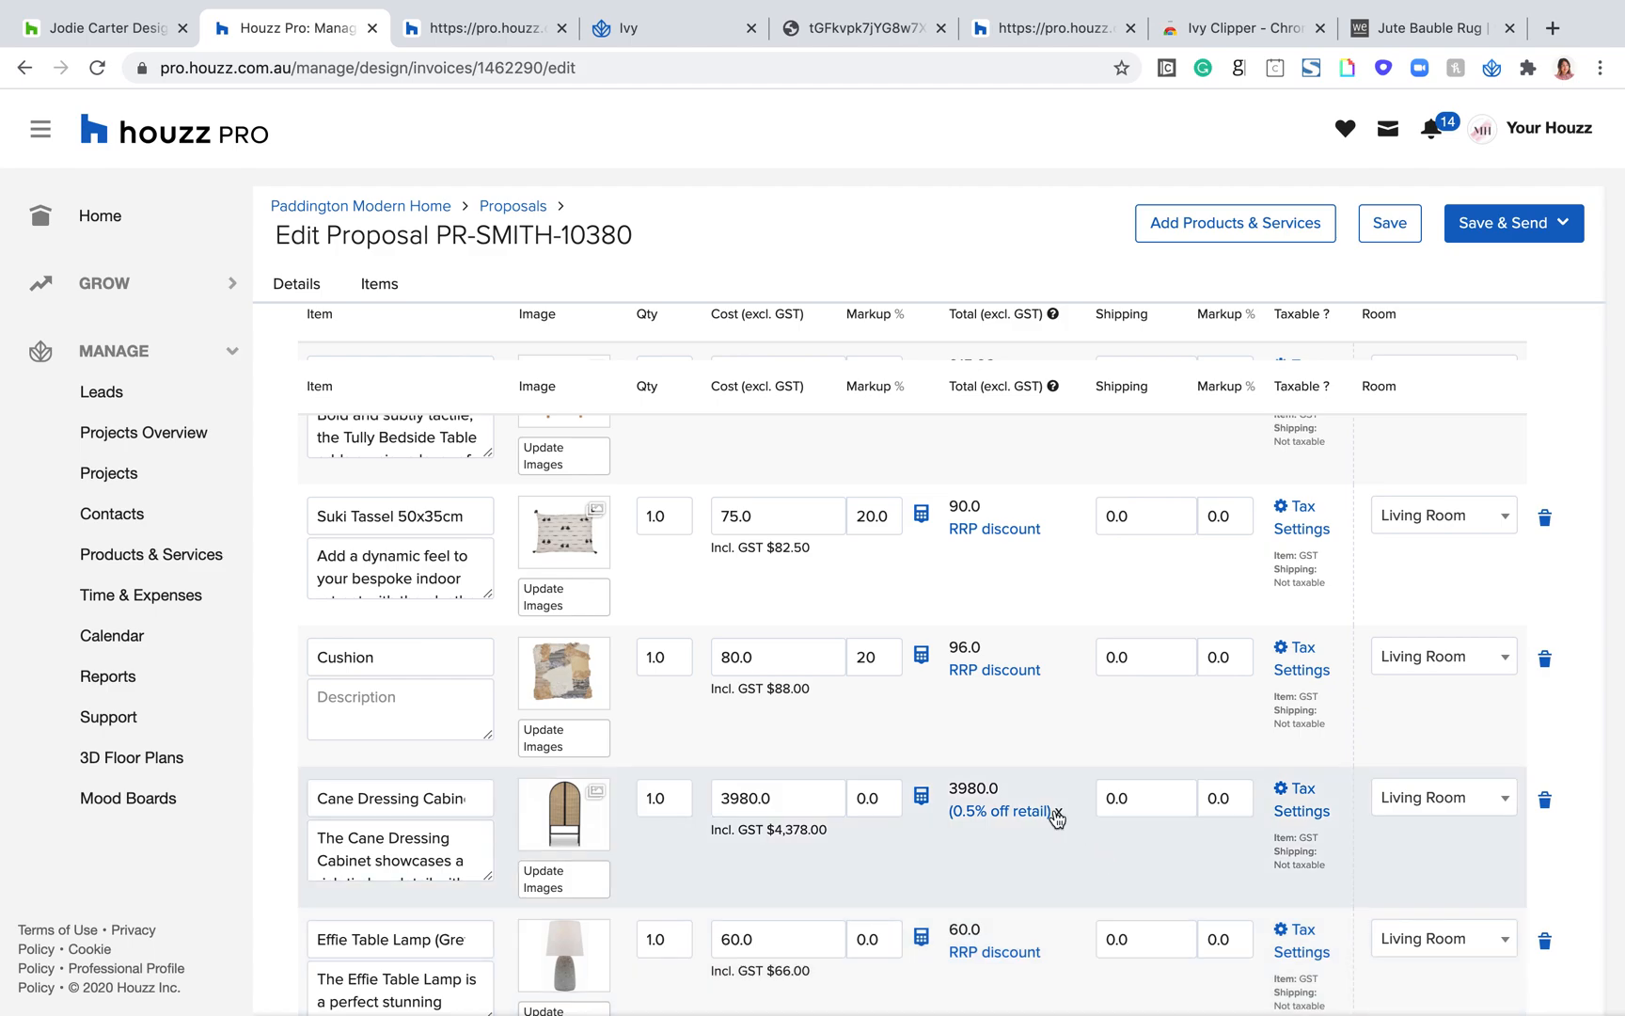
Step: Remove the Cane Dressing Cabinet's RRP discount and reapply it with an RRP of 4000 per unit
{"action": "left_click", "coordinate": [1058, 812]}
{"action": "left_click", "coordinate": [1014, 813]}
{"action": "left_click", "coordinate": [943, 927]}
{"action": "type", "text": "0"}
{"action": "key", "text": "BackSpace"}
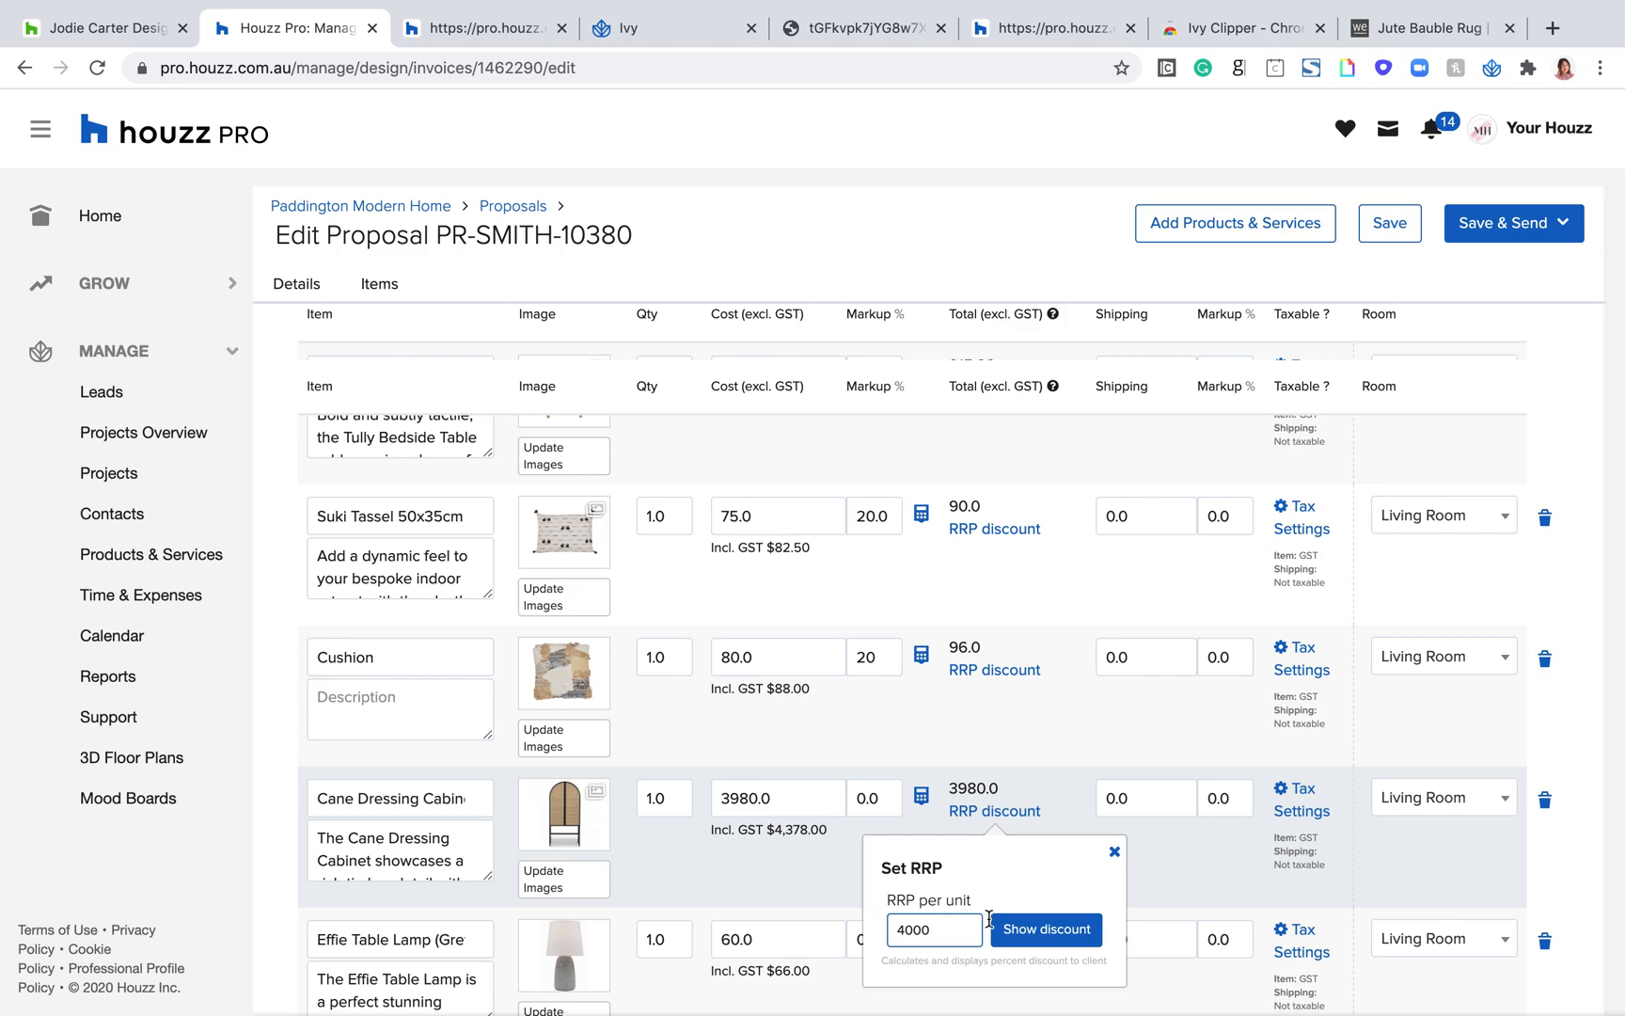
{"action": "left_click", "coordinate": [1019, 931]}
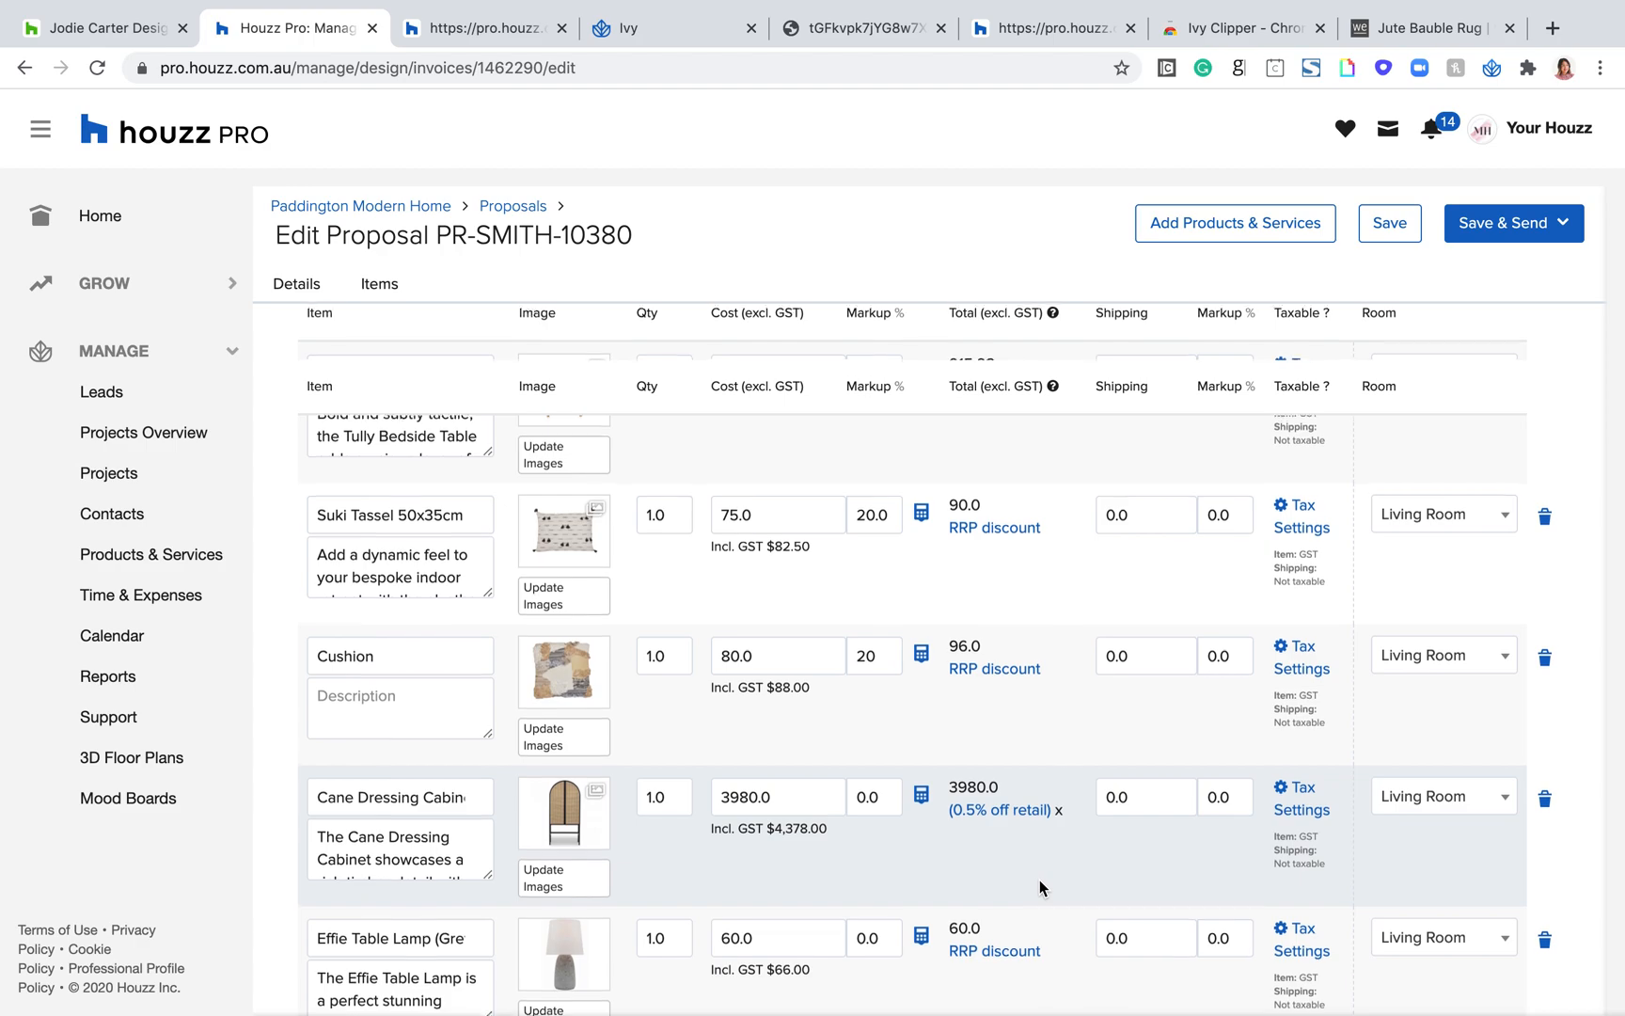
Step: Replace the Cane Dressing Cabinet's RRP discount using 5000 per unit, and check its total and percentage off retail
{"action": "scroll", "coordinate": [1040, 880], "scroll_direction": "down", "scroll_amount": 1}
{"action": "left_click", "coordinate": [1057, 775]}
{"action": "left_click", "coordinate": [1000, 777]}
{"action": "double_click", "coordinate": [926, 888]}
{"action": "type", "text": "5000"}
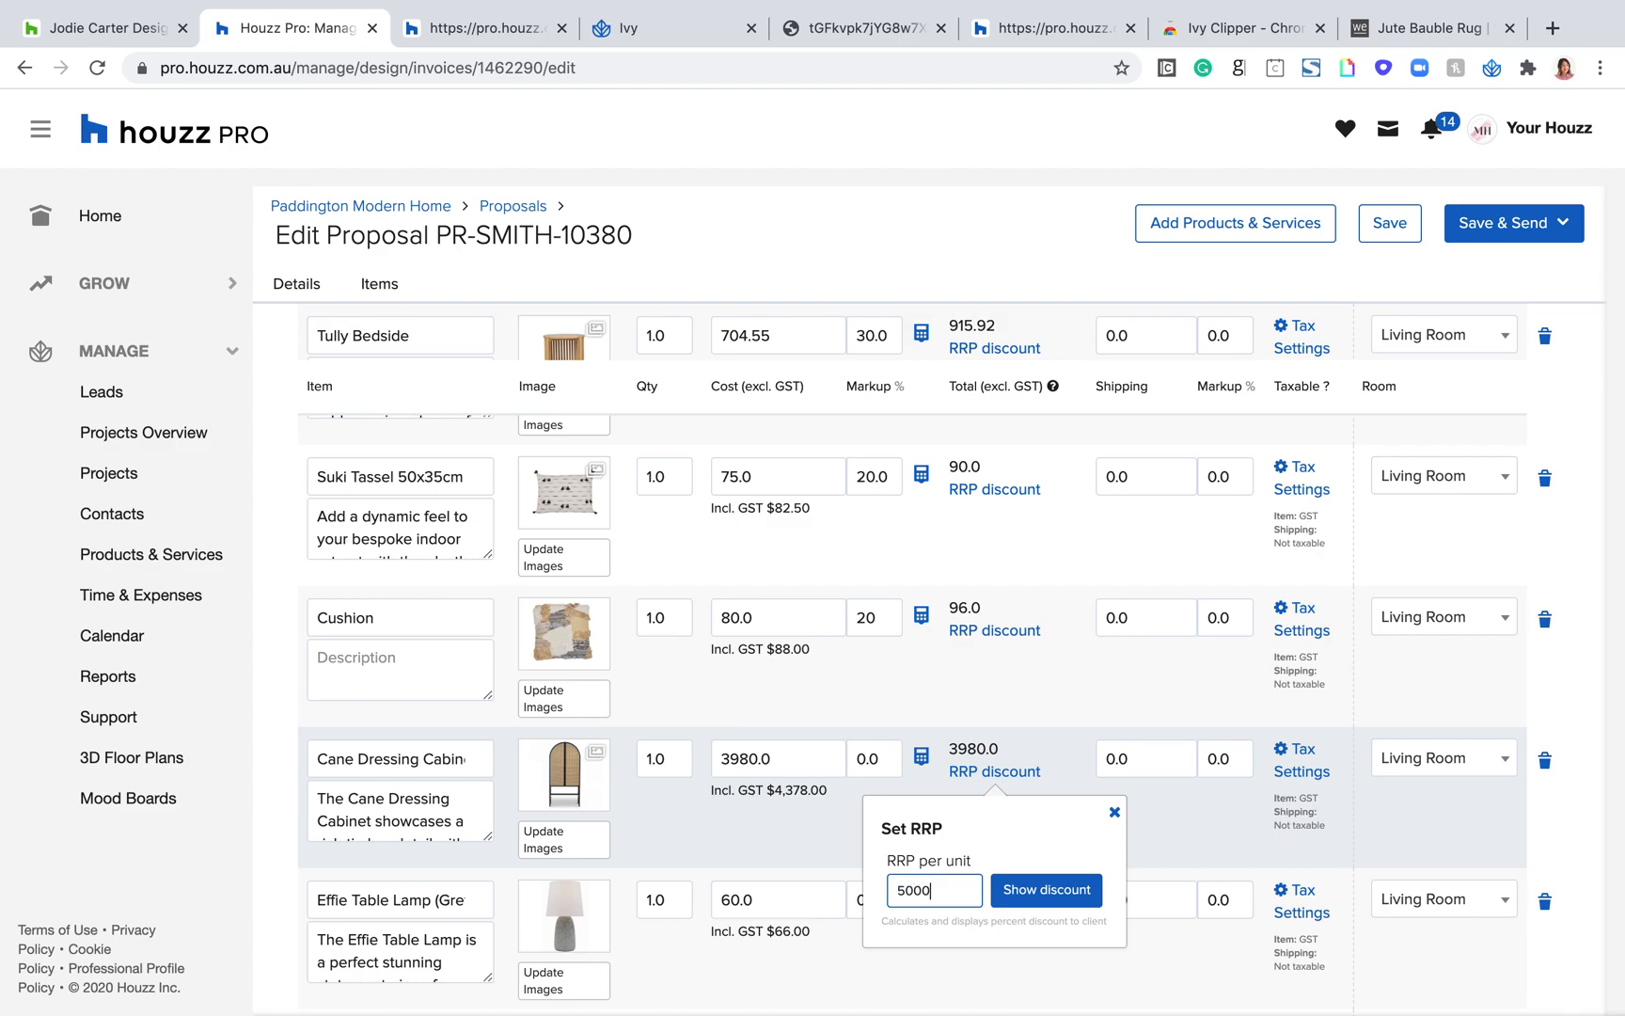
{"action": "left_click", "coordinate": [1025, 898]}
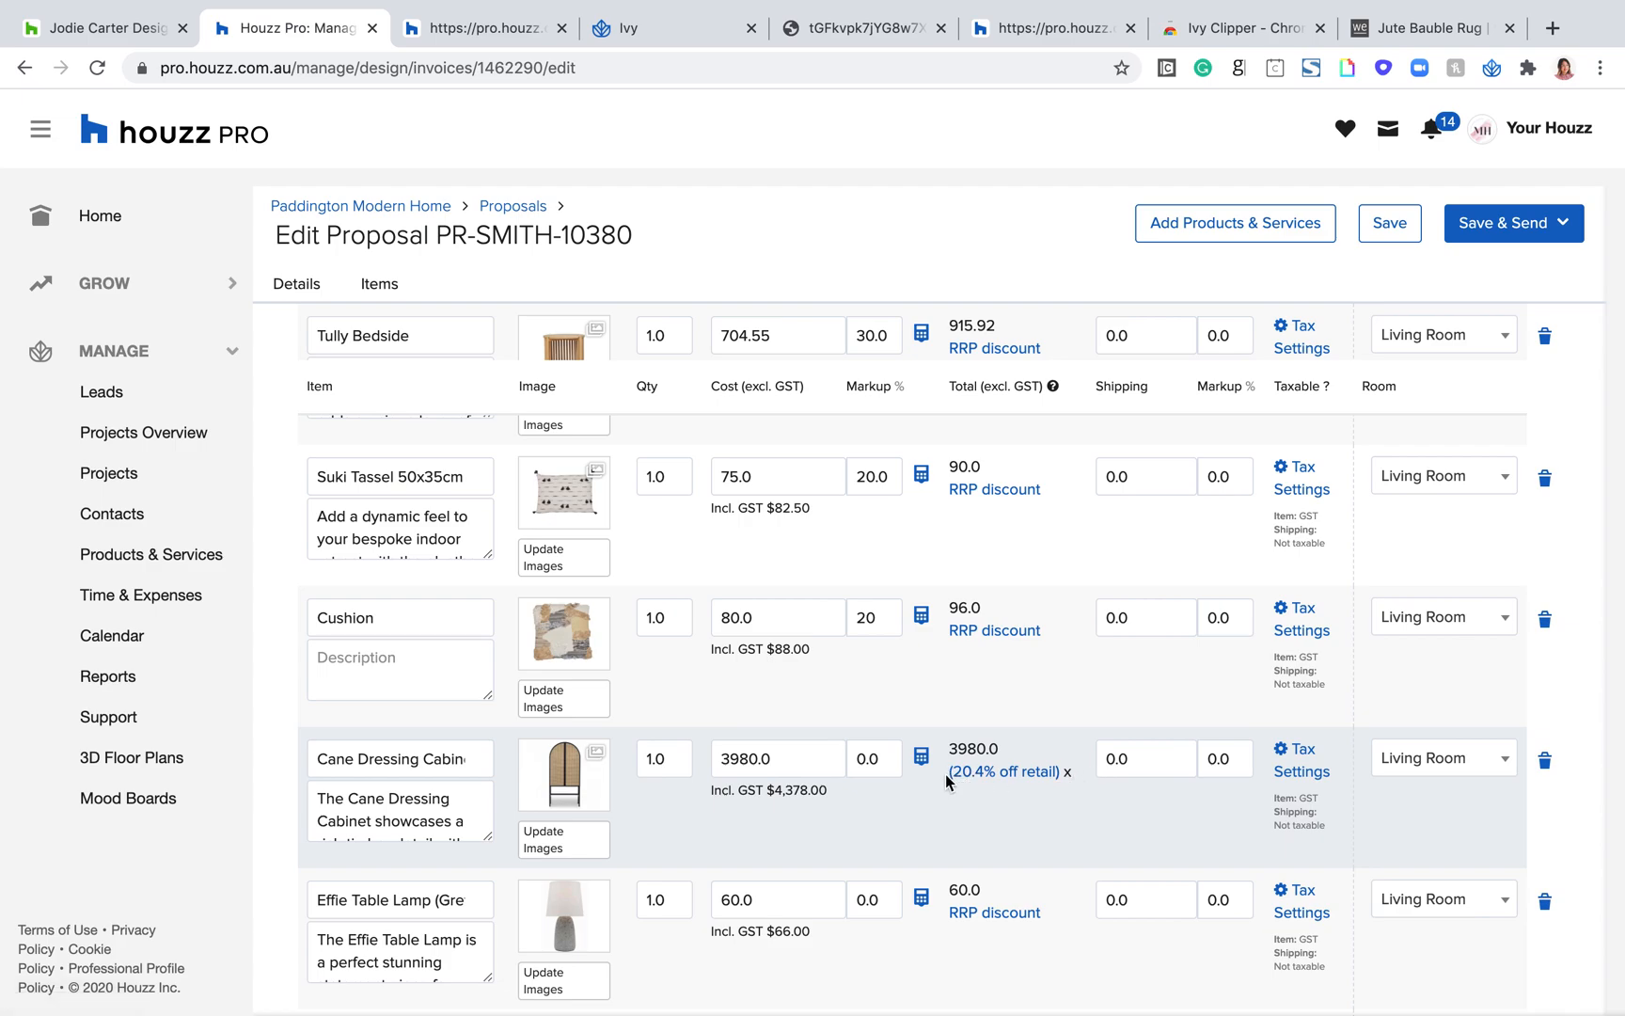
{"action": "left_click_drag", "start_coordinate": [1007, 743], "coordinate": [946, 753]}
{"action": "left_click", "coordinate": [1081, 767]}
{"action": "left_click_drag", "start_coordinate": [1076, 778], "coordinate": [930, 769]}
{"action": "left_click", "coordinate": [973, 820]}
Step: Request a 100% deposit on the proposal and save it
{"action": "scroll", "coordinate": [1009, 818], "scroll_direction": "down", "scroll_amount": 6}
{"action": "scroll", "coordinate": [1009, 818], "scroll_direction": "down", "scroll_amount": 4}
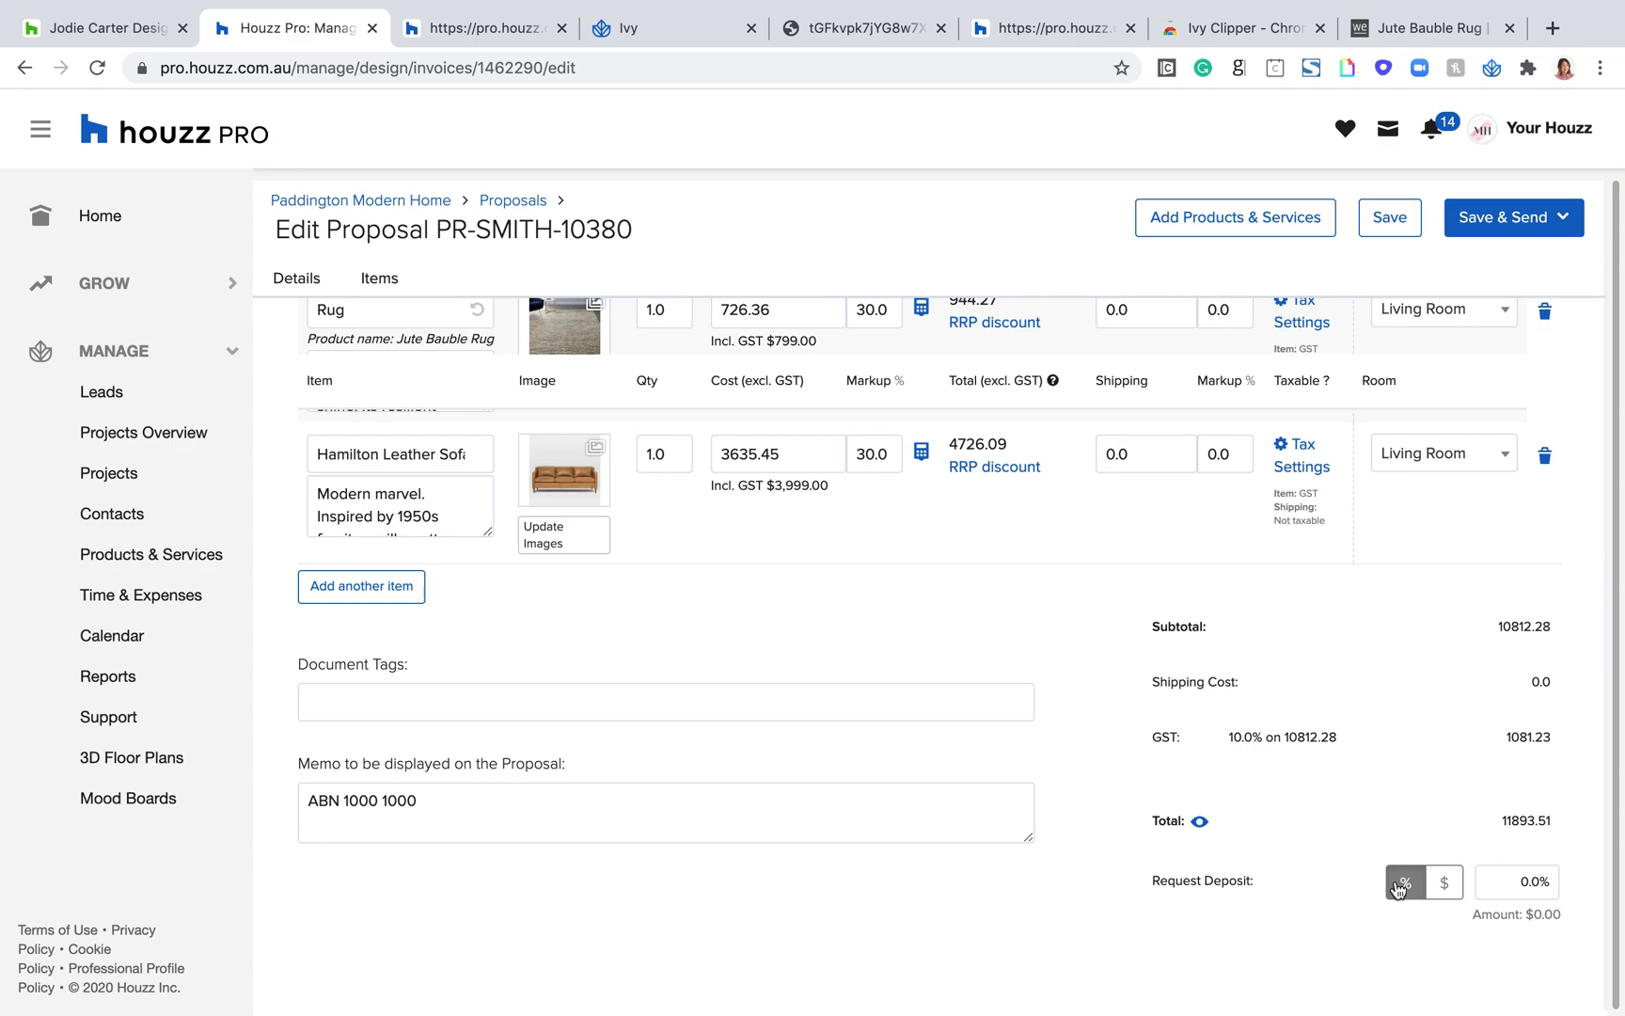
{"action": "left_click", "coordinate": [1527, 884]}
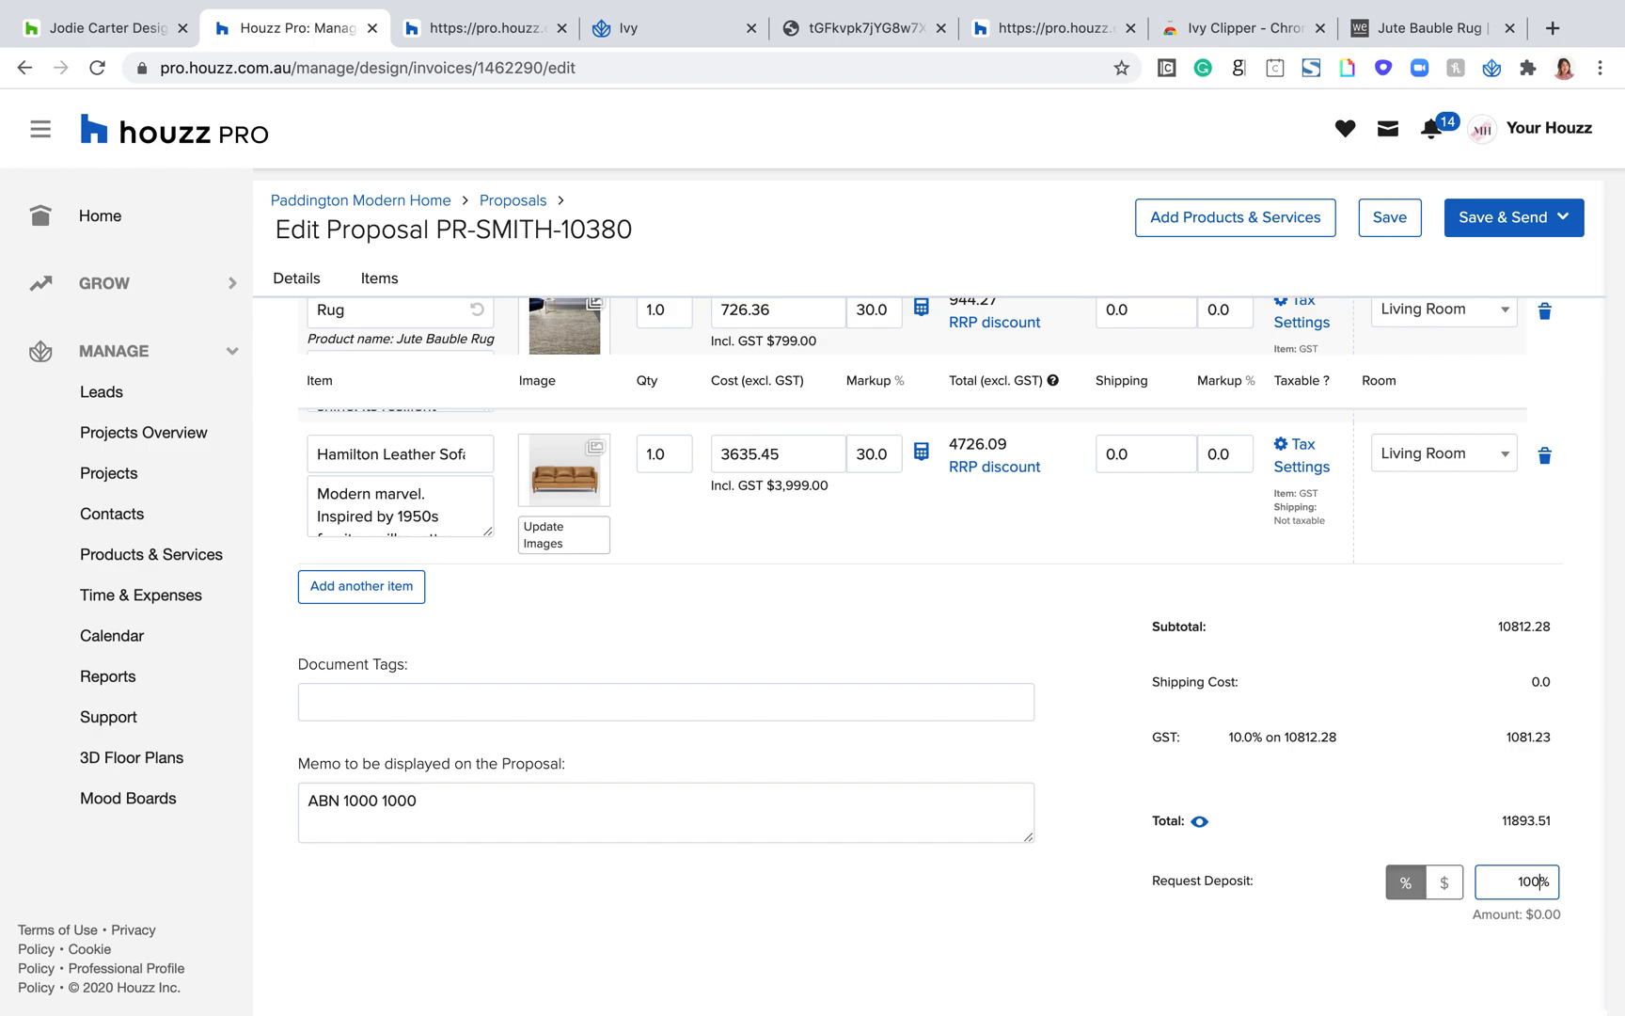
{"action": "scroll", "coordinate": [1547, 883], "scroll_direction": "up", "scroll_amount": 10}
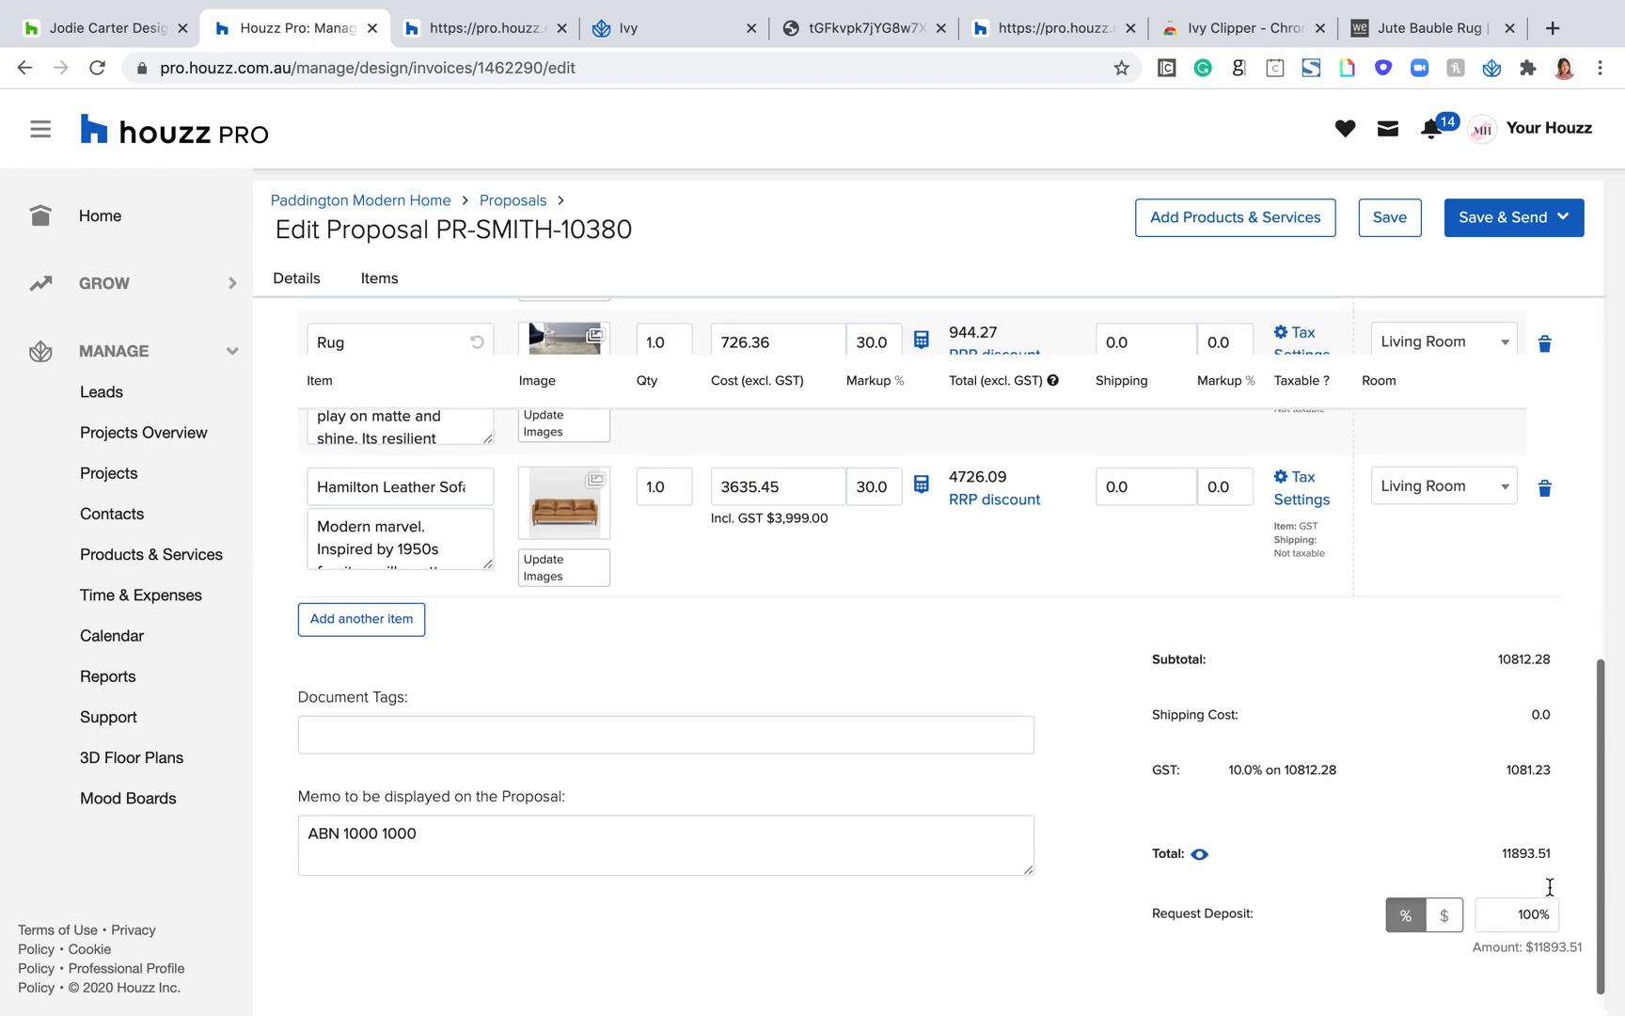
{"action": "left_click", "coordinate": [1388, 226]}
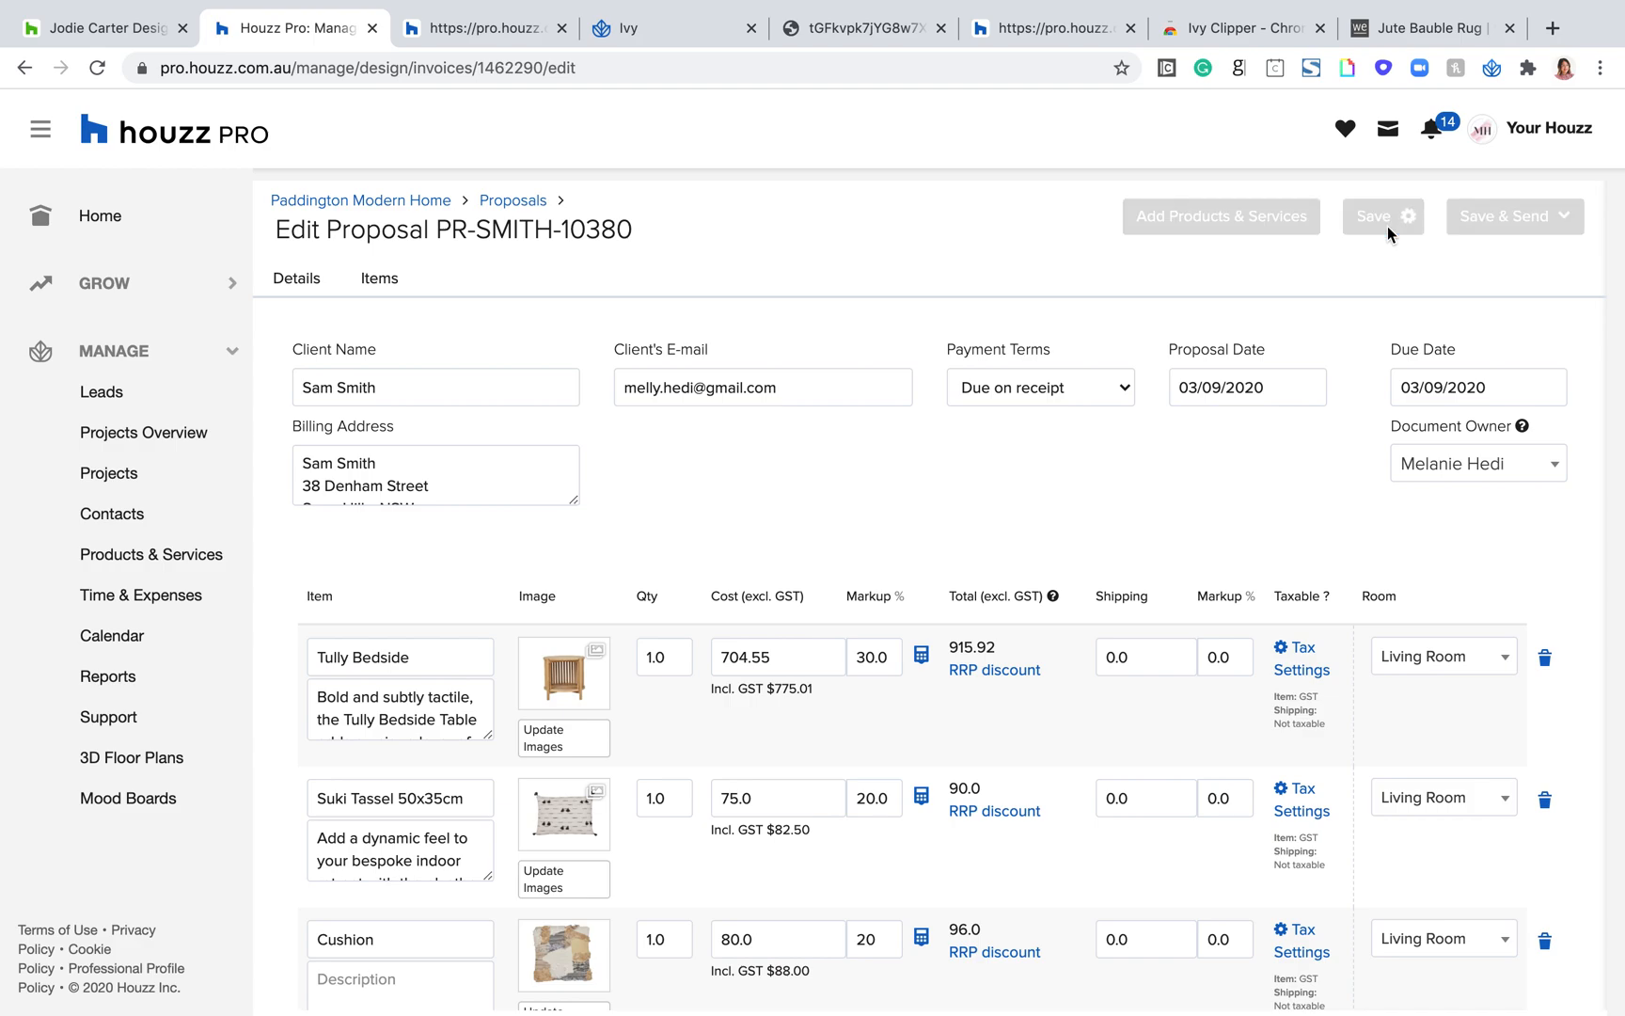
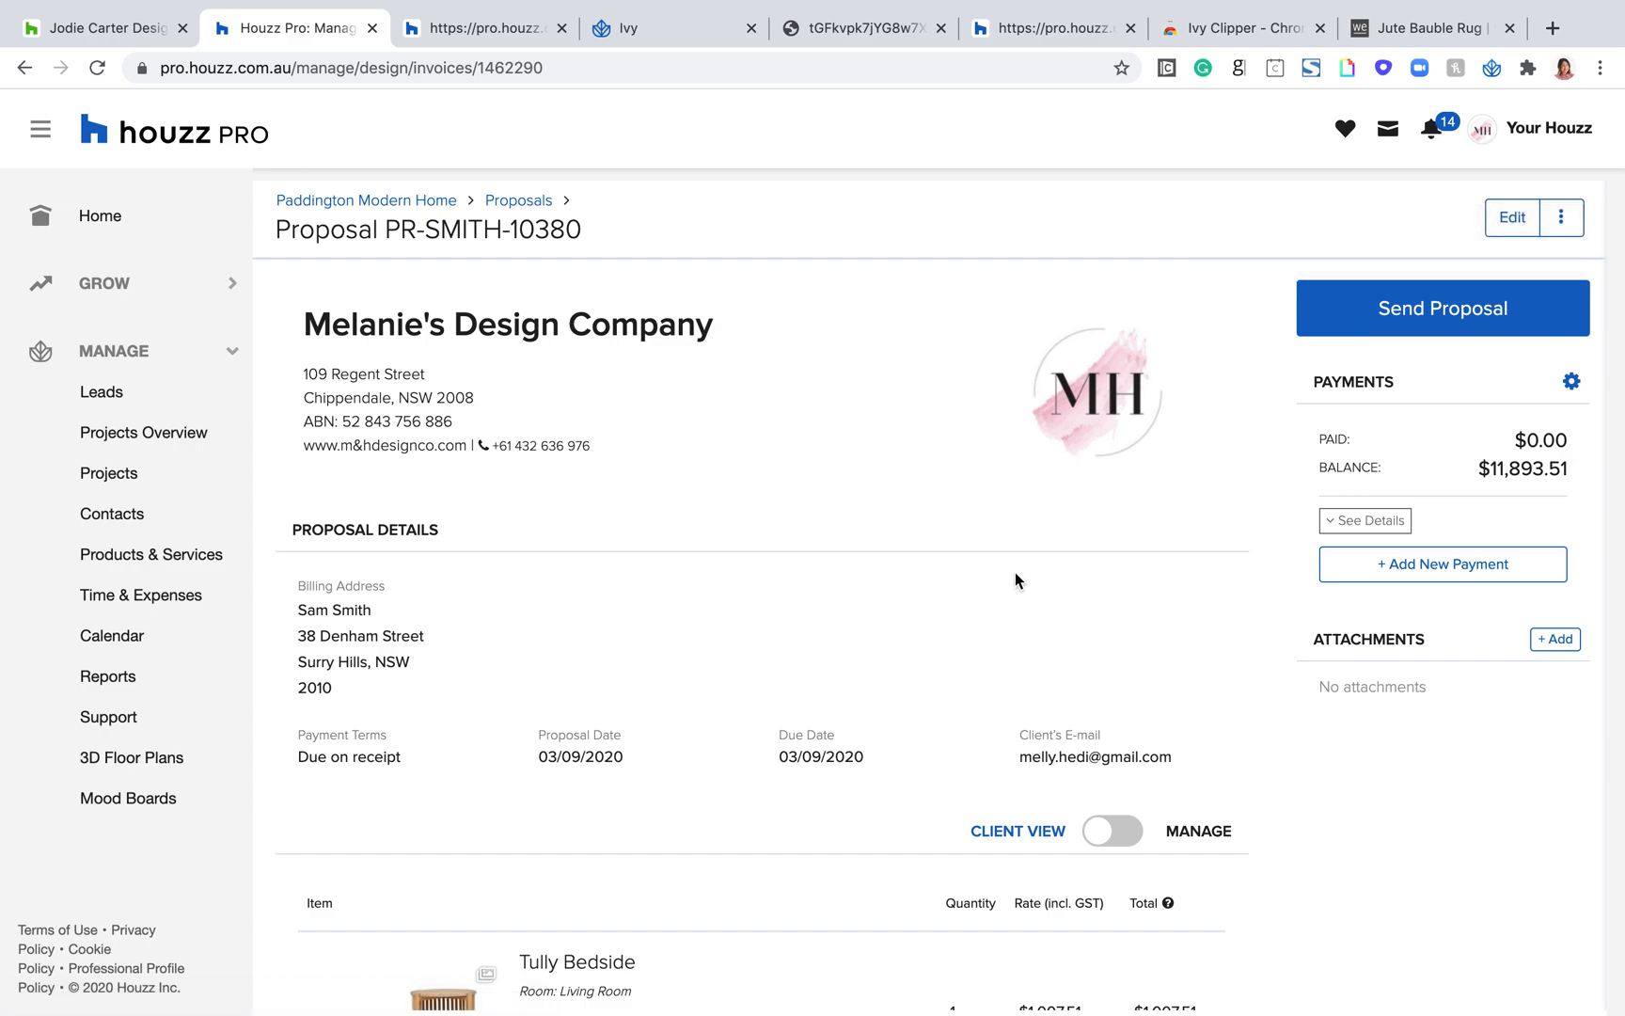
Step: Review the saved proposal's company details, billing address, payment terms, dates and itemised Living Room products
{"action": "scroll", "coordinate": [1015, 572], "scroll_direction": "down", "scroll_amount": 3}
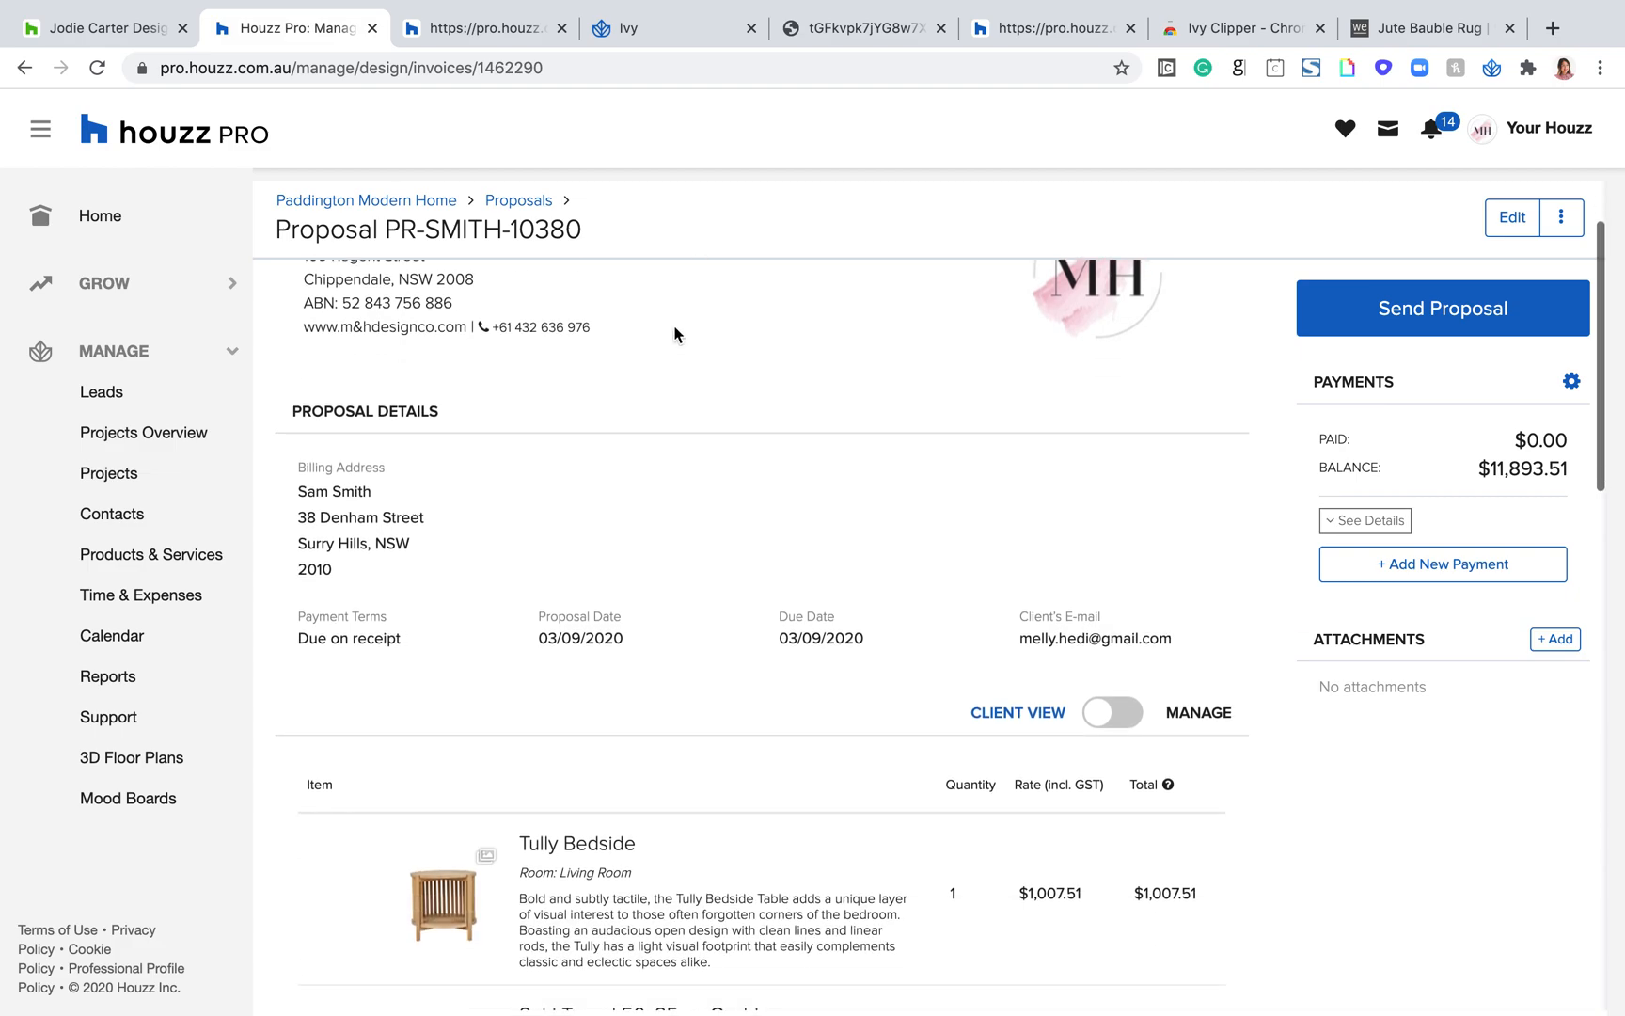
{"action": "scroll", "coordinate": [374, 529], "scroll_direction": "up", "scroll_amount": 2}
{"action": "scroll", "coordinate": [373, 529], "scroll_direction": "down", "scroll_amount": 2}
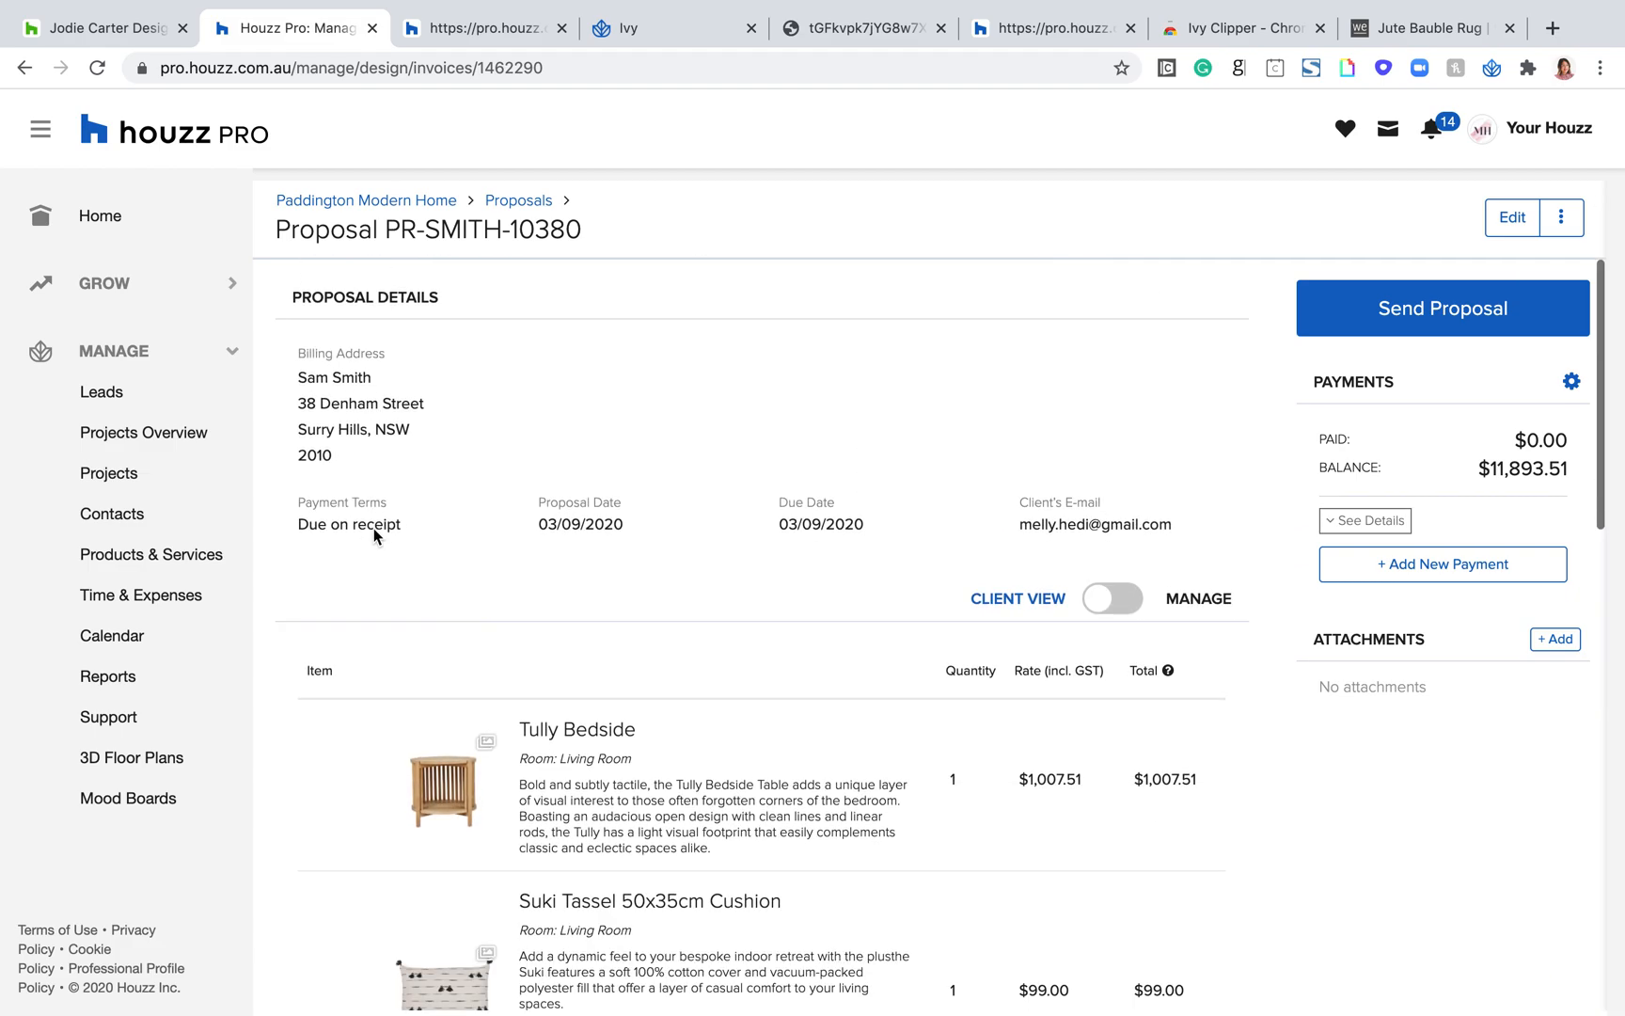
{"action": "scroll", "coordinate": [374, 529], "scroll_direction": "up", "scroll_amount": 3}
{"action": "left_click_drag", "start_coordinate": [631, 450], "coordinate": [312, 283]}
{"action": "left_click_drag", "start_coordinate": [612, 252], "coordinate": [425, 231]}
{"action": "left_click_drag", "start_coordinate": [631, 431], "coordinate": [295, 309]}
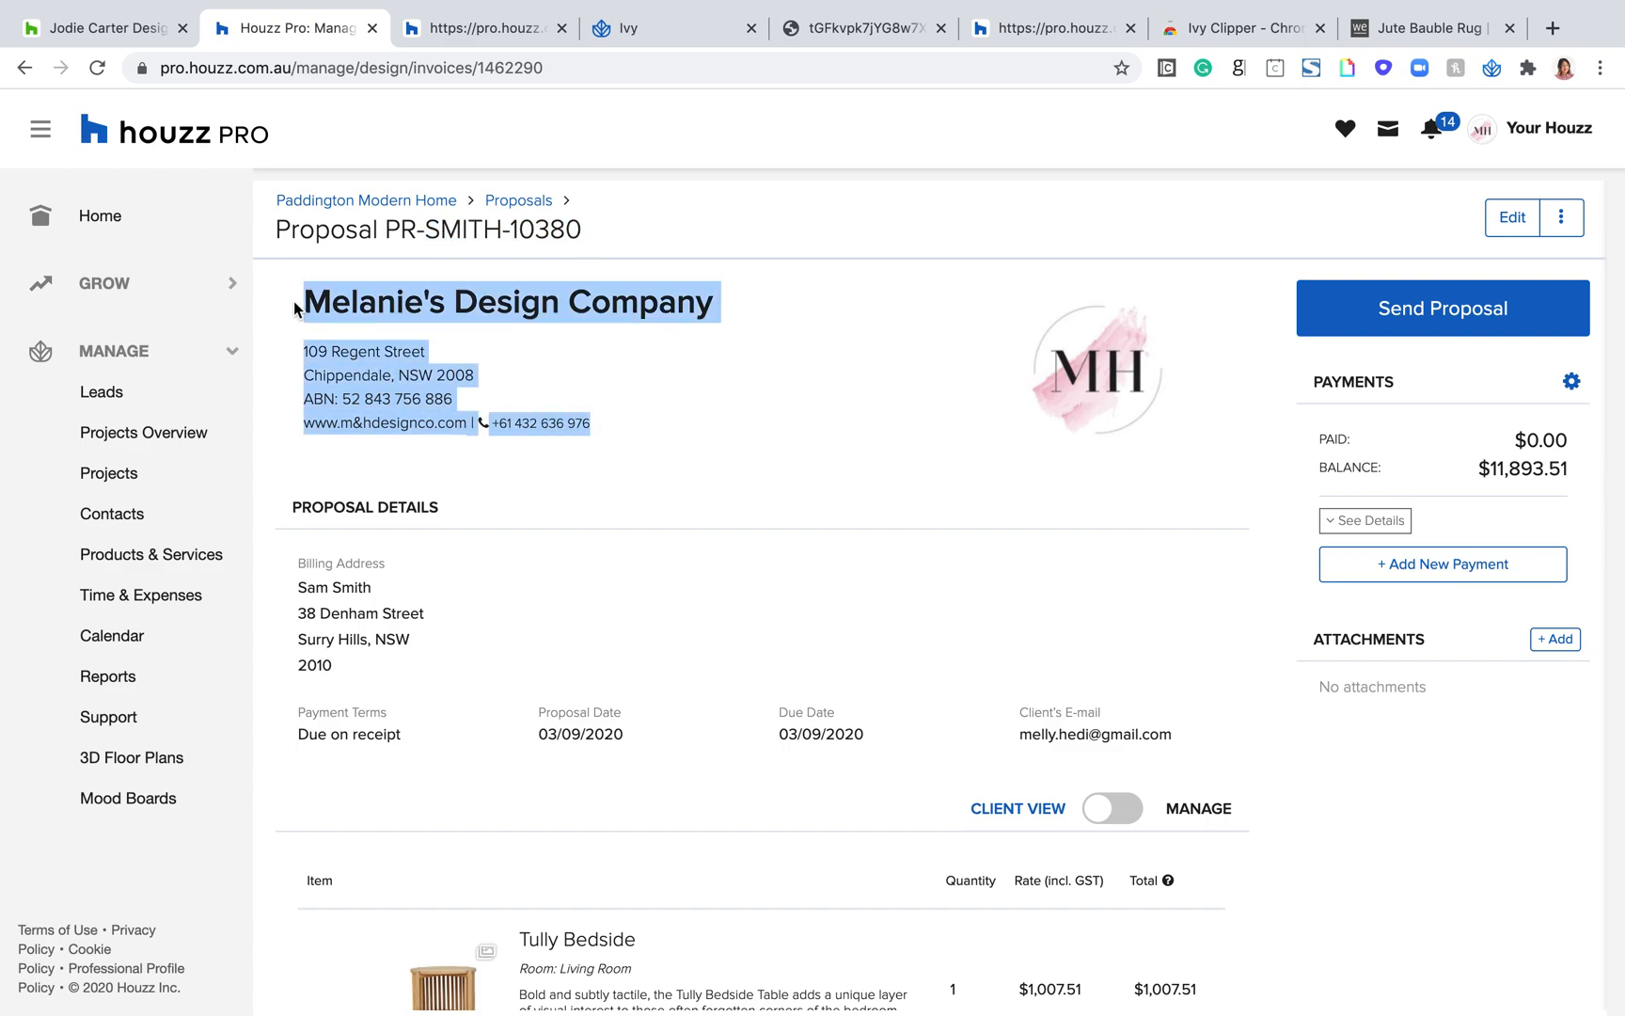
{"action": "scroll", "coordinate": [786, 505], "scroll_direction": "down", "scroll_amount": 1}
{"action": "left_click_drag", "start_coordinate": [950, 657], "coordinate": [375, 432]}
{"action": "scroll", "coordinate": [565, 734], "scroll_direction": "down", "scroll_amount": 4}
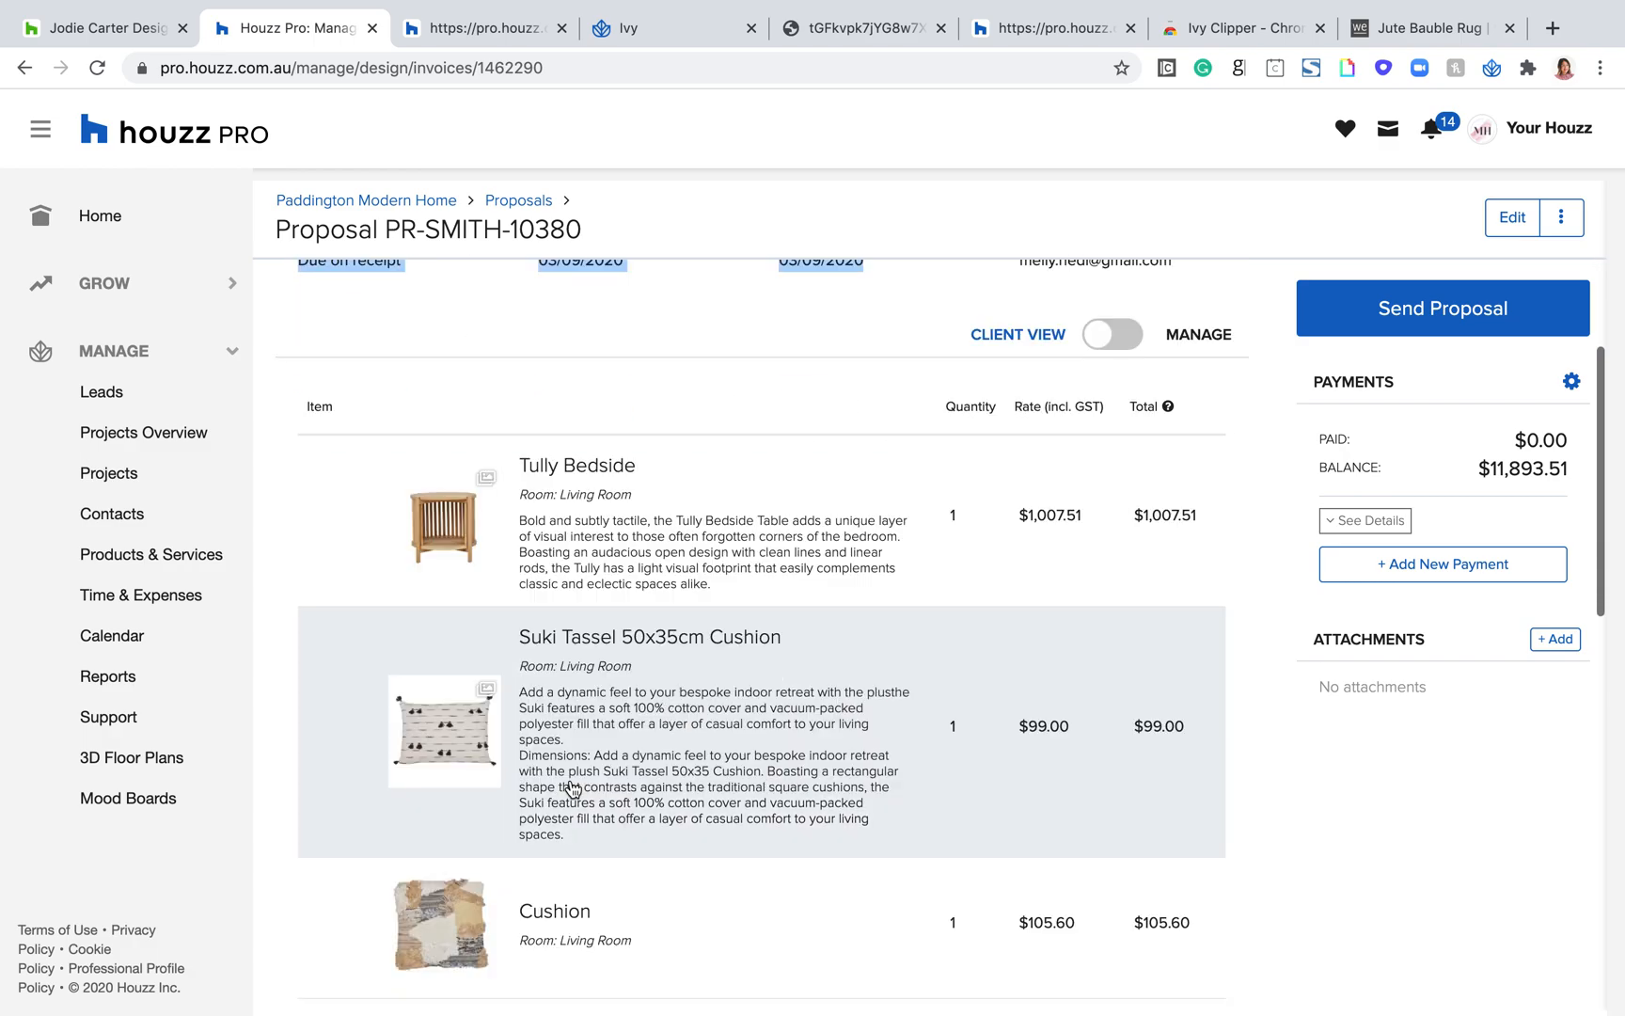
{"action": "scroll", "coordinate": [627, 914], "scroll_direction": "down", "scroll_amount": 1}
{"action": "scroll", "coordinate": [635, 918], "scroll_direction": "up", "scroll_amount": 4}
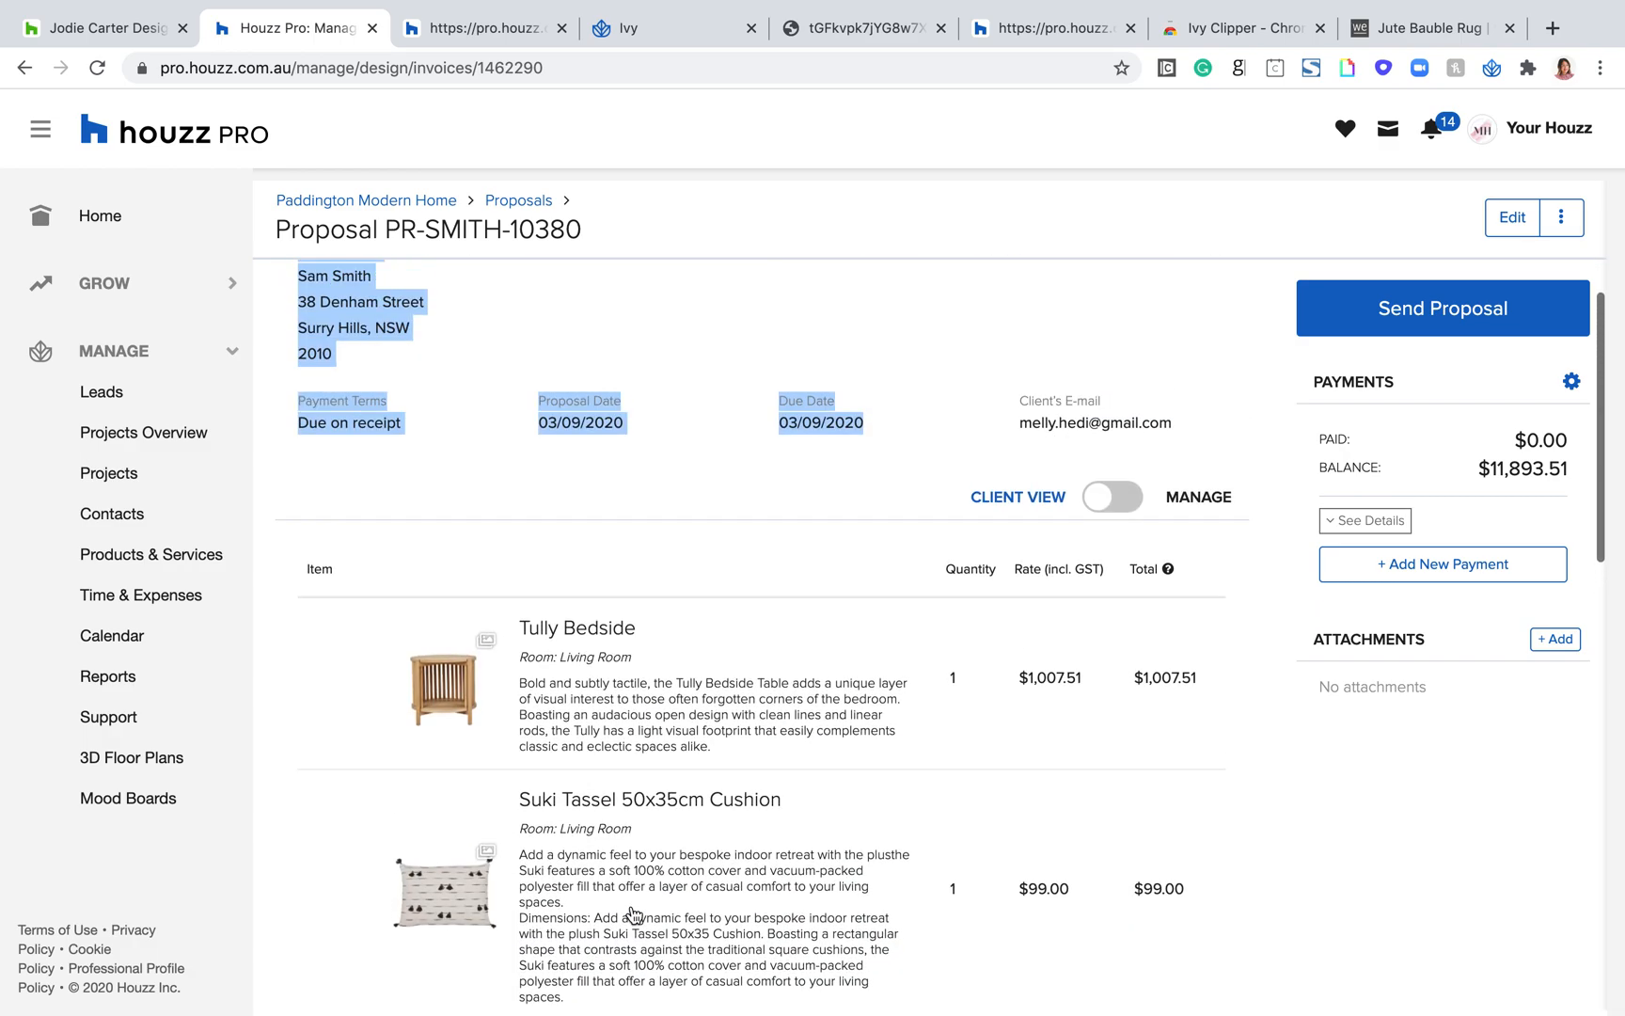
{"action": "left_click", "coordinate": [926, 435]}
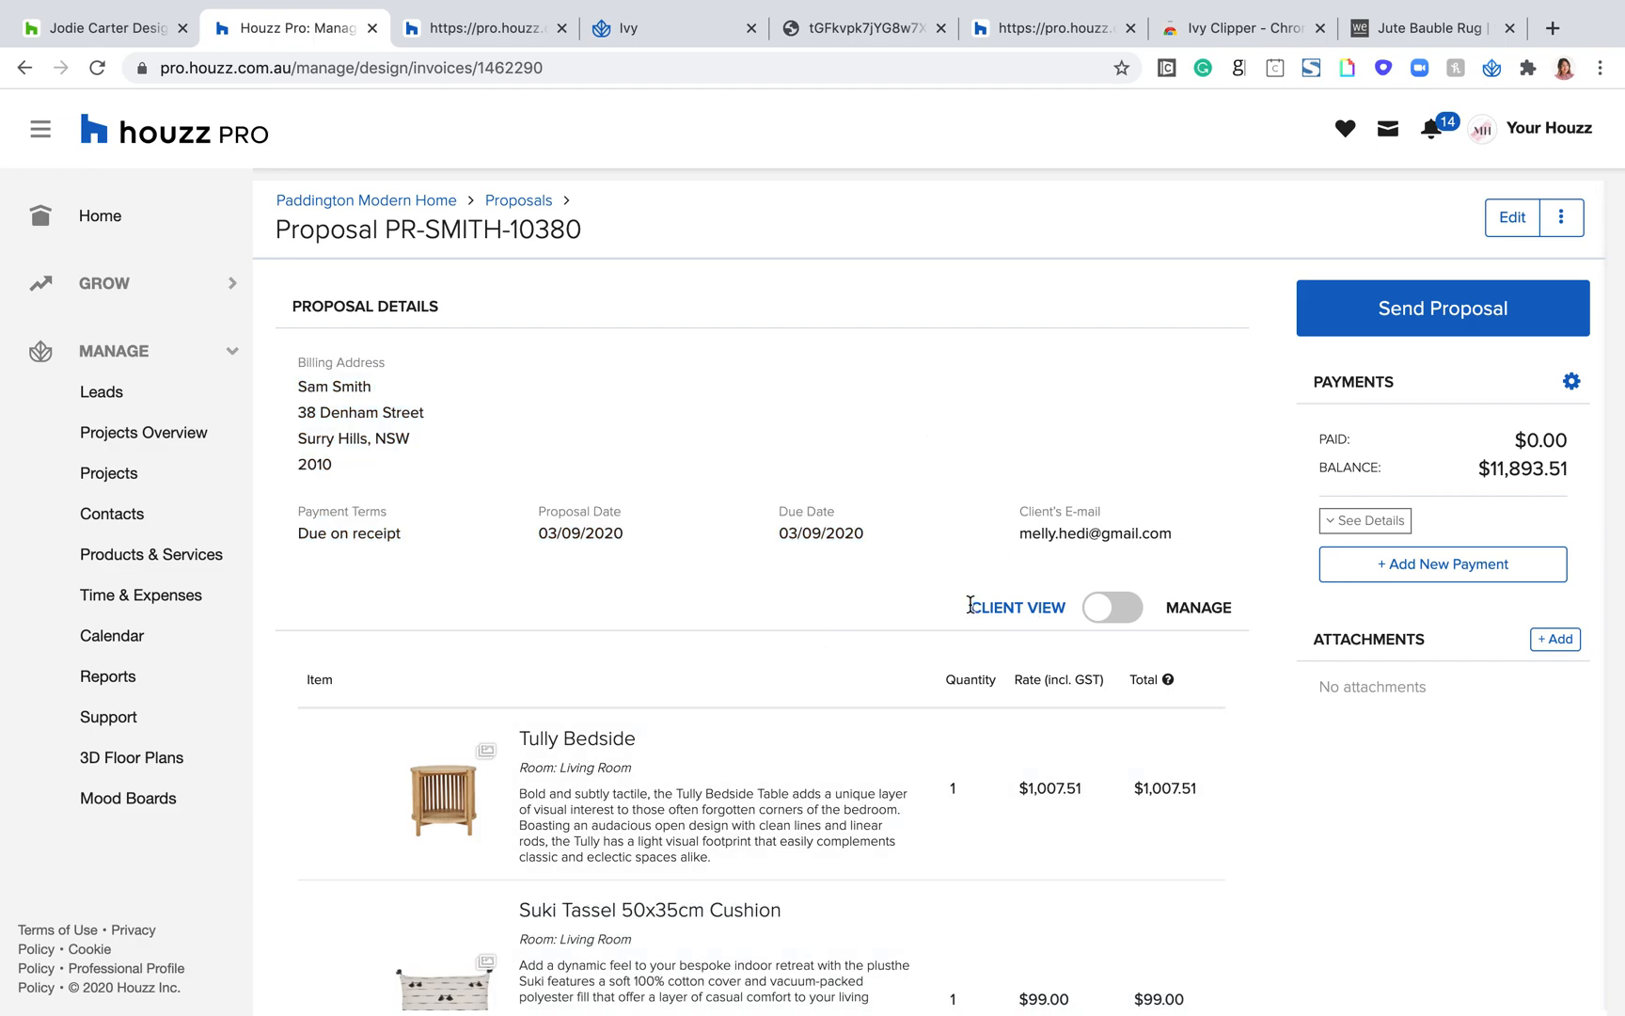
Step: Compare the proposal's client and manage views, leaving it in manage view to review the client permission options
{"action": "left_click_drag", "start_coordinate": [970, 605], "coordinate": [1070, 622]}
{"action": "scroll", "coordinate": [1169, 610], "scroll_direction": "up", "scroll_amount": 5}
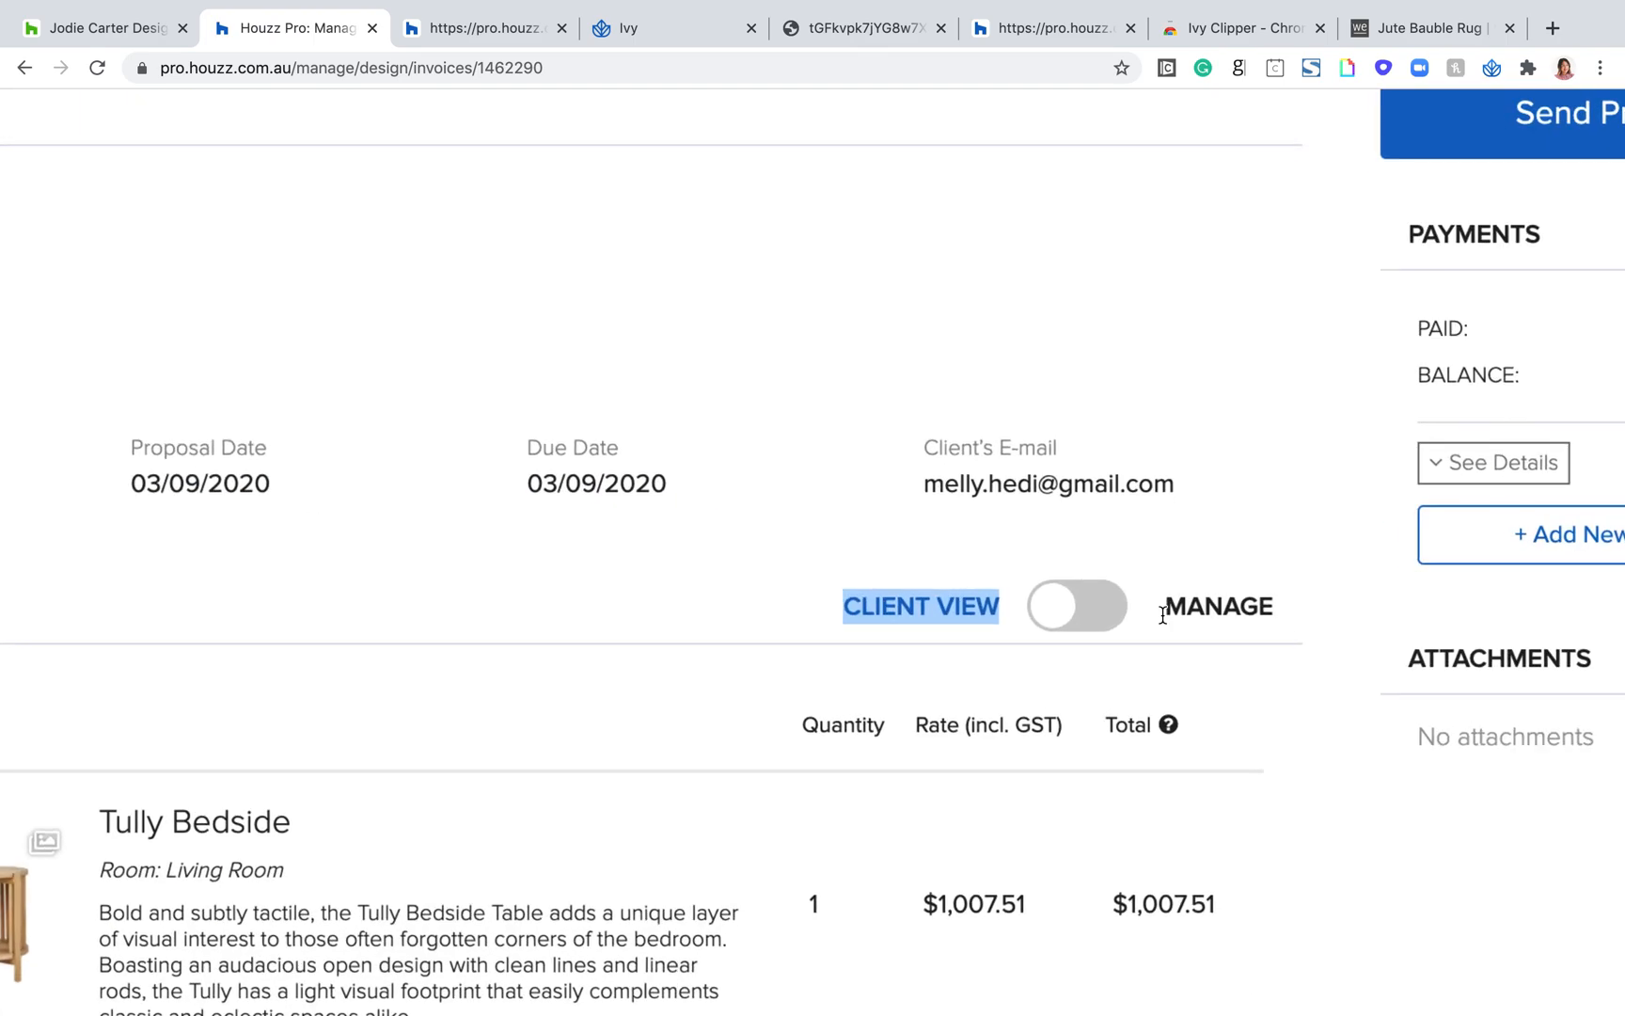
{"action": "left_click", "coordinate": [1054, 609]}
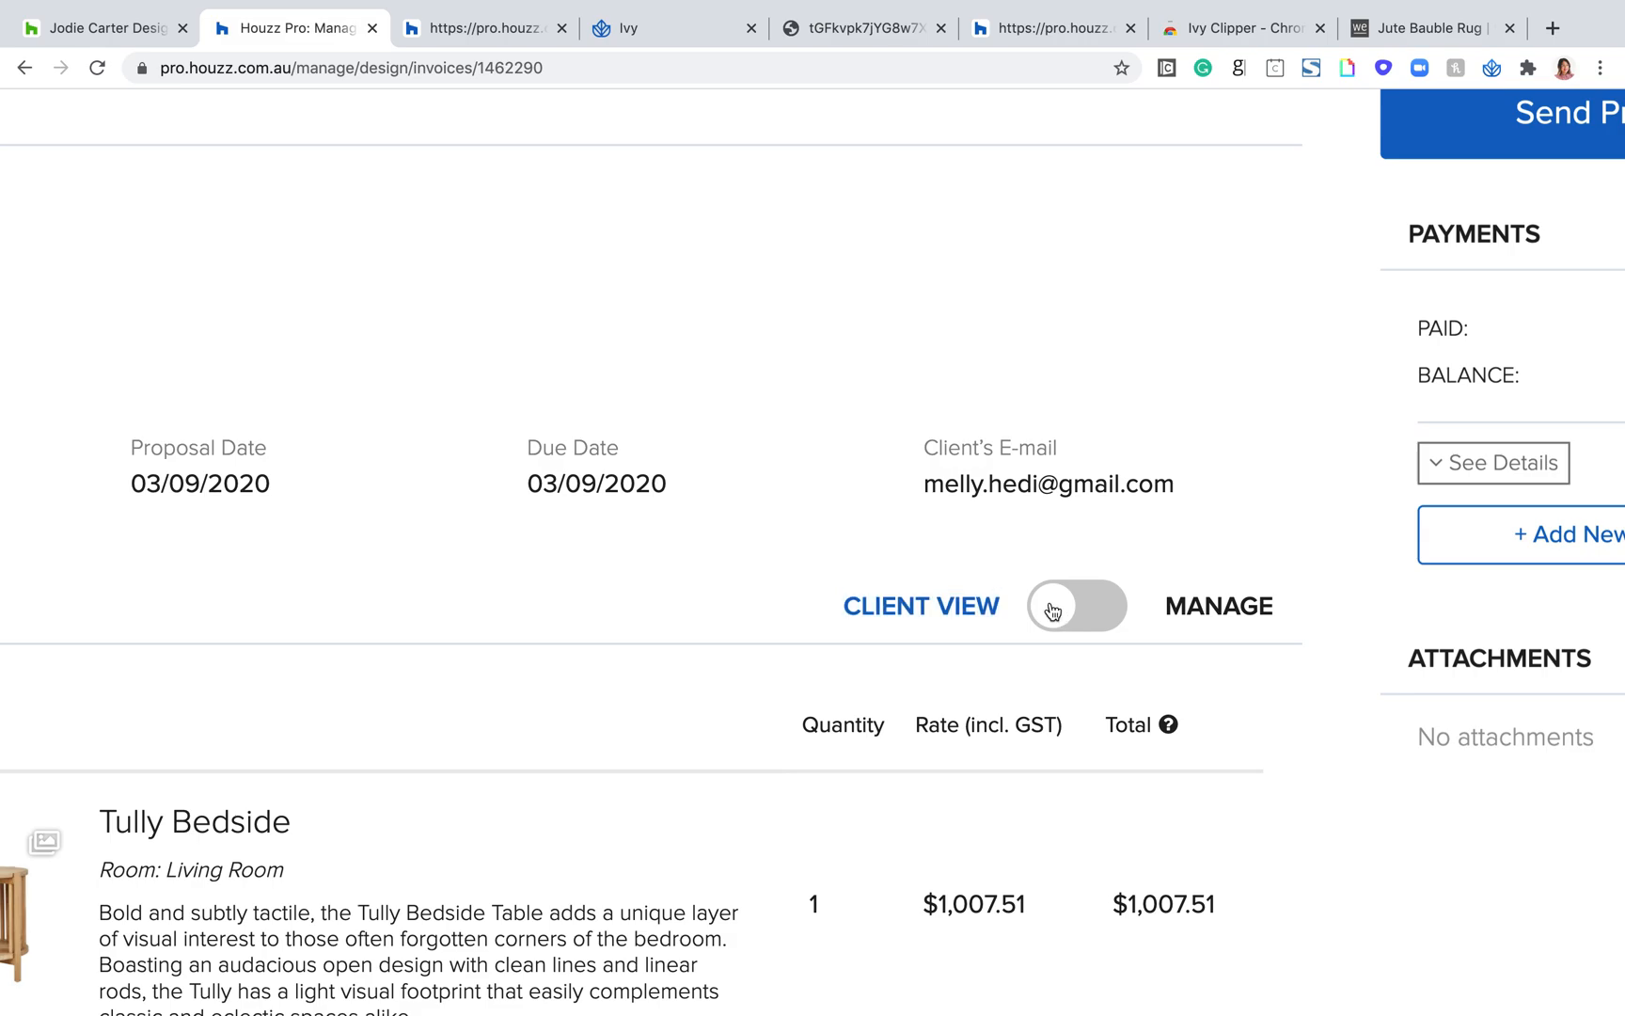
{"action": "left_click", "coordinate": [1088, 607]}
{"action": "left_click", "coordinate": [1071, 621]}
{"action": "left_click", "coordinate": [1100, 617]}
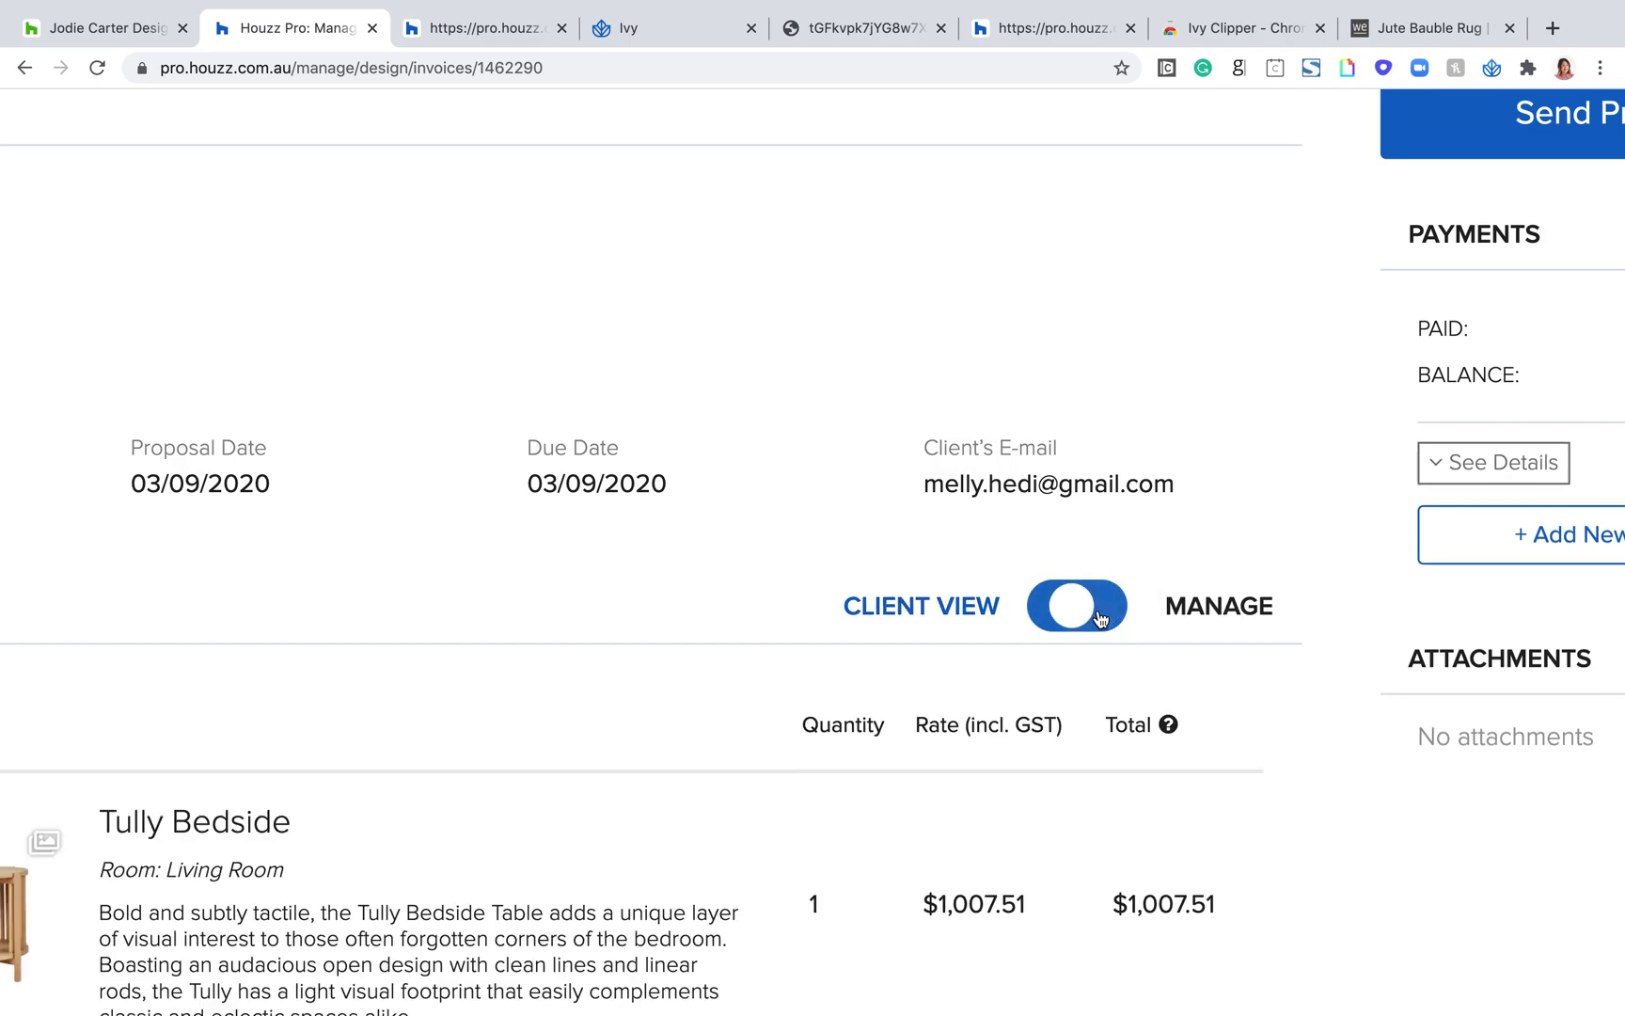
{"action": "left_click", "coordinate": [1049, 623]}
{"action": "key", "text": "ctrl+0"}
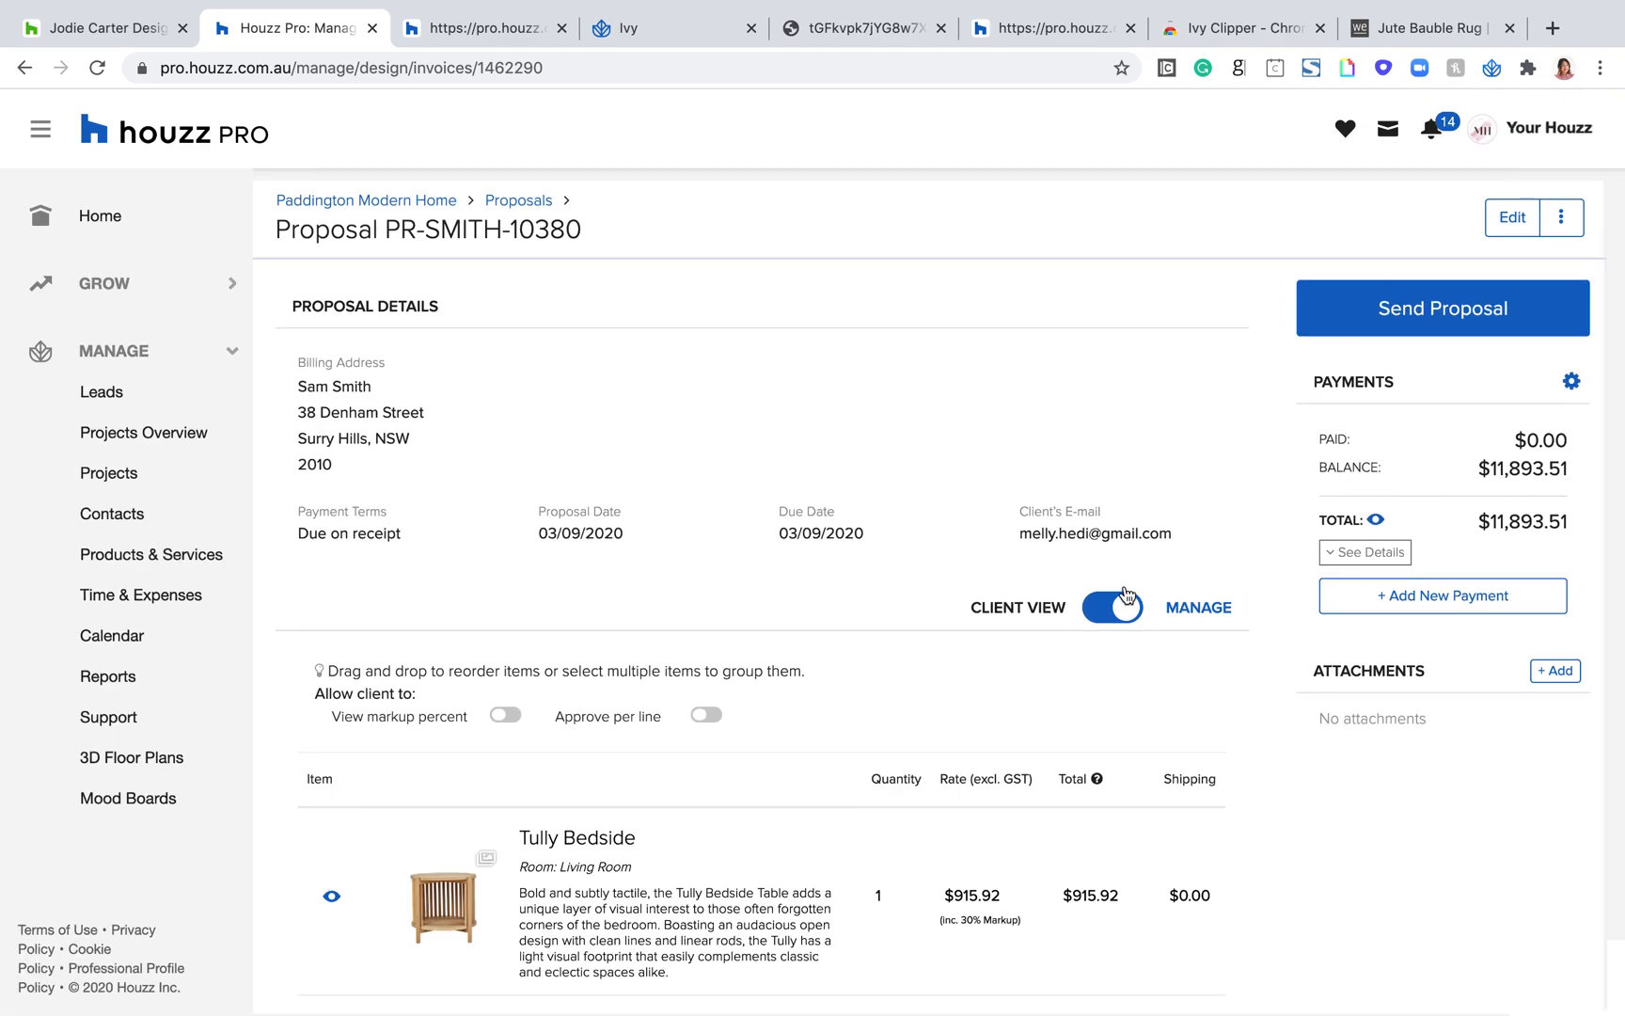
{"action": "left_click", "coordinate": [1123, 610]}
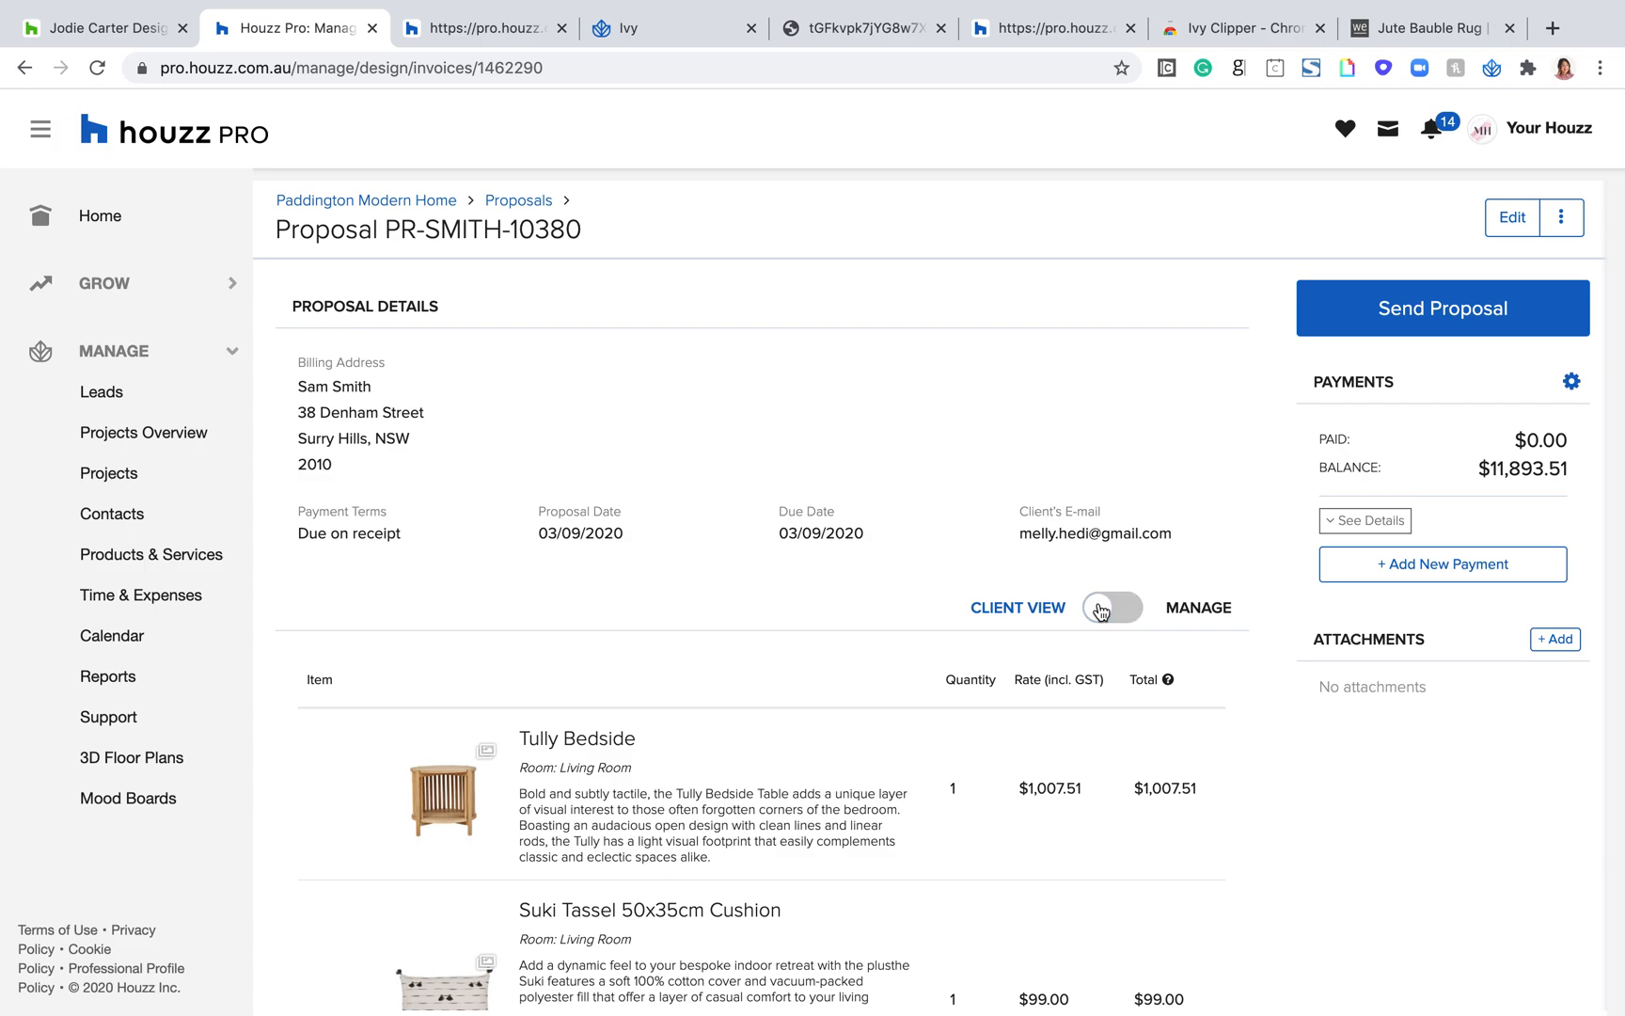
{"action": "left_click", "coordinate": [1110, 612]}
{"action": "left_click_drag", "start_coordinate": [836, 718], "coordinate": [342, 654]}
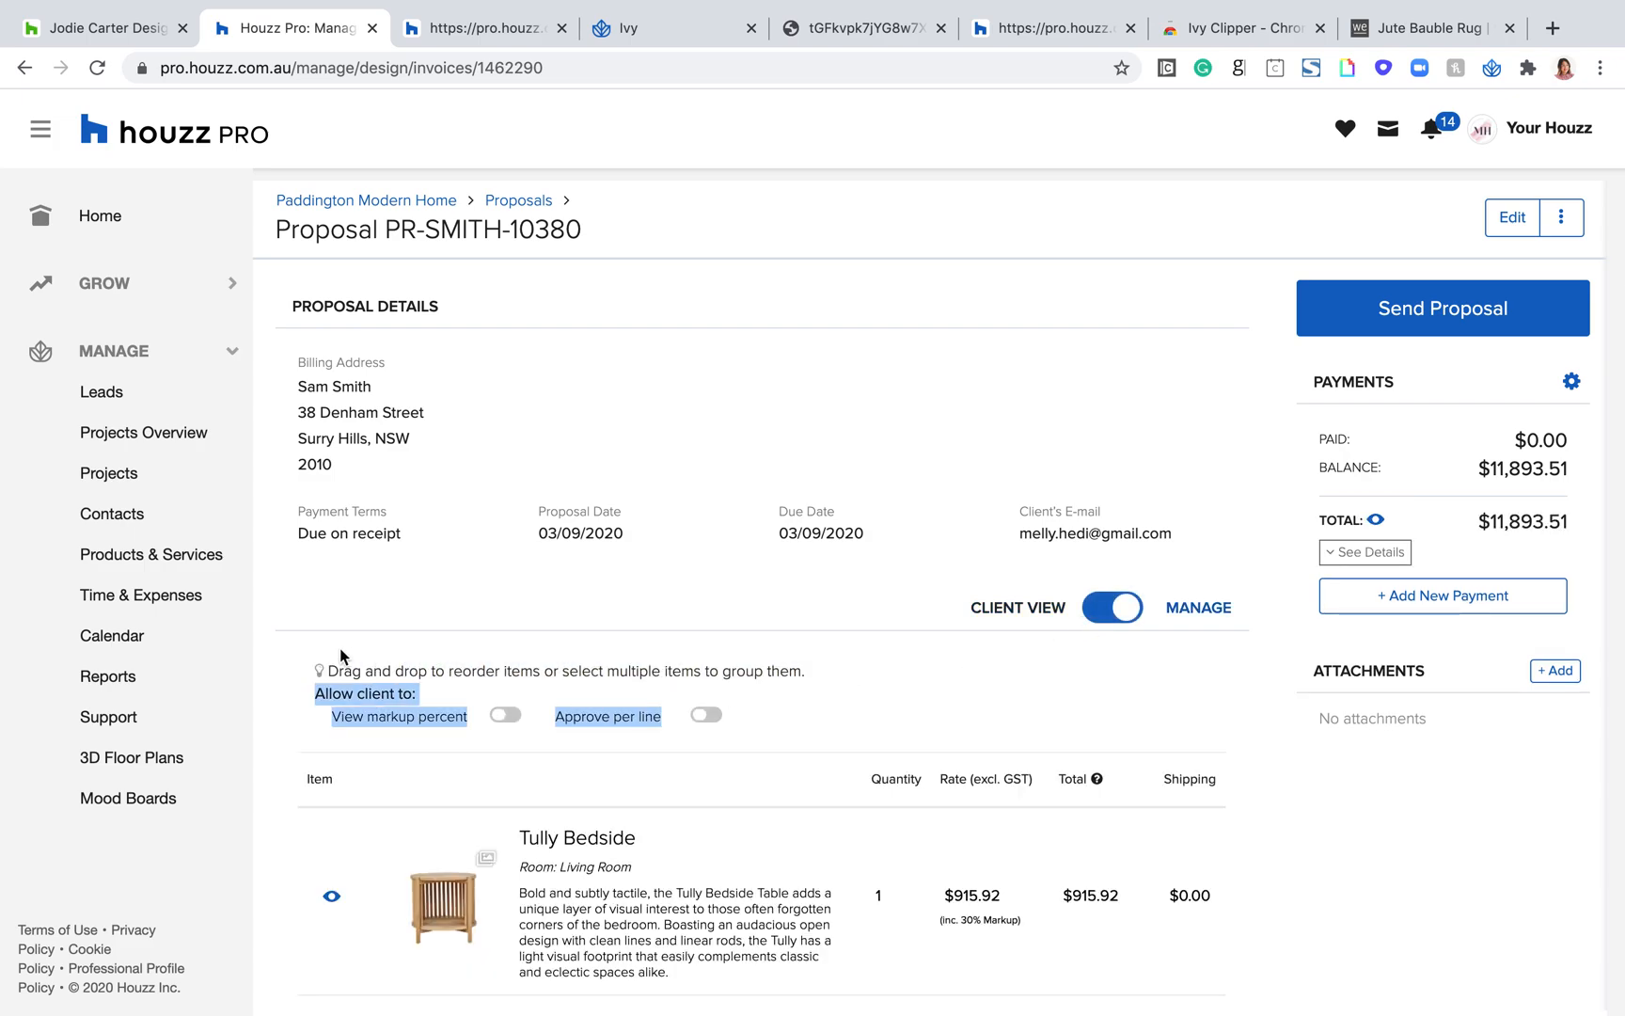
{"action": "scroll", "coordinate": [576, 595], "scroll_direction": "up", "scroll_amount": 1}
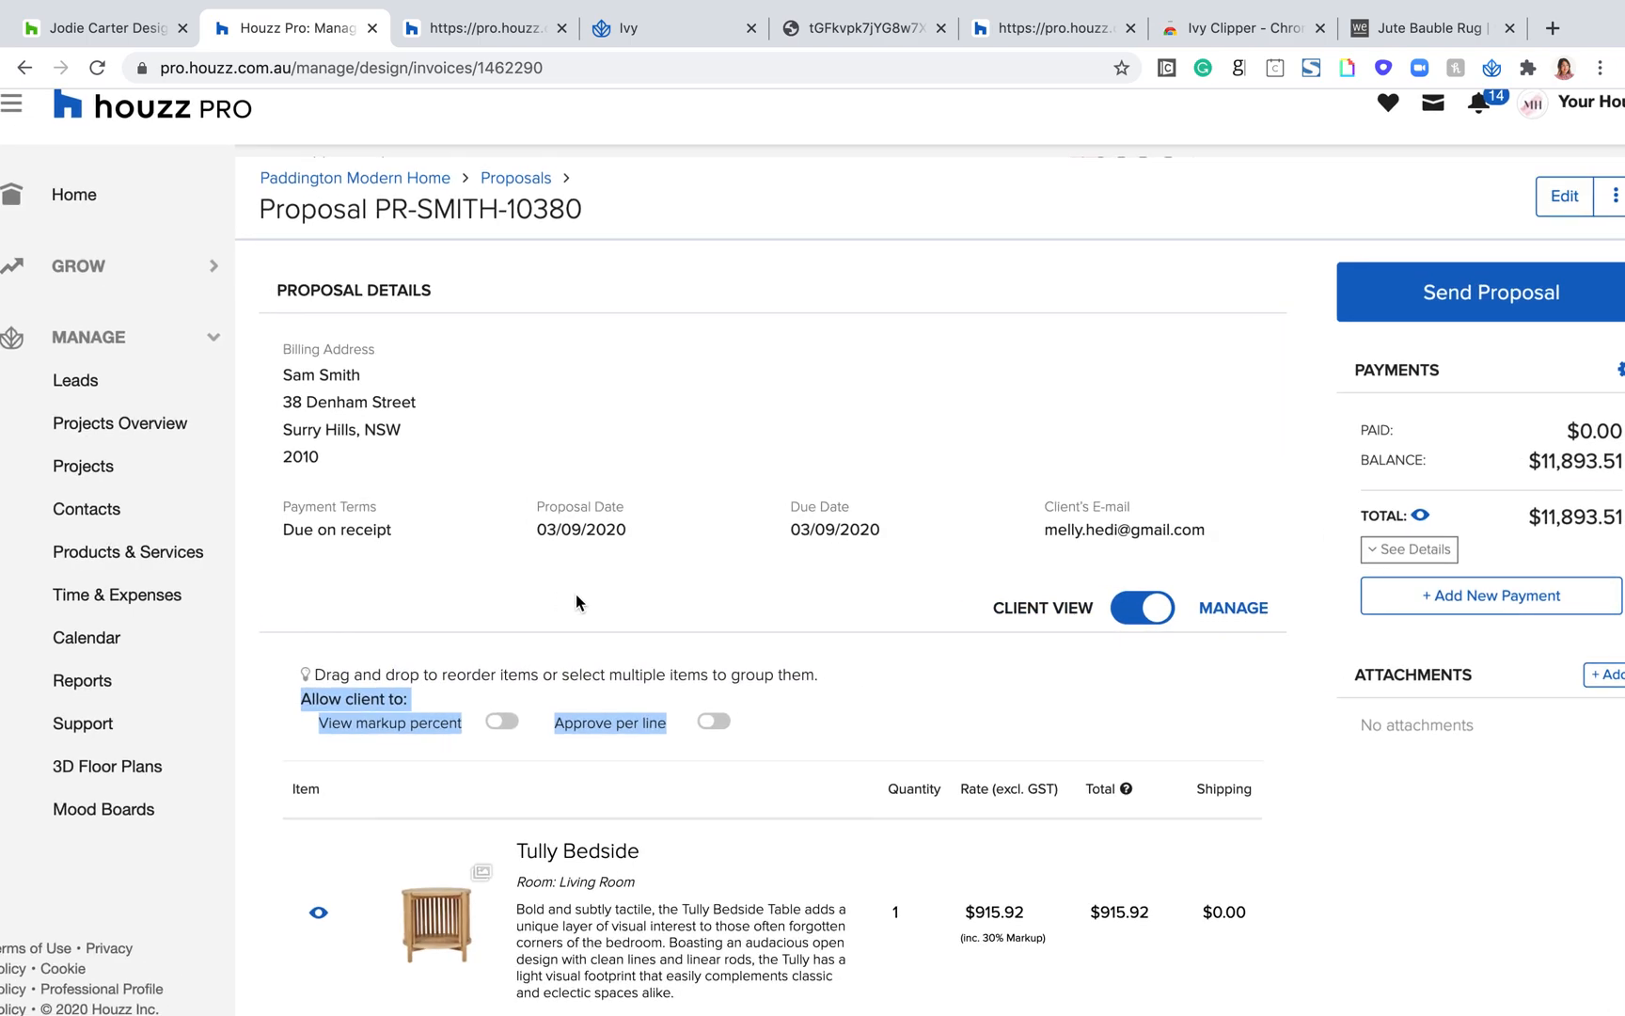
Step: Reorder the proposal items so the Suki Tassel 50x35cm Cushion comes first, followed by Cushion and the Tully Bedside
{"action": "left_click", "coordinate": [462, 676]}
{"action": "triple_click", "coordinate": [462, 677]}
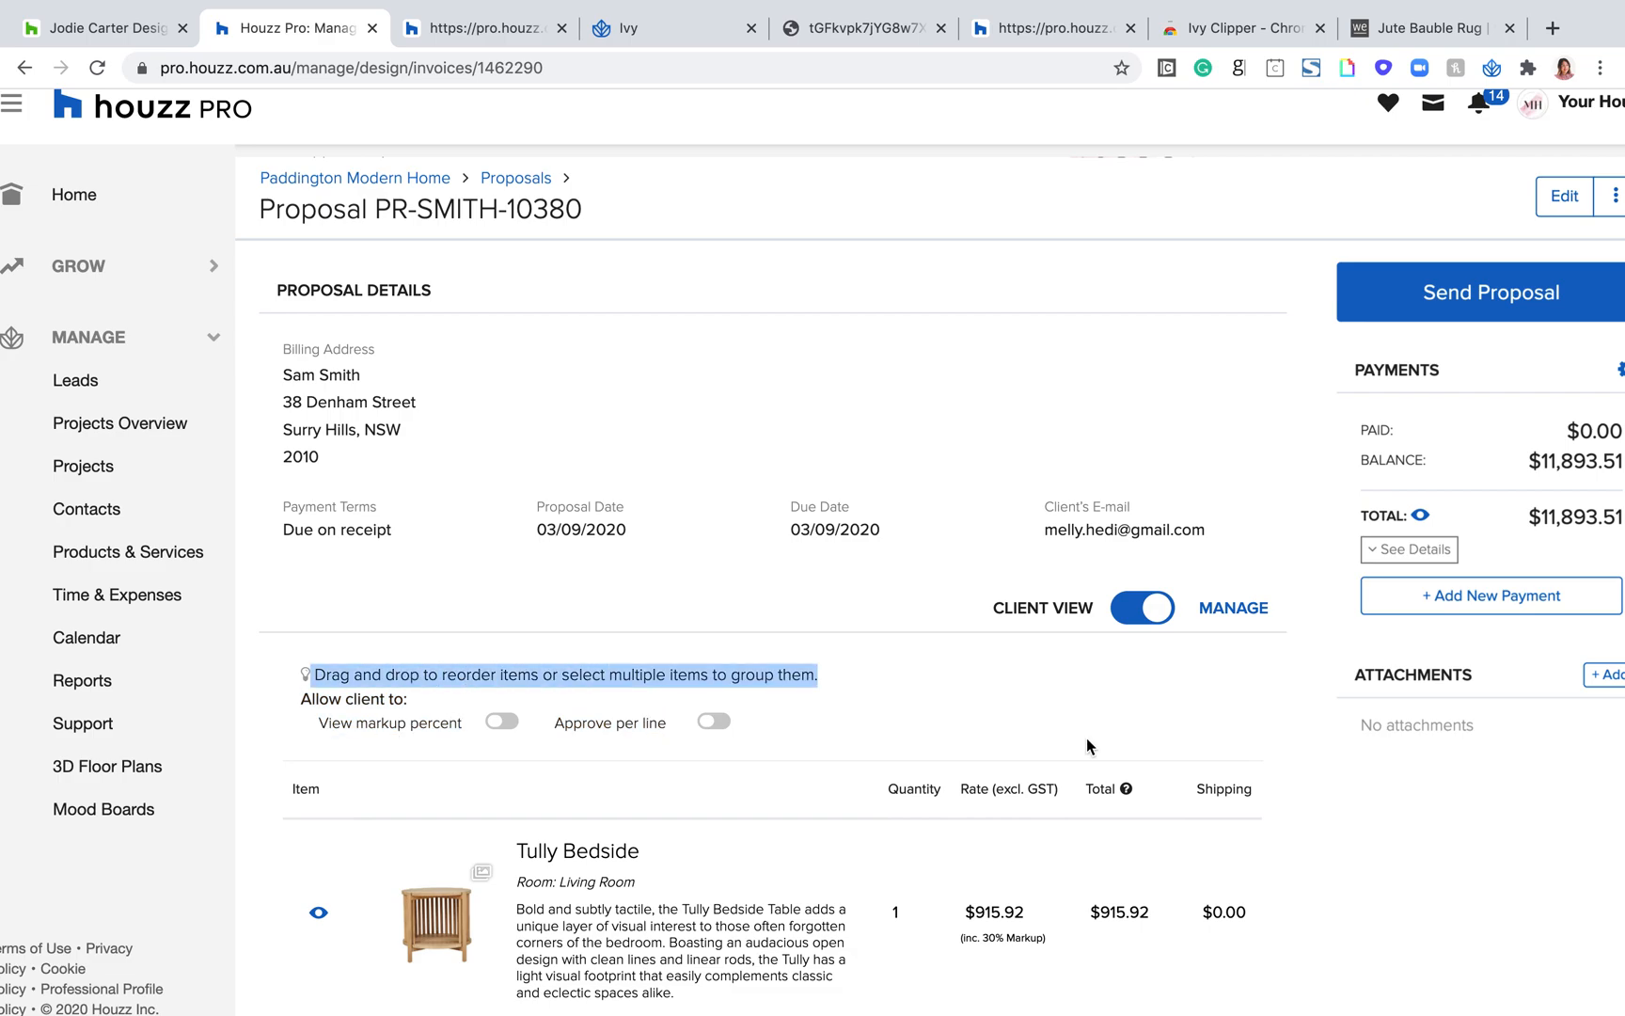
{"action": "scroll", "coordinate": [919, 865], "scroll_direction": "down", "scroll_amount": 7}
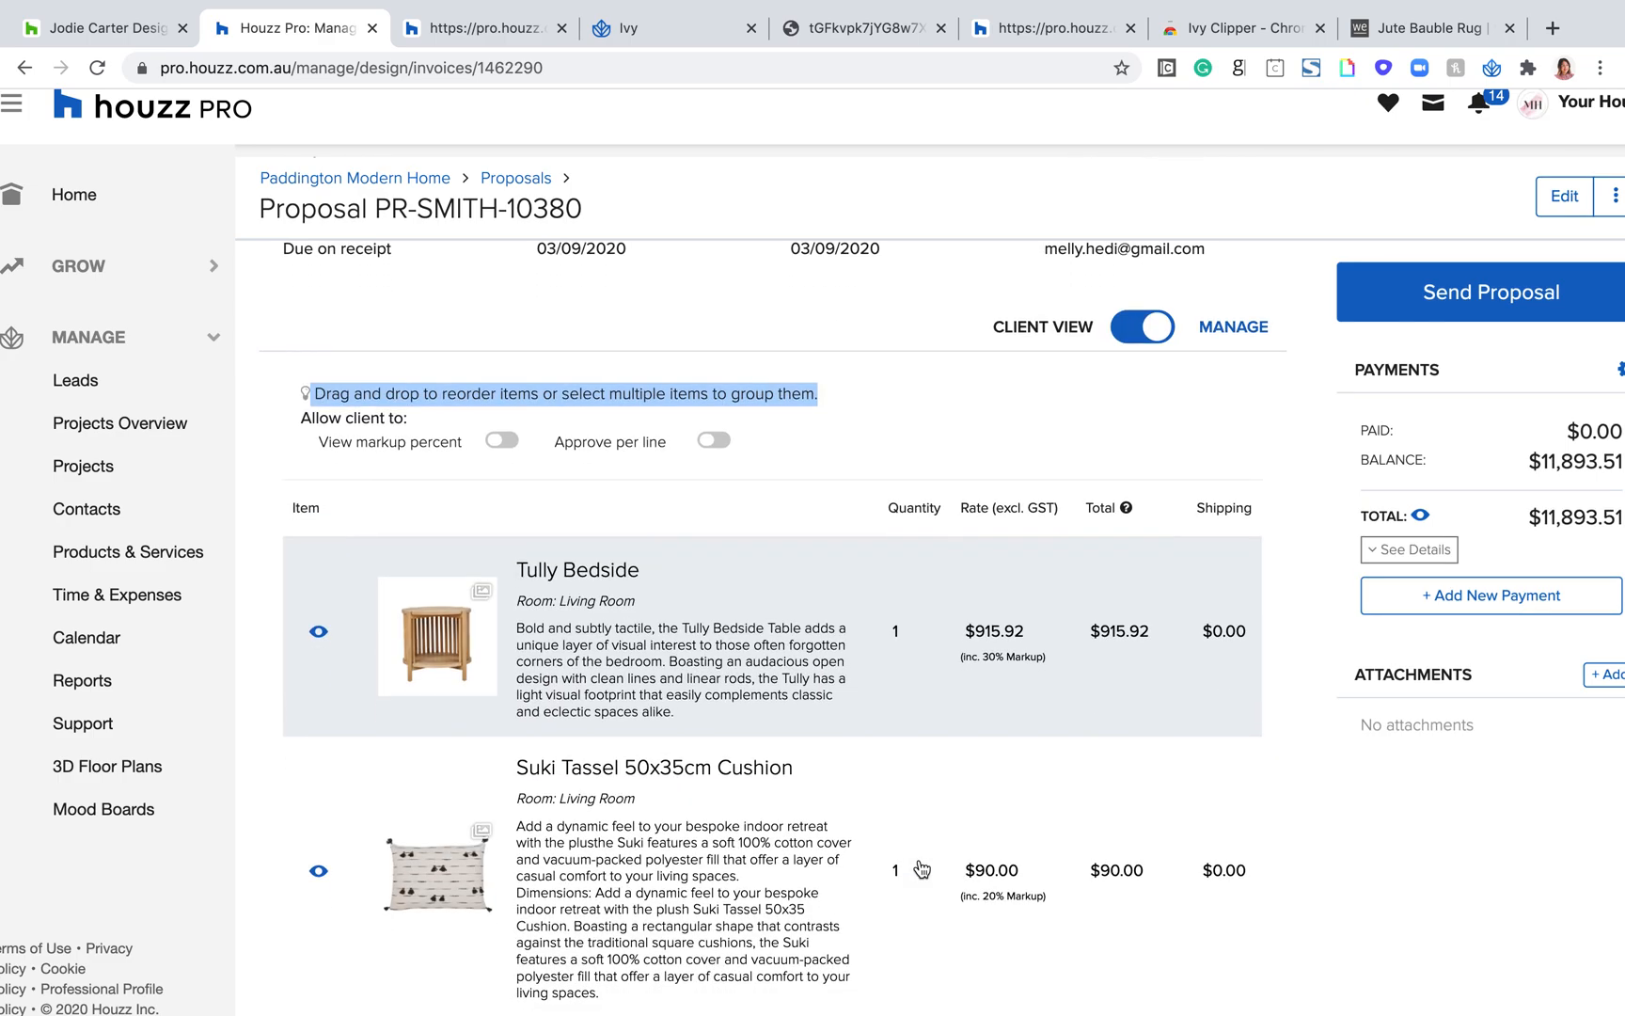
{"action": "scroll", "coordinate": [922, 869], "scroll_direction": "up", "scroll_amount": 4}
{"action": "left_click_drag", "start_coordinate": [918, 870], "coordinate": [649, 626]}
{"action": "scroll", "coordinate": [660, 729], "scroll_direction": "down", "scroll_amount": 1}
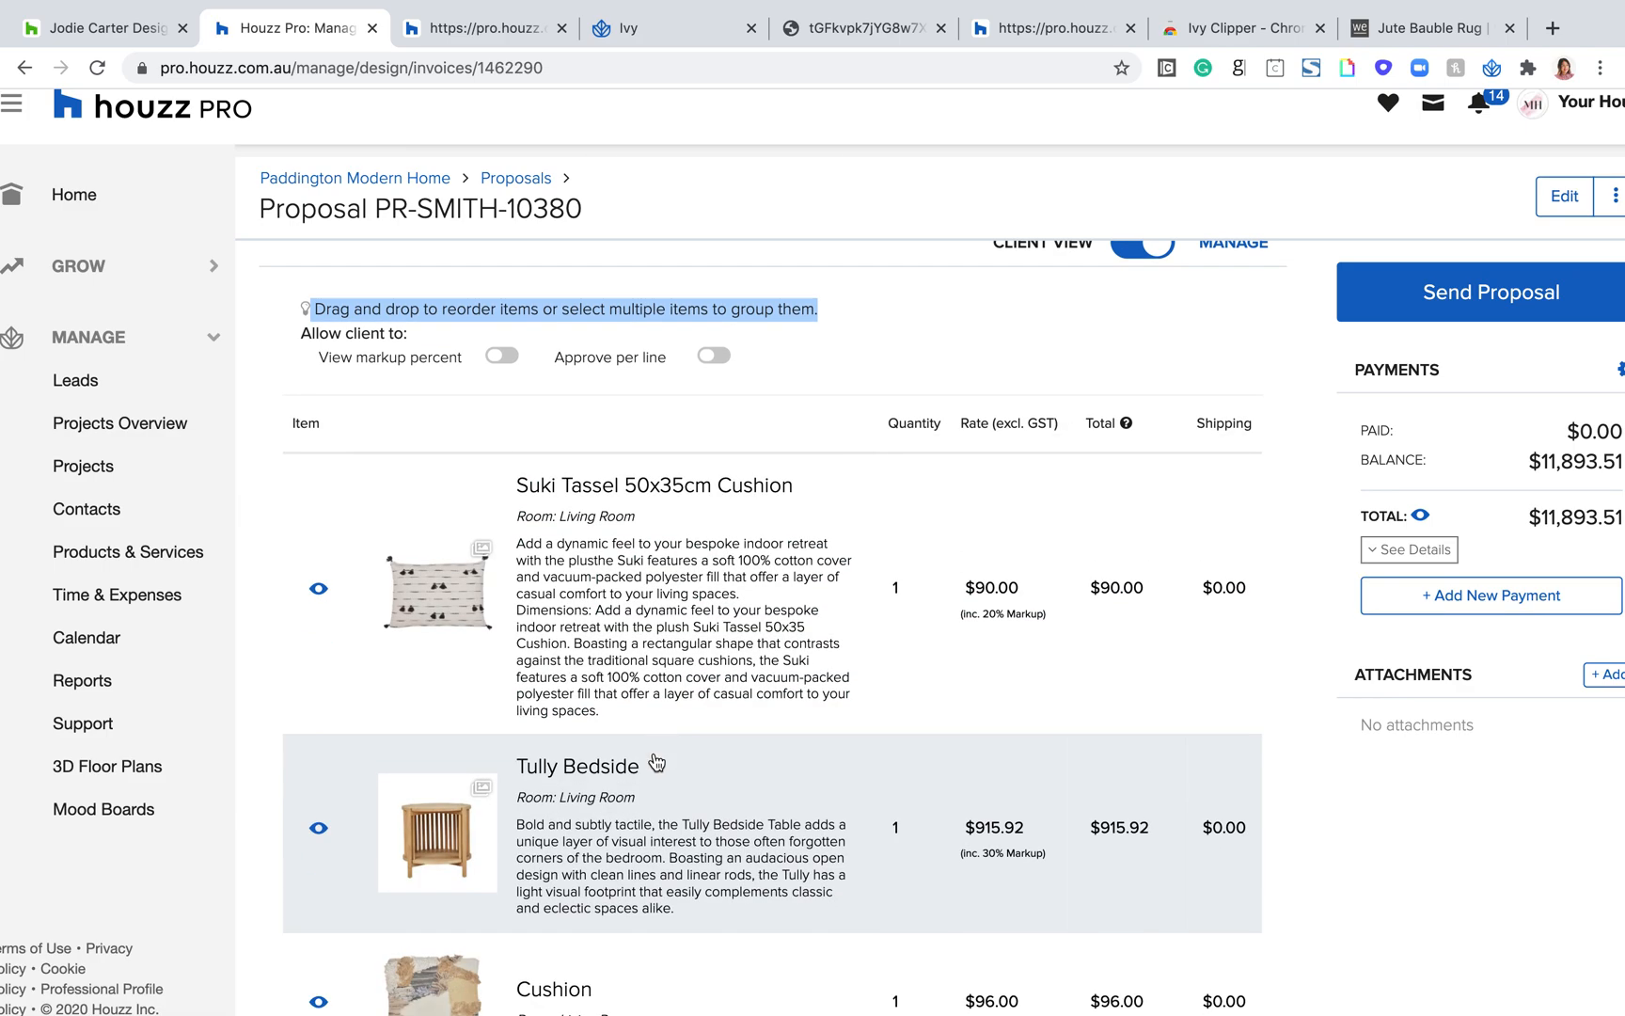
{"action": "left_click_drag", "start_coordinate": [619, 969], "coordinate": [609, 753]}
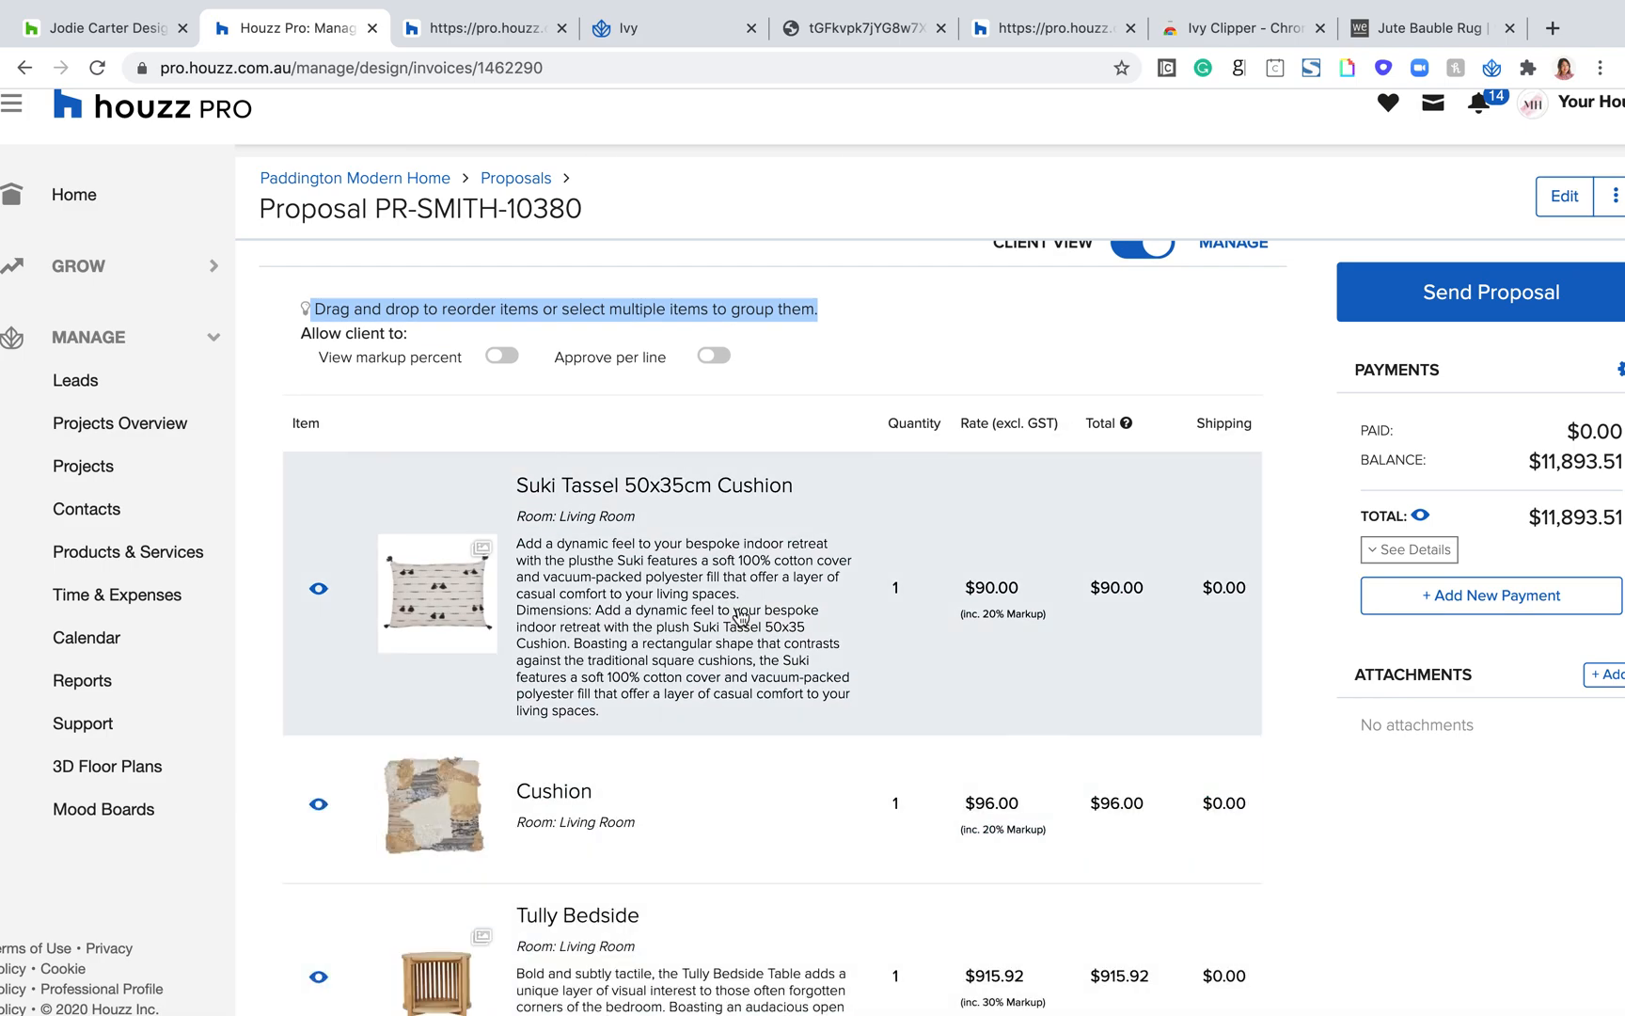
Step: Group the Suki Tassel 50x35cm Cushion and Cushion items under the title Cushion Options and save the group
{"action": "scroll", "coordinate": [647, 523], "scroll_direction": "up", "scroll_amount": 2}
{"action": "left_click", "coordinate": [617, 469]}
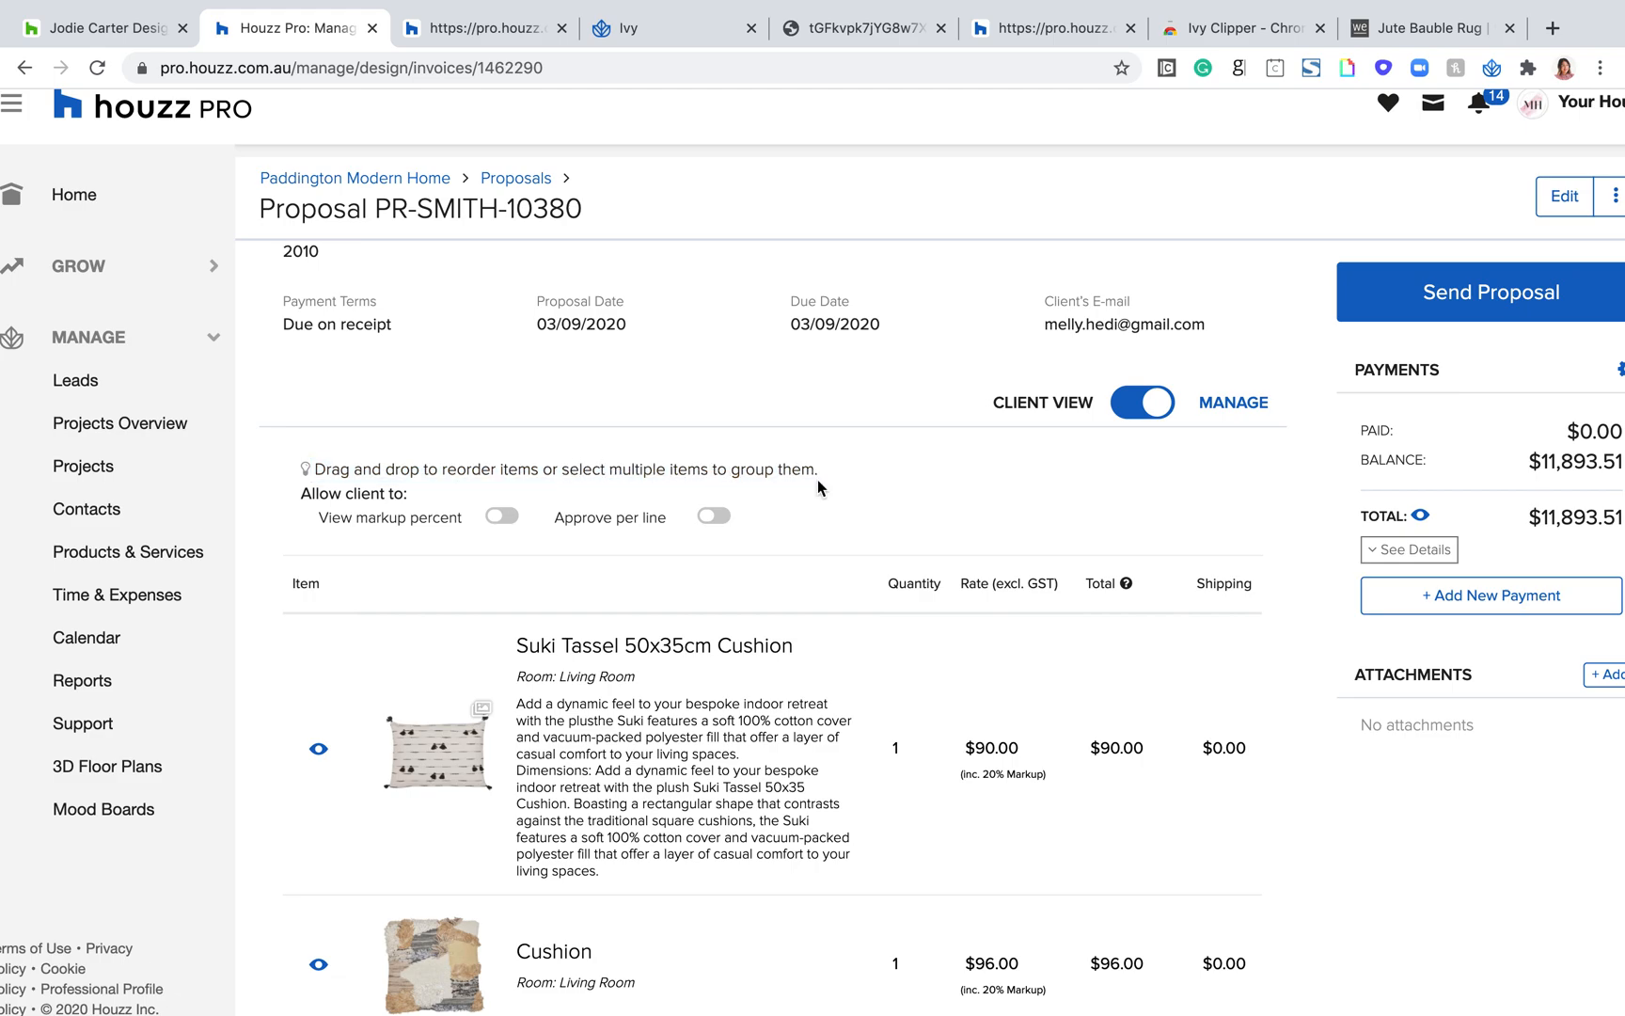
{"action": "left_click_drag", "start_coordinate": [818, 475], "coordinate": [561, 470]}
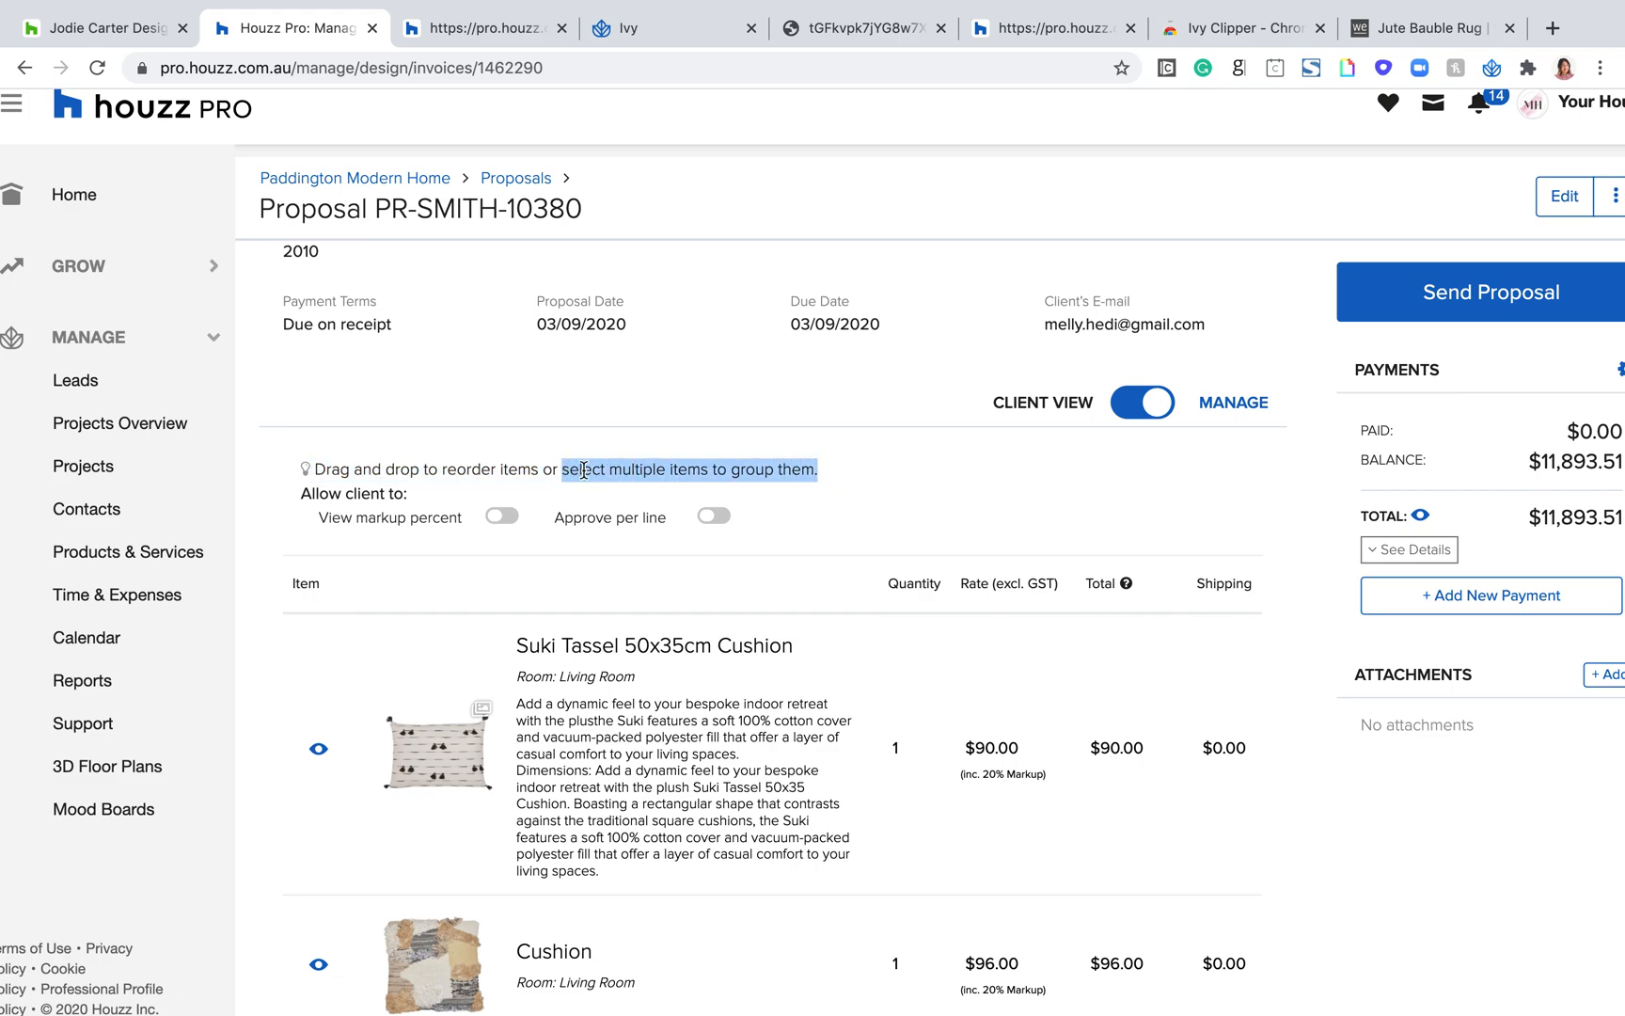
{"action": "scroll", "coordinate": [571, 470], "scroll_direction": "down", "scroll_amount": 2}
{"action": "left_click", "coordinate": [663, 547]}
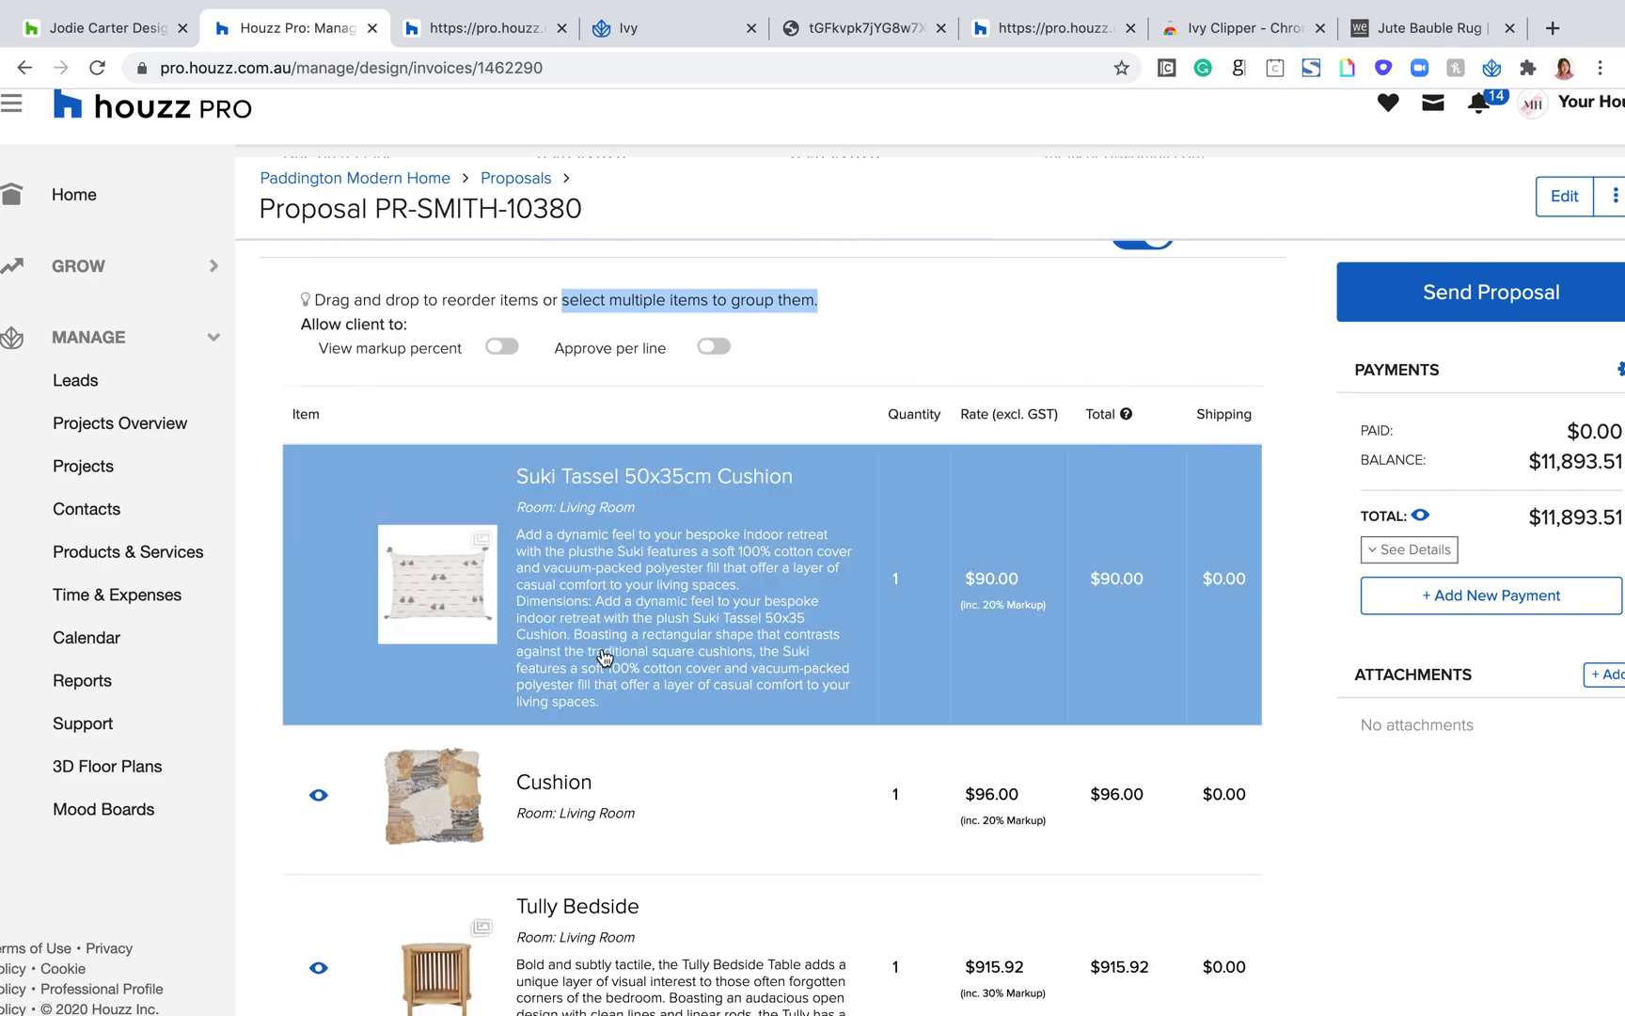
{"action": "left_click", "coordinate": [594, 779]}
{"action": "scroll", "coordinate": [594, 640], "scroll_direction": "down", "scroll_amount": 7}
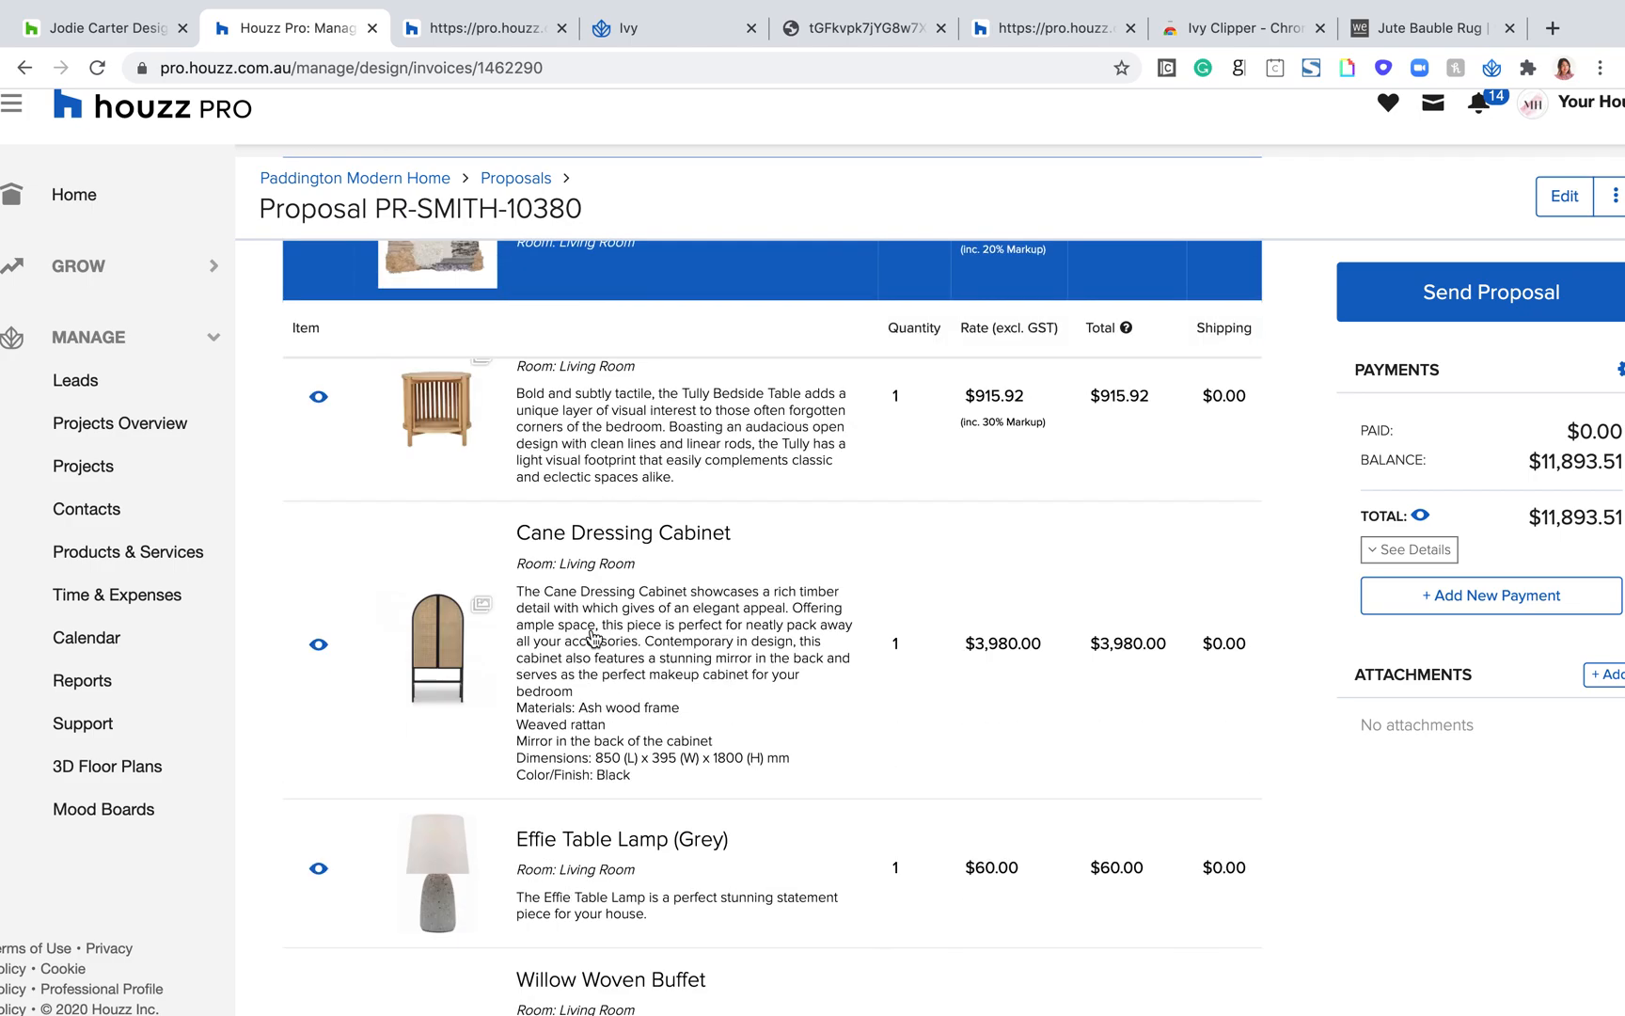
{"action": "scroll", "coordinate": [595, 639], "scroll_direction": "down", "scroll_amount": 10}
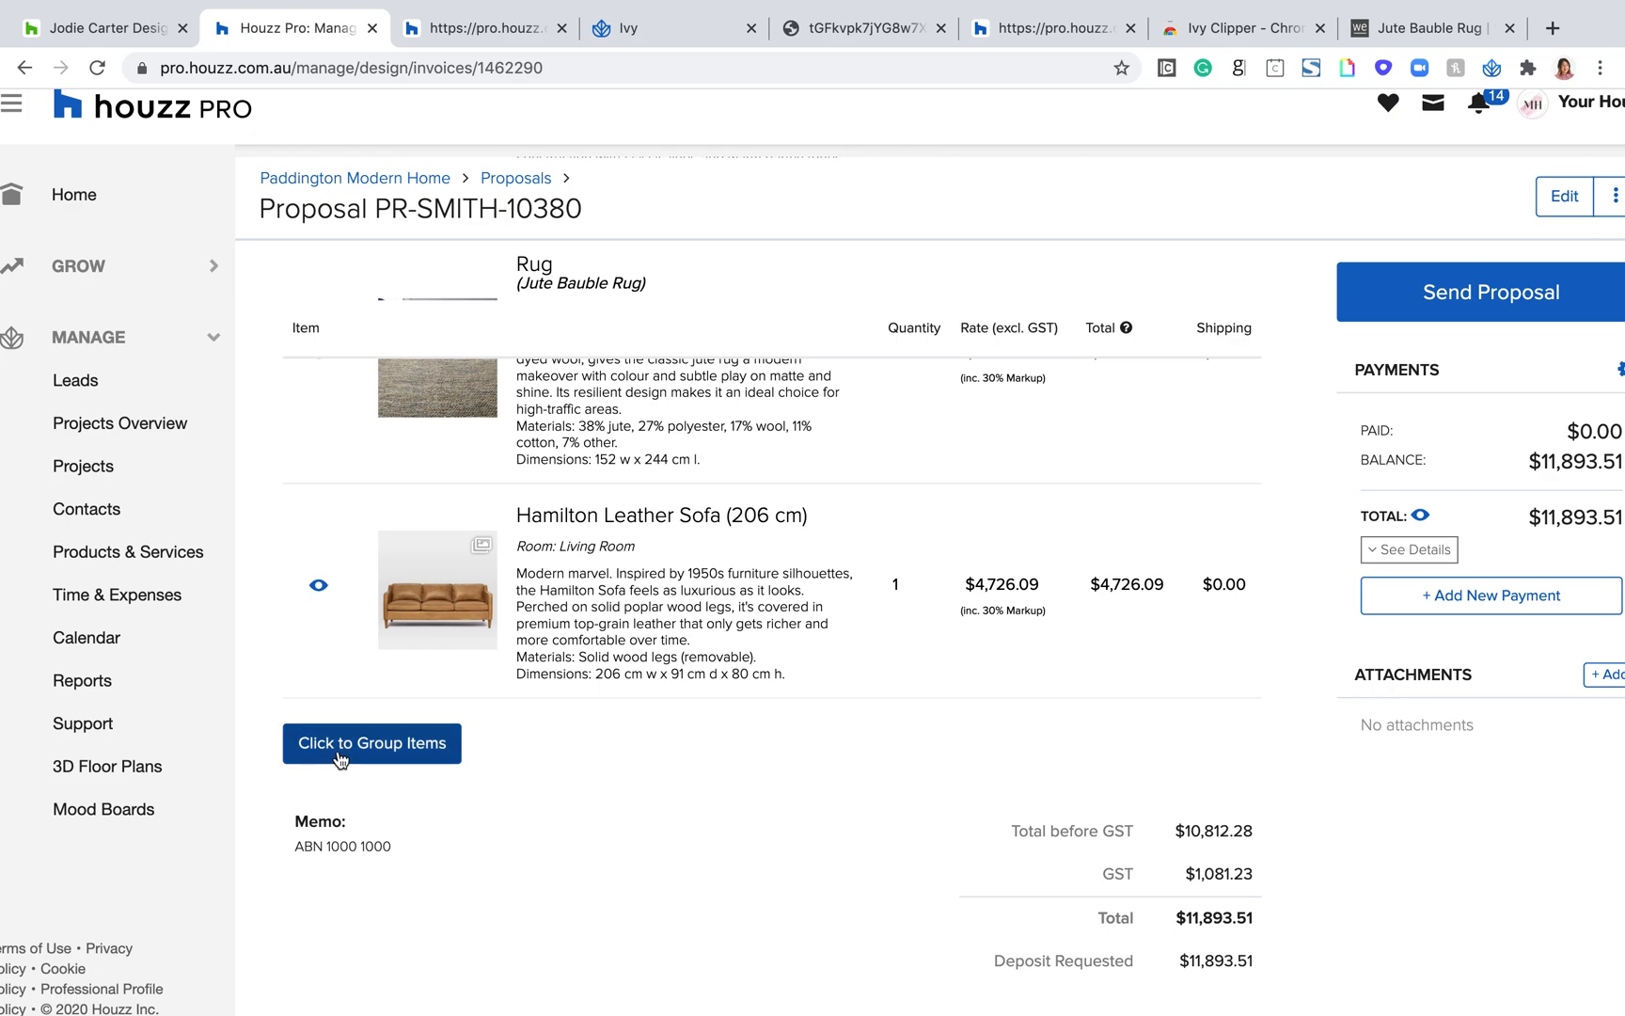
{"action": "left_click", "coordinate": [340, 752]}
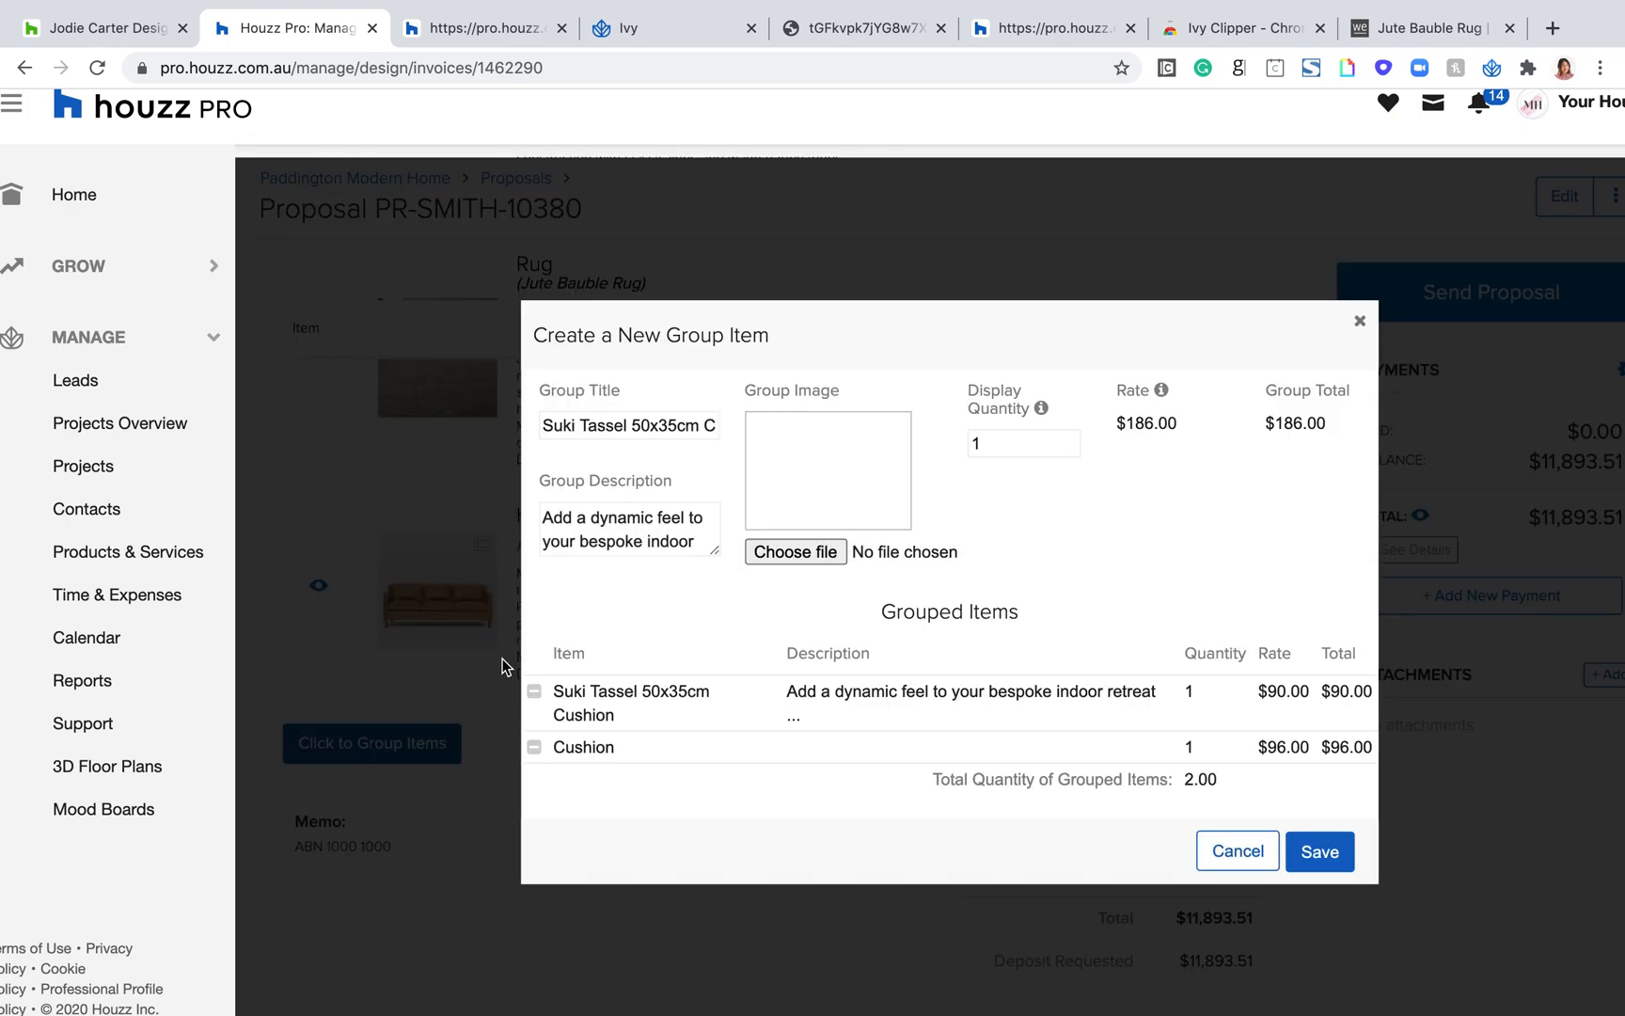
{"action": "triple_click", "coordinate": [622, 428]}
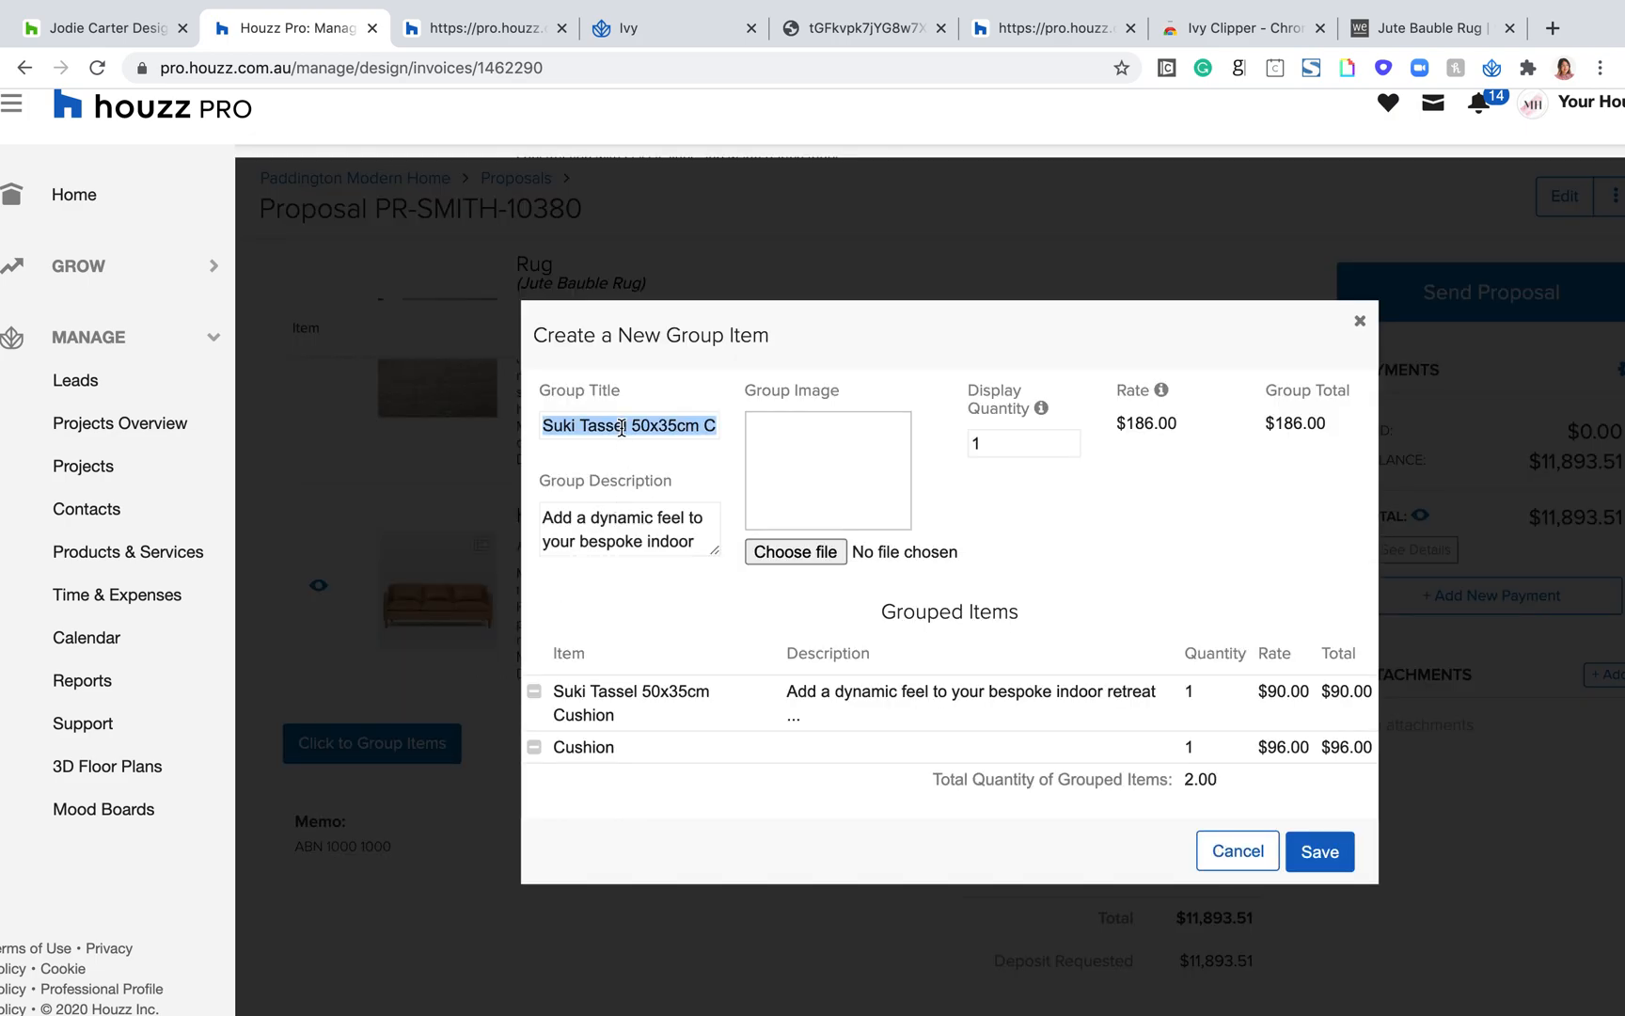
{"action": "type", "text": "Cushion Options"}
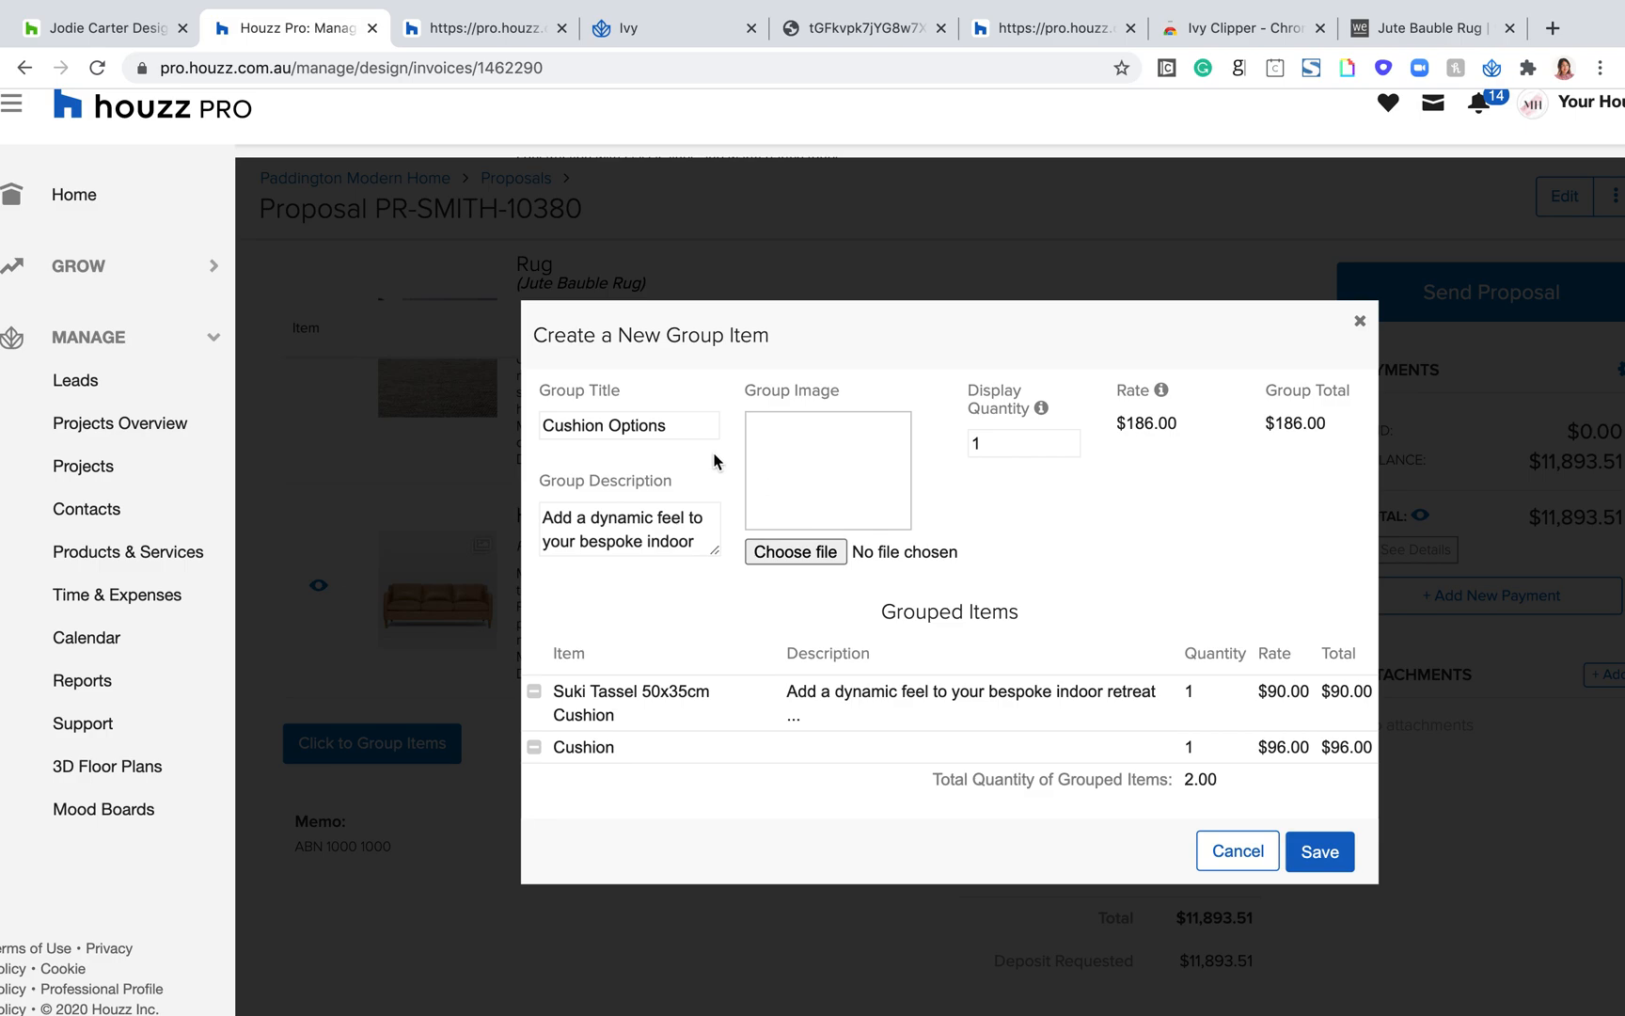
{"action": "left_click", "coordinate": [1317, 856]}
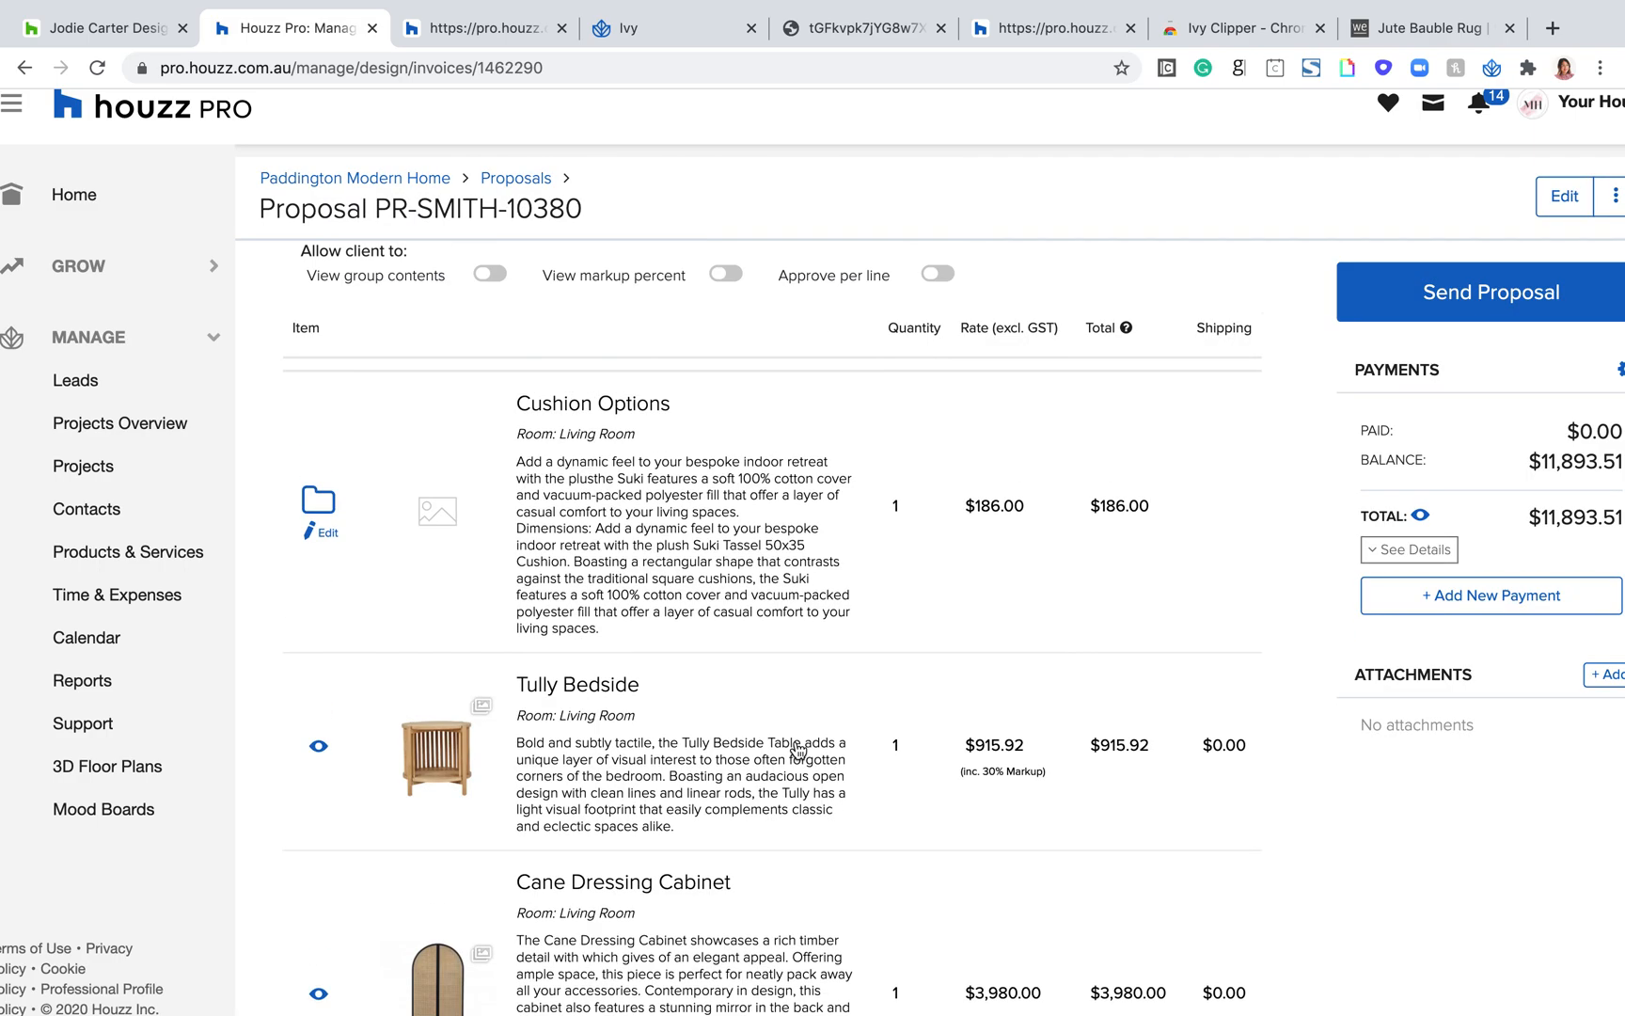
Step: Allow the client to view group contents on the proposal
{"action": "scroll", "coordinate": [795, 744], "scroll_direction": "up", "scroll_amount": 5}
{"action": "scroll", "coordinate": [350, 868], "scroll_direction": "down", "scroll_amount": 2}
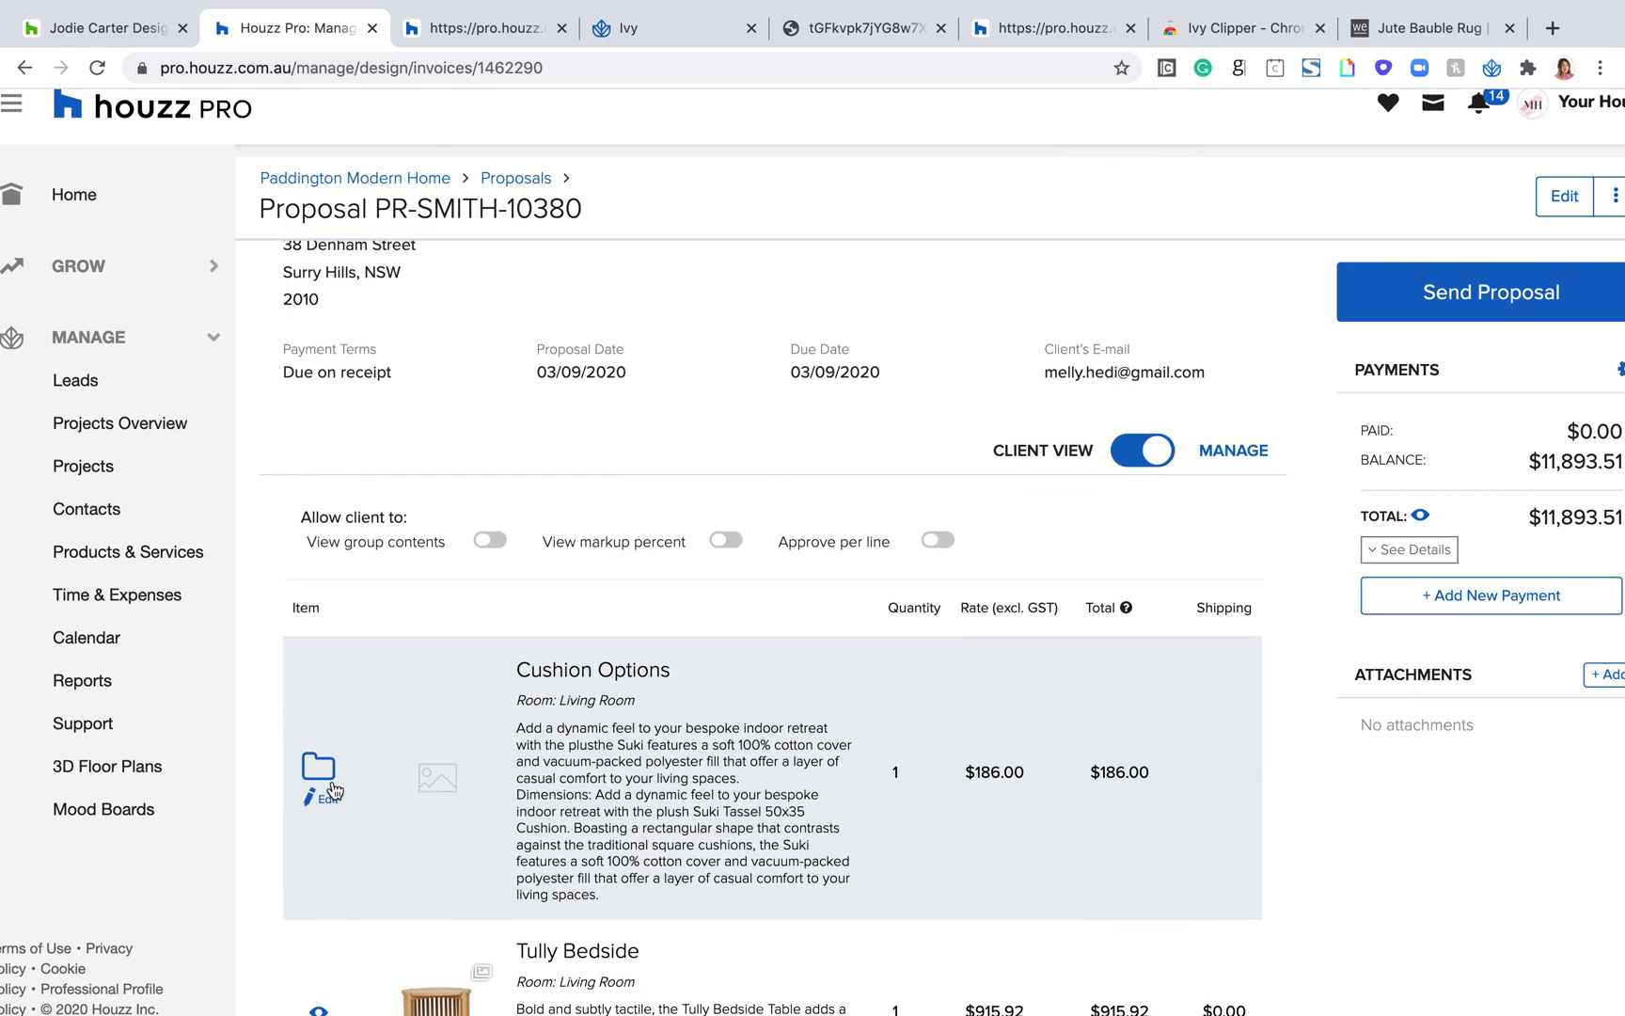
{"action": "left_click", "coordinate": [489, 540]}
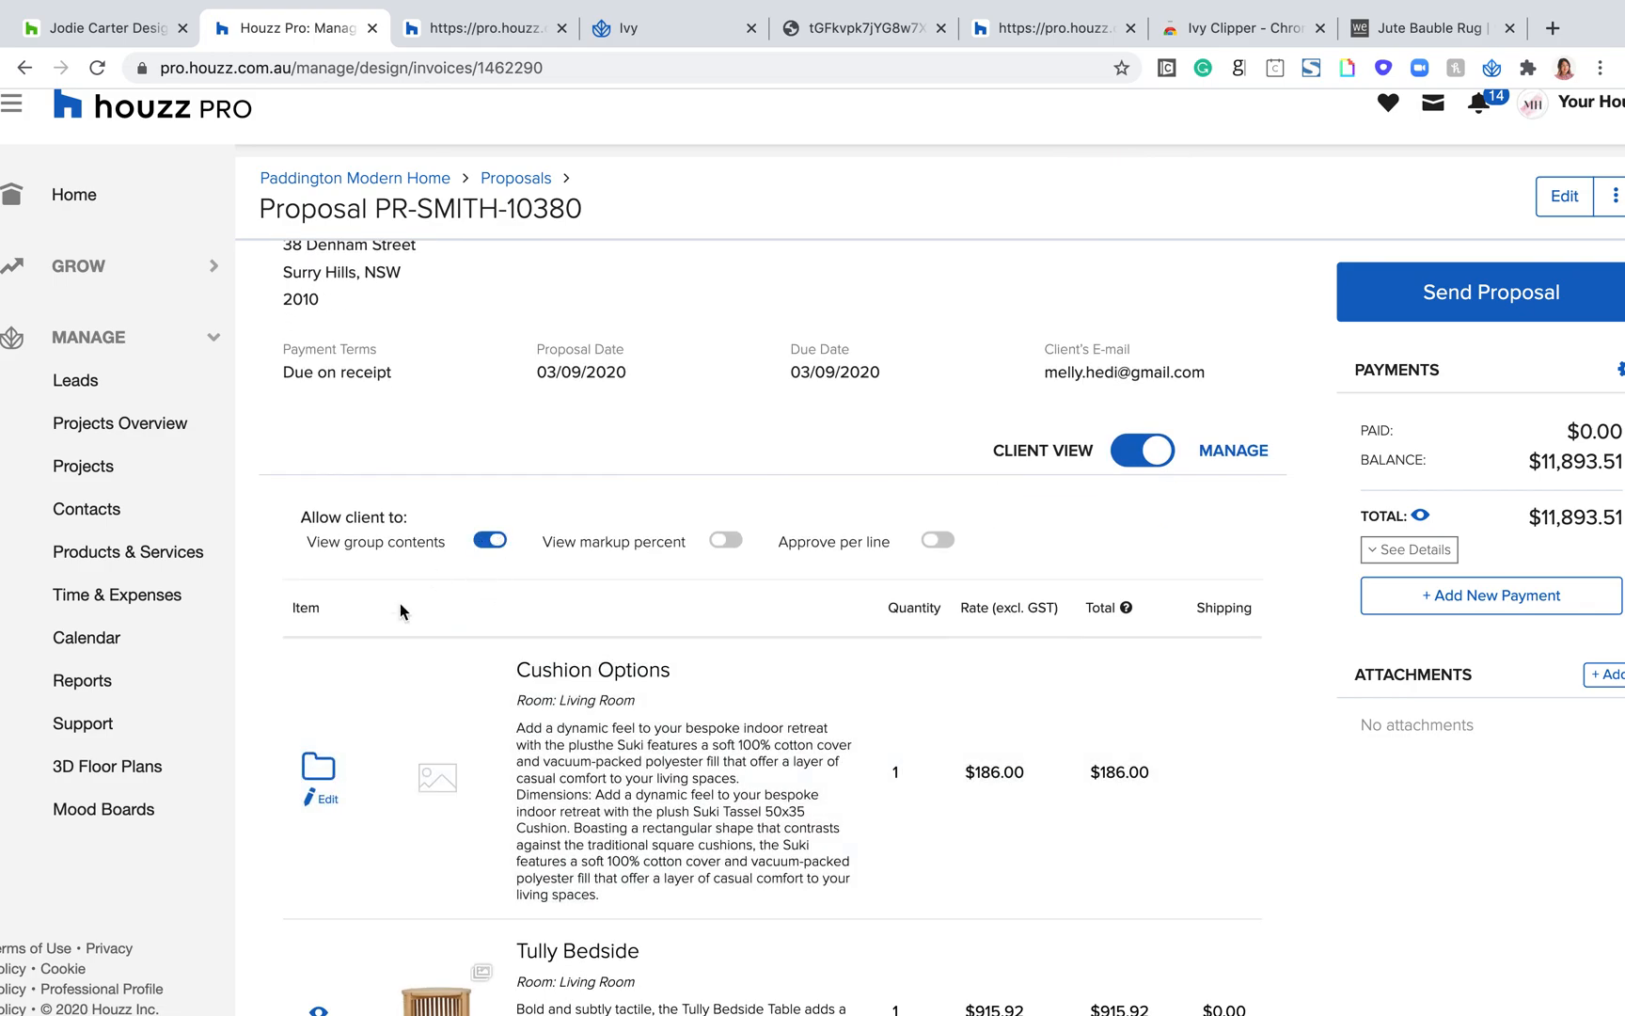
{"action": "triple_click", "coordinate": [380, 542]}
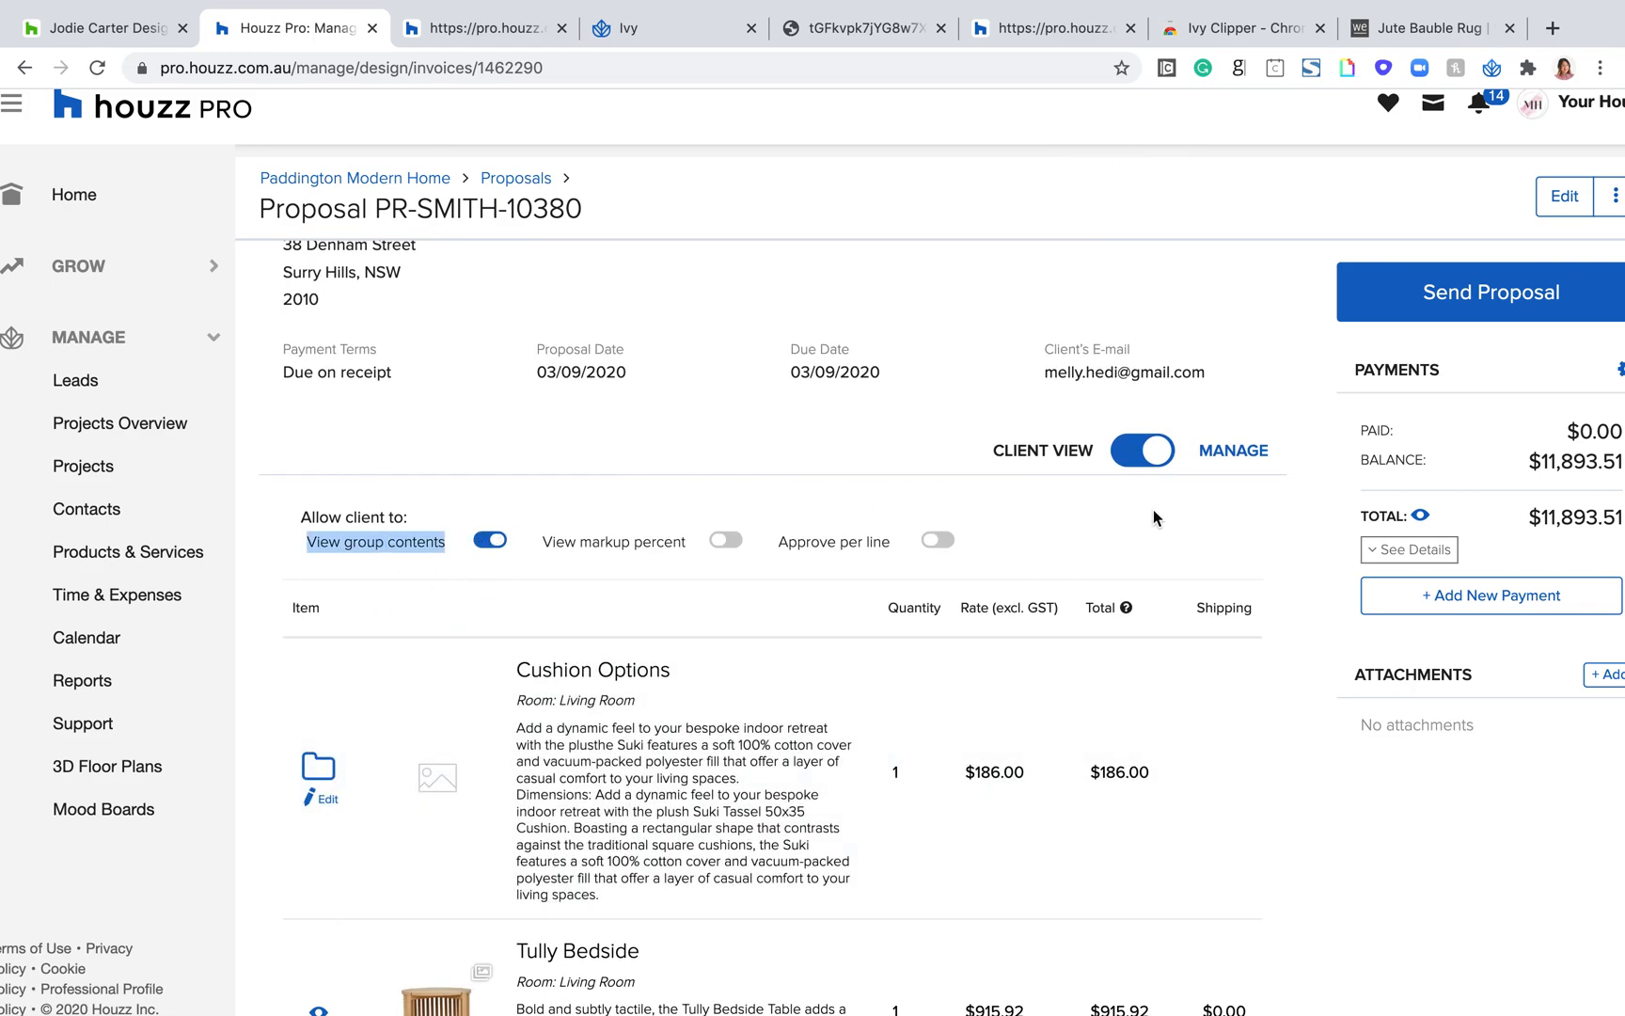
Step: Switch to the client view and expand the Cushion Options group to examine its individual items and prices, then collapse it
{"action": "left_click", "coordinate": [1152, 454]}
{"action": "left_click", "coordinate": [1152, 456]}
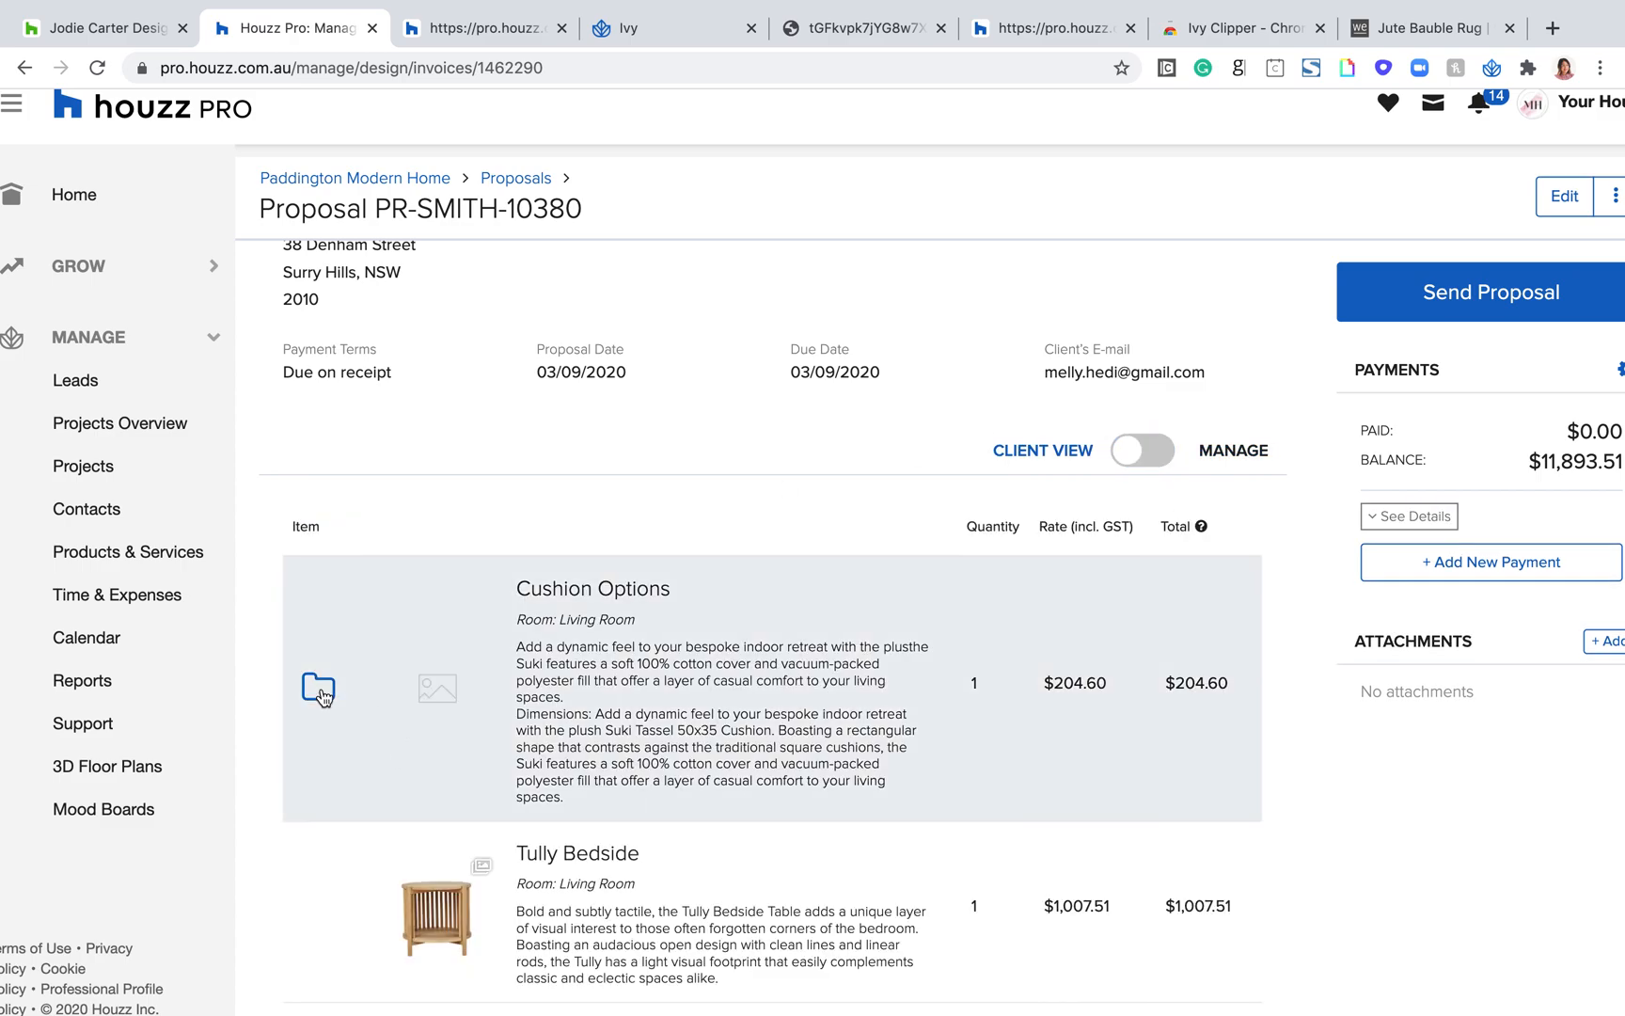
{"action": "left_click", "coordinate": [319, 688]}
{"action": "scroll", "coordinate": [598, 828], "scroll_direction": "down", "scroll_amount": 5}
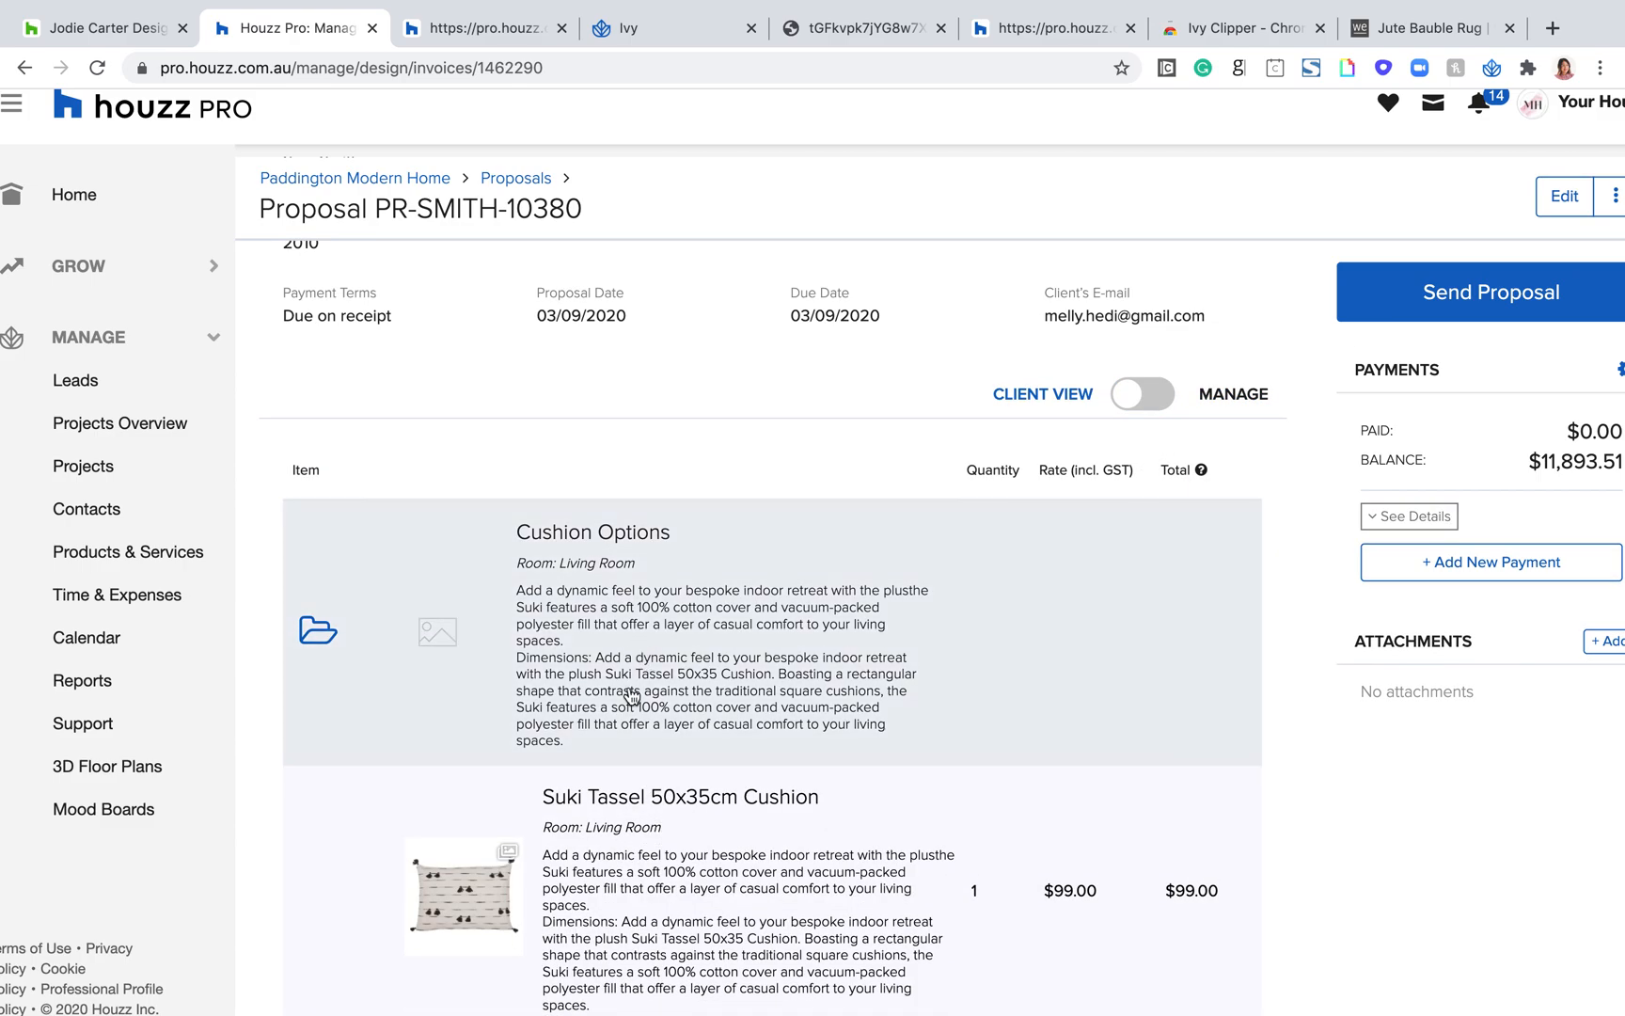
{"action": "scroll", "coordinate": [647, 590], "scroll_direction": "up", "scroll_amount": 2}
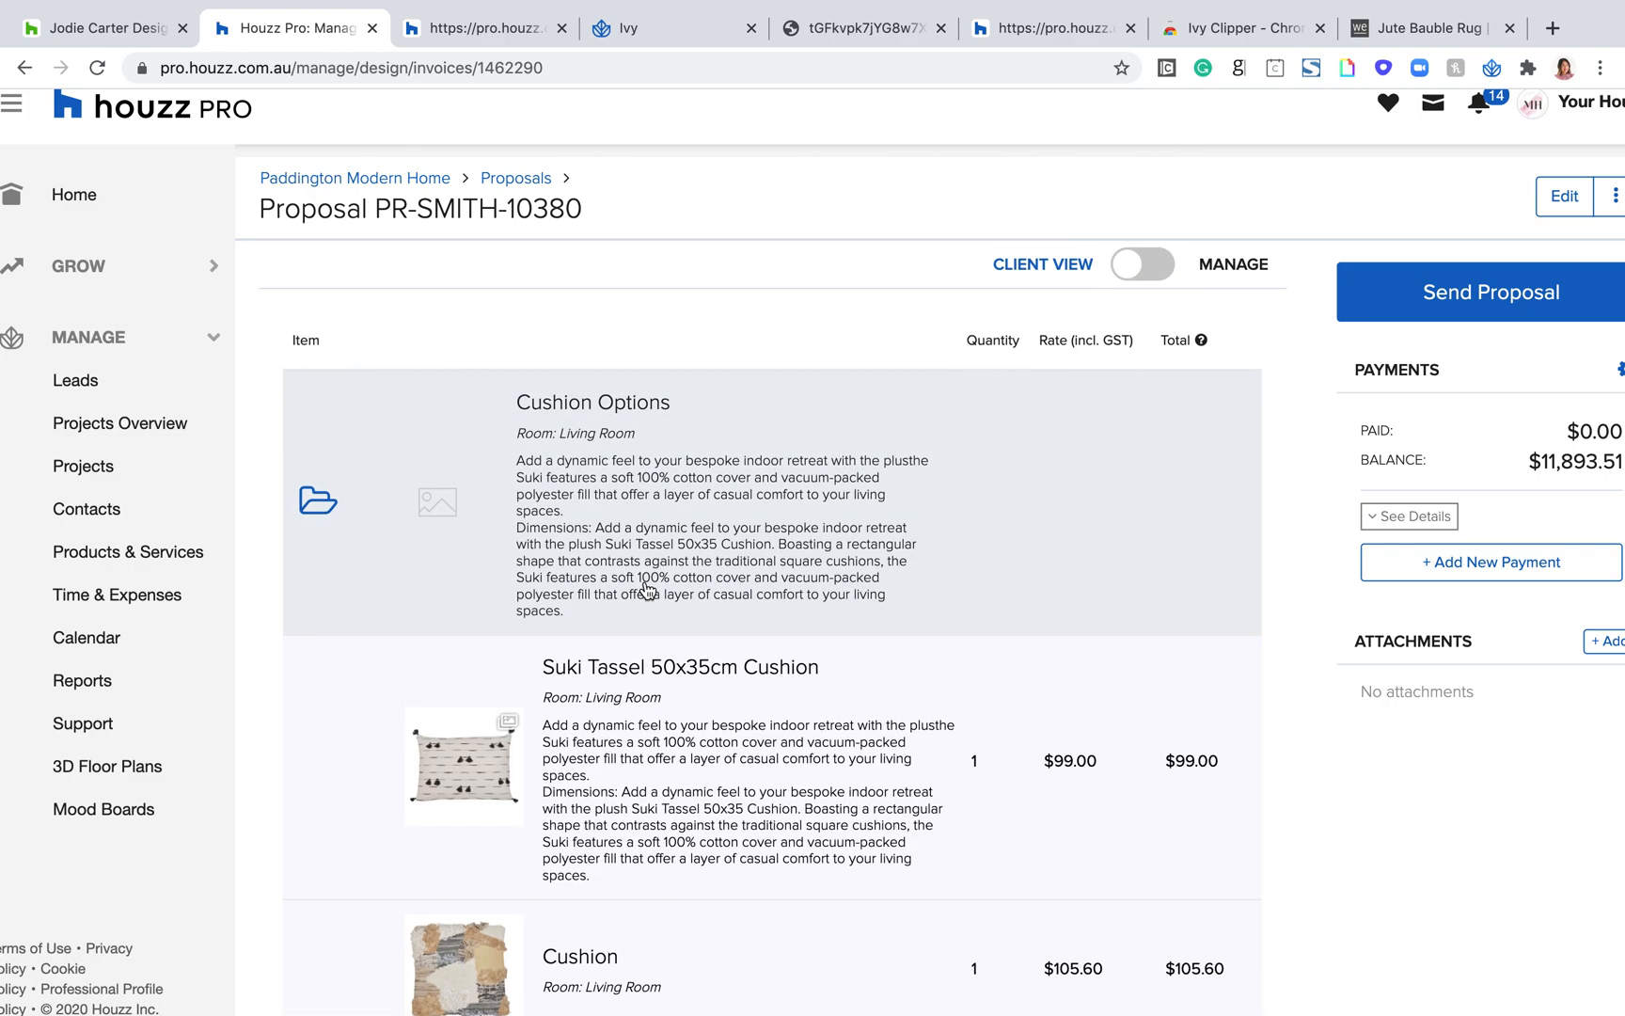
{"action": "scroll", "coordinate": [647, 589], "scroll_direction": "down", "scroll_amount": 3}
{"action": "scroll", "coordinate": [647, 590], "scroll_direction": "up", "scroll_amount": 3}
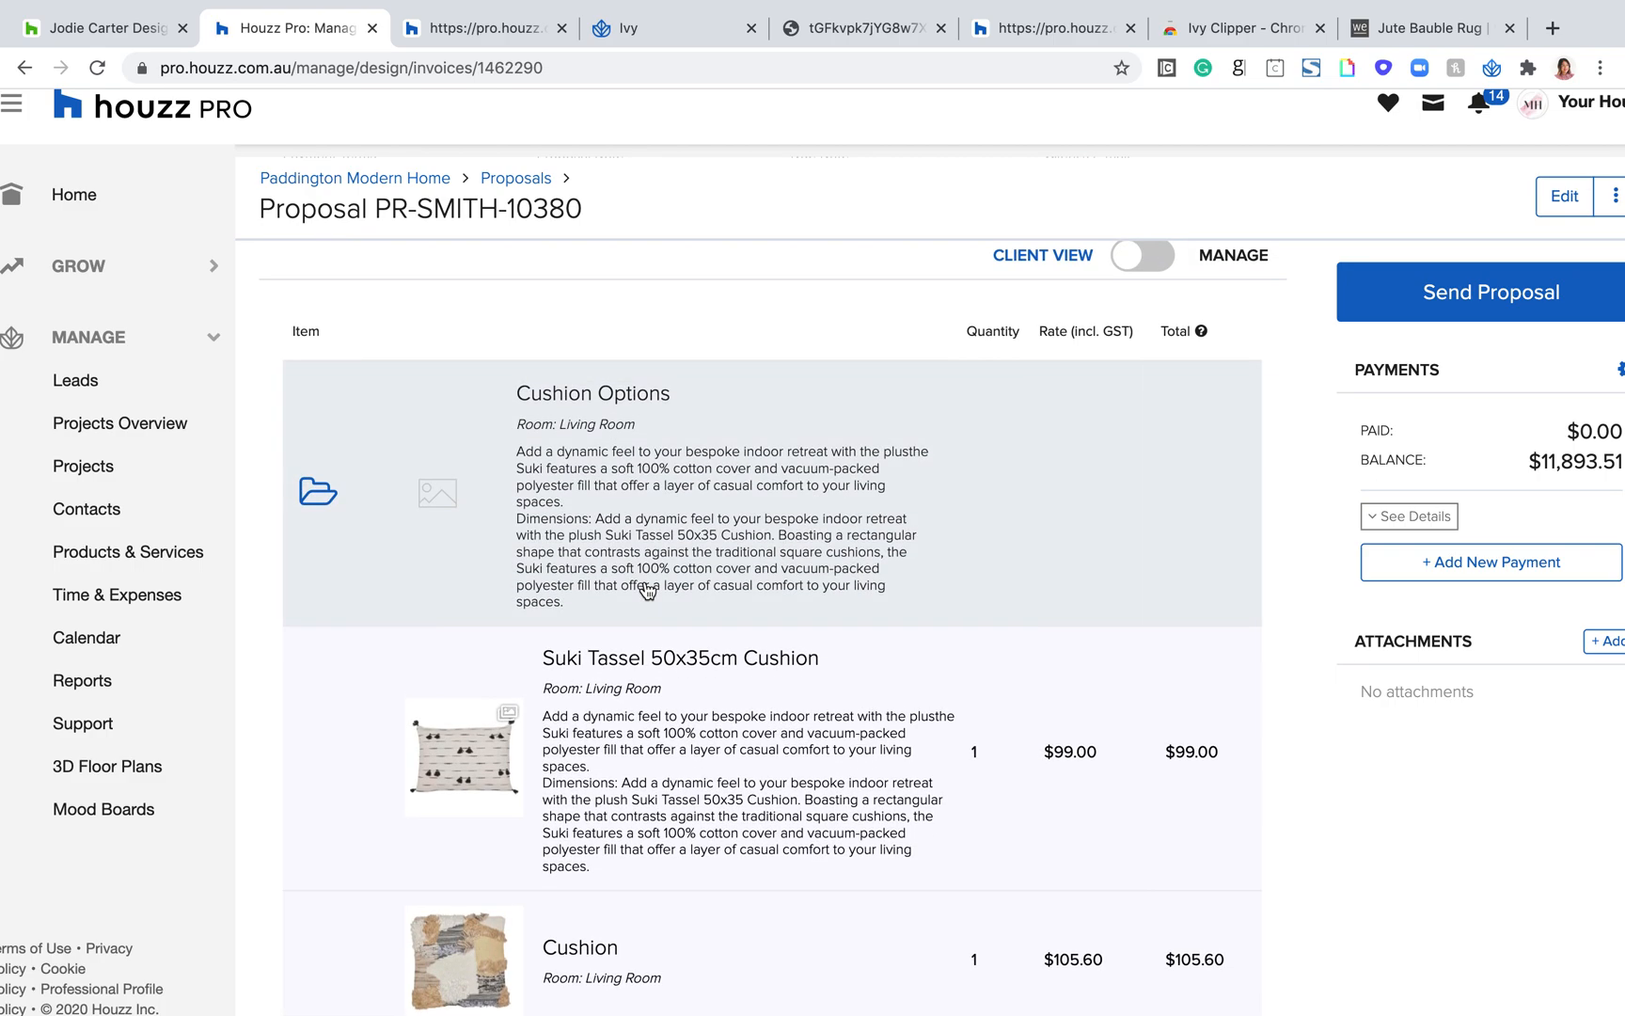
{"action": "scroll", "coordinate": [647, 590], "scroll_direction": "down", "scroll_amount": 1}
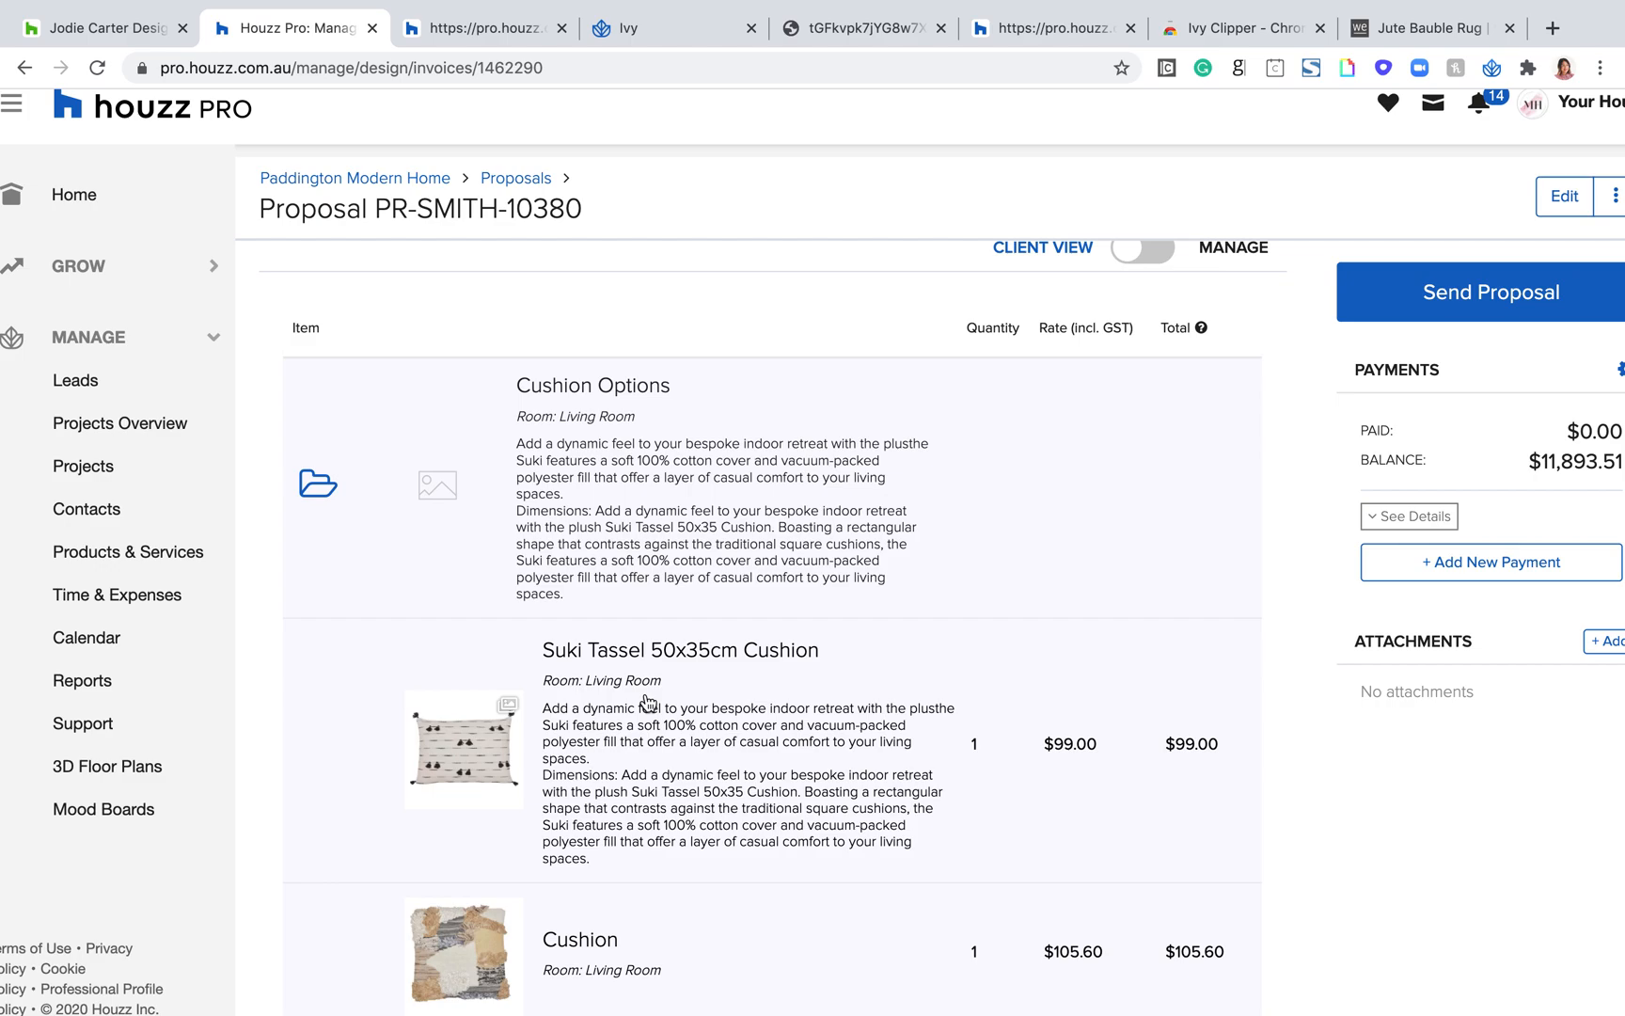
{"action": "left_click", "coordinate": [319, 483]}
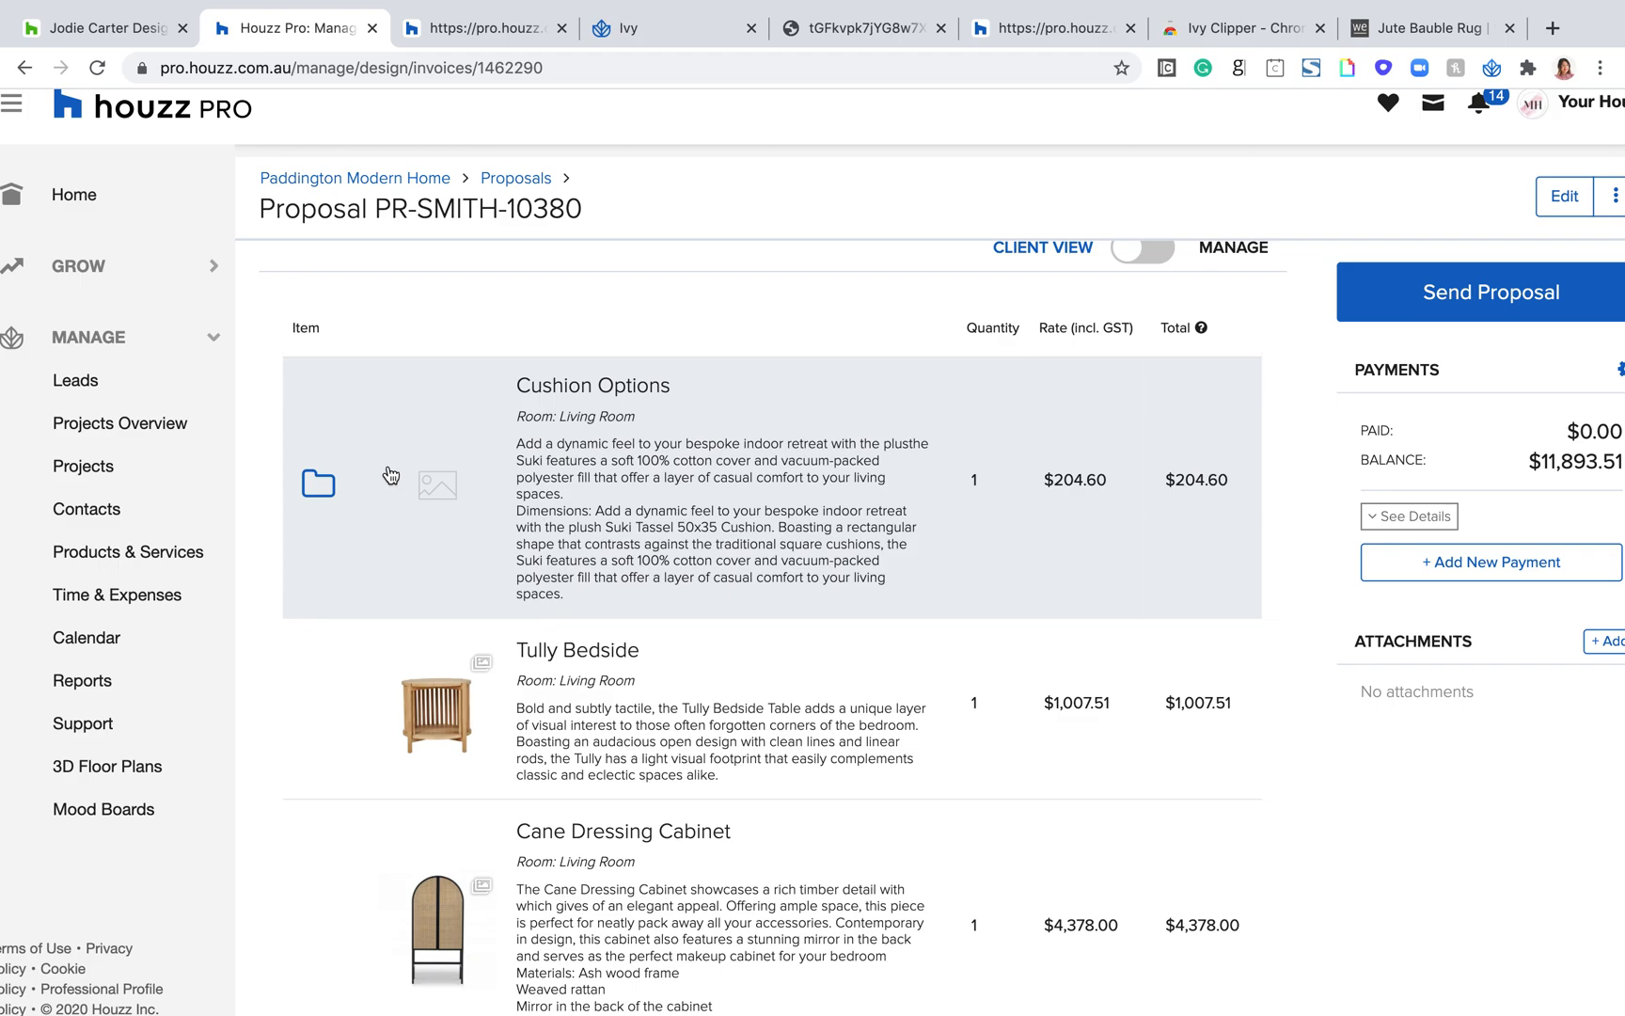
Step: Inspect the two cushion items inside the Cushion Options group once more as the client sees them, then collapse the group
{"action": "left_click", "coordinate": [319, 484]}
{"action": "scroll", "coordinate": [536, 695], "scroll_direction": "down", "scroll_amount": 1}
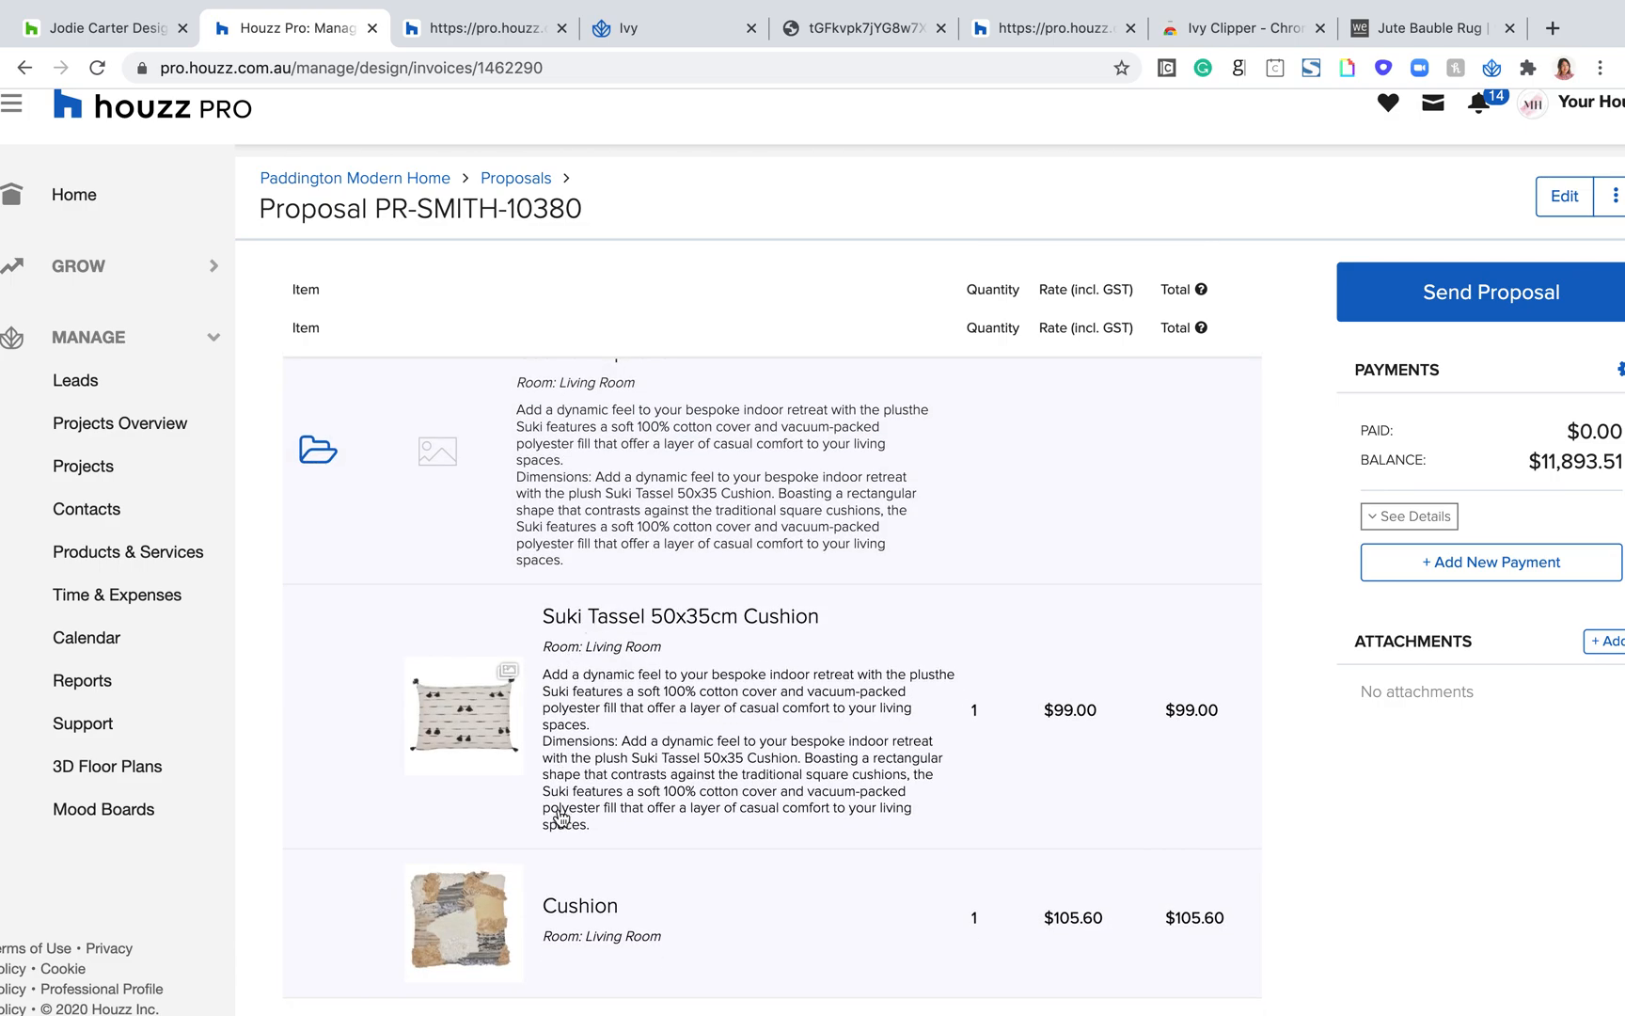
{"action": "scroll", "coordinate": [555, 815], "scroll_direction": "down", "scroll_amount": 2}
{"action": "scroll", "coordinate": [562, 815], "scroll_direction": "up", "scroll_amount": 3}
{"action": "left_click", "coordinate": [321, 497]}
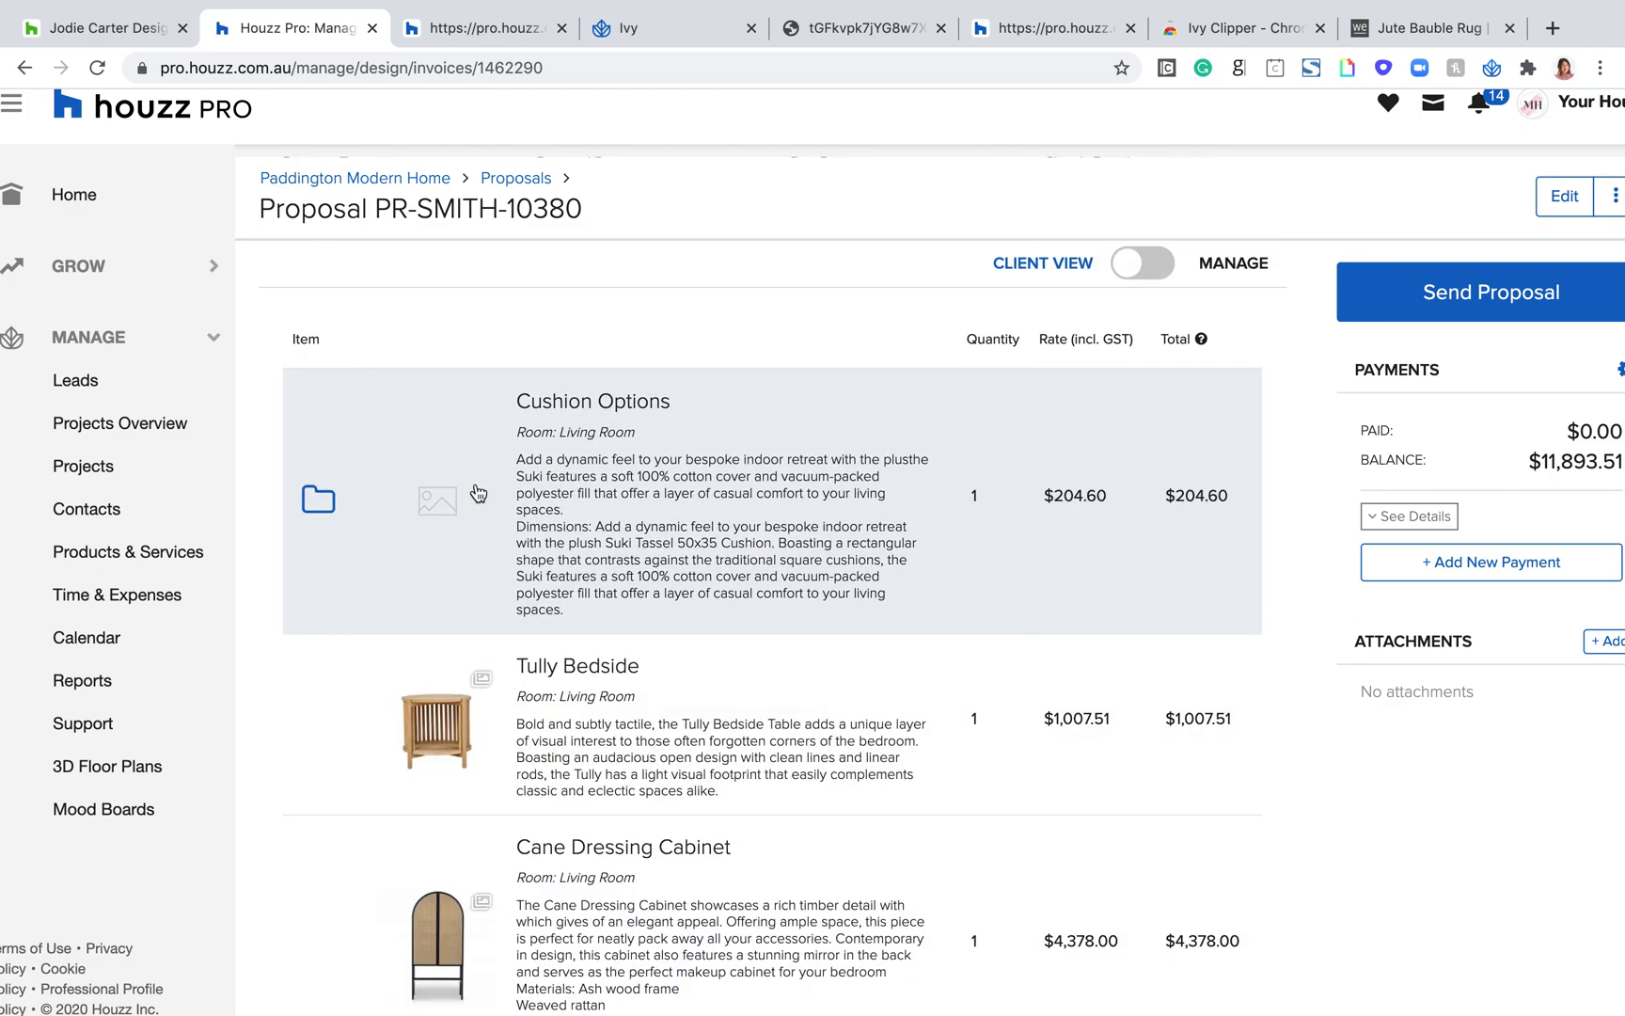
{"action": "scroll", "coordinate": [479, 493], "scroll_direction": "up", "scroll_amount": 1}
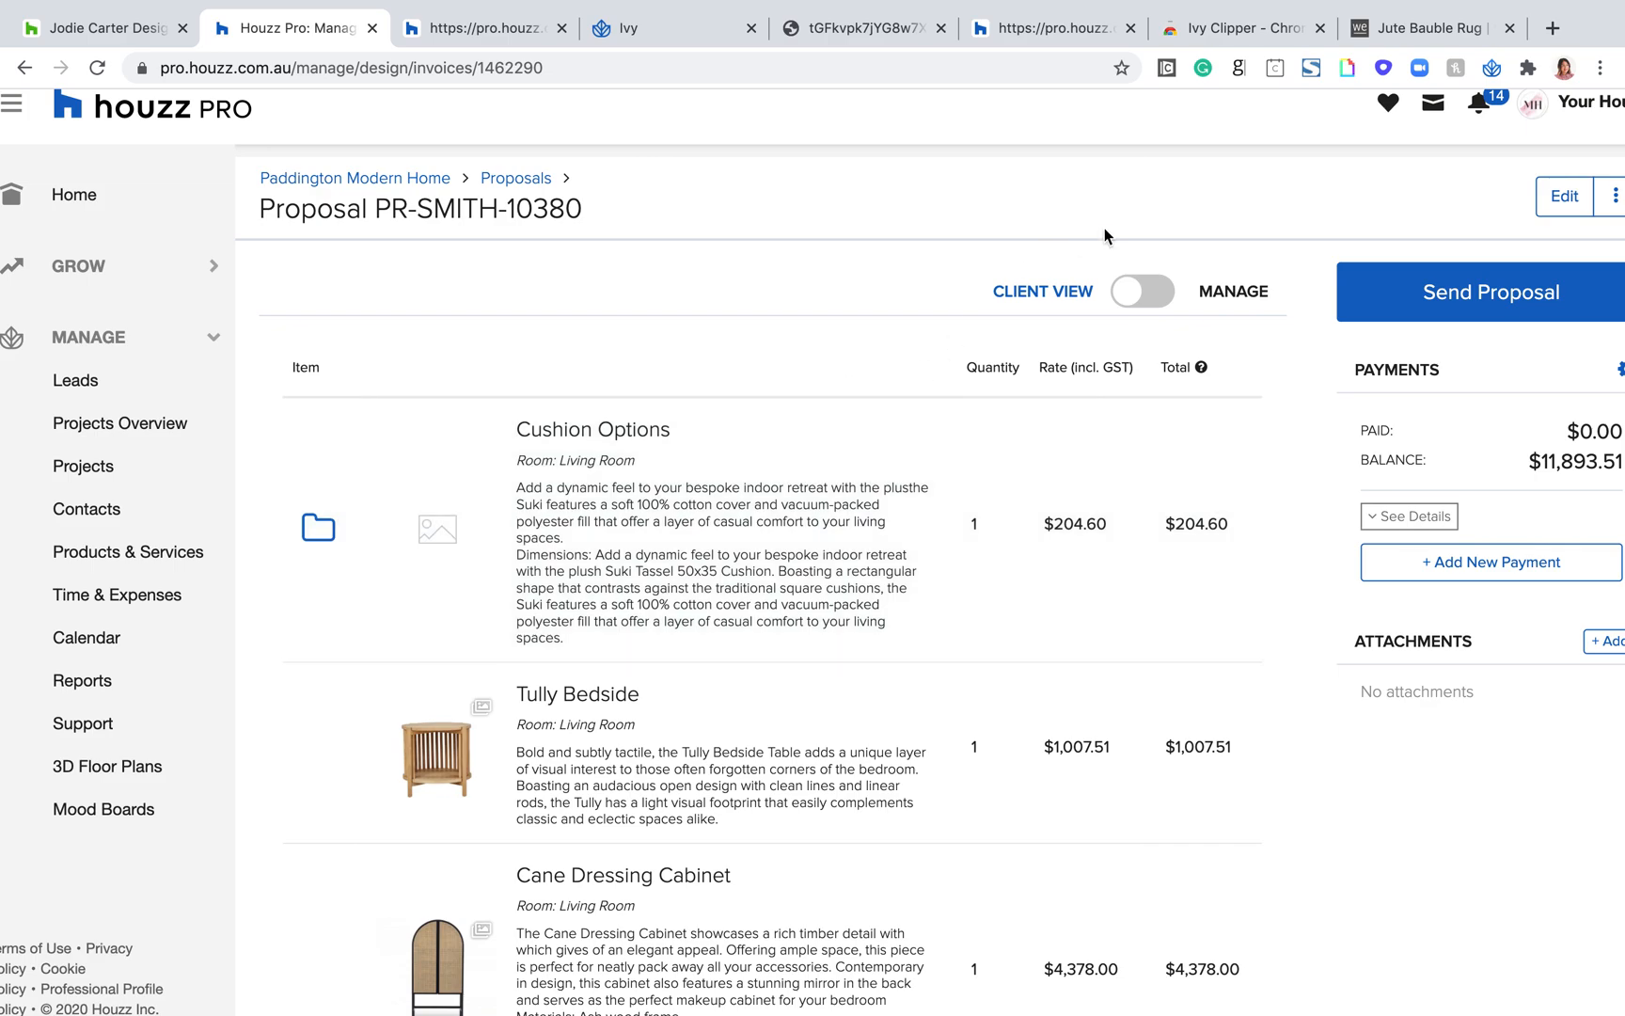
Step: Try allowing the client to view the markup percent, check it in the client view, and return to the manage view
{"action": "left_click", "coordinate": [1129, 299]}
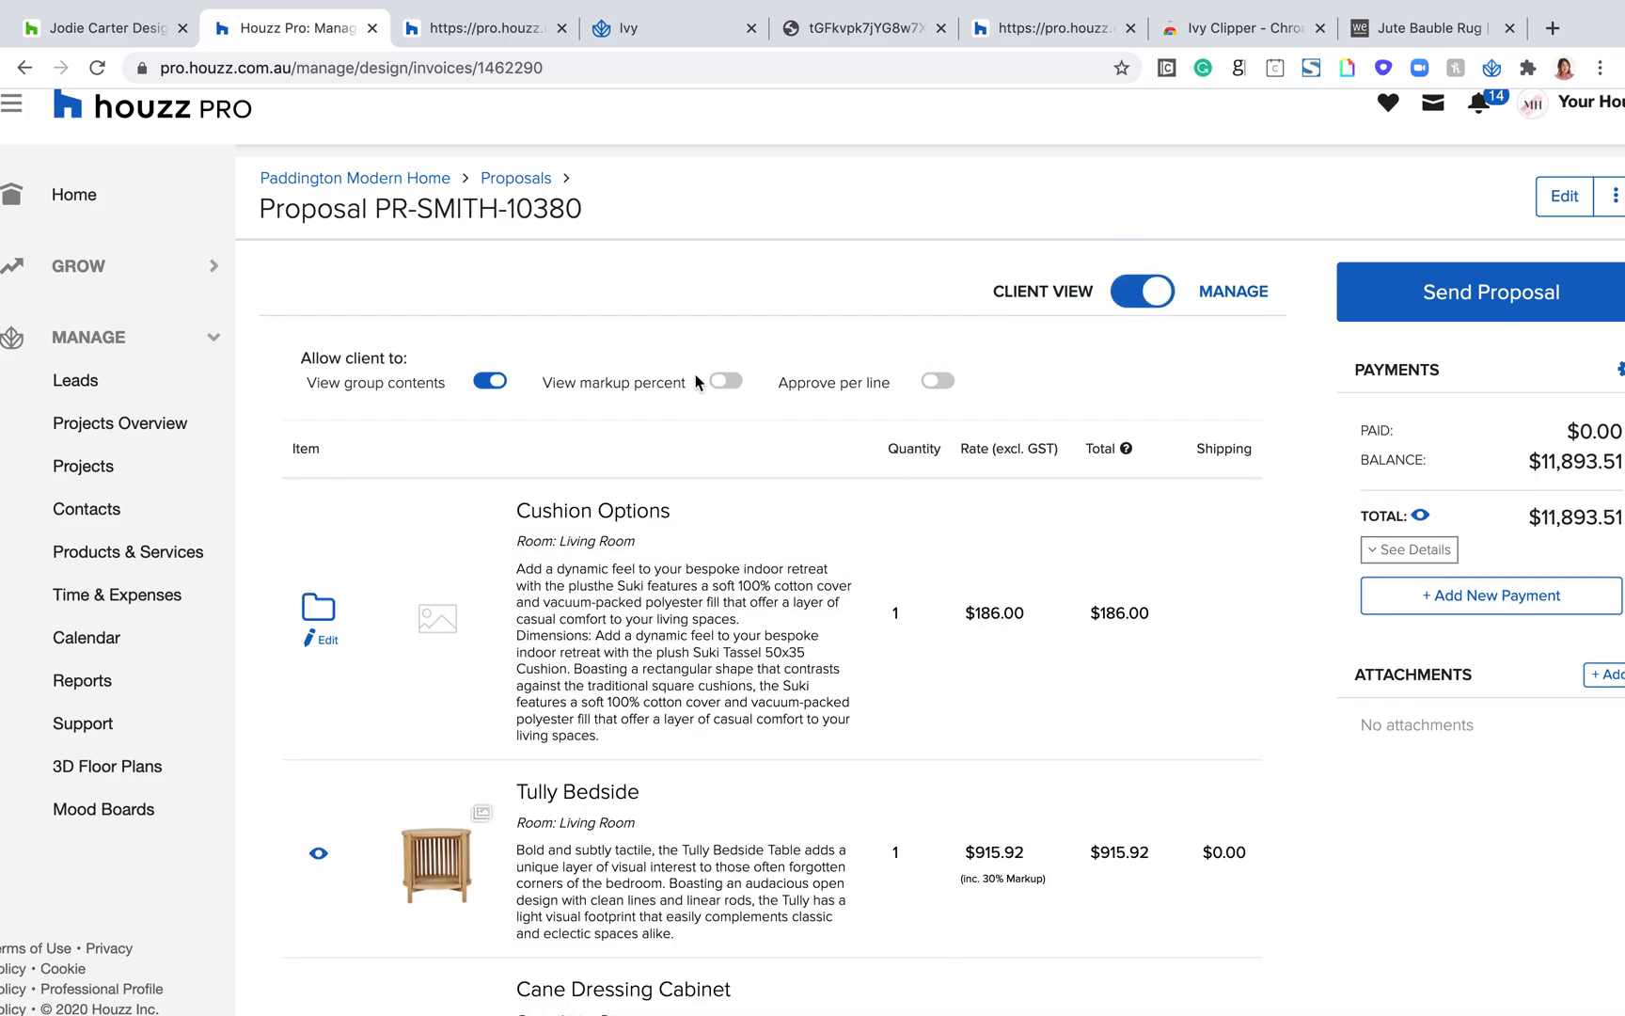
{"action": "left_click", "coordinate": [1154, 293]}
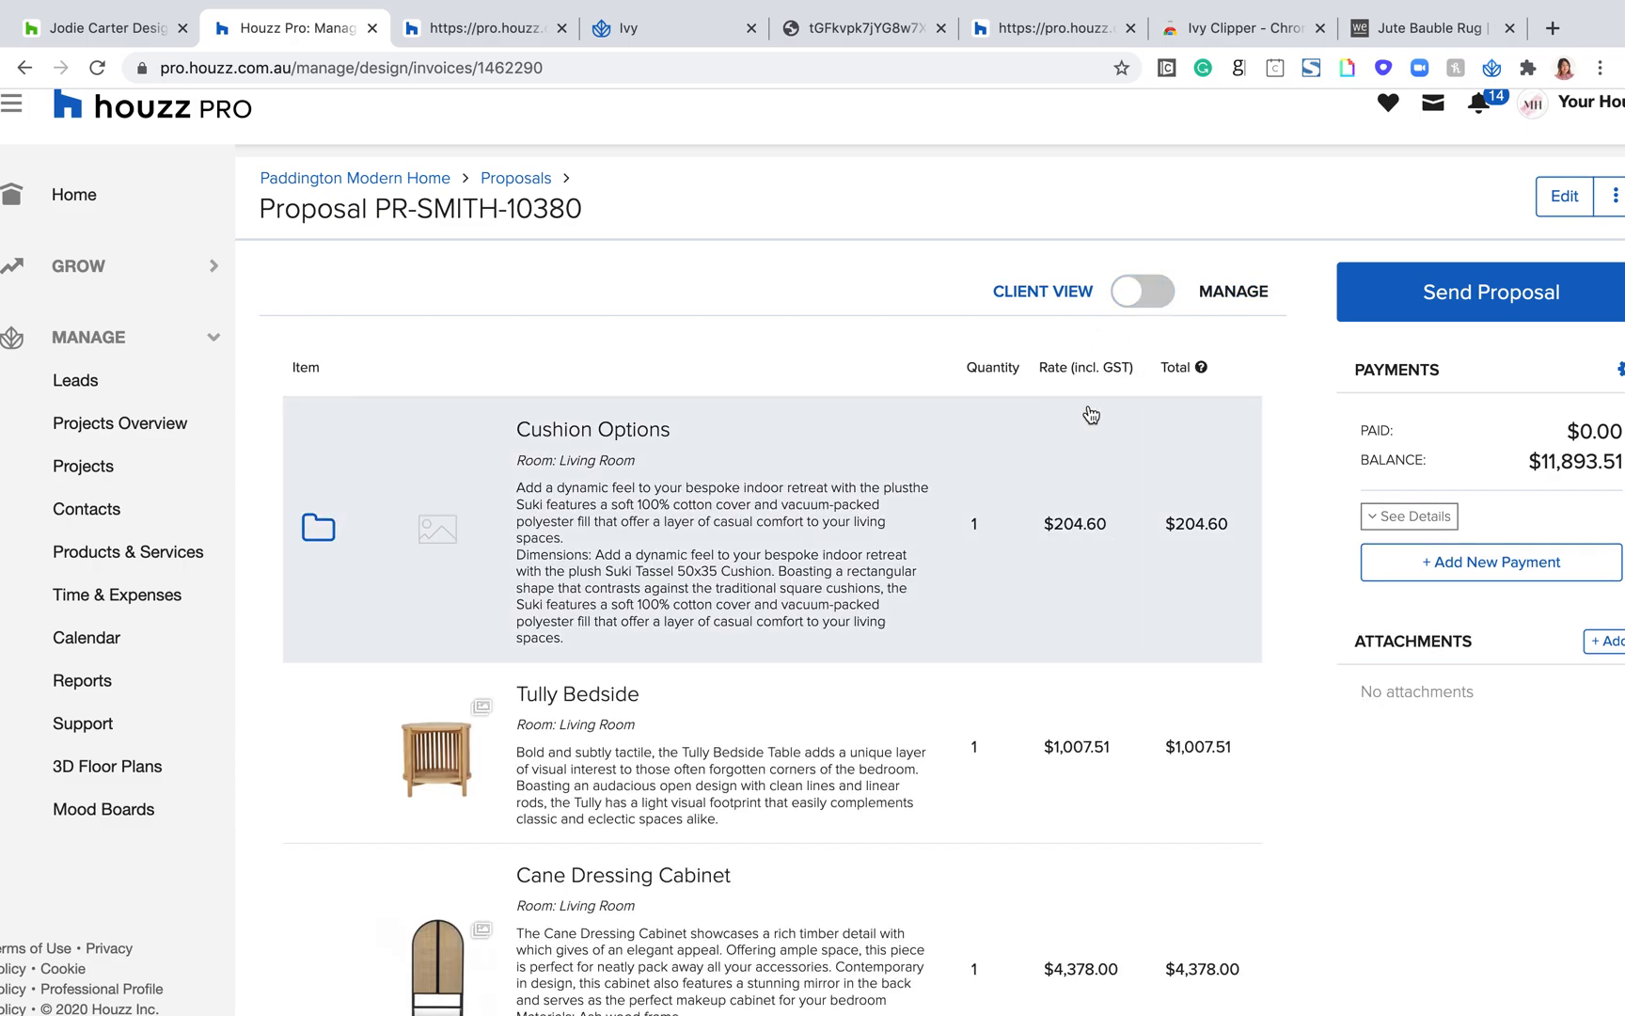
{"action": "left_click", "coordinate": [1124, 293]}
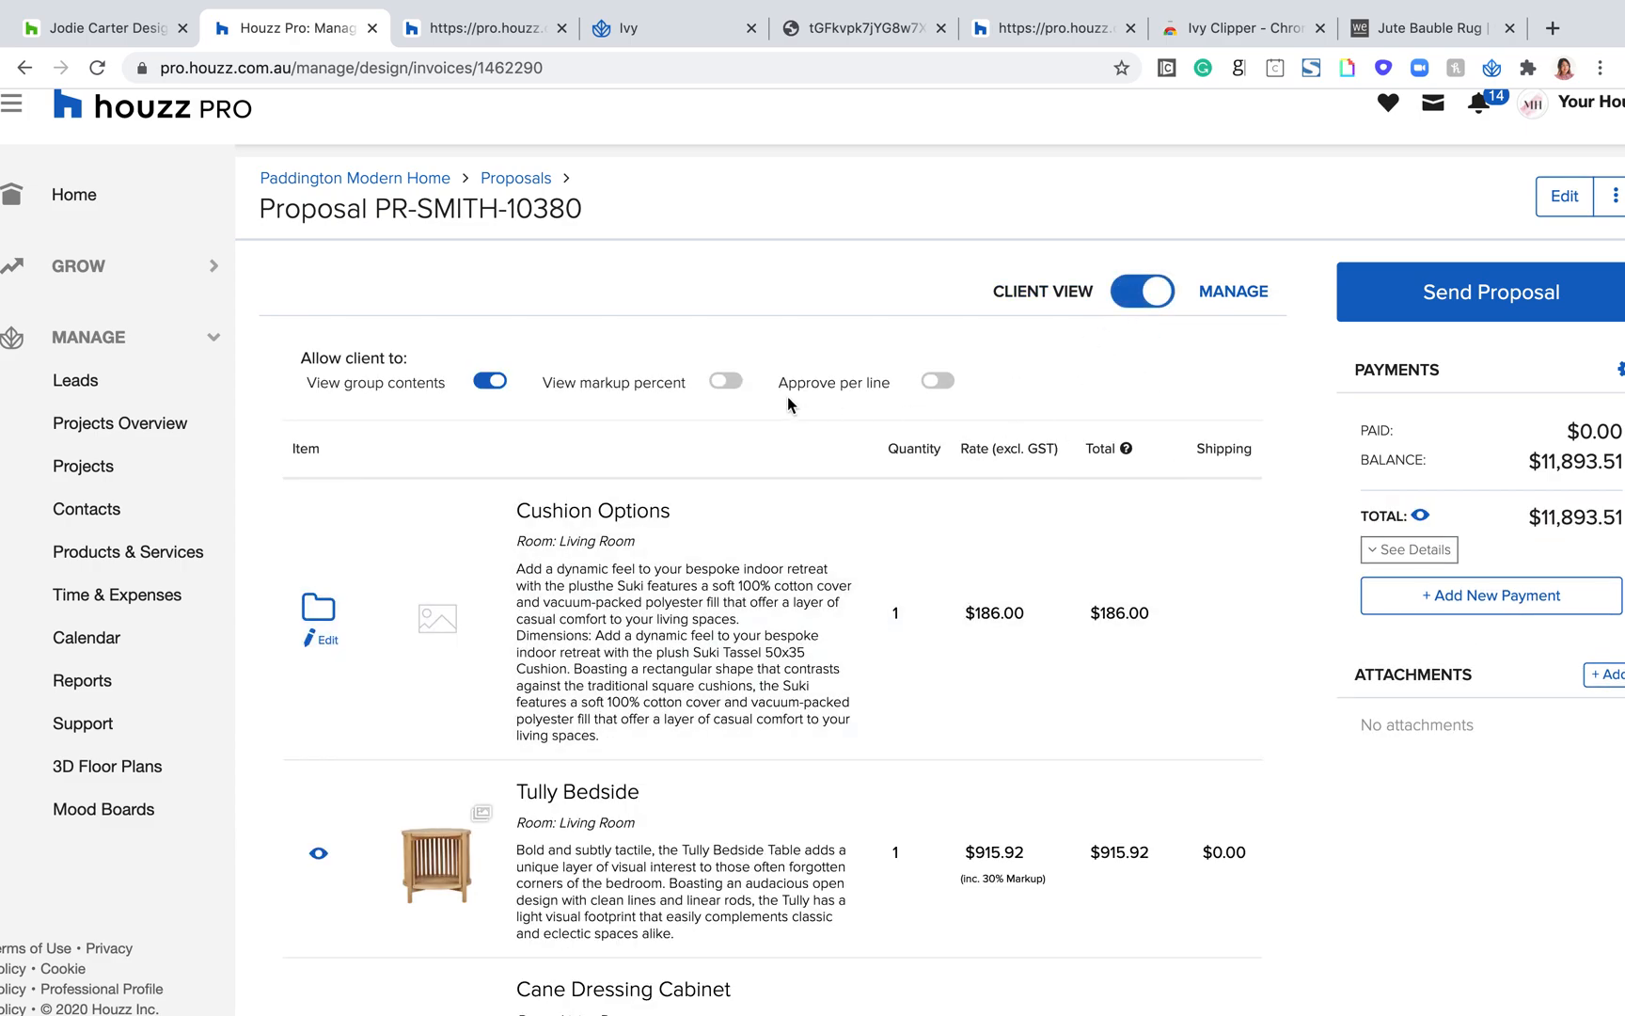
{"action": "left_click", "coordinate": [721, 386]}
{"action": "left_click", "coordinate": [1156, 310]}
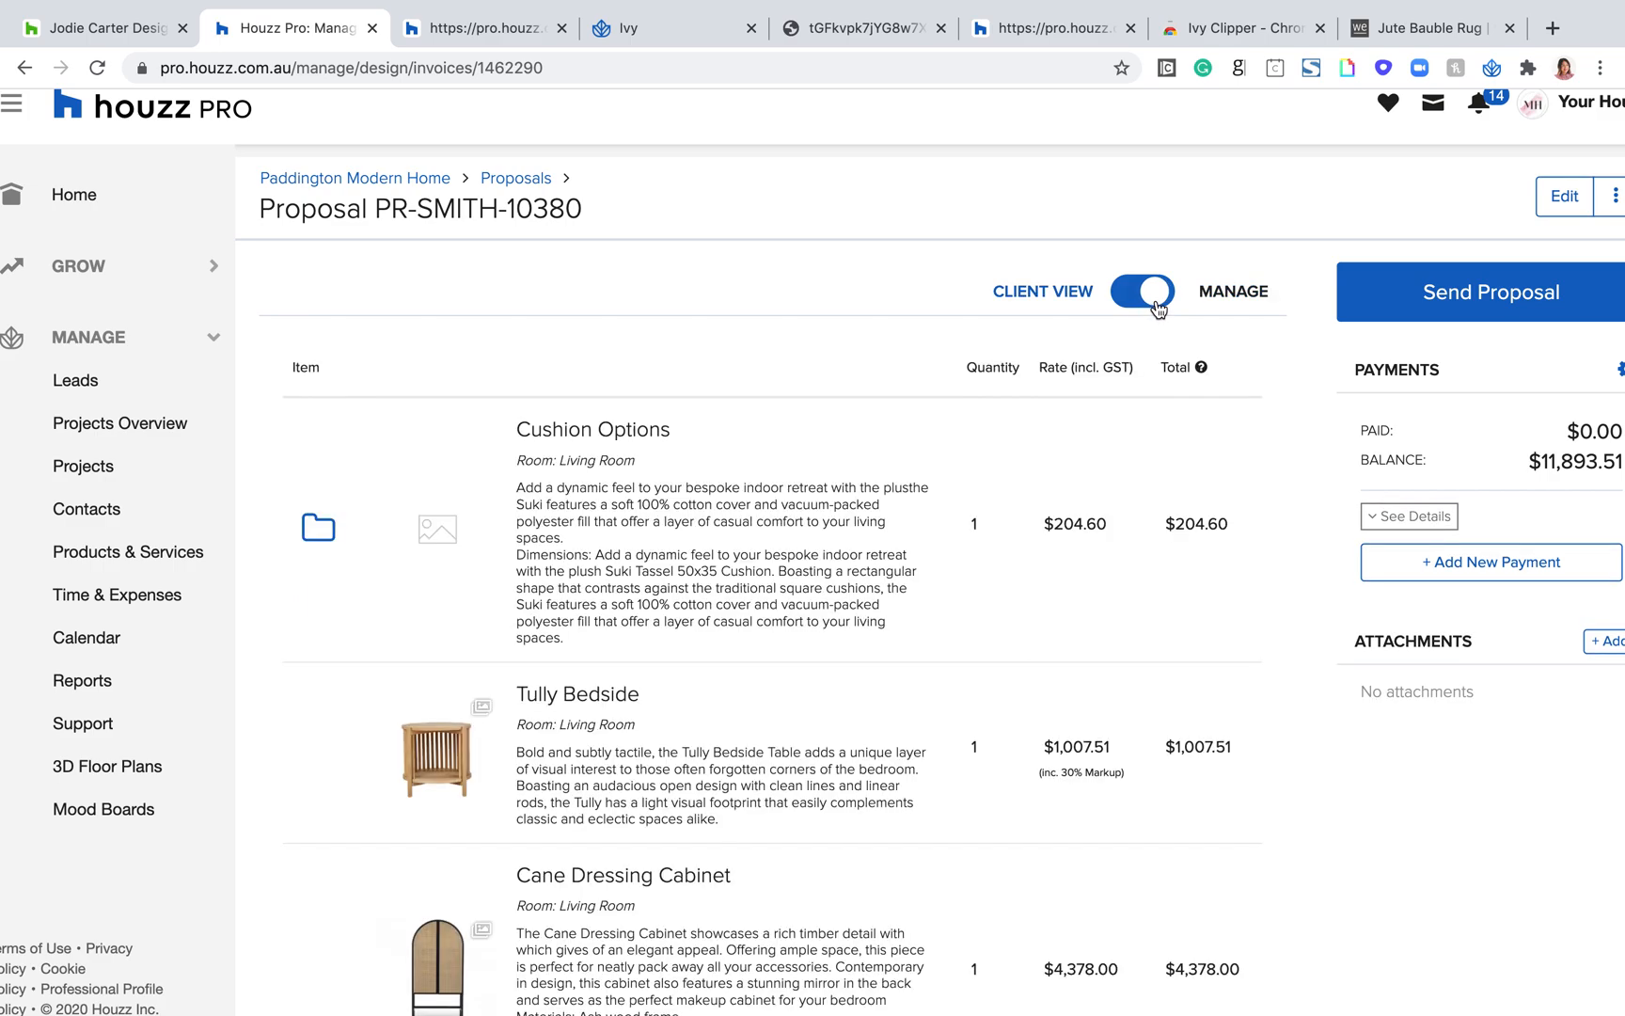
{"action": "left_click", "coordinate": [1156, 309]}
Step: Allow the client to approve the proposal per line
{"action": "triple_click", "coordinate": [870, 380]}
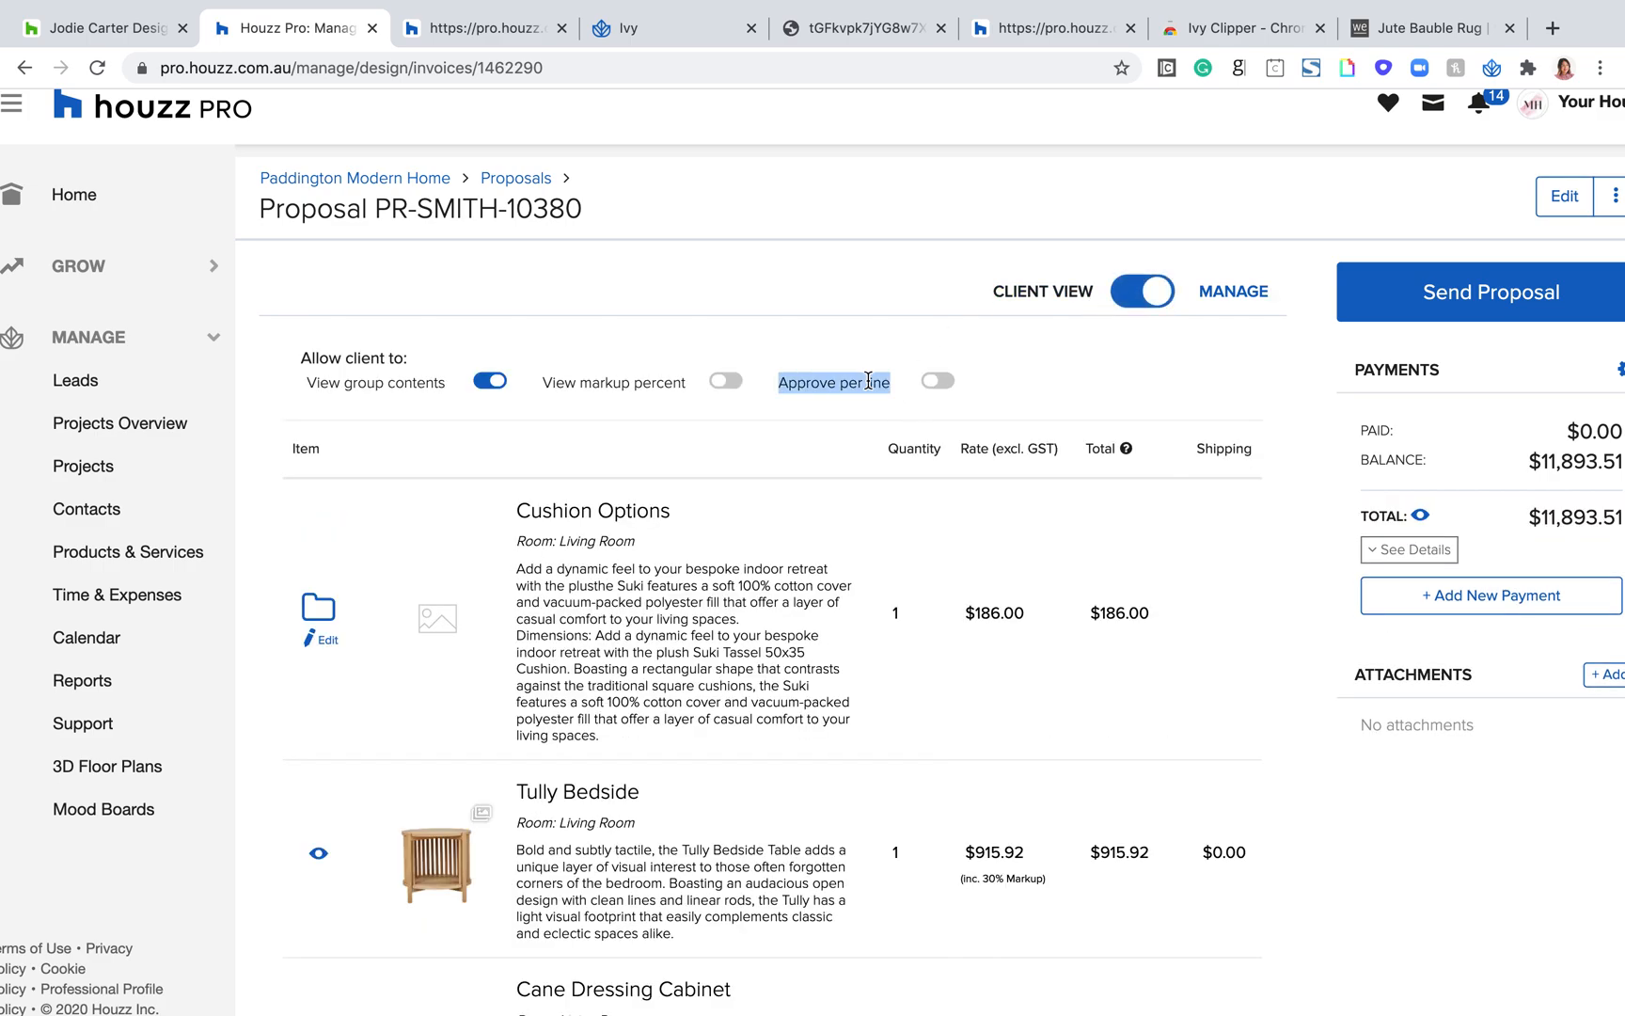
{"action": "left_click", "coordinate": [936, 382]}
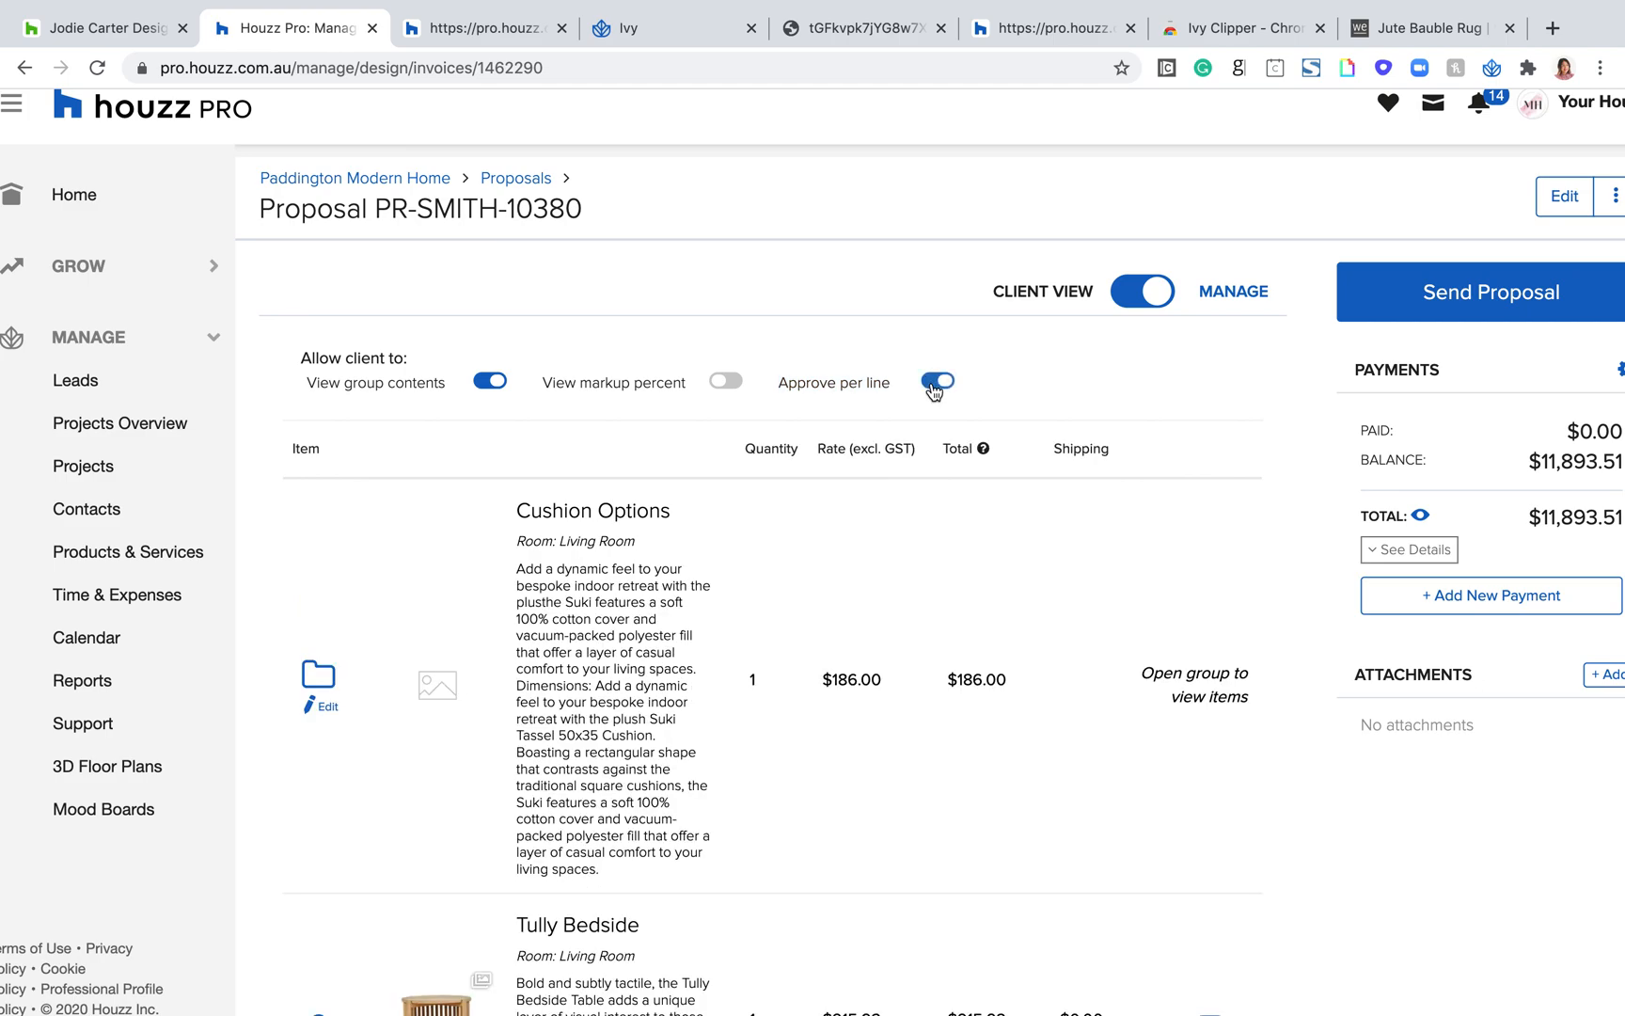
Step: Examine the approval switches on the individual proposal items, from the Cushion Options group down to the Willow Woven Buffet
{"action": "scroll", "coordinate": [1044, 536], "scroll_direction": "down", "scroll_amount": 5}
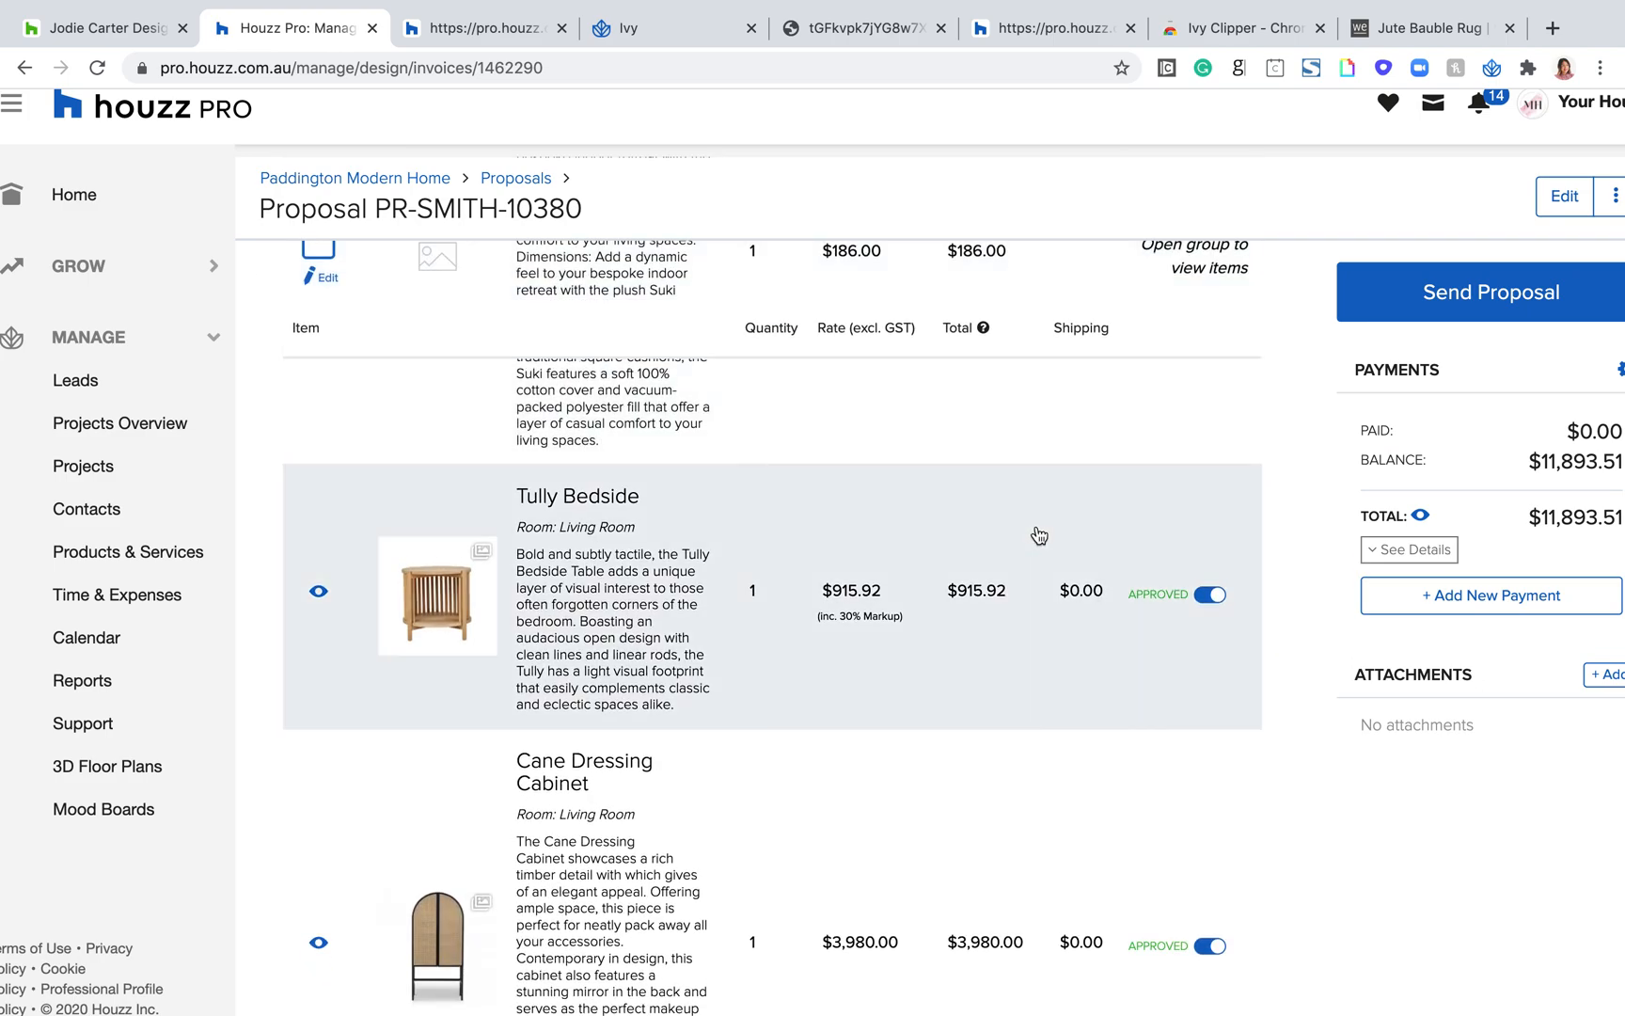
{"action": "scroll", "coordinate": [1176, 847], "scroll_direction": "down", "scroll_amount": 3}
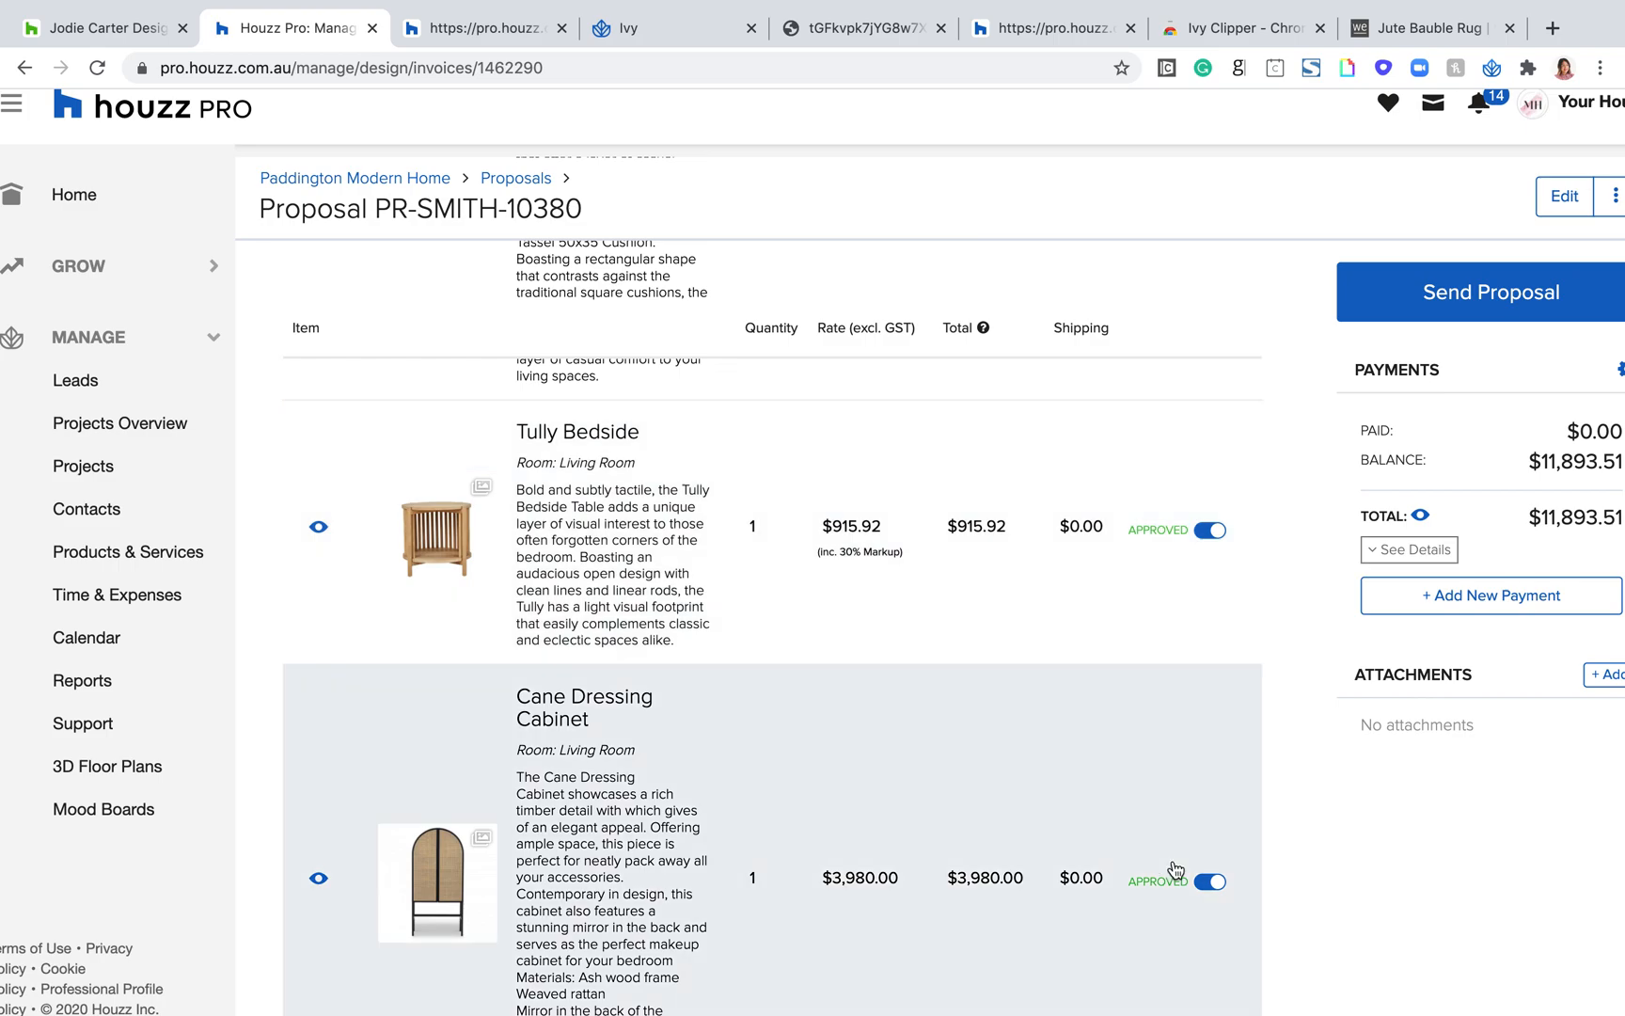
{"action": "scroll", "coordinate": [1166, 811], "scroll_direction": "down", "scroll_amount": 5}
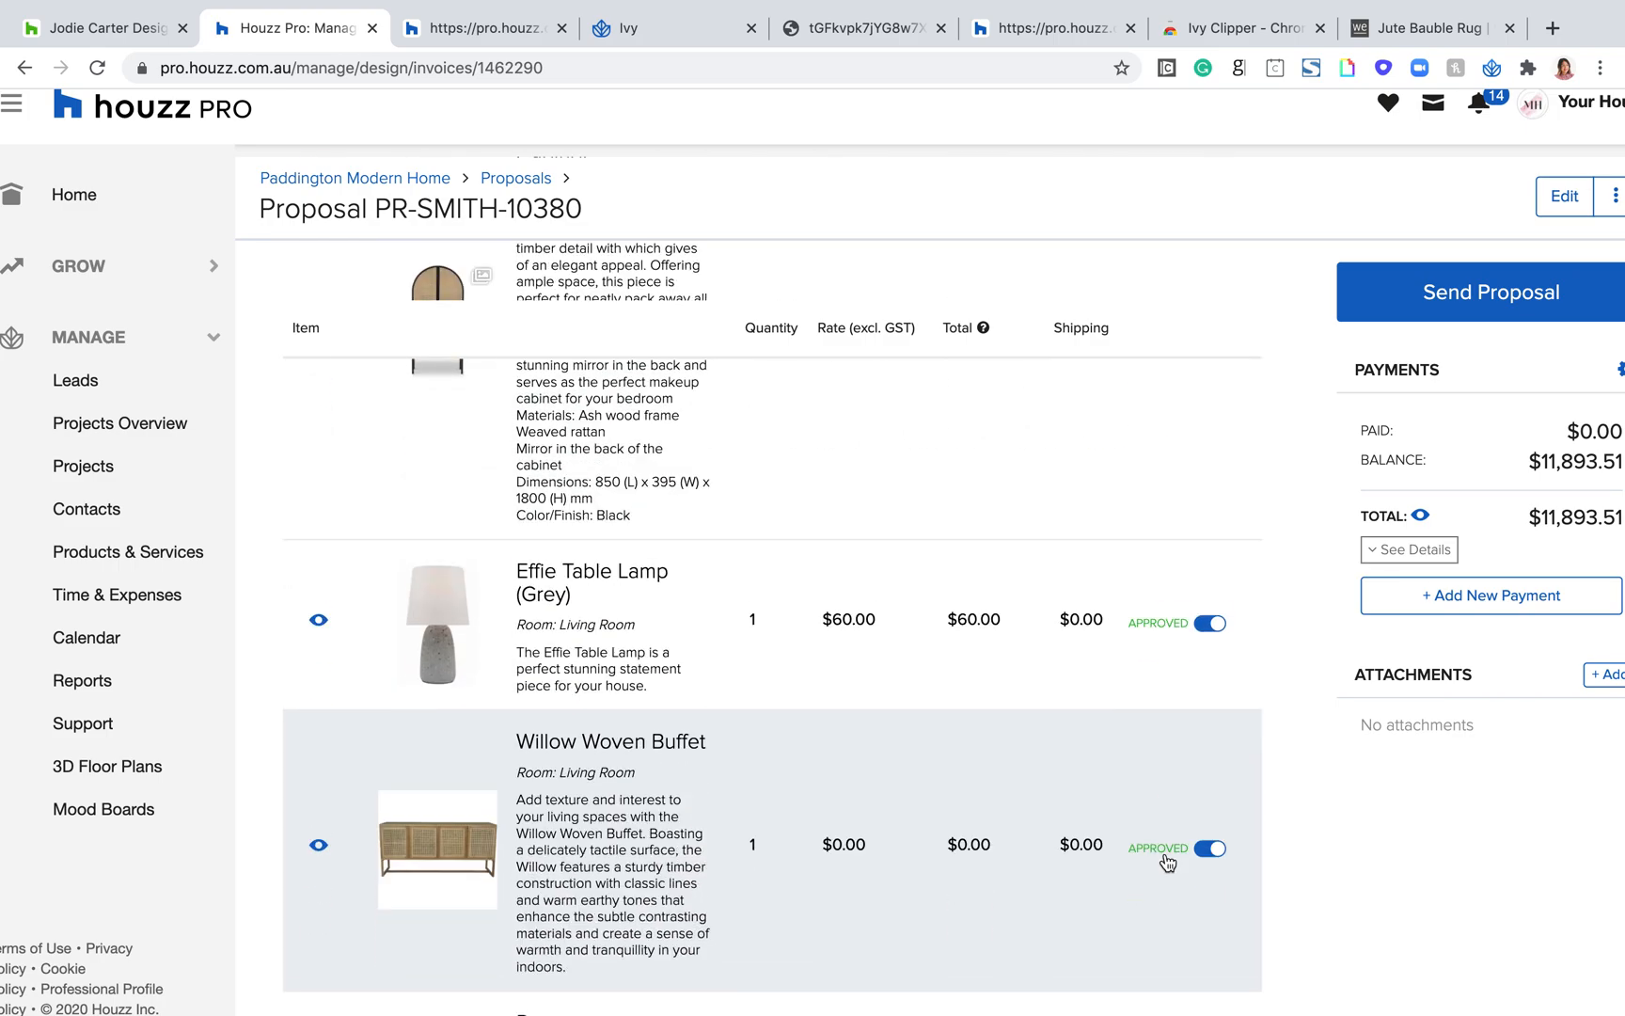
{"action": "scroll", "coordinate": [1176, 652], "scroll_direction": "right", "scroll_amount": 2}
{"action": "scroll", "coordinate": [1176, 726], "scroll_direction": "up", "scroll_amount": 4}
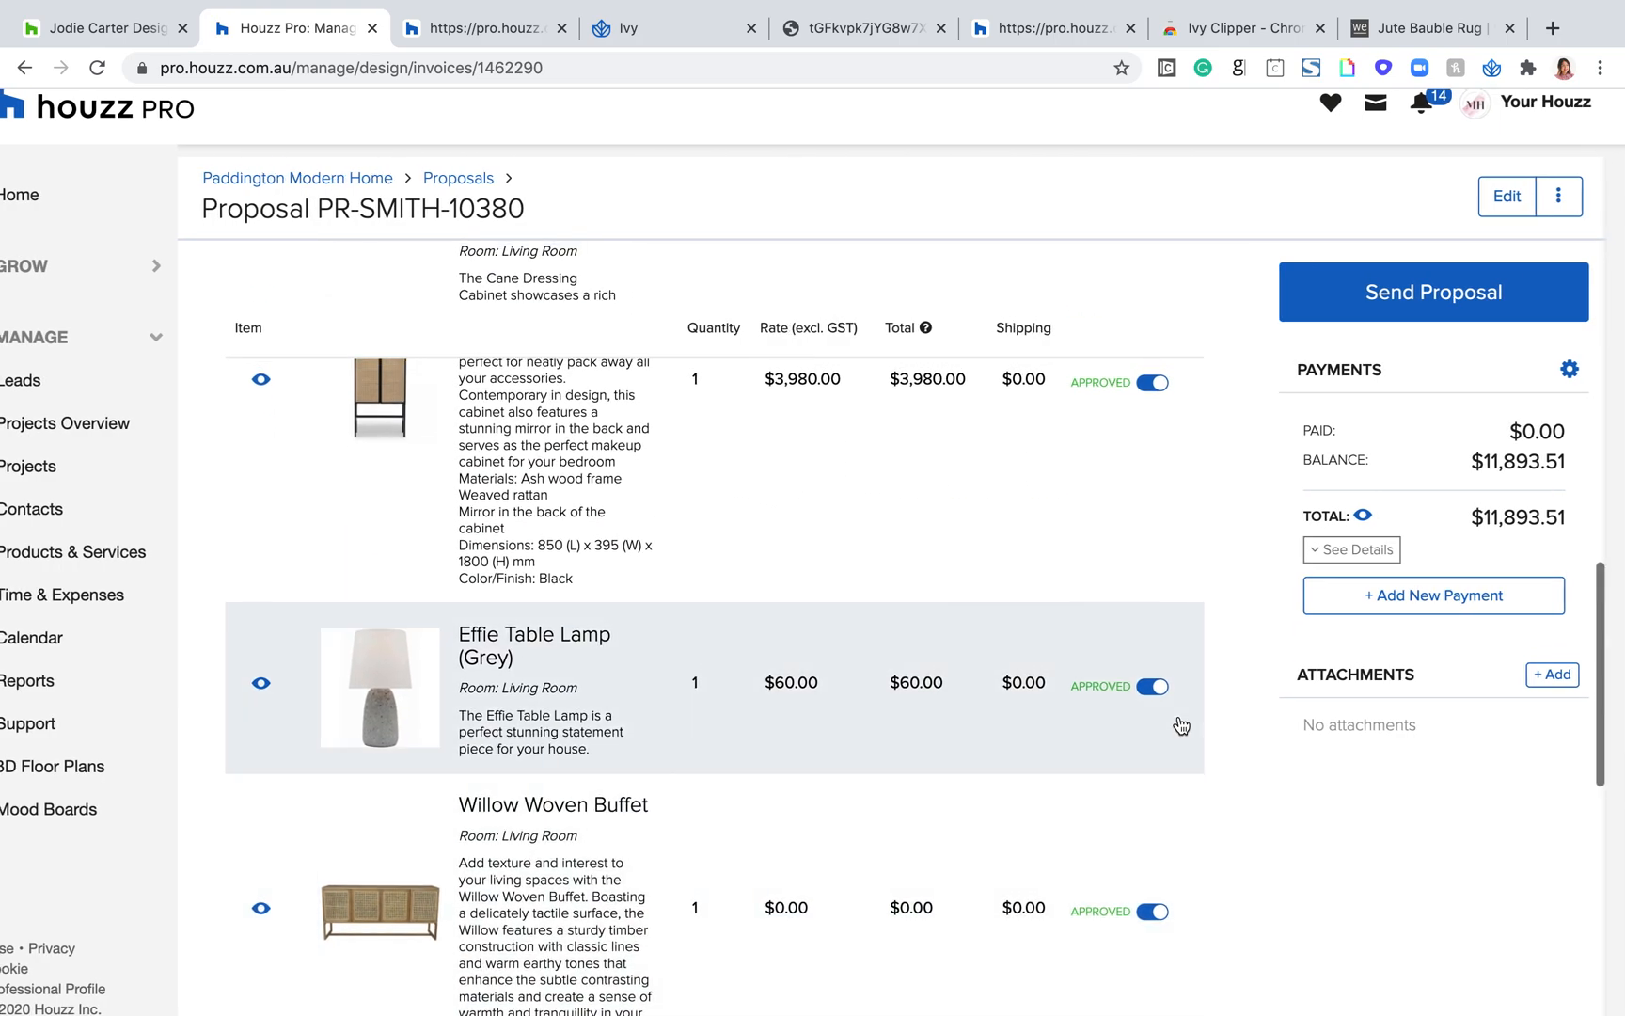
{"action": "scroll", "coordinate": [1180, 725], "scroll_direction": "up", "scroll_amount": 8}
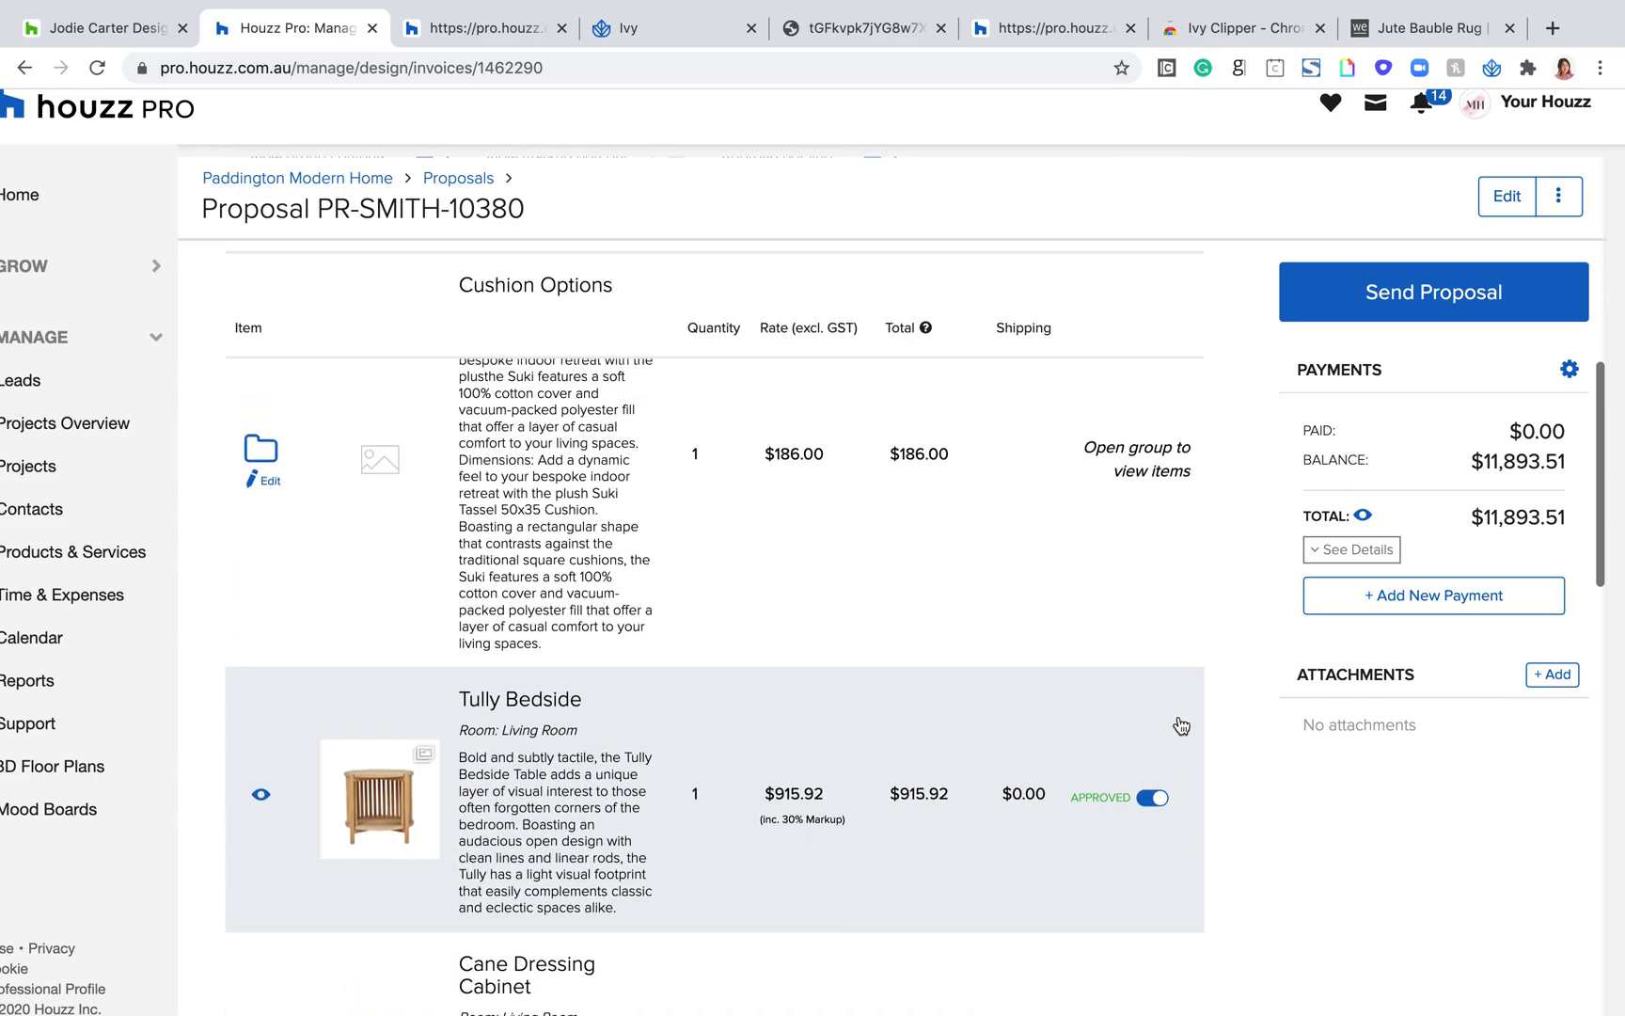
{"action": "scroll", "coordinate": [1181, 725], "scroll_direction": "up", "scroll_amount": 1}
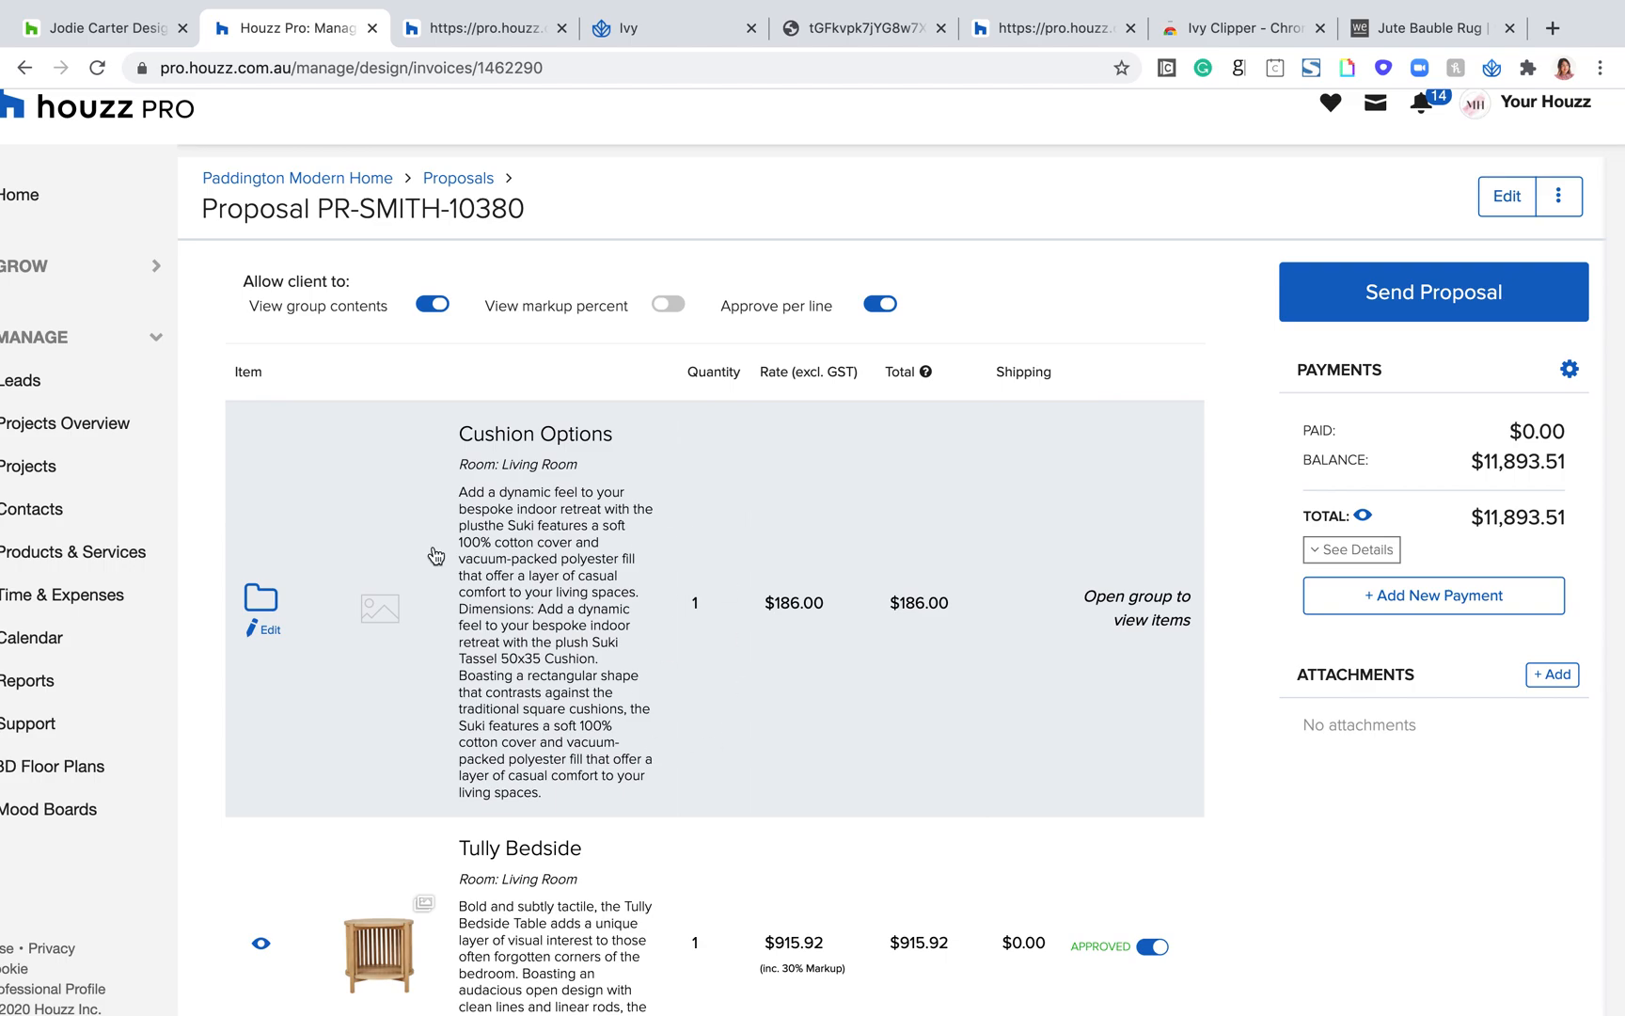
{"action": "scroll", "coordinate": [964, 704], "scroll_direction": "down", "scroll_amount": 2}
{"action": "scroll", "coordinate": [965, 704], "scroll_direction": "up", "scroll_amount": 2}
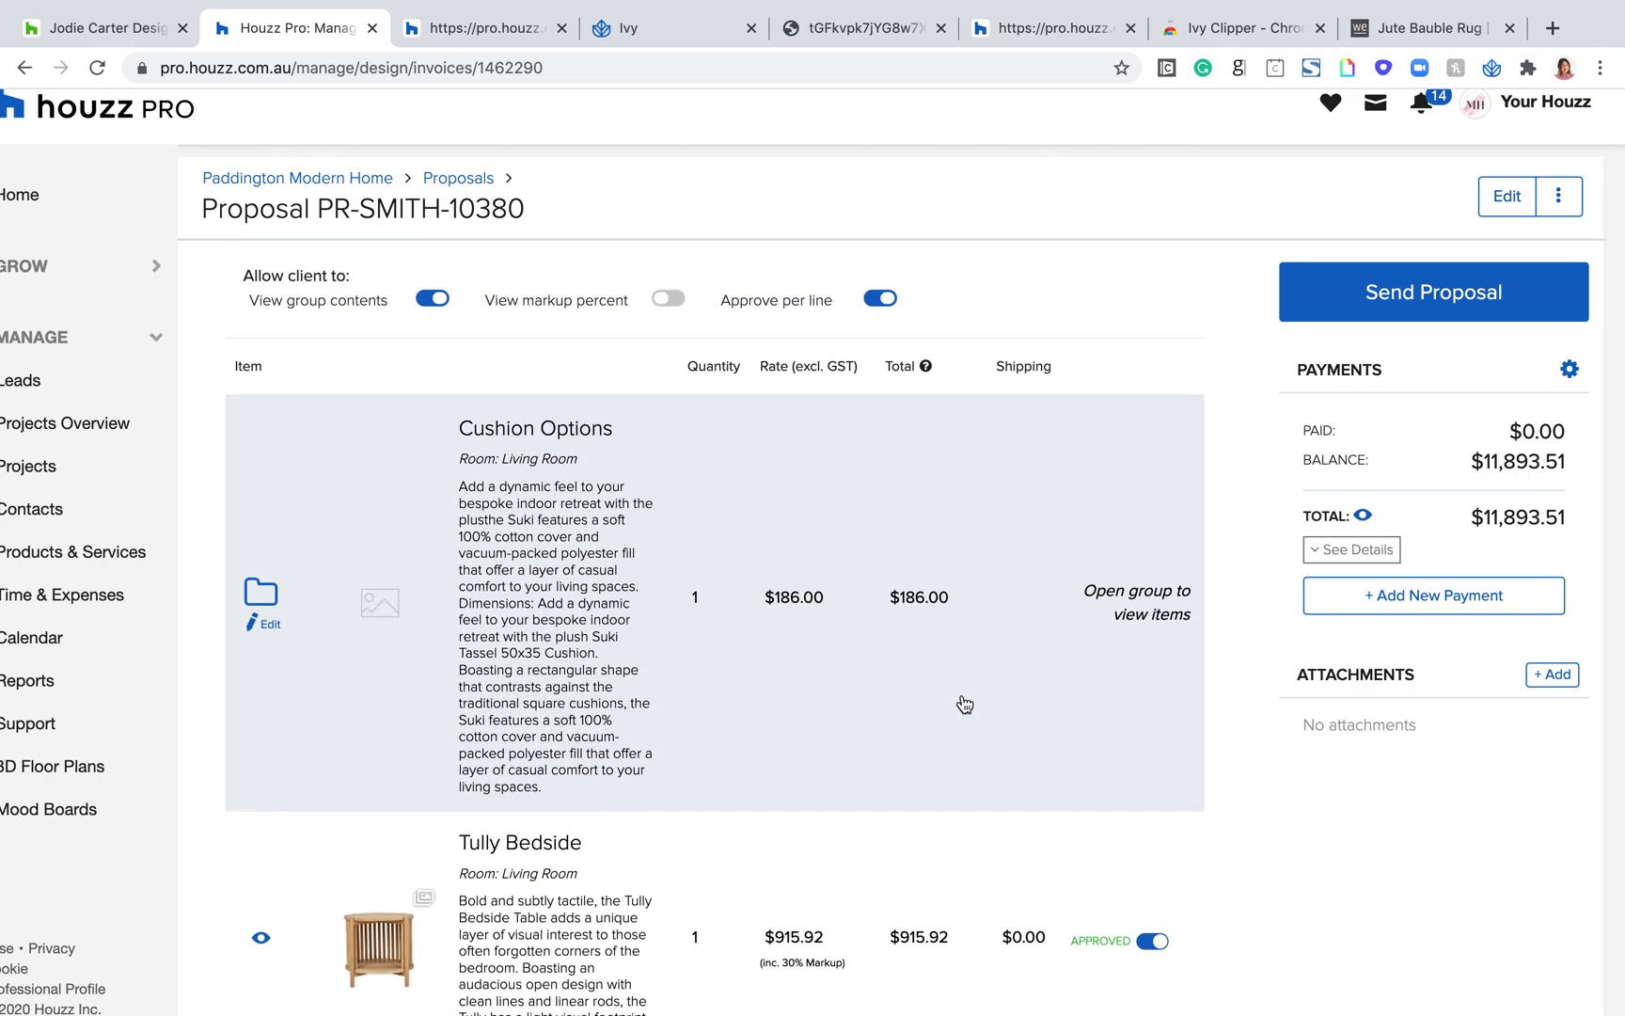
Step: Preview the client's approval page from the Send Proposal form and check the proposal total below the items
{"action": "left_click", "coordinate": [1543, 300]}
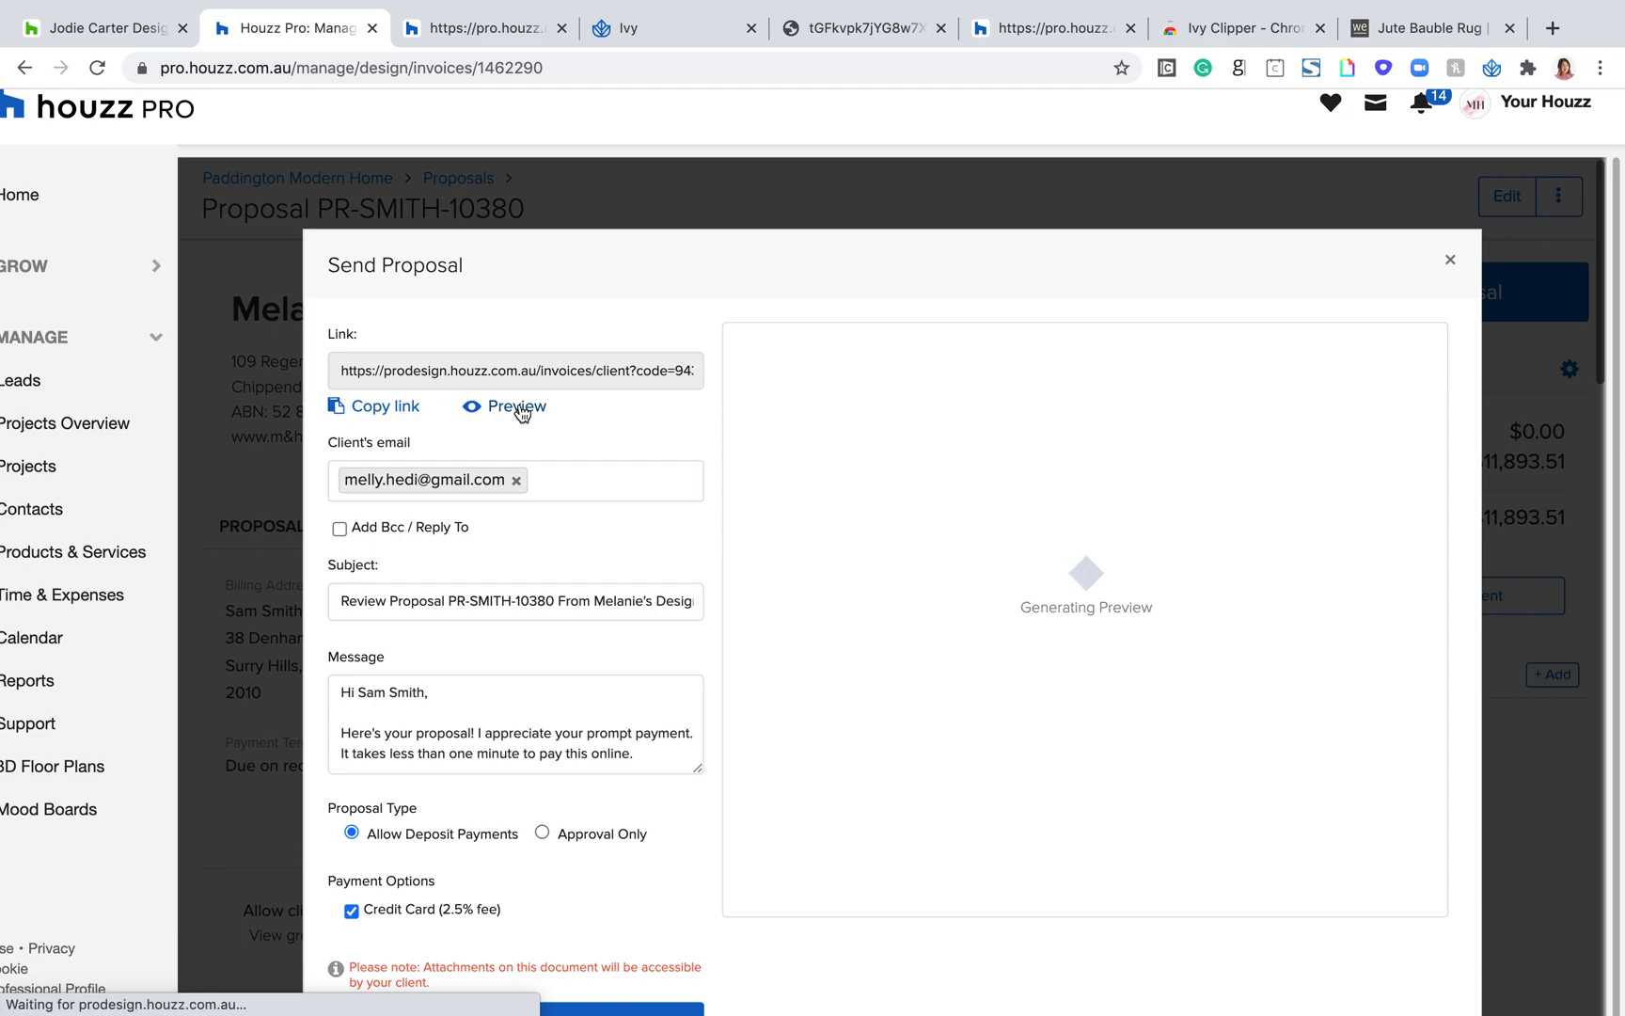
{"action": "left_click", "coordinate": [518, 407]}
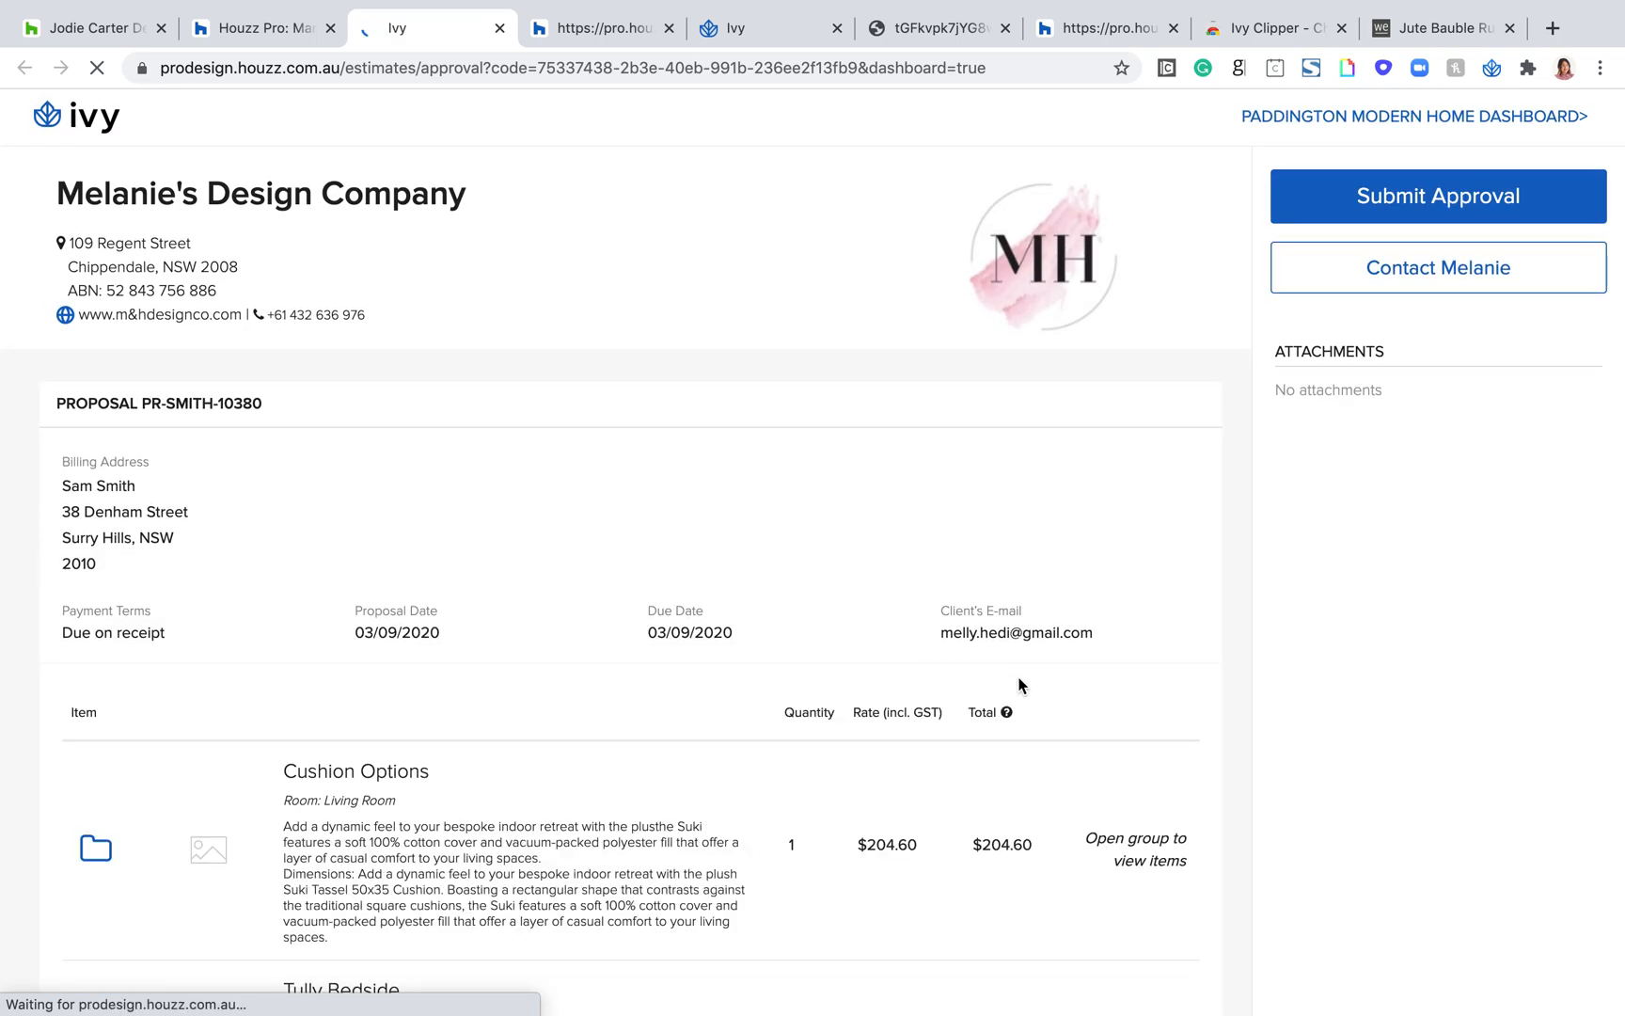
{"action": "scroll", "coordinate": [1019, 685], "scroll_direction": "down", "scroll_amount": 10}
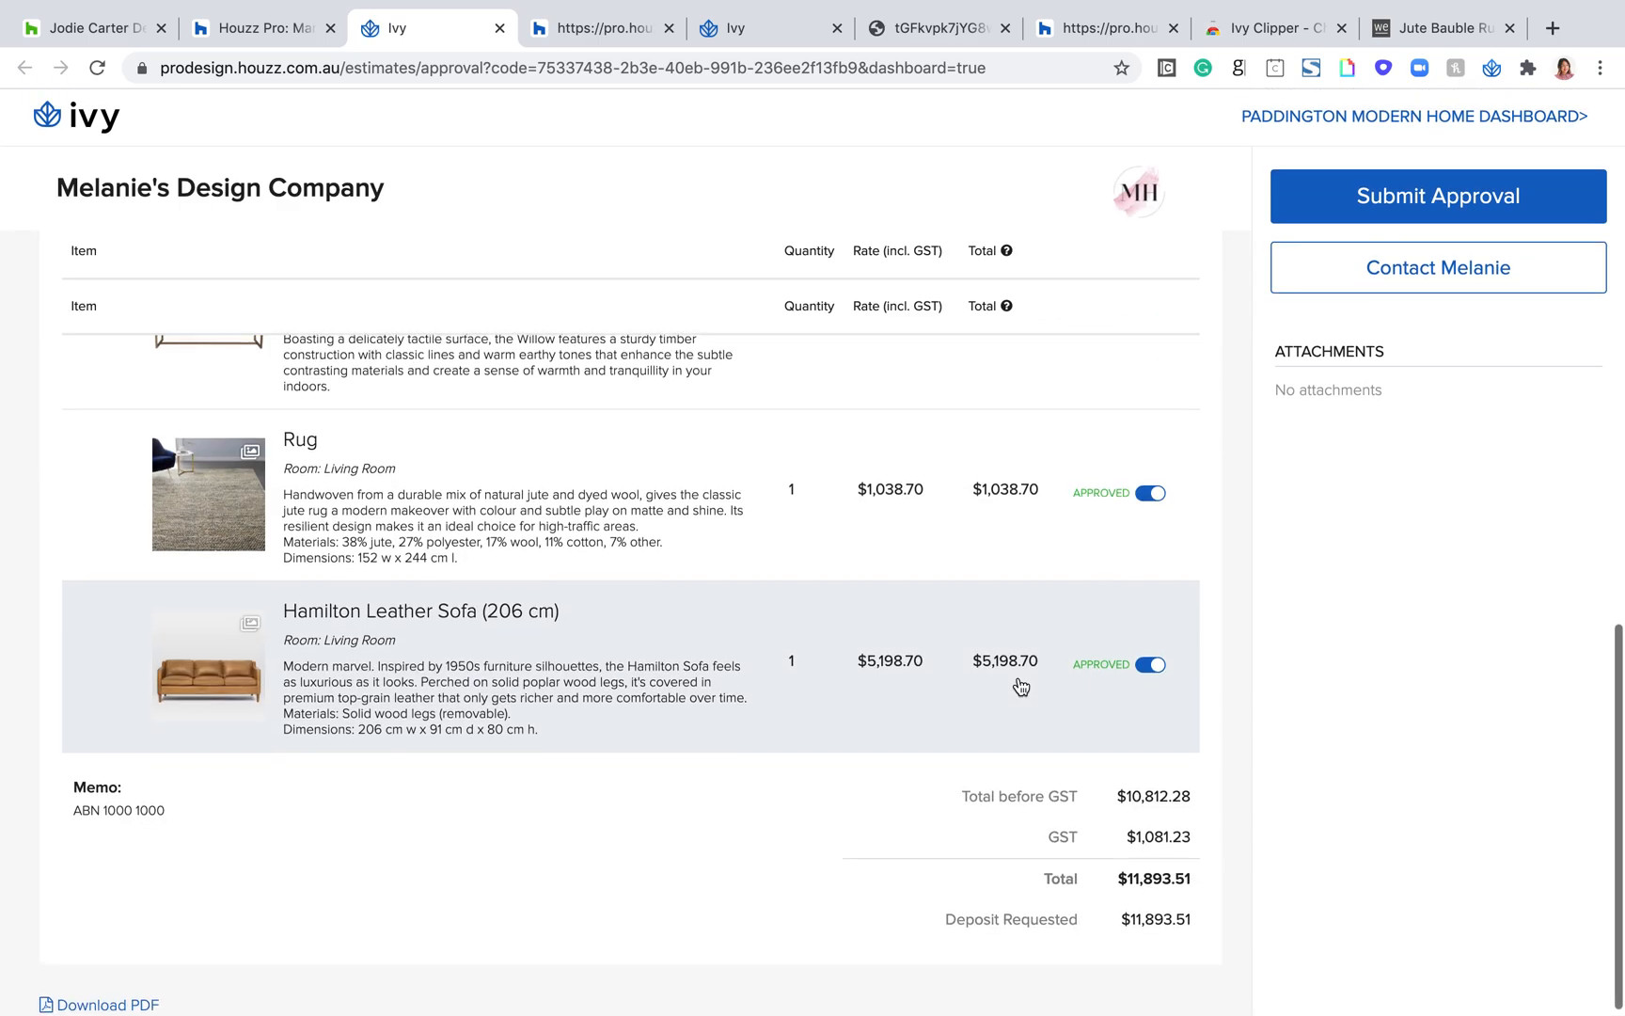
{"action": "left_click_drag", "start_coordinate": [1198, 874], "coordinate": [1122, 869]}
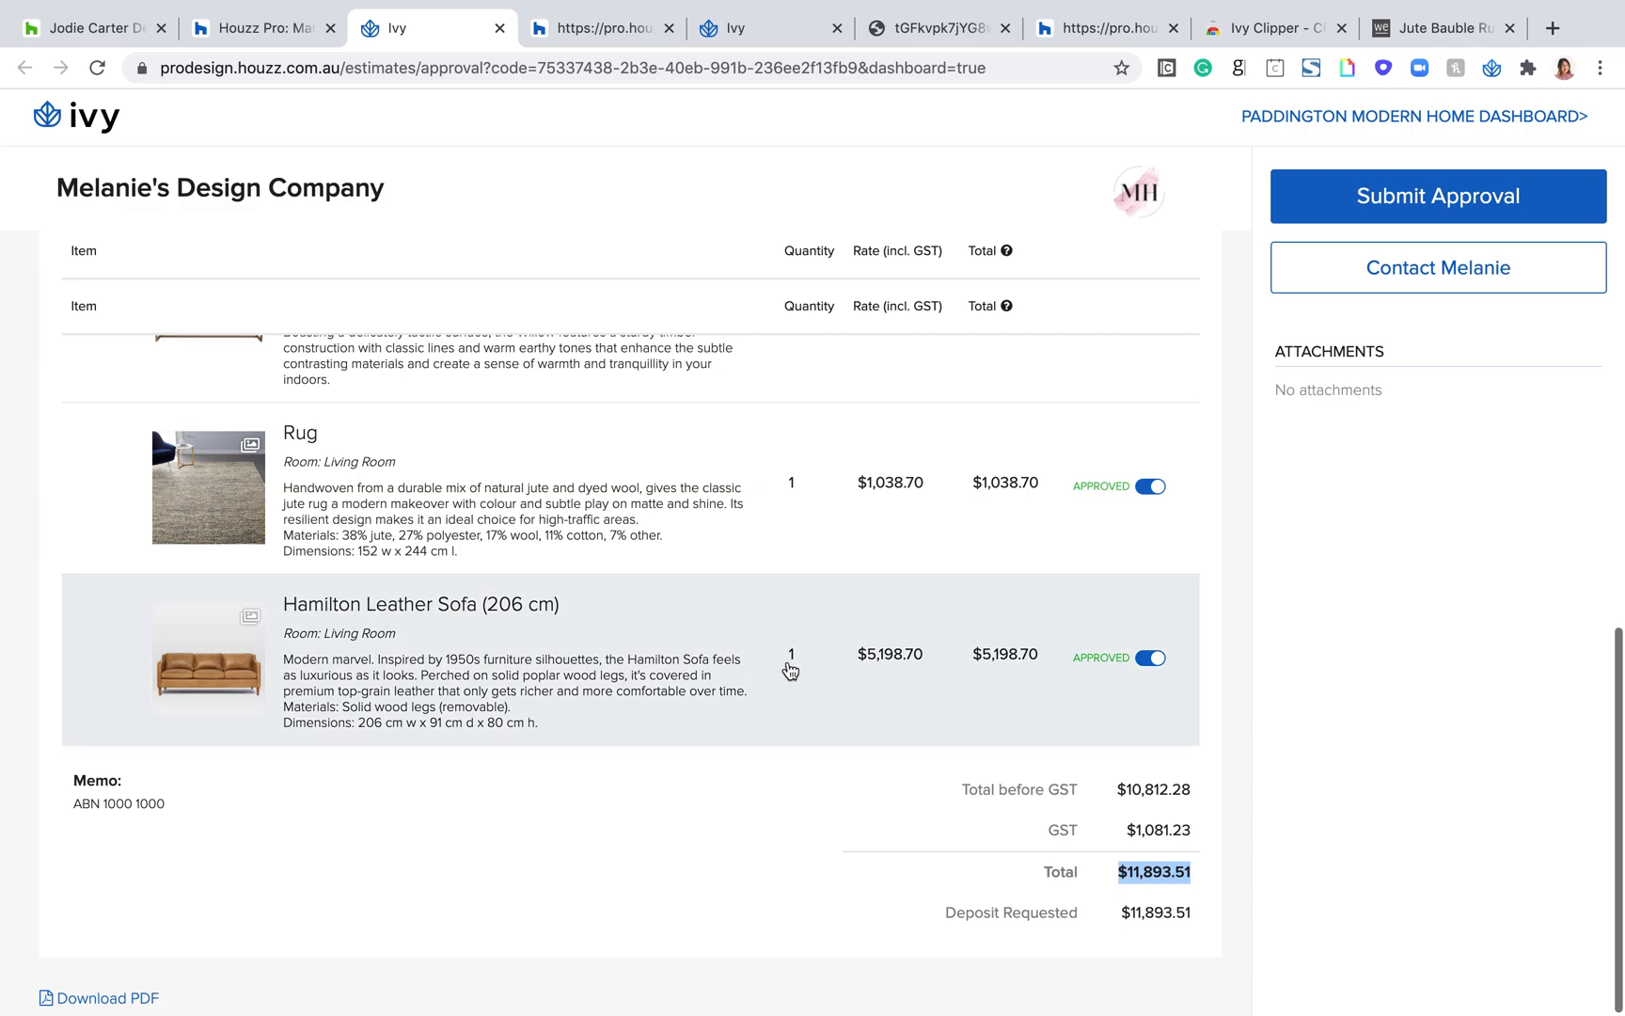
Step: Expand Cushion Options on the client page and browse the item details from Suki Tassel 50x35cm Cushion to Tully Bedside, then close them
{"action": "scroll", "coordinate": [790, 666], "scroll_direction": "up", "scroll_amount": 10}
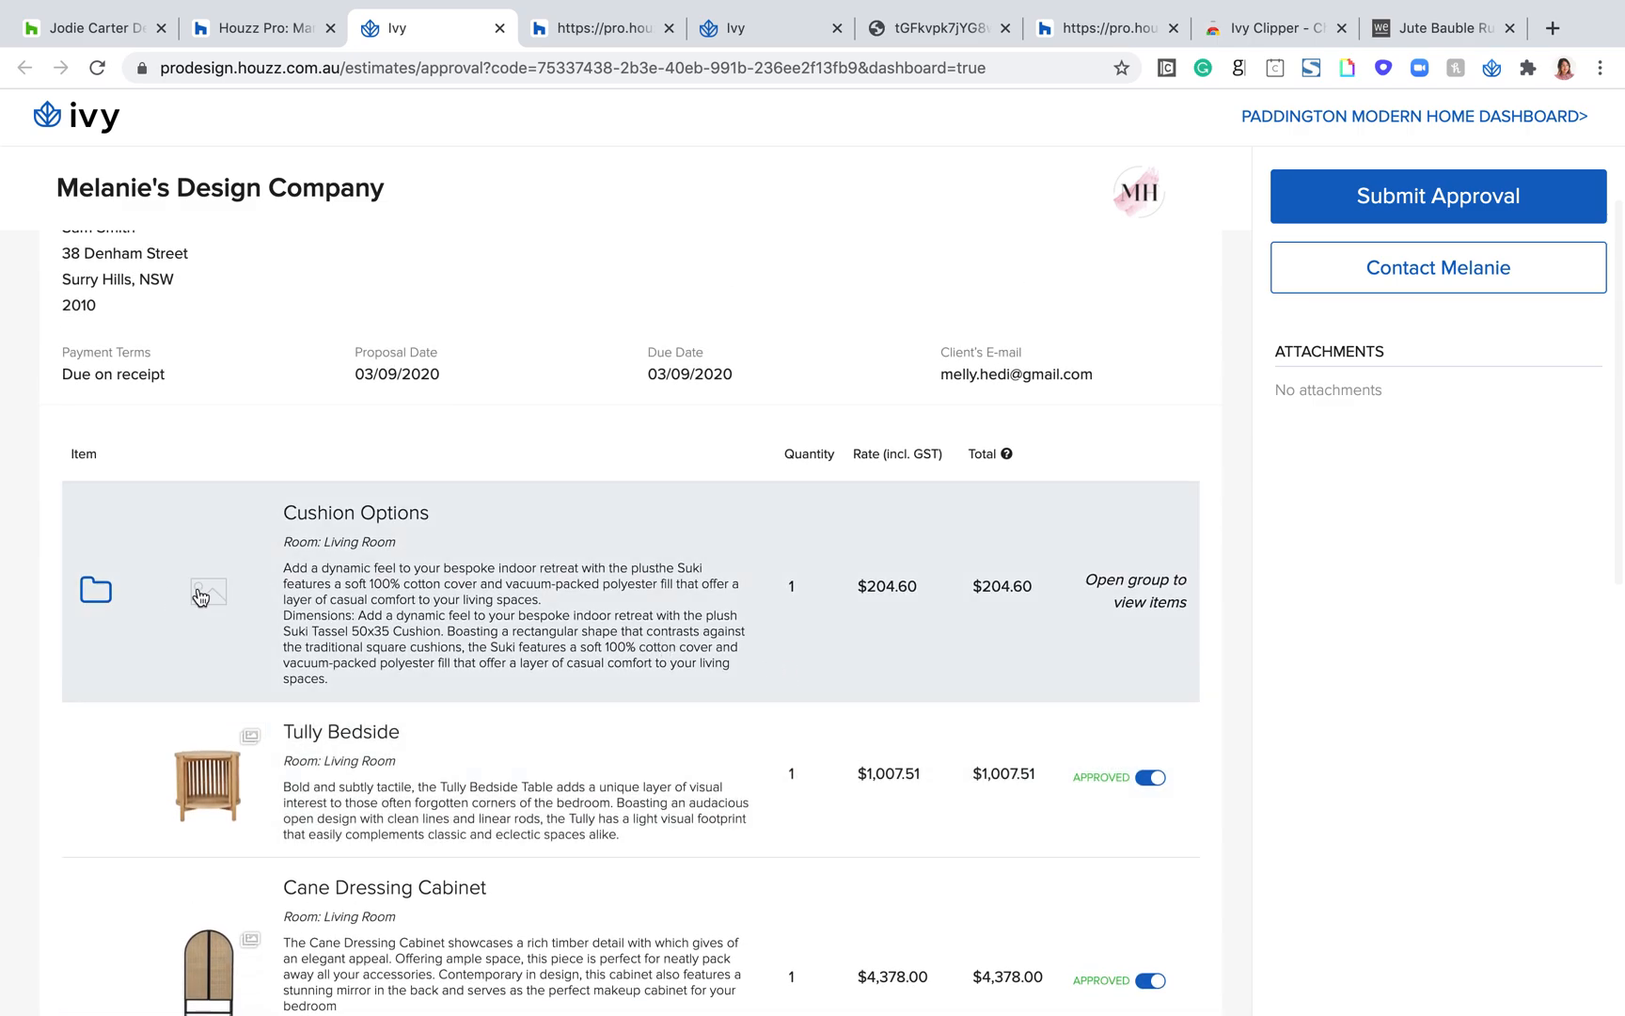
{"action": "left_click", "coordinate": [96, 590]}
{"action": "scroll", "coordinate": [776, 625], "scroll_direction": "down", "scroll_amount": 2}
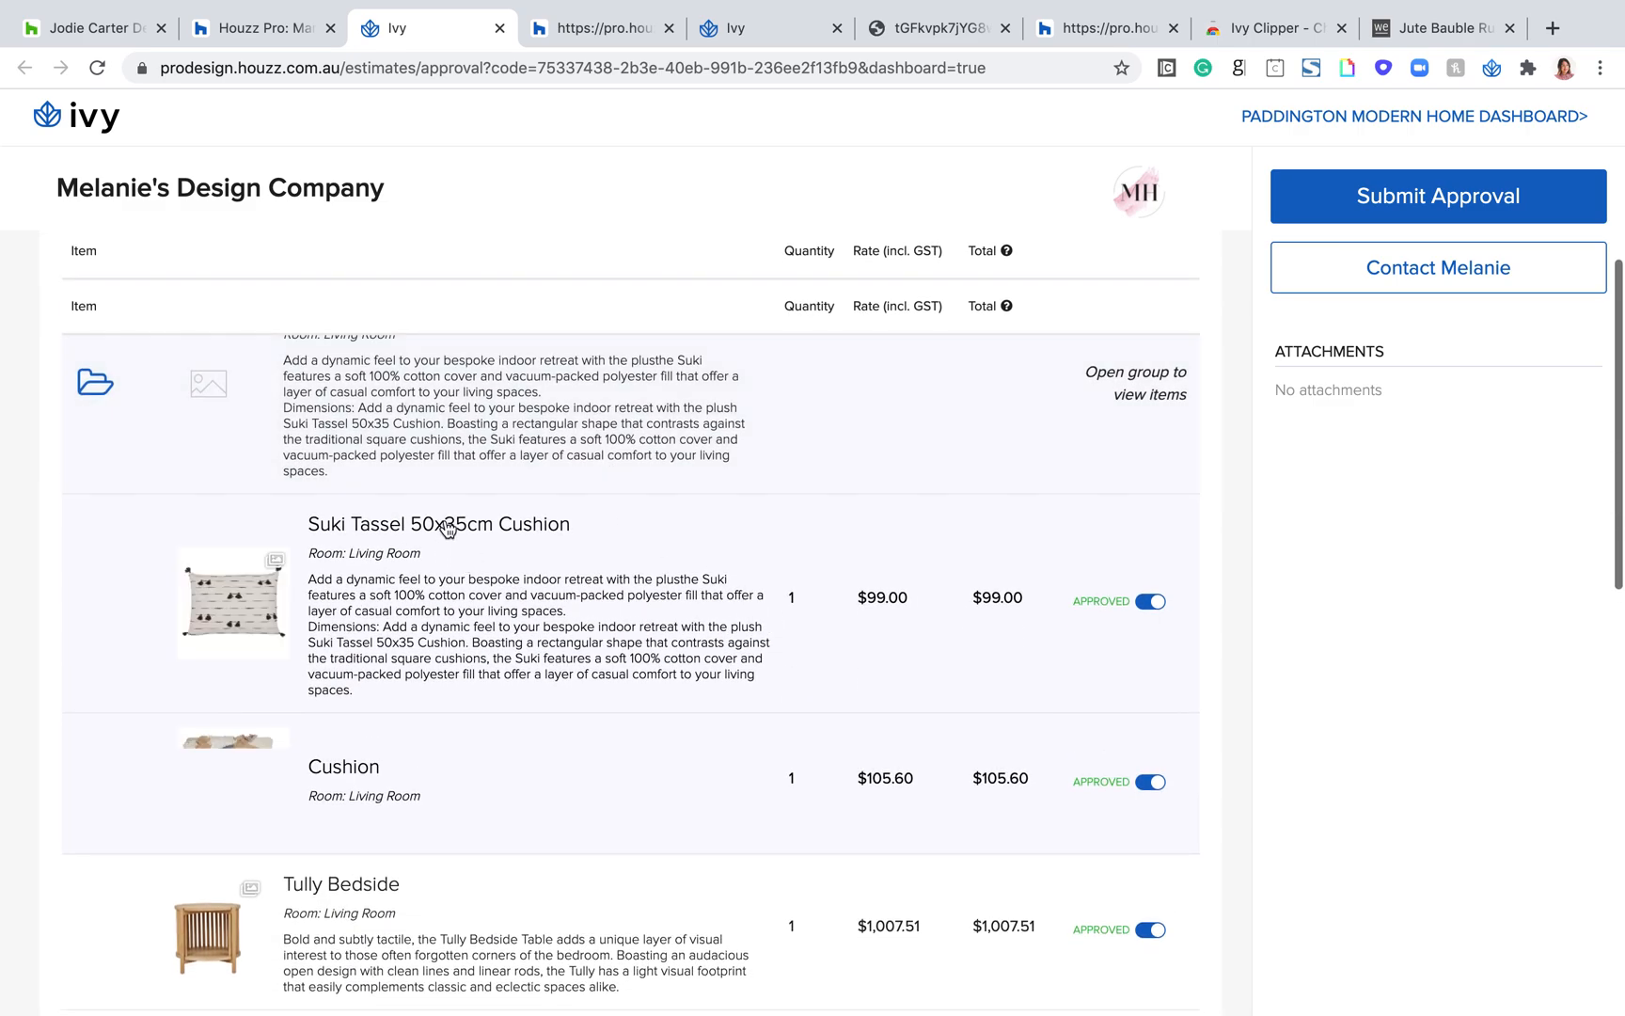
{"action": "left_click_drag", "start_coordinate": [576, 528], "coordinate": [366, 515]}
{"action": "left_click", "coordinate": [367, 516]}
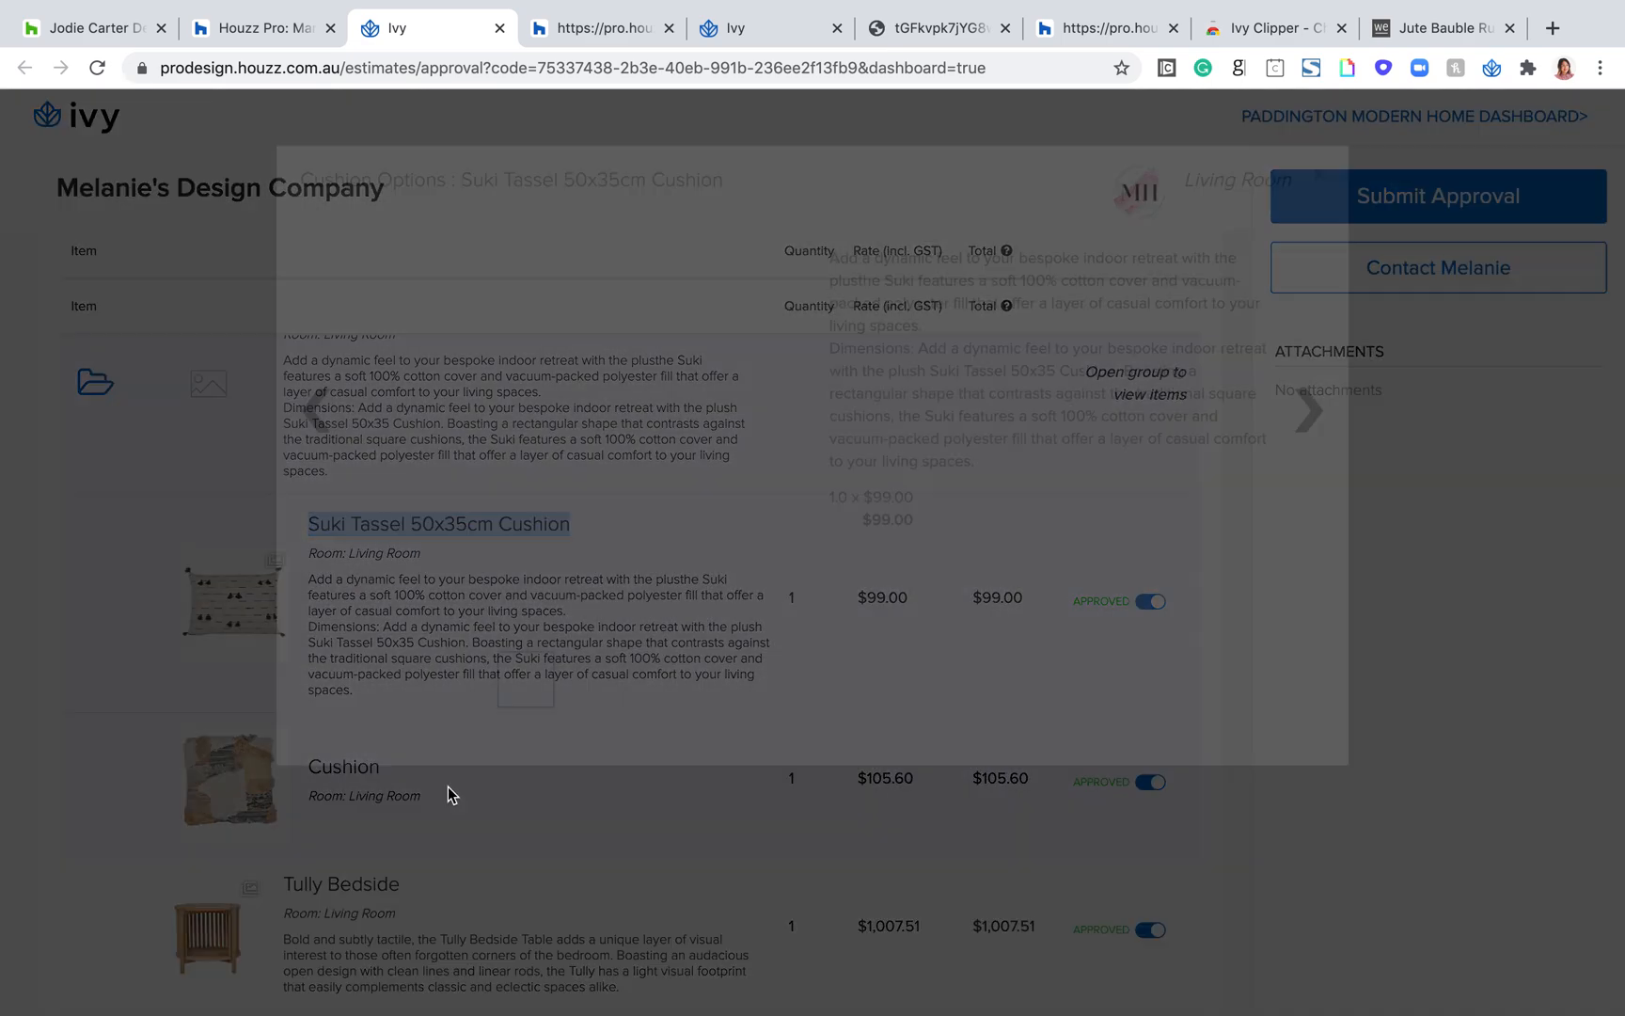
{"action": "left_click", "coordinate": [1309, 411]}
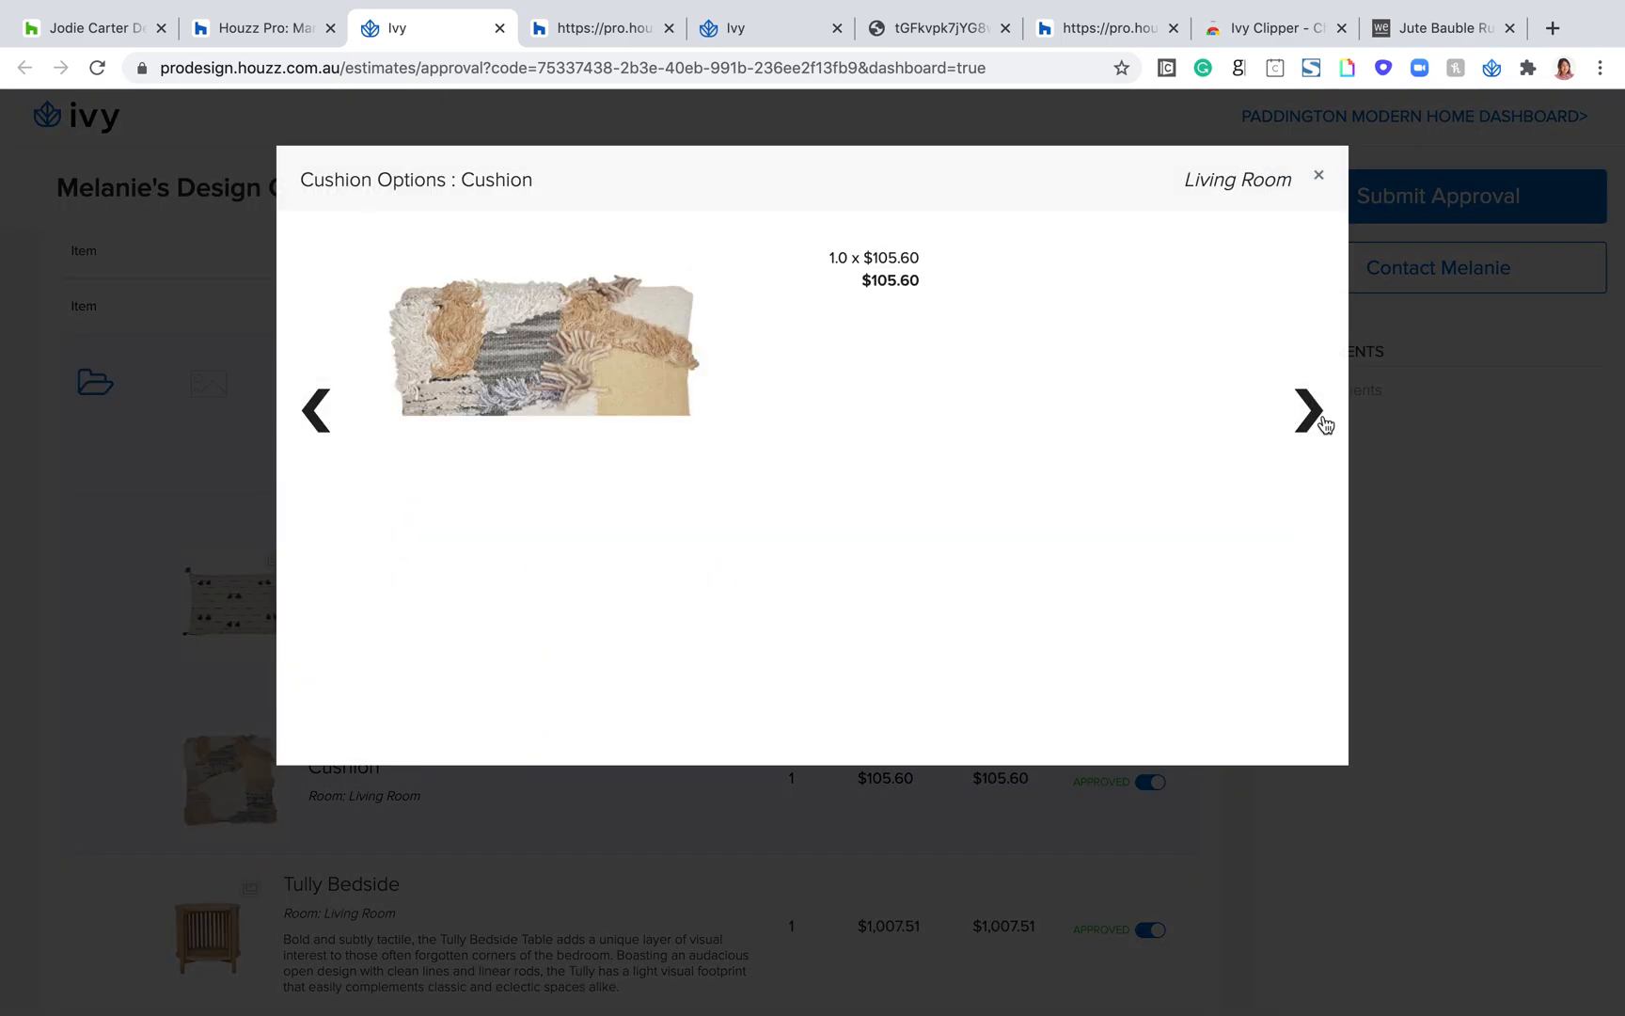
{"action": "left_click", "coordinate": [1309, 411]}
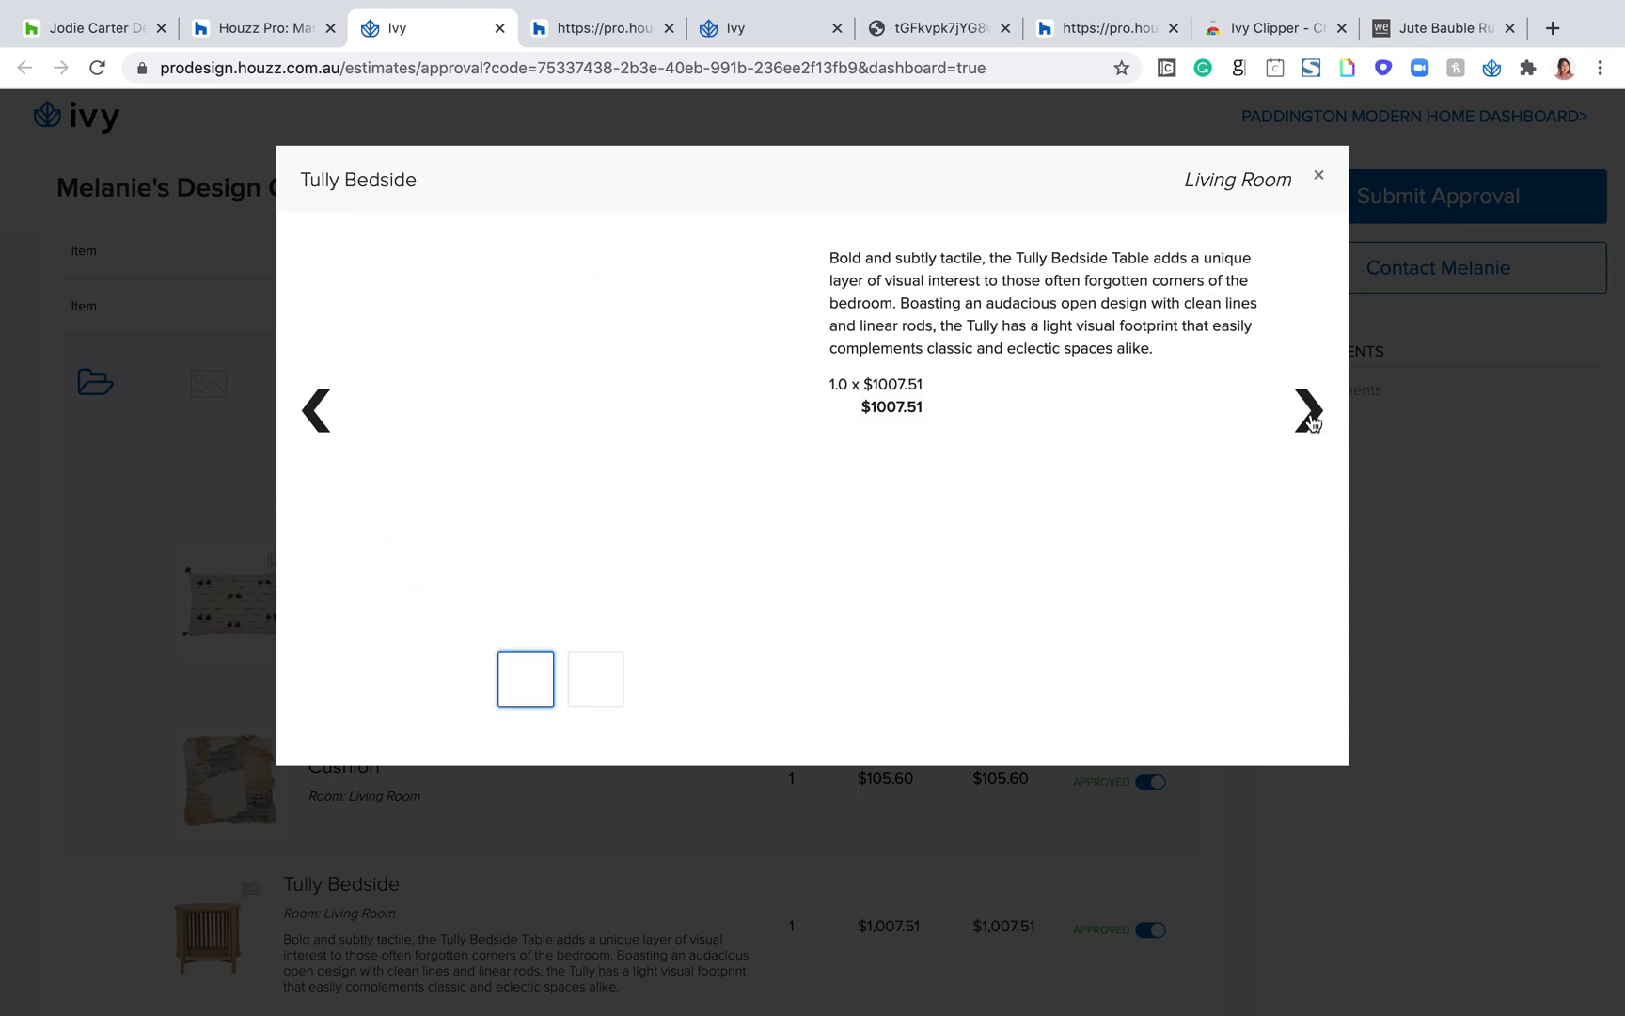
{"action": "left_click", "coordinate": [1320, 176]}
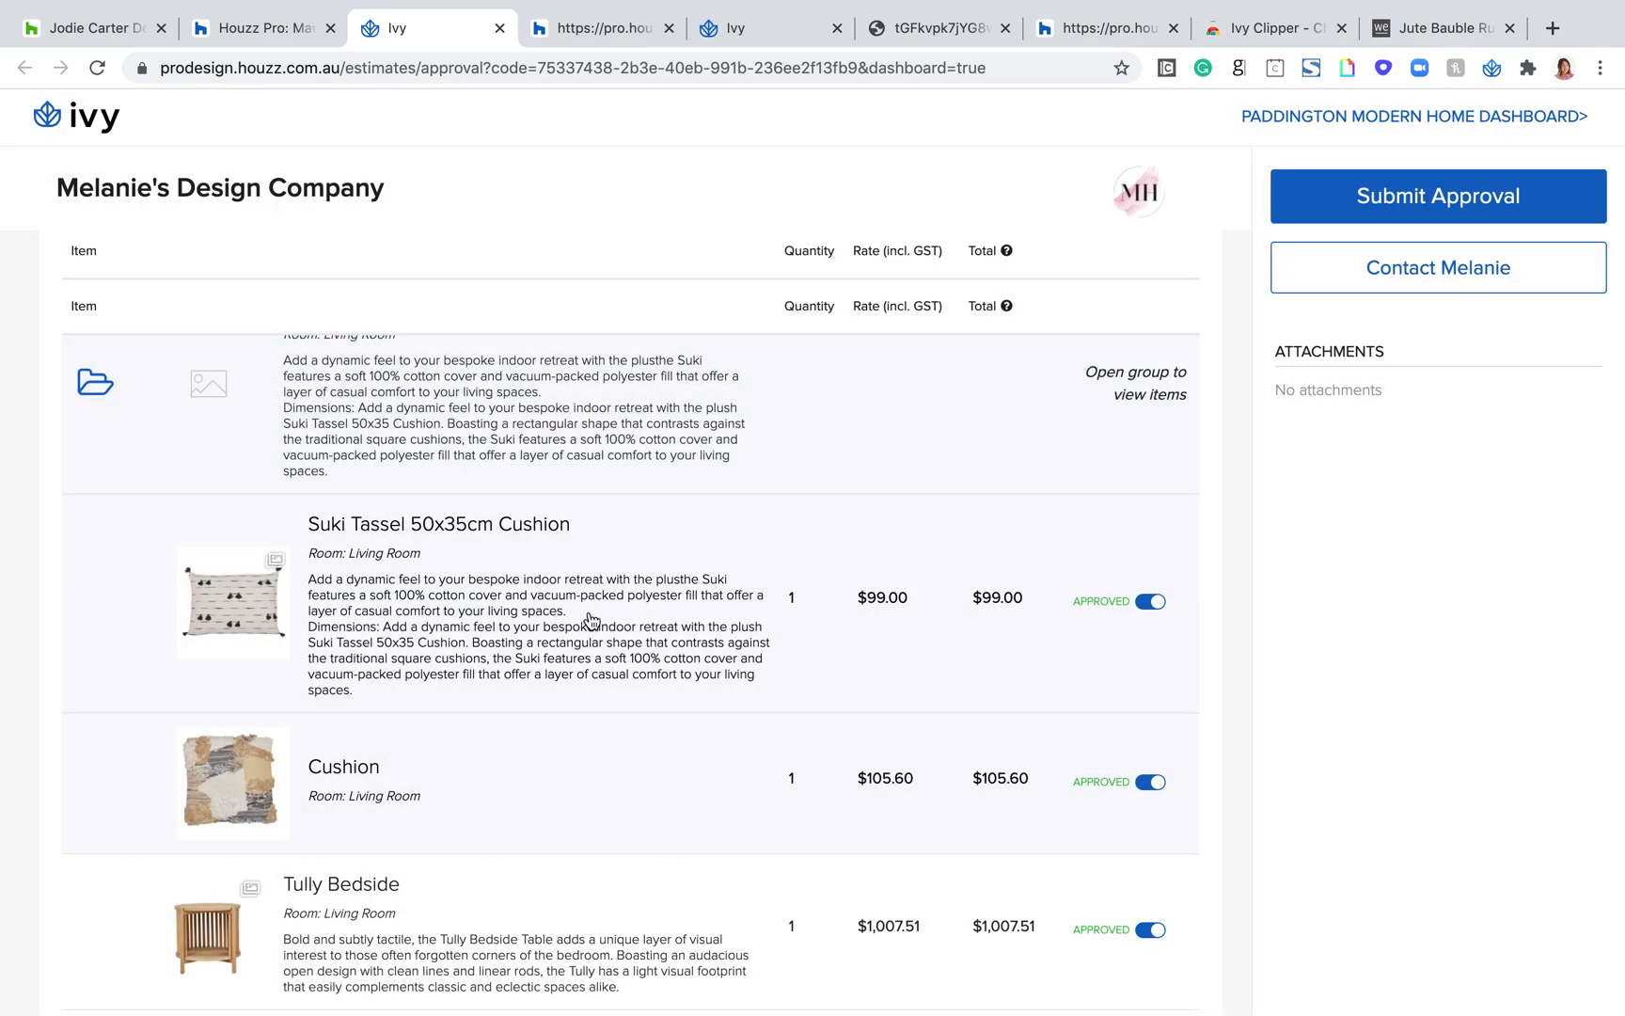
Step: View the second product image of the Suki Tassel 50x35cm Cushion, then close its details
{"action": "left_click", "coordinate": [213, 598]}
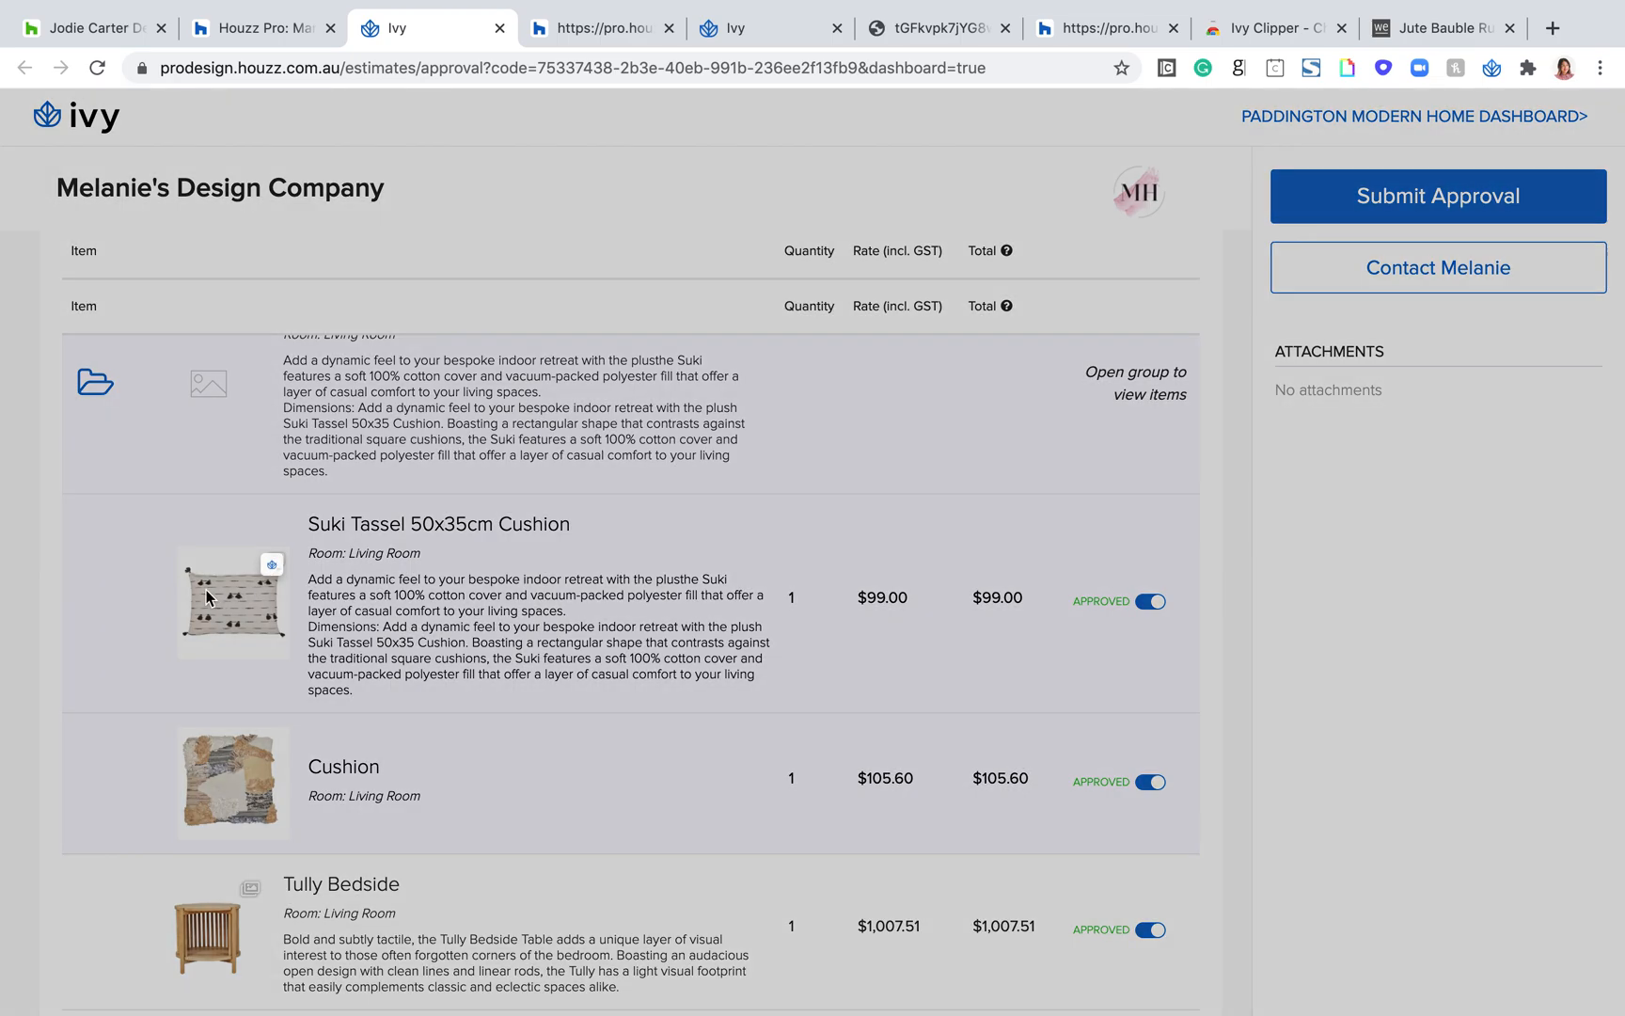
{"action": "left_click", "coordinate": [595, 690]}
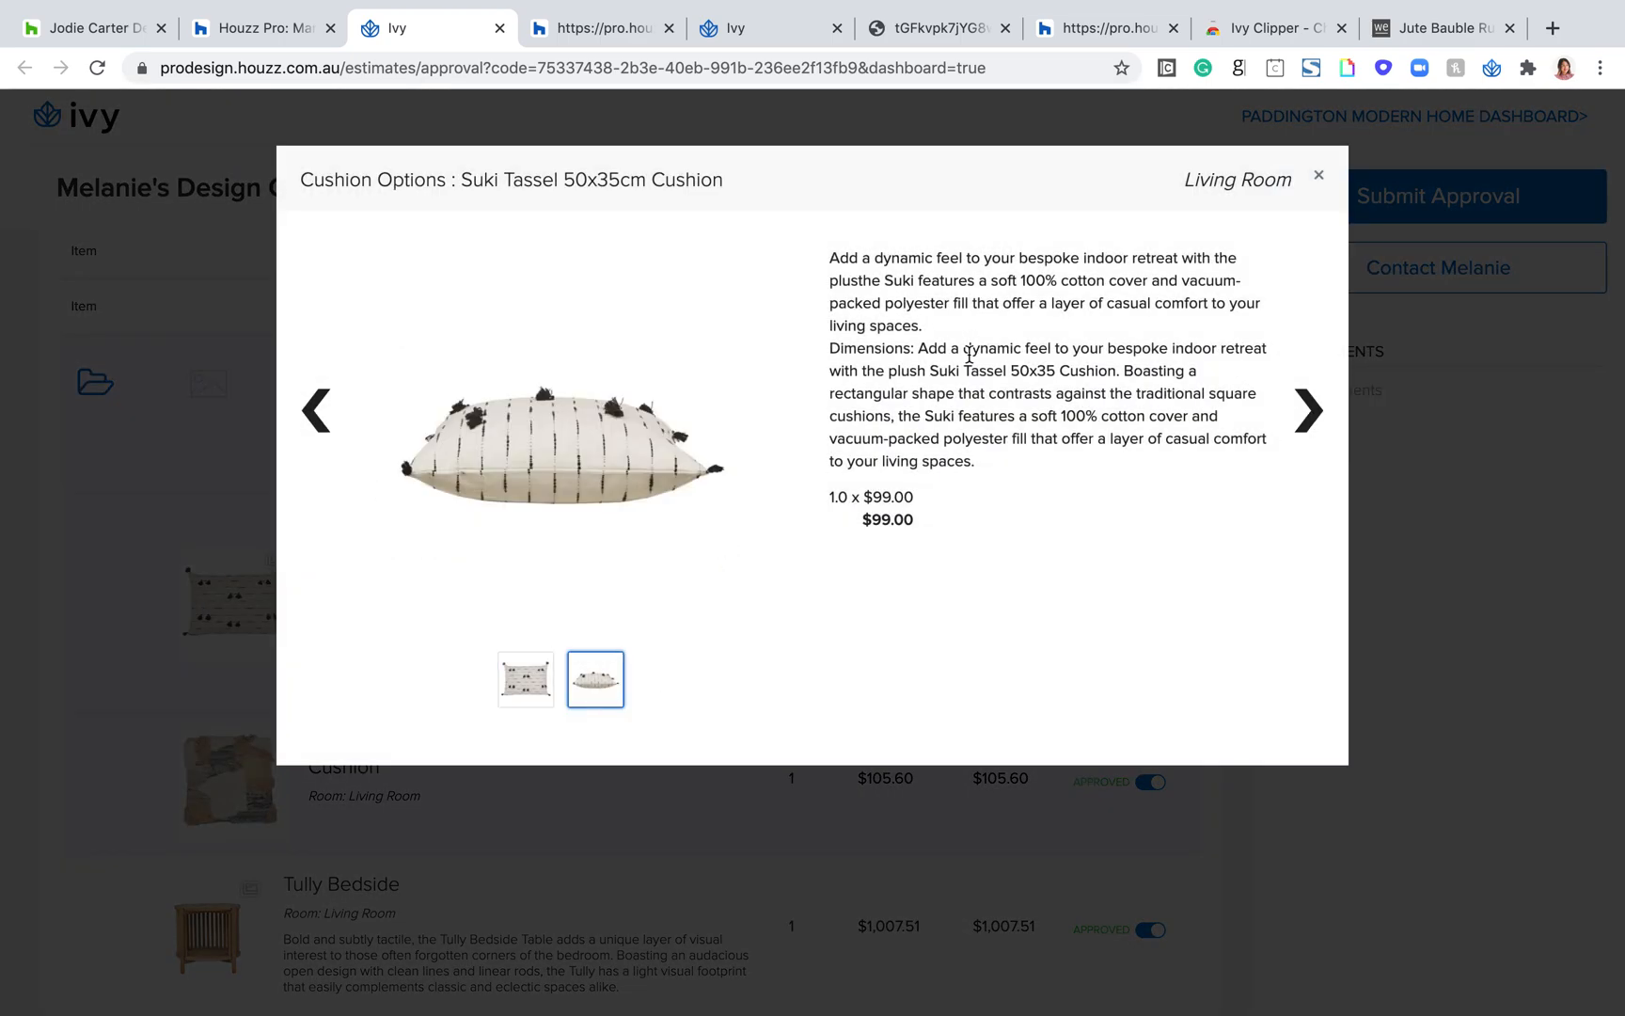
{"action": "left_click", "coordinate": [1320, 179]}
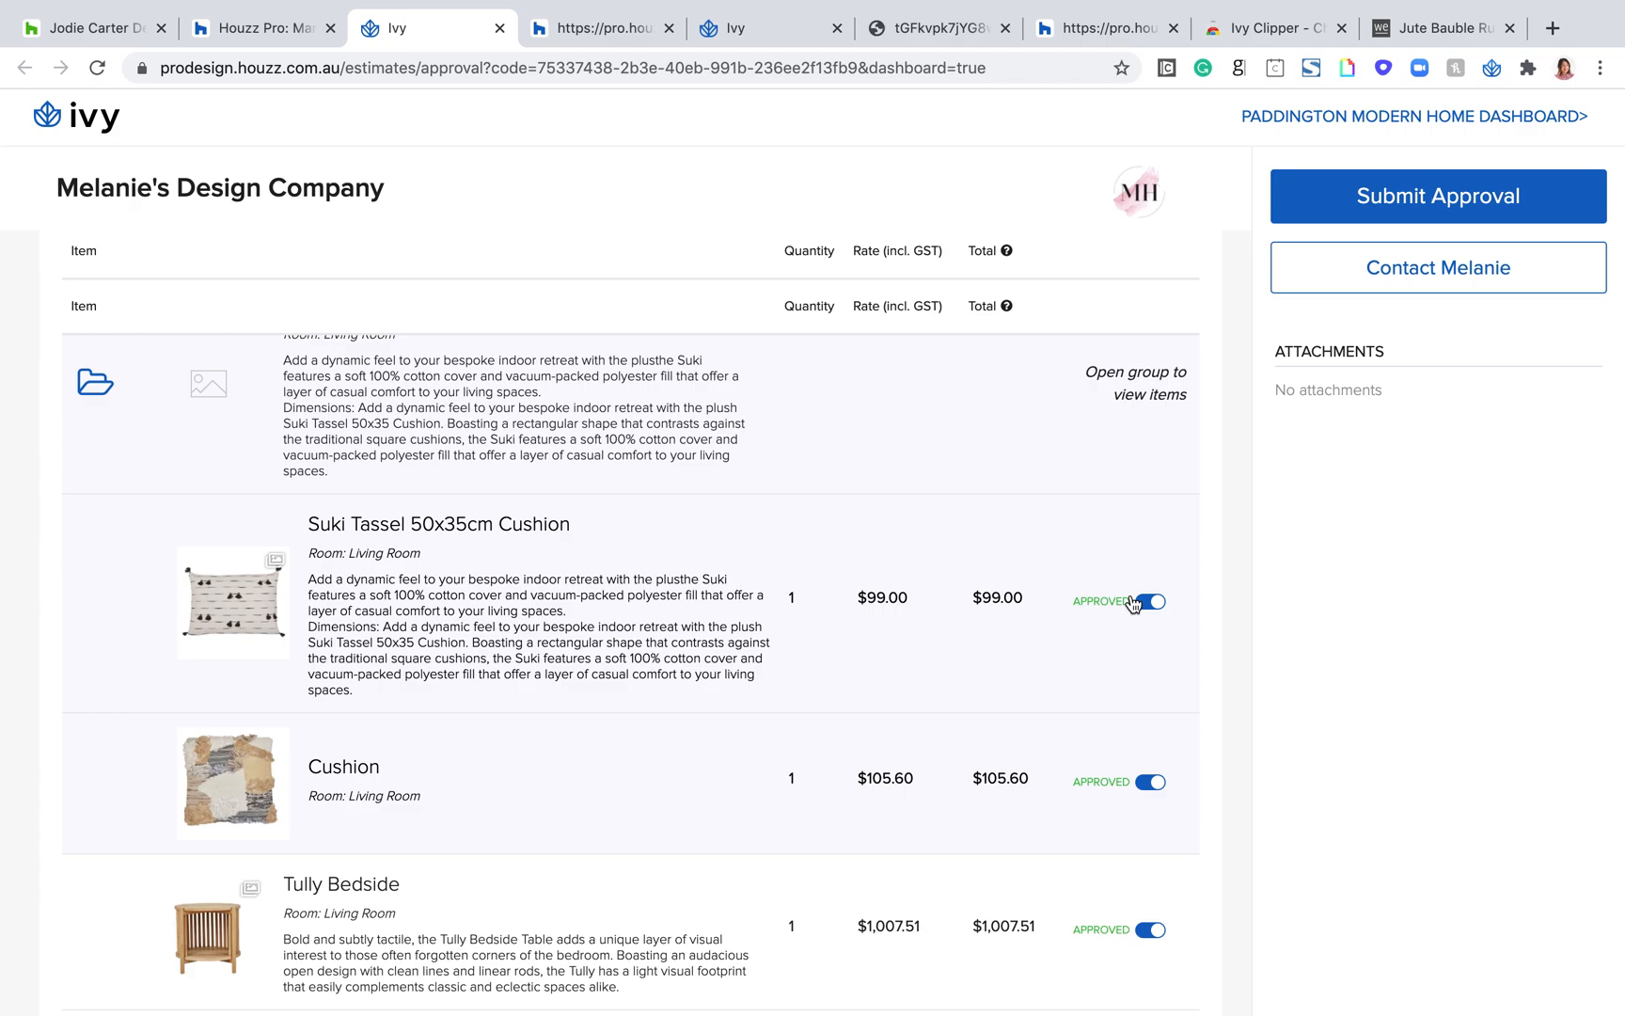
Step: Decline the Cushion item in the Cushion Options group on the client page and check the proposal total
{"action": "left_click", "coordinate": [1134, 785]}
{"action": "scroll", "coordinate": [894, 828], "scroll_direction": "down", "scroll_amount": 10}
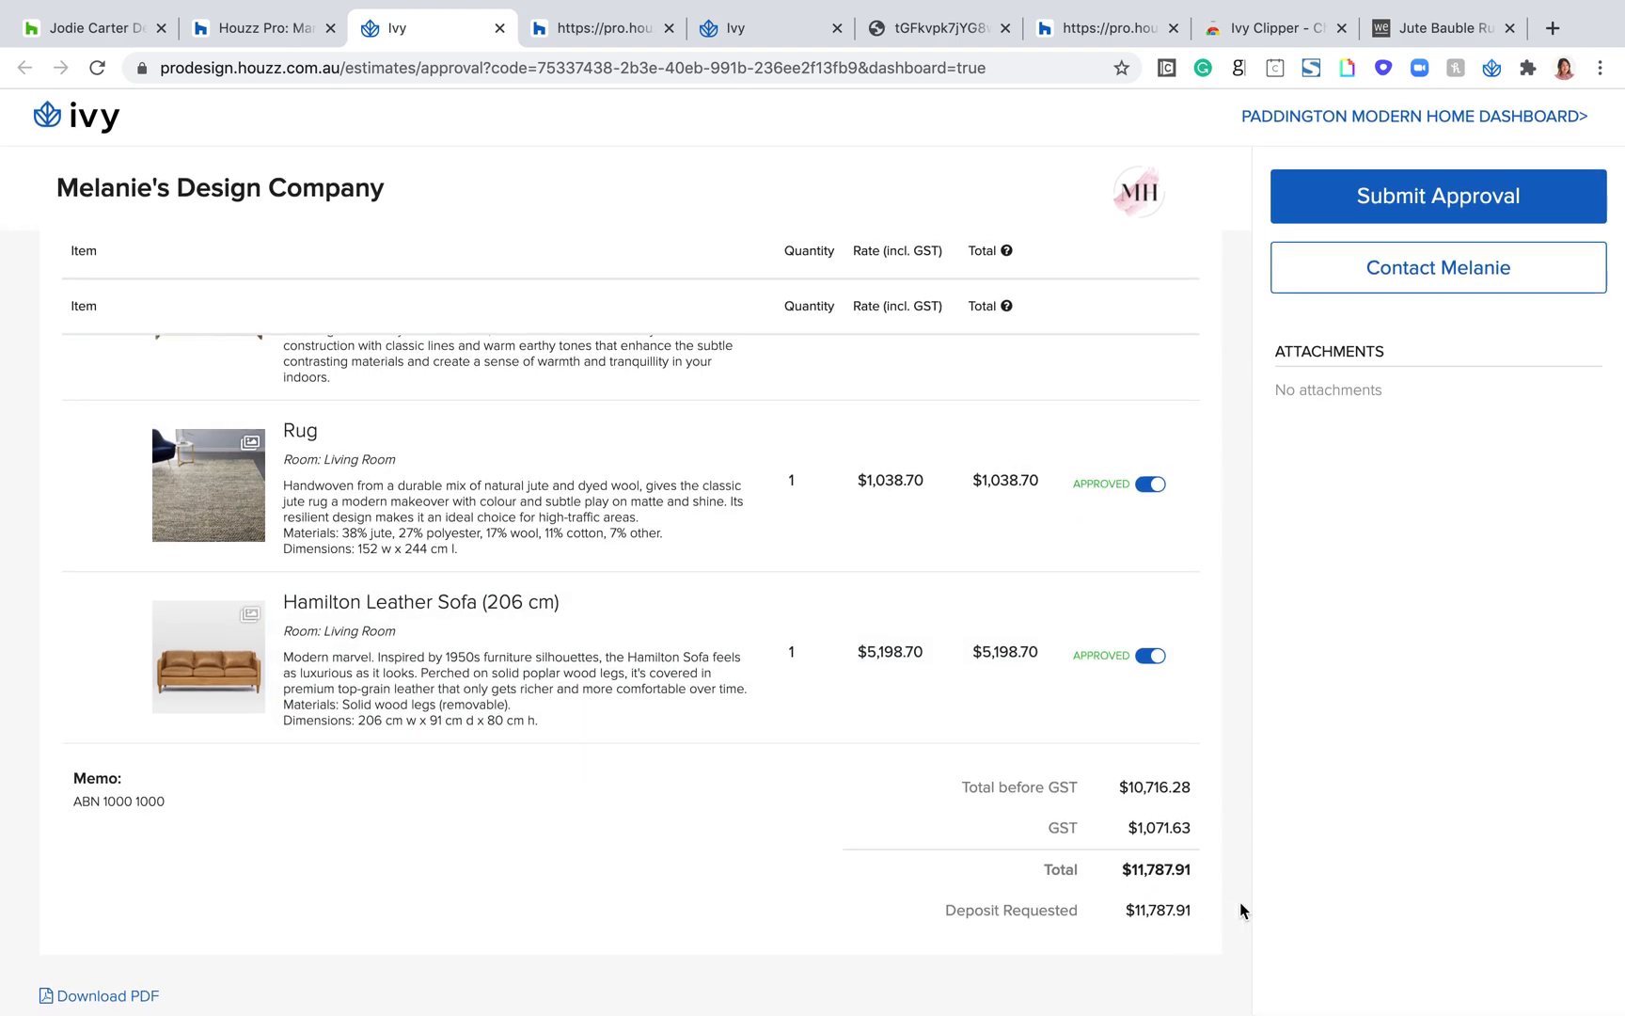
{"action": "left_click_drag", "start_coordinate": [1188, 867], "coordinate": [1108, 870]}
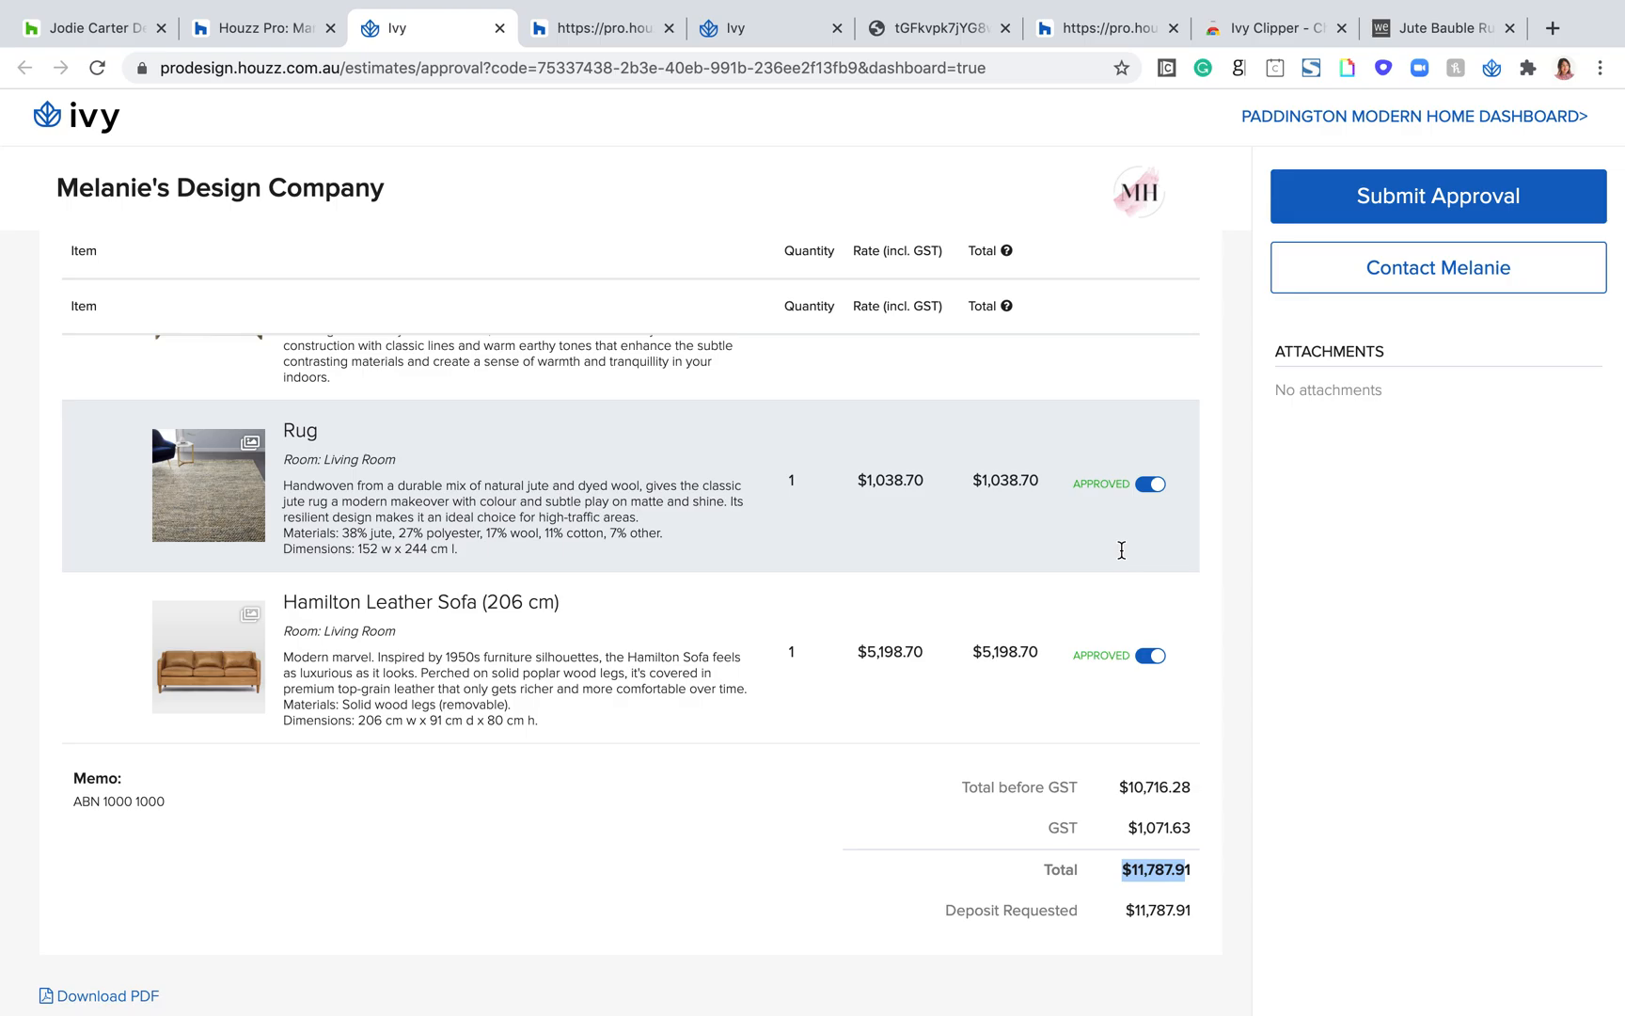
{"action": "scroll", "coordinate": [1121, 551], "scroll_direction": "up", "scroll_amount": 20}
{"action": "scroll", "coordinate": [1121, 550], "scroll_direction": "down", "scroll_amount": 4}
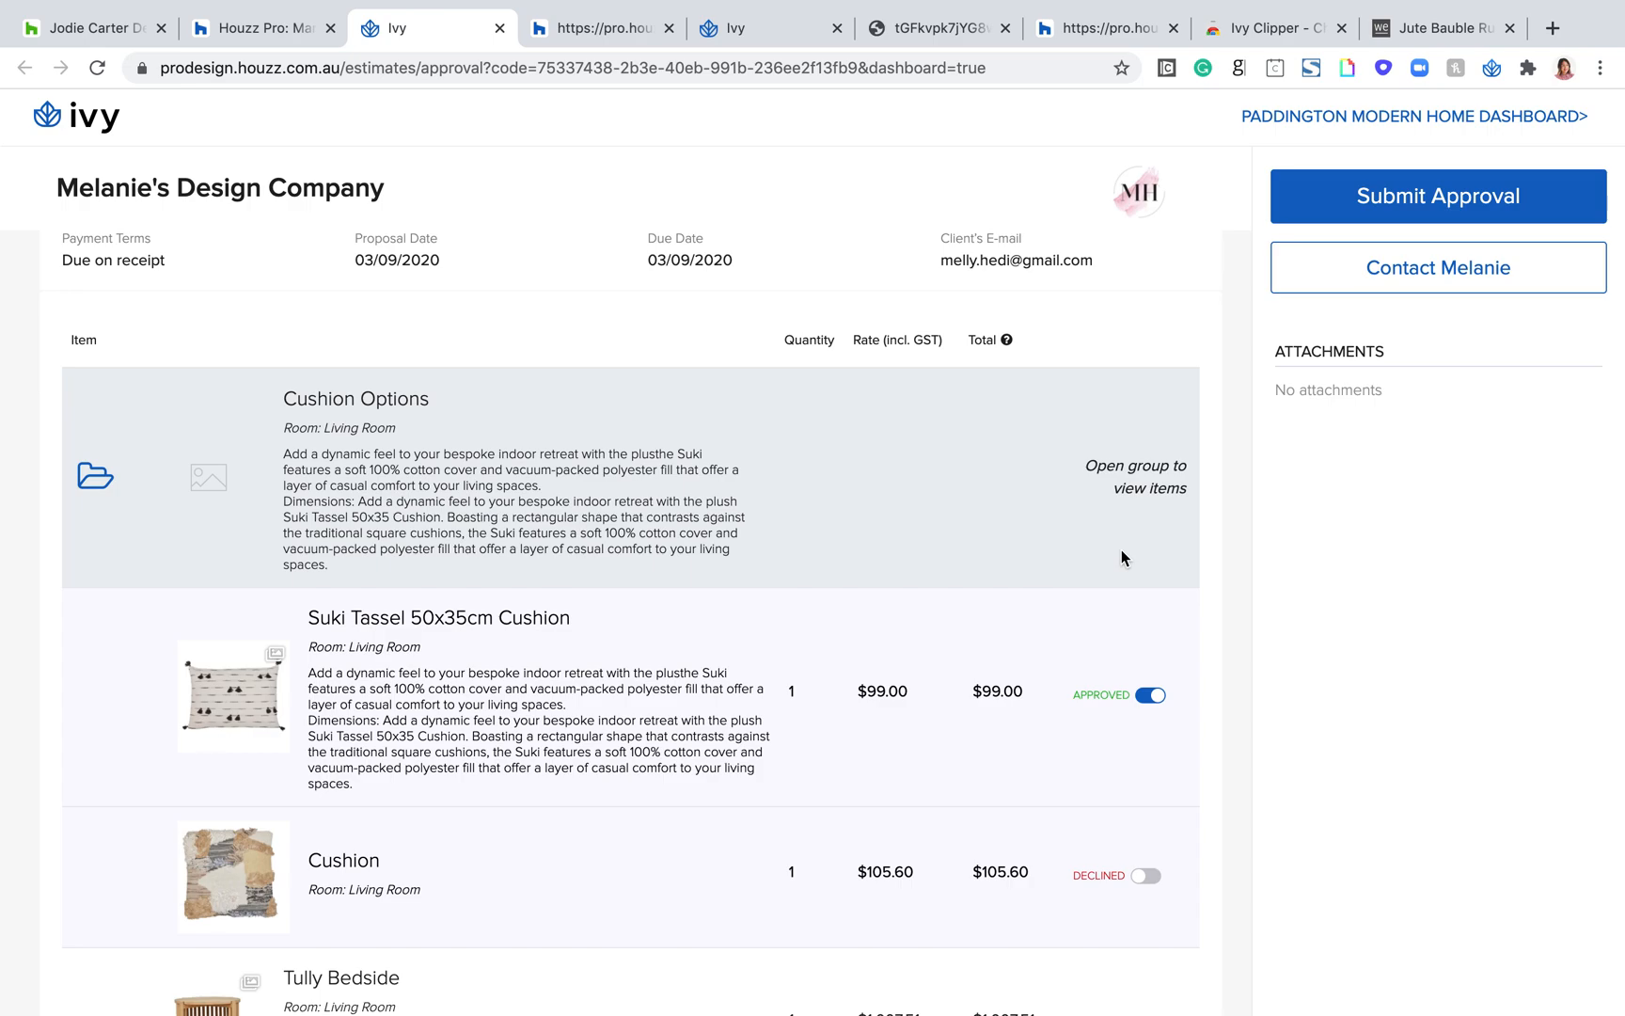
{"action": "scroll", "coordinate": [1136, 877], "scroll_direction": "down", "scroll_amount": 15}
{"action": "double_click", "coordinate": [1136, 868]}
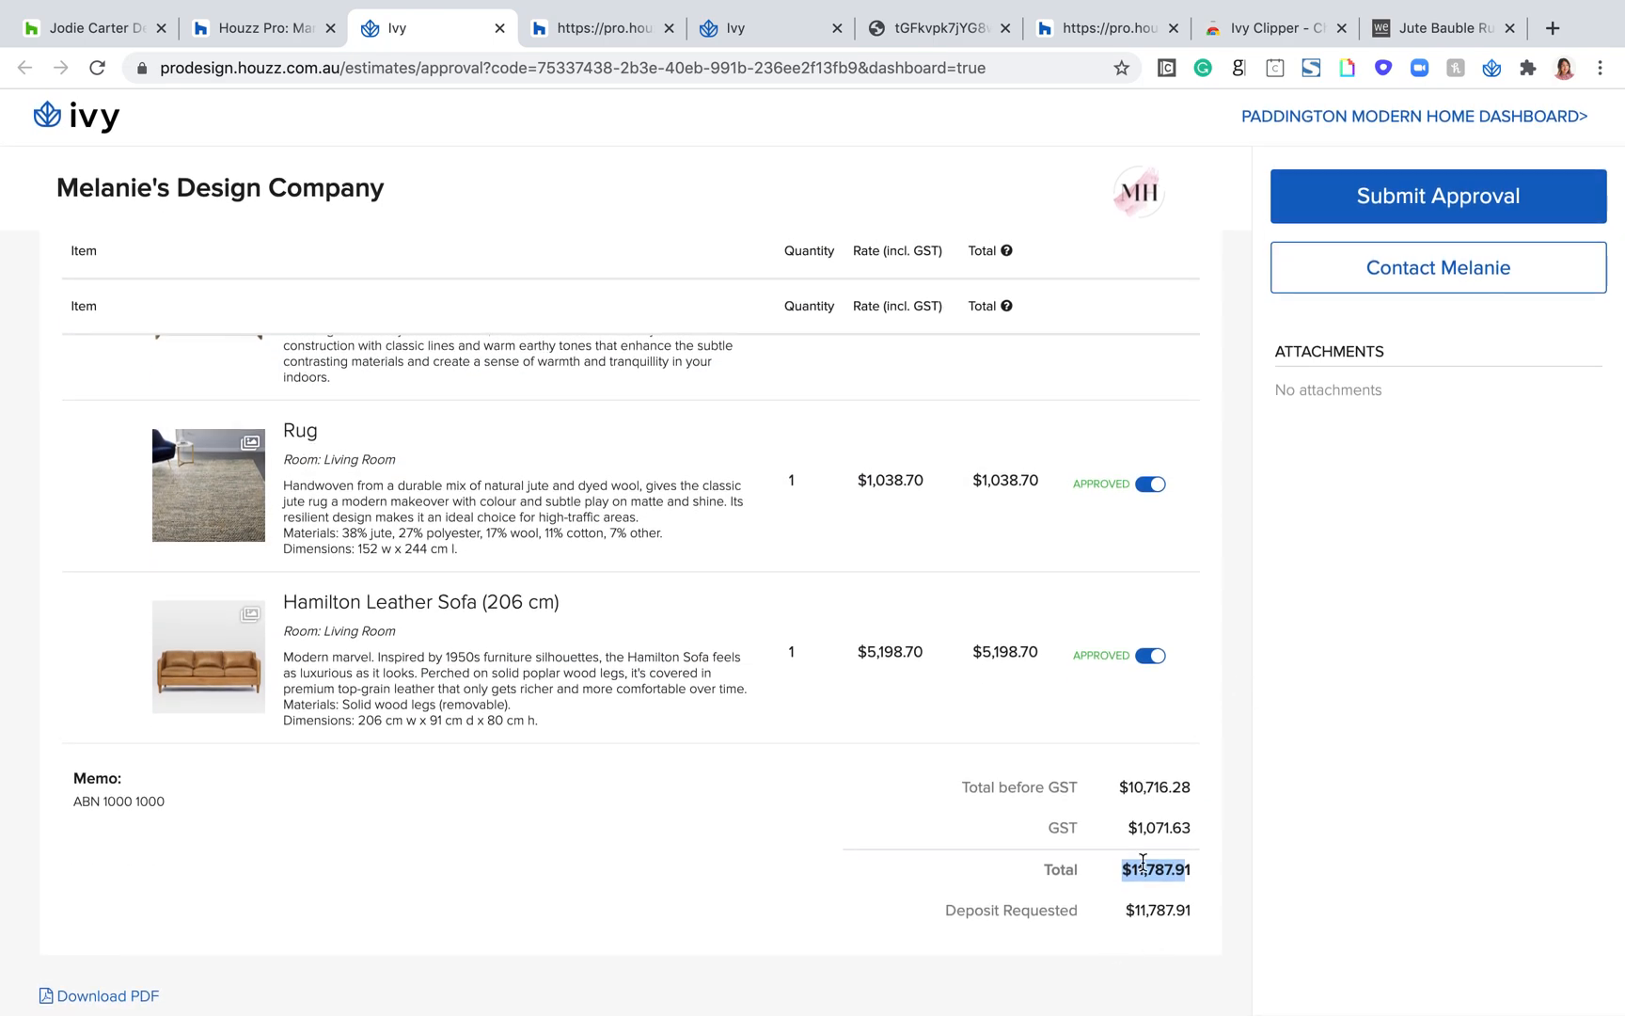
{"action": "double_click", "coordinate": [1150, 867]}
{"action": "scroll", "coordinate": [1458, 406], "scroll_direction": "up", "scroll_amount": 15}
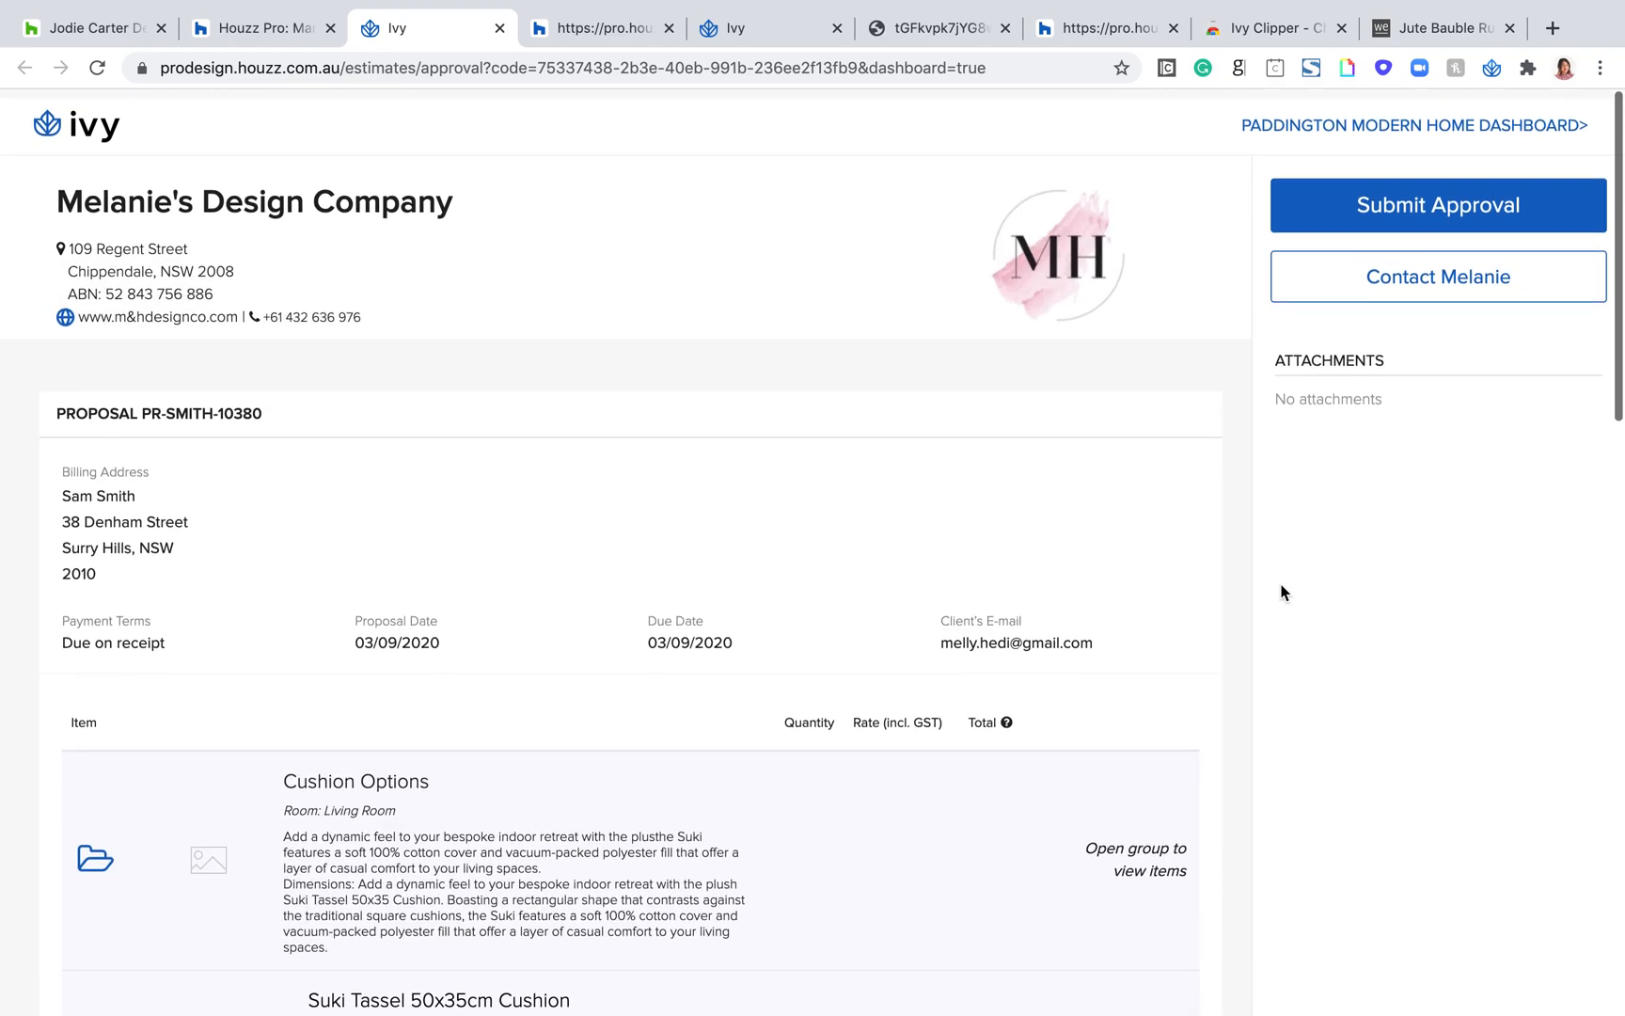
Step: Switch back to the proposal in Houzz Pro and dismiss the Send Proposal form without sending
{"action": "left_click", "coordinate": [253, 31]}
{"action": "left_click", "coordinate": [1449, 260]}
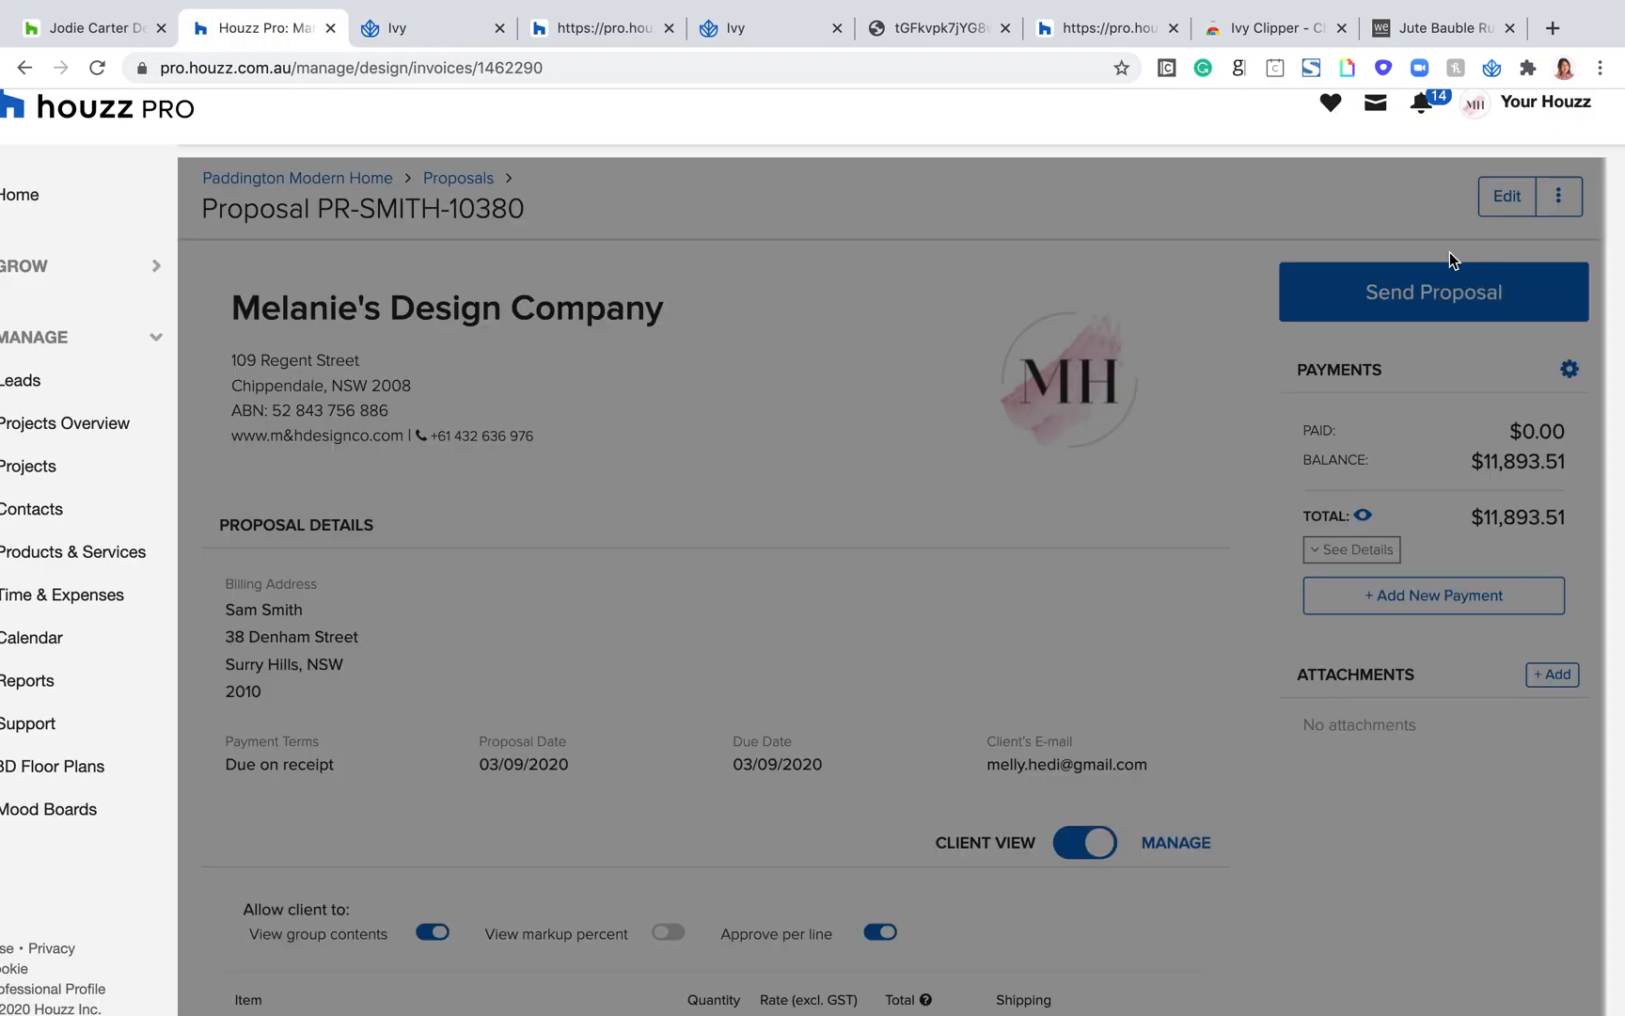
Step: Start generating purchase orders from the proposal
{"action": "scroll", "coordinate": [988, 523], "scroll_direction": "down", "scroll_amount": 5}
{"action": "scroll", "coordinate": [988, 525], "scroll_direction": "up", "scroll_amount": 5}
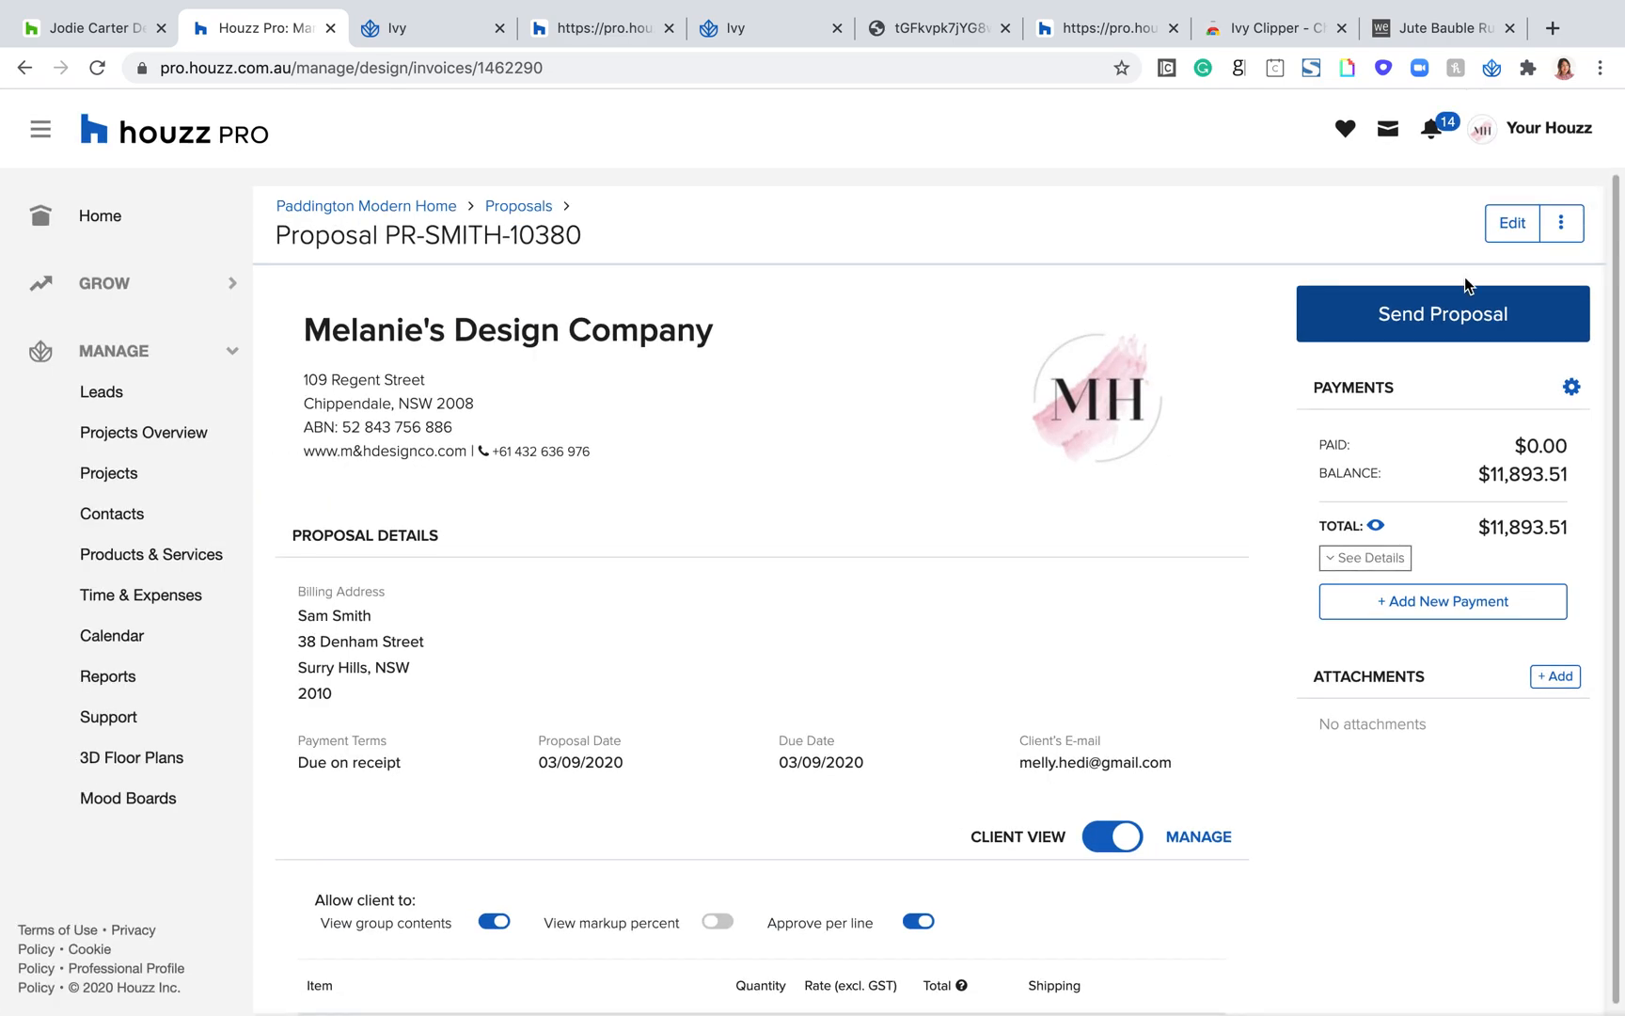
{"action": "left_click", "coordinate": [1562, 226]}
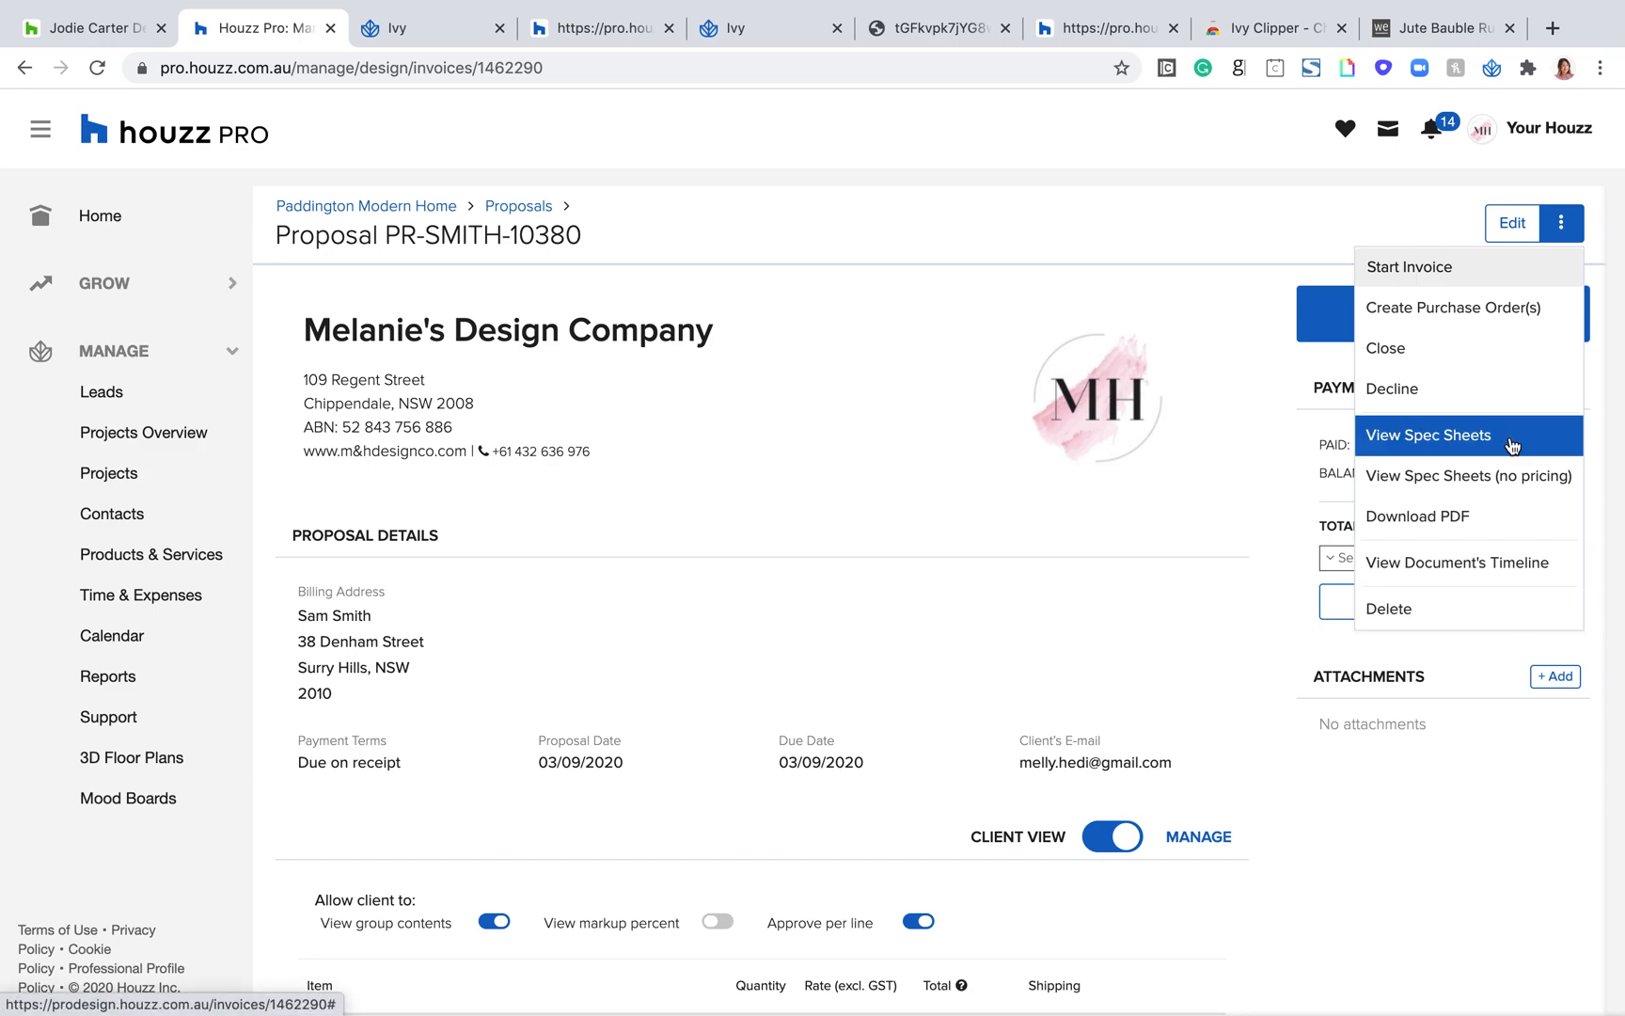
{"action": "left_click", "coordinate": [1476, 311]}
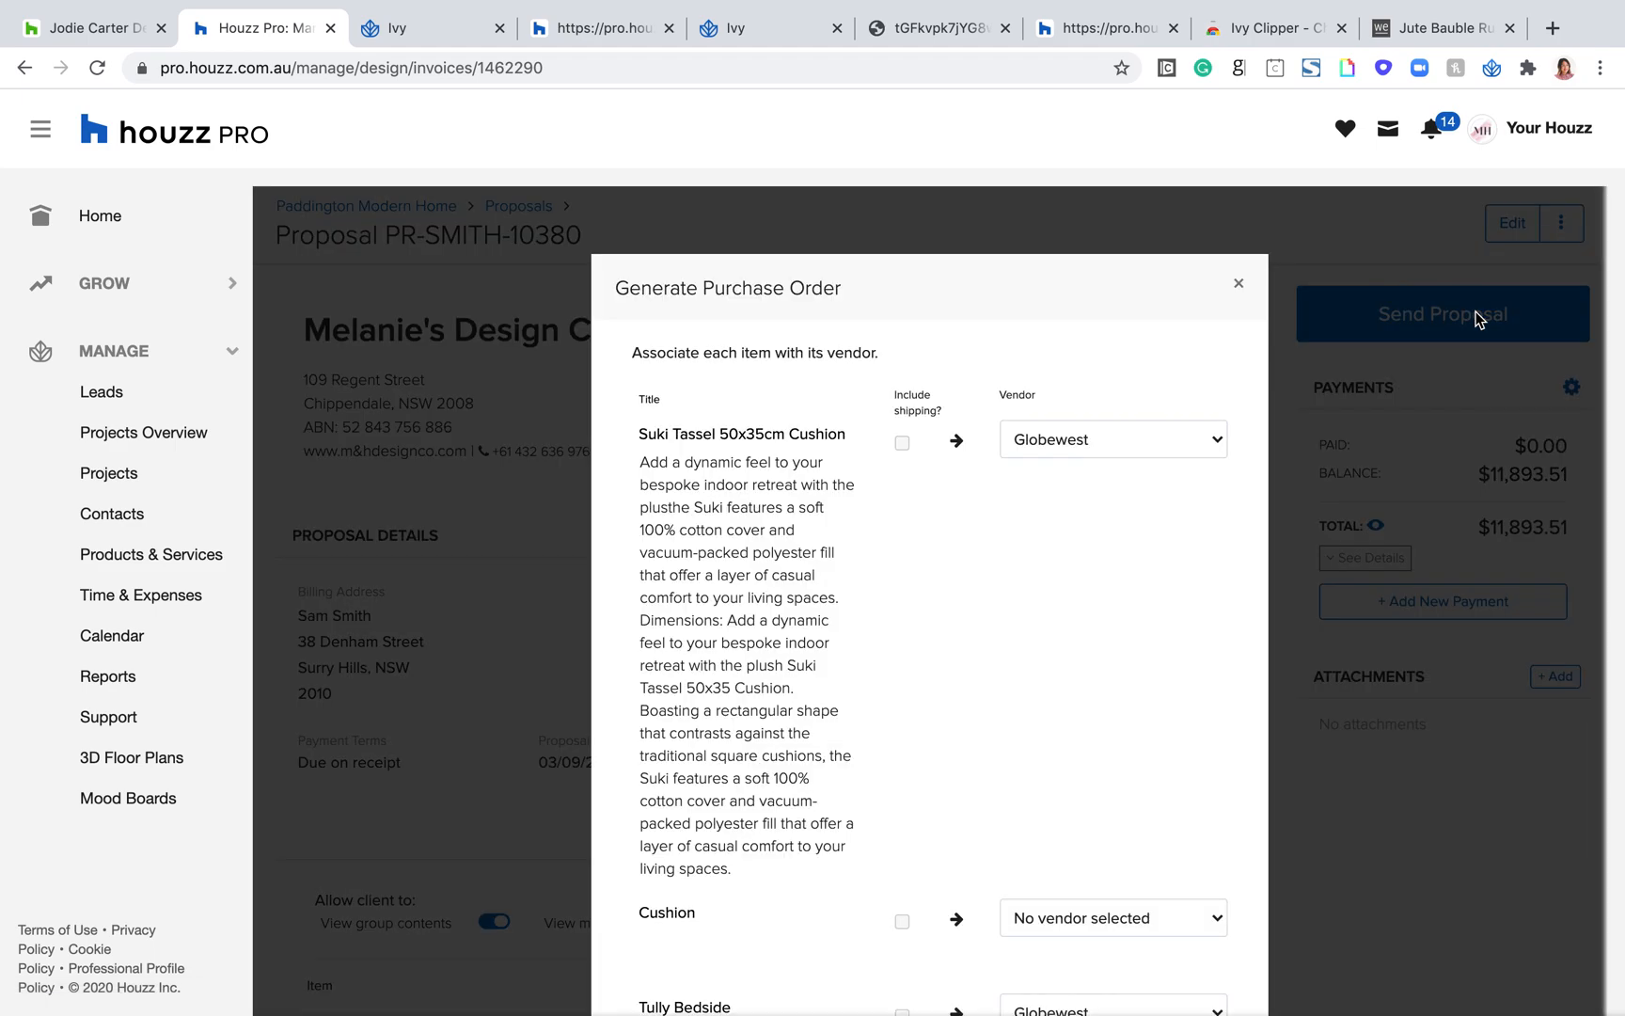
Step: Review the vendor associated with each item in the Generate Purchase Order form, from Suki Tassel 50x35cm Cushion down to Hamilton Leather Sofa (206 cm)
{"action": "scroll", "coordinate": [1221, 530], "scroll_direction": "down", "scroll_amount": 6}
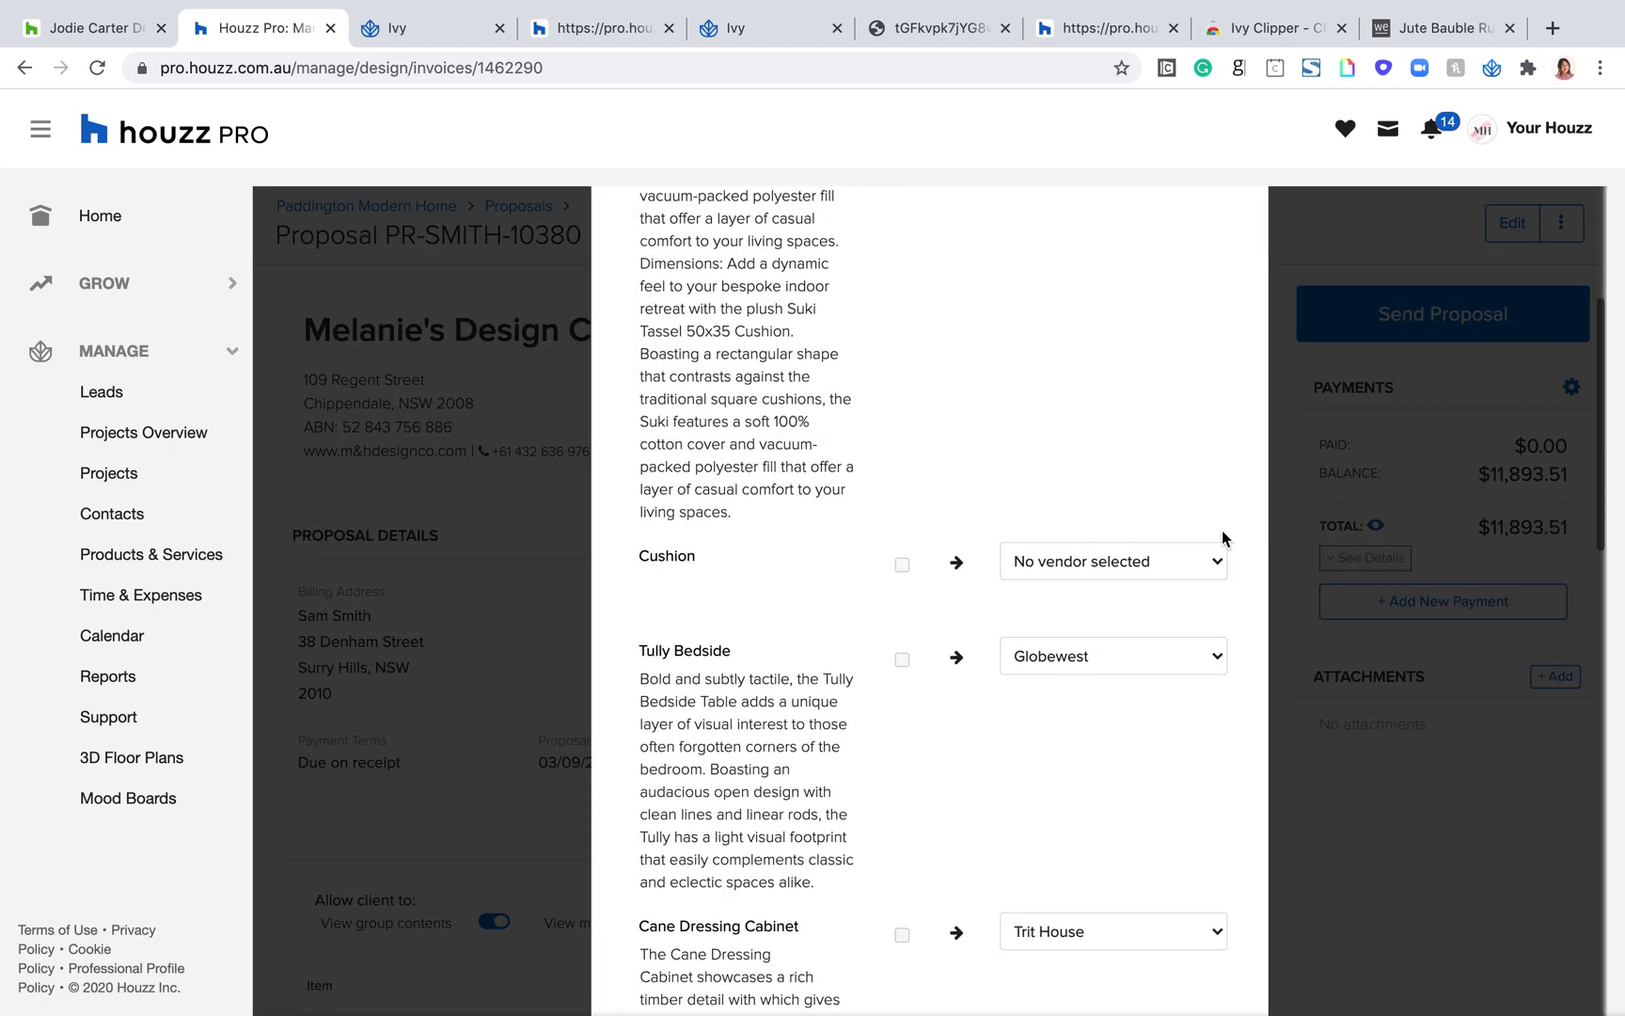
{"action": "scroll", "coordinate": [1222, 530], "scroll_direction": "up", "scroll_amount": 5}
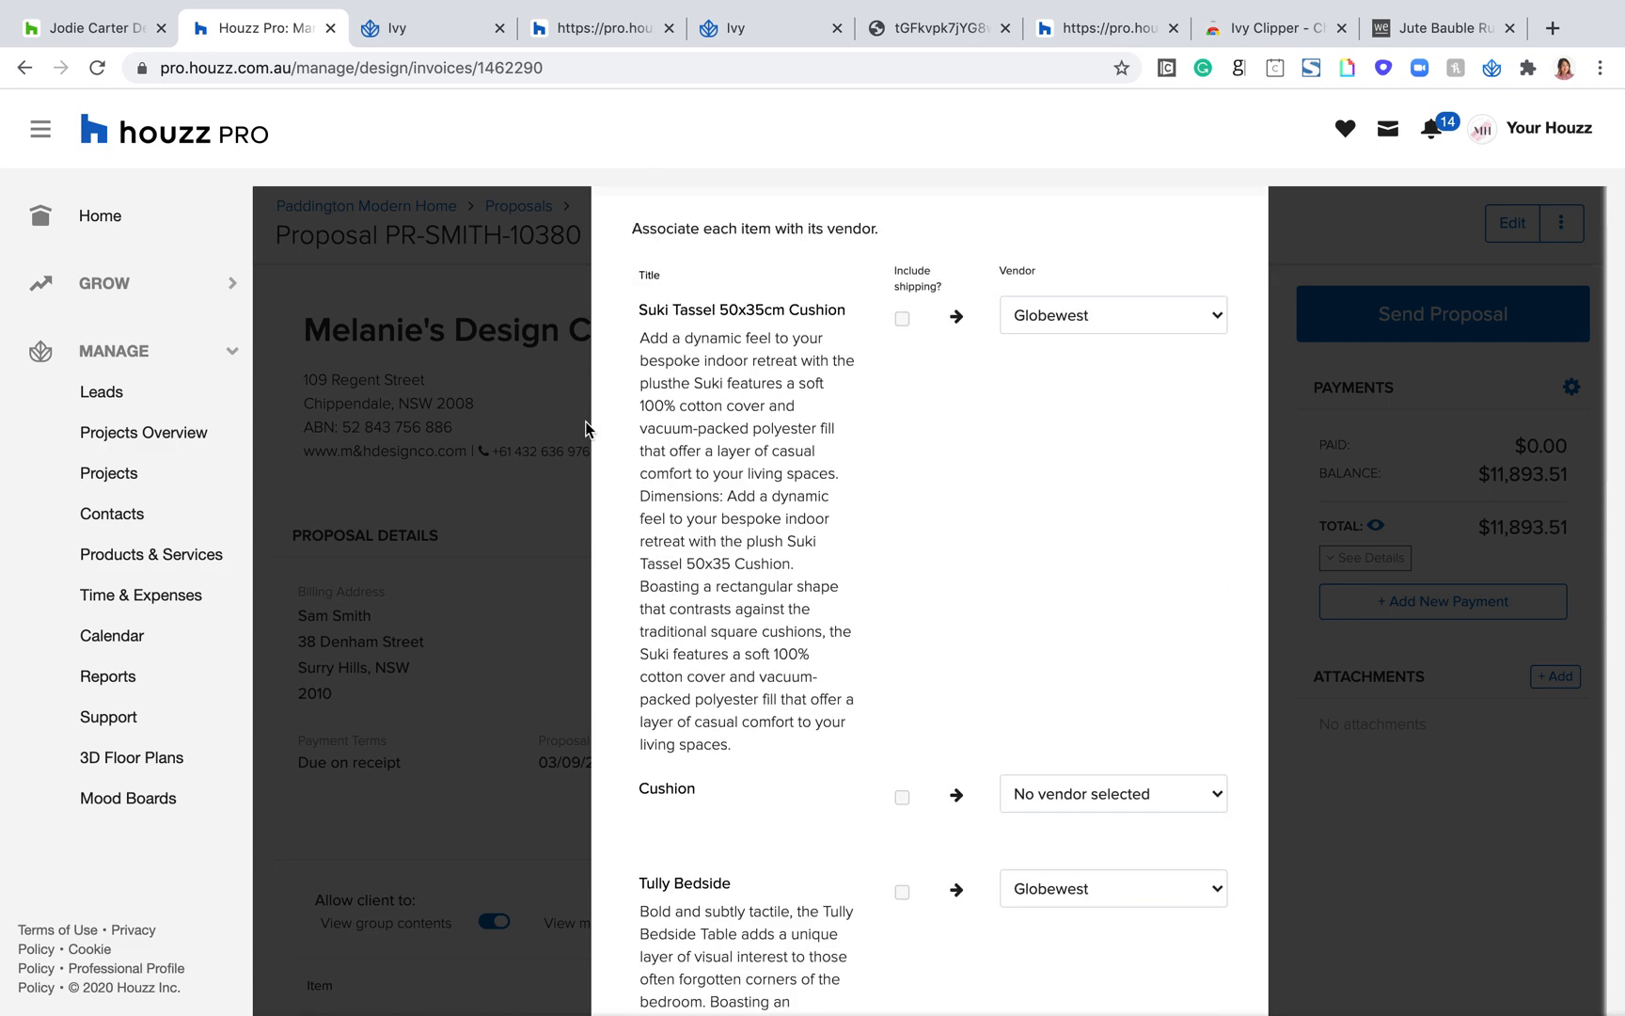
{"action": "left_click_drag", "start_coordinate": [1046, 273], "coordinate": [987, 272]}
{"action": "scroll", "coordinate": [1077, 677], "scroll_direction": "down", "scroll_amount": 5}
{"action": "scroll", "coordinate": [1069, 750], "scroll_direction": "down", "scroll_amount": 7}
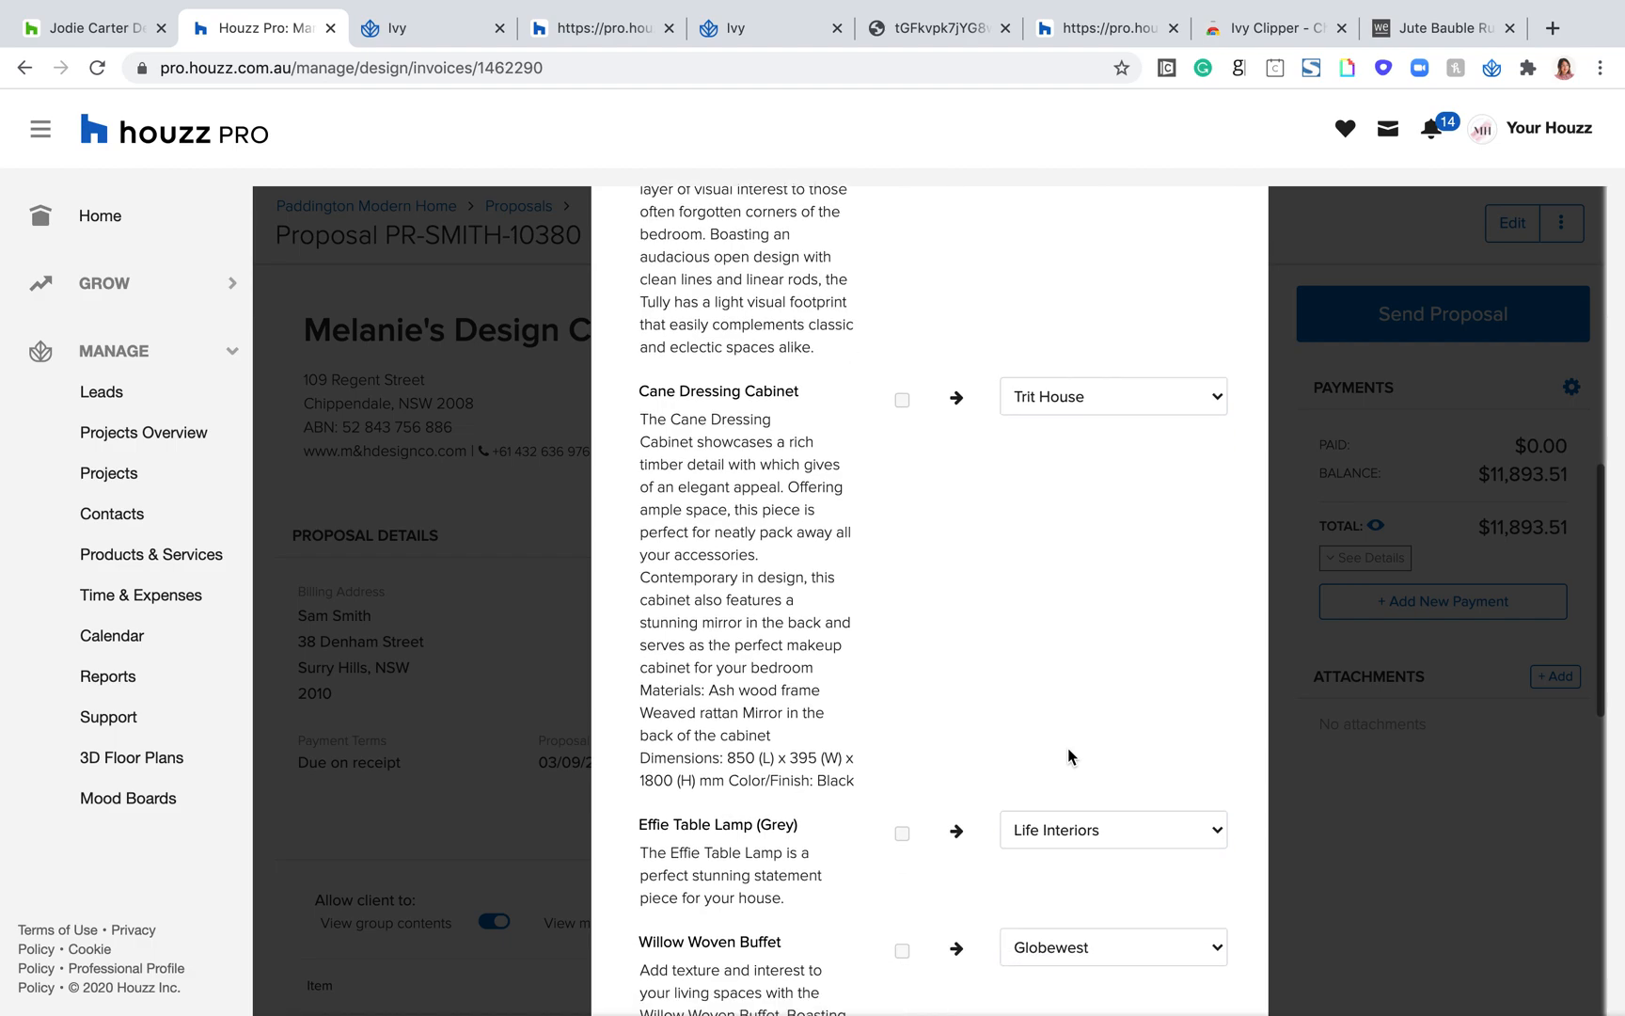
{"action": "scroll", "coordinate": [1068, 747], "scroll_direction": "up", "scroll_amount": 2}
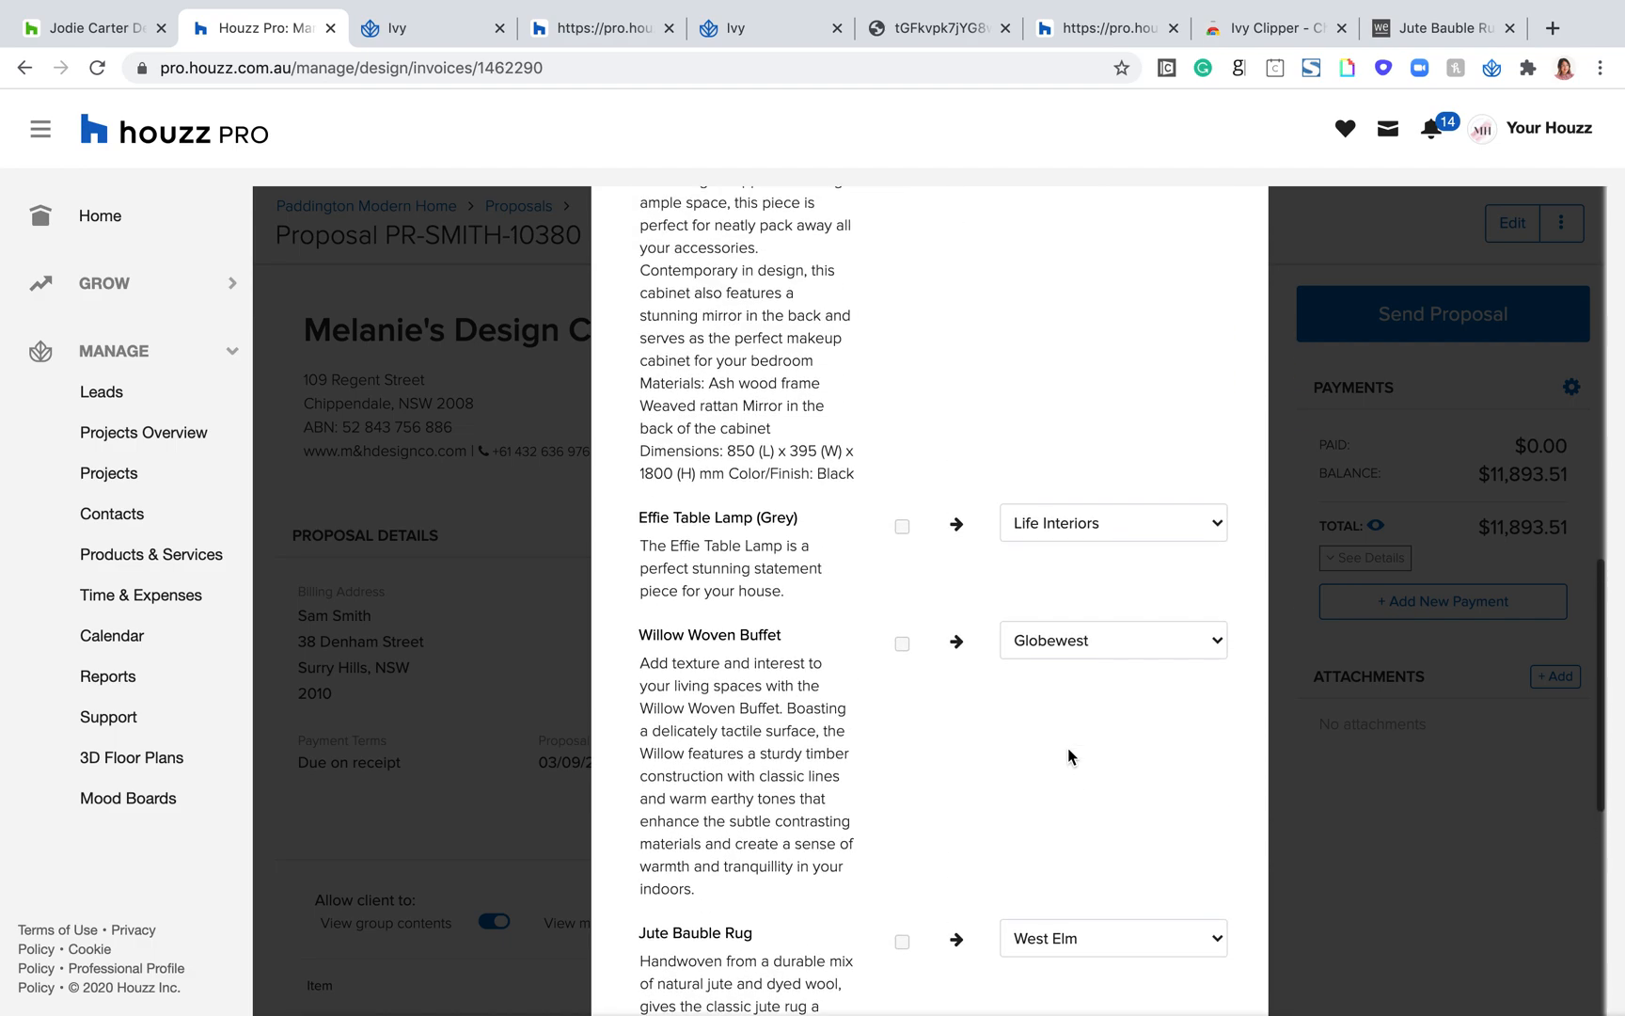
{"action": "scroll", "coordinate": [1091, 613], "scroll_direction": "up", "scroll_amount": 6}
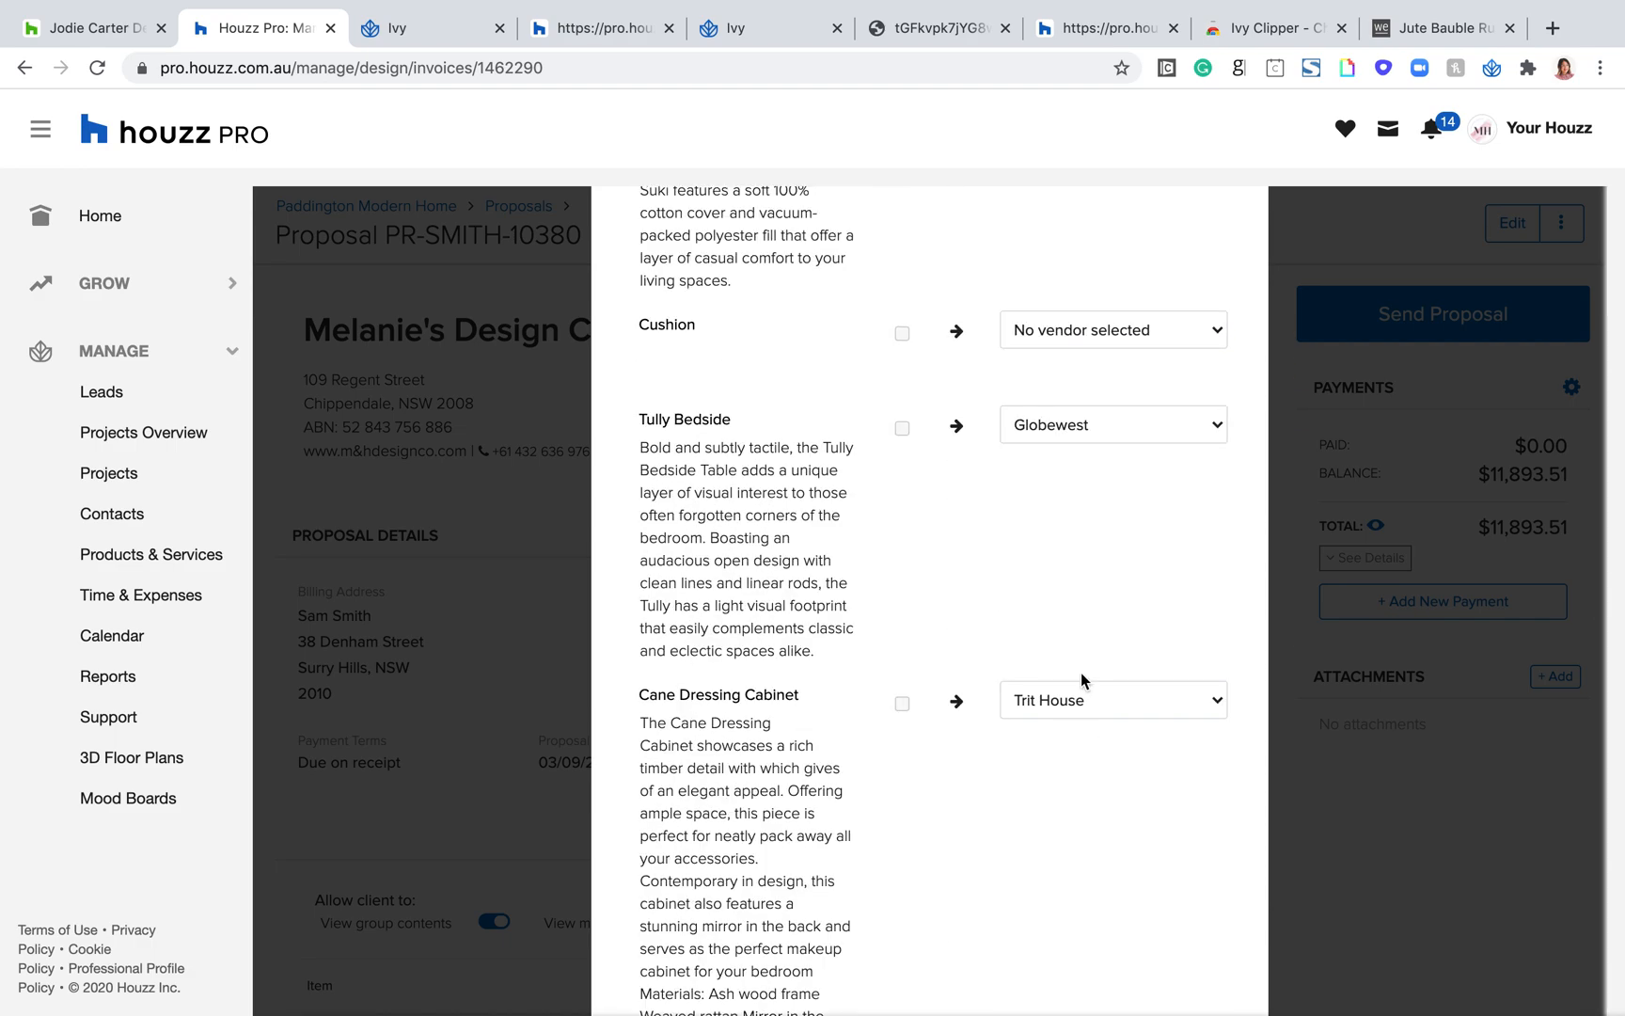
{"action": "scroll", "coordinate": [1081, 674], "scroll_direction": "down", "scroll_amount": 7}
{"action": "scroll", "coordinate": [1081, 674], "scroll_direction": "down", "scroll_amount": 6}
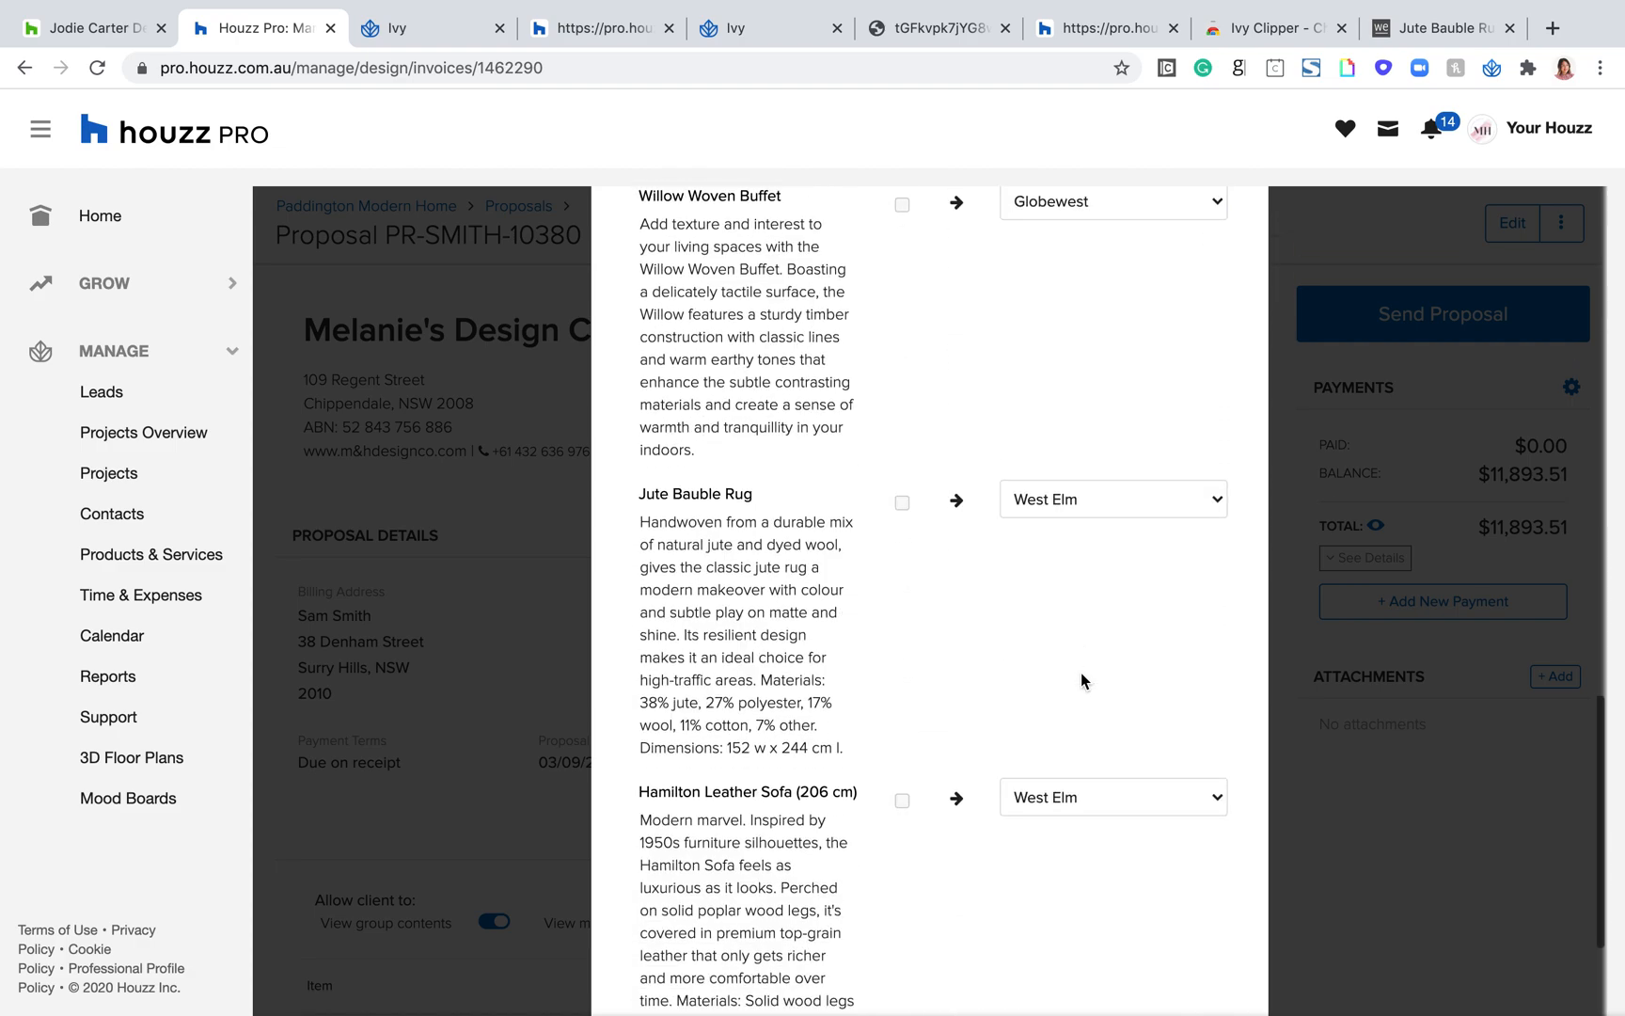
{"action": "scroll", "coordinate": [1081, 674], "scroll_direction": "up", "scroll_amount": 13}
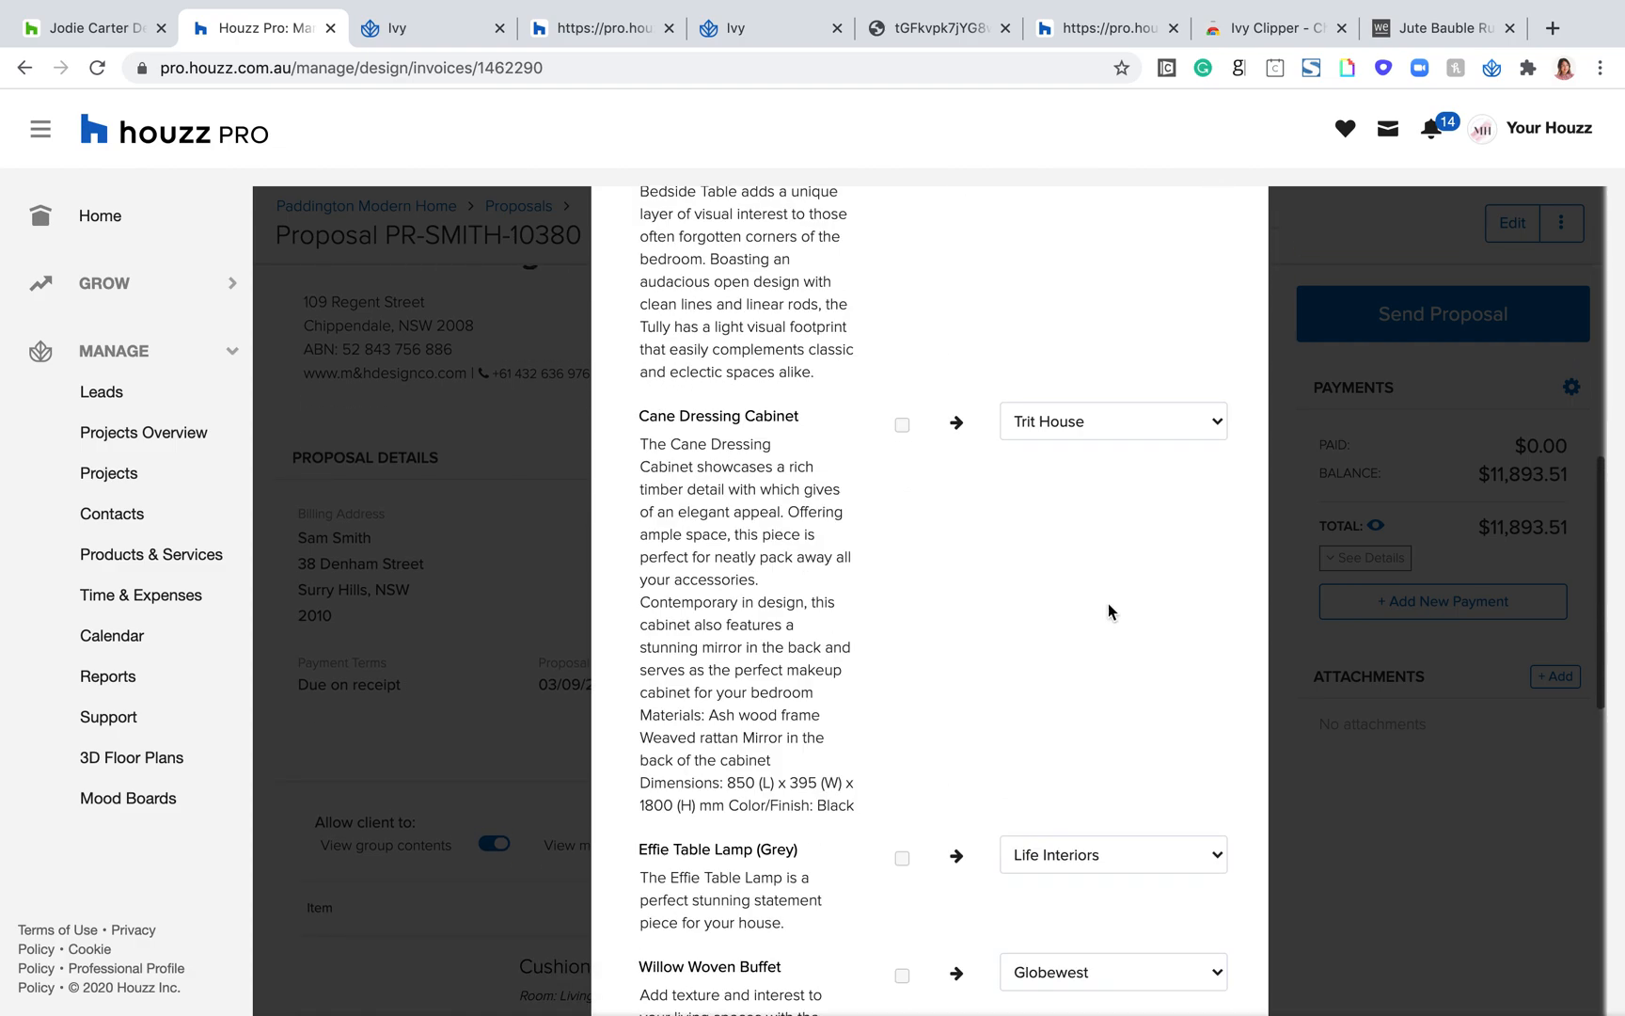
{"action": "scroll", "coordinate": [1060, 562], "scroll_direction": "down", "scroll_amount": 6}
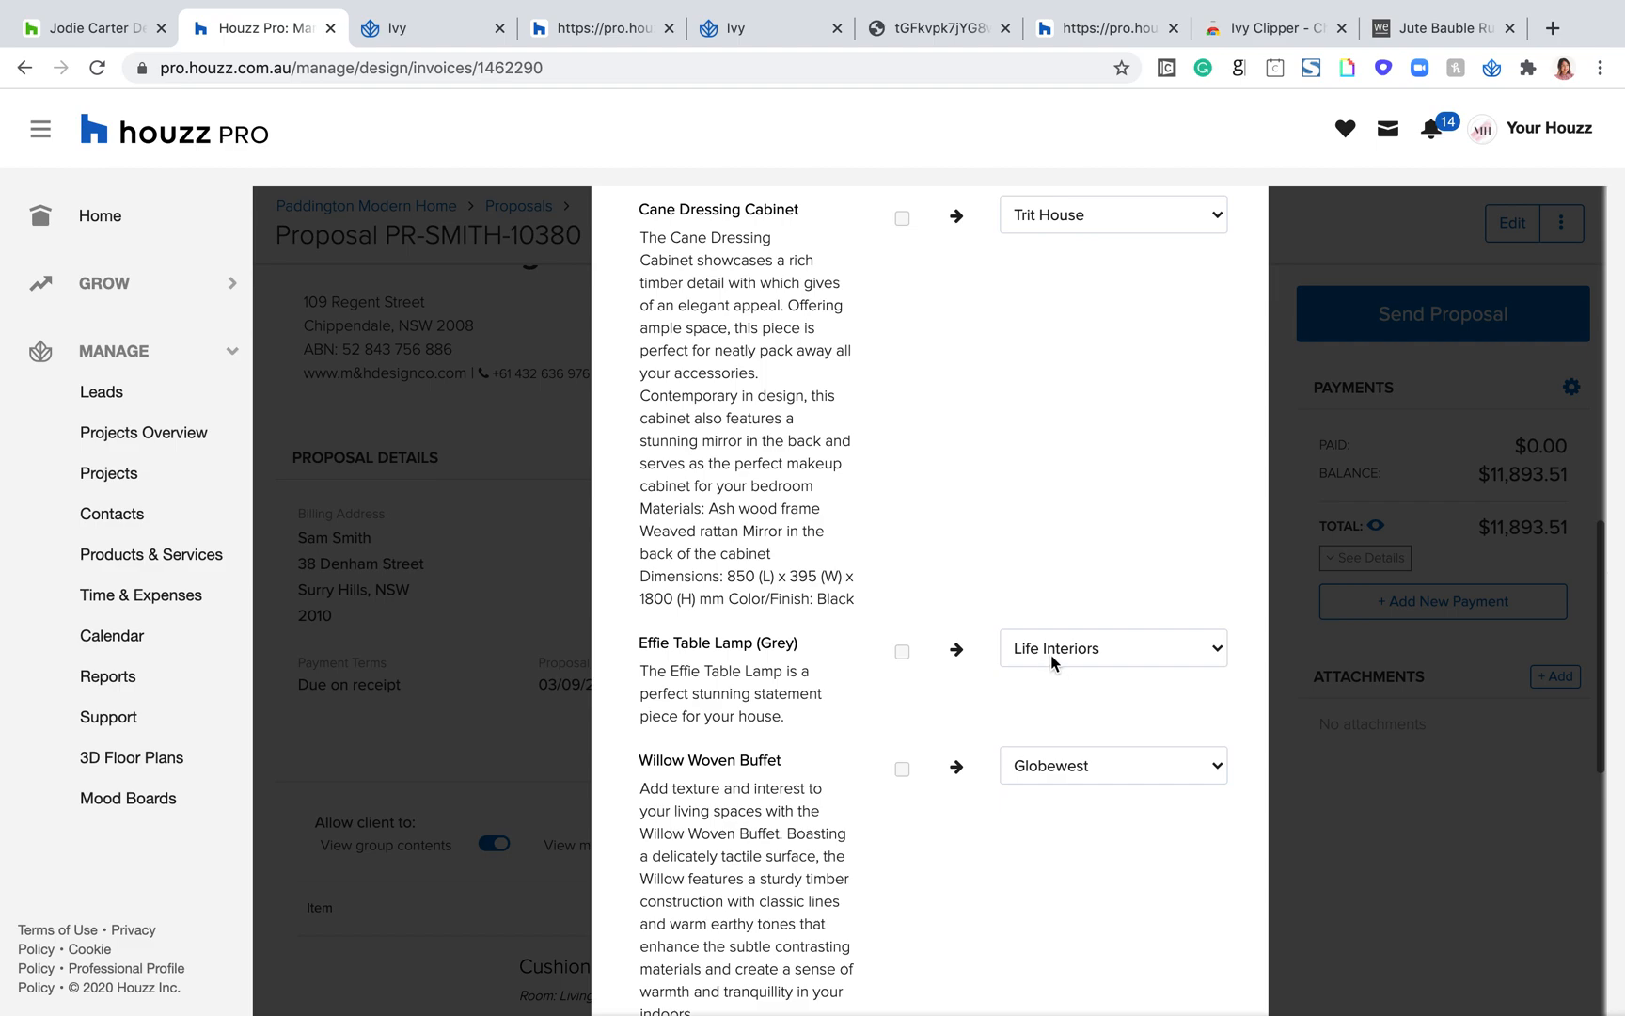
{"action": "scroll", "coordinate": [1052, 661], "scroll_direction": "up", "scroll_amount": 6}
{"action": "scroll", "coordinate": [1052, 663], "scroll_direction": "down", "scroll_amount": 4}
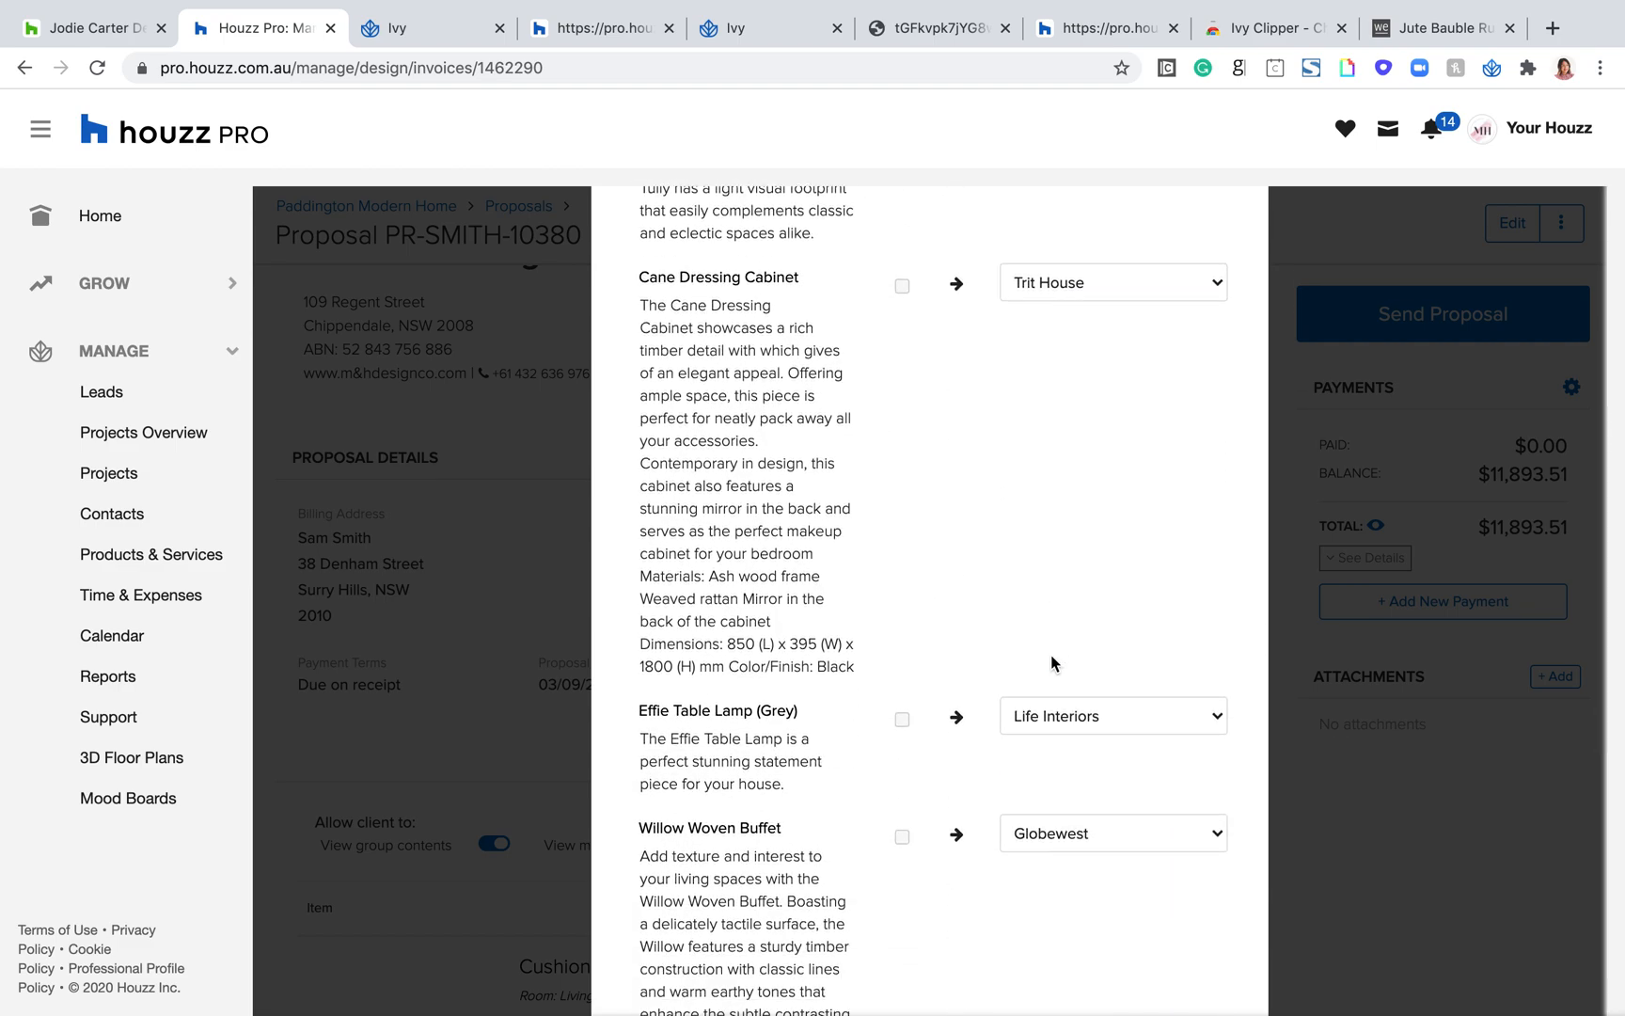
{"action": "scroll", "coordinate": [1058, 565], "scroll_direction": "up", "scroll_amount": 5}
{"action": "scroll", "coordinate": [875, 453], "scroll_direction": "down", "scroll_amount": 12}
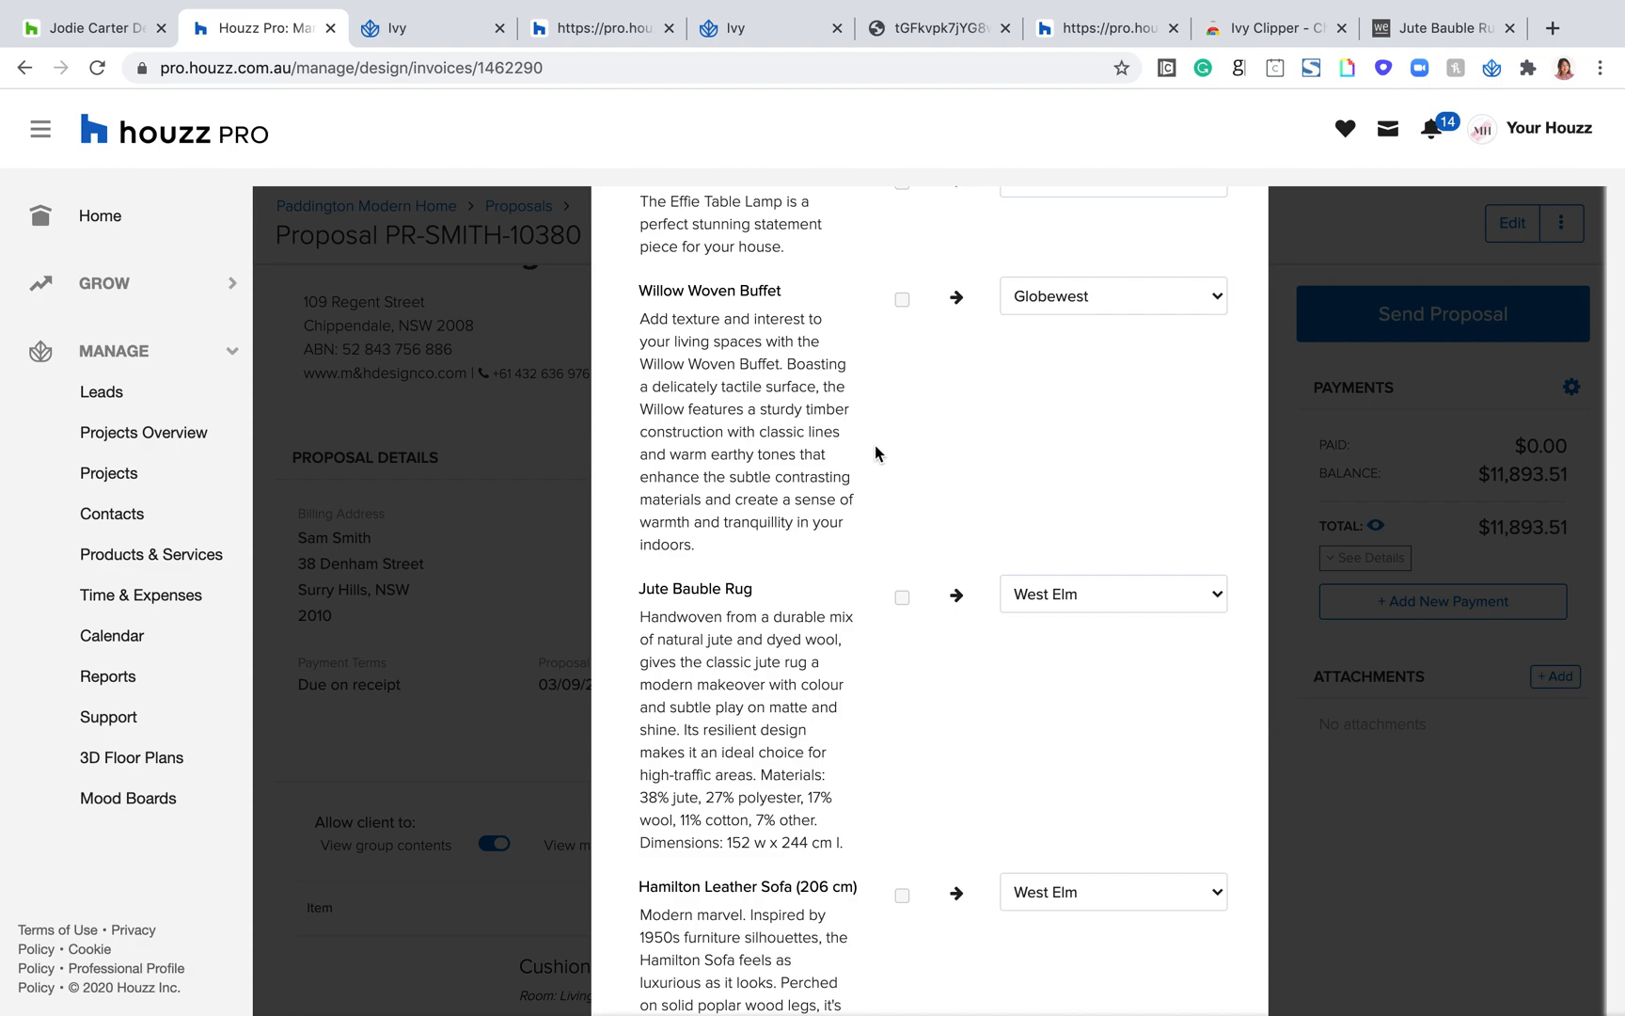
Step: Recheck the item list in the Generate Purchase Order form and create the purchase orders with the vendors as assigned
{"action": "scroll", "coordinate": [874, 445], "scroll_direction": "down", "scroll_amount": 3}
{"action": "scroll", "coordinate": [875, 445], "scroll_direction": "up", "scroll_amount": 12}
{"action": "scroll", "coordinate": [875, 445], "scroll_direction": "up", "scroll_amount": 8}
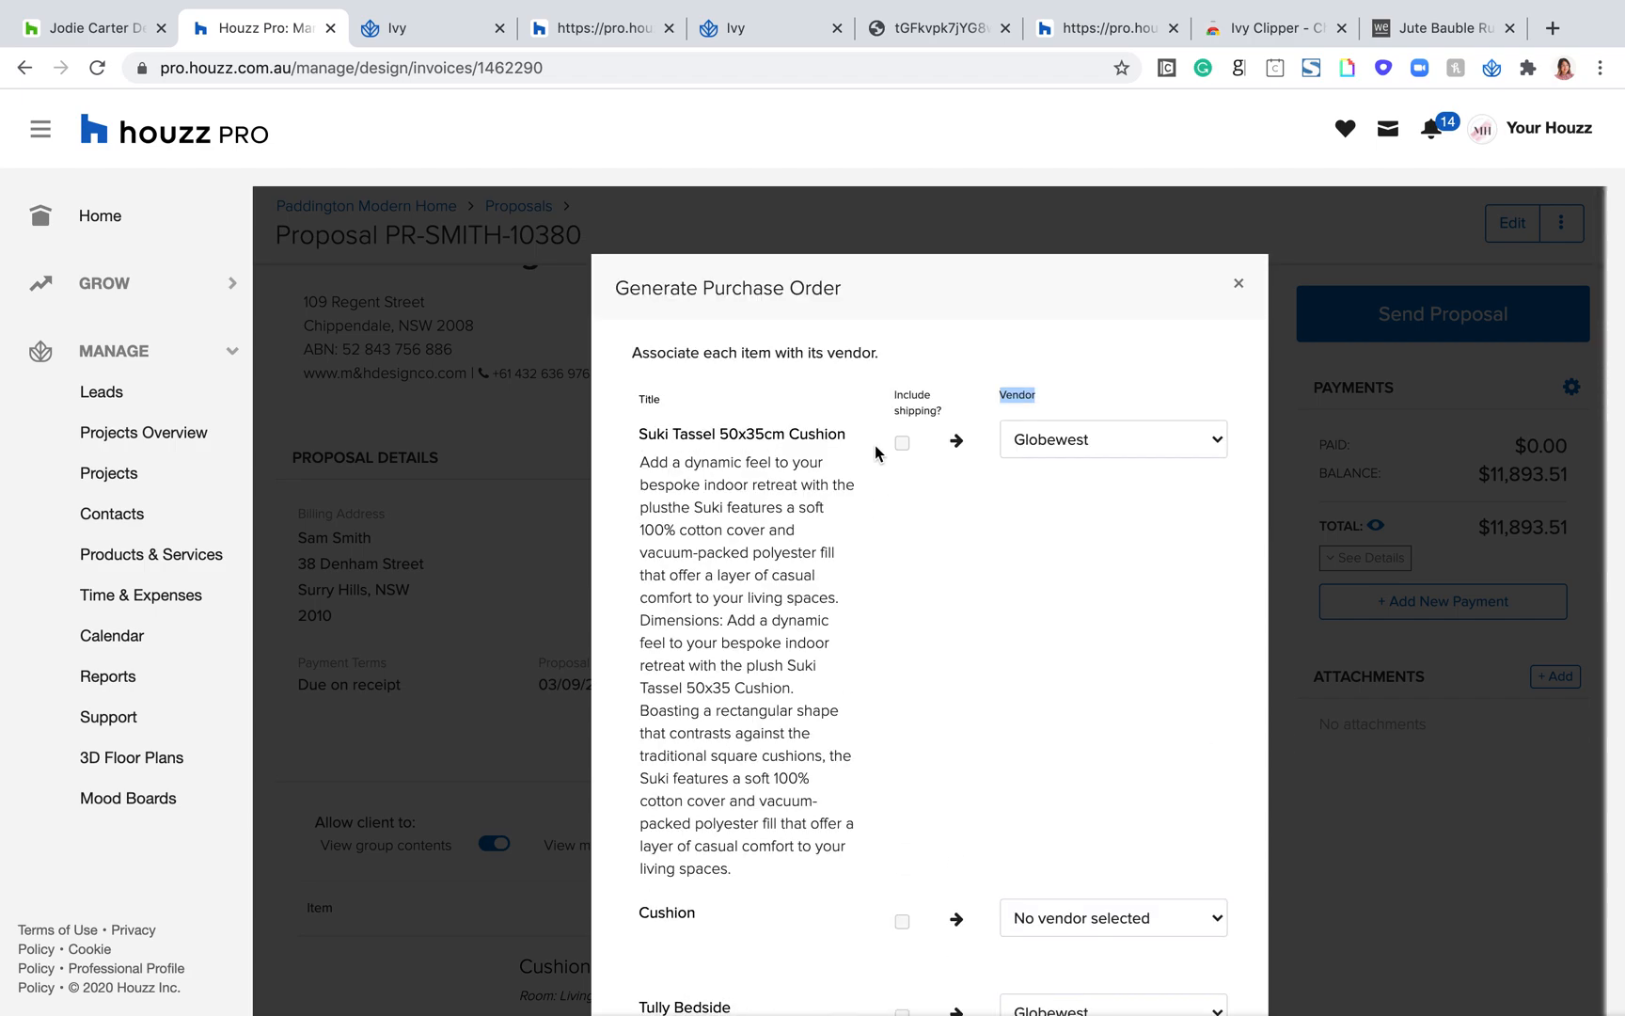
{"action": "scroll", "coordinate": [1081, 601], "scroll_direction": "down", "scroll_amount": 10}
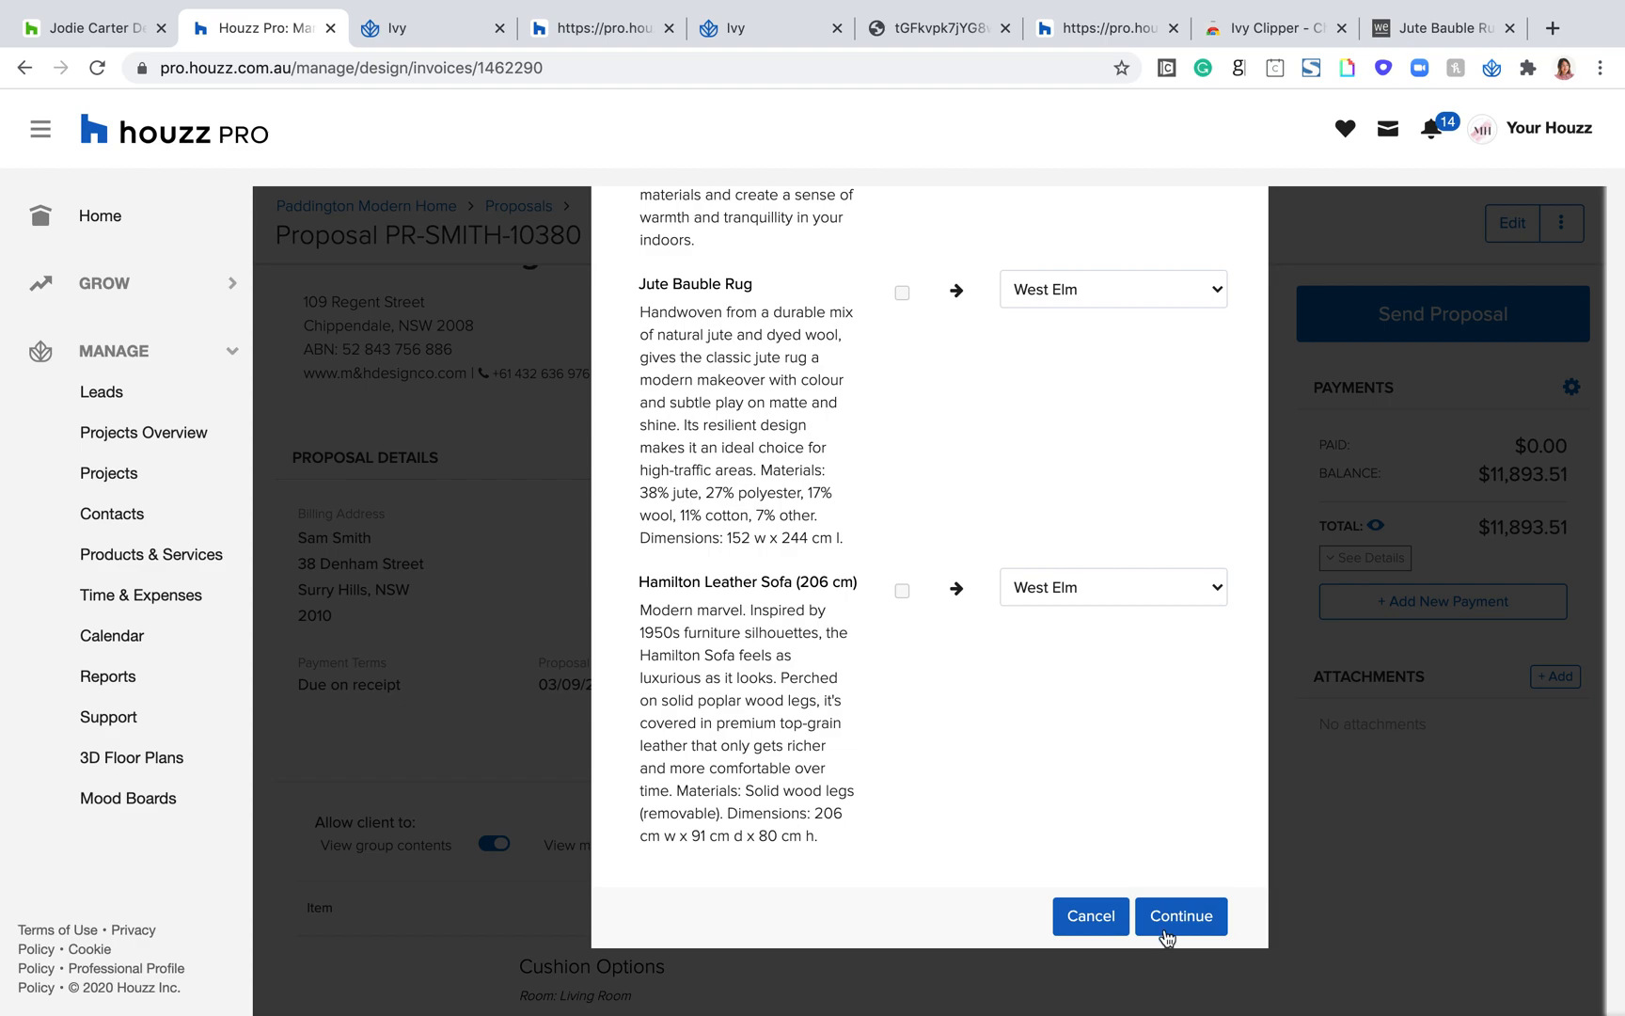
{"action": "left_click", "coordinate": [1168, 922]}
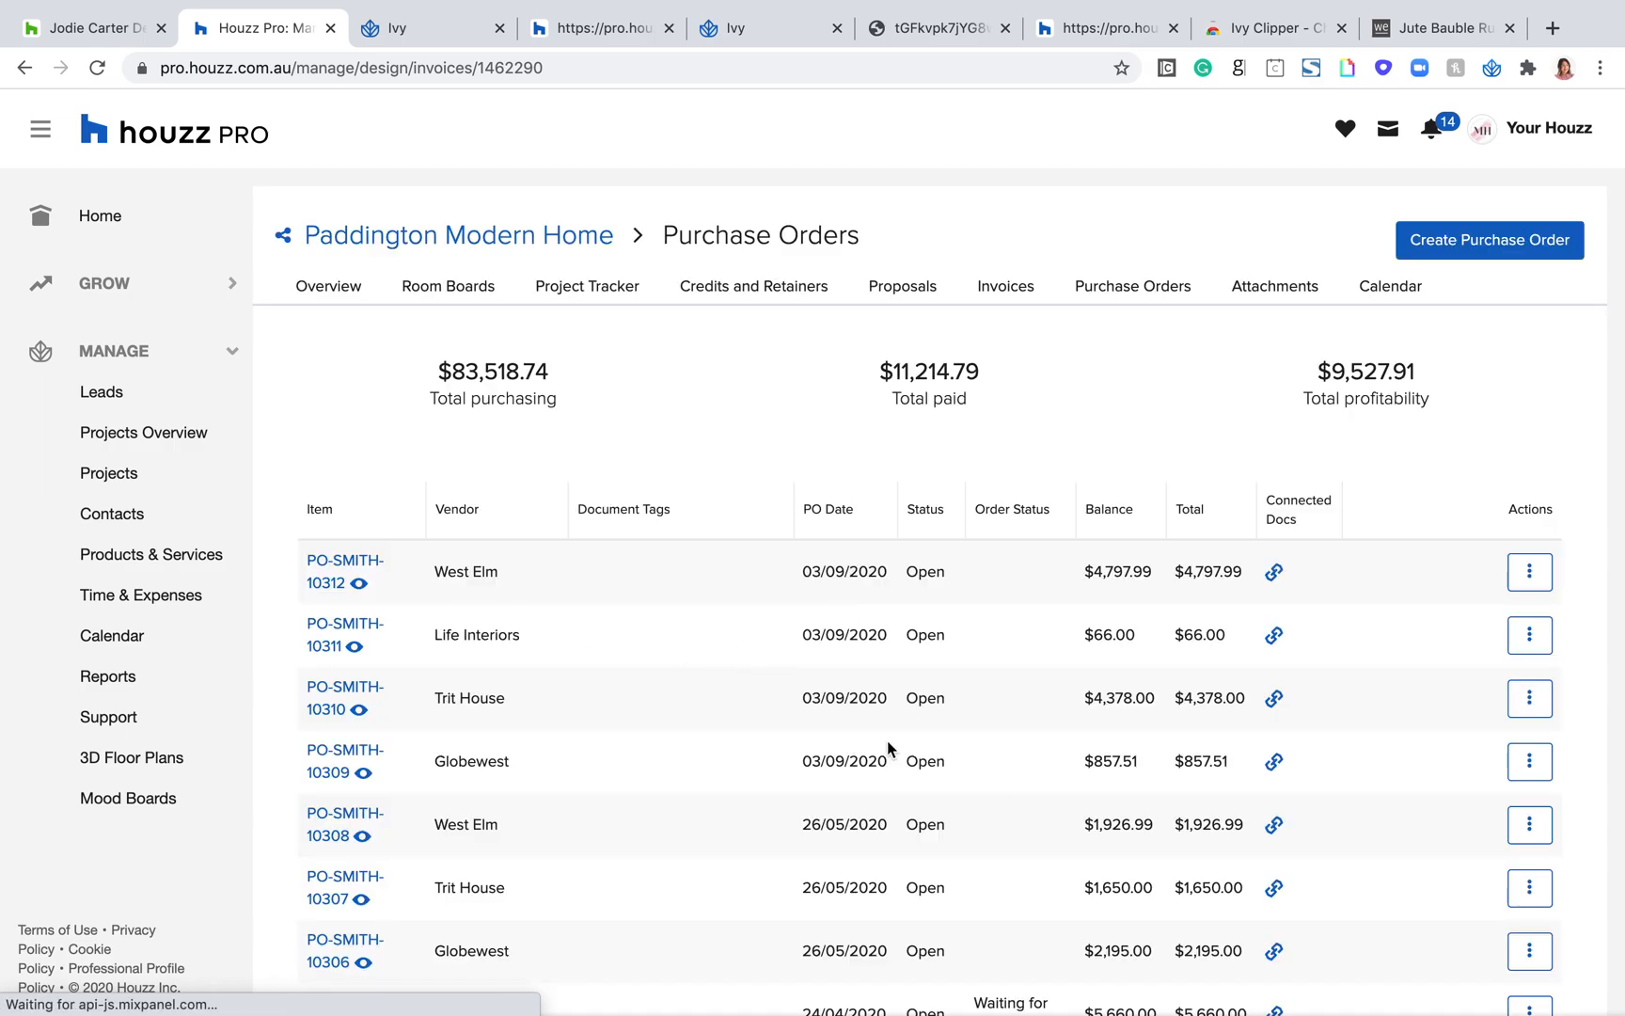
Step: Look over the project's new purchase orders dated 03/09/2020 by vendor and open the Globewest one
{"action": "left_click_drag", "start_coordinate": [891, 764], "coordinate": [798, 747]}
{"action": "left_click_drag", "start_coordinate": [523, 765], "coordinate": [421, 749]}
{"action": "left_click", "coordinate": [485, 697]}
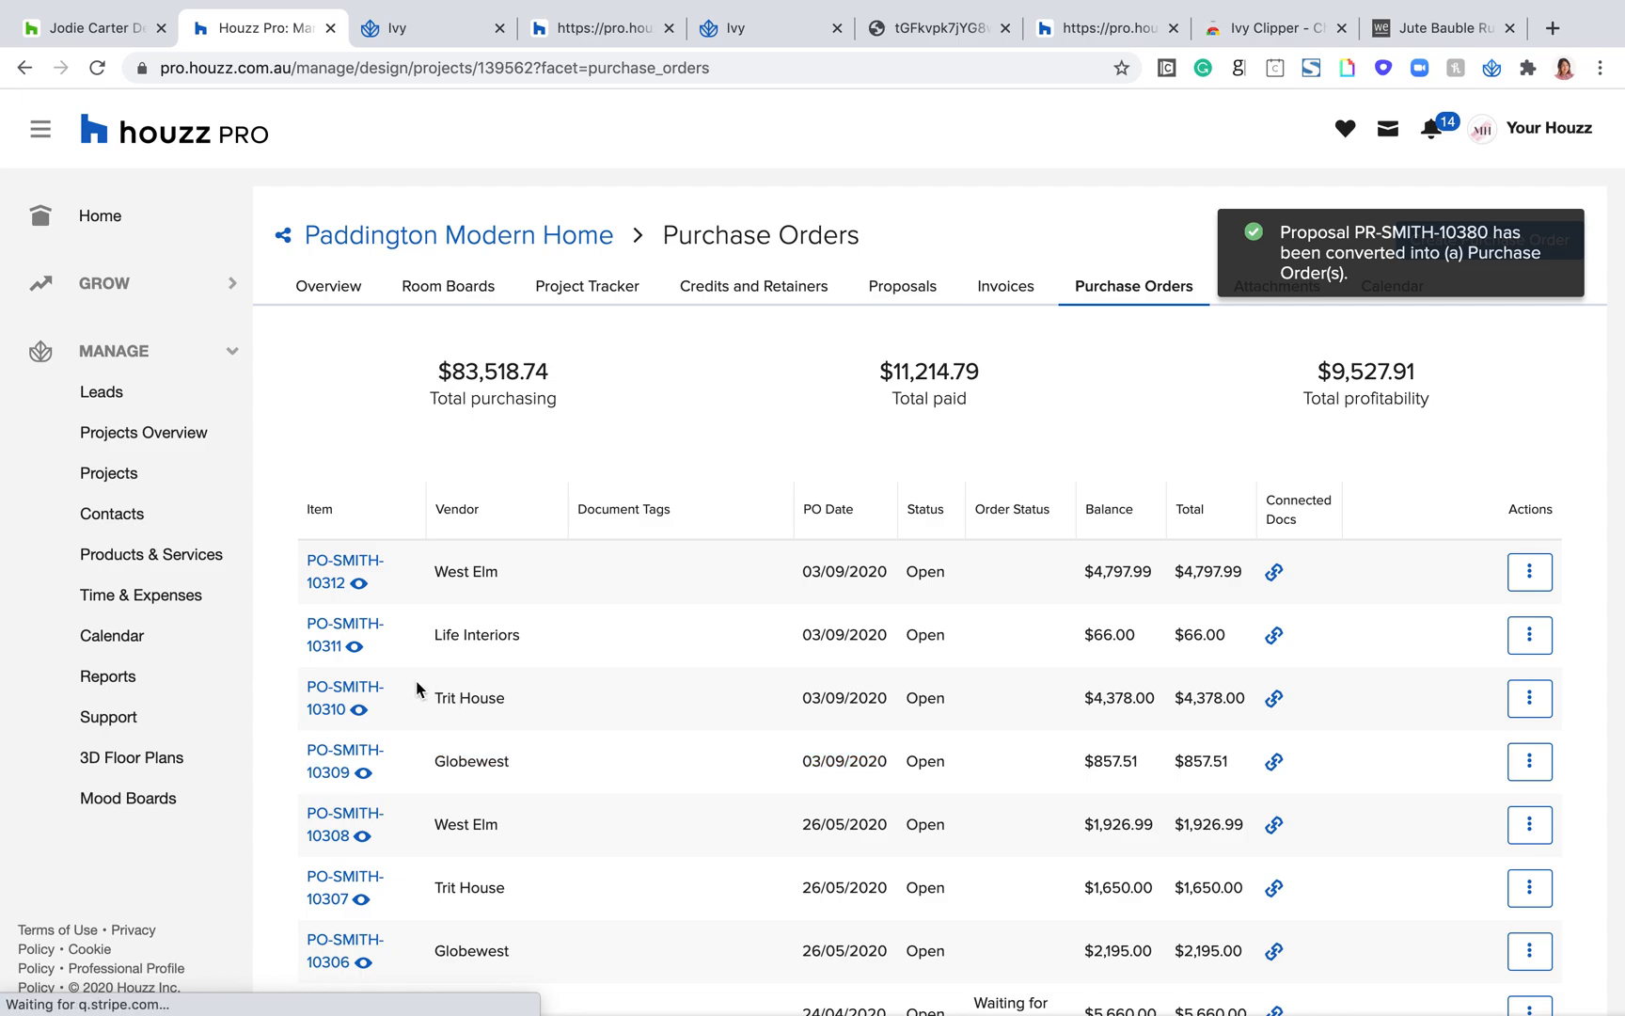
{"action": "left_click_drag", "start_coordinate": [417, 684], "coordinate": [511, 699]}
{"action": "left_click", "coordinate": [539, 613]}
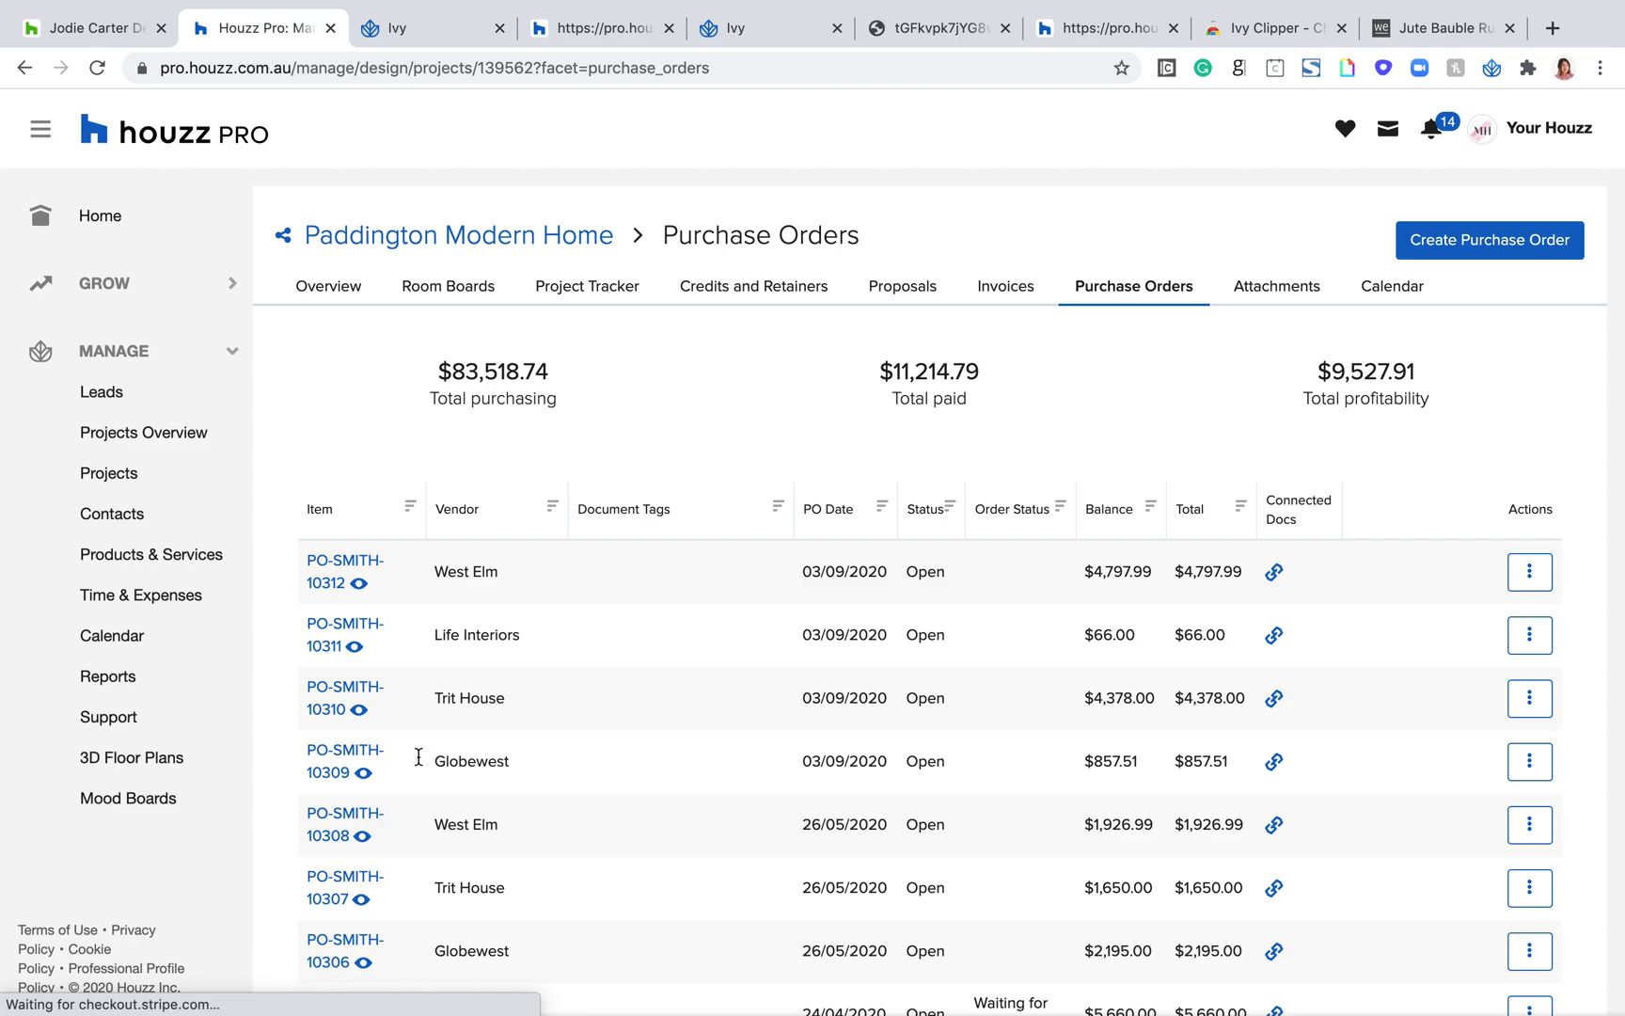
{"action": "left_click", "coordinate": [325, 760]}
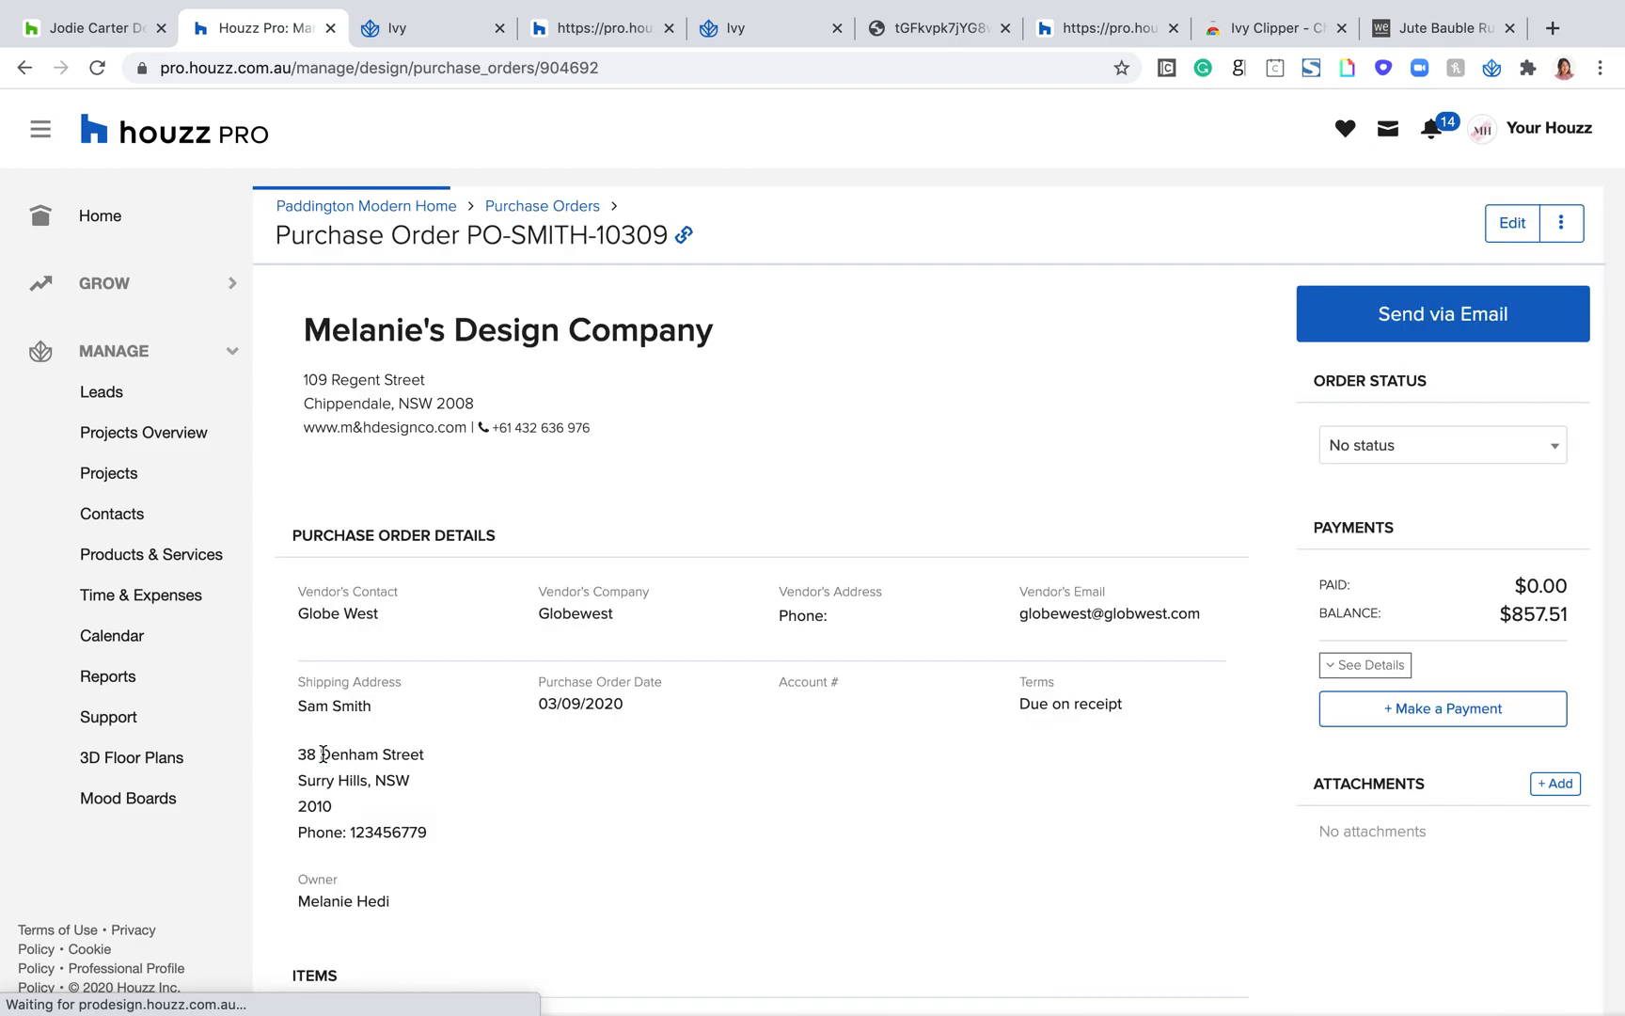
Step: Review the items on the Globewest purchase order, including Suki Tassel 50x35cm Cushion, Tully Bedside and Willow Woven Buffet
{"action": "scroll", "coordinate": [796, 849], "scroll_direction": "down", "scroll_amount": 3}
{"action": "scroll", "coordinate": [796, 849], "scroll_direction": "down", "scroll_amount": 5}
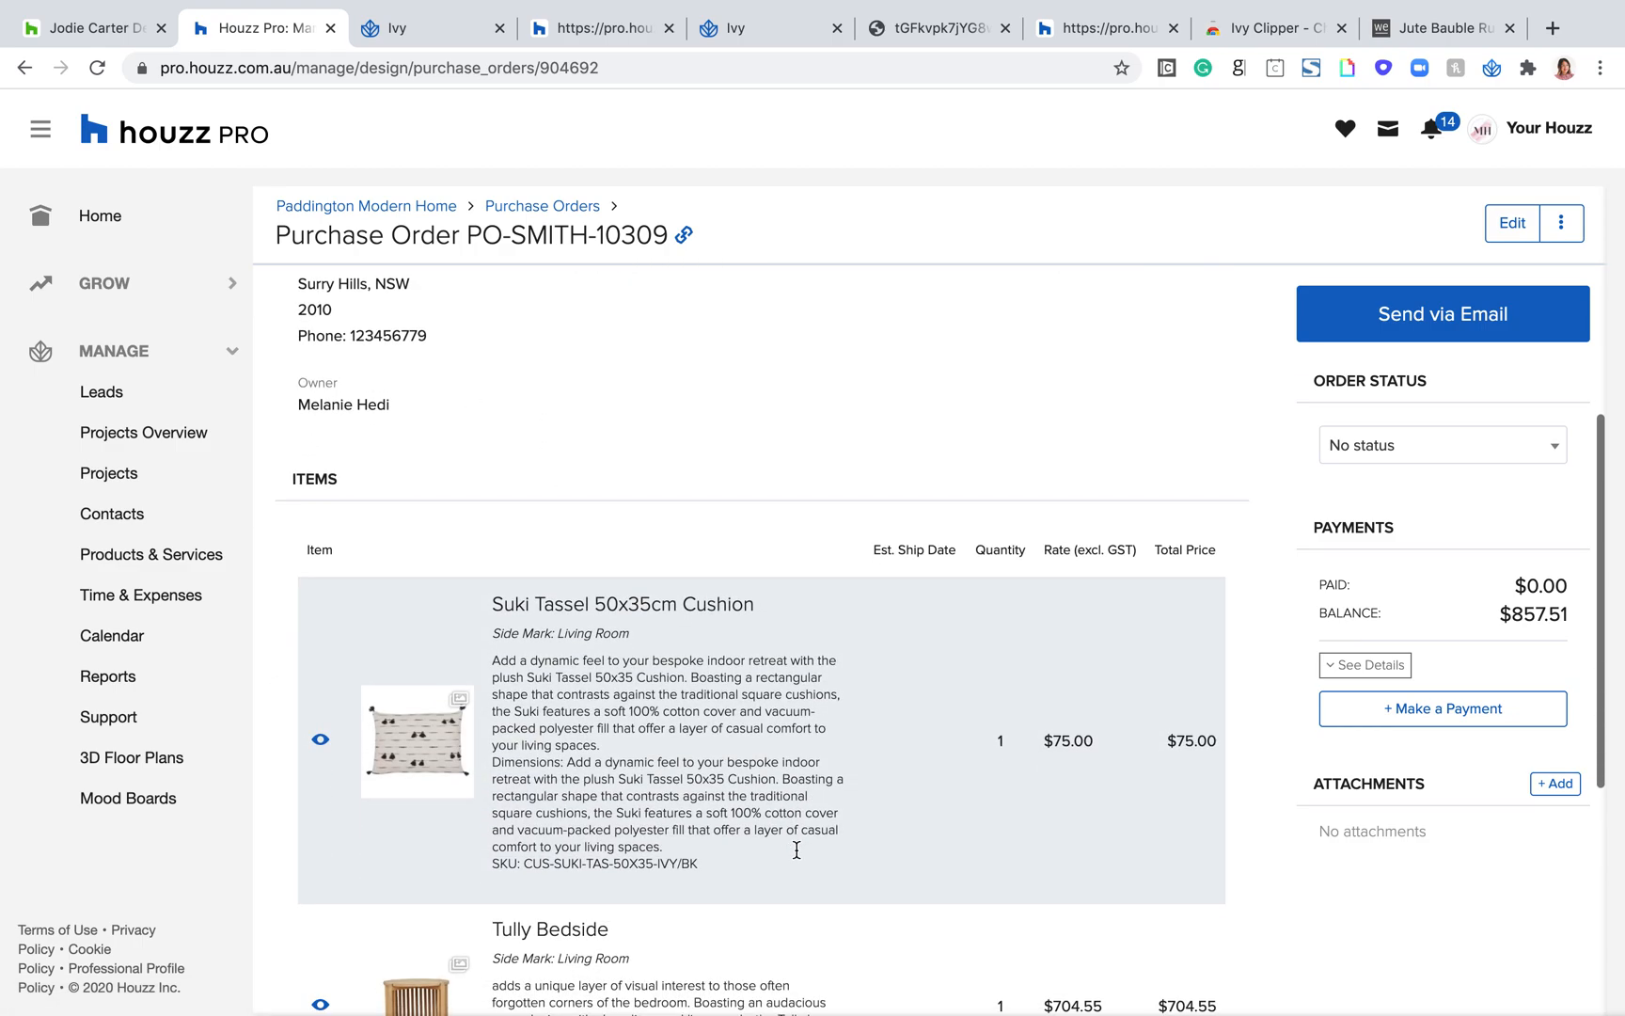
{"action": "scroll", "coordinate": [723, 476], "scroll_direction": "down", "scroll_amount": 2}
{"action": "scroll", "coordinate": [722, 476], "scroll_direction": "up", "scroll_amount": 3}
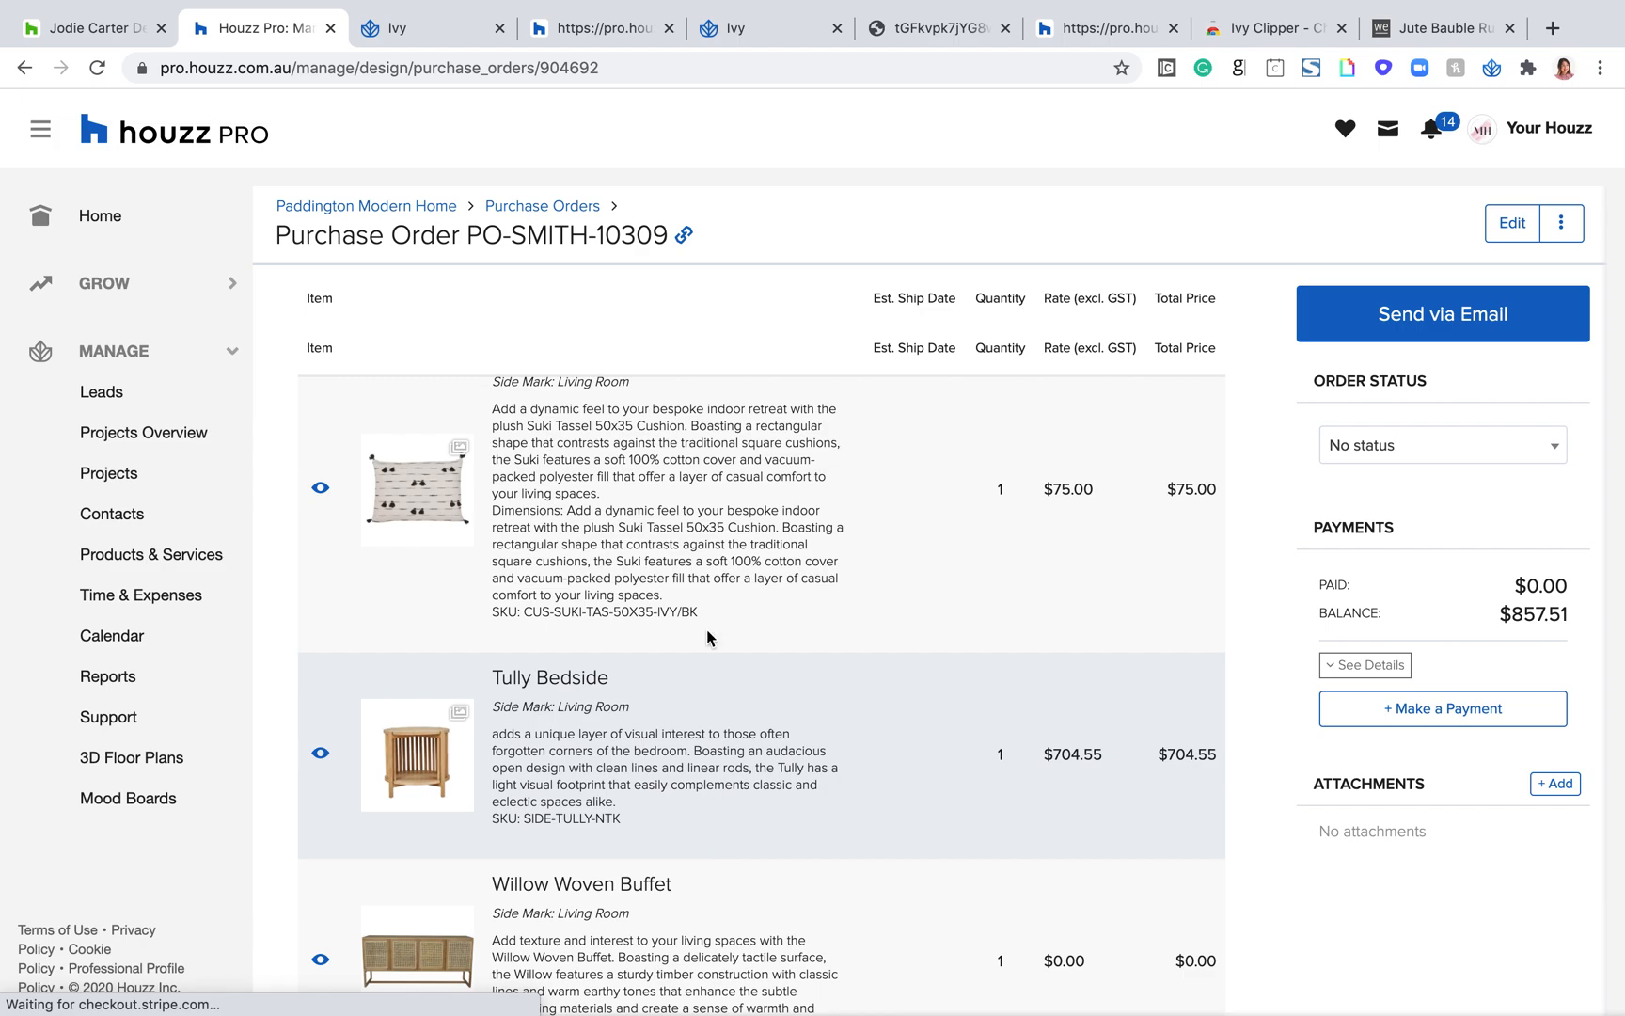
{"action": "scroll", "coordinate": [708, 663], "scroll_direction": "up", "scroll_amount": 2}
{"action": "scroll", "coordinate": [705, 630], "scroll_direction": "down", "scroll_amount": 3}
{"action": "scroll", "coordinate": [700, 704], "scroll_direction": "up", "scroll_amount": 2}
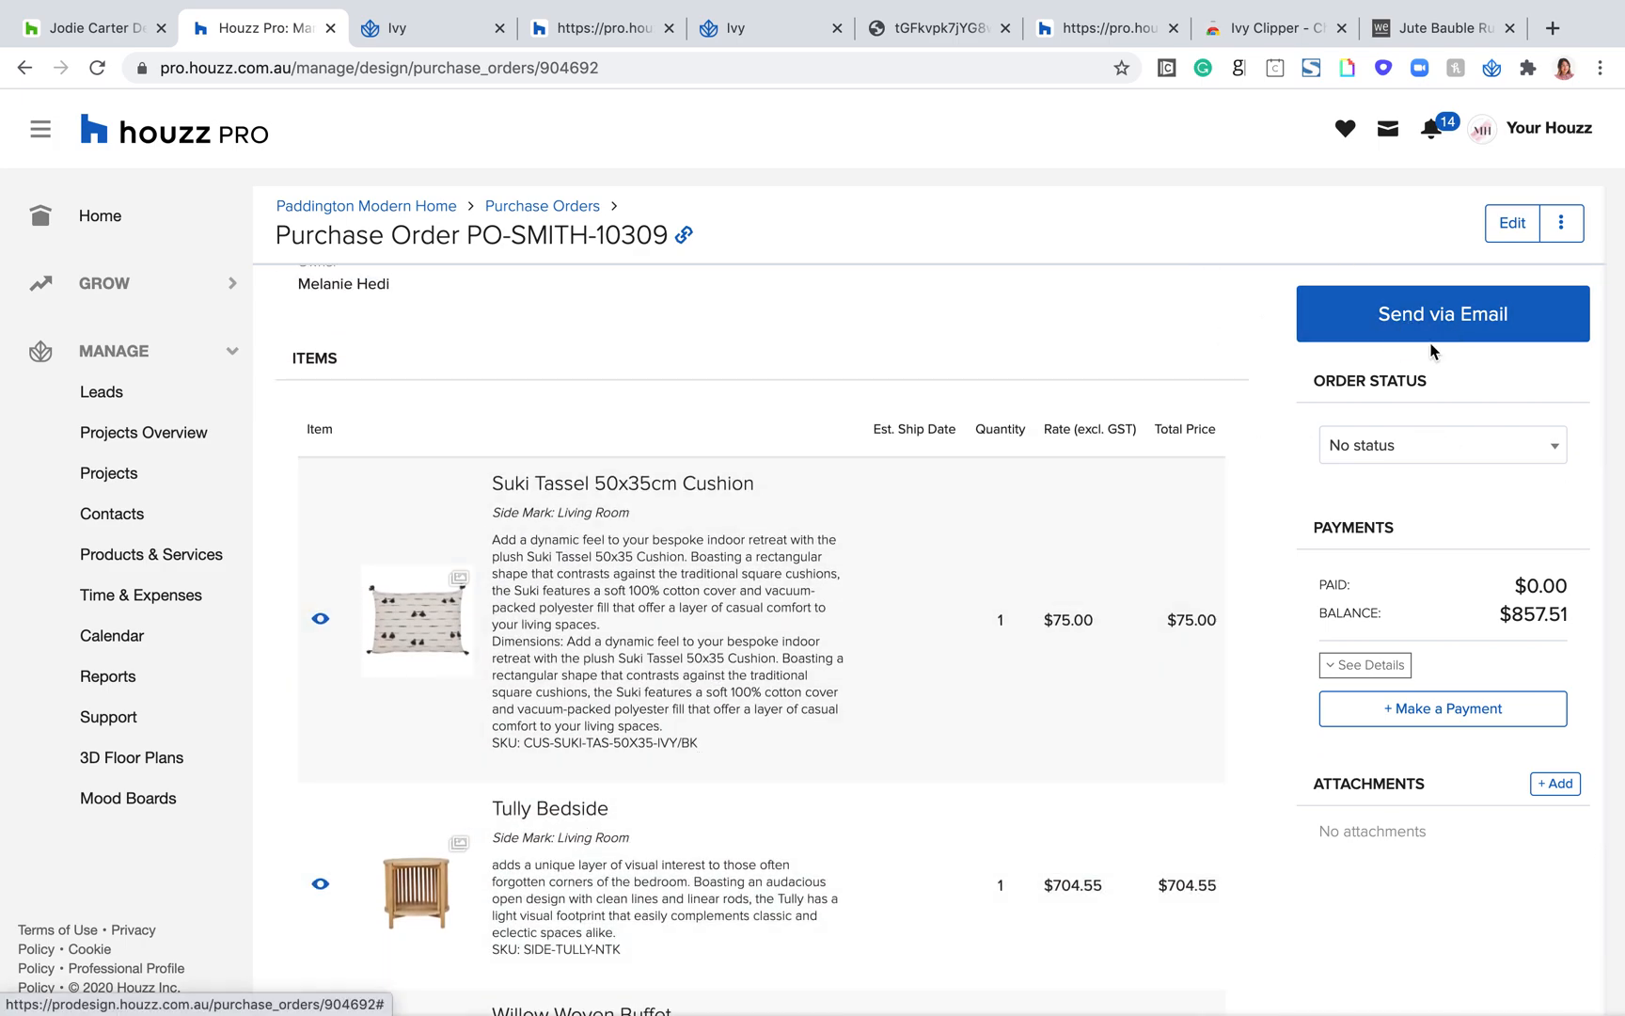
Step: View the Globewest purchase order's order status options and its attachment file chooser, leaving both without choosing anything
{"action": "left_click", "coordinate": [1522, 449]}
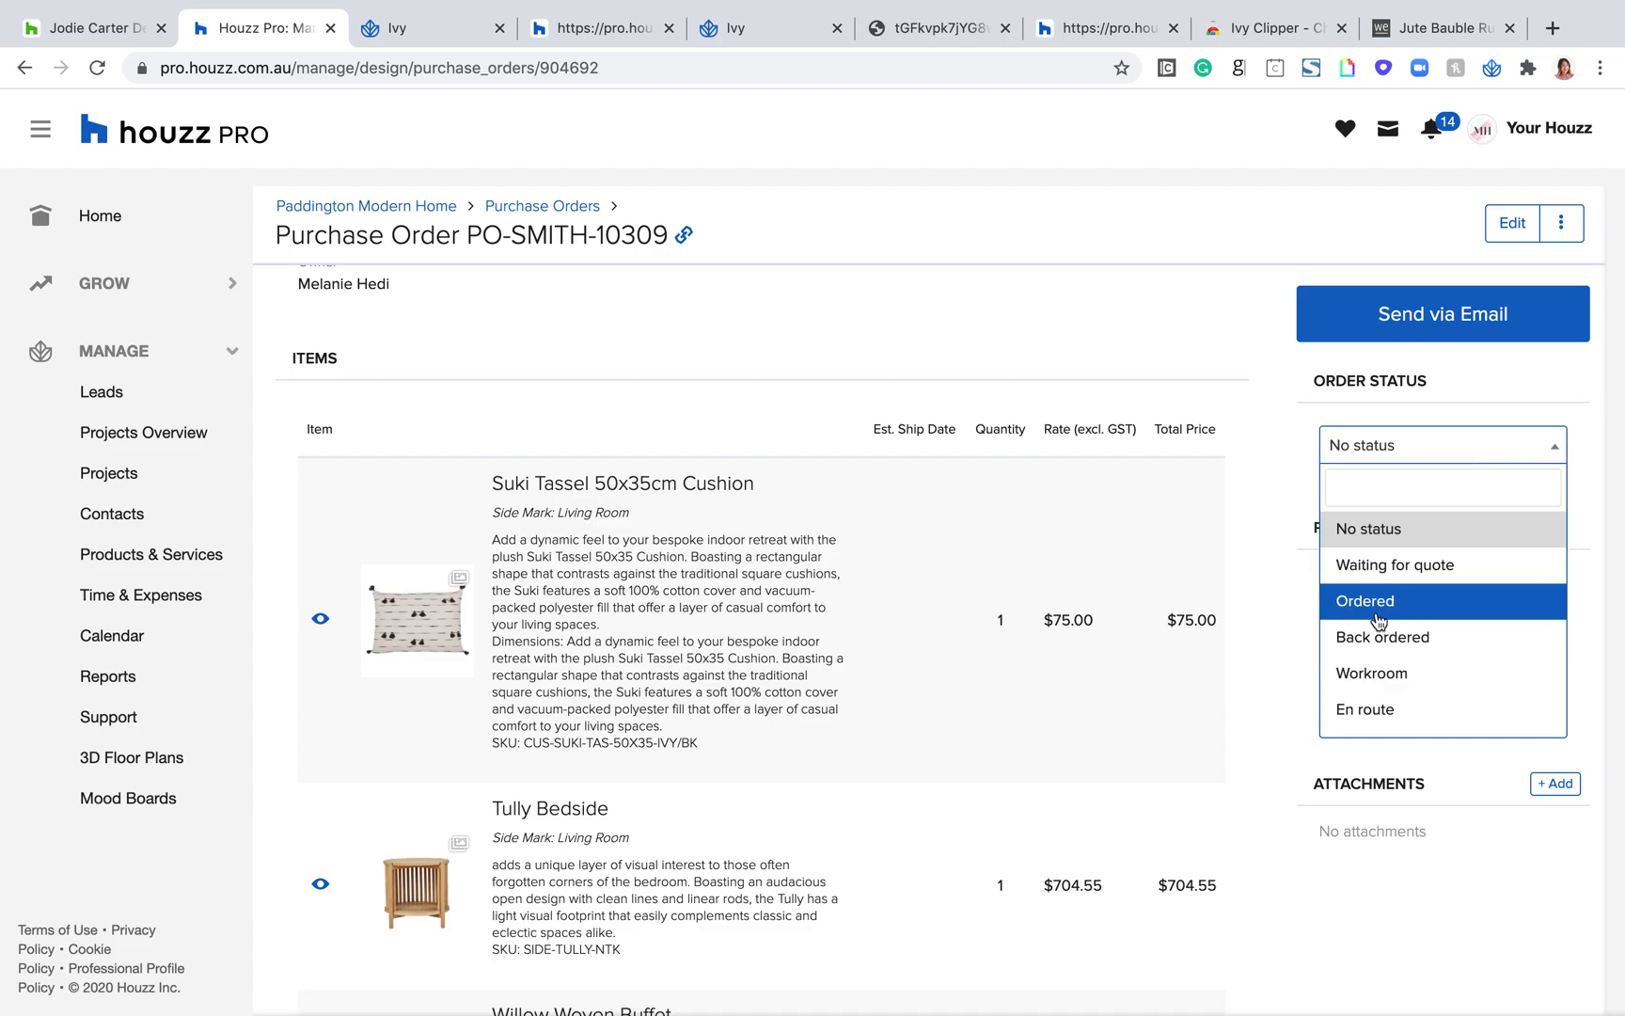
{"action": "scroll", "coordinate": [1390, 566], "scroll_direction": "down", "scroll_amount": 1}
{"action": "scroll", "coordinate": [1379, 590], "scroll_direction": "up", "scroll_amount": 1}
{"action": "scroll", "coordinate": [1411, 611], "scroll_direction": "down", "scroll_amount": 1}
{"action": "scroll", "coordinate": [1397, 638], "scroll_direction": "down", "scroll_amount": 1}
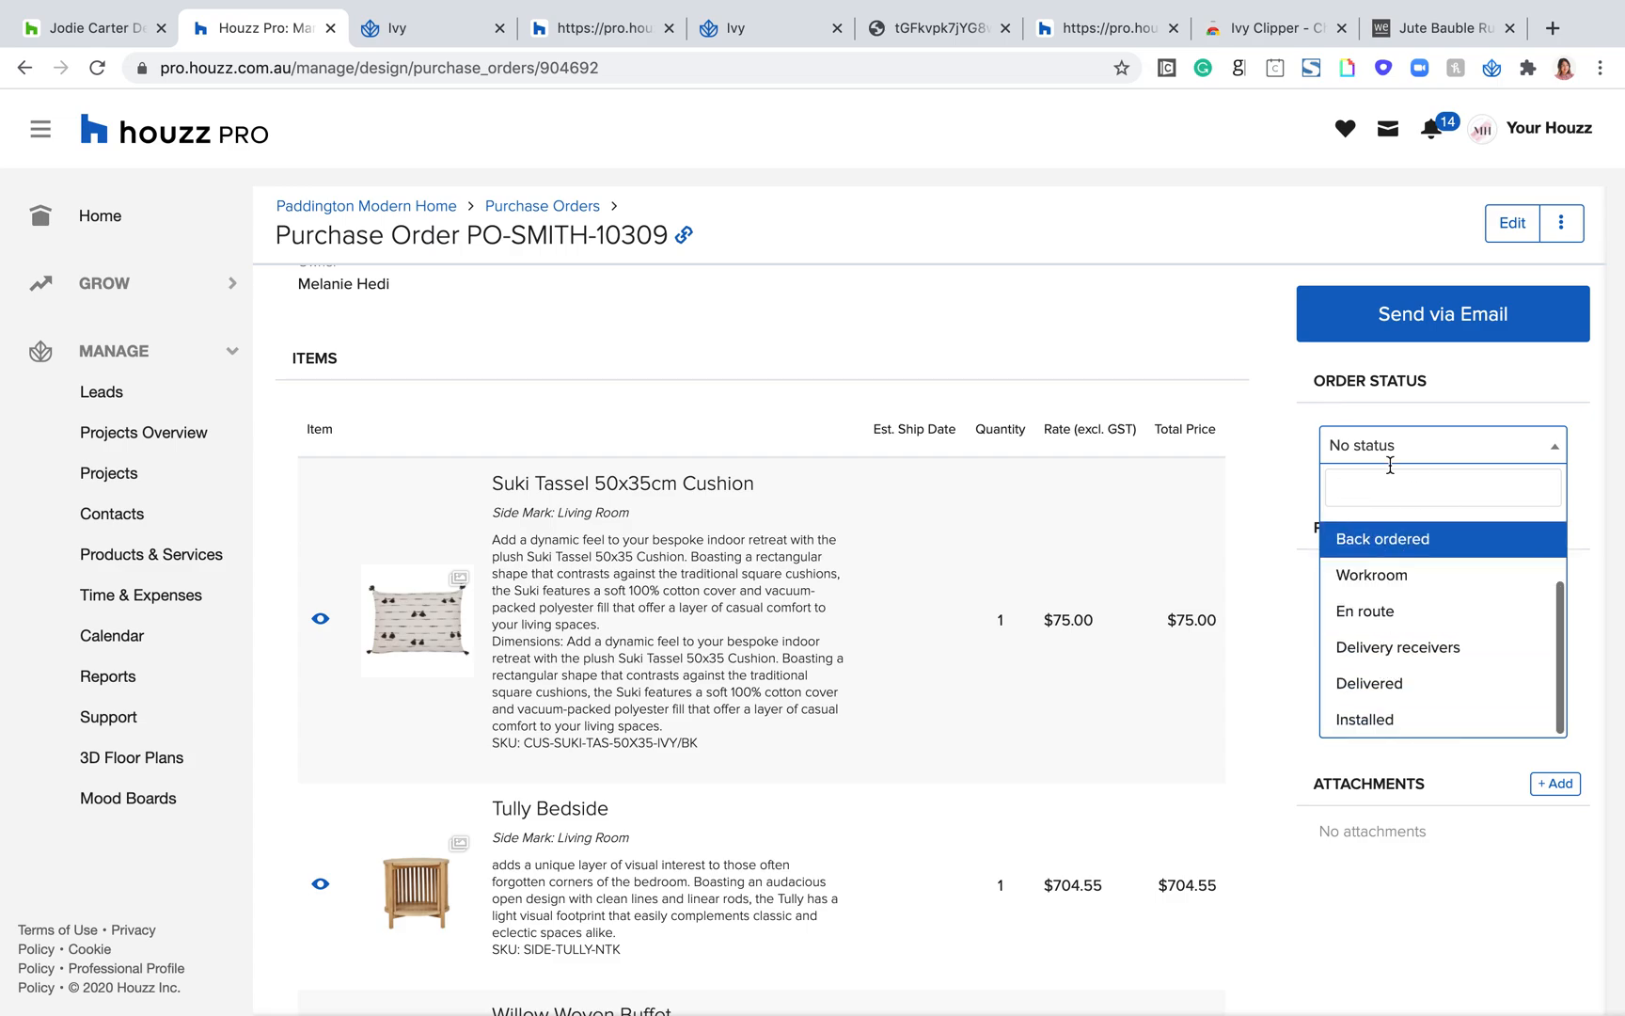
{"action": "left_click", "coordinate": [1151, 365]}
{"action": "scroll", "coordinate": [1001, 600], "scroll_direction": "up", "scroll_amount": 5}
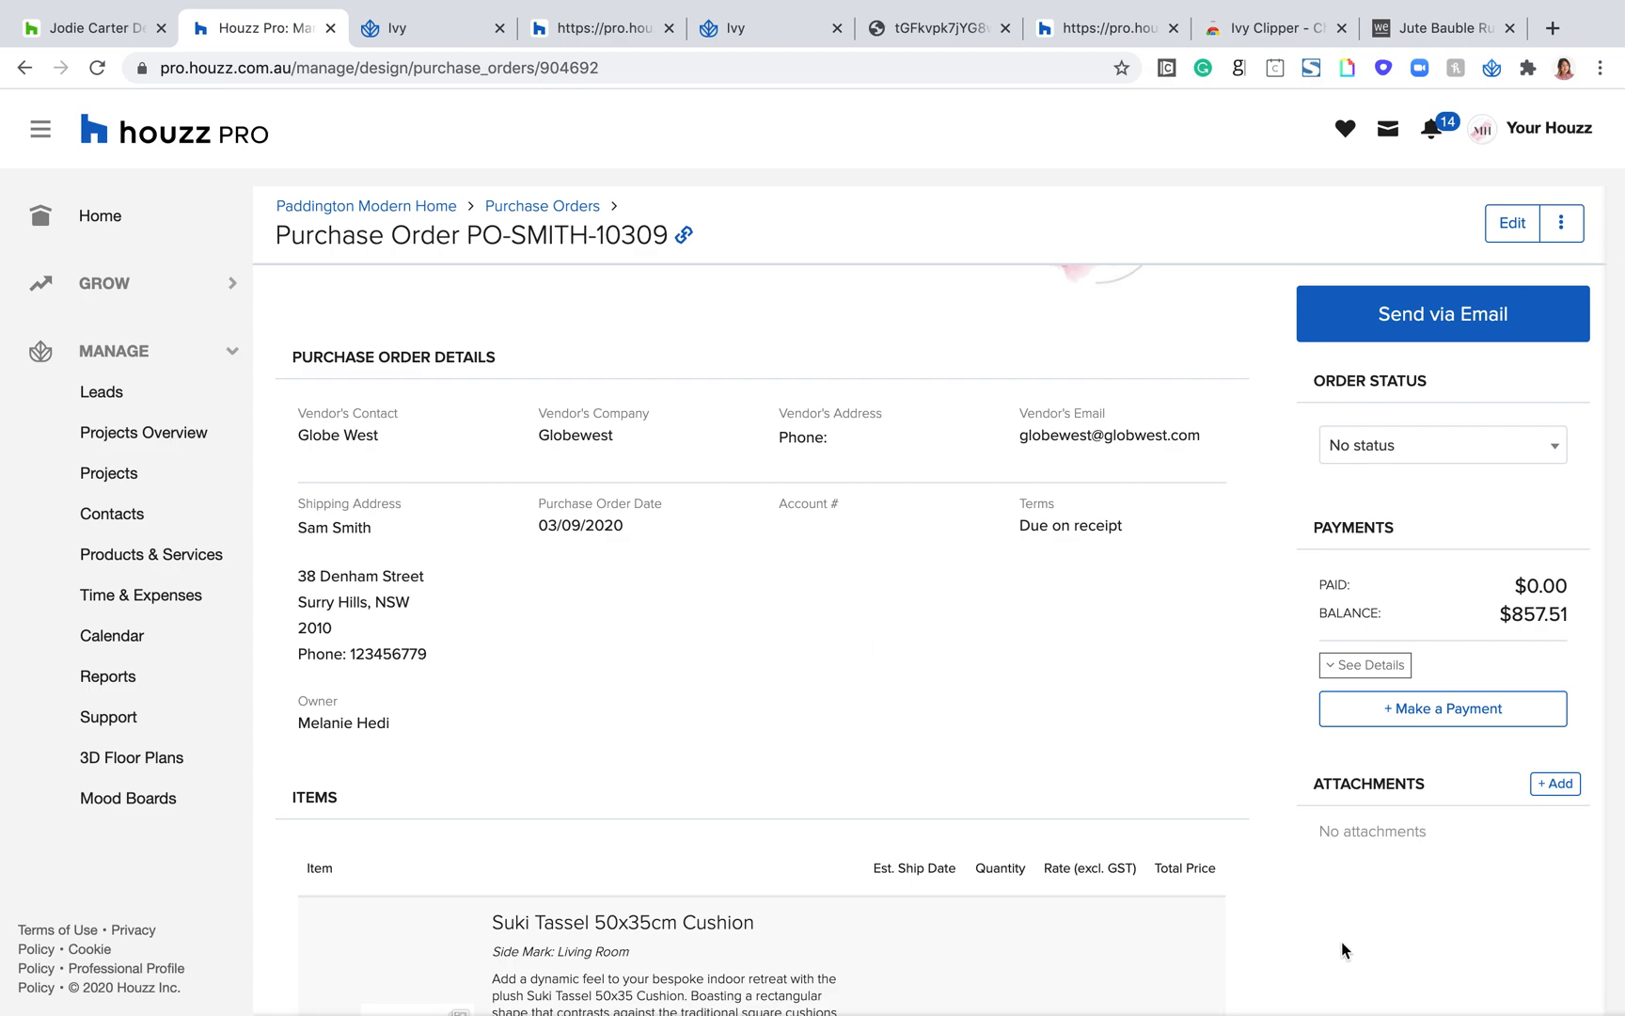
{"action": "left_click", "coordinate": [1552, 791]}
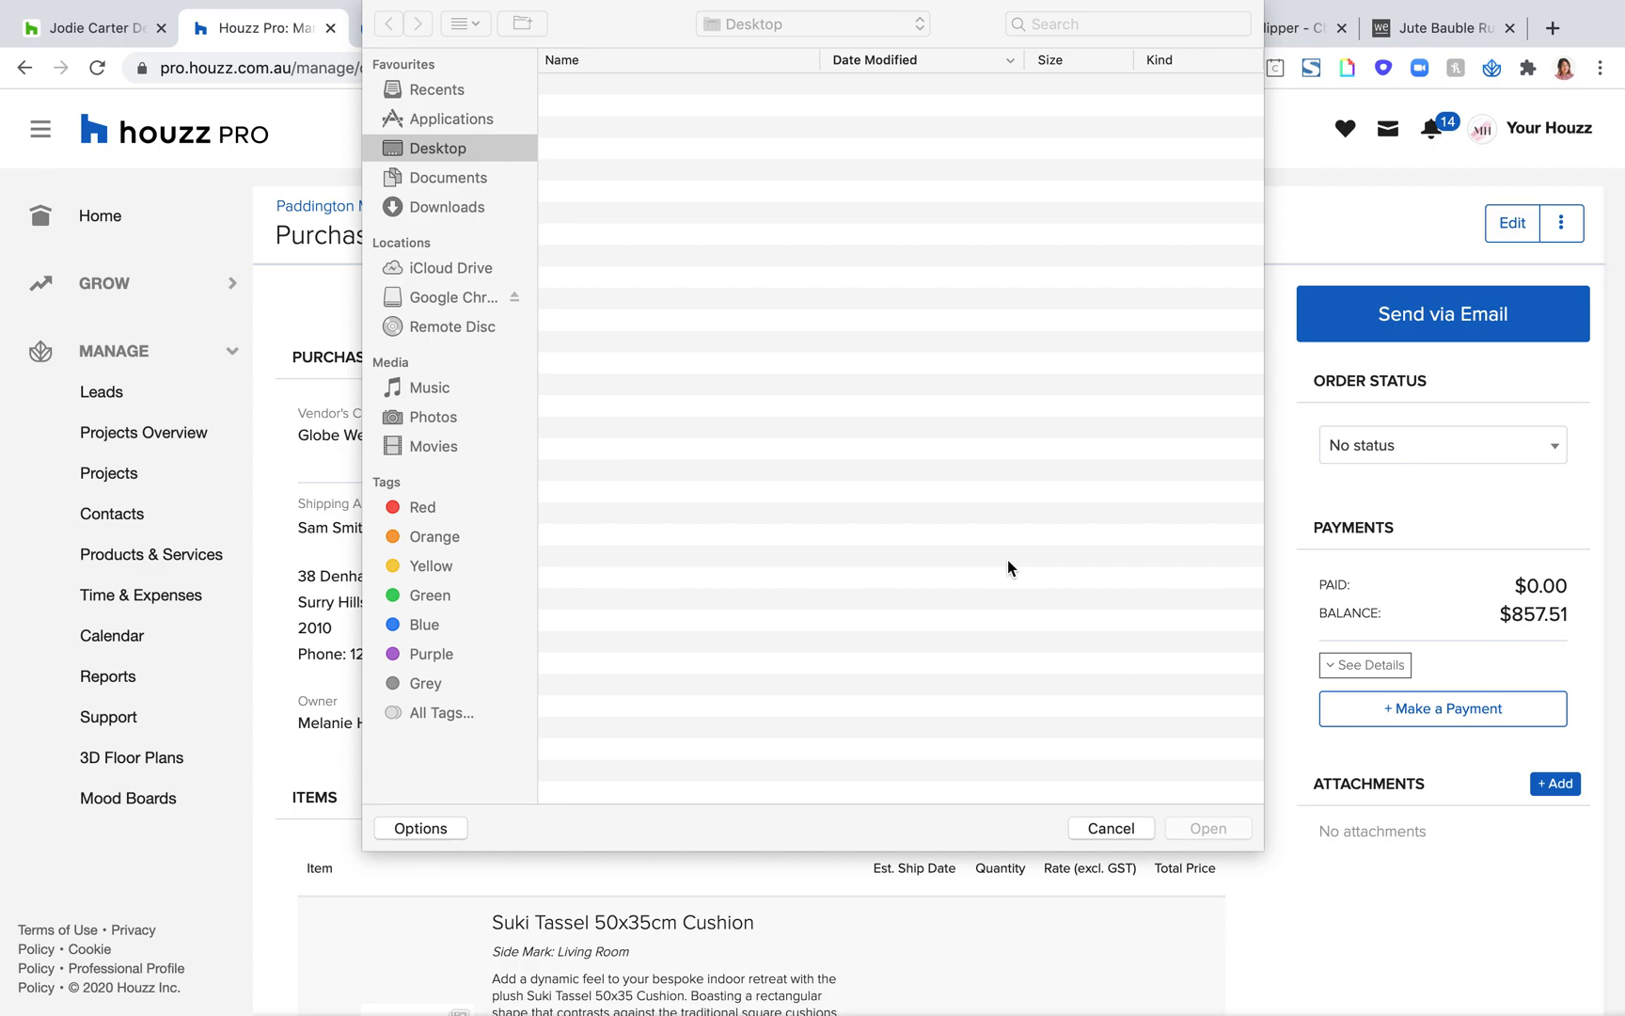
{"action": "left_click", "coordinate": [1110, 828]}
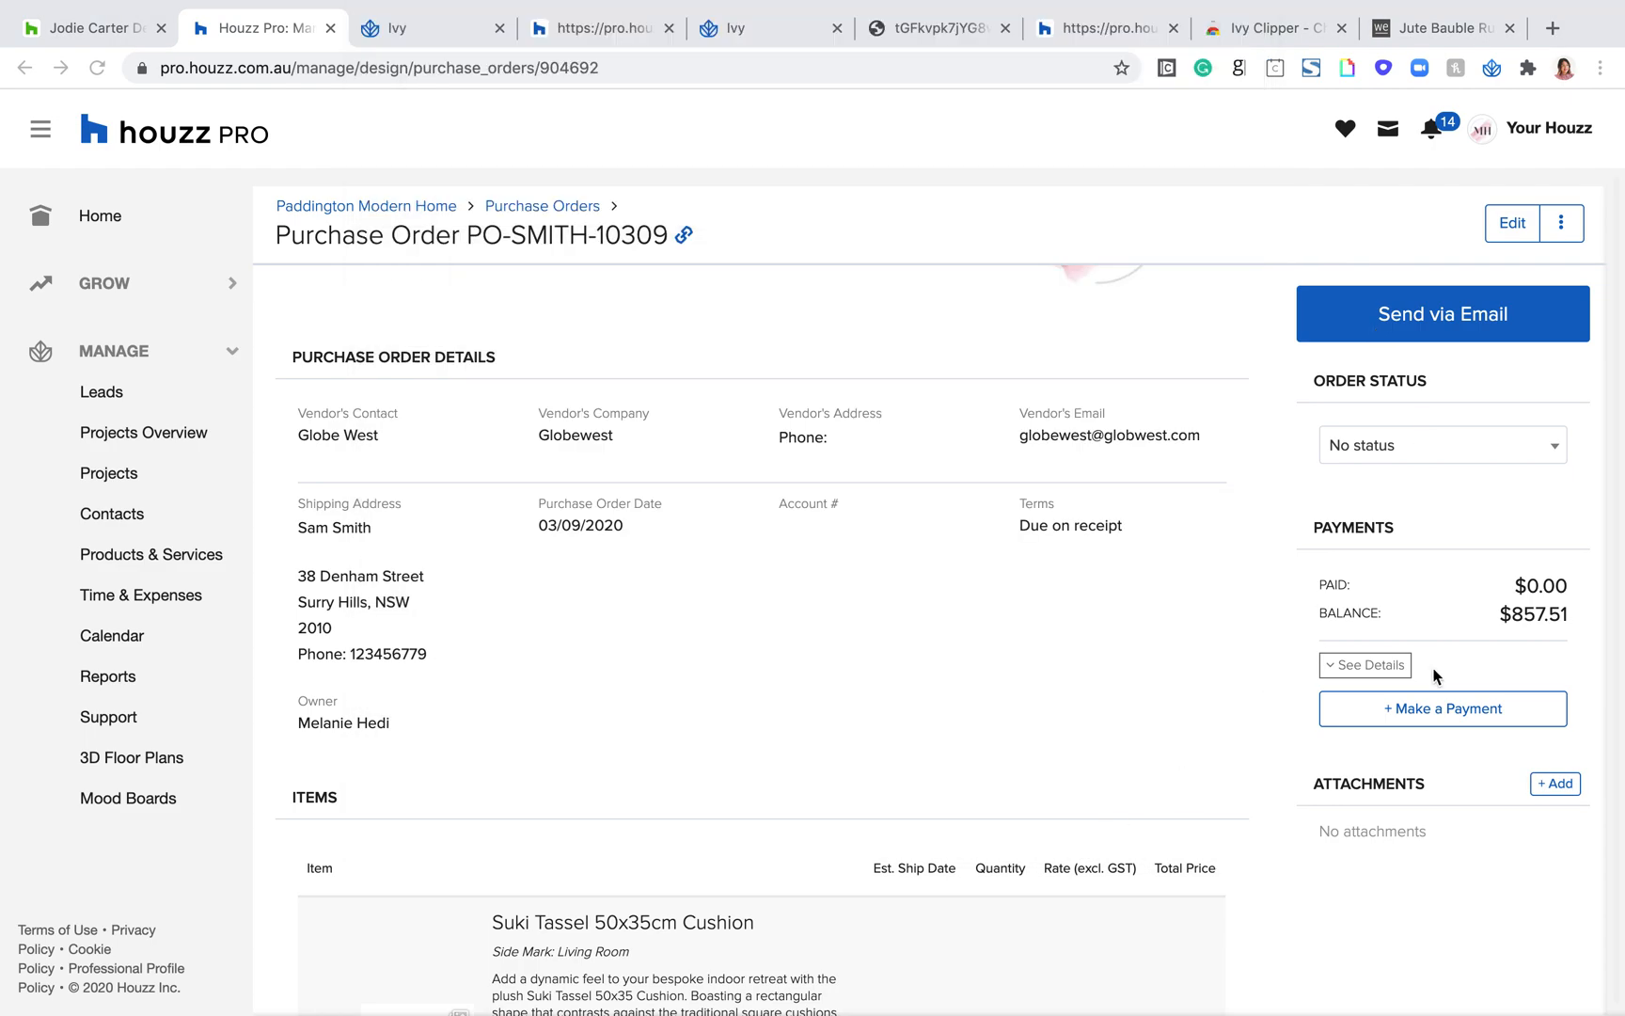
Step: Return to the Paddington Modern Home project and open its Project Tracker
{"action": "scroll", "coordinate": [1434, 672], "scroll_direction": "up", "scroll_amount": 2}
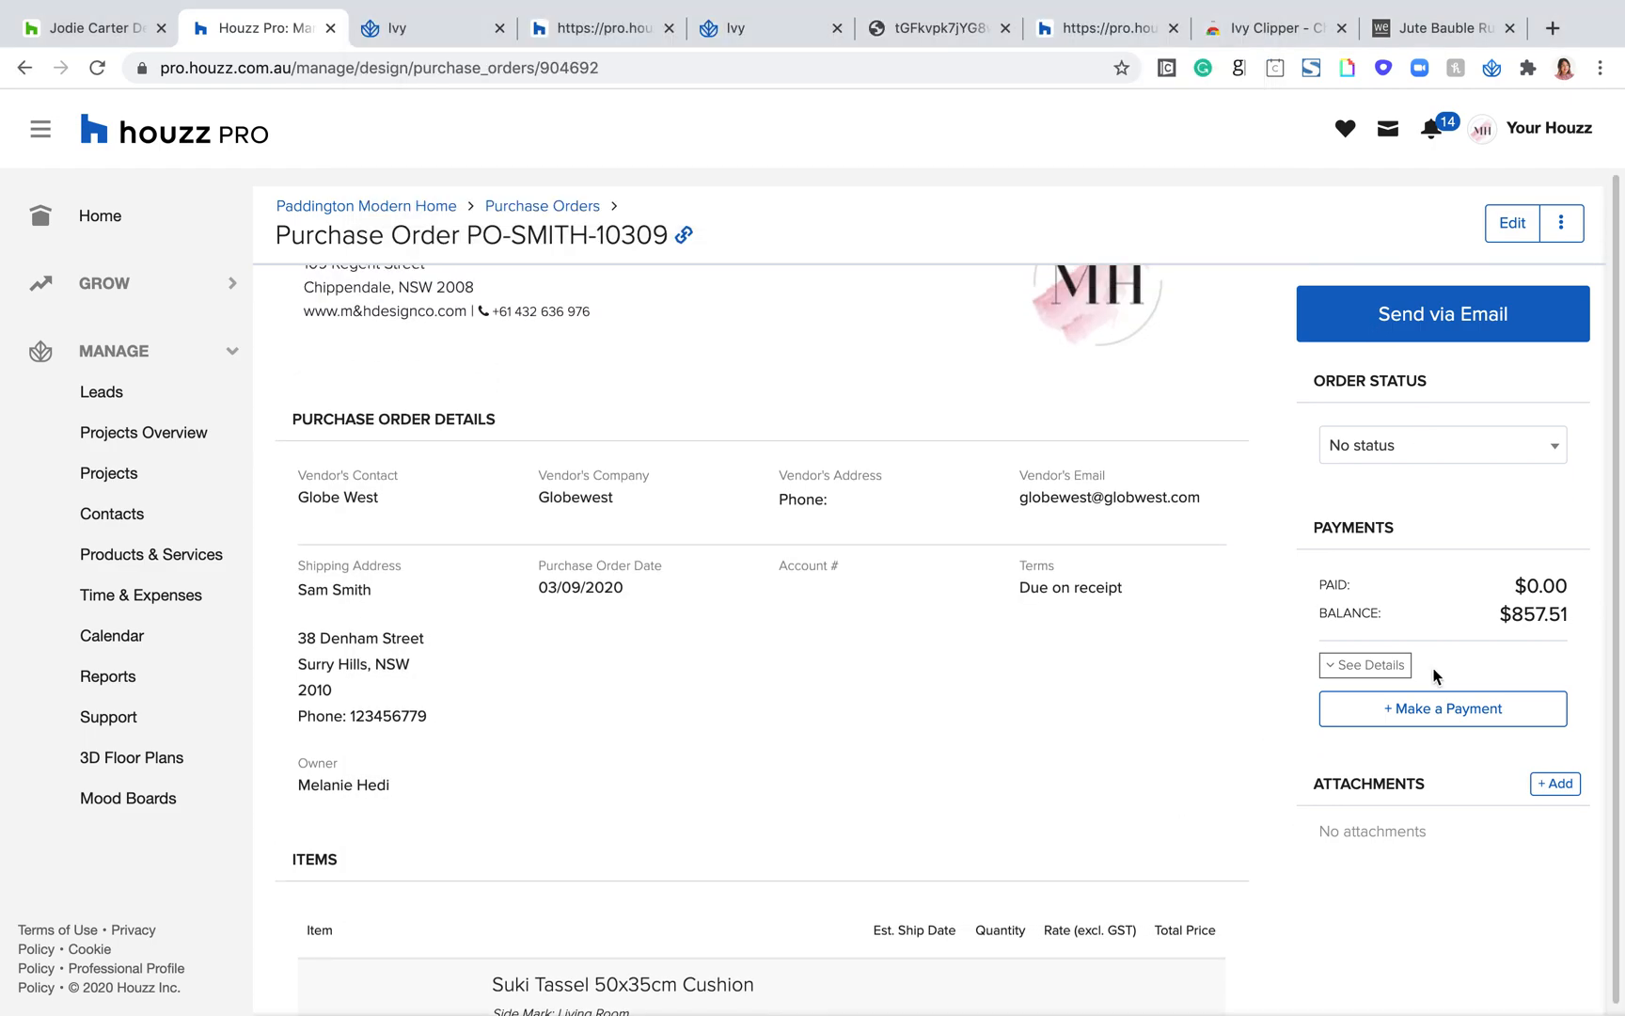
{"action": "scroll", "coordinate": [433, 348], "scroll_direction": "up", "scroll_amount": 3}
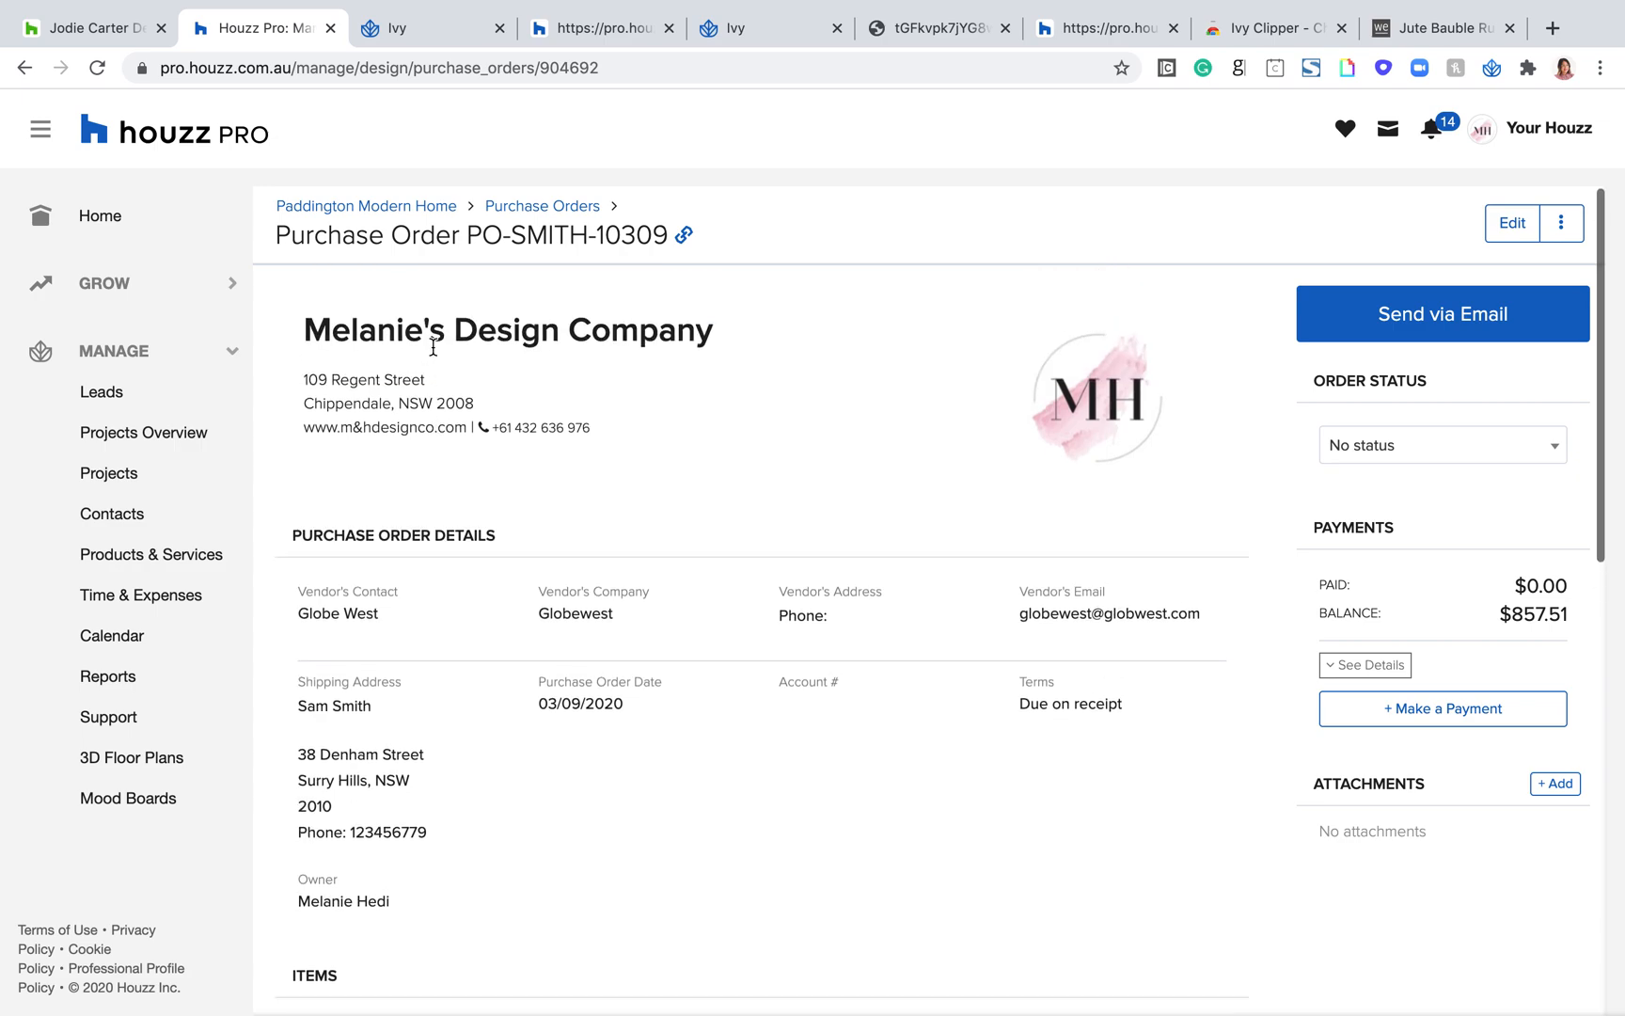
{"action": "left_click", "coordinate": [428, 213]}
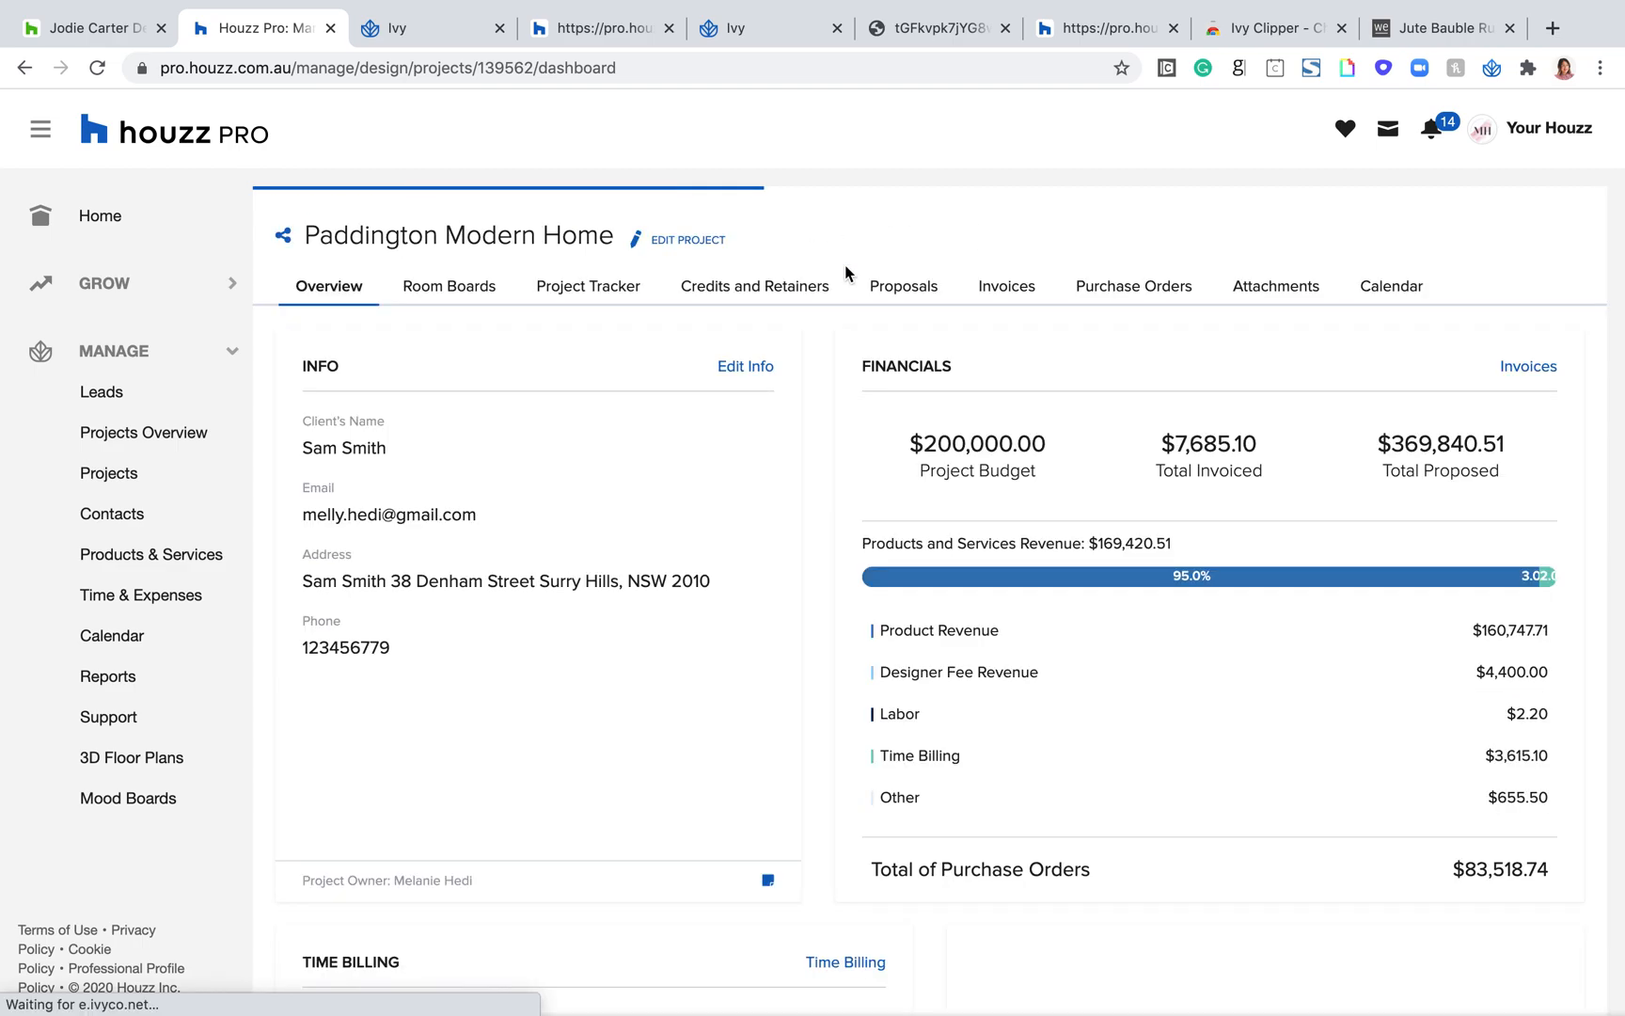
{"action": "left_click", "coordinate": [1061, 307]}
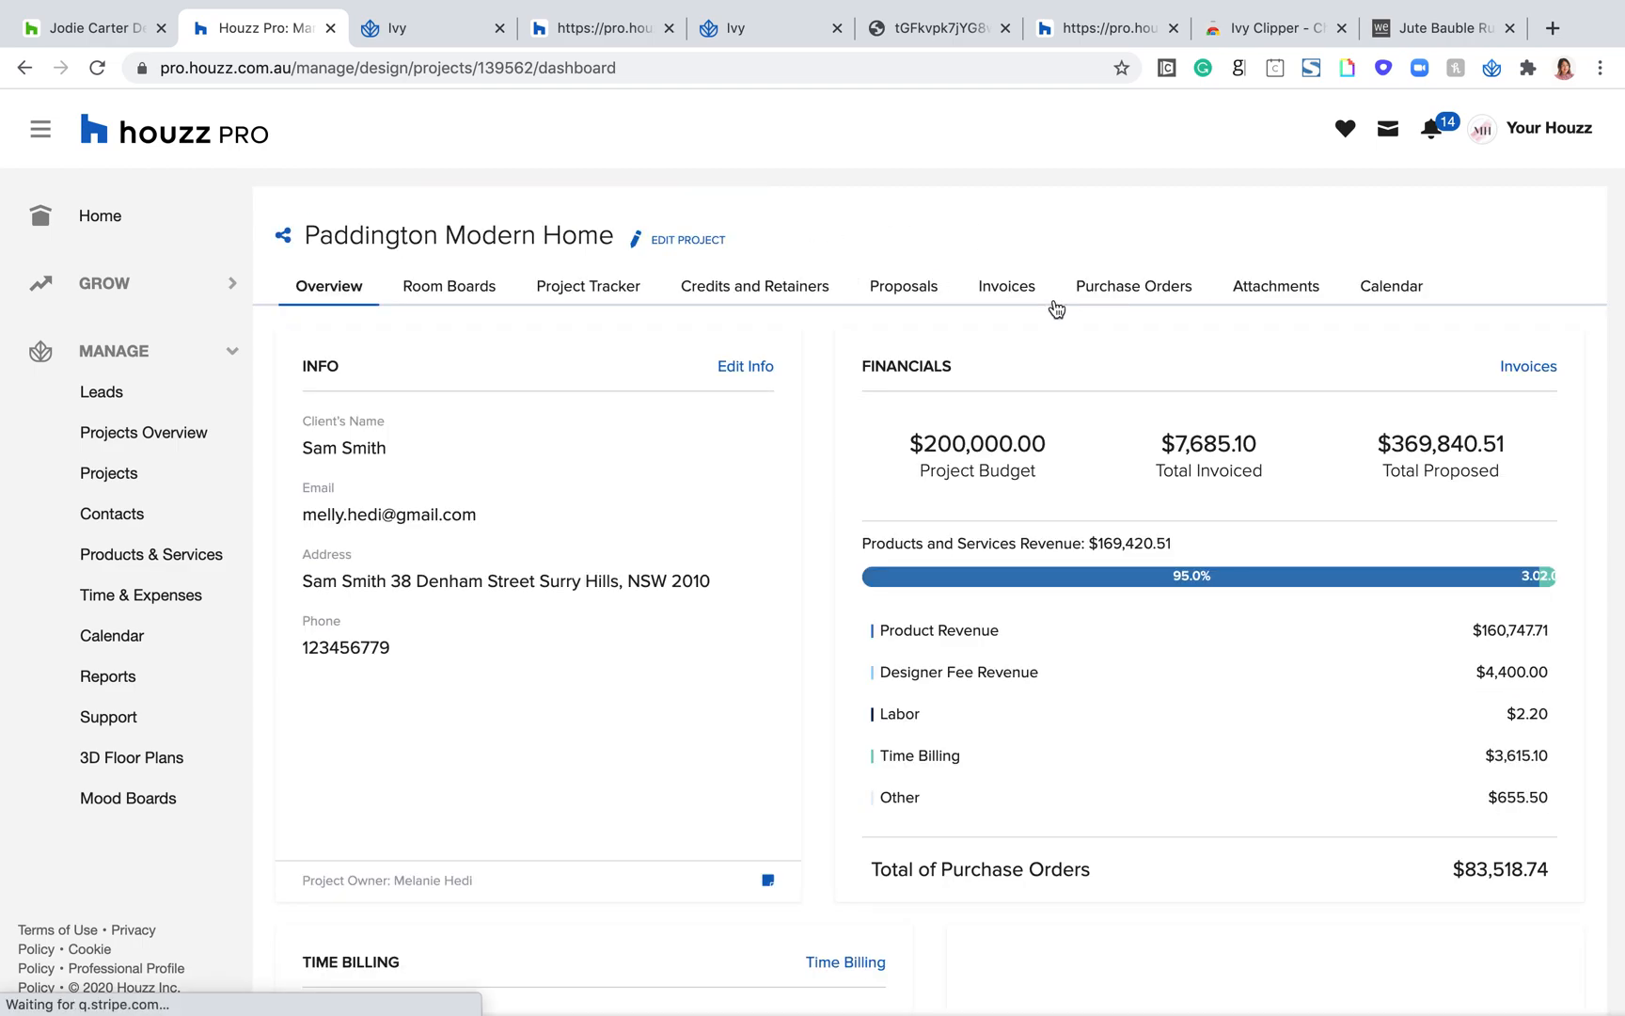
{"action": "left_click", "coordinate": [591, 292]}
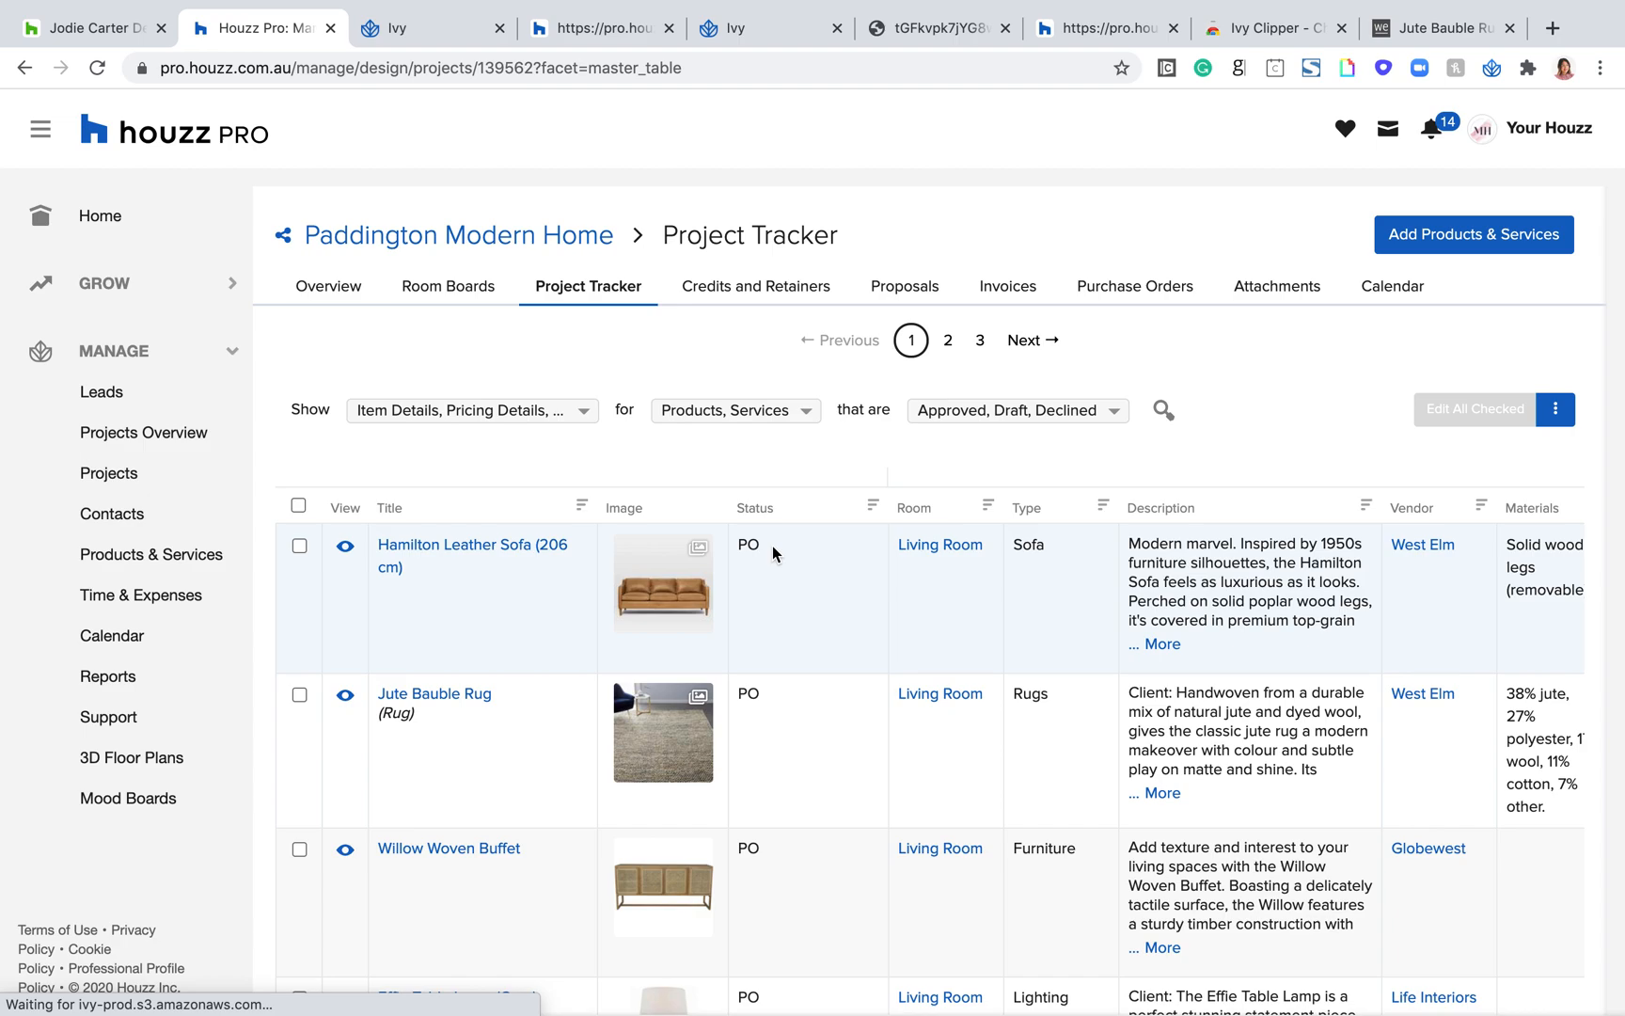
Step: Check the status of the Living Room products in the Project Tracker, from Hamilton Leather Sofa (206 cm) to Suki Tassel 50x35cm Cushion
{"action": "left_click_drag", "start_coordinate": [767, 553], "coordinate": [728, 553]}
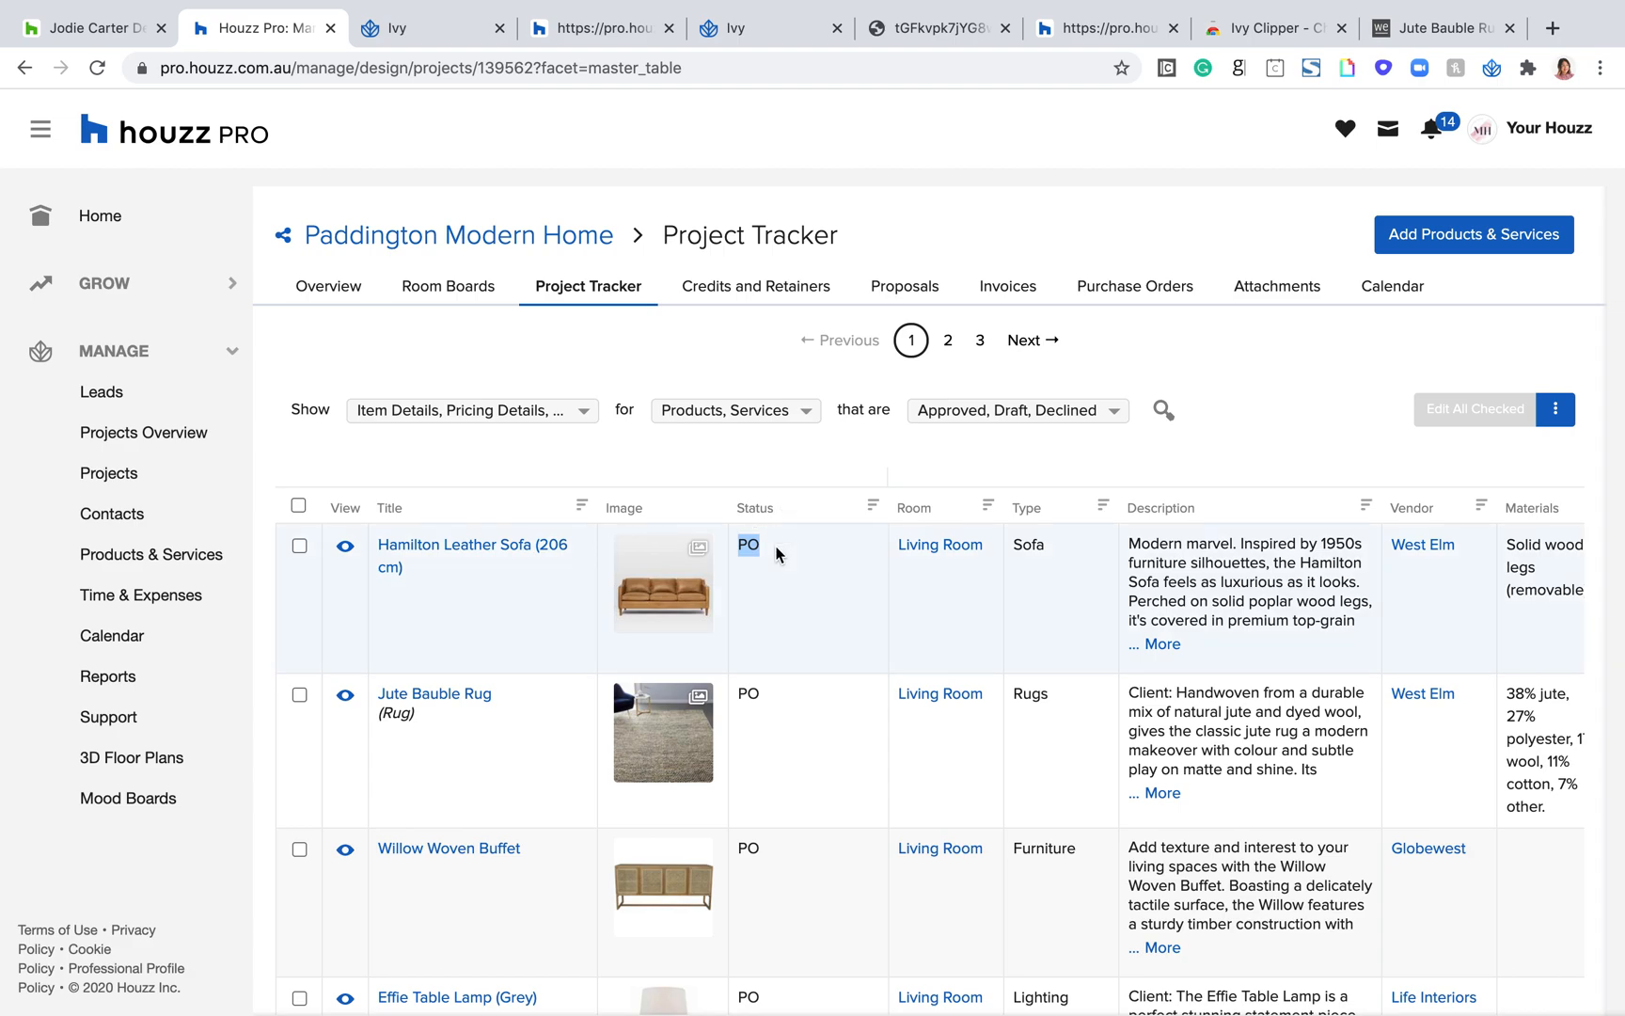
{"action": "scroll", "coordinate": [762, 576], "scroll_direction": "down", "scroll_amount": 2}
{"action": "scroll", "coordinate": [761, 577], "scroll_direction": "down", "scroll_amount": 10}
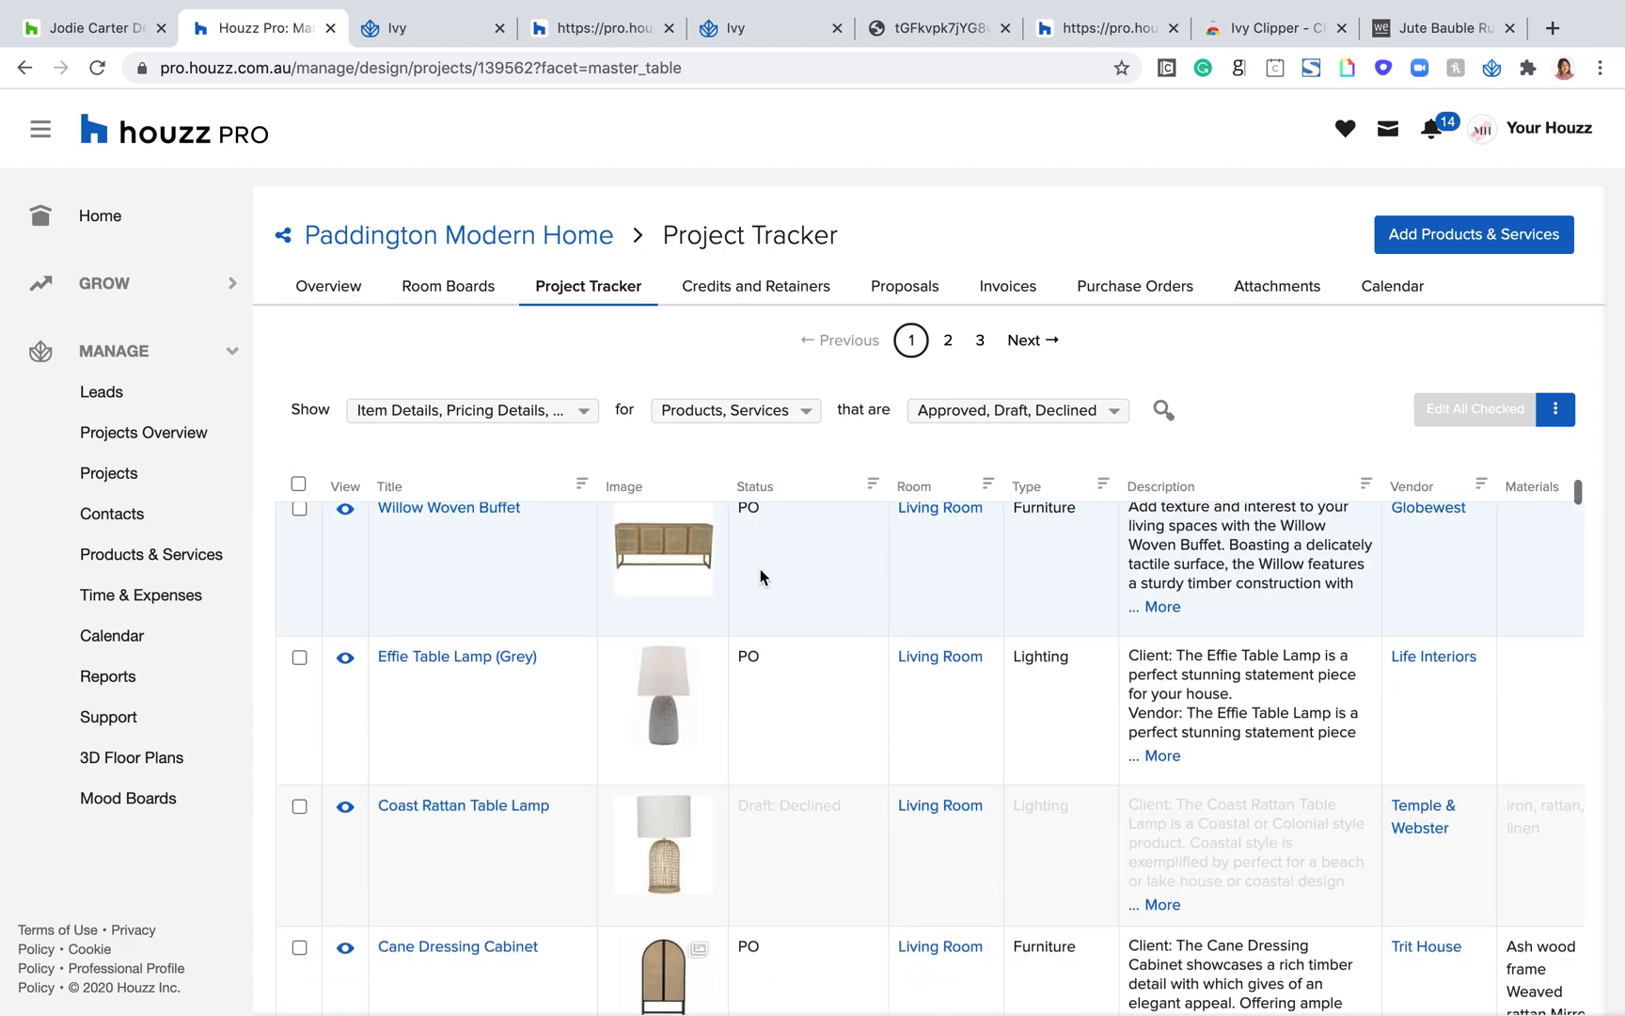
{"action": "scroll", "coordinate": [770, 592], "scroll_direction": "up", "scroll_amount": 2}
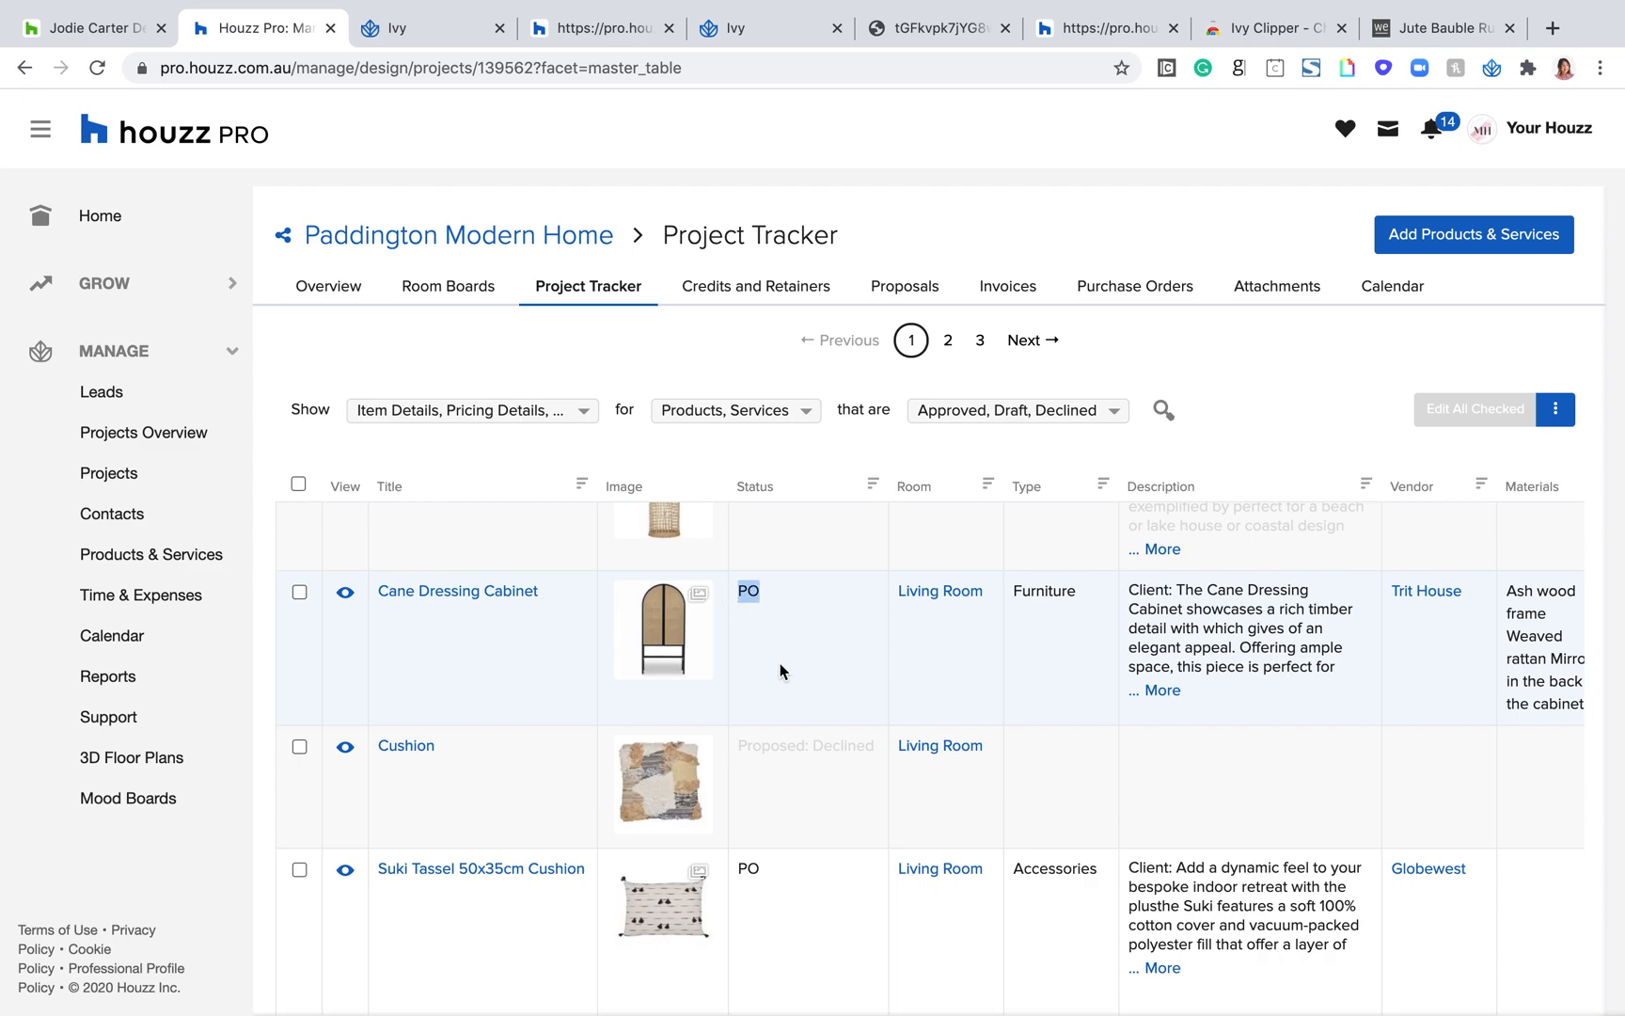
{"action": "scroll", "coordinate": [780, 663], "scroll_direction": "down", "scroll_amount": 2}
{"action": "scroll", "coordinate": [780, 664], "scroll_direction": "up", "scroll_amount": 5}
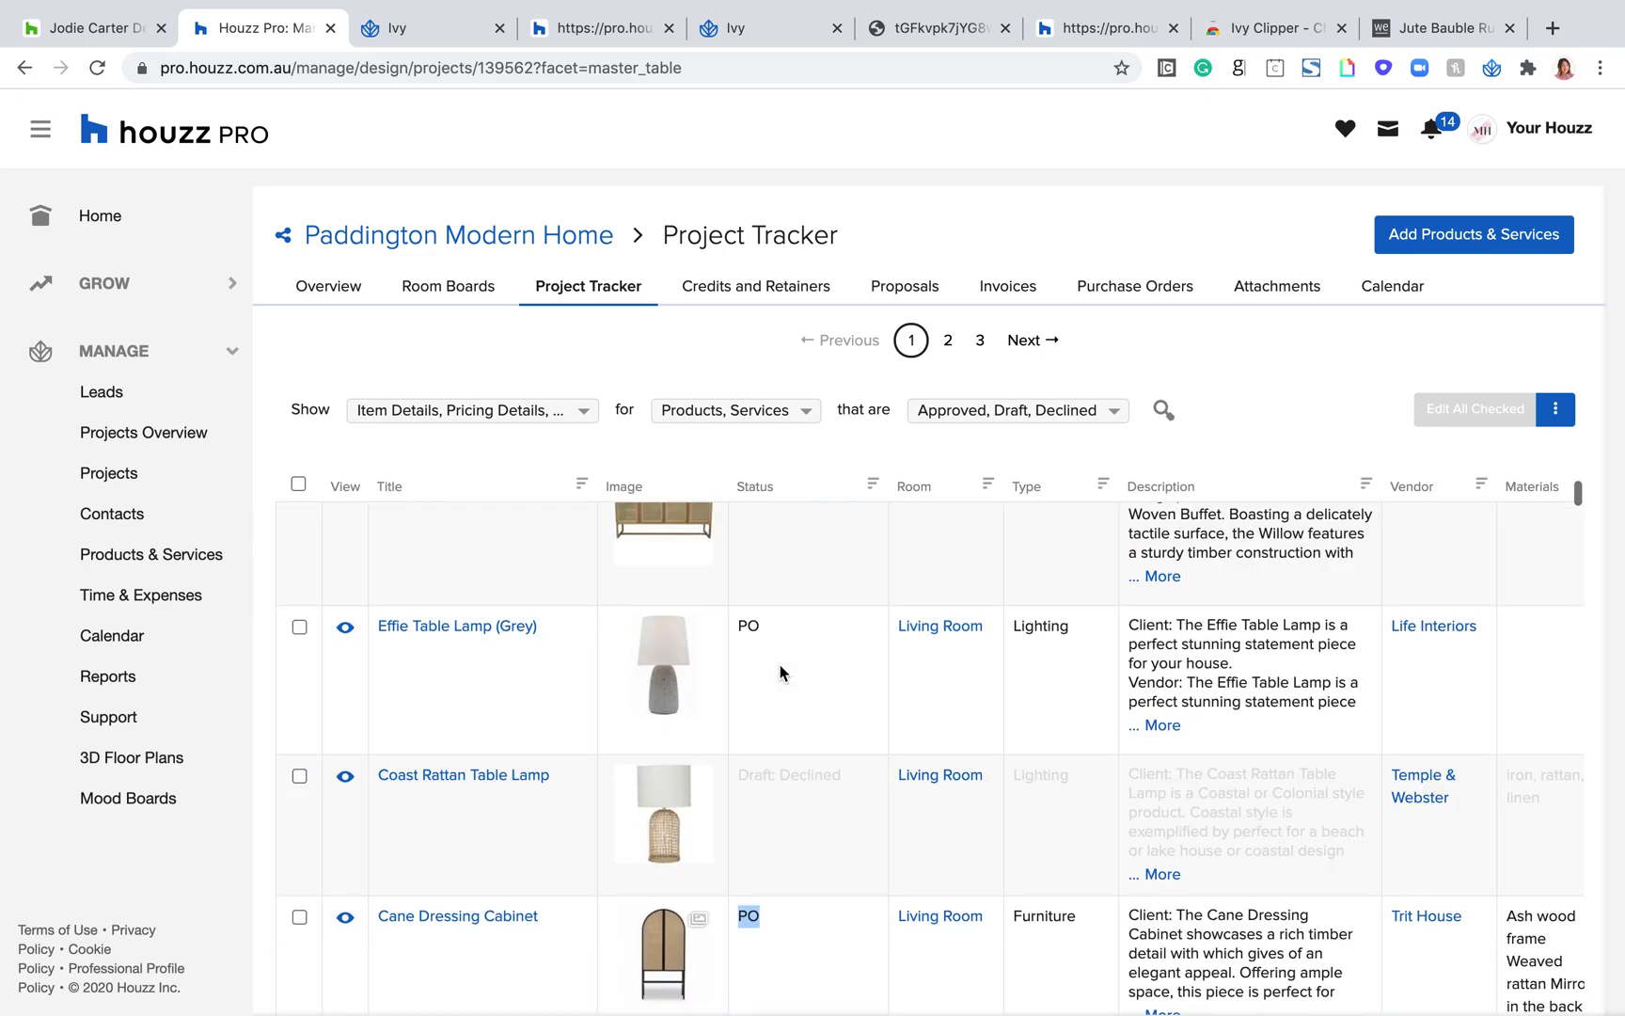
{"action": "scroll", "coordinate": [787, 684], "scroll_direction": "up", "scroll_amount": 1}
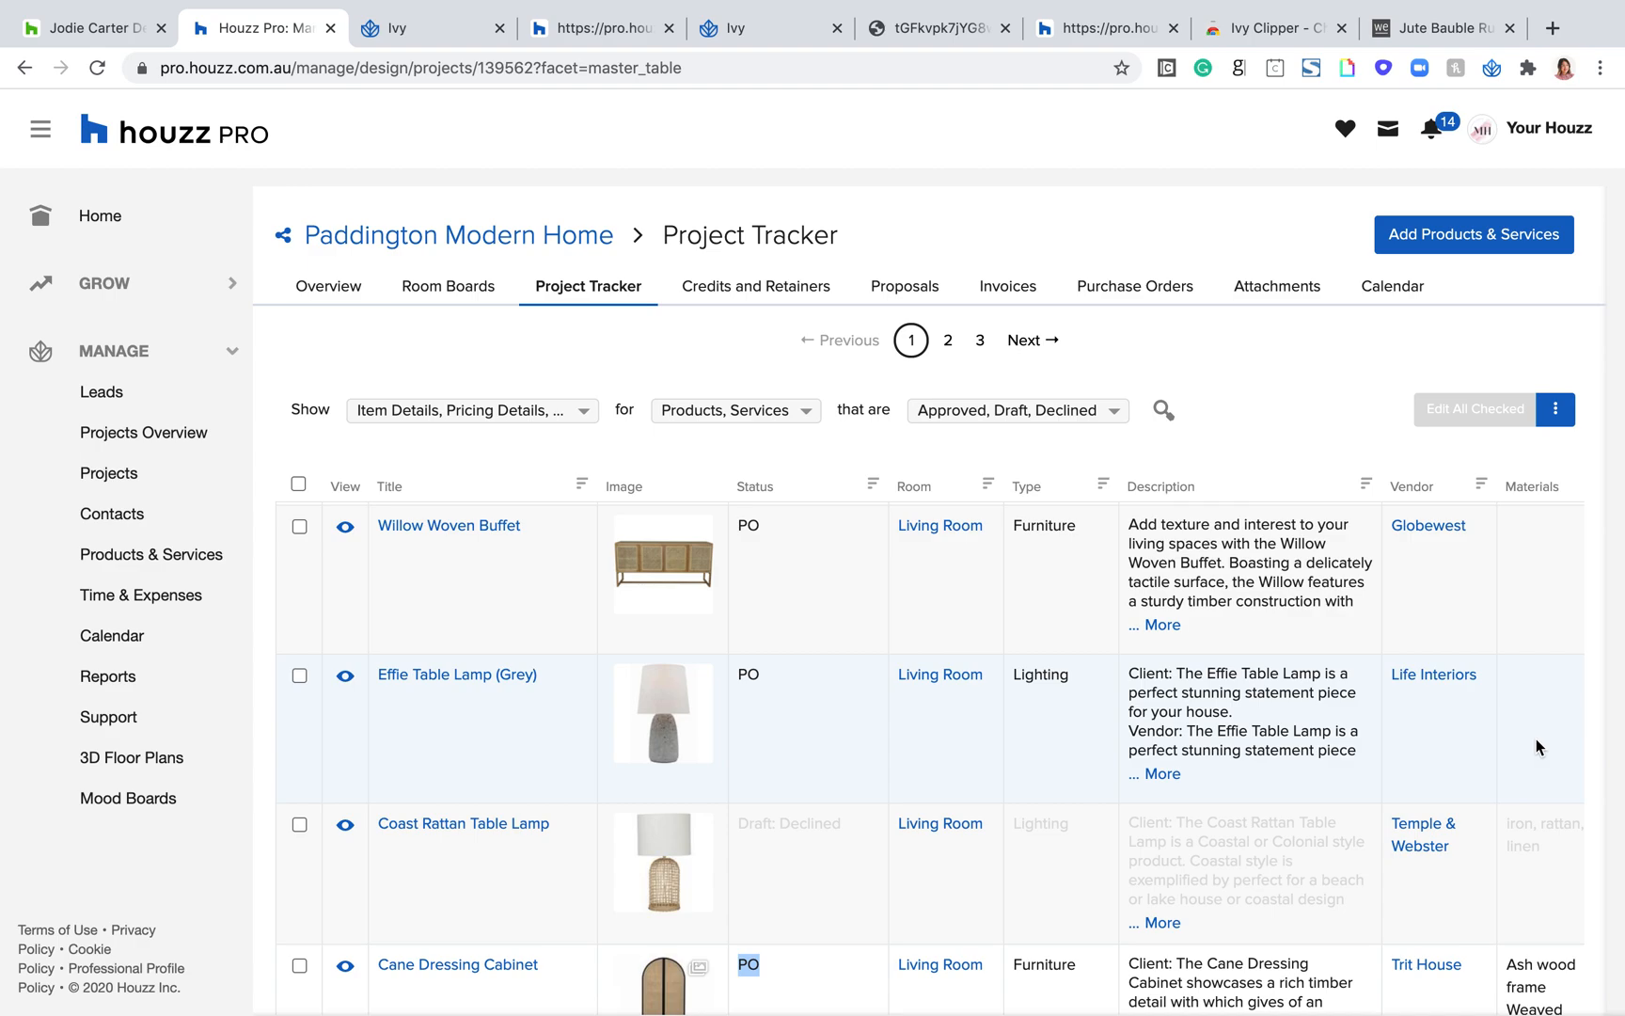
Step: Look through the further columns of the Project Tracker table, then go back to its first rows
{"action": "scroll", "coordinate": [1537, 738], "scroll_direction": "right", "scroll_amount": 3}
{"action": "scroll", "coordinate": [1537, 738], "scroll_direction": "left", "scroll_amount": 3}
{"action": "scroll", "coordinate": [1250, 744], "scroll_direction": "up", "scroll_amount": 1}
{"action": "scroll", "coordinate": [939, 712], "scroll_direction": "up", "scroll_amount": 3}
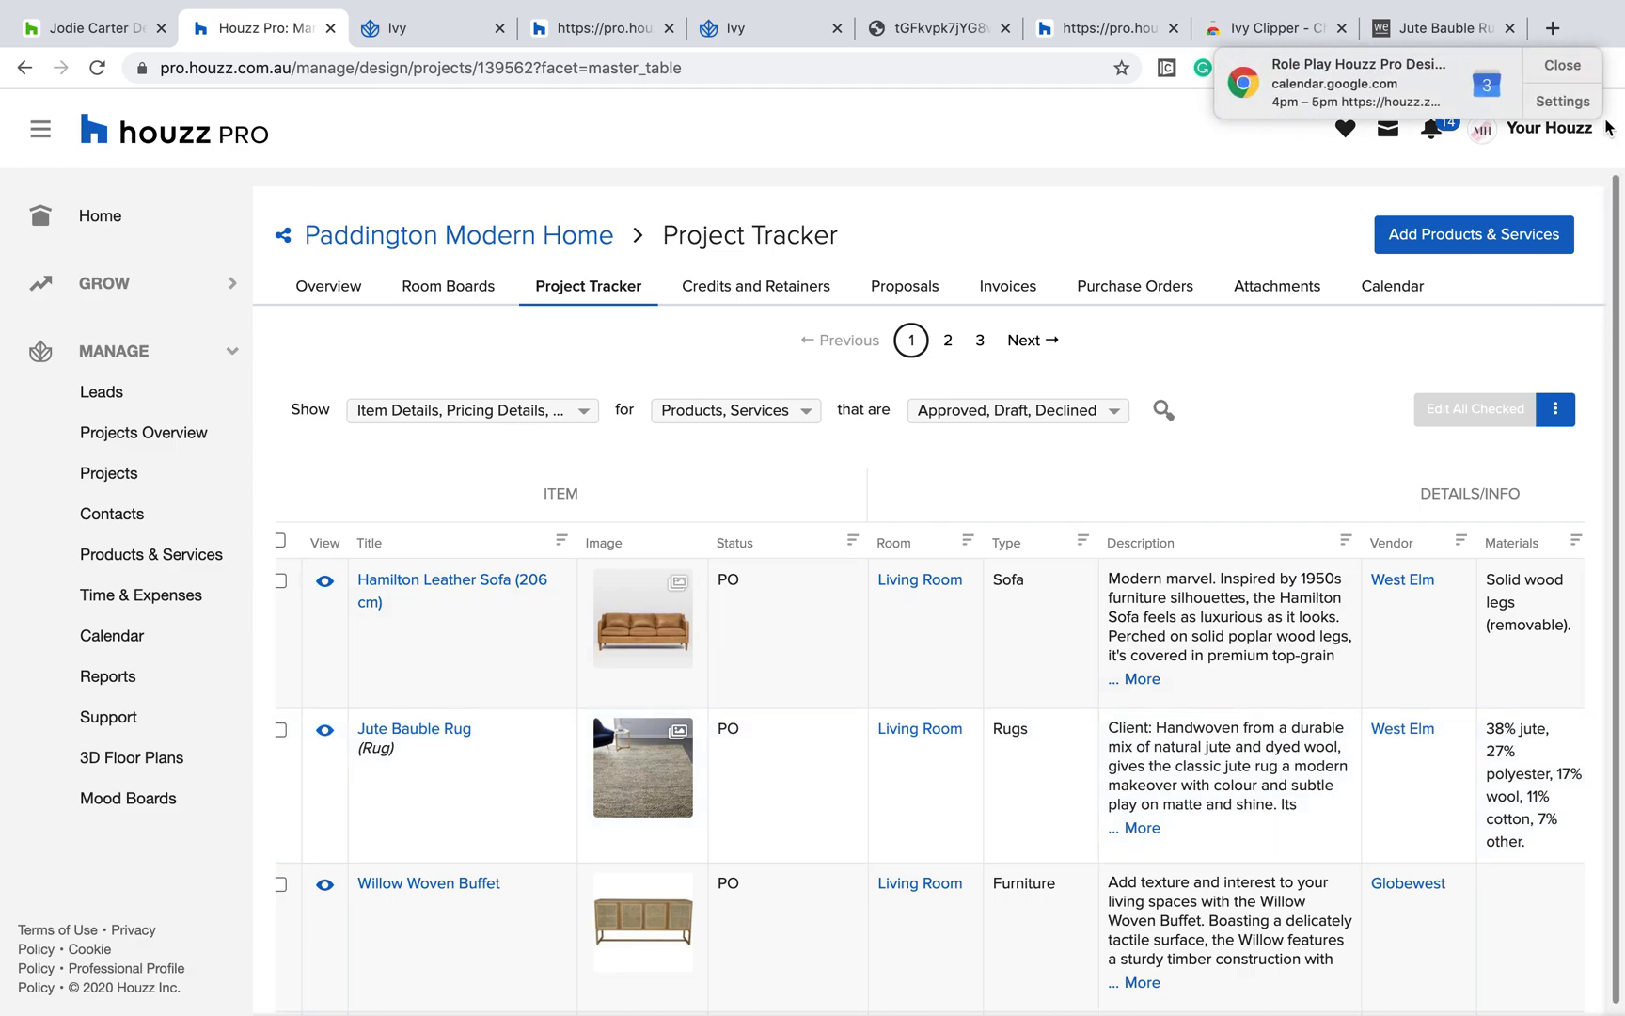
Step: Leave the Project Tracker and go to the Houzz Pro home page
{"action": "scroll", "coordinate": [828, 605], "scroll_direction": "down", "scroll_amount": 1}
{"action": "scroll", "coordinate": [827, 605], "scroll_direction": "up", "scroll_amount": 1}
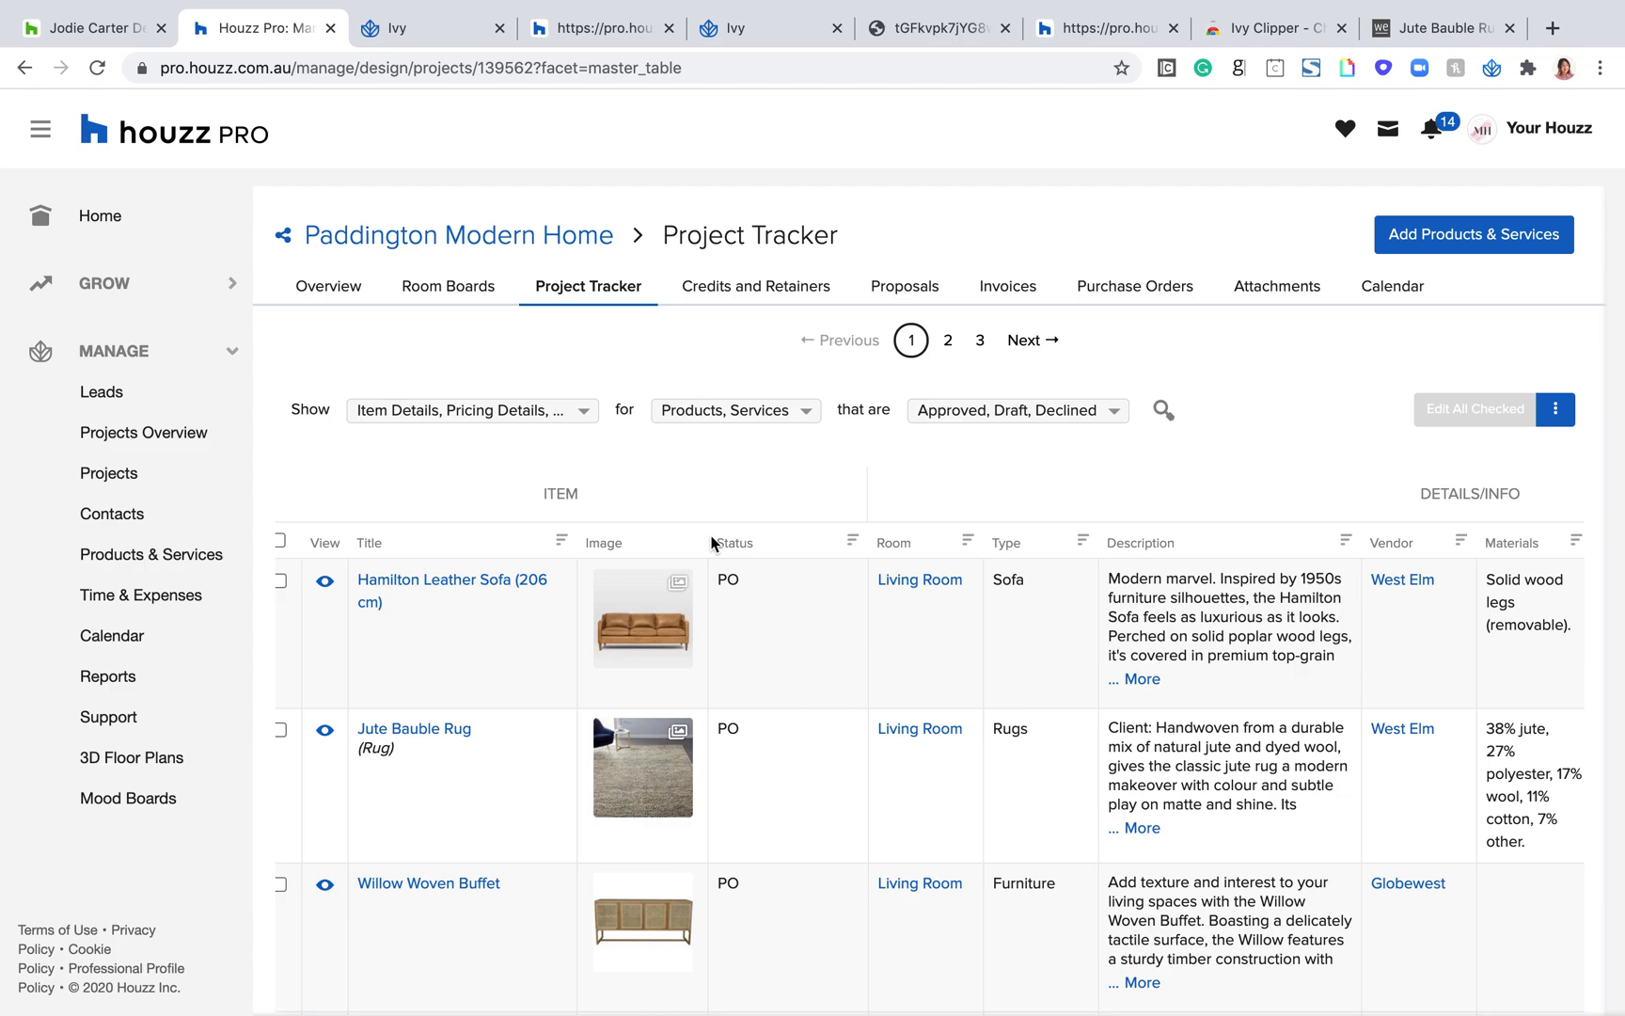
{"action": "left_click", "coordinate": [118, 216]}
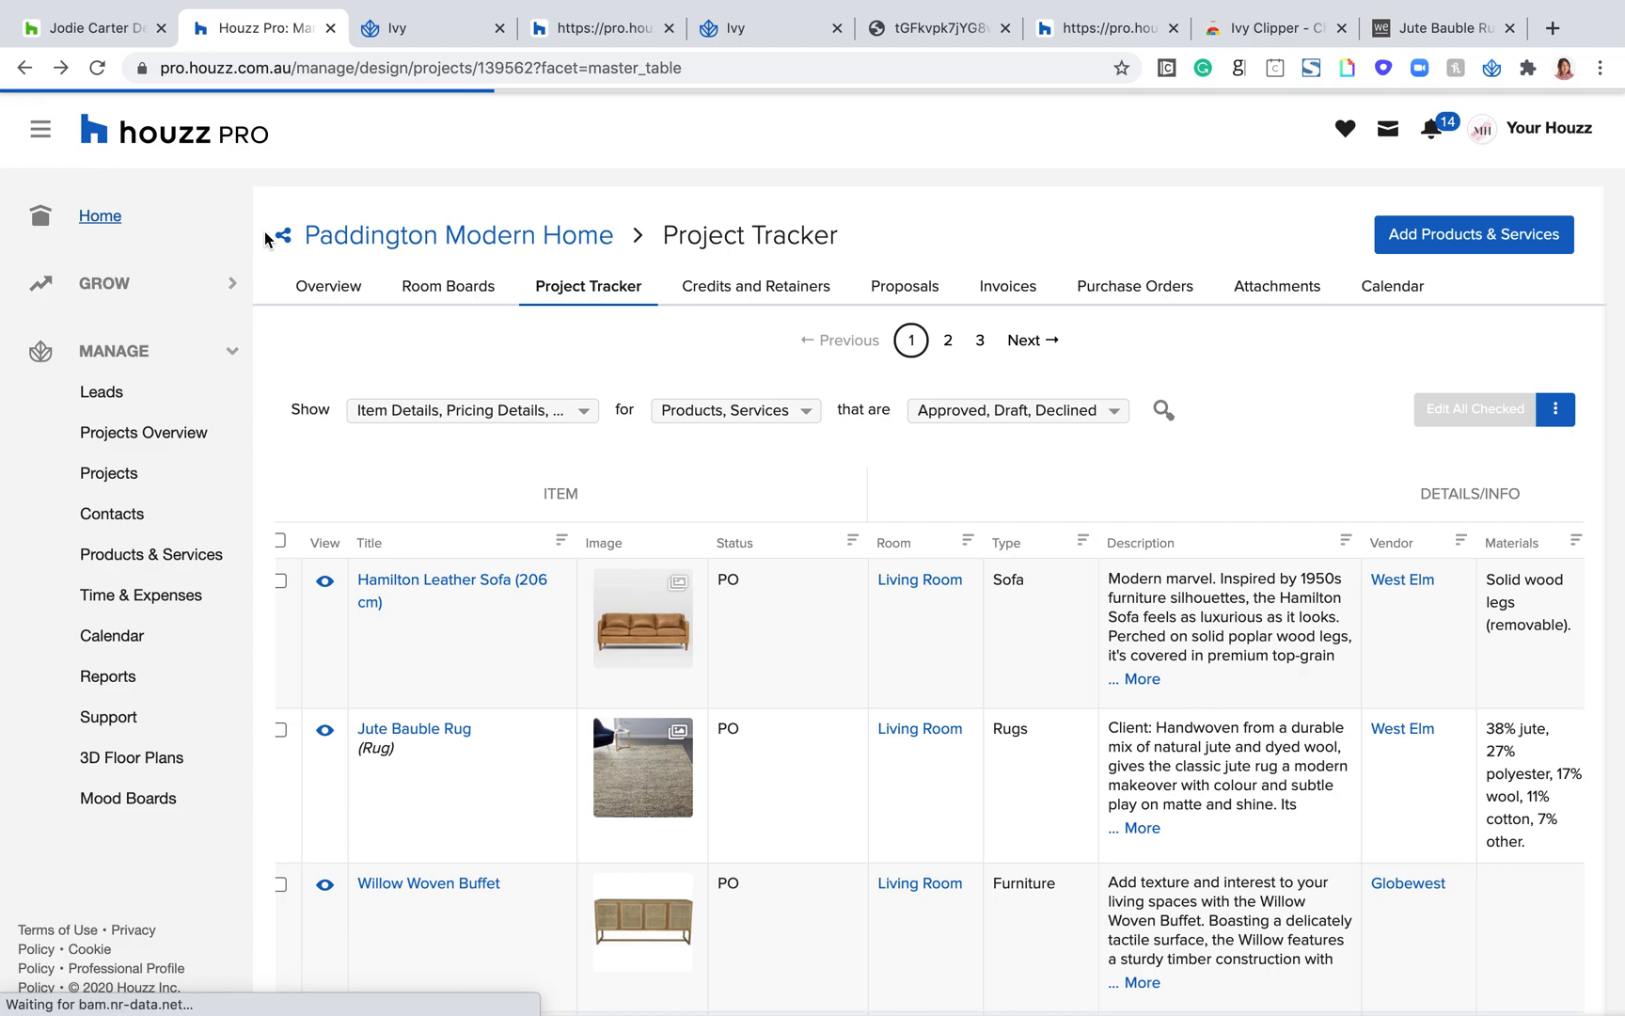